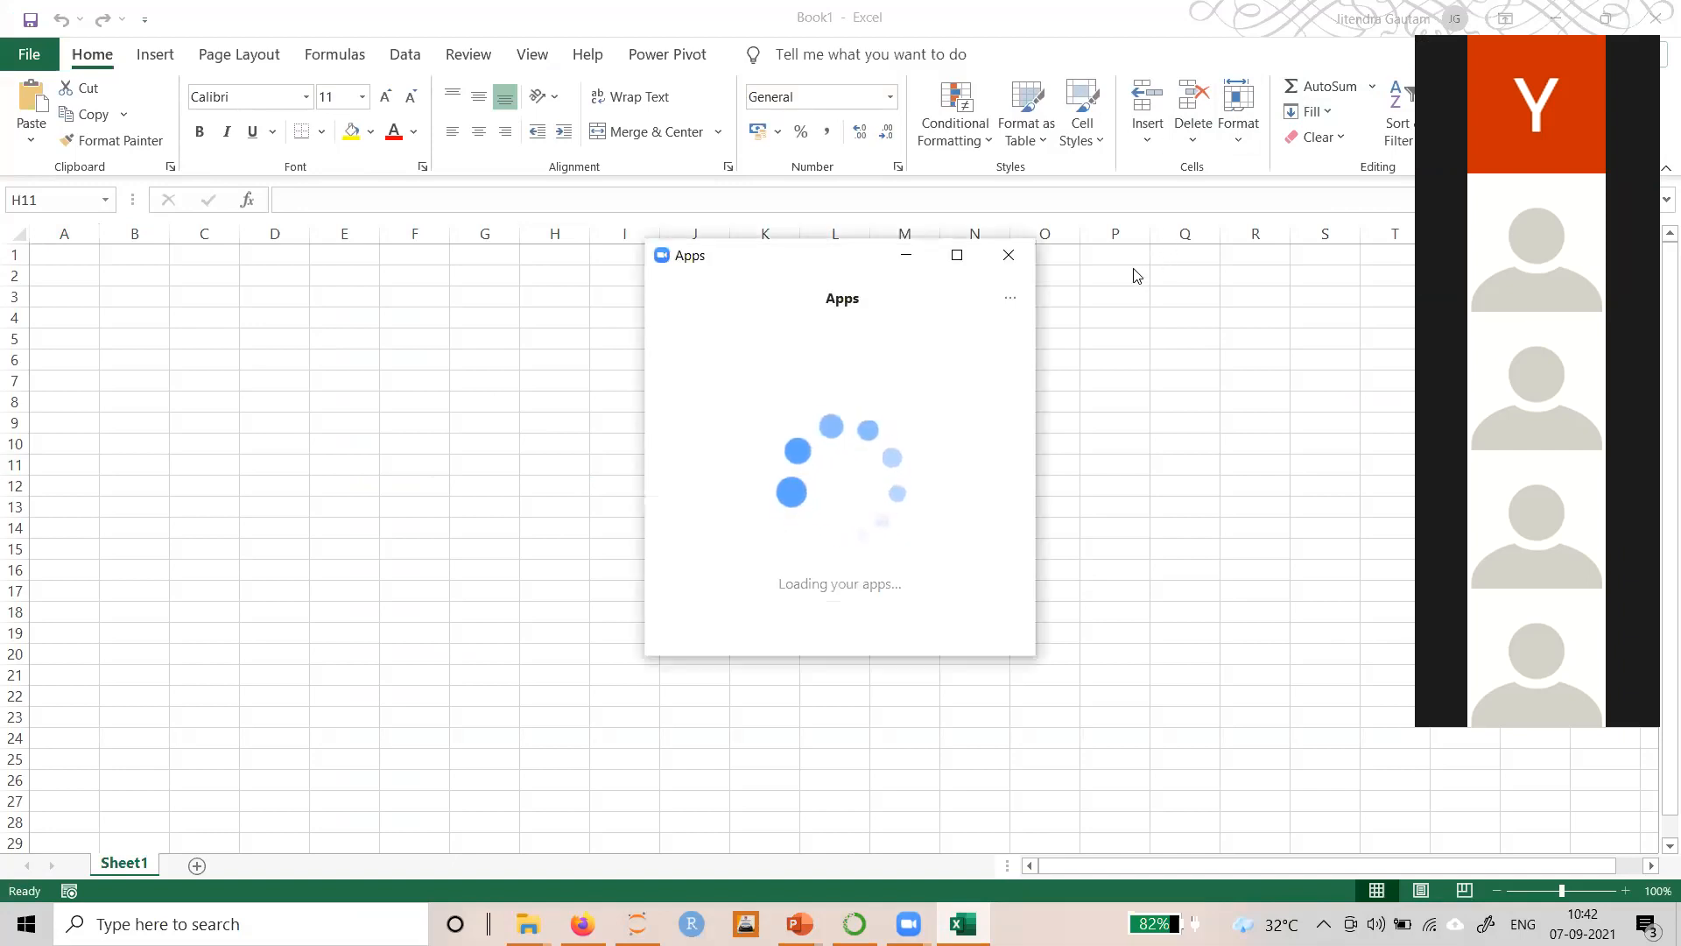
Close the Apps window covering the blank workbook and select cell A1
click(1008, 255)
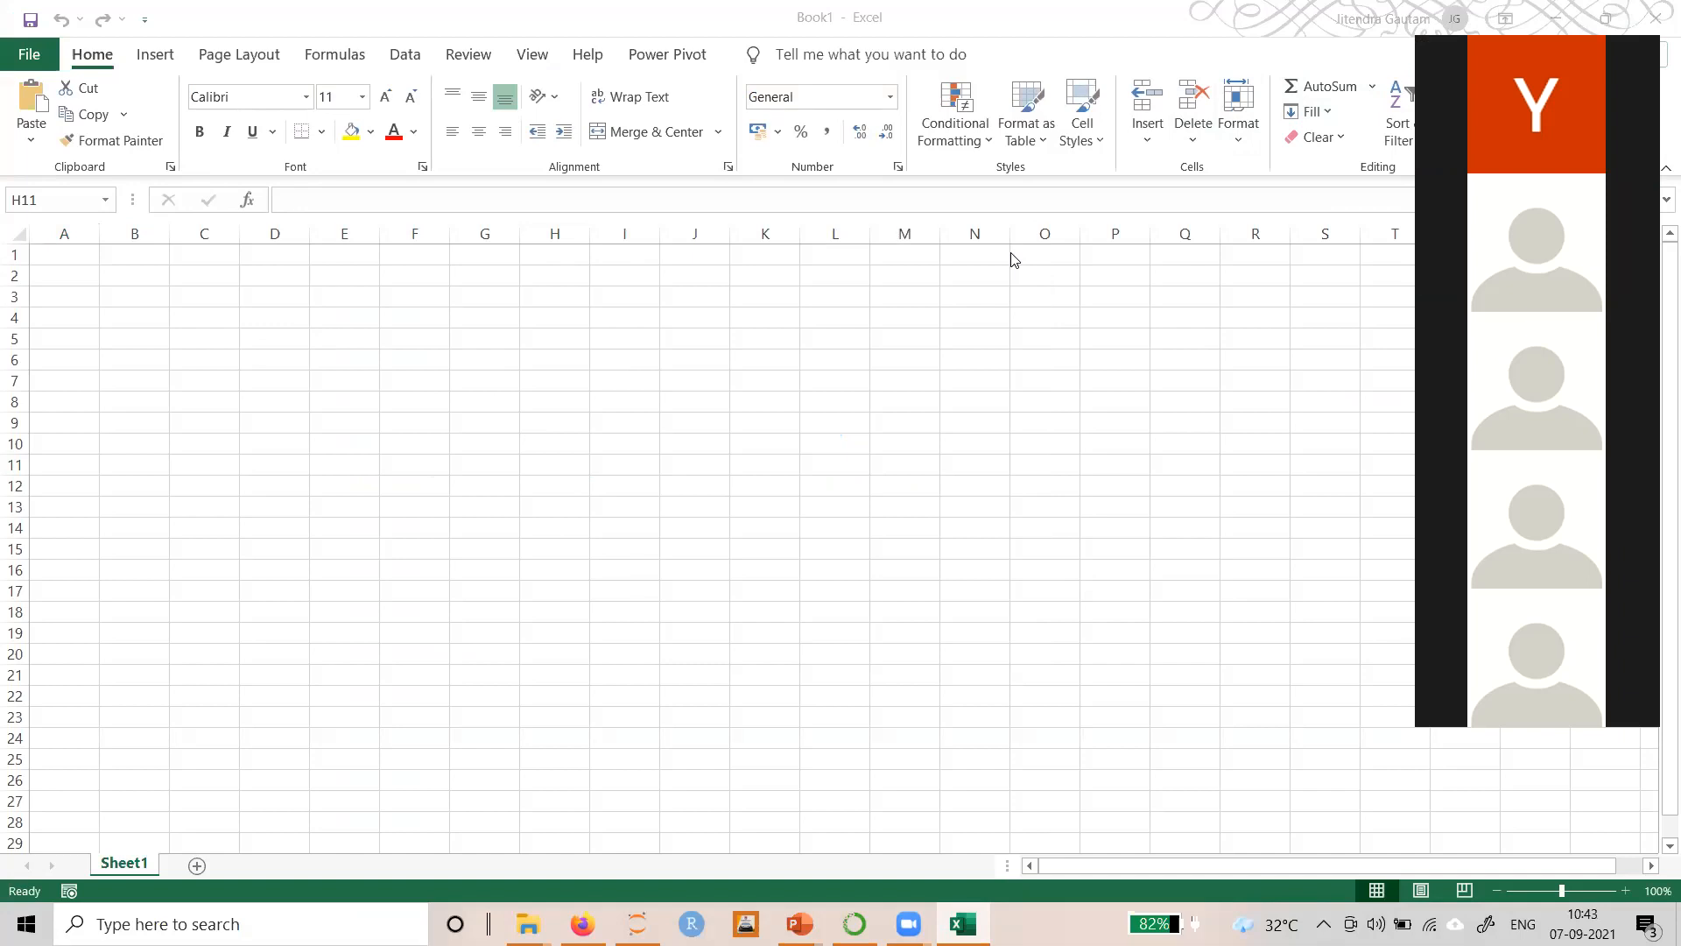
click(598, 421)
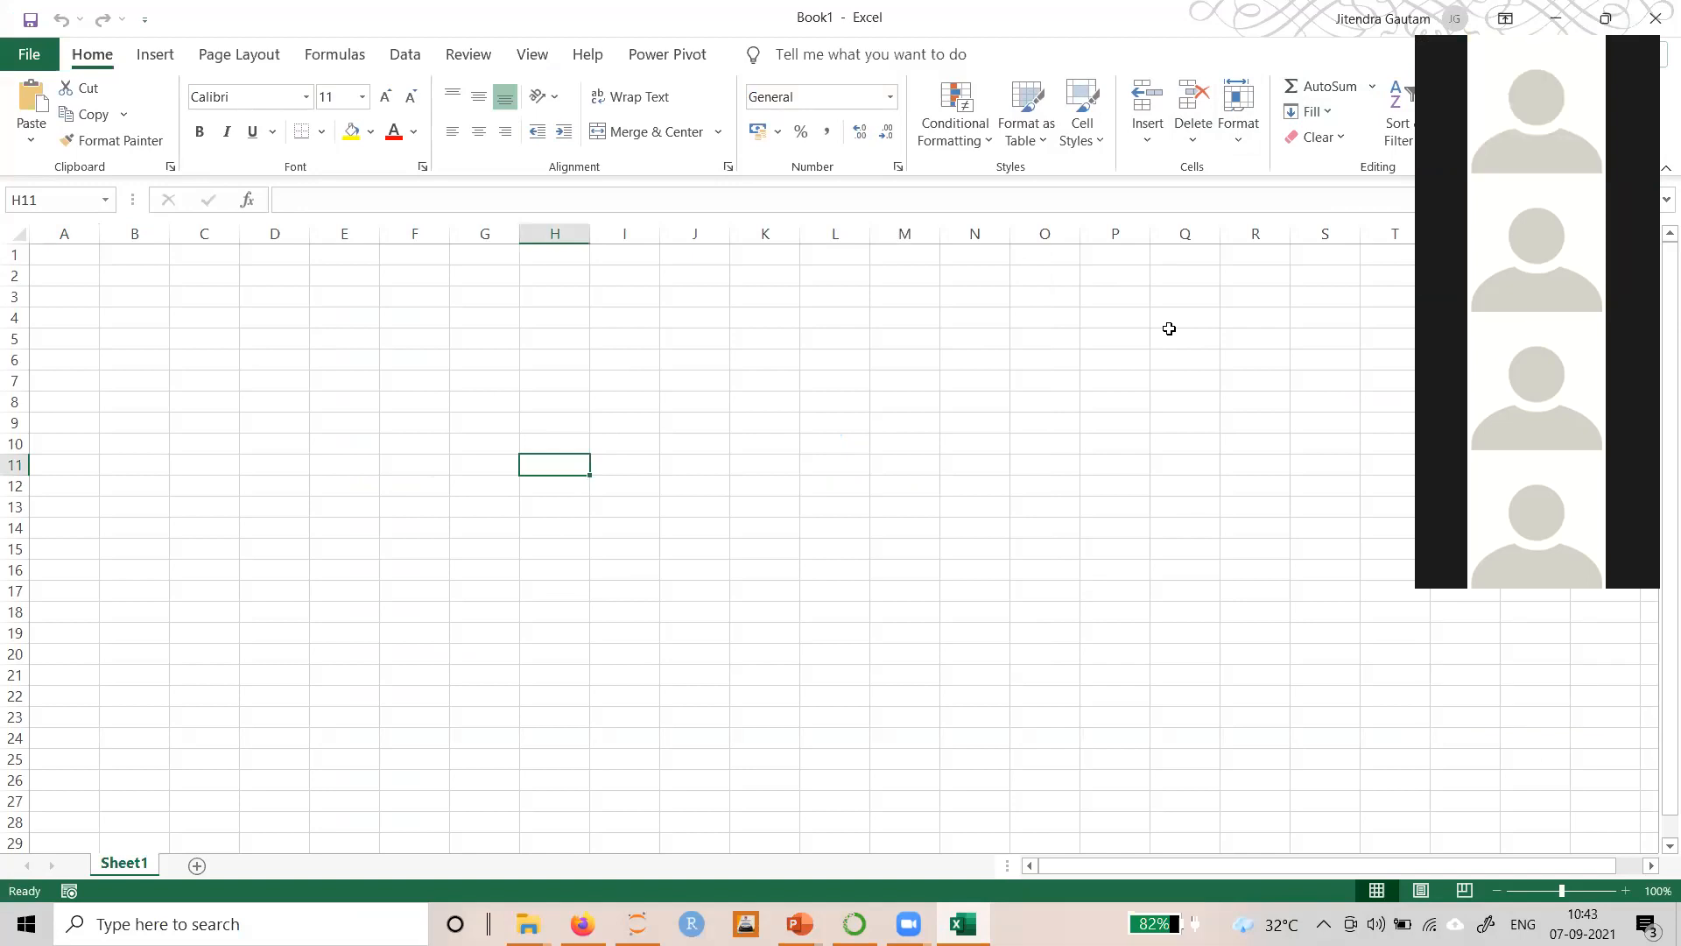
click(73, 253)
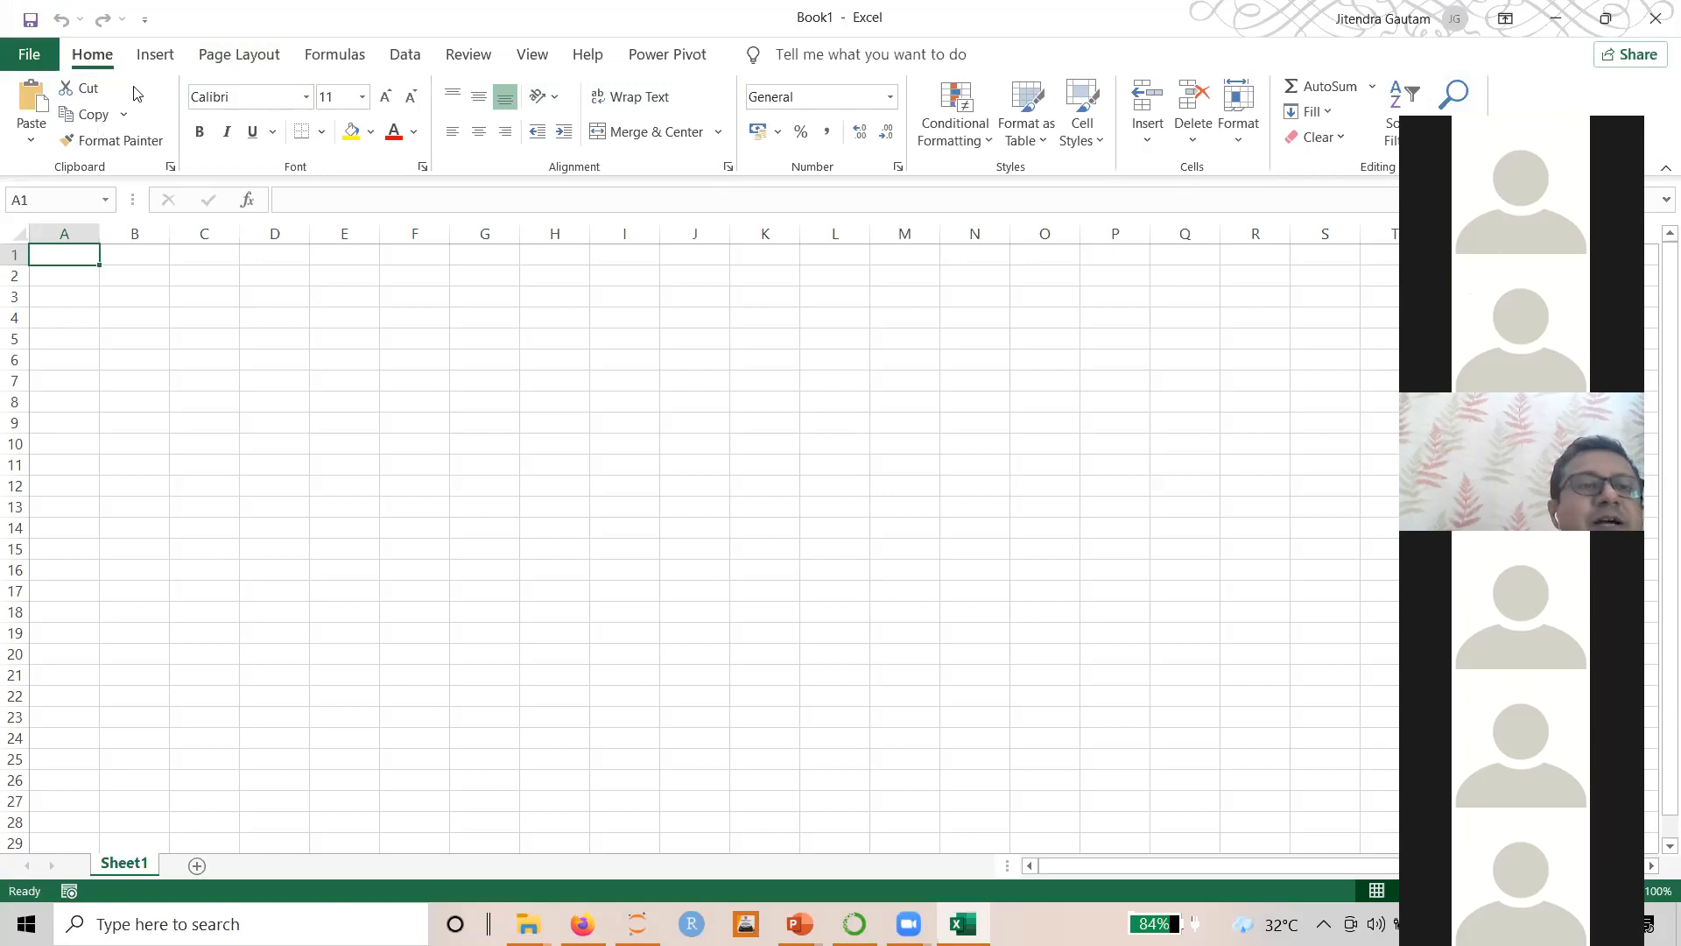
Examine the command sets from Insert through Power Pivot, plus the file start page, and return to the blank worksheet
click(160, 58)
click(238, 58)
click(333, 56)
click(404, 56)
click(469, 56)
click(532, 56)
click(588, 56)
click(636, 57)
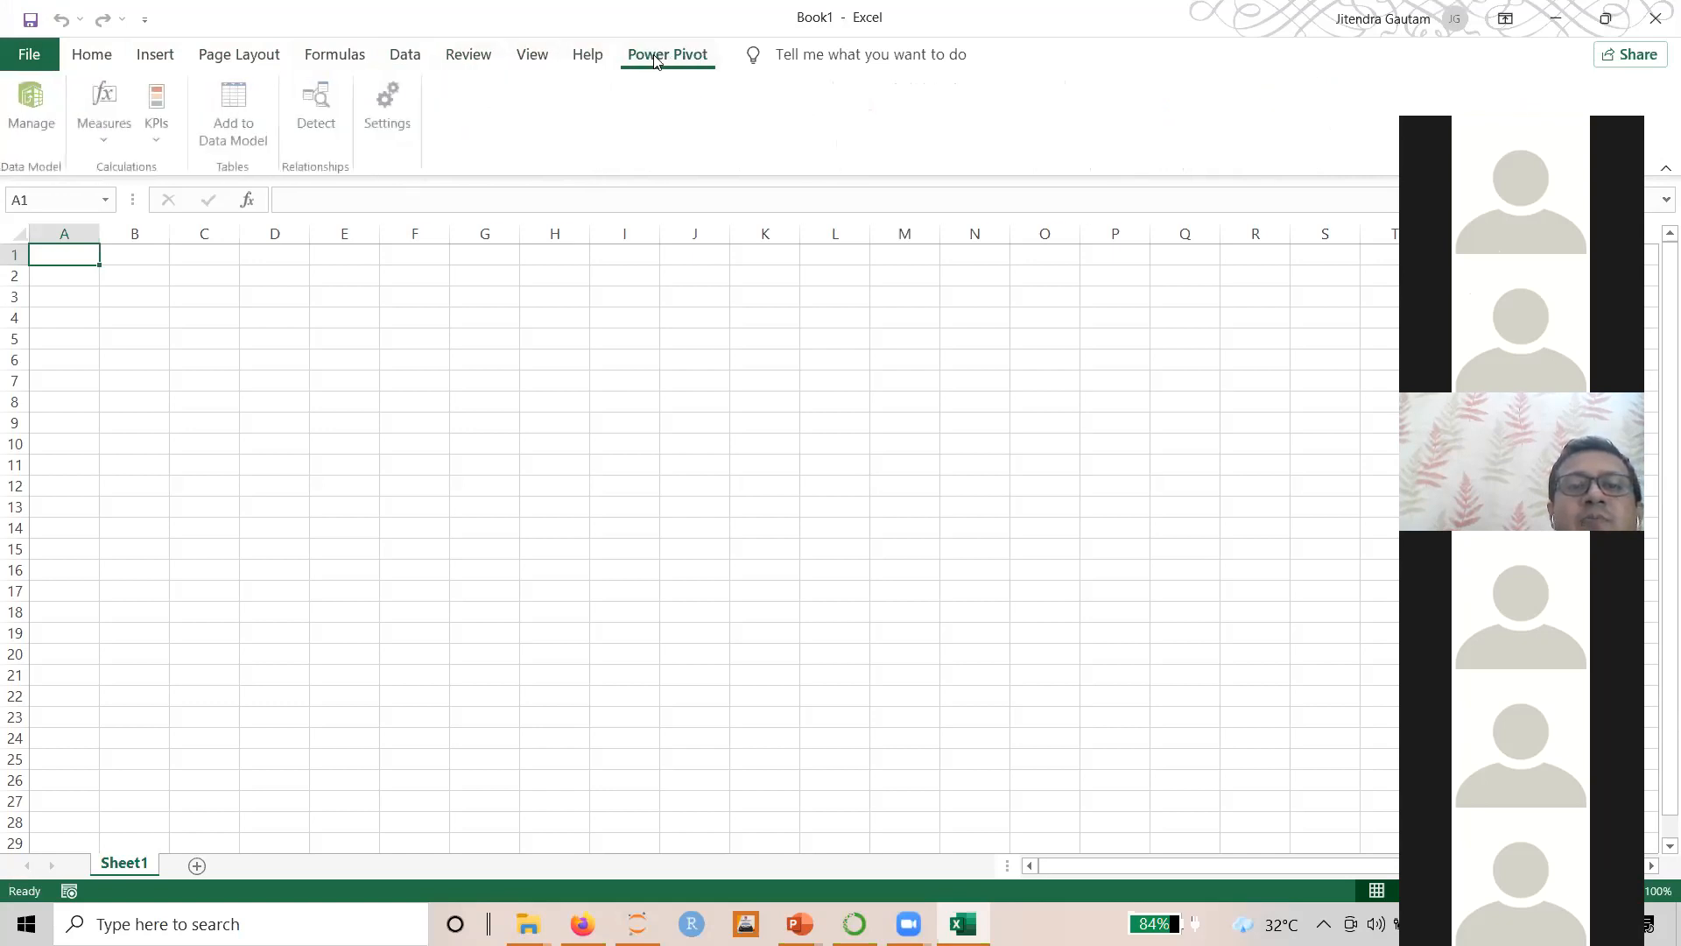
click(76, 58)
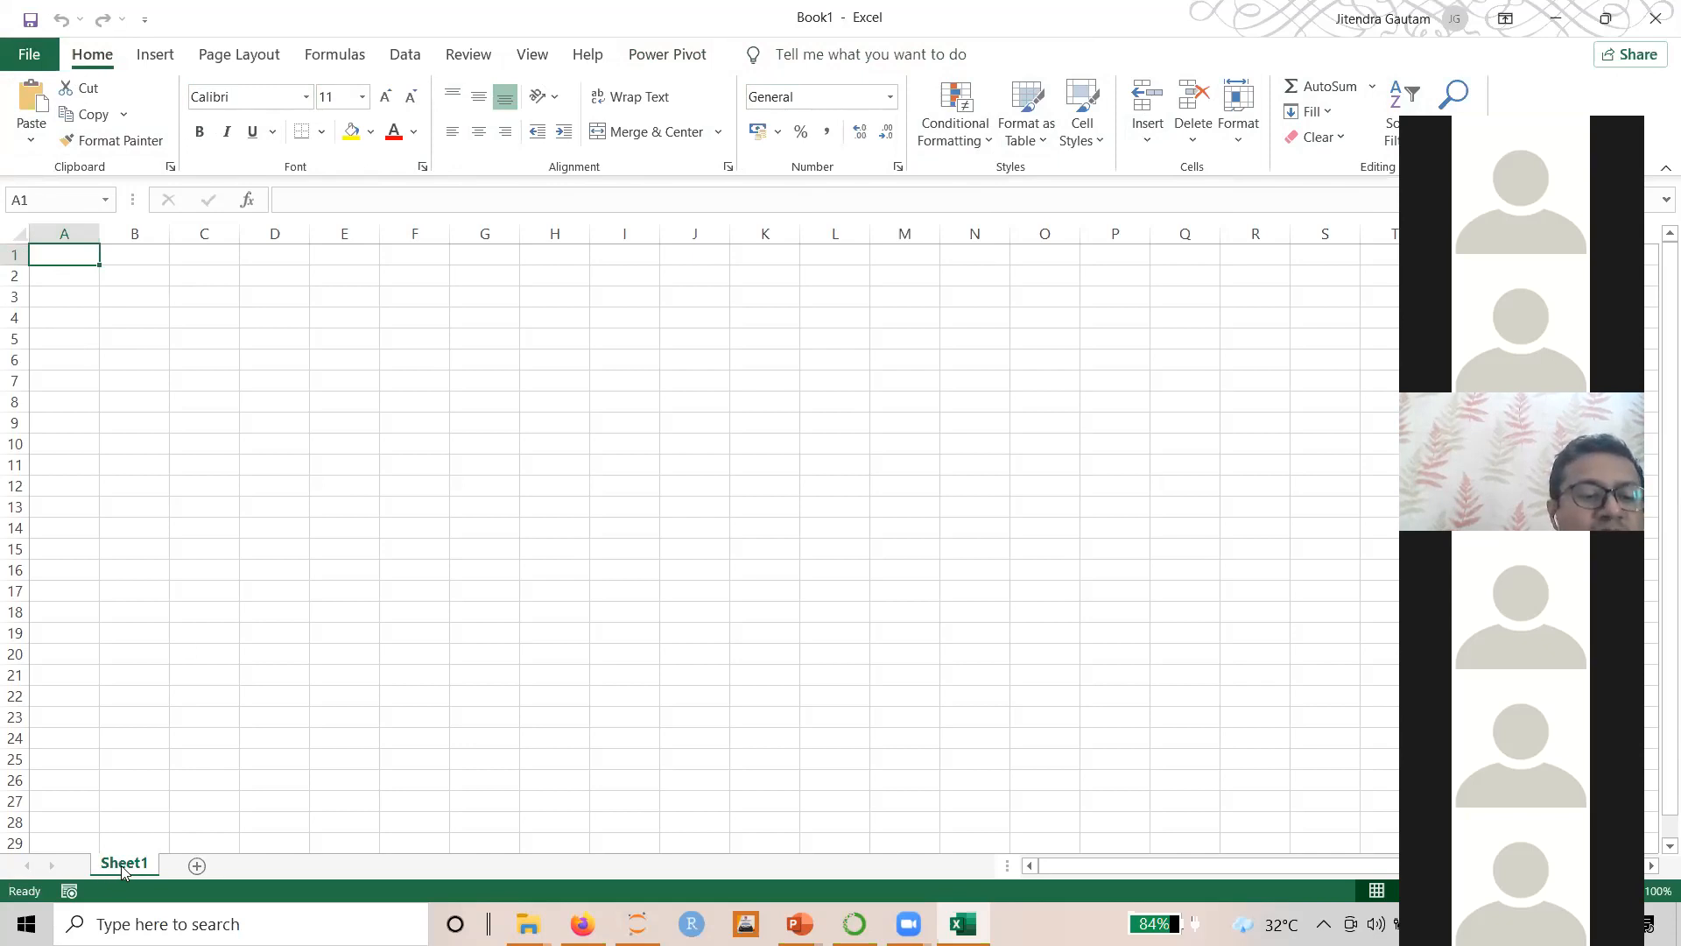
click(27, 52)
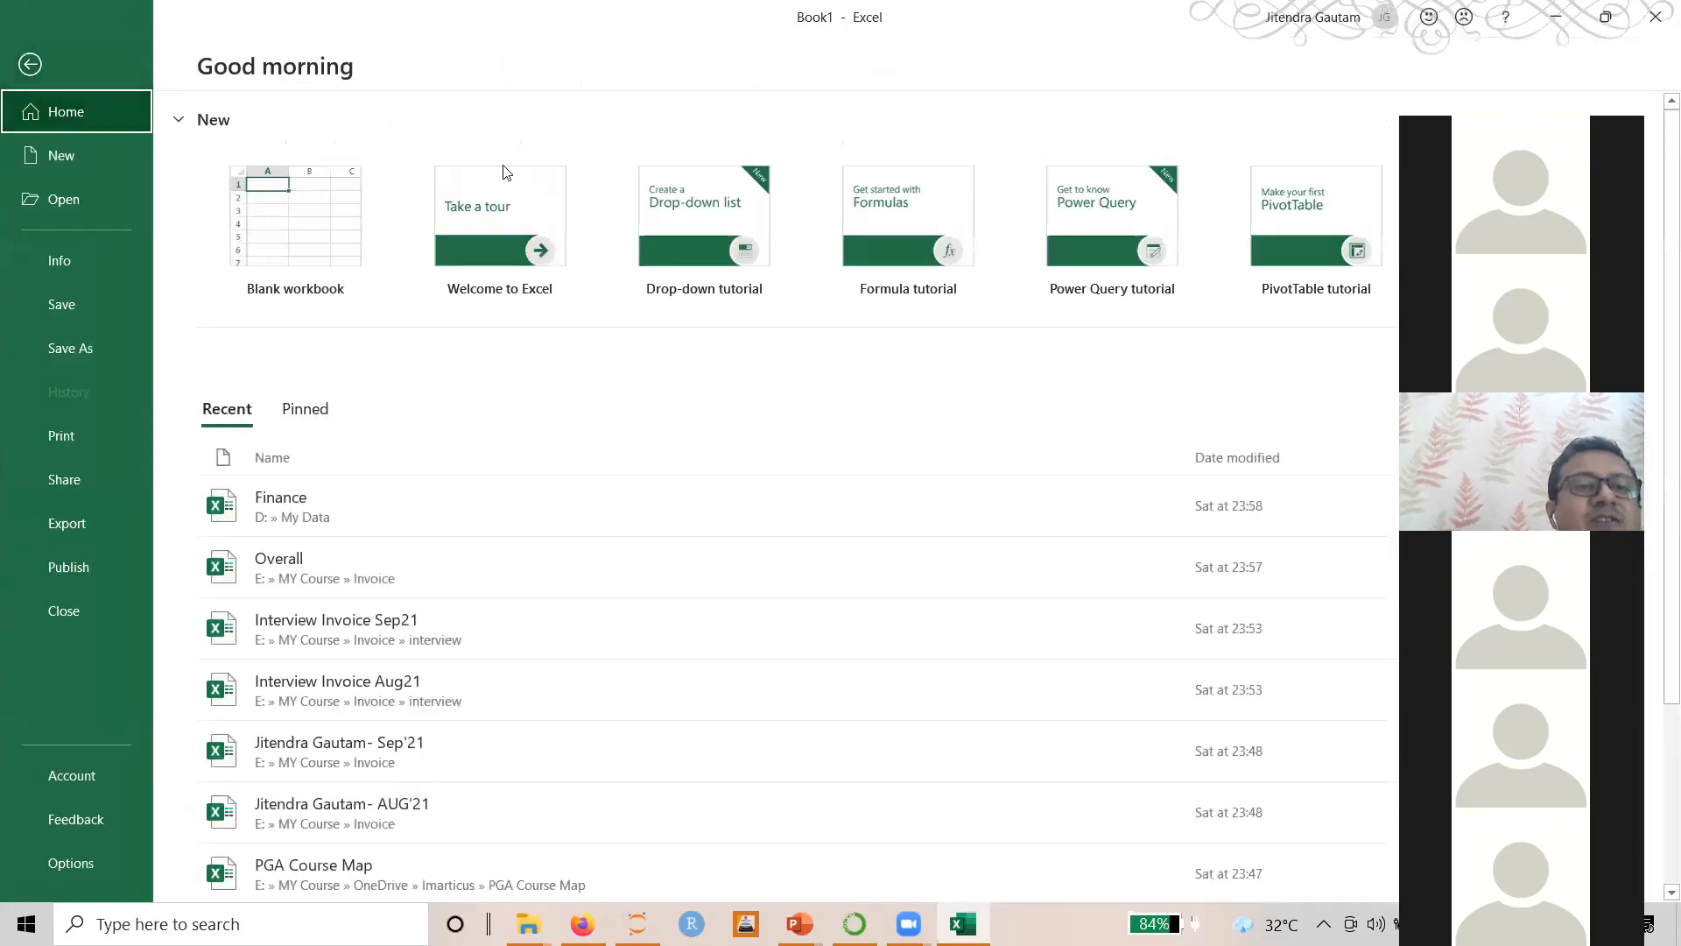
click(29, 65)
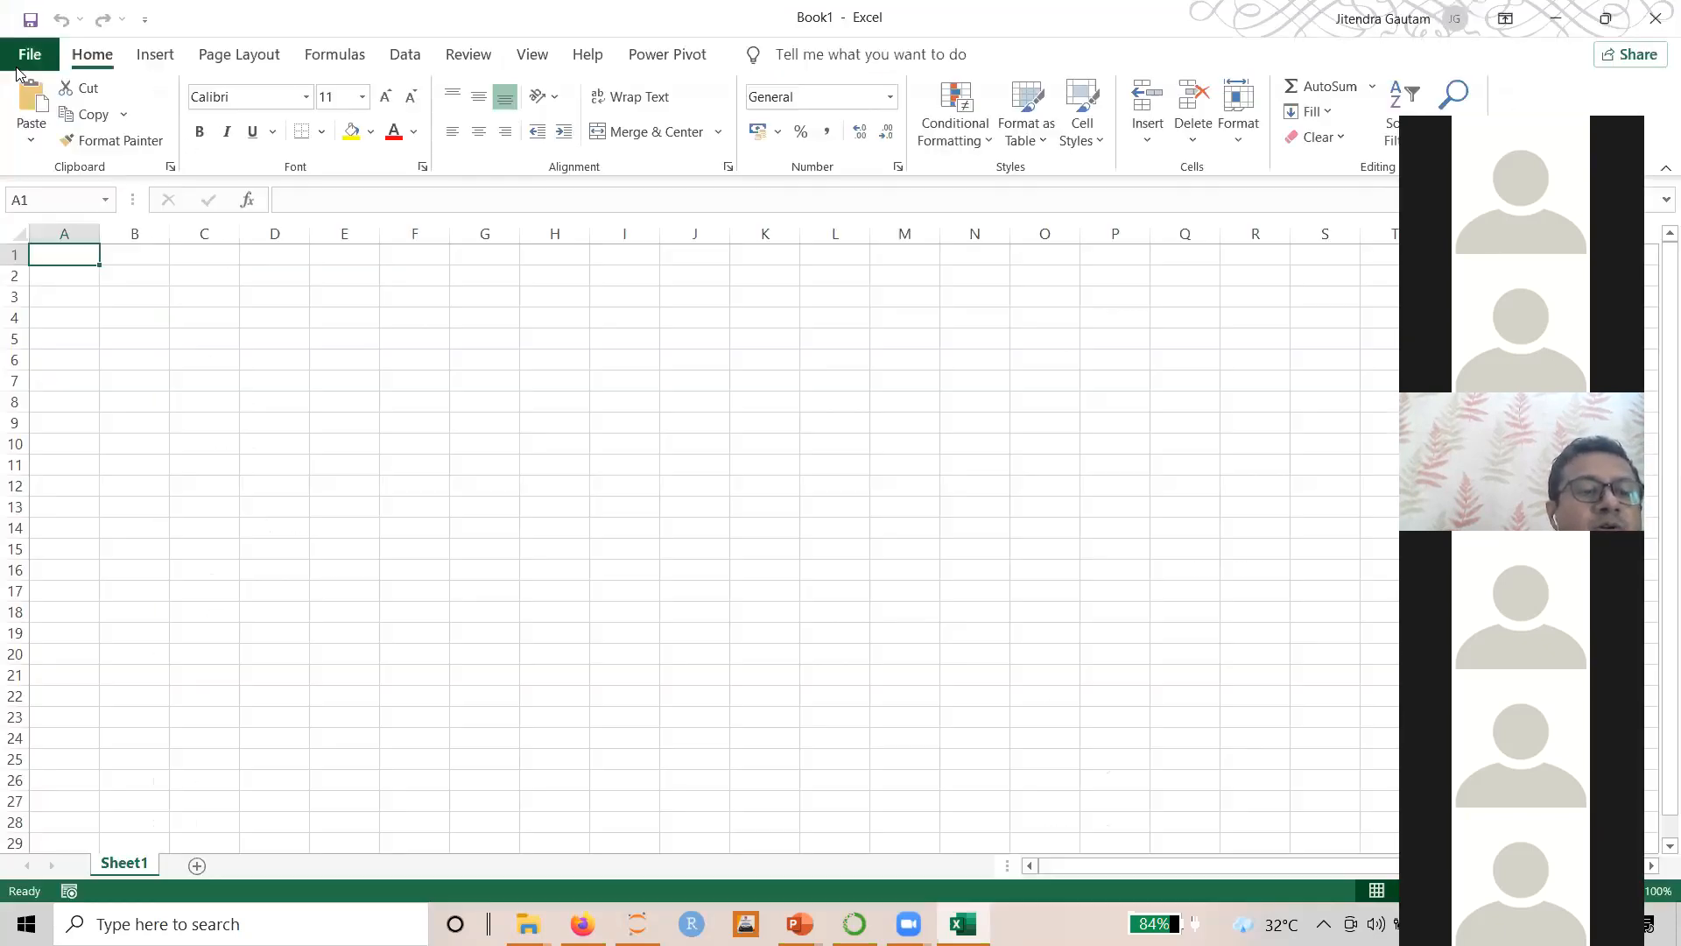
Add three new worksheets to the workbook and return to Sheet1
click(194, 864)
click(272, 866)
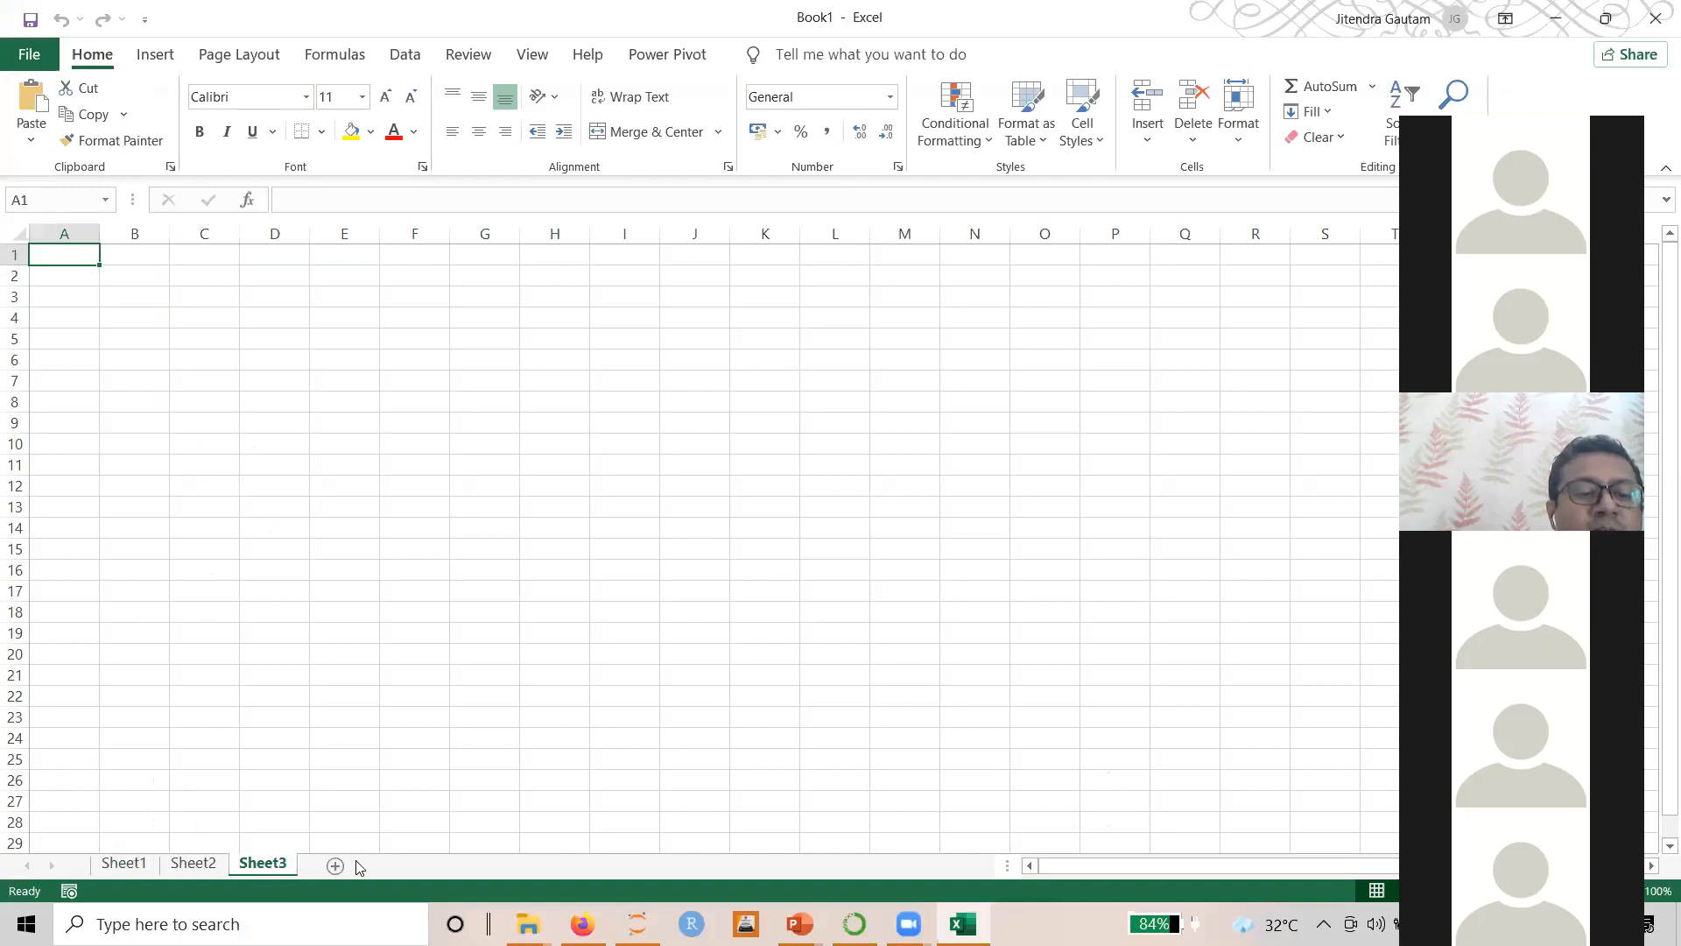
click(346, 868)
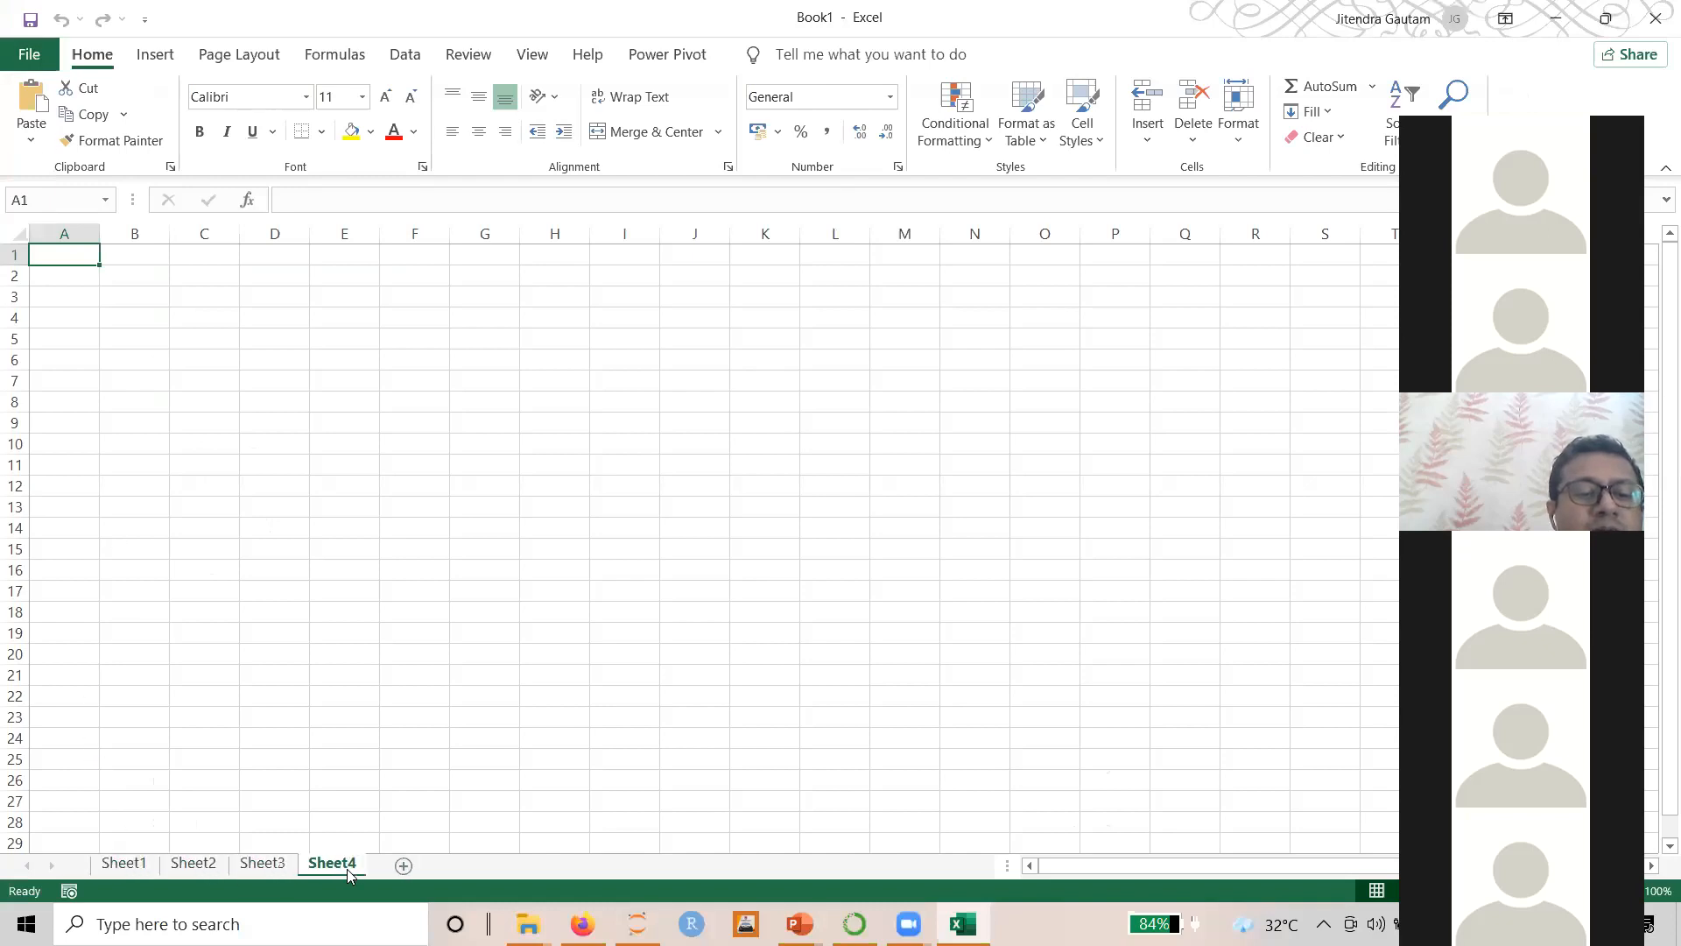
click(139, 867)
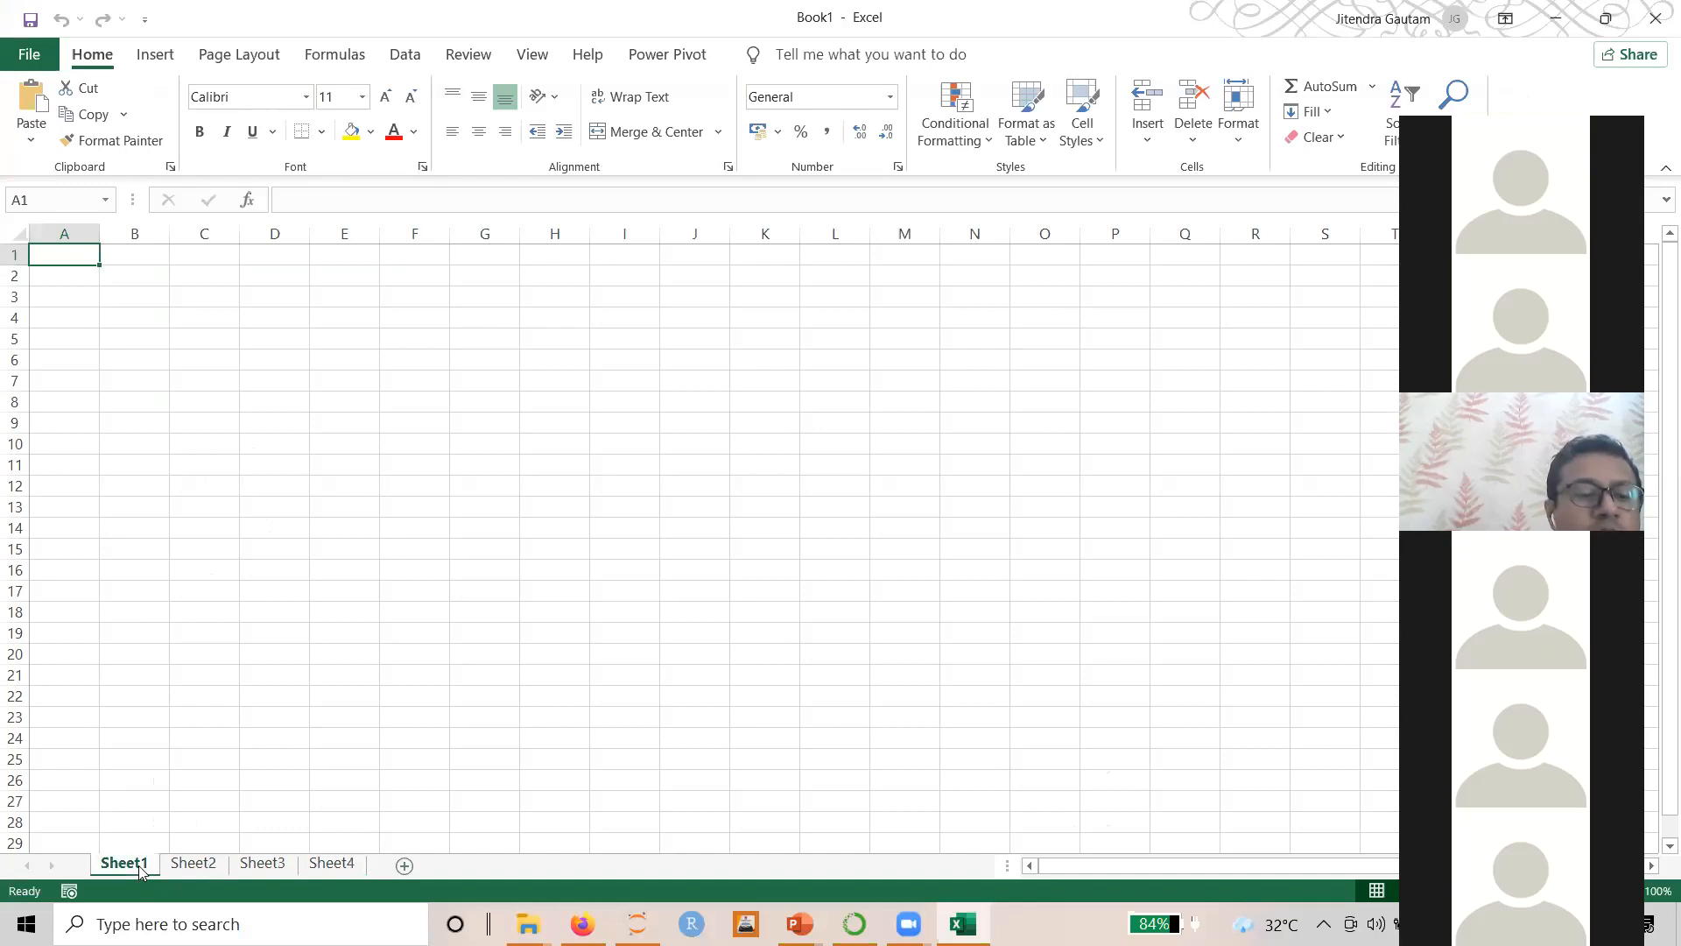
Highlight the whole of column A and the whole of row 1 alternately to compare a column with a row
click(58, 222)
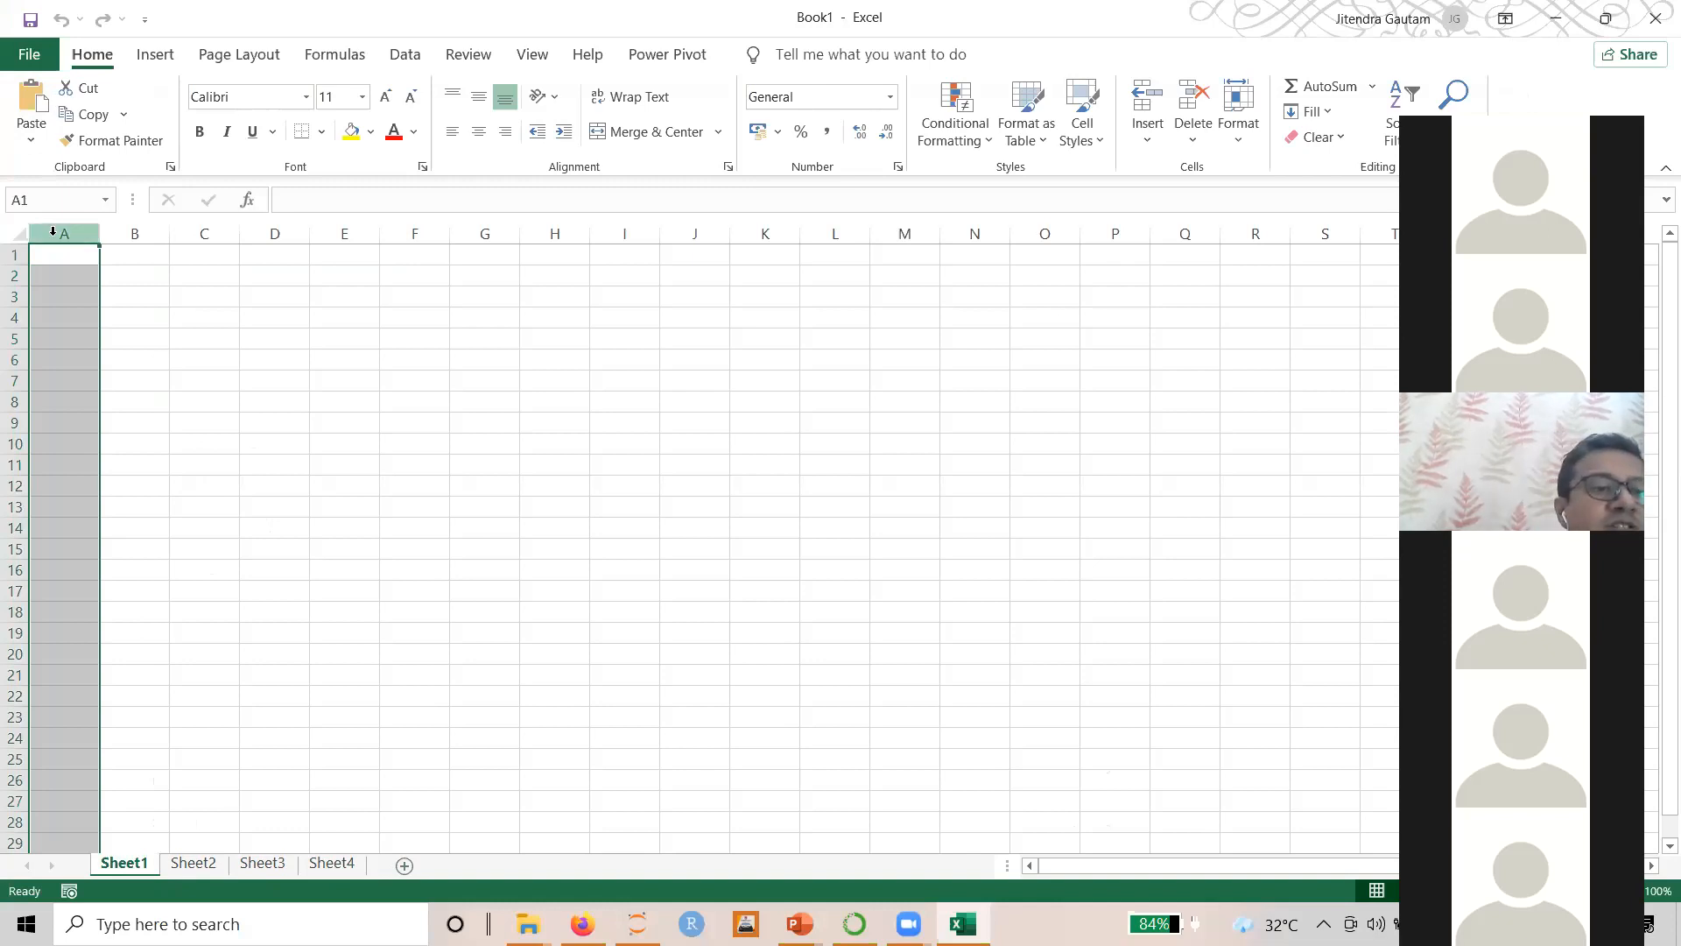
click(16, 252)
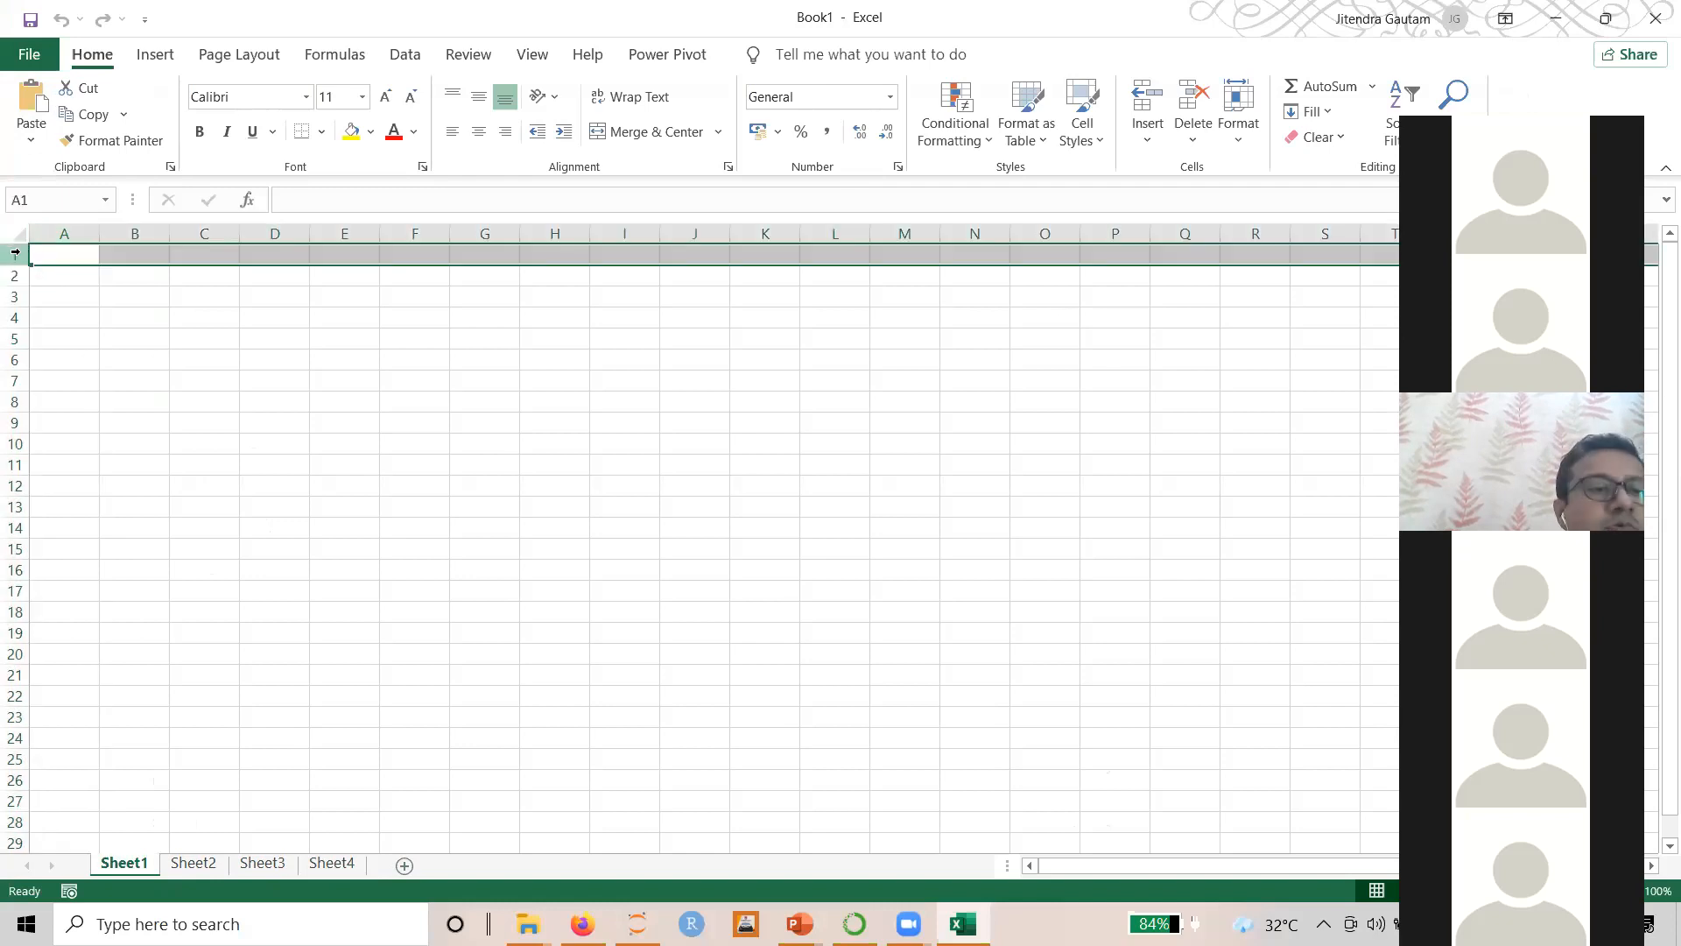
click(67, 232)
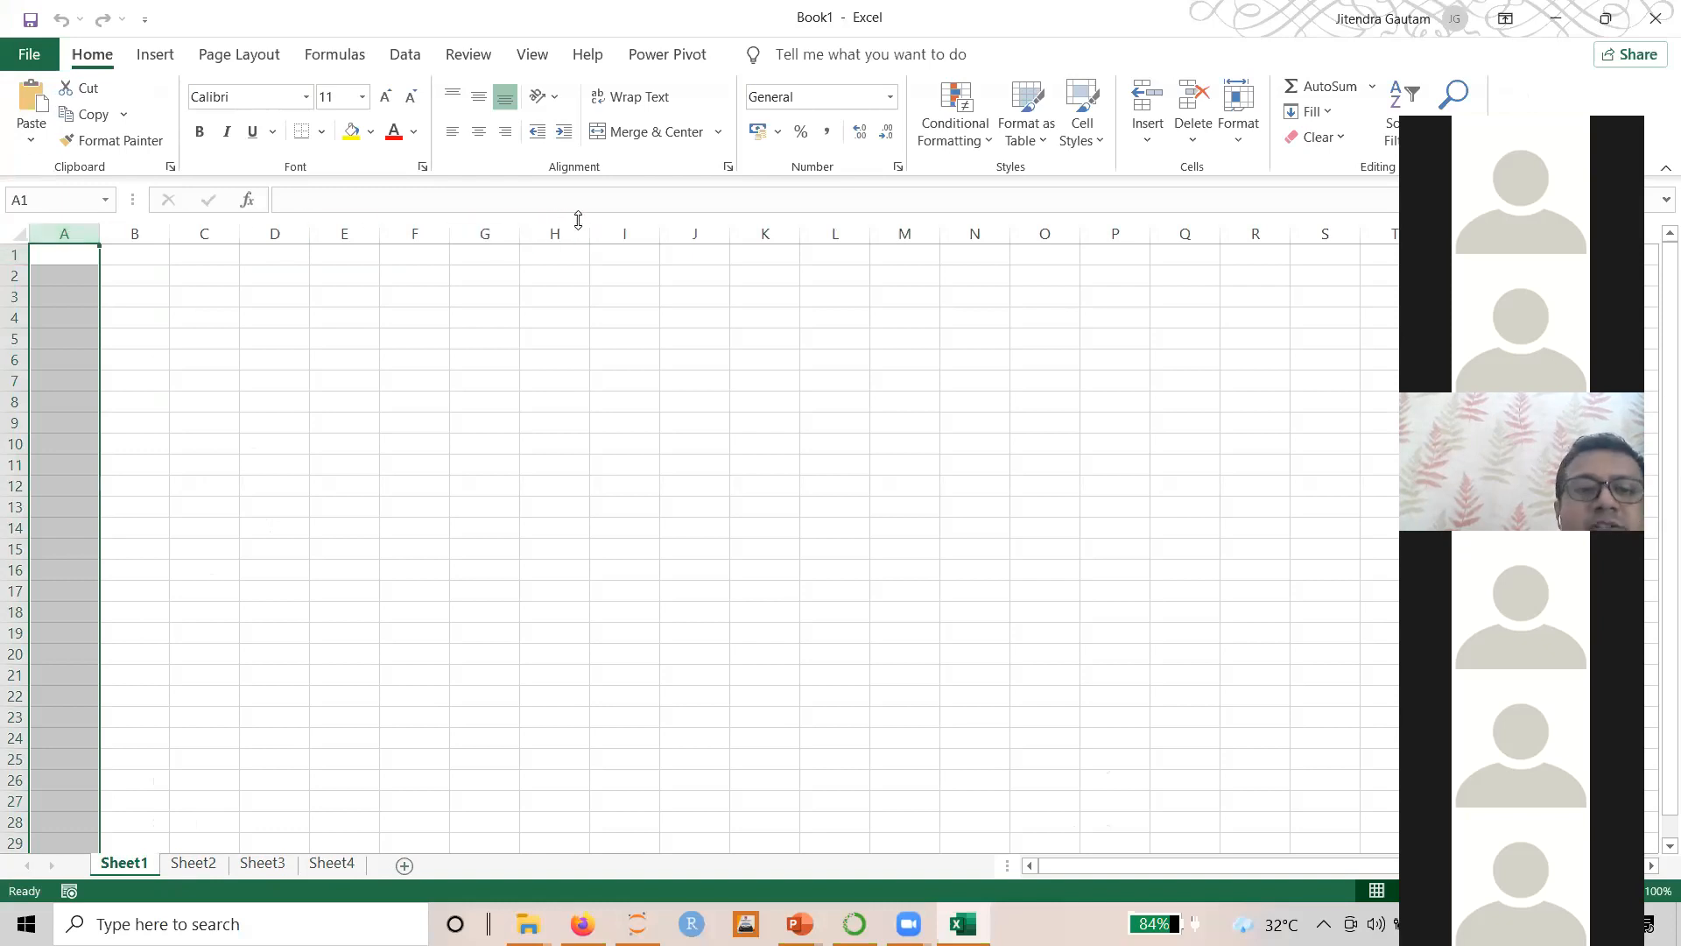
click(13, 253)
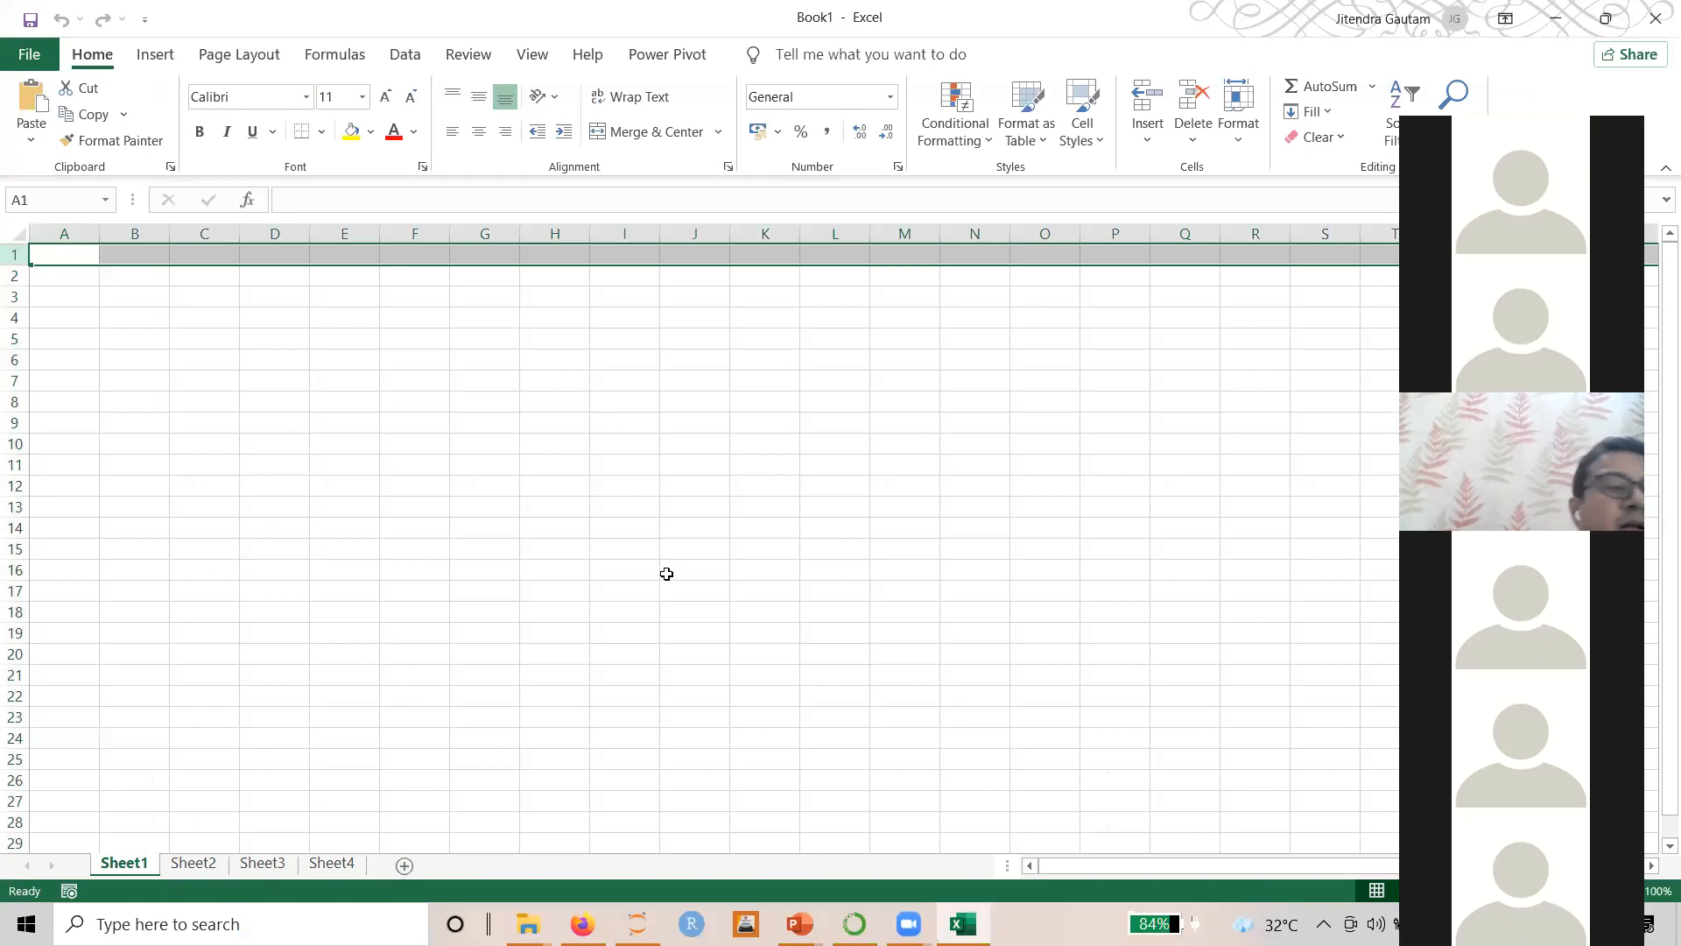
Fill cell A1 with yellow and check the cell references of A1 and C6
click(81, 251)
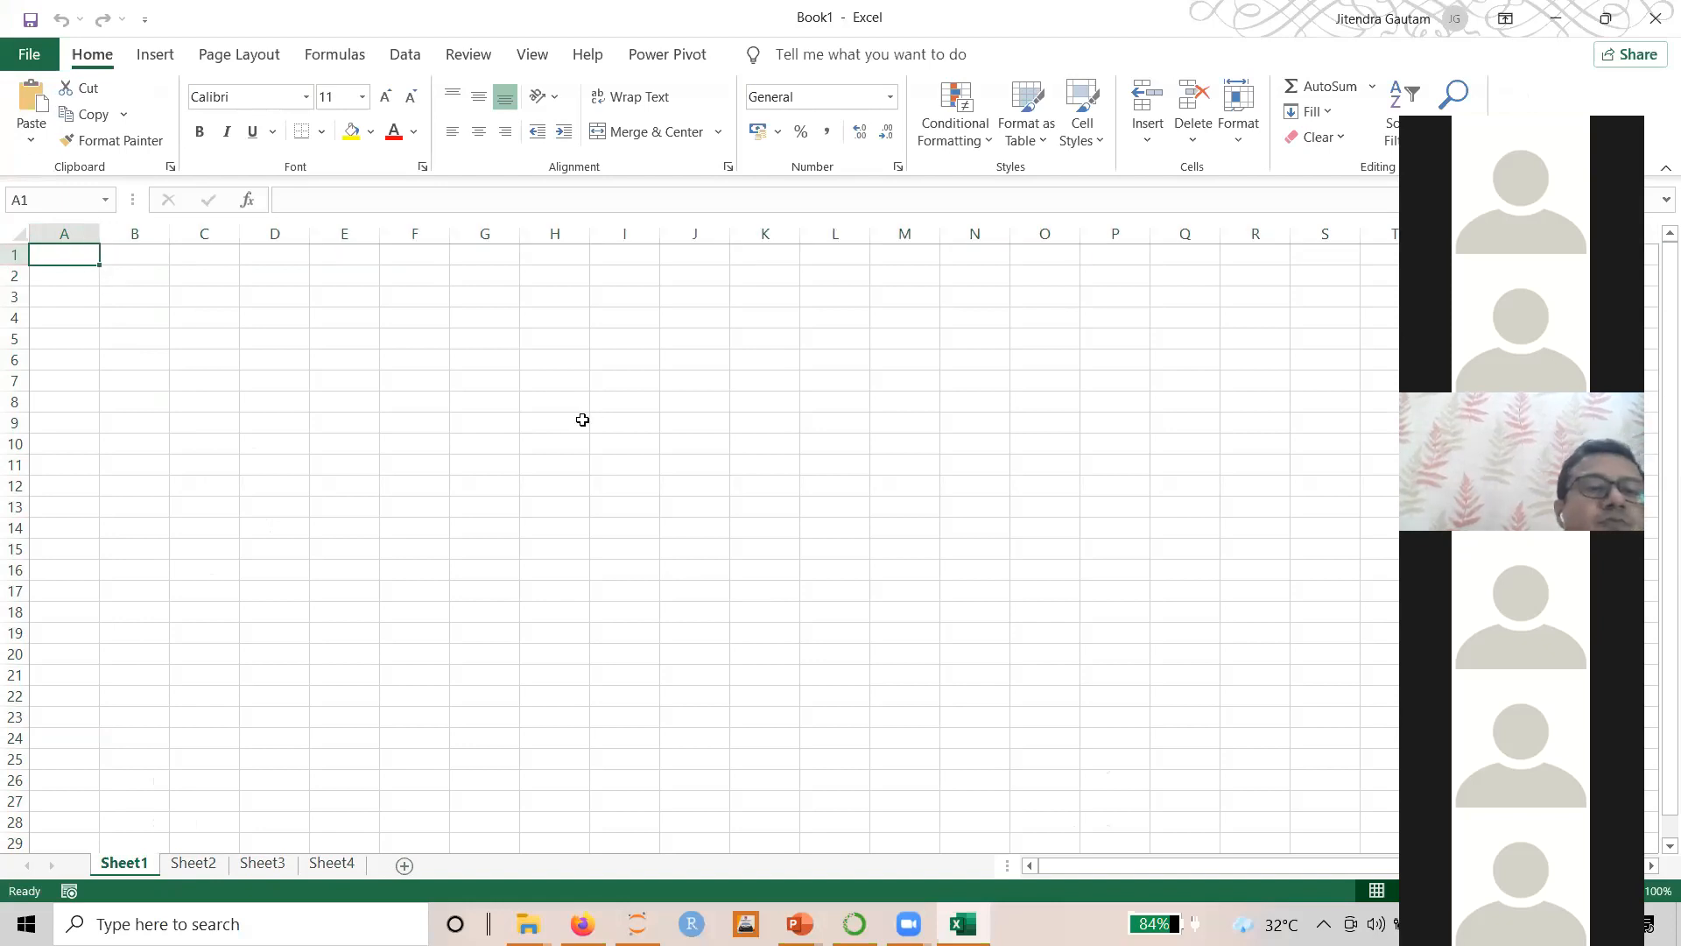
click(358, 136)
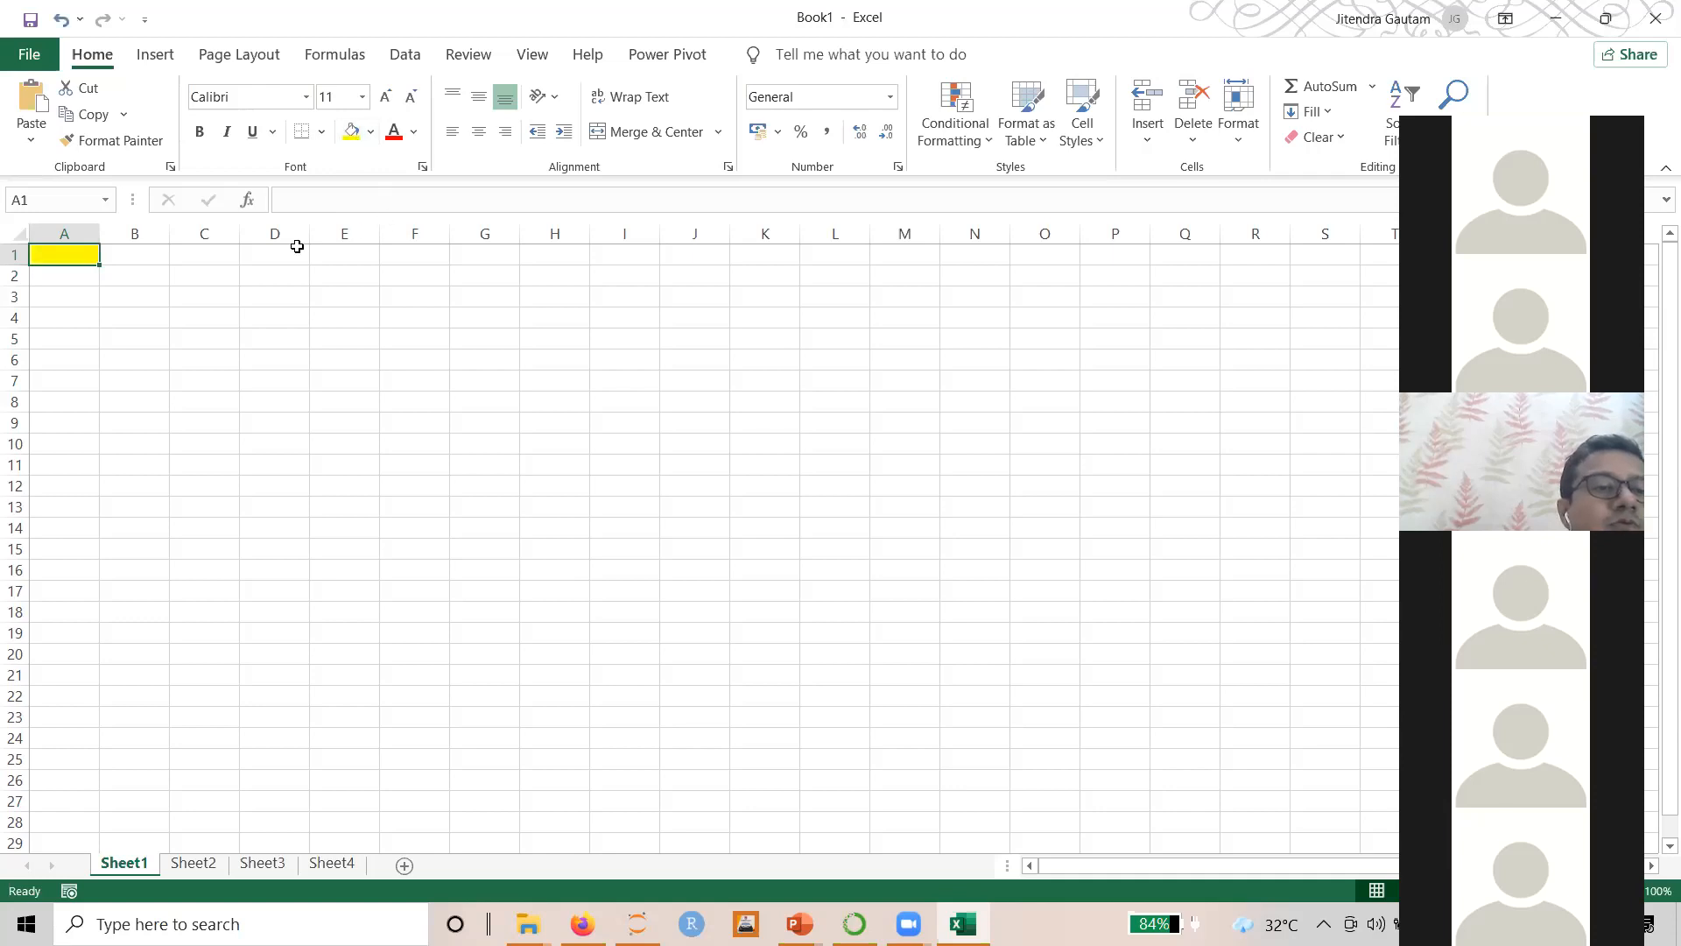
click(19, 199)
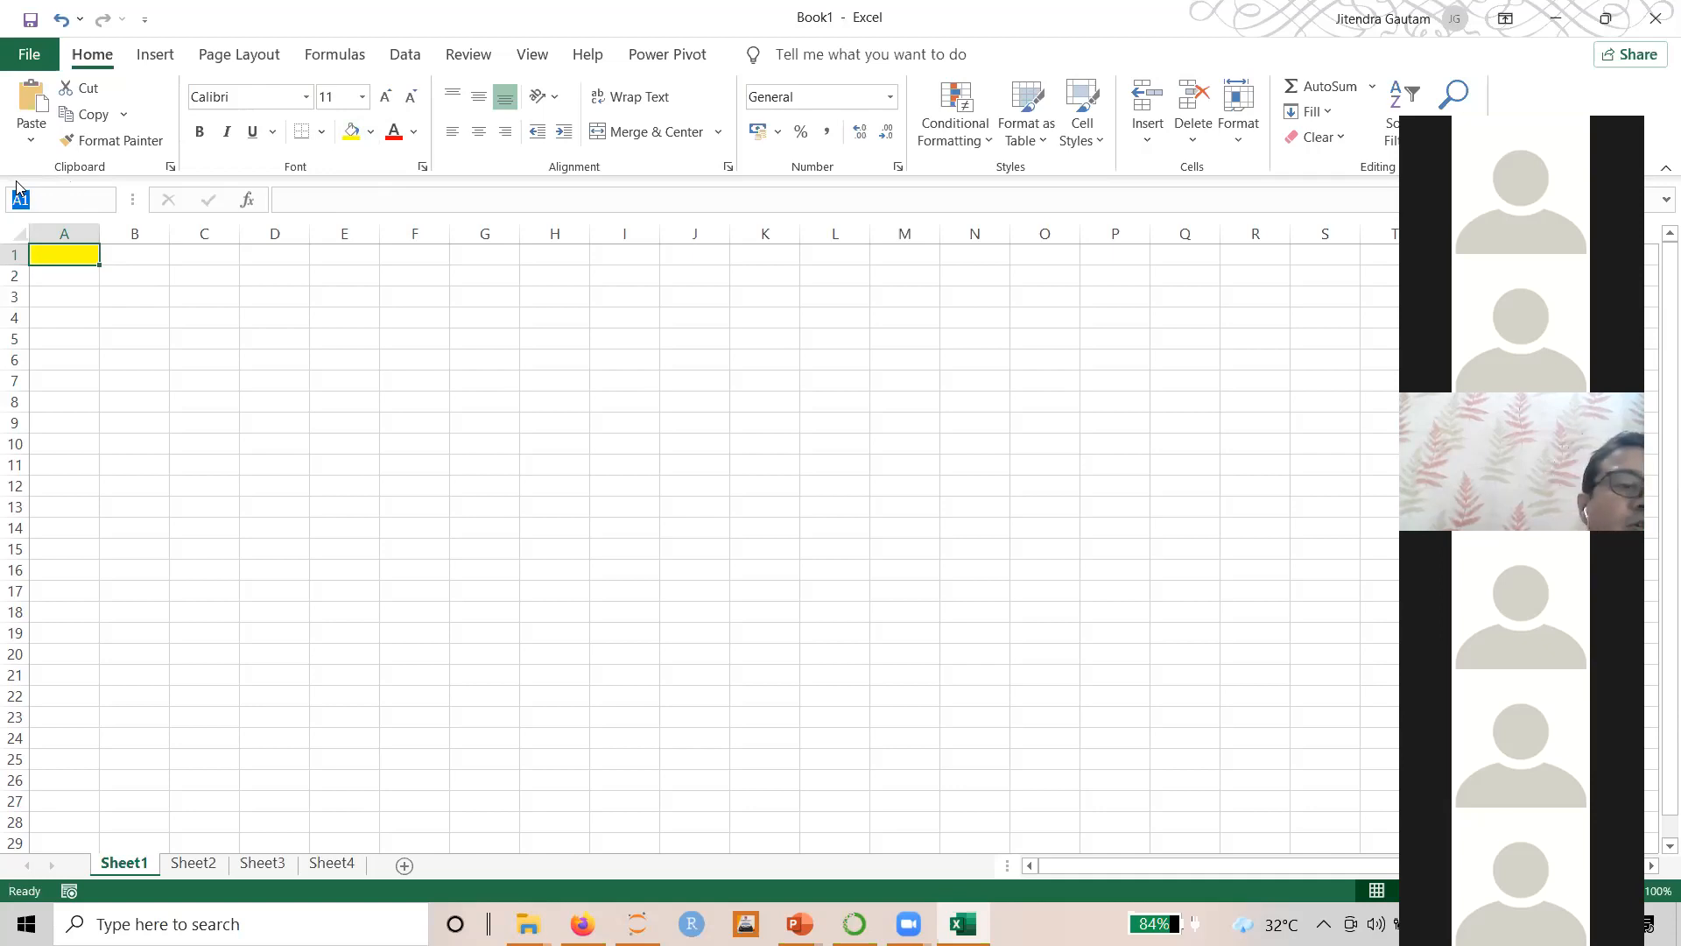
click(224, 358)
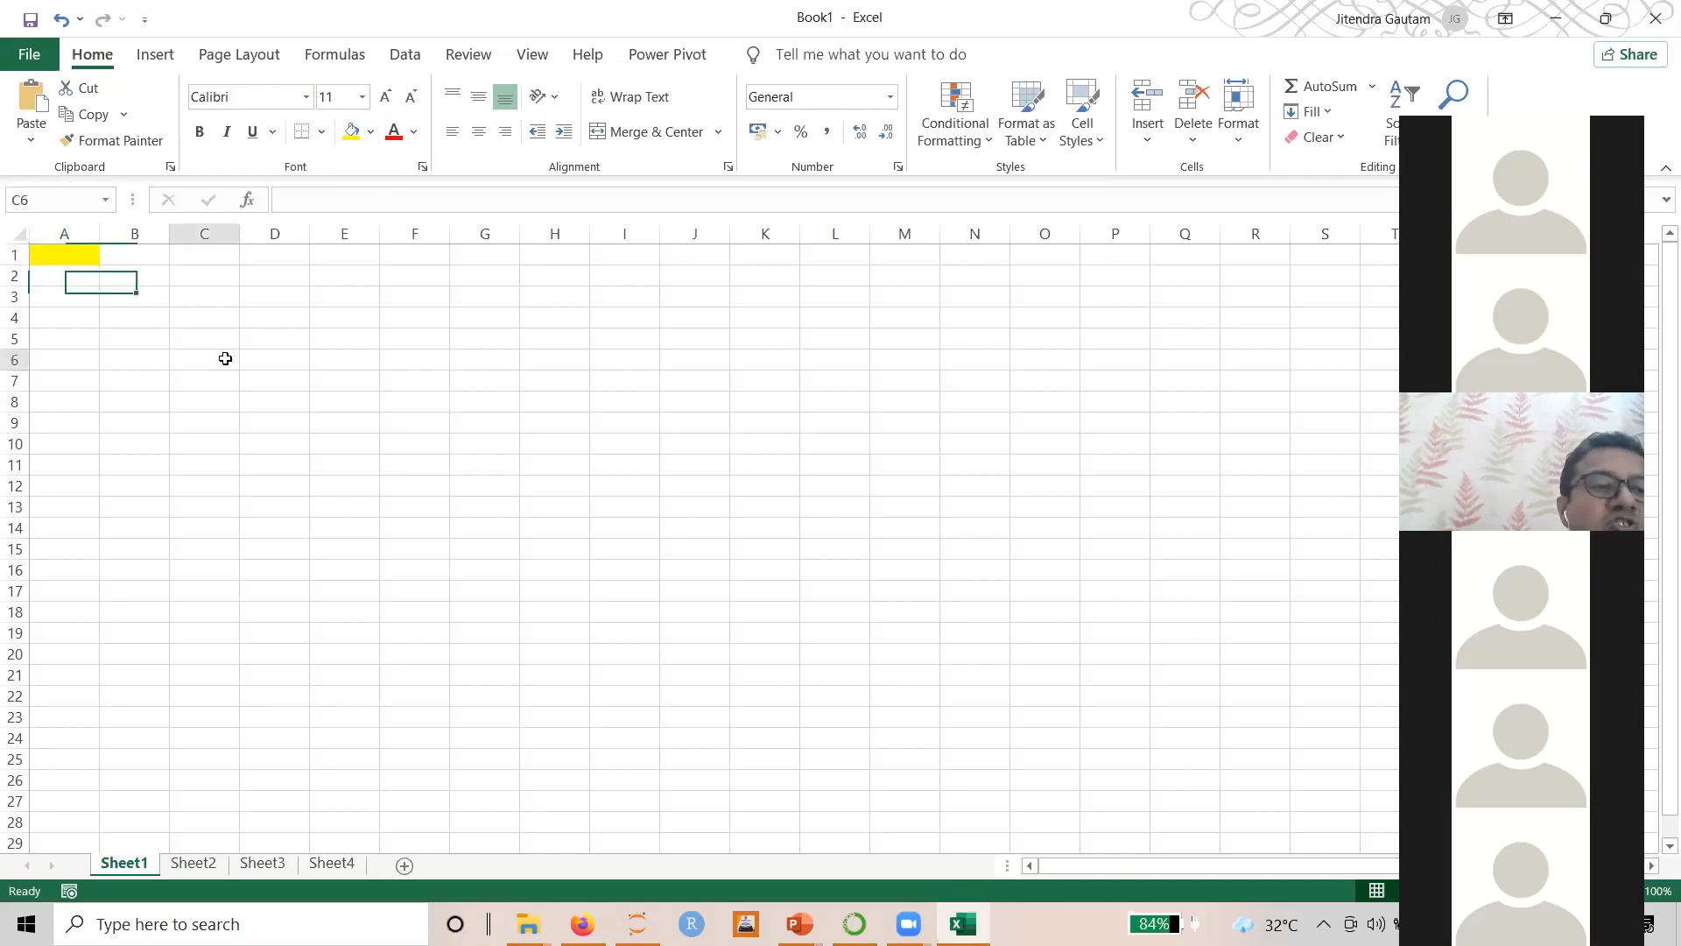
click(45, 190)
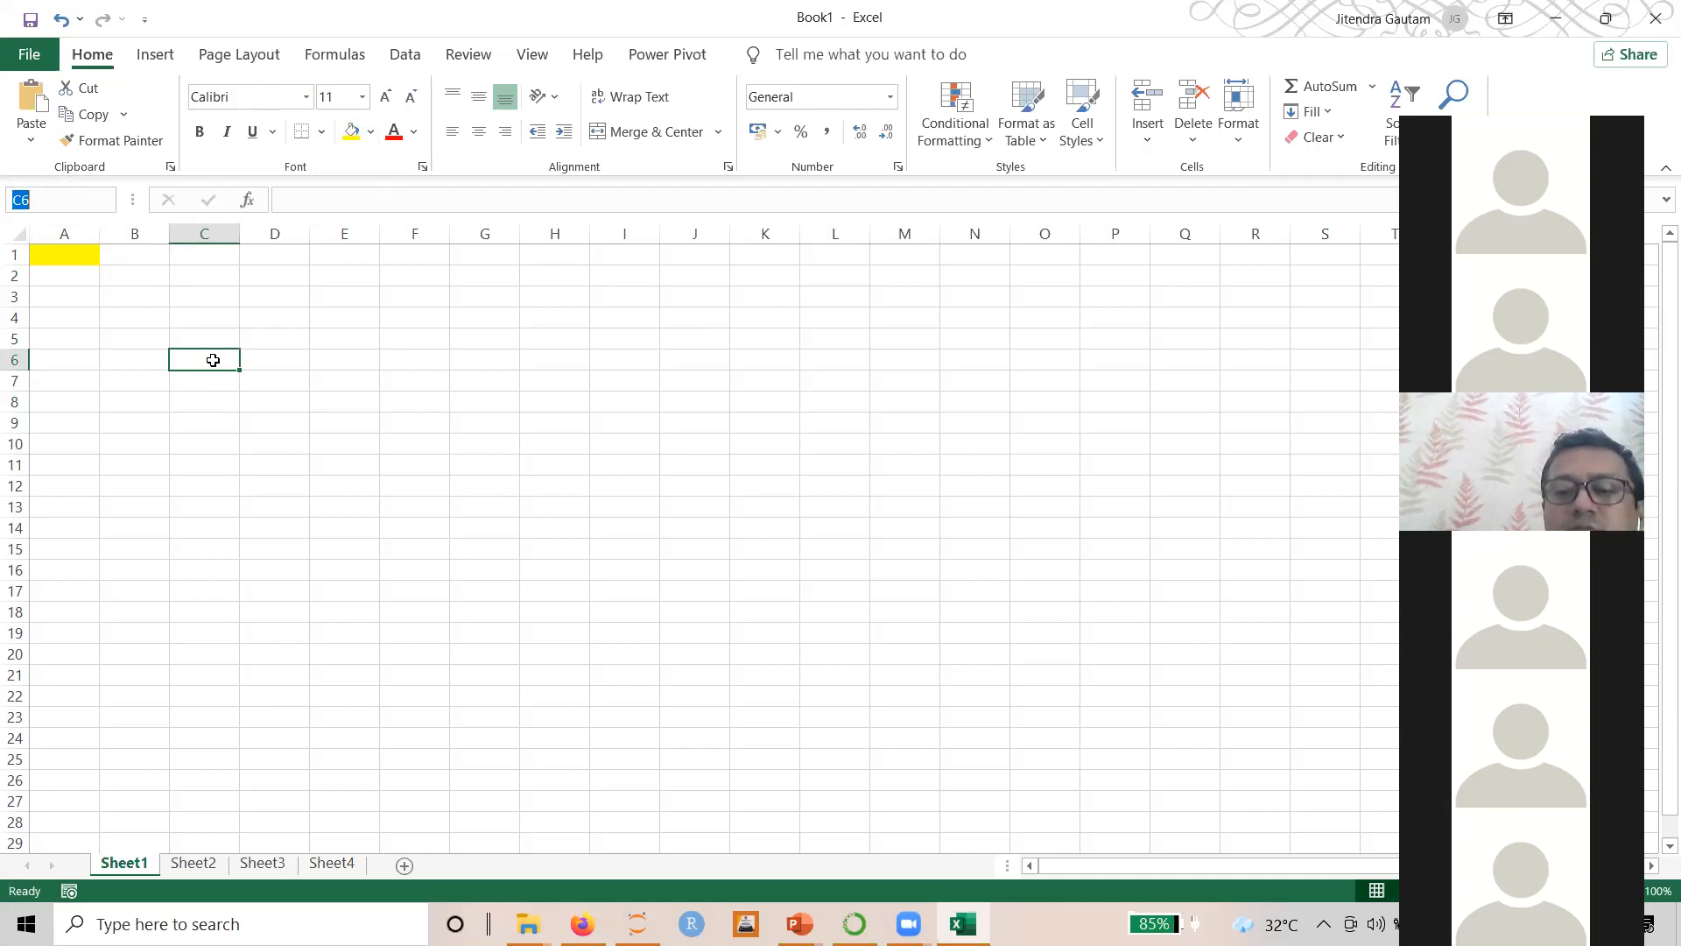
Remove the yellow fill from cell A1 by copying the formatting of blank cell A5 onto it with Format Painter
click(59, 275)
click(371, 132)
click(412, 375)
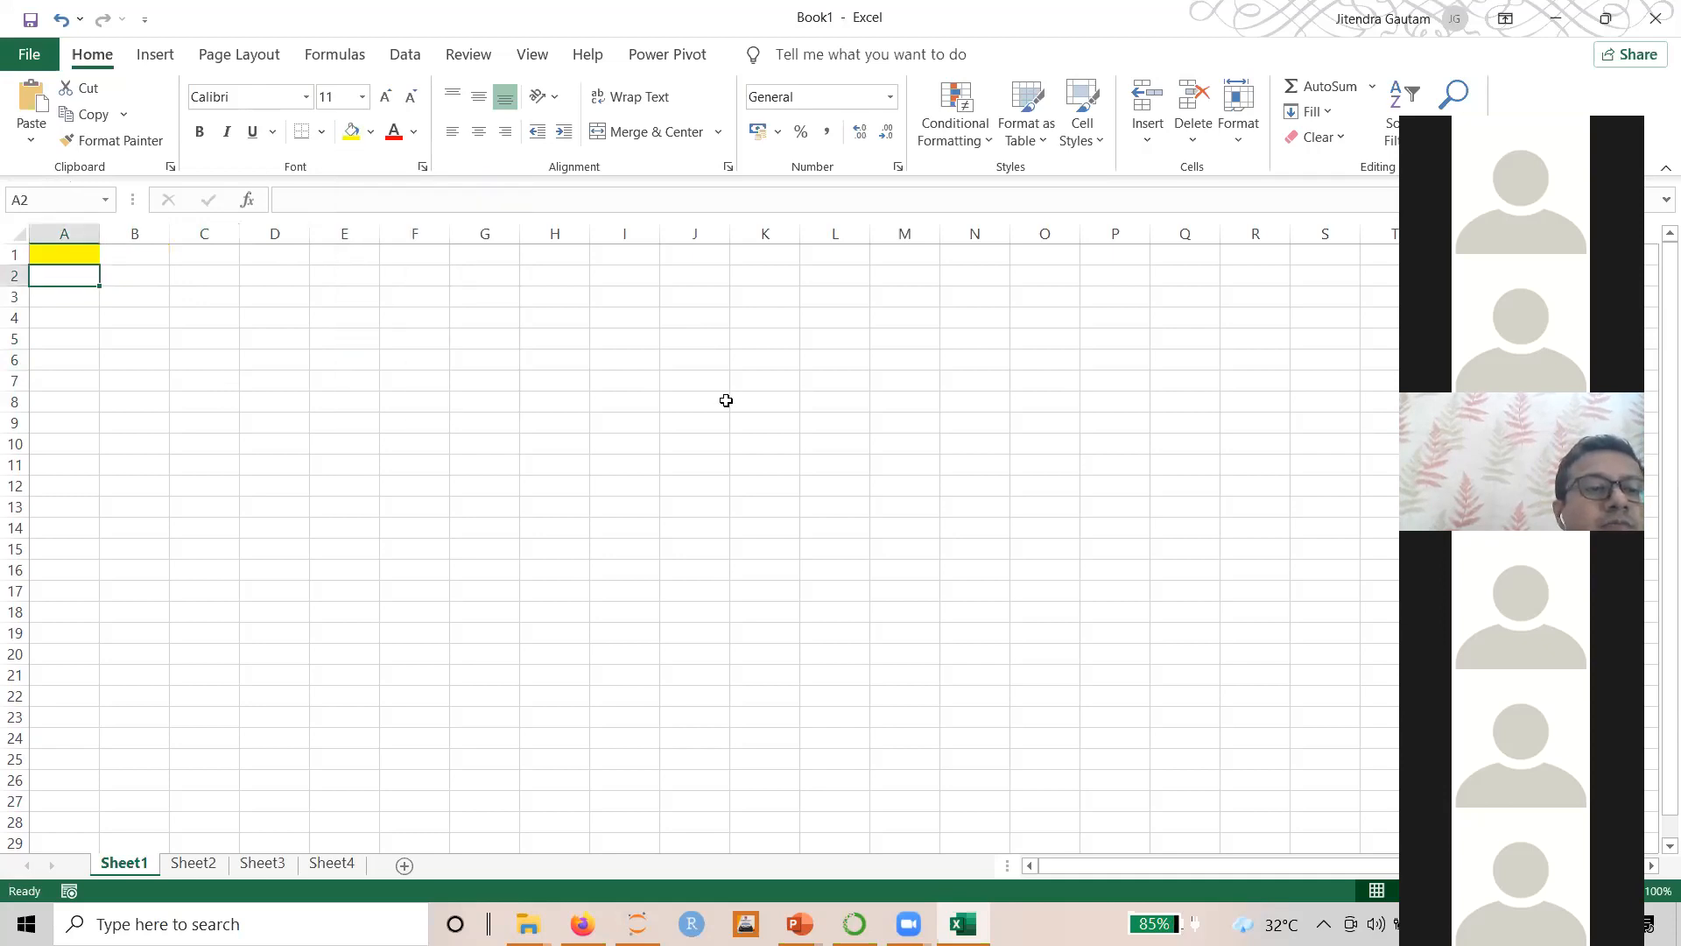
click(713, 400)
click(75, 339)
click(112, 140)
click(70, 254)
click(766, 444)
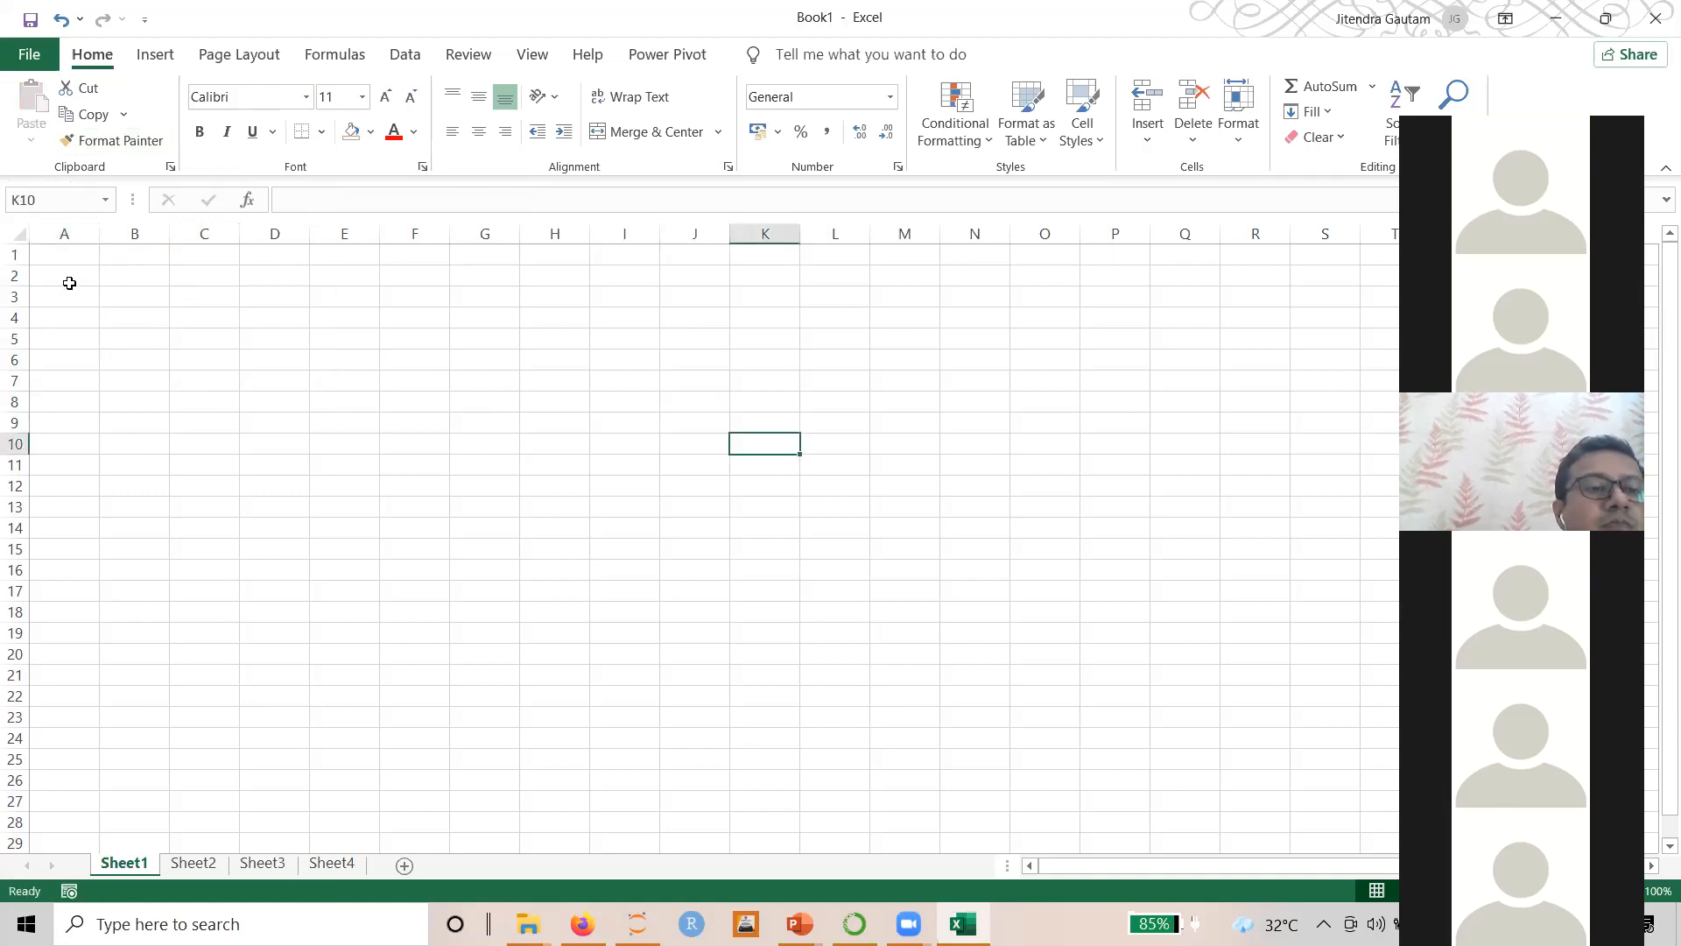
Highlight the block of cells A1:I16 starting from cell A1
click(68, 251)
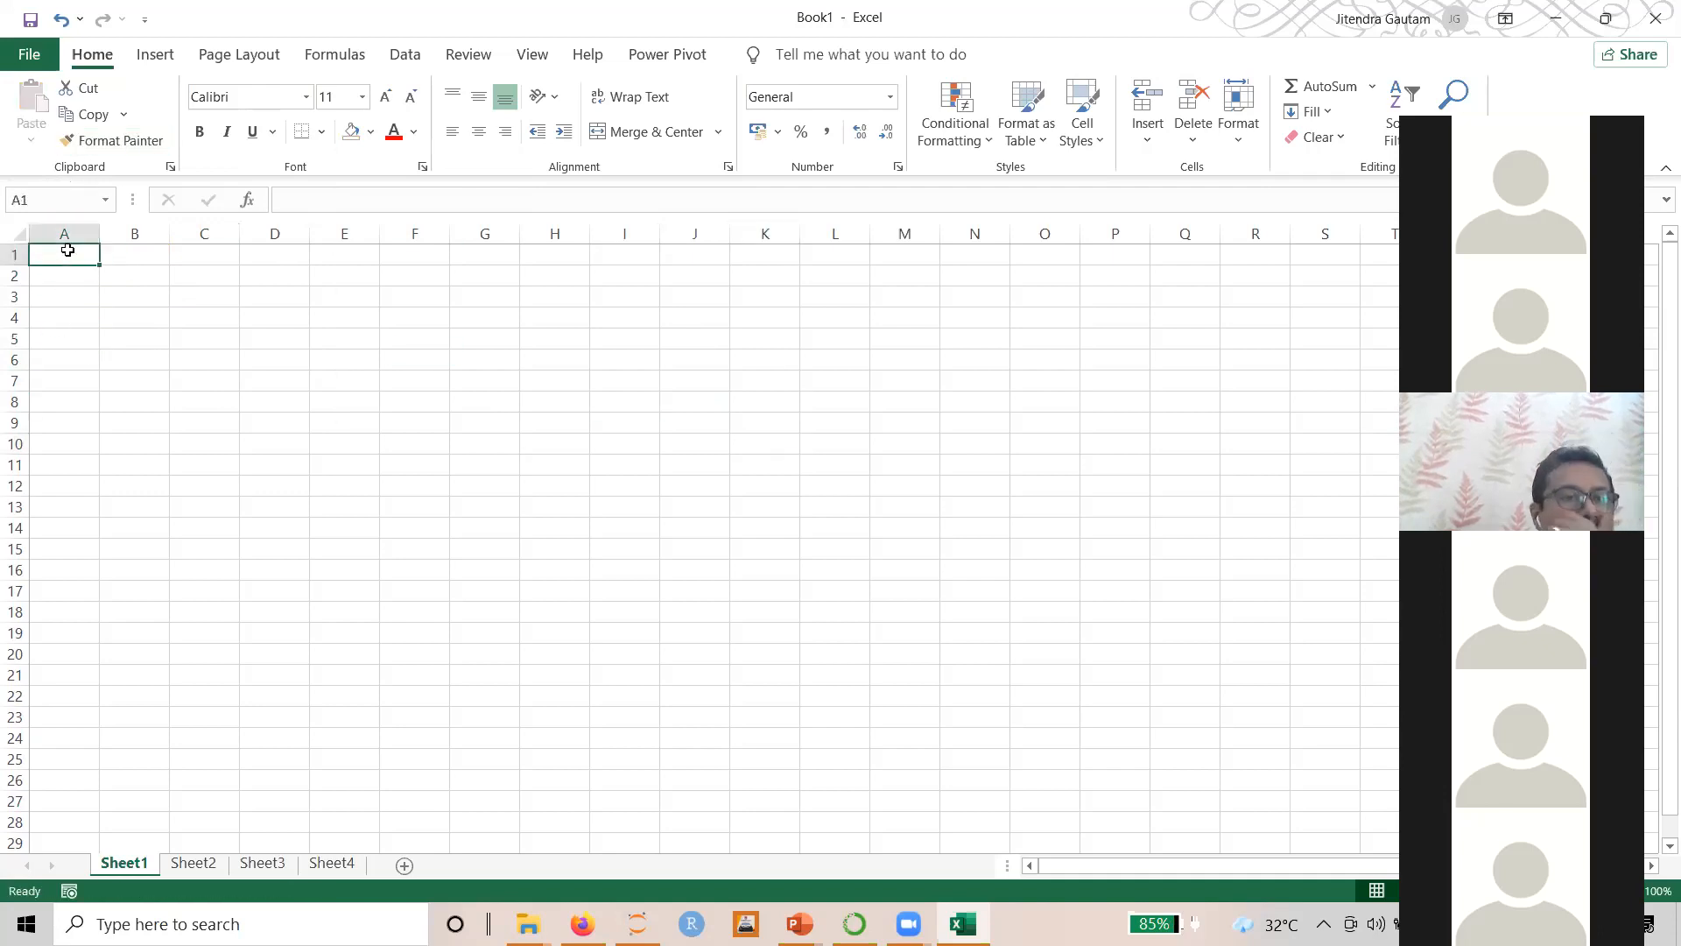
drag(49, 253, 631, 567)
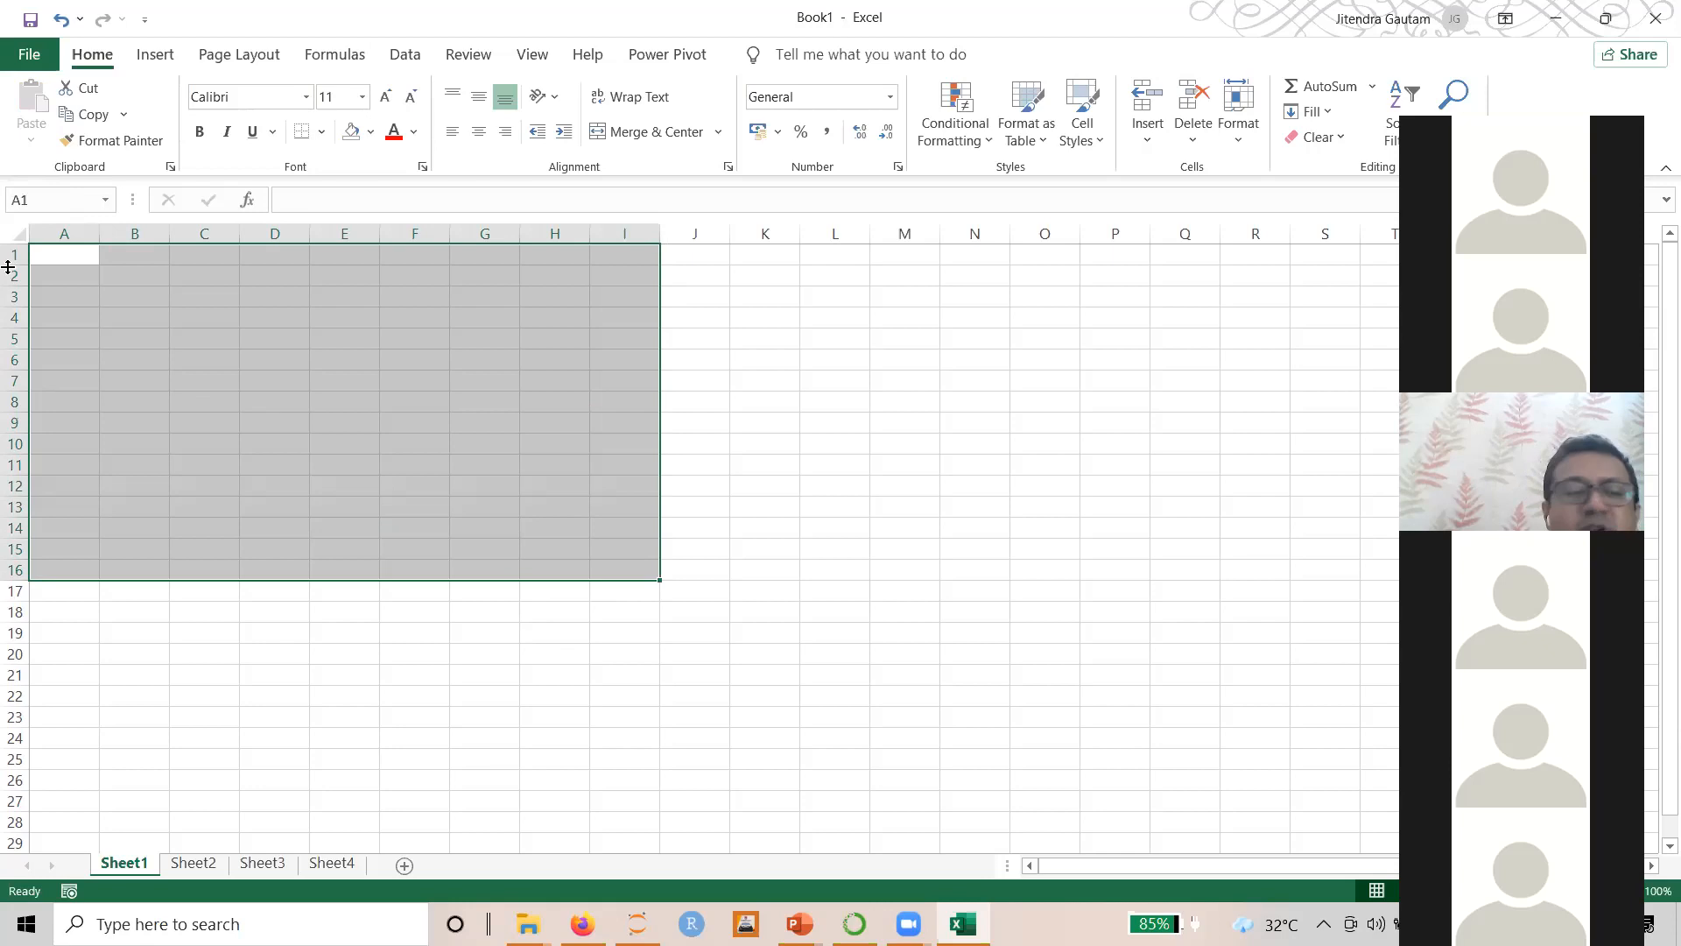
Enter the column headers Name, Age and Gender in cells A1, B1 and C1
click(64, 255)
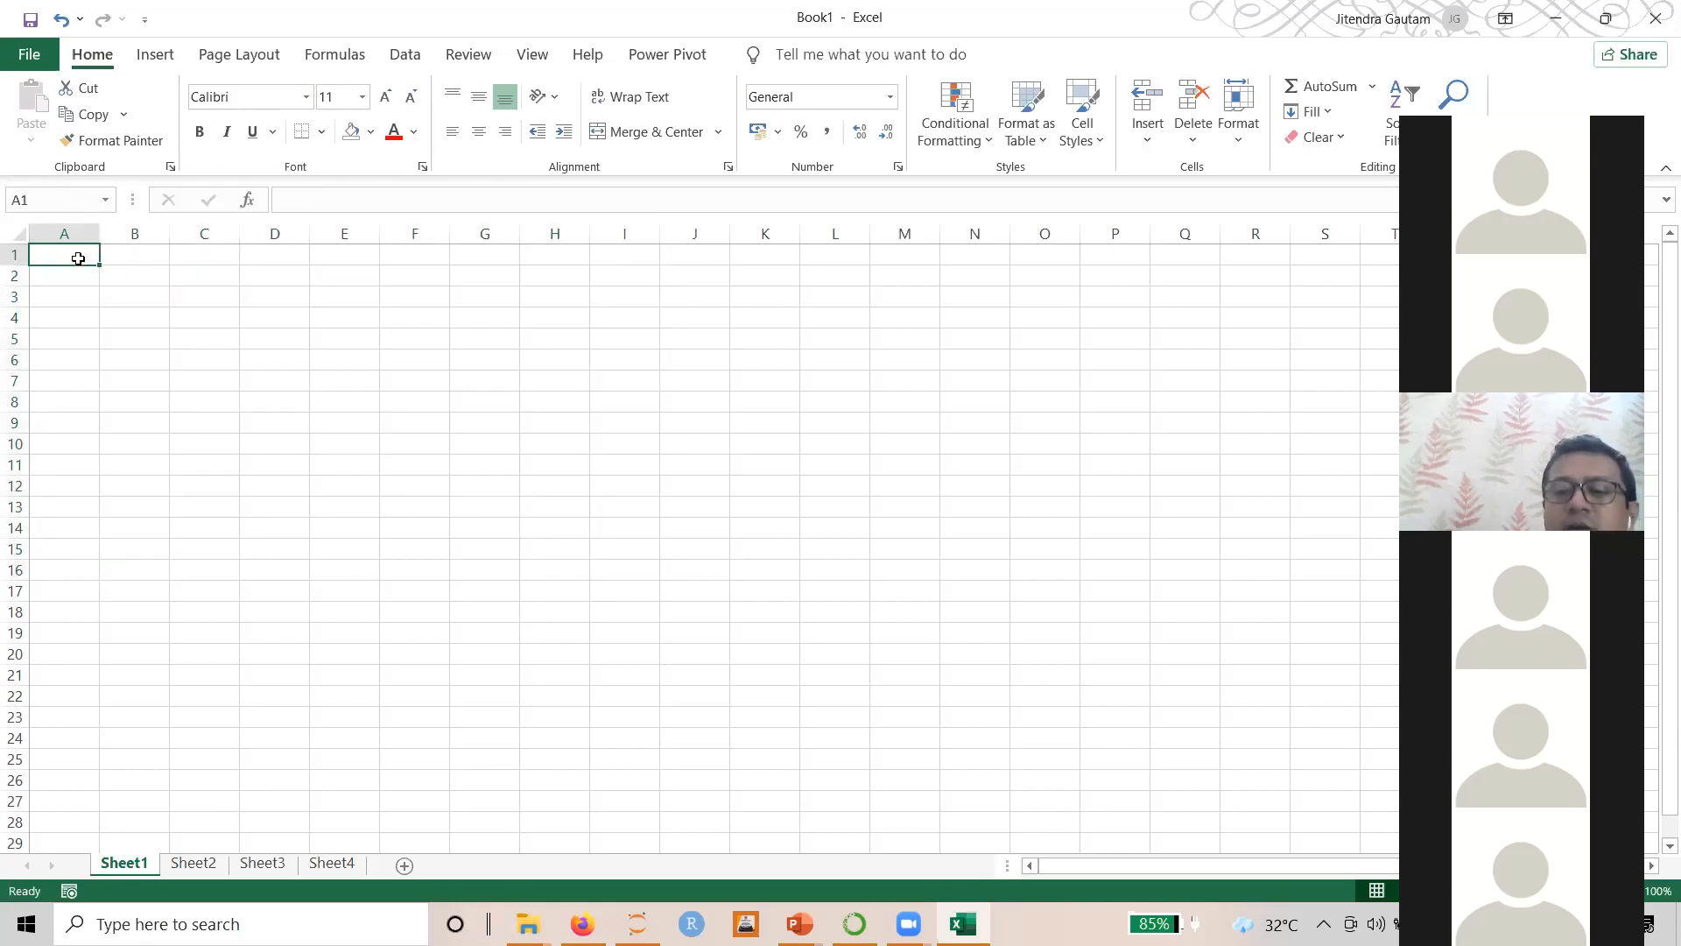
text(Name)
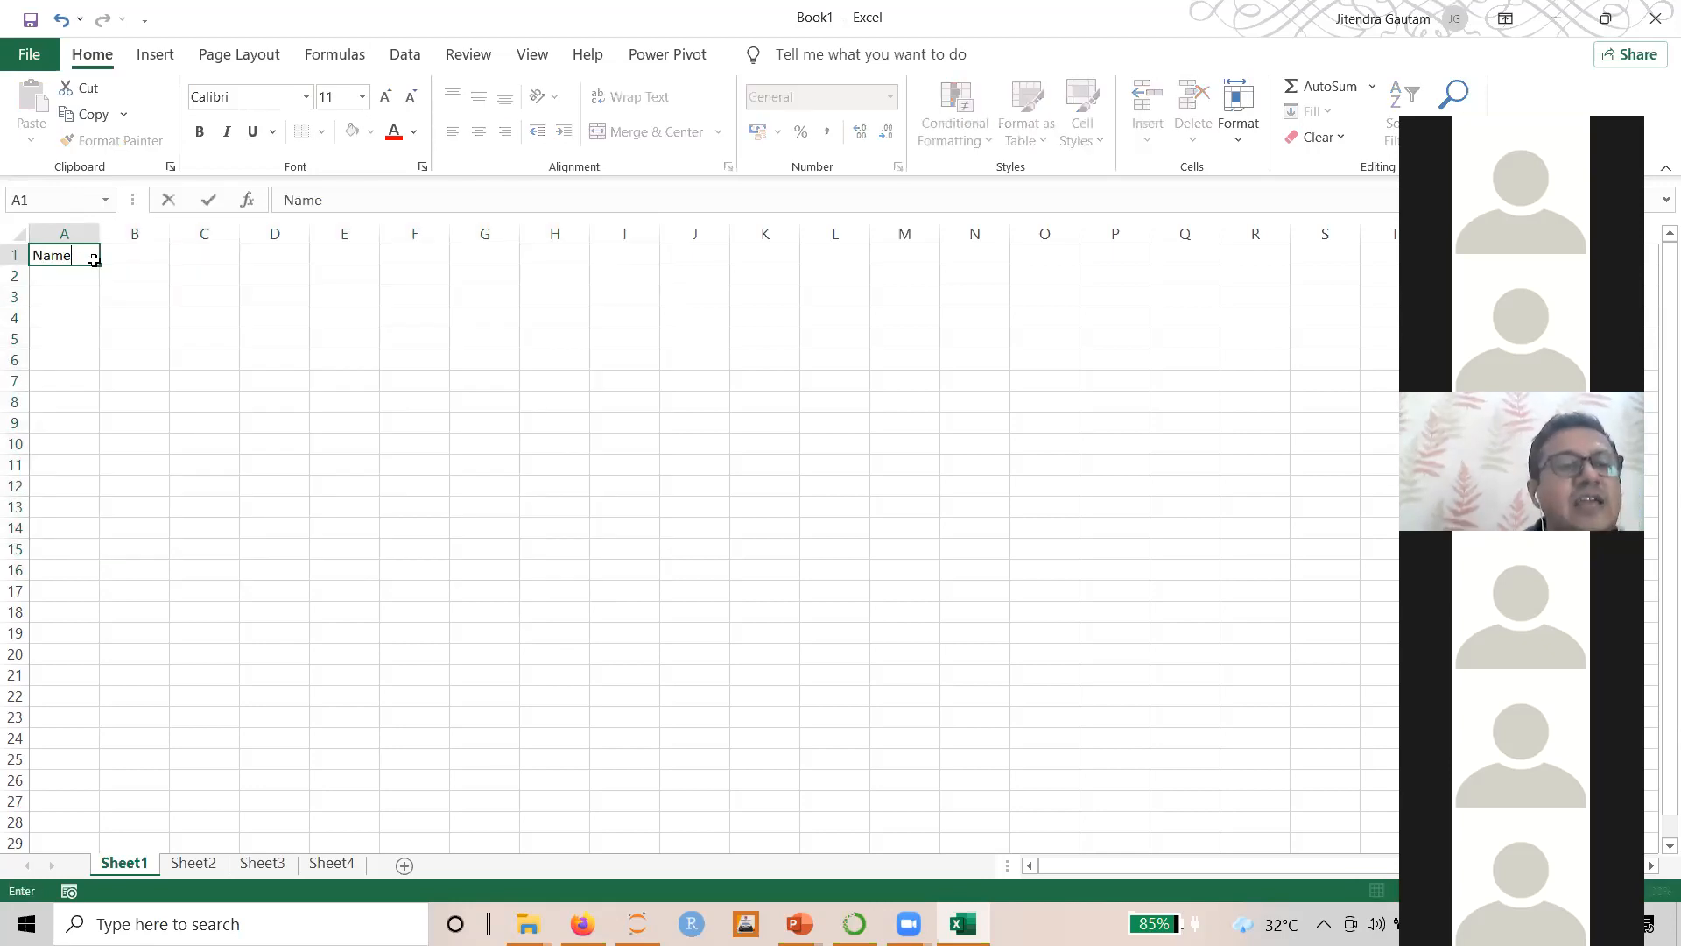
key(Tab)
text(Age)
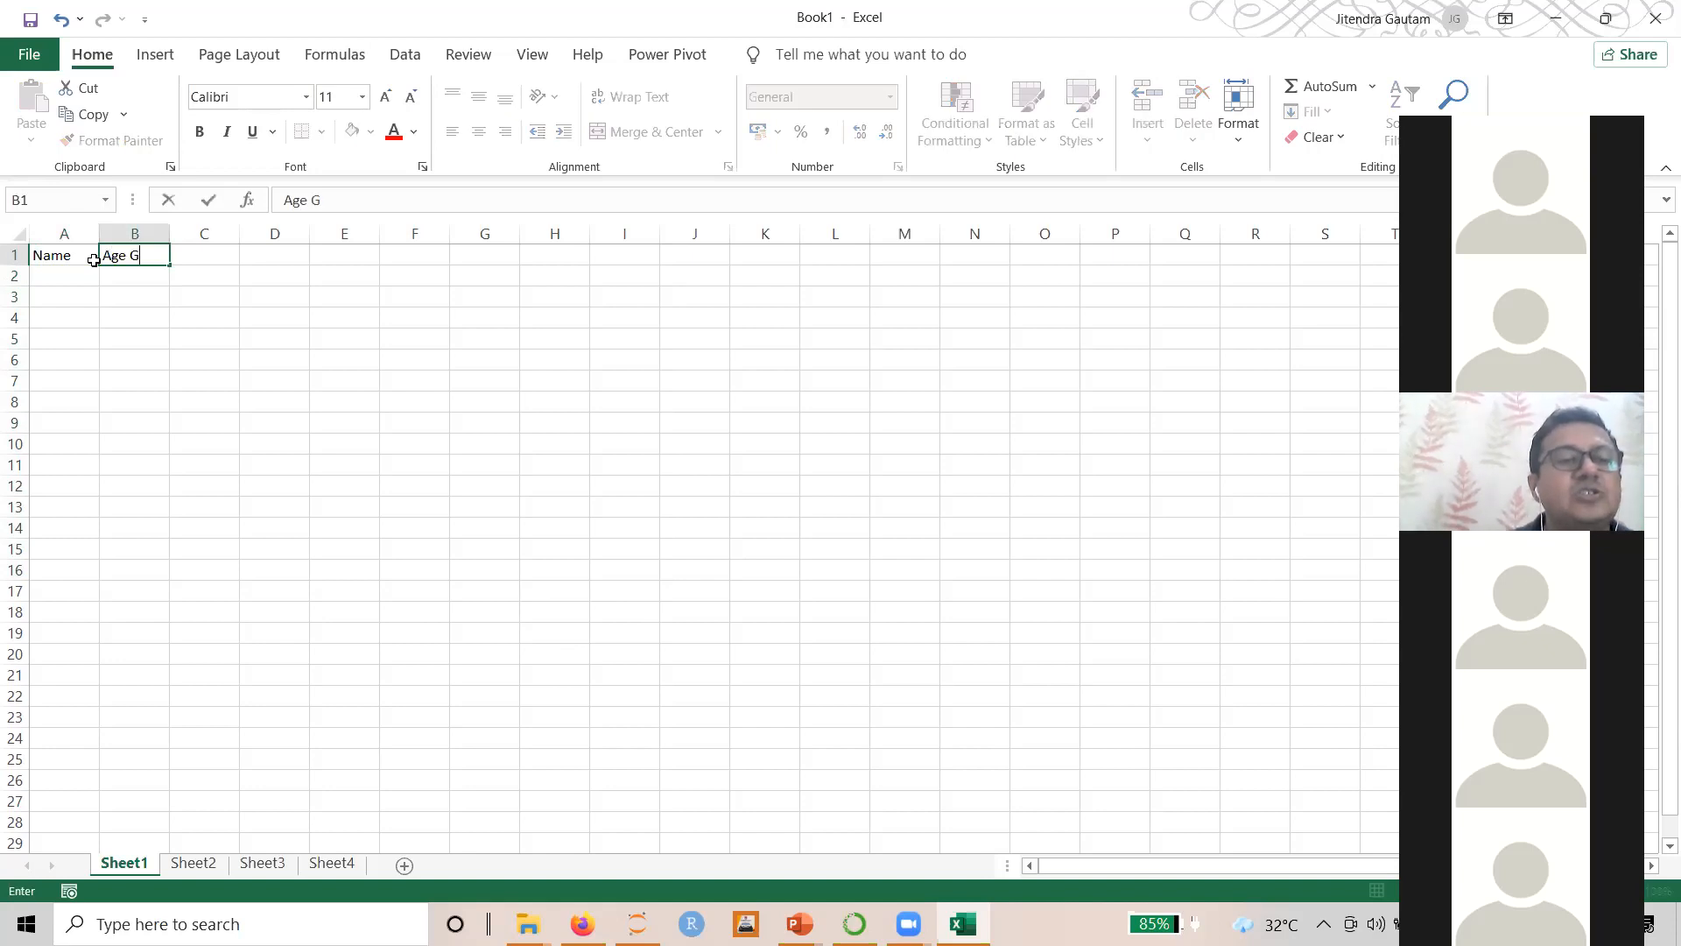
key(Tab)
text(Gender)
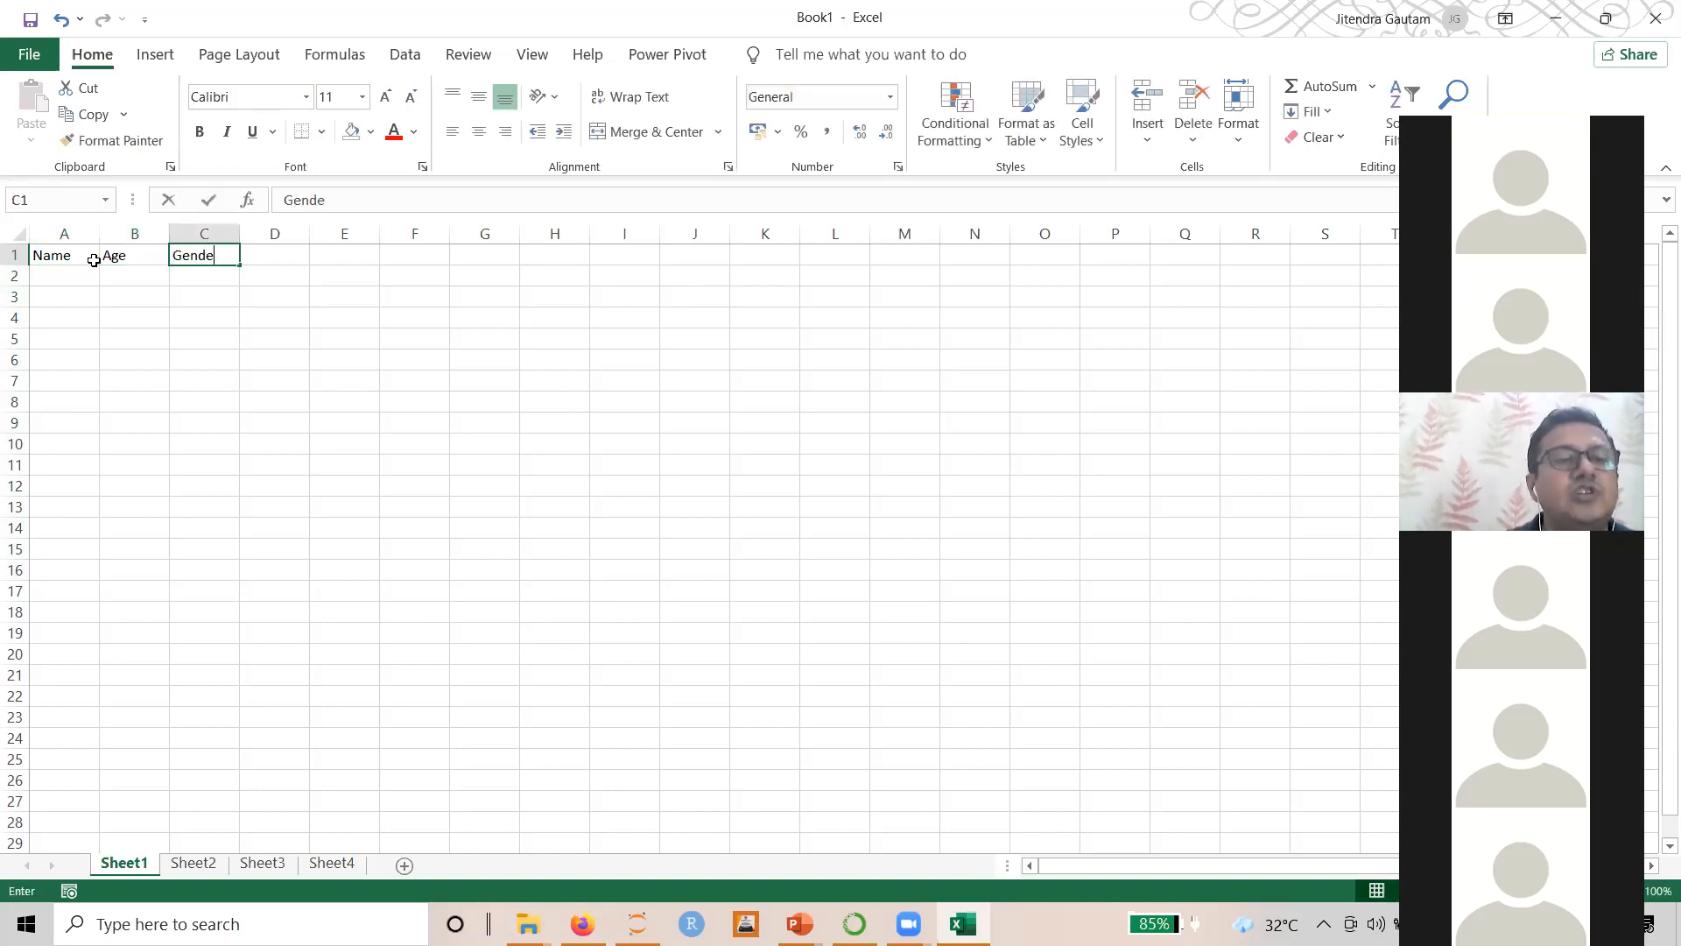
key(Return)
Fill in the first record in row 2 with the person's first name, age 33 and gender M
text(Rohit)
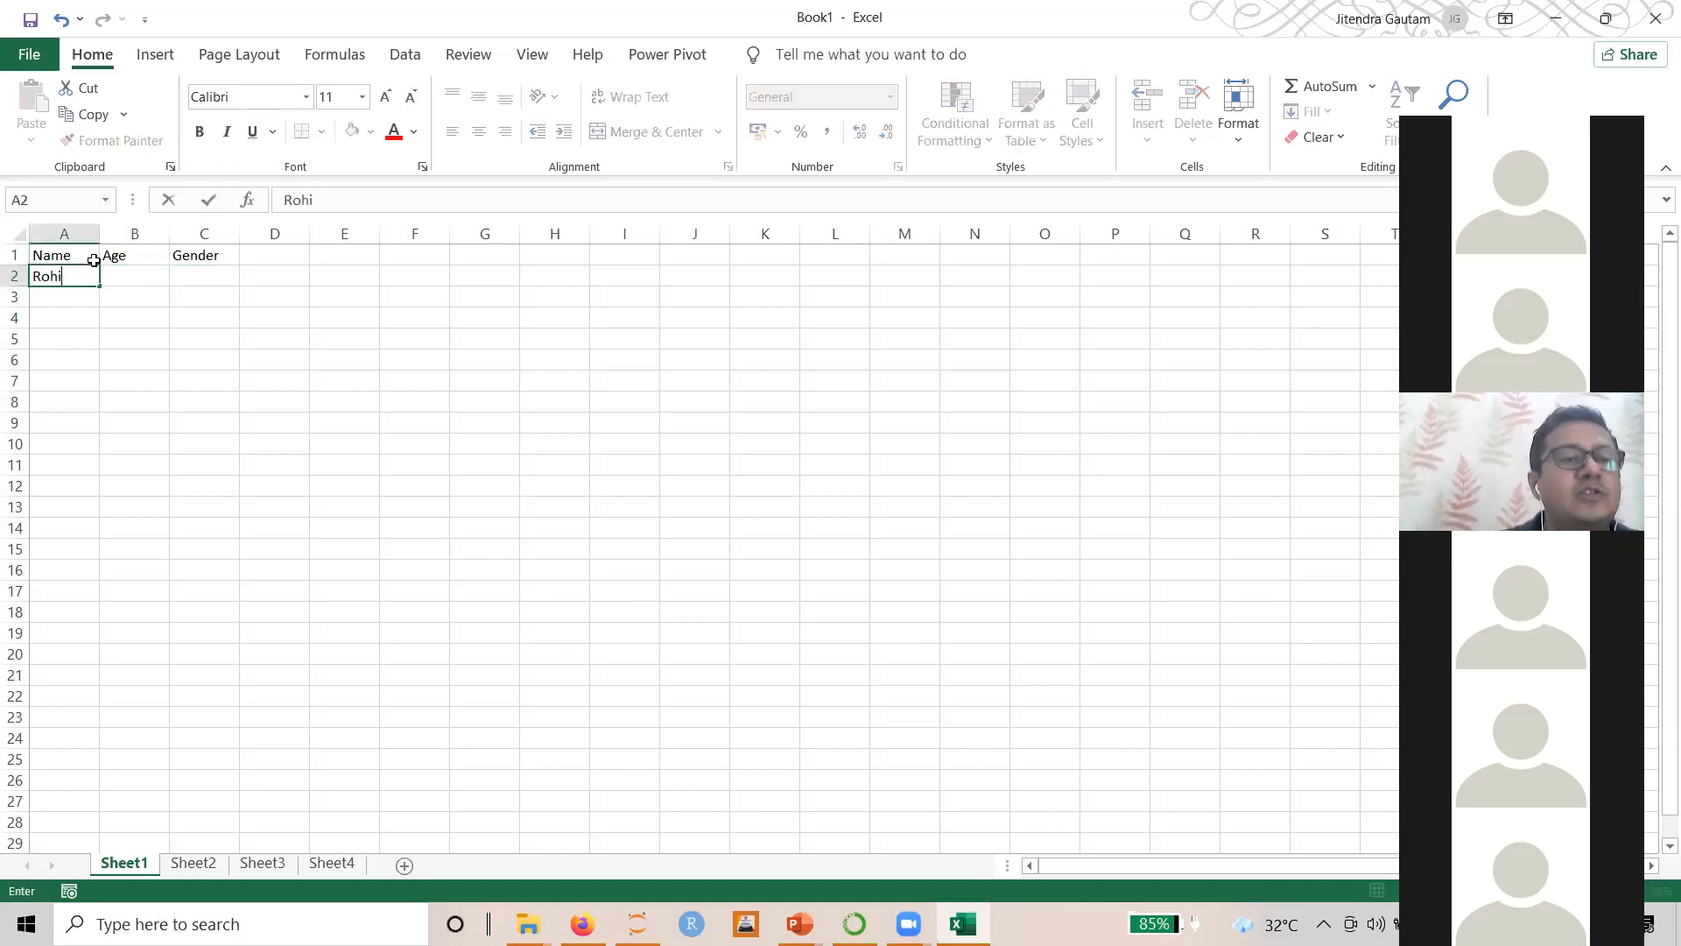
key(Tab)
text(33)
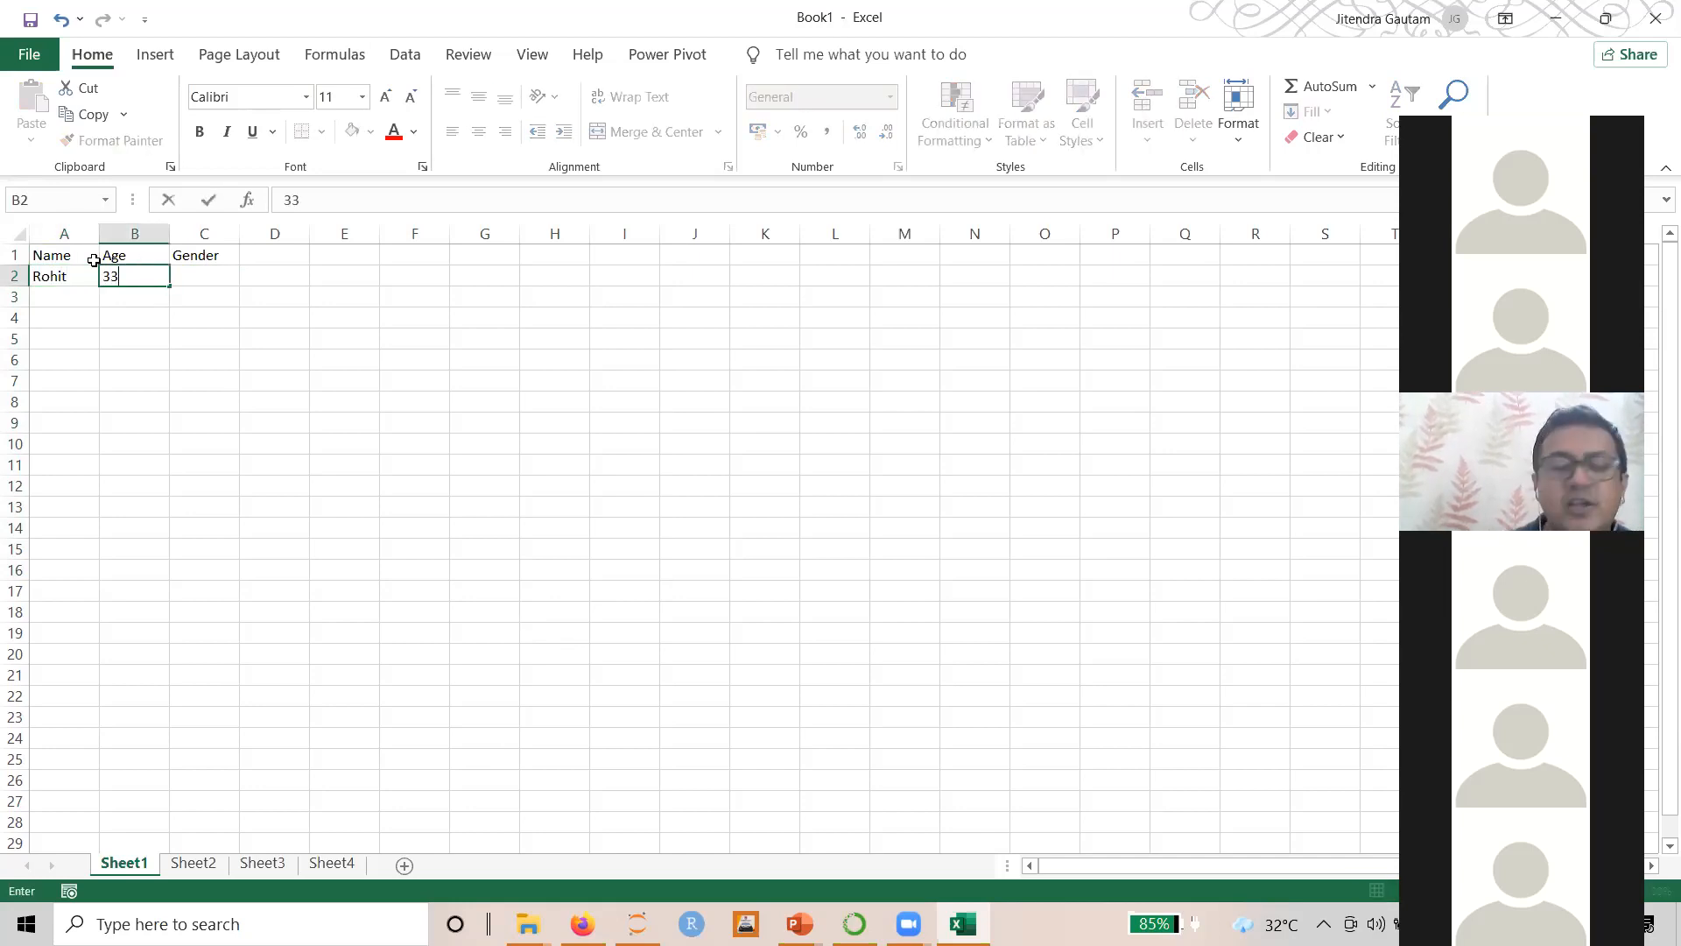
key(Tab)
text(M)
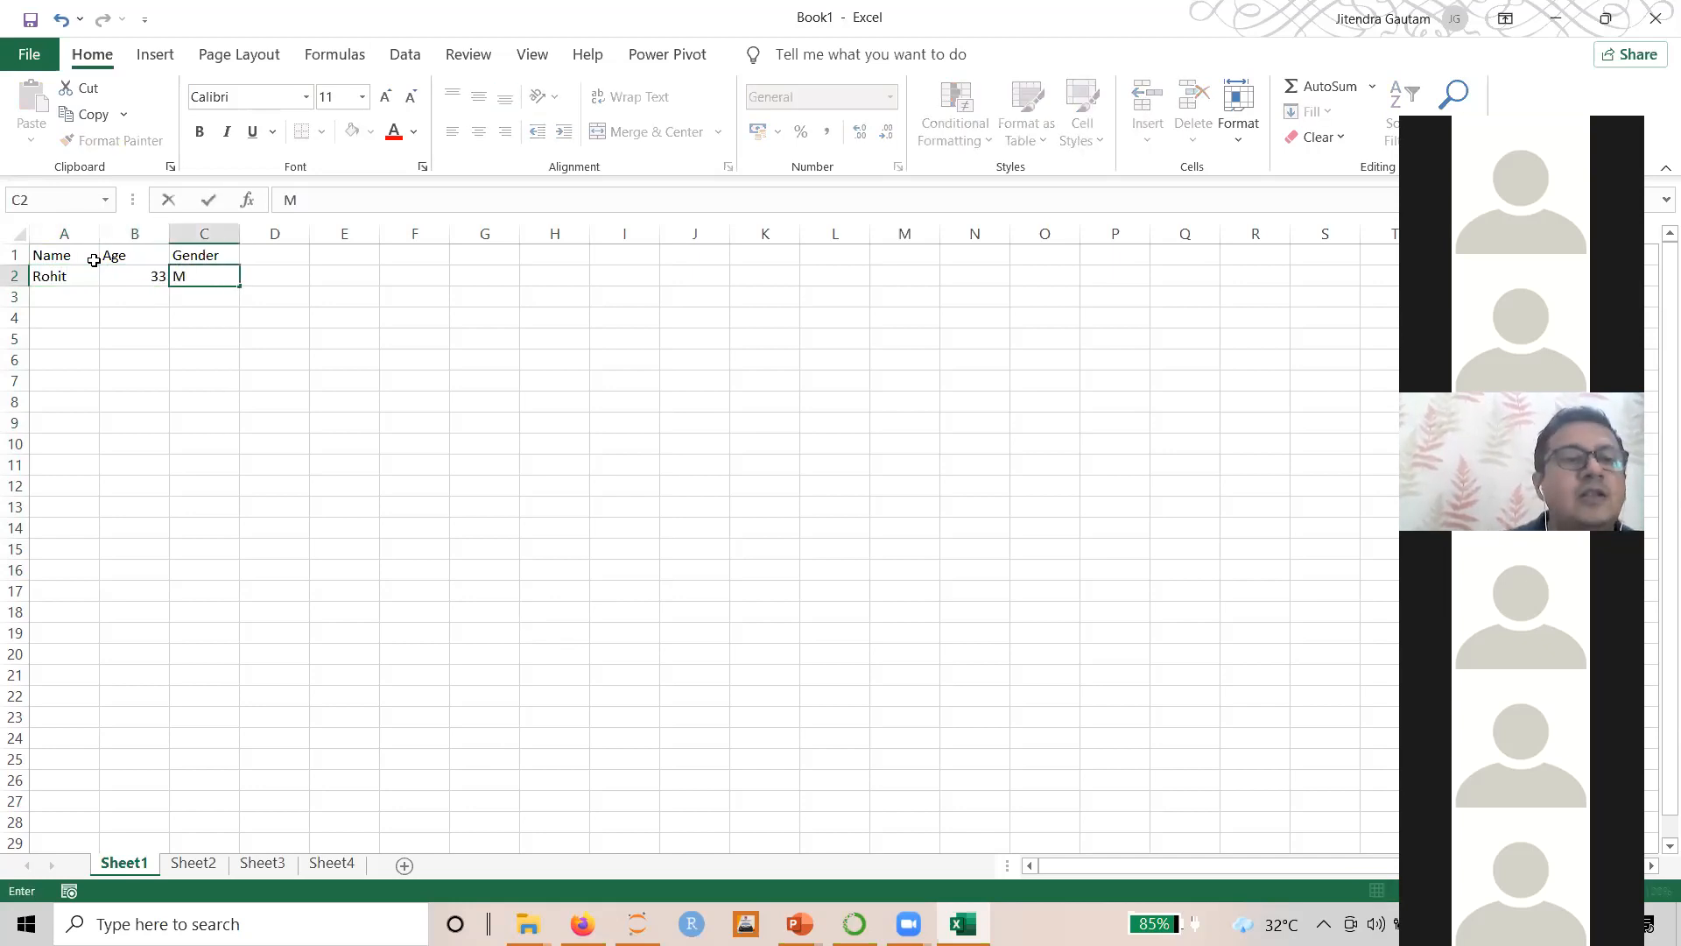
key(Tab)
Add a Salary header in cell D1 and enter 35000 below it for the first record
key(Up)
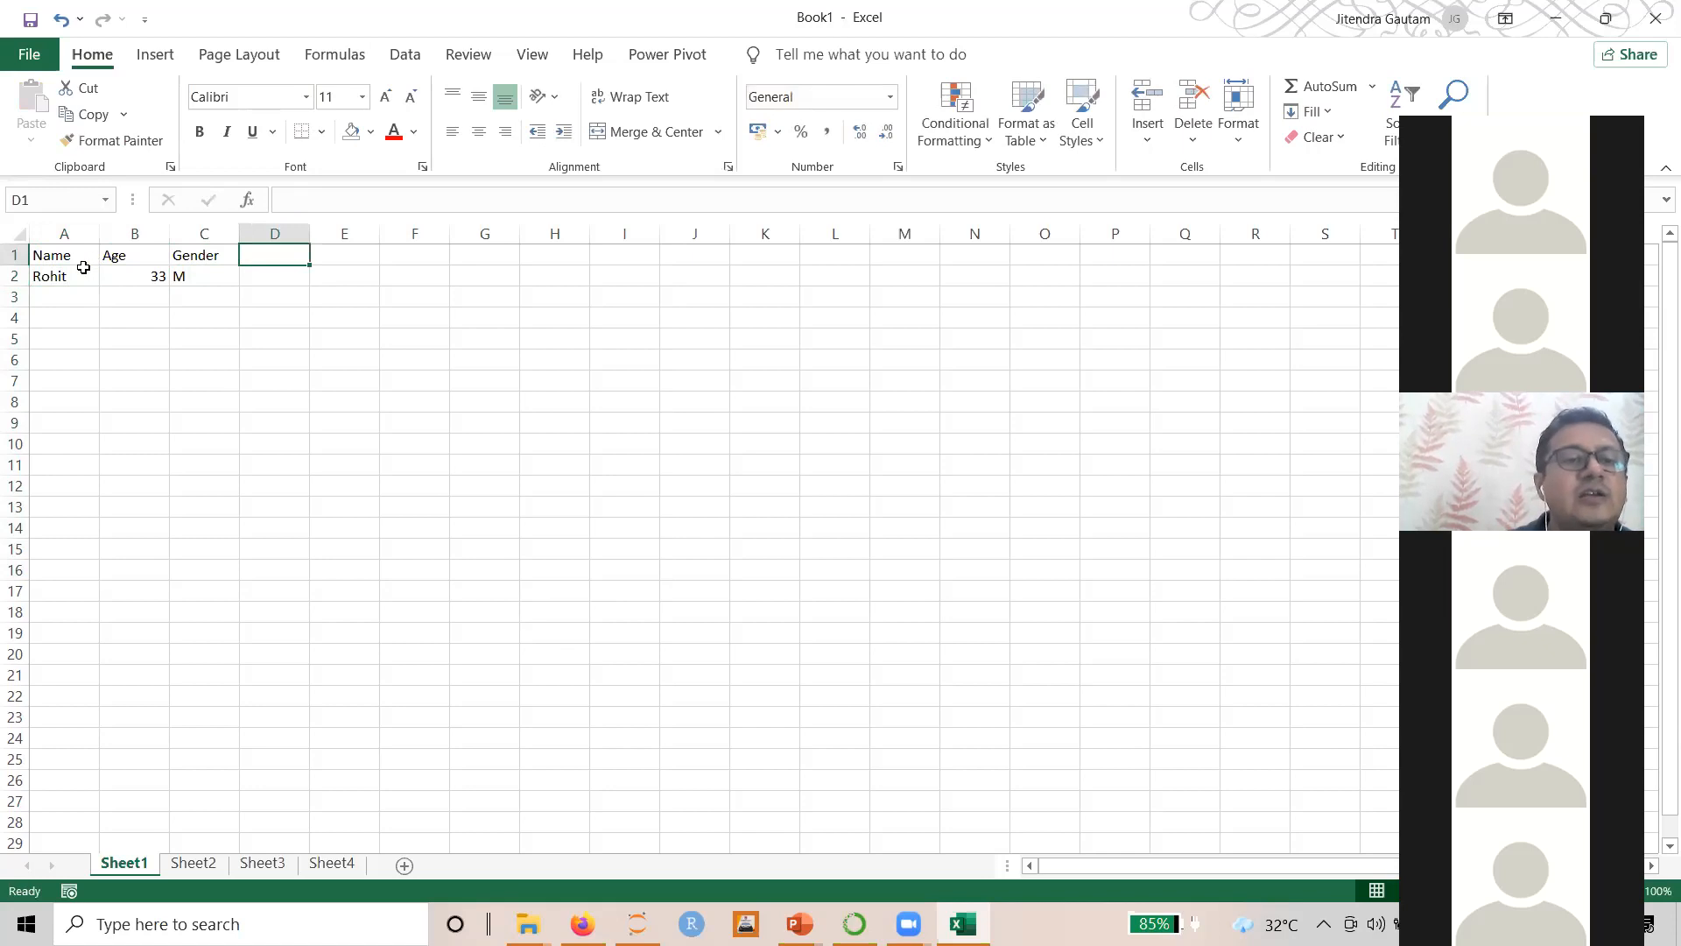
text(Salary)
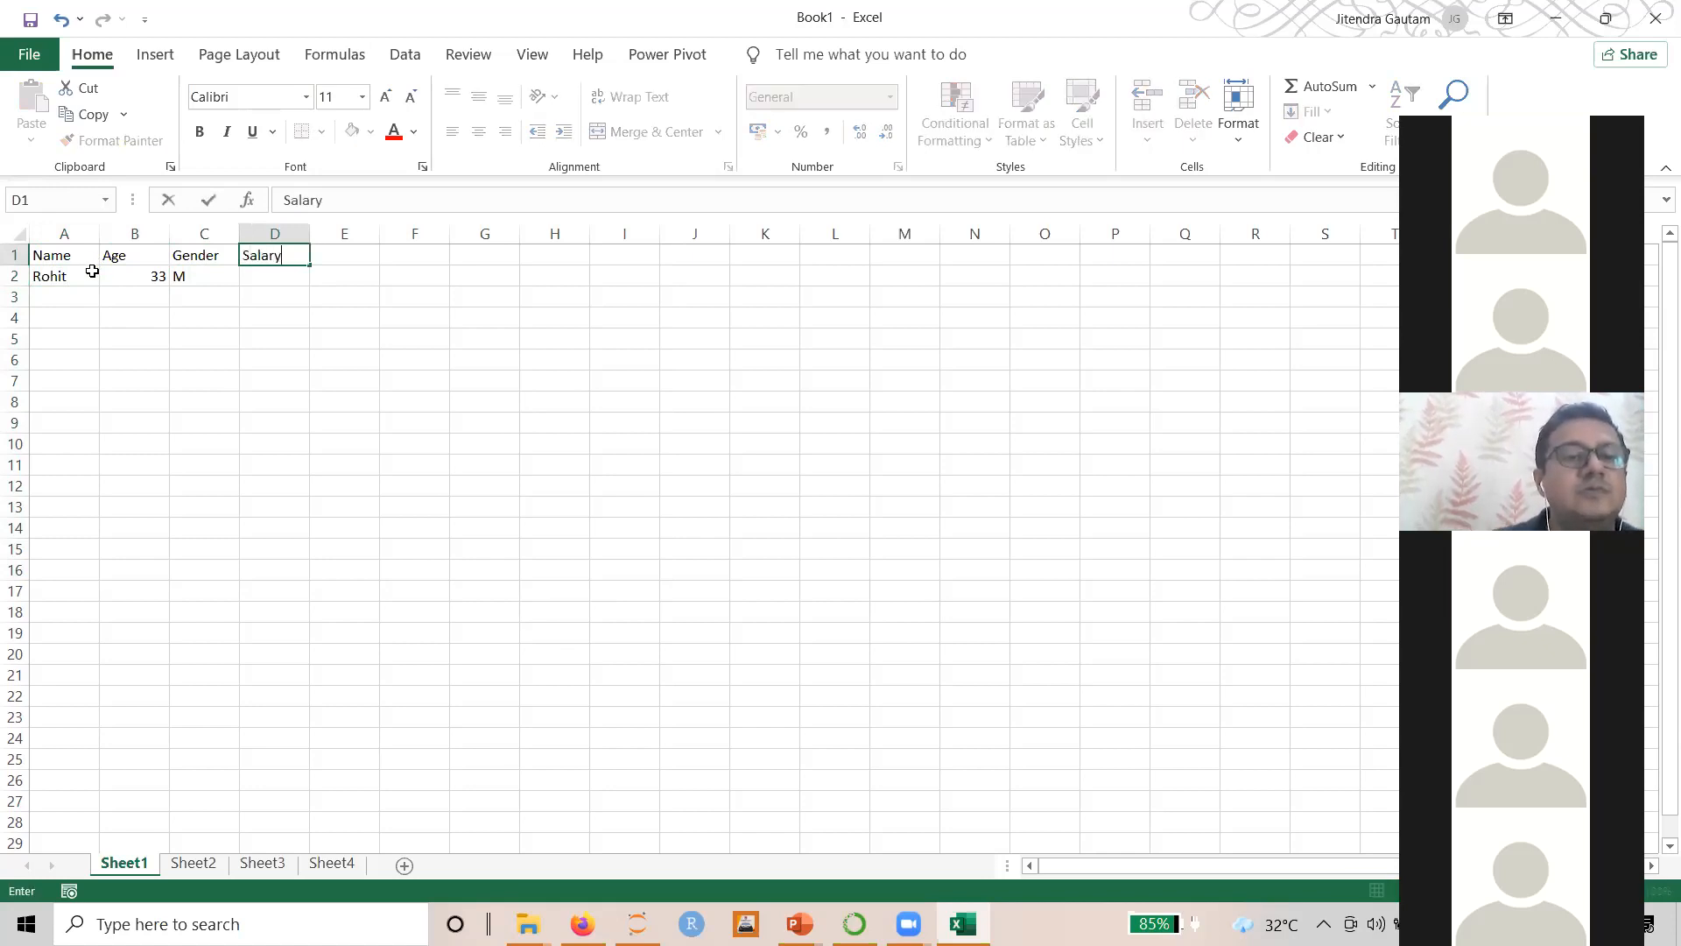
key(Return)
text(35000)
key(Return)
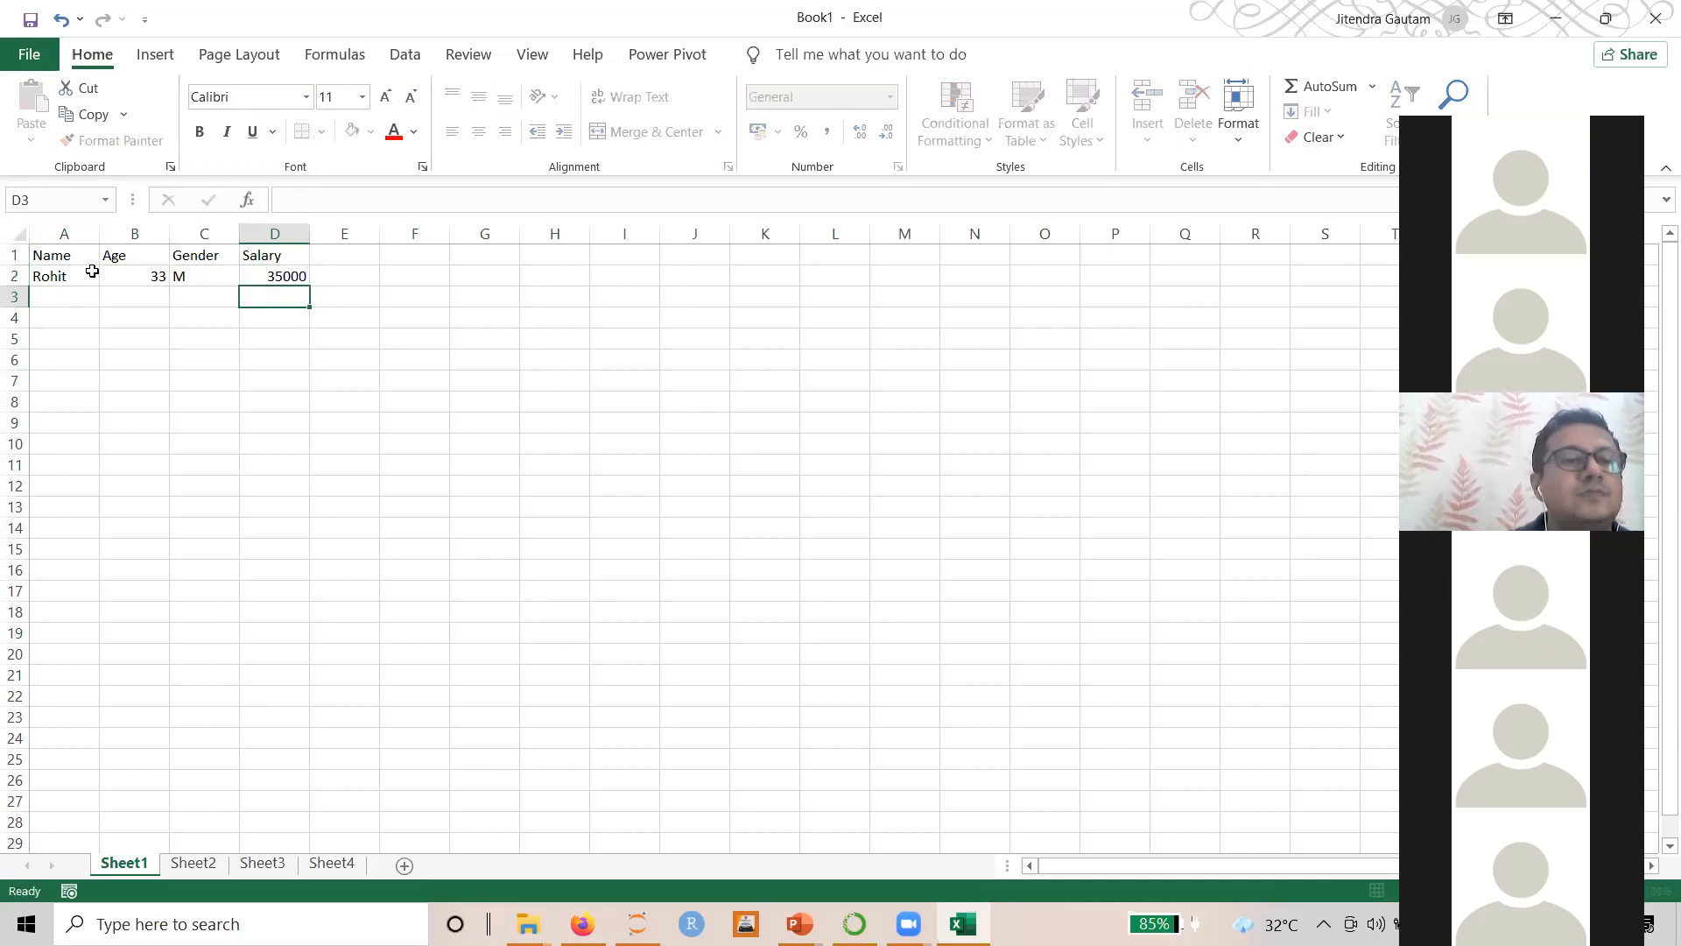
Fill in the second record in row 3 with the person's first name, age 35, gender M and salary 36000
key(Left)
key(Left)
key(Left)
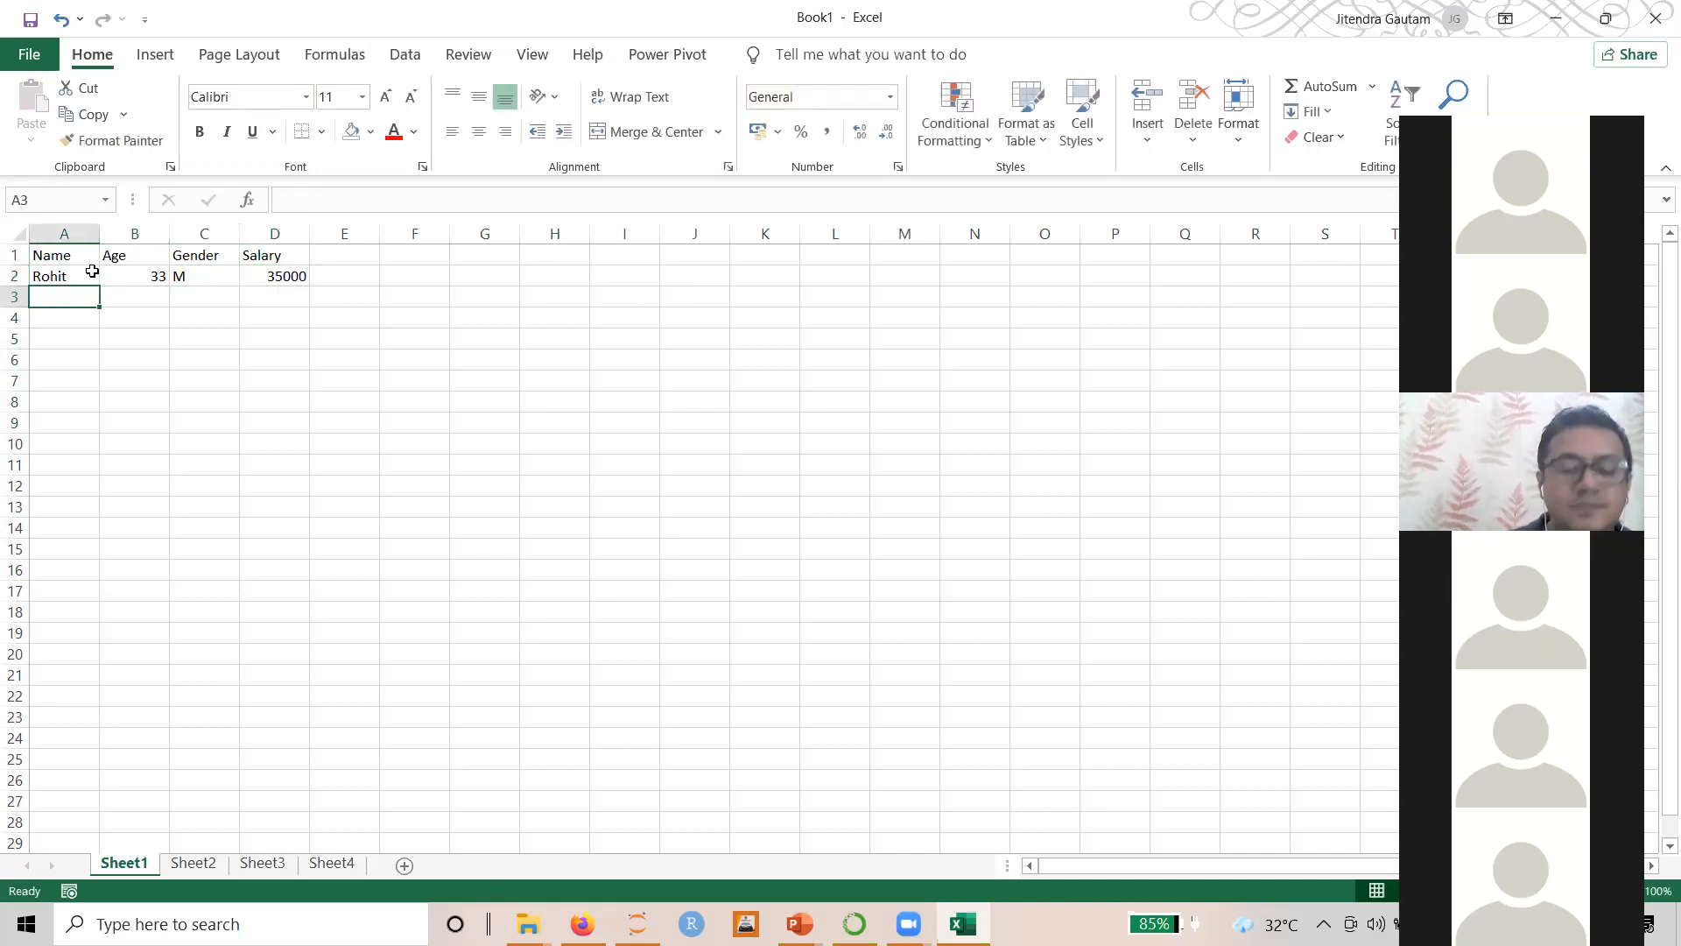
text(Mohit)
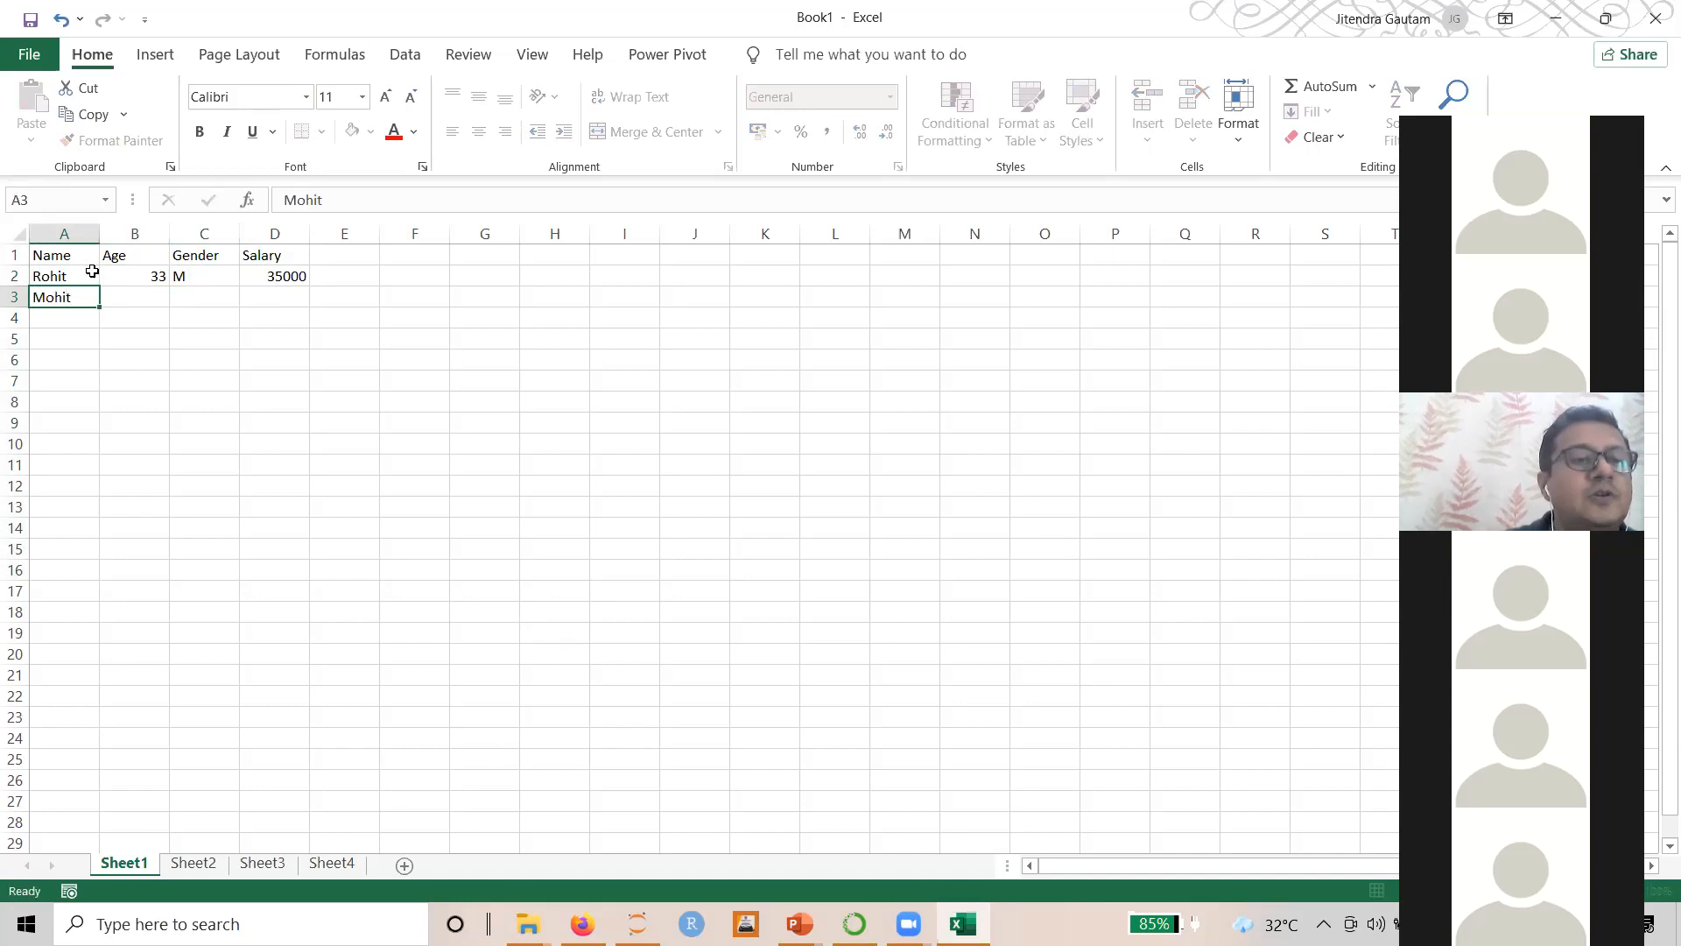
key(Tab)
text(35)
key(Tab)
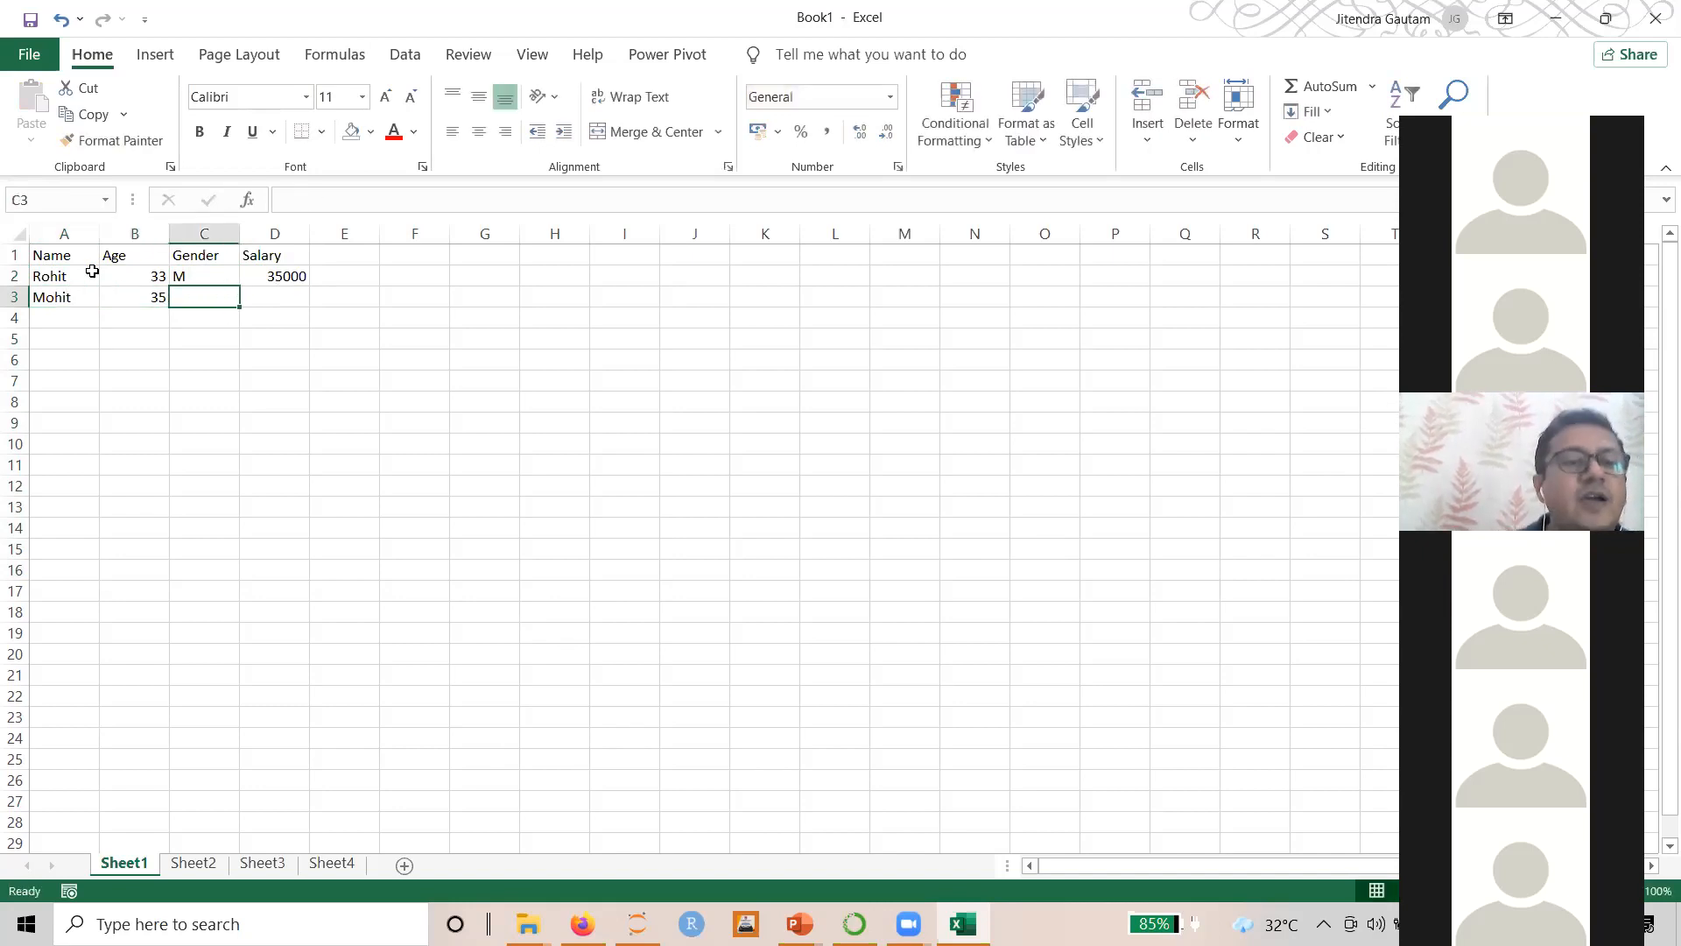
text(M)
key(Tab)
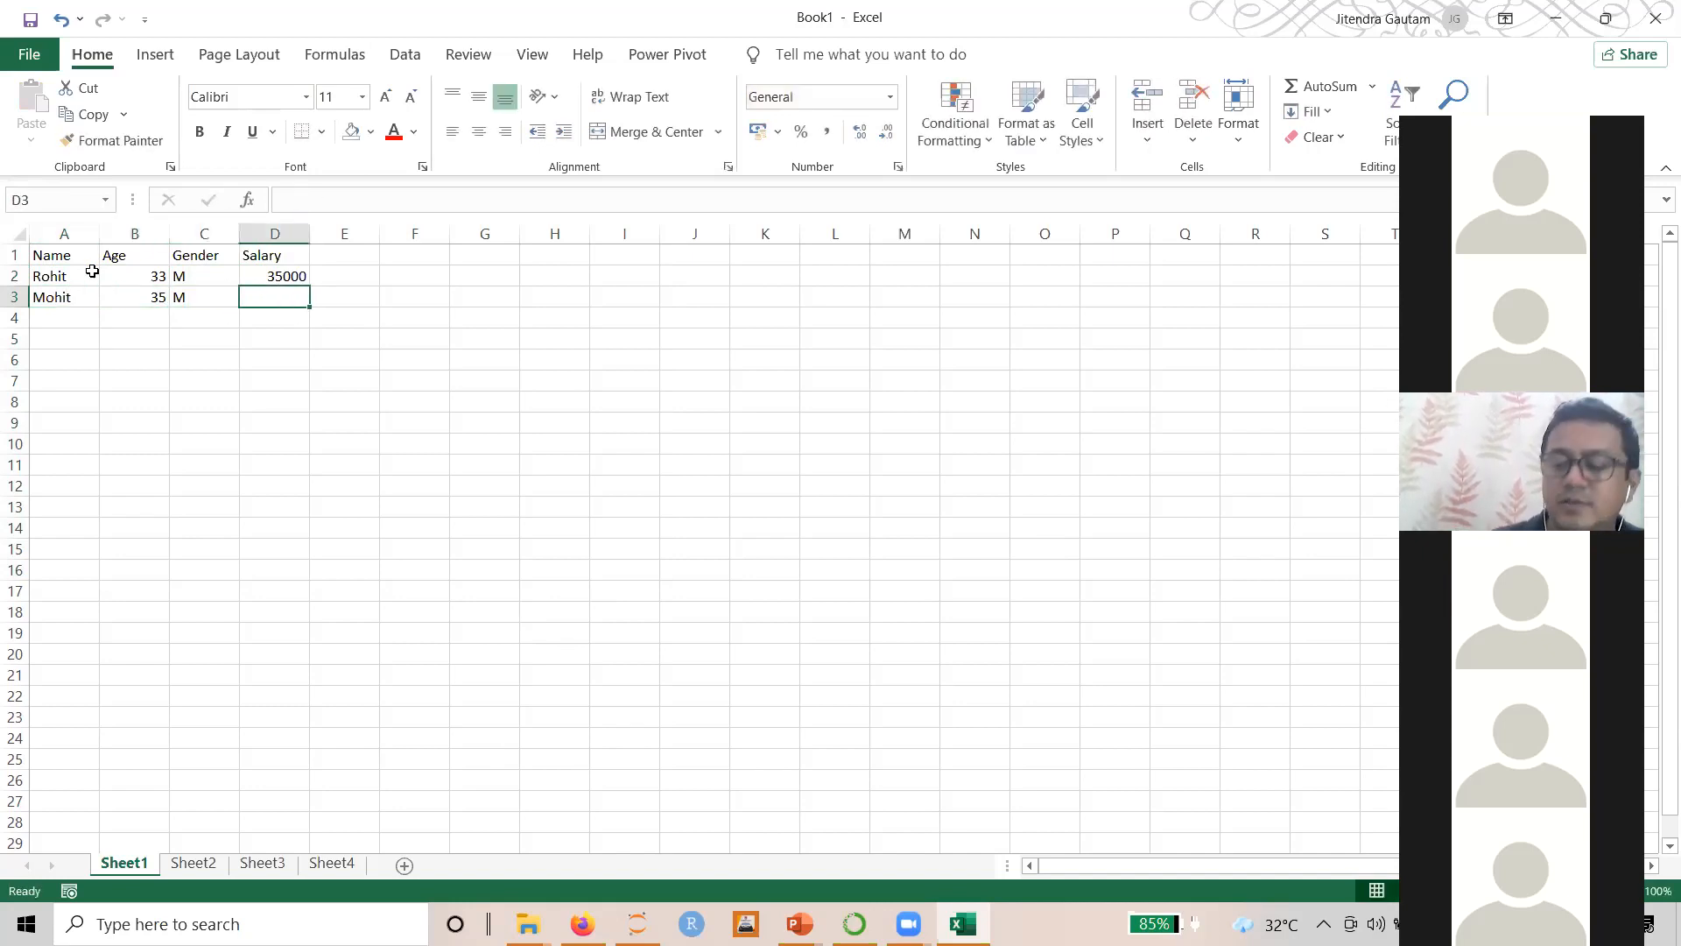
text(360000)
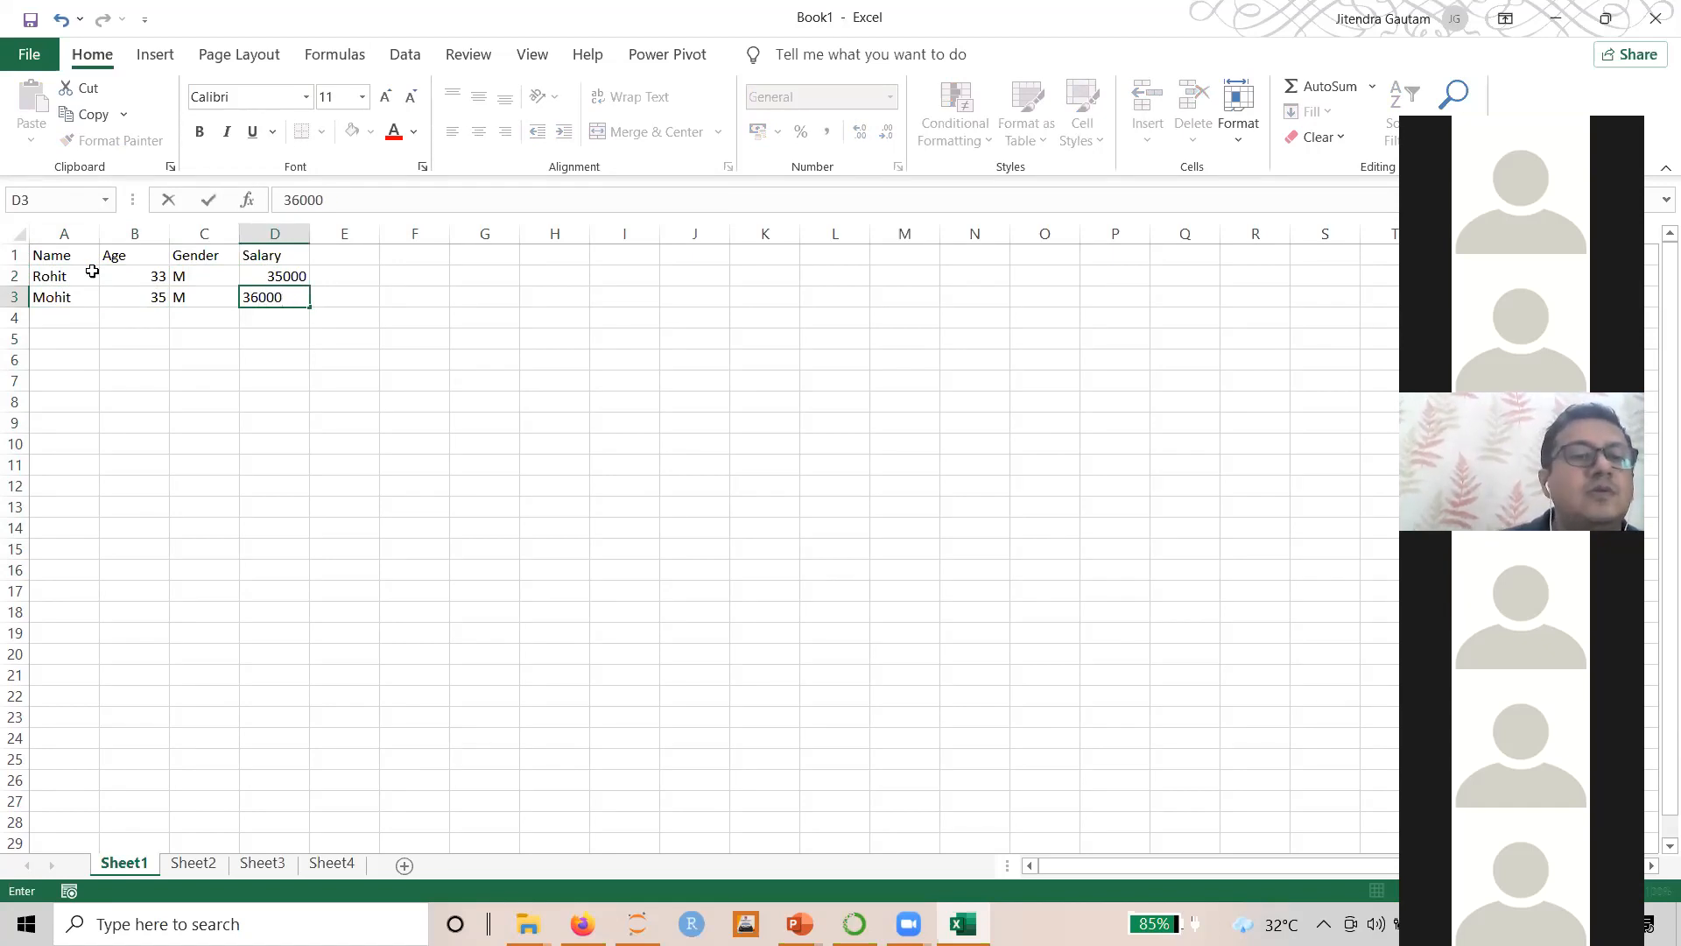
key(Return)
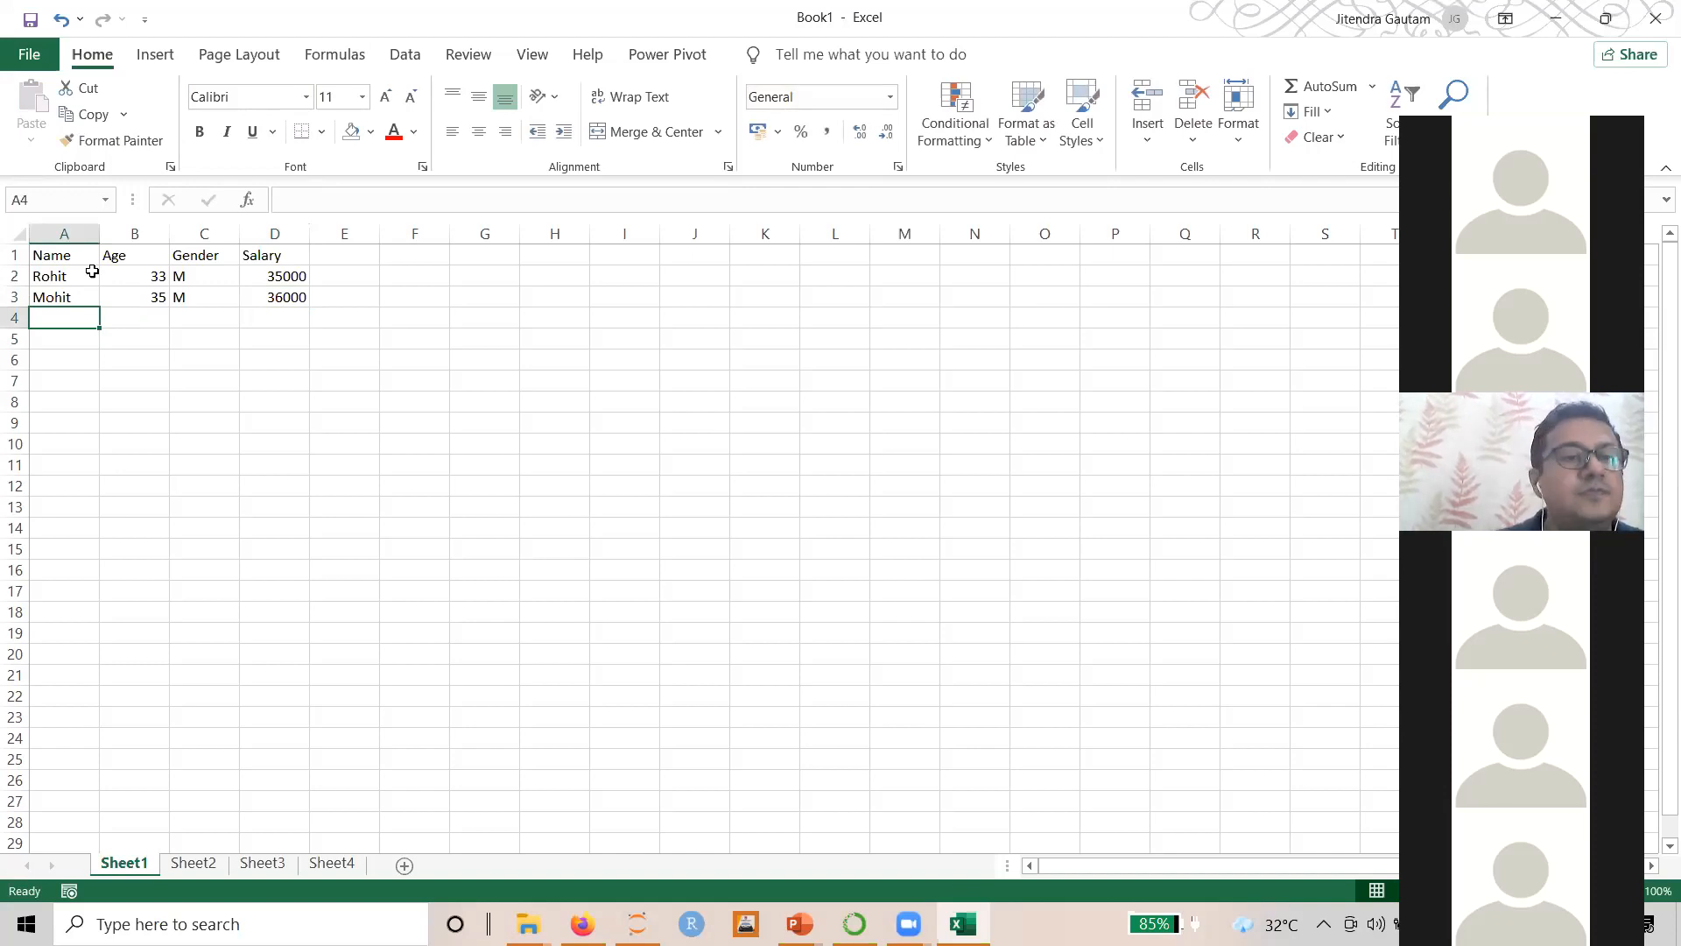
Fill in the third record in row 4 with the person's first name, age 25, gender F and salary 3000
text(Ana)
key(Tab)
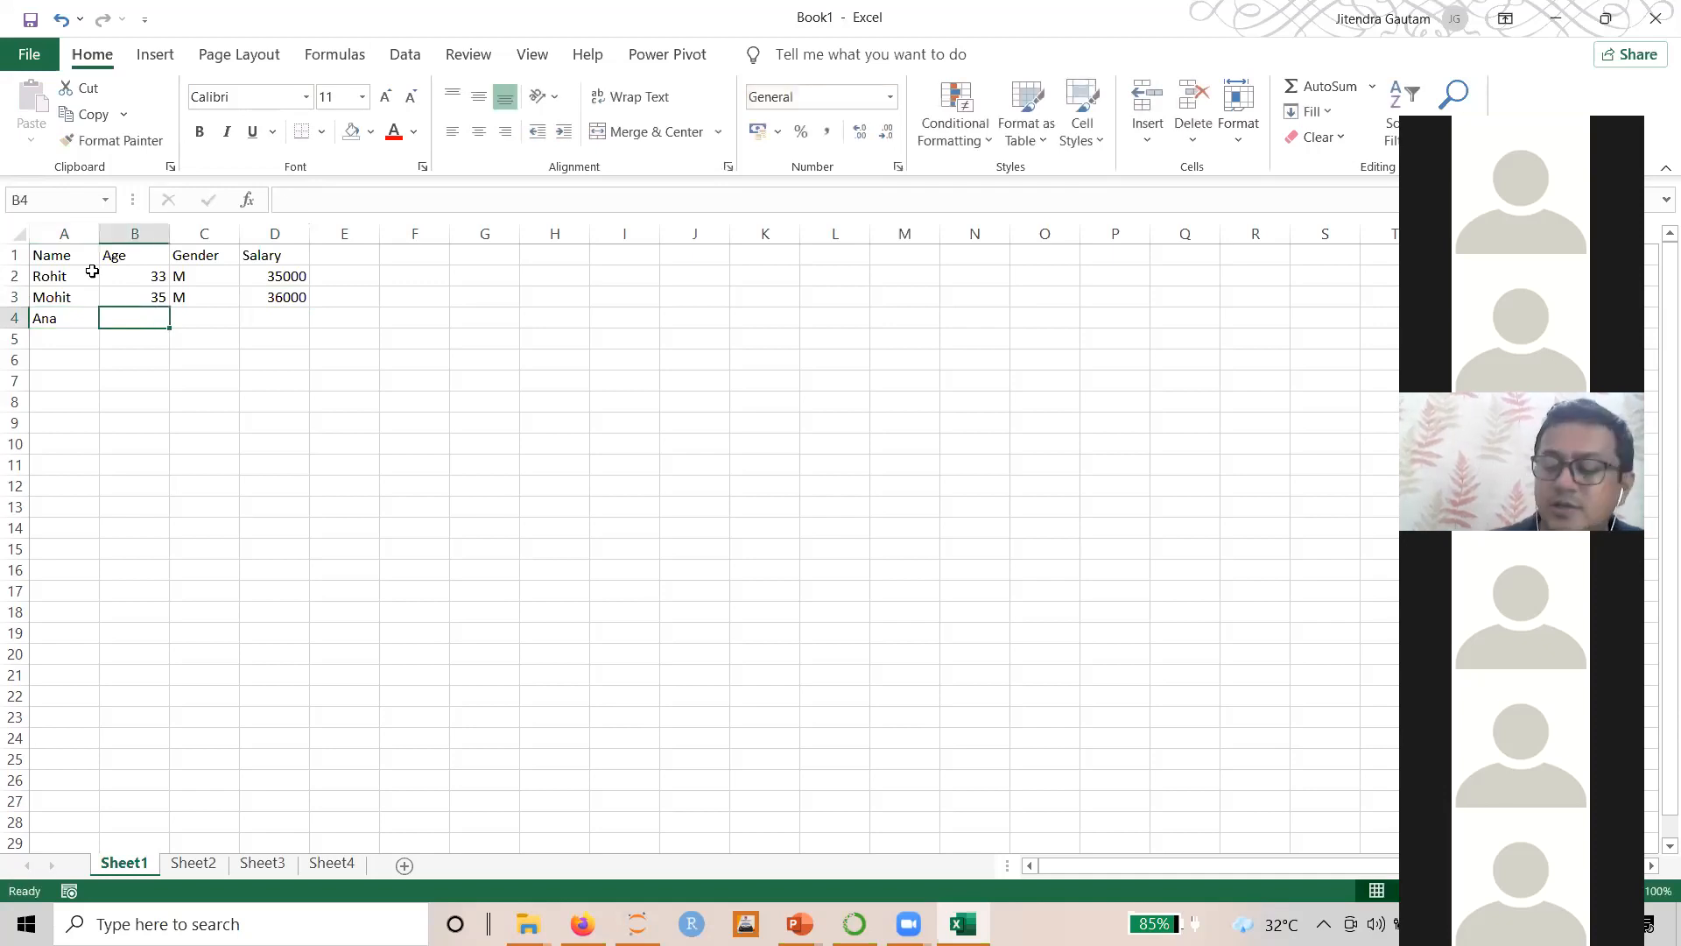
text(25)
key(Tab)
text(F)
key(Tab)
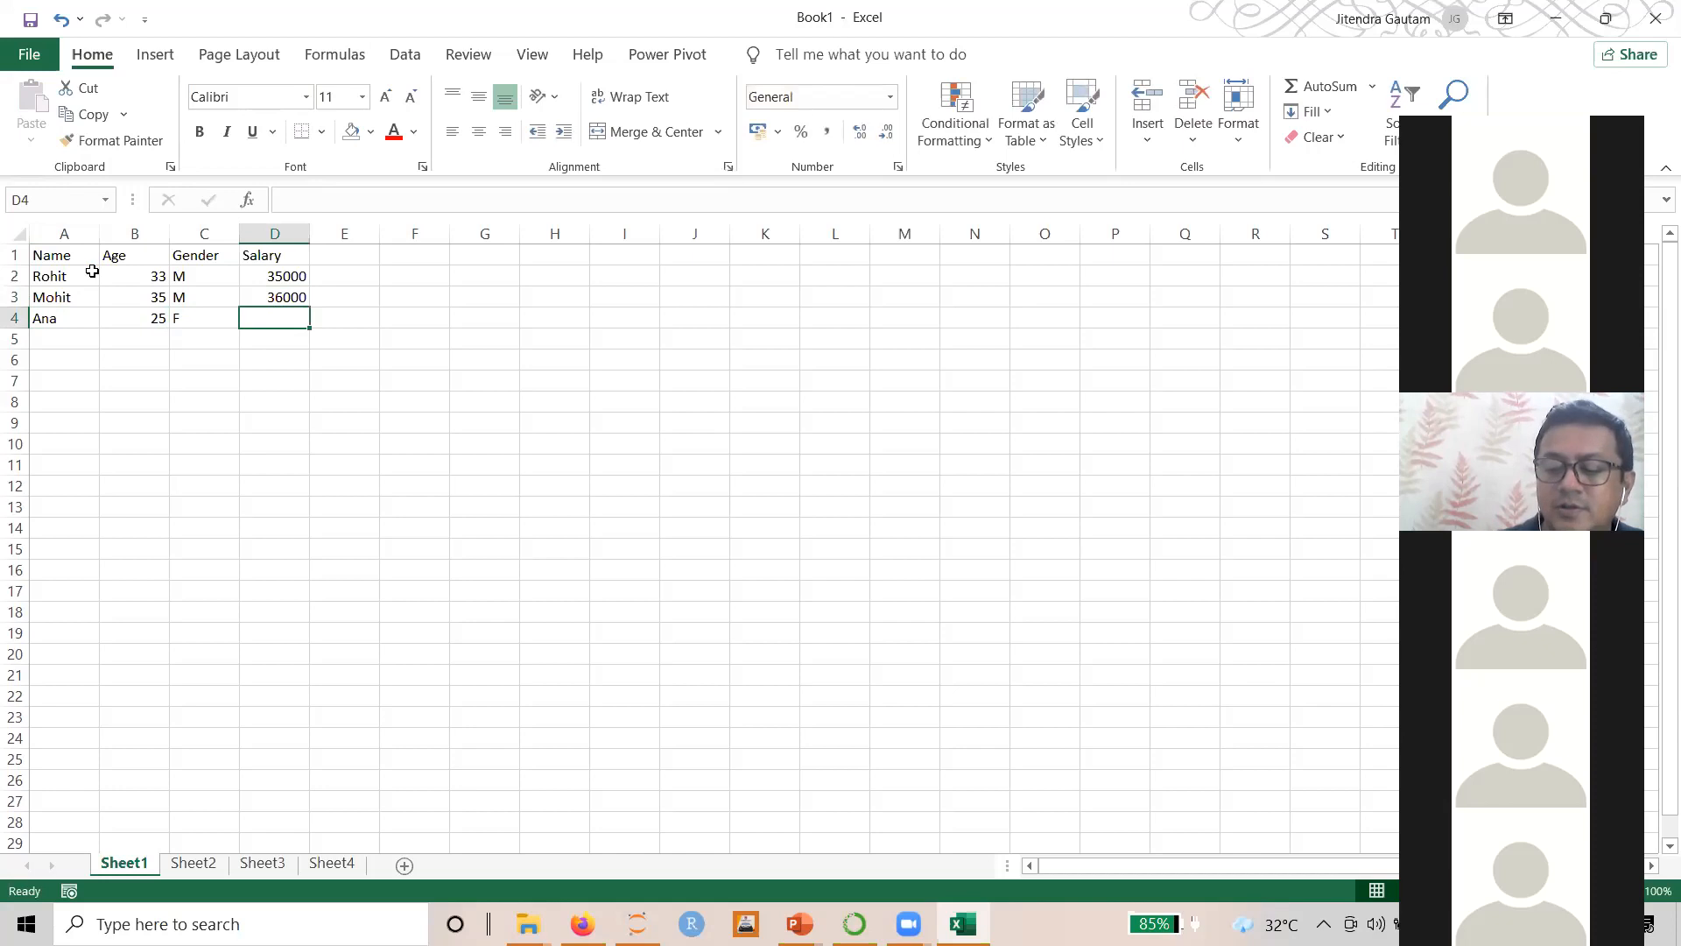
text(3000)
key(Return)
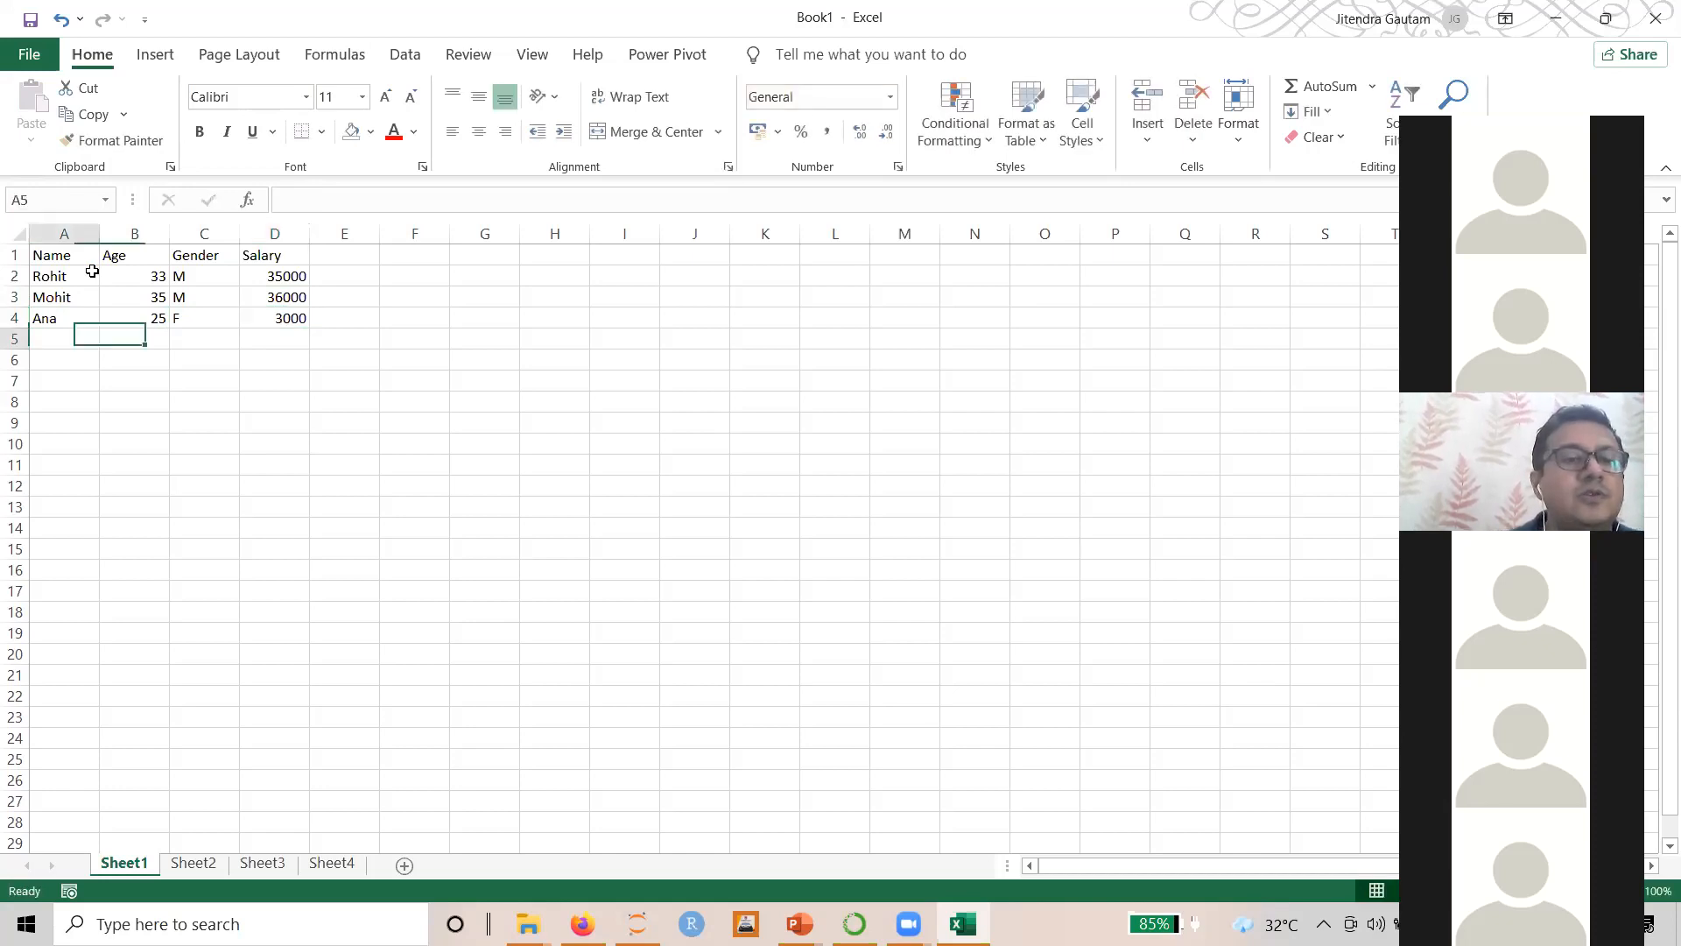
Correct the third record's salary in cell D4 to 30000
key(Up)
key(Right)
key(Right)
key(Right)
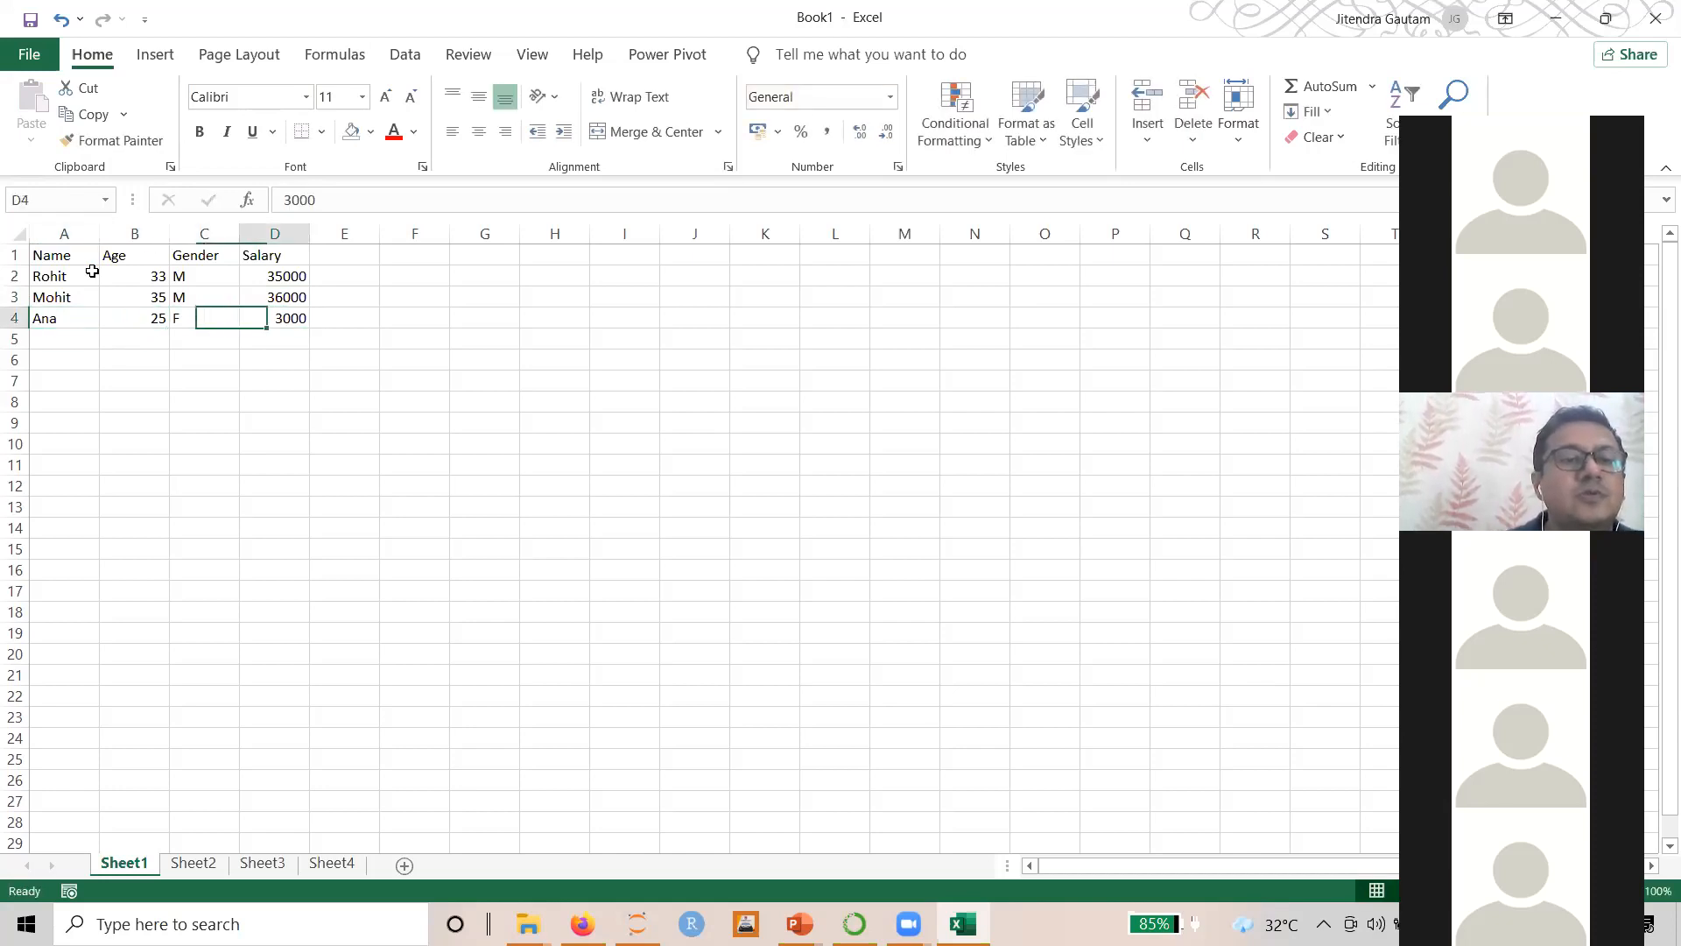
text(3000)
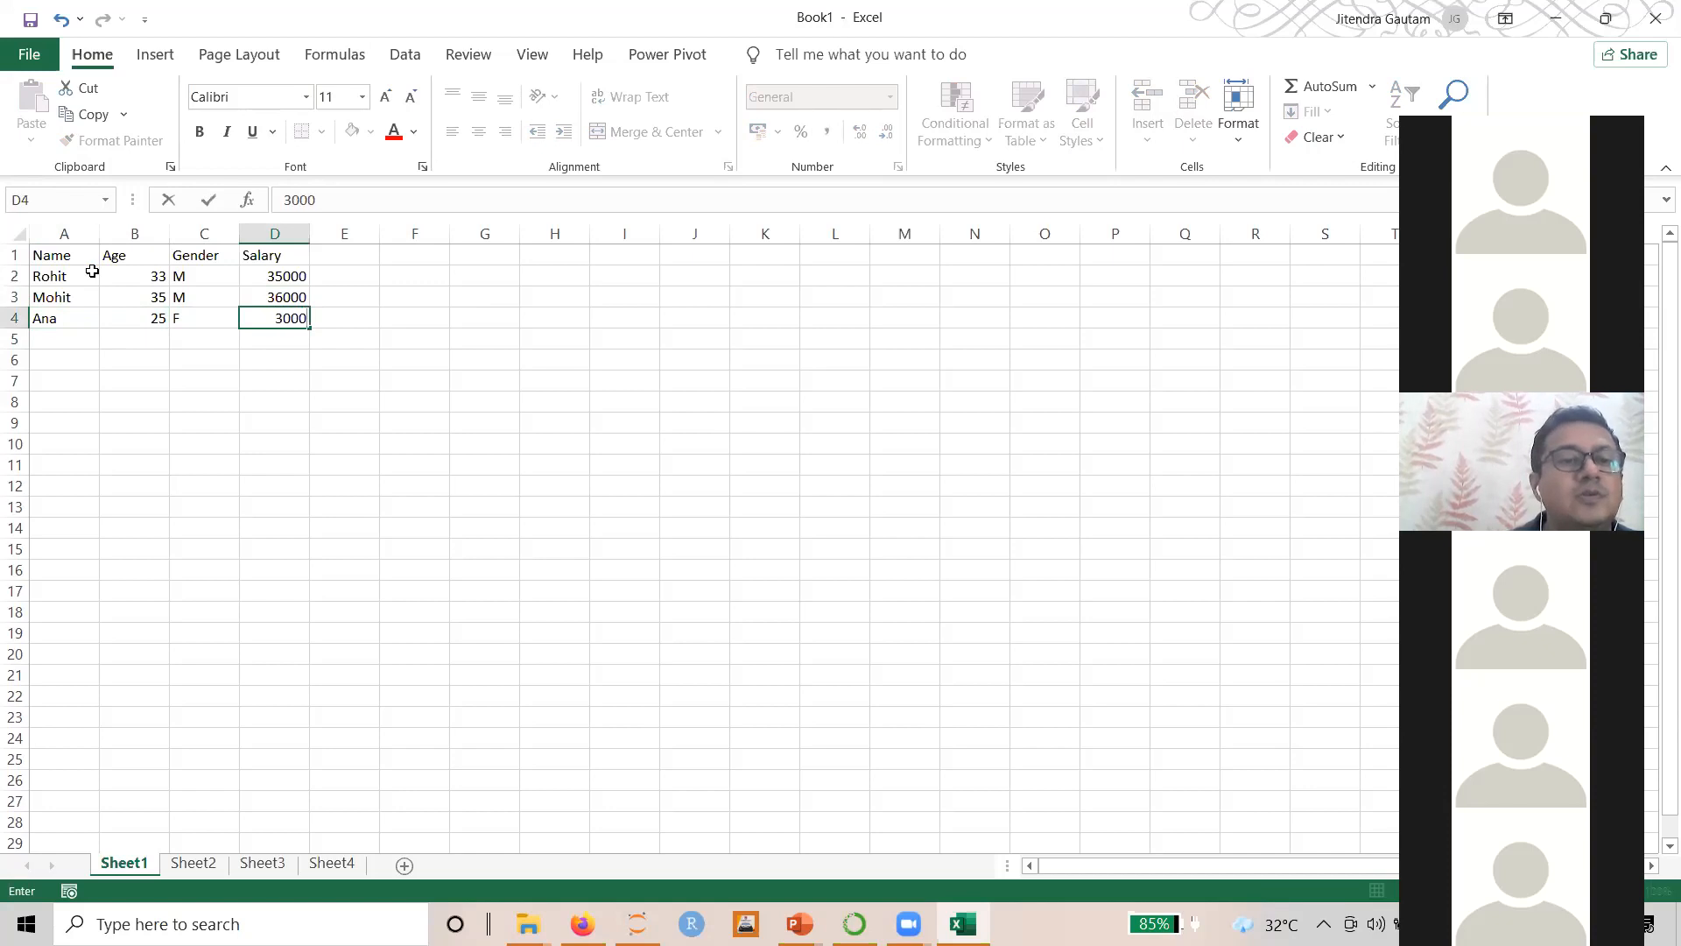
key(Return)
key(Up)
text(30000)
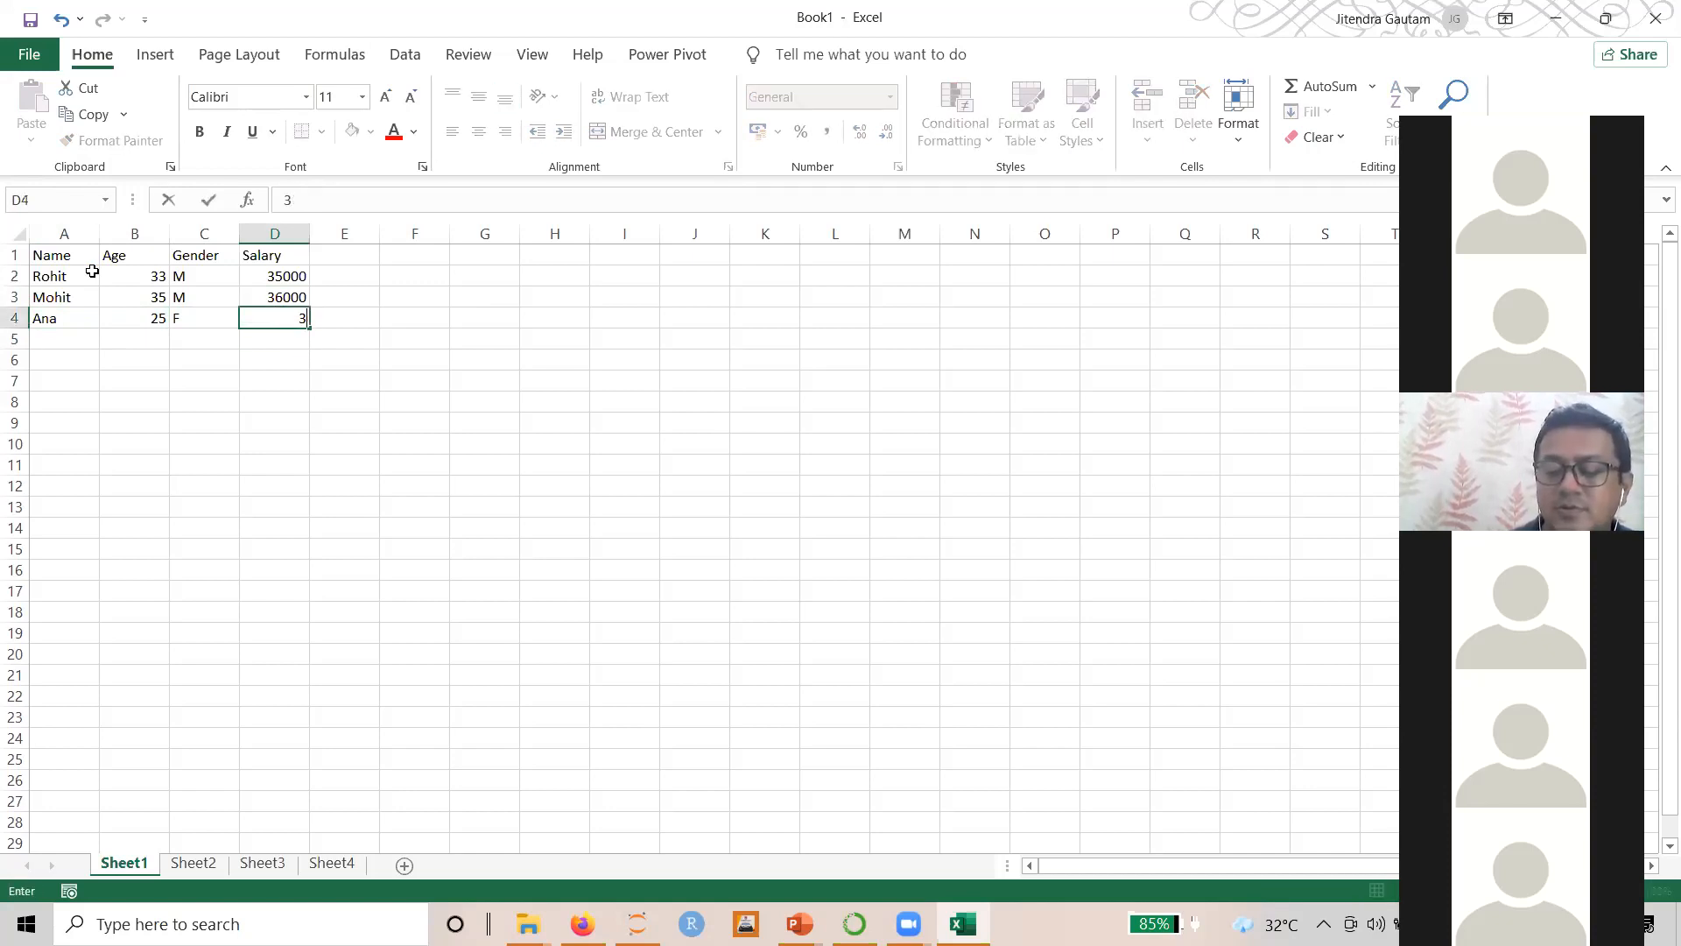
key(Return)
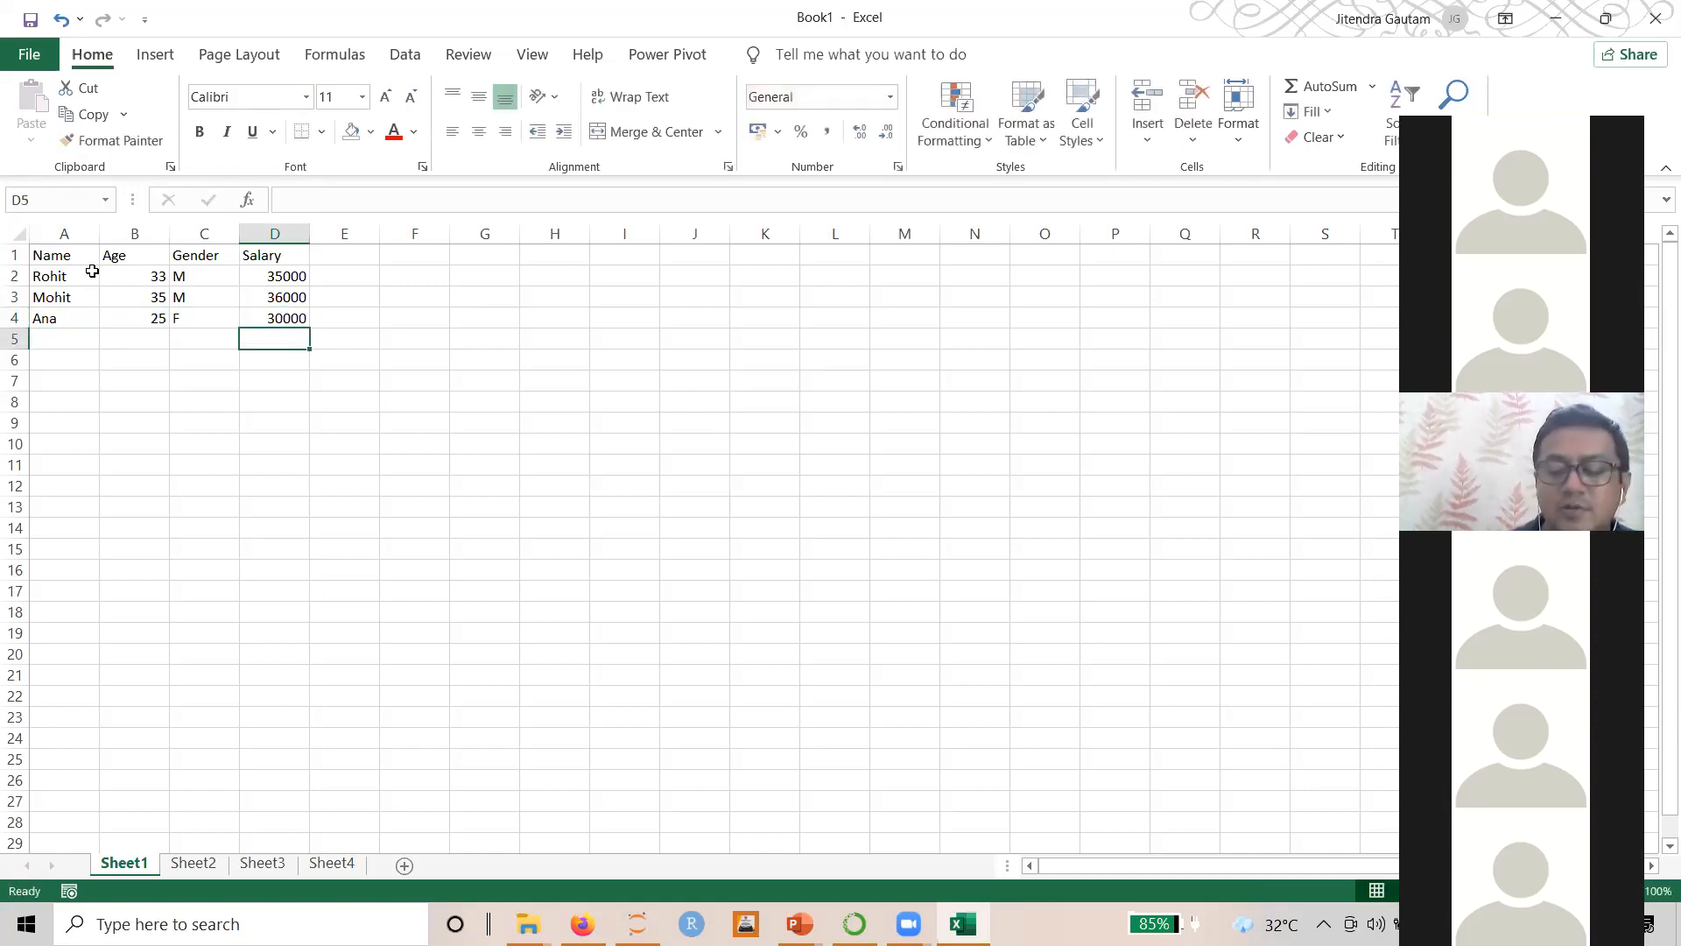
Fill in the fourth record in row 5 with the person's first name, age 28, gender F and salary 40000
key(Left)
key(Left)
key(Left)
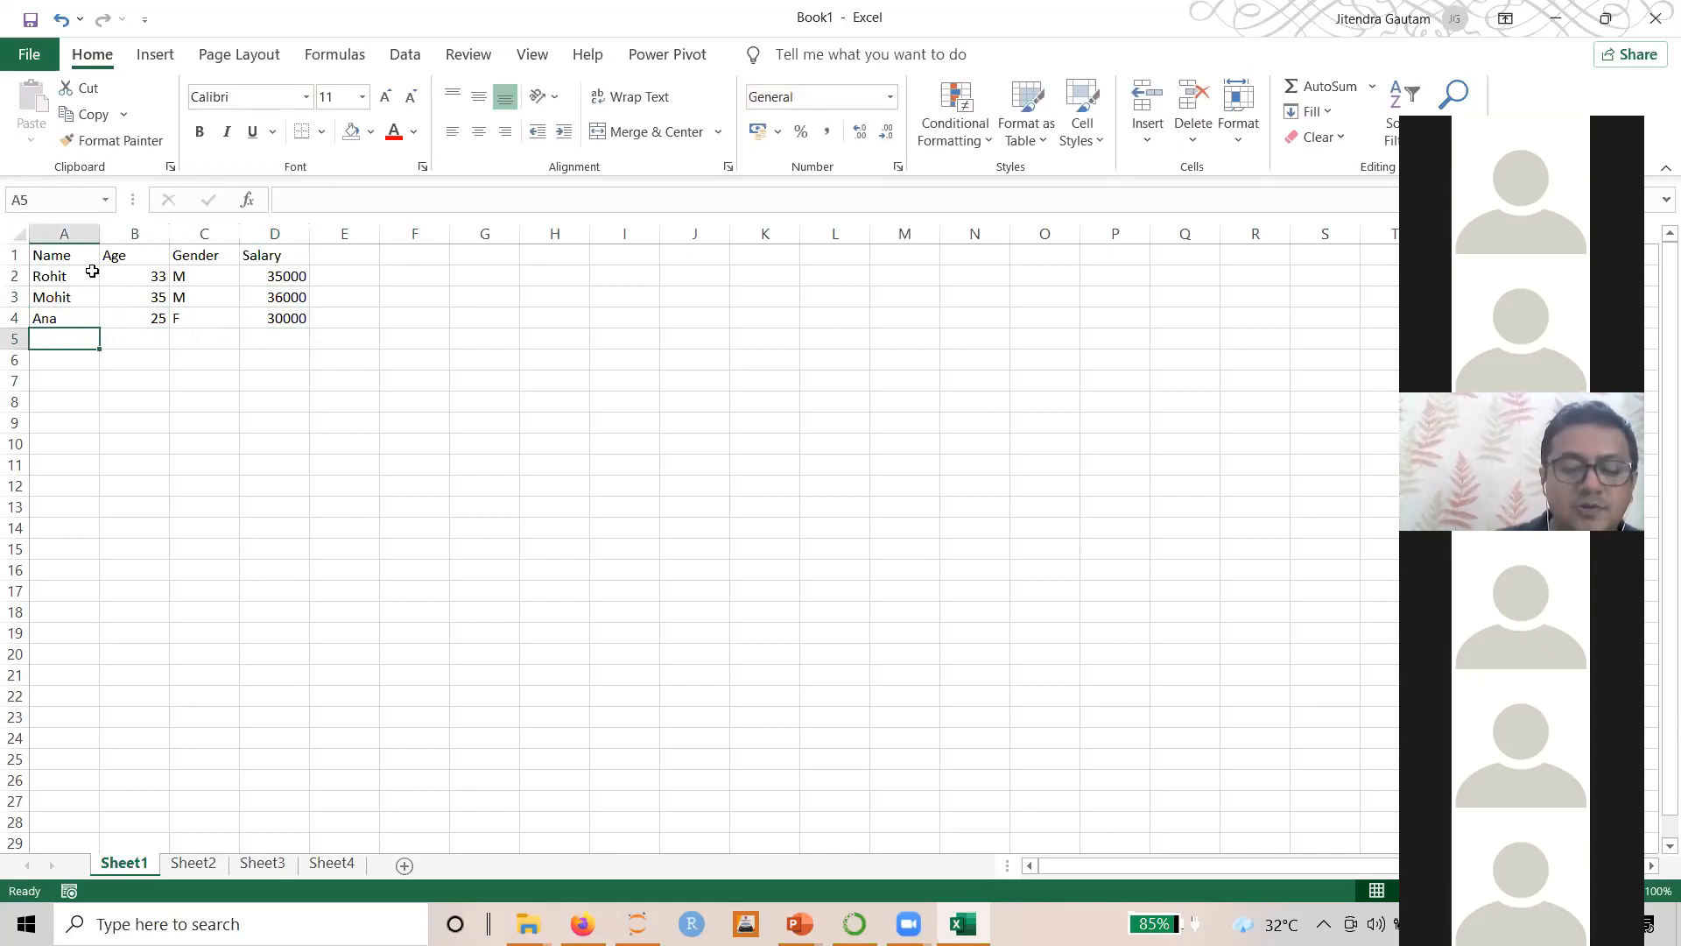
text(Jane)
key(Tab)
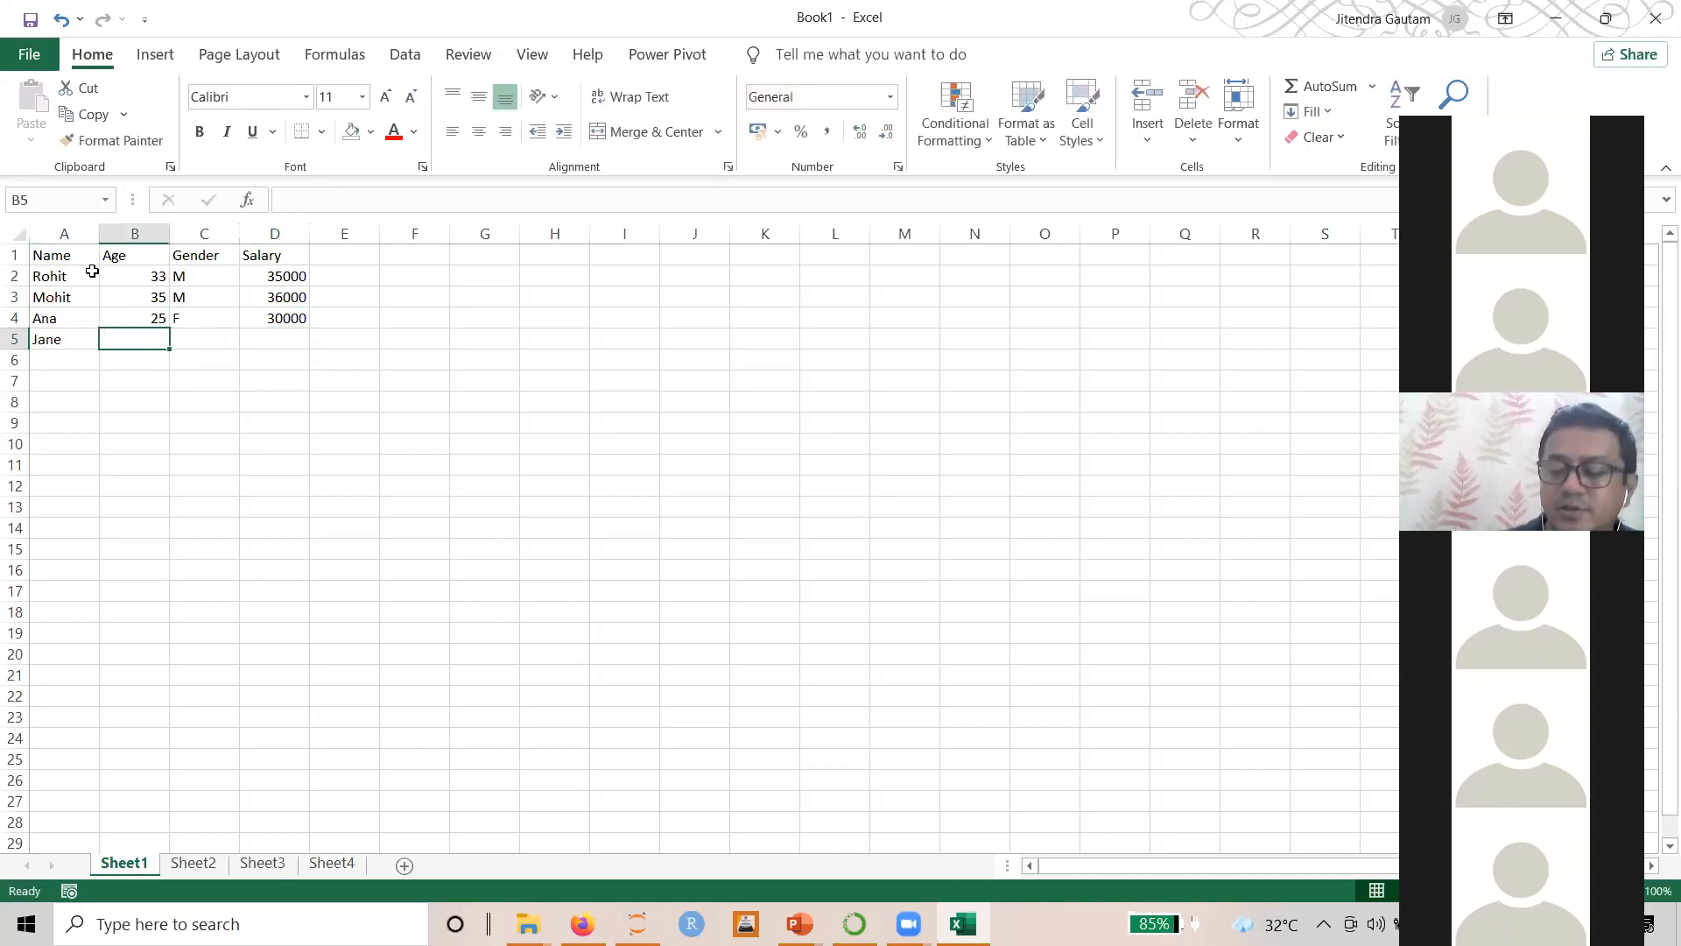
text(28)
key(Tab)
text(F)
key(Tab)
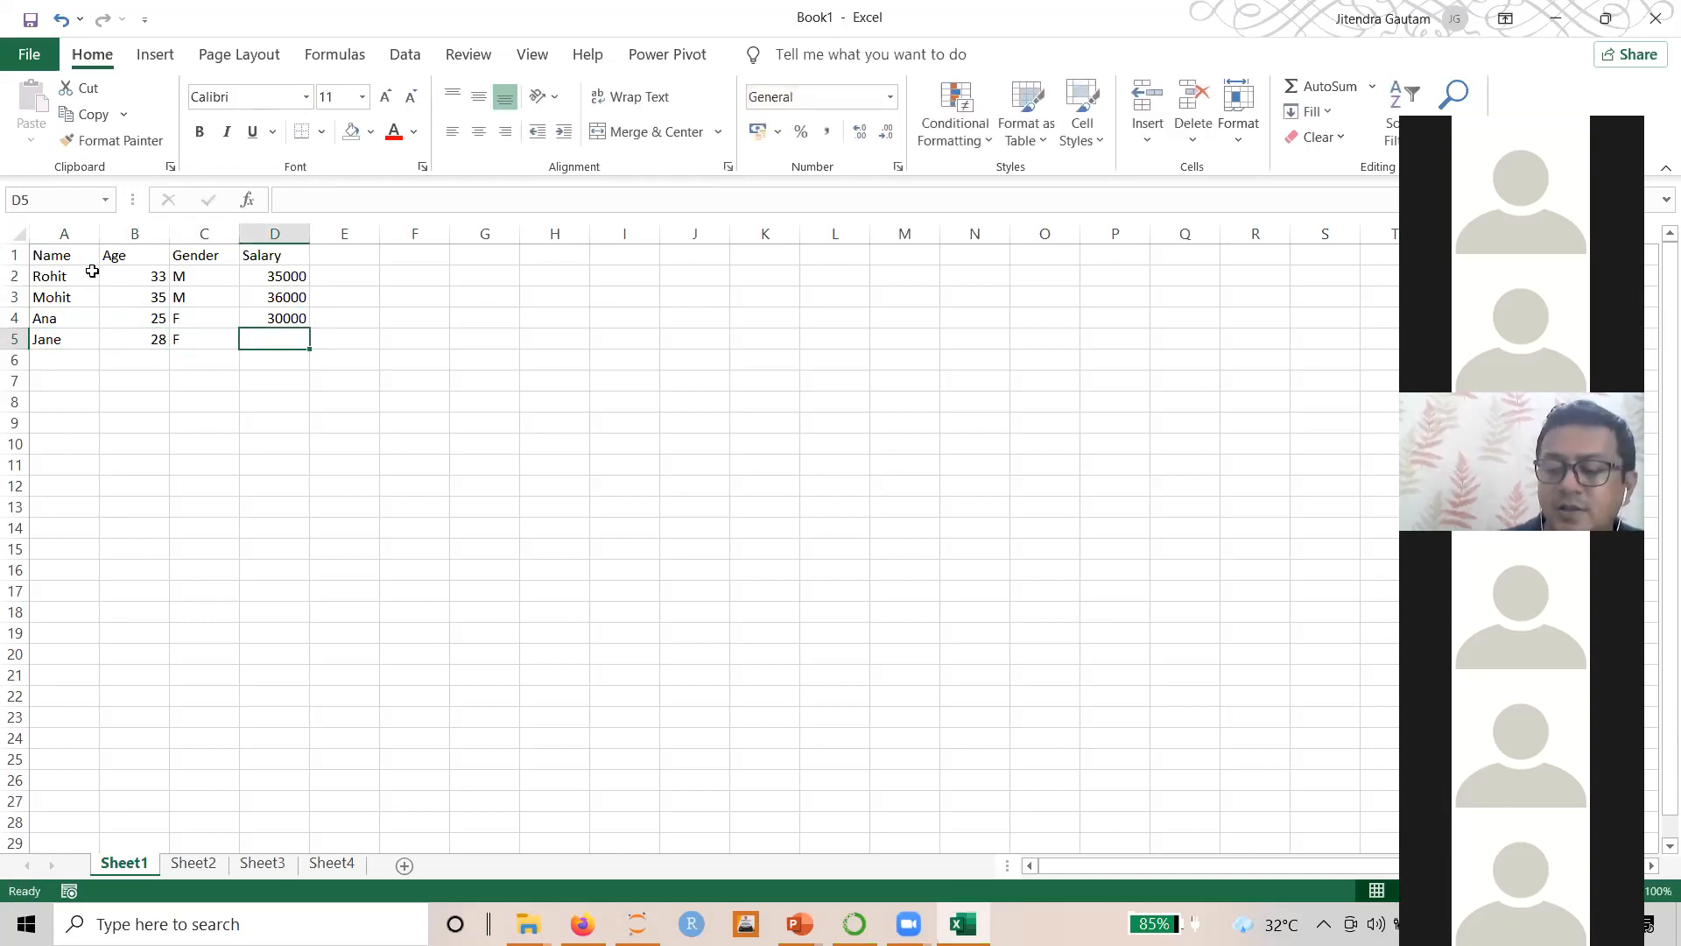
text(40000)
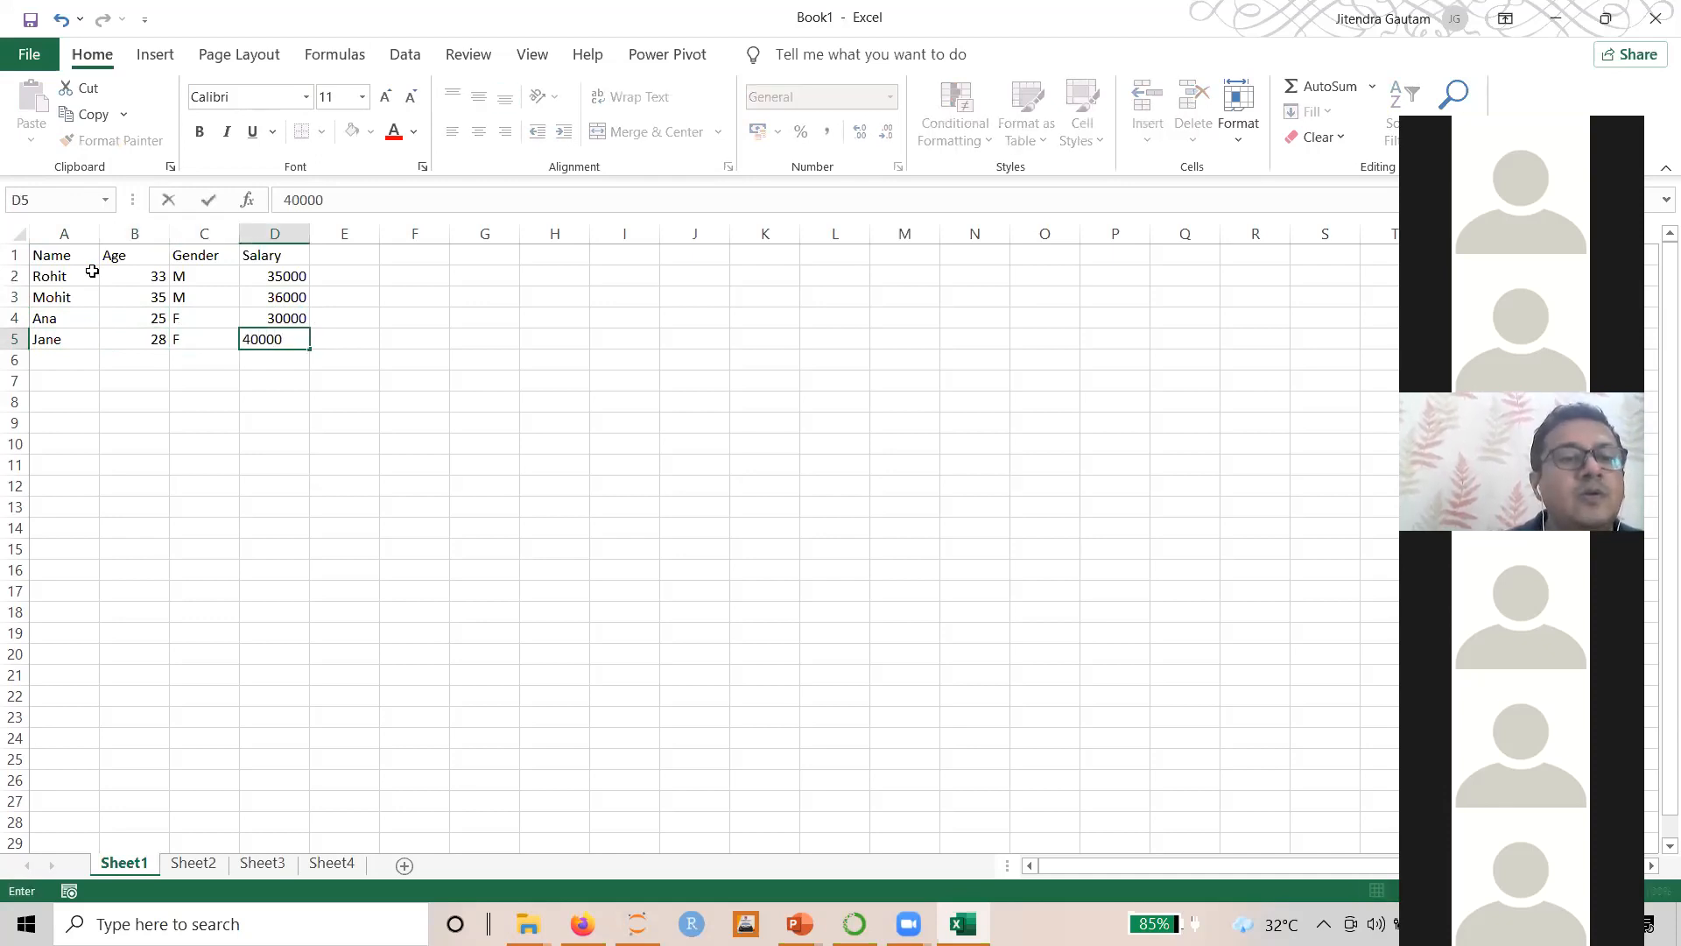
key(Return)
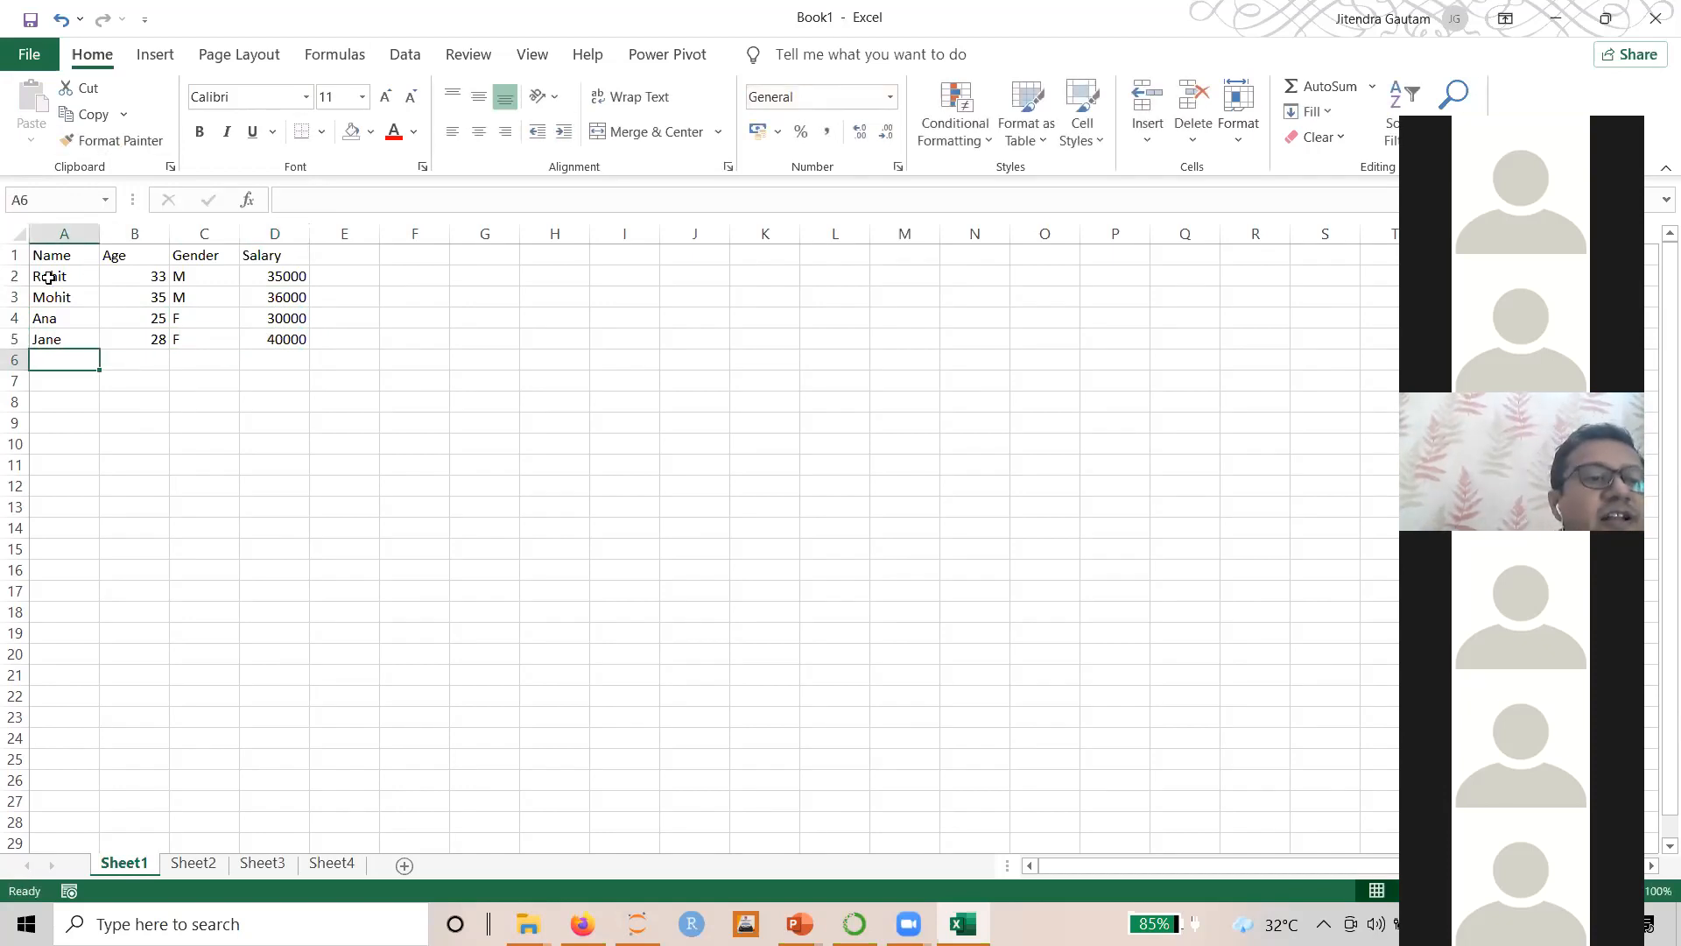
Widen columns A and B to about twice their width and select the whole Age column
click(62, 259)
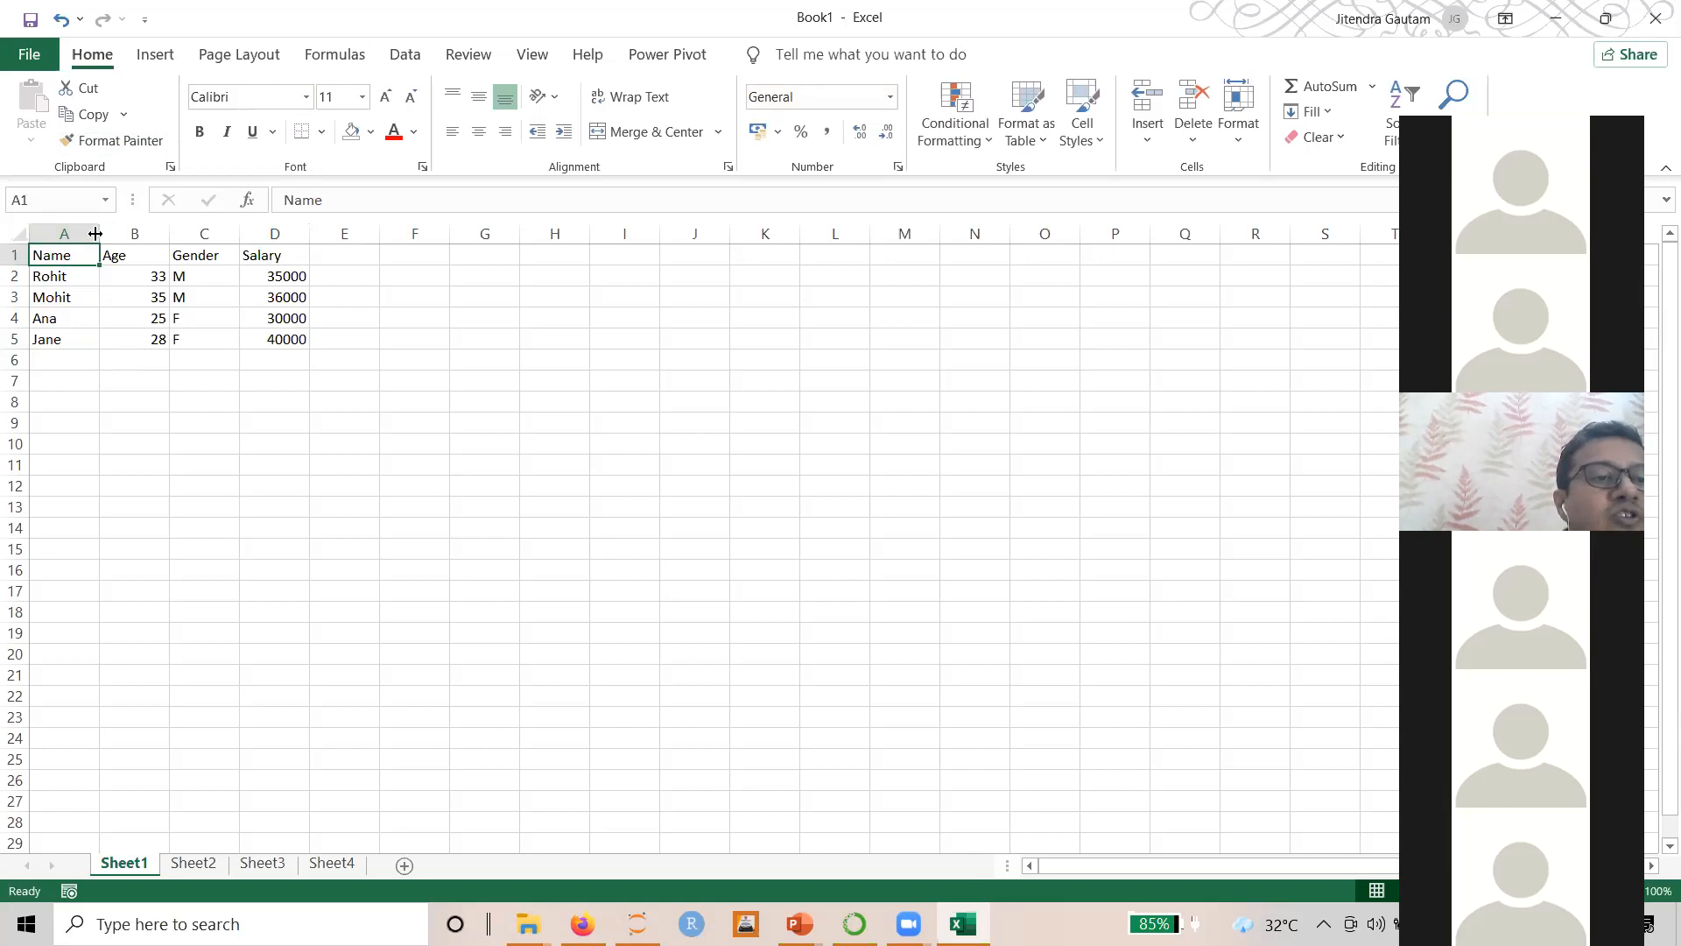
drag(100, 231, 309, 230)
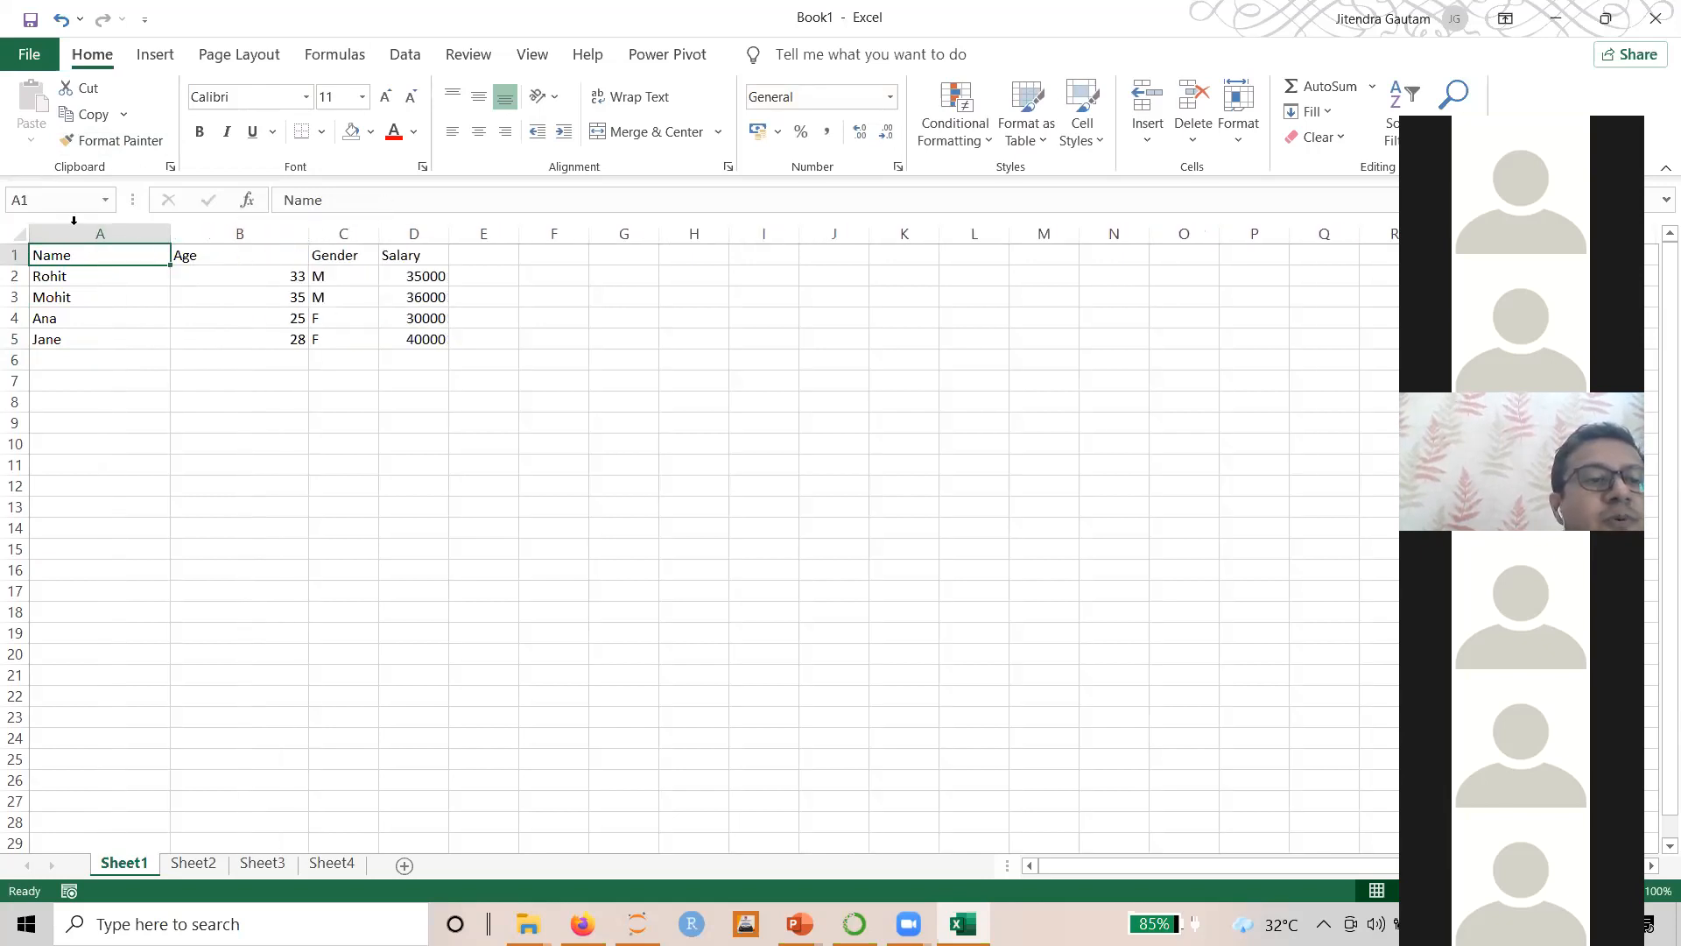
click(233, 235)
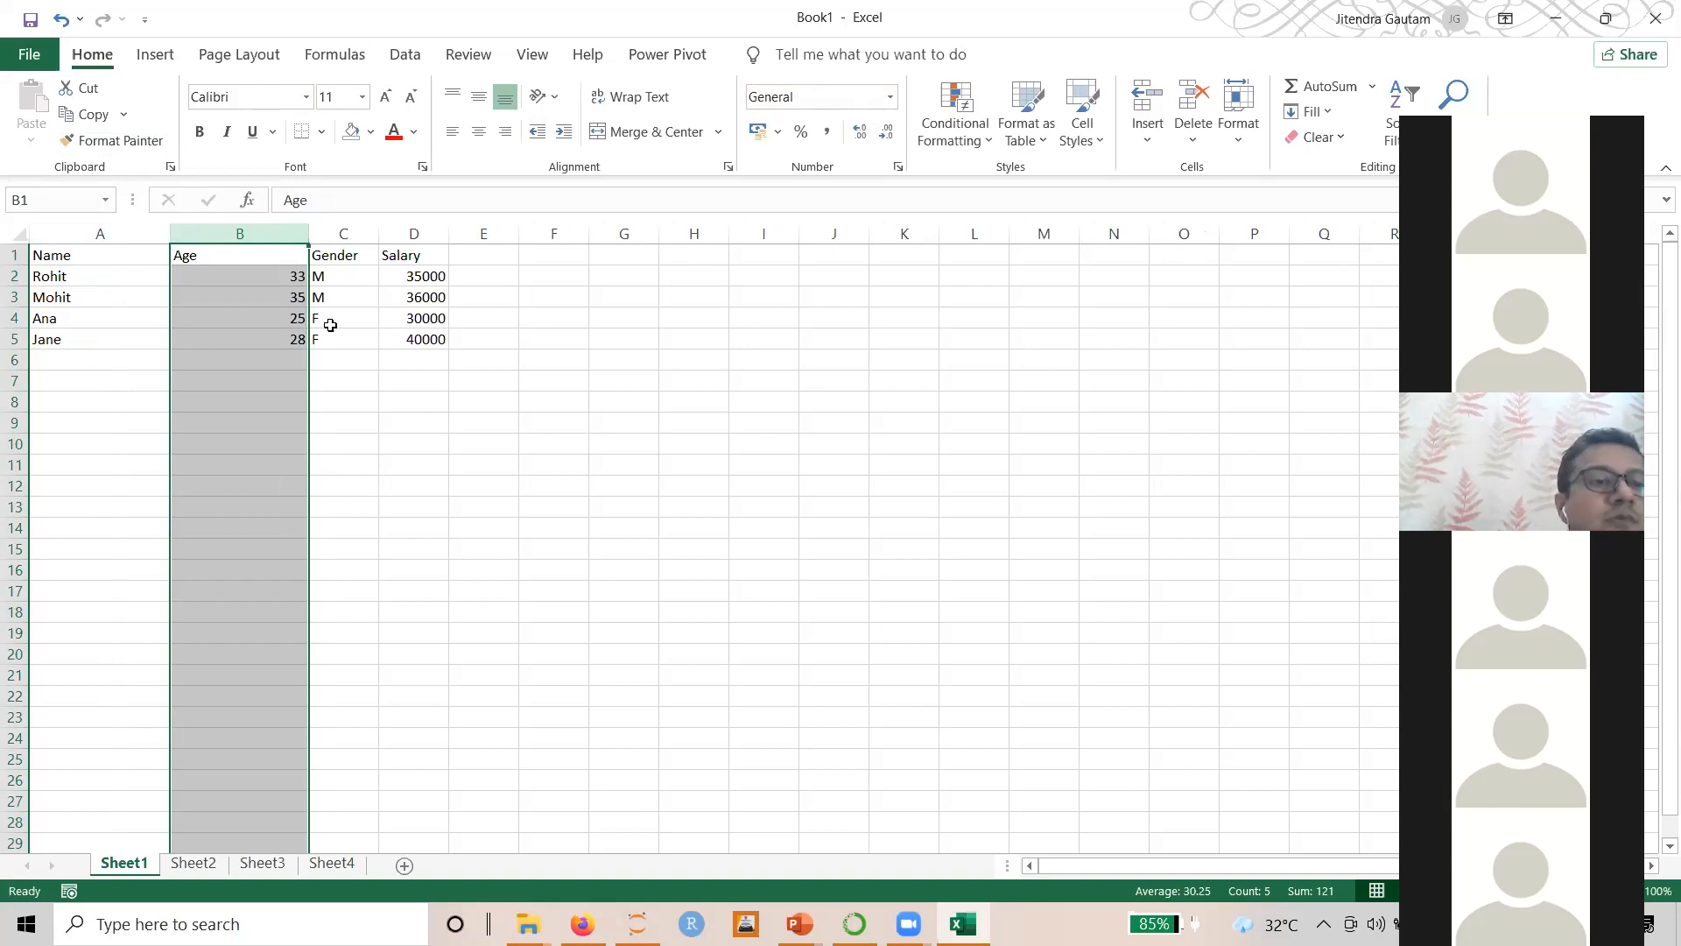
Make the entire header row 1 bold
click(18, 253)
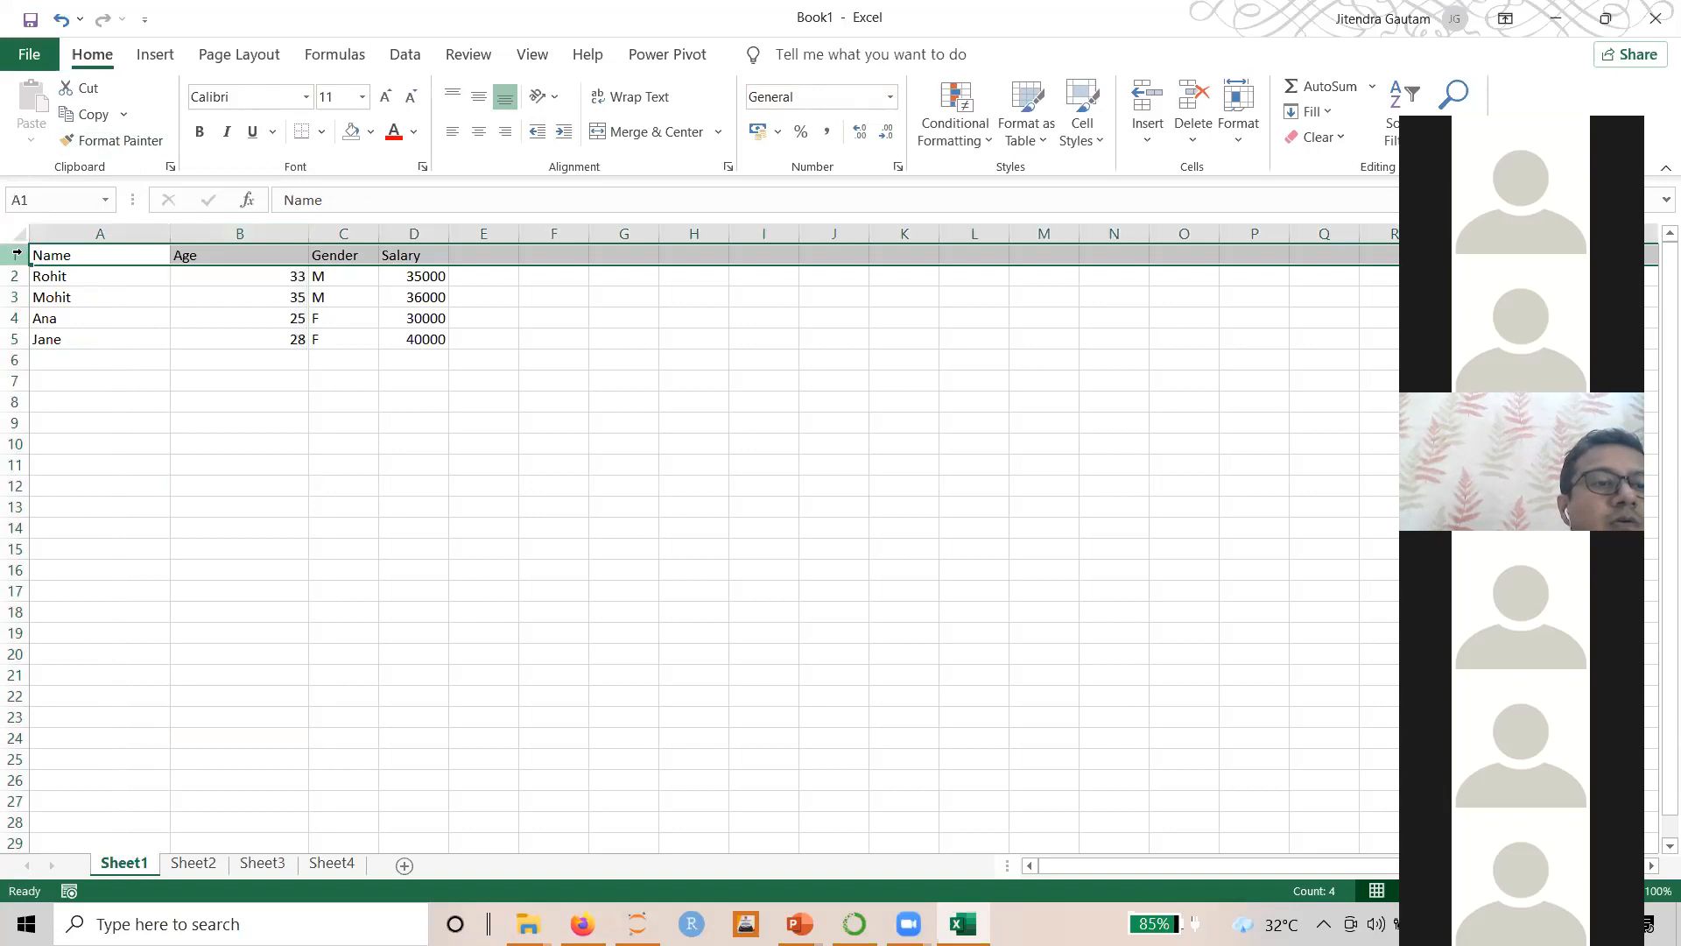
click(200, 131)
click(409, 379)
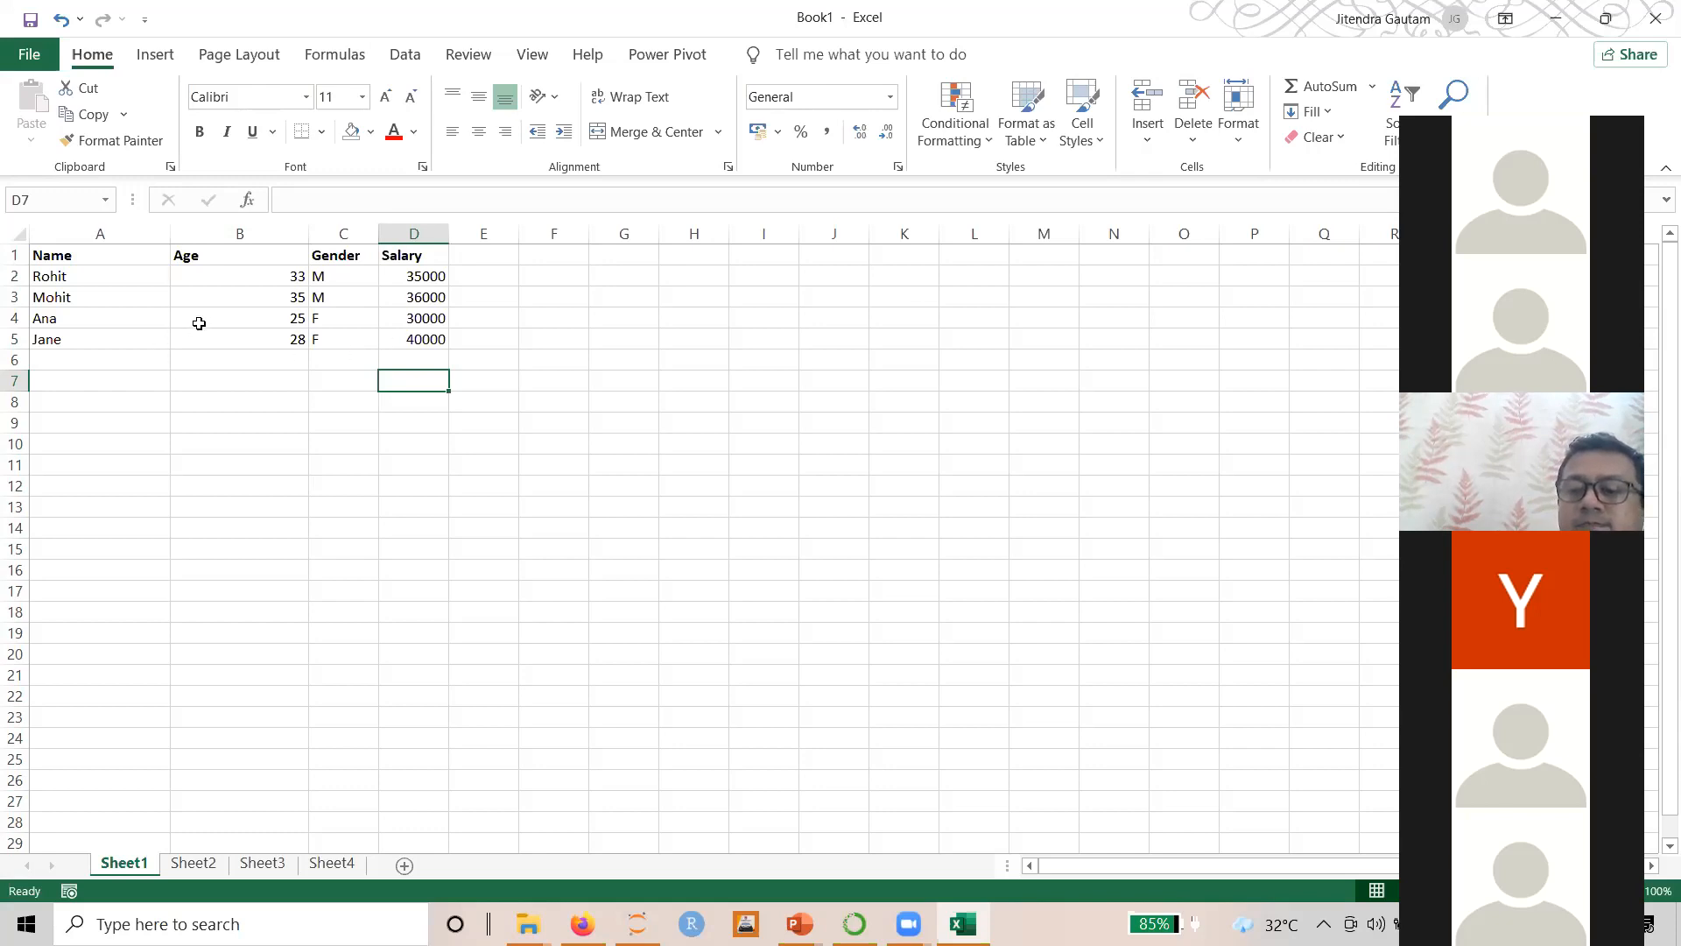
Center the contents of the Age column and the Name column horizontally
click(247, 276)
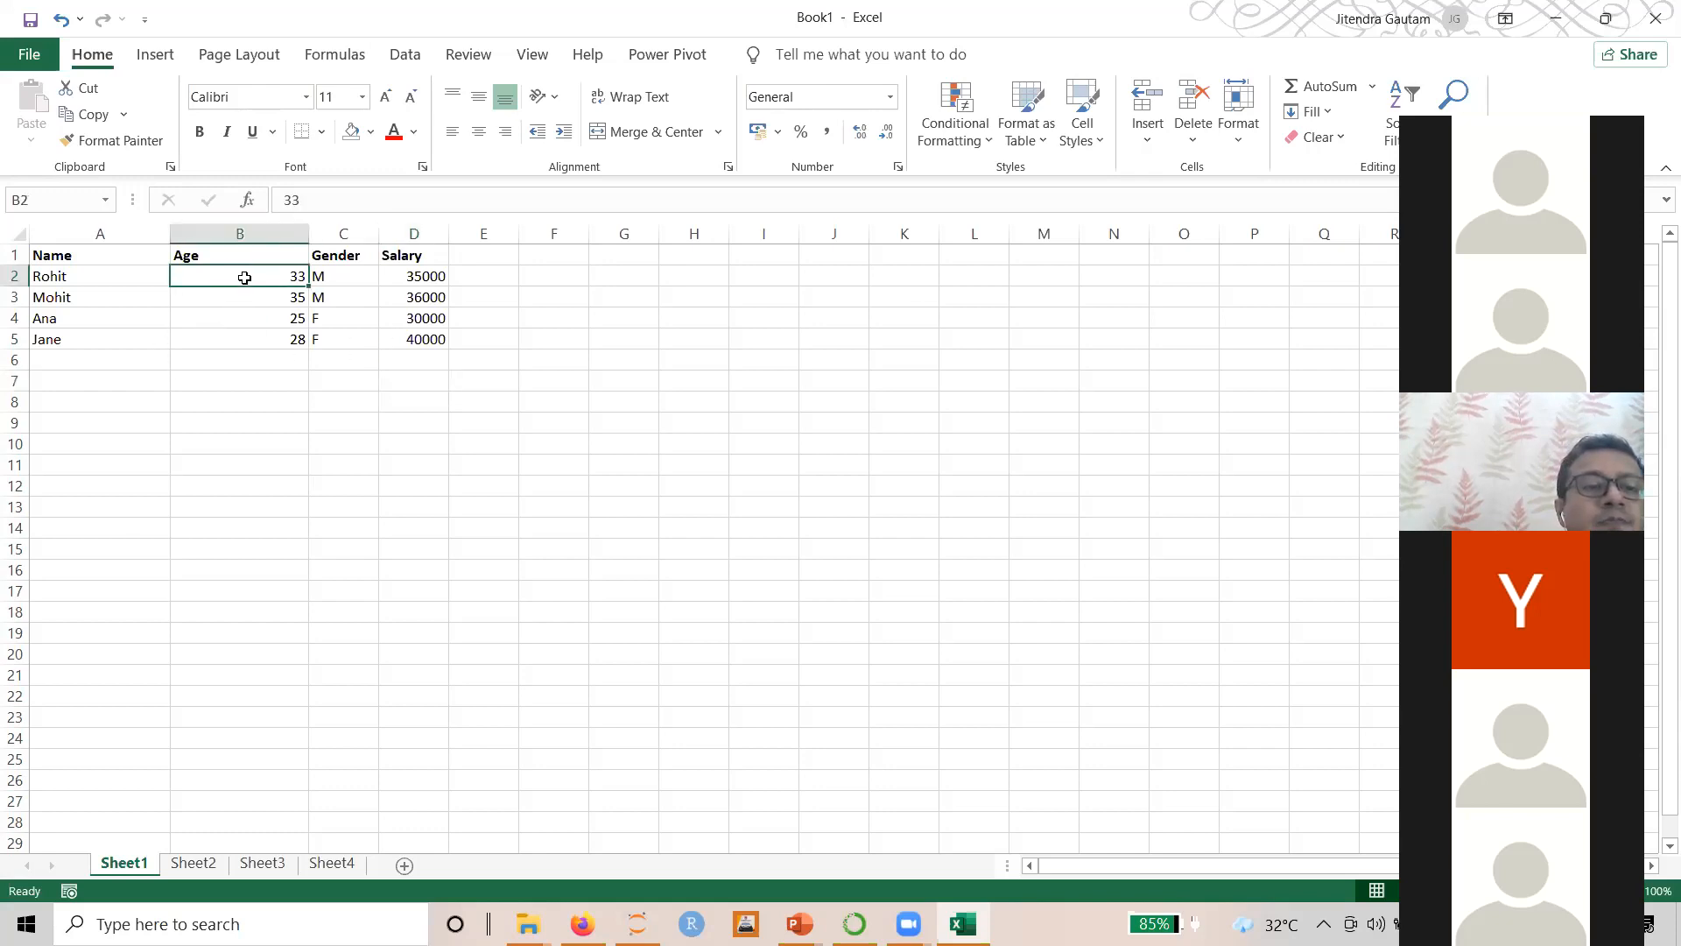
click(241, 233)
click(479, 132)
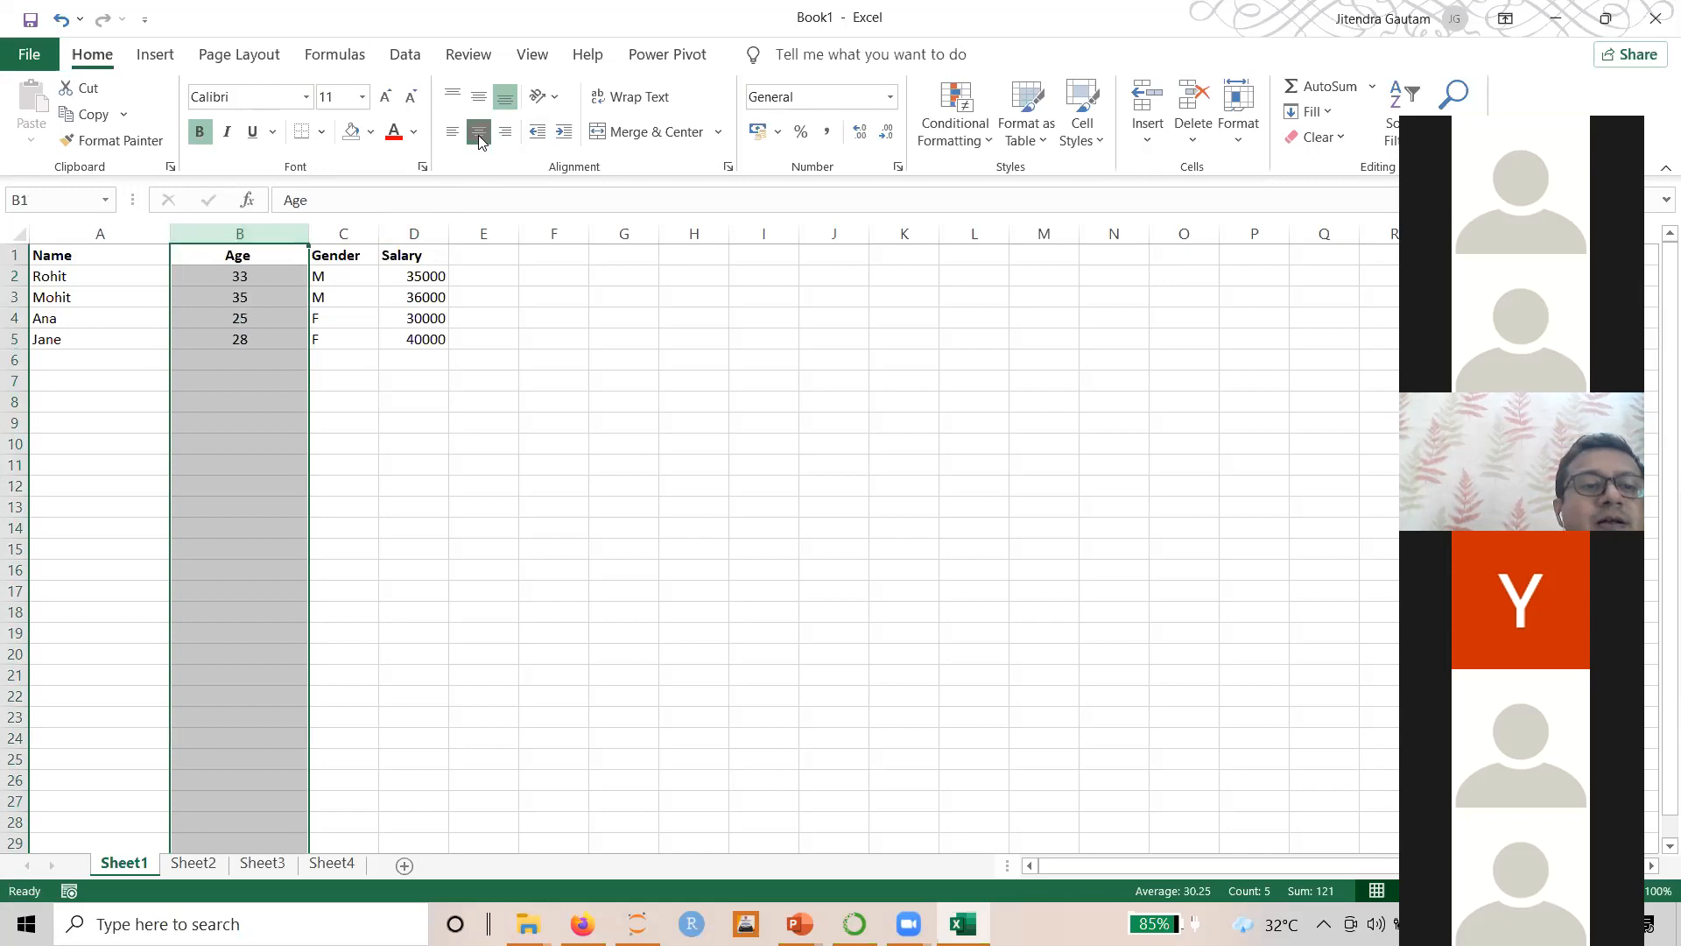
click(621, 527)
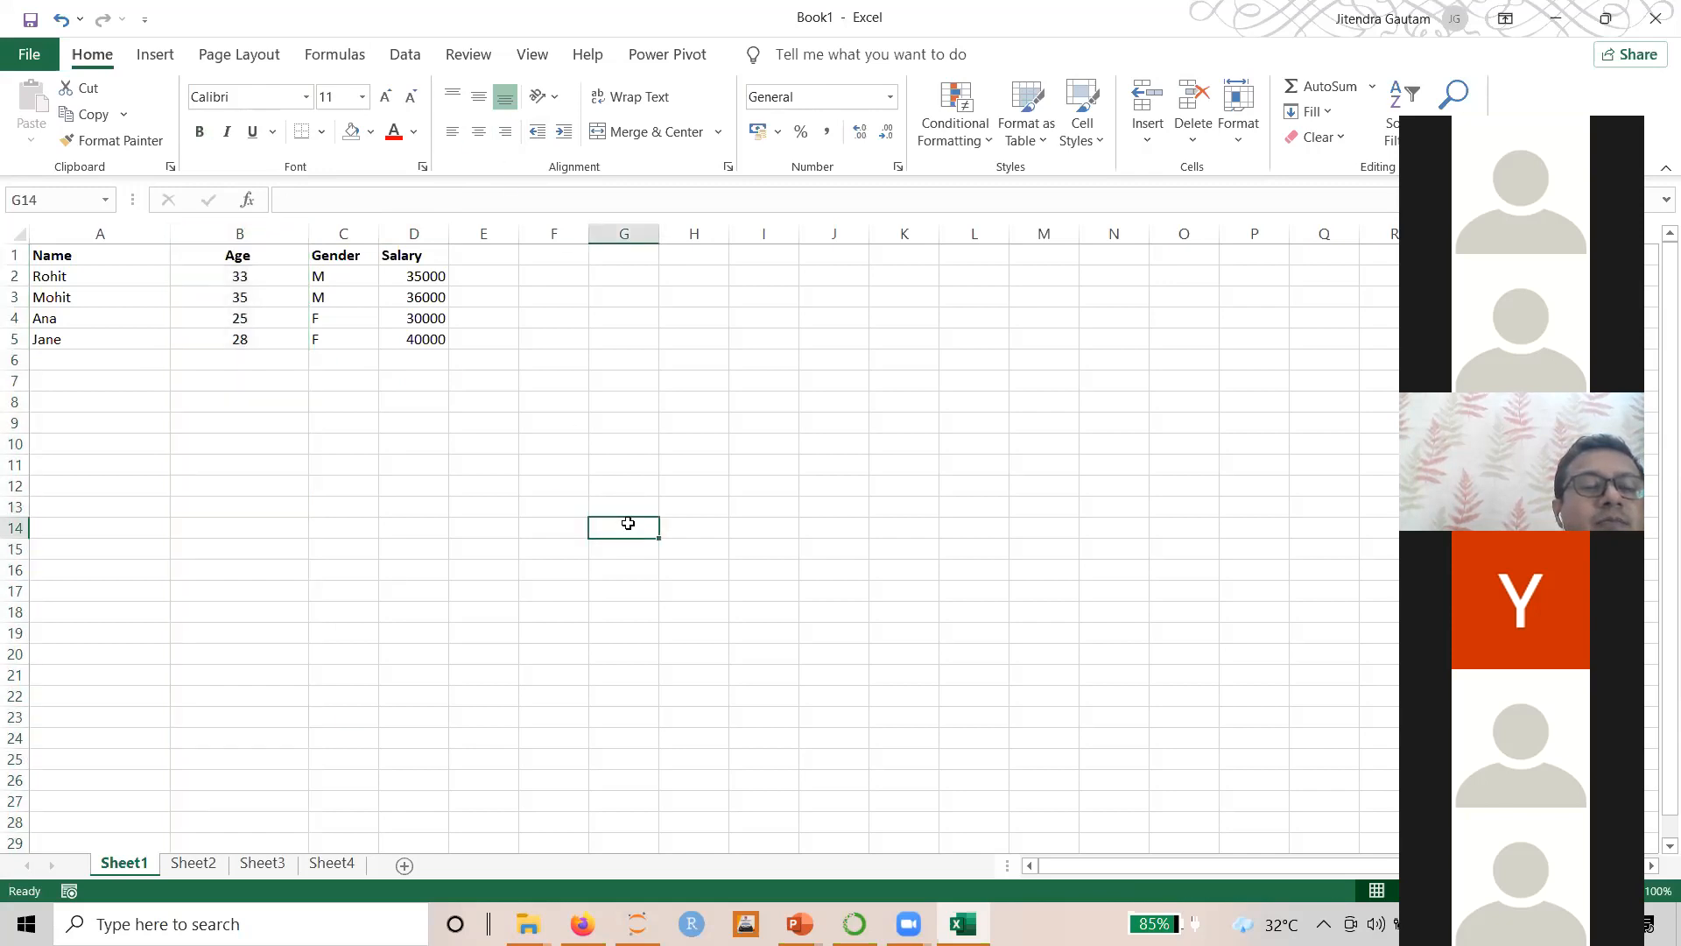
click(96, 233)
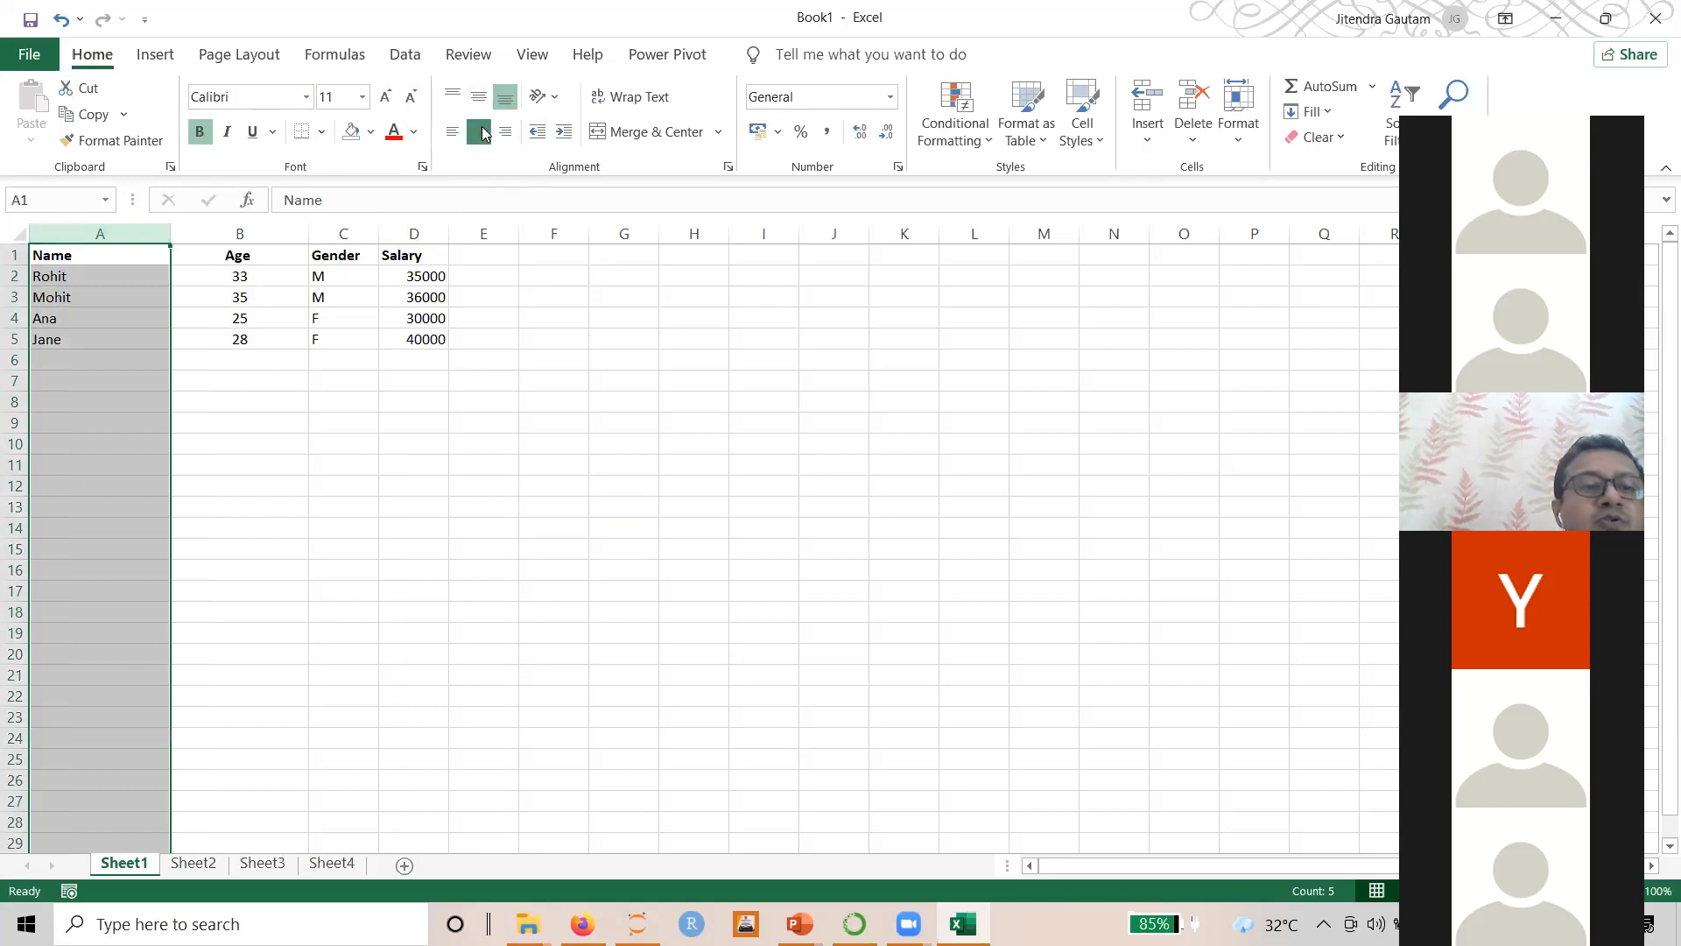
click(479, 132)
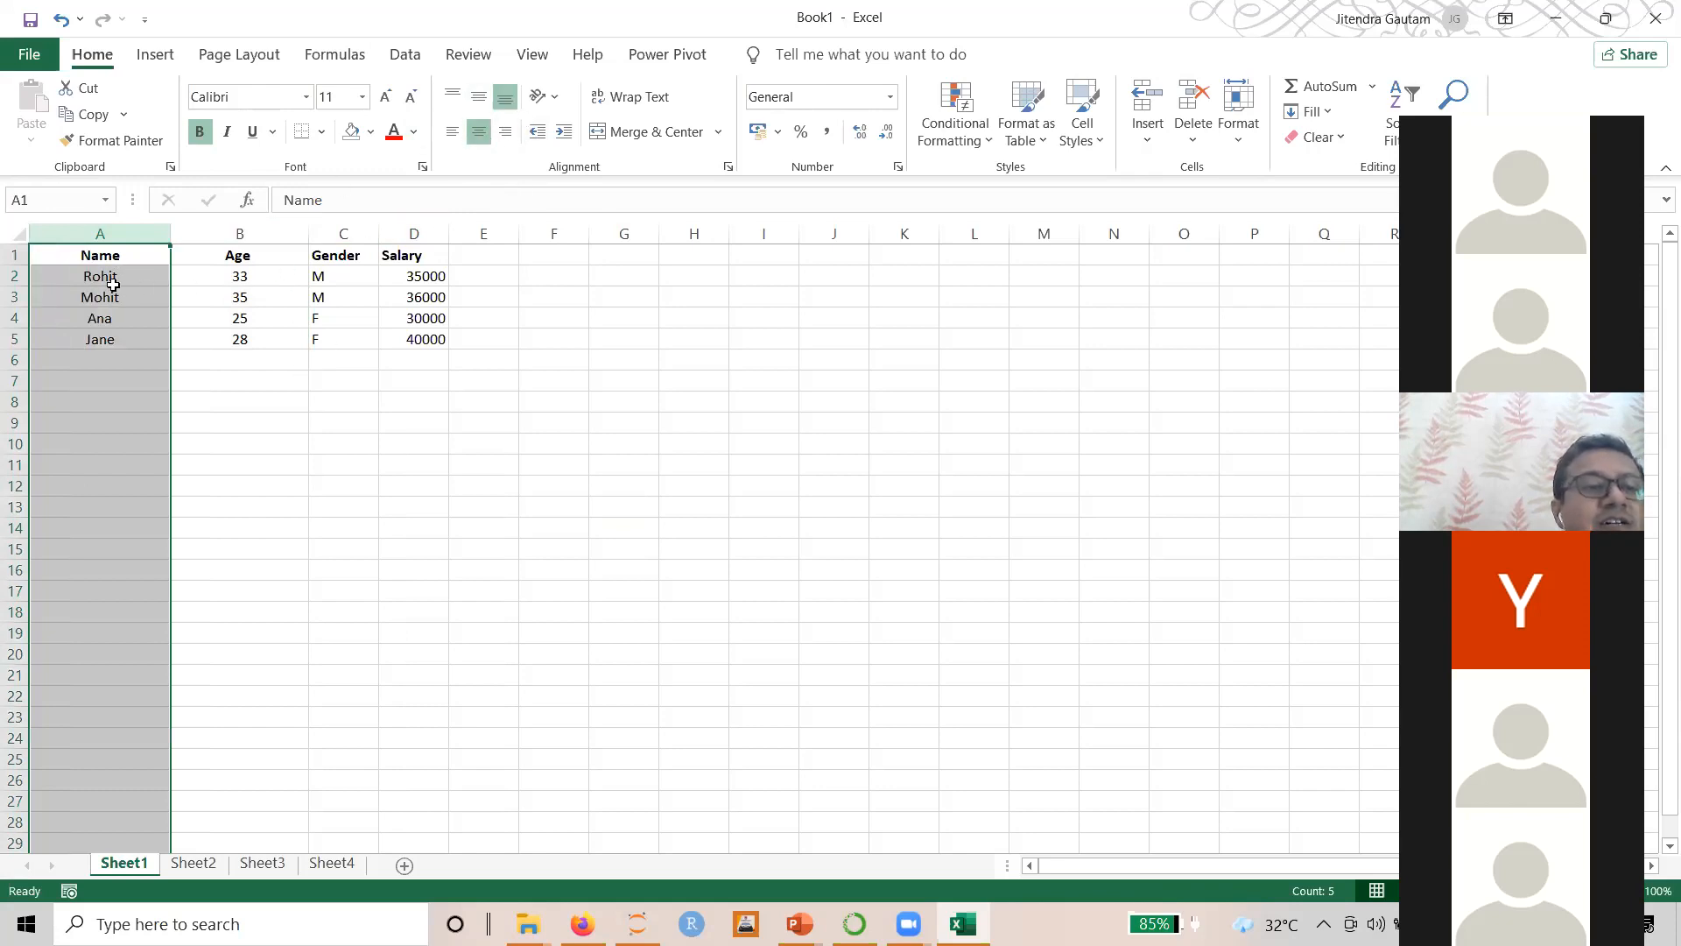
Undo the centering of the Name and Age columns
click(250, 275)
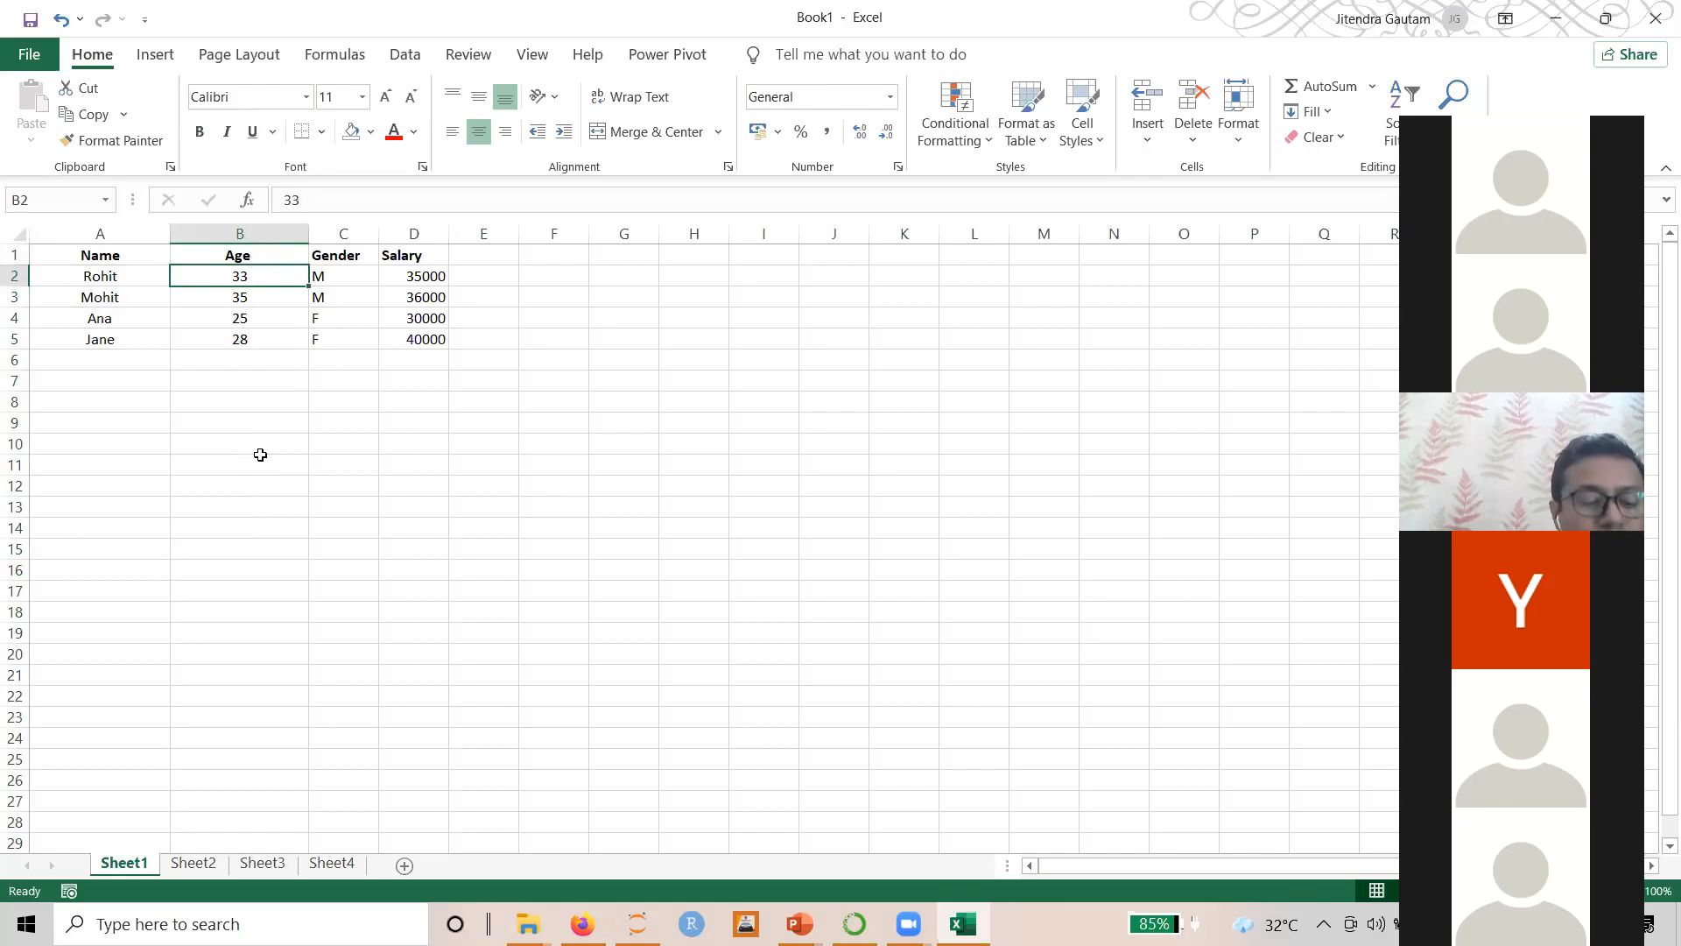
key(ctrl+z)
key(ctrl+z)
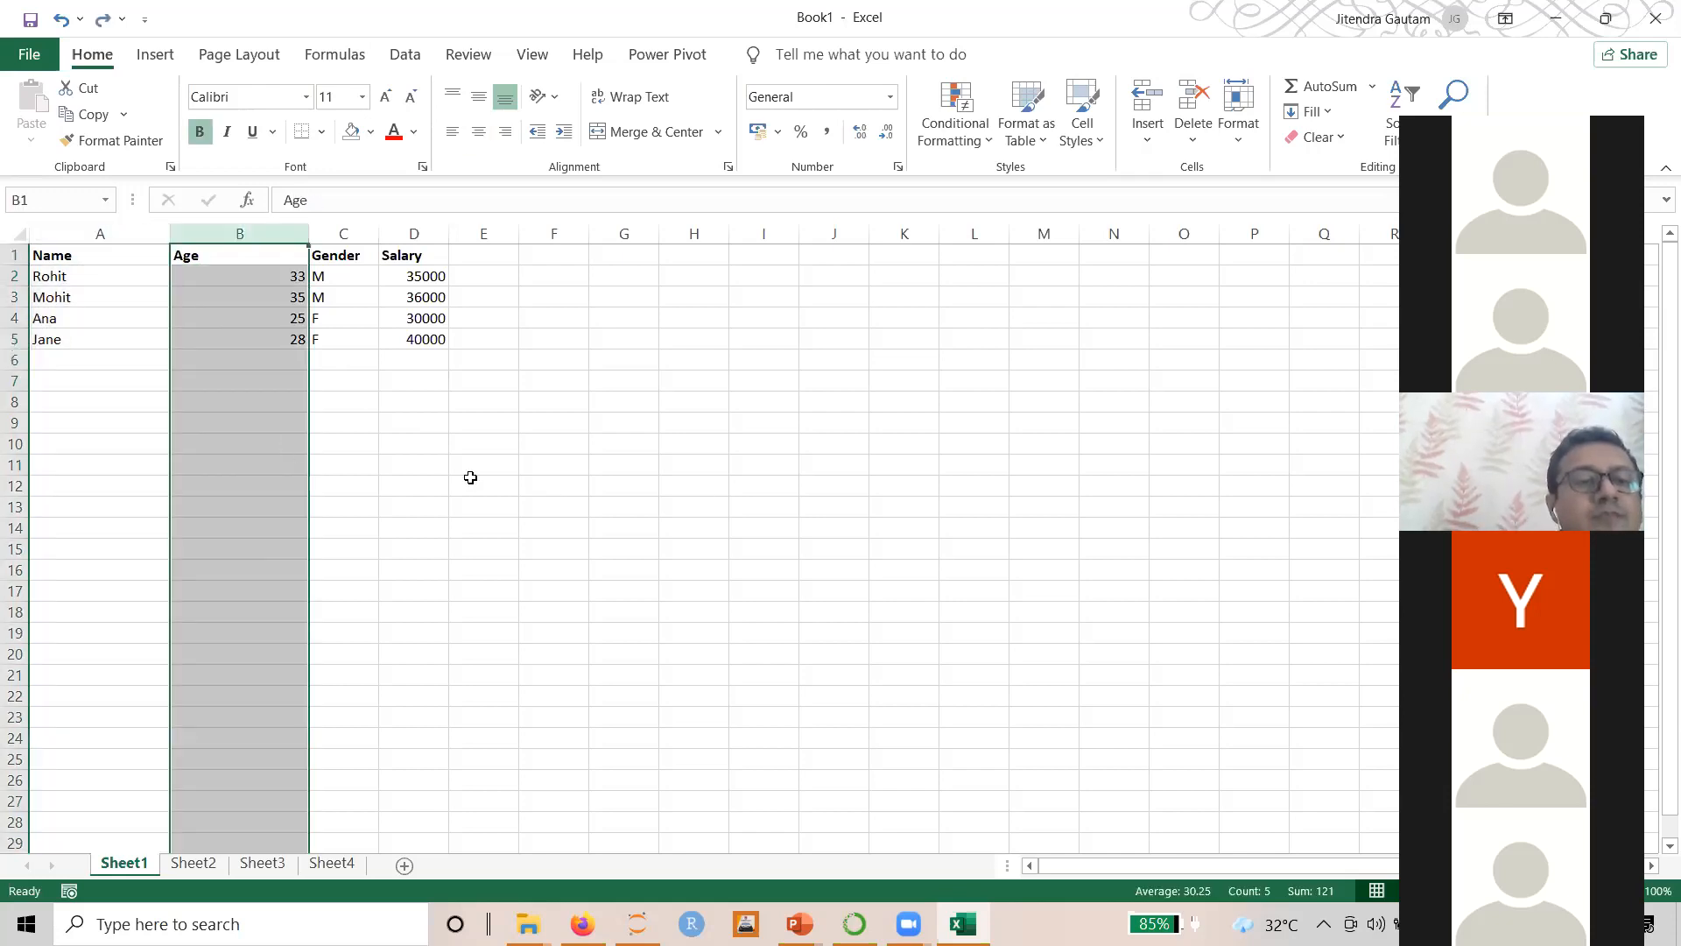
click(696, 505)
Store the age 33 in cell B2 as text by prefixing it with an apostrophe, and reselect the cell
click(285, 285)
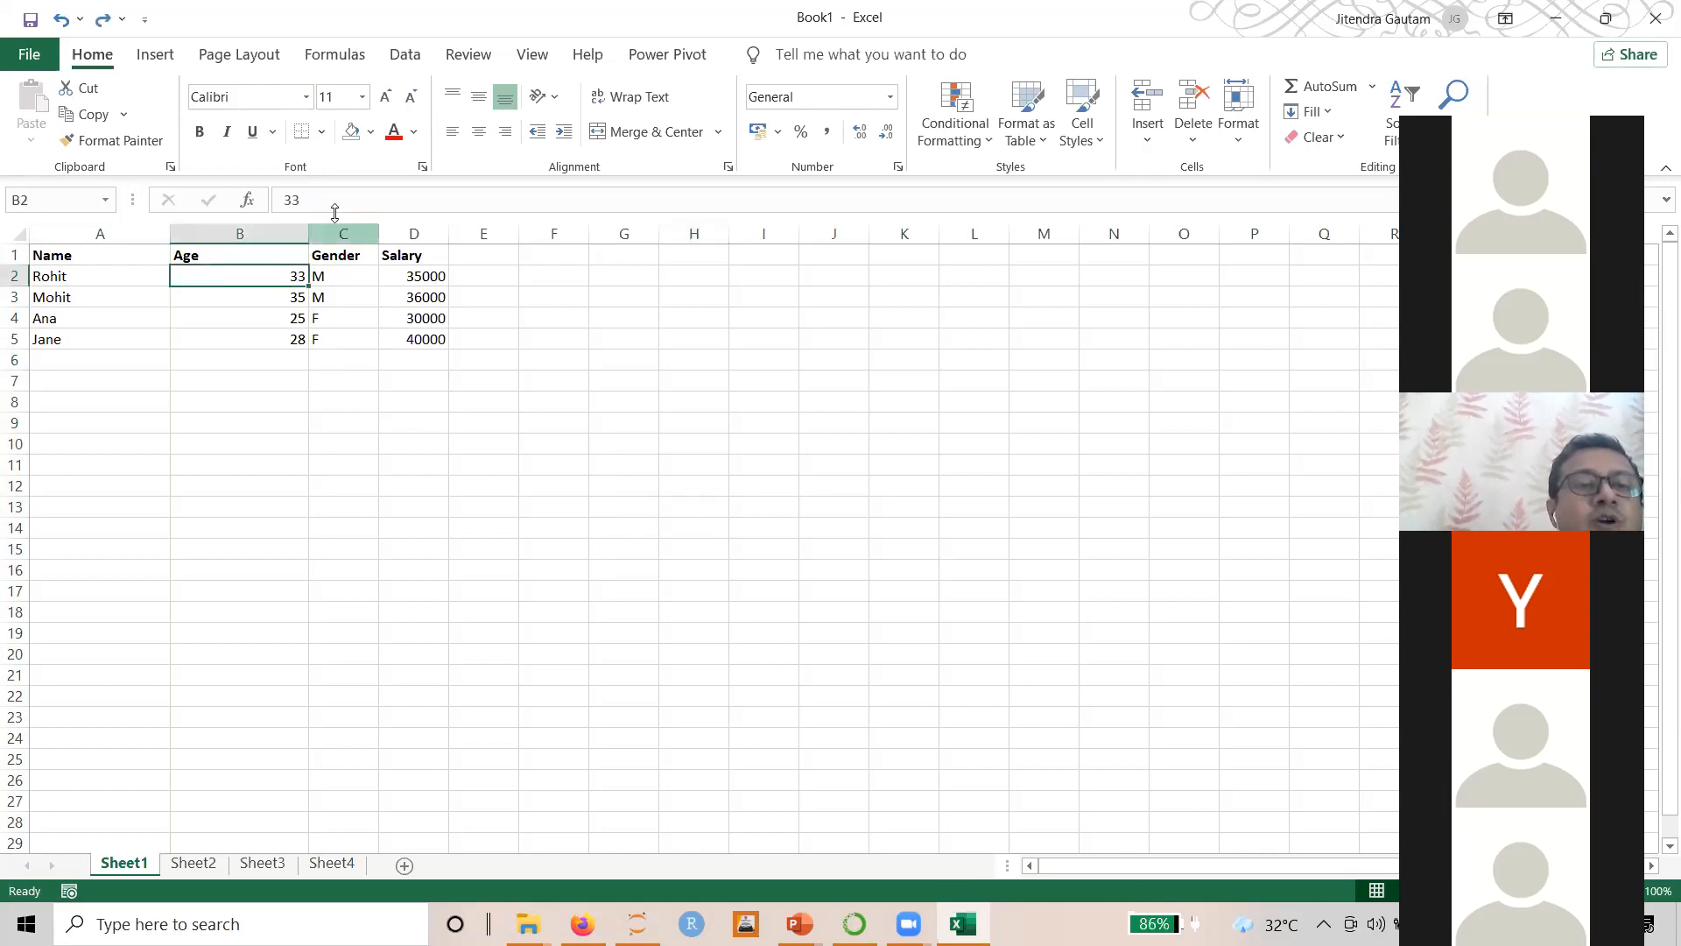
click(282, 199)
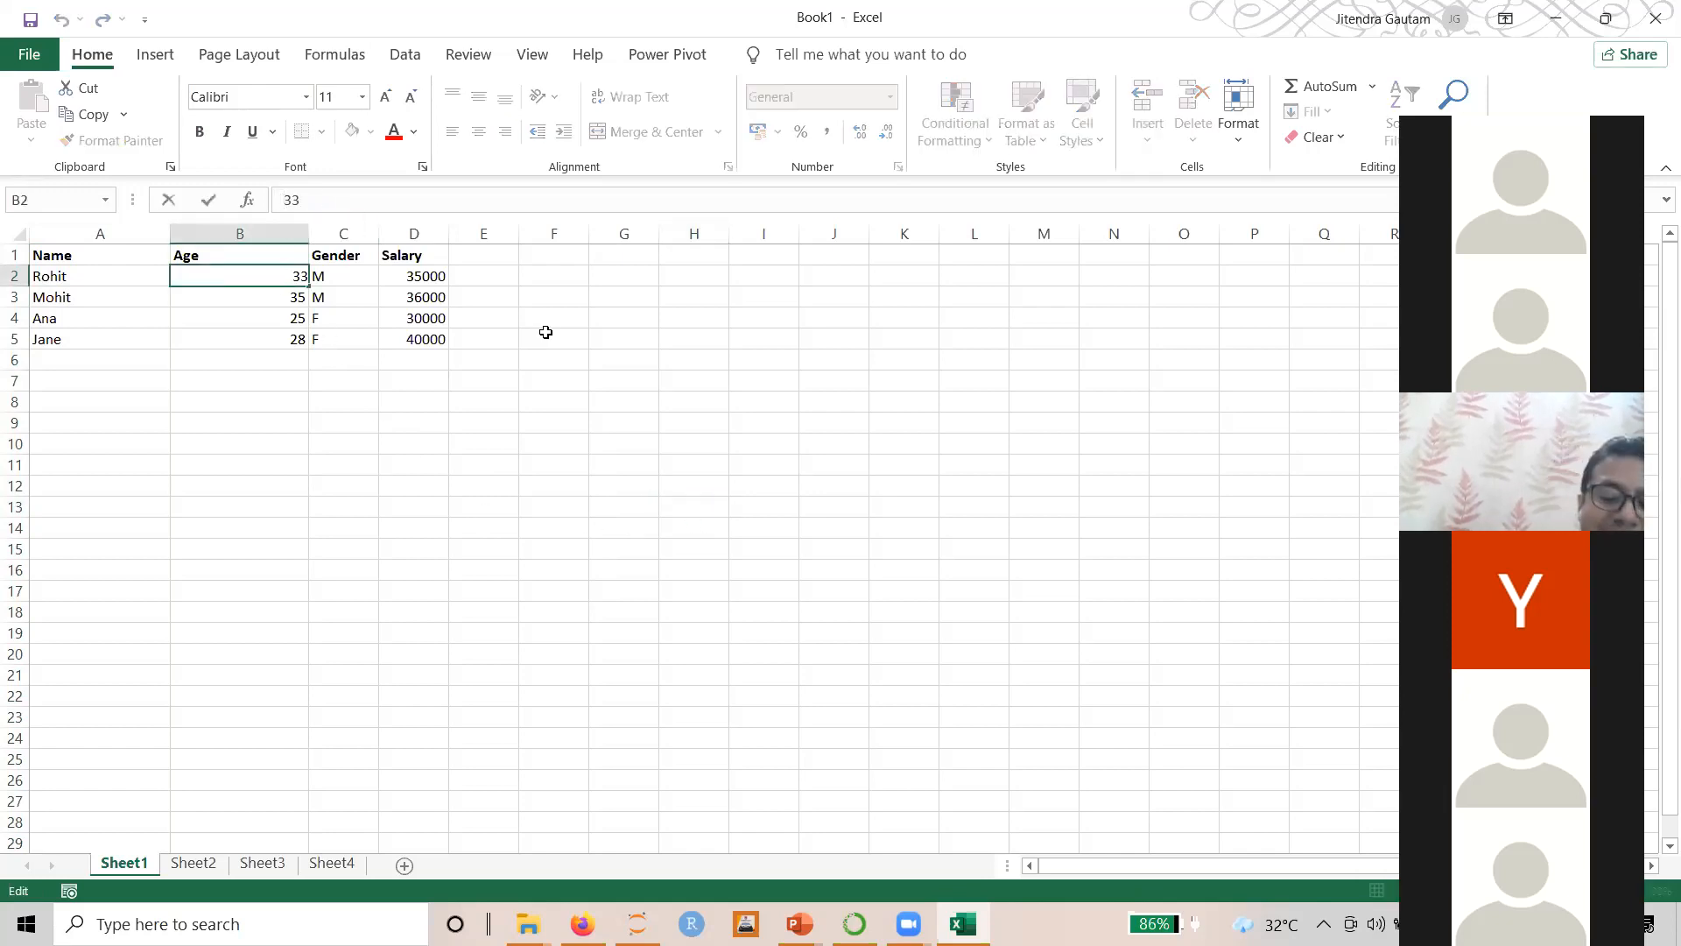
text(')
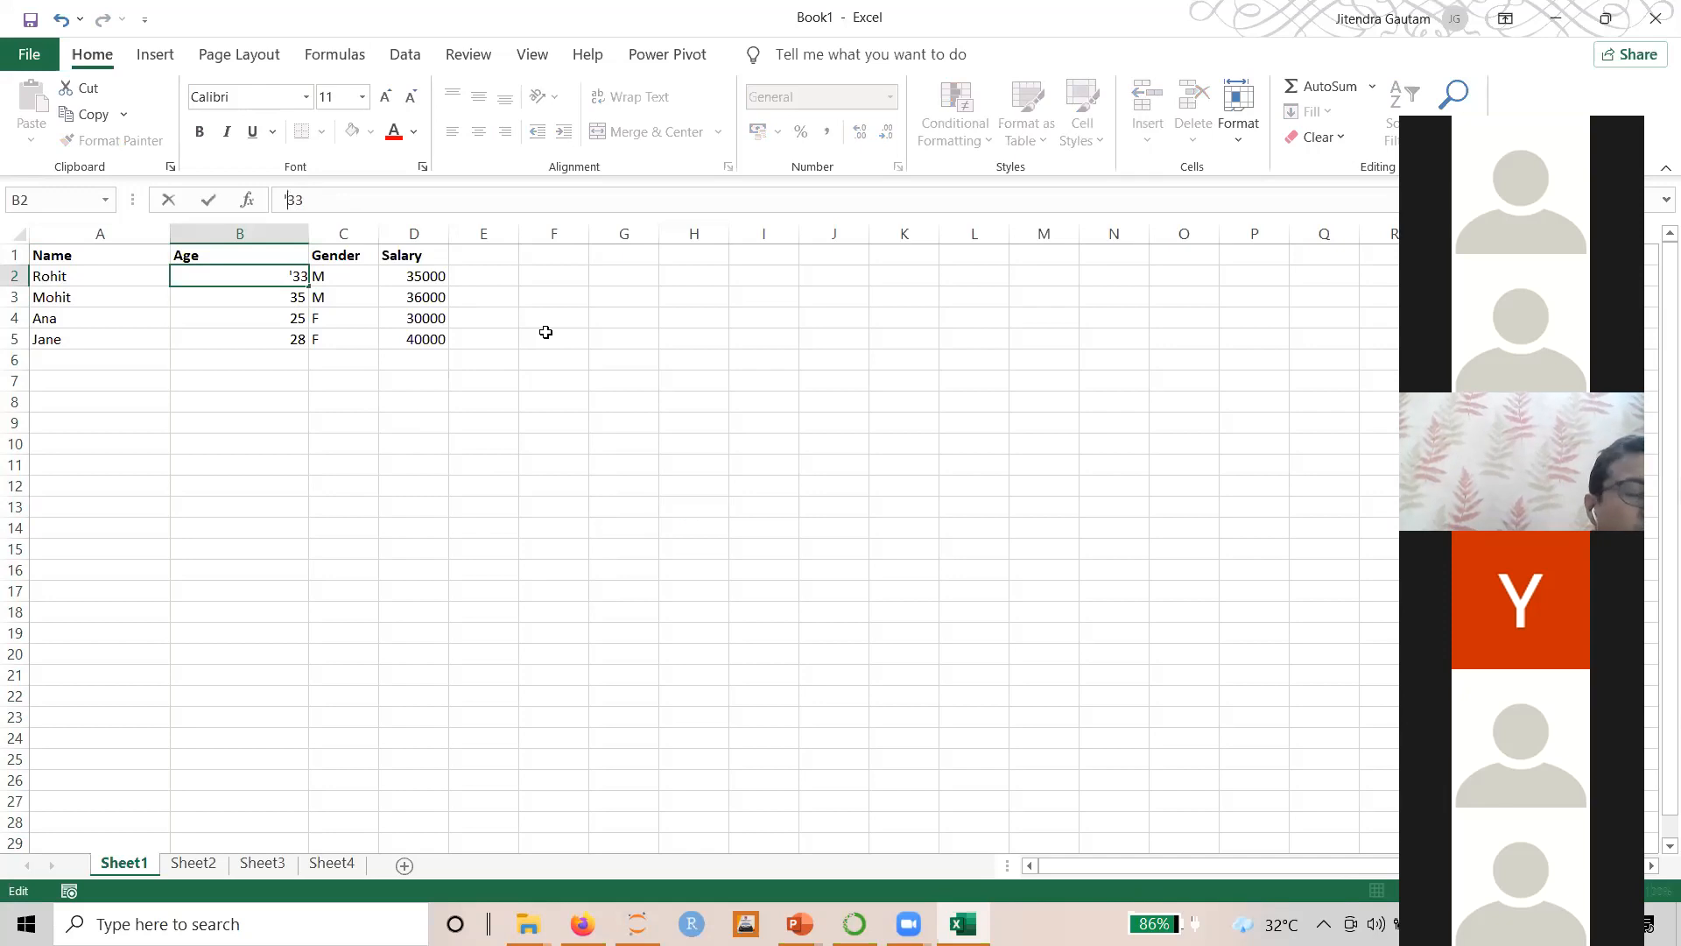
key(Return)
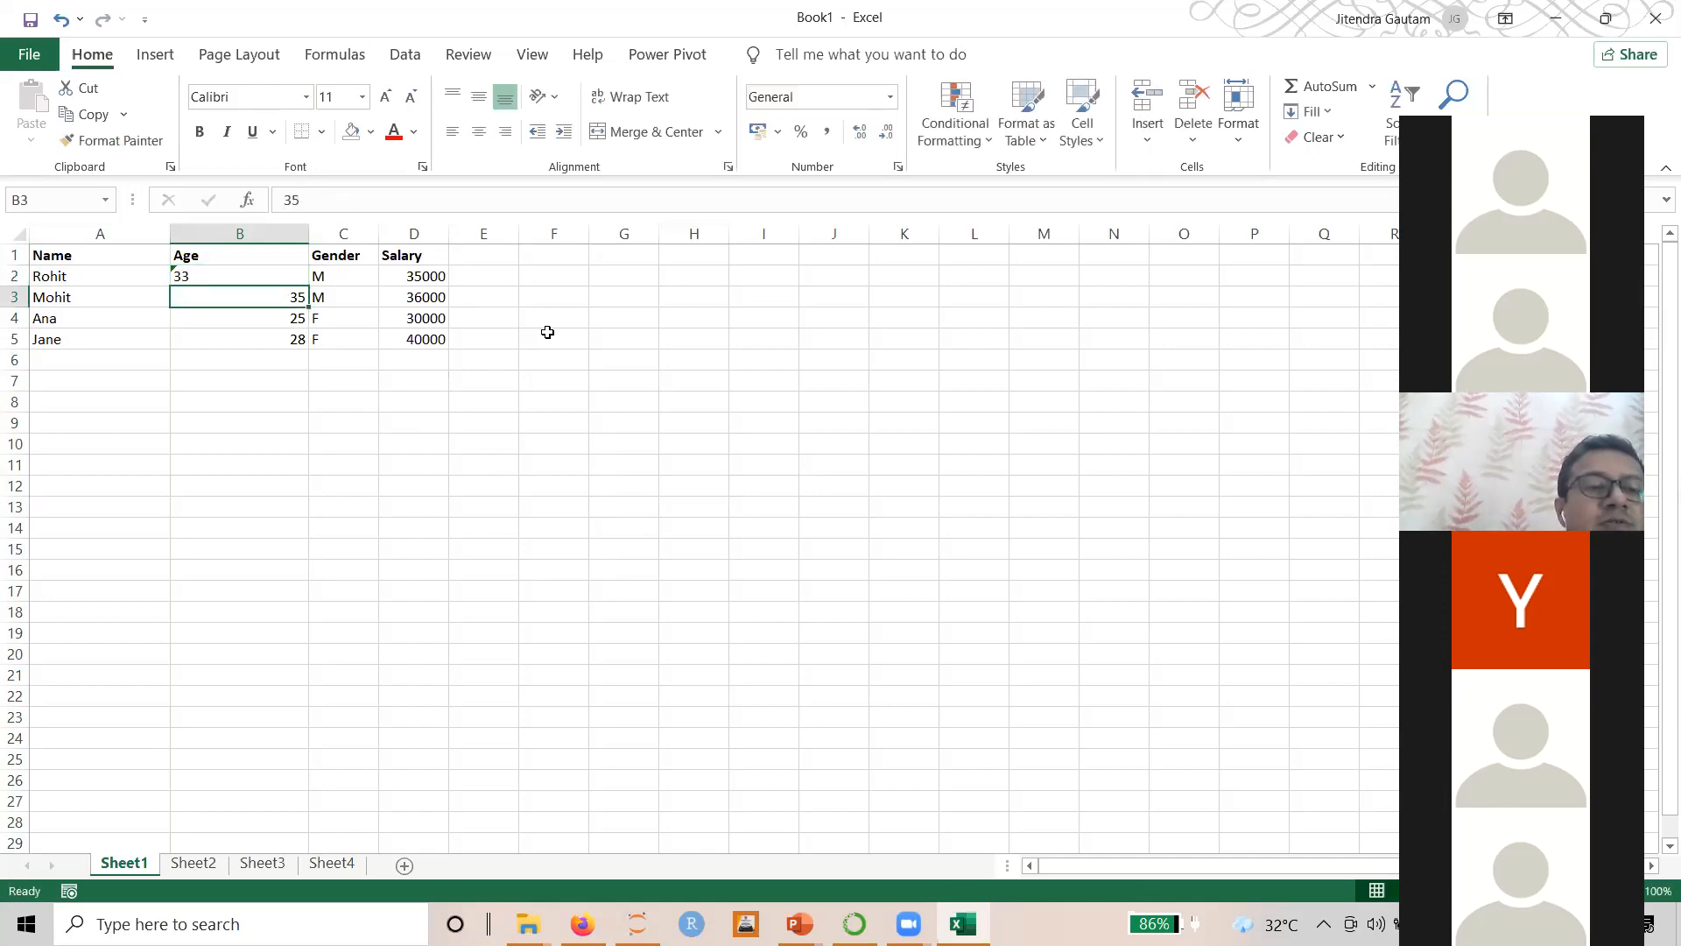
click(176, 274)
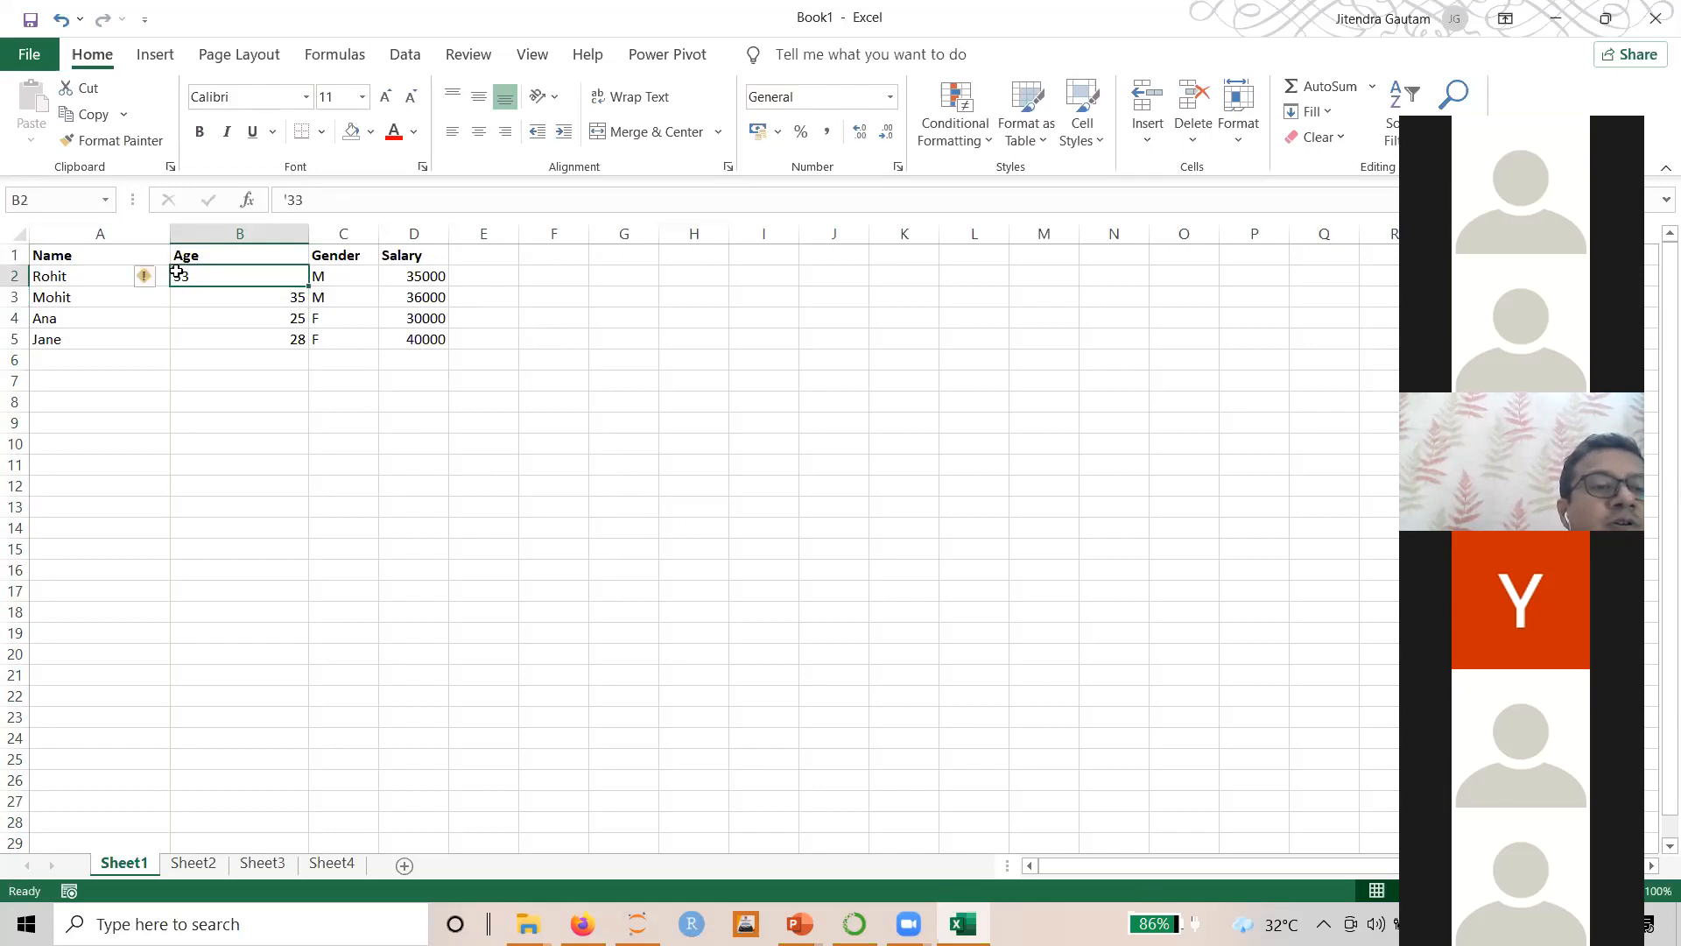
Convert the text age in B2 to a number, and store it as text again with a leading apostrophe
click(154, 278)
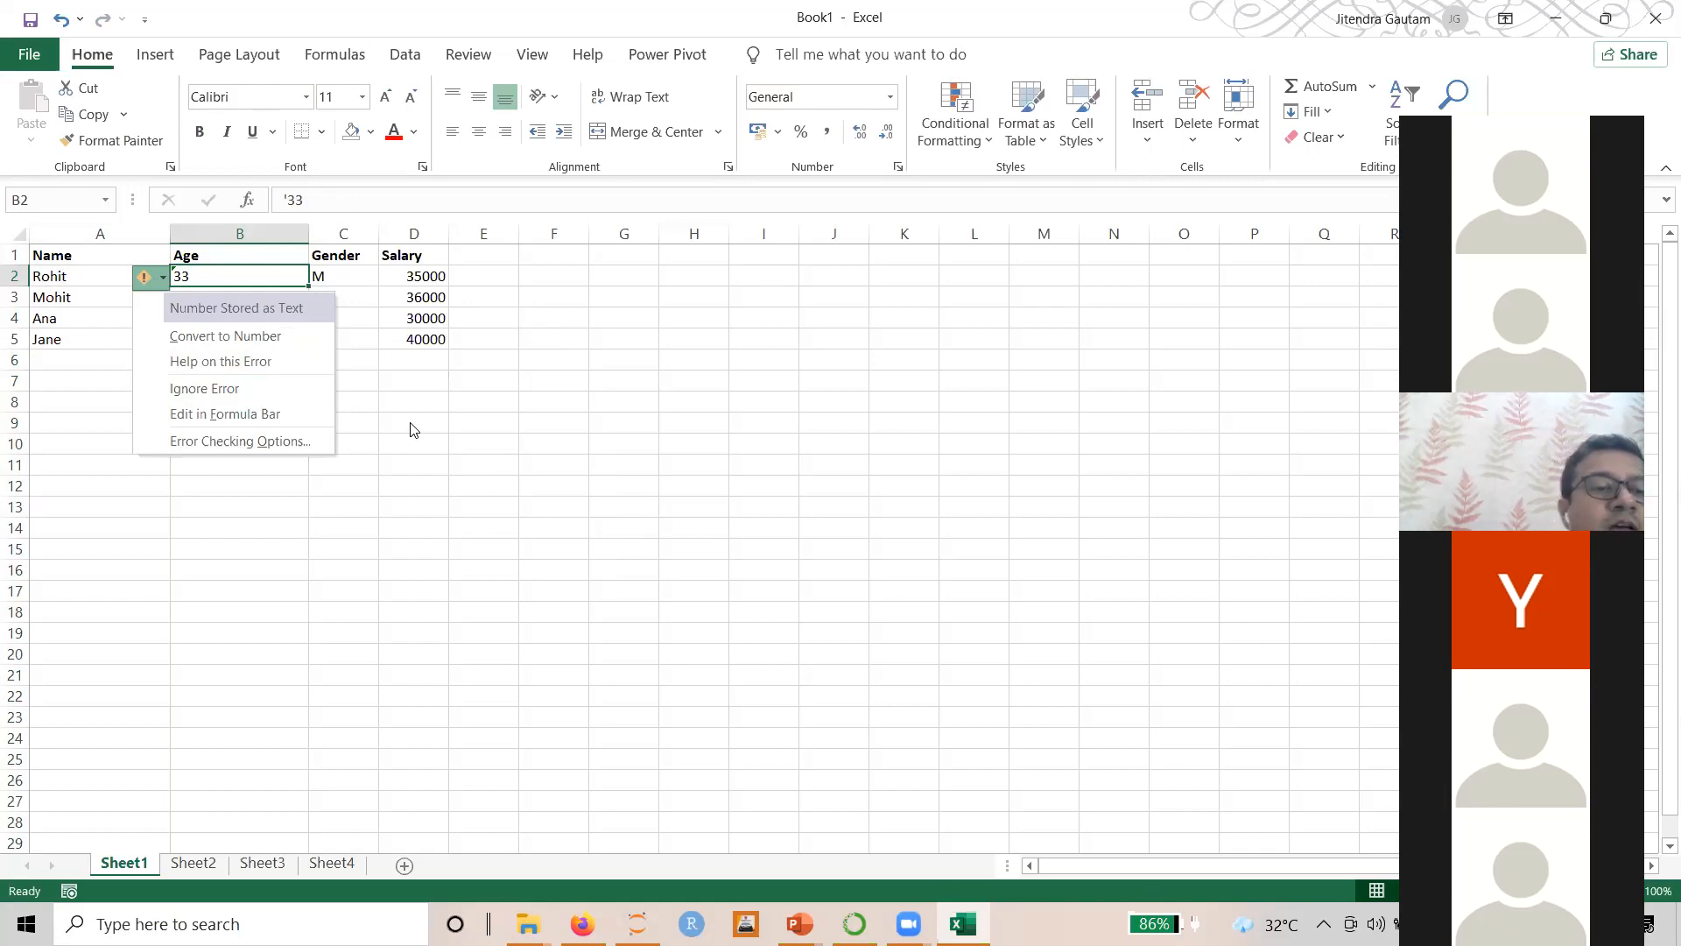
click(267, 347)
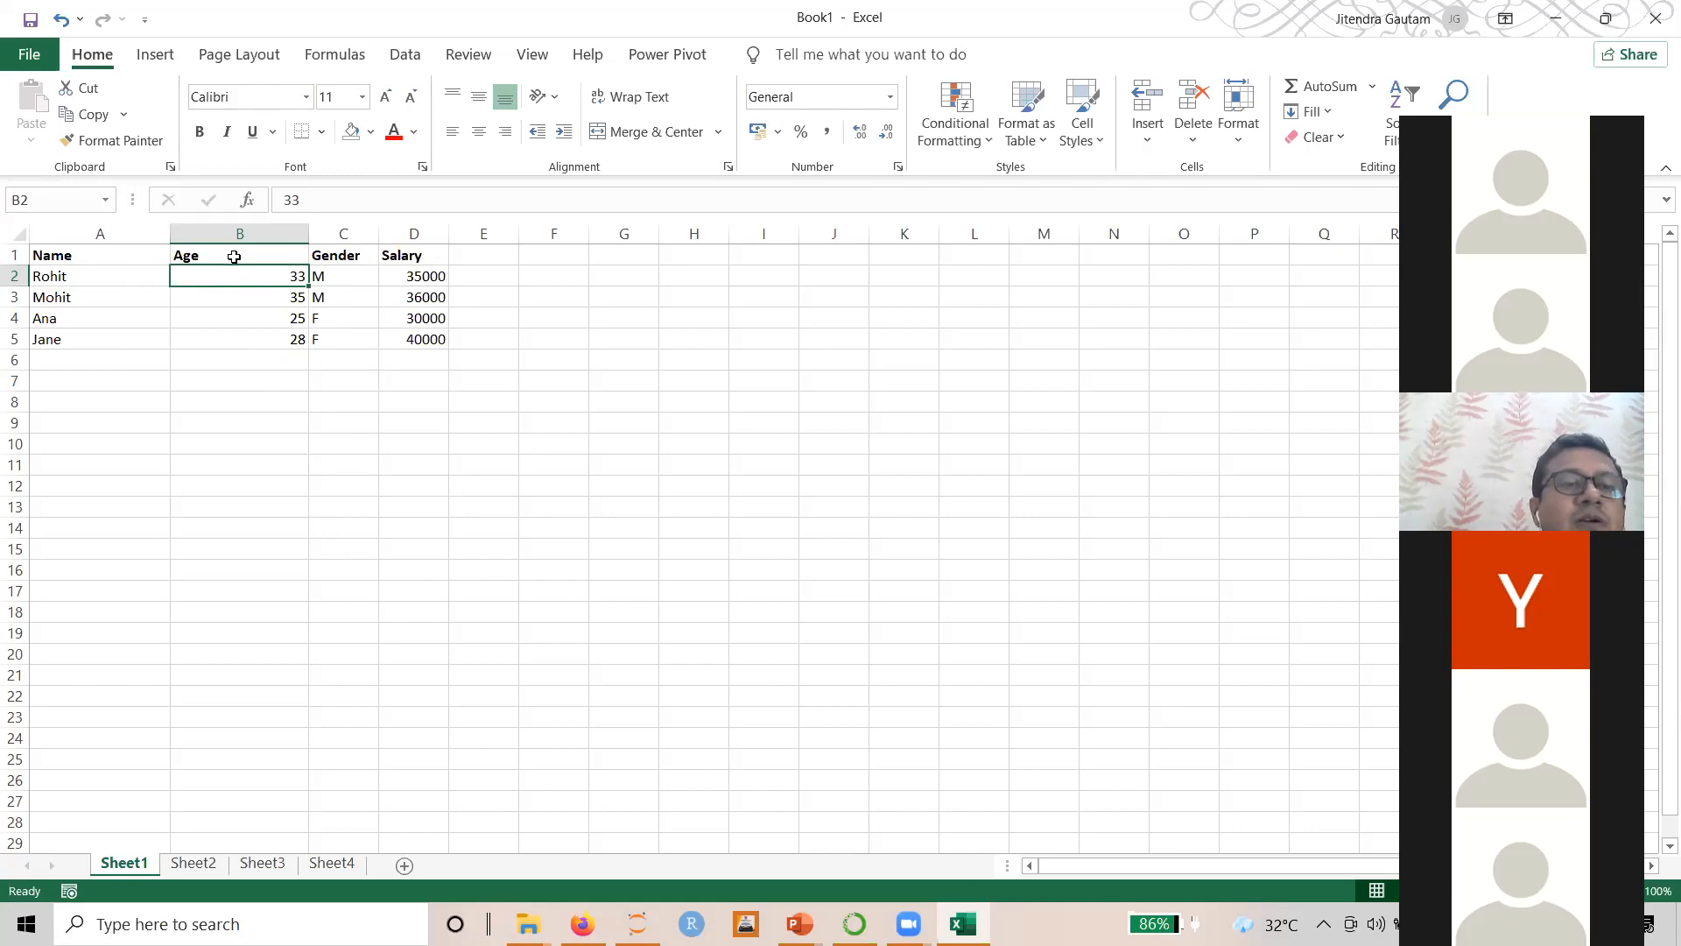
click(279, 202)
text(')
key(Return)
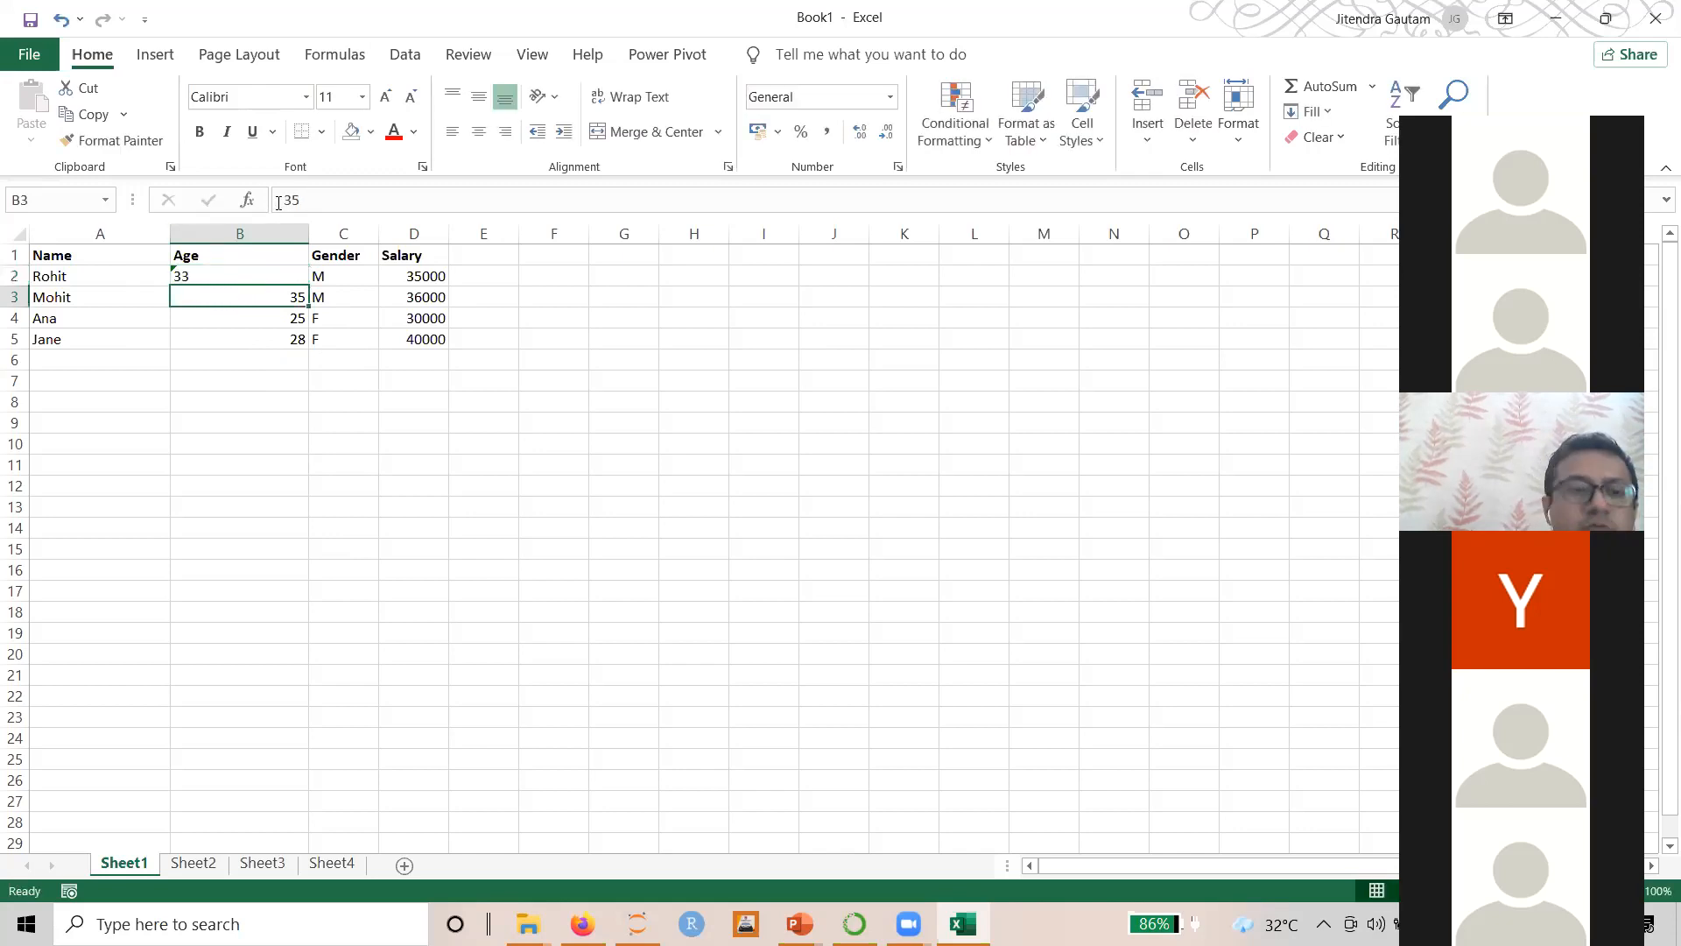
Enter the formula =B2*2 in cell F2 to double the age stored as text, and reselect the cell
click(542, 268)
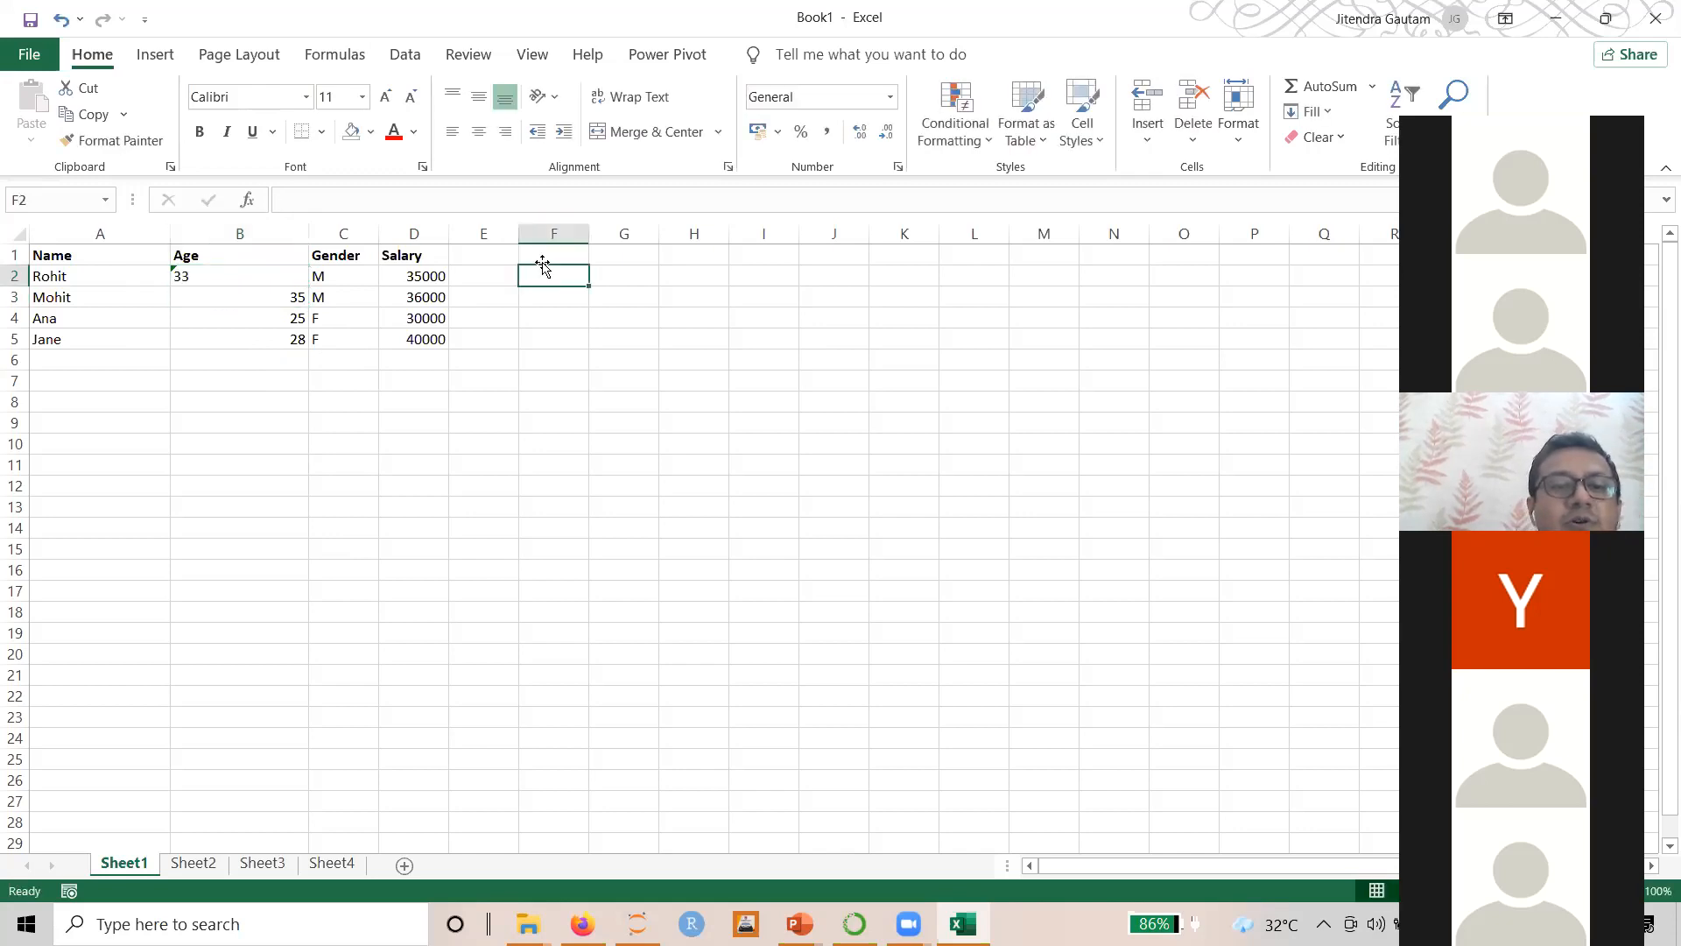
text(=)
key(Left)
key(Left)
key(Left)
key(Left)
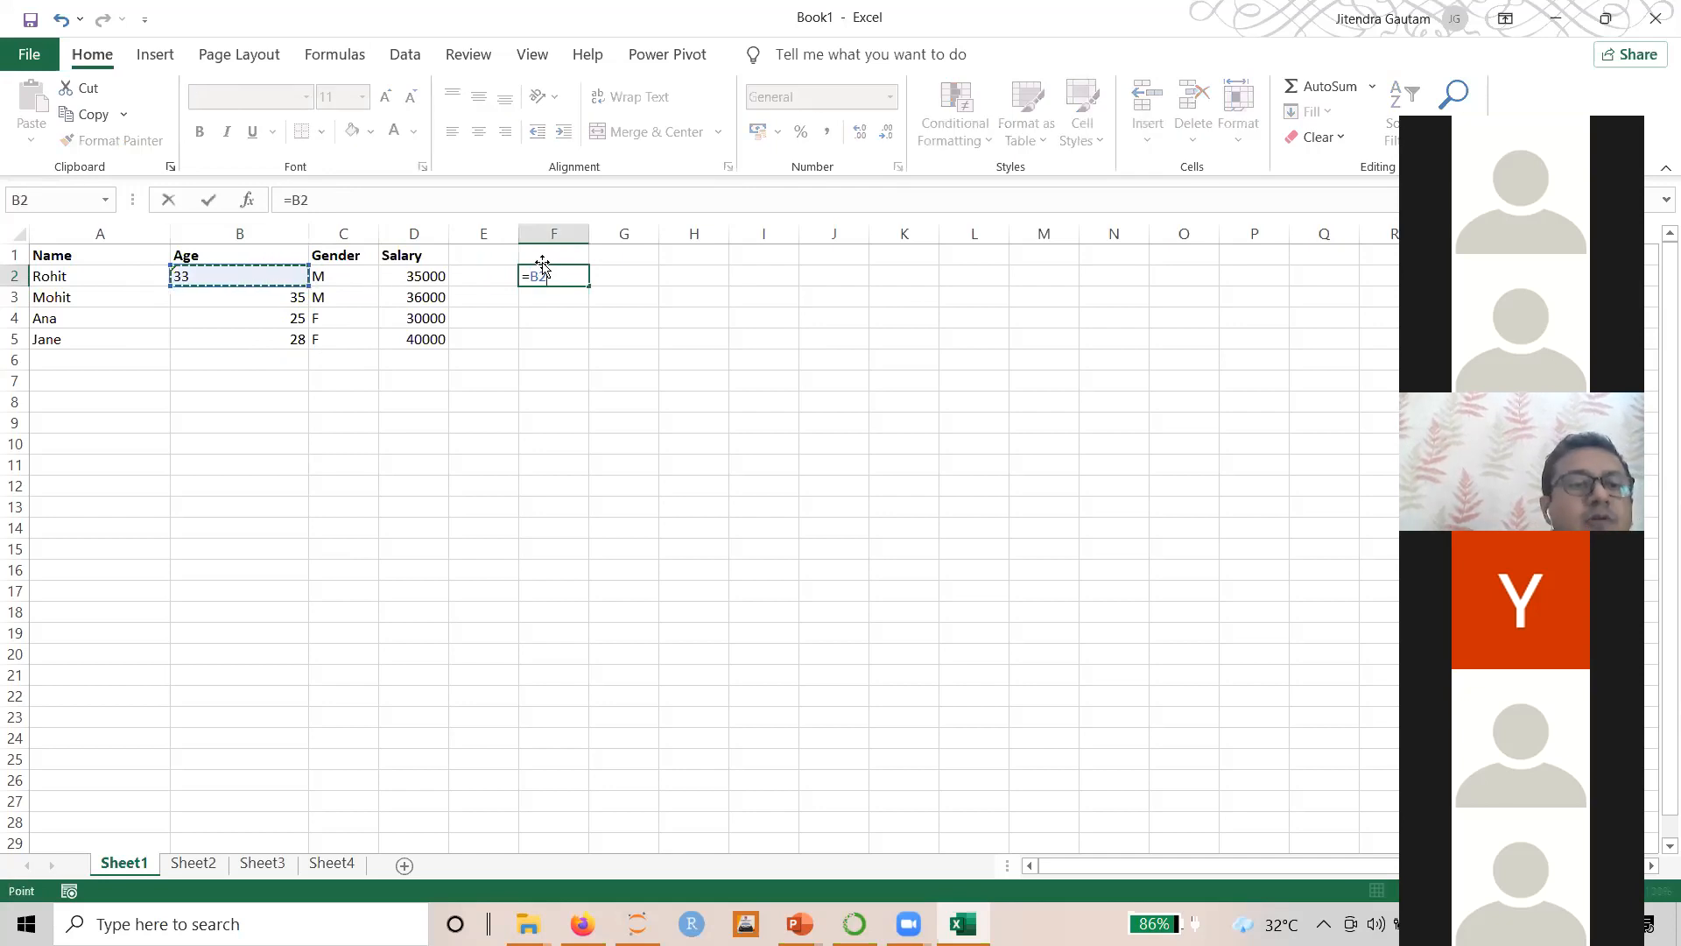
text(*2)
key(Return)
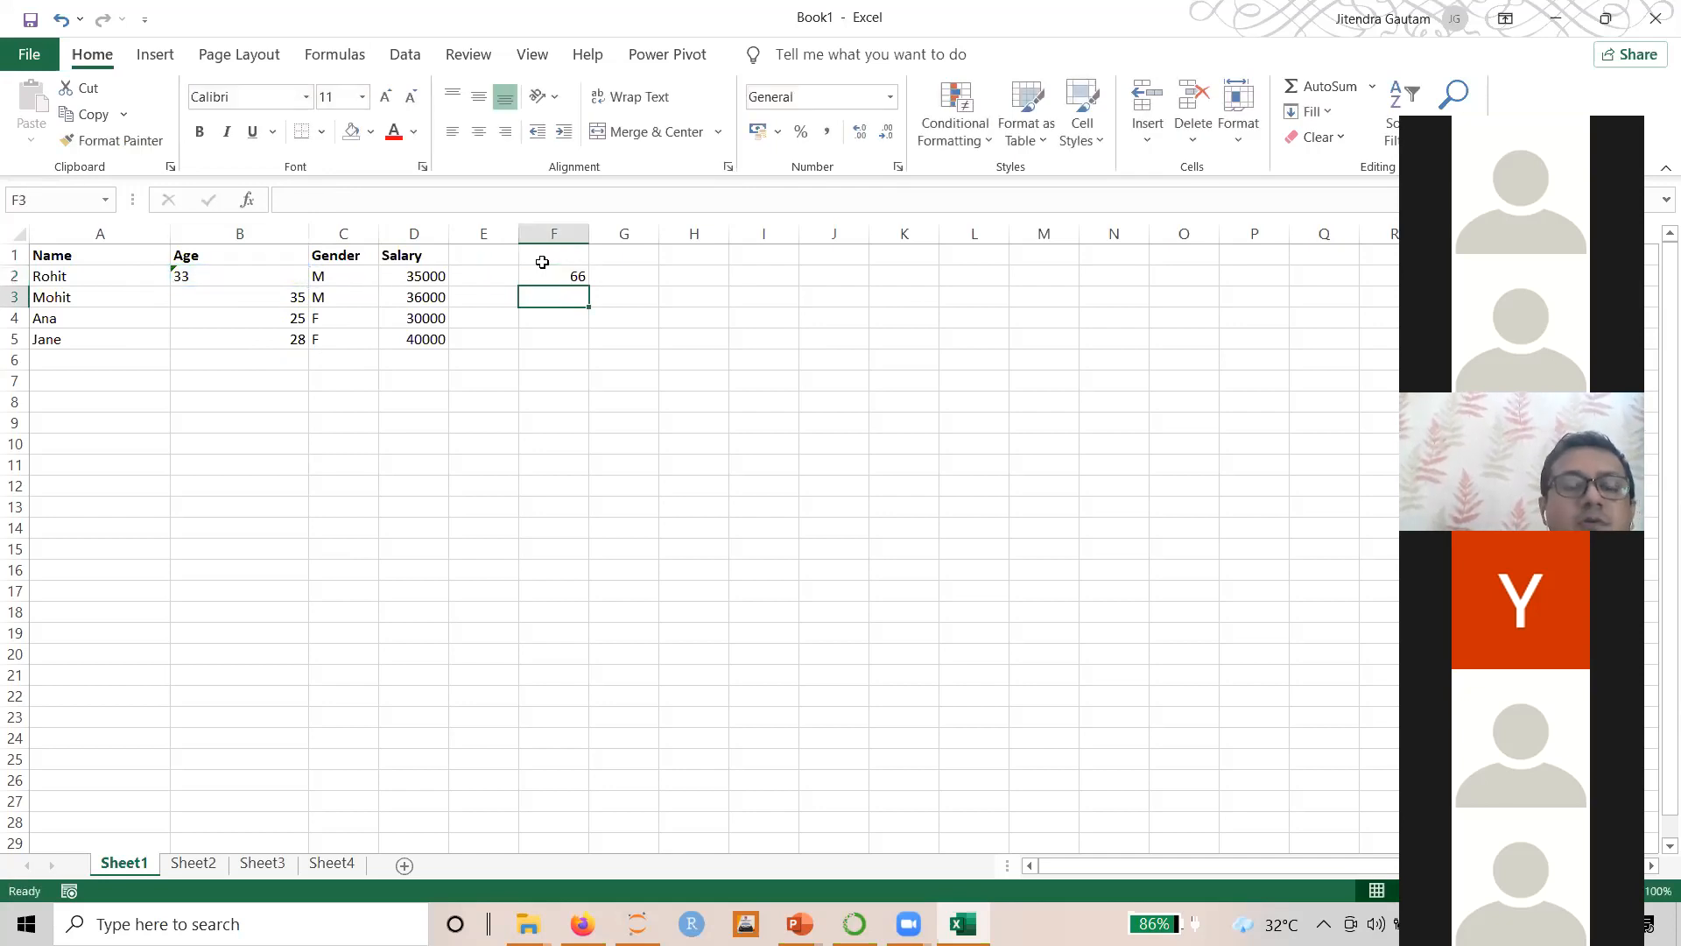
key(Up)
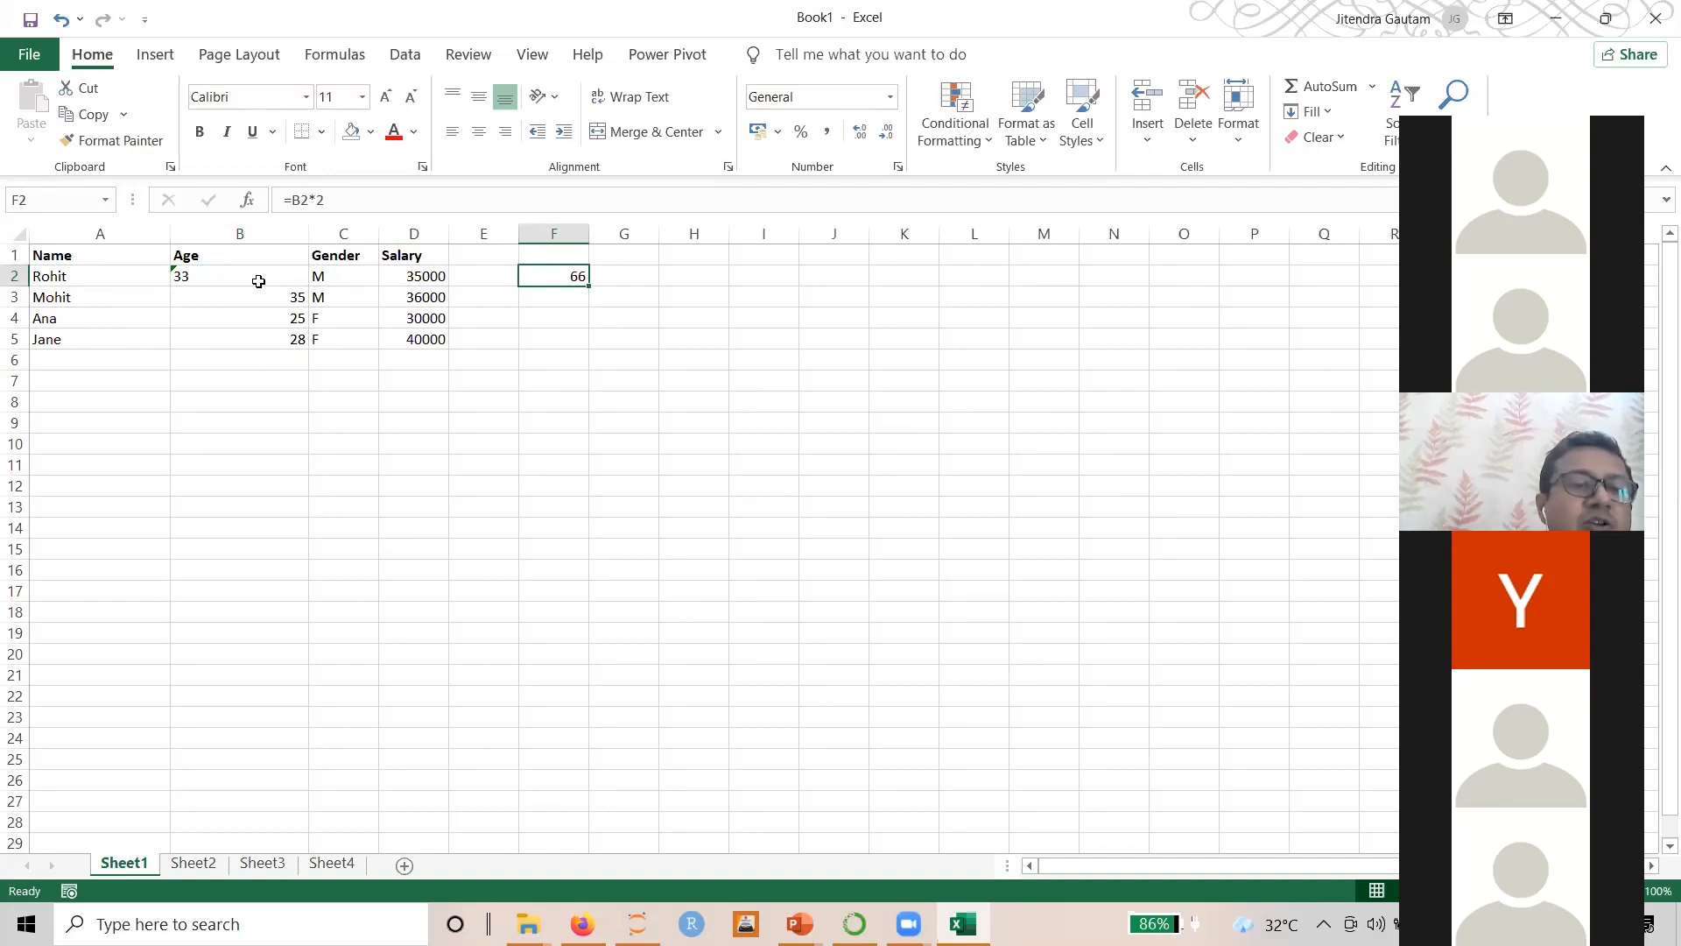
Compare the numeric ages in B3:B5 with the text age in B2, and inspect the formula in F2
drag(267, 299, 274, 340)
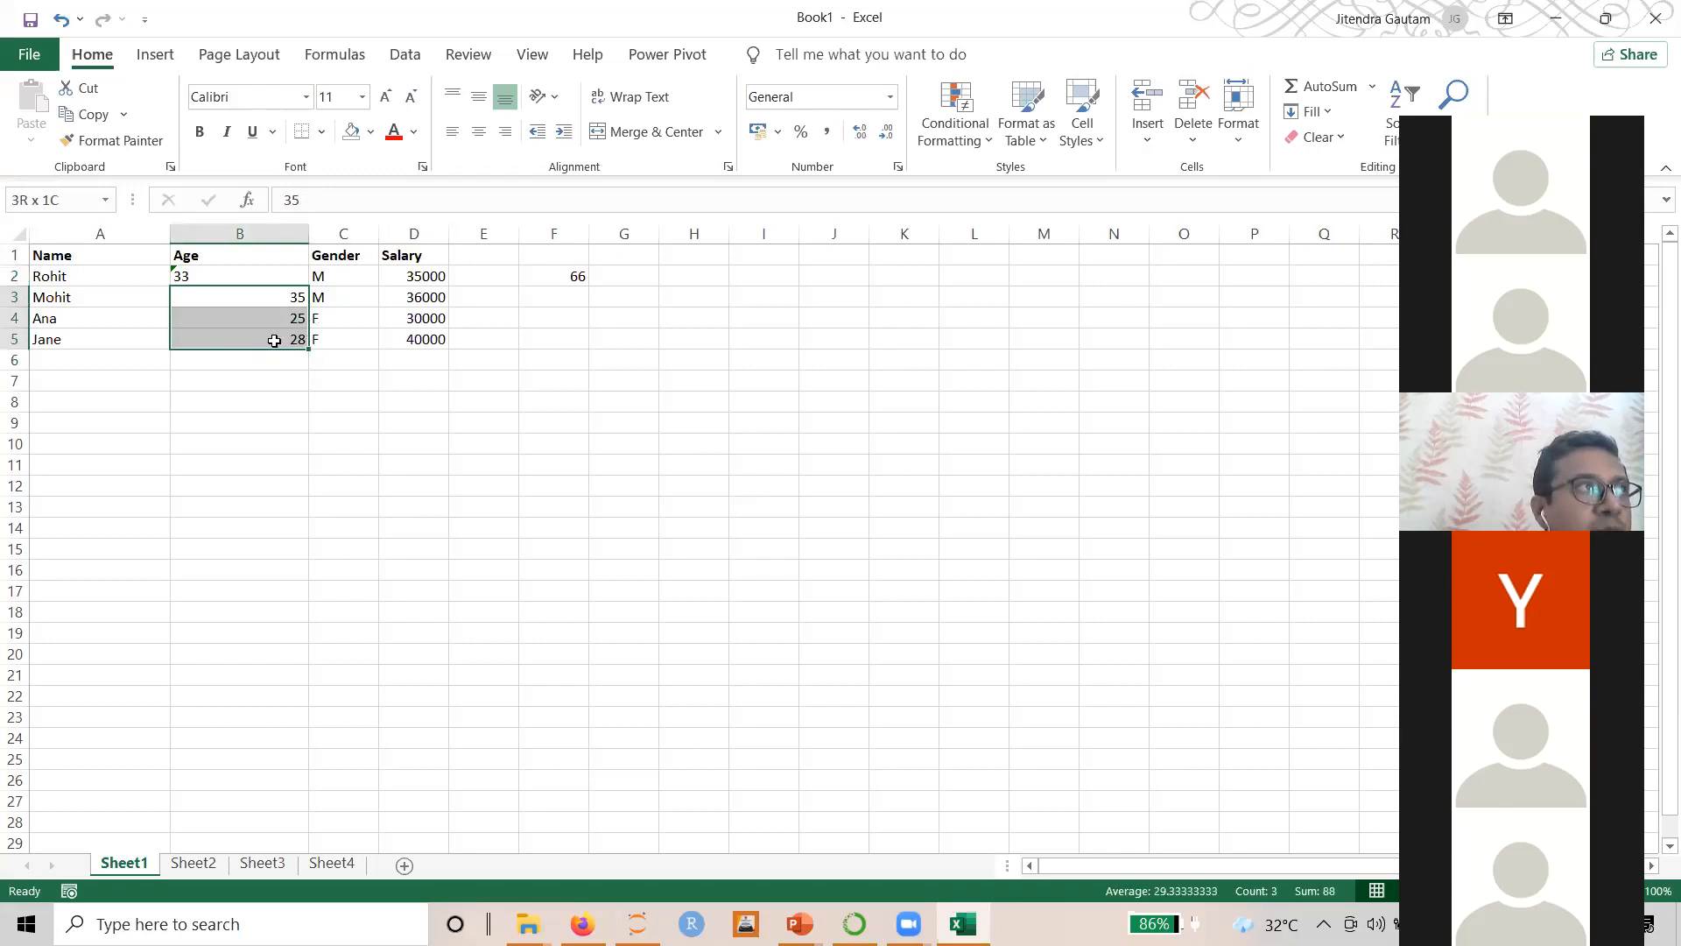
drag(275, 341, 272, 339)
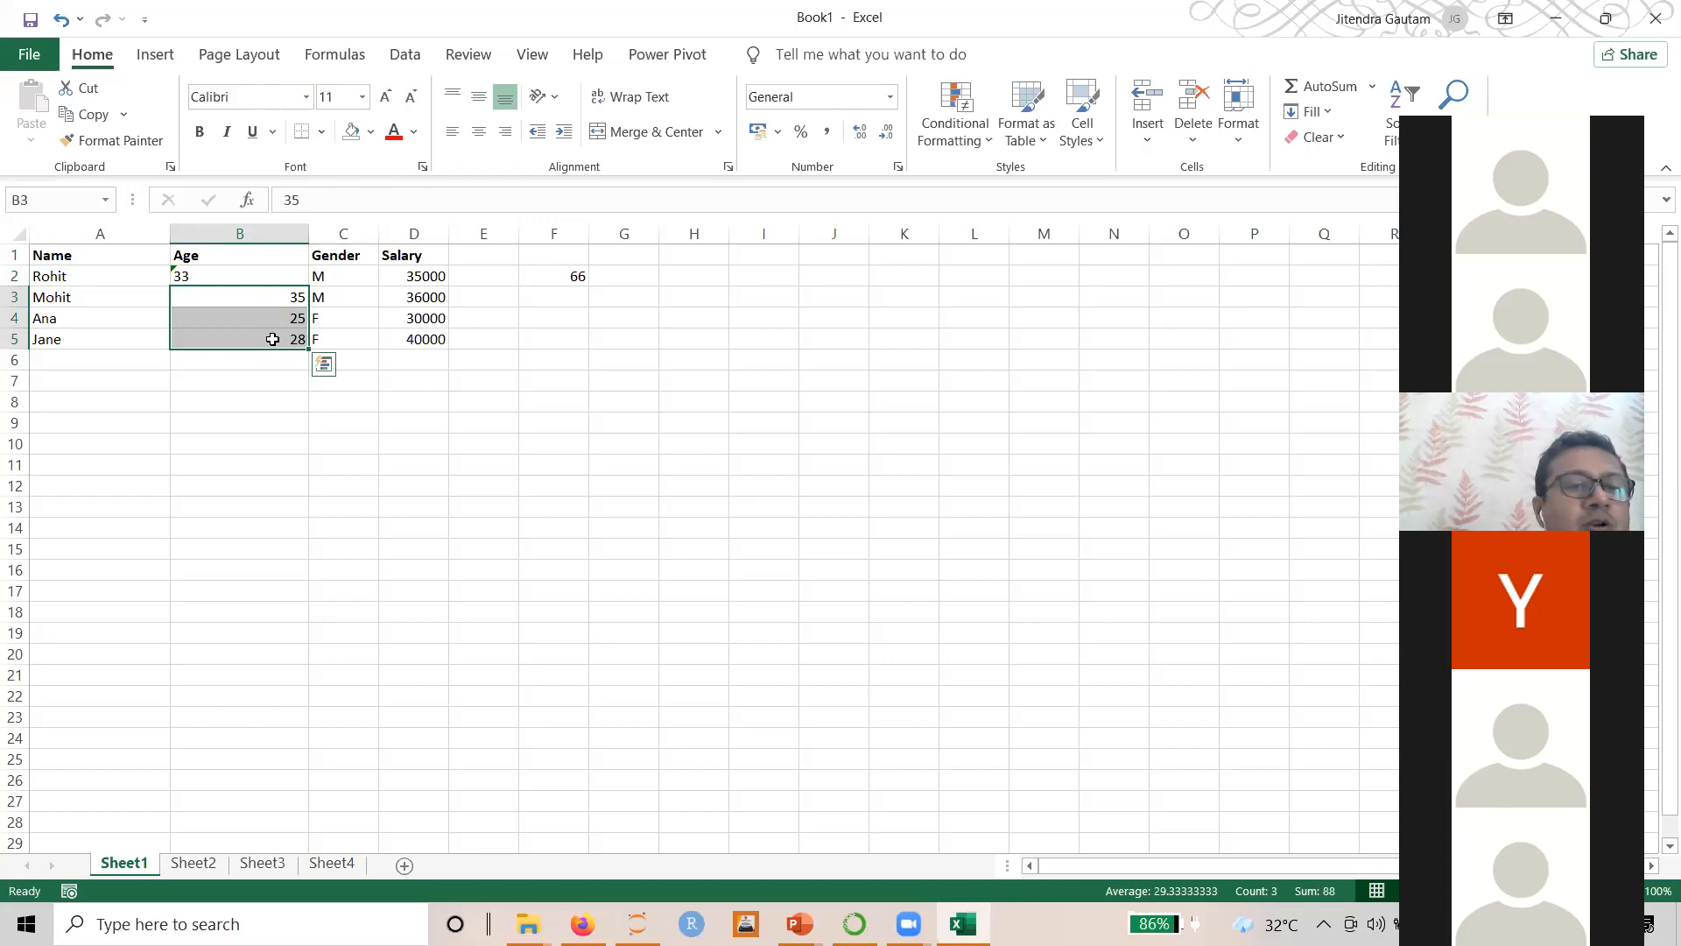
click(235, 276)
click(537, 277)
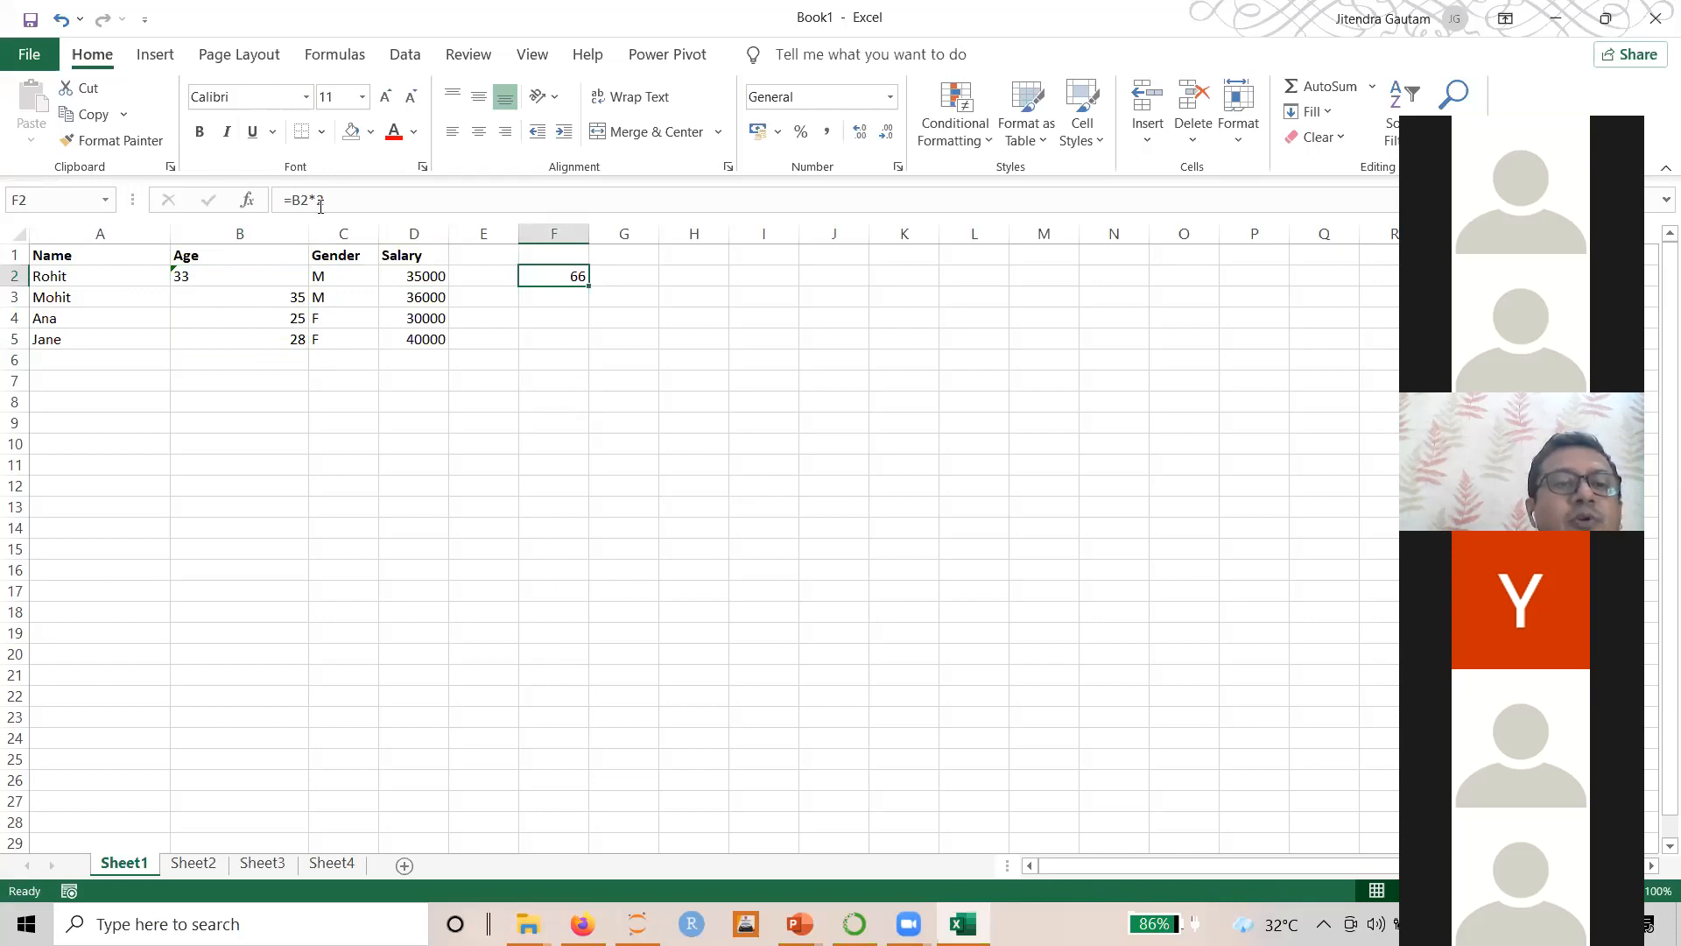
key(XF86AudioLowerVolume)
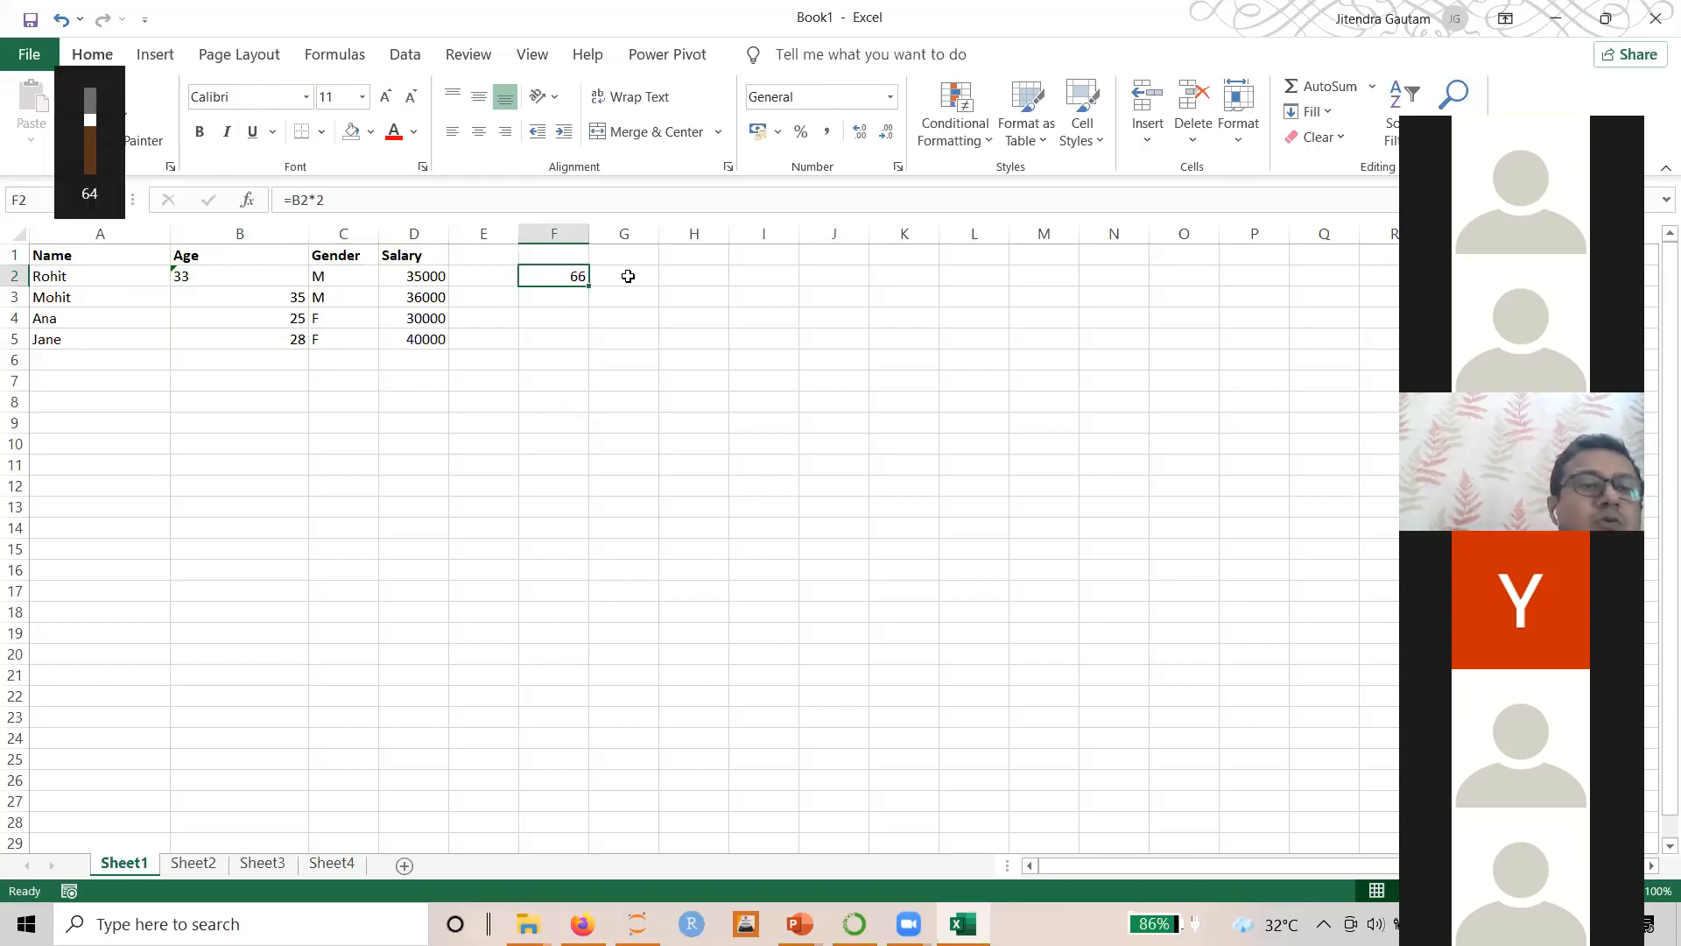
click(612, 379)
click(561, 275)
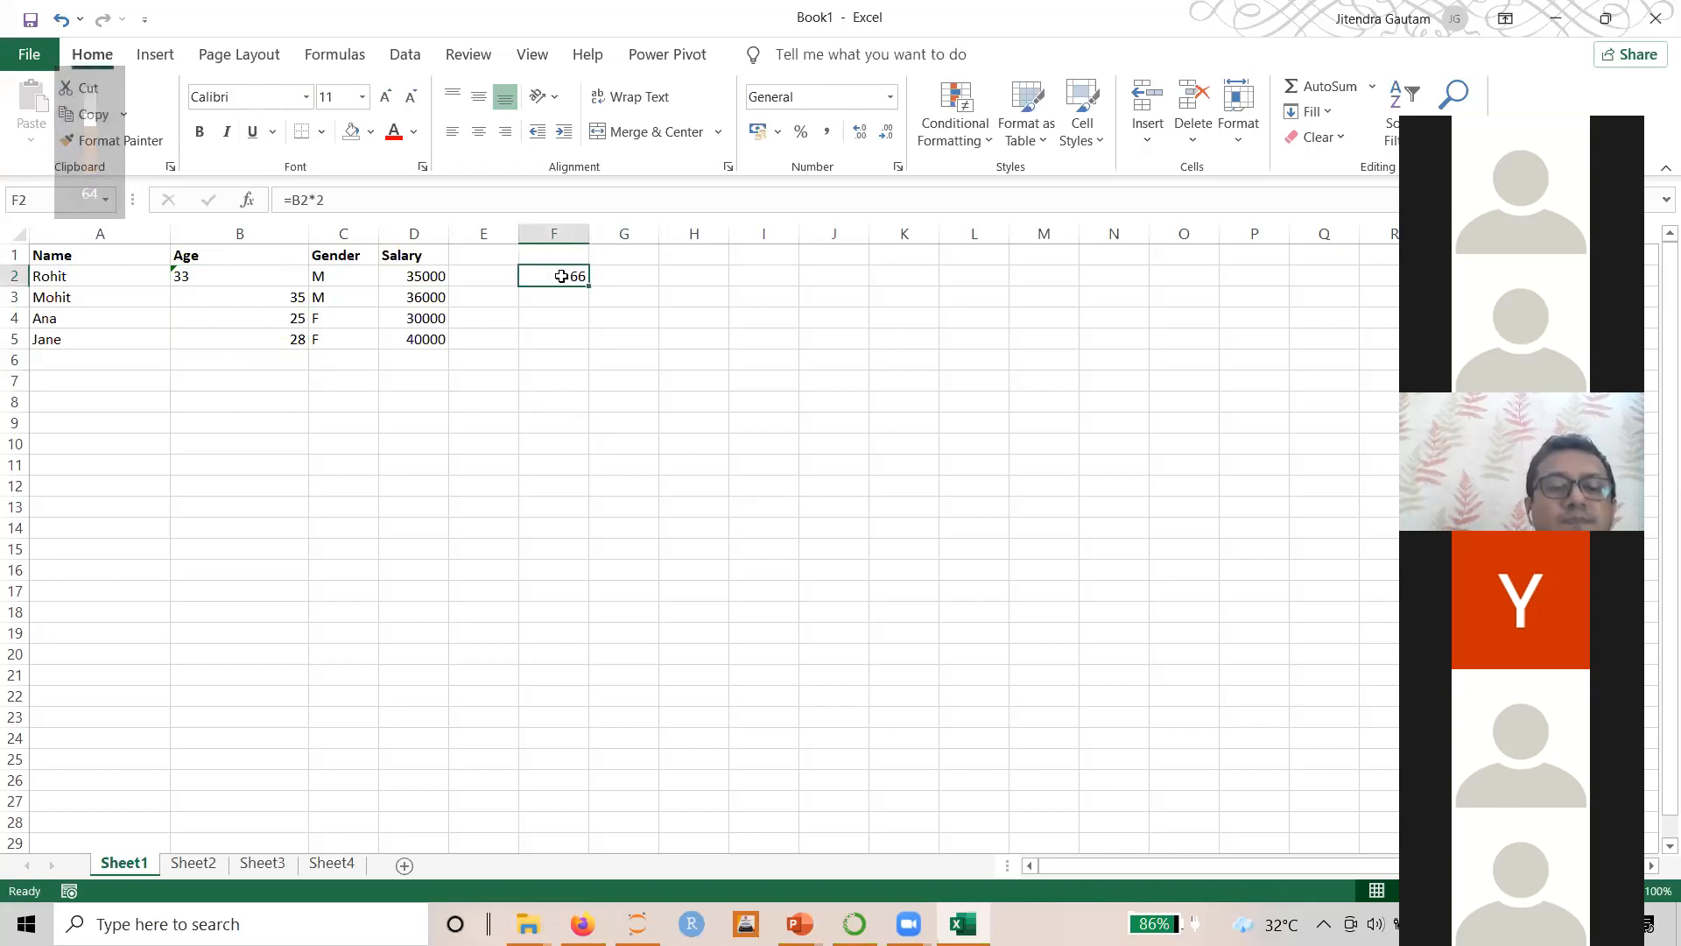
double_click(562, 275)
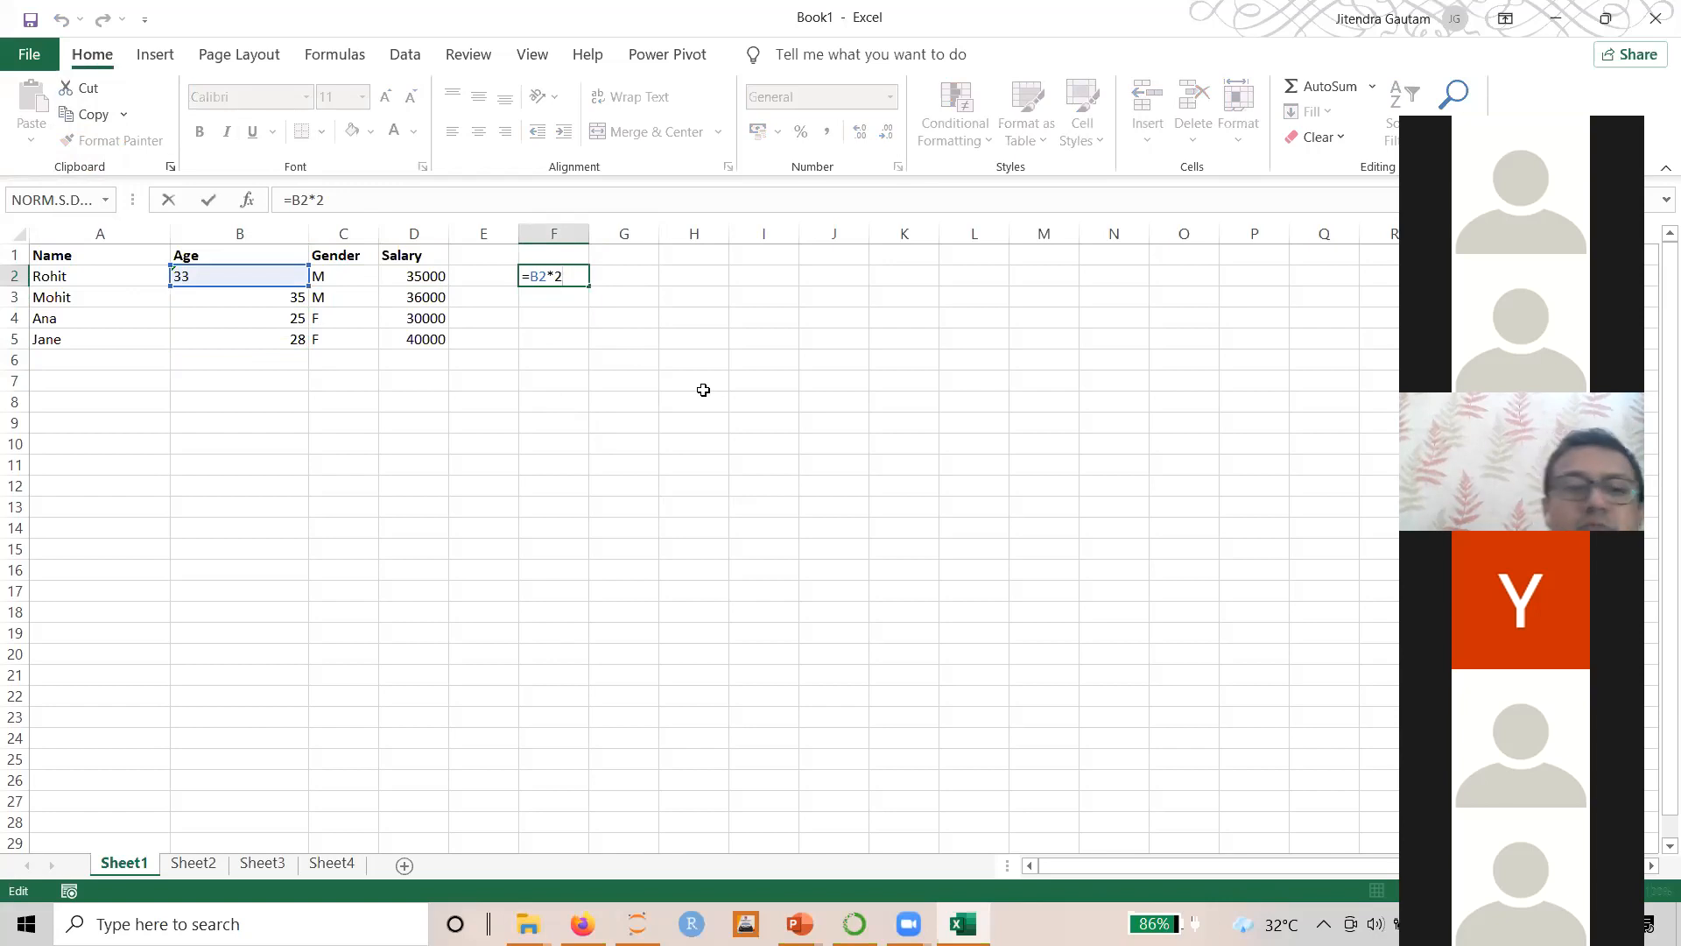
click(612, 274)
Fill the formula from F2 across into G2, and check which cell the copied formula references
click(574, 277)
drag(589, 286, 635, 290)
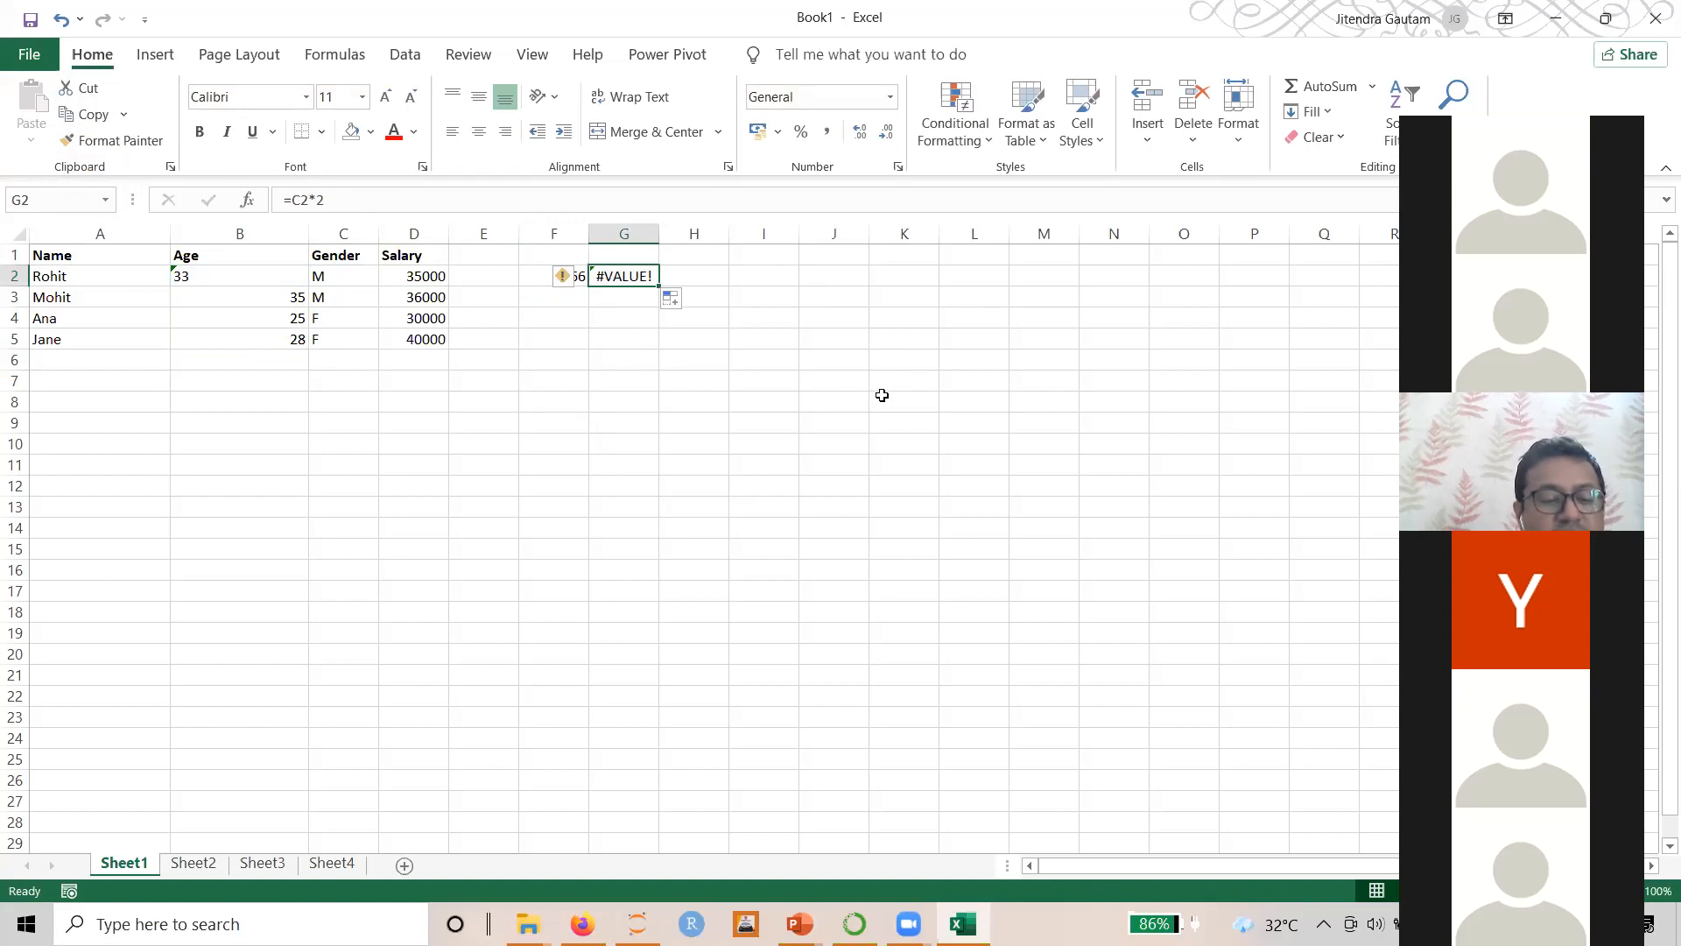
key(F2)
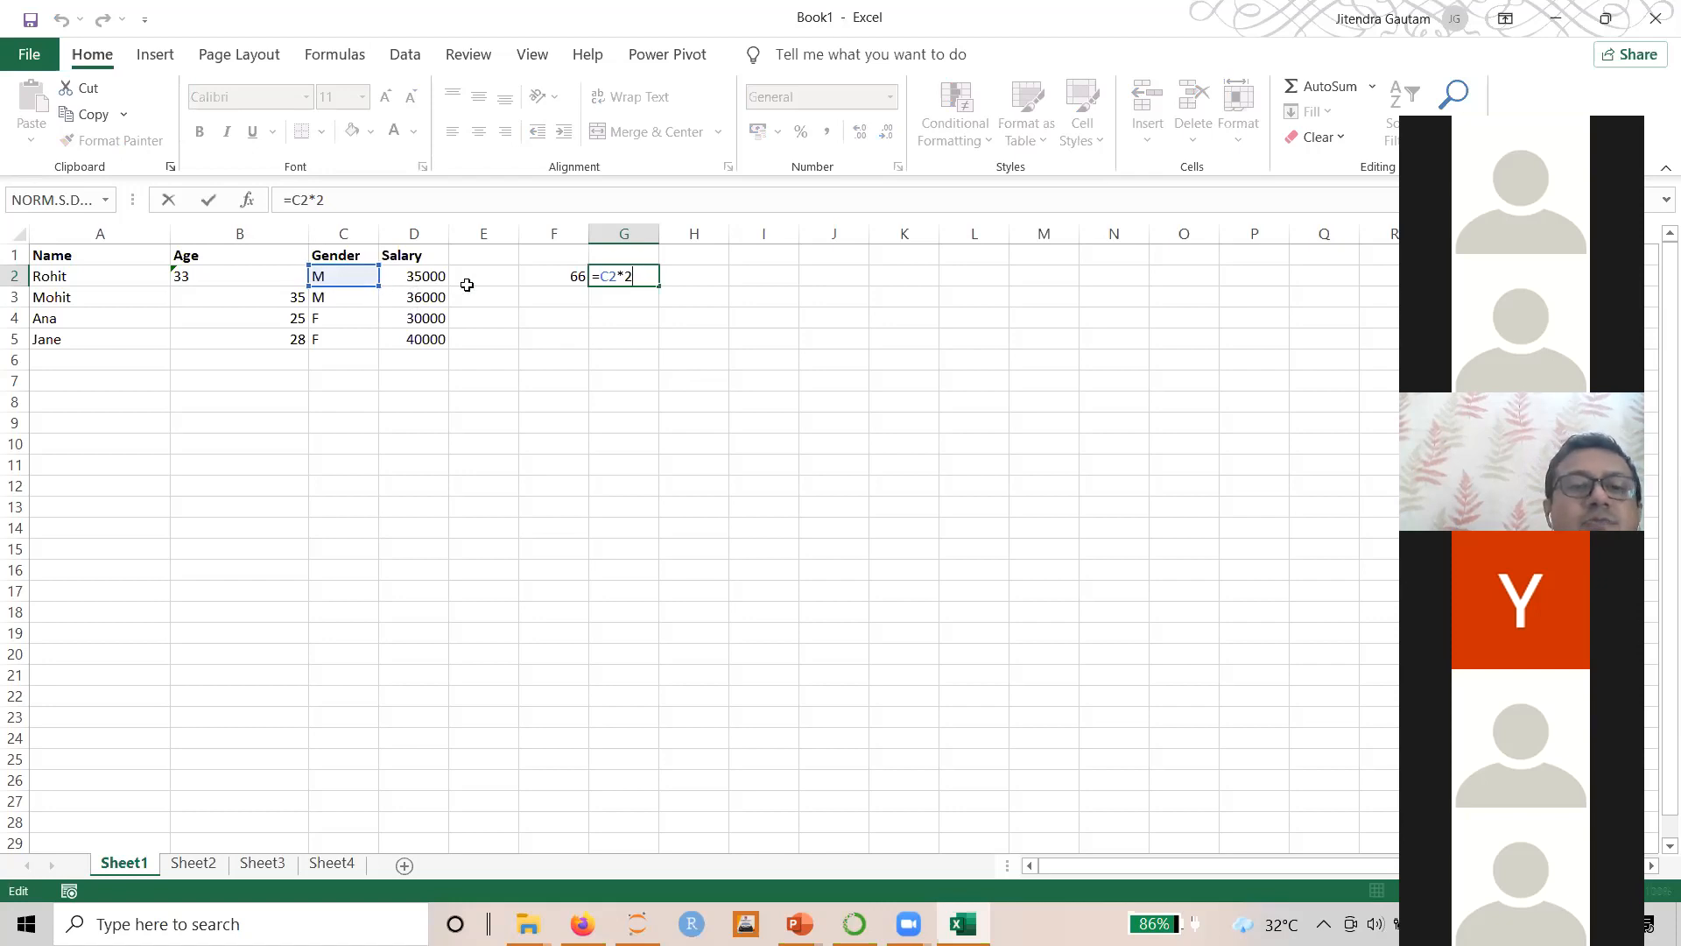
click(627, 338)
click(634, 279)
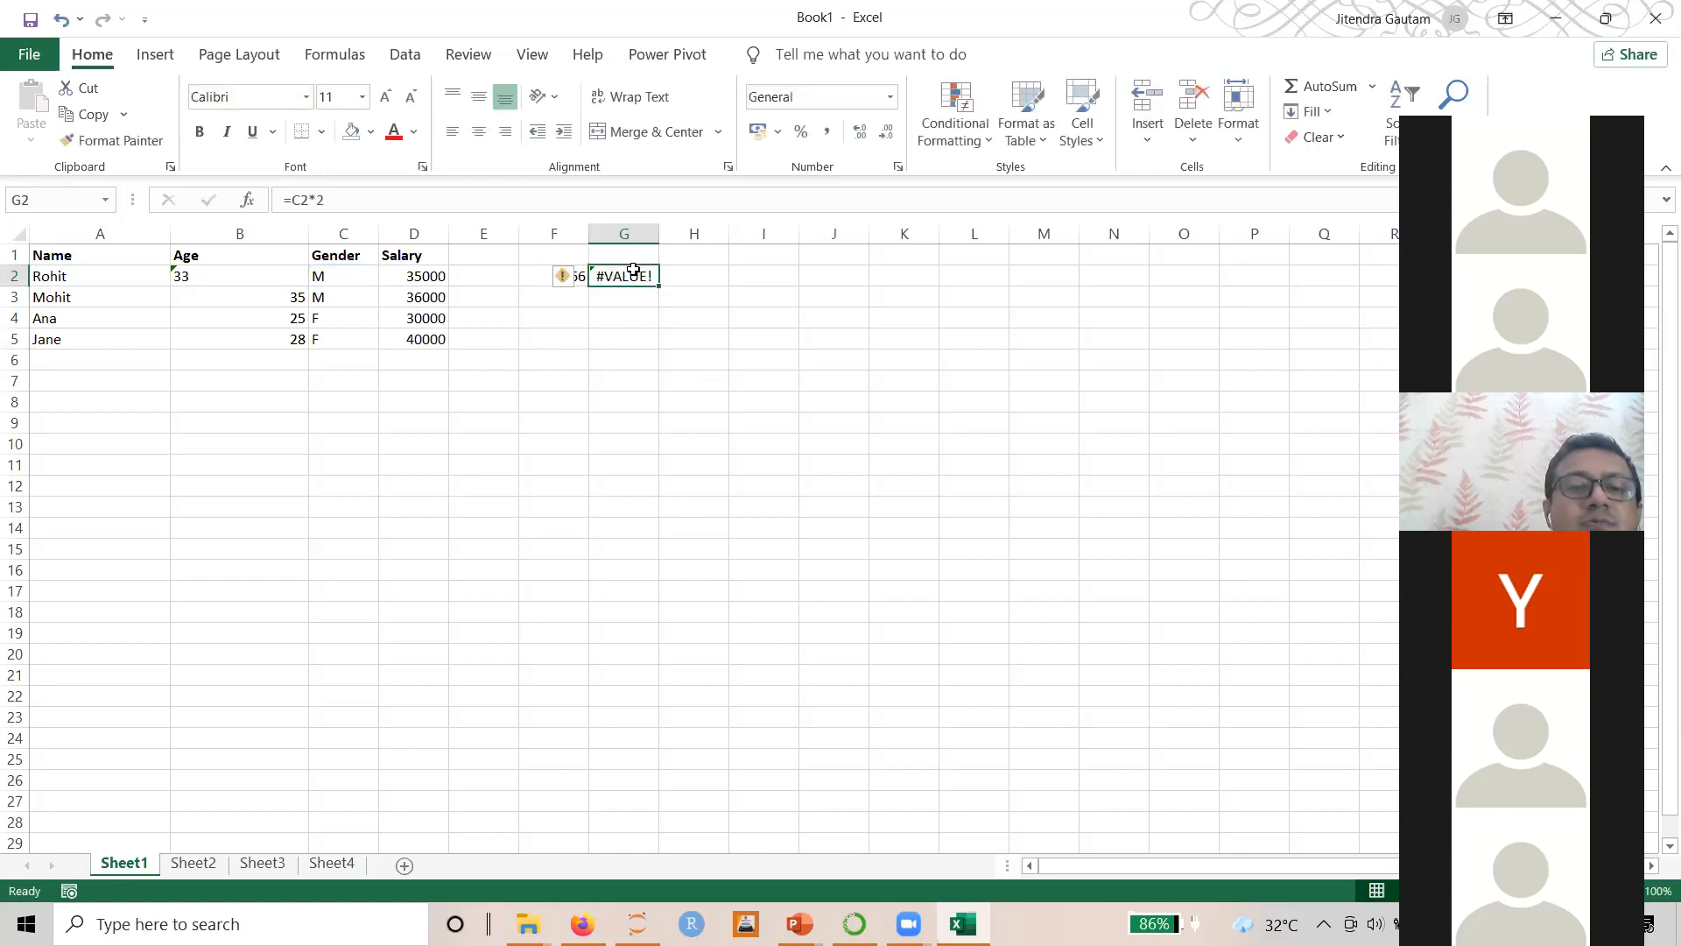
Check the B2 reference in the F2 formula, and fill the formula down through F5
click(534, 280)
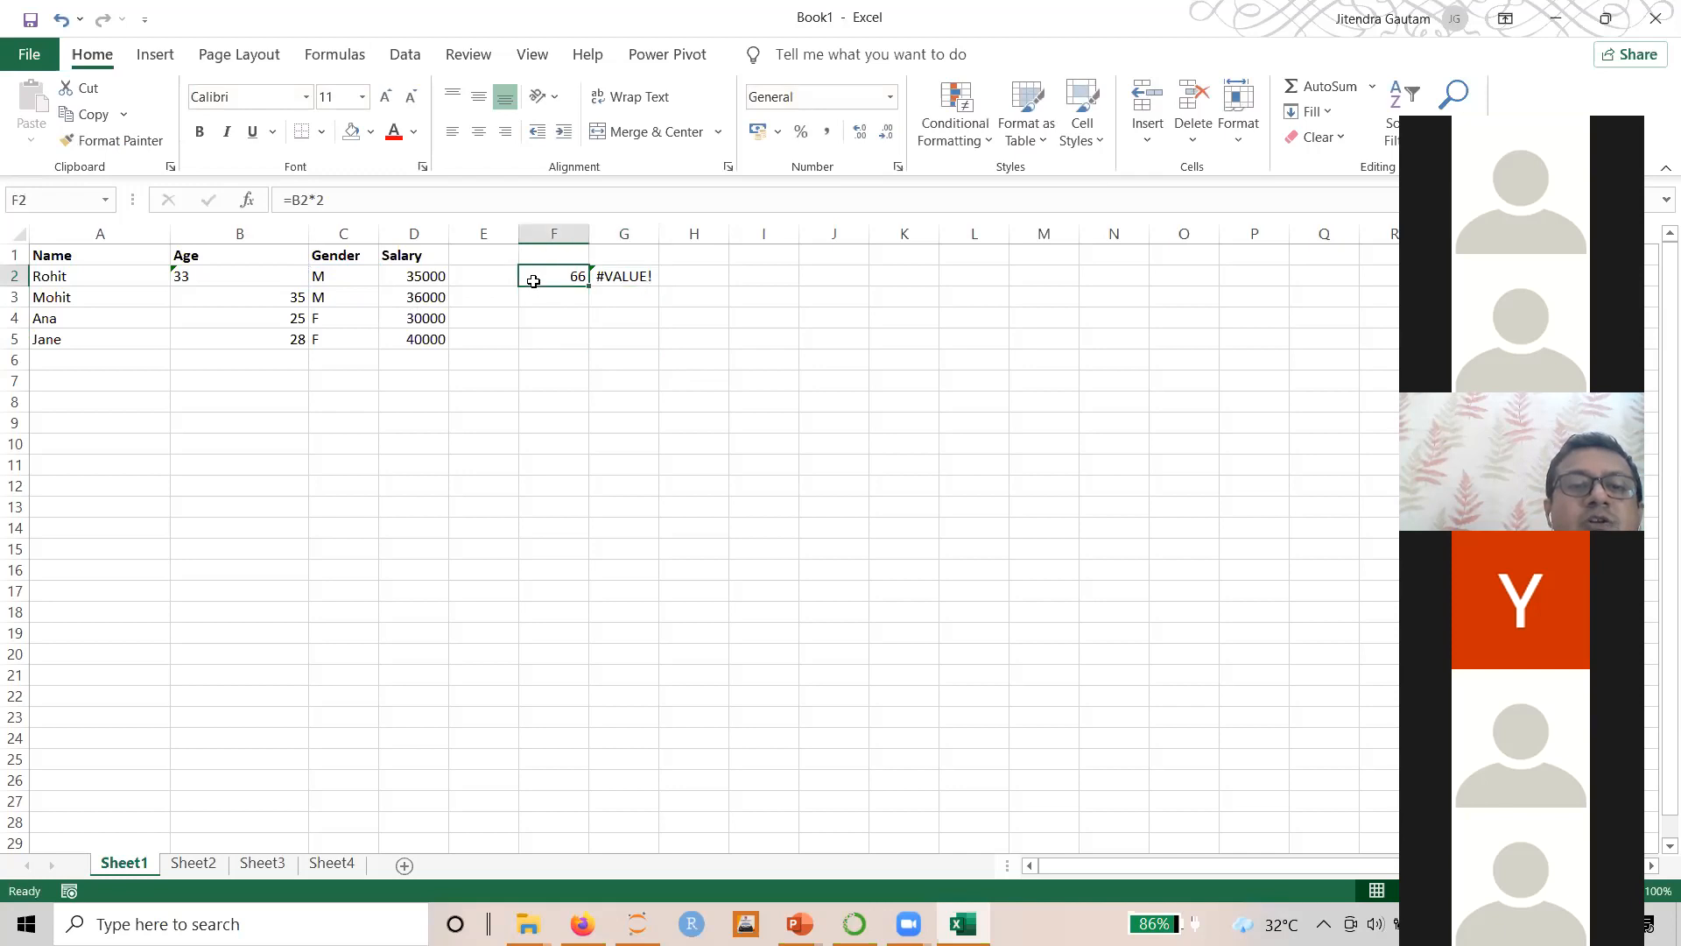
click(293, 200)
drag(292, 200, 309, 200)
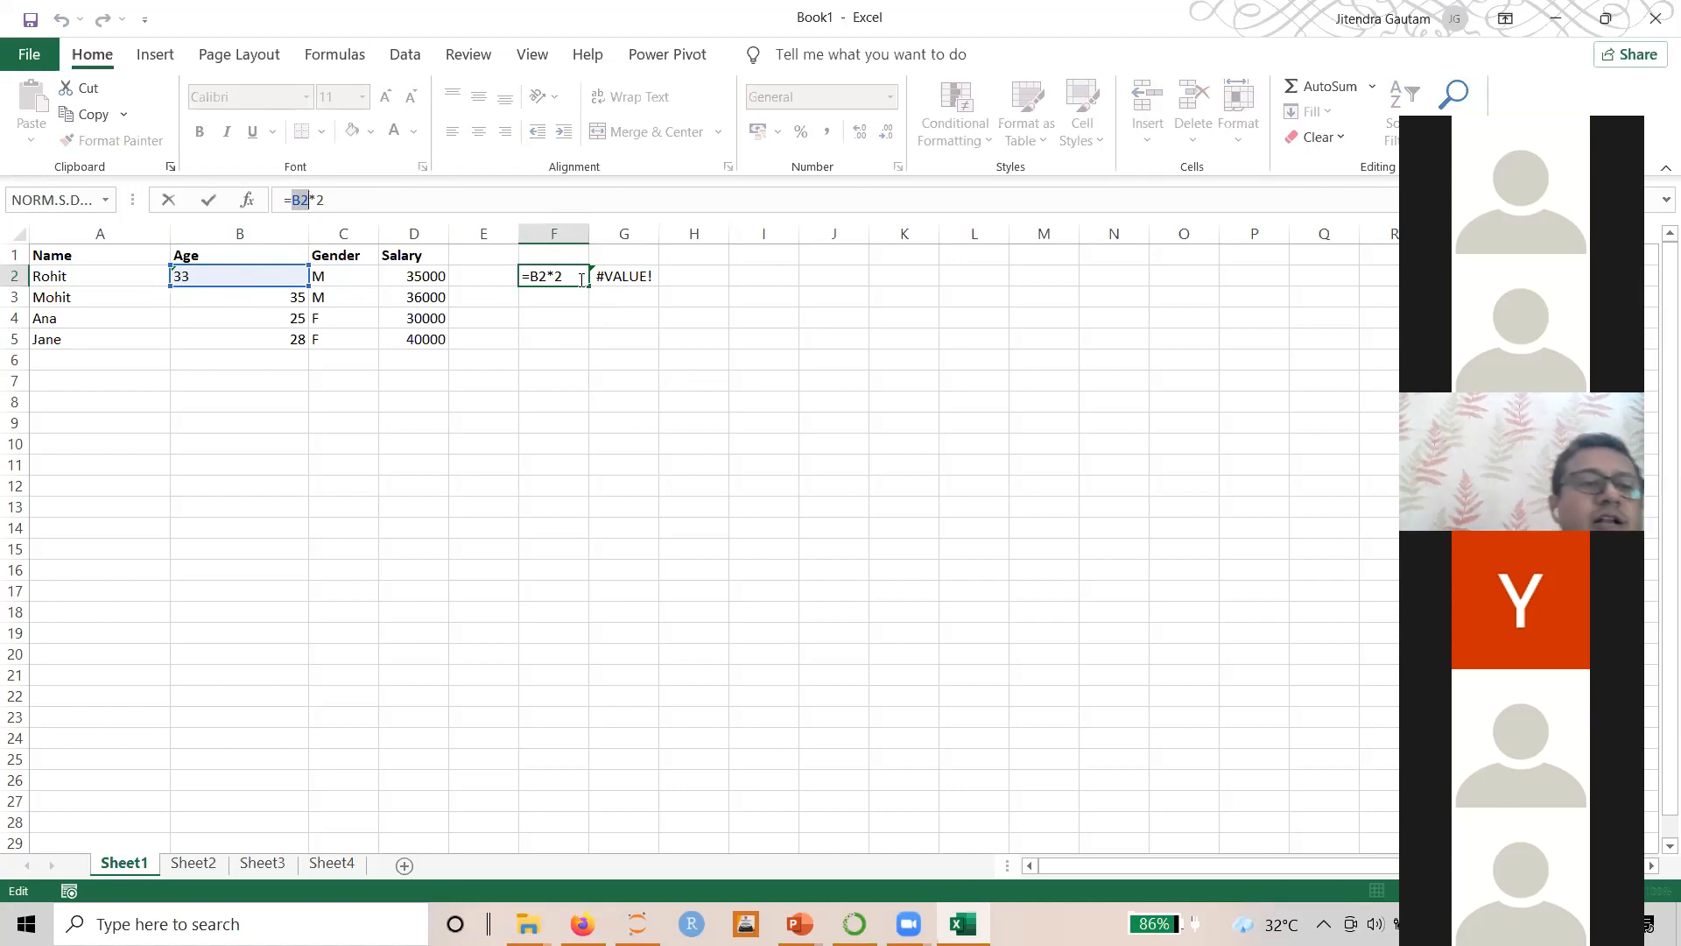
click(551, 592)
key(Escape)
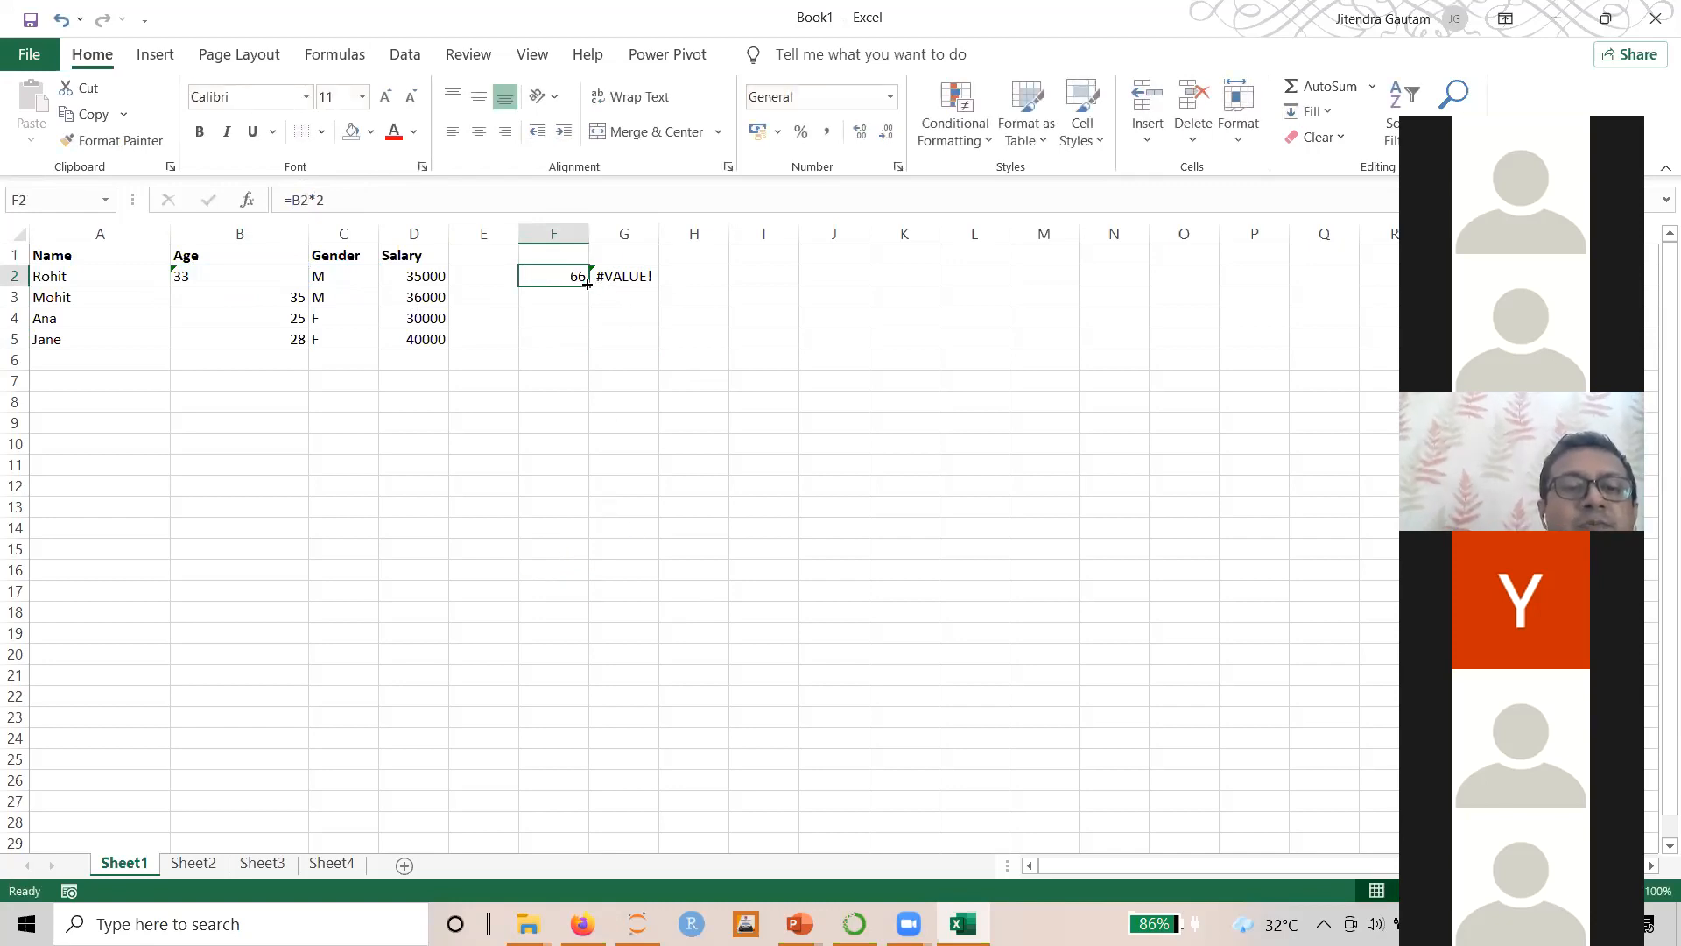
drag(588, 288, 597, 341)
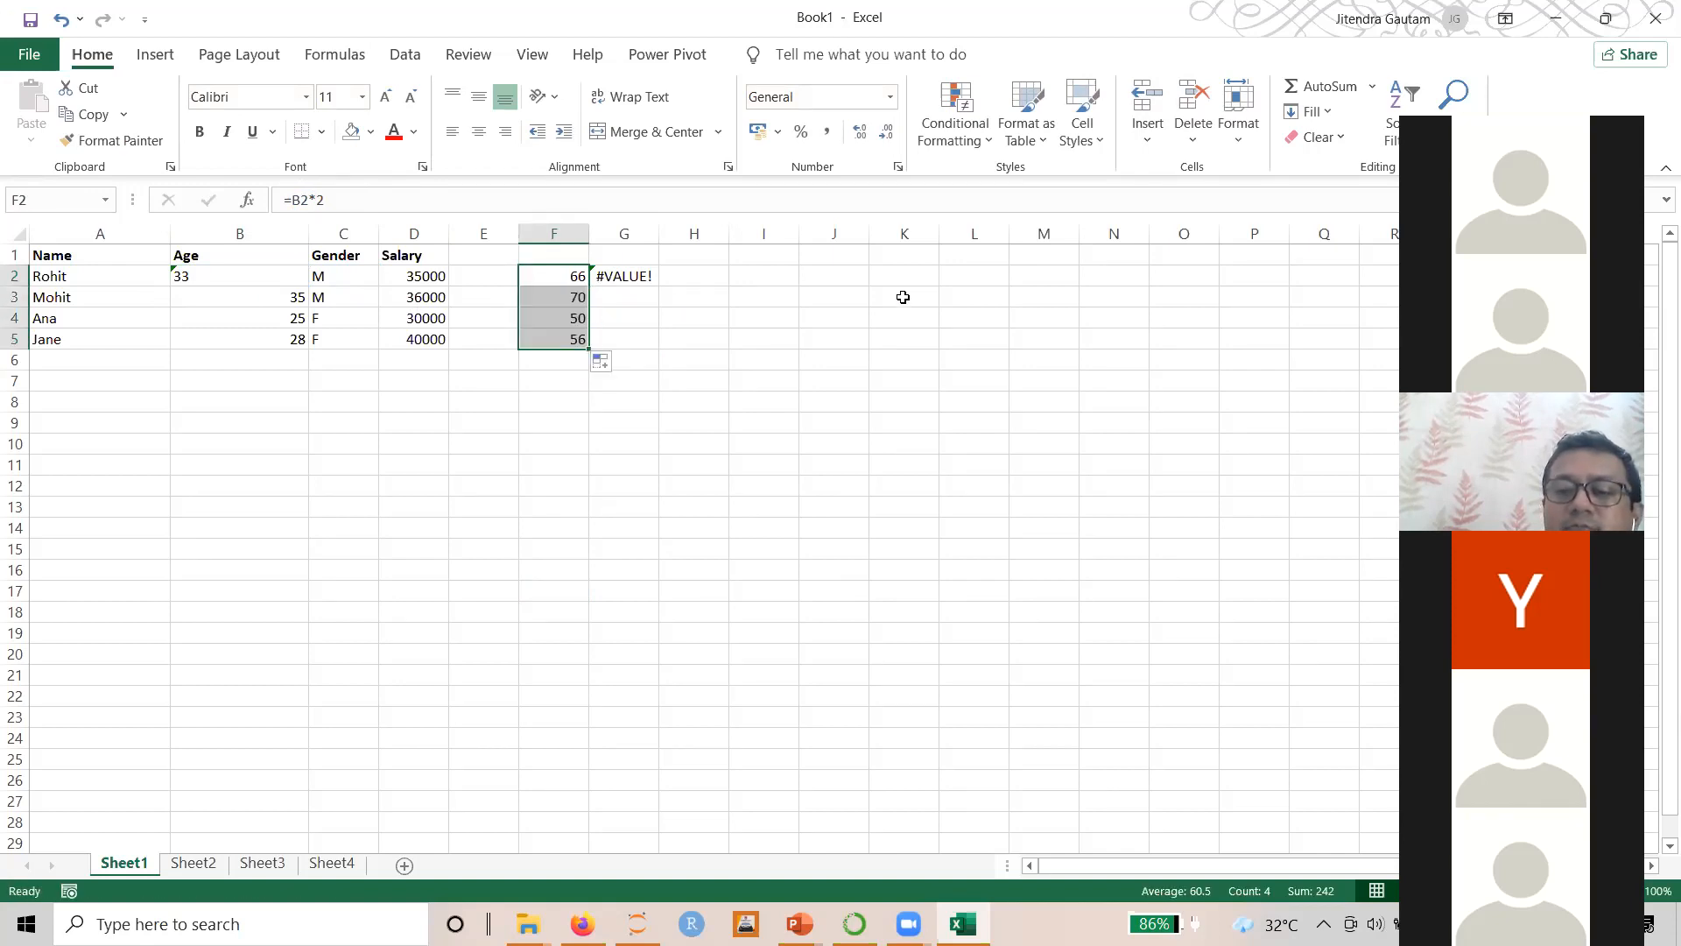
click(579, 277)
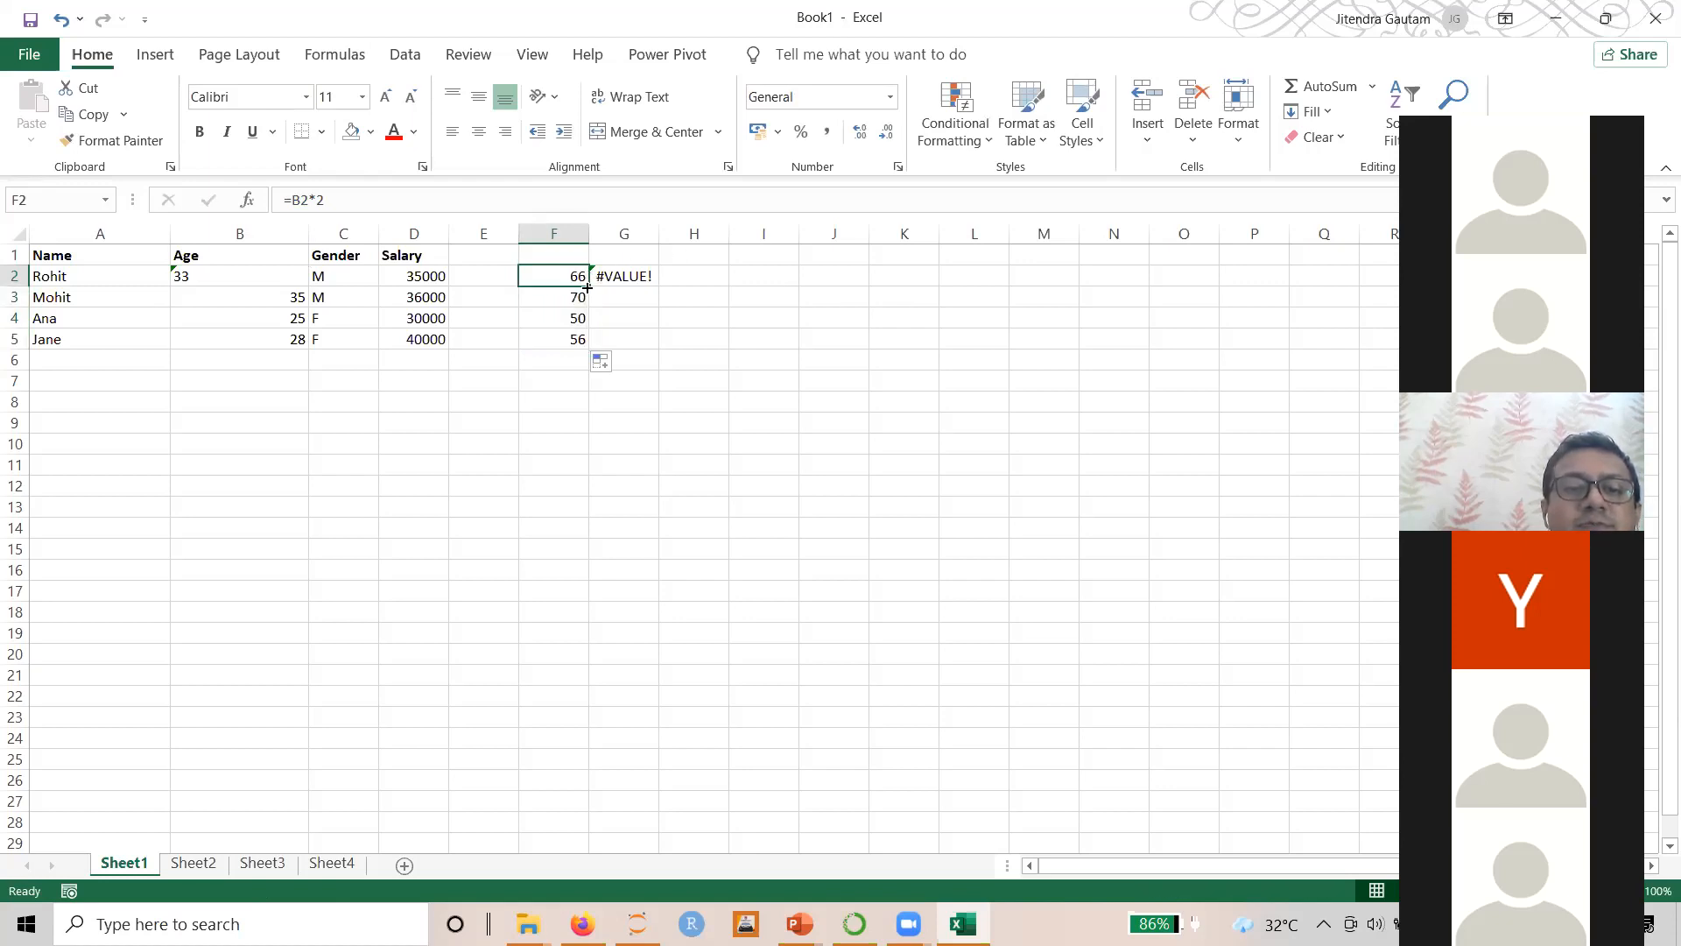
drag(587, 287, 592, 350)
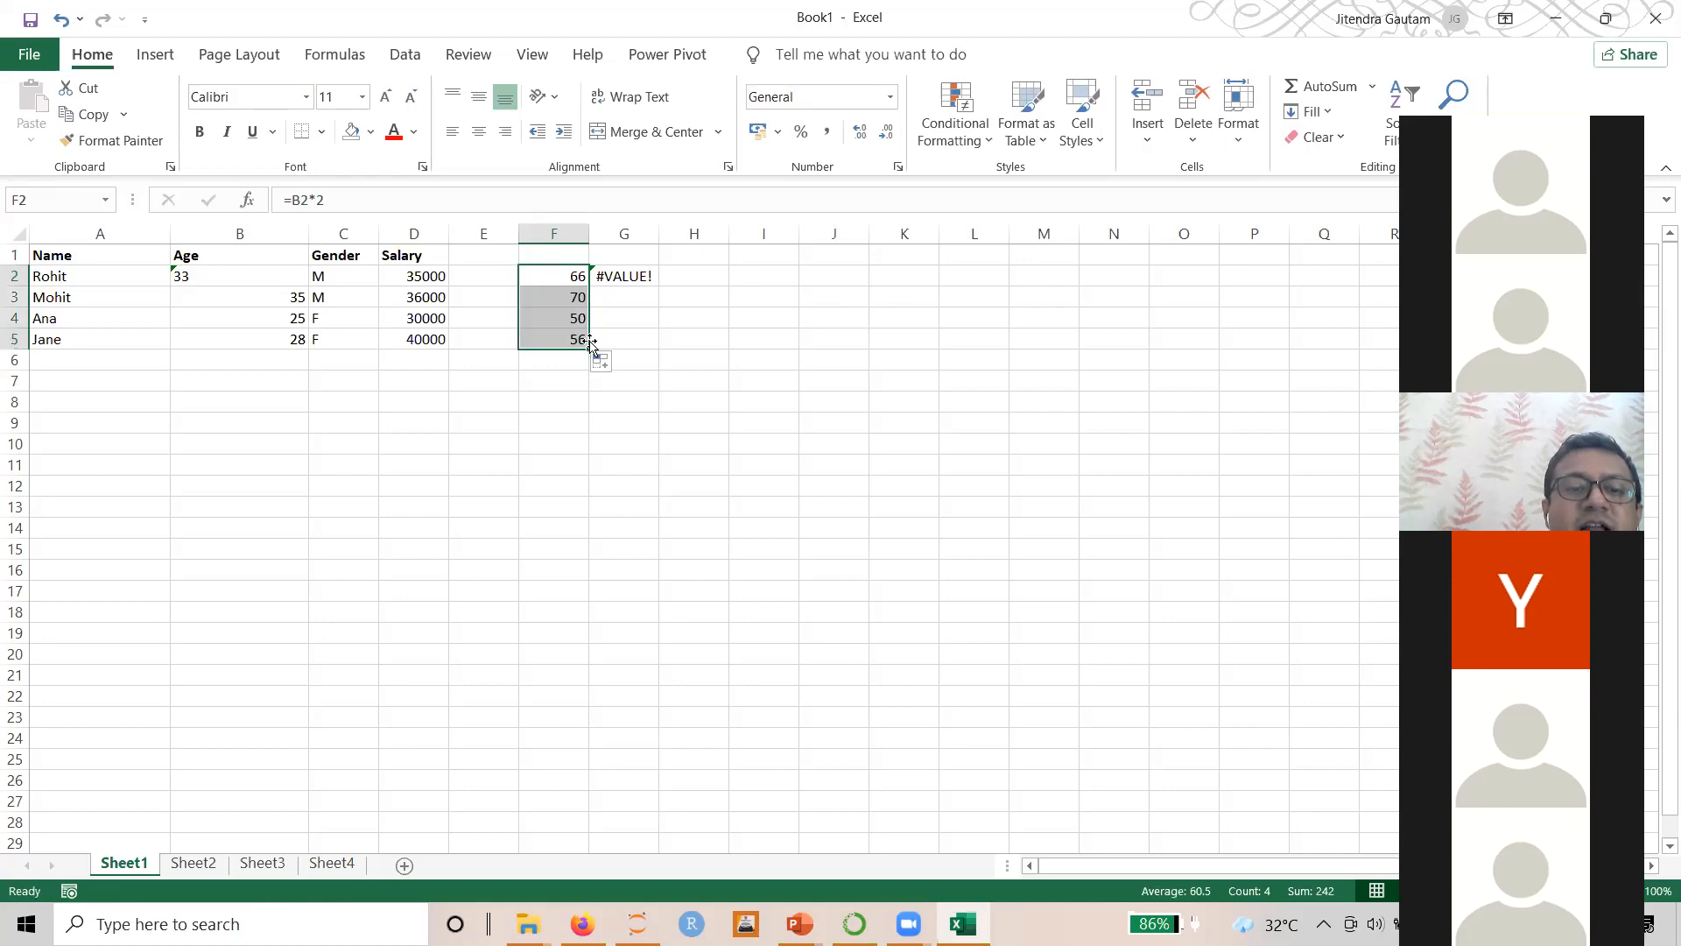
Examine how the row reference changes in the copied formulas in F2 through F5
click(560, 292)
click(556, 277)
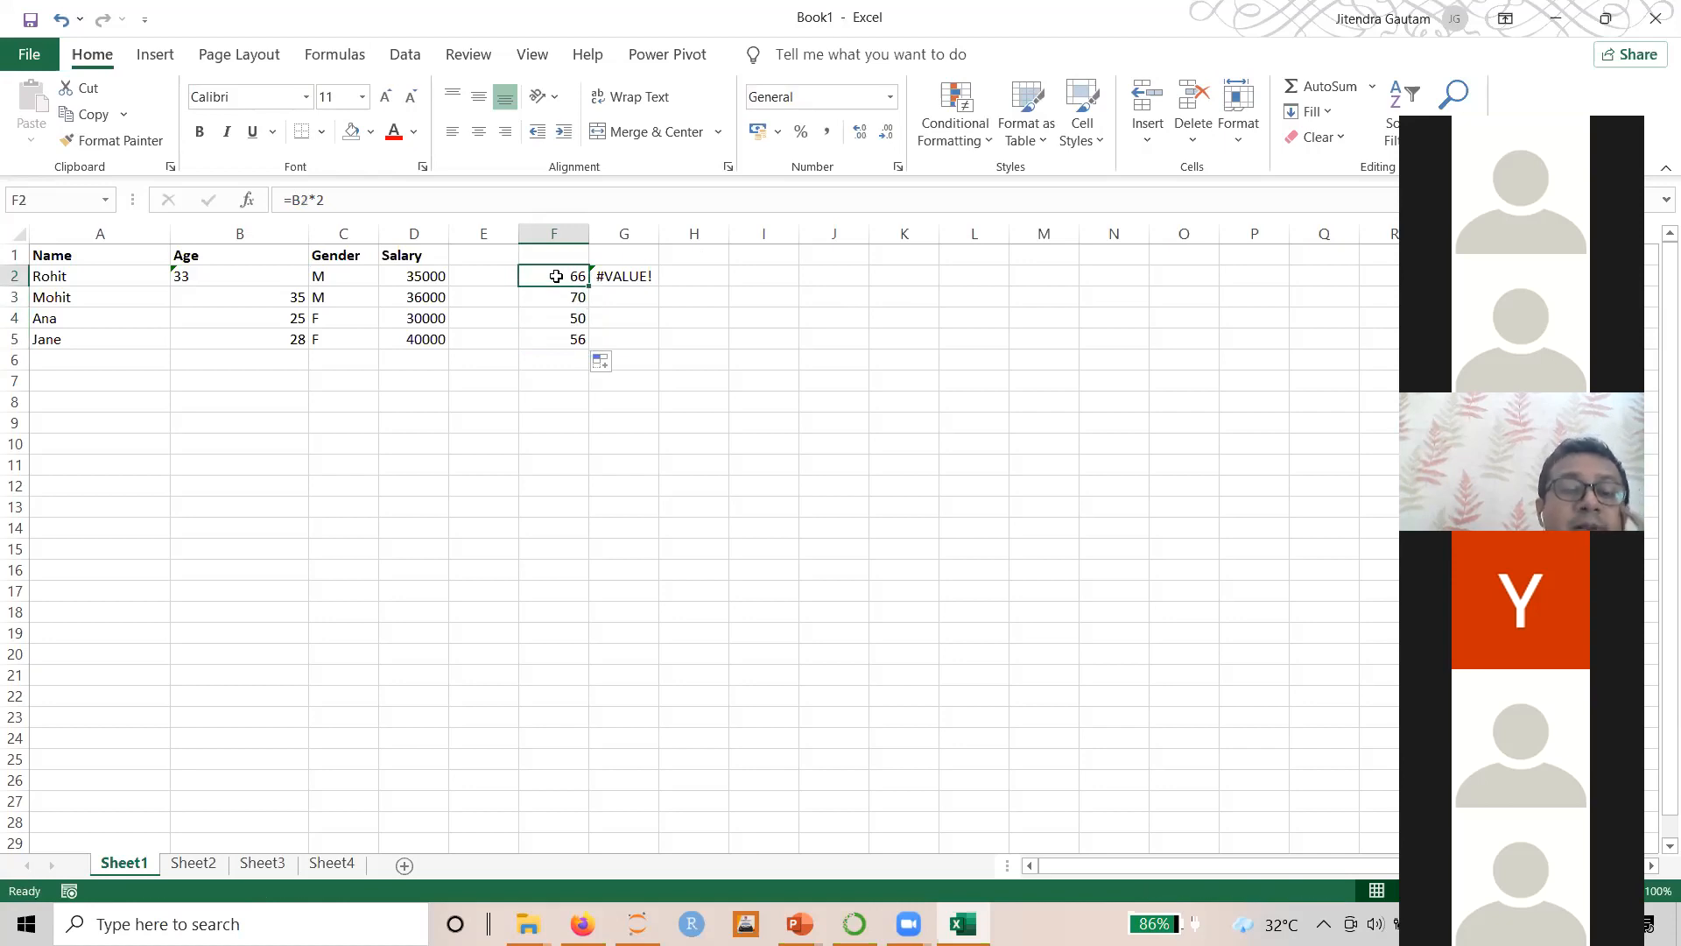
double_click(304, 201)
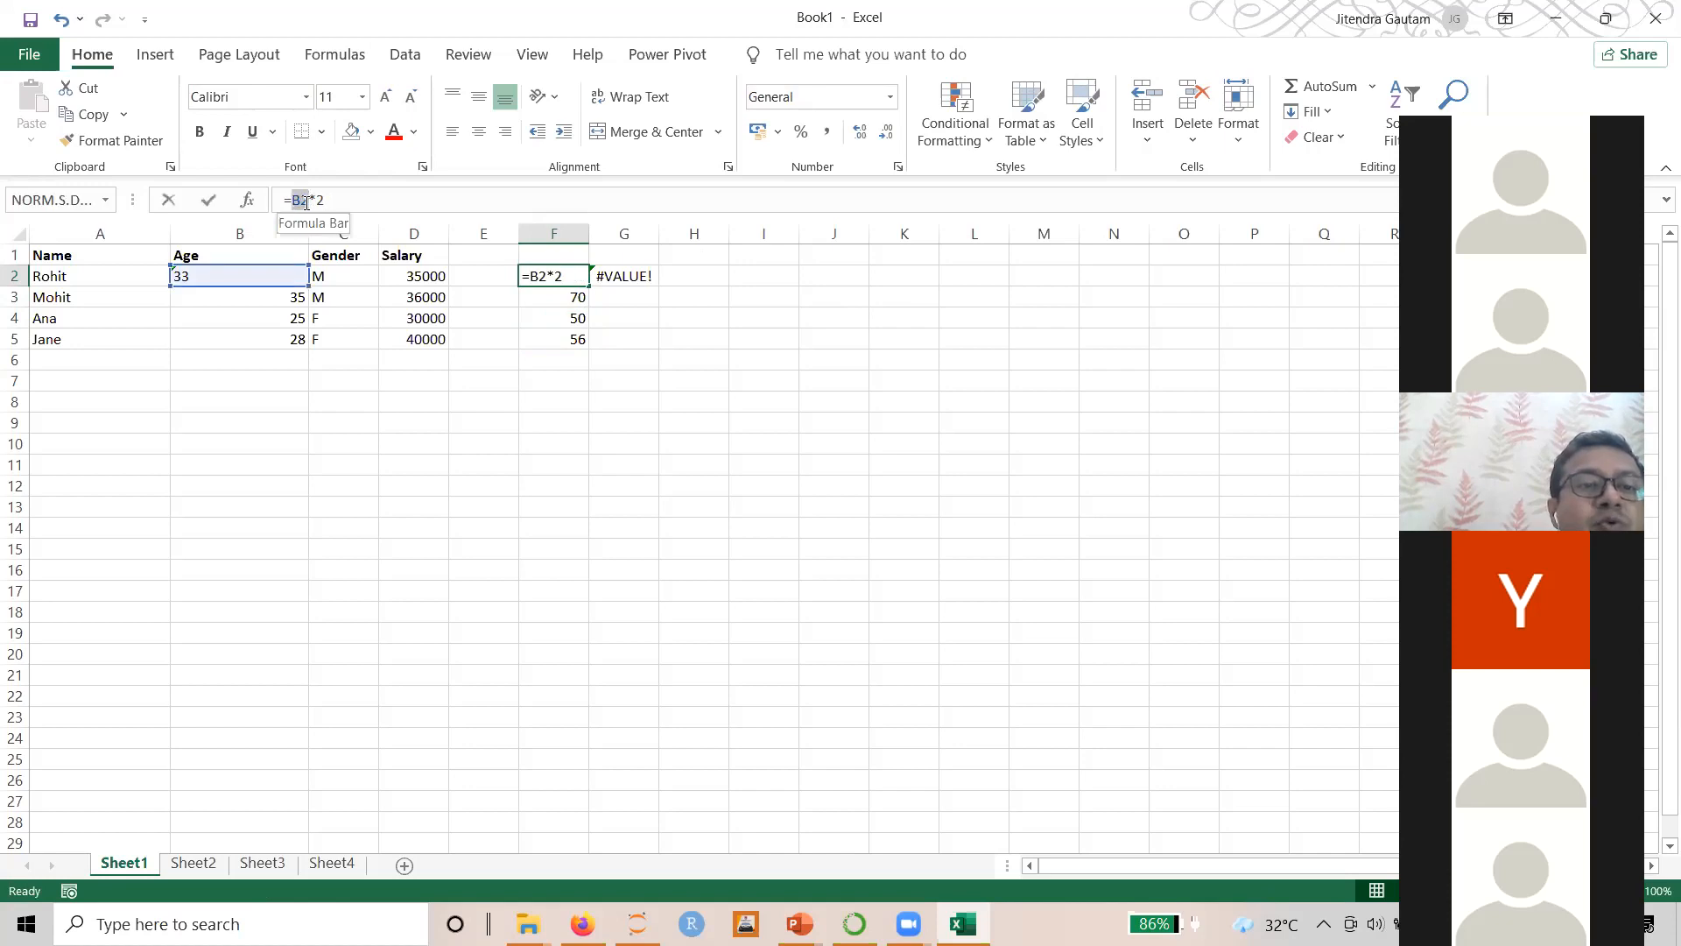
click(767, 339)
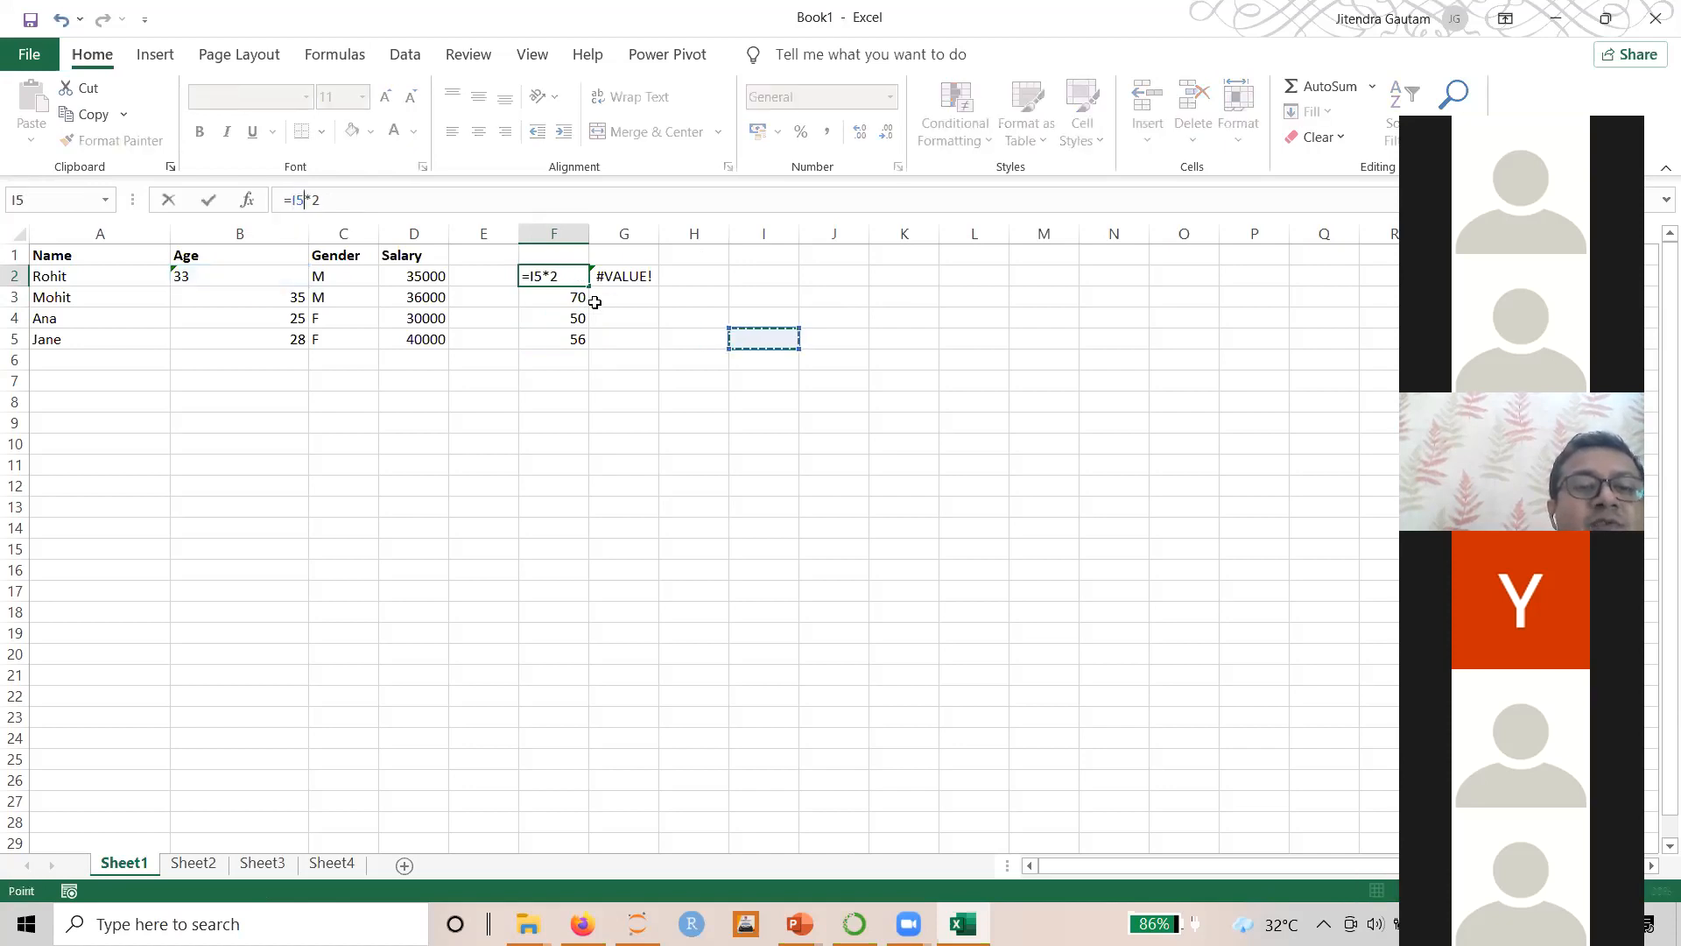
key(Escape)
click(554, 304)
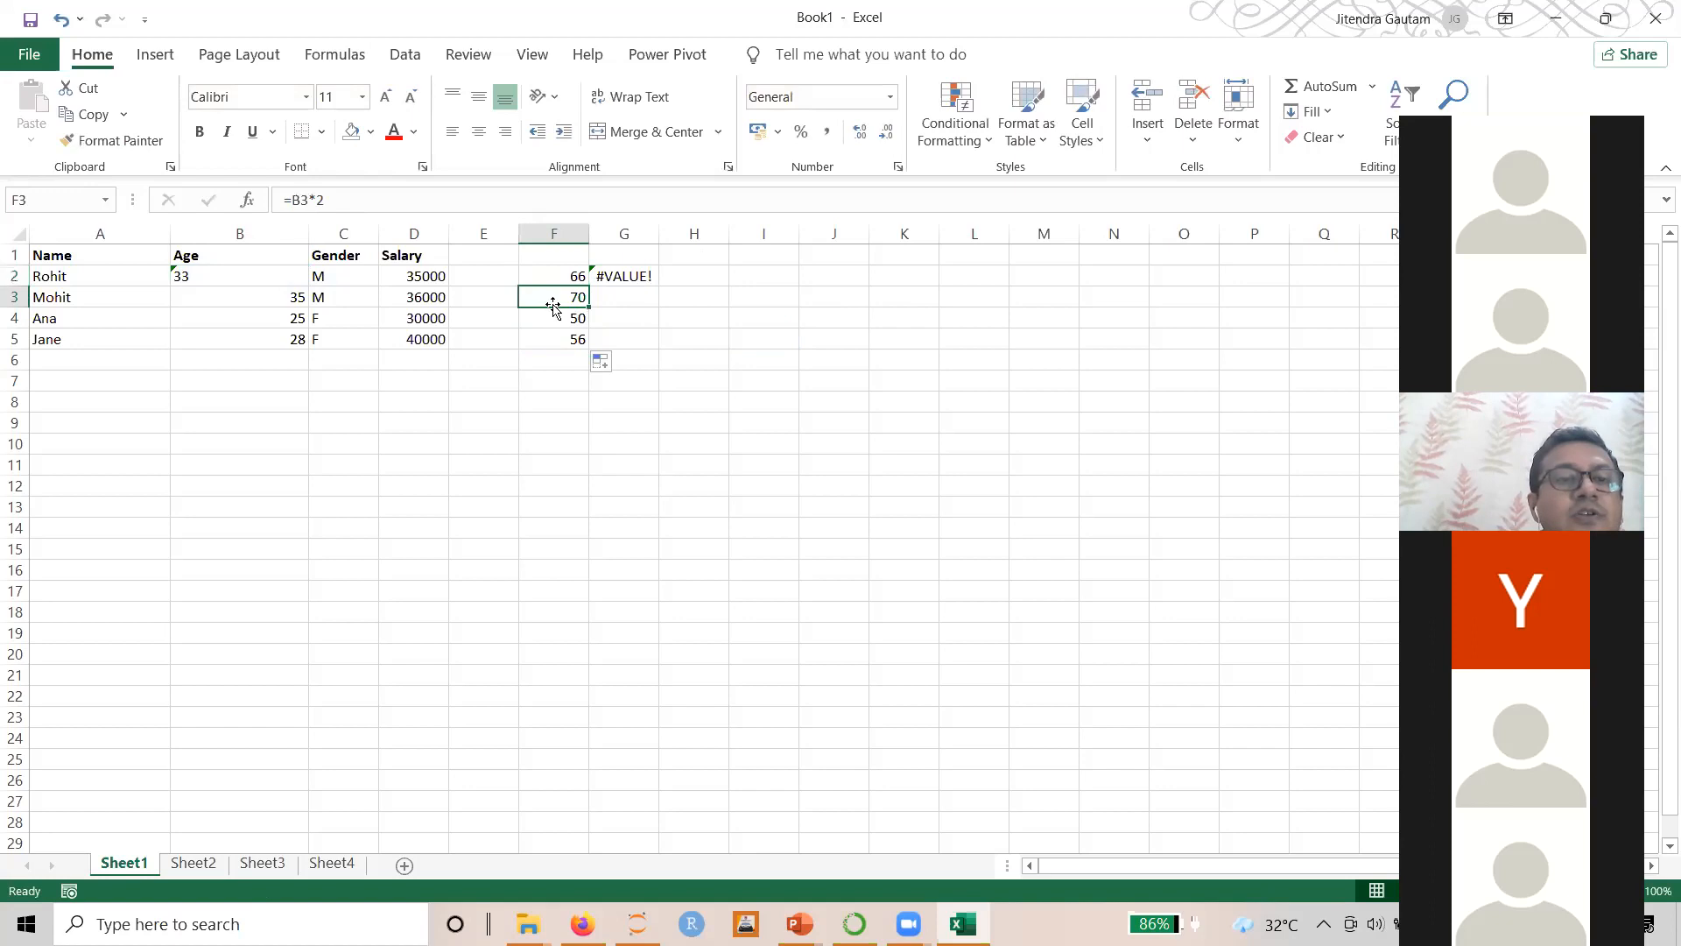
click(554, 323)
click(576, 343)
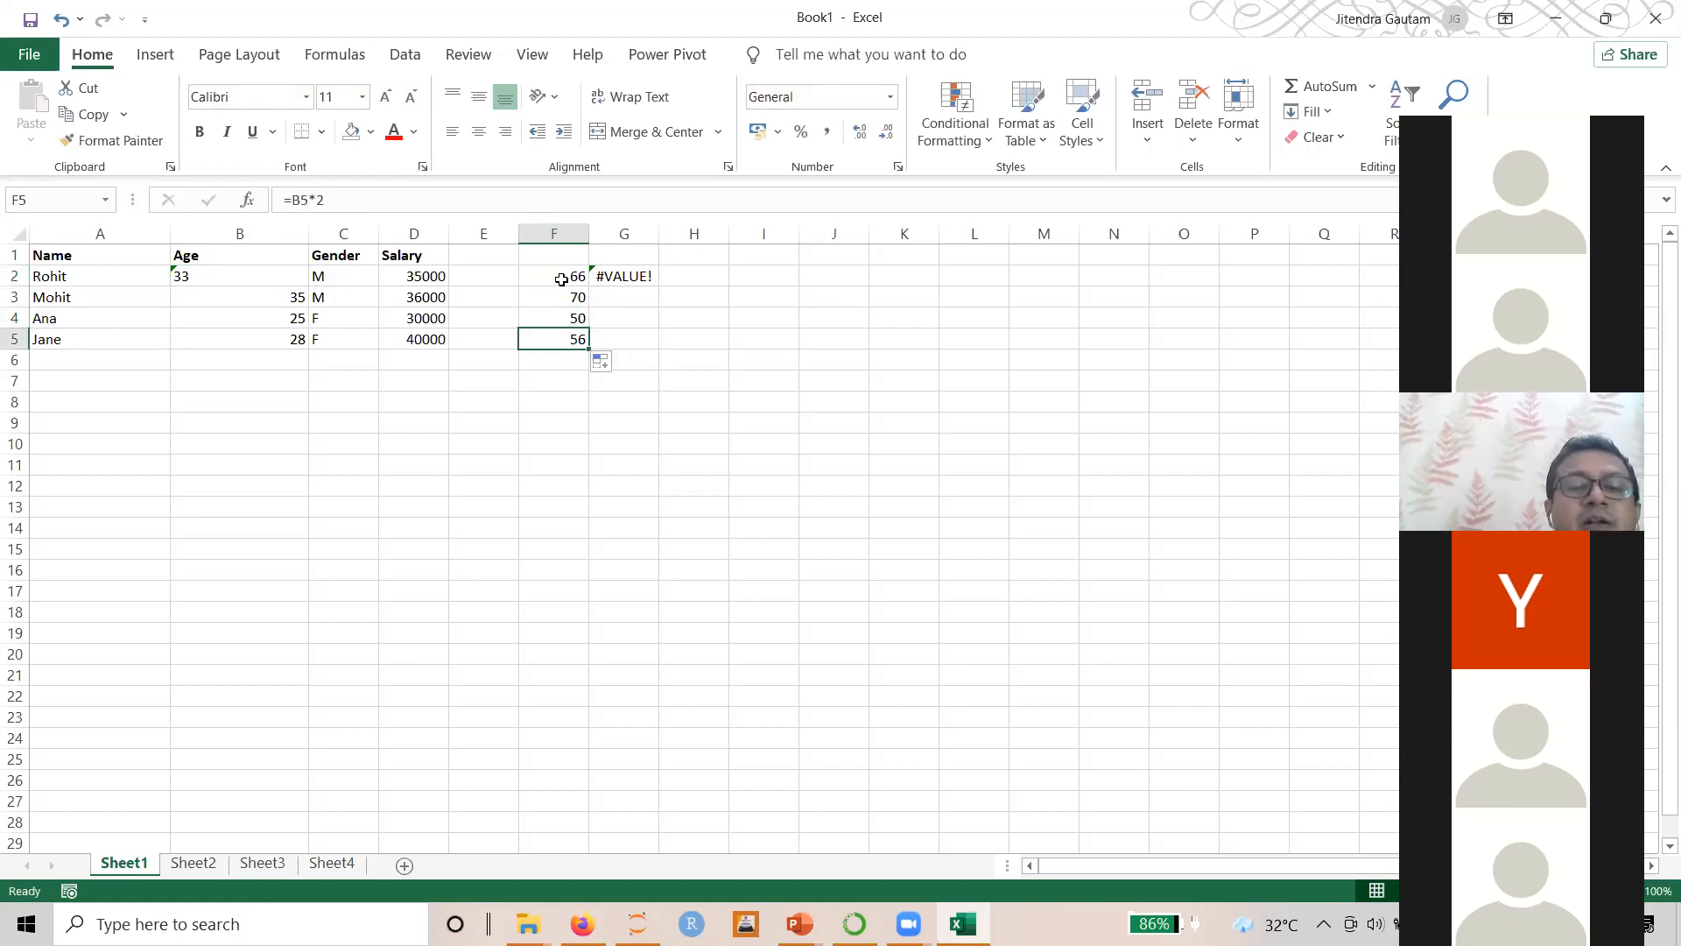
drag(561, 279, 563, 342)
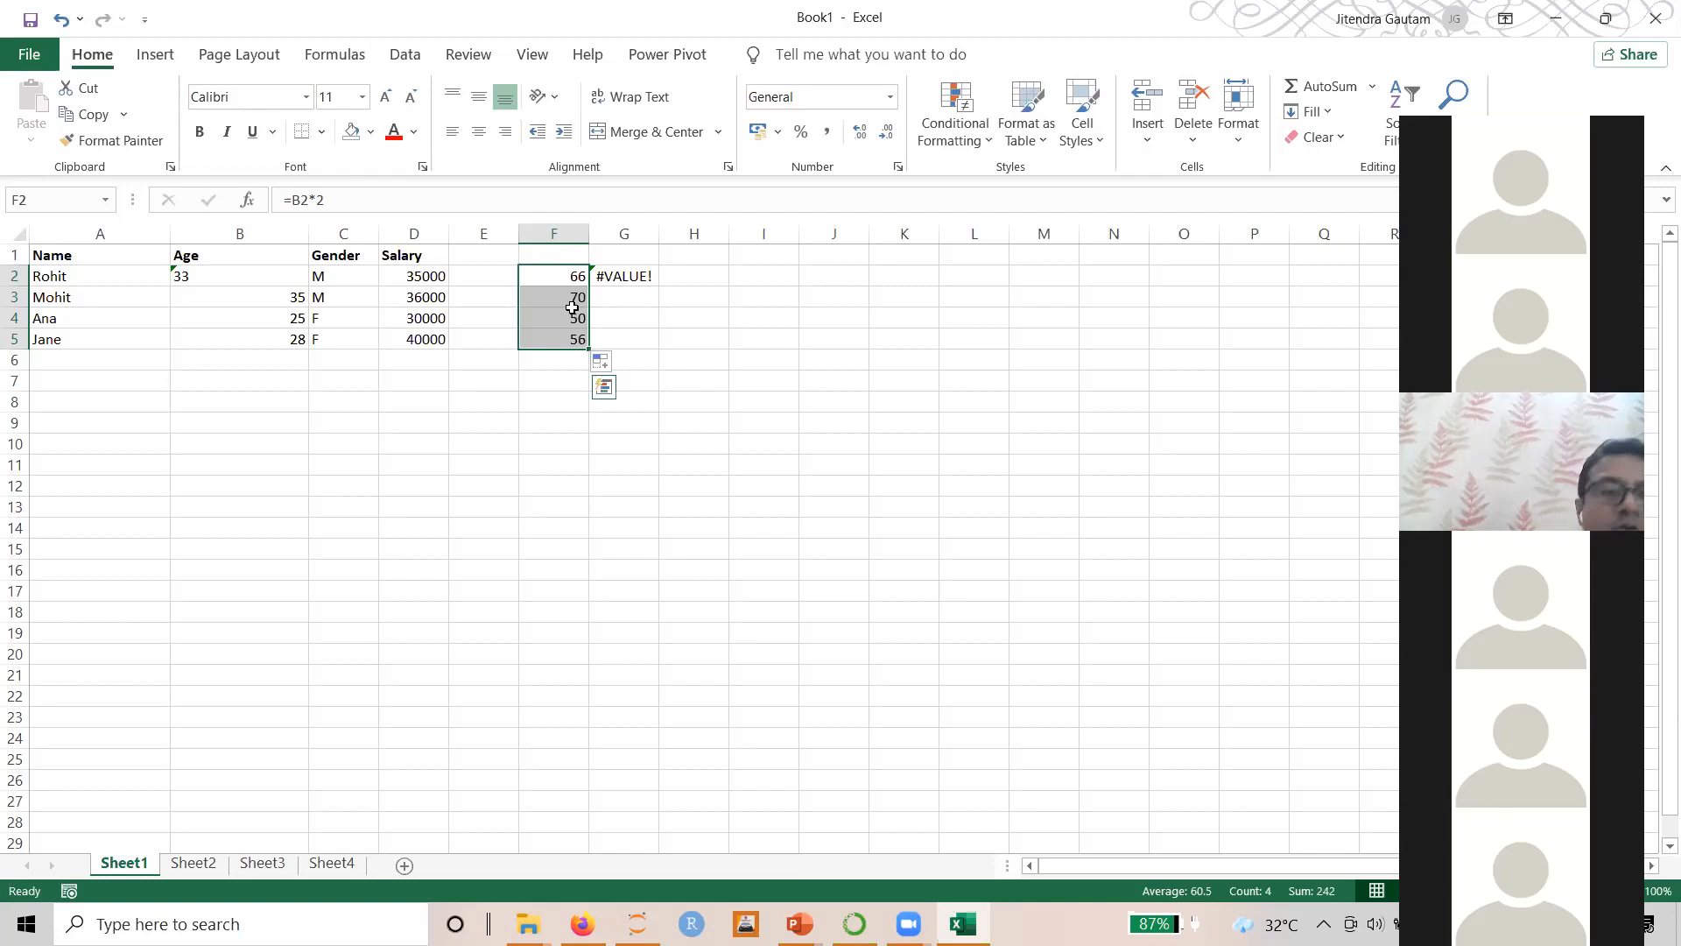
click(573, 308)
key(Down)
key(Down)
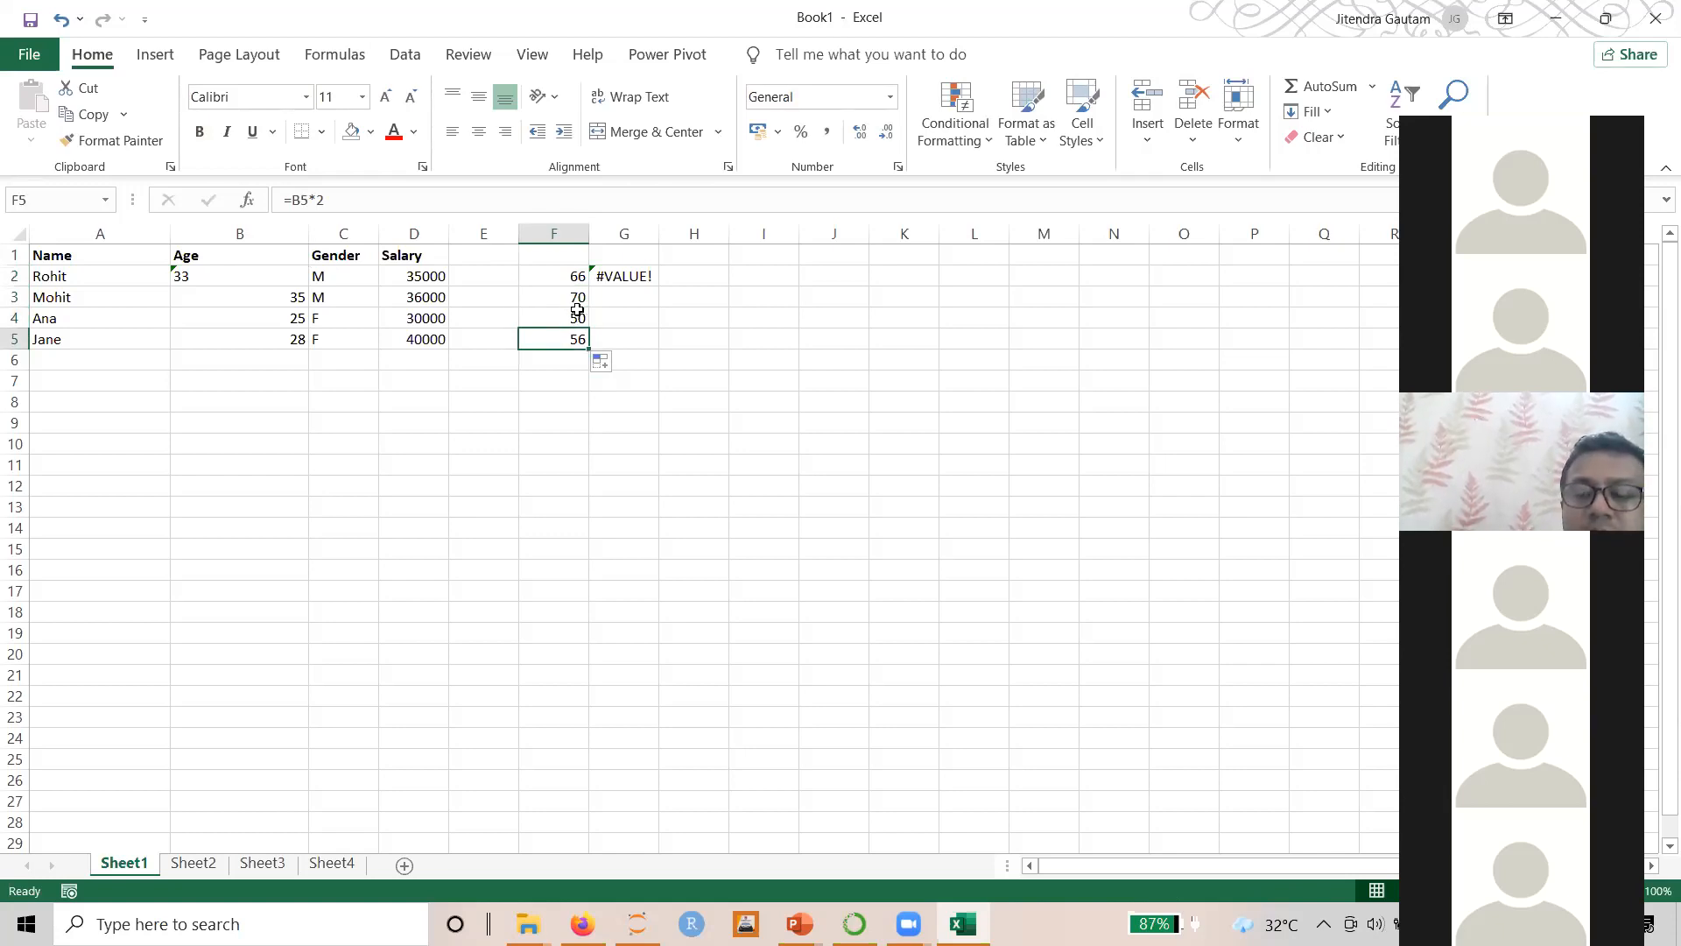
click(563, 276)
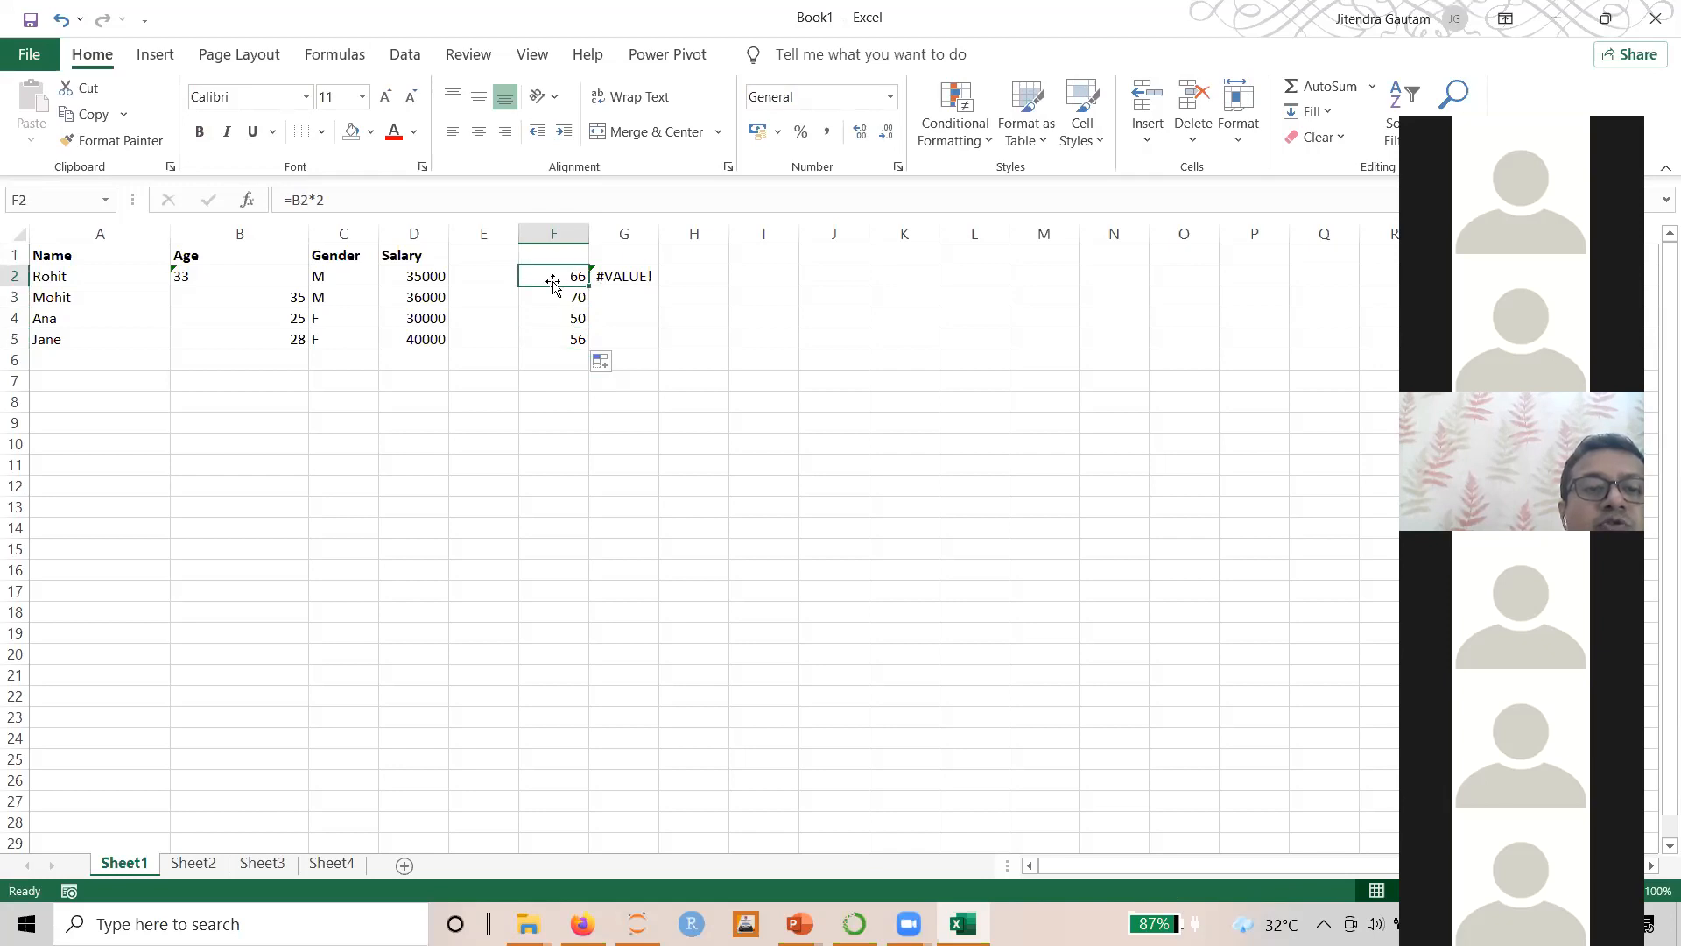
Review the error-checking options offered for the formula in cell G2
click(623, 274)
click(583, 276)
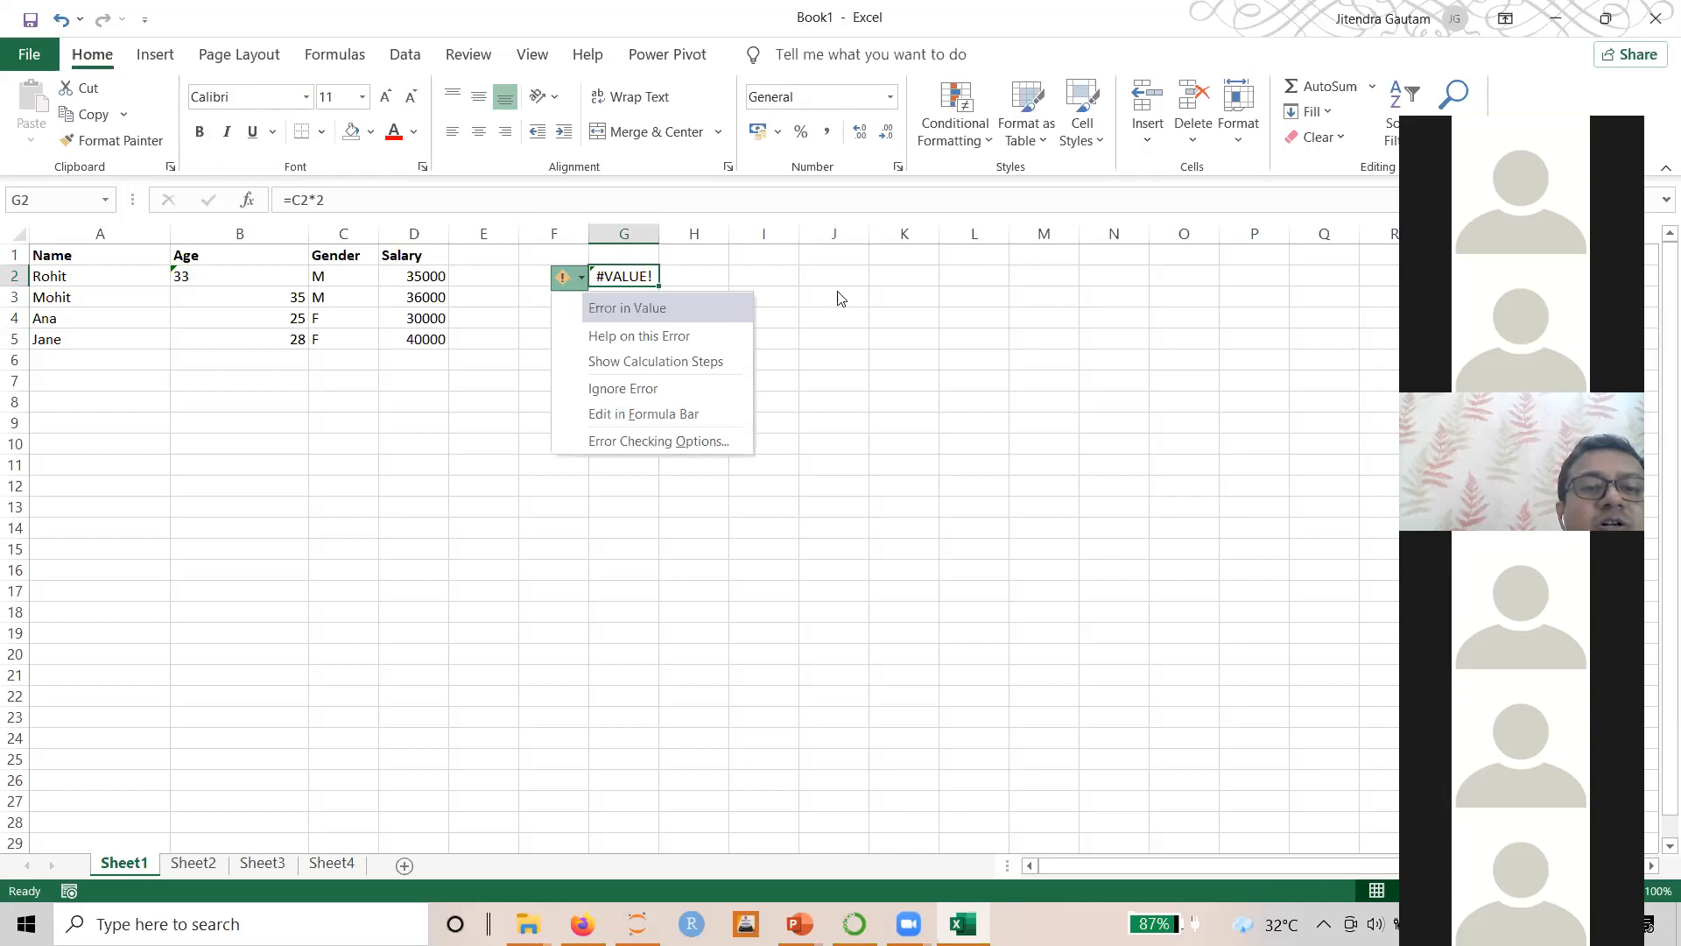
click(838, 296)
click(581, 275)
Fill the formula from G2 across into H2 to double the salary, and clear H2 again
click(656, 277)
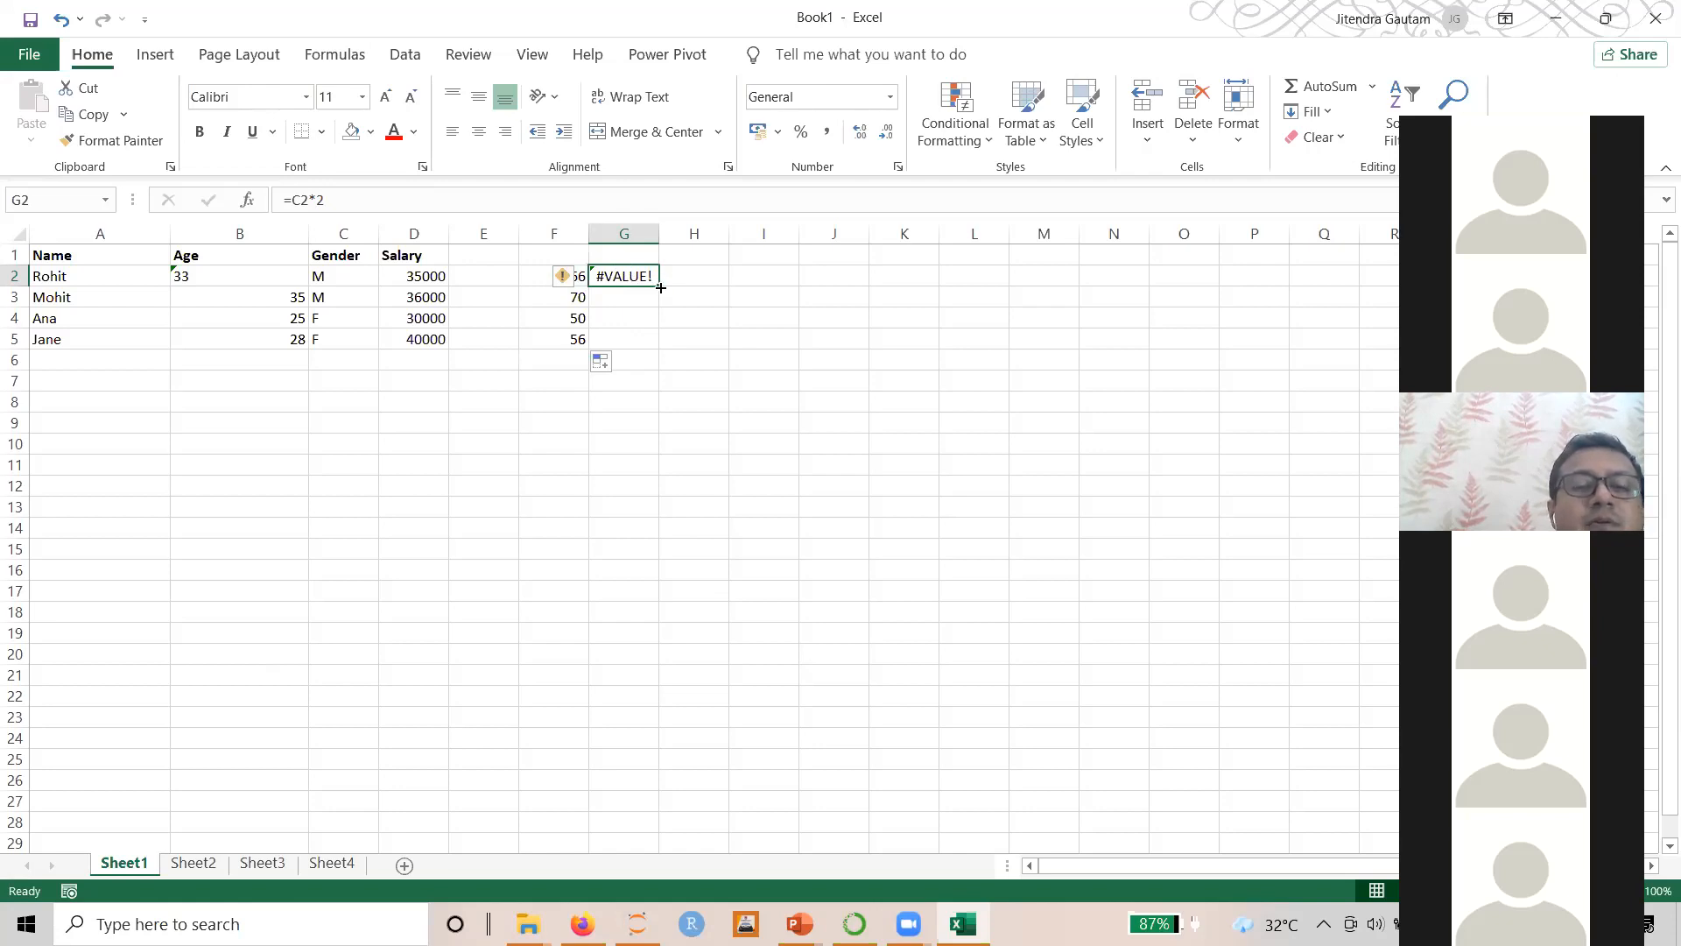
drag(661, 287, 721, 280)
click(712, 277)
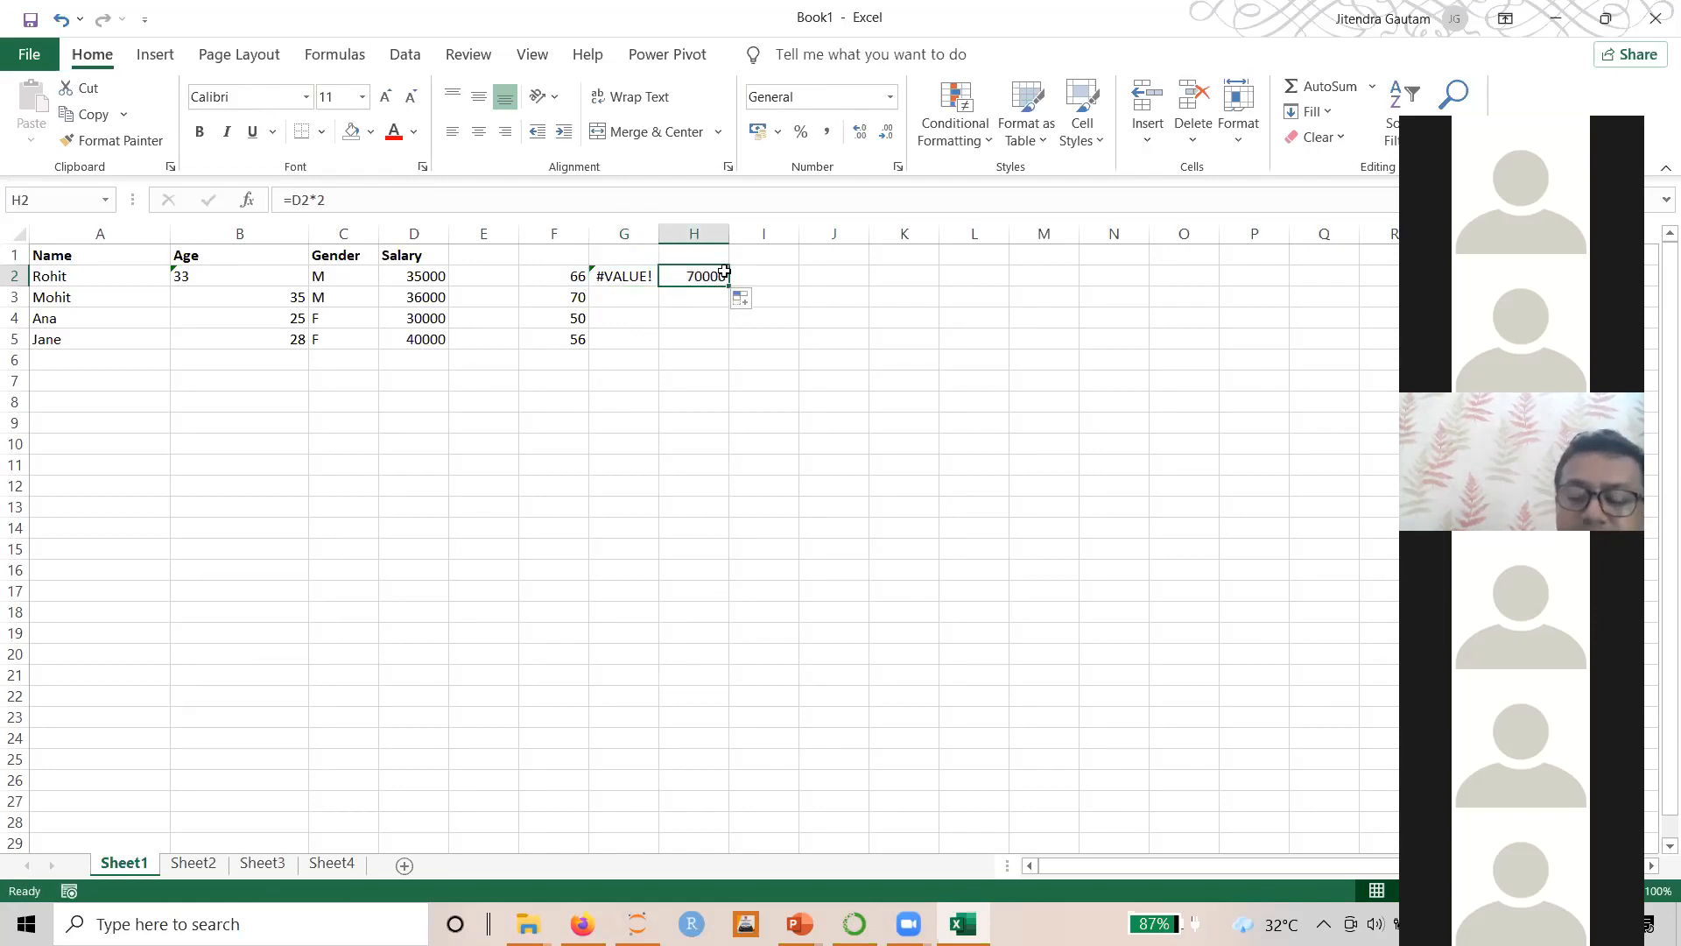
key(Delete)
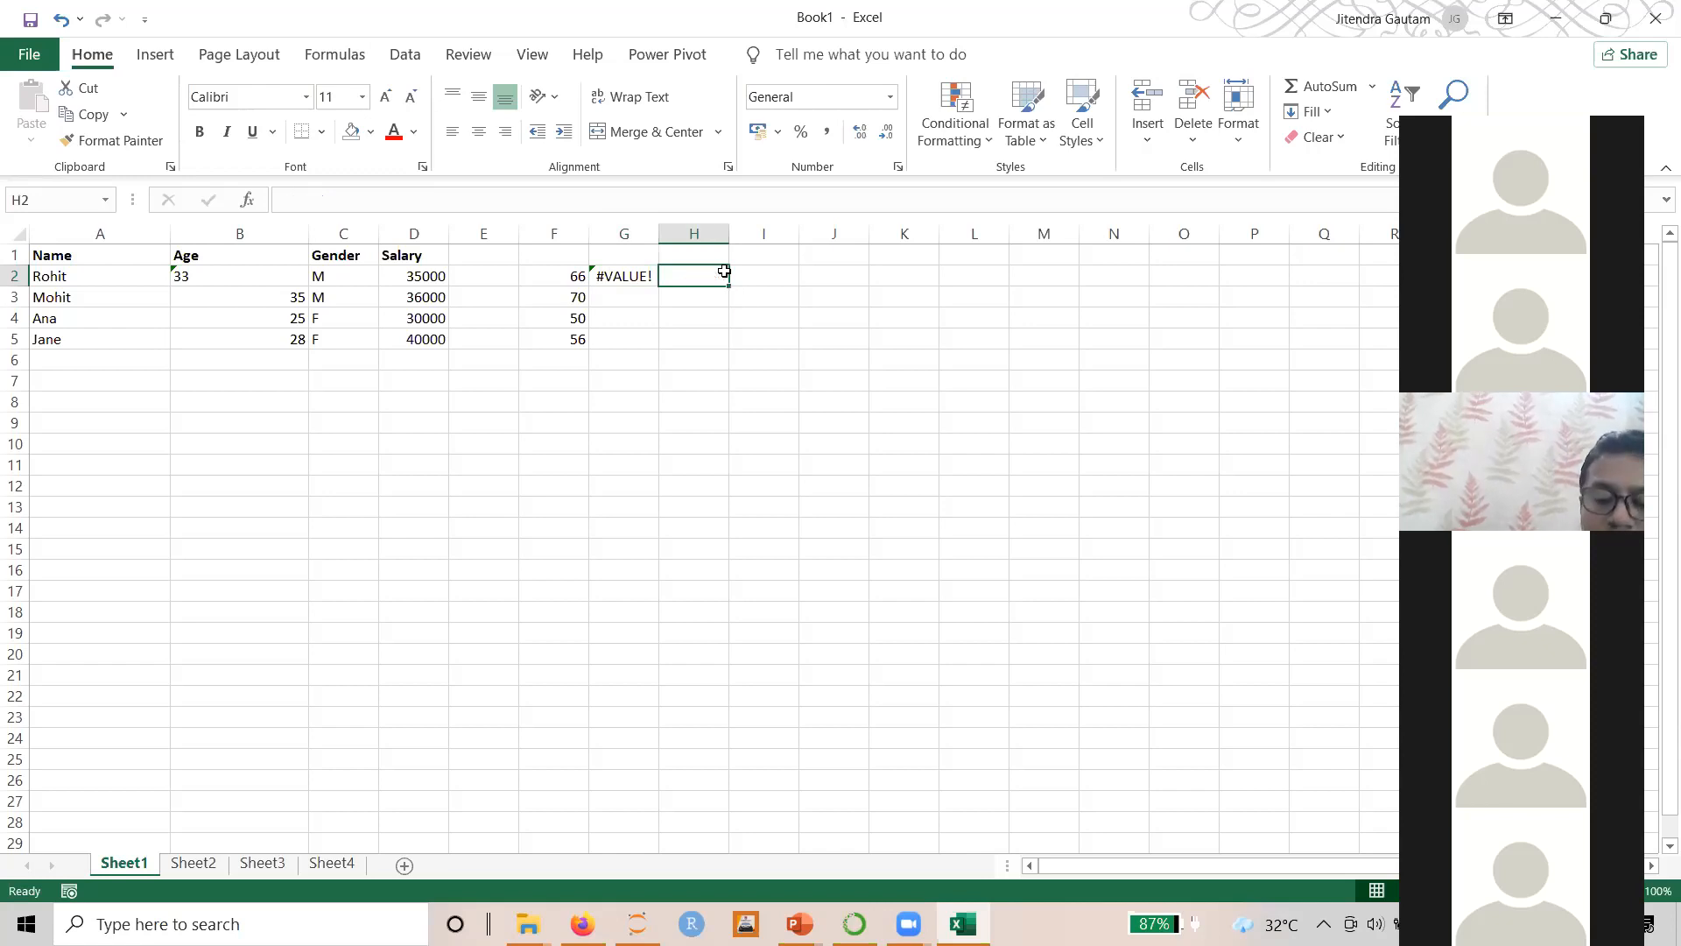
Clear the formula from cell F2
key(Left)
key(Left)
key(Delete)
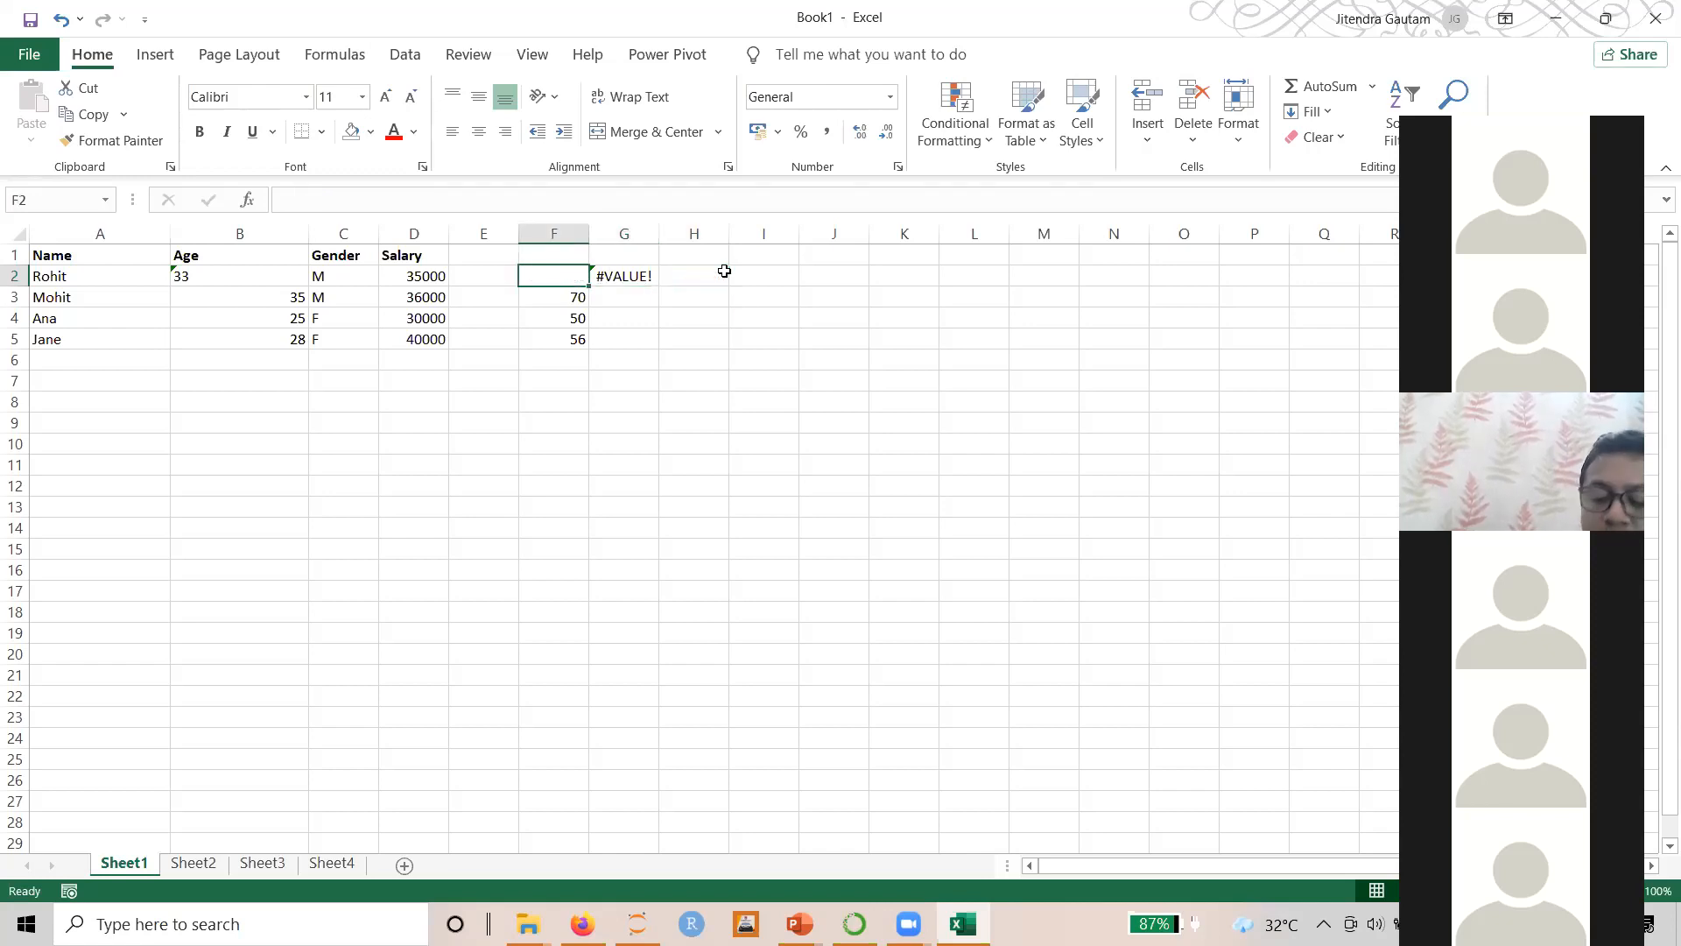
Clear the formula from cell G2 and enter the multiplier 2 in cell E1
key(Right)
key(Delete)
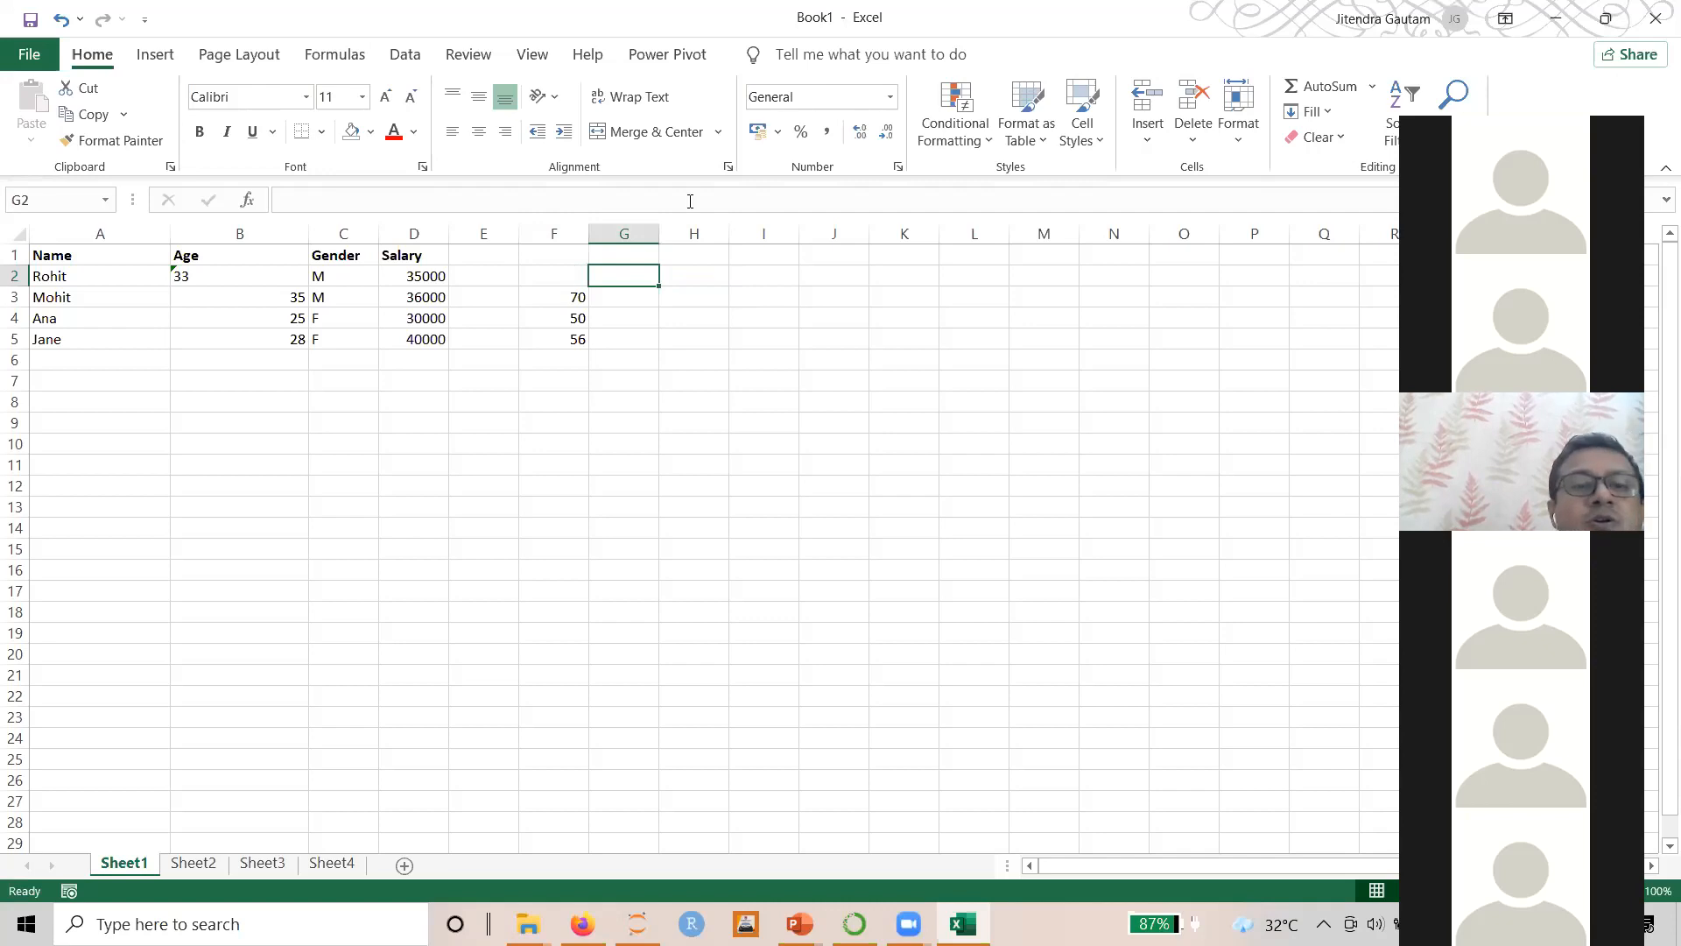
click(516, 253)
text(2)
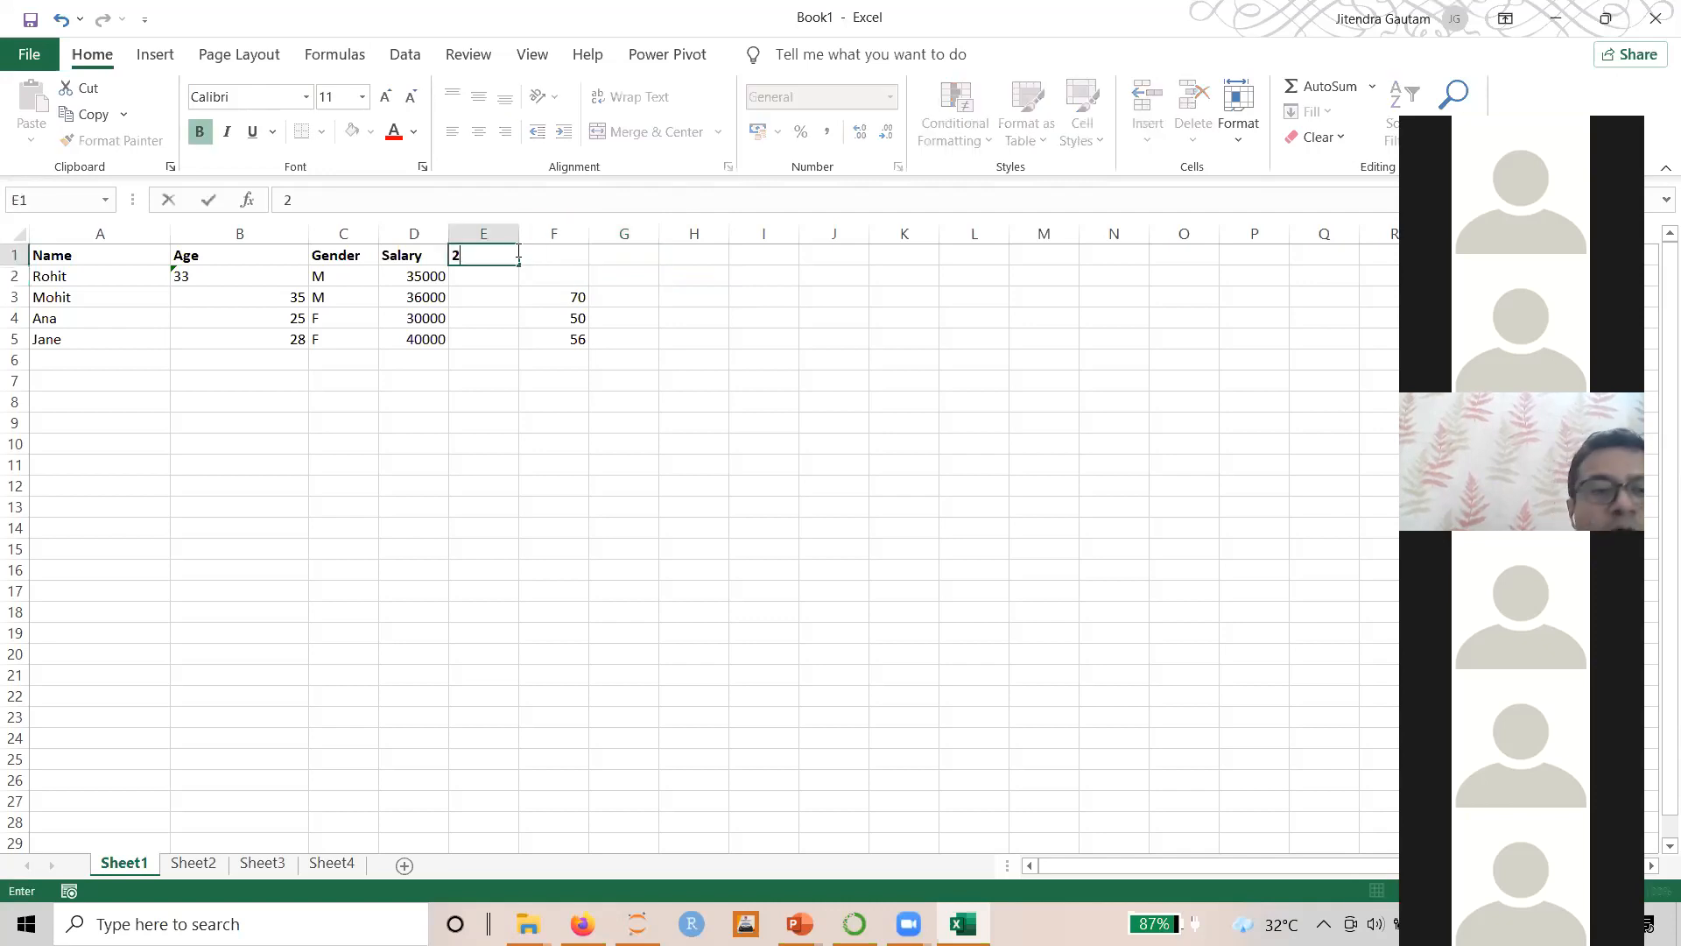
key(Return)
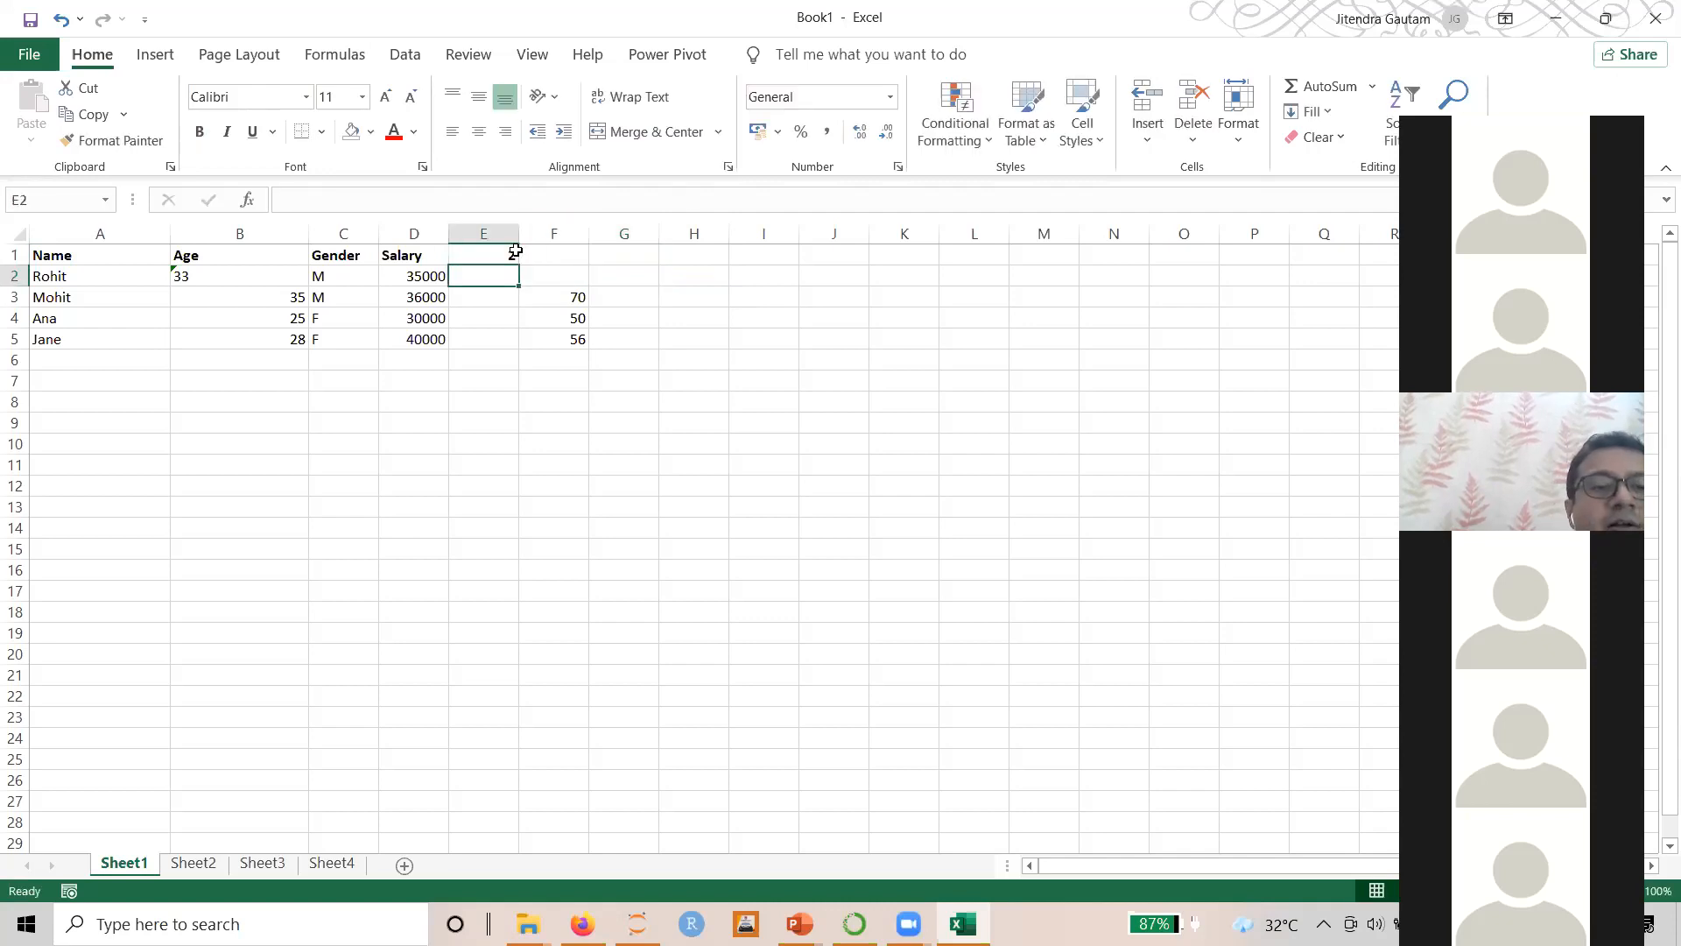
Enter the formula =B2*E1 in cell F2 and fill it down through F5
click(566, 278)
text(=)
key(Left)
key(Left)
key(Left)
key(Left)
text(*)
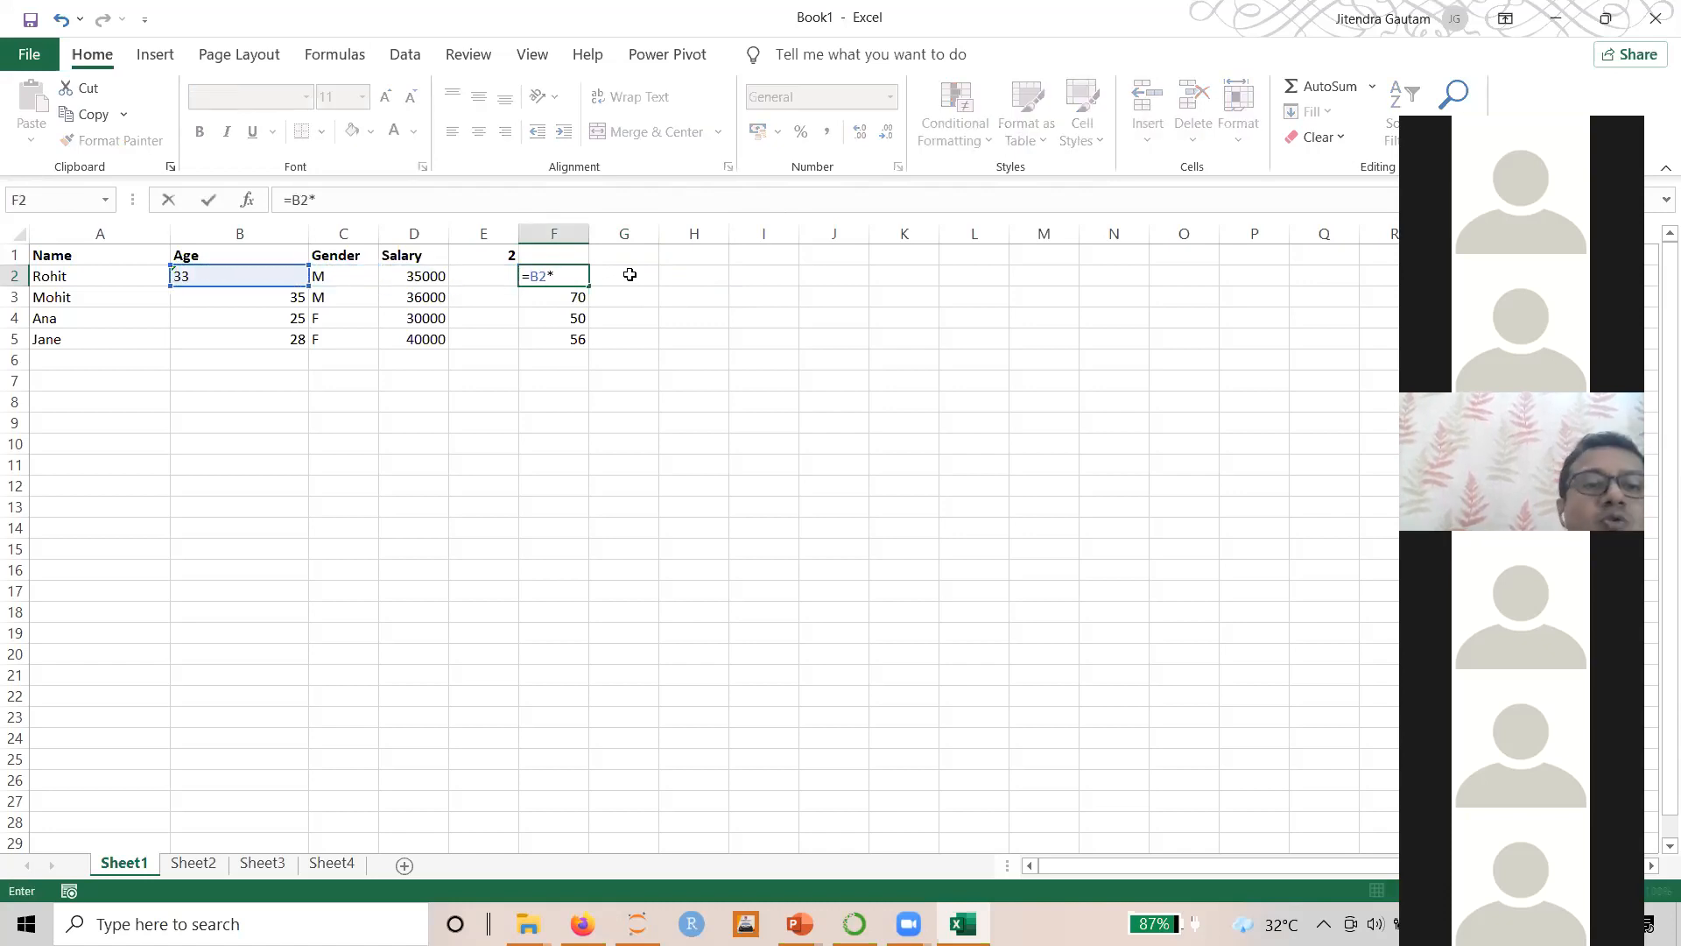
click(506, 253)
key(Return)
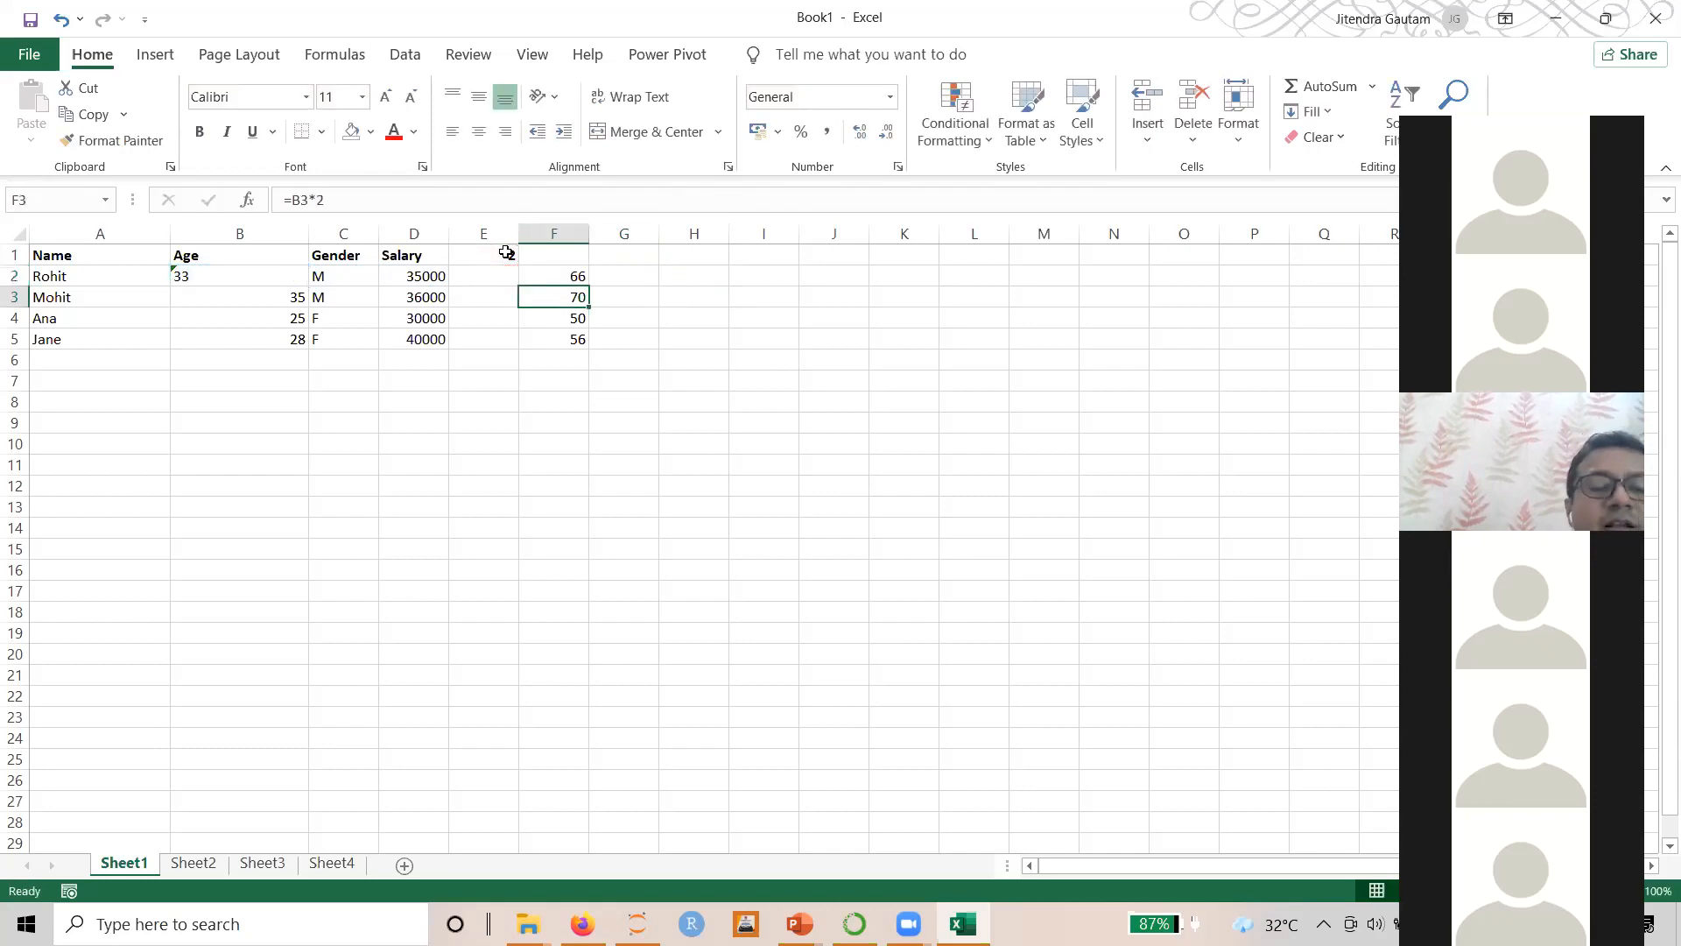
click(579, 273)
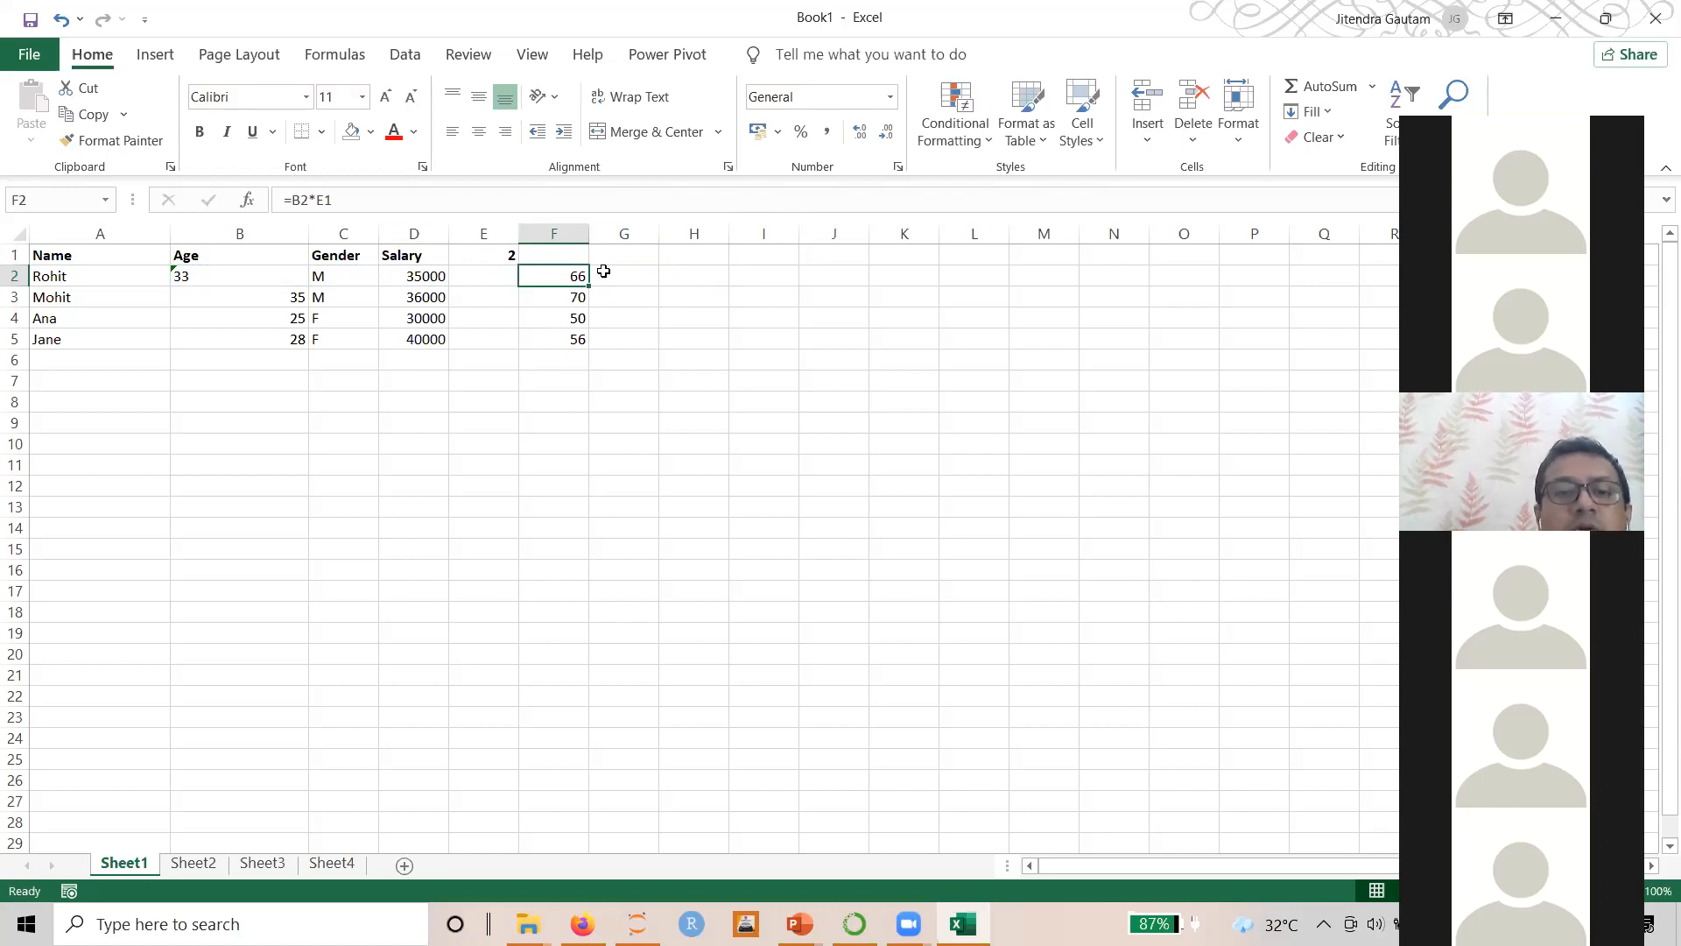
drag(590, 285, 601, 355)
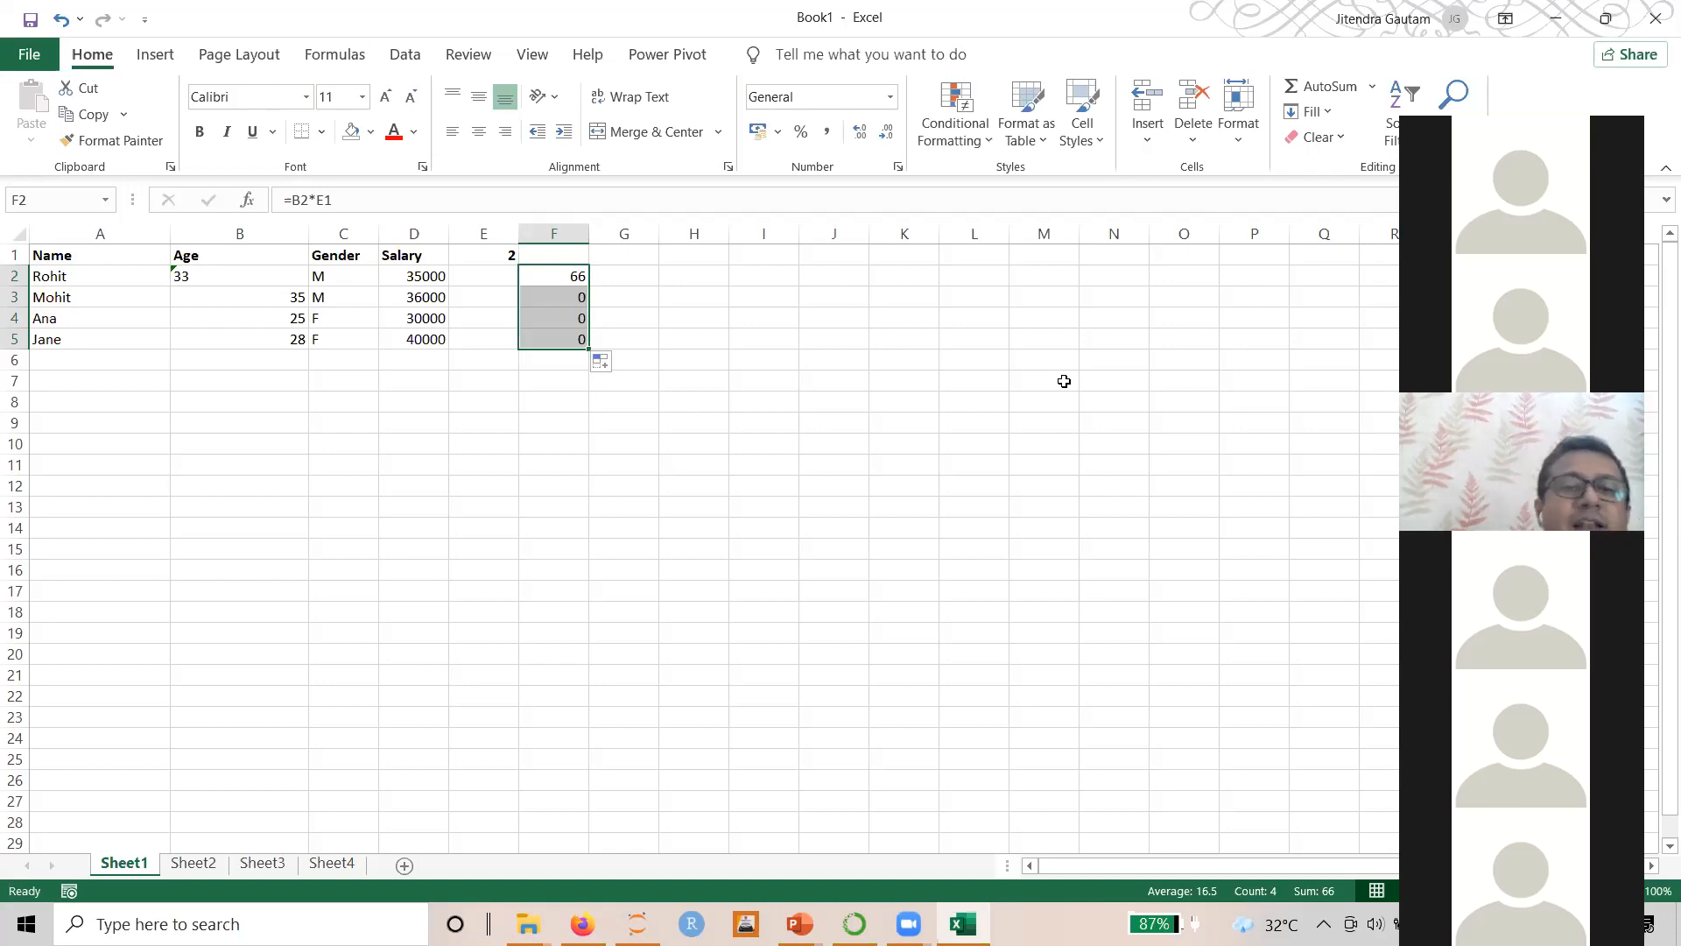
Examine how the references to column B and cell E1 shift in the copied formulas in F2 through F4
click(541, 270)
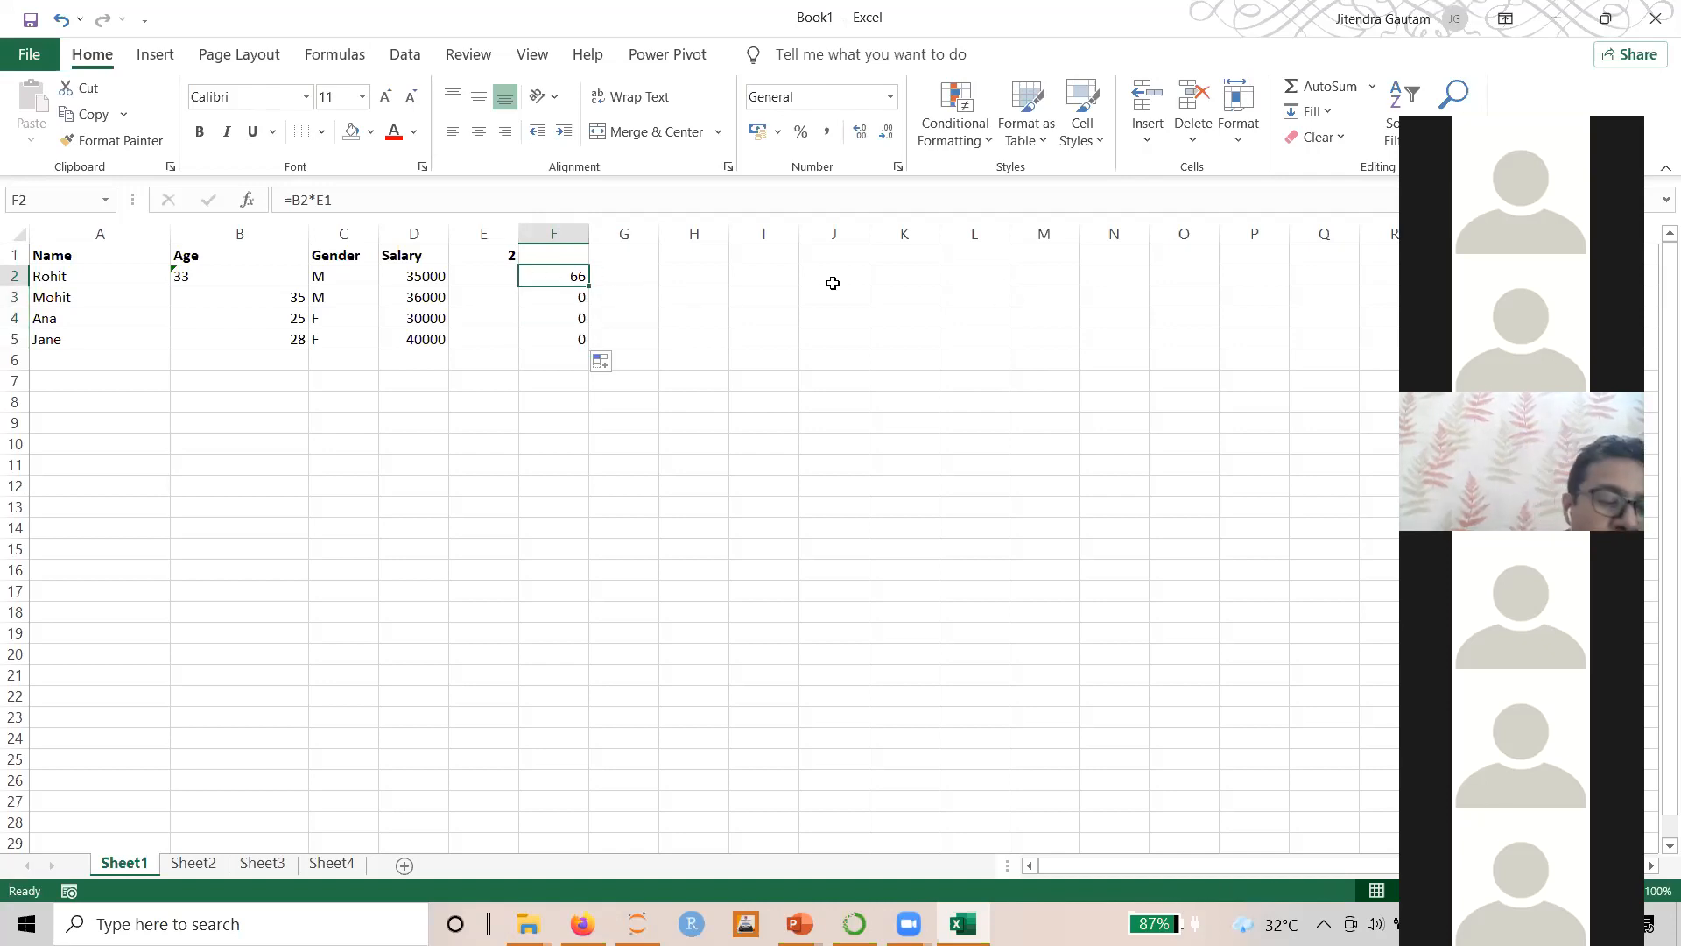
key(F2)
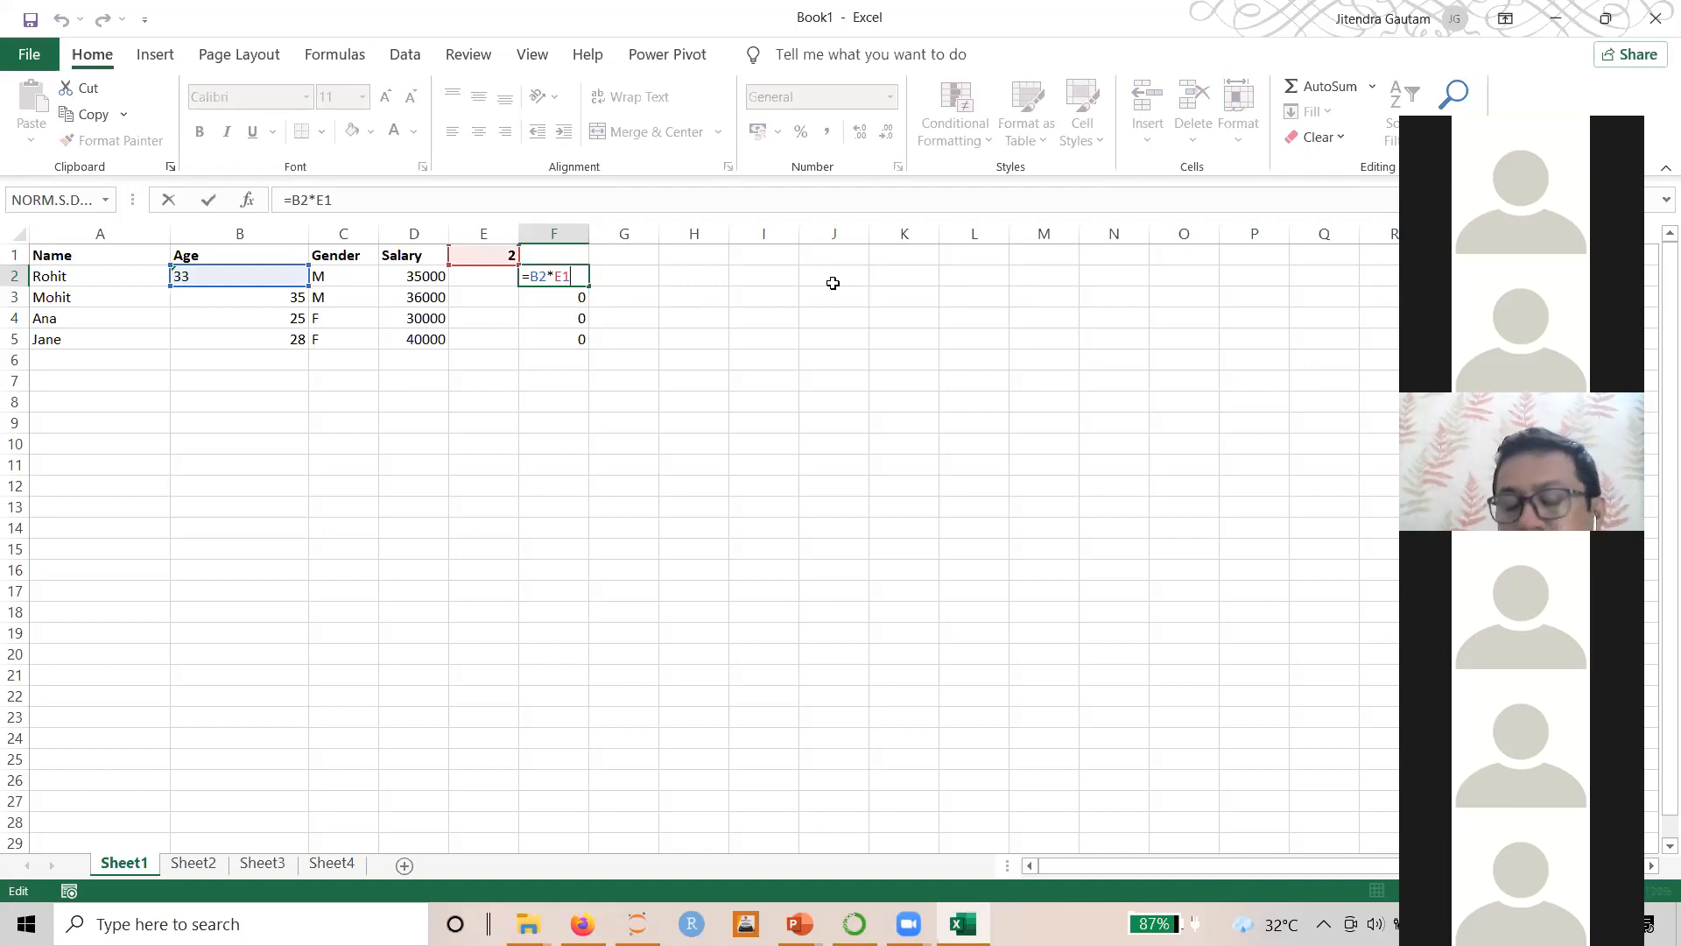
key(ctrl+Return)
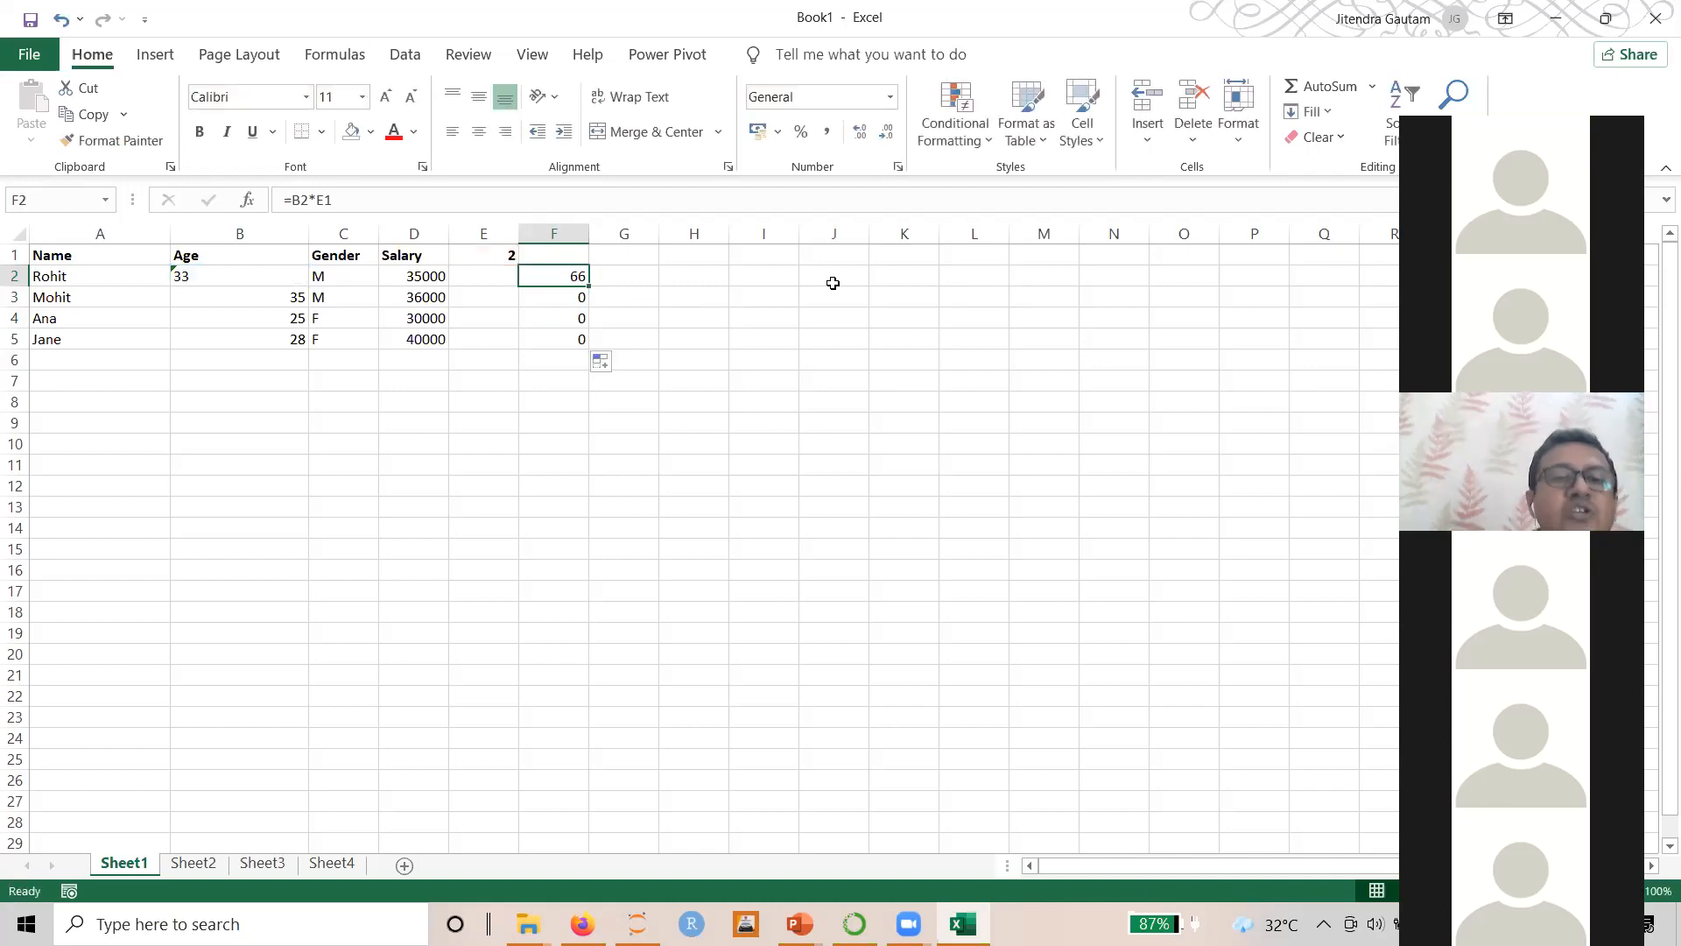
click(553, 299)
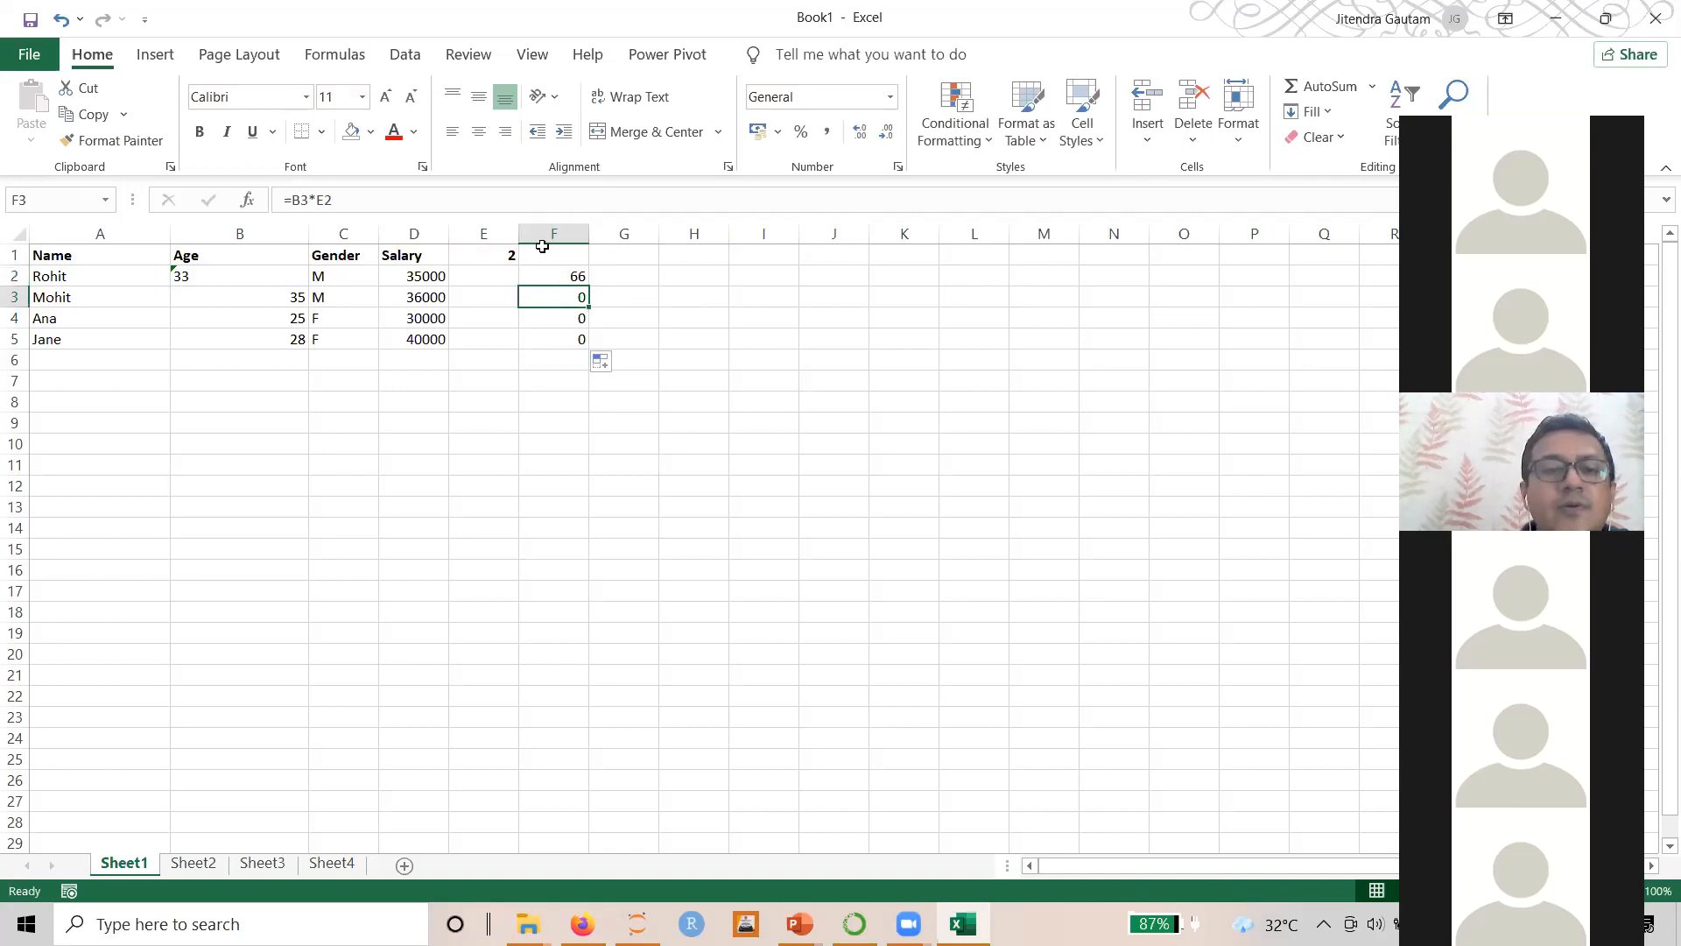
click(557, 273)
click(555, 311)
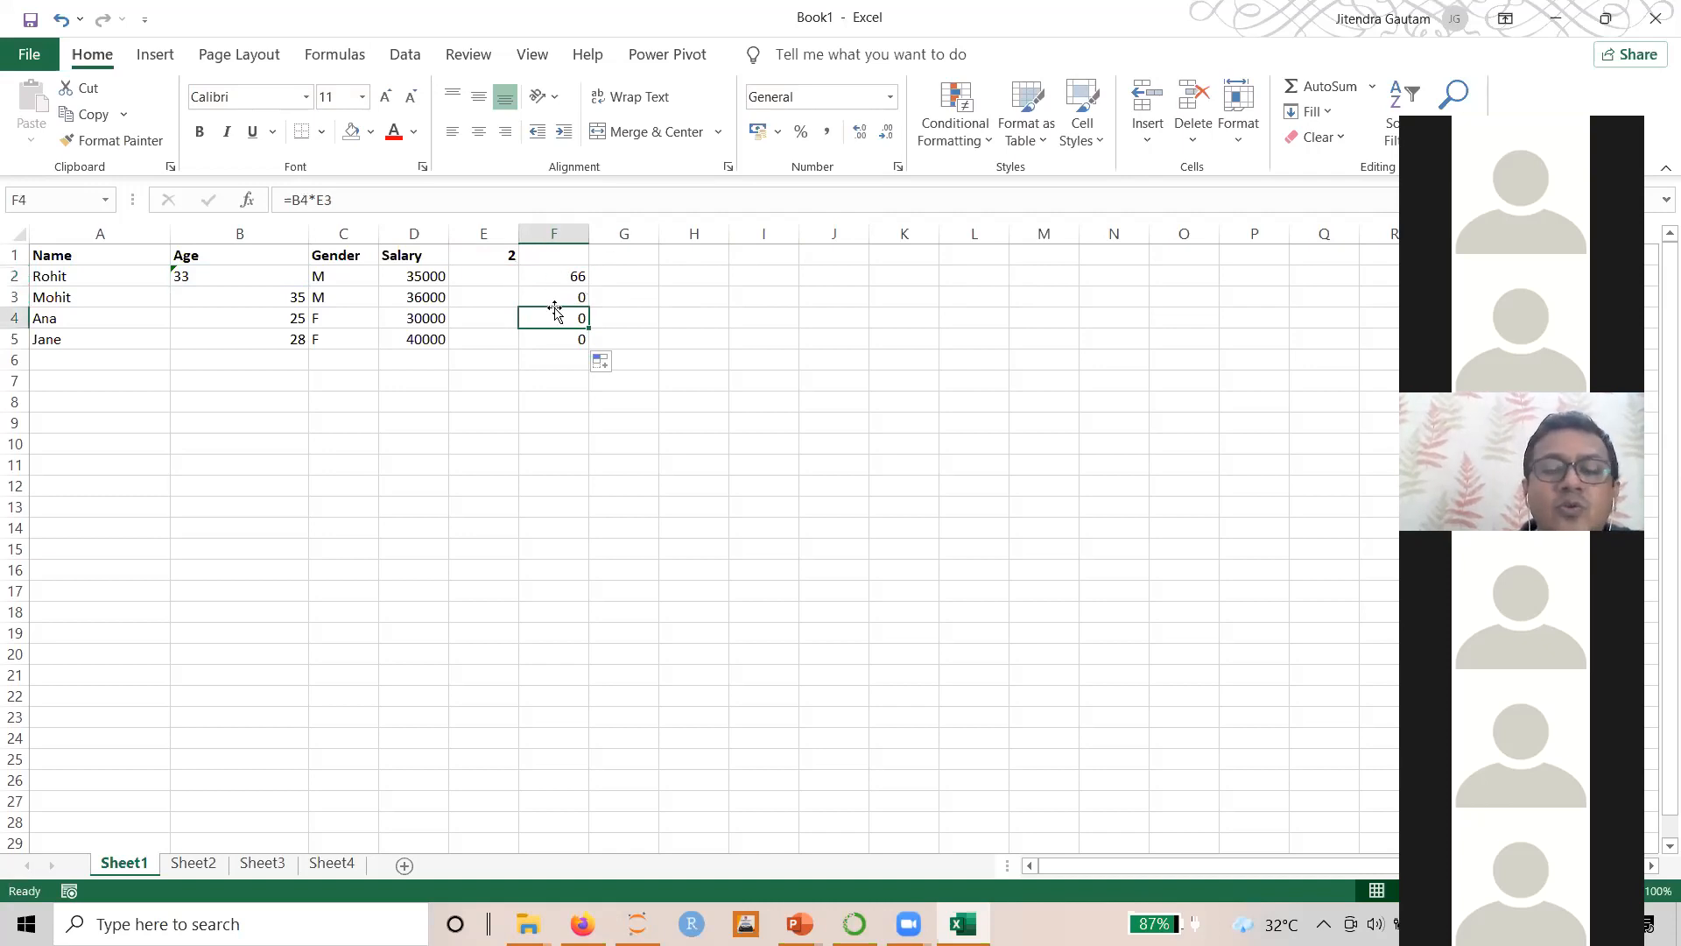
click(541, 276)
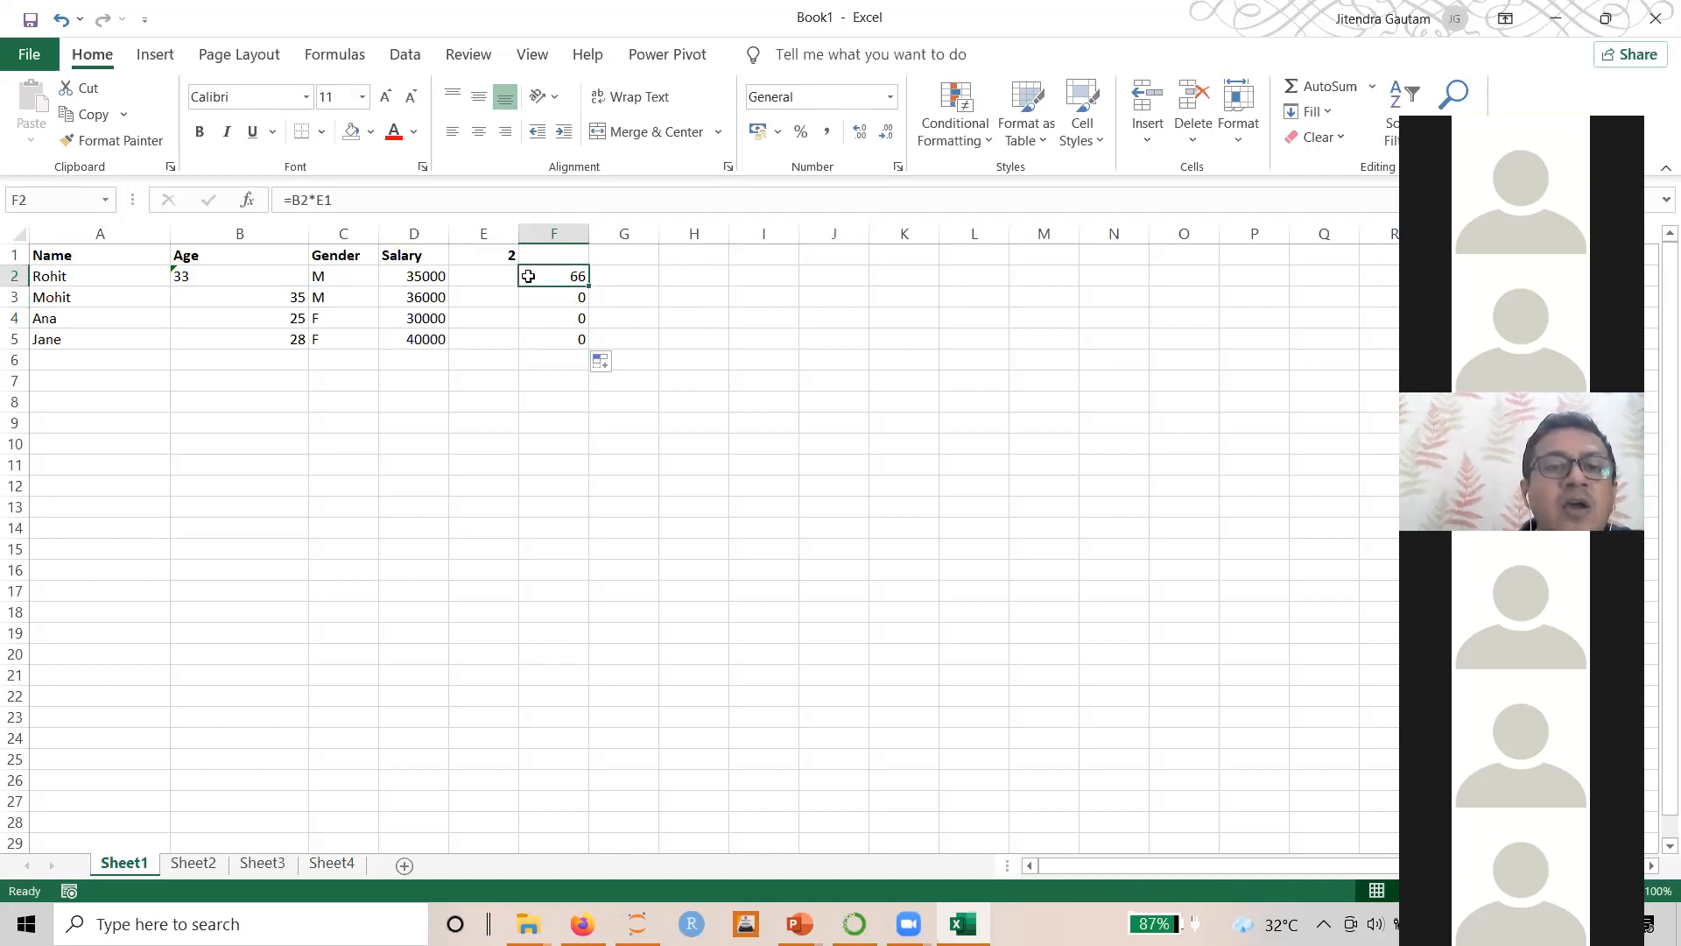
click(481, 257)
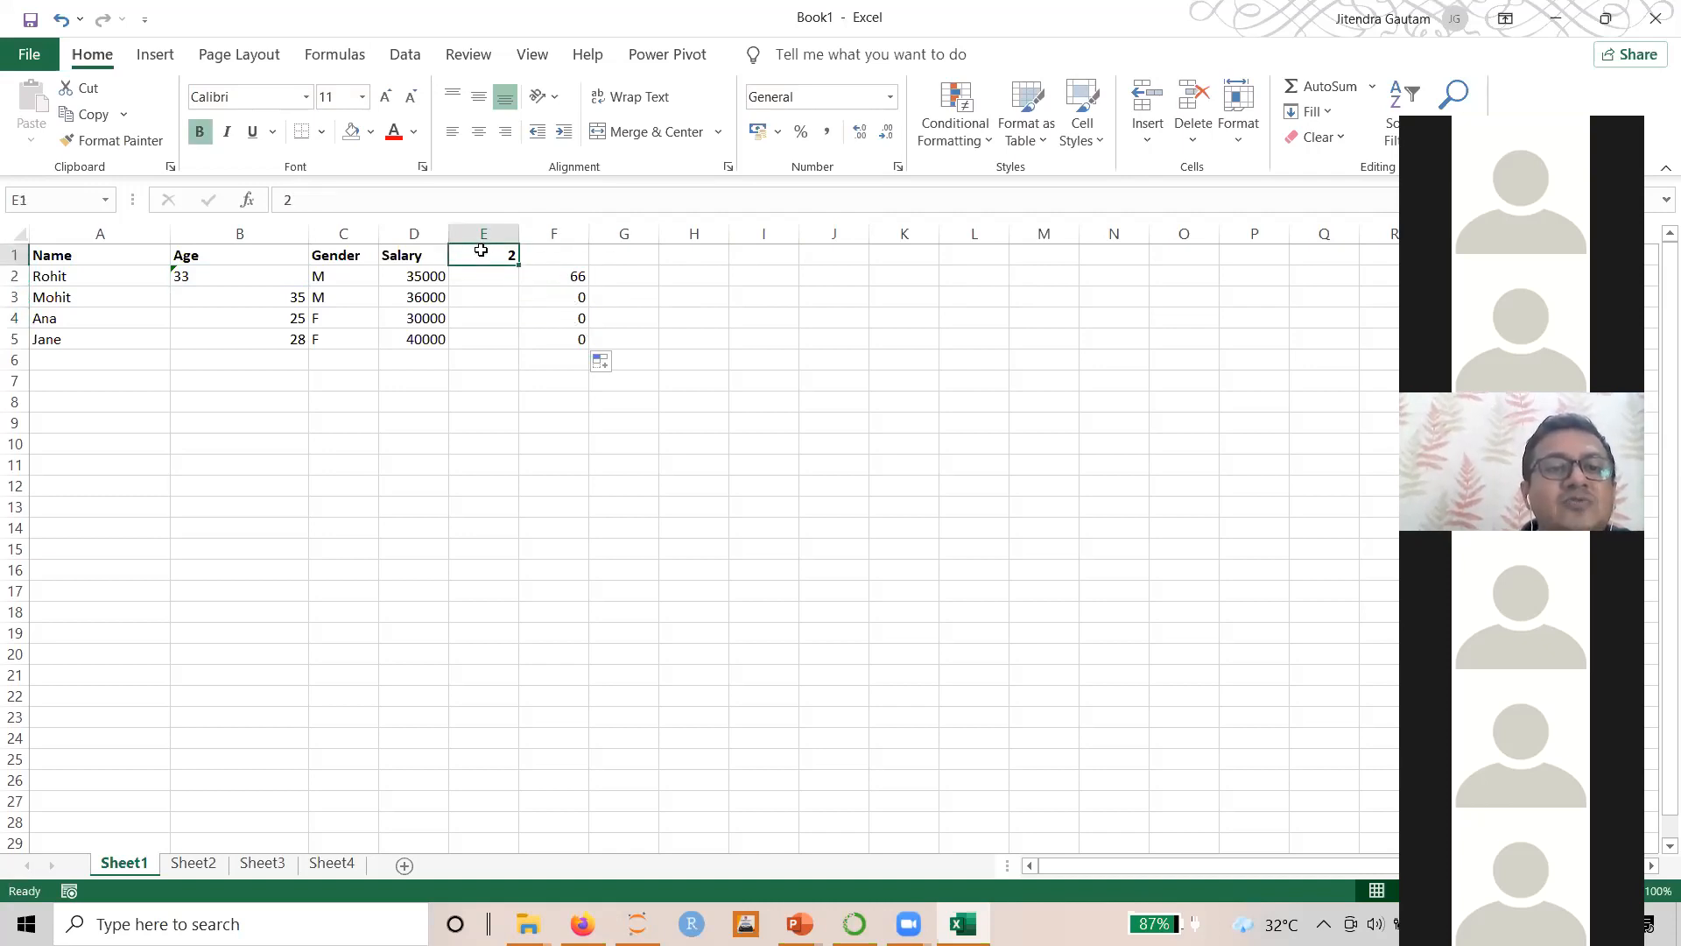
click(567, 276)
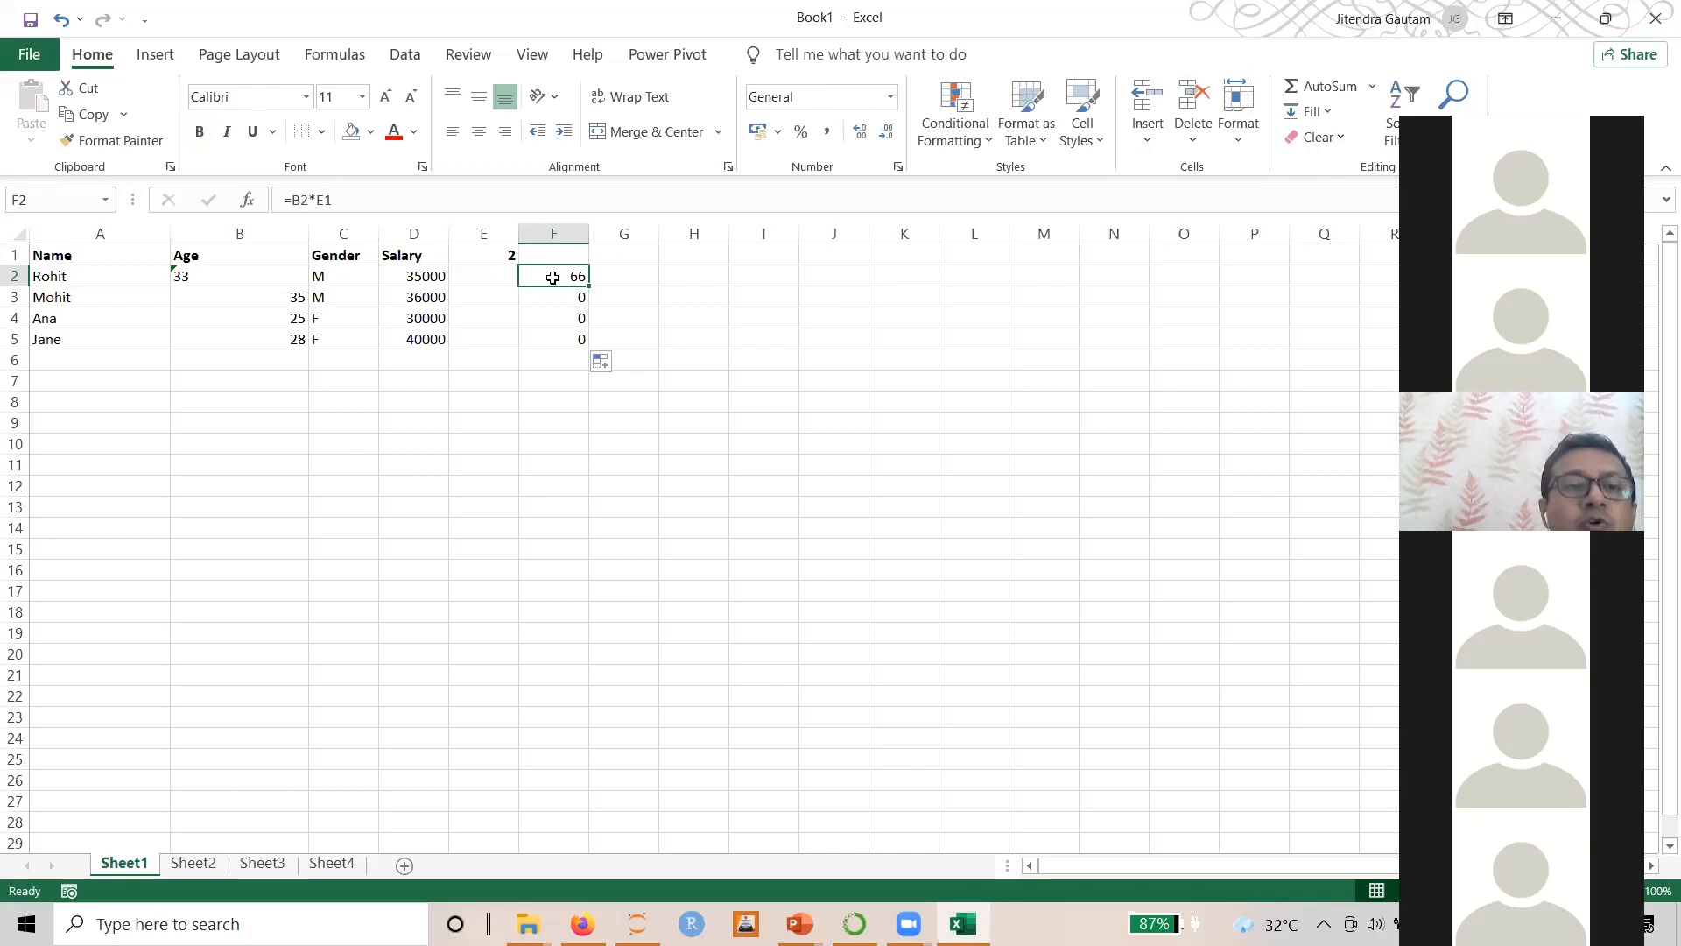
click(315, 201)
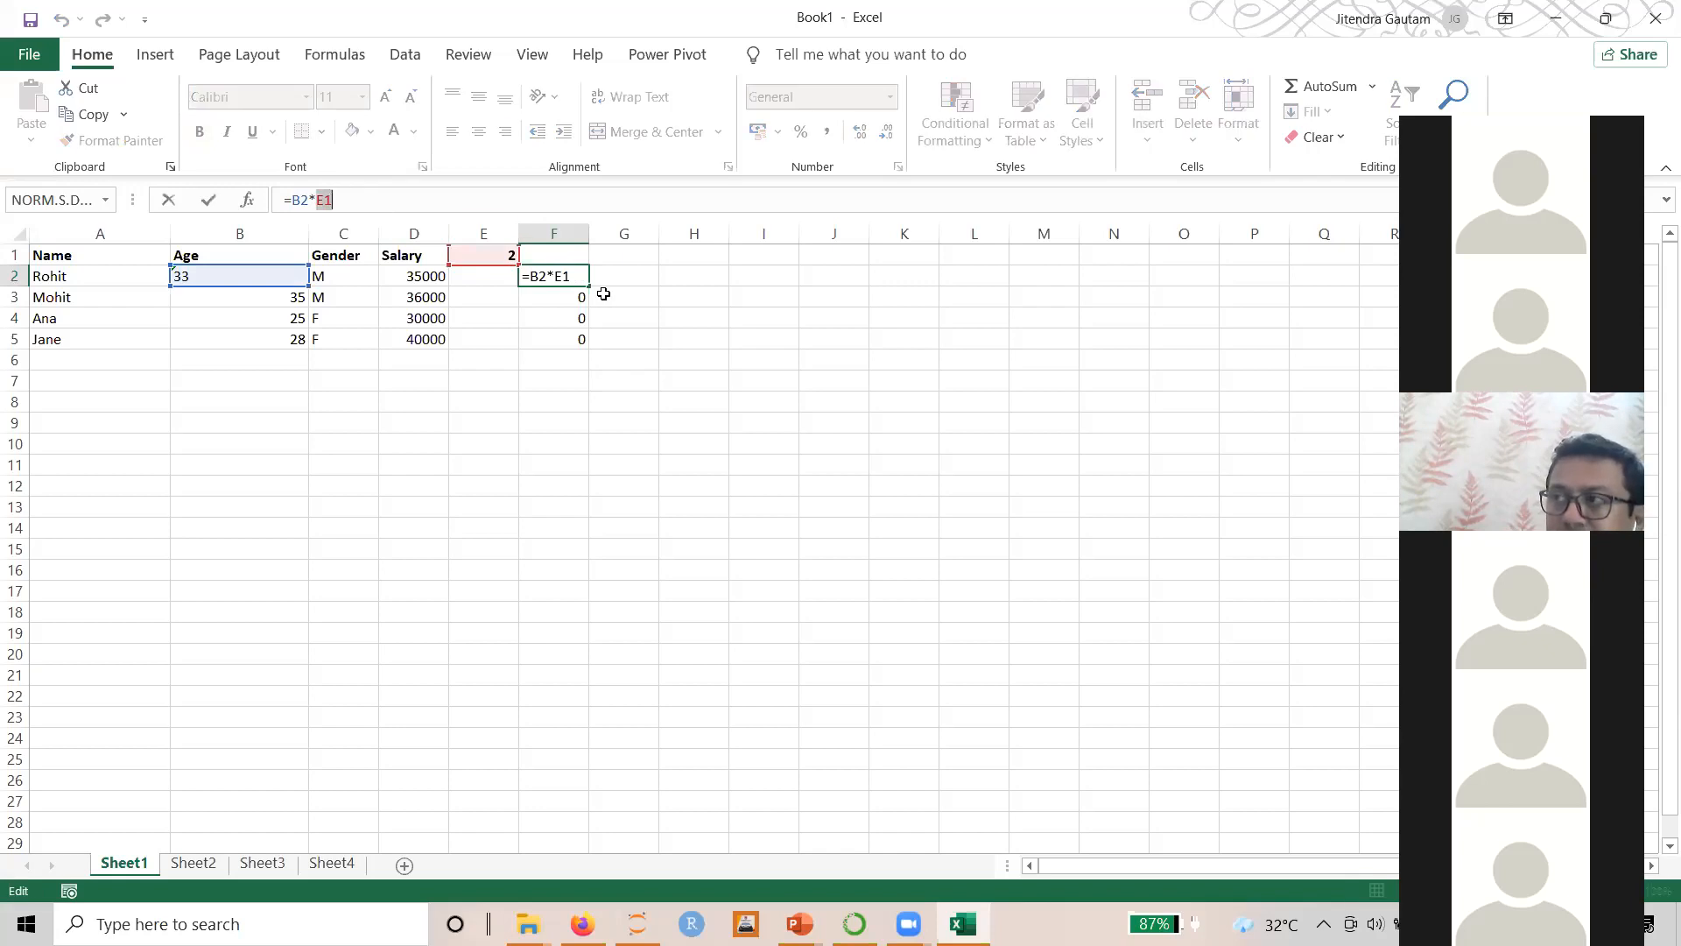
click(666, 394)
key(Escape)
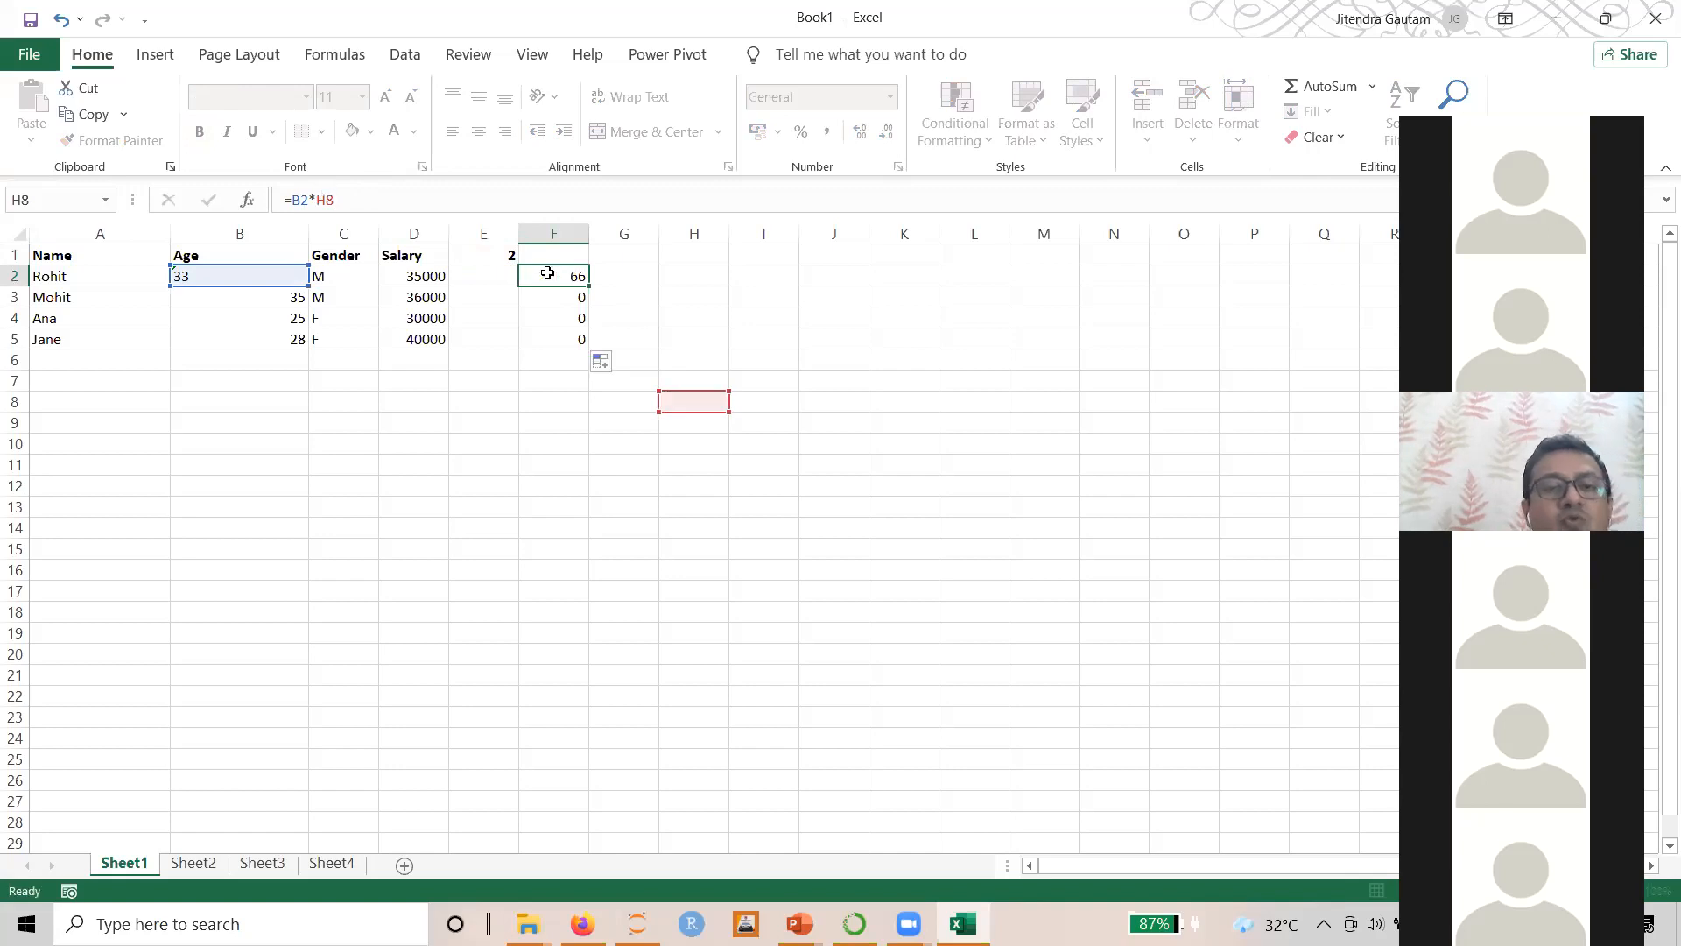
Make the E1 reference in F2 absolute, giving =B2*$E$1, and fill the formula down through F5
double_click(317, 202)
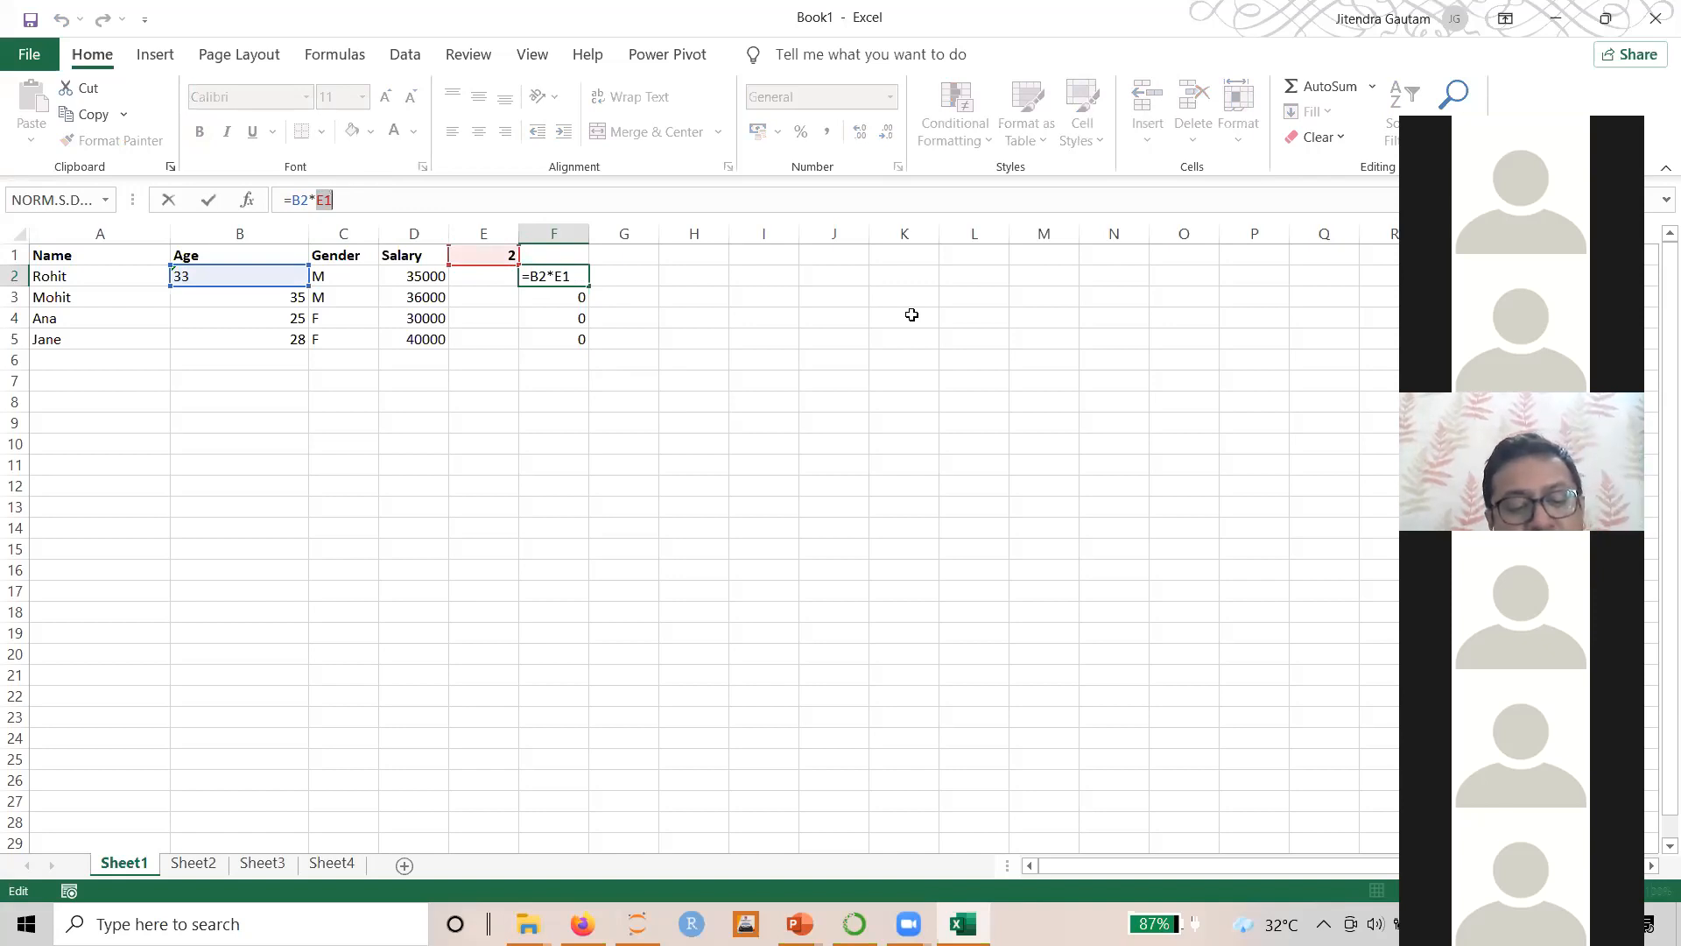
key(F4)
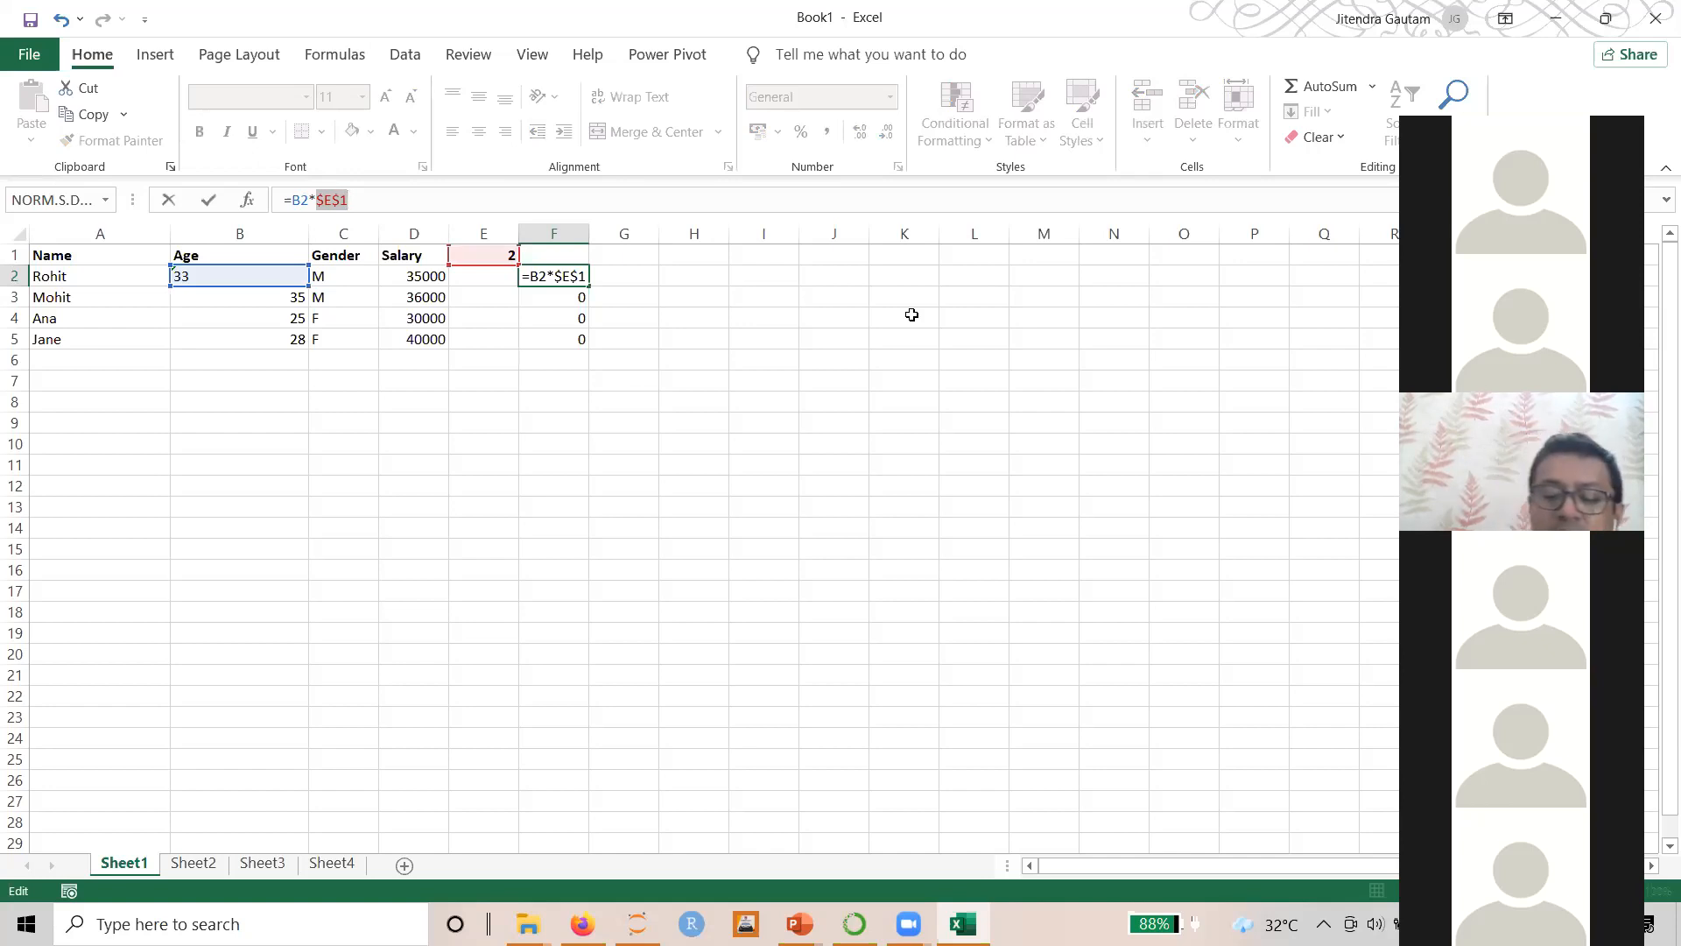
key(Return)
click(581, 277)
drag(591, 288, 588, 349)
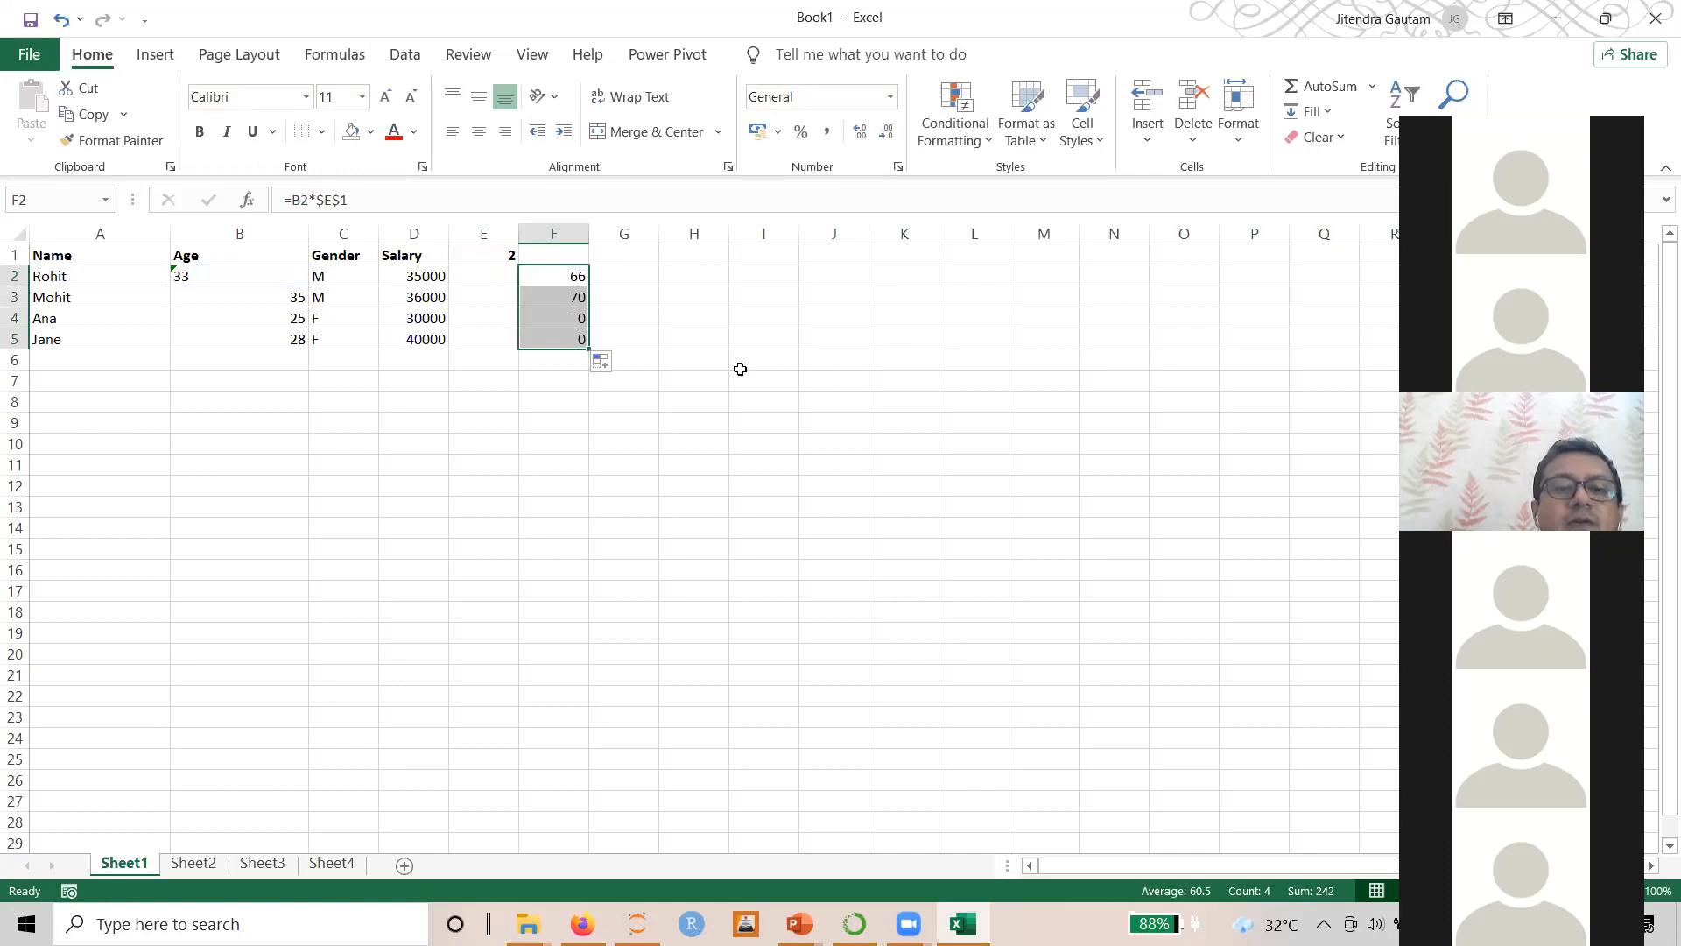
Check the references to column B and $E$1 in the copied formulas in F2 through F5
click(571, 296)
click(561, 317)
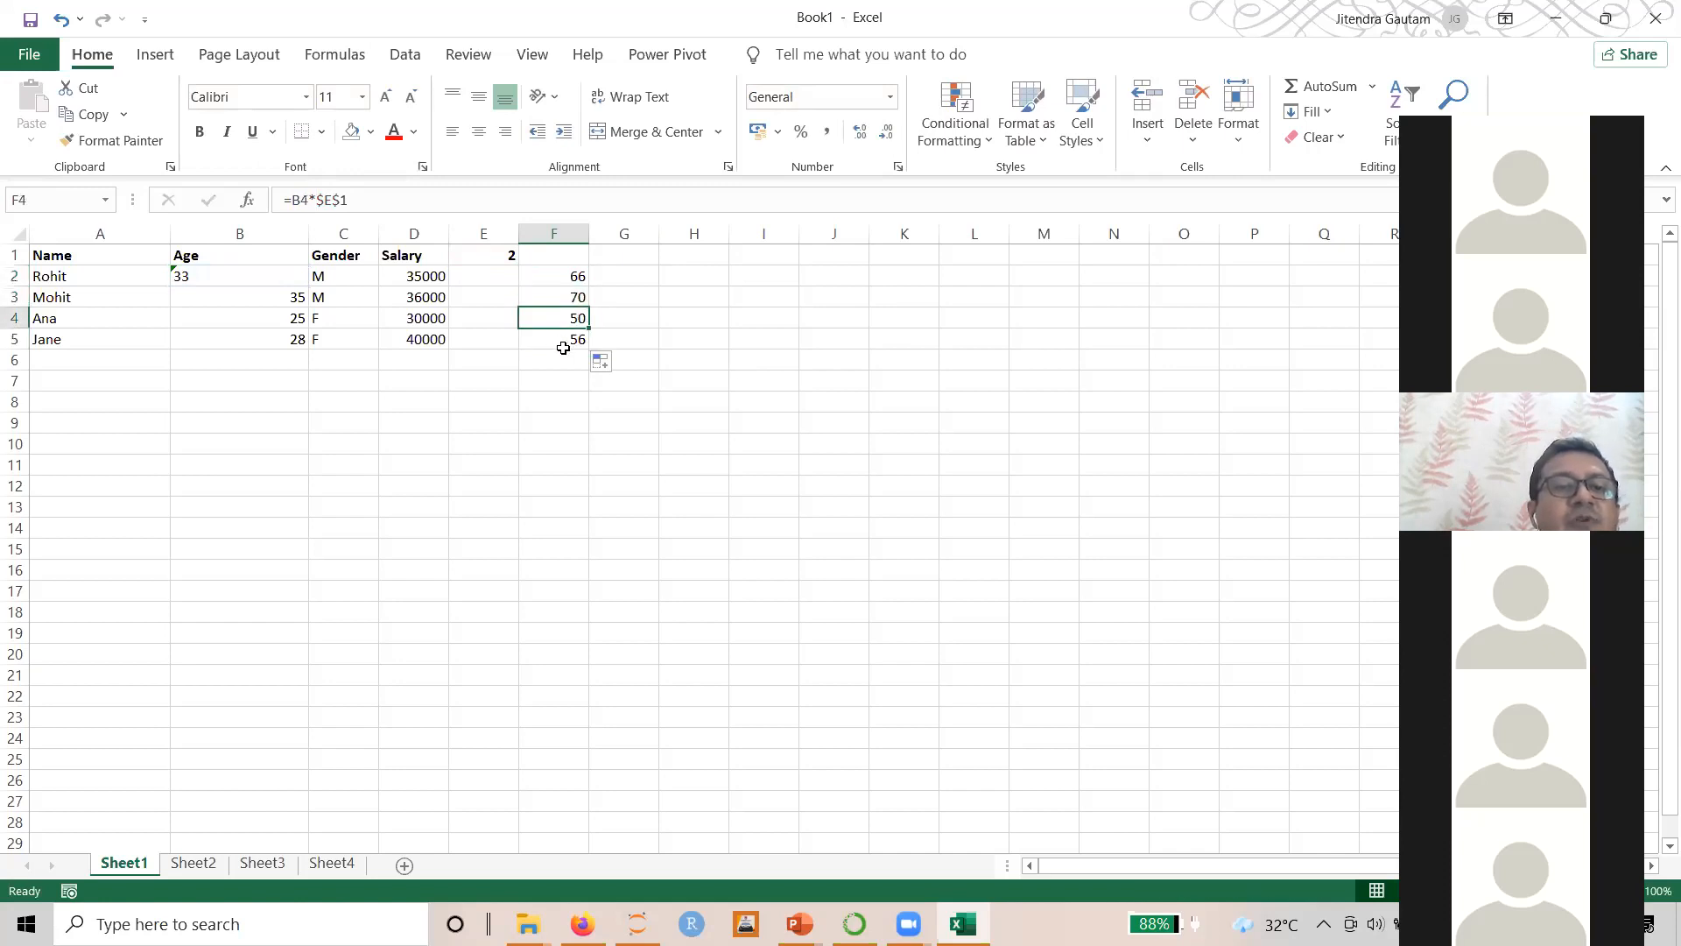
drag(563, 343, 560, 360)
click(545, 279)
click(555, 296)
click(563, 337)
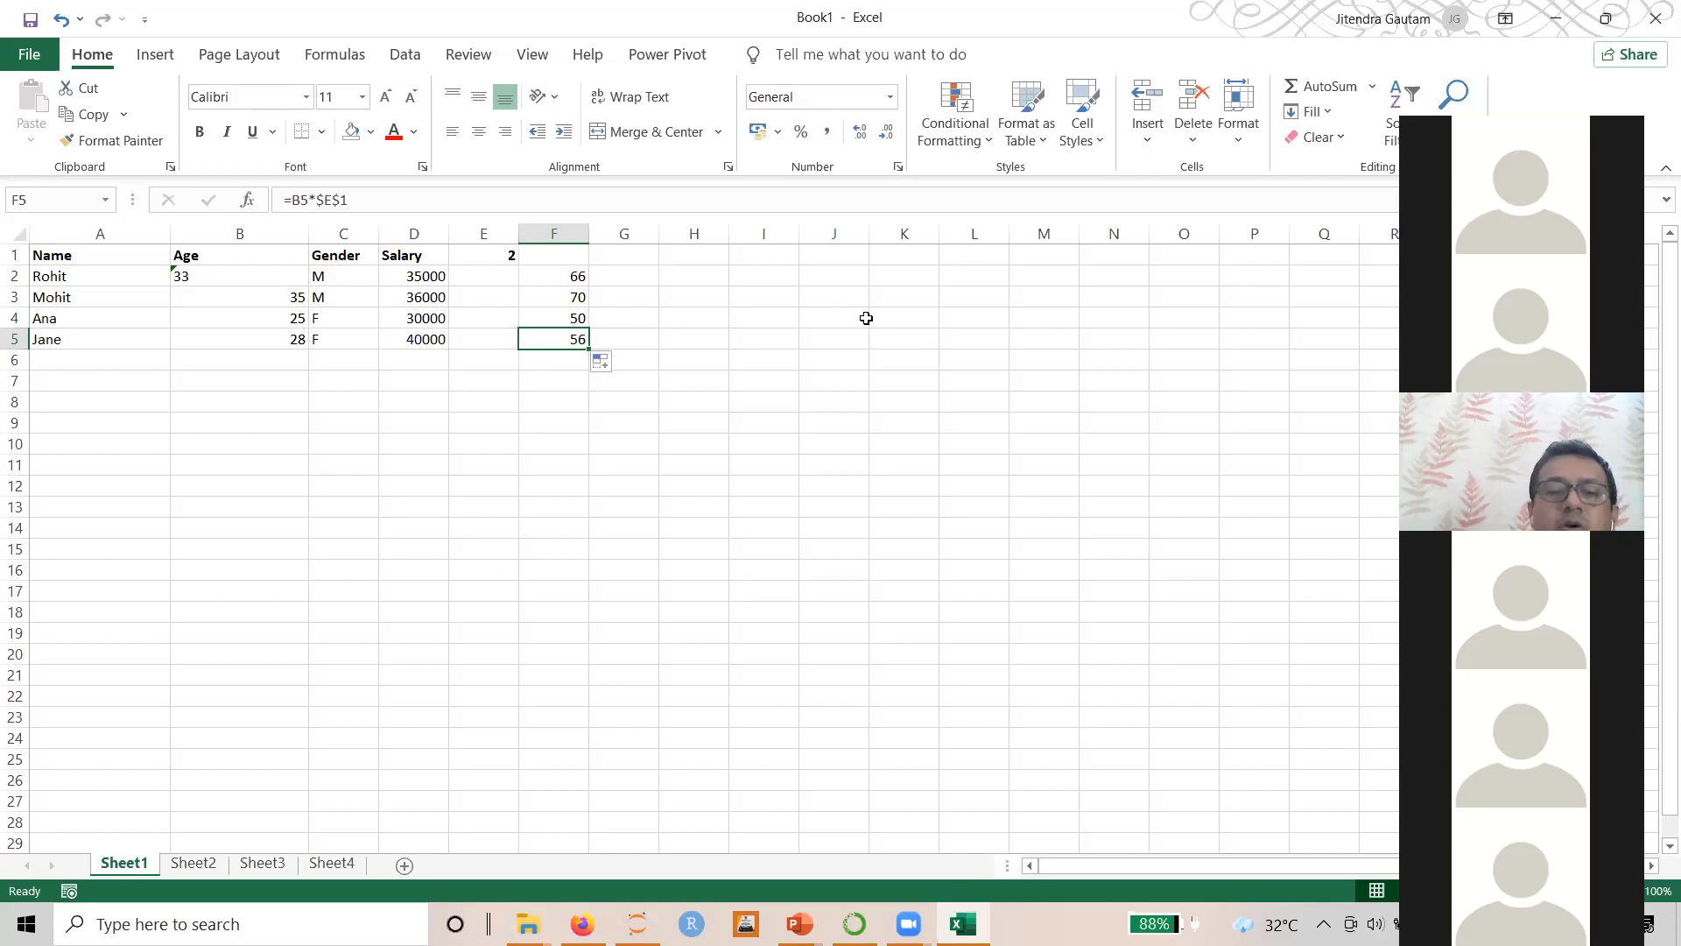
Cycle the $E$1 reference in F2 through its mixed and relative forms and back to absolute
click(574, 274)
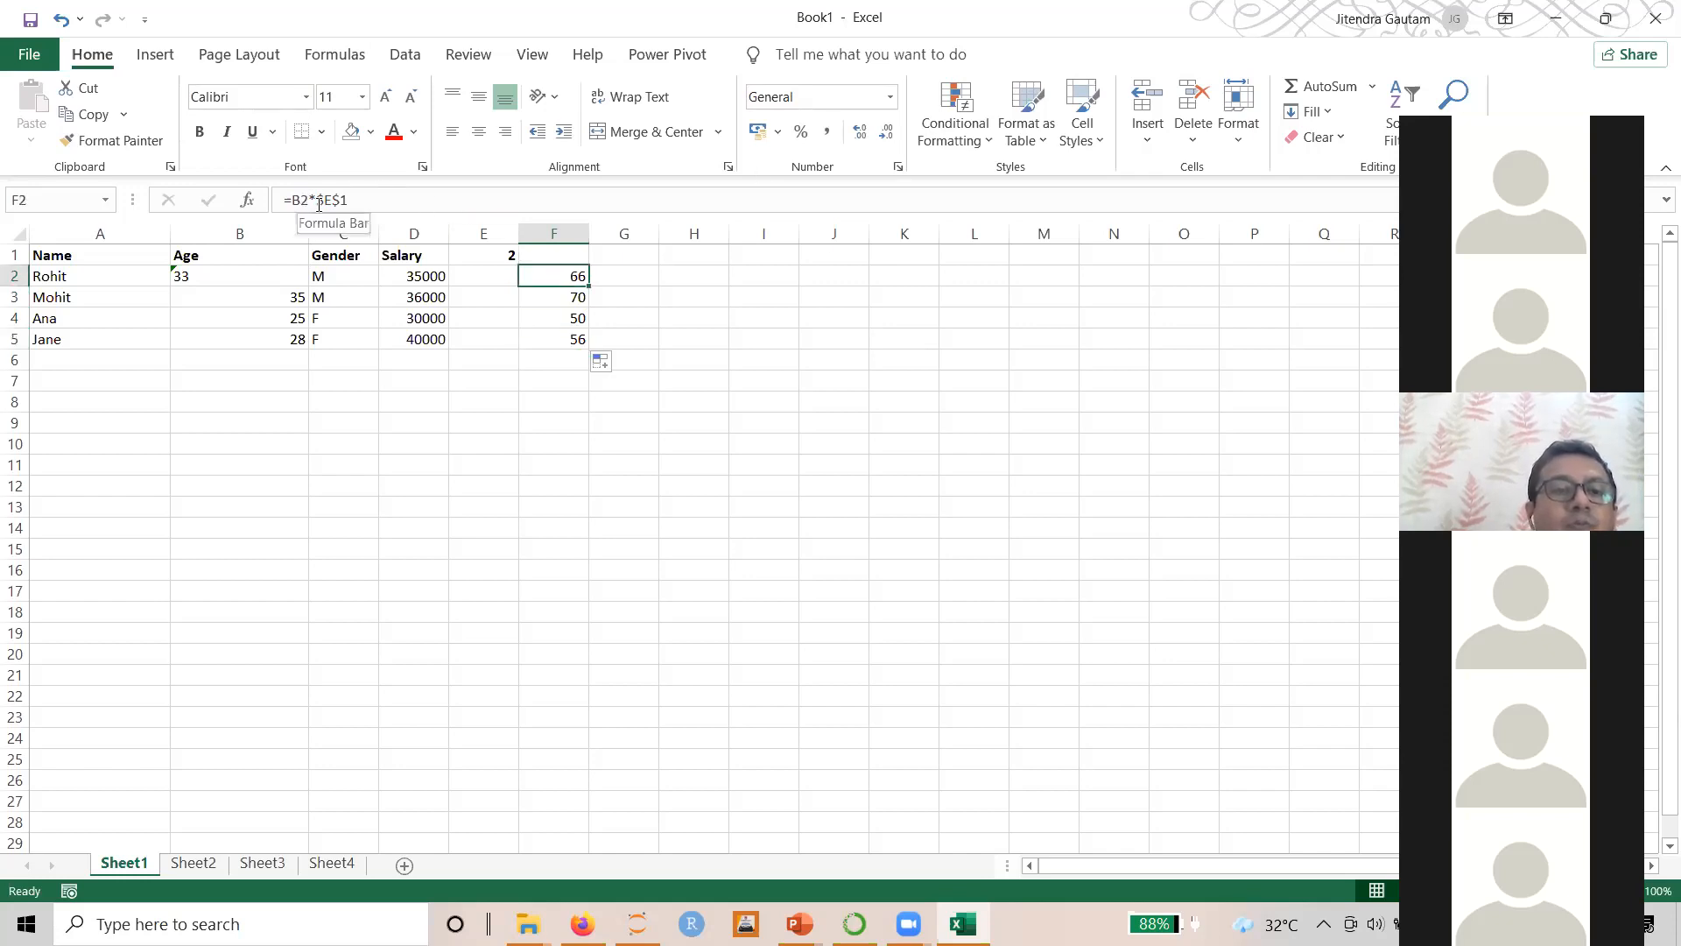
drag(317, 200, 375, 199)
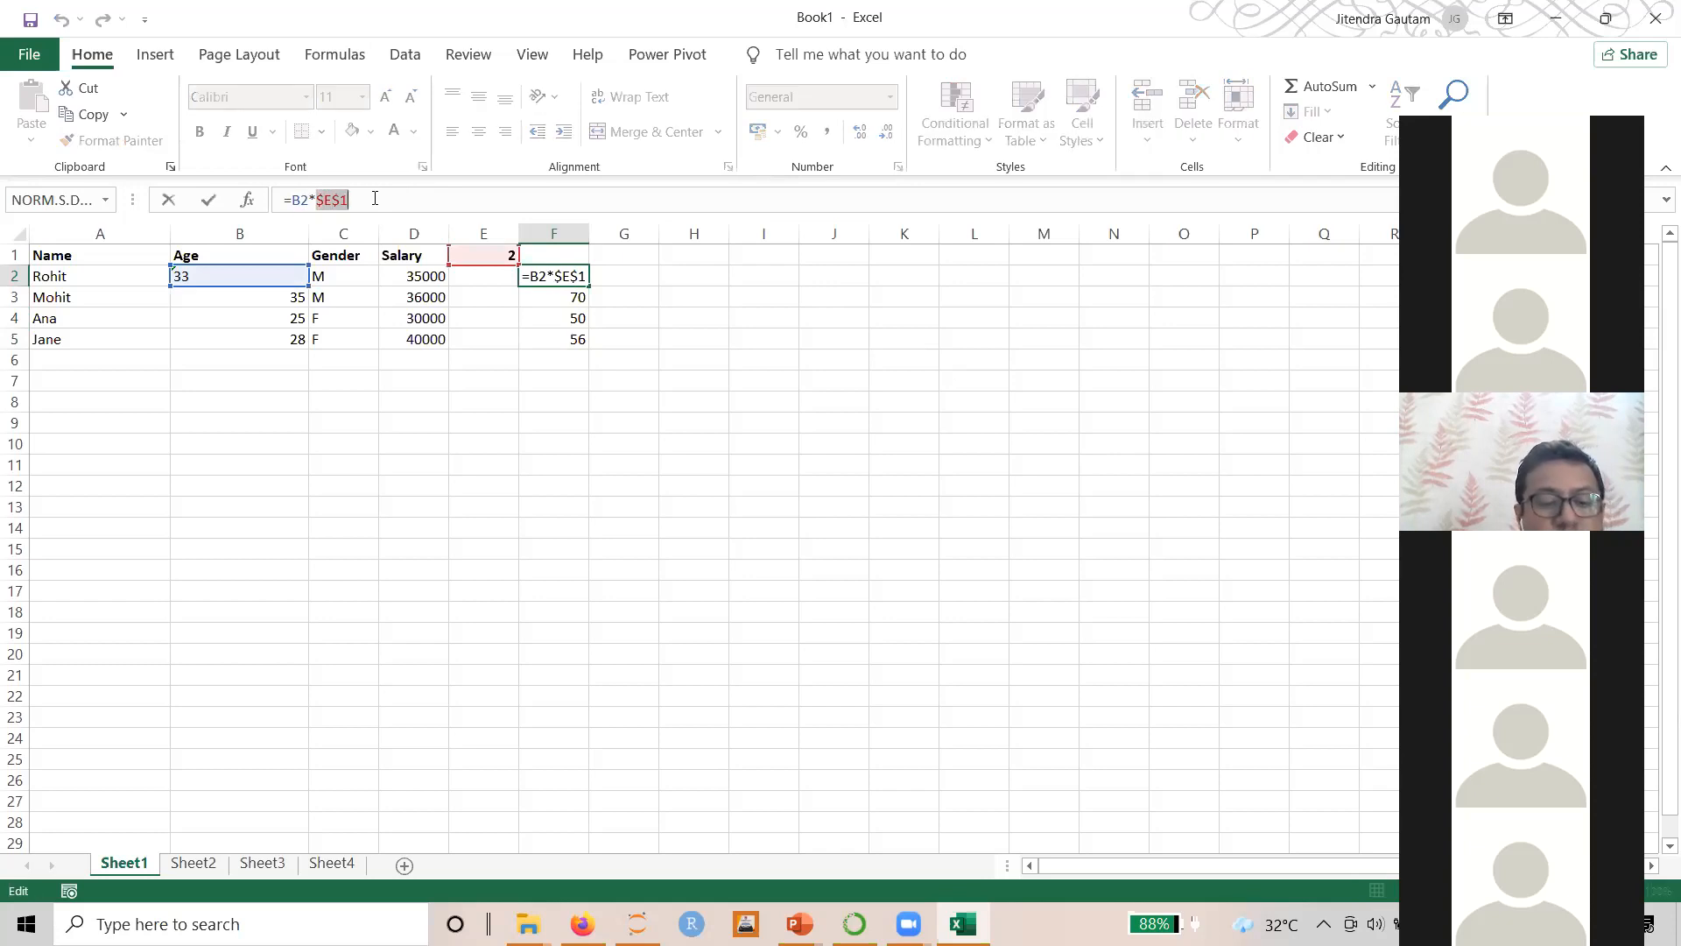
key(F4)
key(F4)
key(F4)
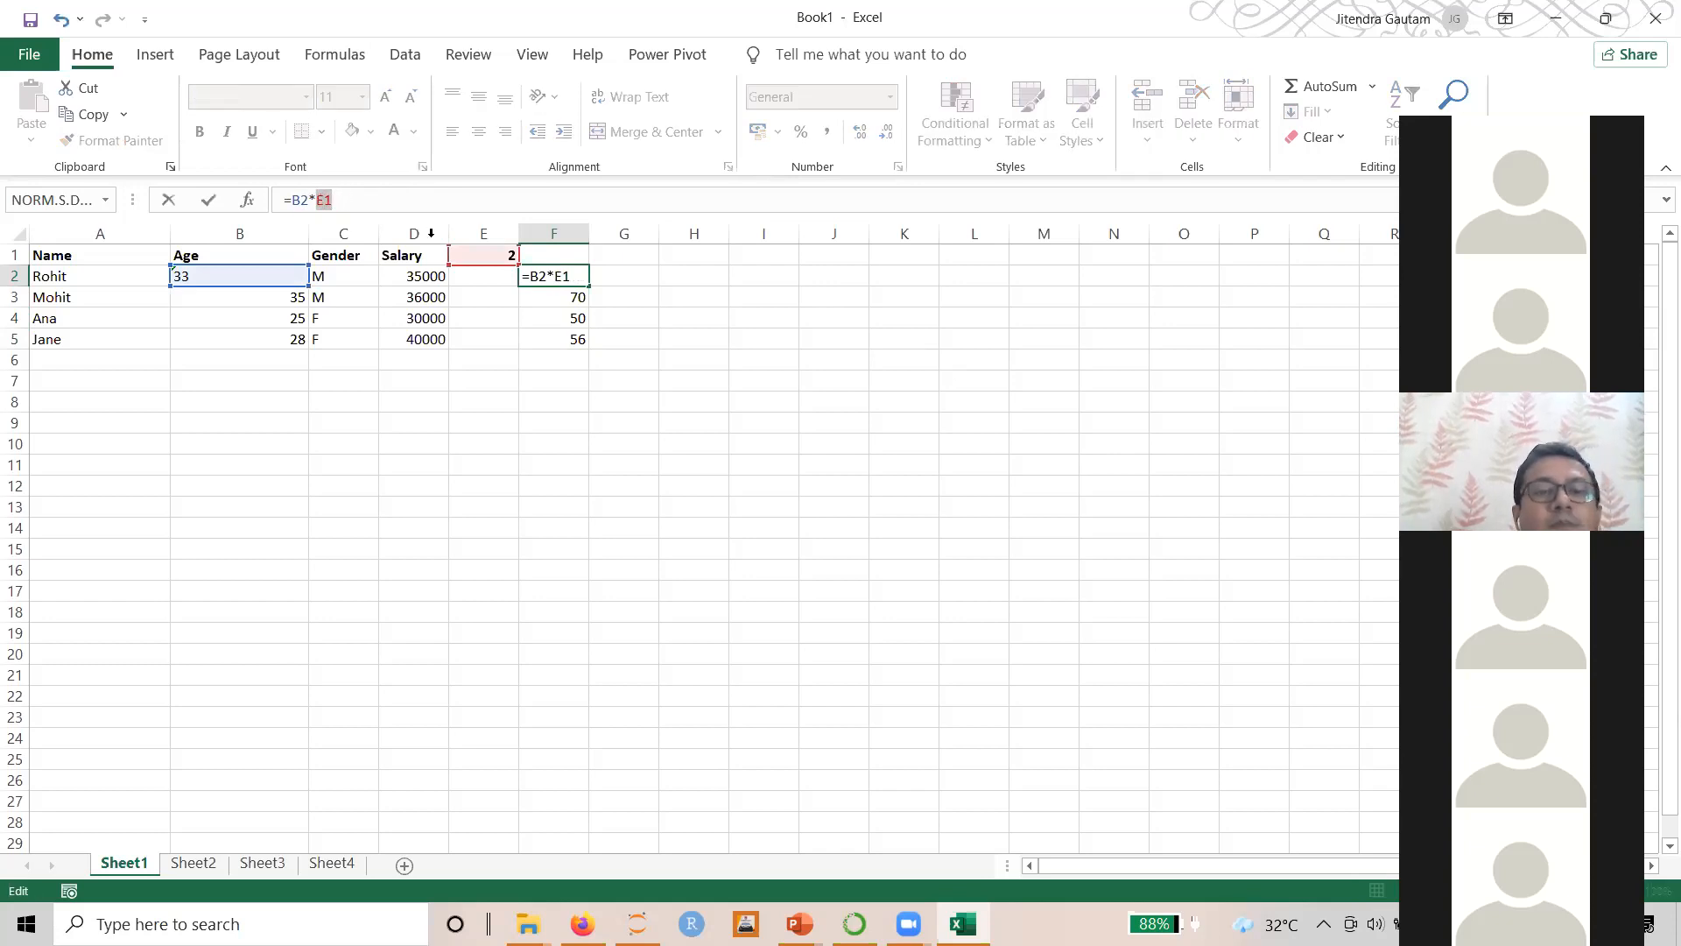
key(F4)
key(ctrl+Return)
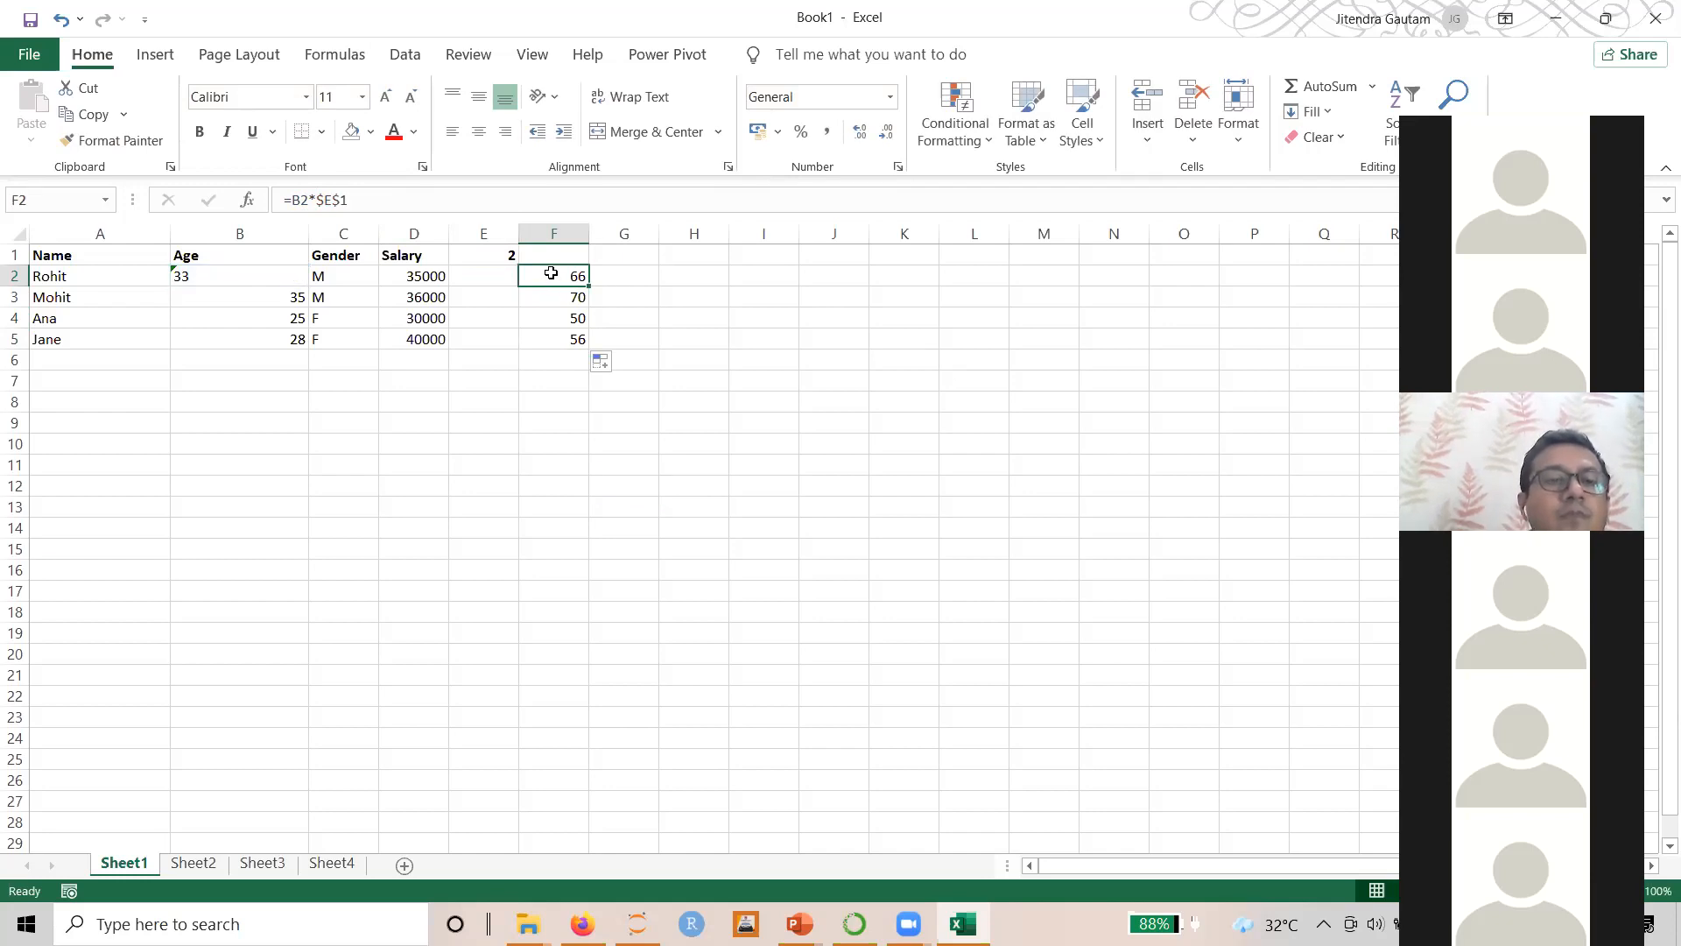
Change the $E$1 reference in F2 back to relative so the formula reads =B2*E1
drag(317, 199, 383, 199)
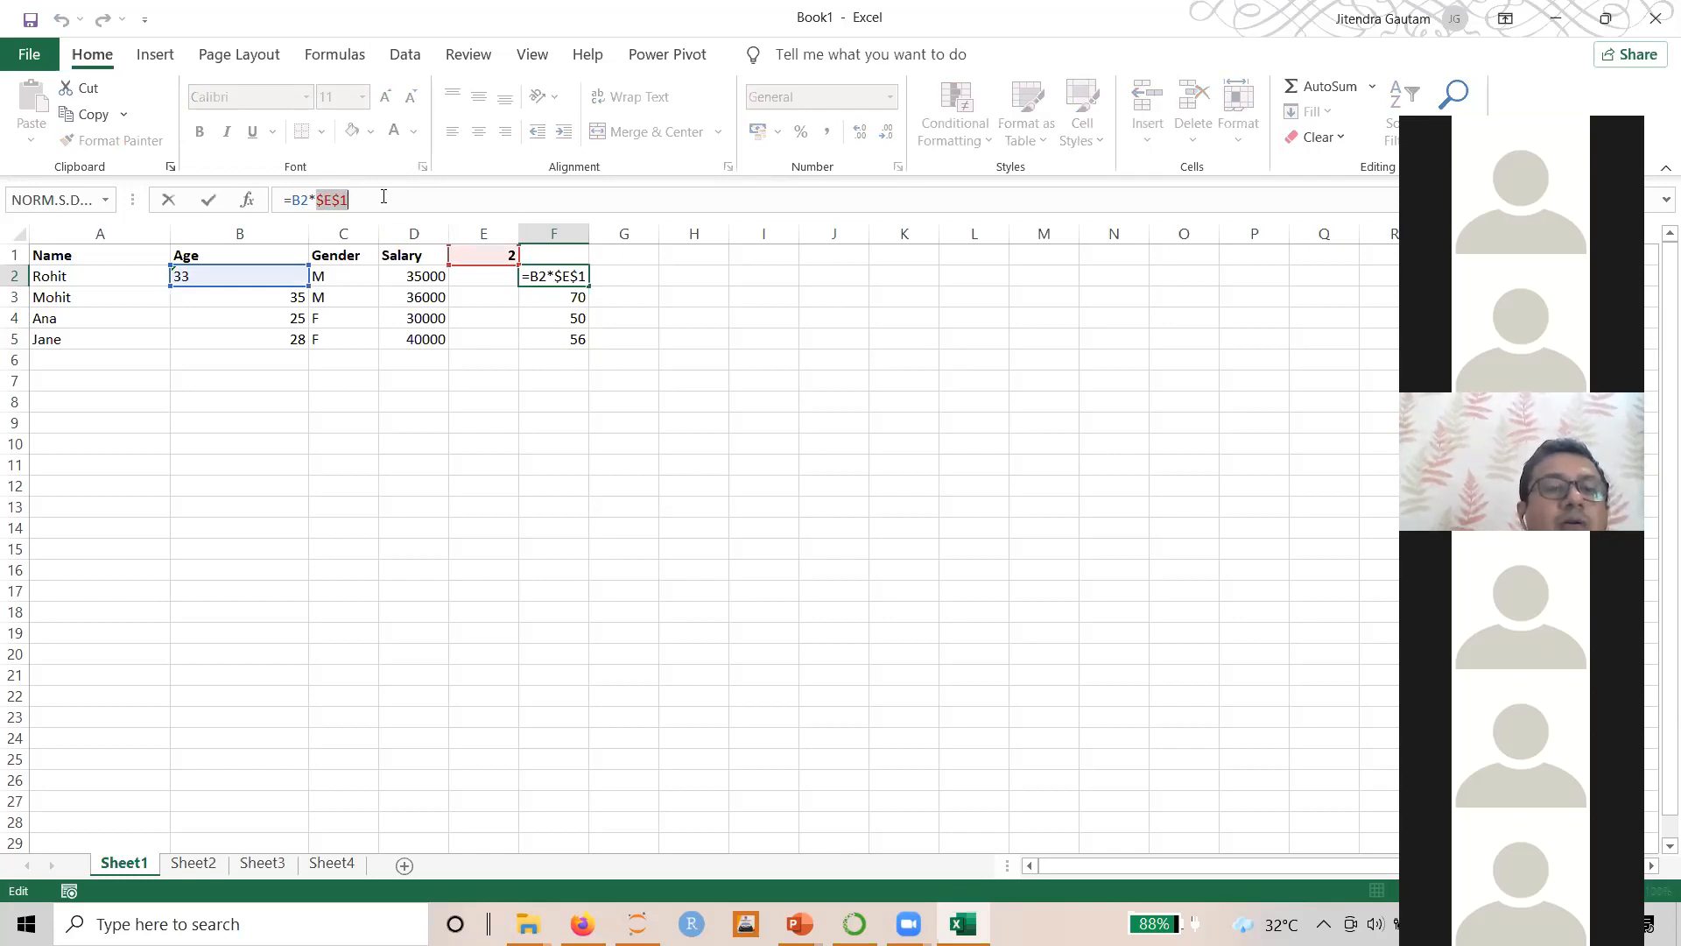
key(F4)
key(F4)
key(F4)
key(F4)
key(Return)
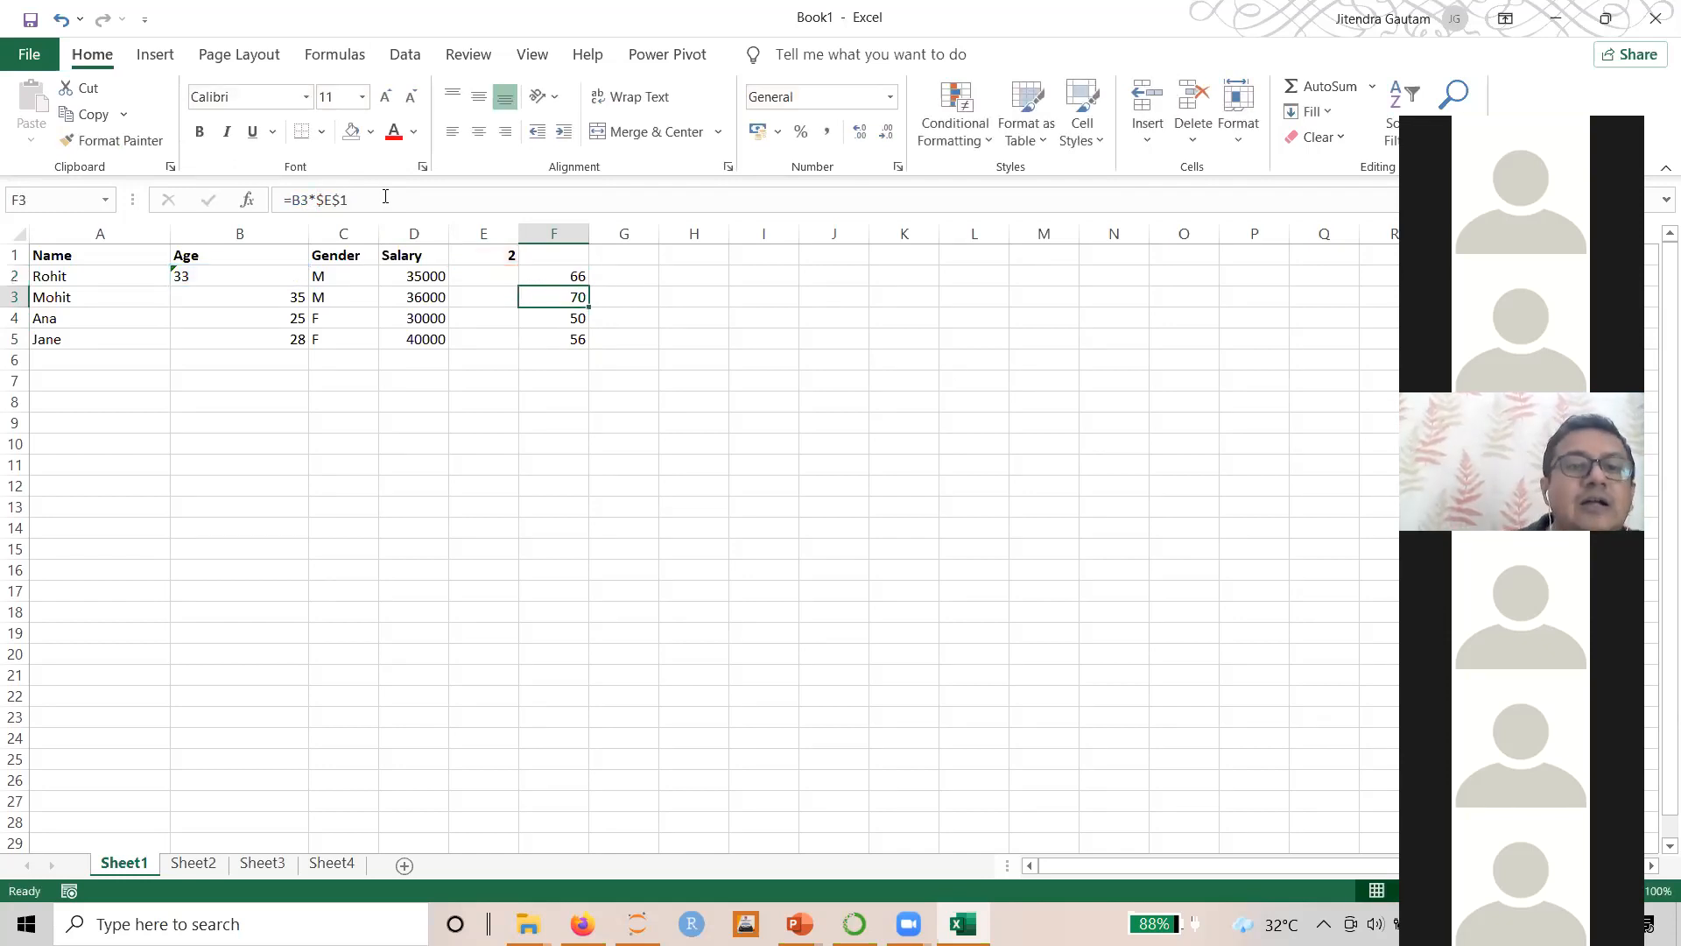
key(Up)
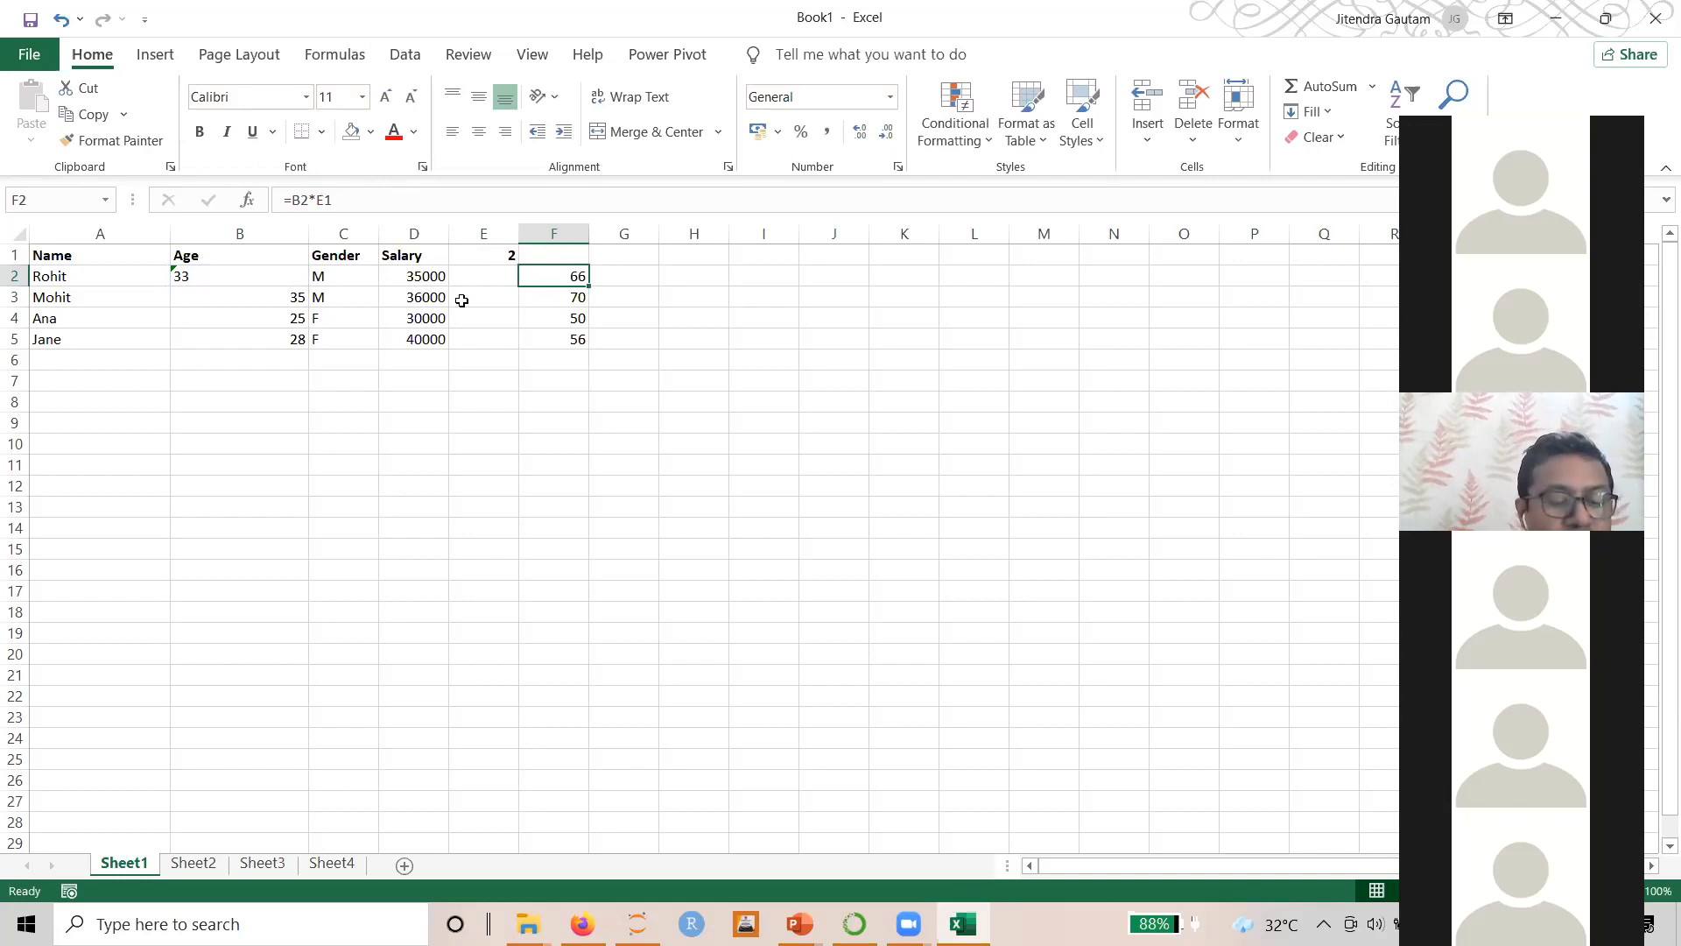
Compare the formulas in F2 and F3 with the age in B3 and the multiplier in E1
key(F2)
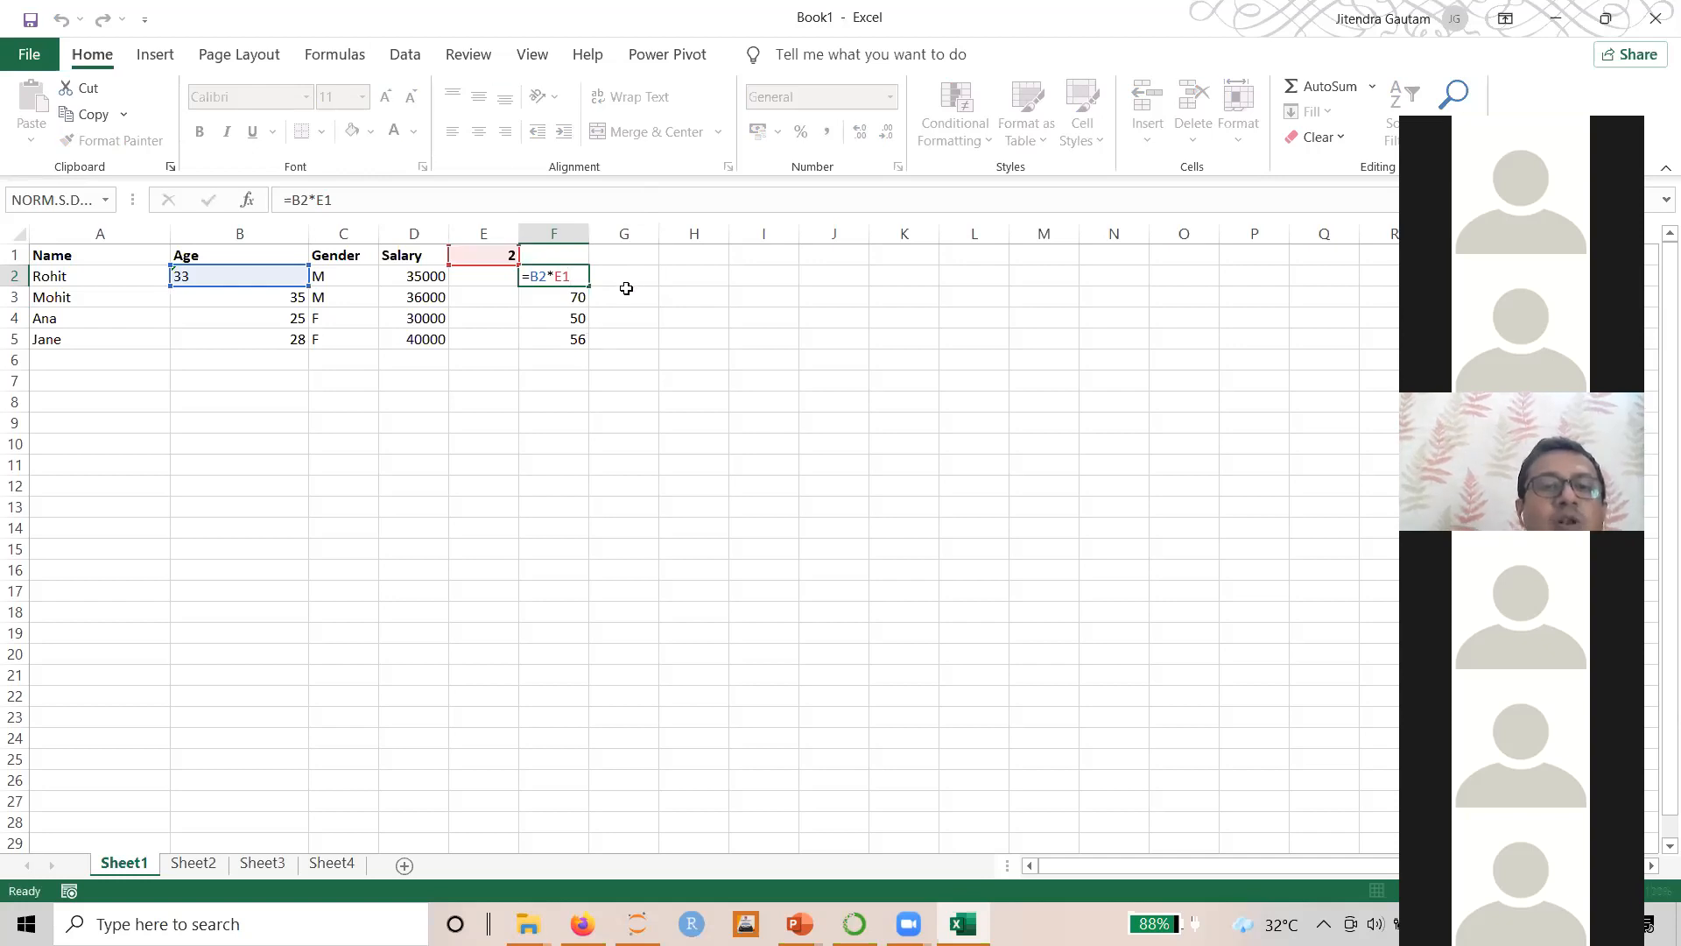
key(Escape)
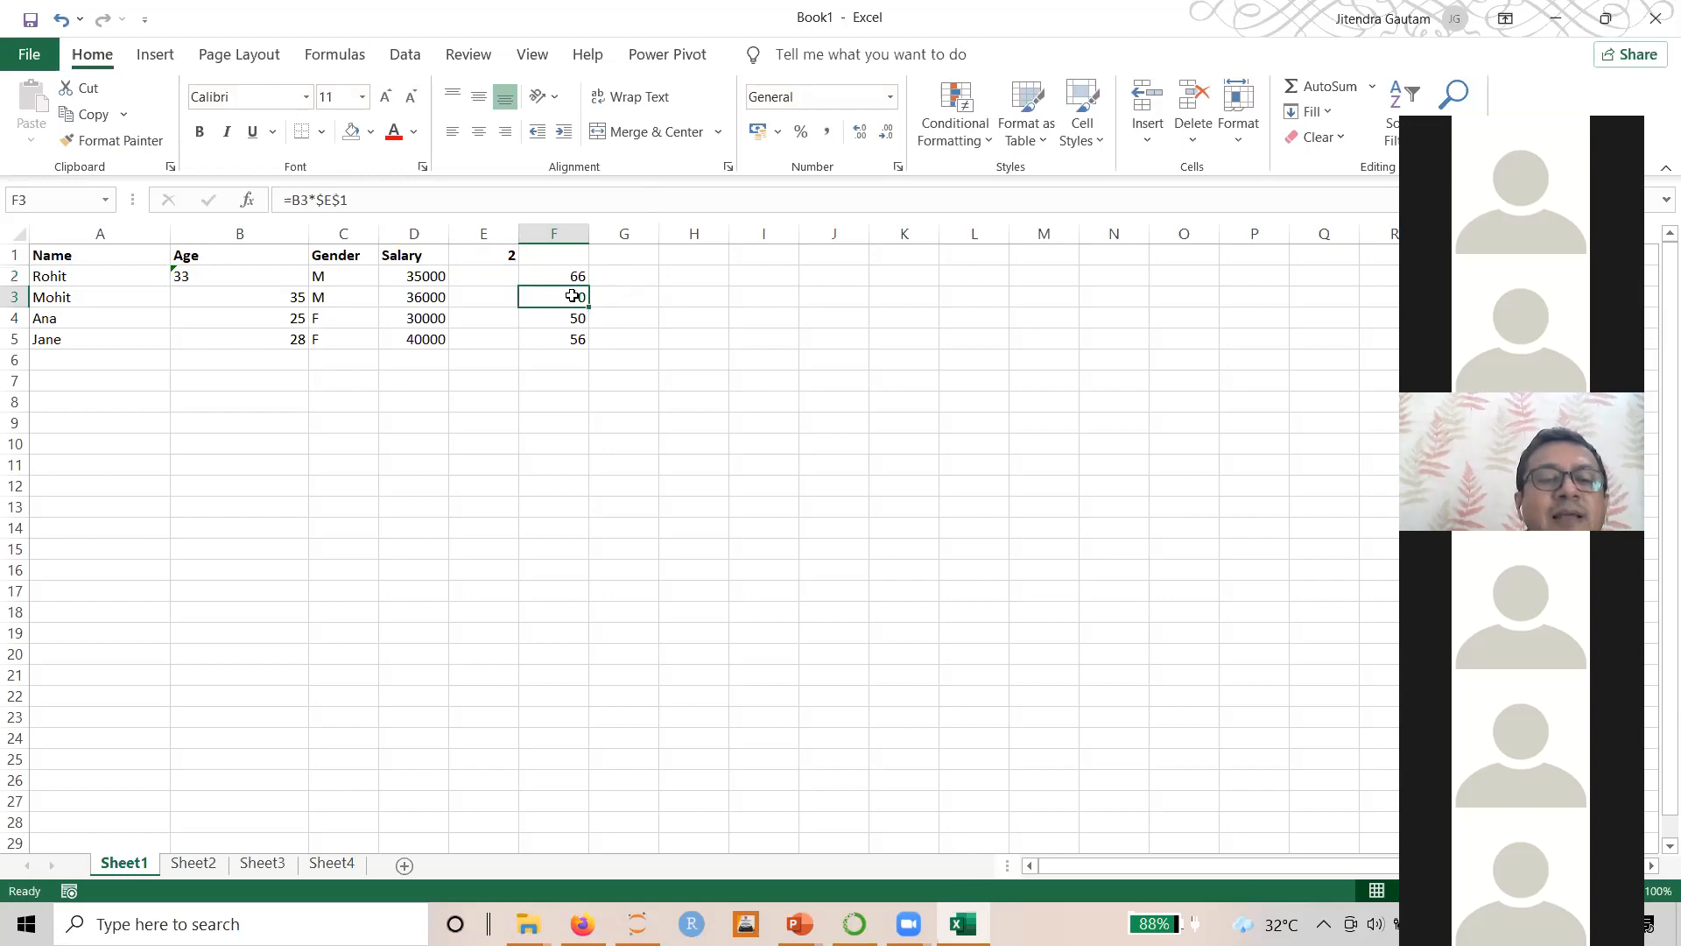
click(286, 299)
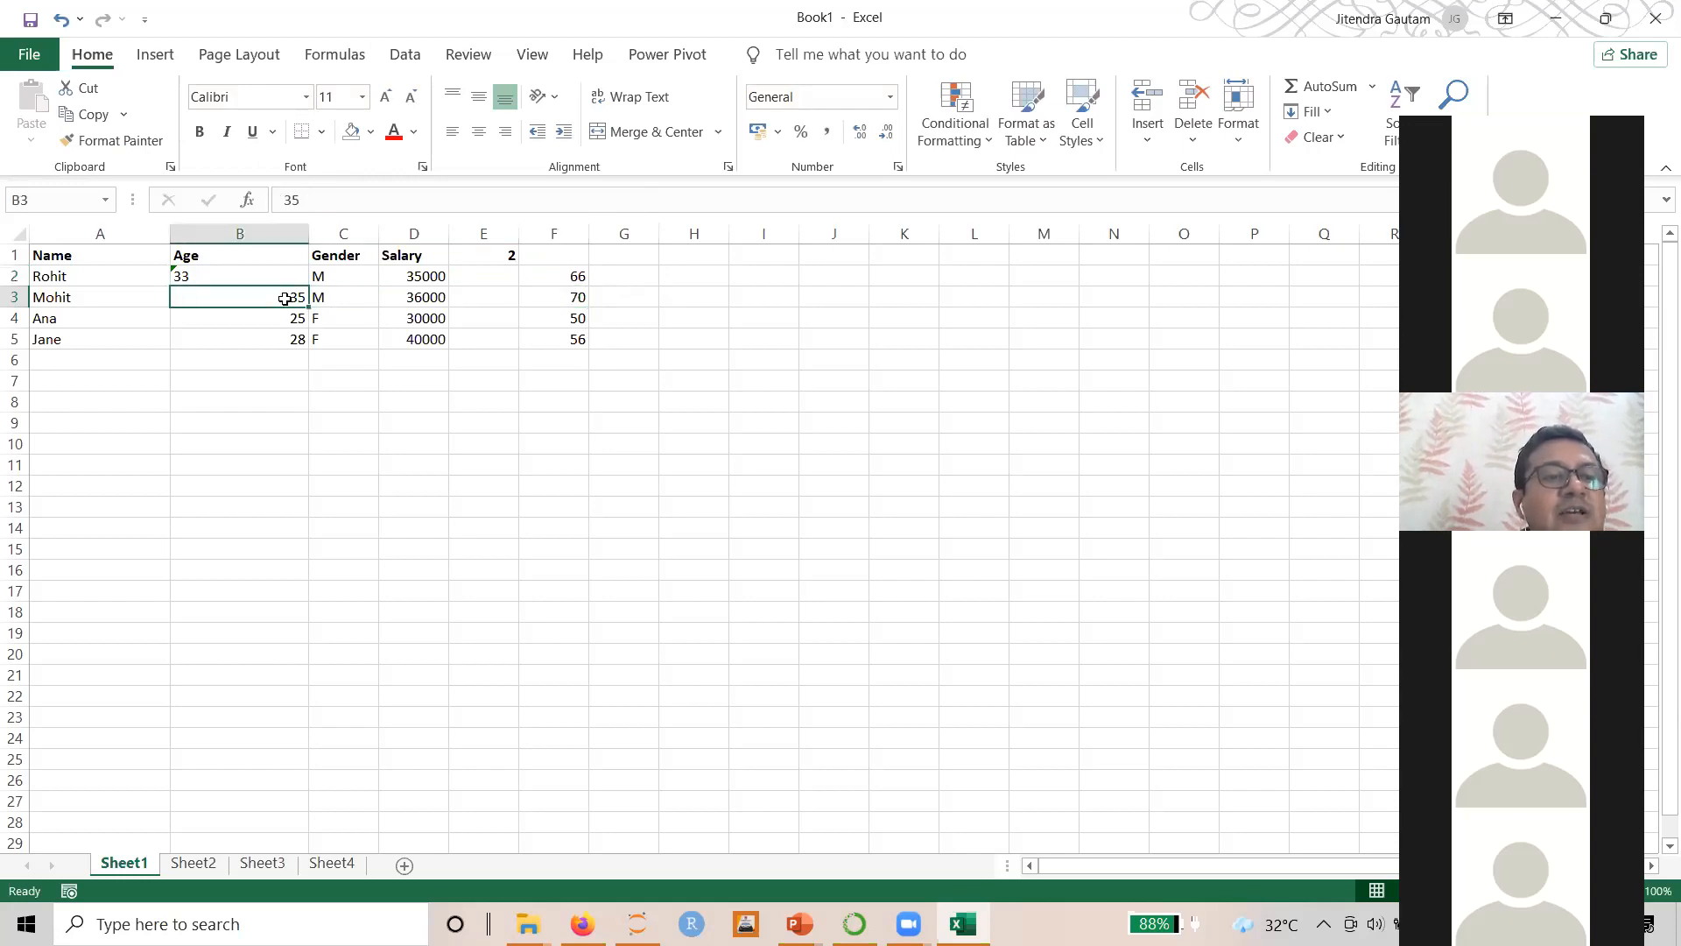
click(484, 254)
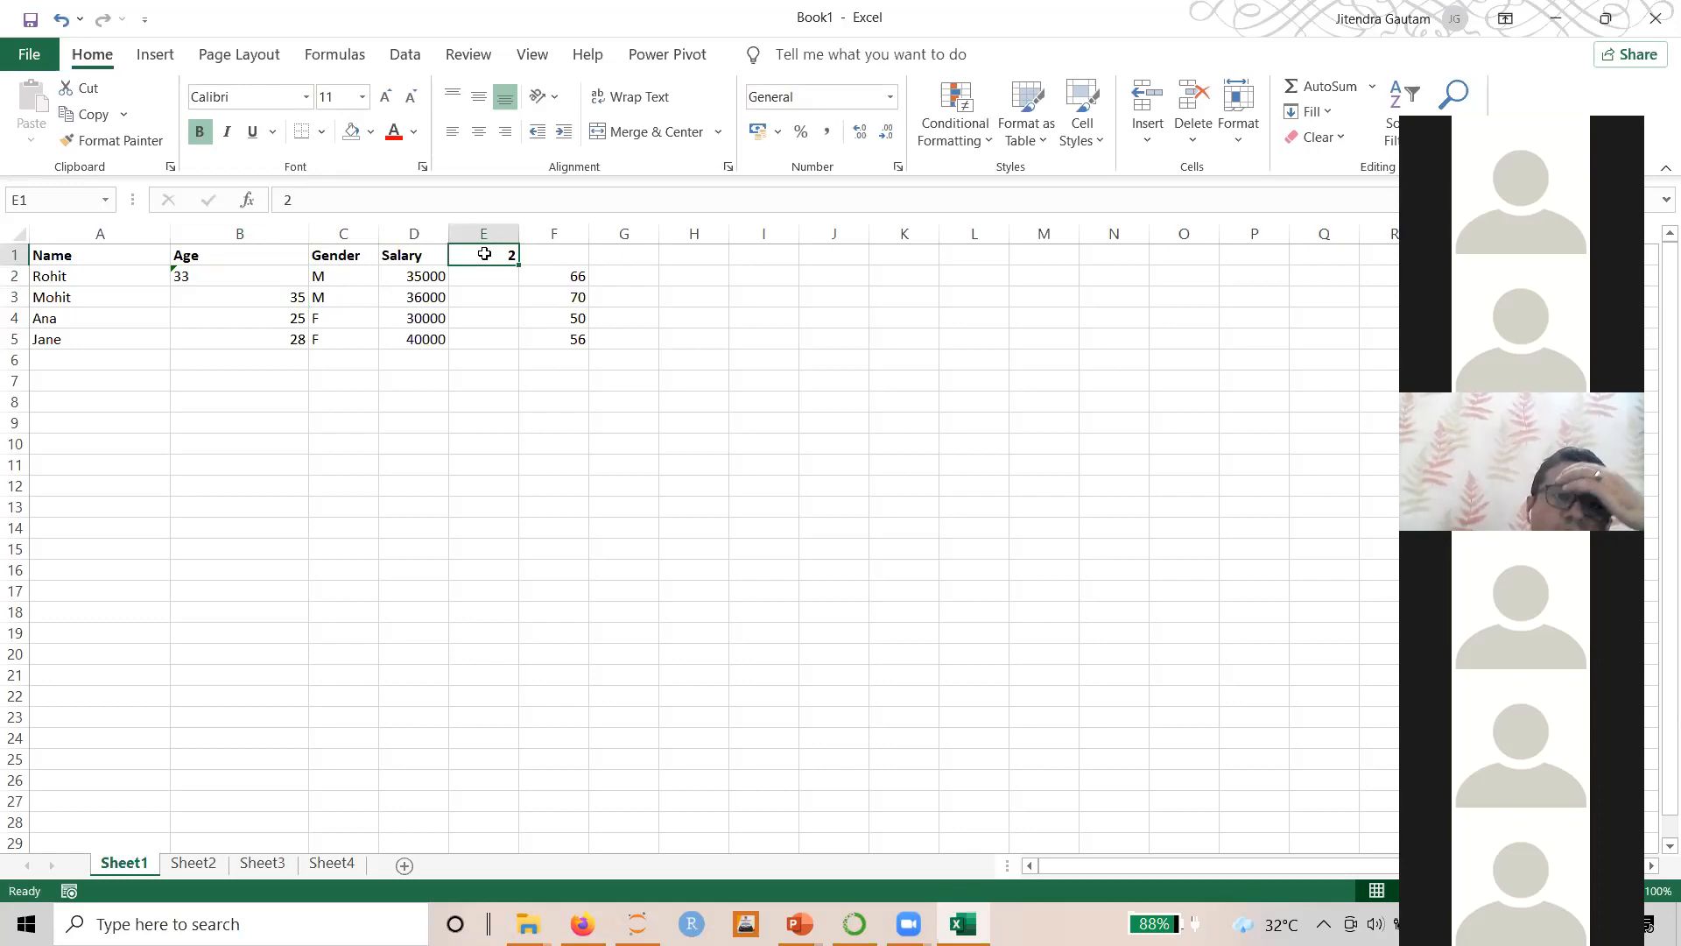
Fill the relative formula =B2*E1 from F2 down through F5
click(575, 277)
drag(589, 287, 581, 347)
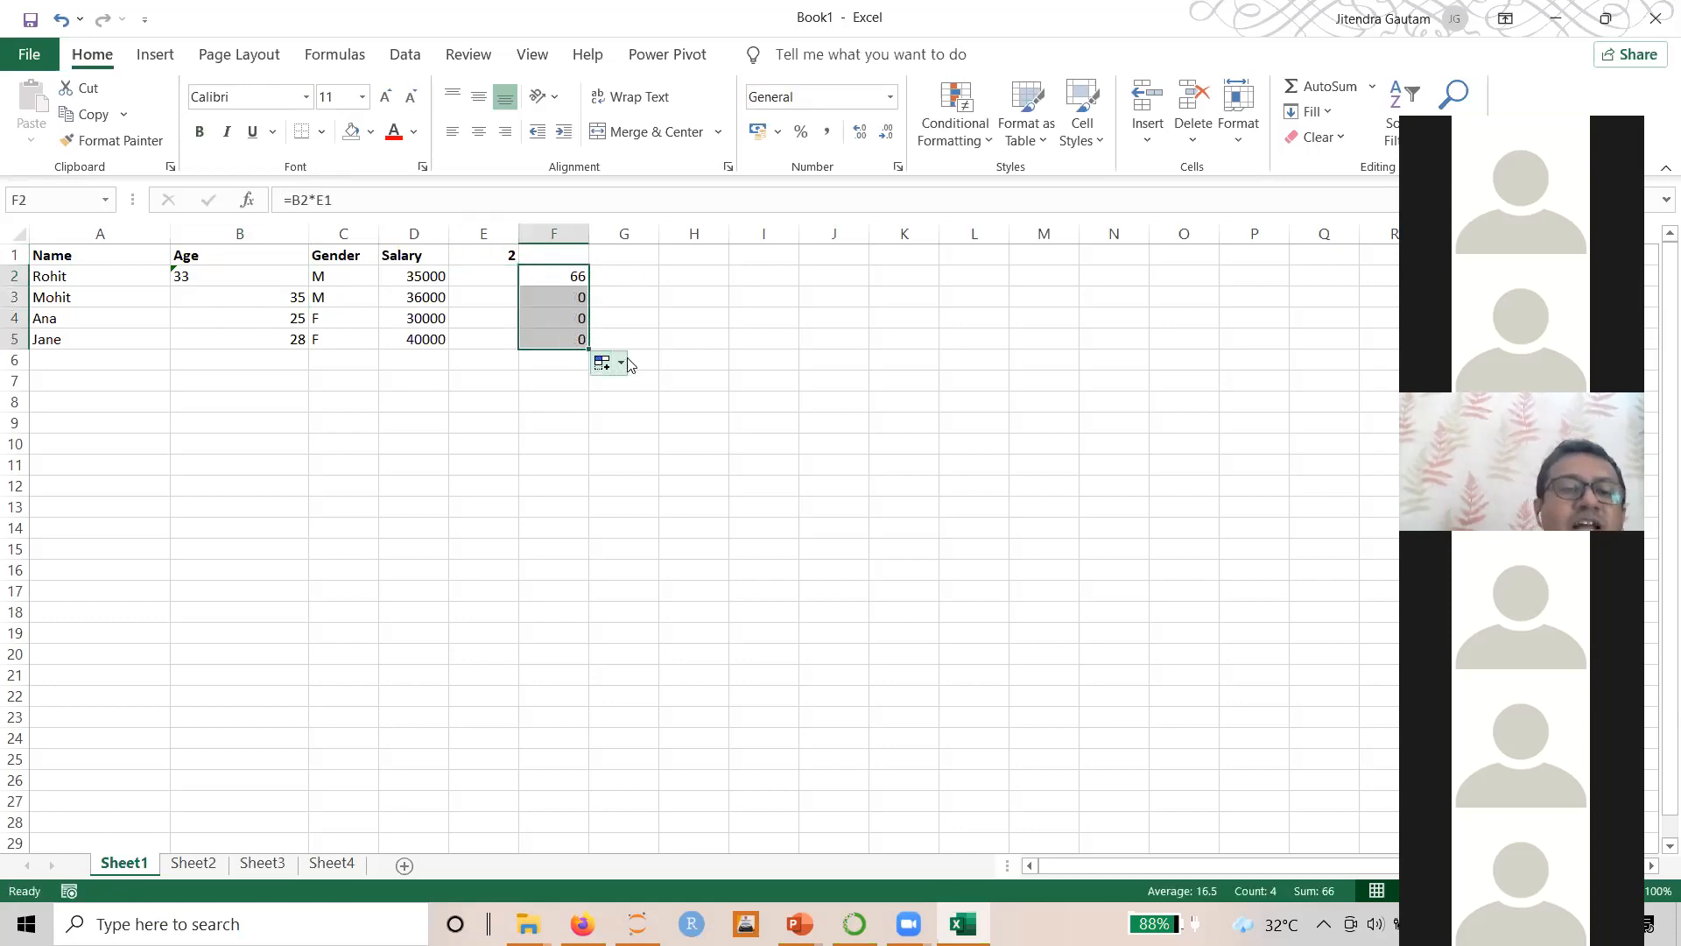
click(551, 276)
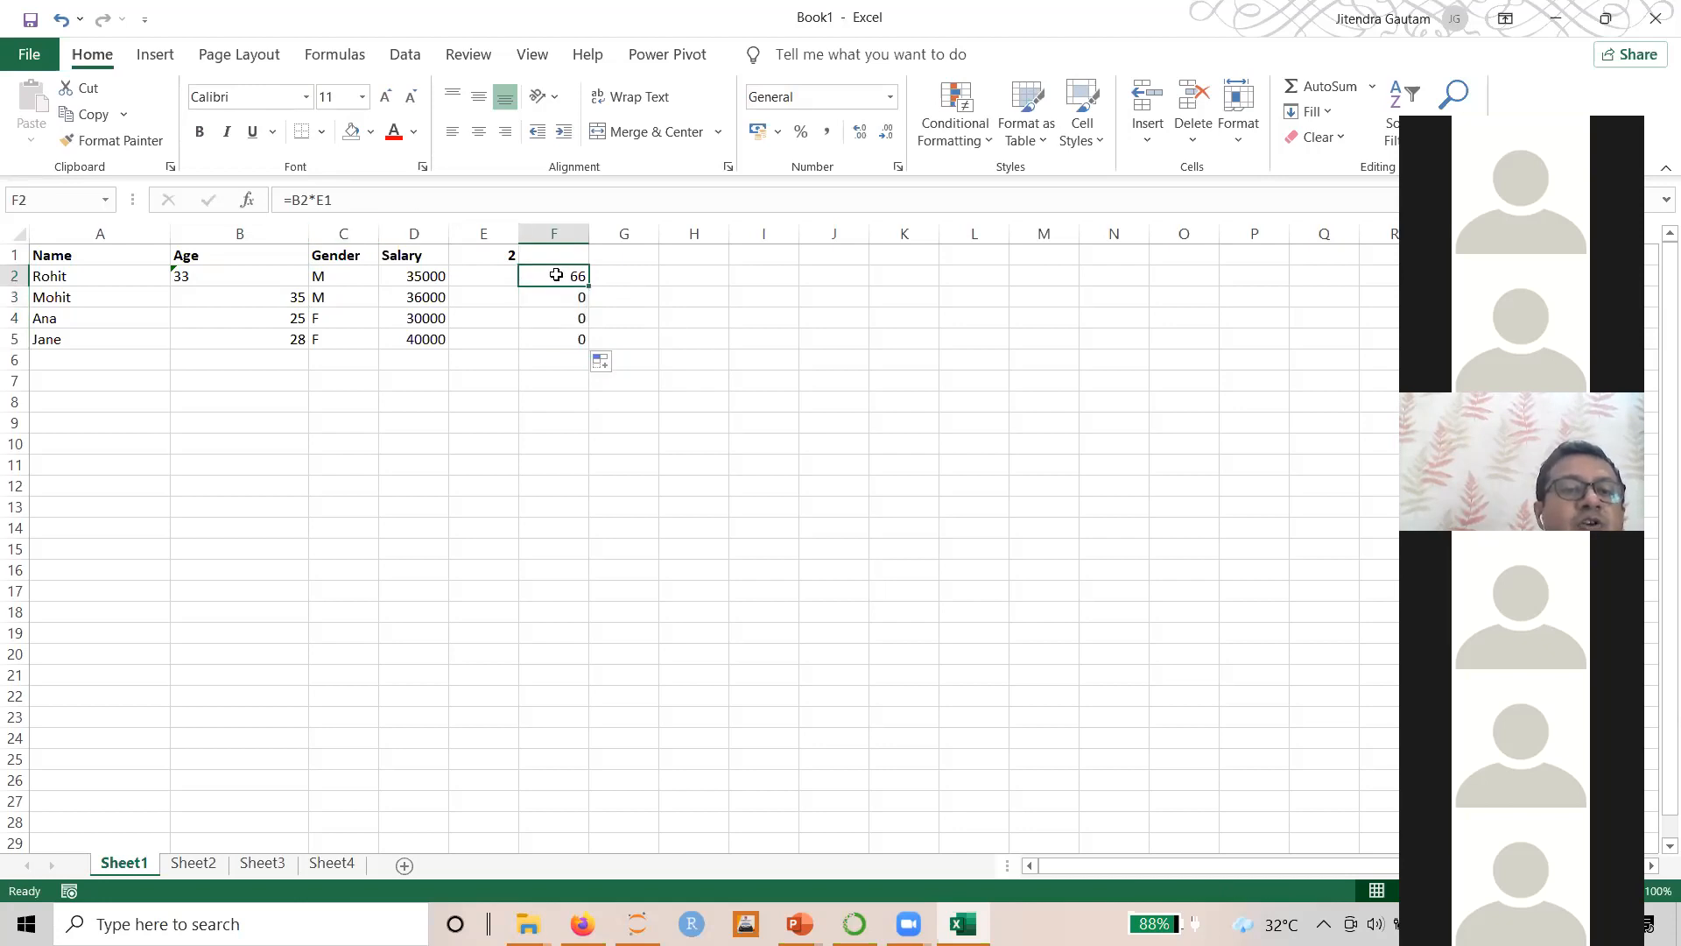
Check the copied relative formulas in F3, F4 and F5
click(574, 296)
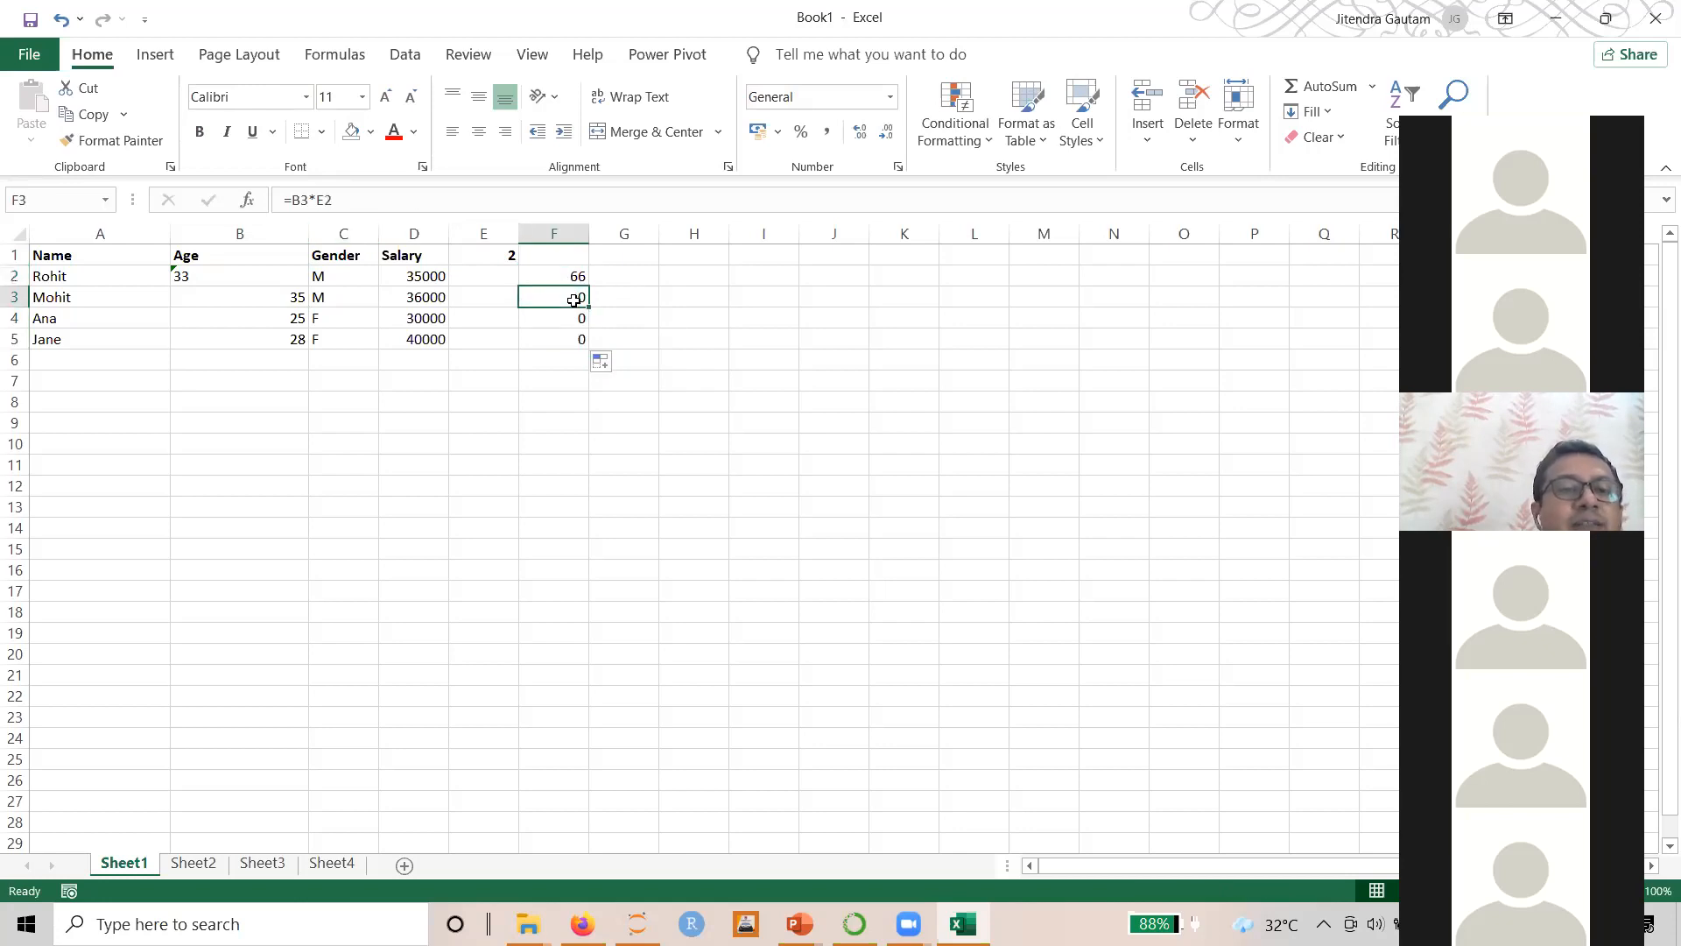
click(574, 325)
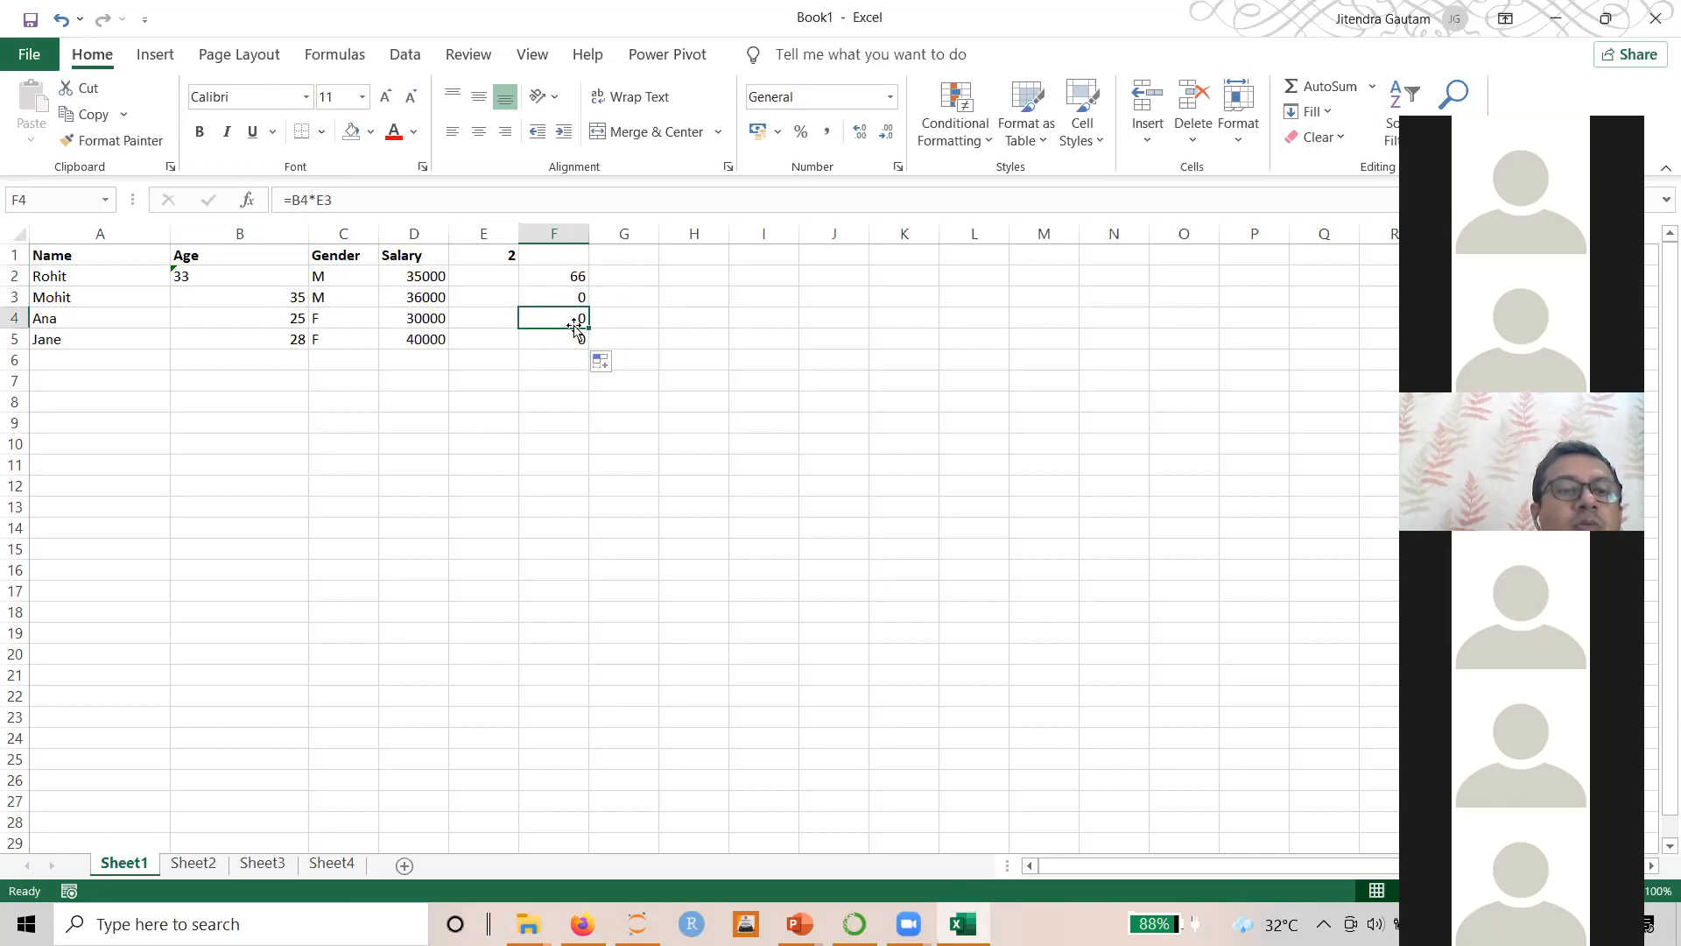
click(574, 339)
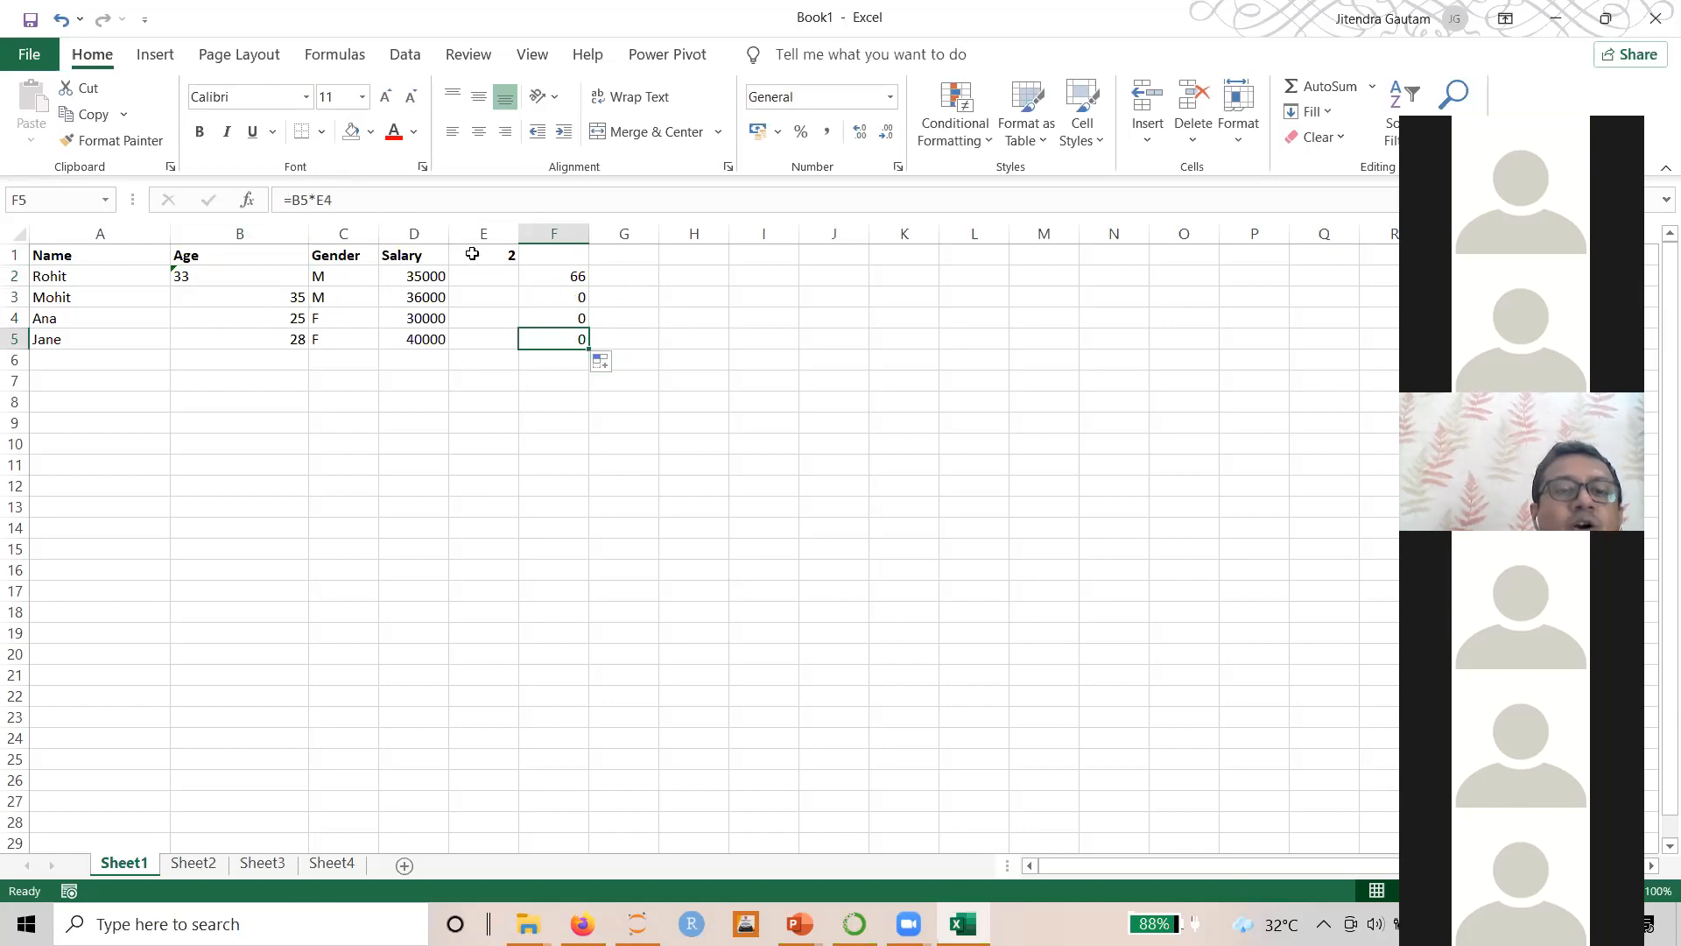
click(556, 276)
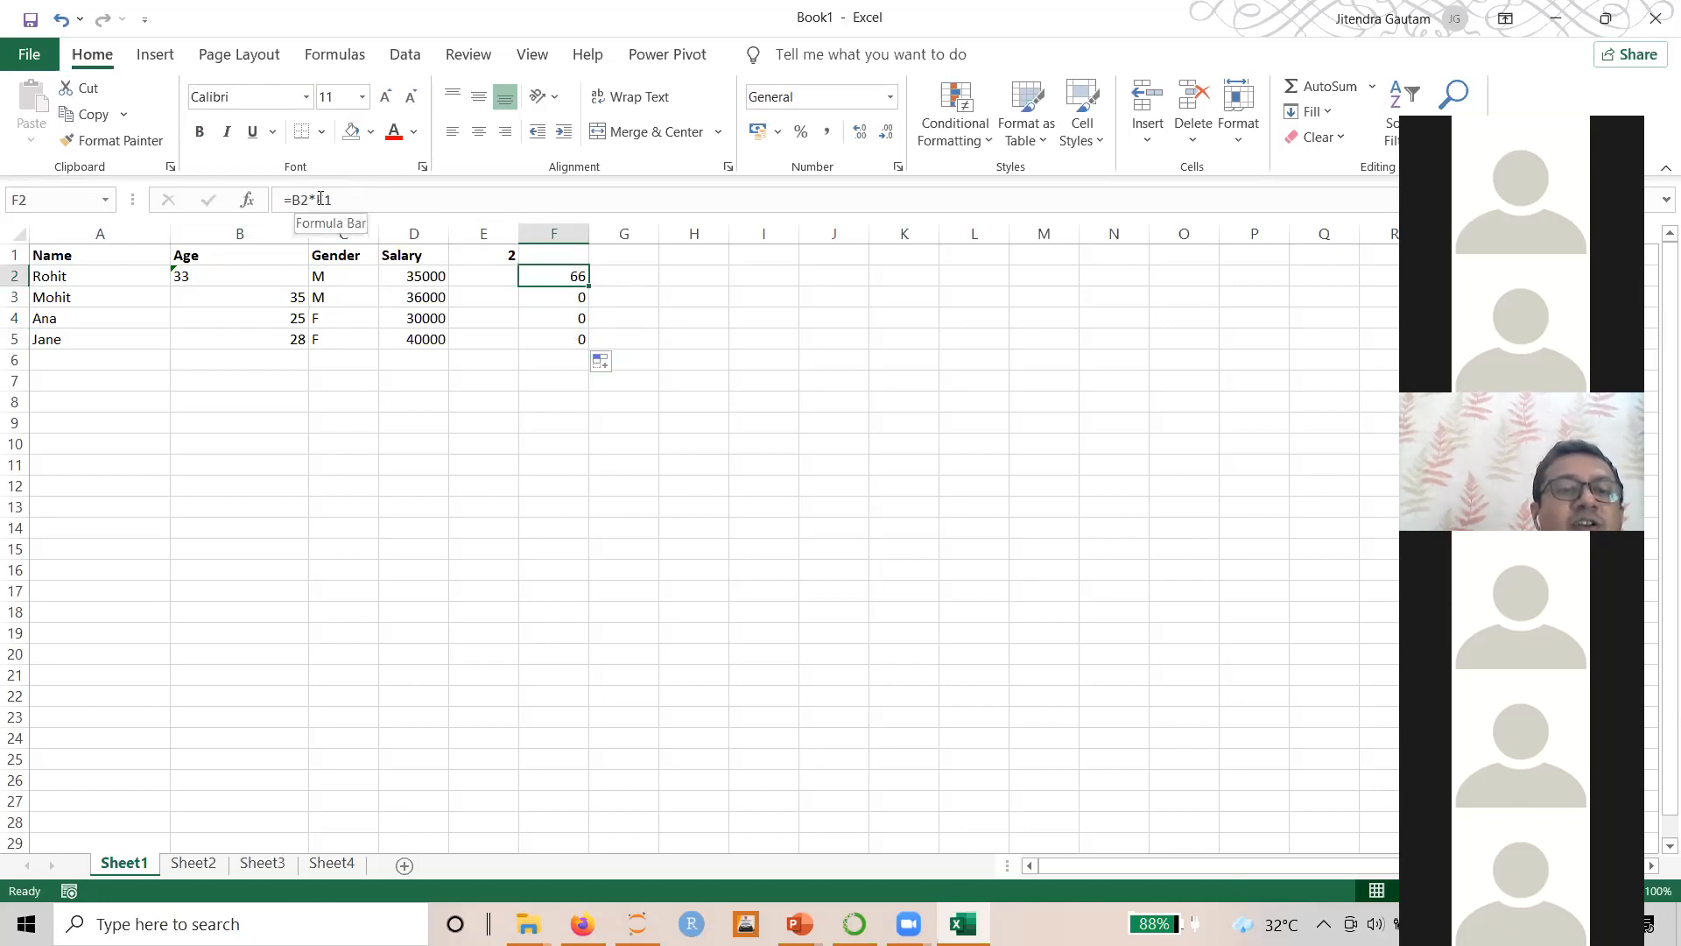
double_click(323, 200)
click(694, 398)
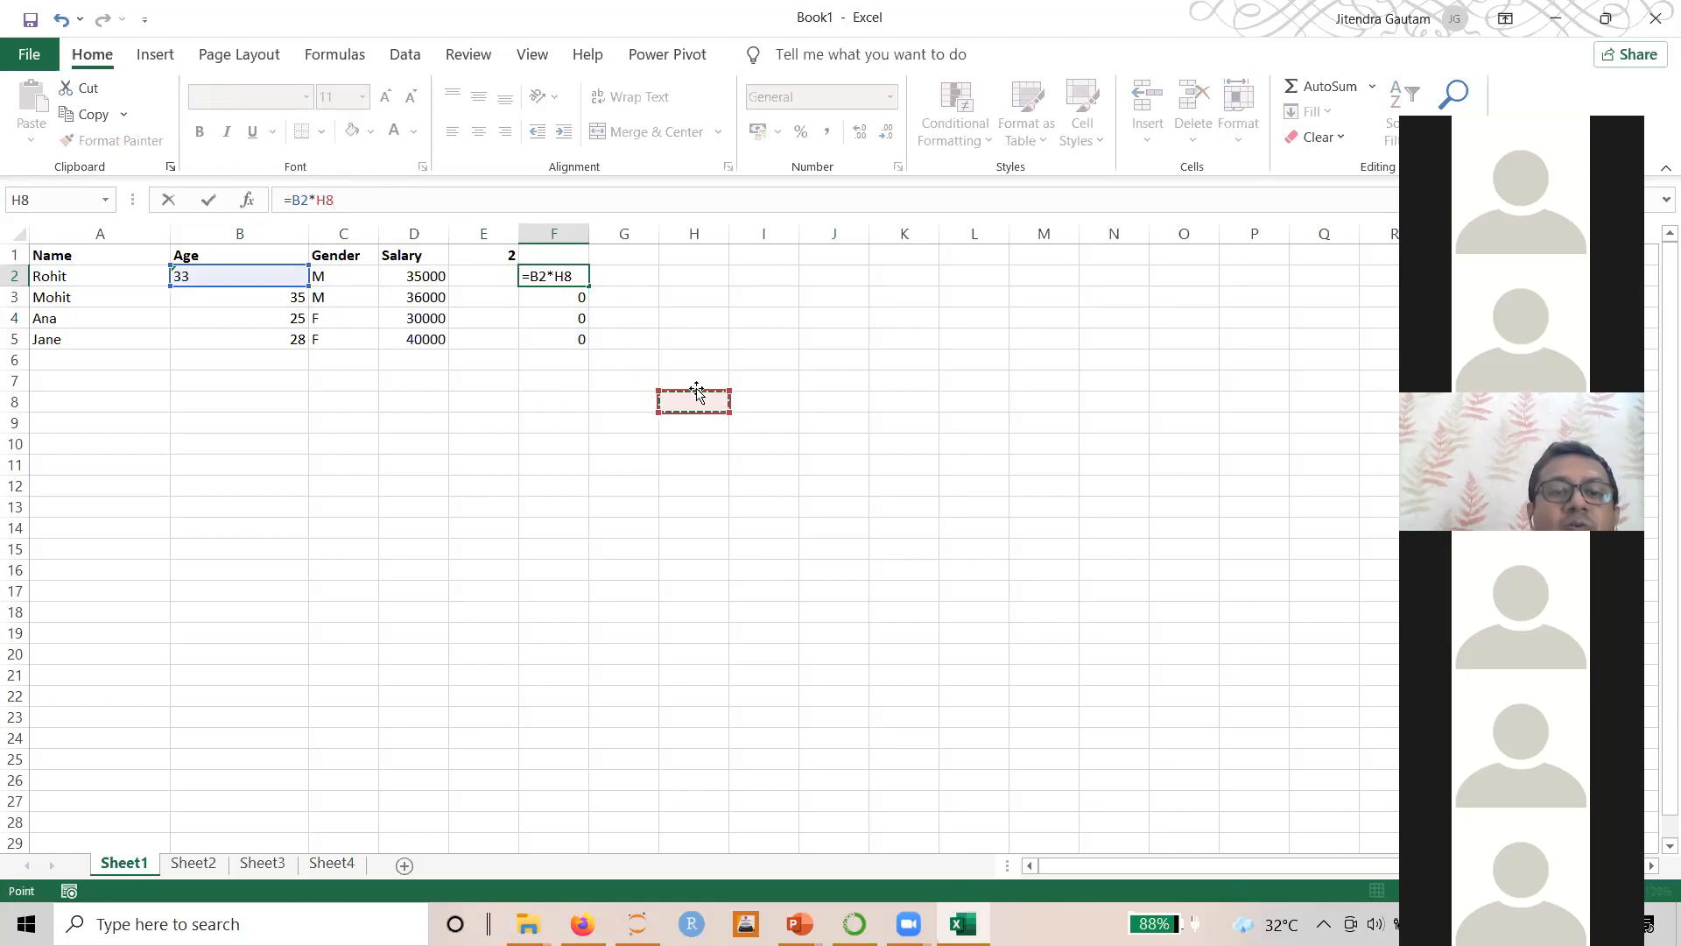
key(Escape)
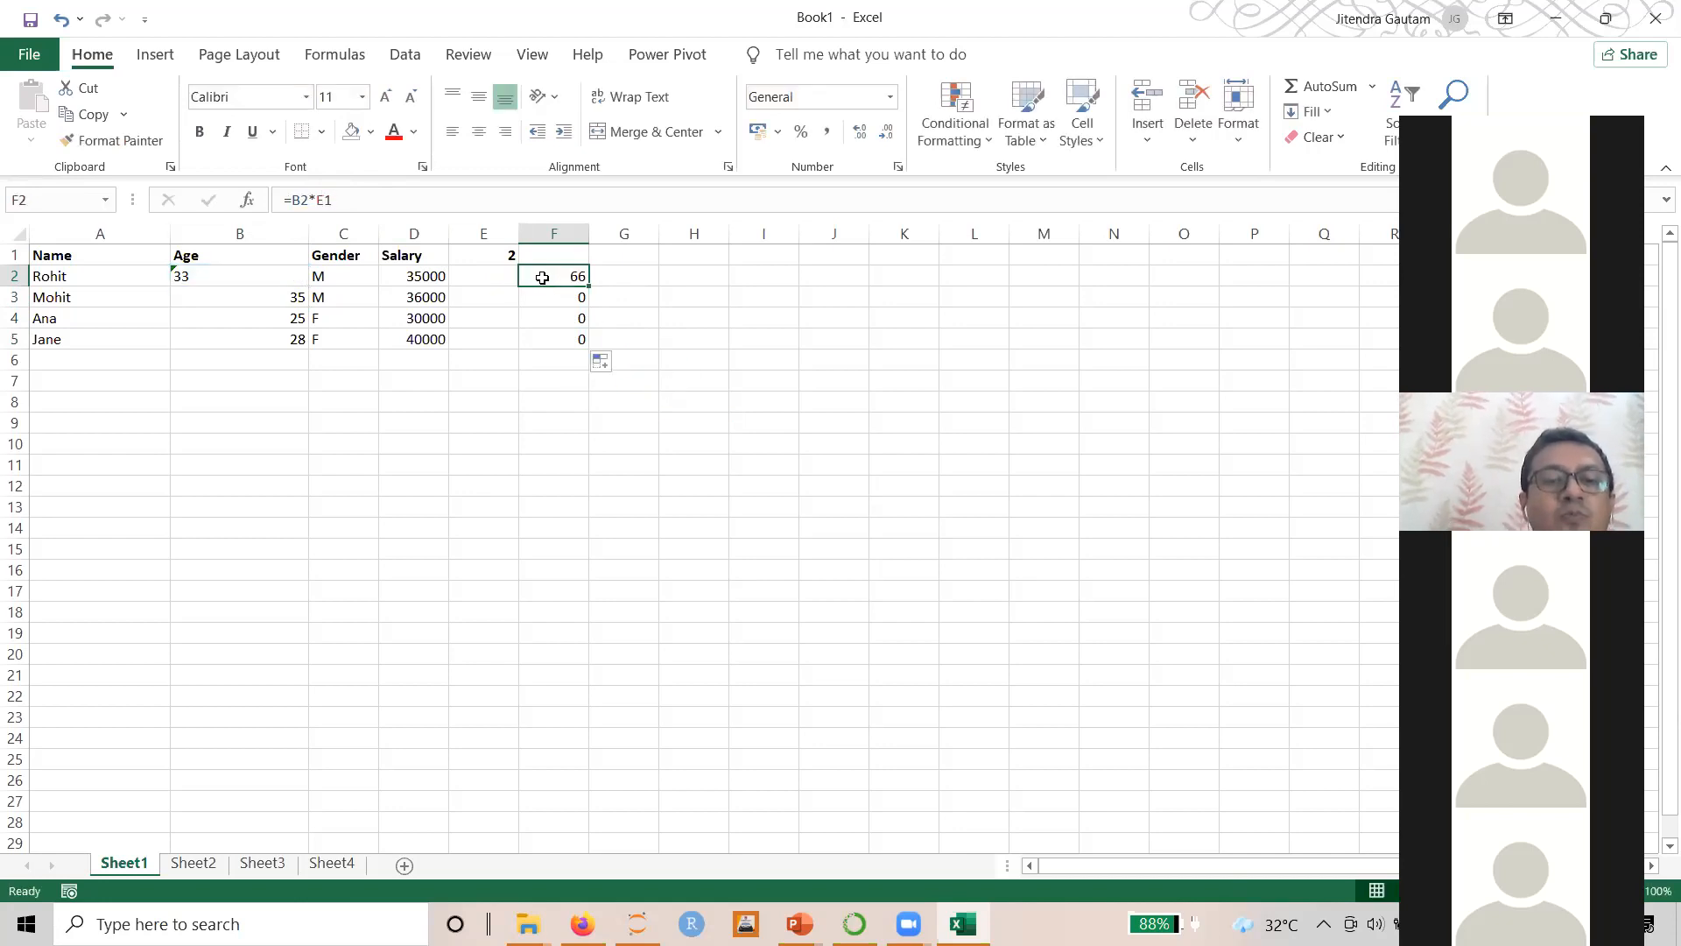
Make the E1 reference in F2 absolute so the formula reads =B2*$E$1
click(301, 199)
drag(302, 199, 308, 200)
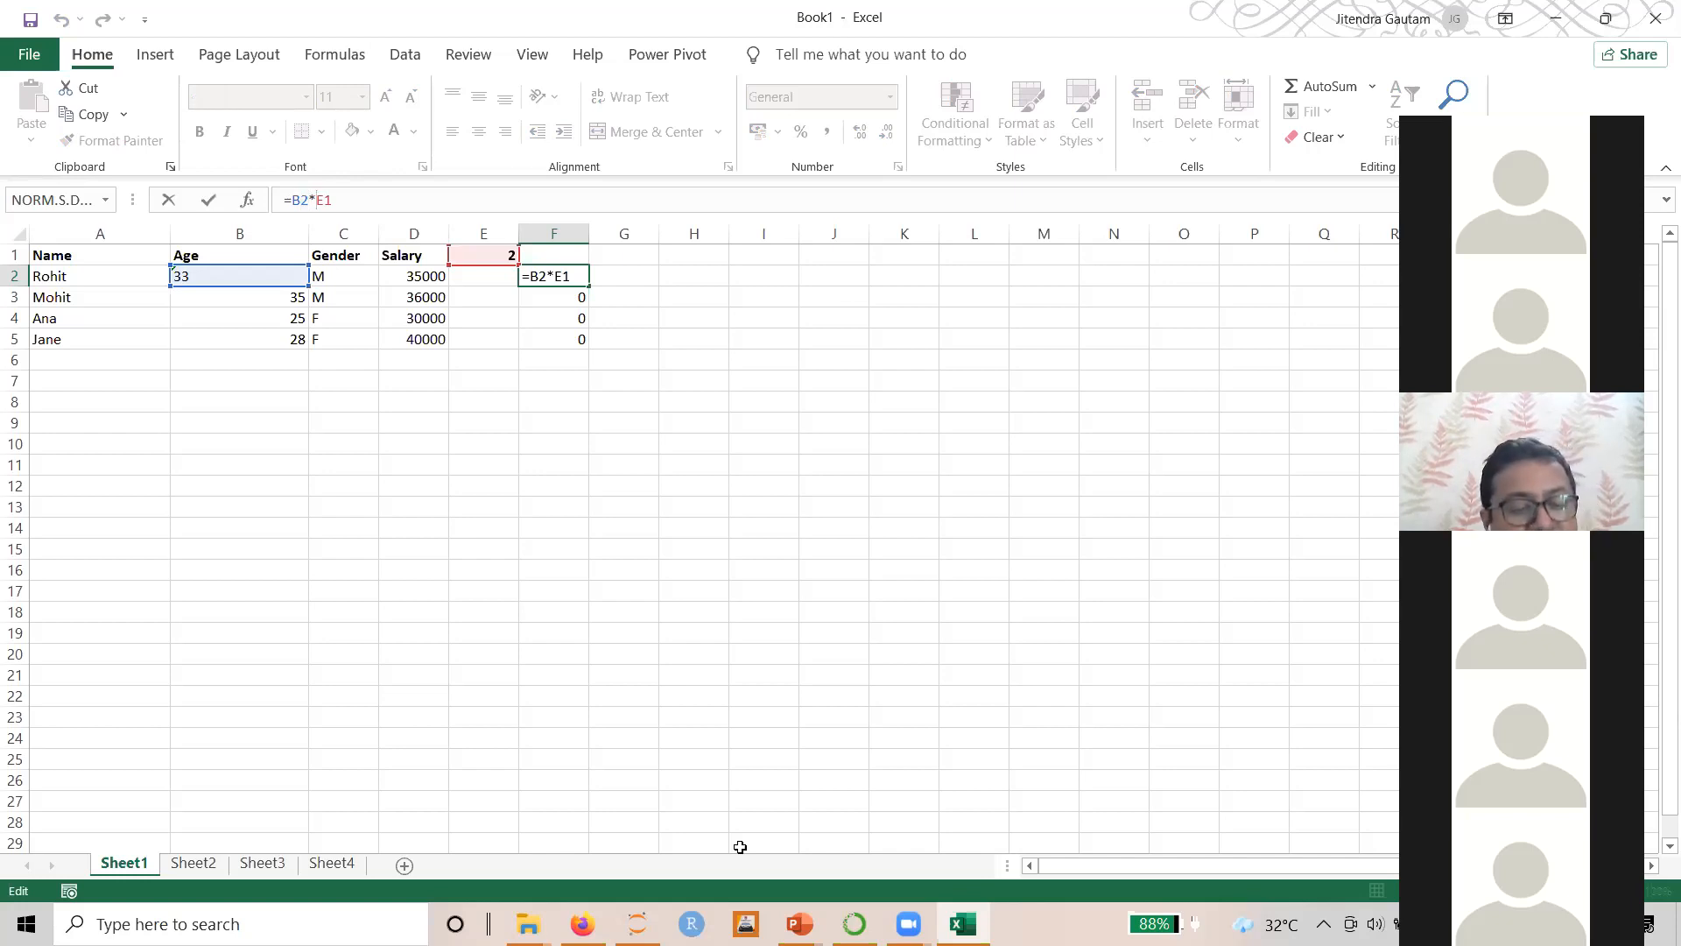
key(F4)
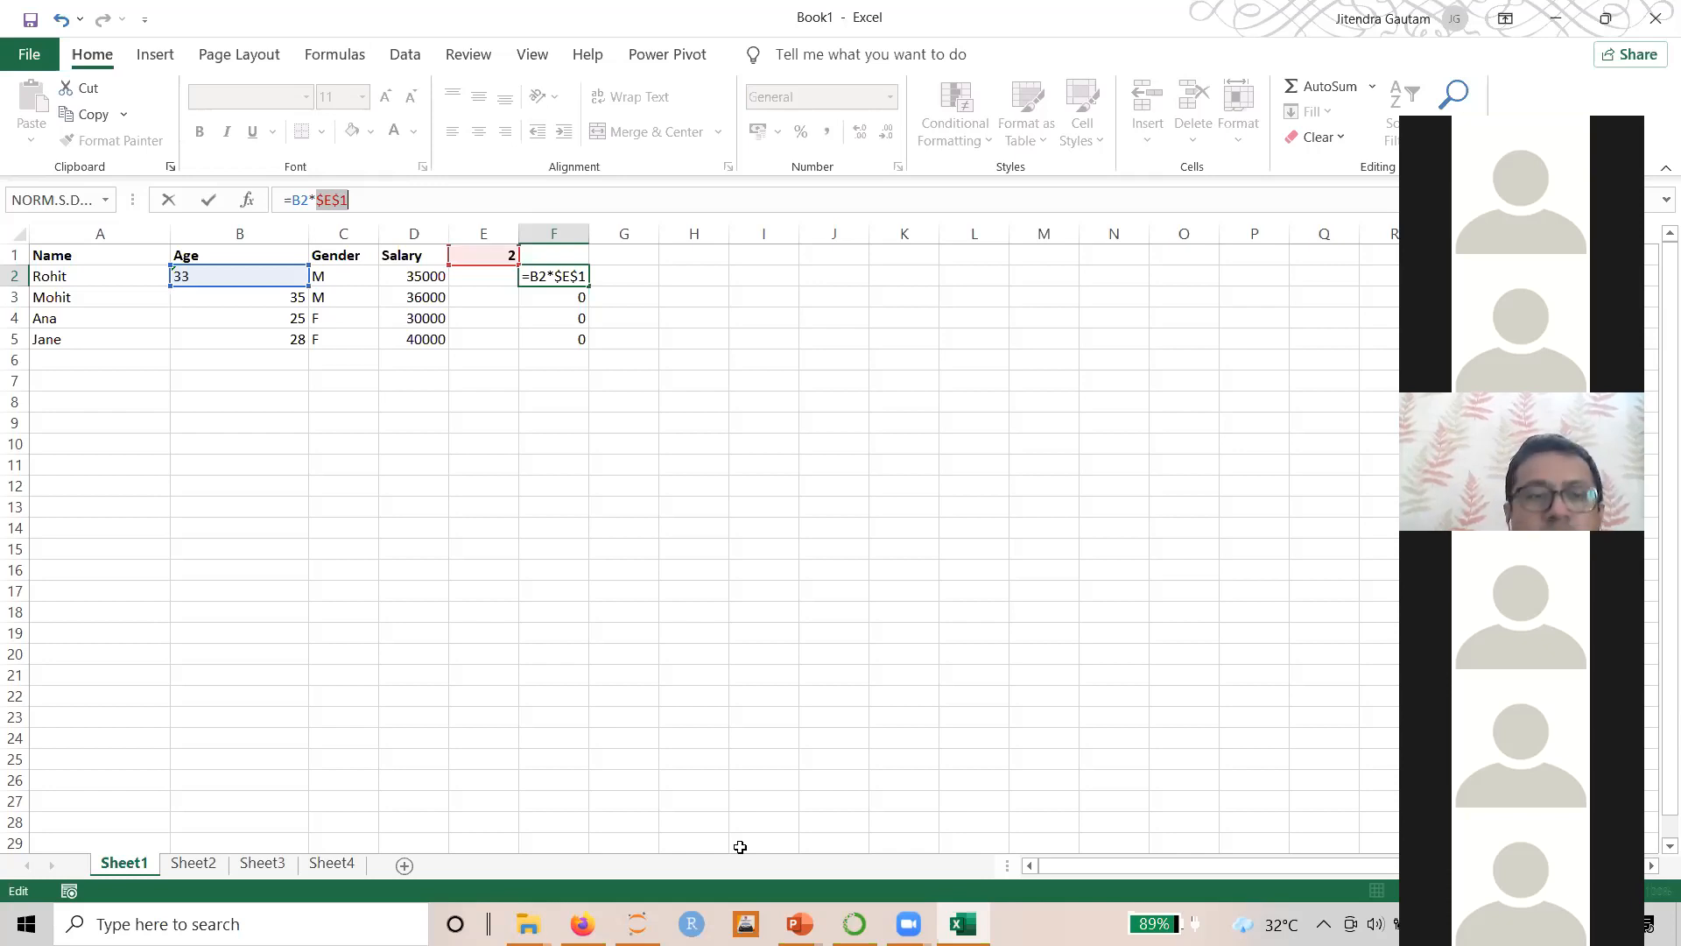
key(Return)
key(Up)
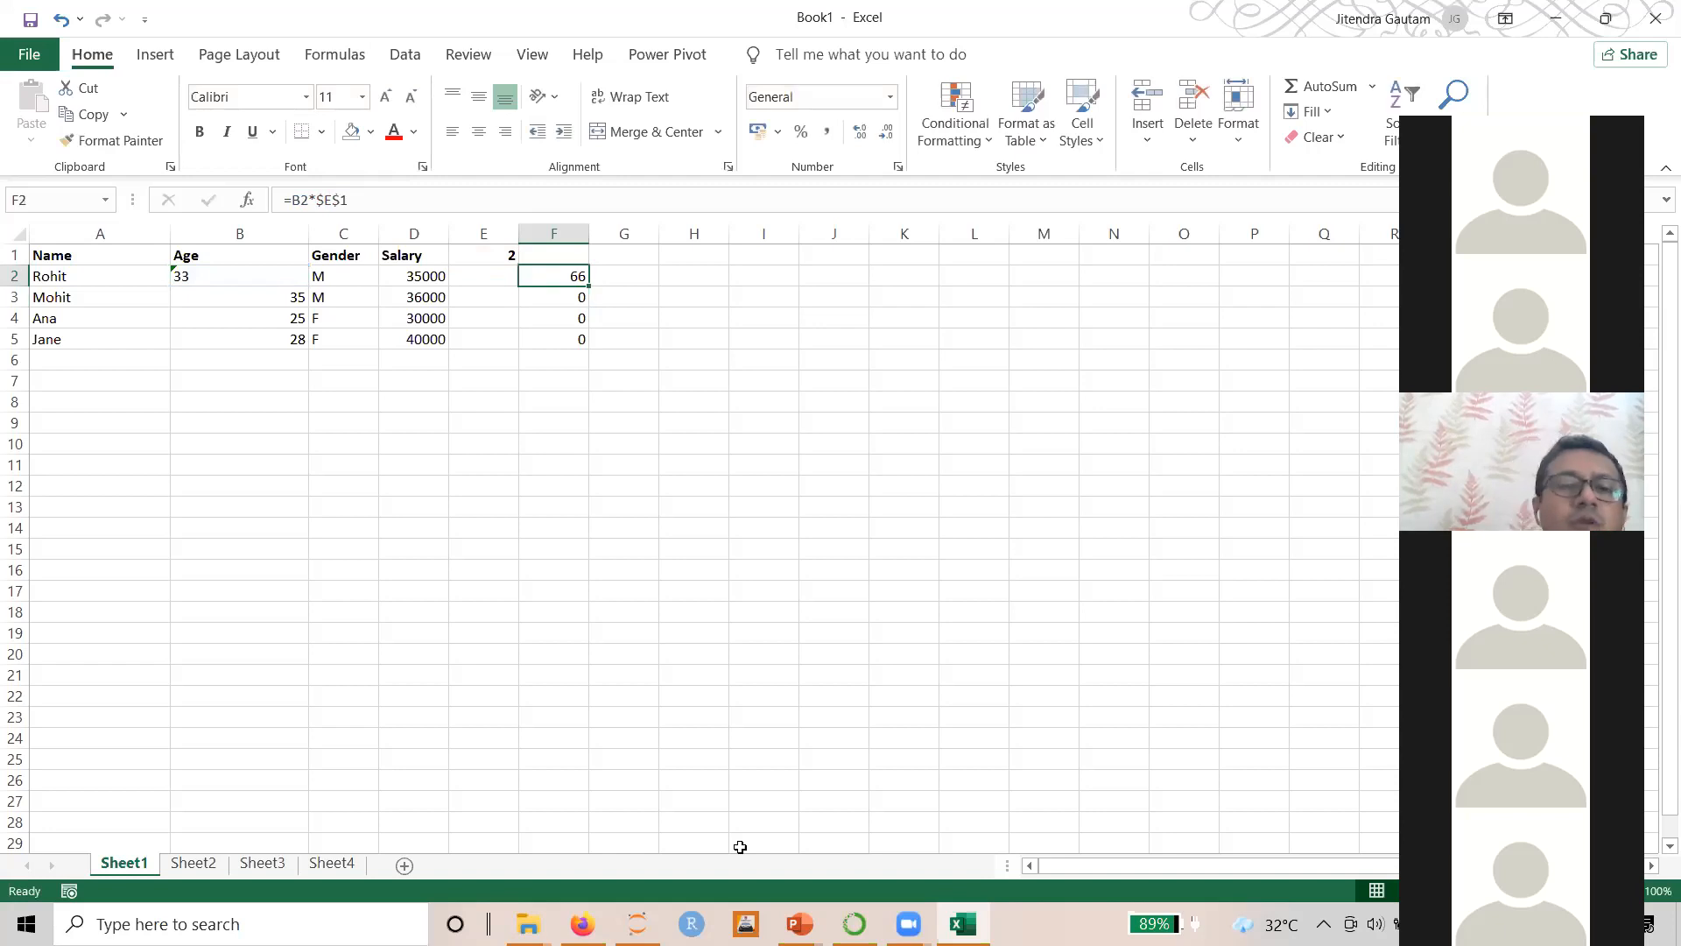
click(295, 202)
double_click(294, 201)
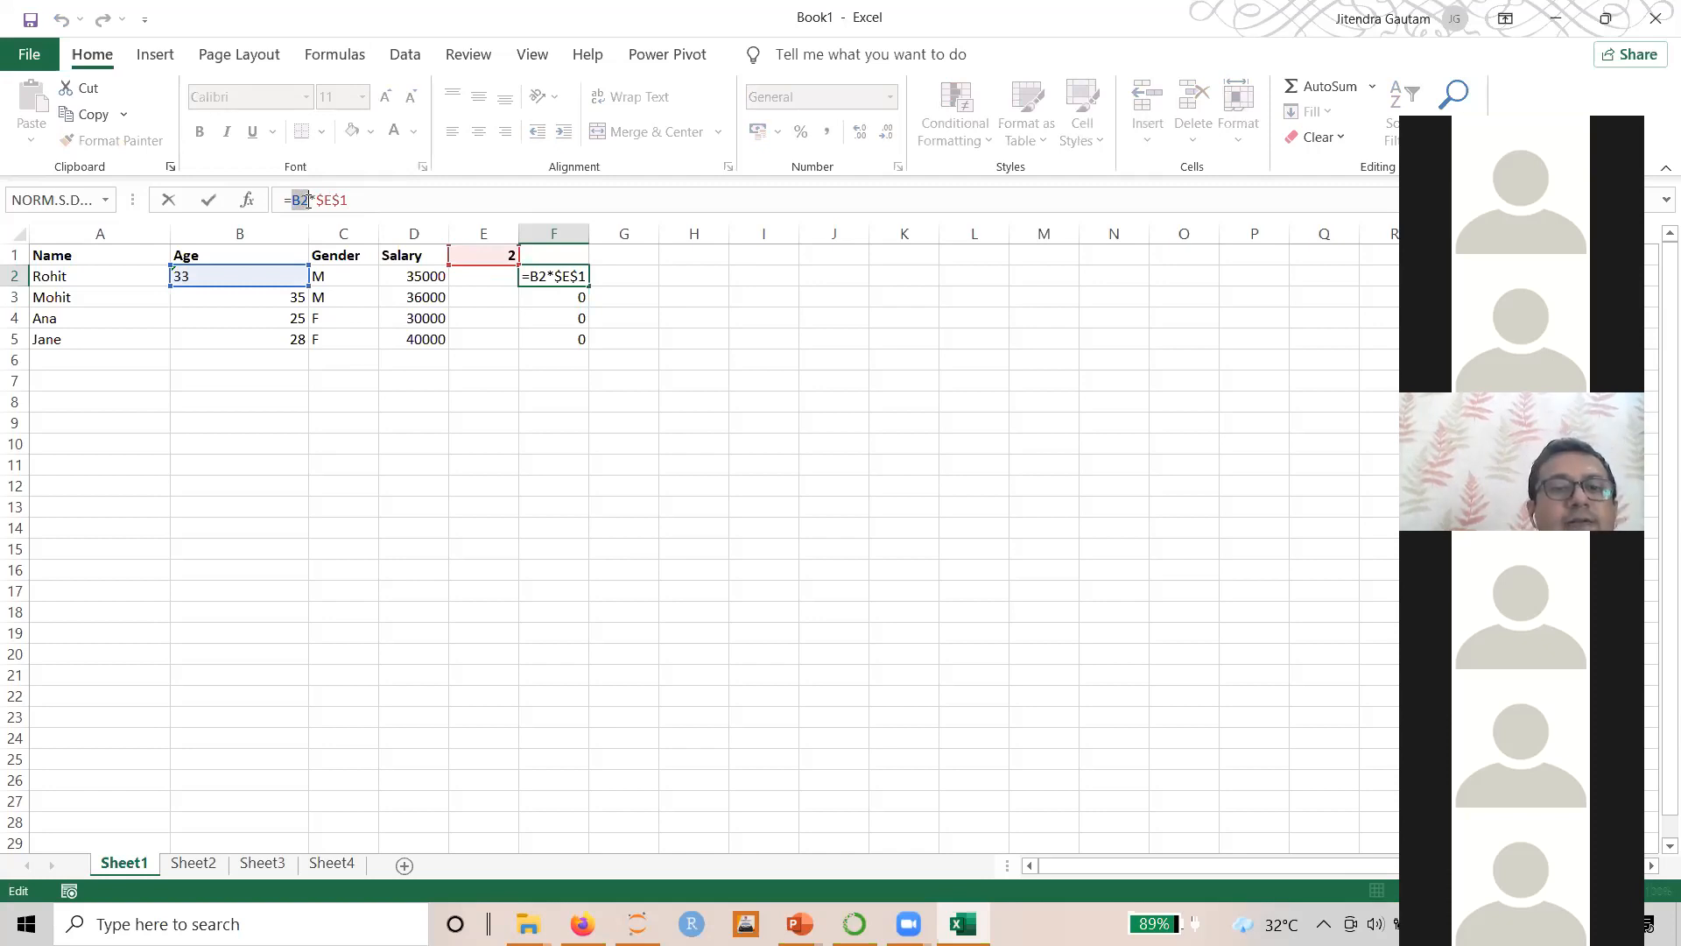
key(Escape)
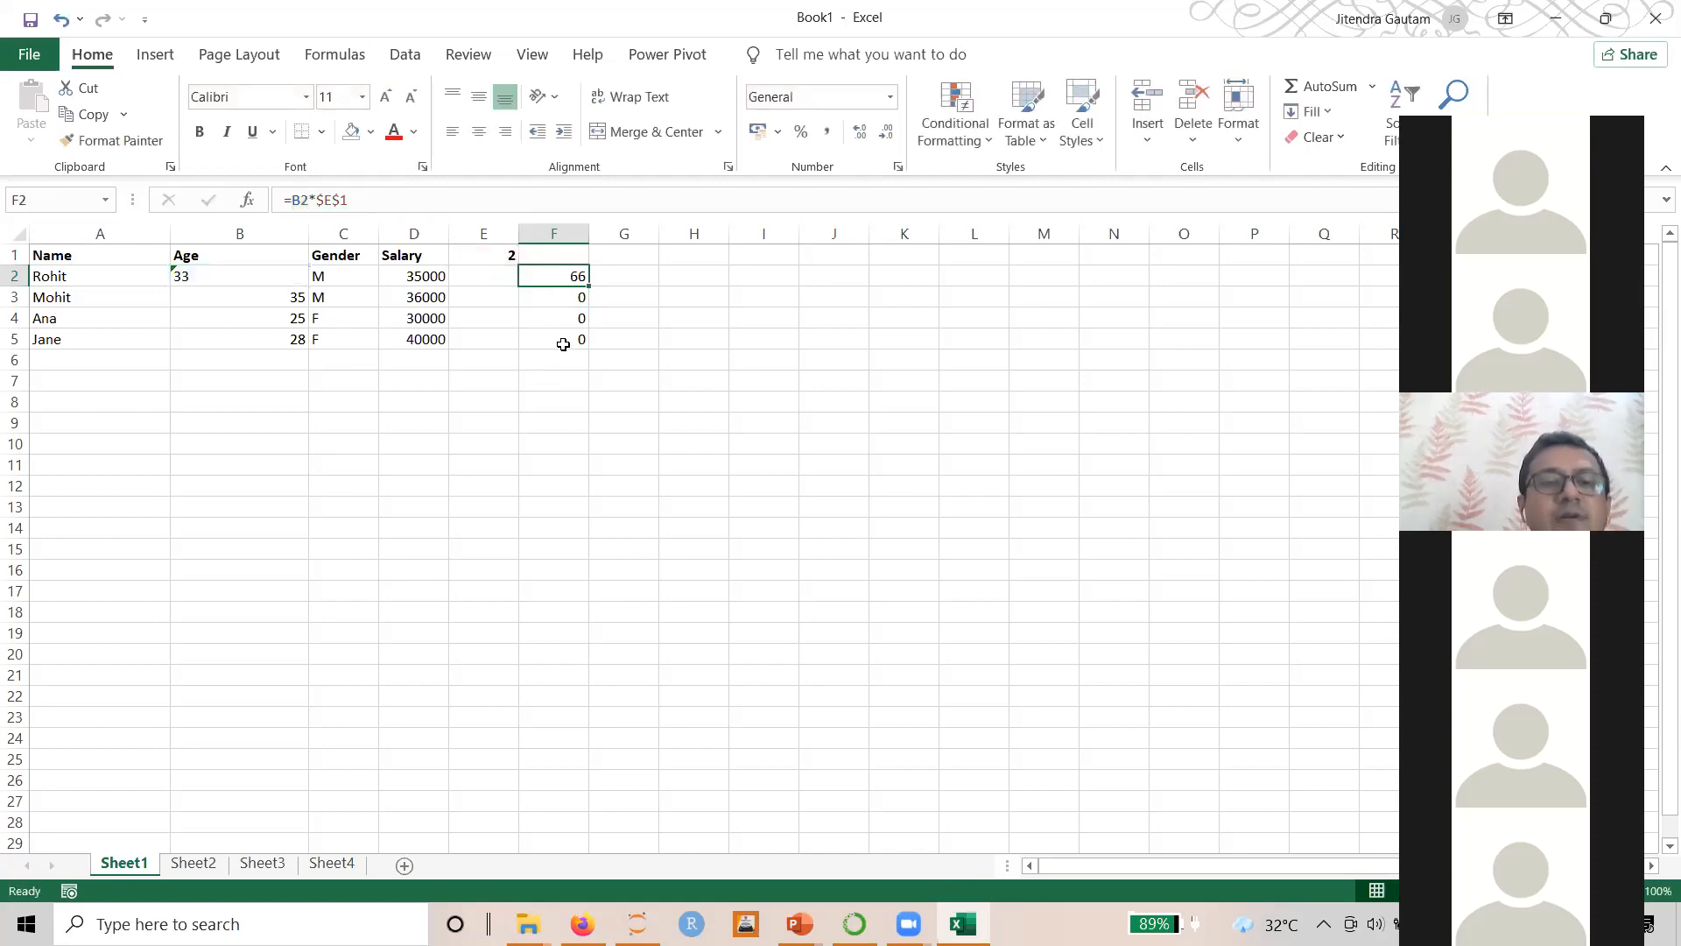
Fill =B2*$E$1 from F2 down through F5, and insert a blank column before column F
double_click(587, 286)
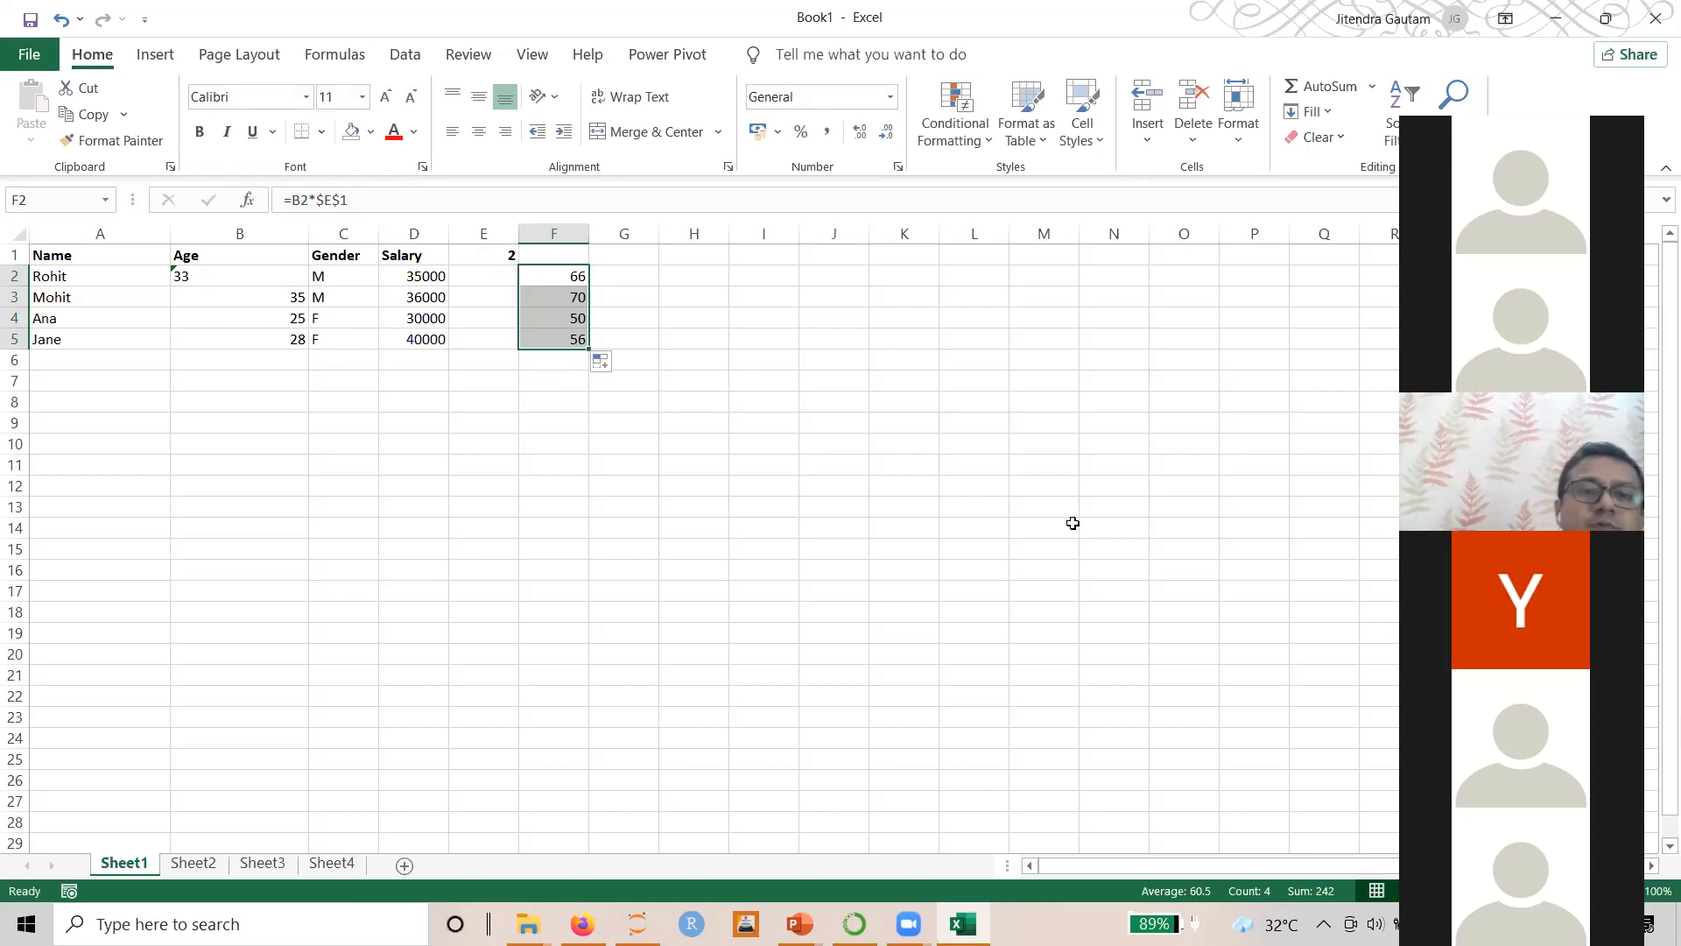
click(544, 233)
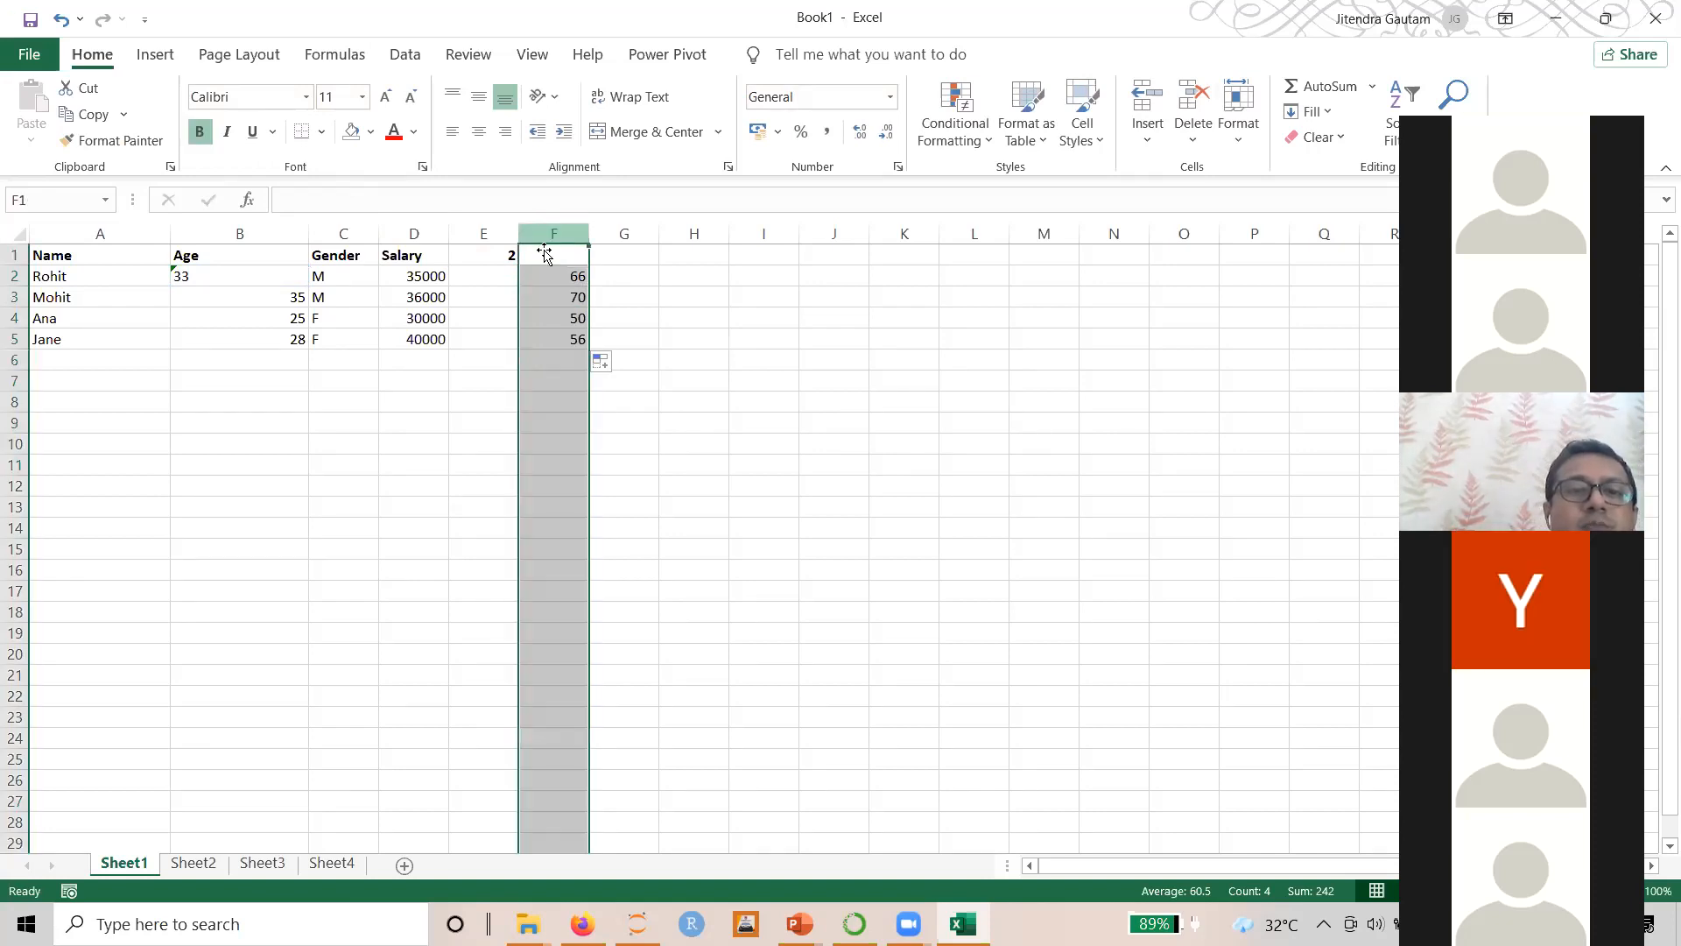
key(ctrl+plus)
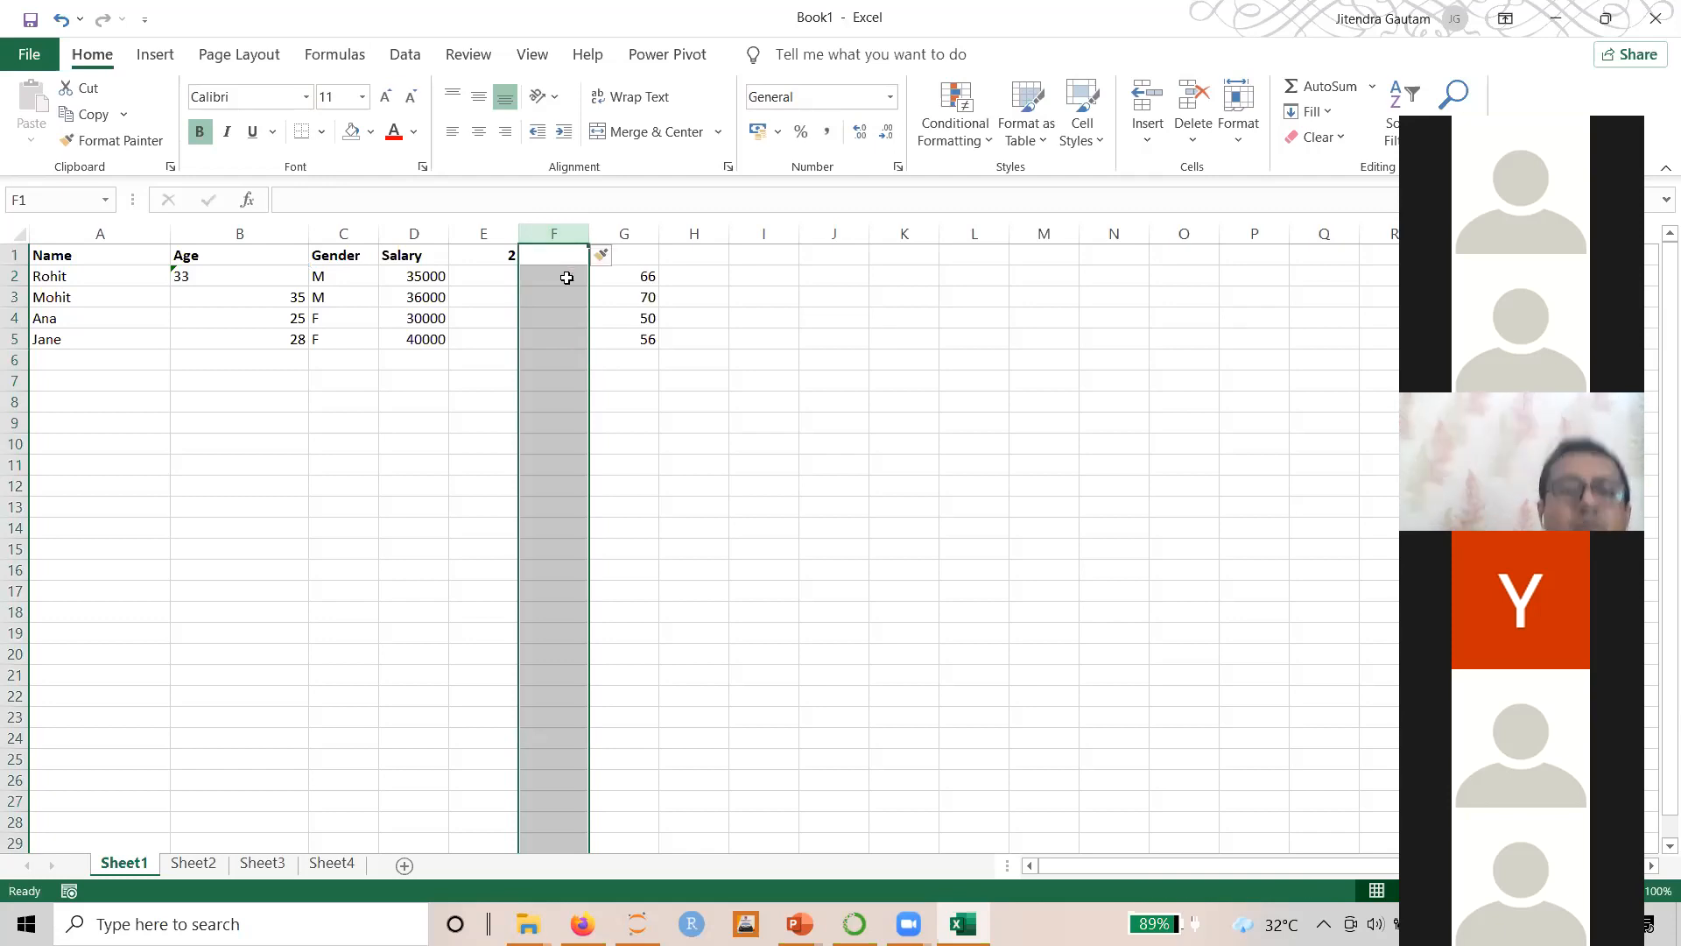
click(602, 376)
key(Up)
key(Up)
key(Up)
key(Up)
key(Up)
key(Up)
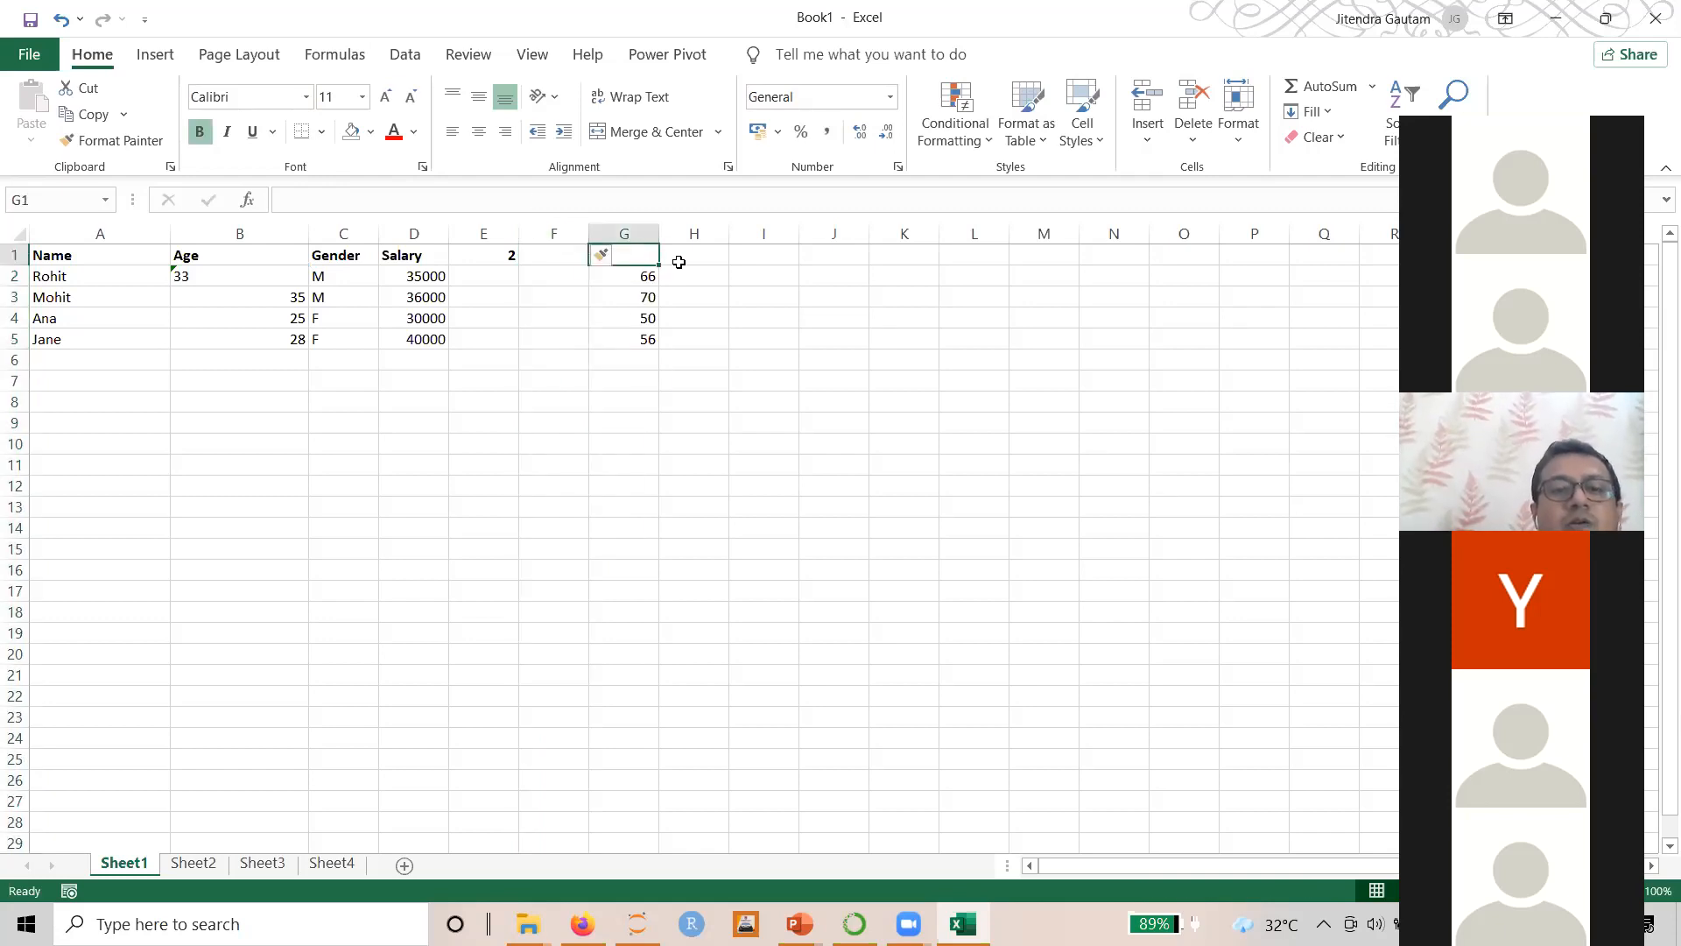
click(14, 253)
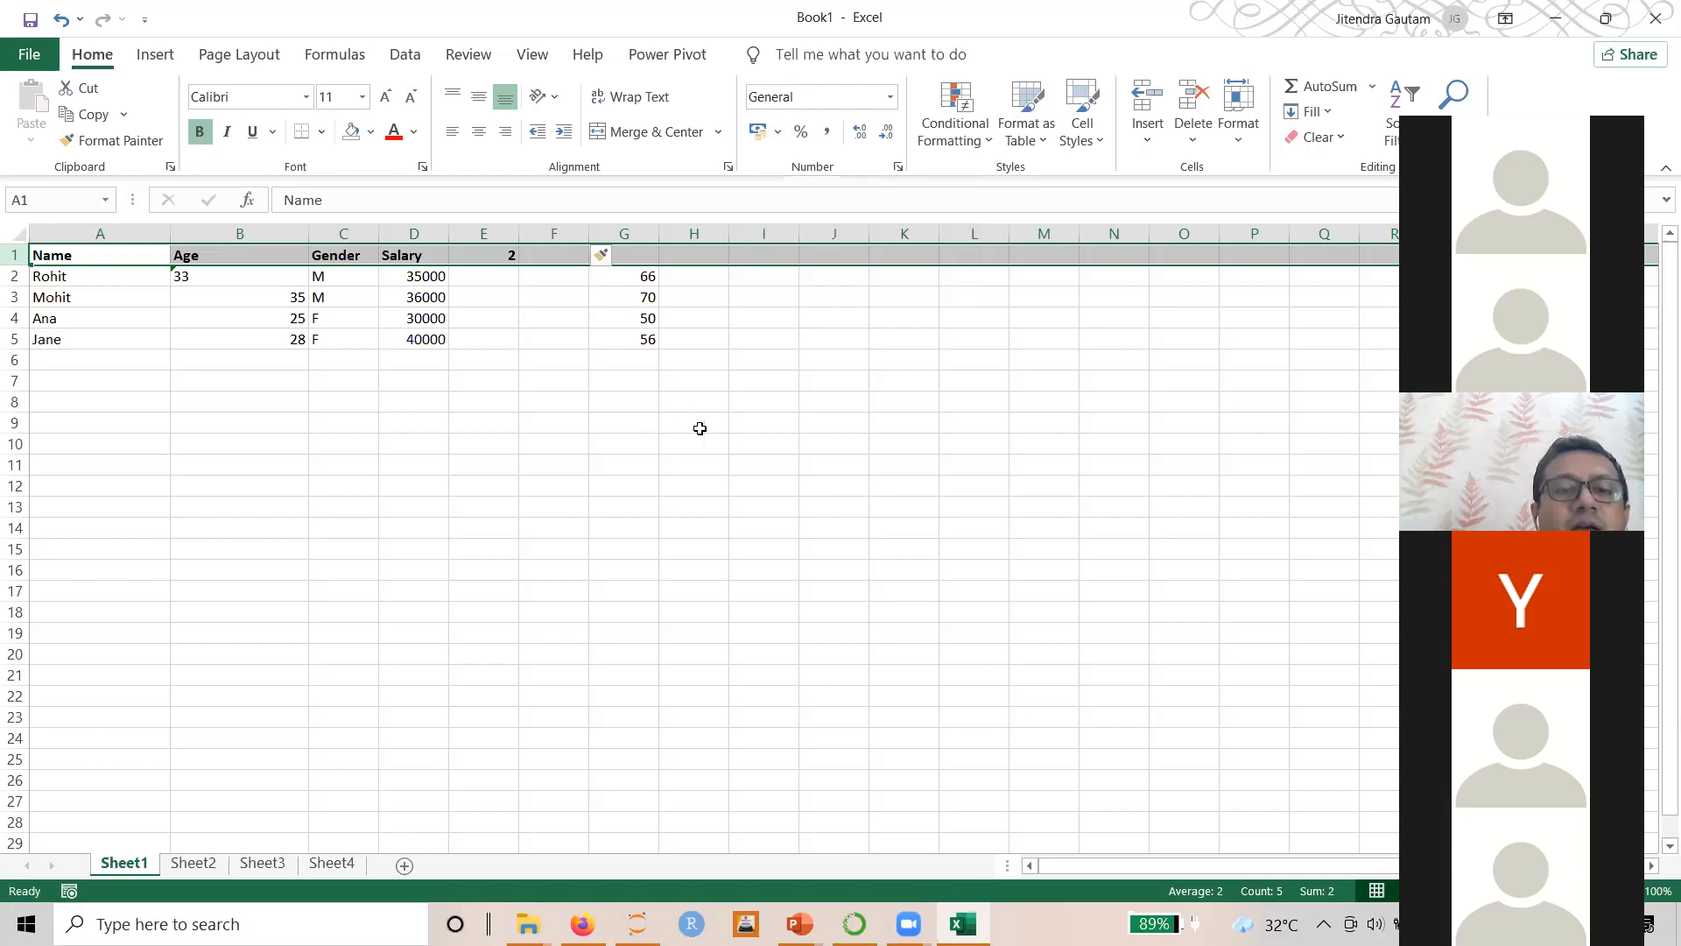
Enter the formula =B5*E1 in D9, multiplying Jane's age by the multiplier, and check the entry
click(403, 422)
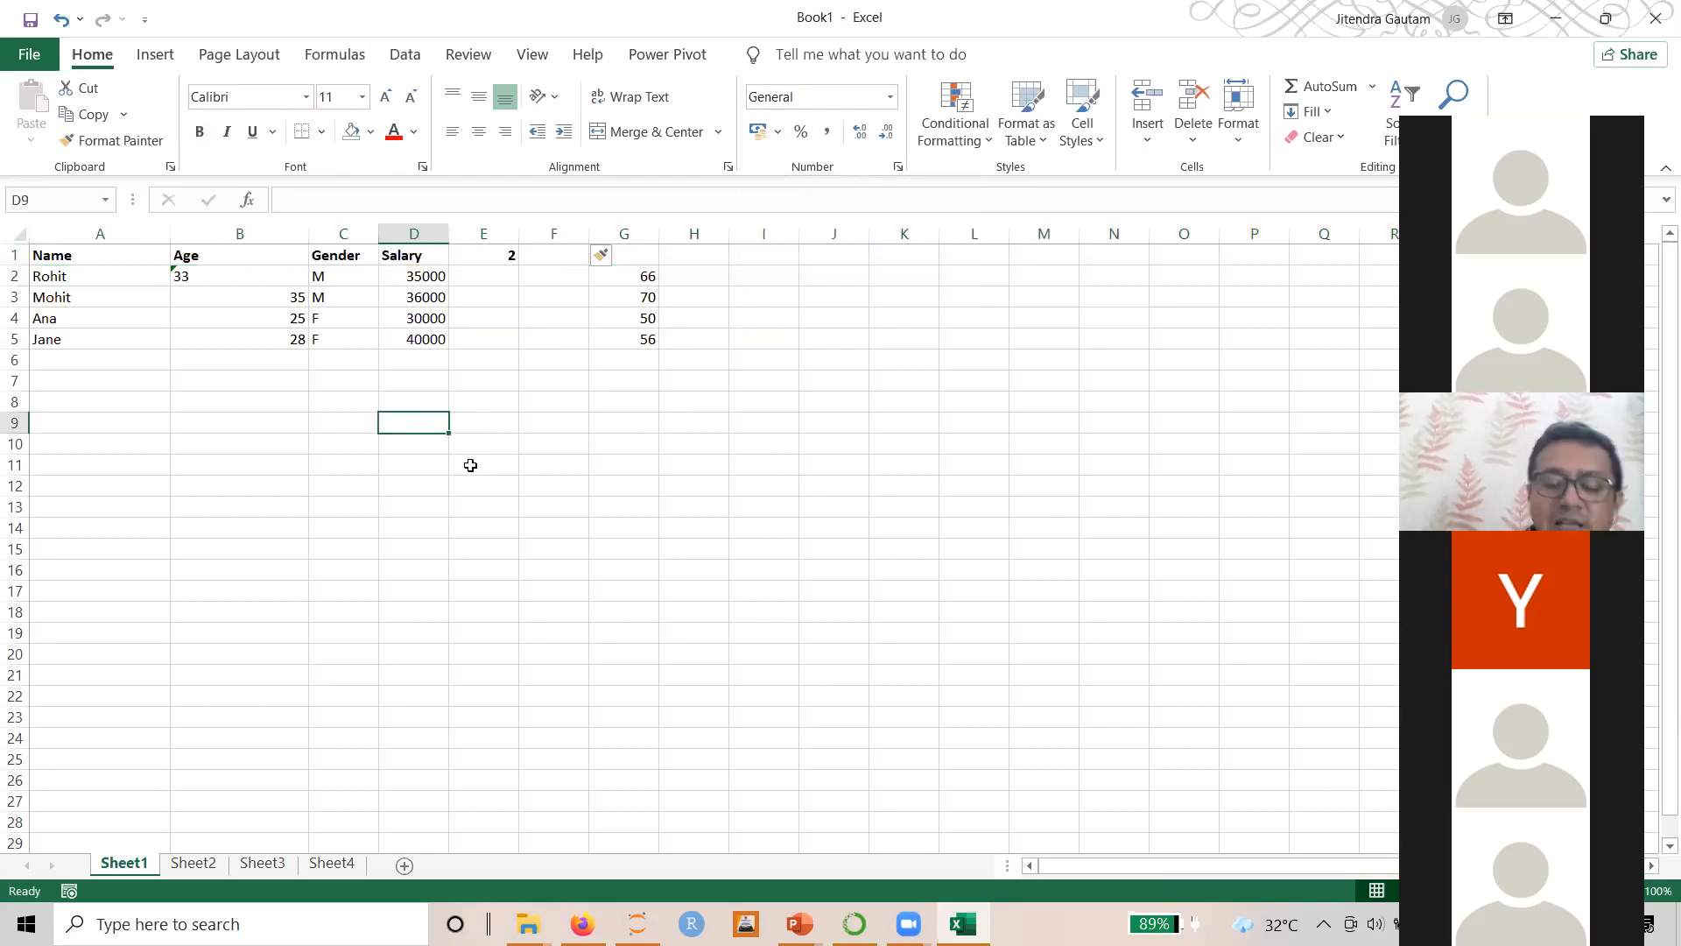
text(=)
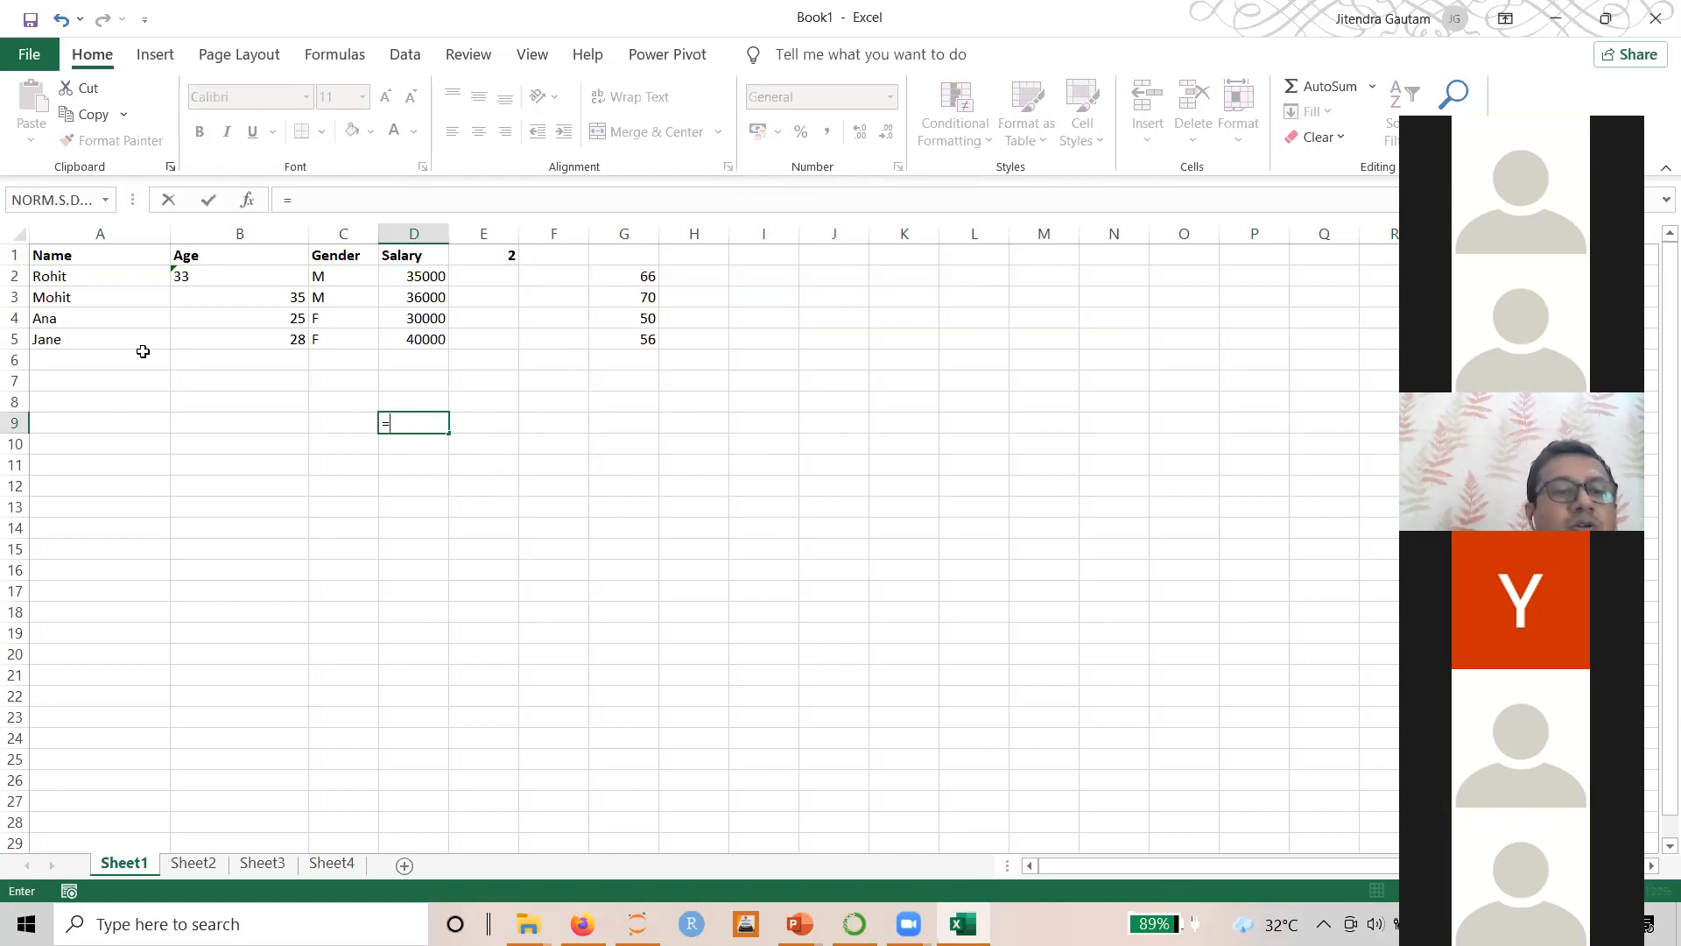
click(201, 338)
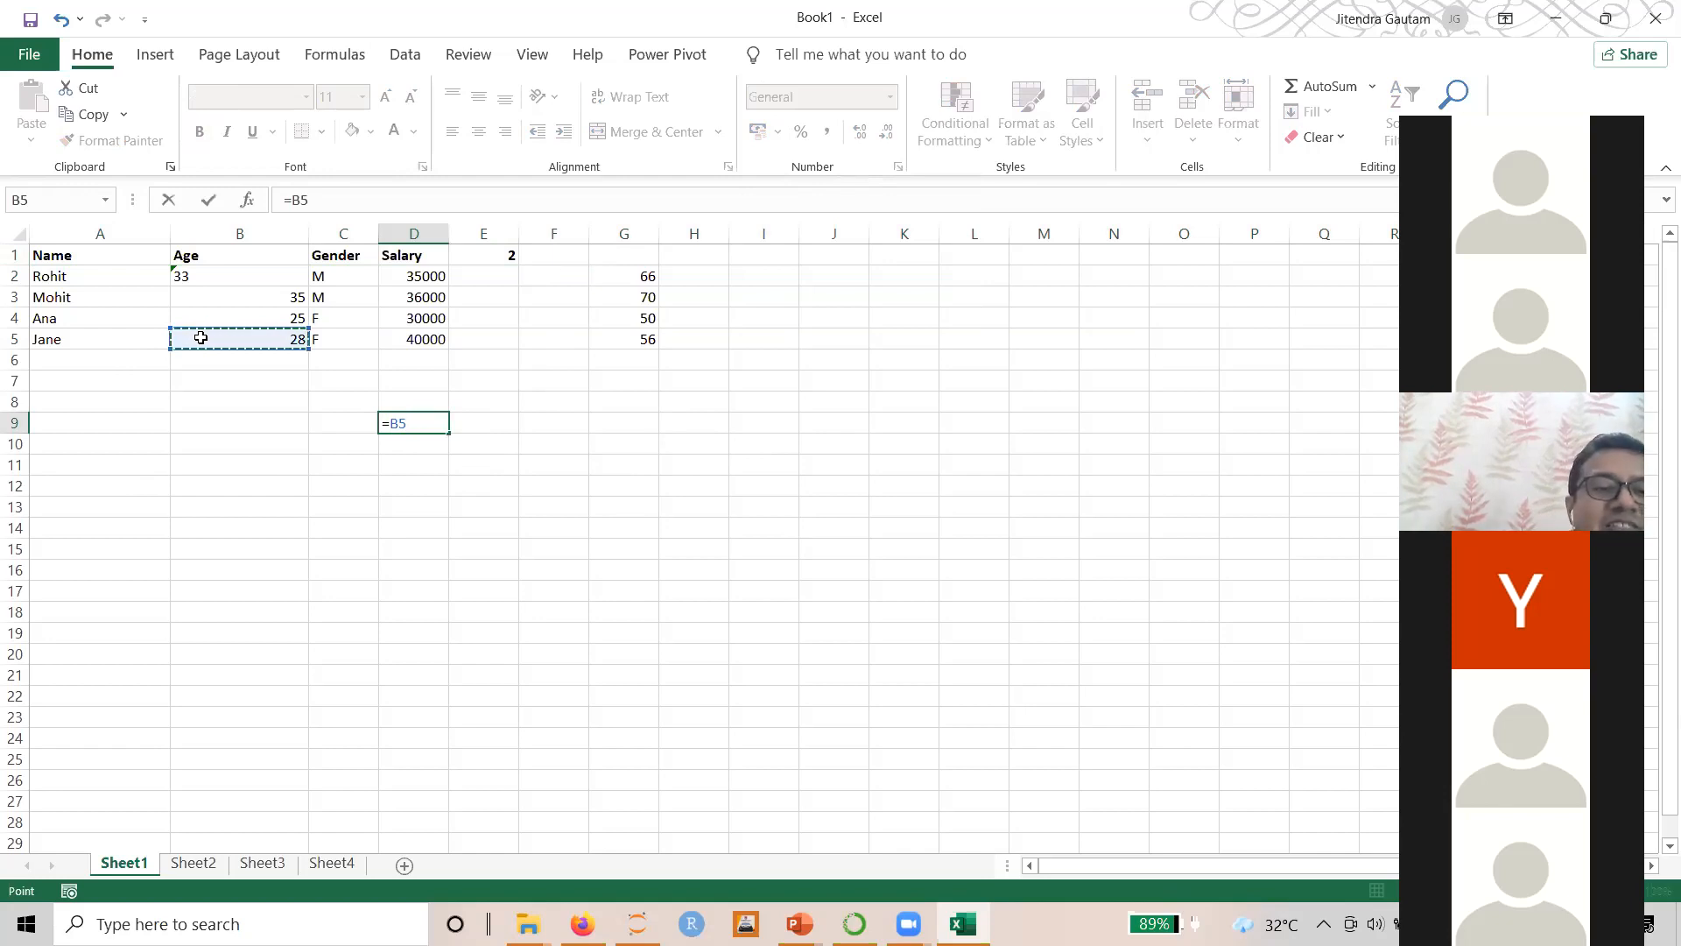
text(*)
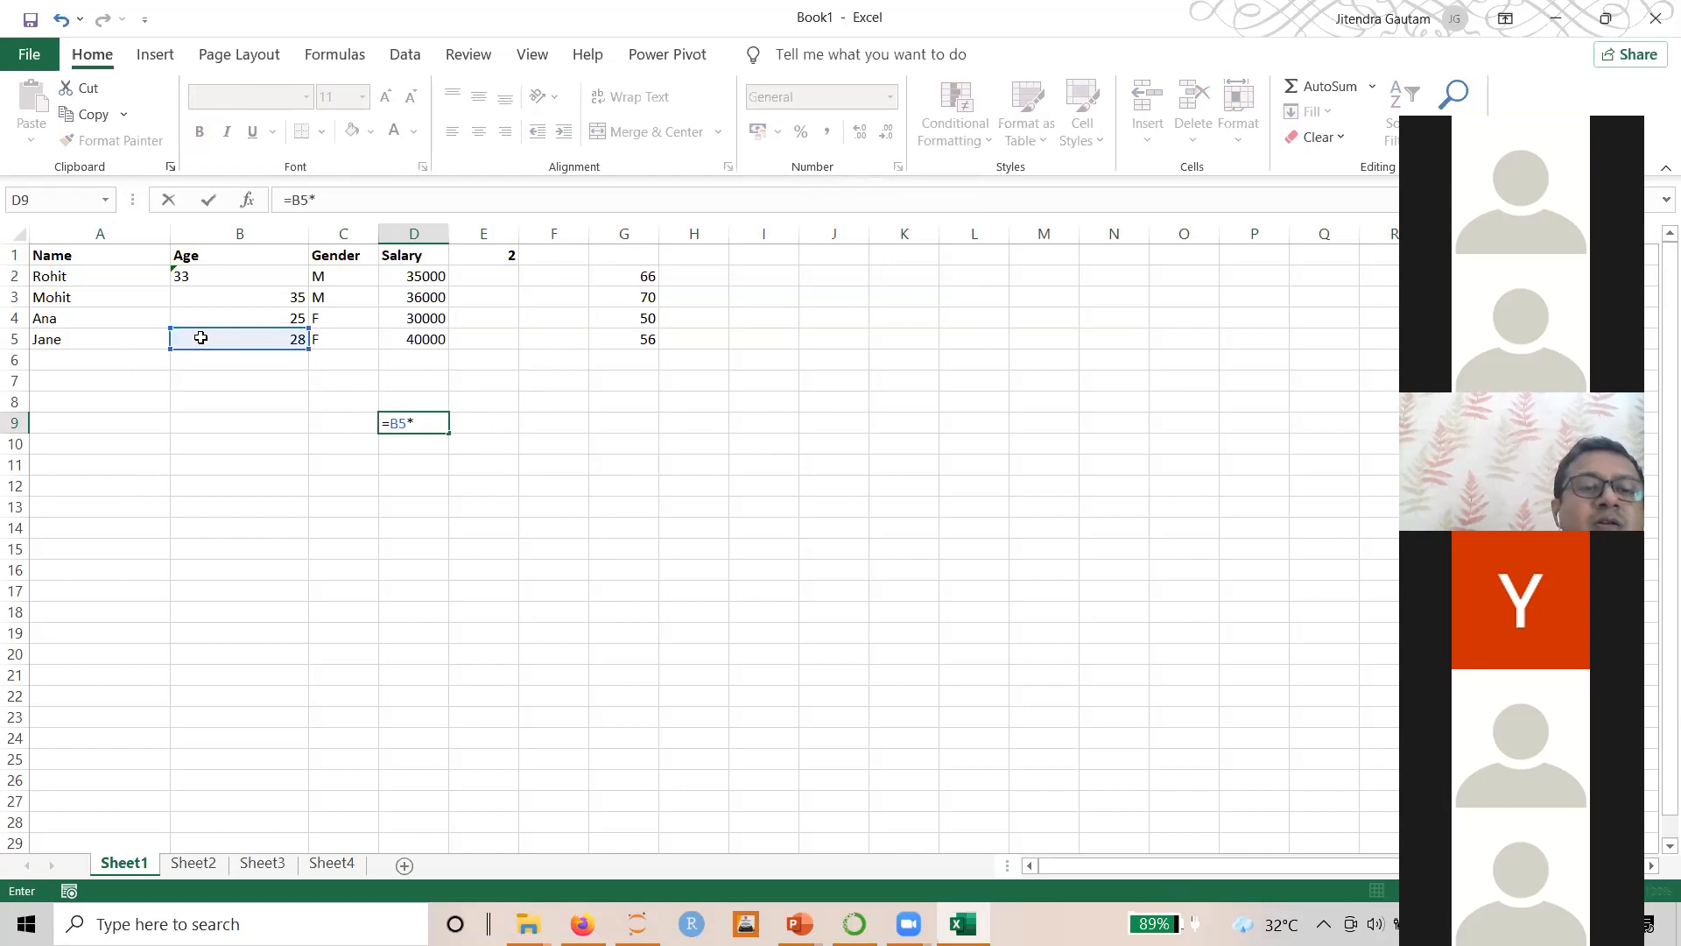
click(511, 254)
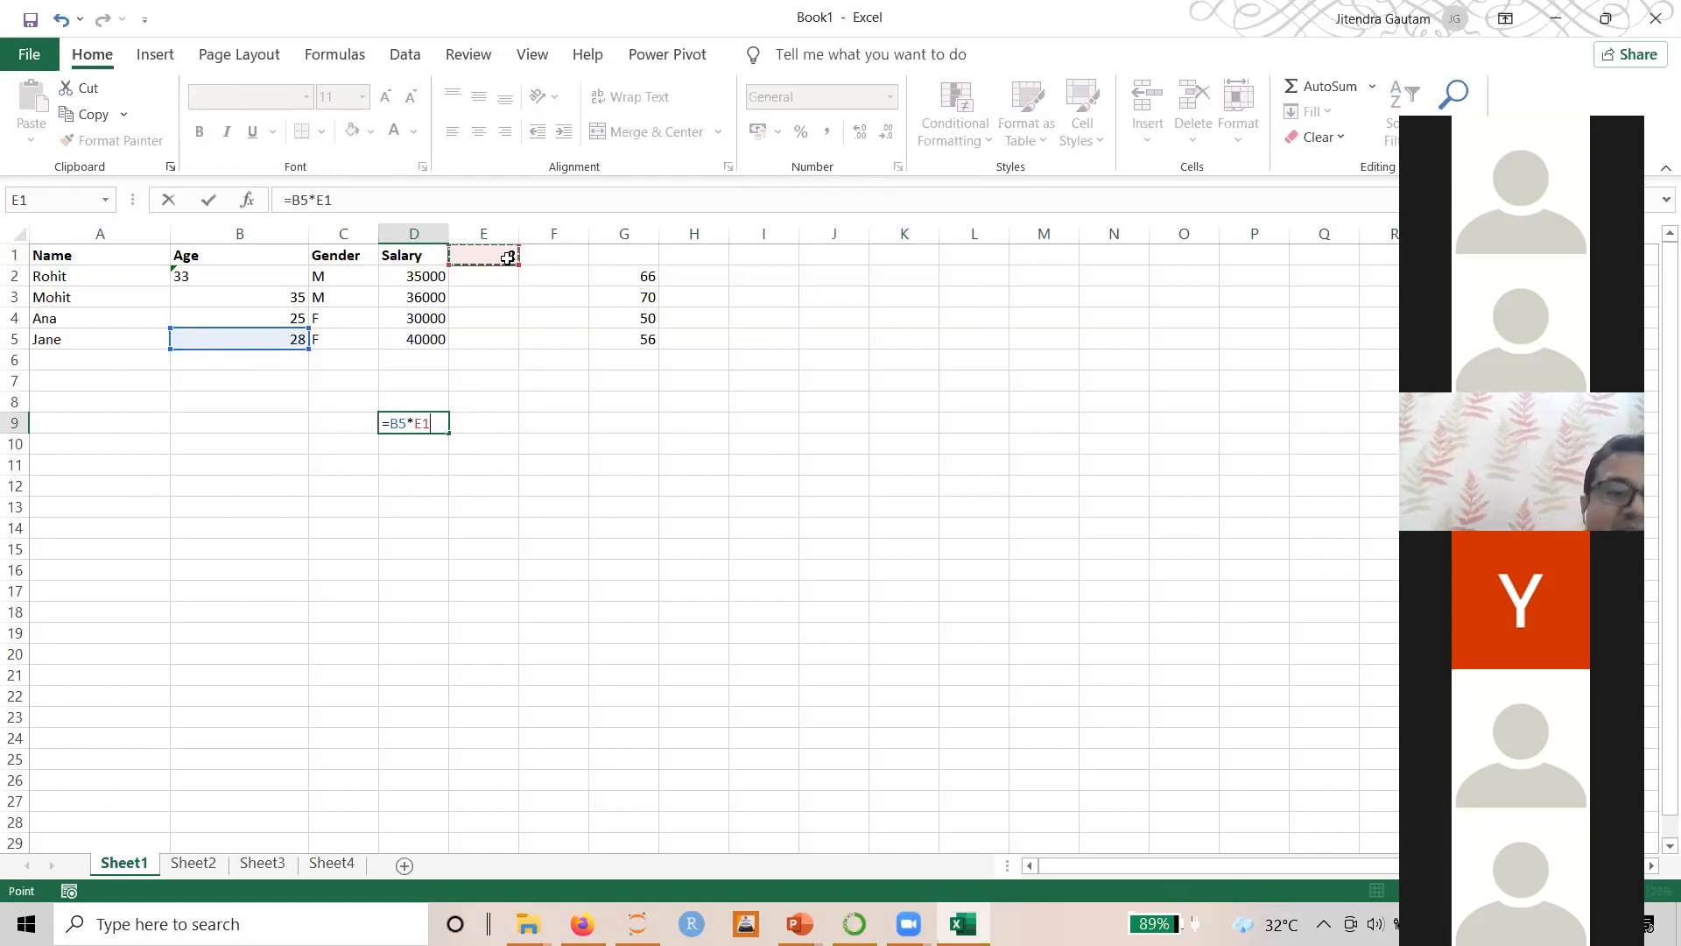
key(Return)
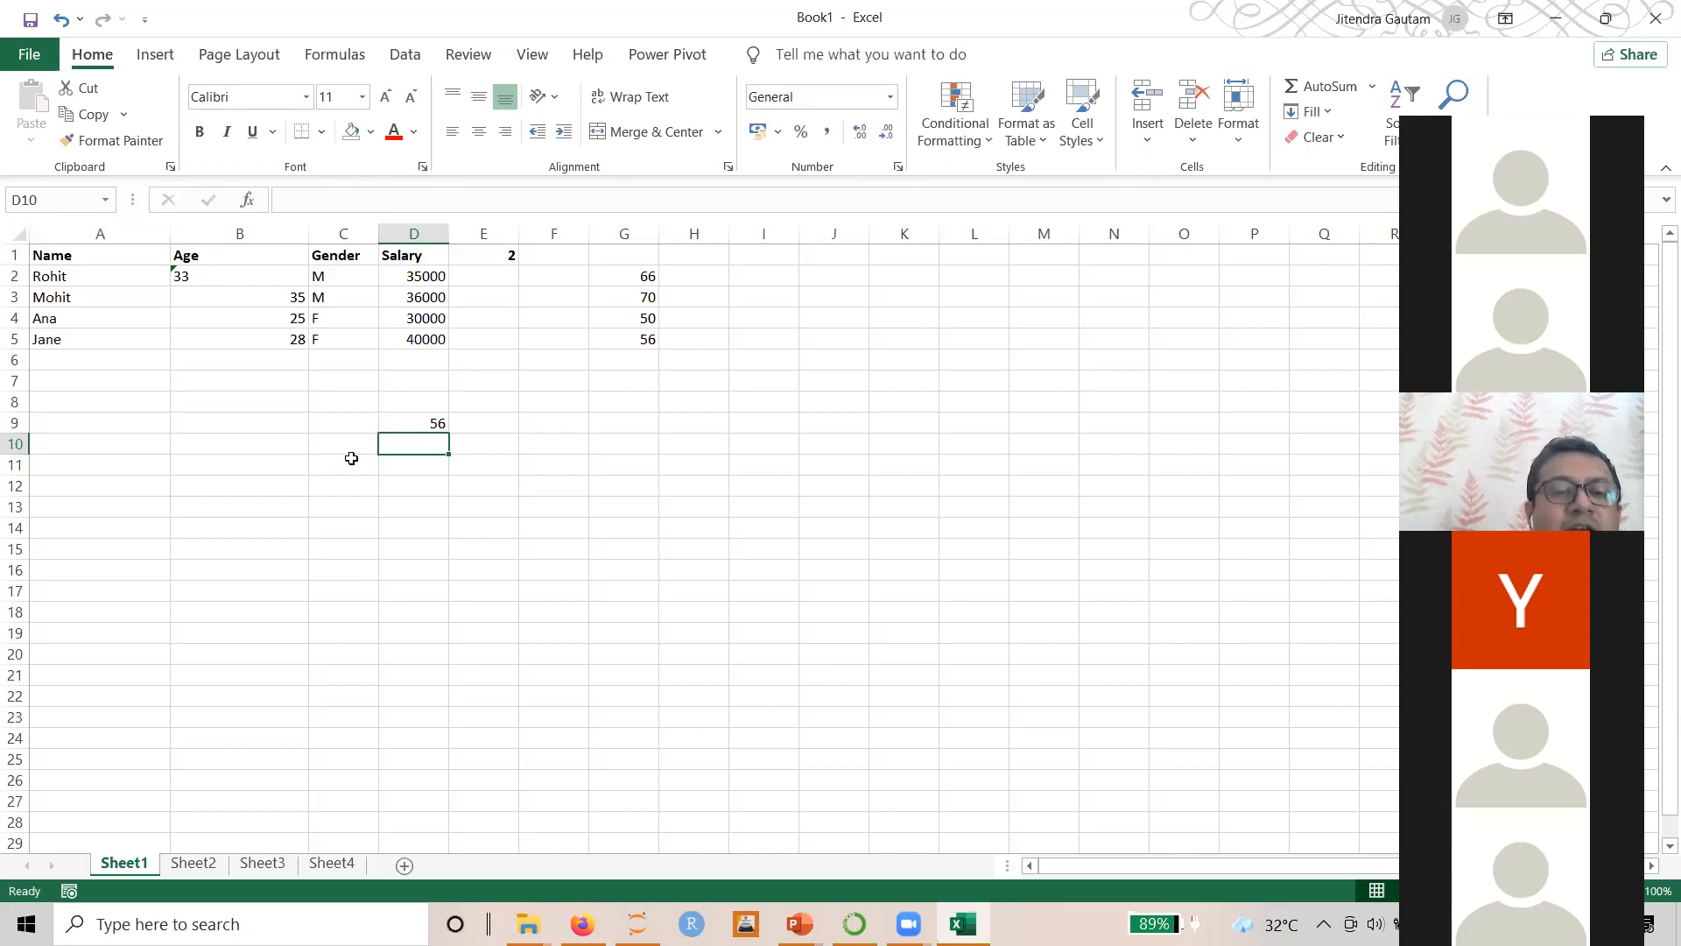
click(392, 423)
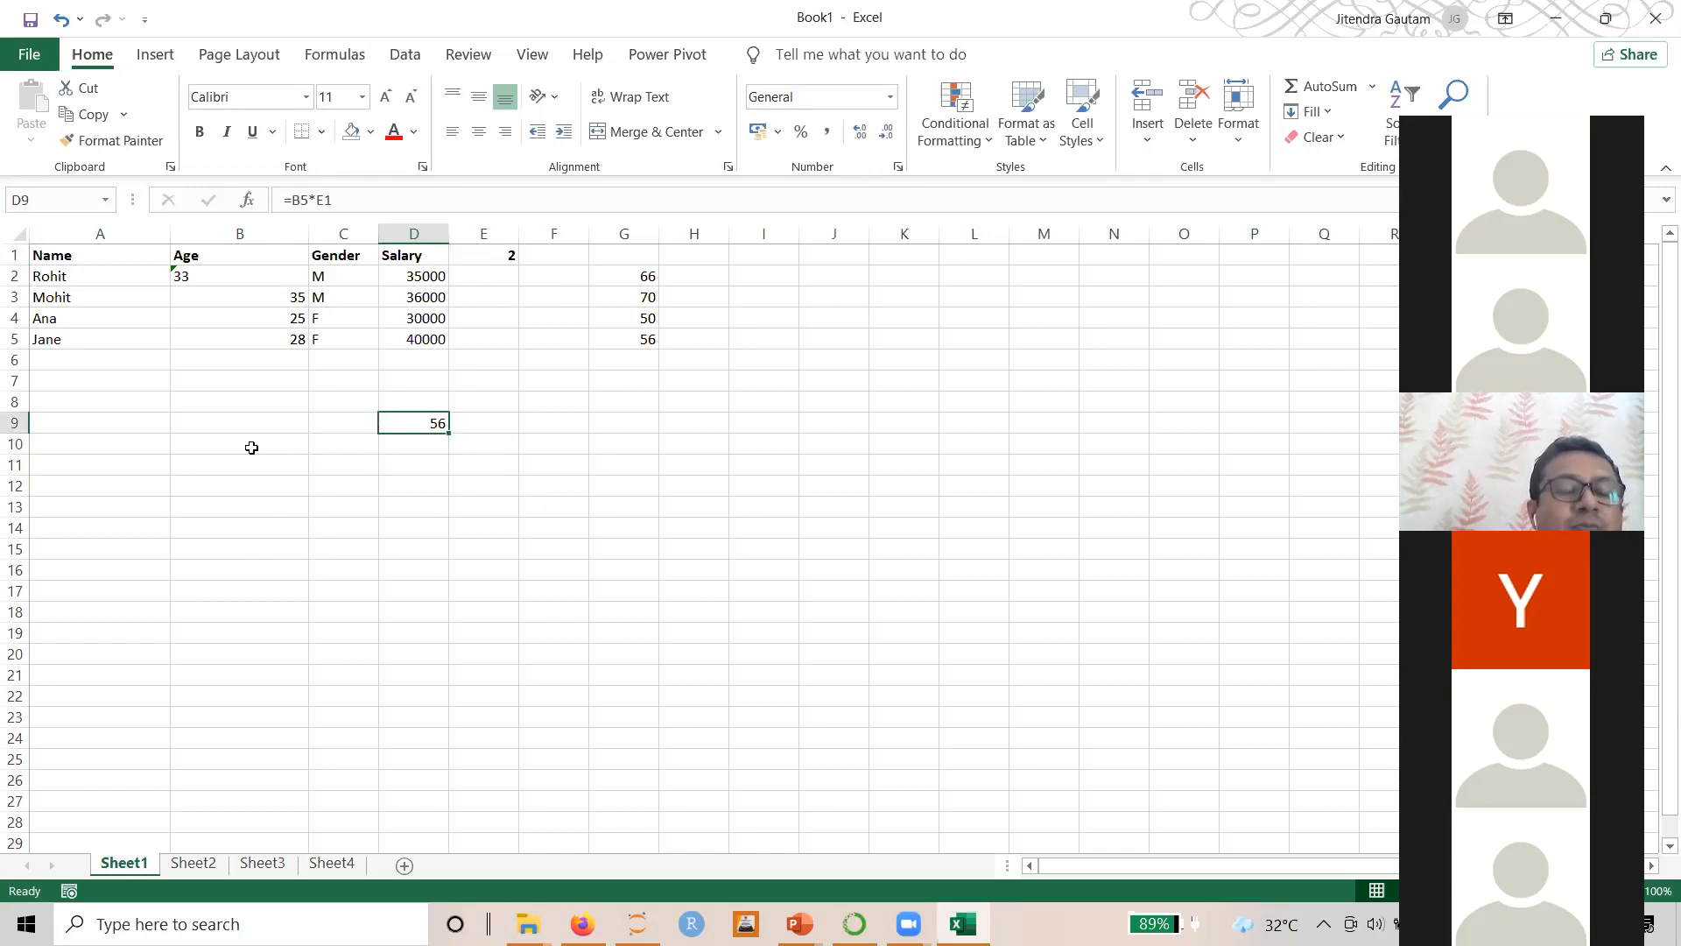
click(63, 276)
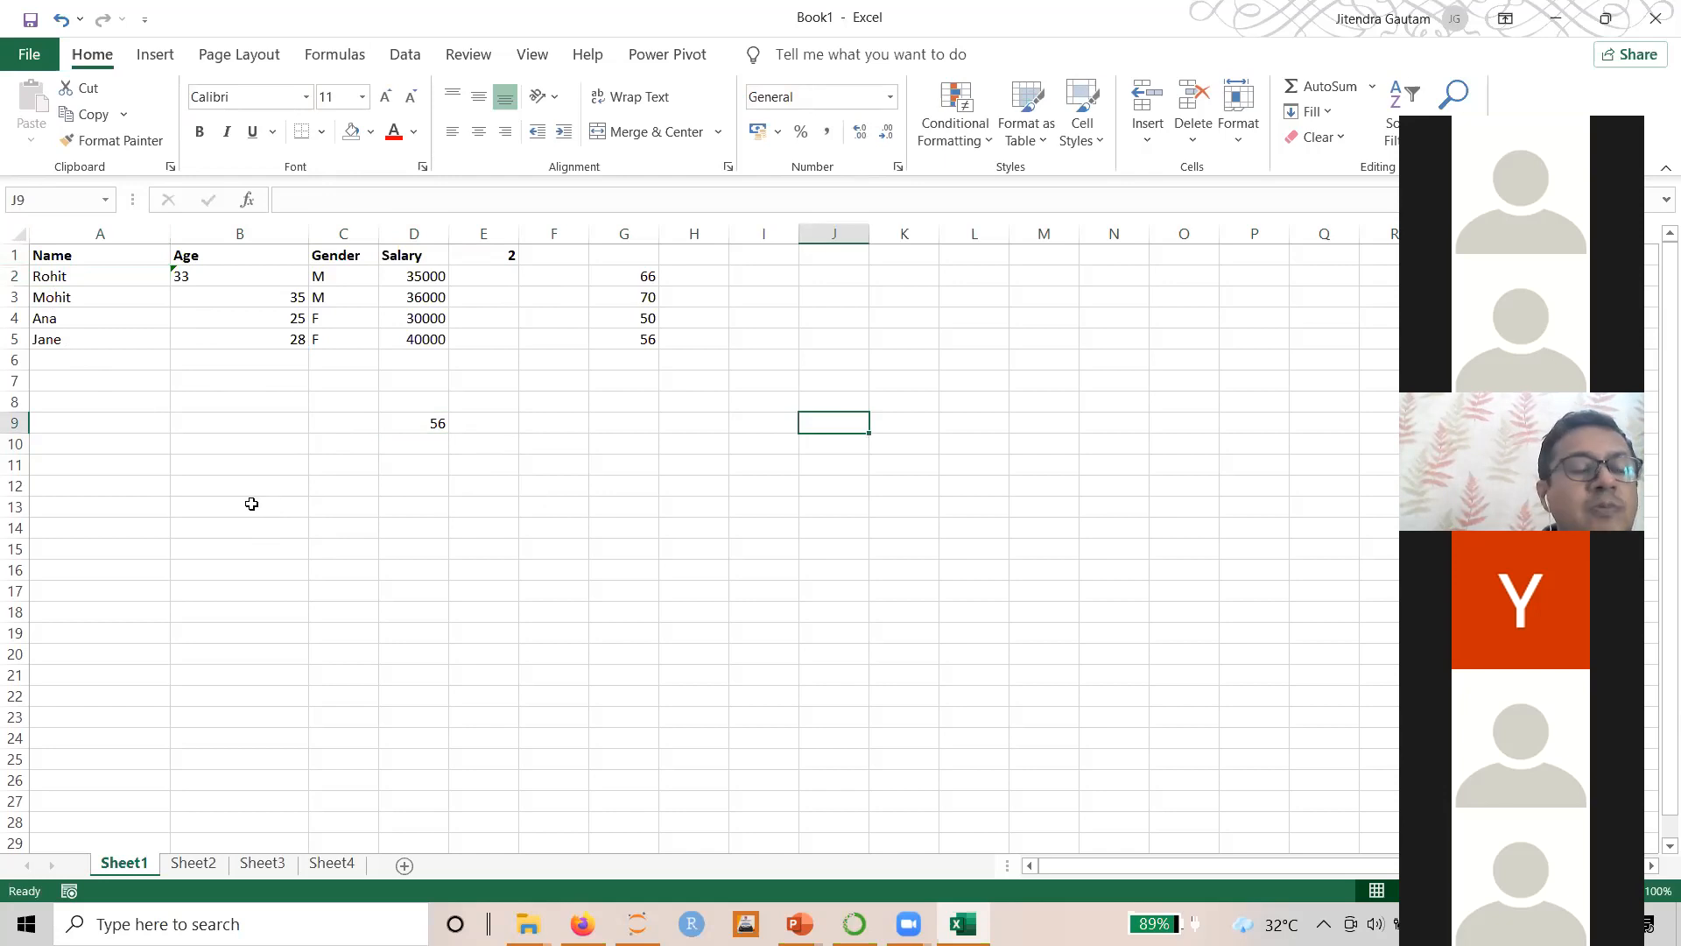
Replace the formula in D9 with =B2*E1, multiplying Rohit's age by the multiplier
click(414, 424)
text(=)
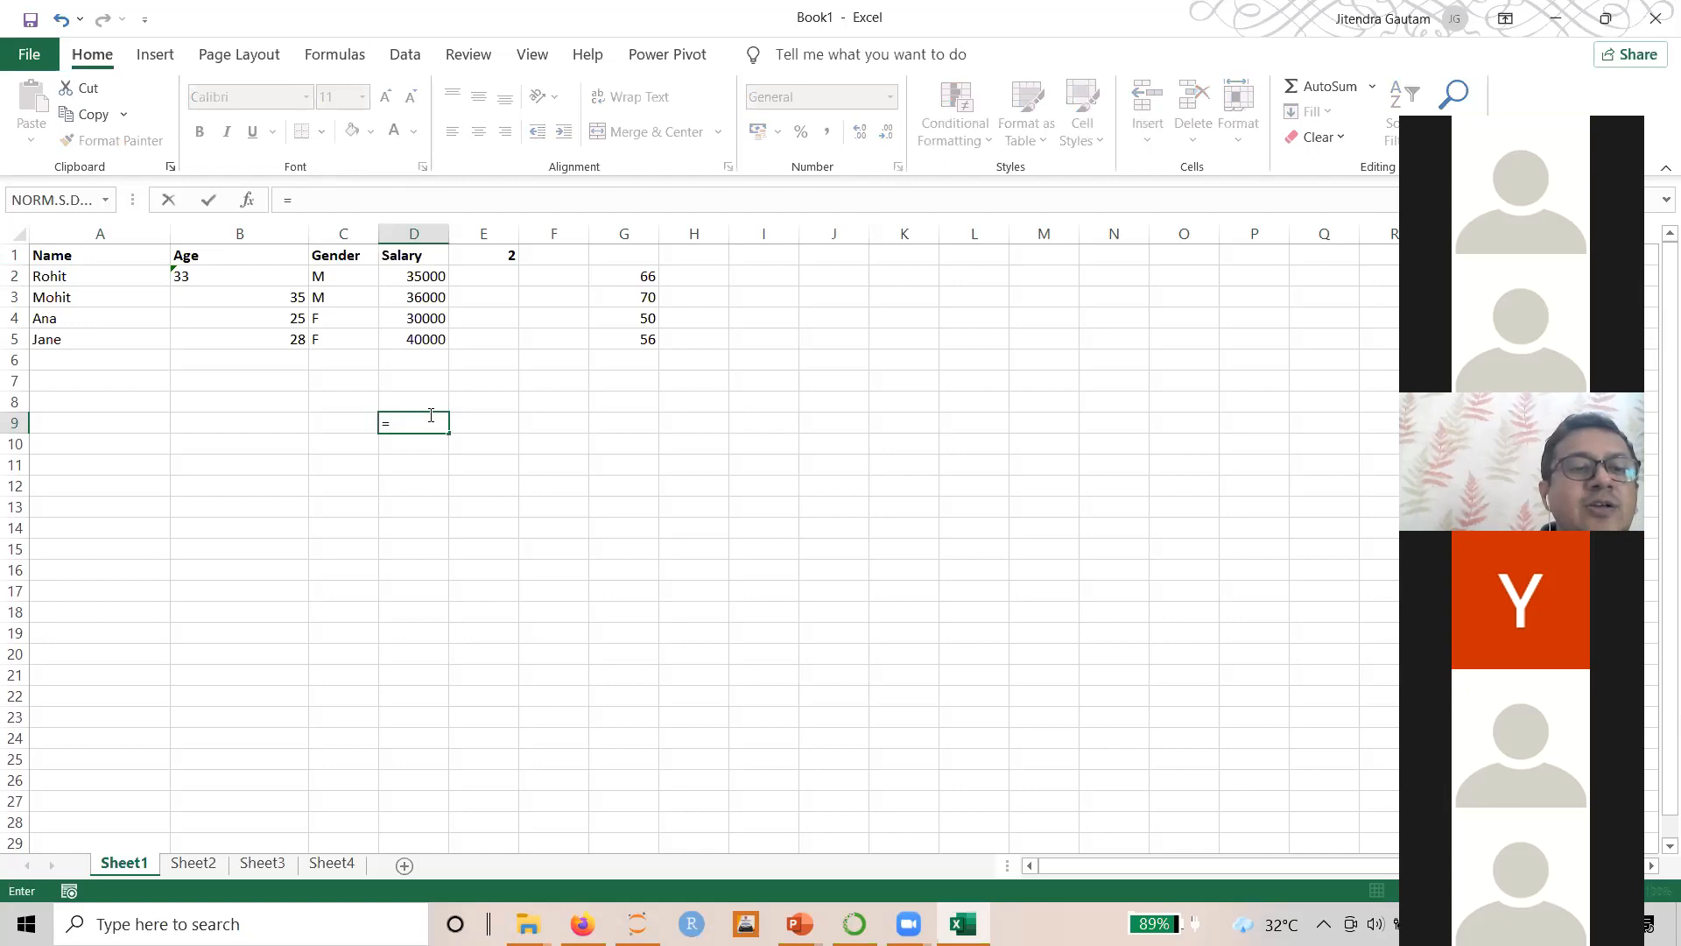
click(214, 277)
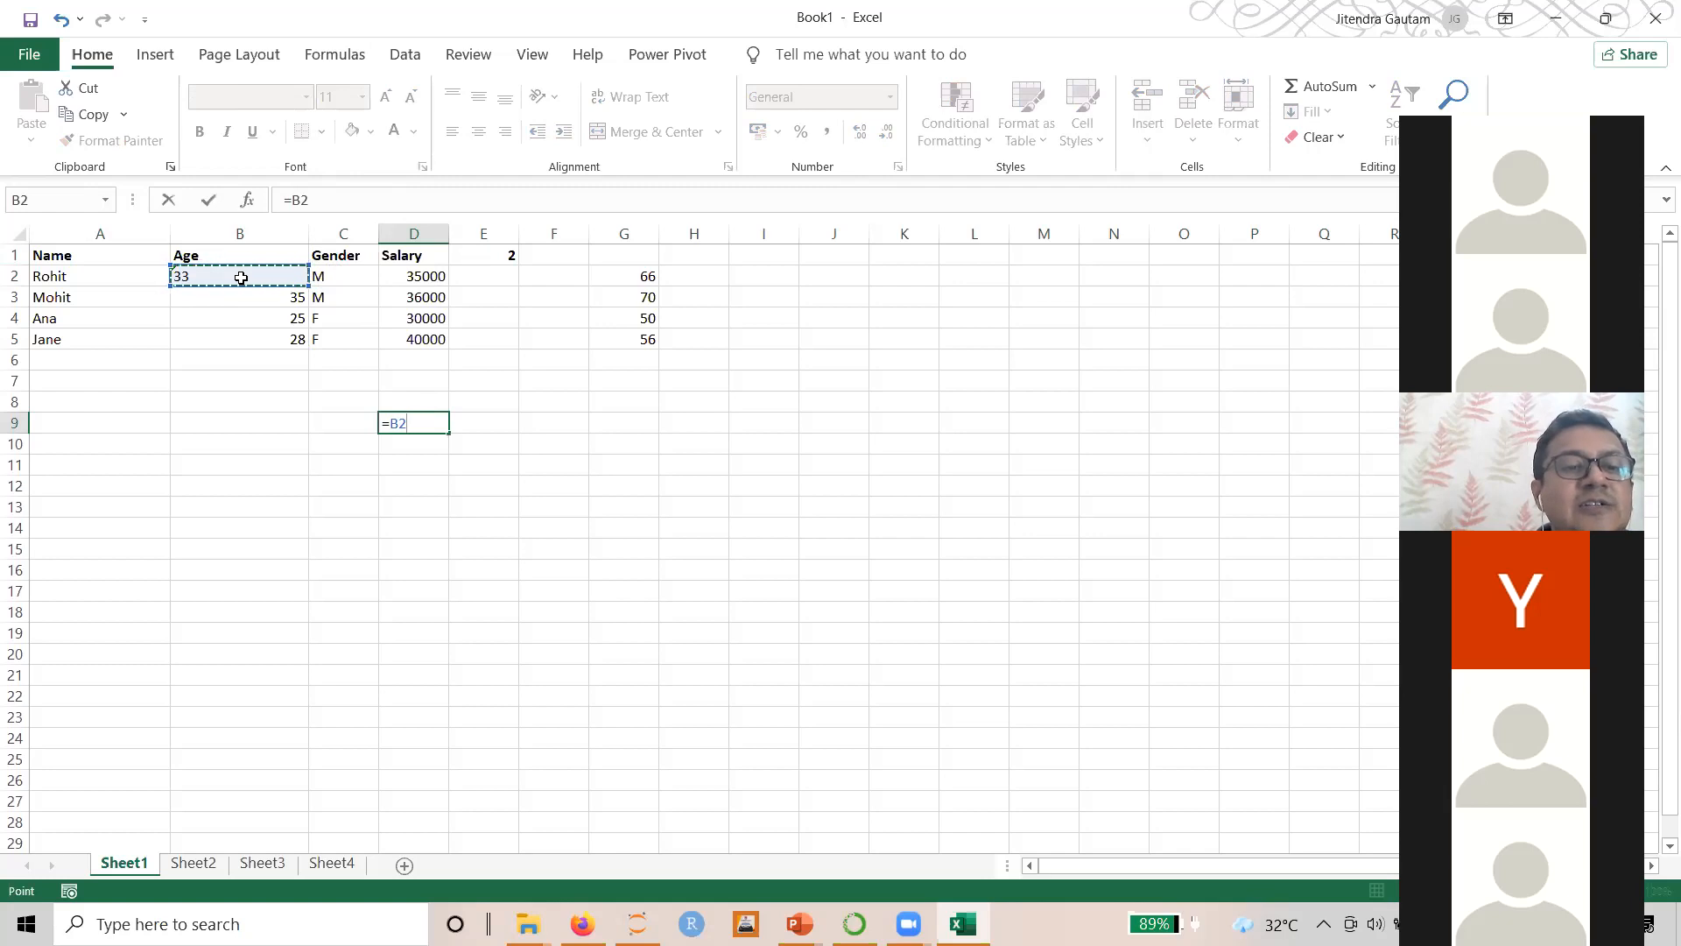
text(*)
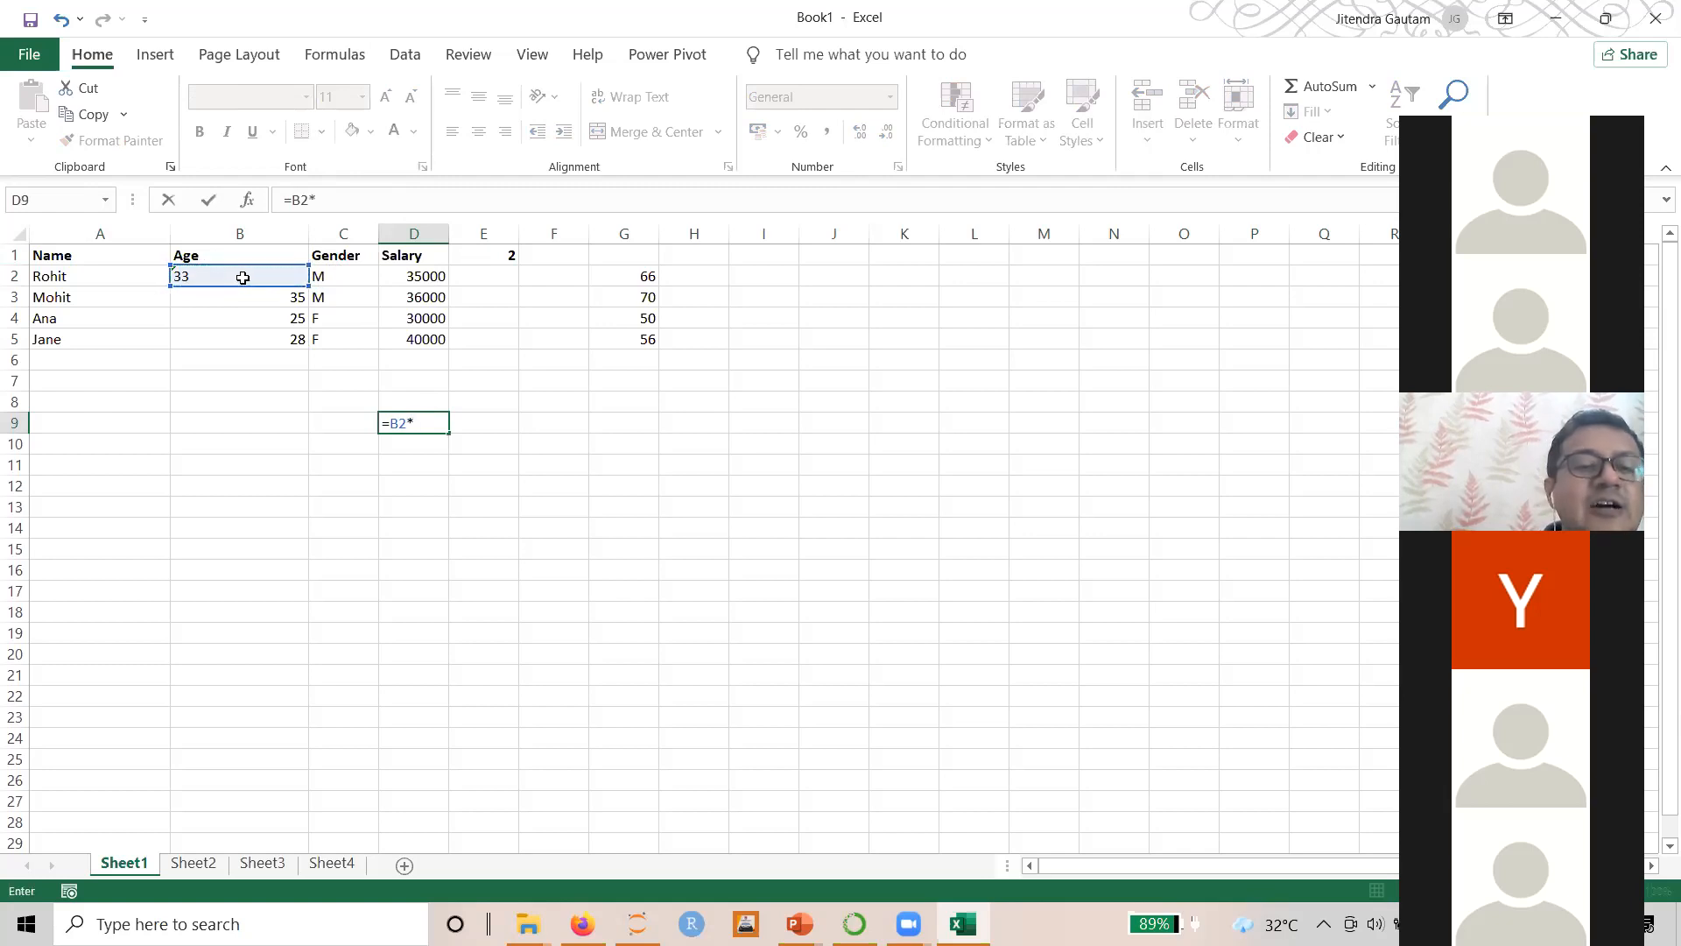
click(498, 254)
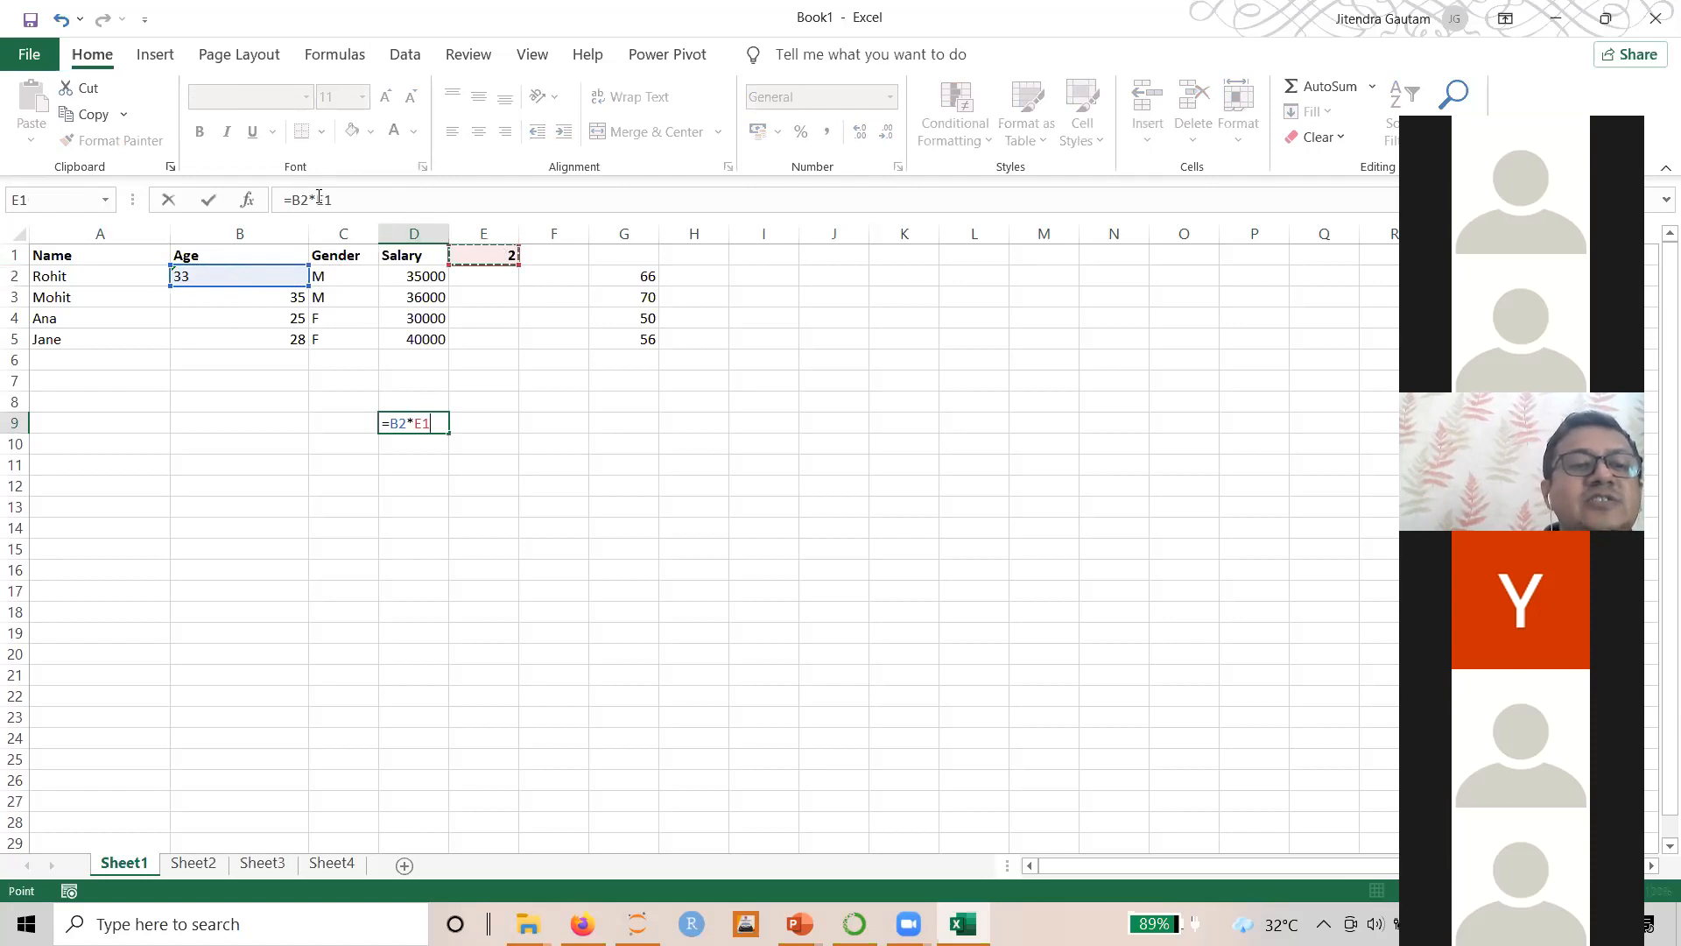
key(shift+Return)
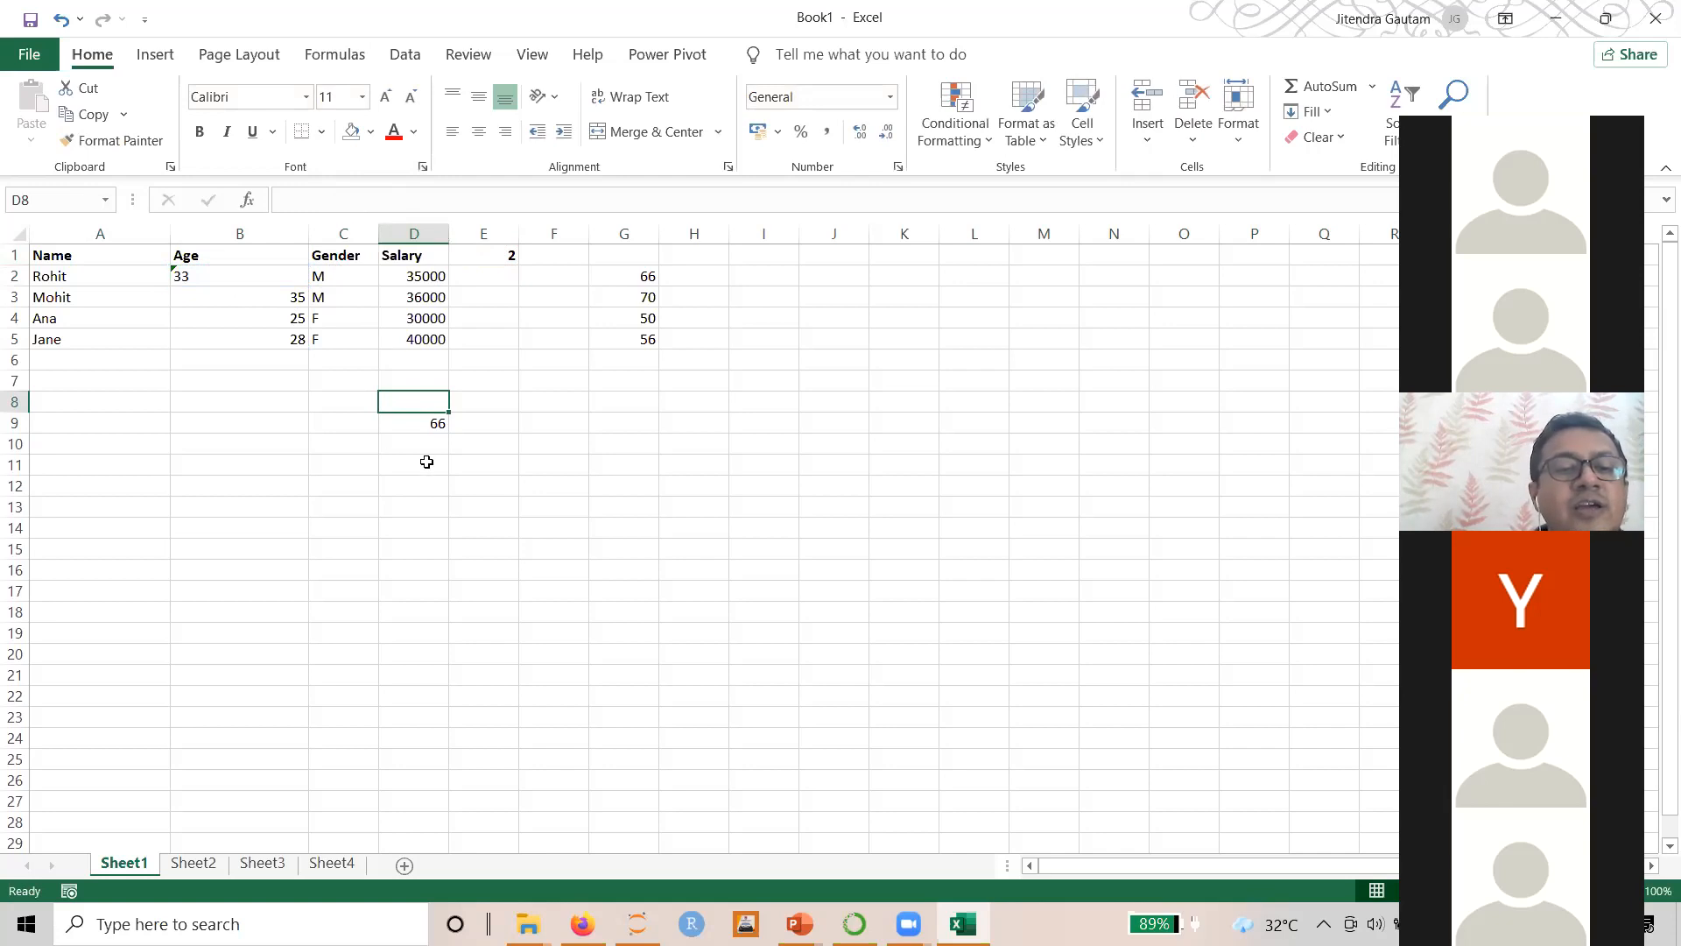
Inspect the D9 formula and the cells it references, leaving the formula as it is
click(431, 421)
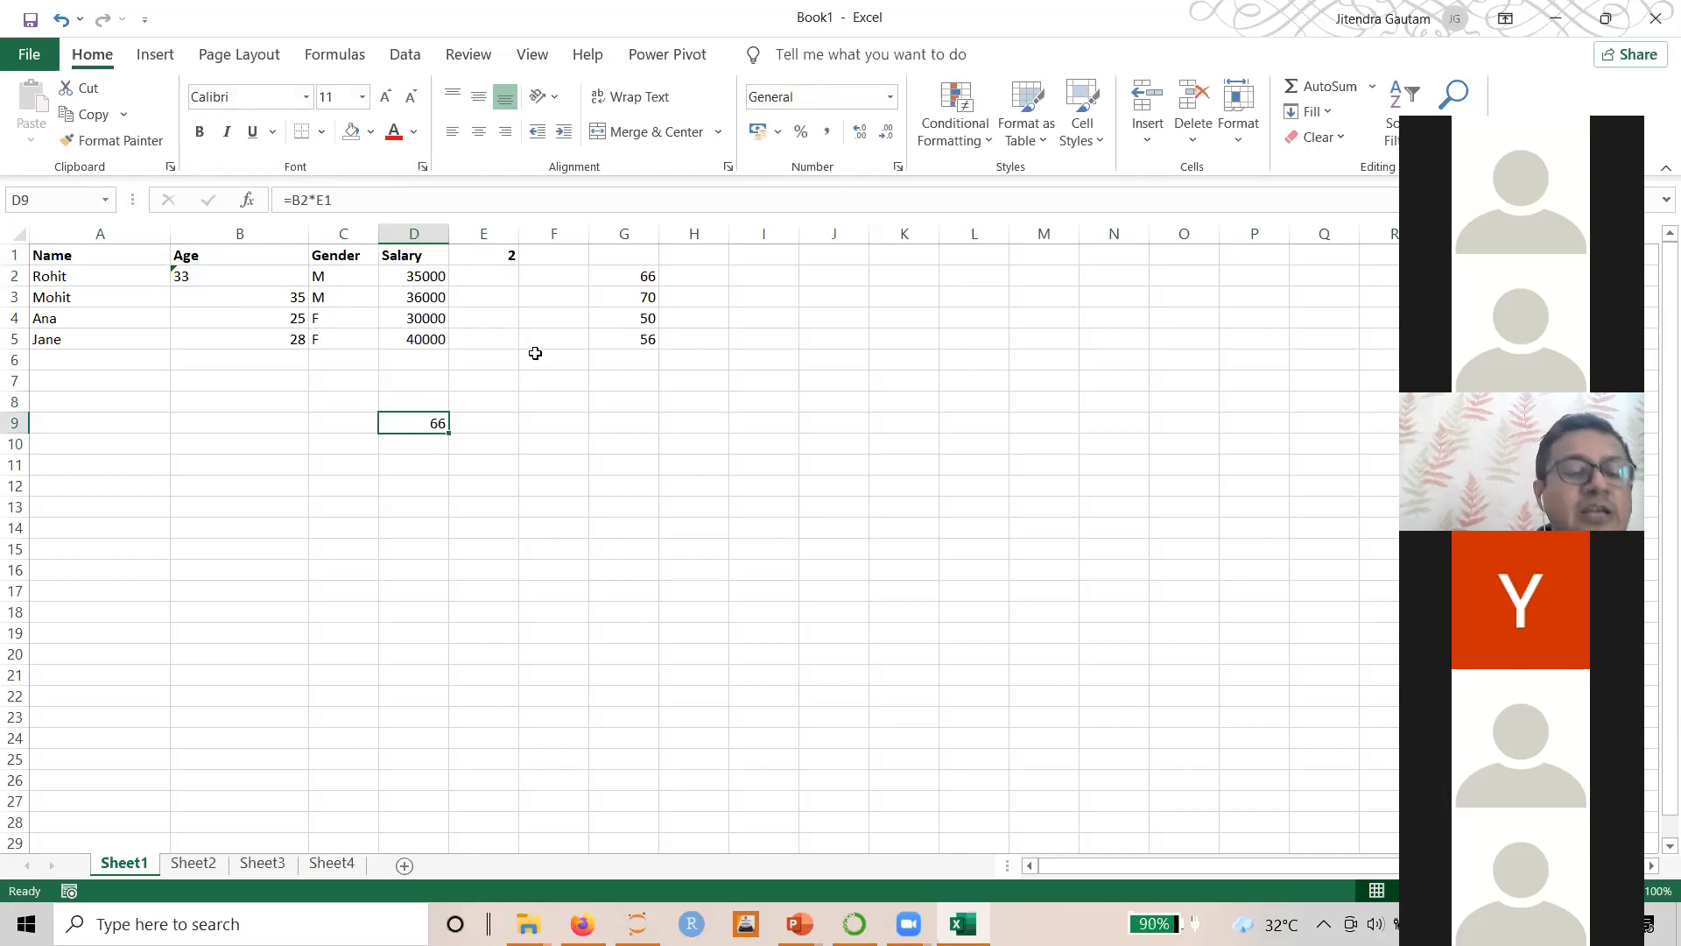
key(F2)
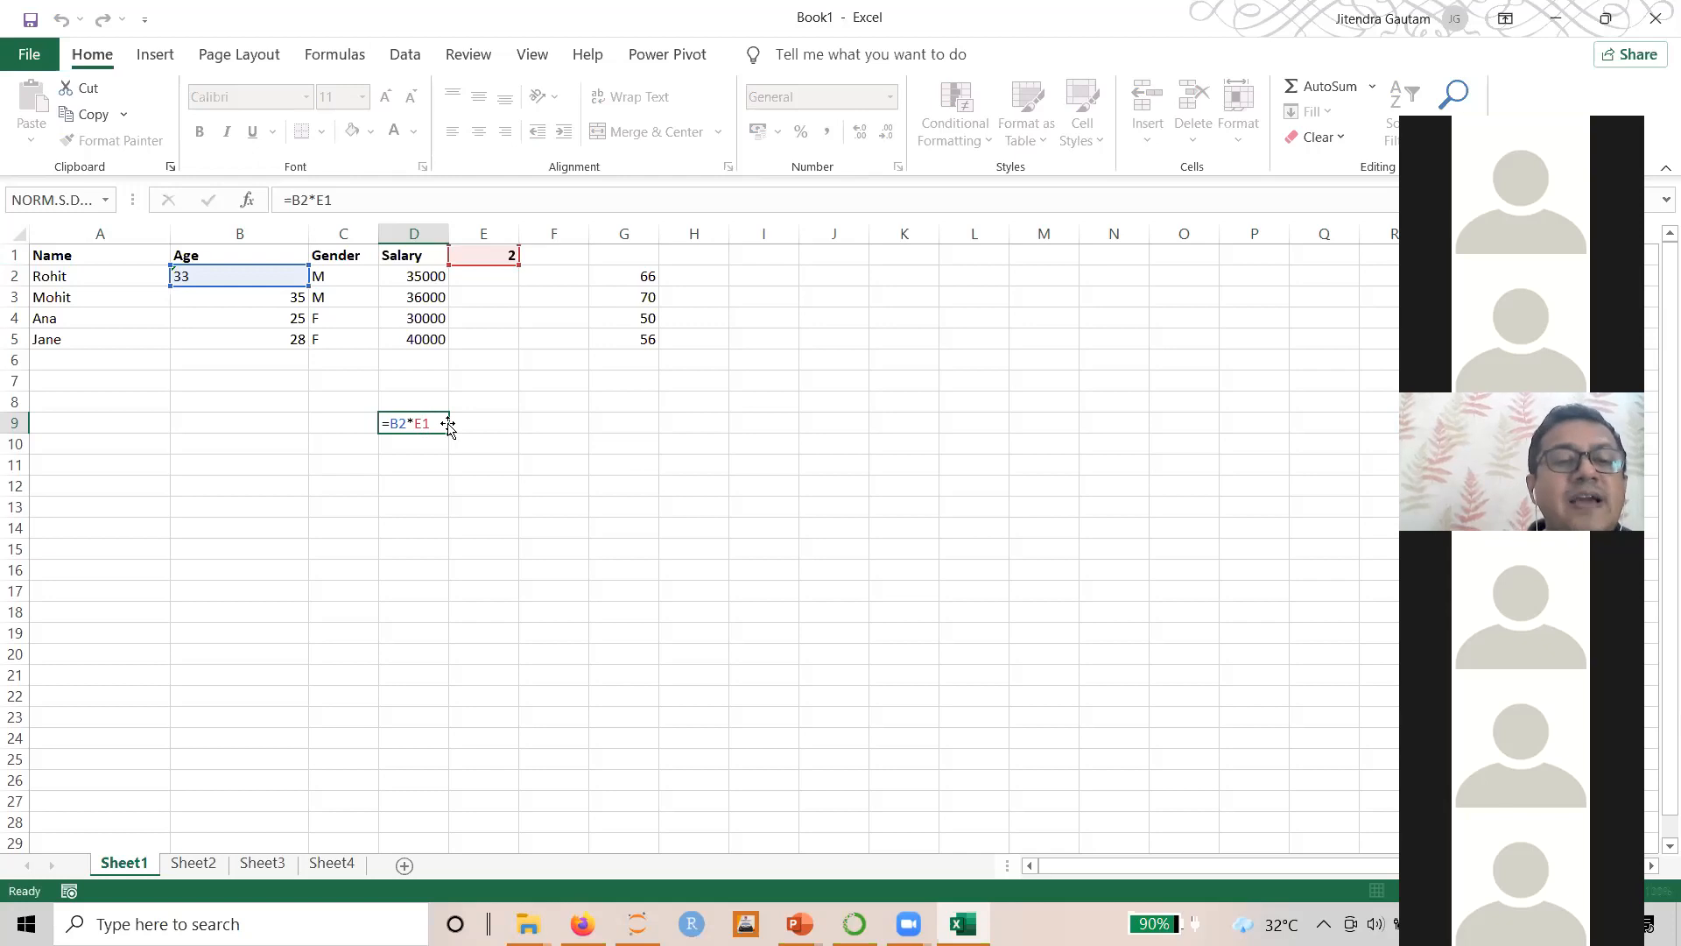
key(ctrl+Return)
click(63, 195)
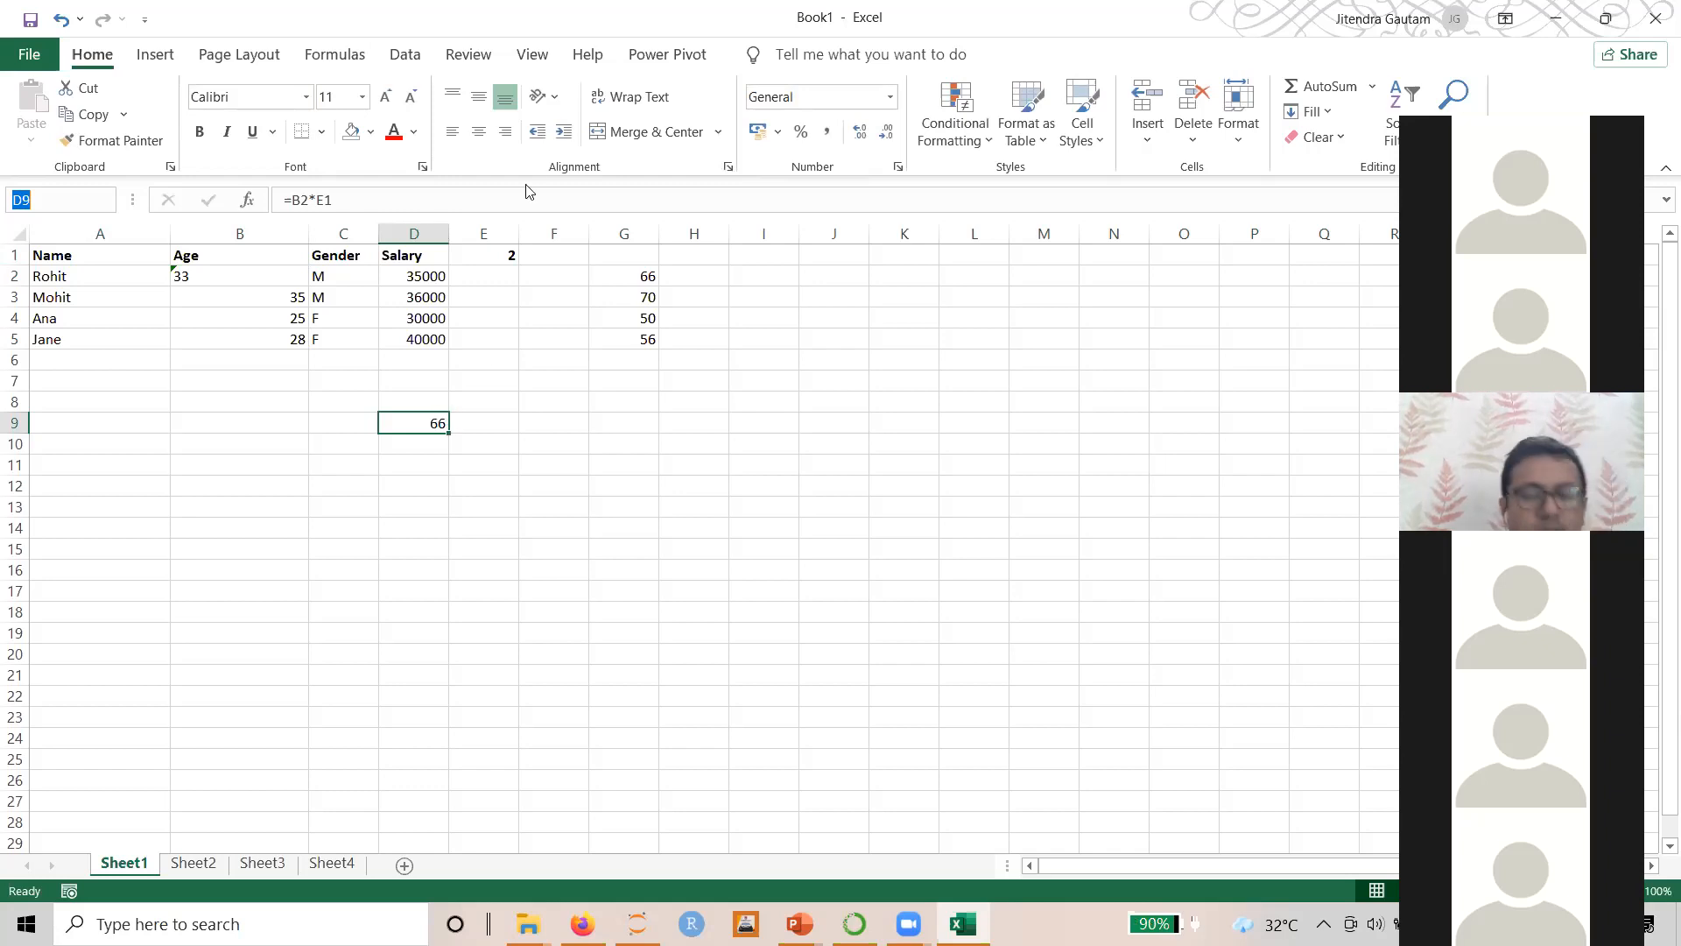
Set the multiplier in E1 to 4
click(486, 257)
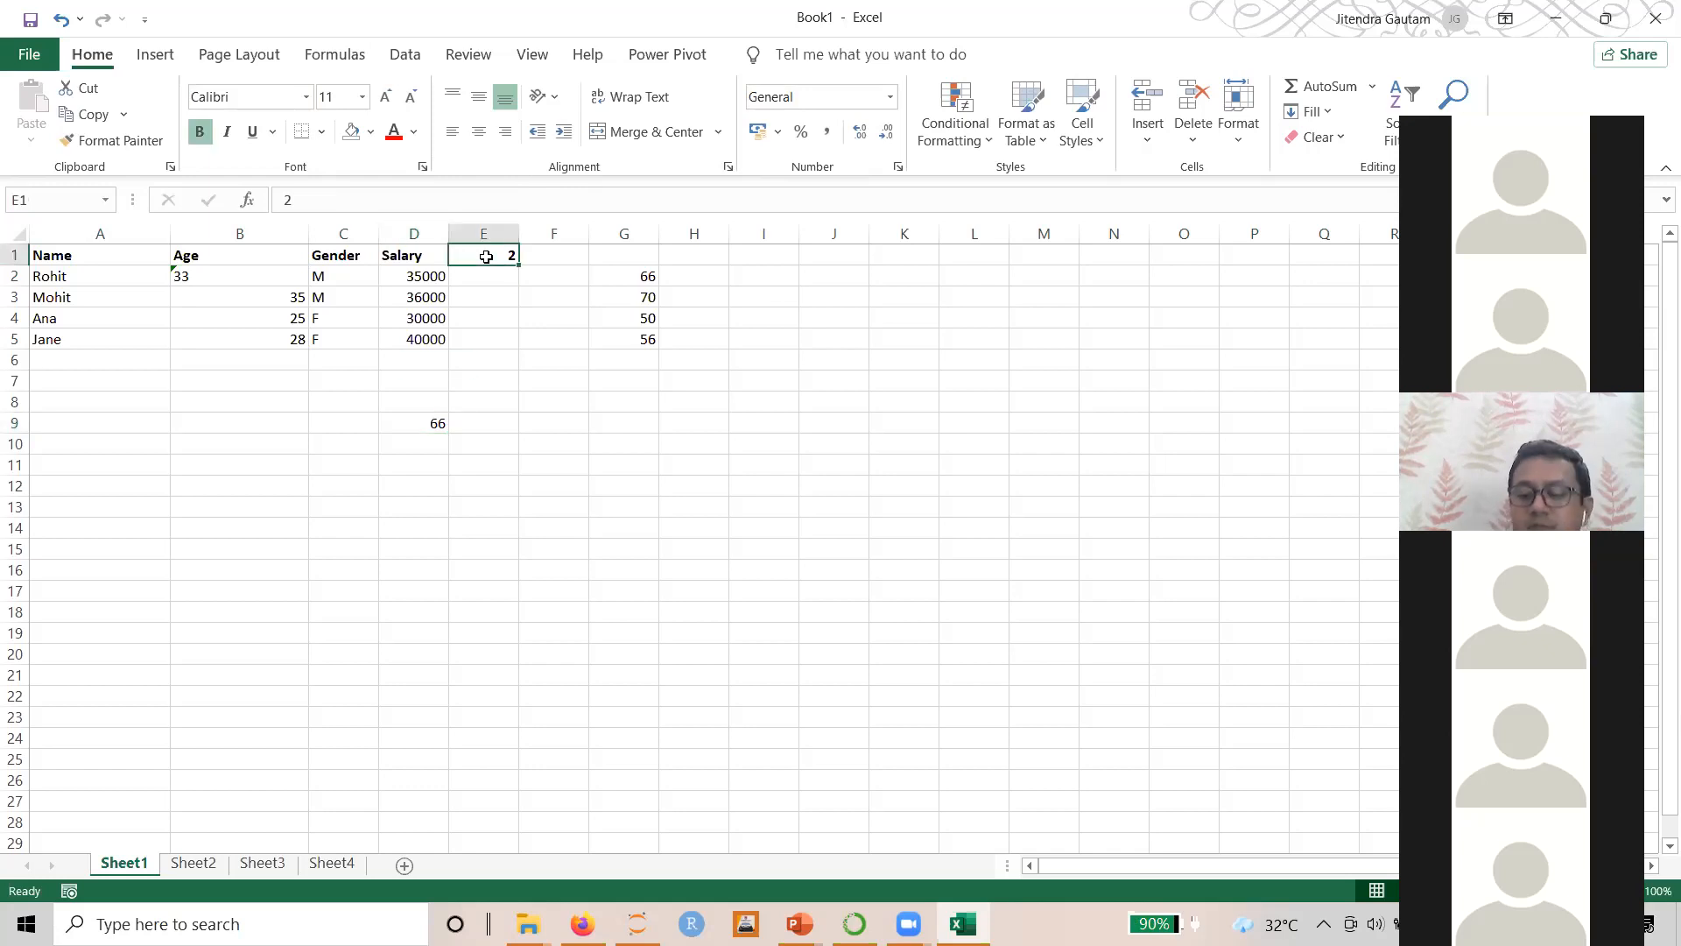
text(4)
key(Return)
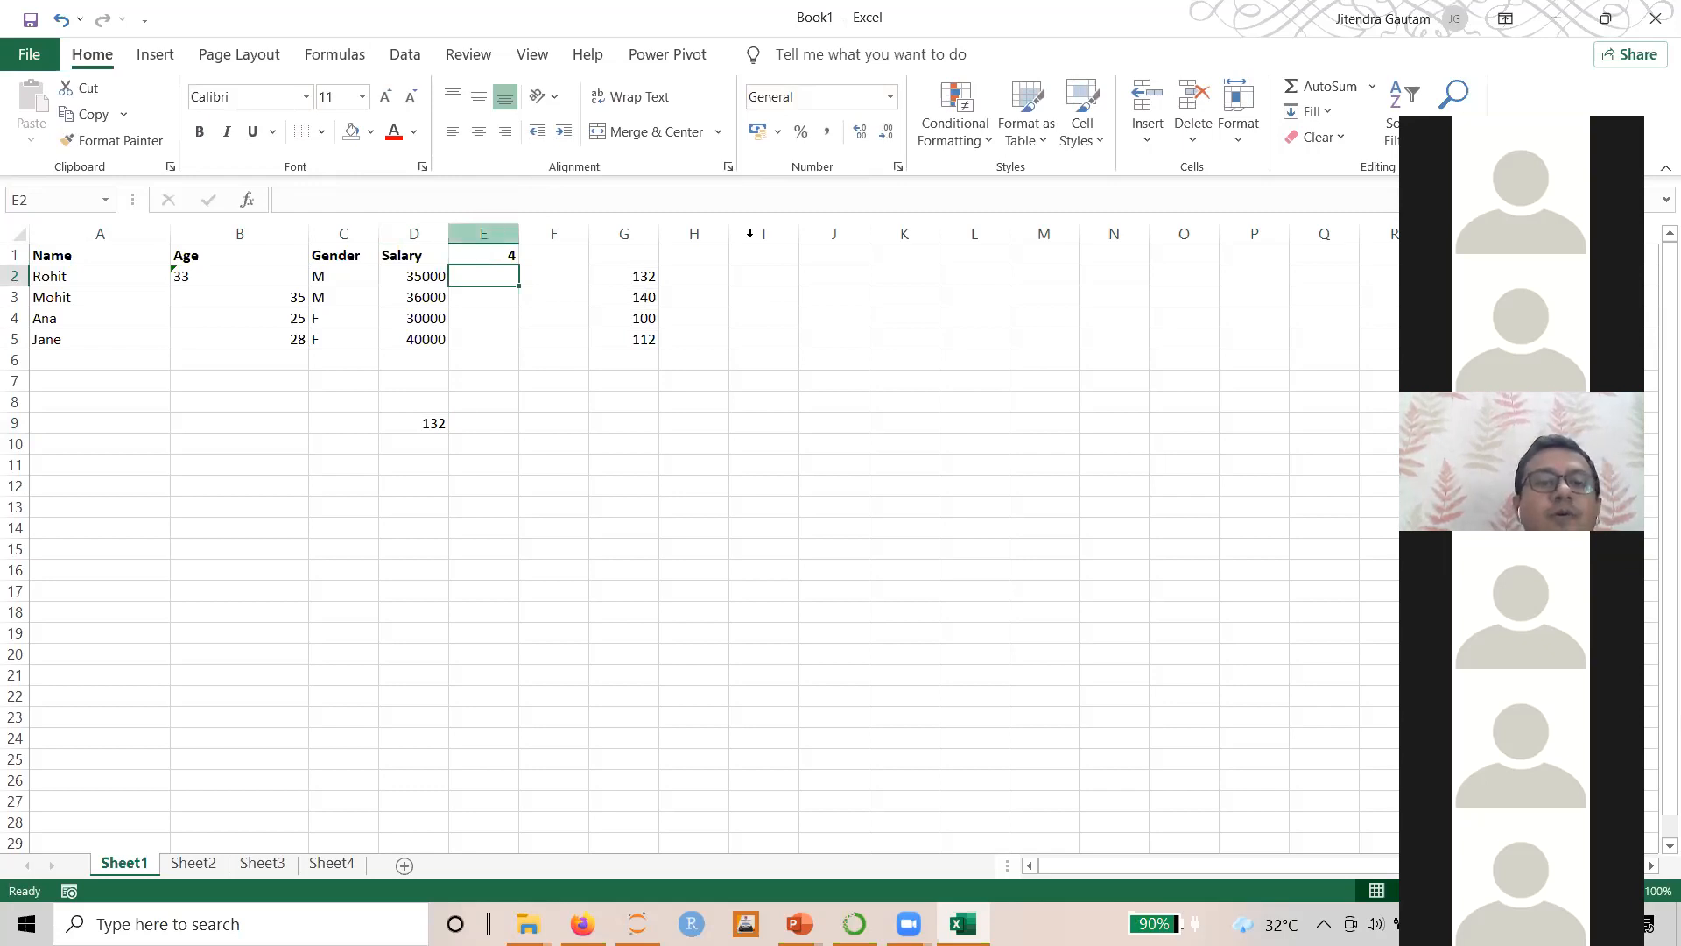
click(493, 254)
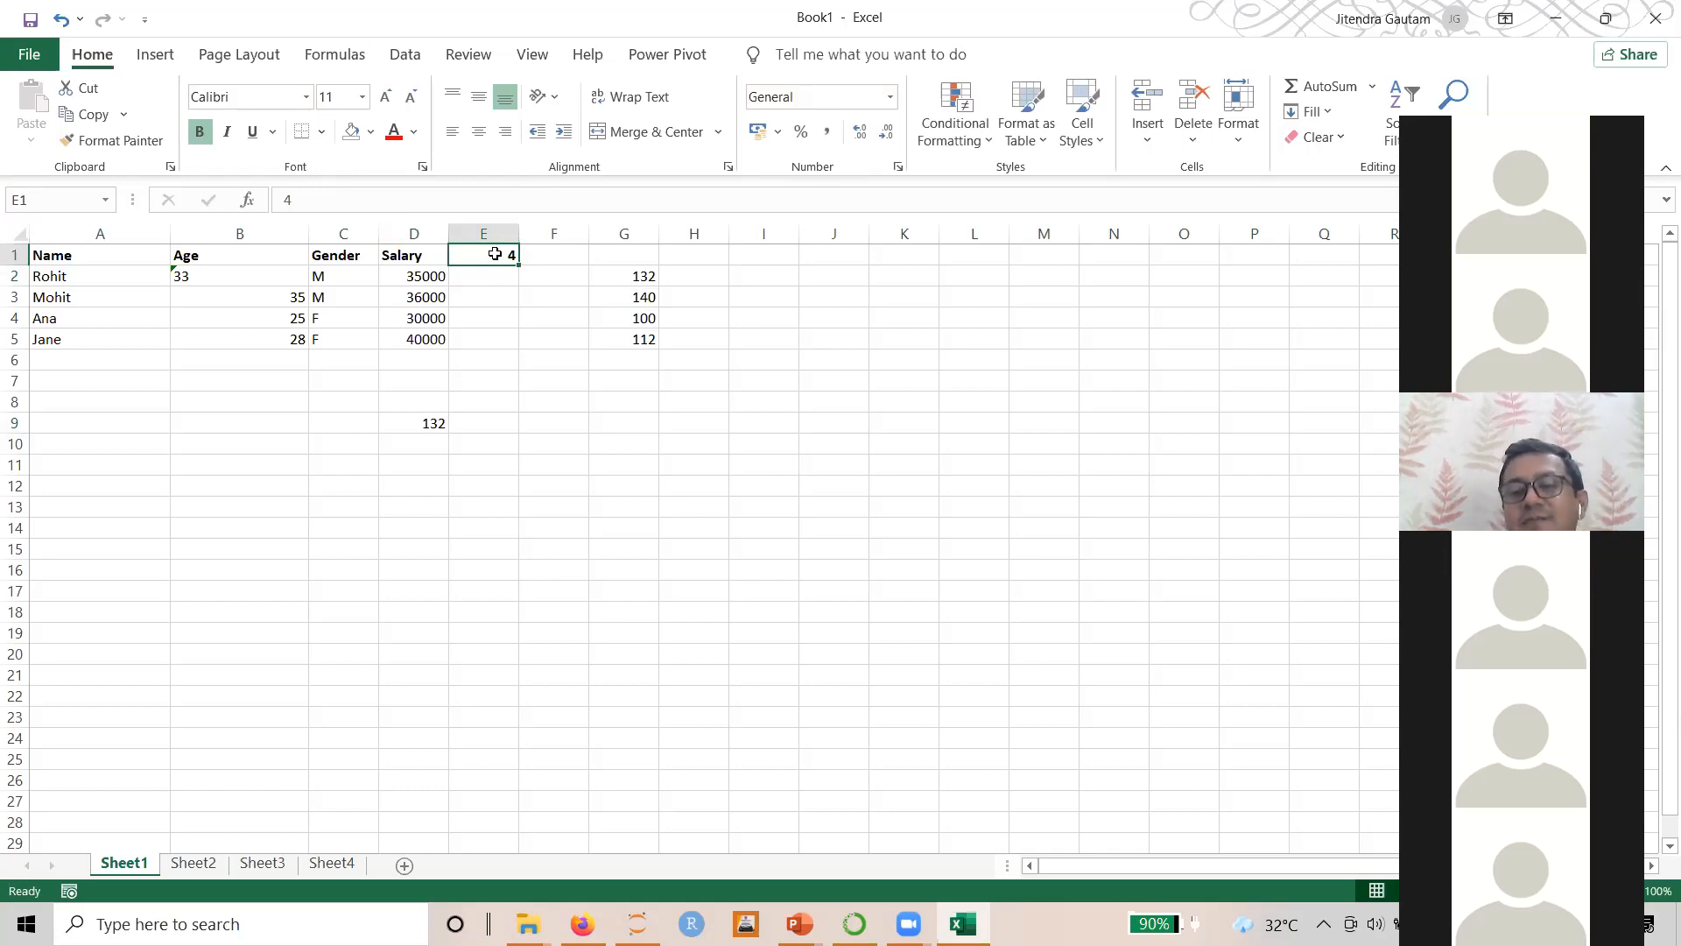
Compare the formula in D9 with the one in G2, highlighting the absolute $E$1 reference and leaving both unedited
click(437, 423)
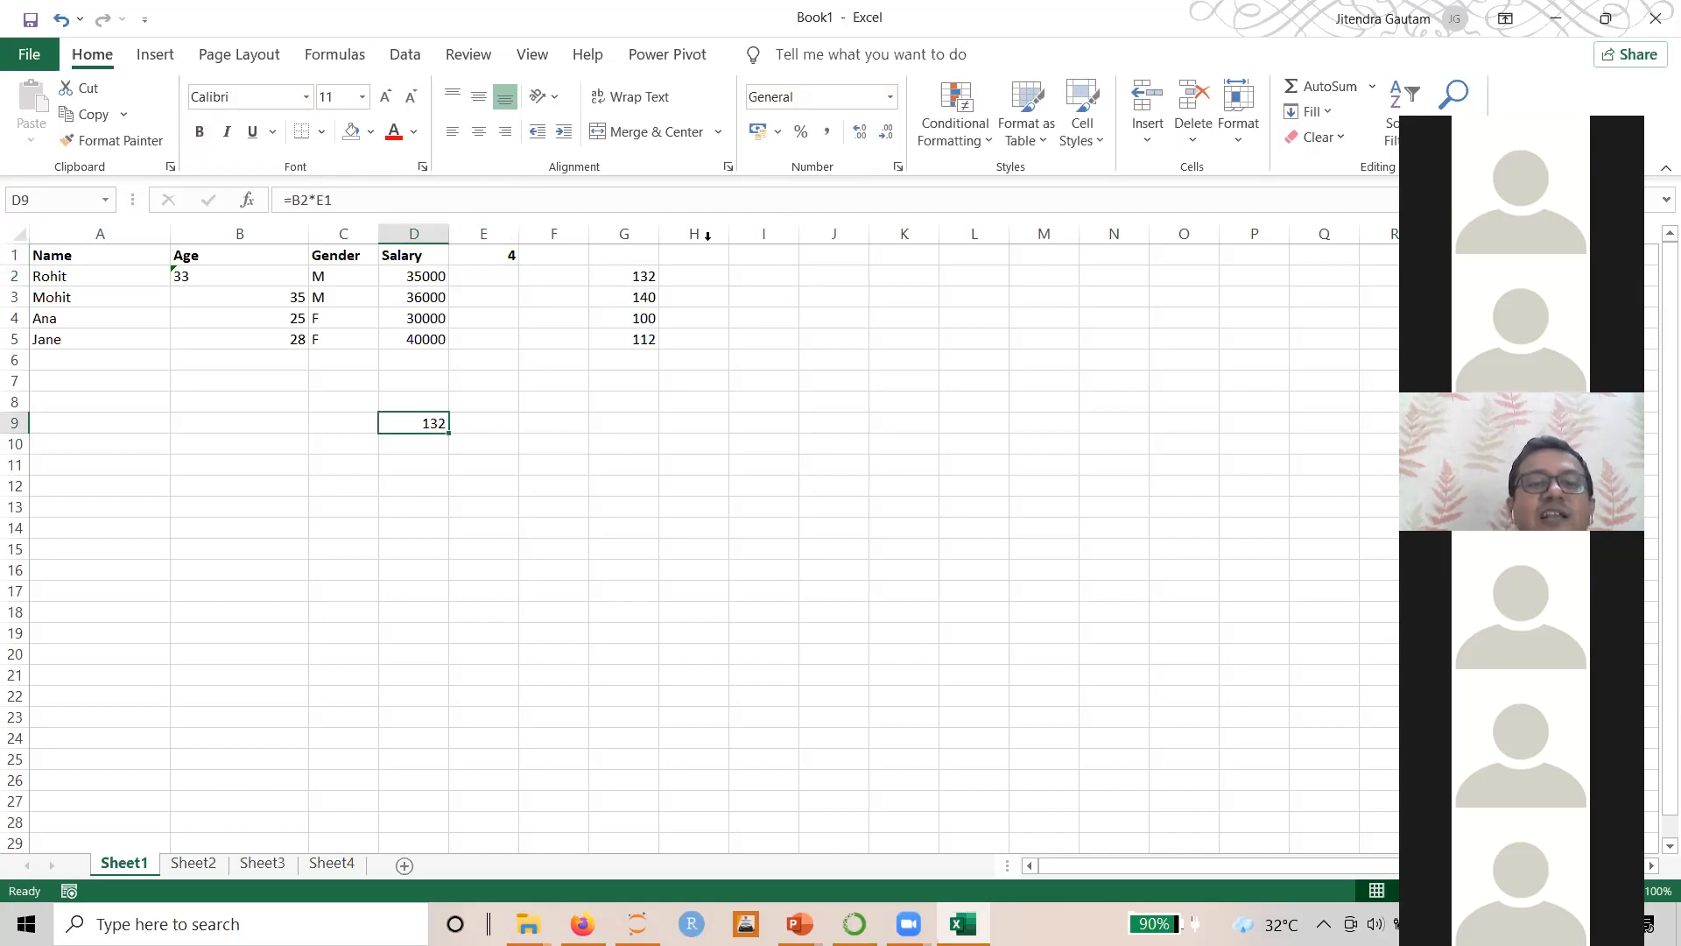
click(649, 276)
drag(316, 200, 348, 200)
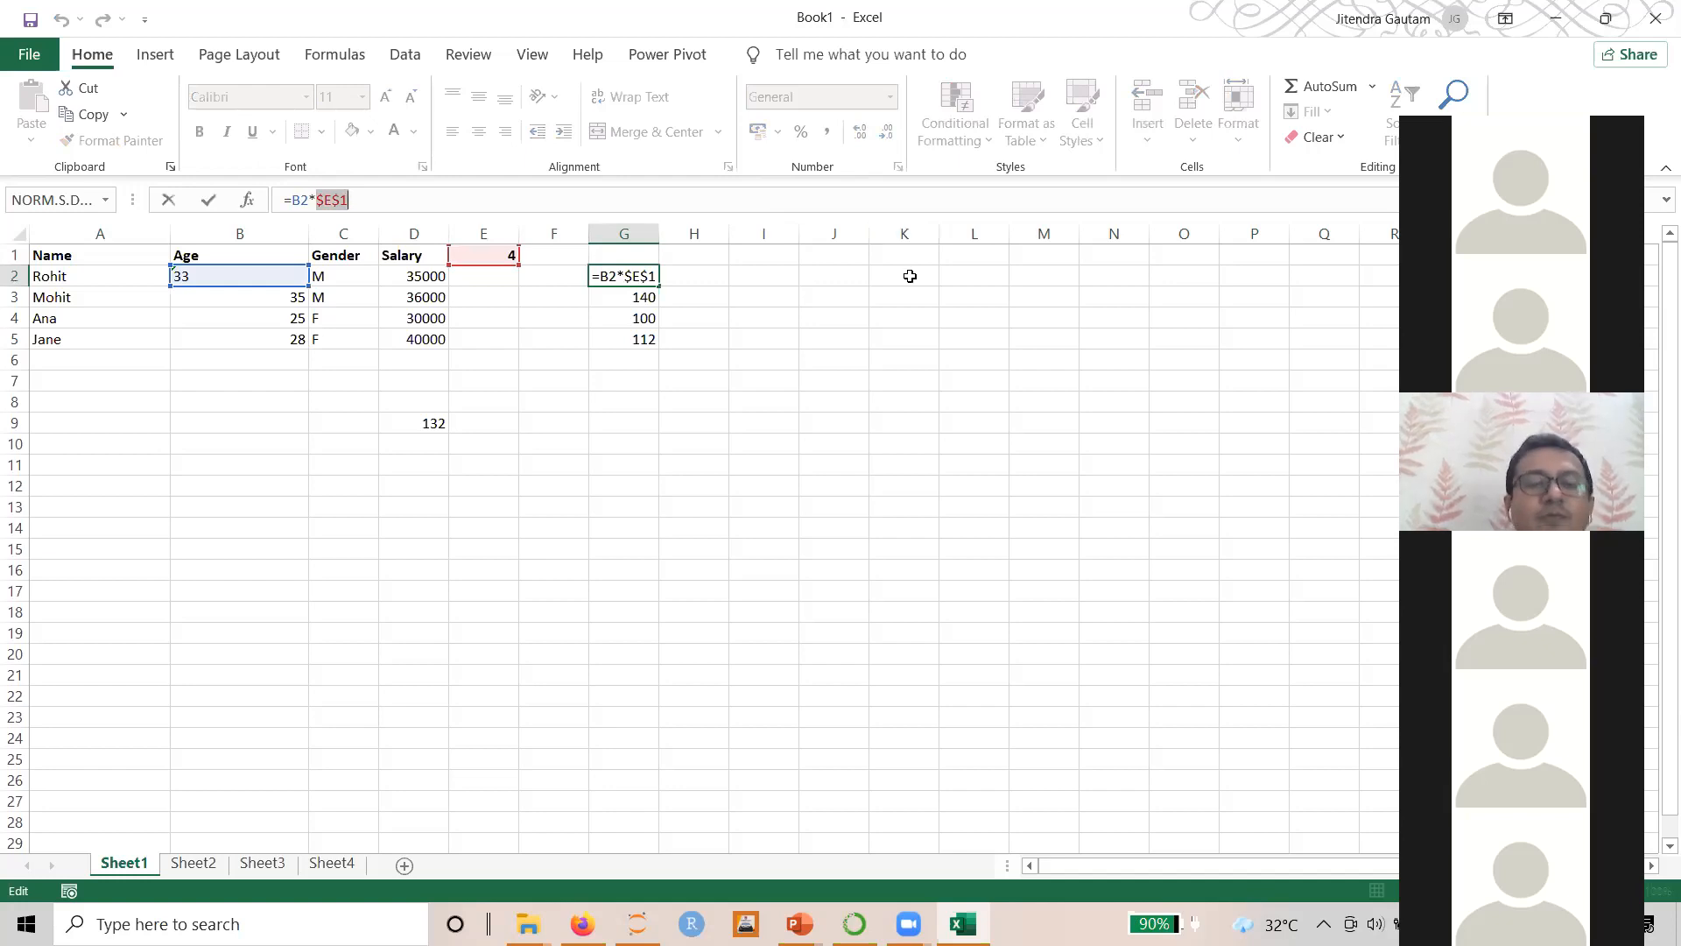
key(Escape)
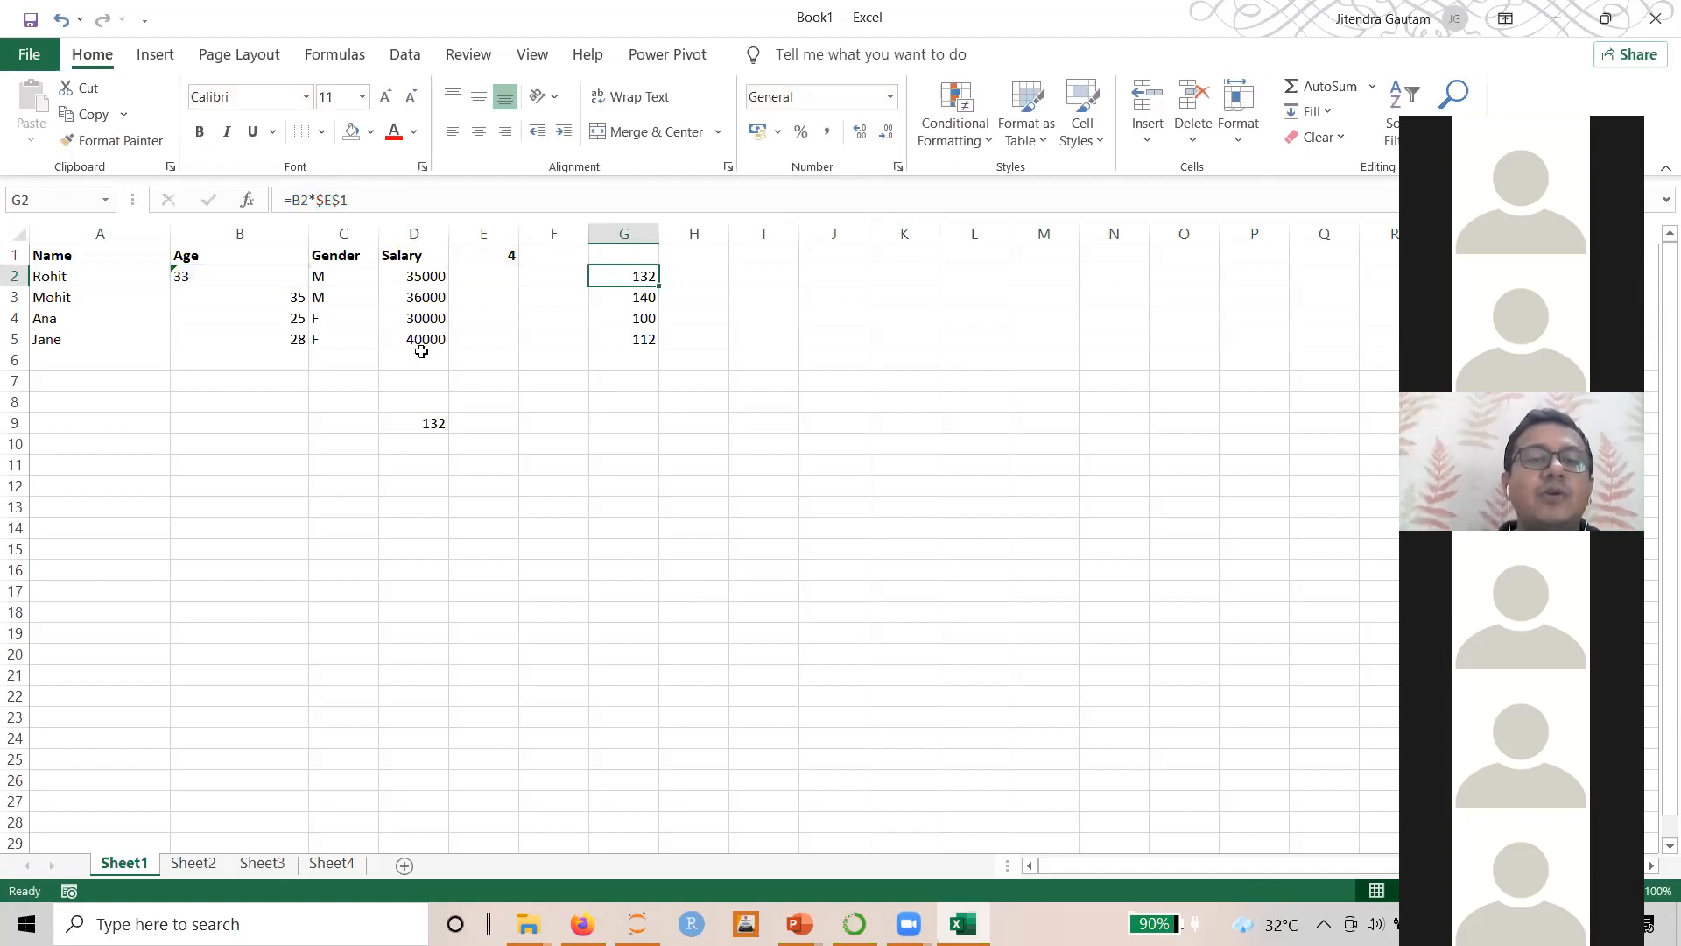
Replace the formula in D9 with =D2*2, doubling Rohit's salary, and fill it down through D16
click(423, 425)
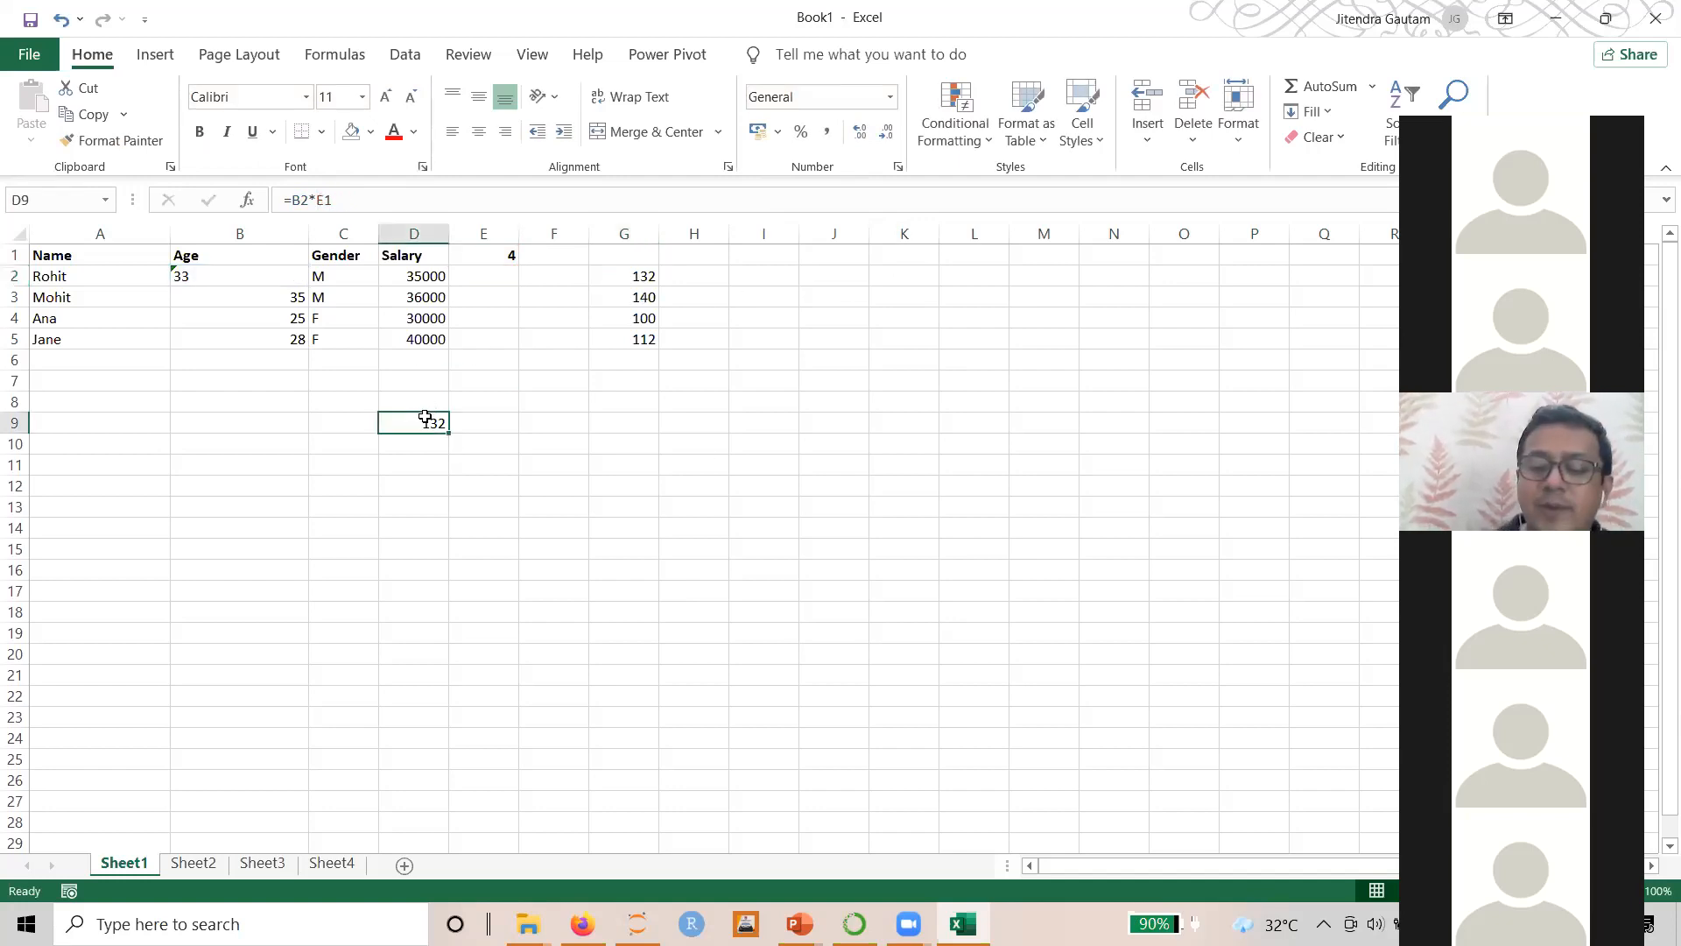
text(=)
click(433, 276)
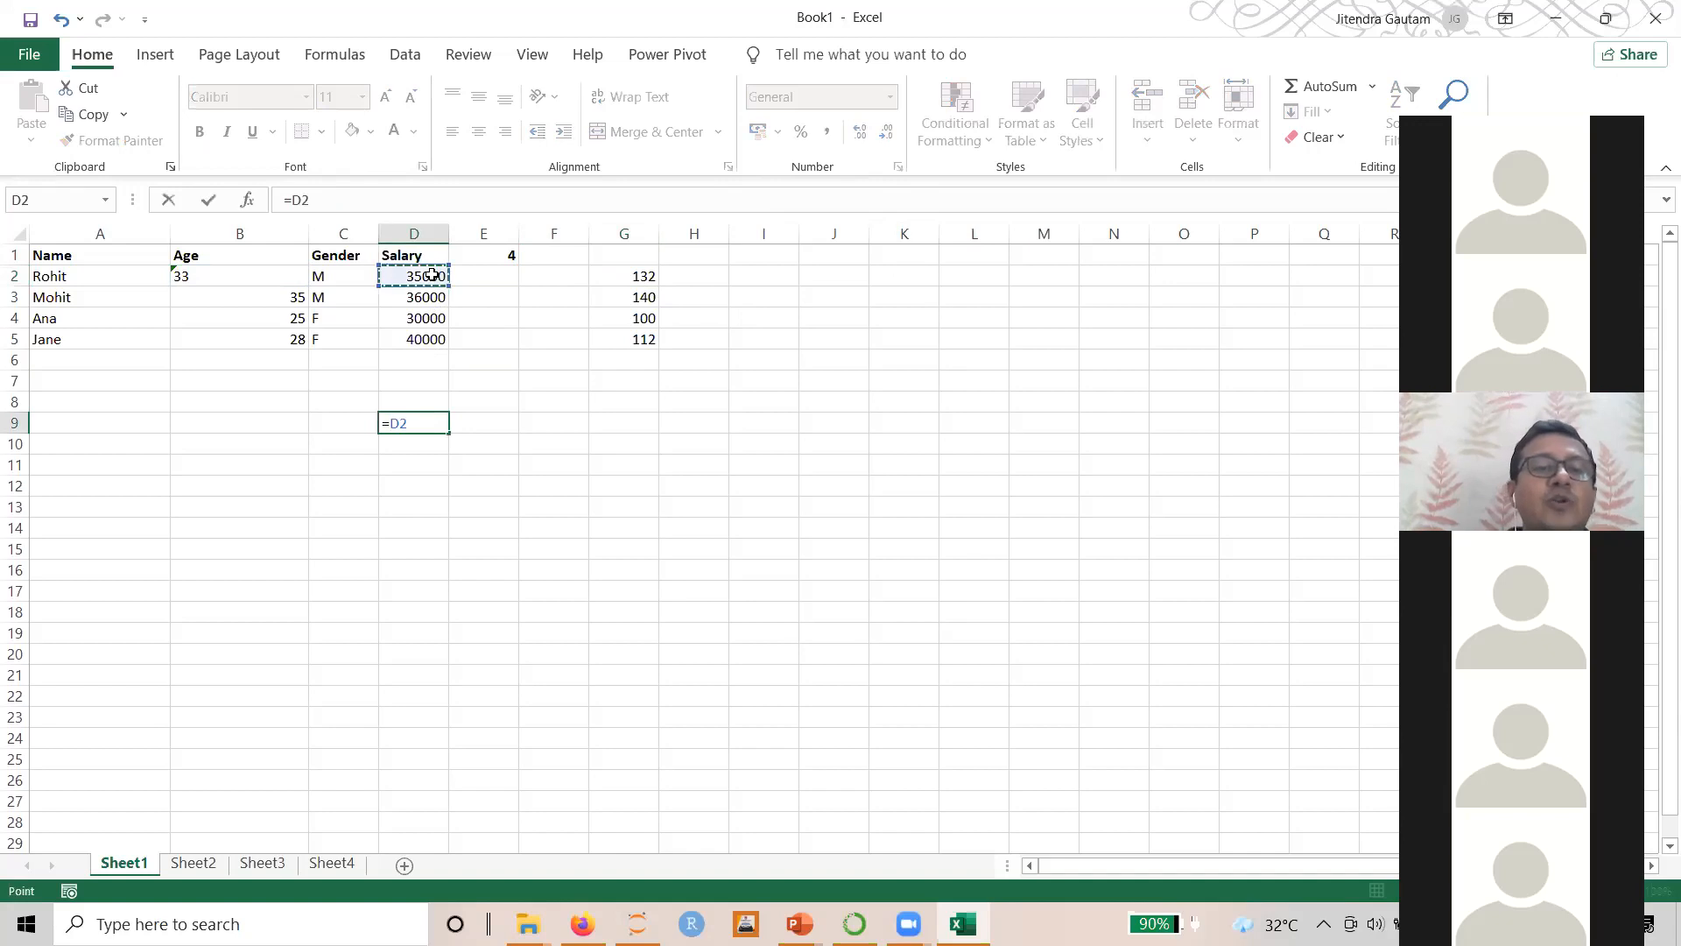
text(*2)
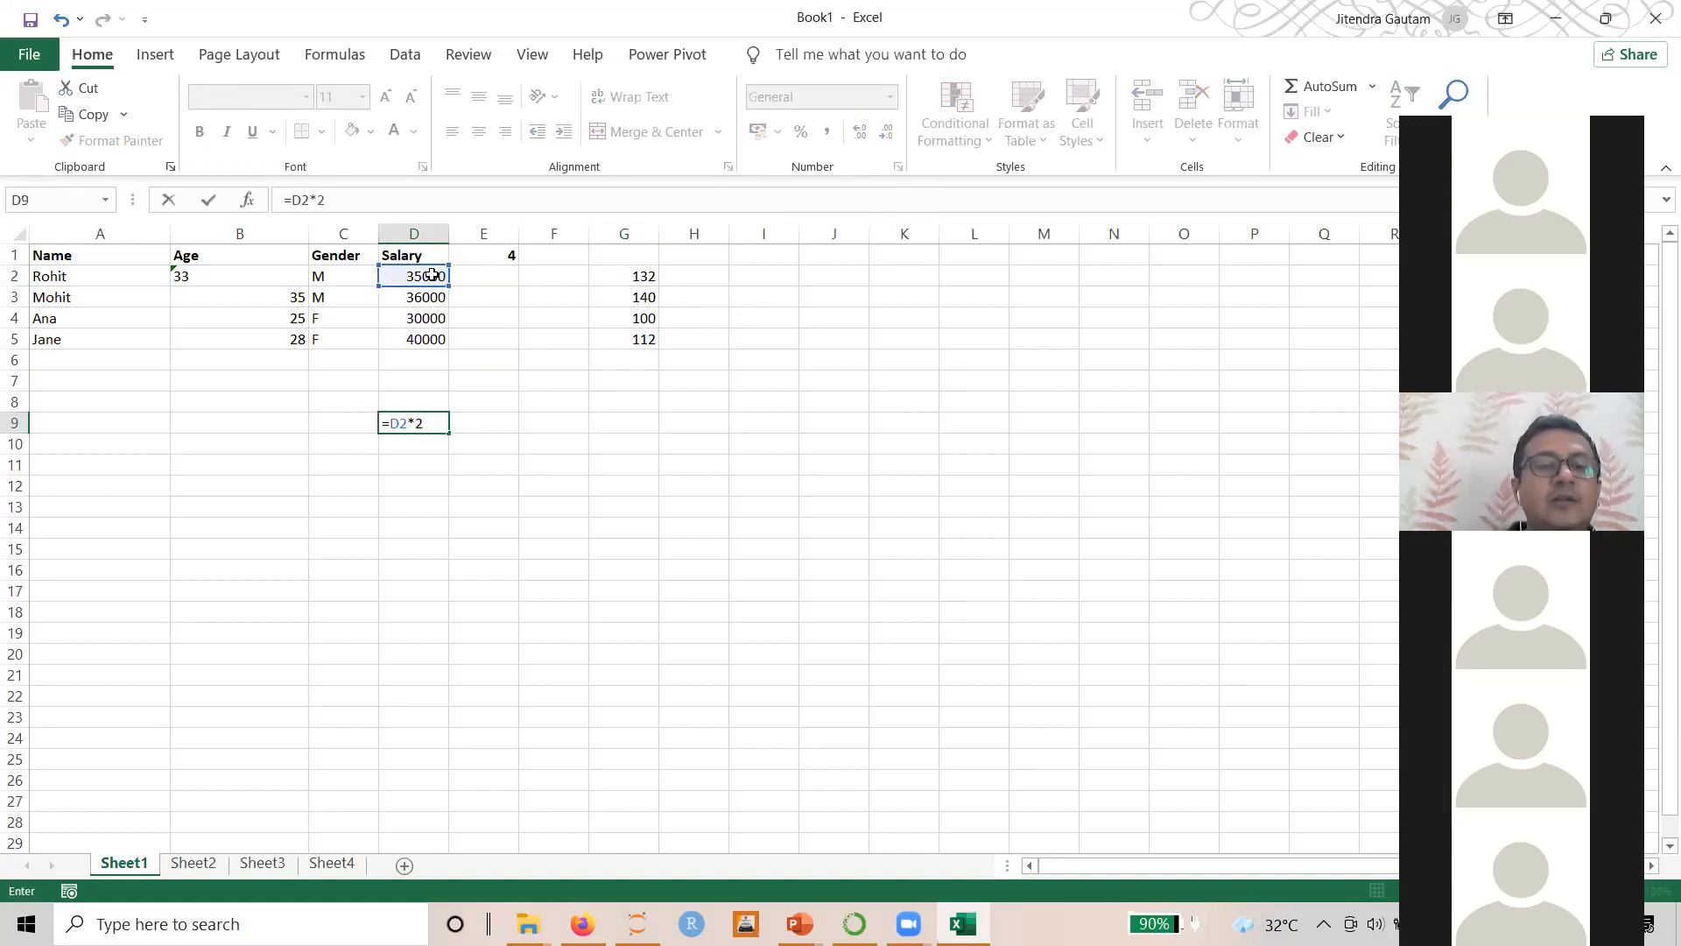
key(Return)
click(429, 423)
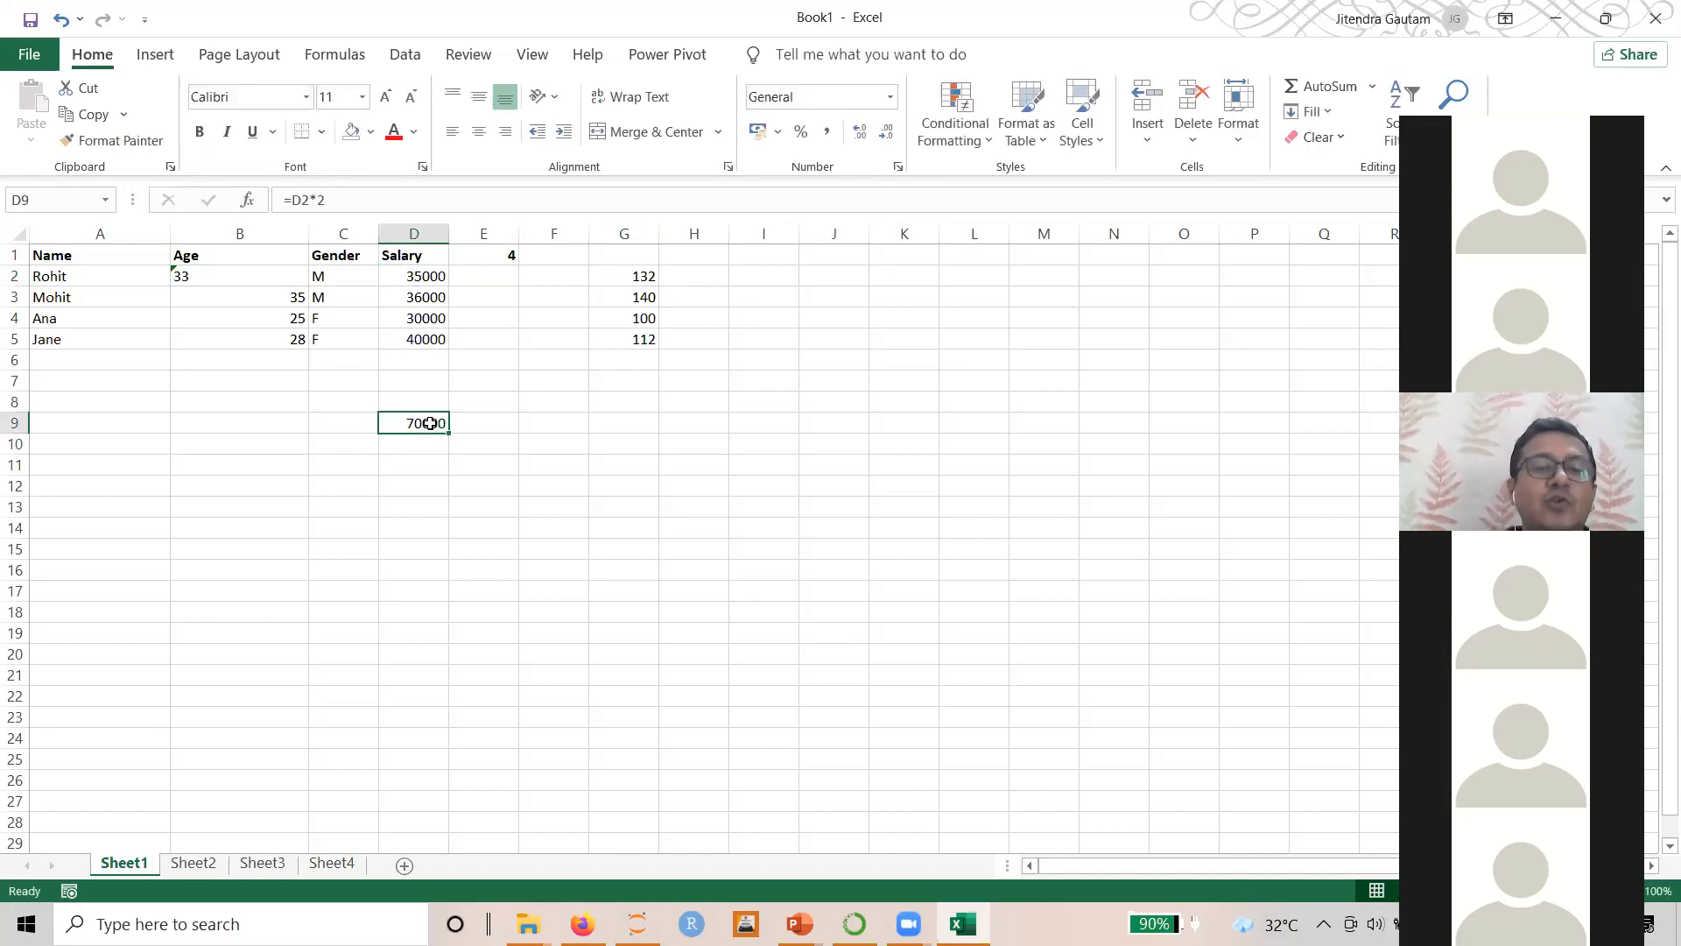
drag(448, 433, 448, 579)
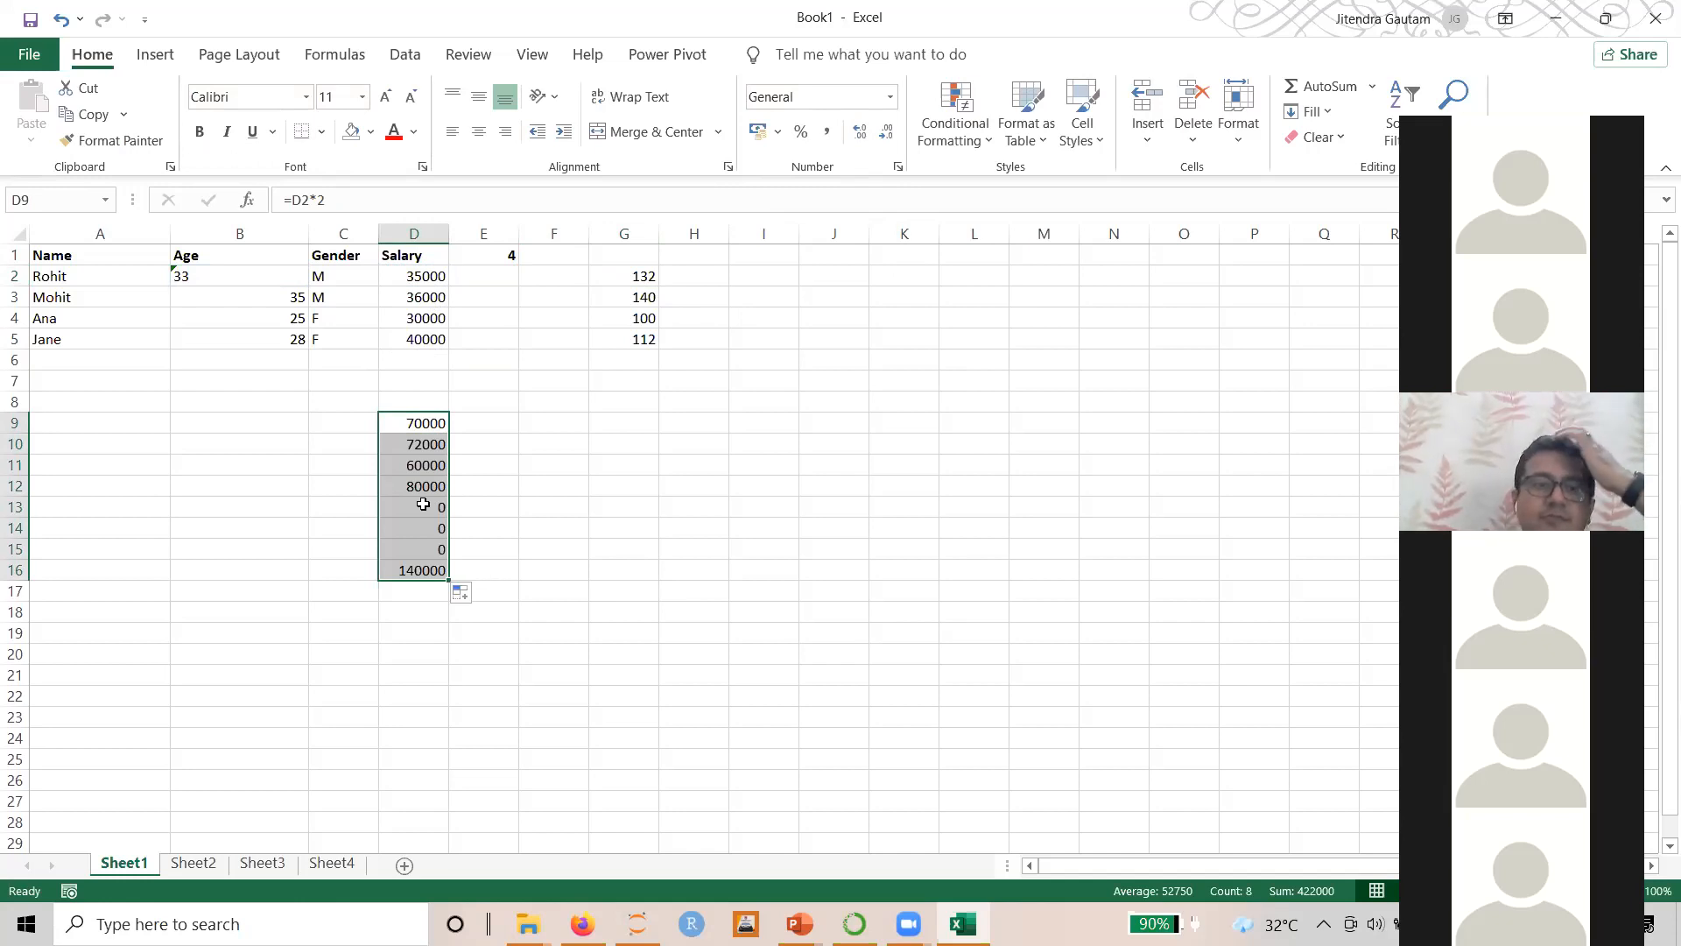
Clear the contents of D9:D16
drag(433, 421, 418, 565)
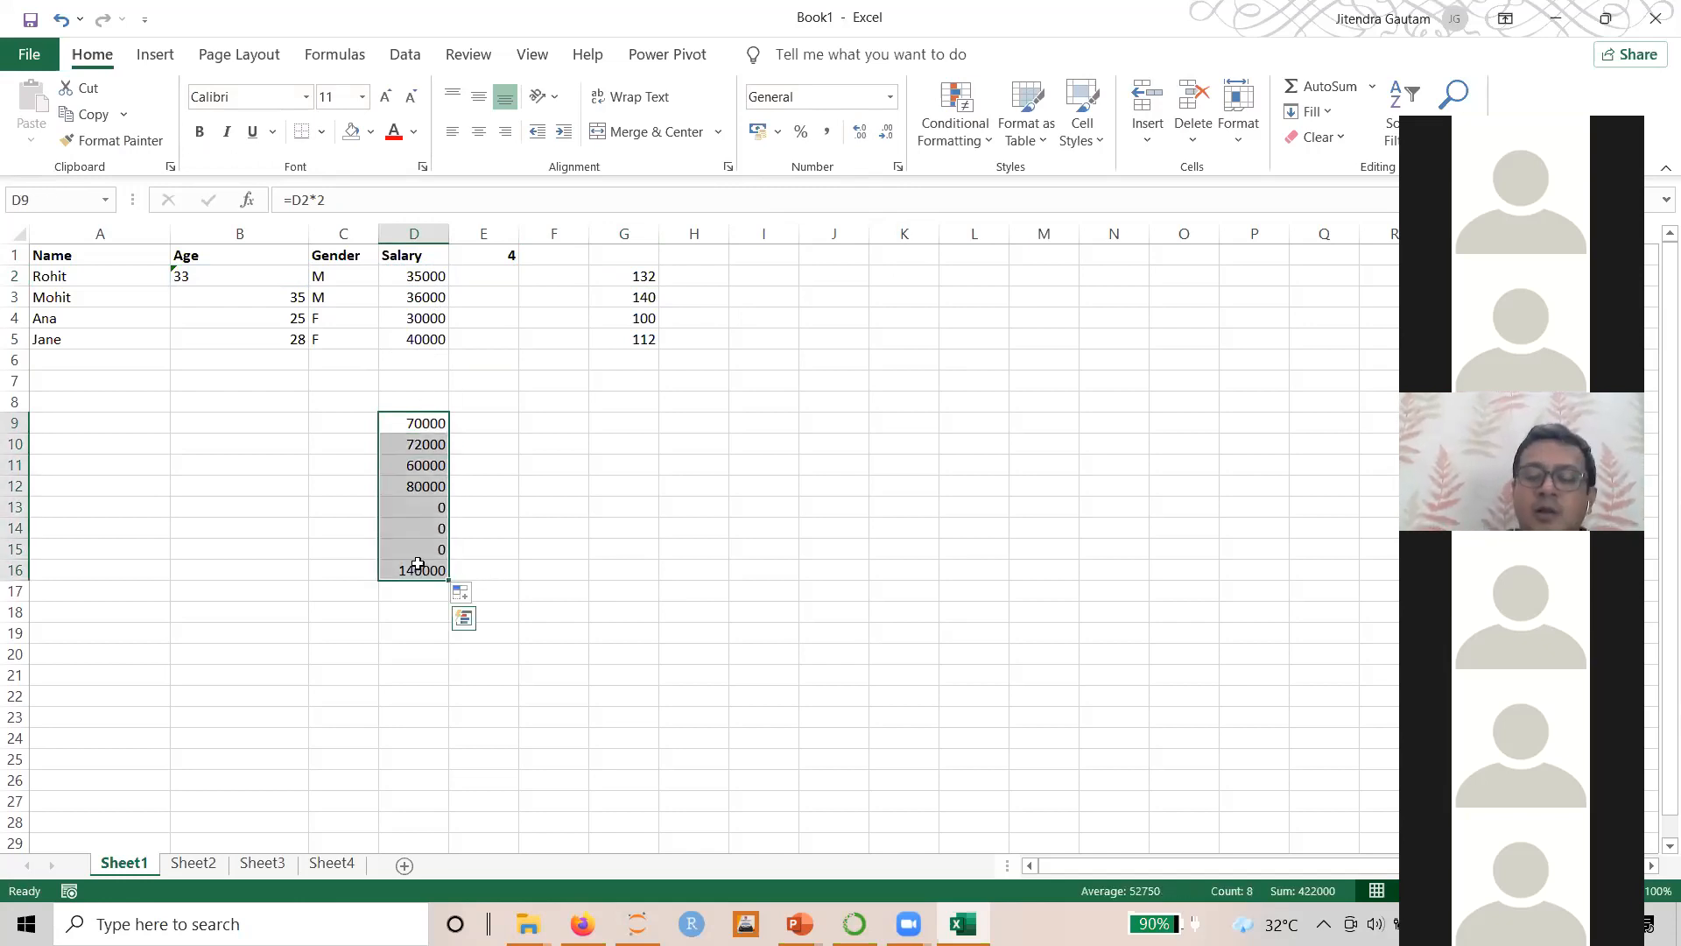
key(Delete)
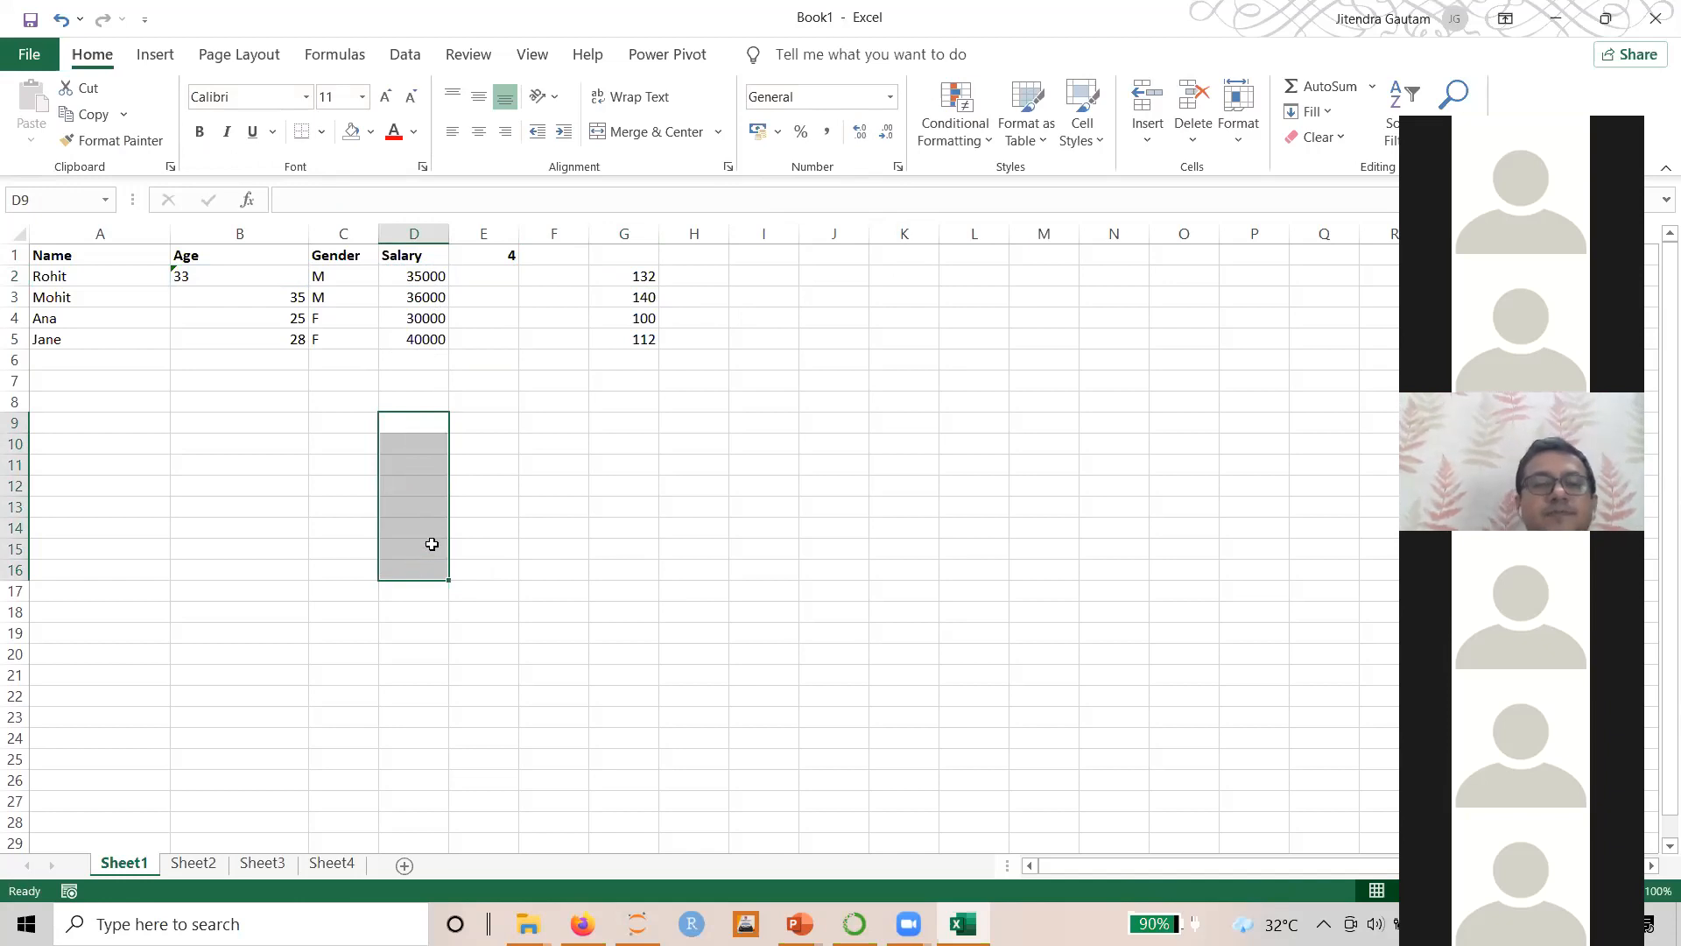
Enter the formula =E1 in E9 to reference the multiplier cell
click(474, 417)
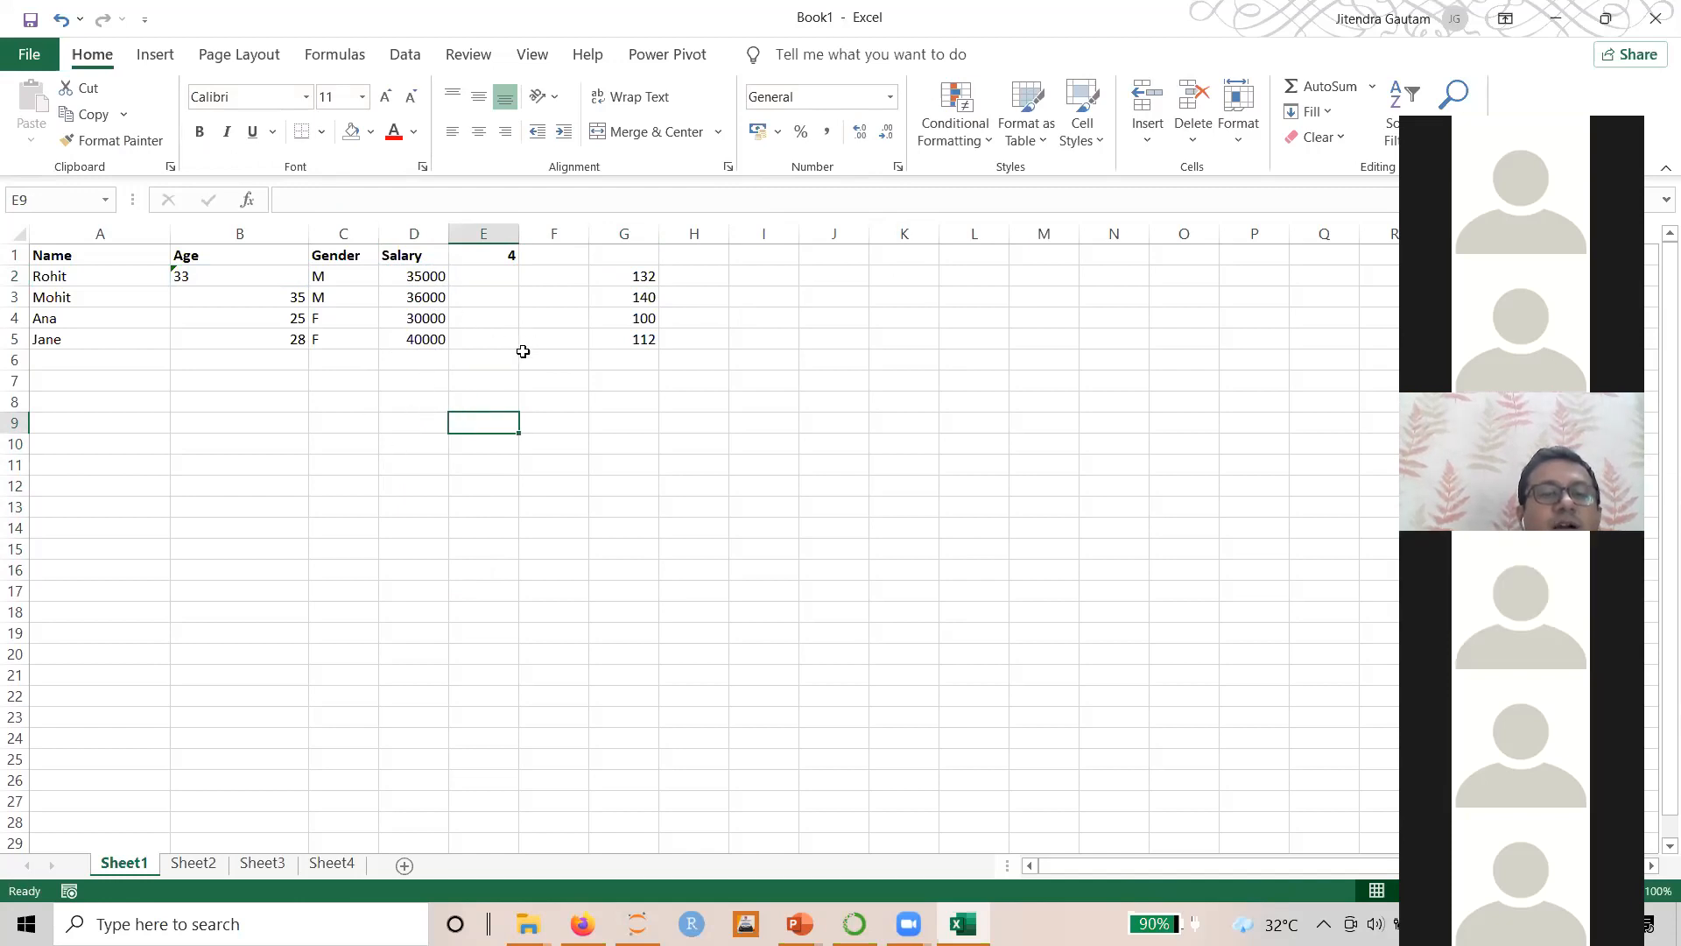
text(=)
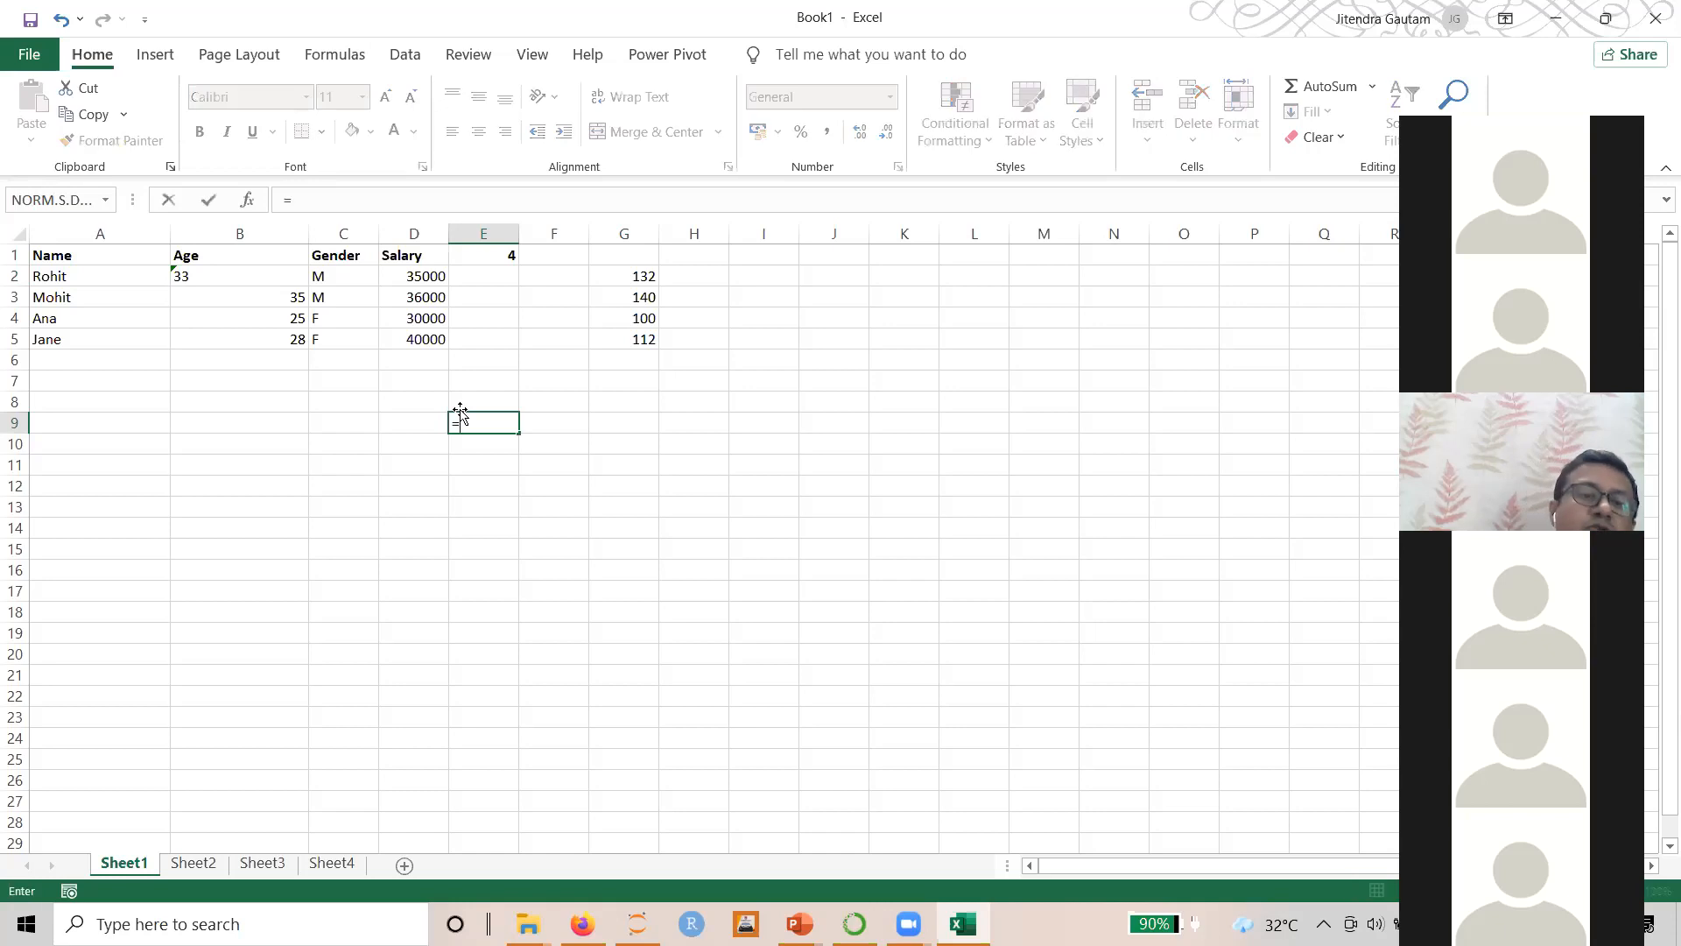
click(423, 400)
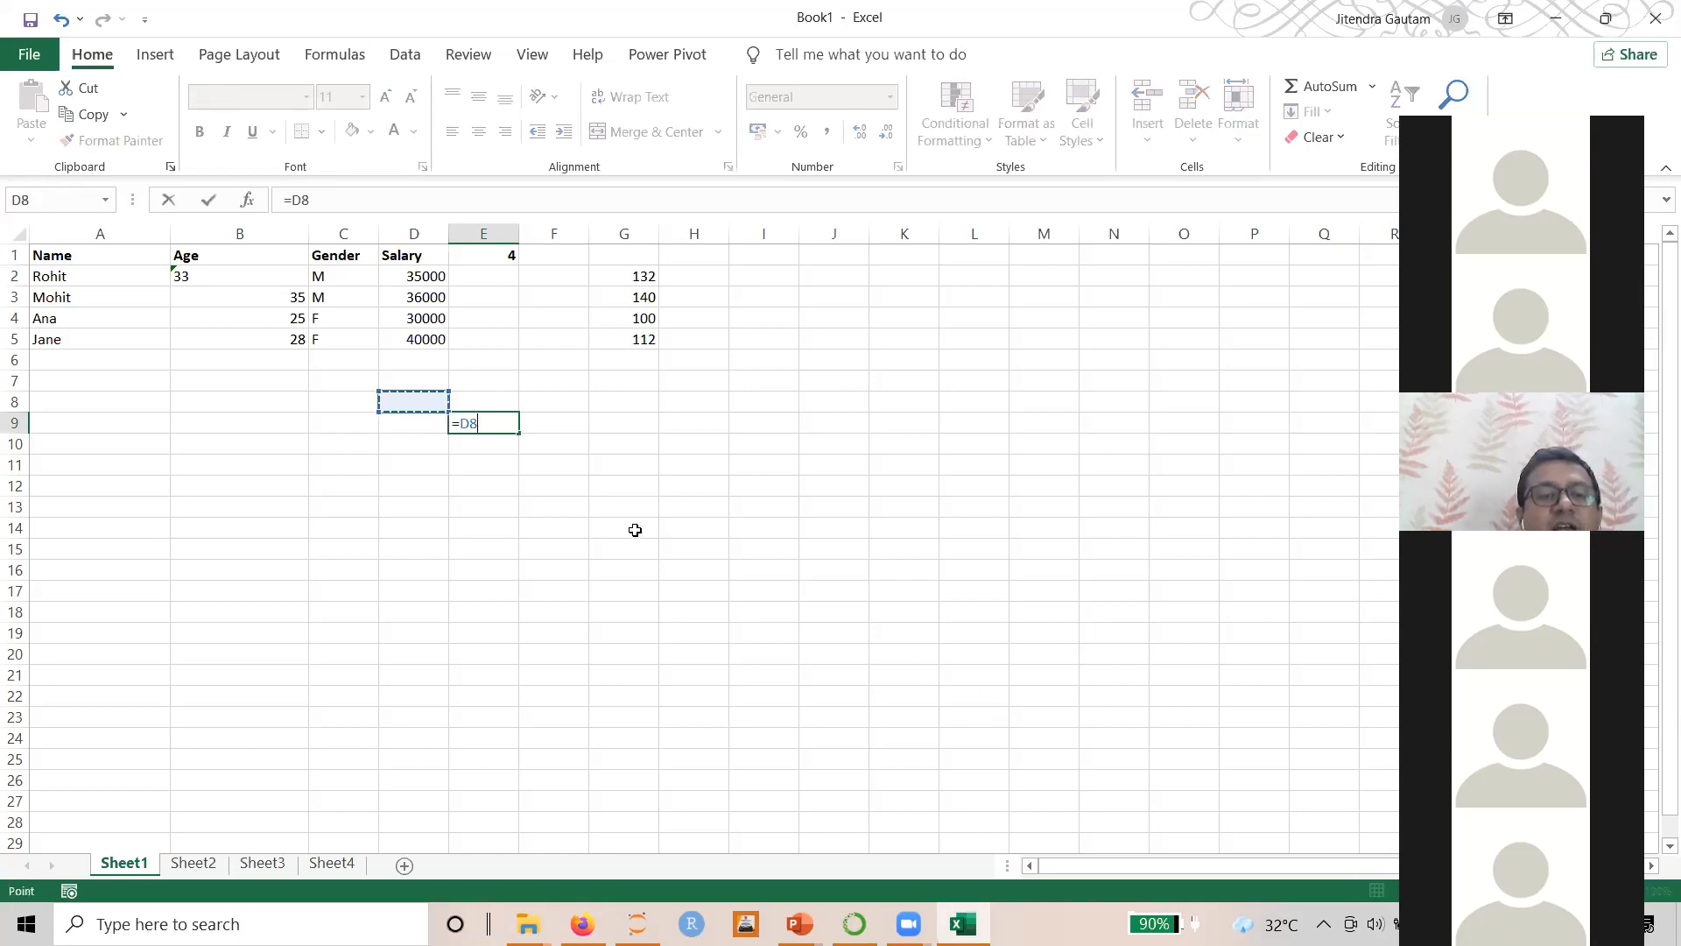
click(512, 256)
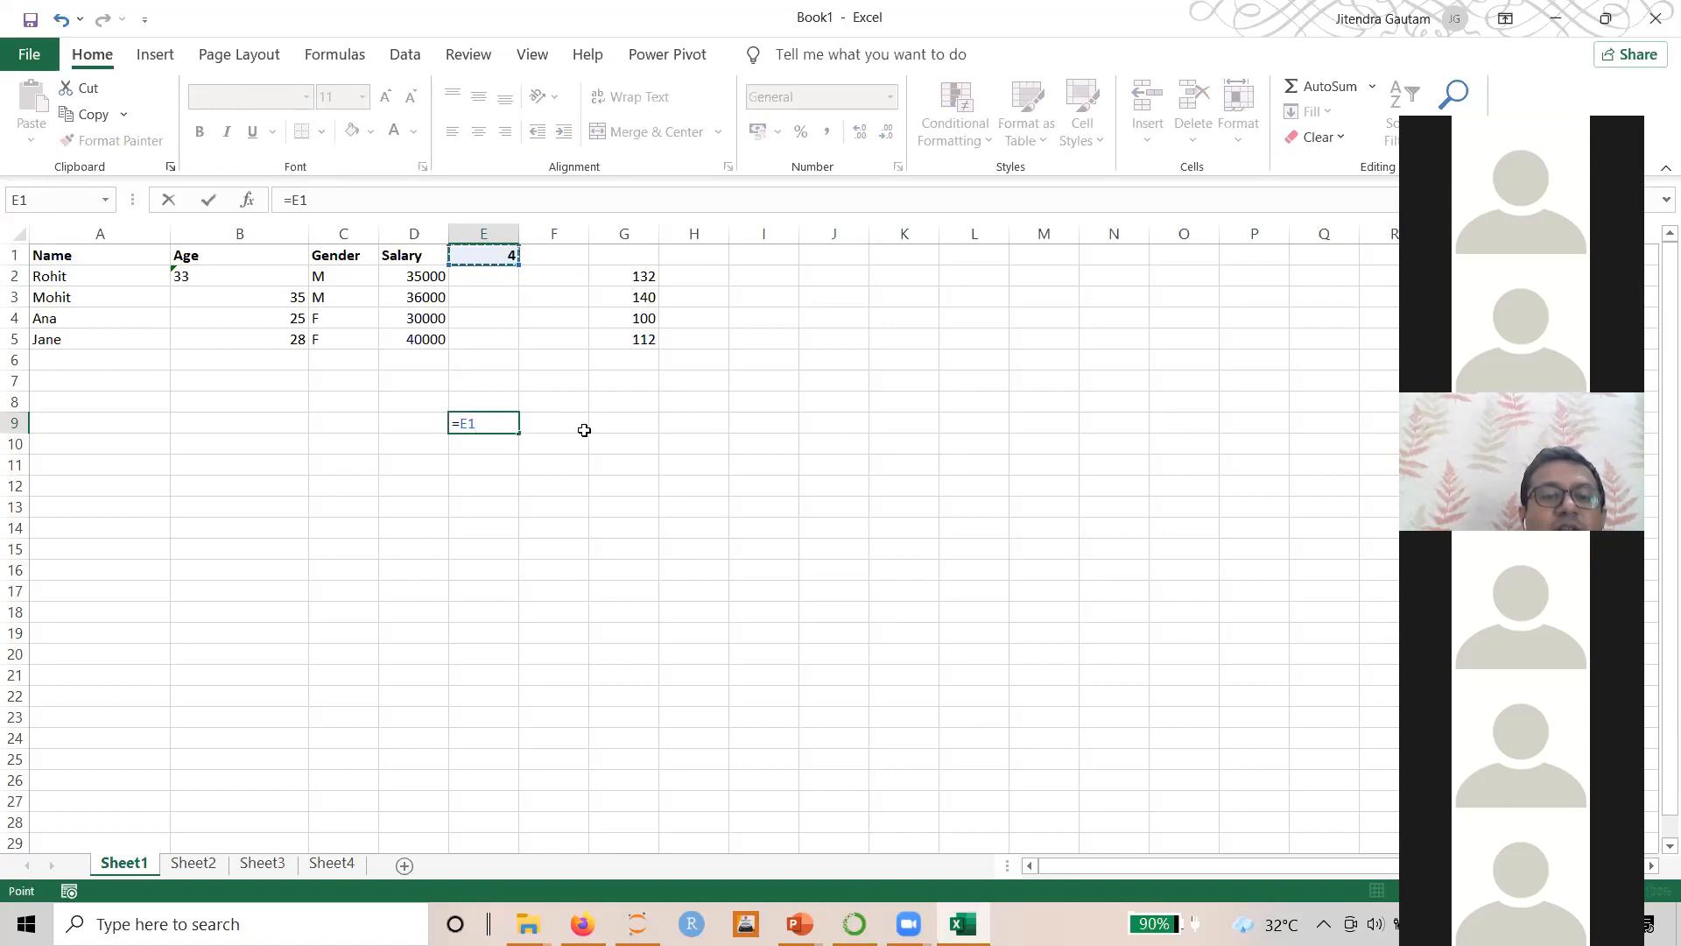
key(Return)
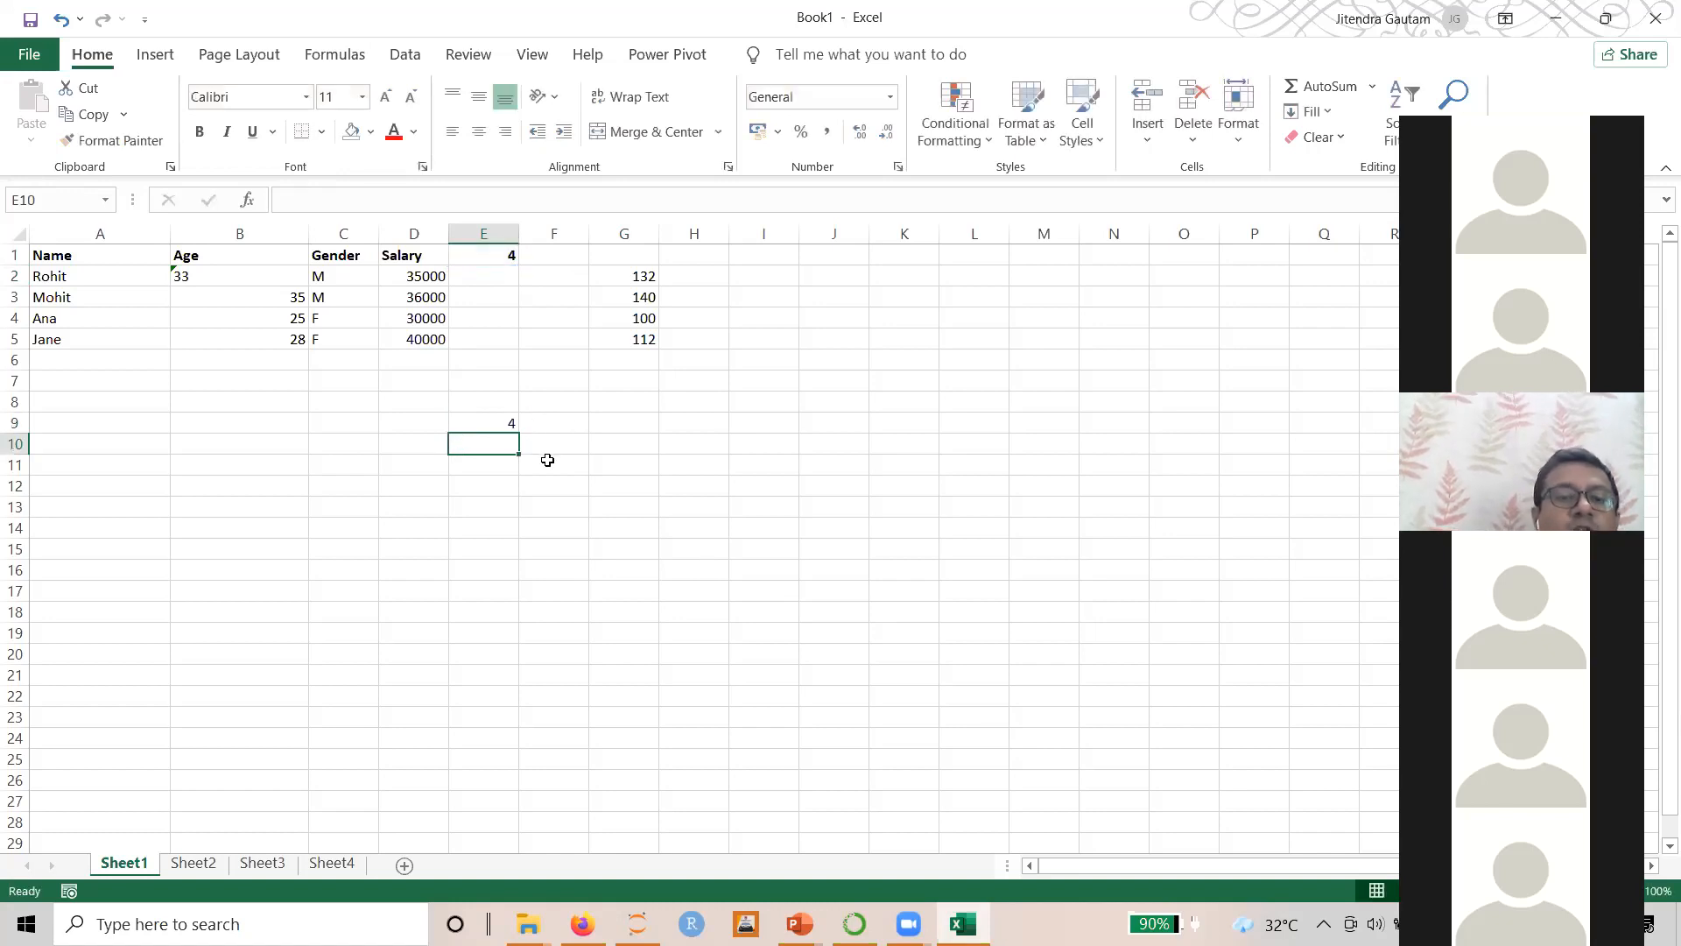
Fill the E9 formula across into F9 and inspect which cell the copied formula references
click(485, 418)
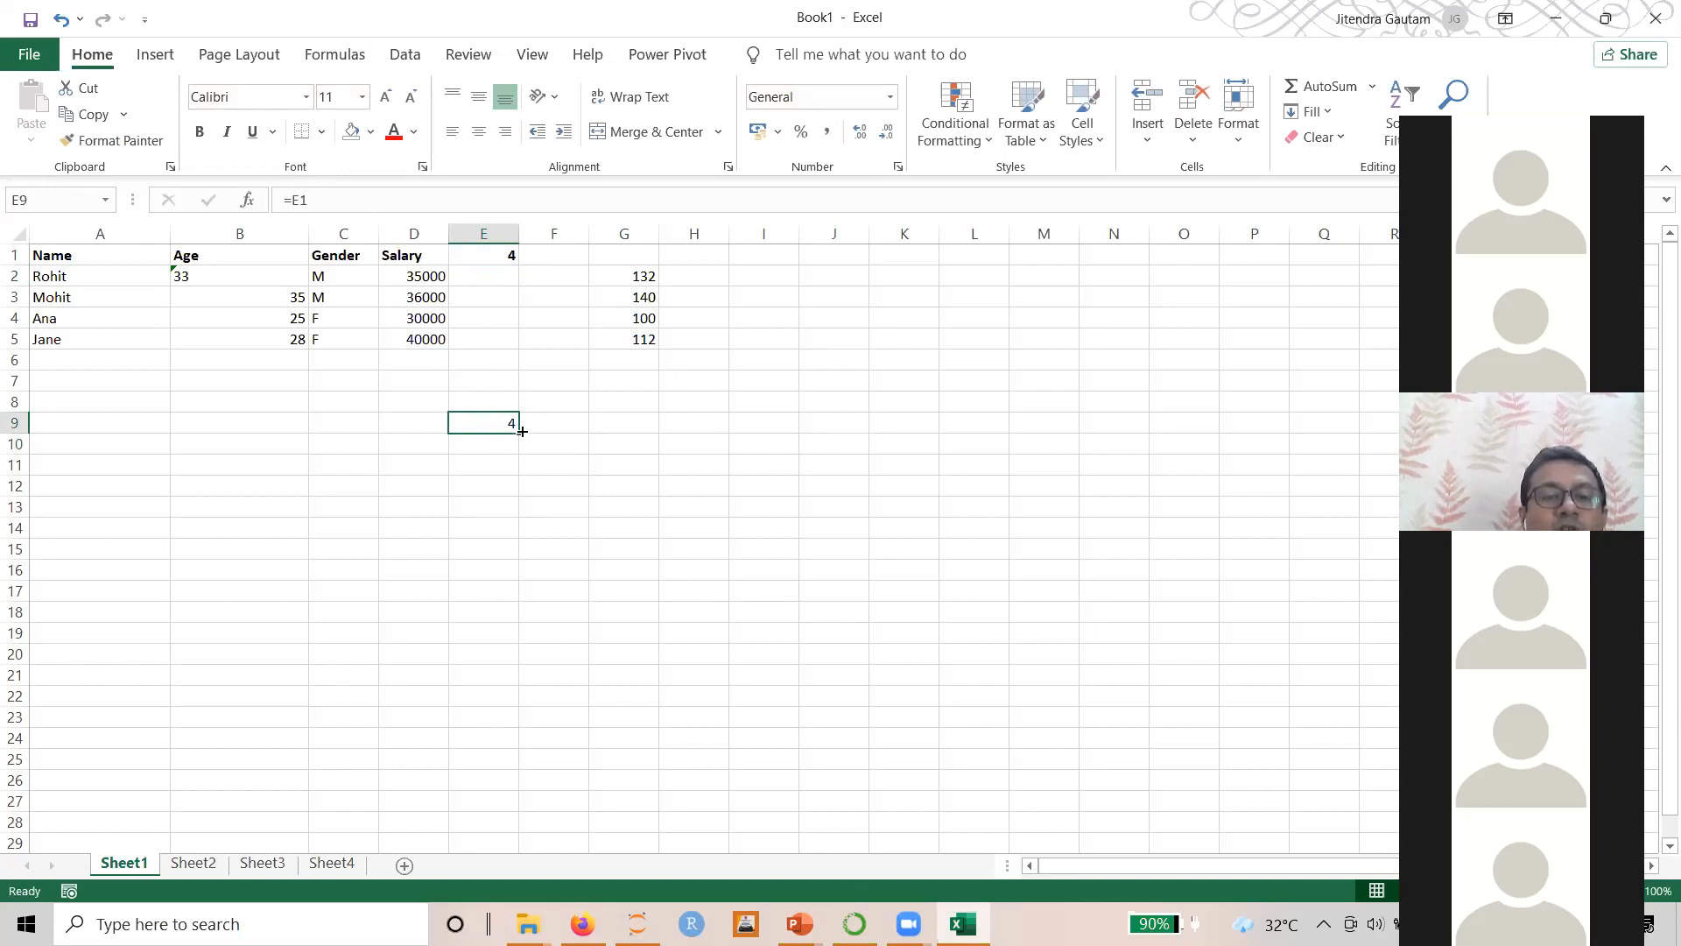
drag(522, 431, 563, 424)
click(563, 424)
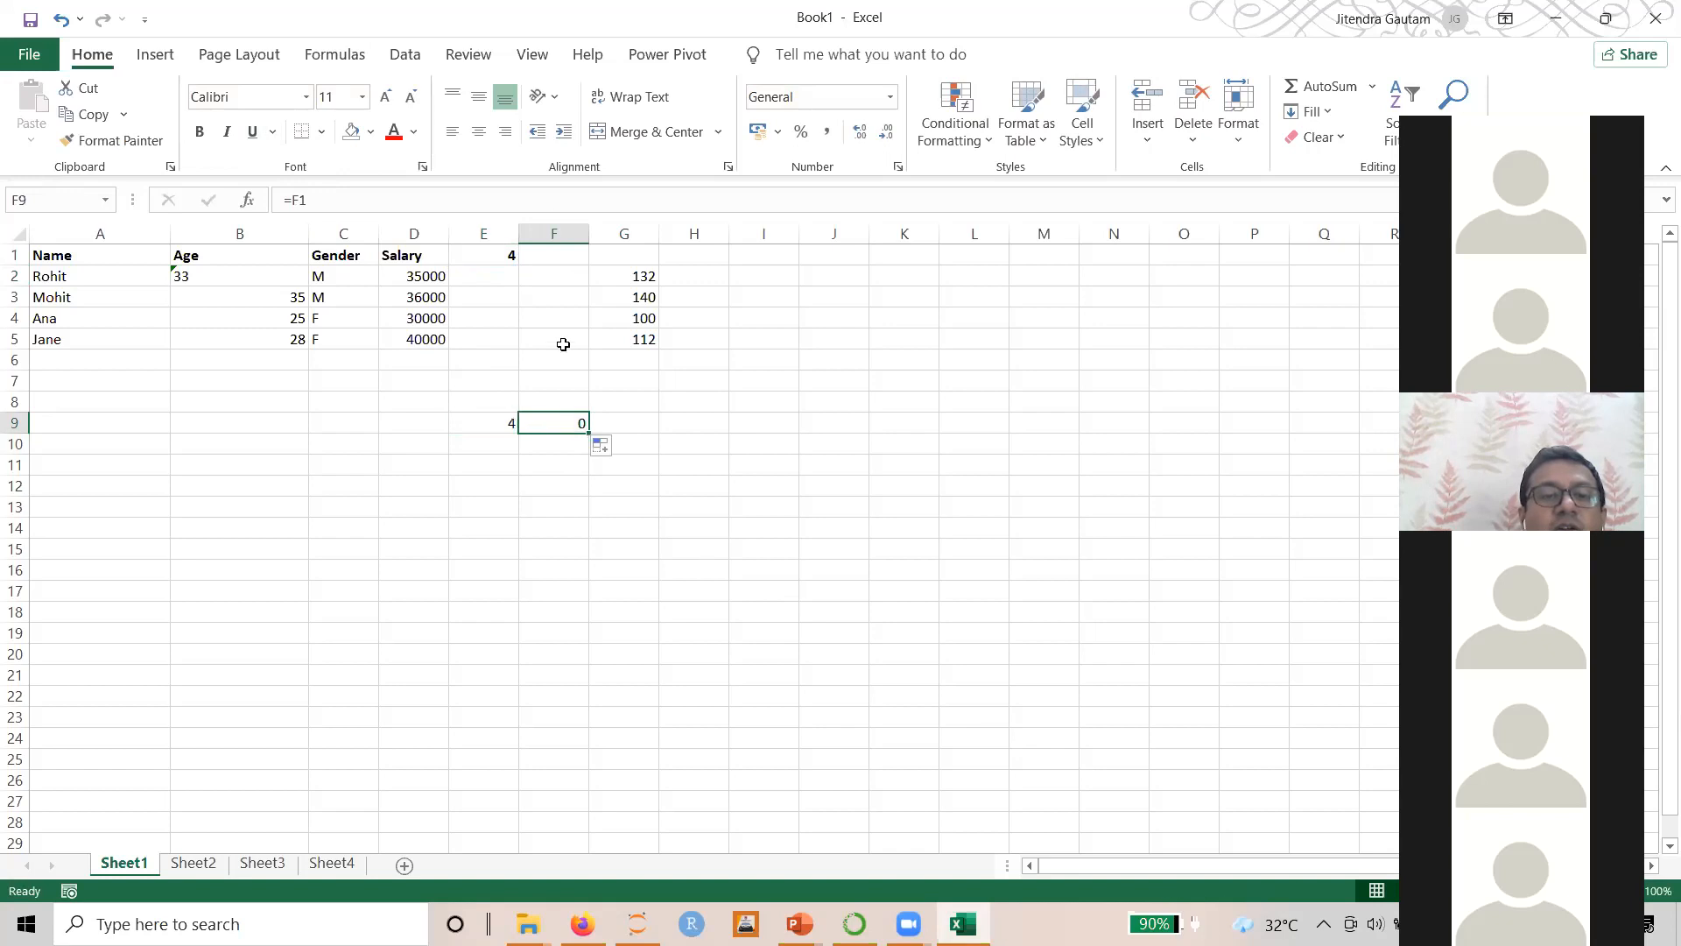
key(F2)
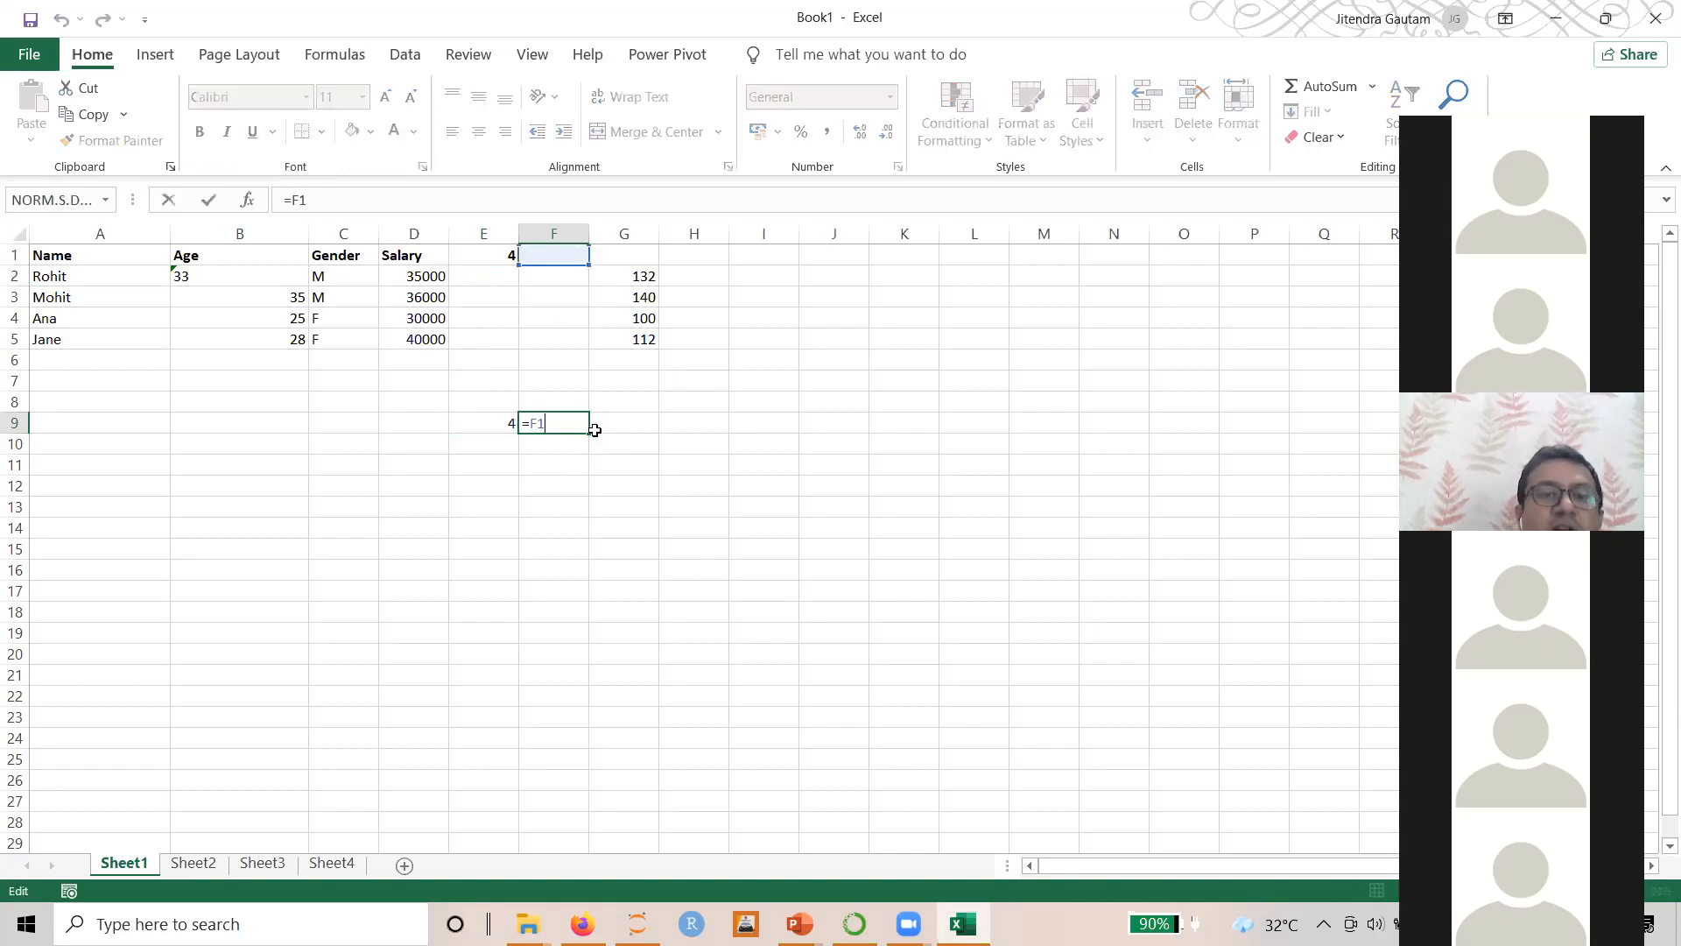
key(Escape)
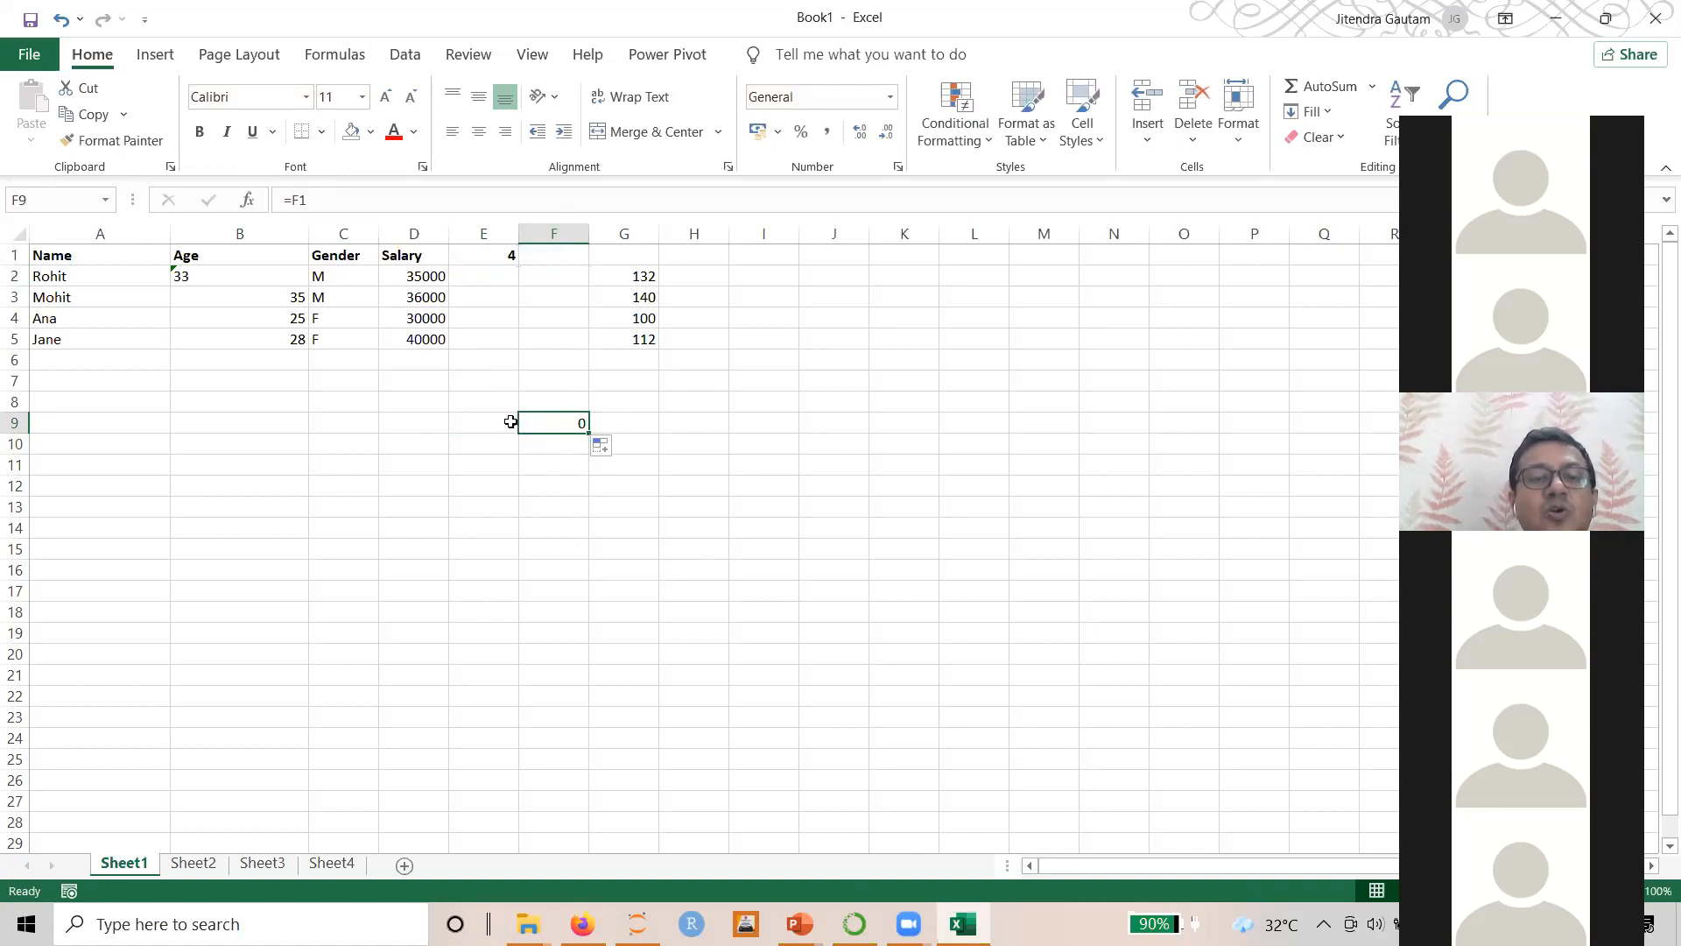
Fill the E9 formula down into E10 and check the copied reference
click(495, 419)
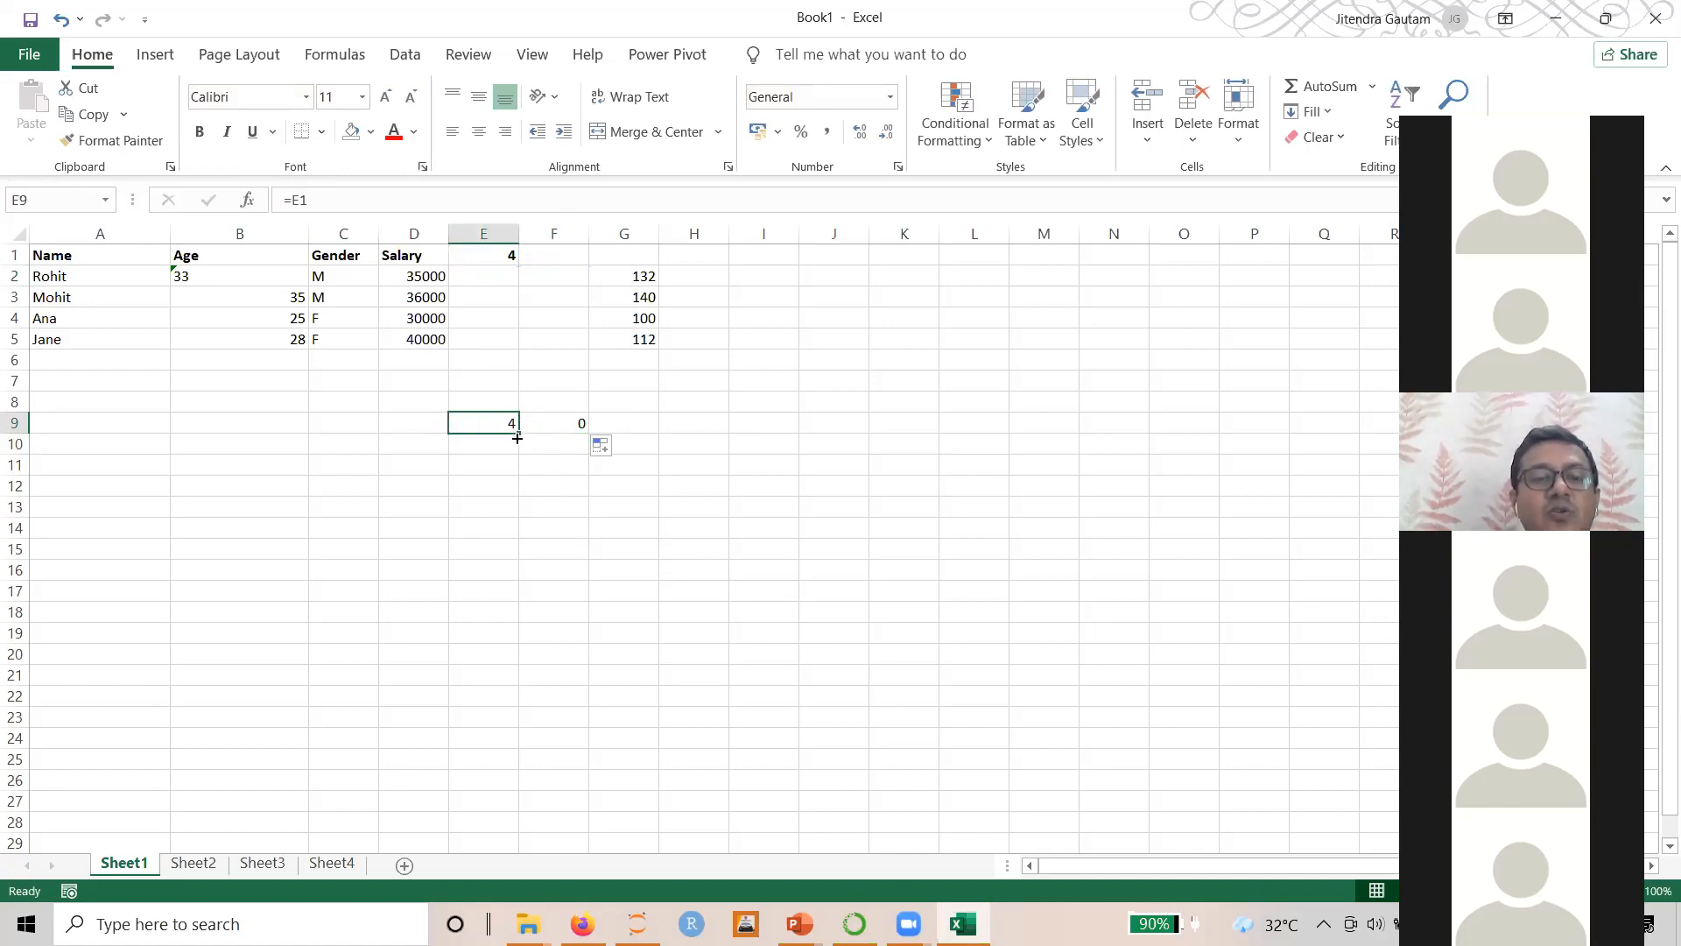
drag(516, 432, 498, 452)
click(488, 445)
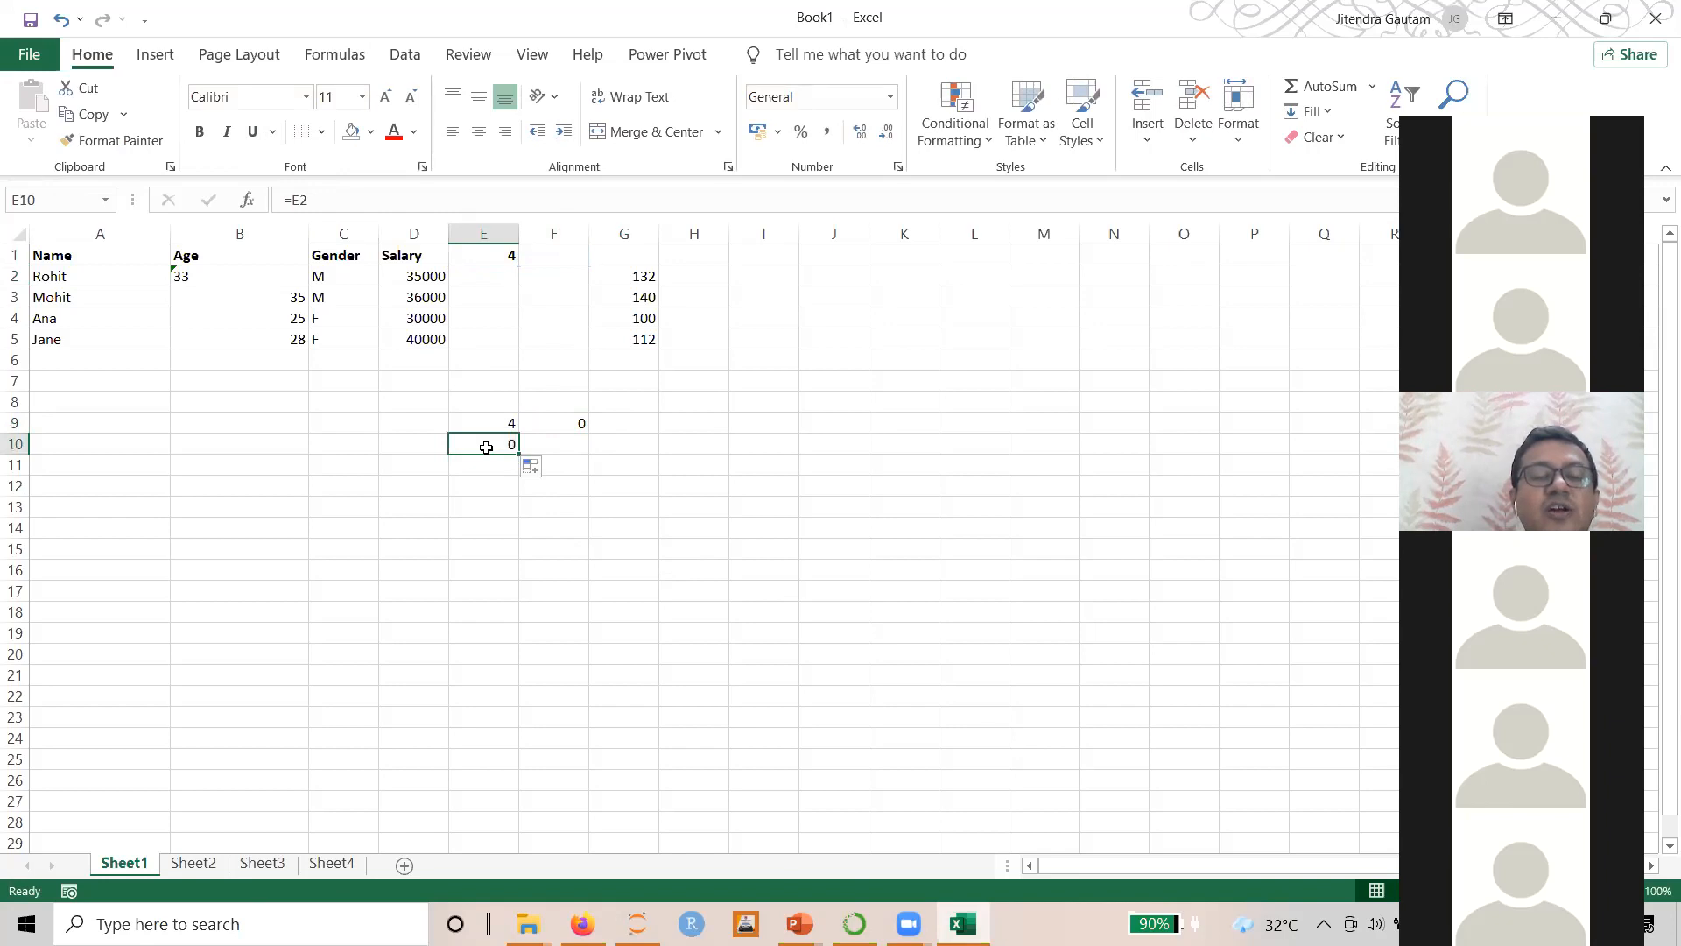
Make the reference in E9 fully absolute so the formula is =$E$1
click(488, 426)
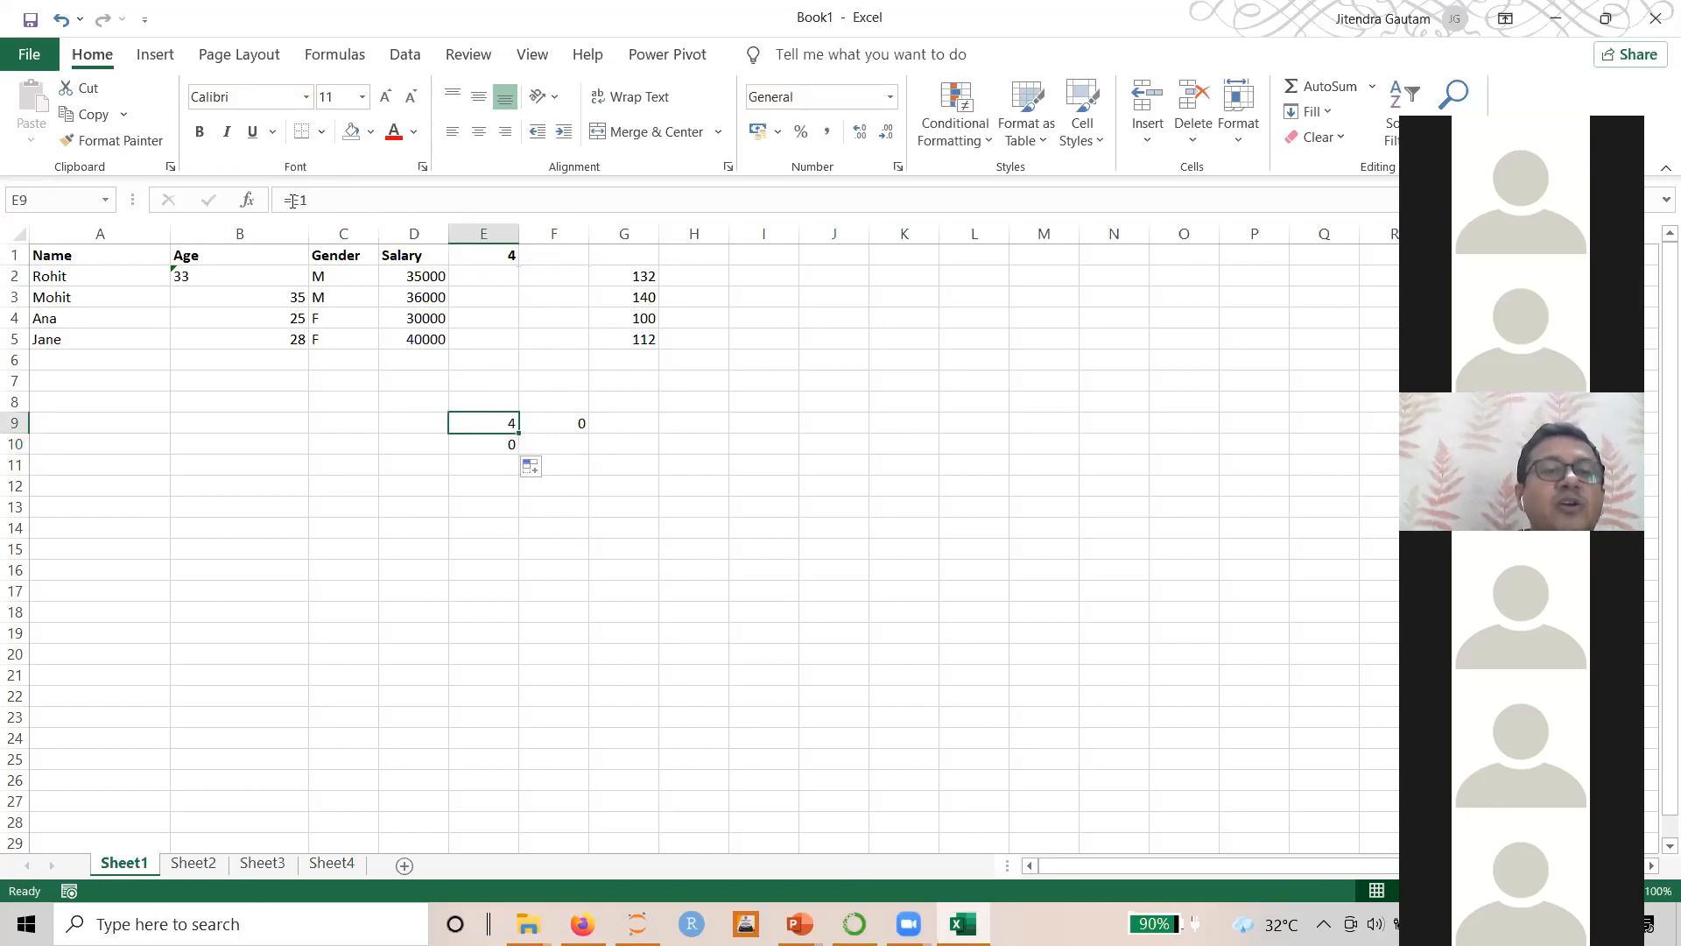
double_click(323, 199)
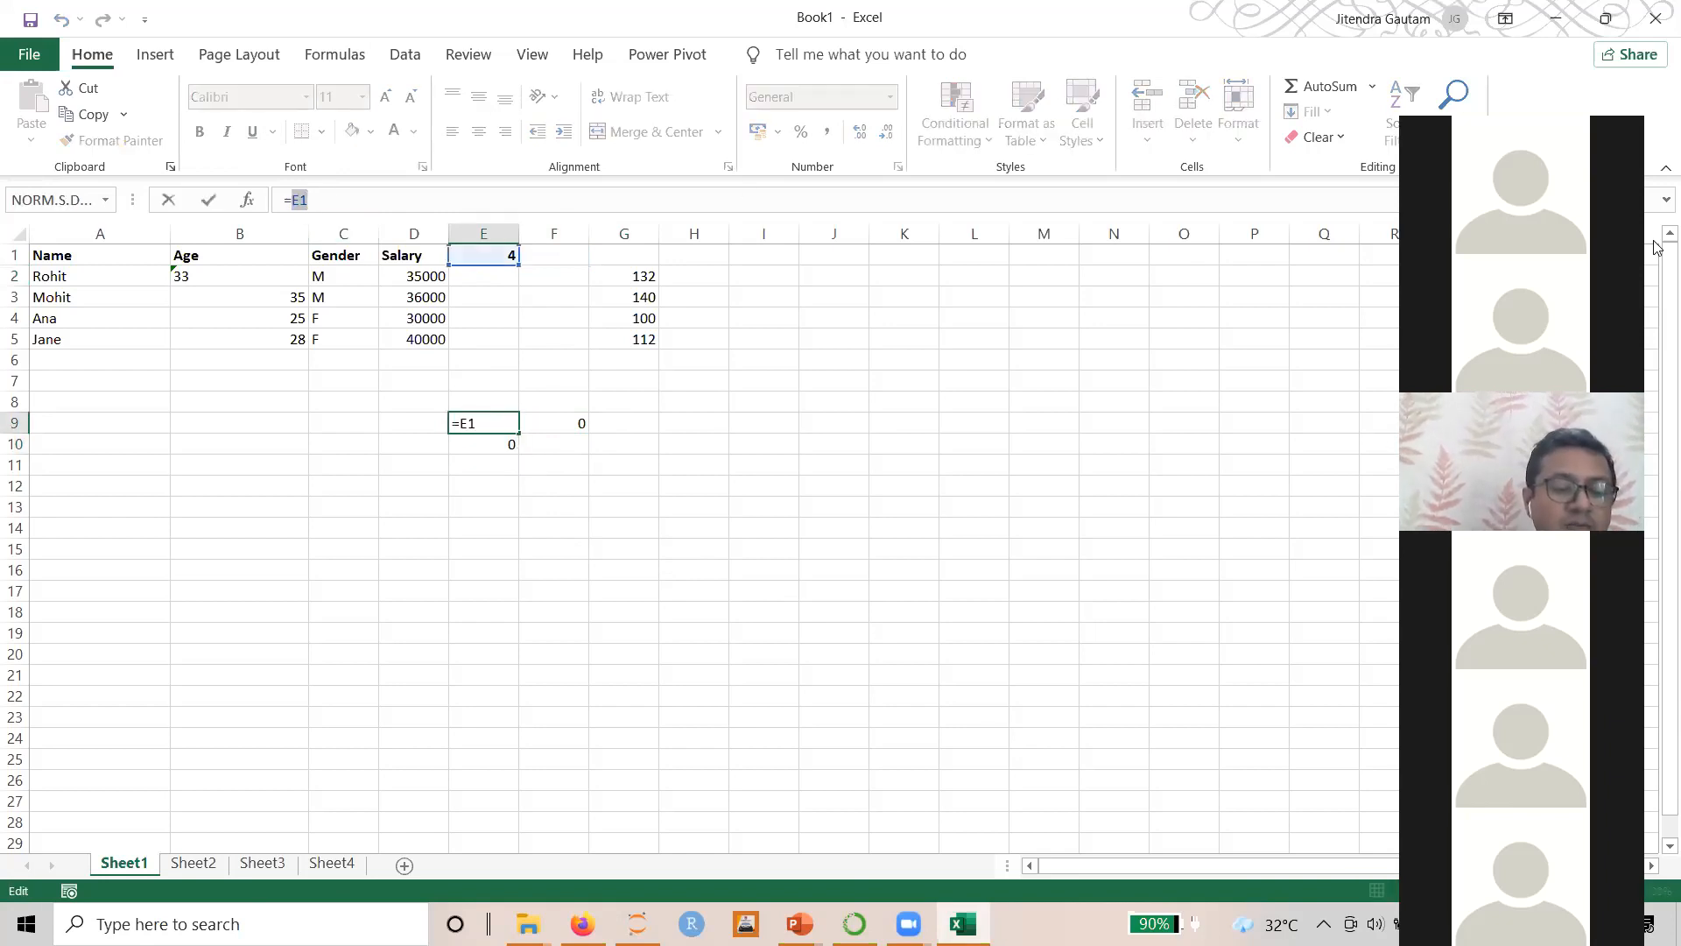
key(F4)
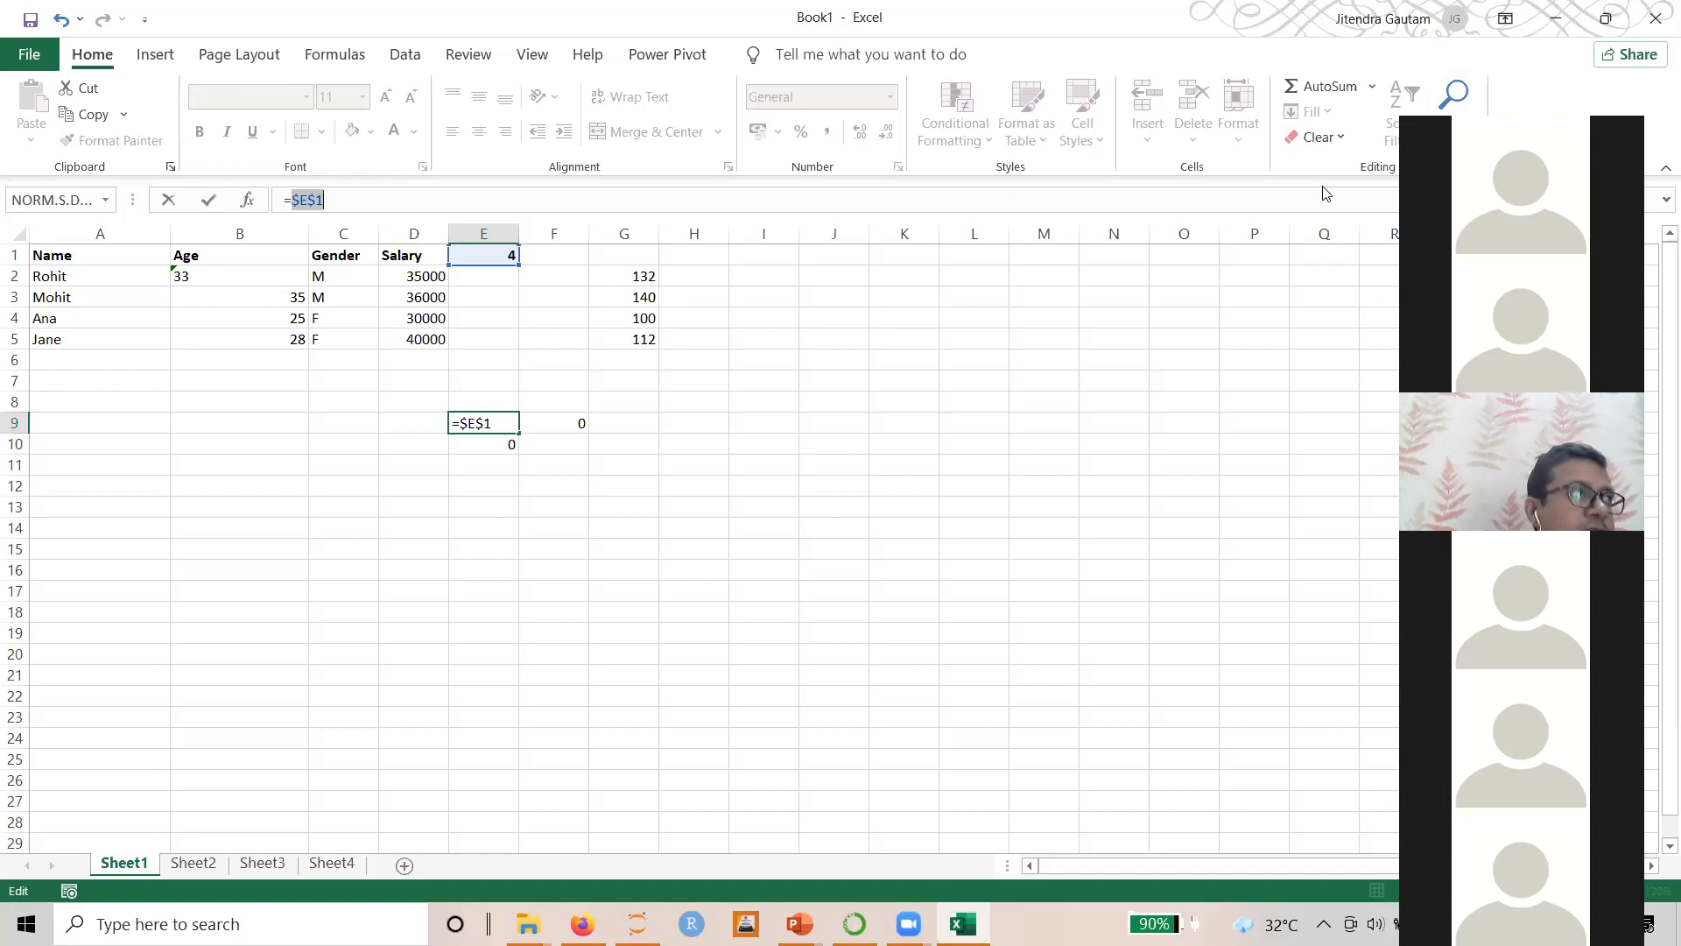
key(Return)
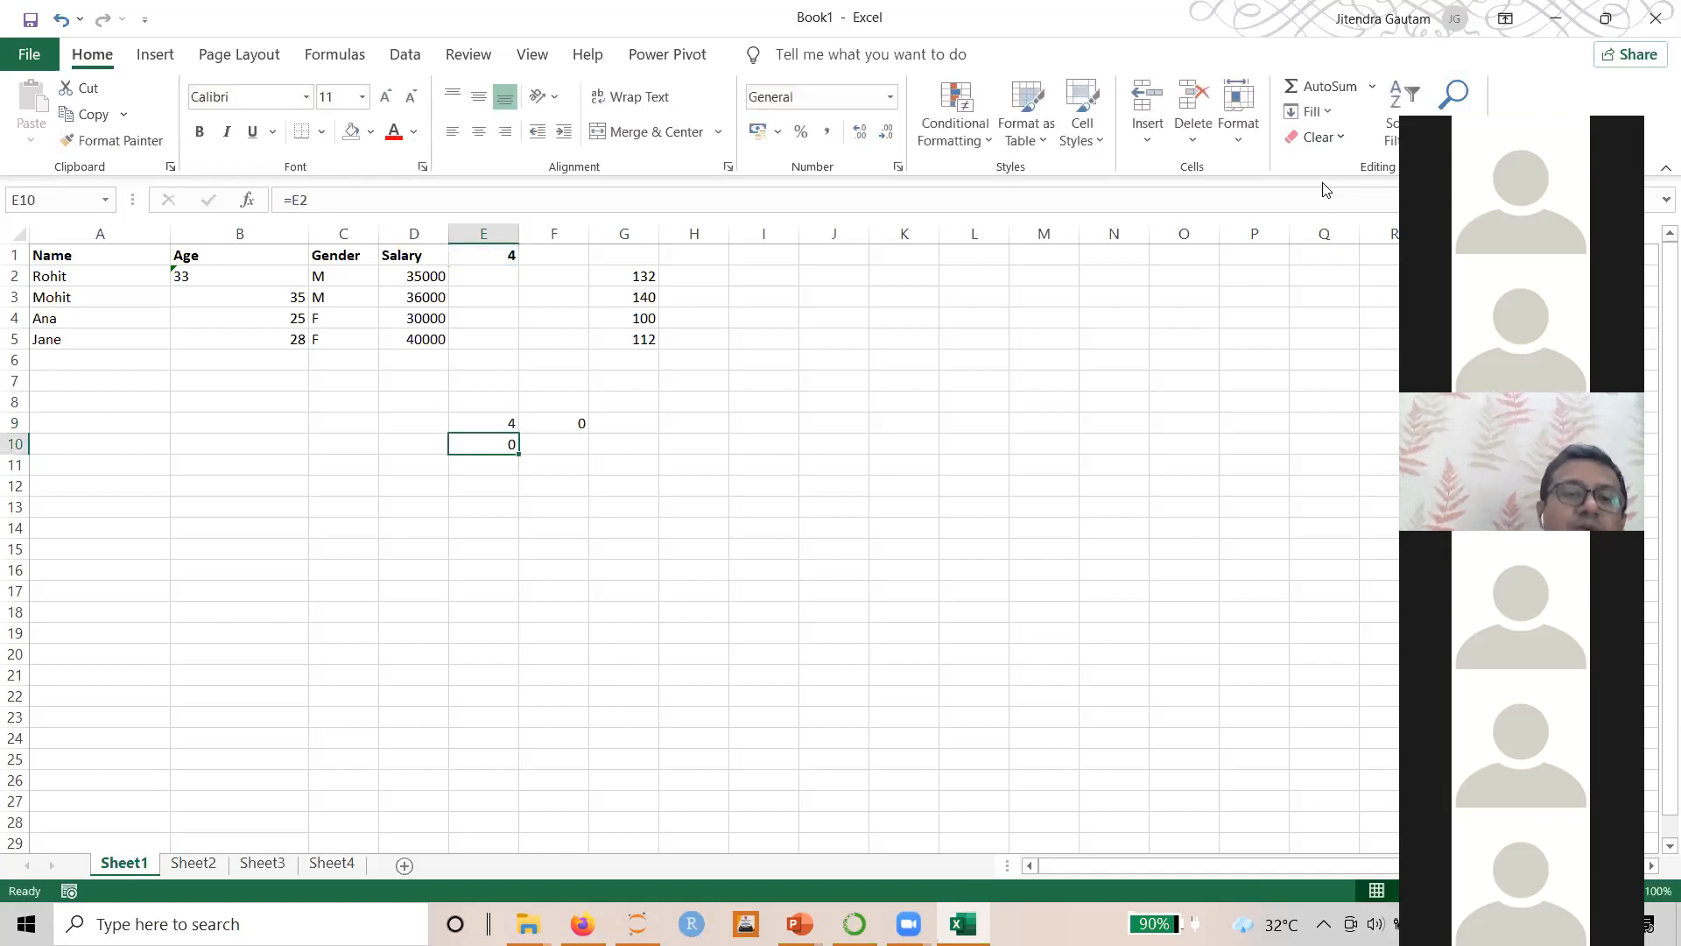
Fill the absolute-reference formula in E9 down through E22 and across through H9
click(491, 424)
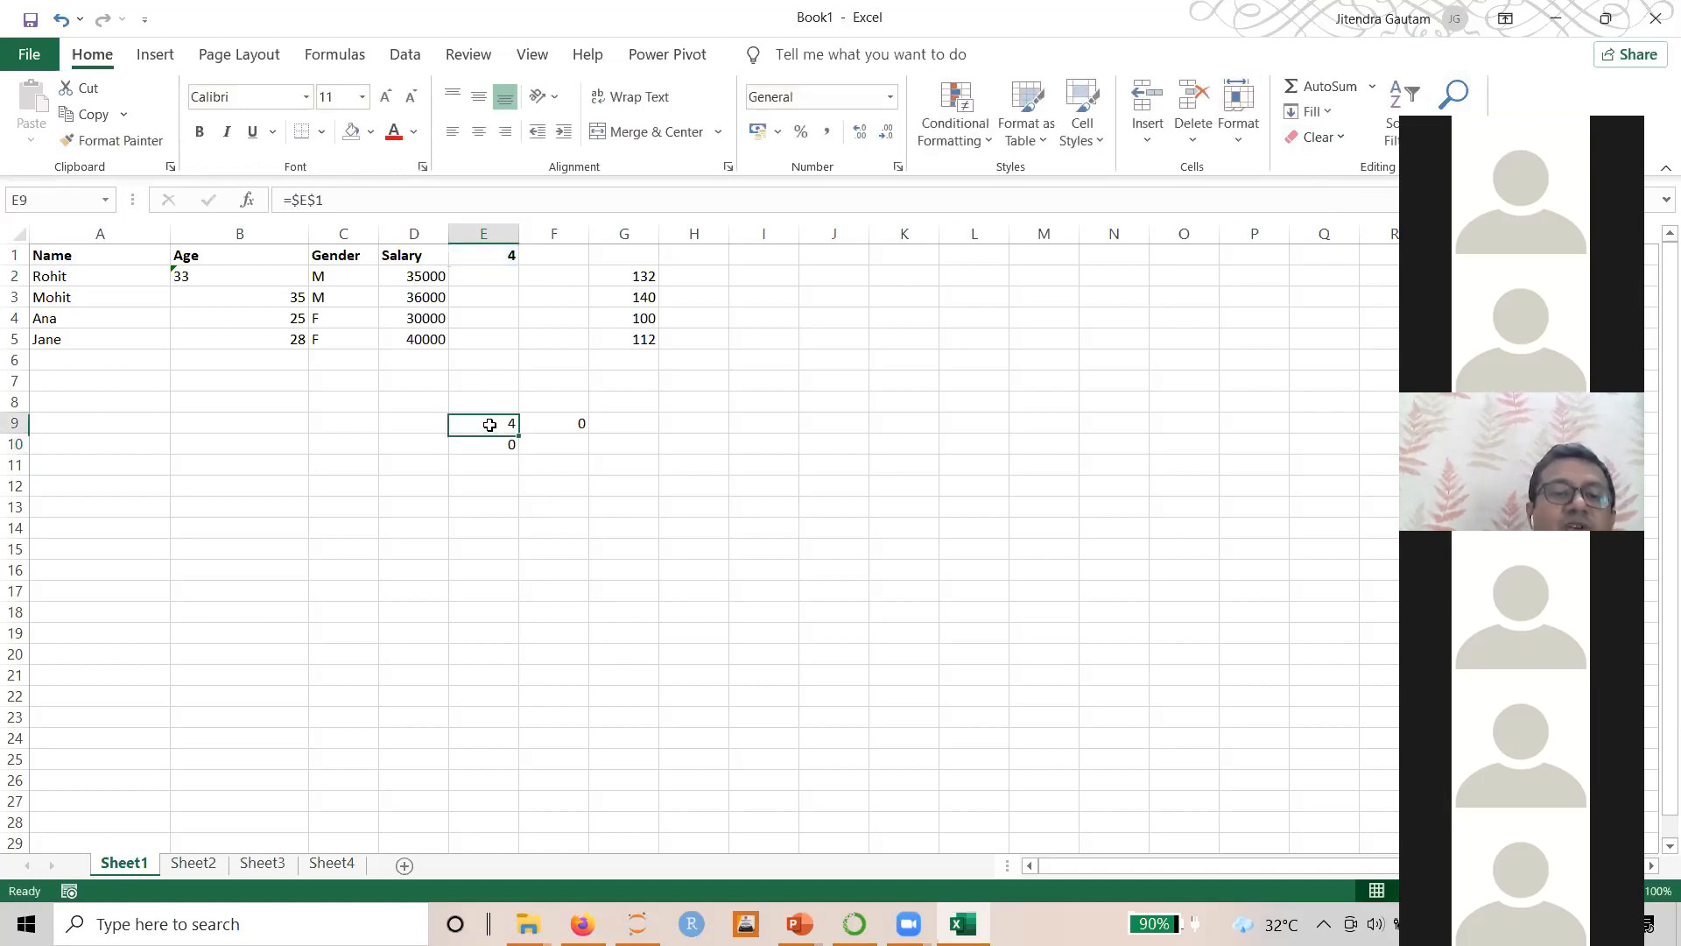
drag(516, 434, 509, 703)
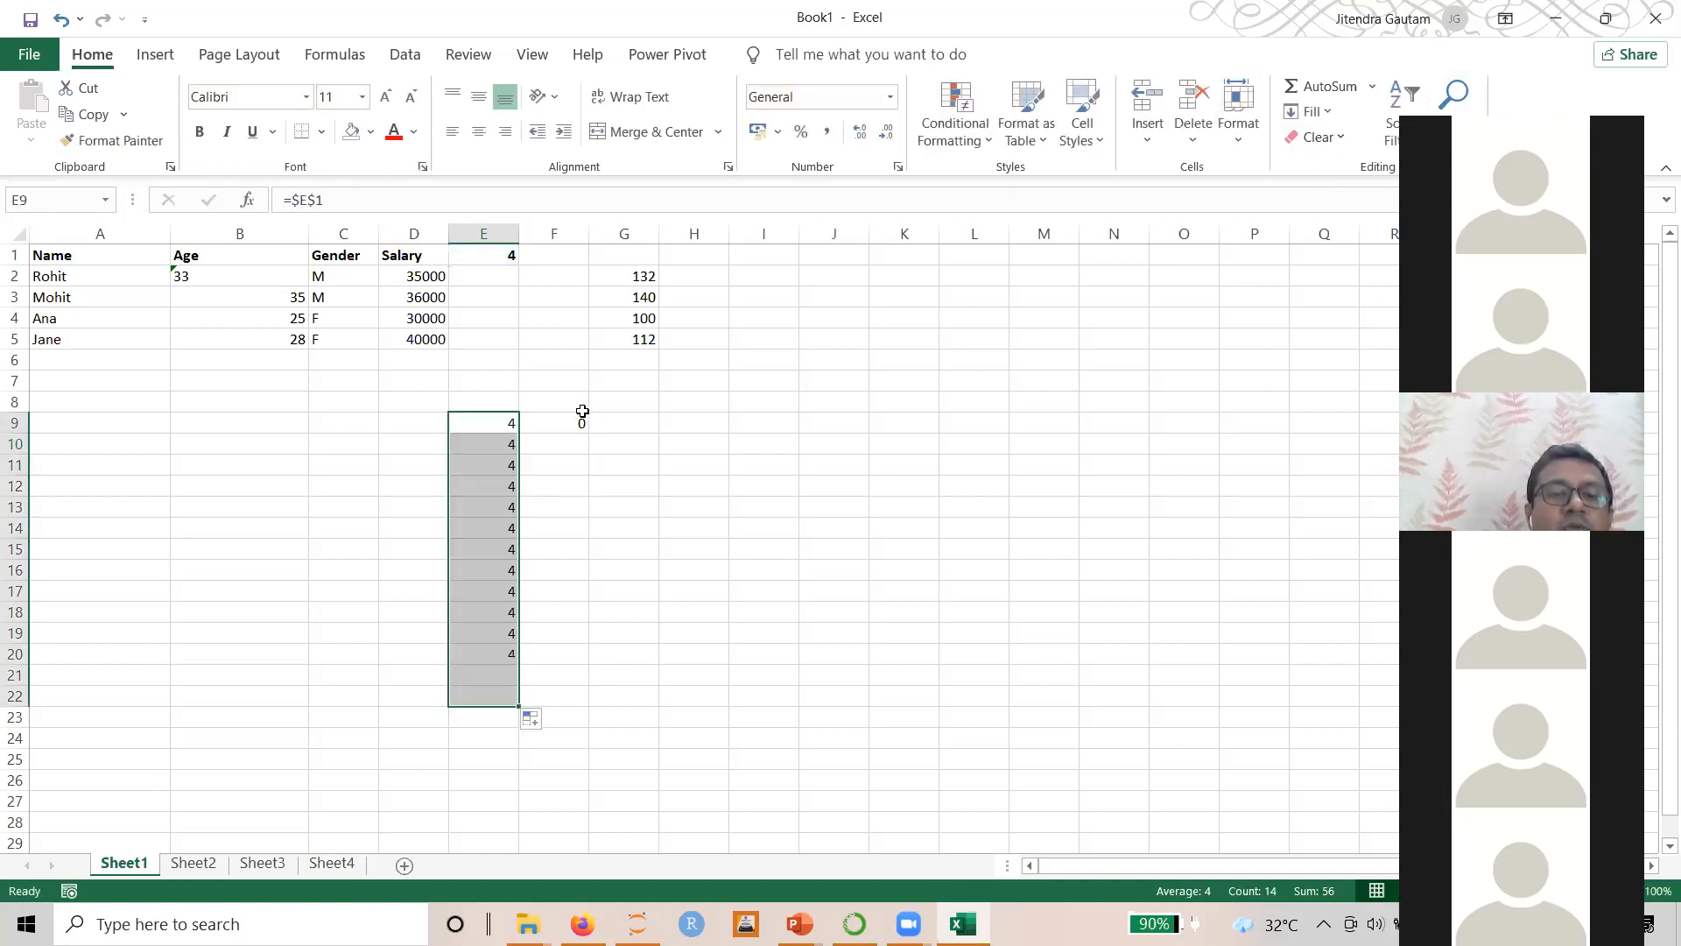
click(515, 424)
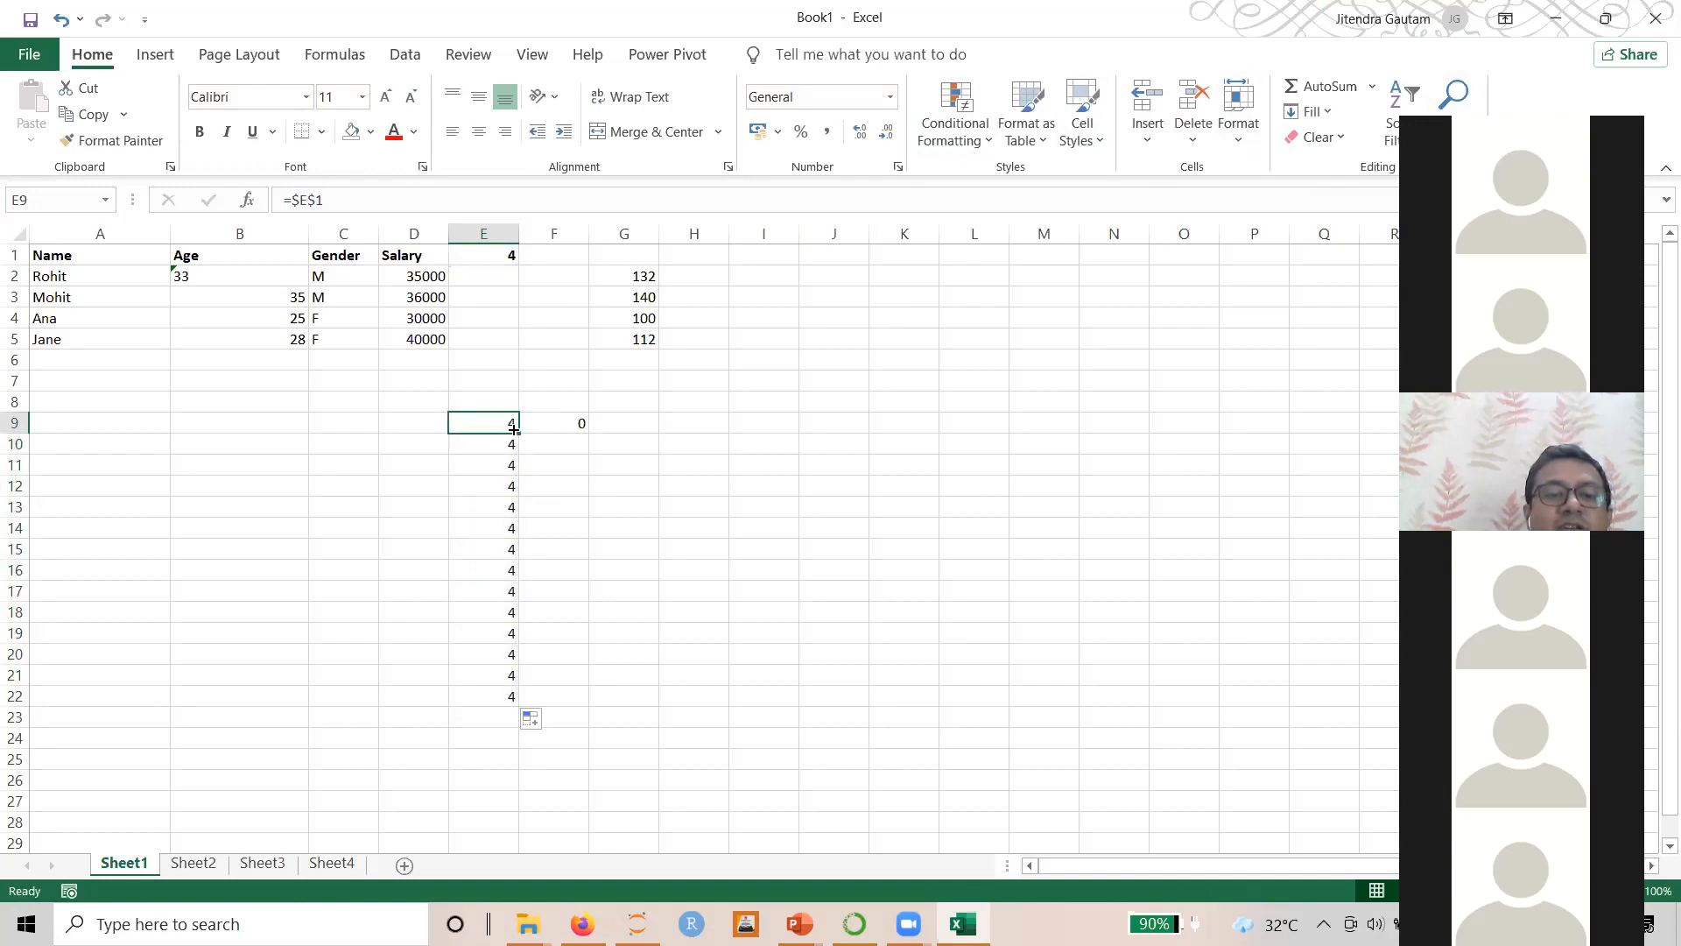
drag(519, 432, 754, 435)
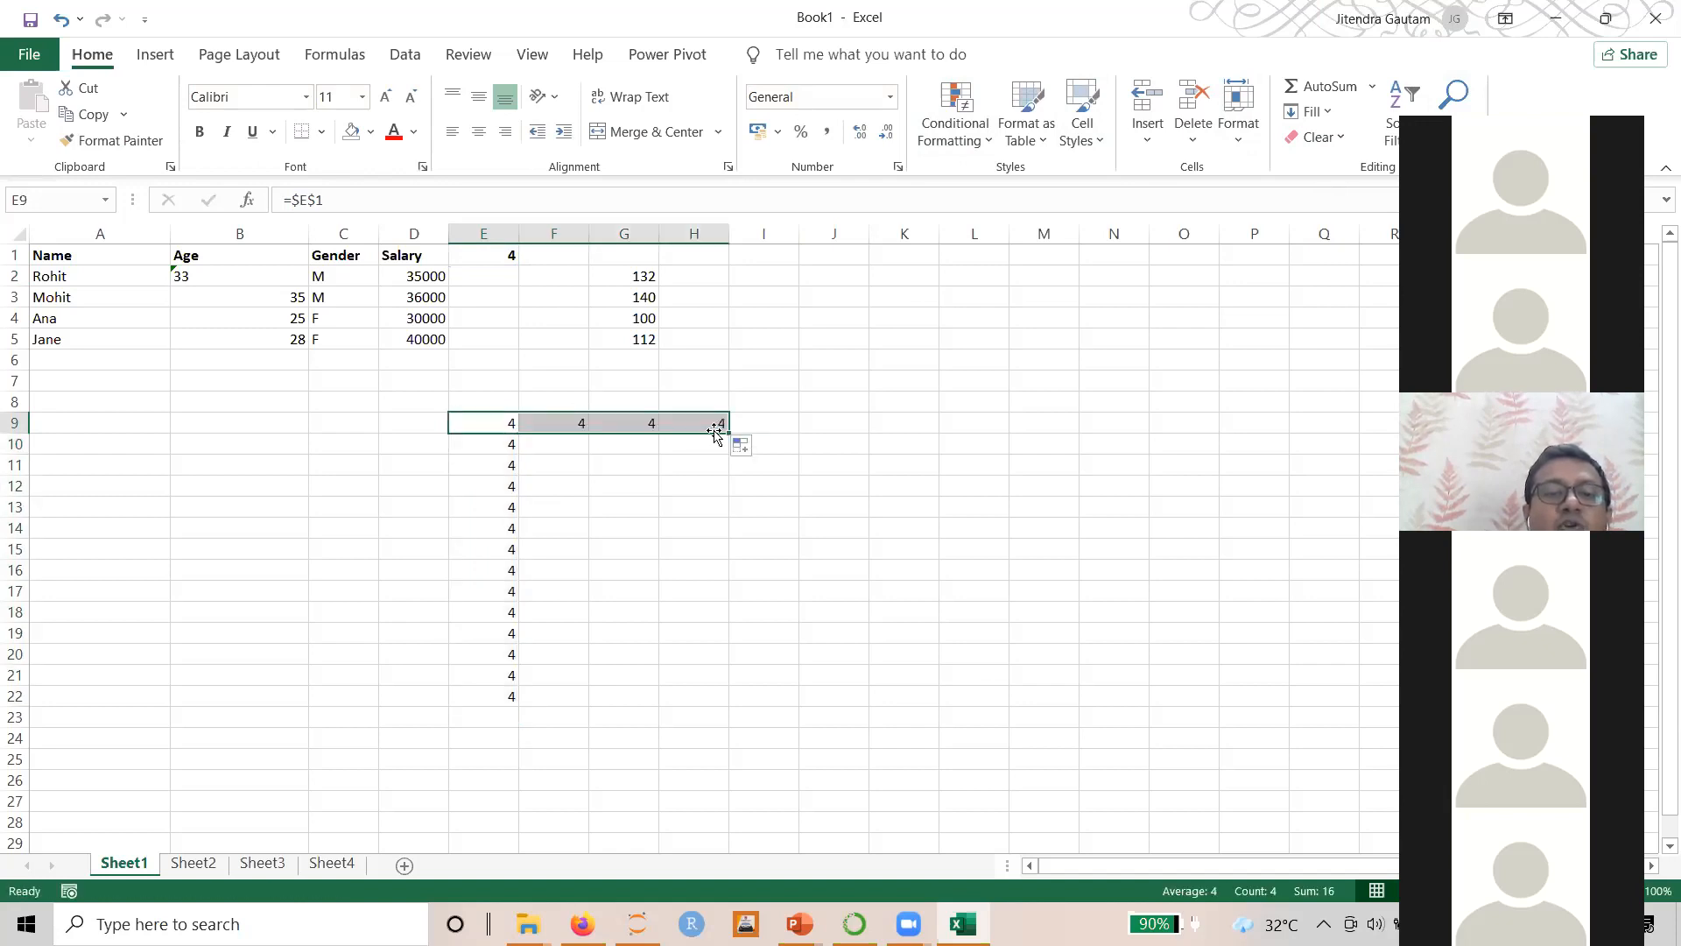
Change the formula in E9 to the mixed reference =$E1, locking only the column
click(487, 422)
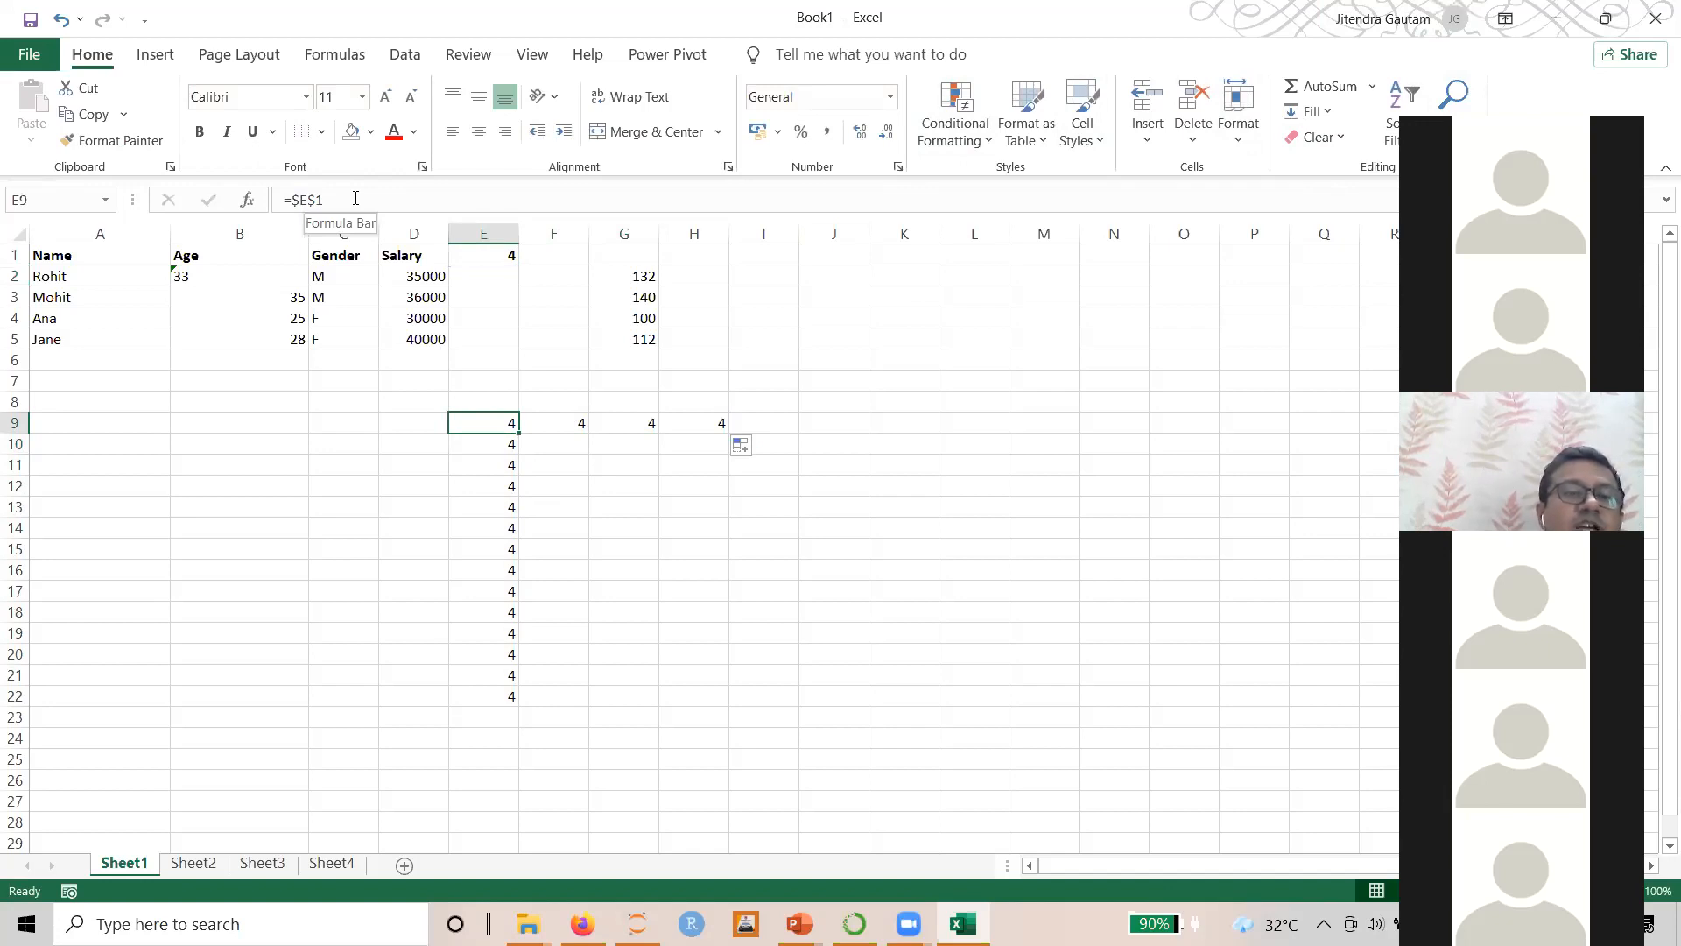
click(303, 198)
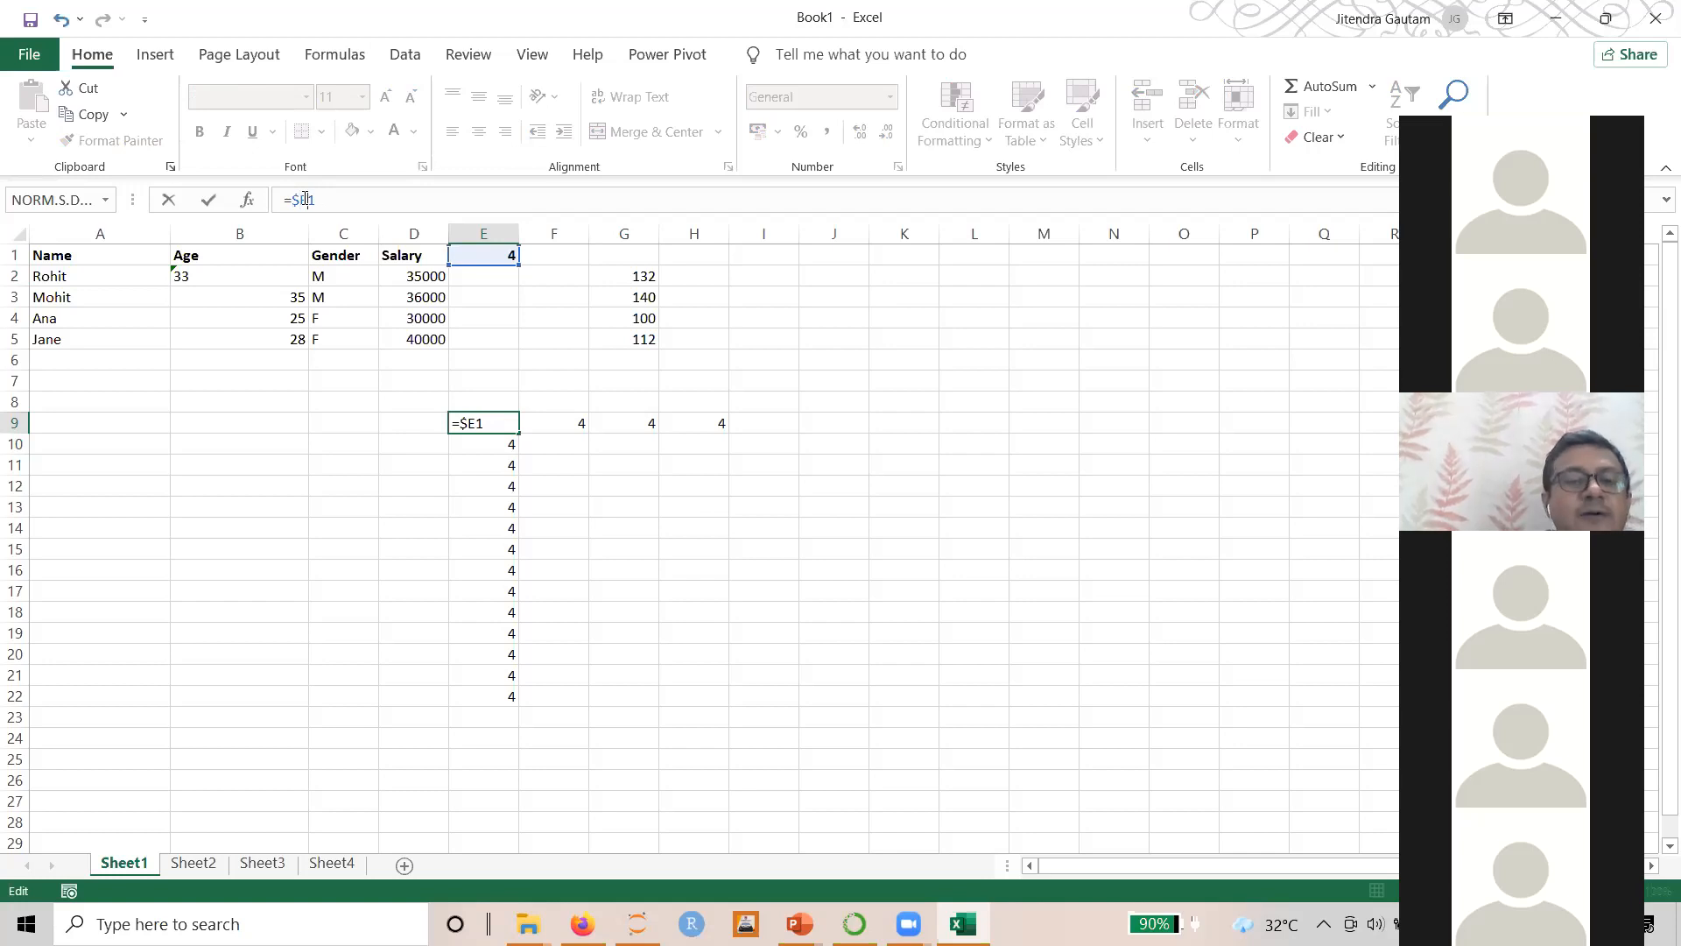
key(Return)
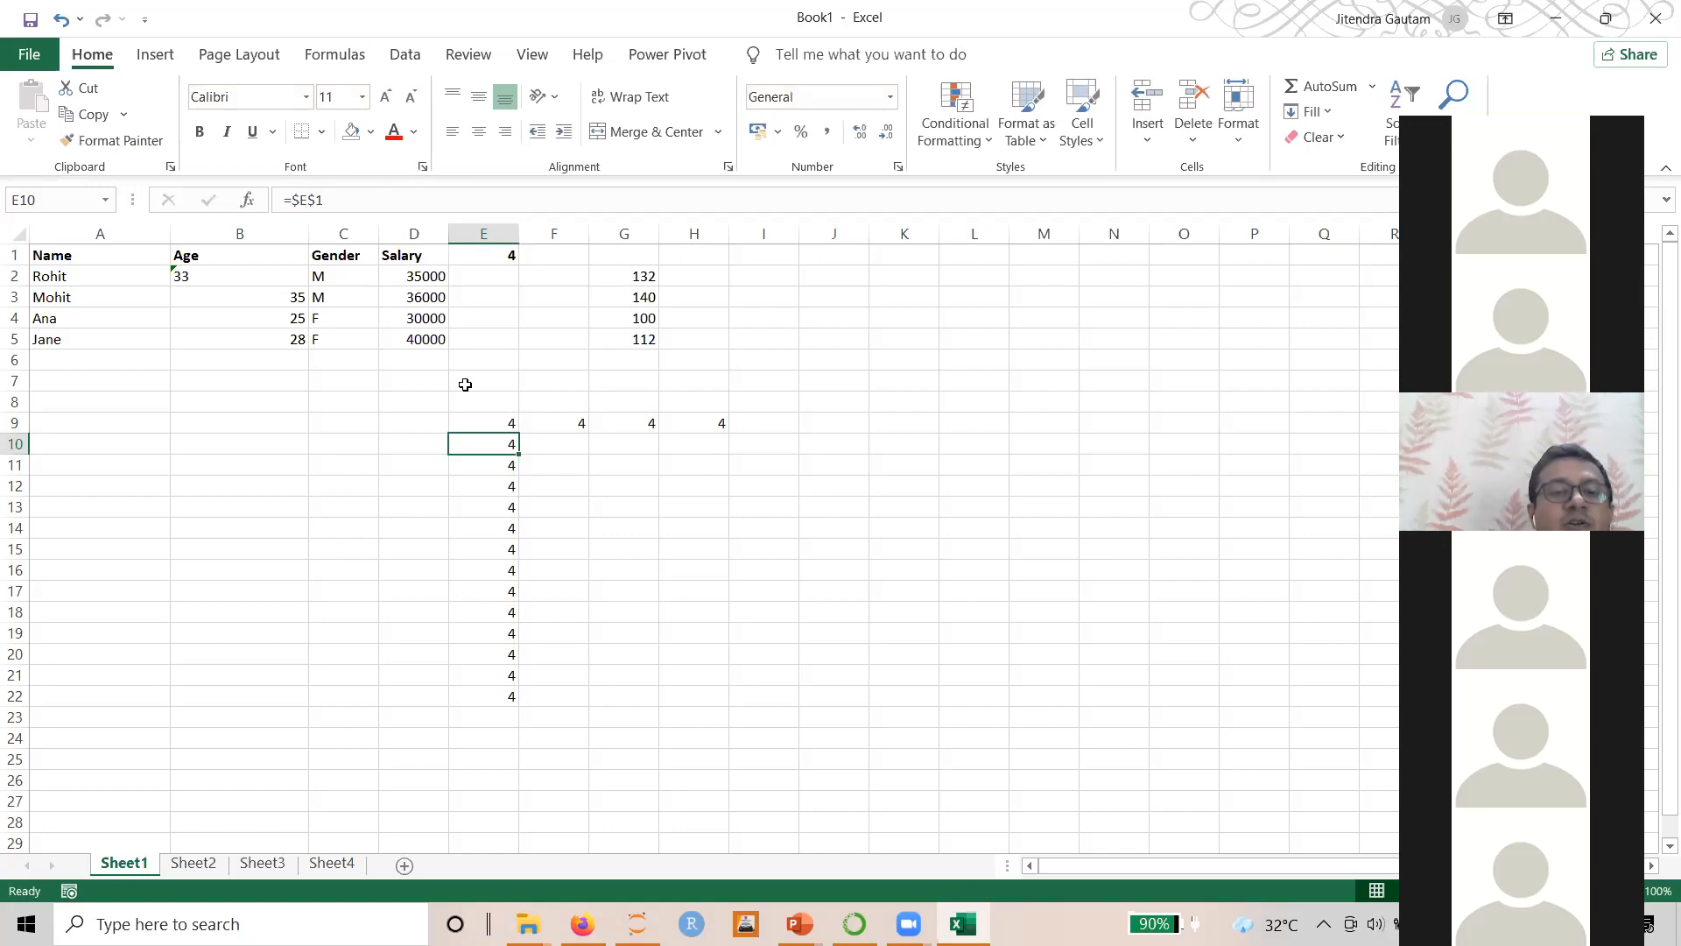
Fill the mixed-reference formula in E9 down through E22
click(472, 427)
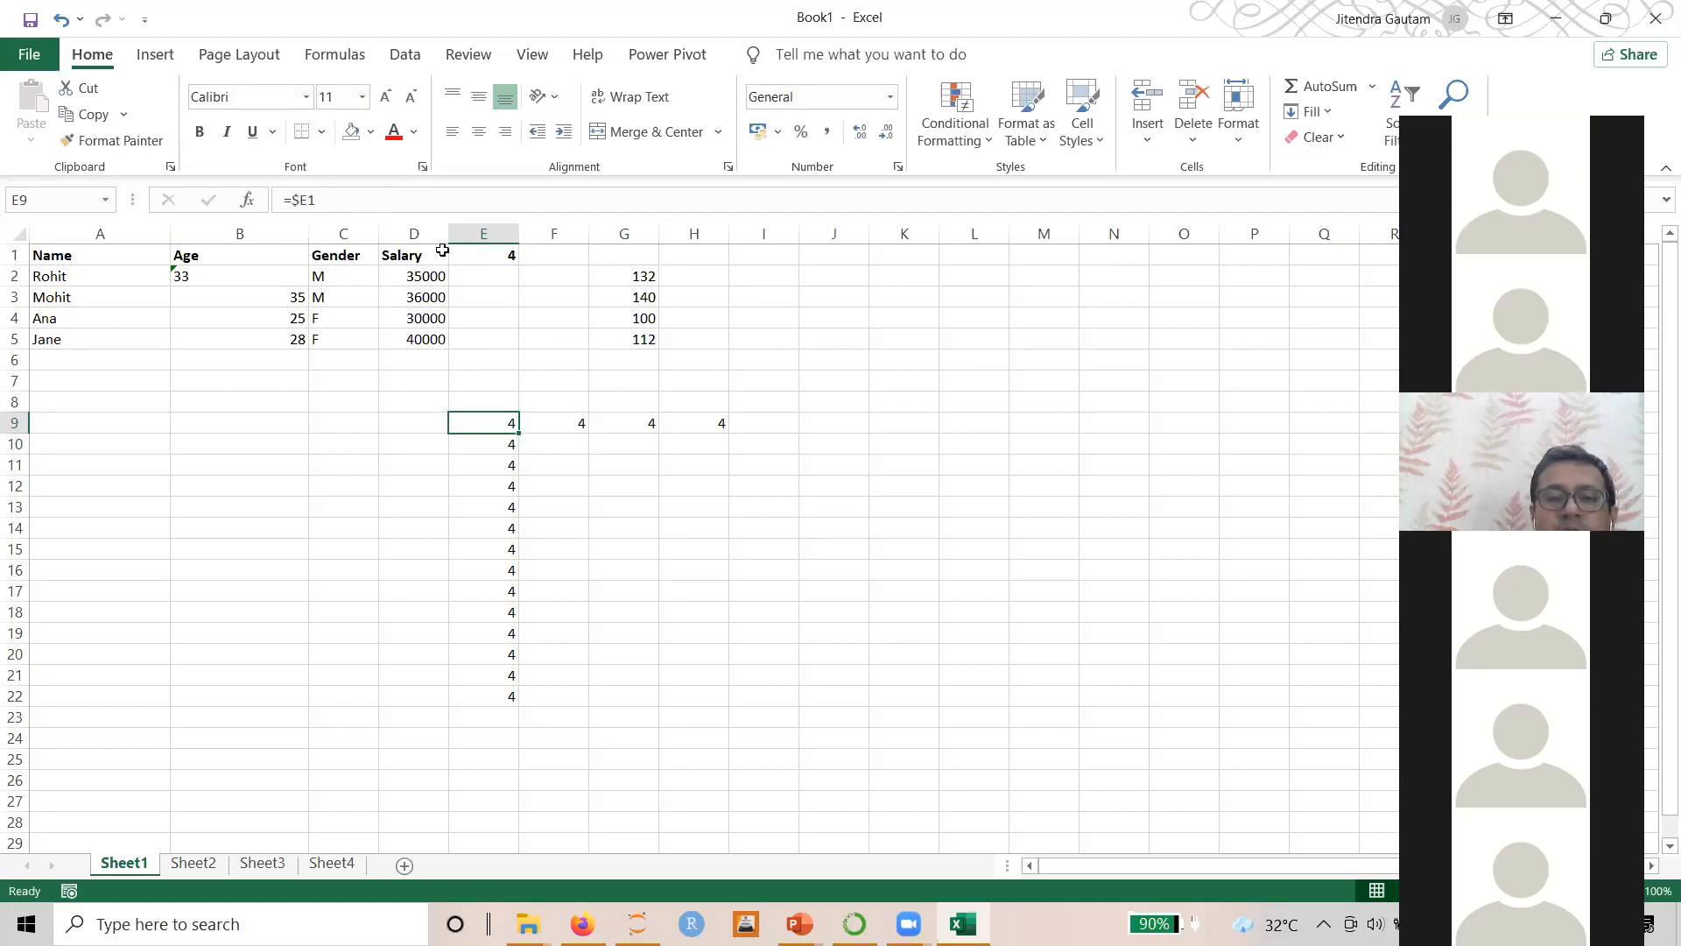
drag(520, 434, 537, 715)
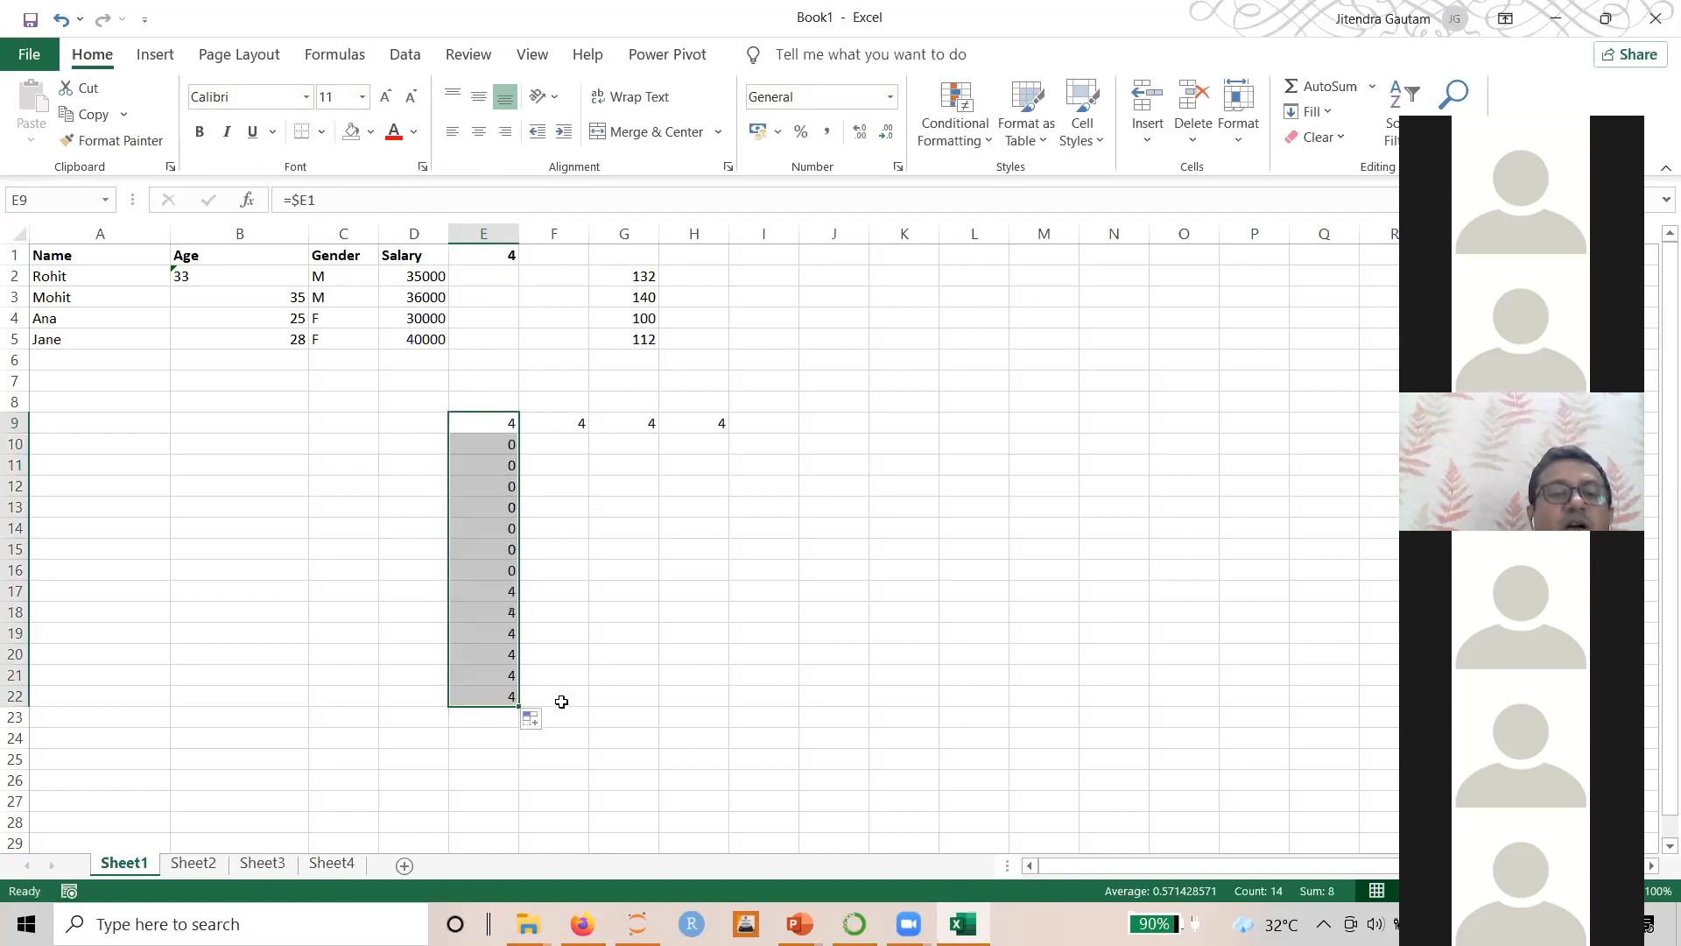
click(496, 421)
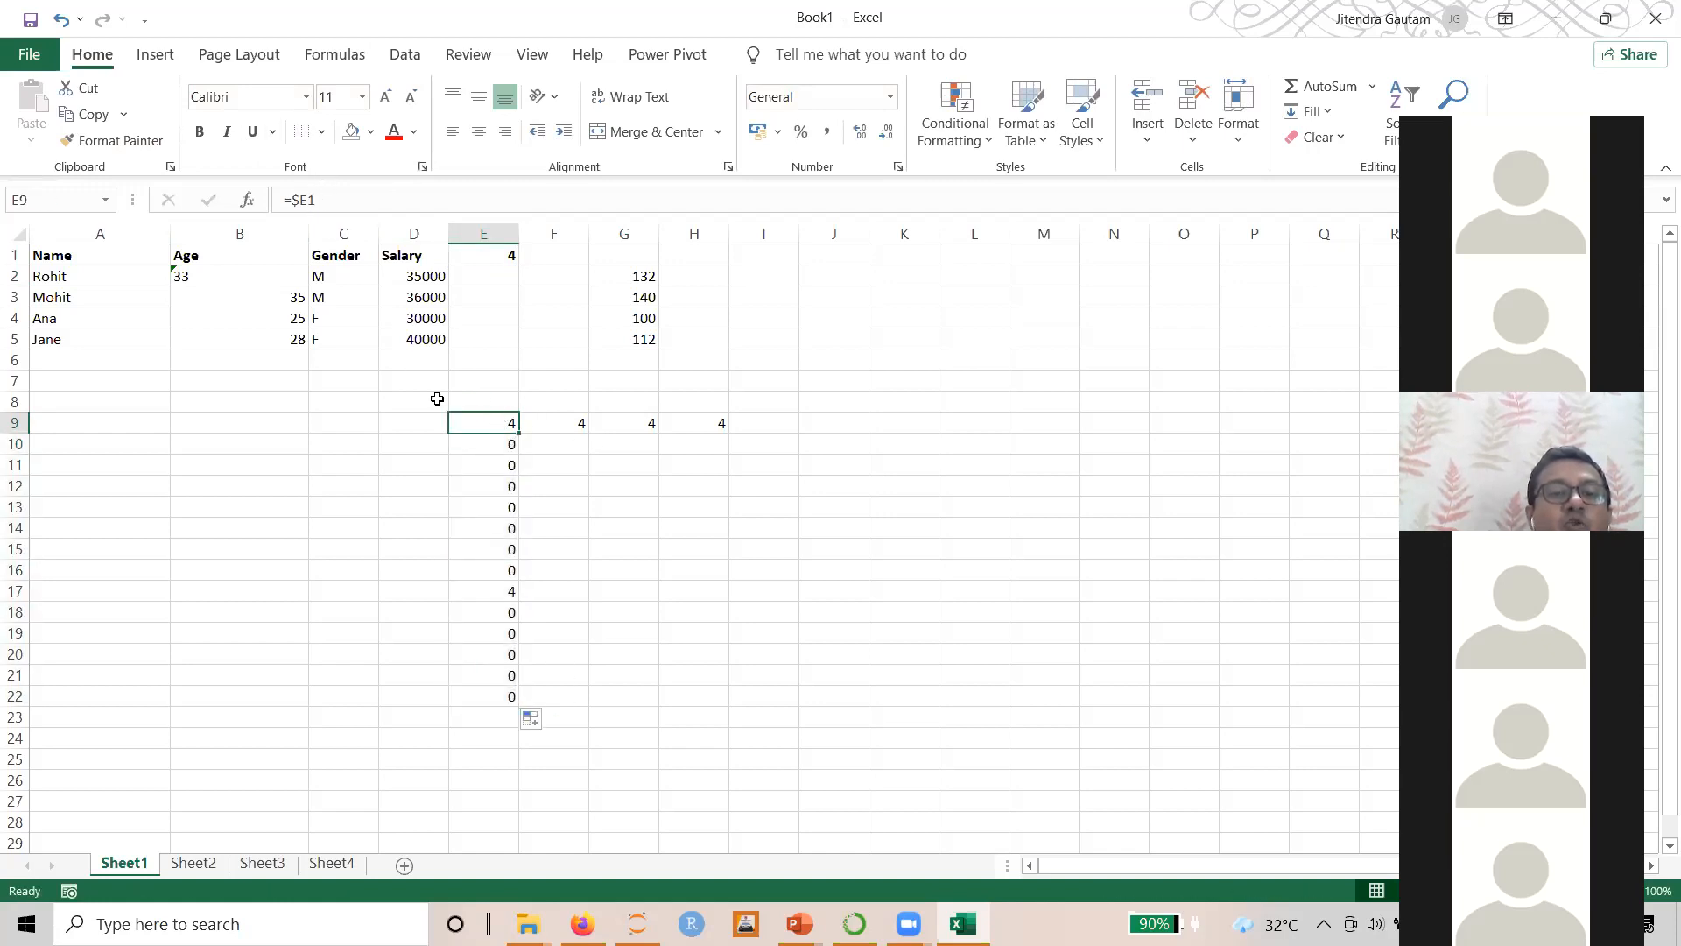
Examine how the row part of the mixed reference changes in the filled formulas from E9 down to E17
click(482, 445)
click(488, 468)
click(495, 524)
click(498, 587)
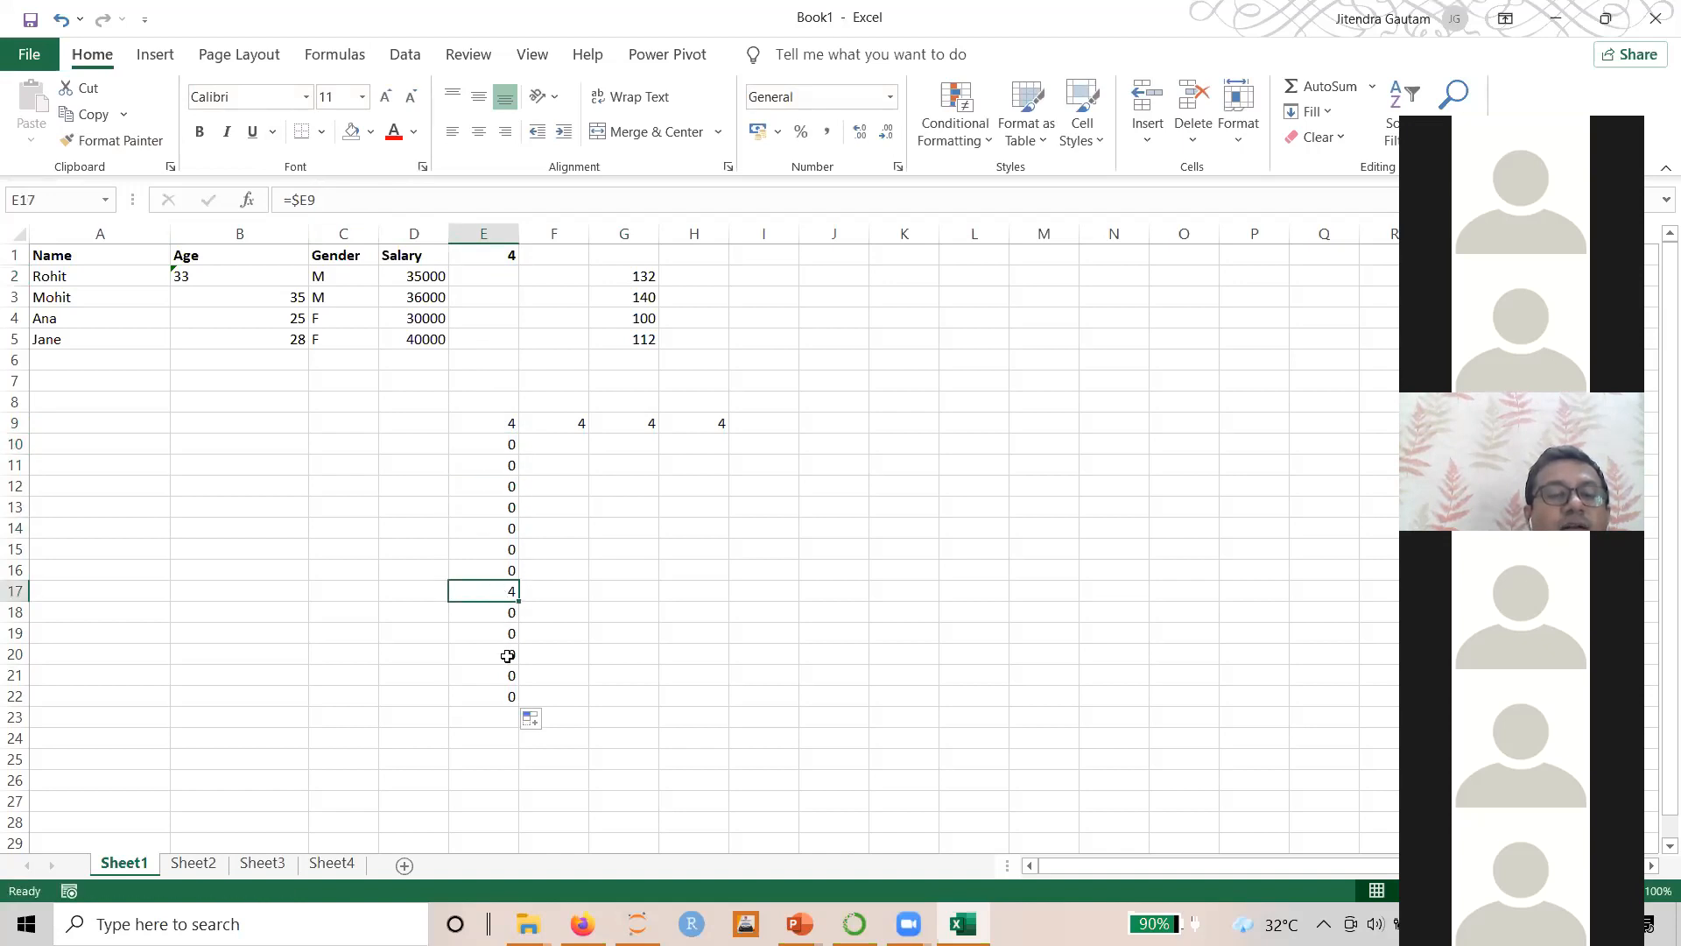
click(501, 424)
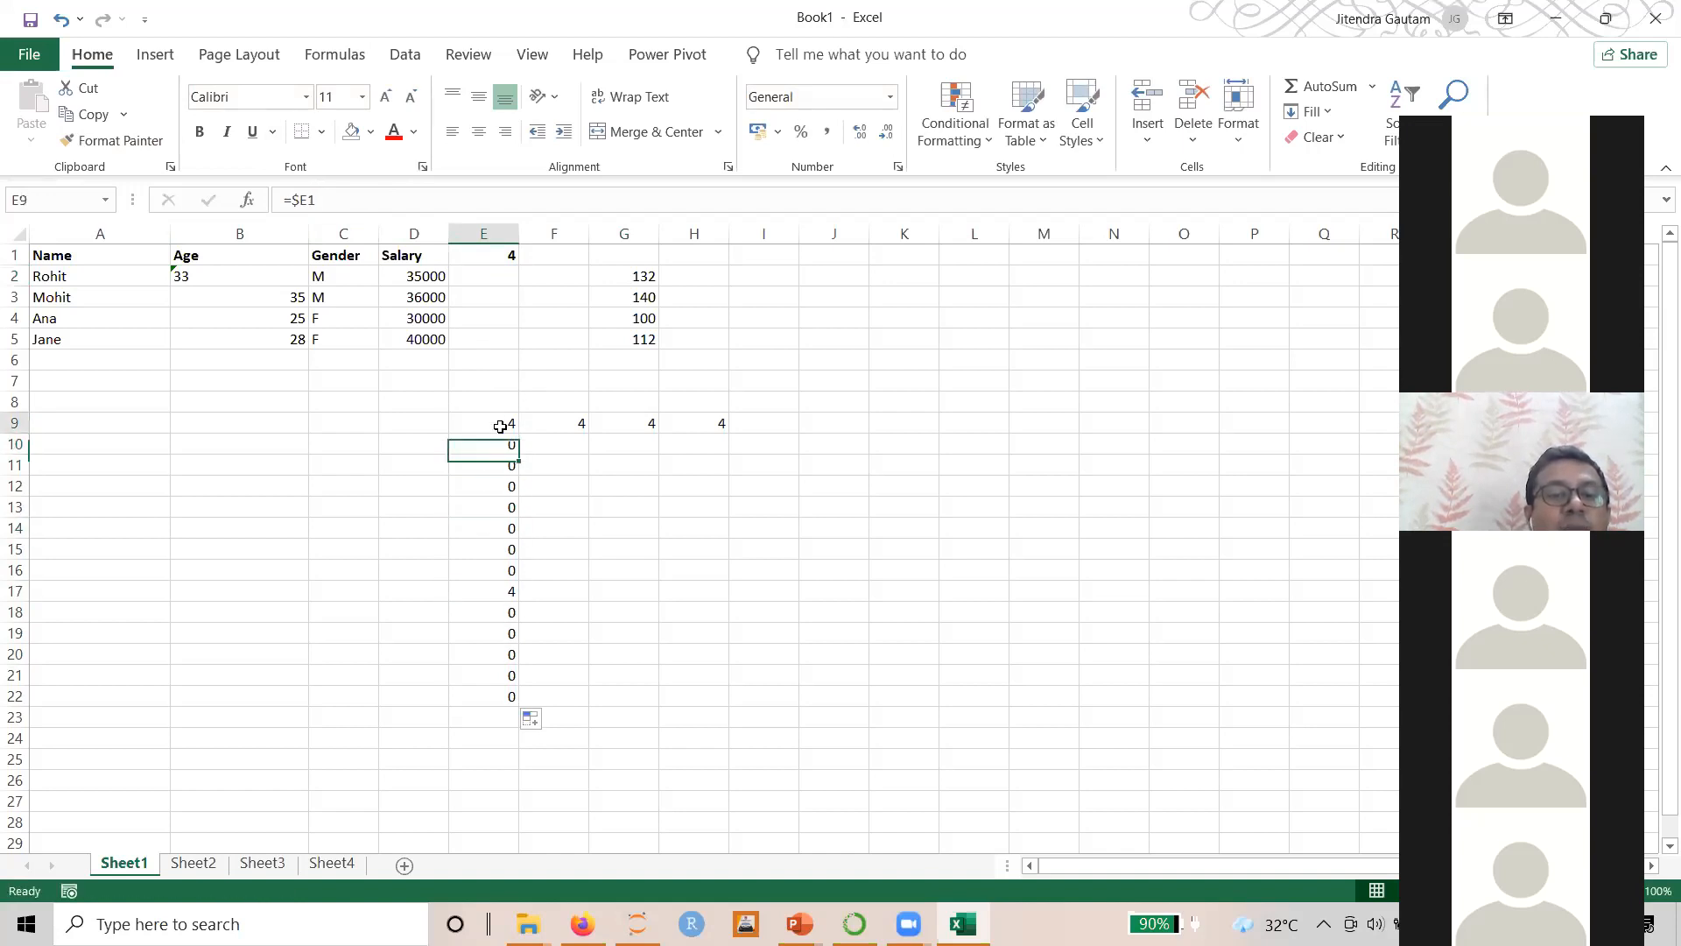
click(502, 588)
click(504, 442)
click(508, 426)
Fill the mixed-reference formula =$E1 from E9 across through H9 and check the copied formulas
drag(519, 433, 766, 422)
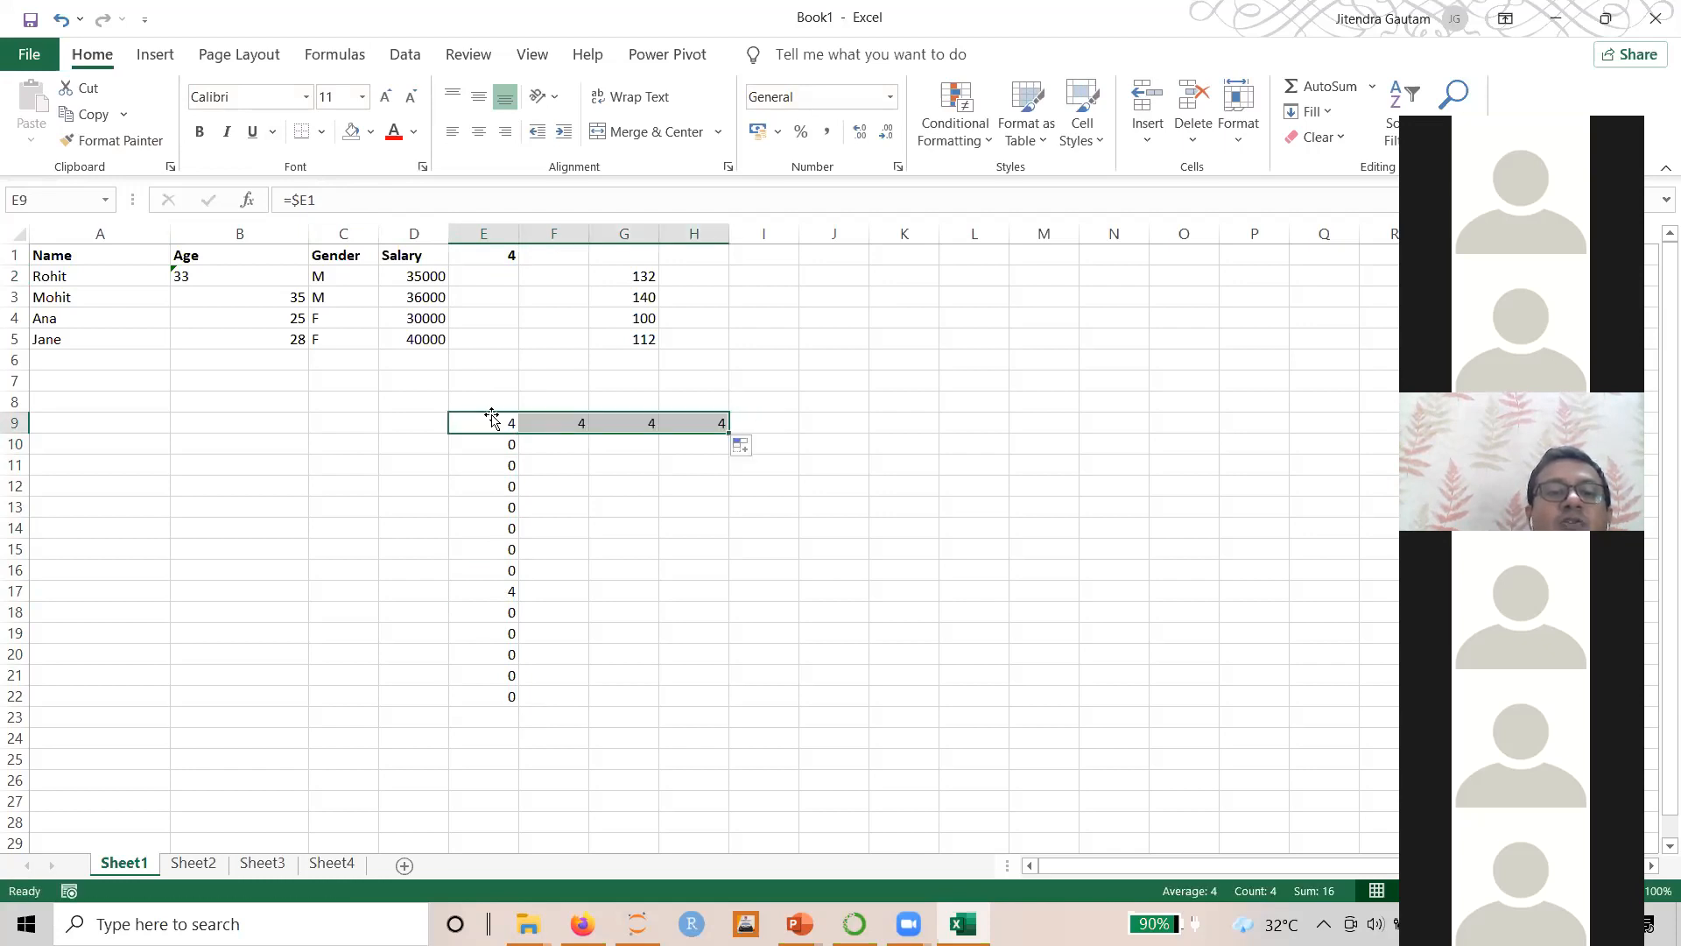
click(574, 424)
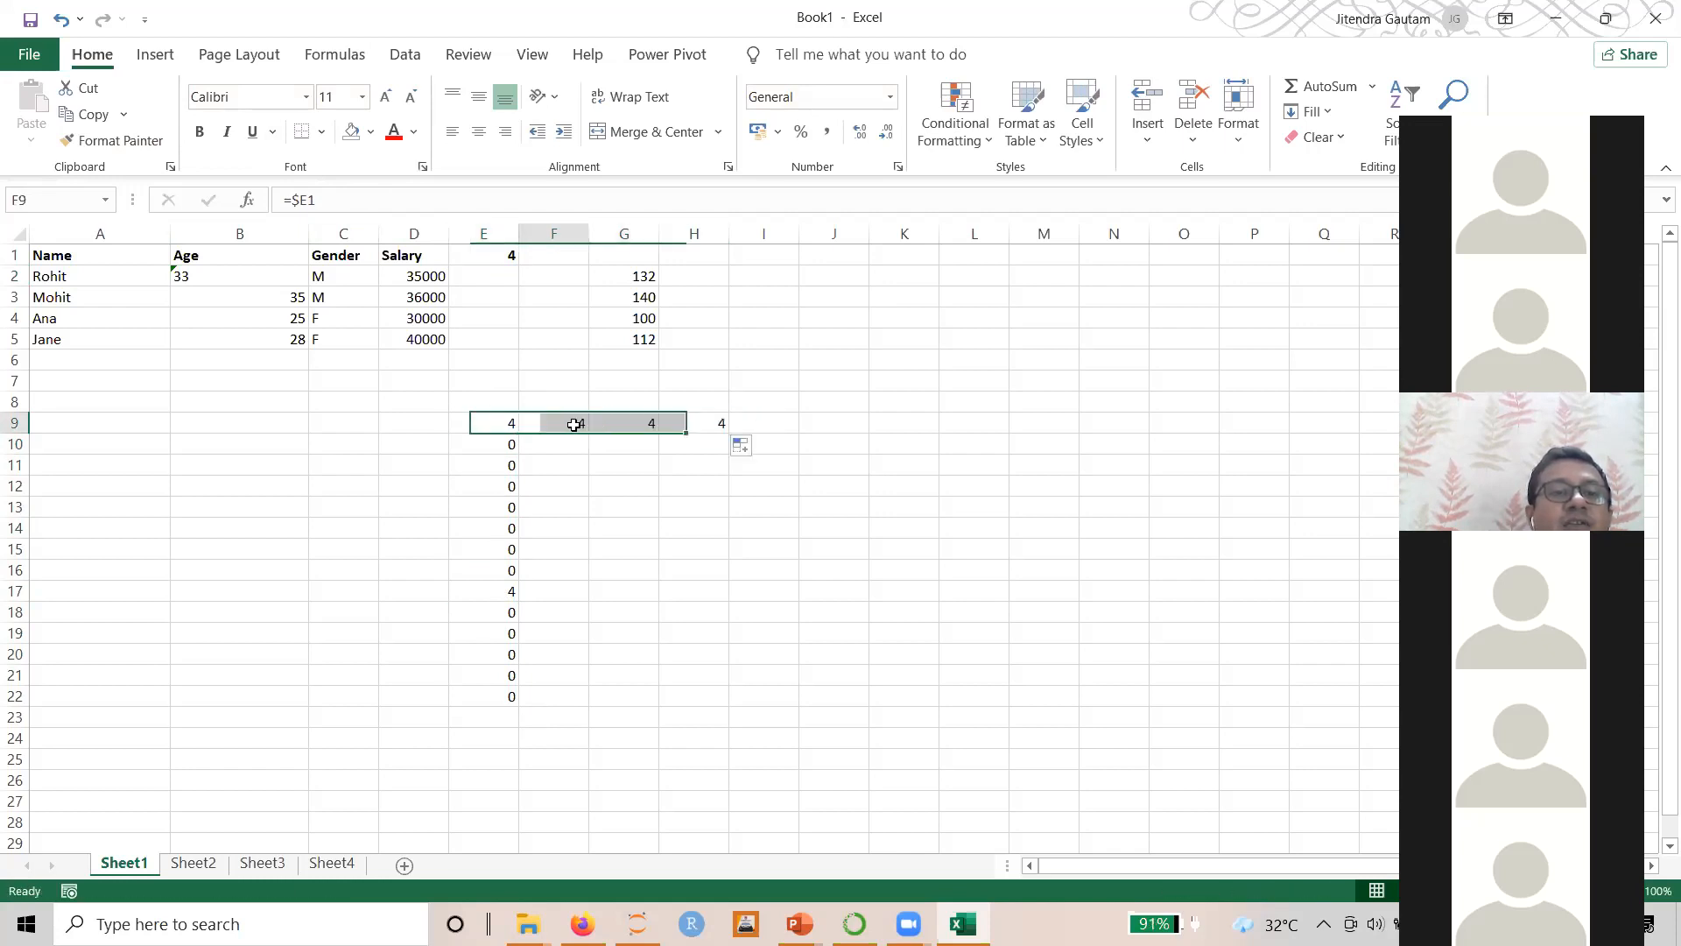
click(634, 422)
click(710, 422)
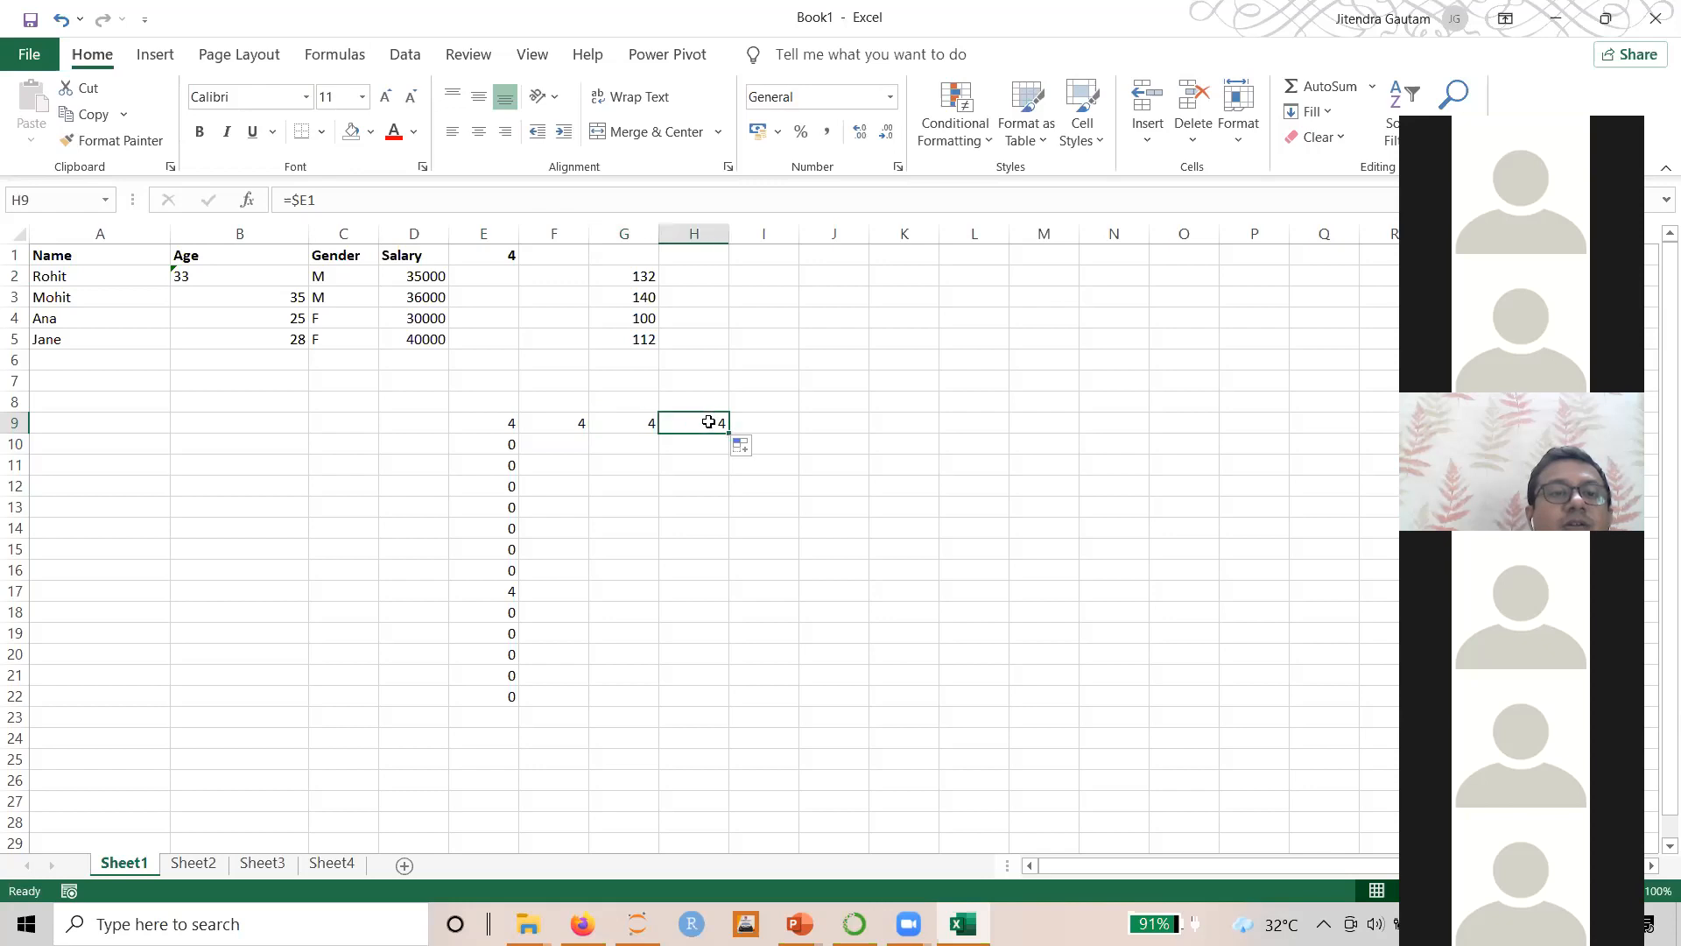
click(500, 424)
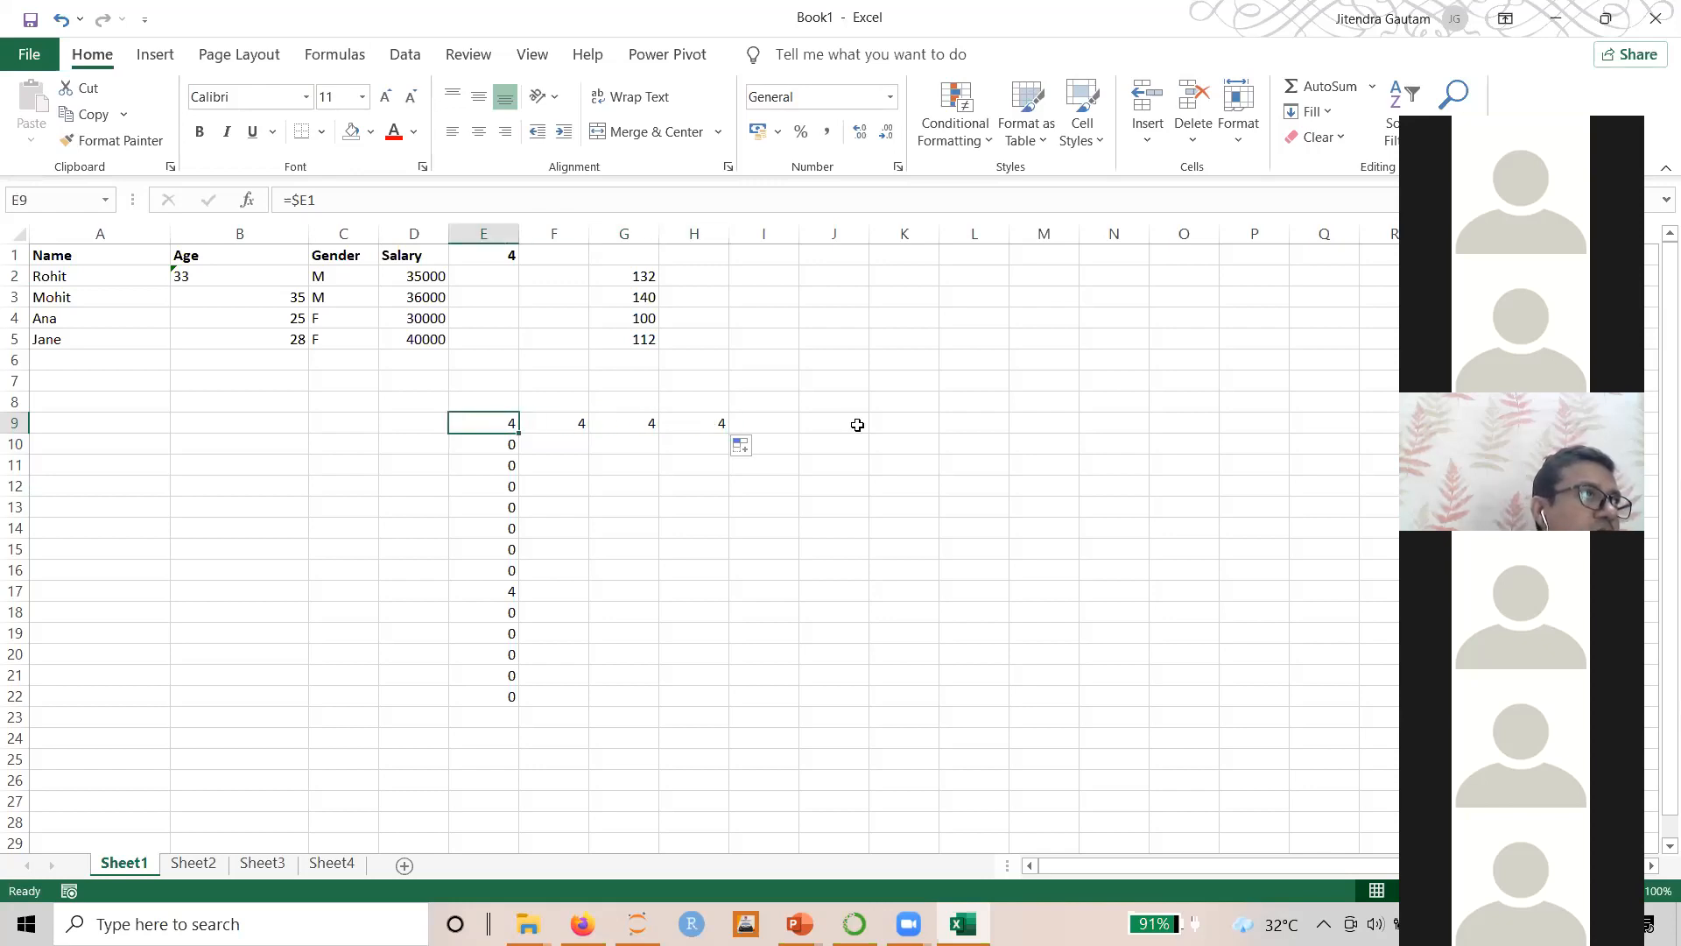
Enter the relative reference =E1 in E8 and fill it across through H8
click(493, 395)
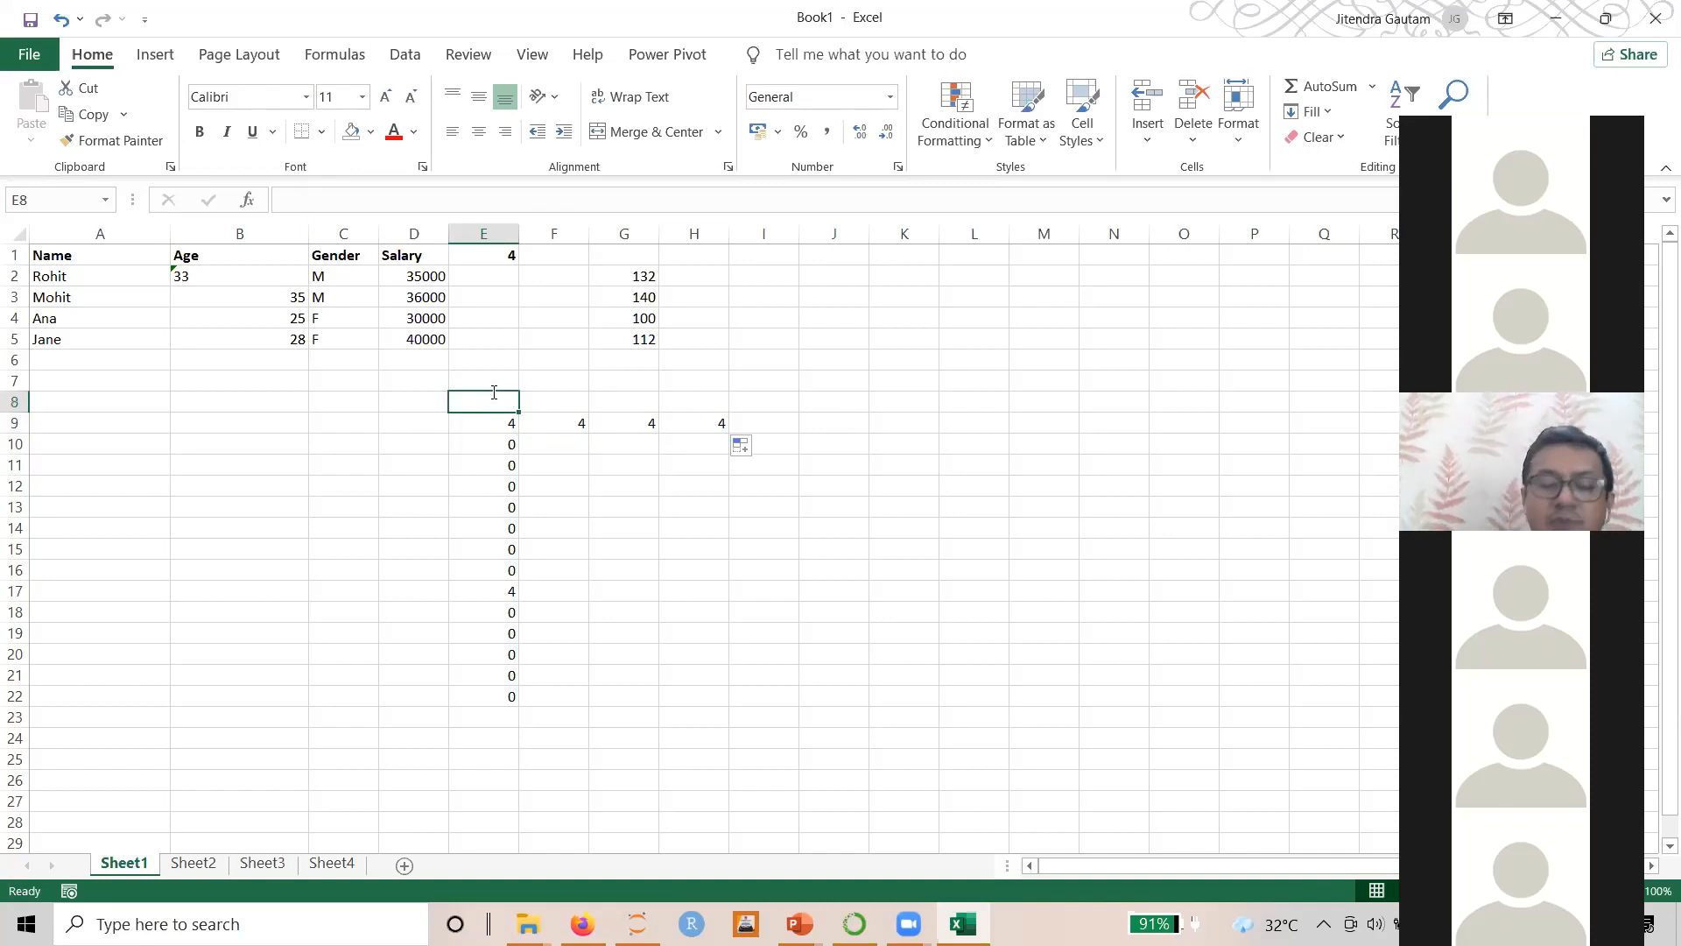
text(=)
click(486, 256)
key(F4)
key(F4)
key(F4)
key(Return)
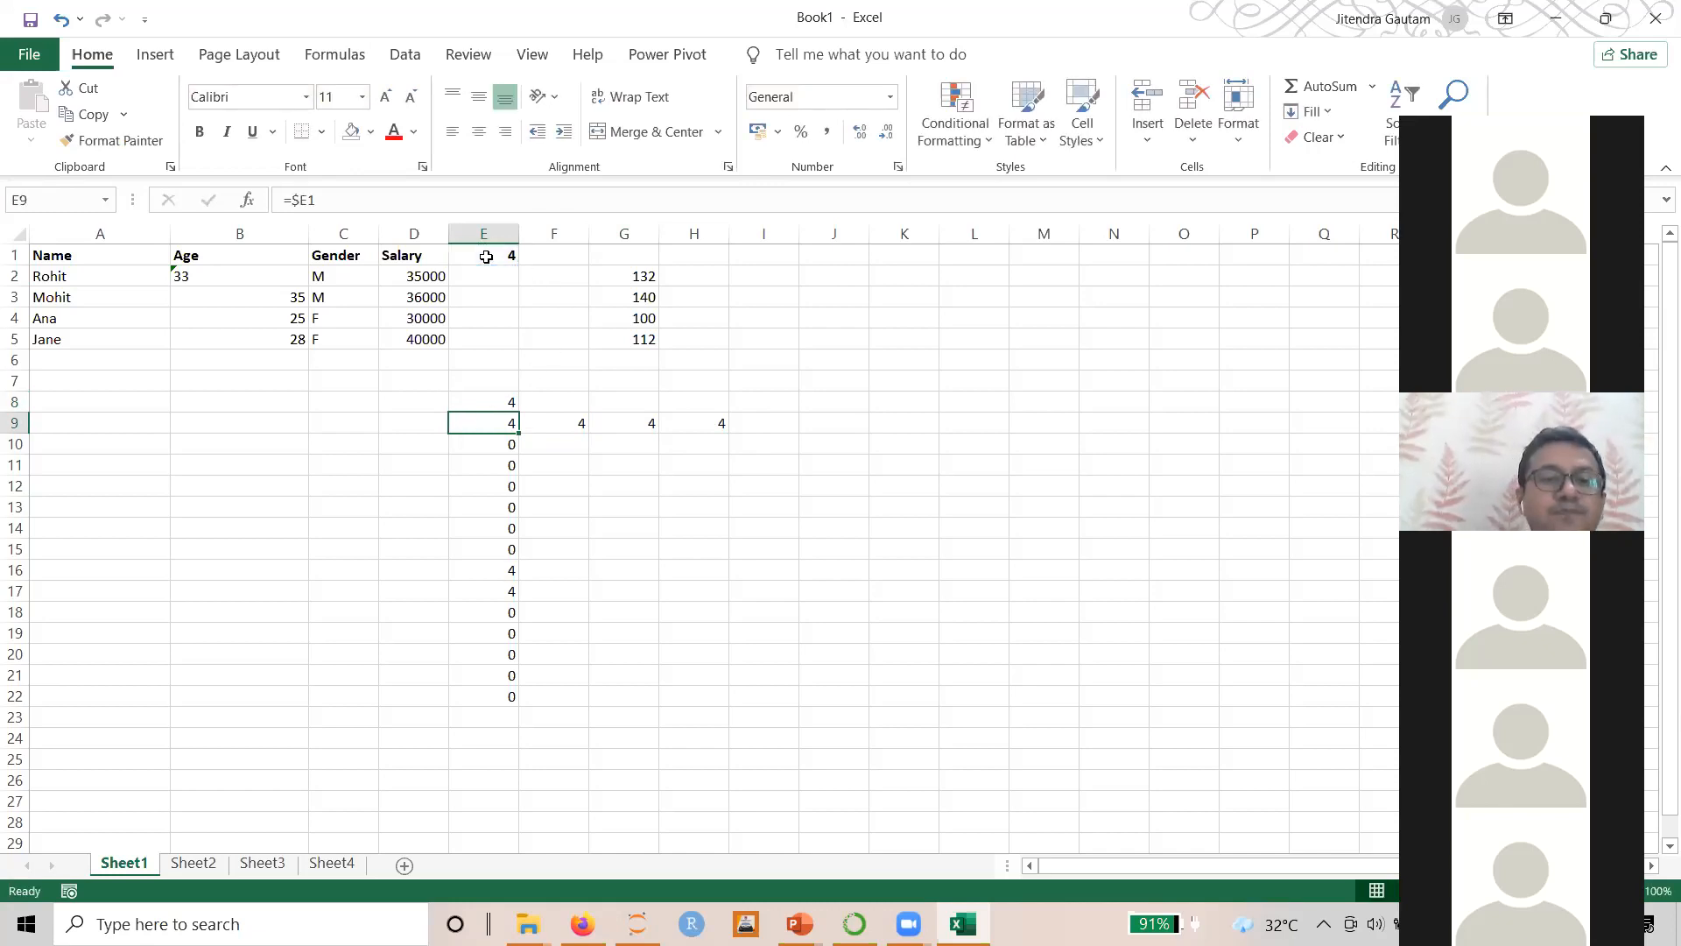
click(482, 396)
drag(522, 413, 727, 401)
Step through the copied formulas in E8 to H8 and compare them with the column-locked reference in row 9
click(586, 399)
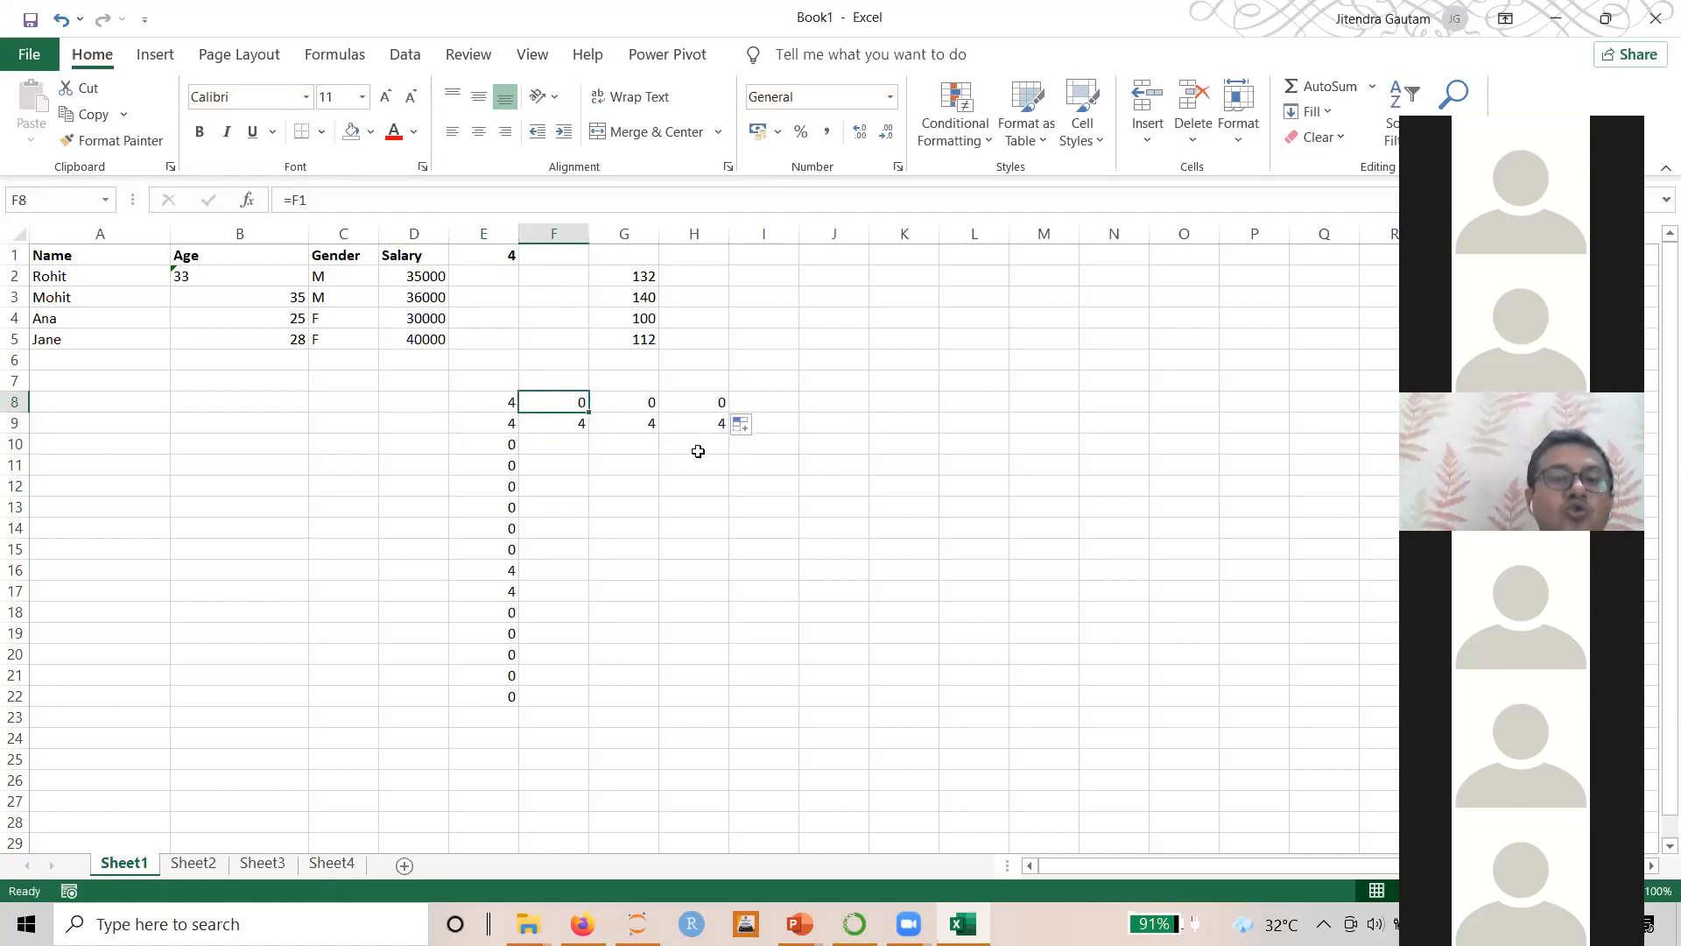
key(Right)
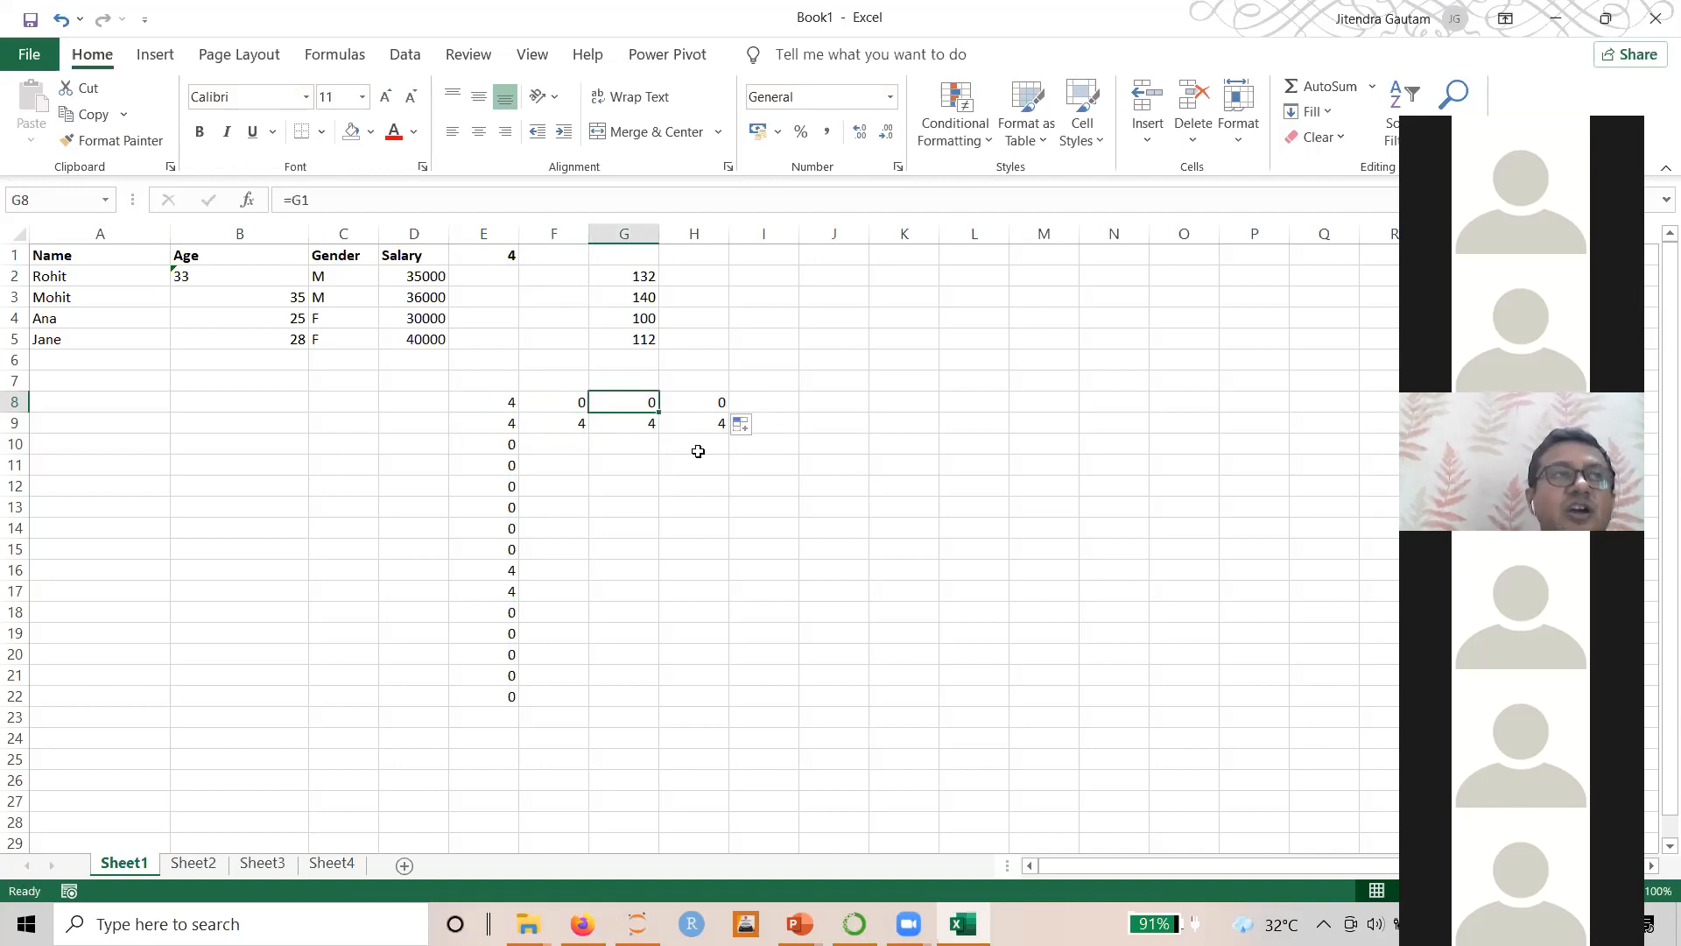
key(Right)
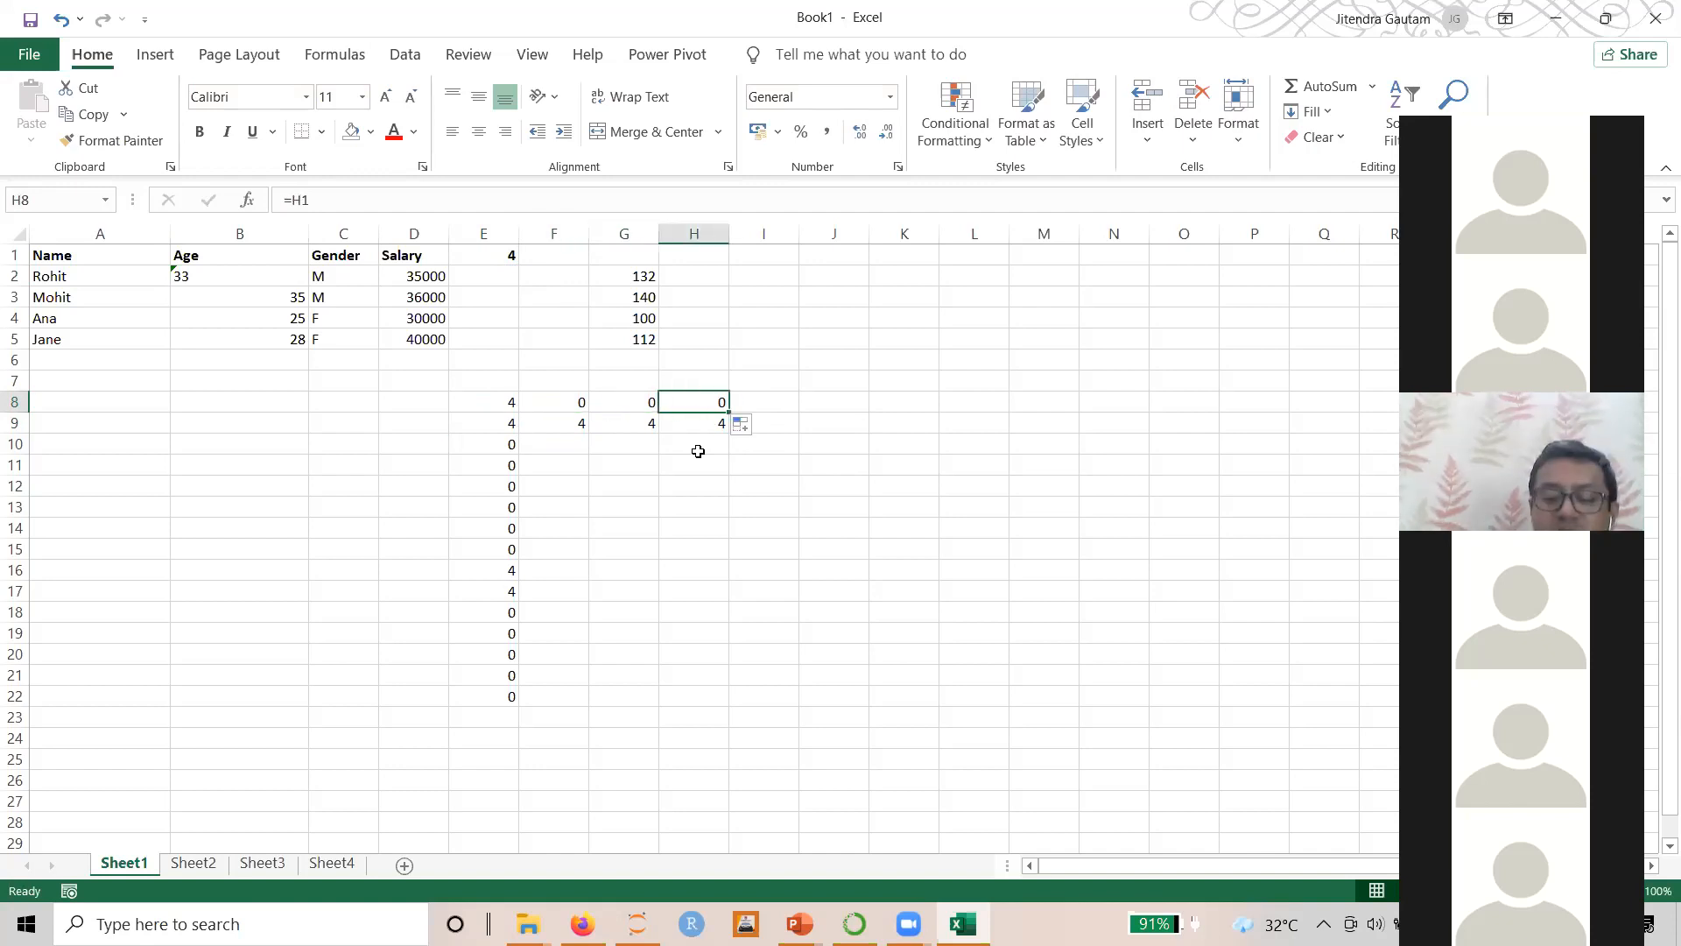
key(Left)
key(Left)
key(Left)
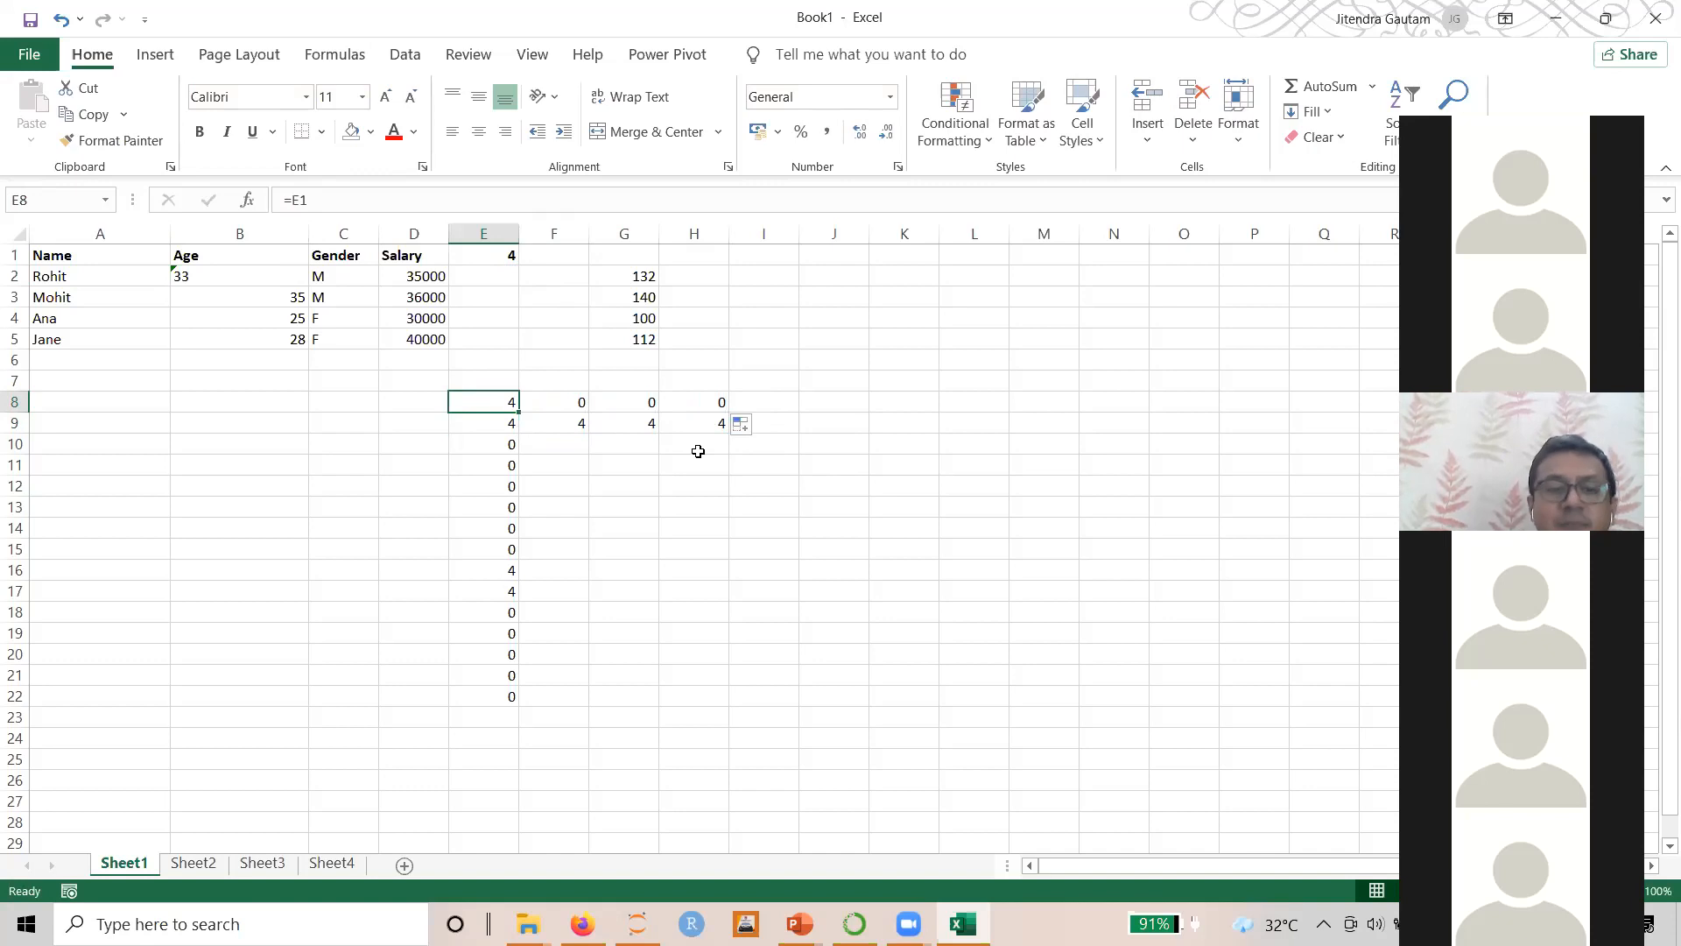
key(Right)
key(Right)
key(Right)
key(Right)
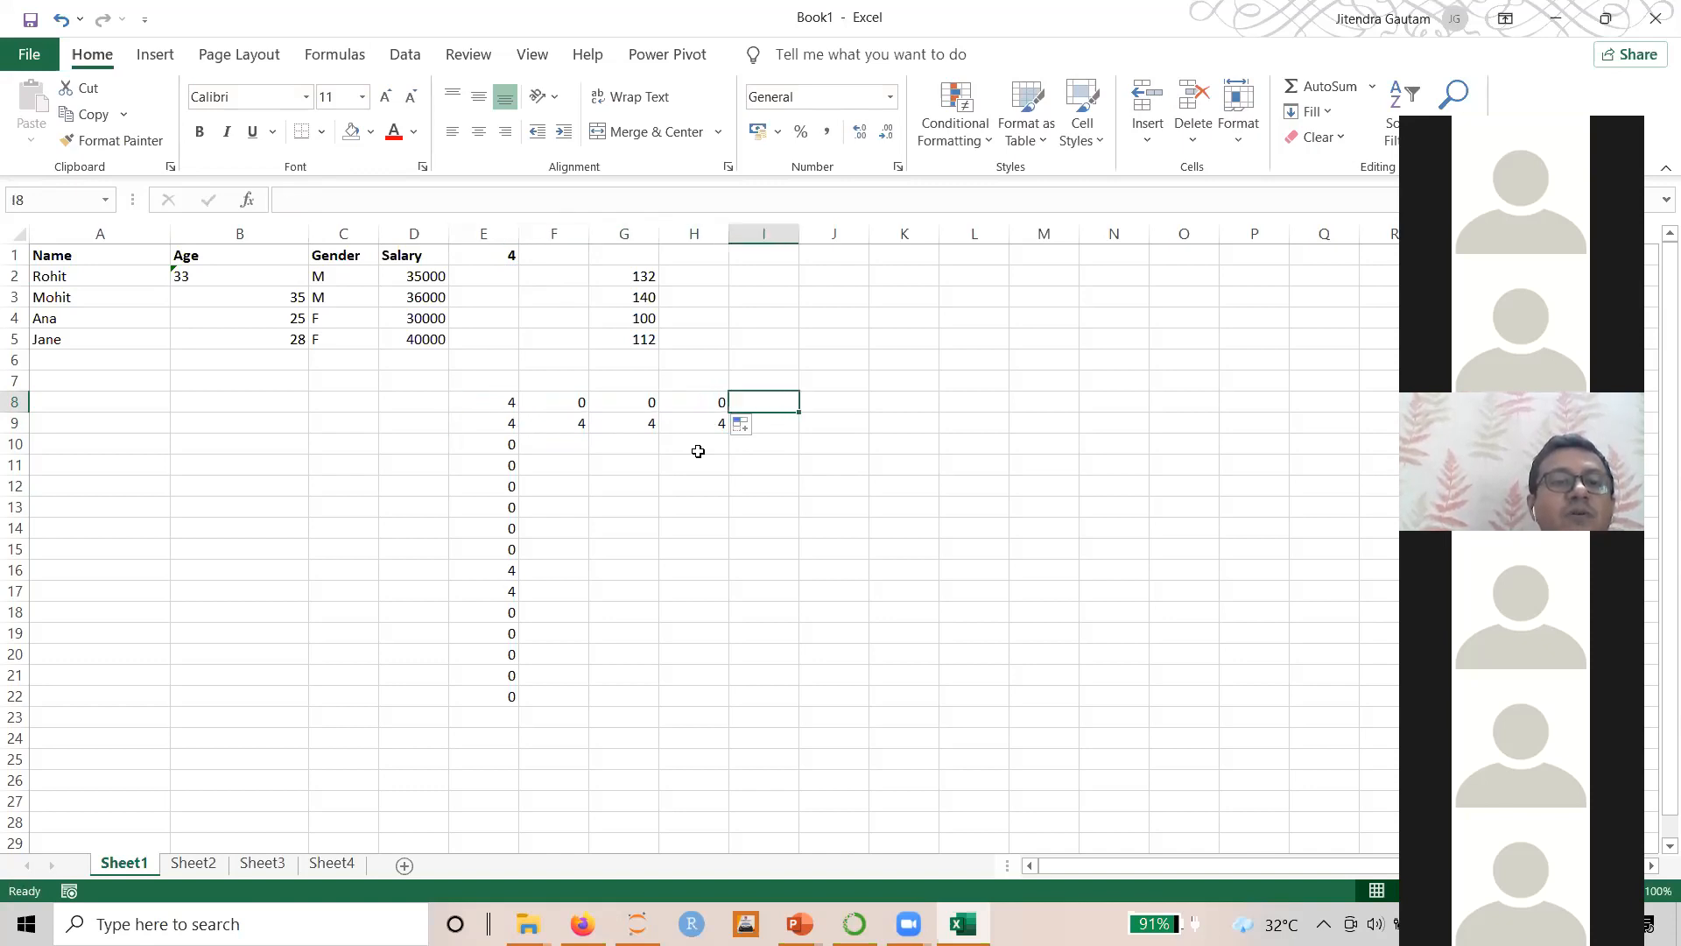
key(Left)
key(Left)
key(Left)
key(Left)
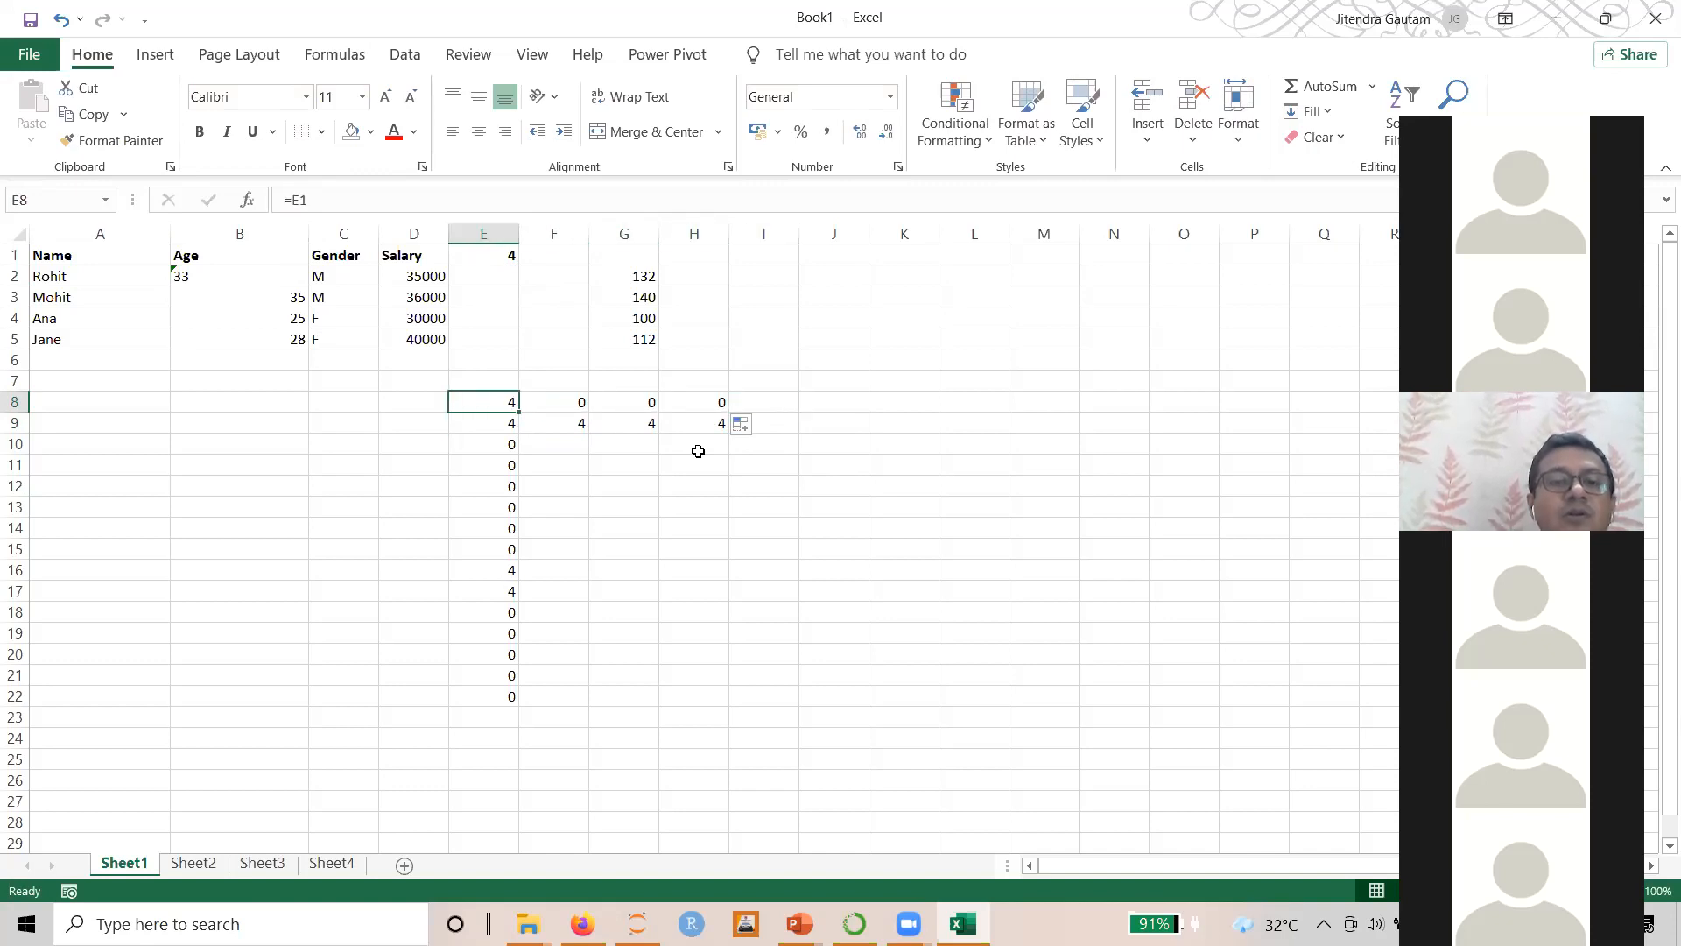
key(Right)
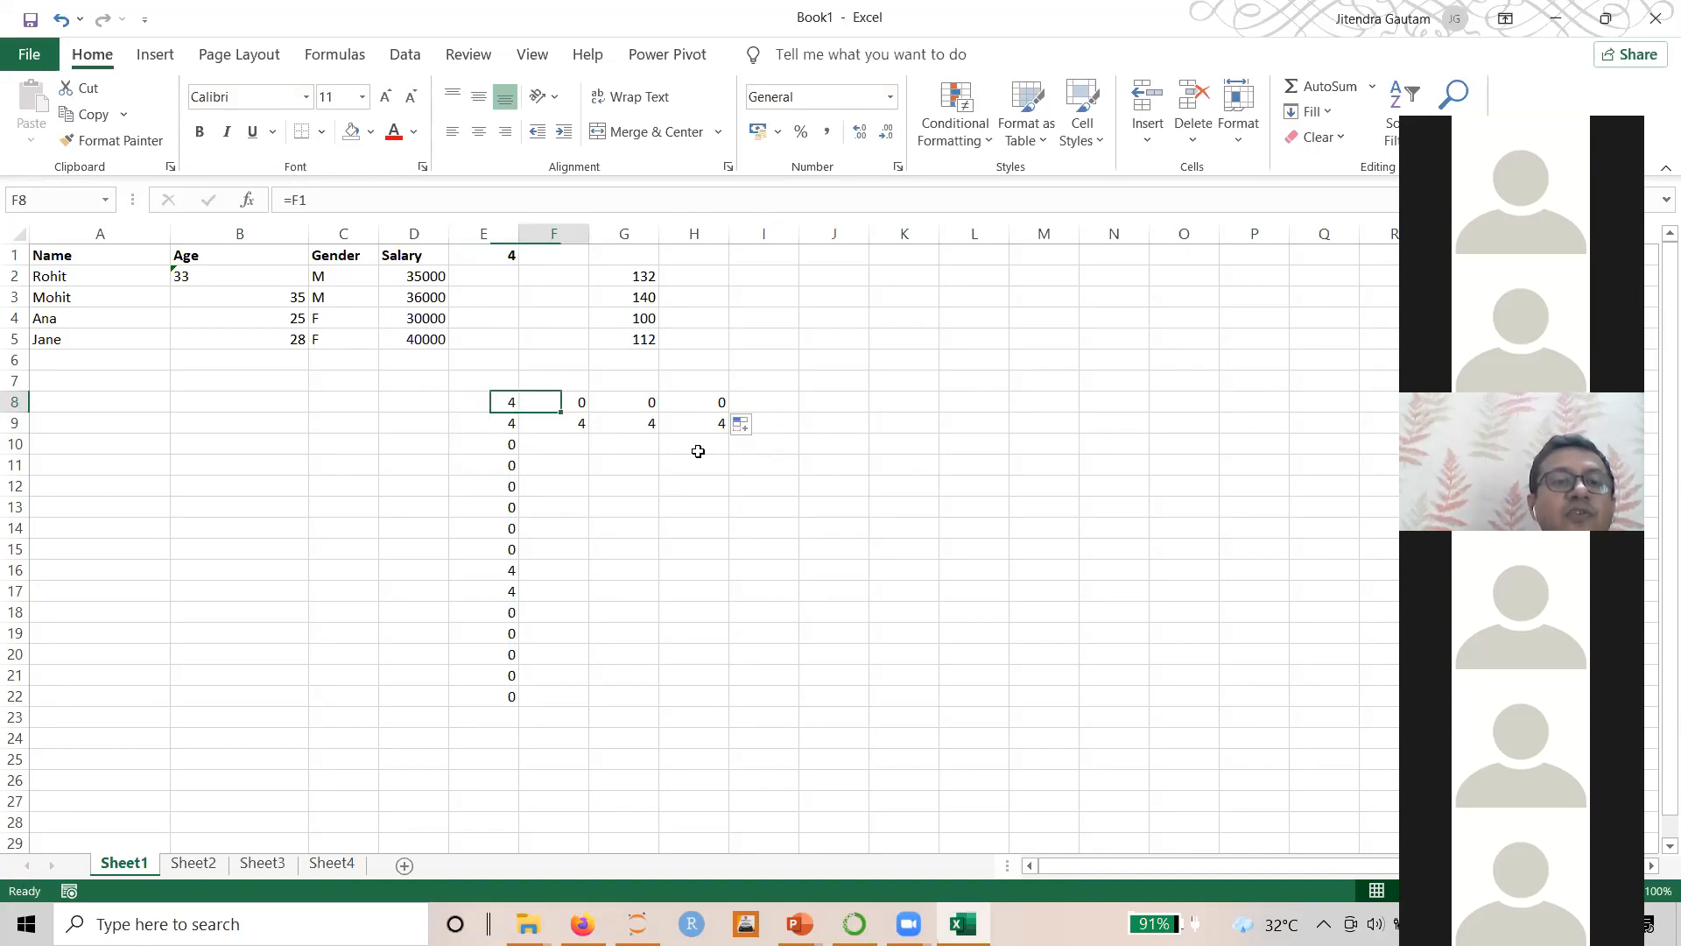
key(Right)
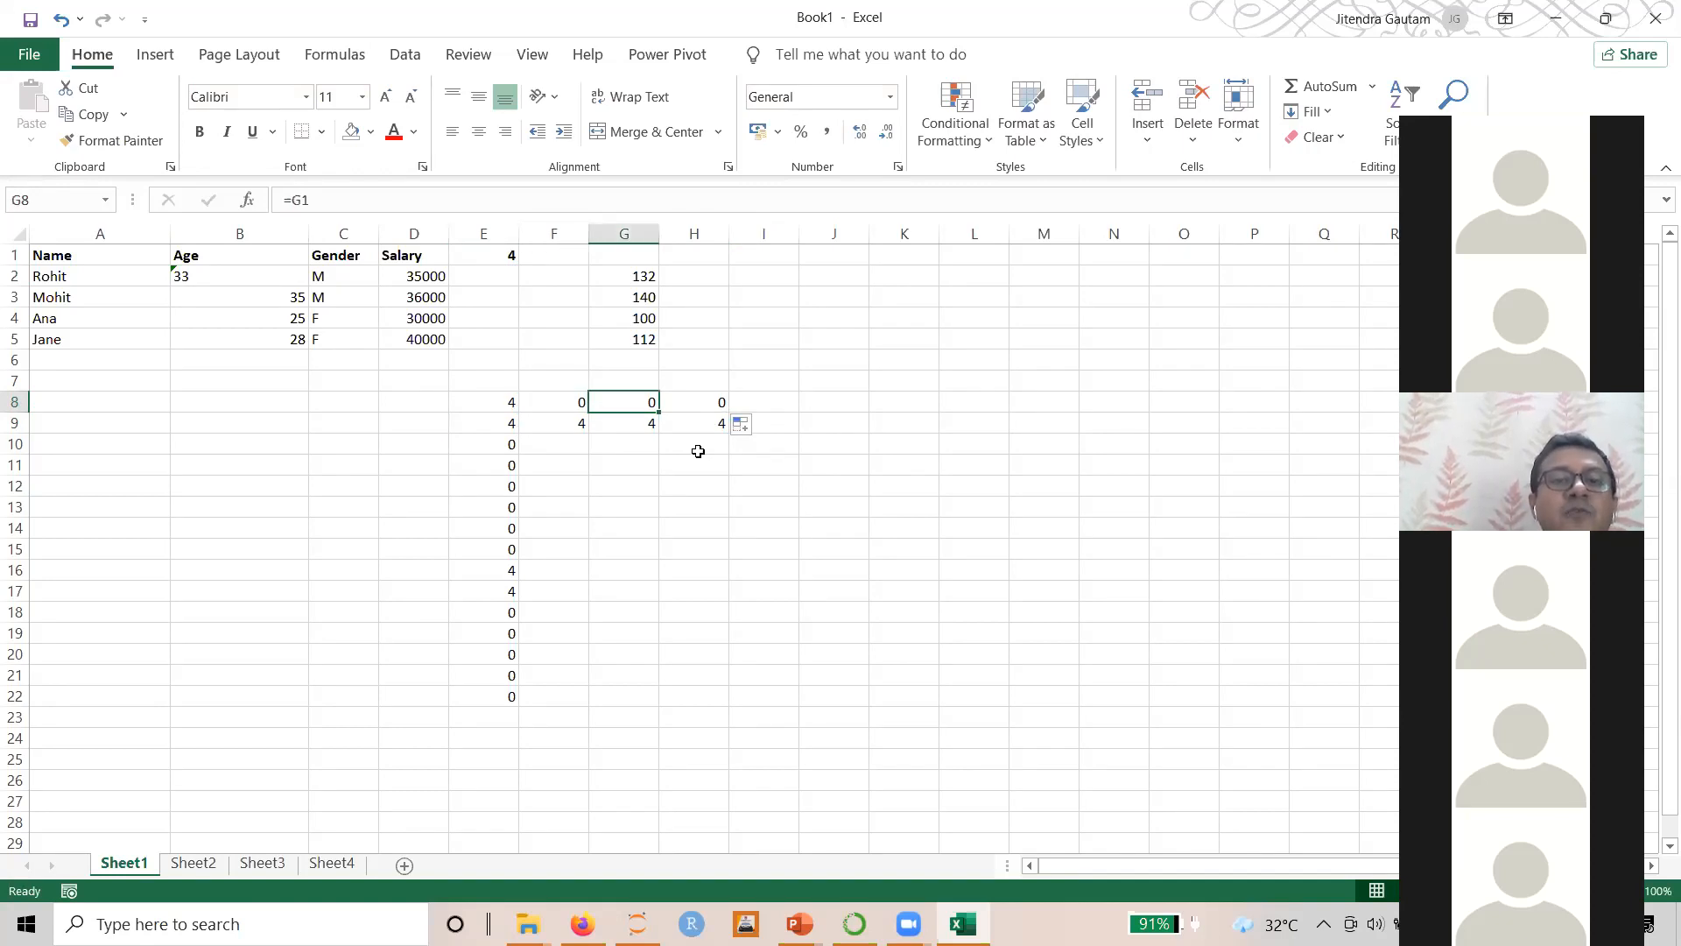
key(Right)
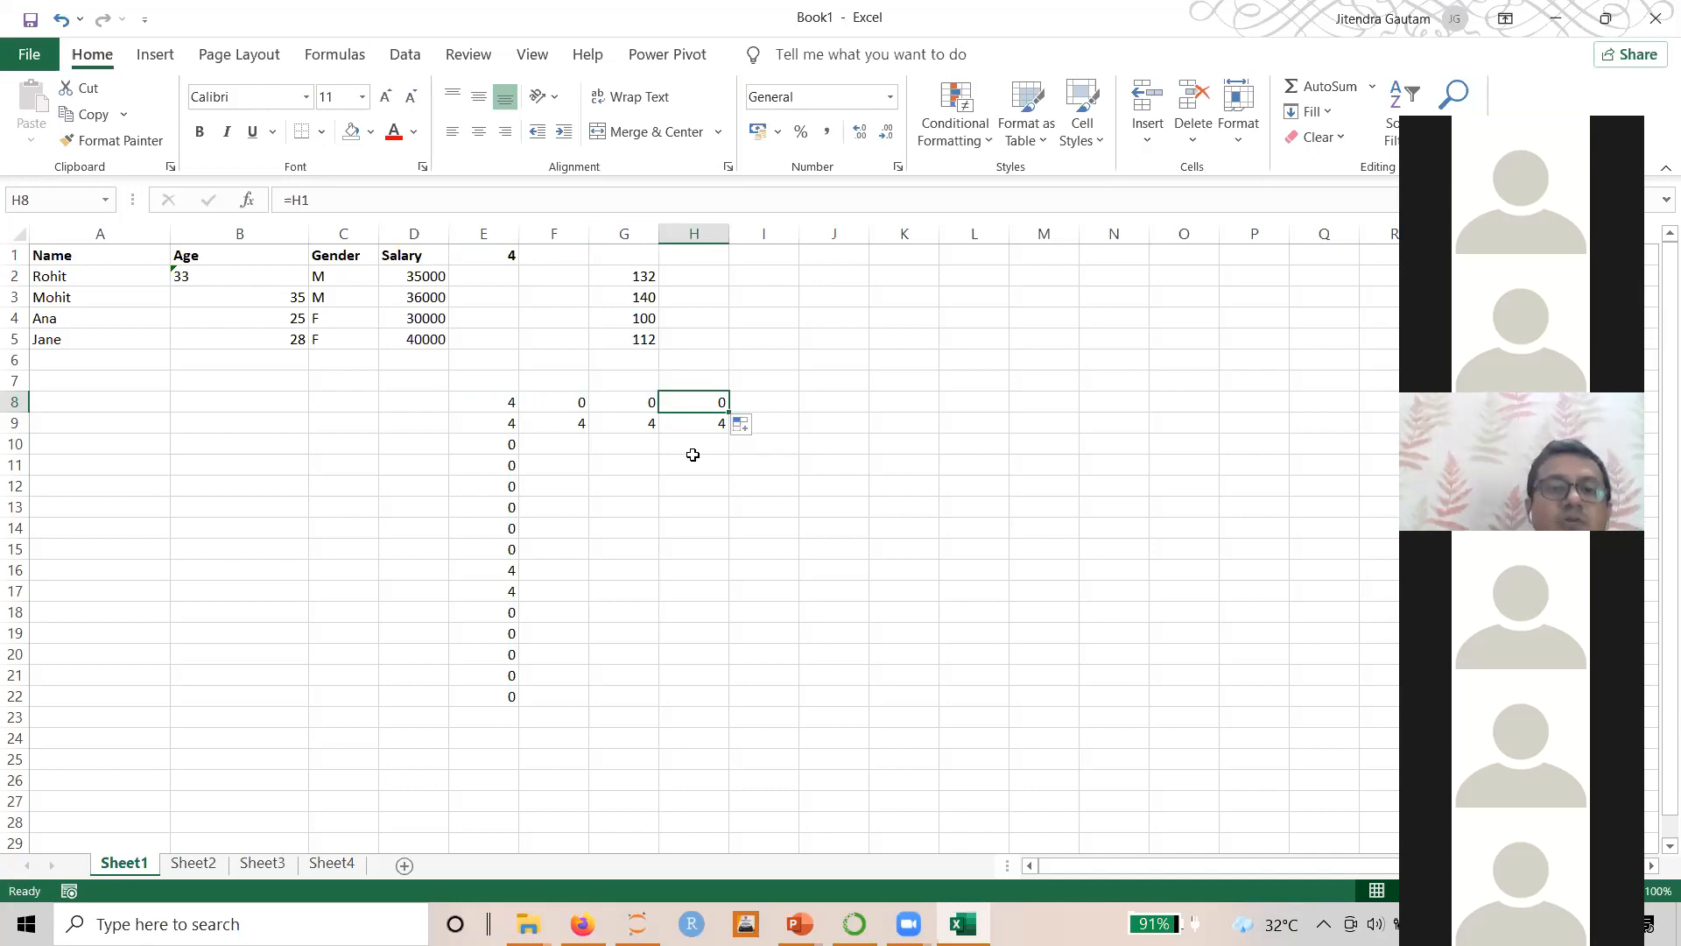
click(578, 422)
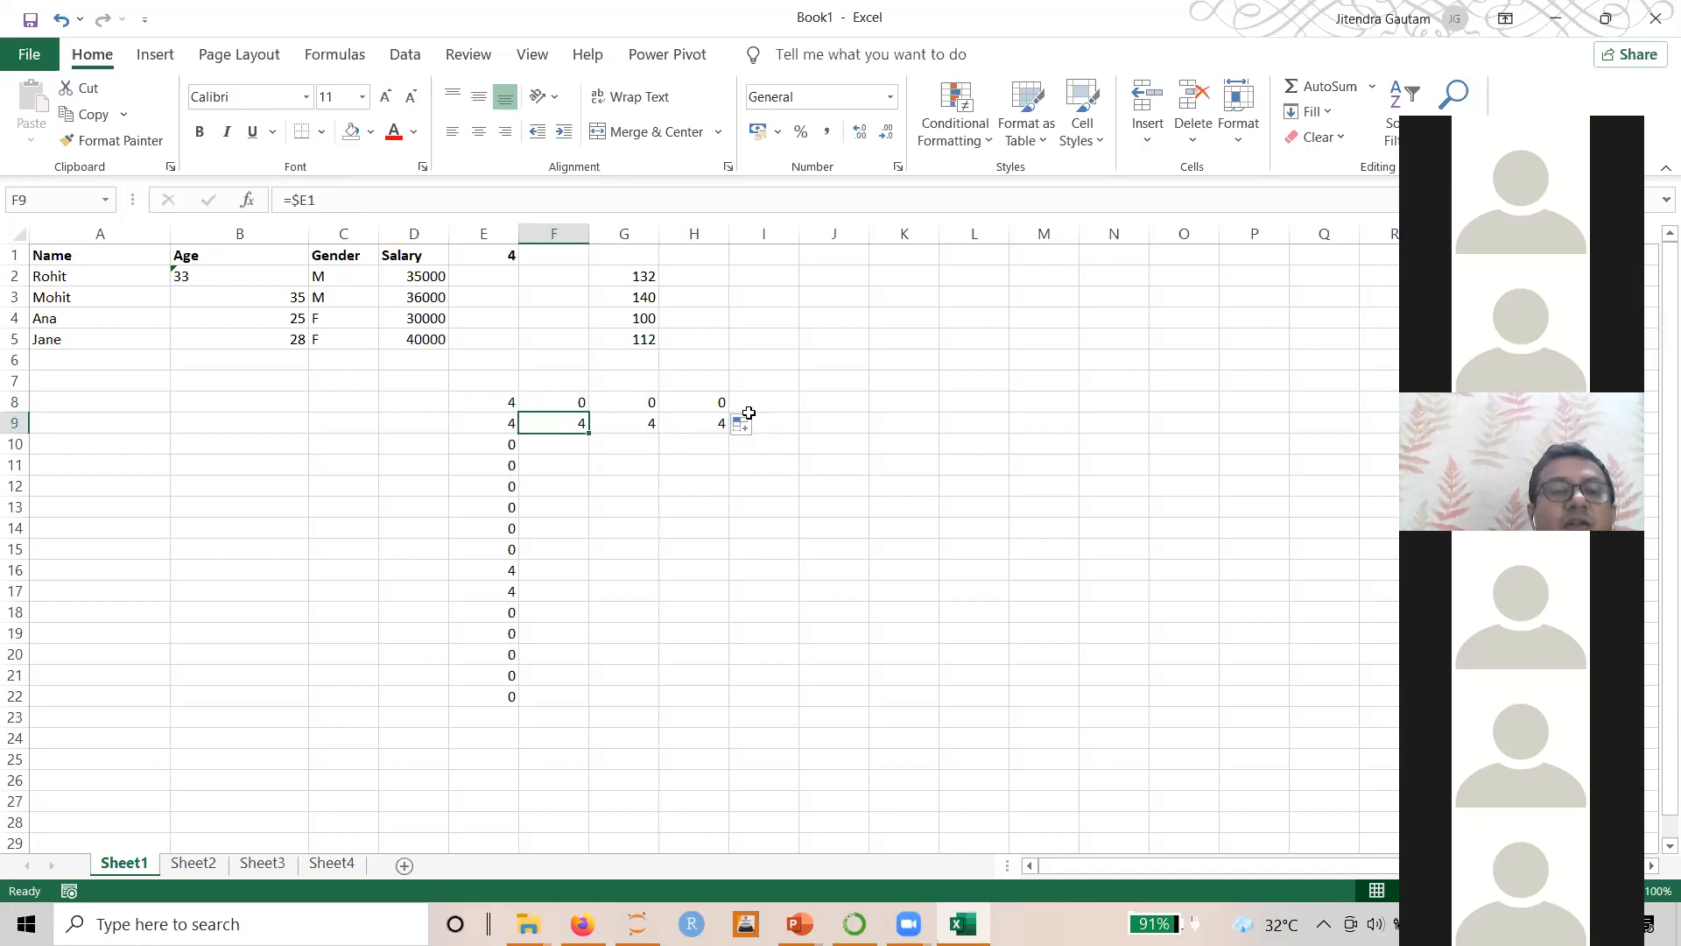
click(579, 401)
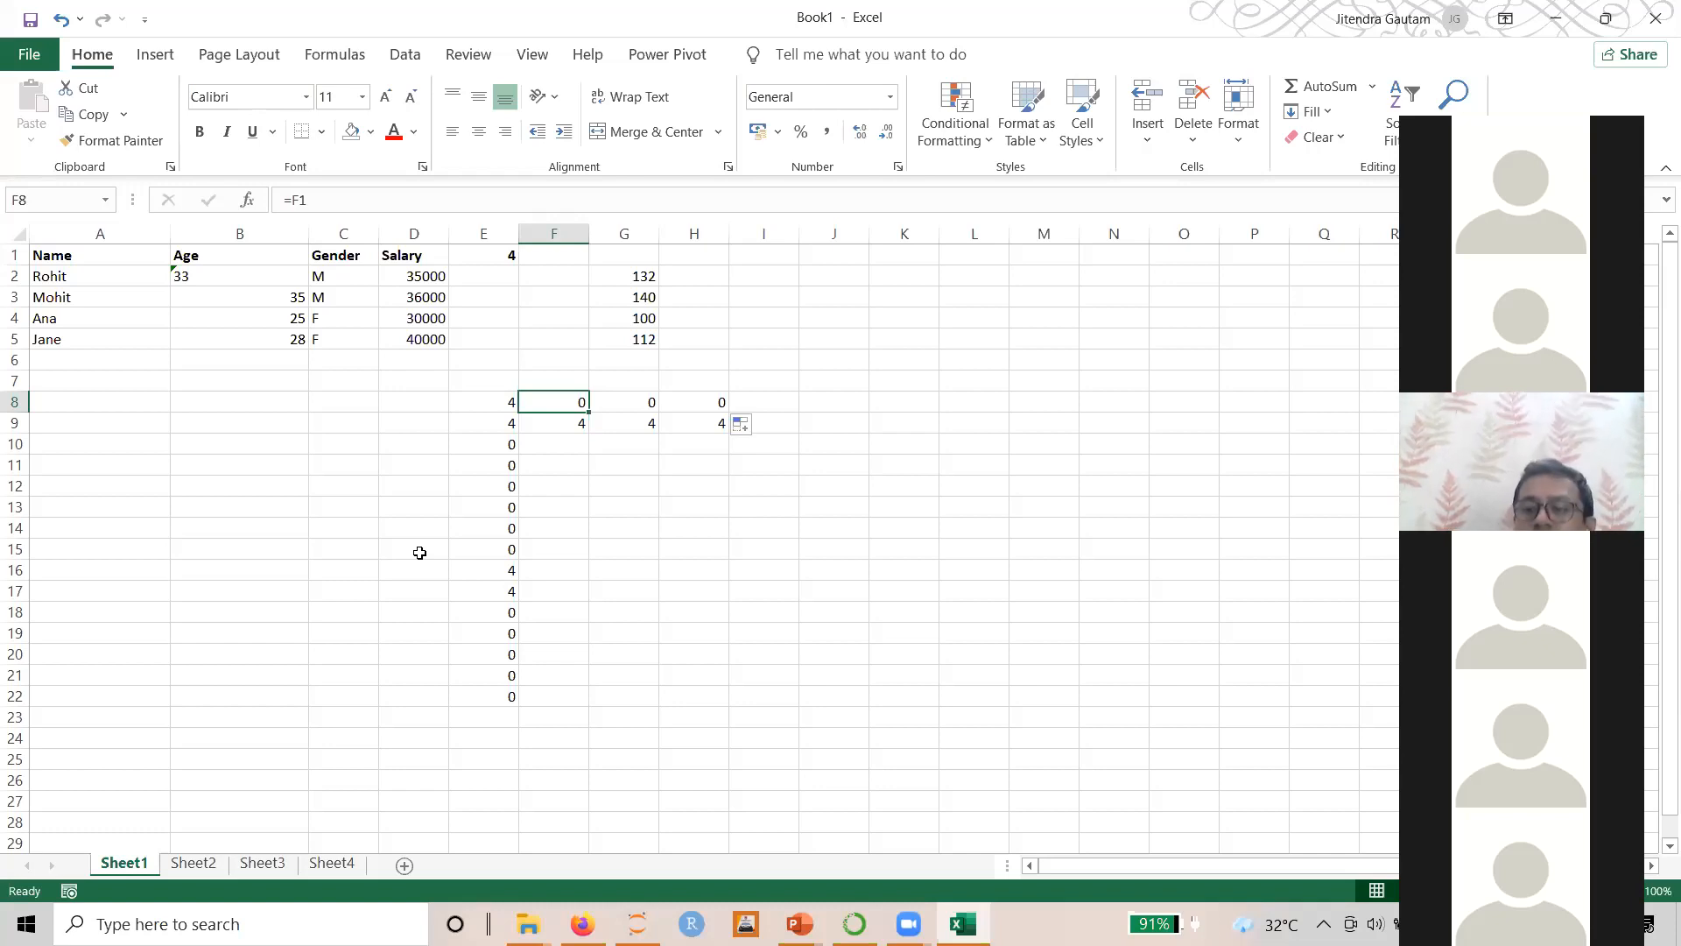
click(577, 565)
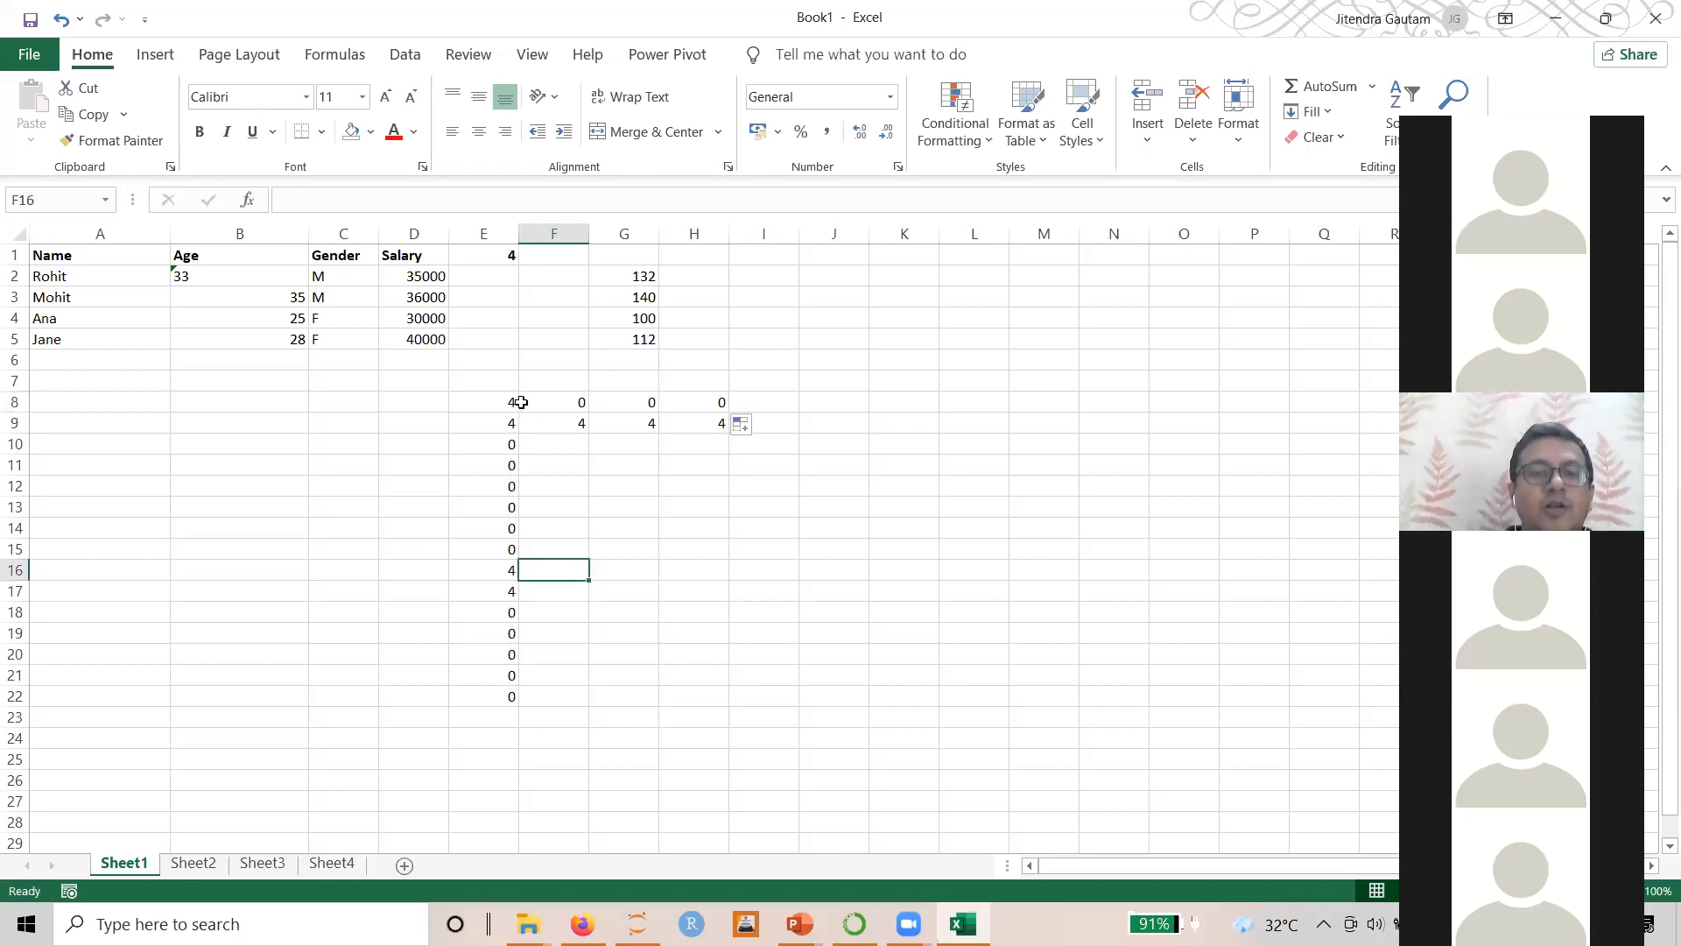
click(516, 400)
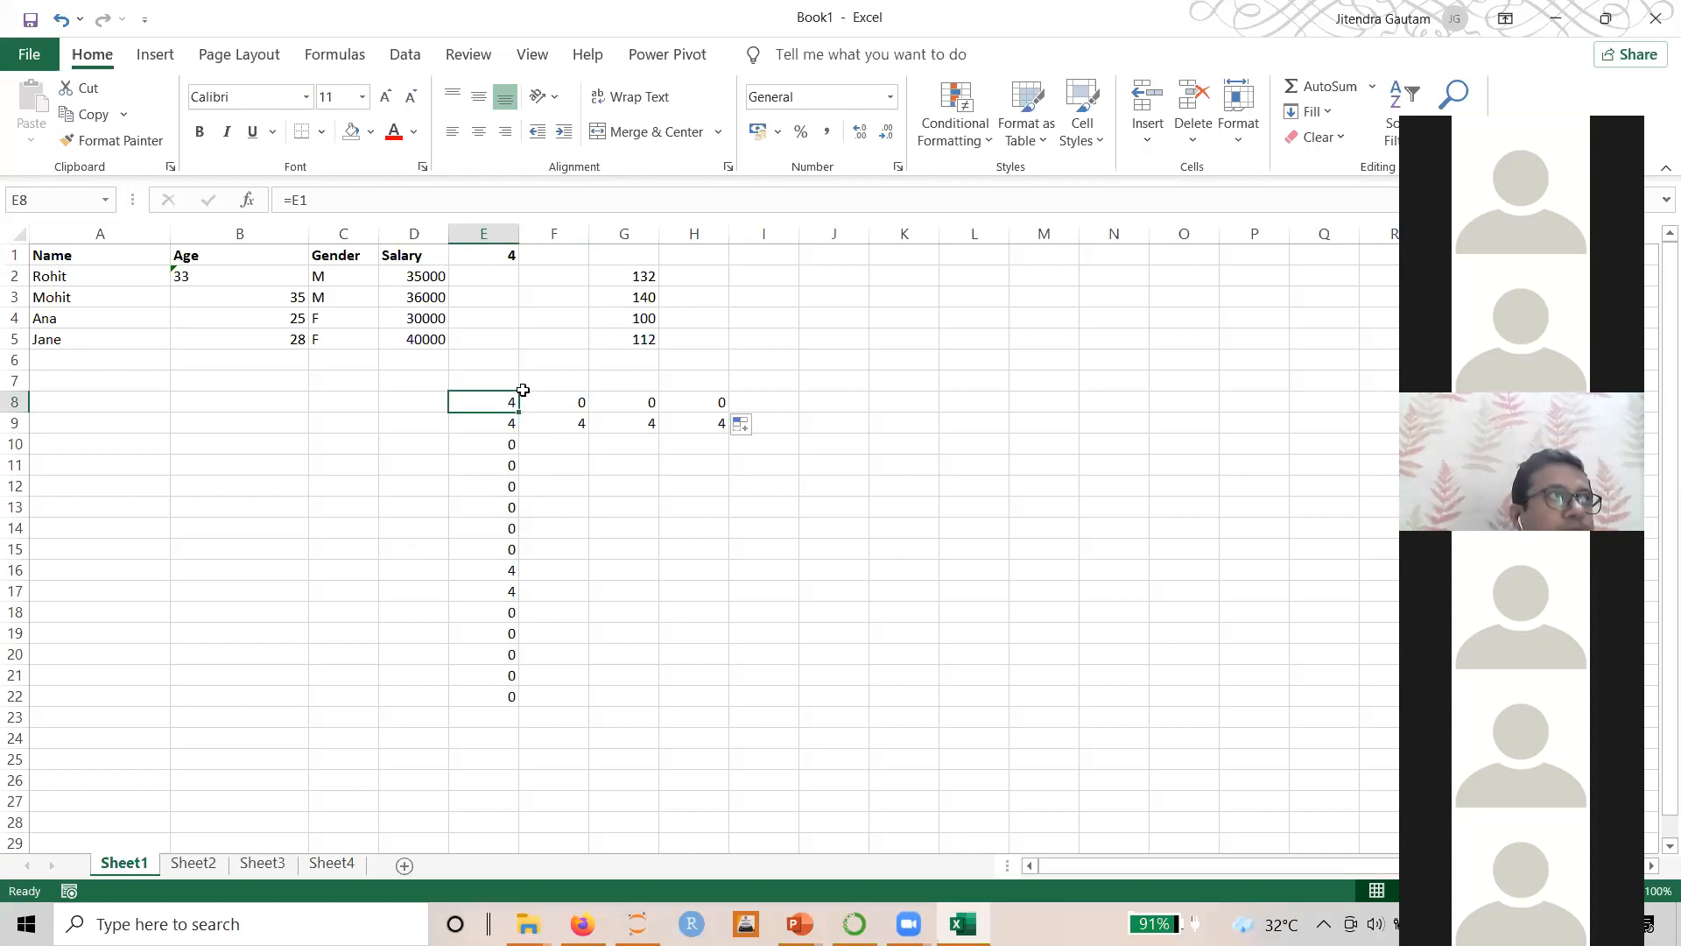
Clear the contents of rows 8 to 23, removing the reference examples below the table
click(484, 375)
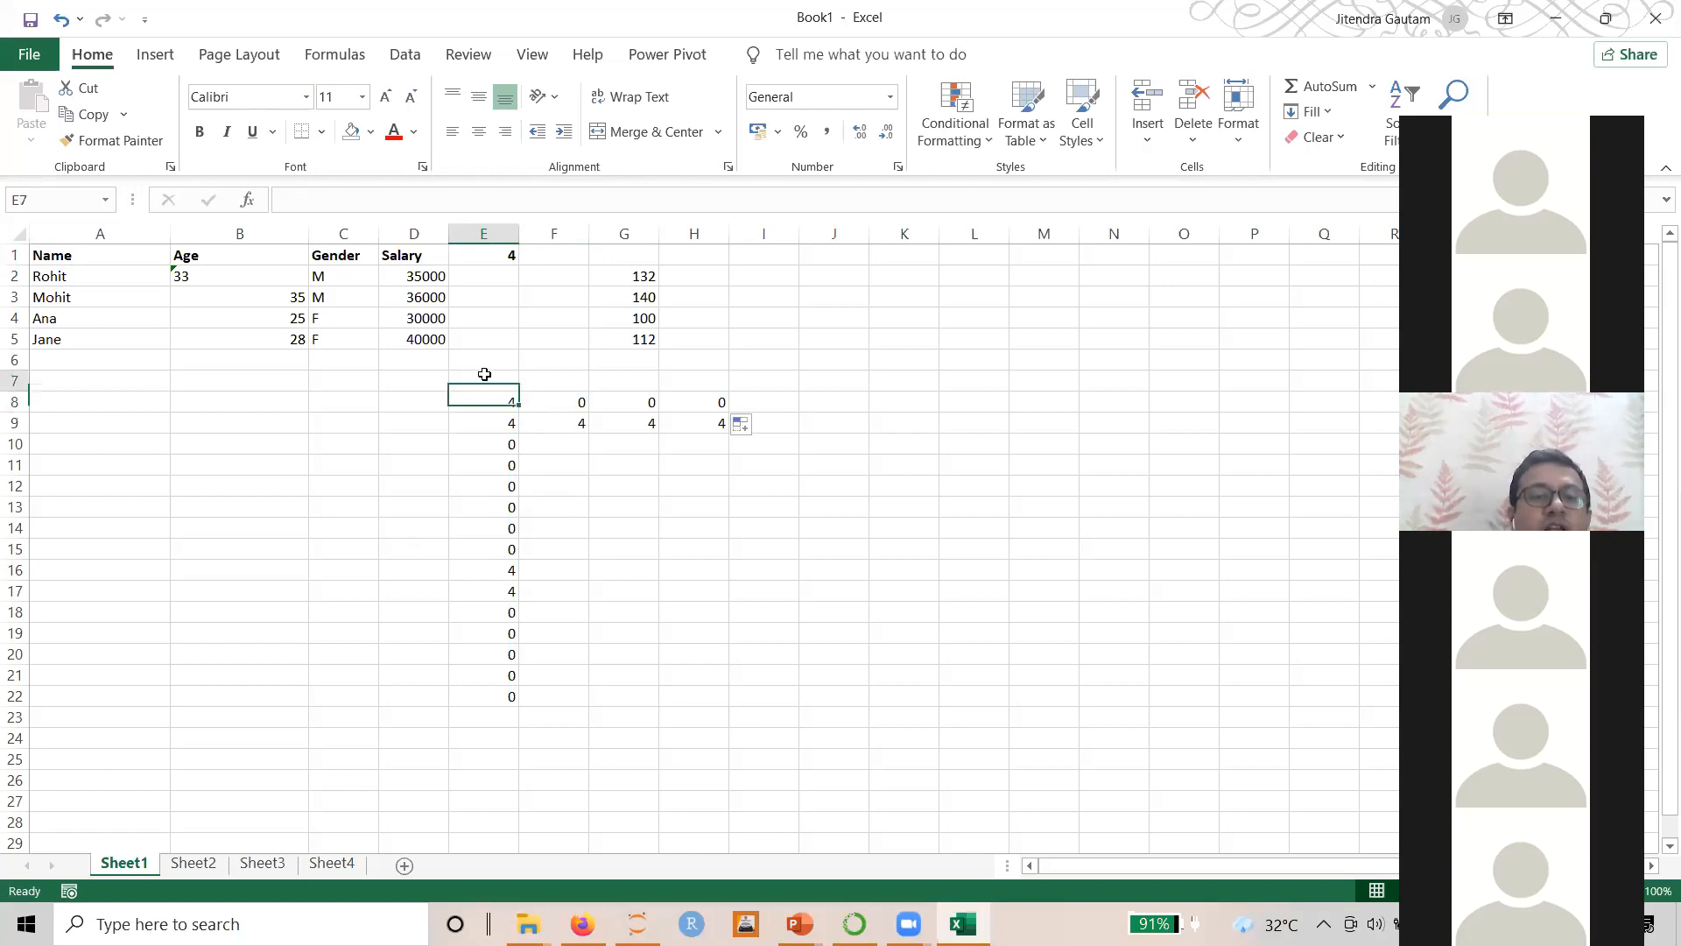
click(14, 402)
drag(14, 402, 118, 720)
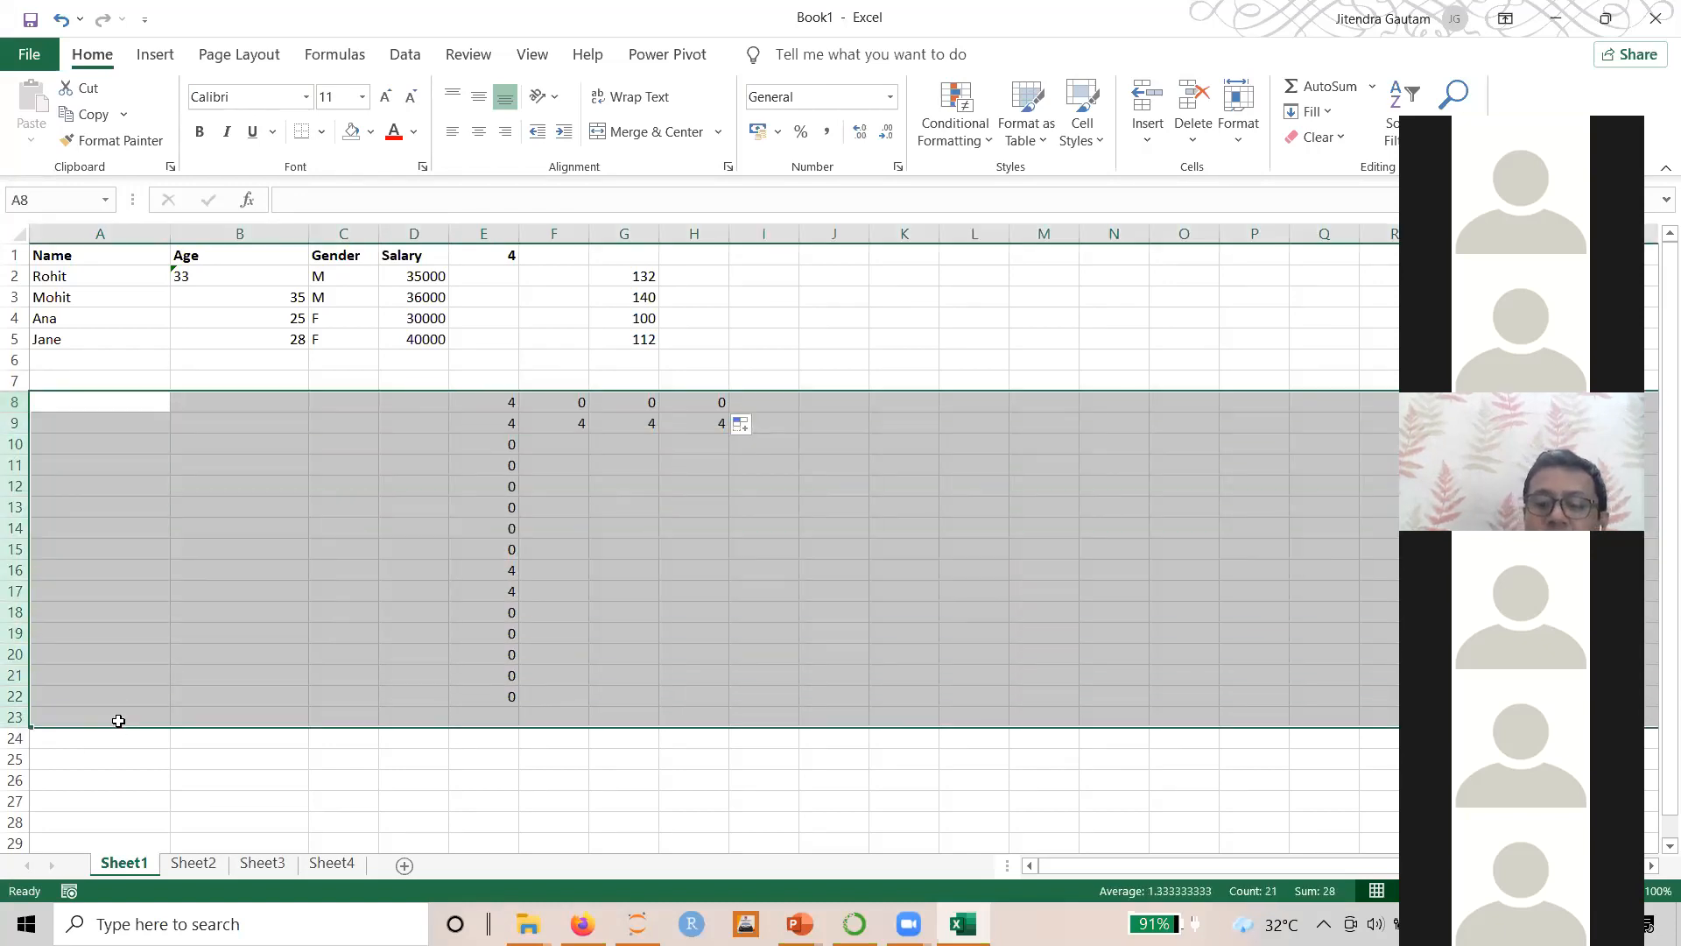
key(Delete)
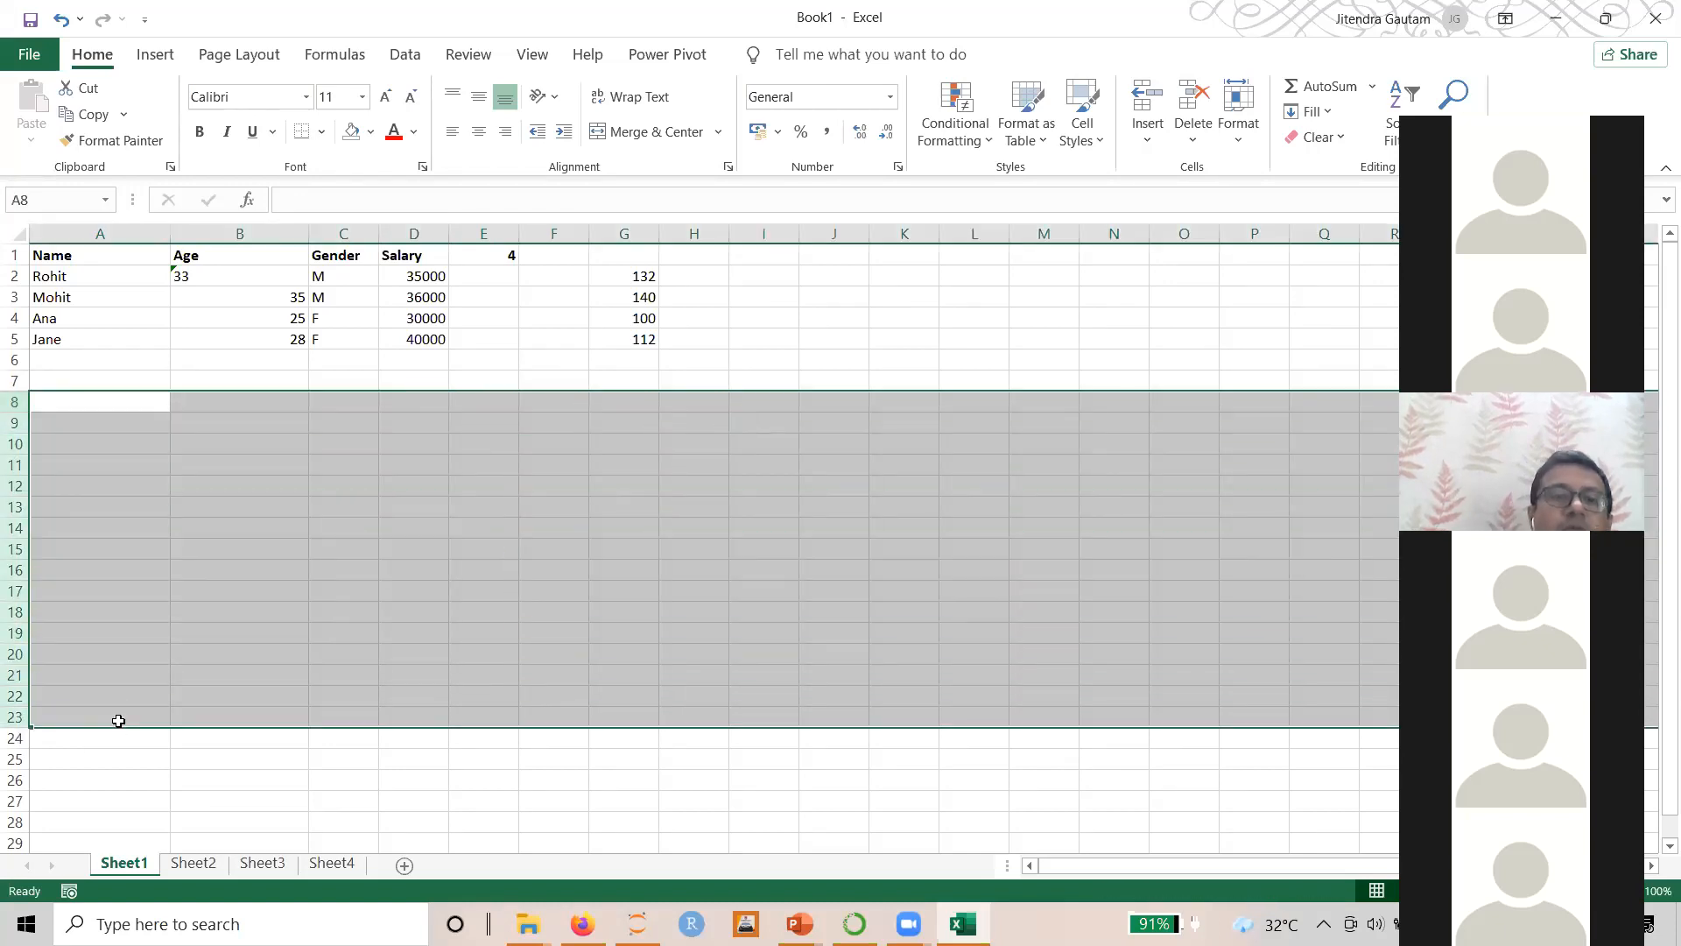
Change the formula in G2 to =B2*E$1, locking only the row, and fill it down through G5
click(431, 277)
click(637, 276)
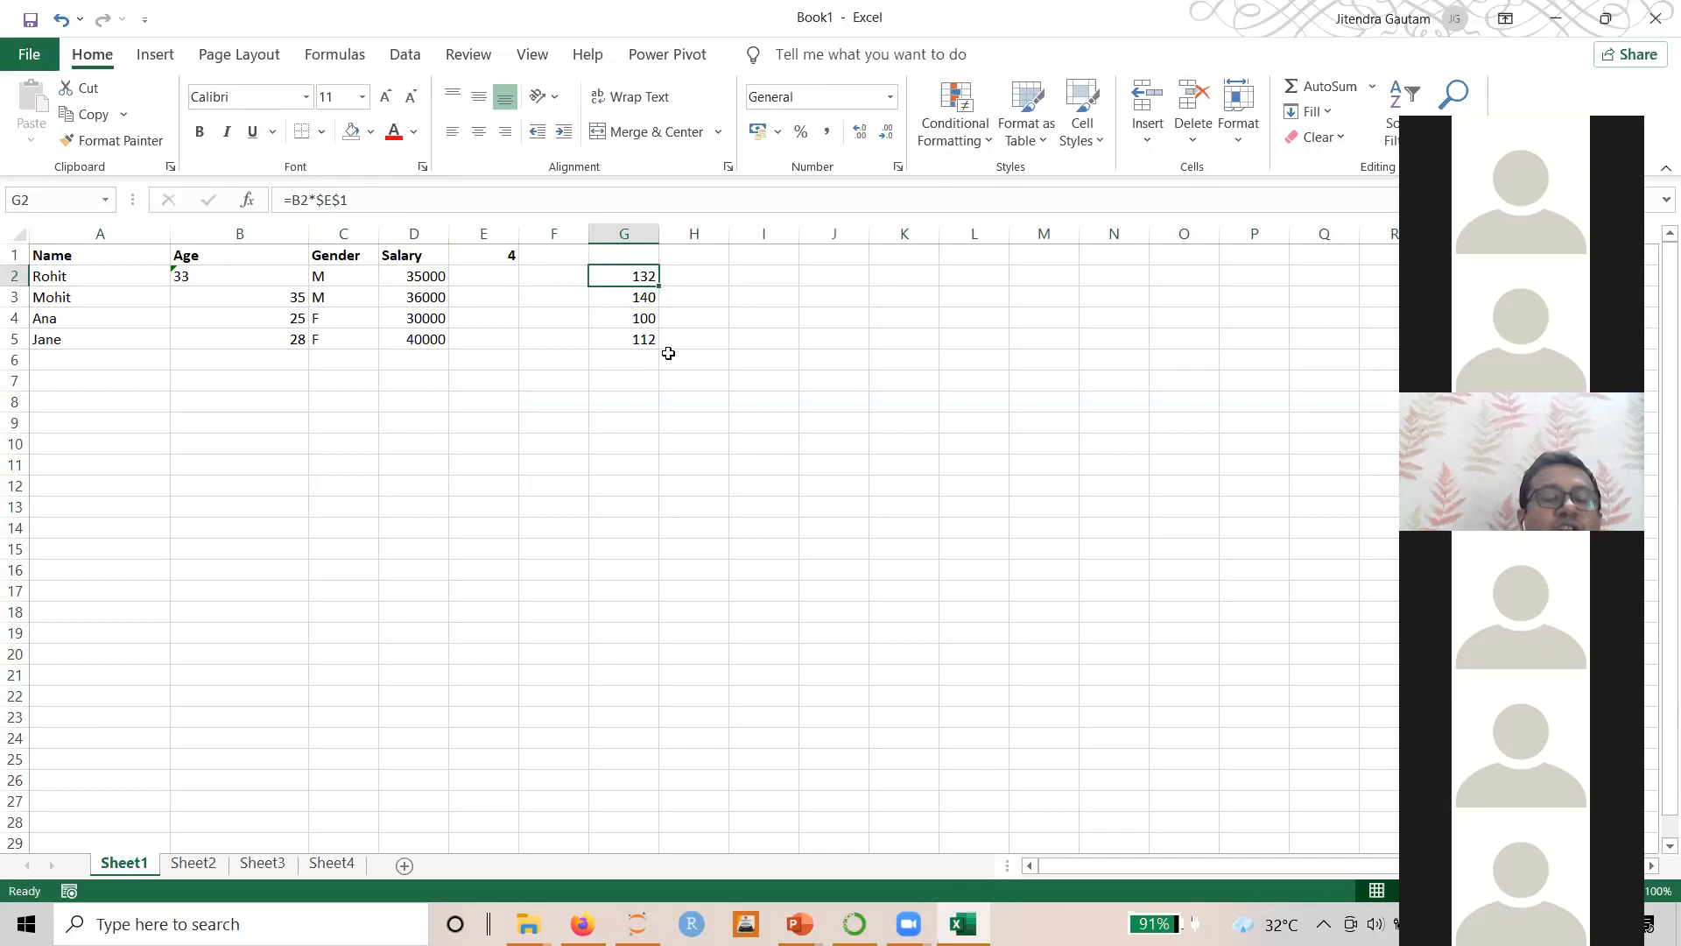
click(325, 196)
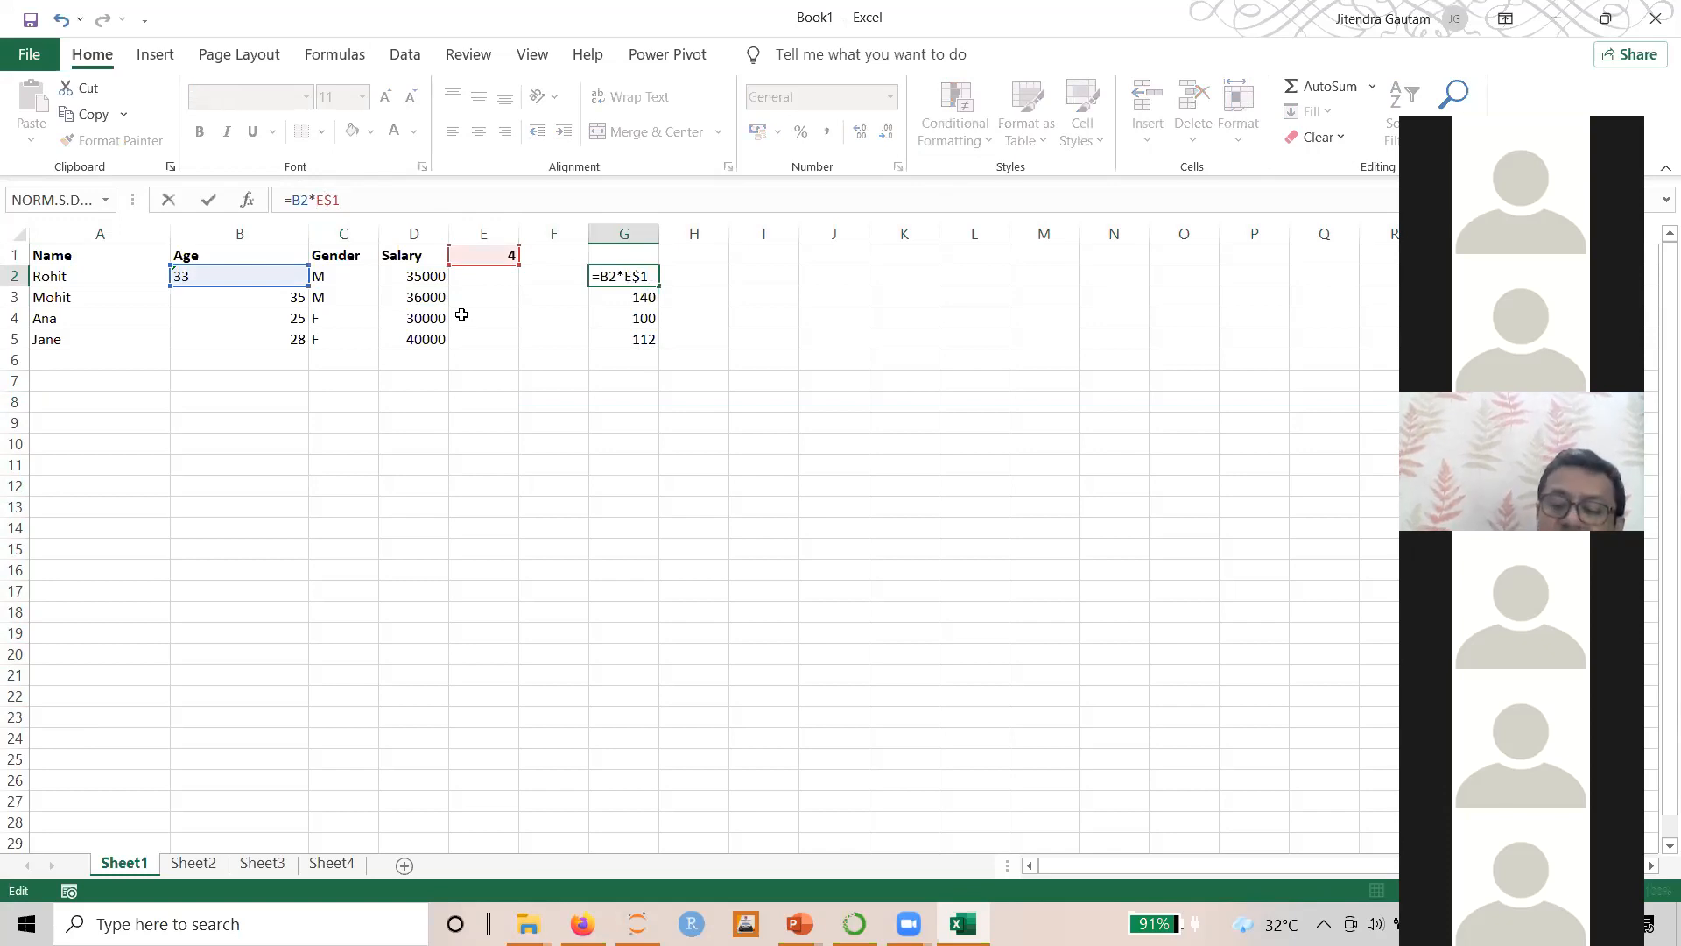
key(Return)
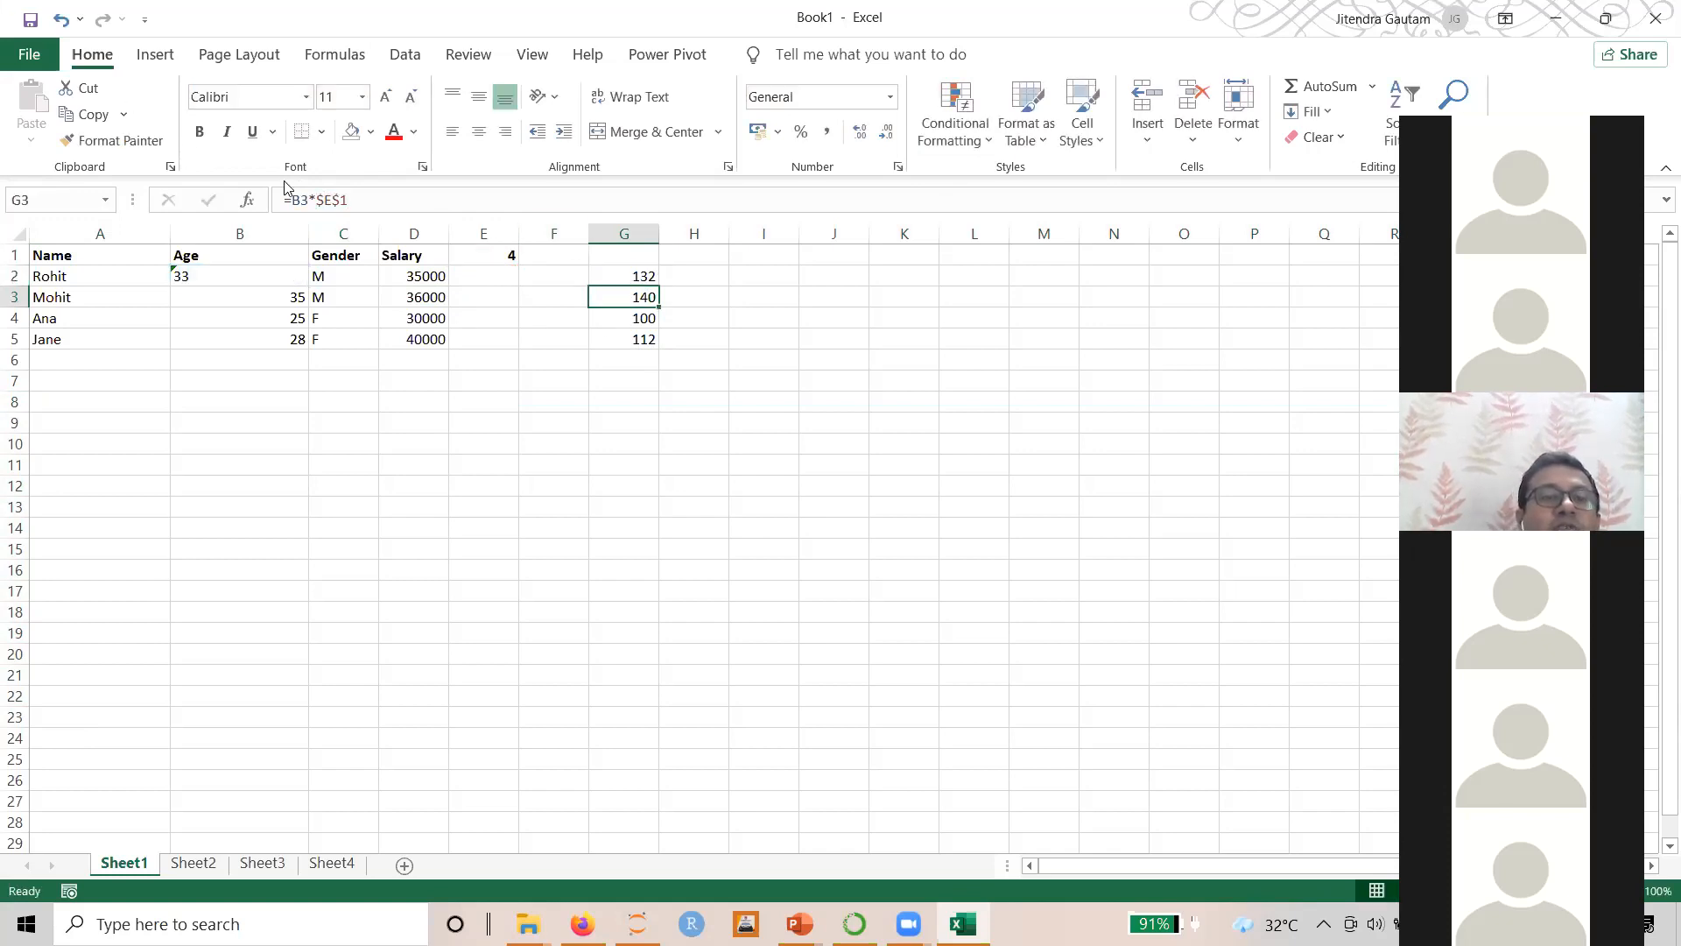
click(638, 277)
click(317, 200)
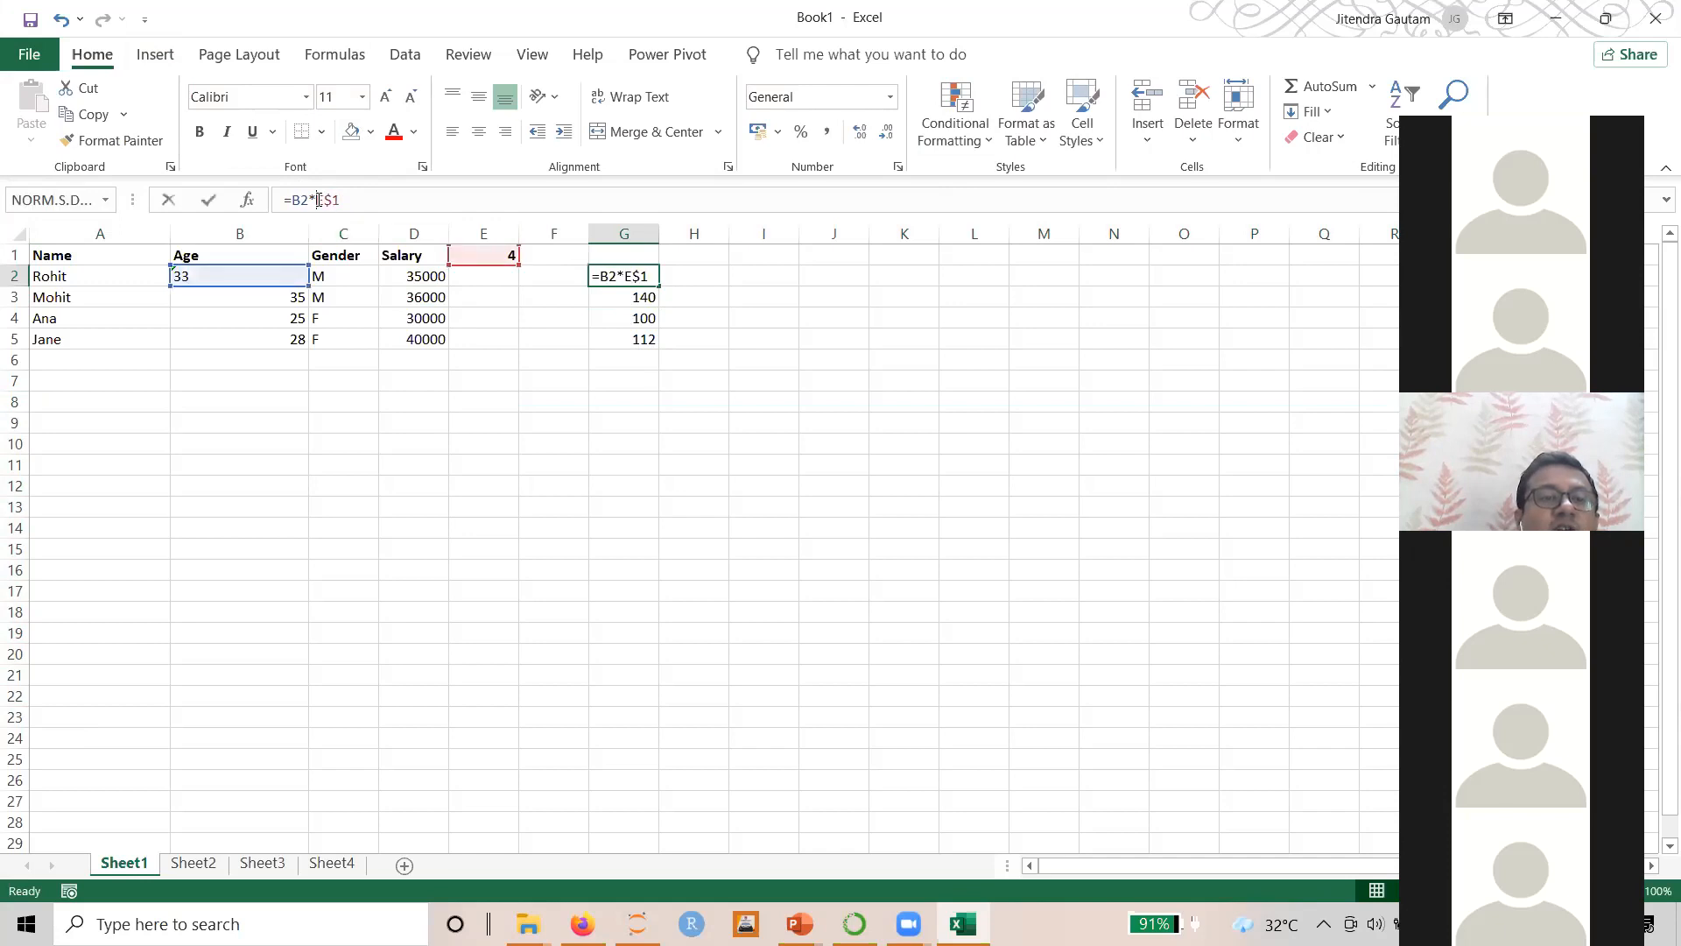
key(ctrl+Return)
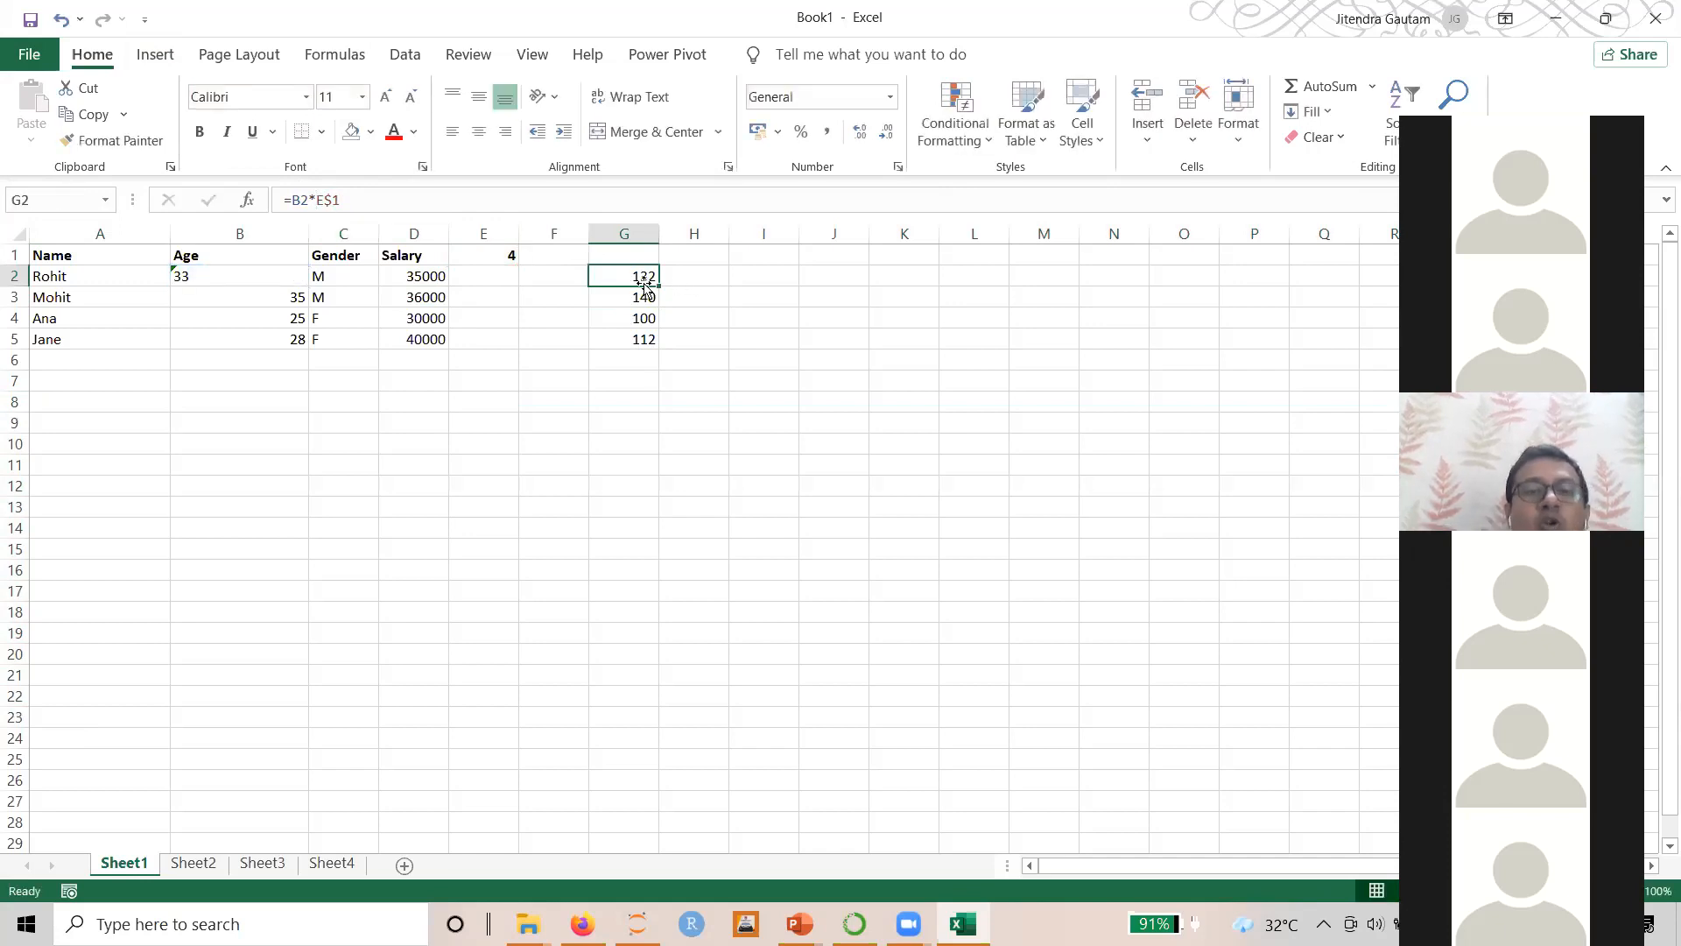
drag(657, 283, 639, 347)
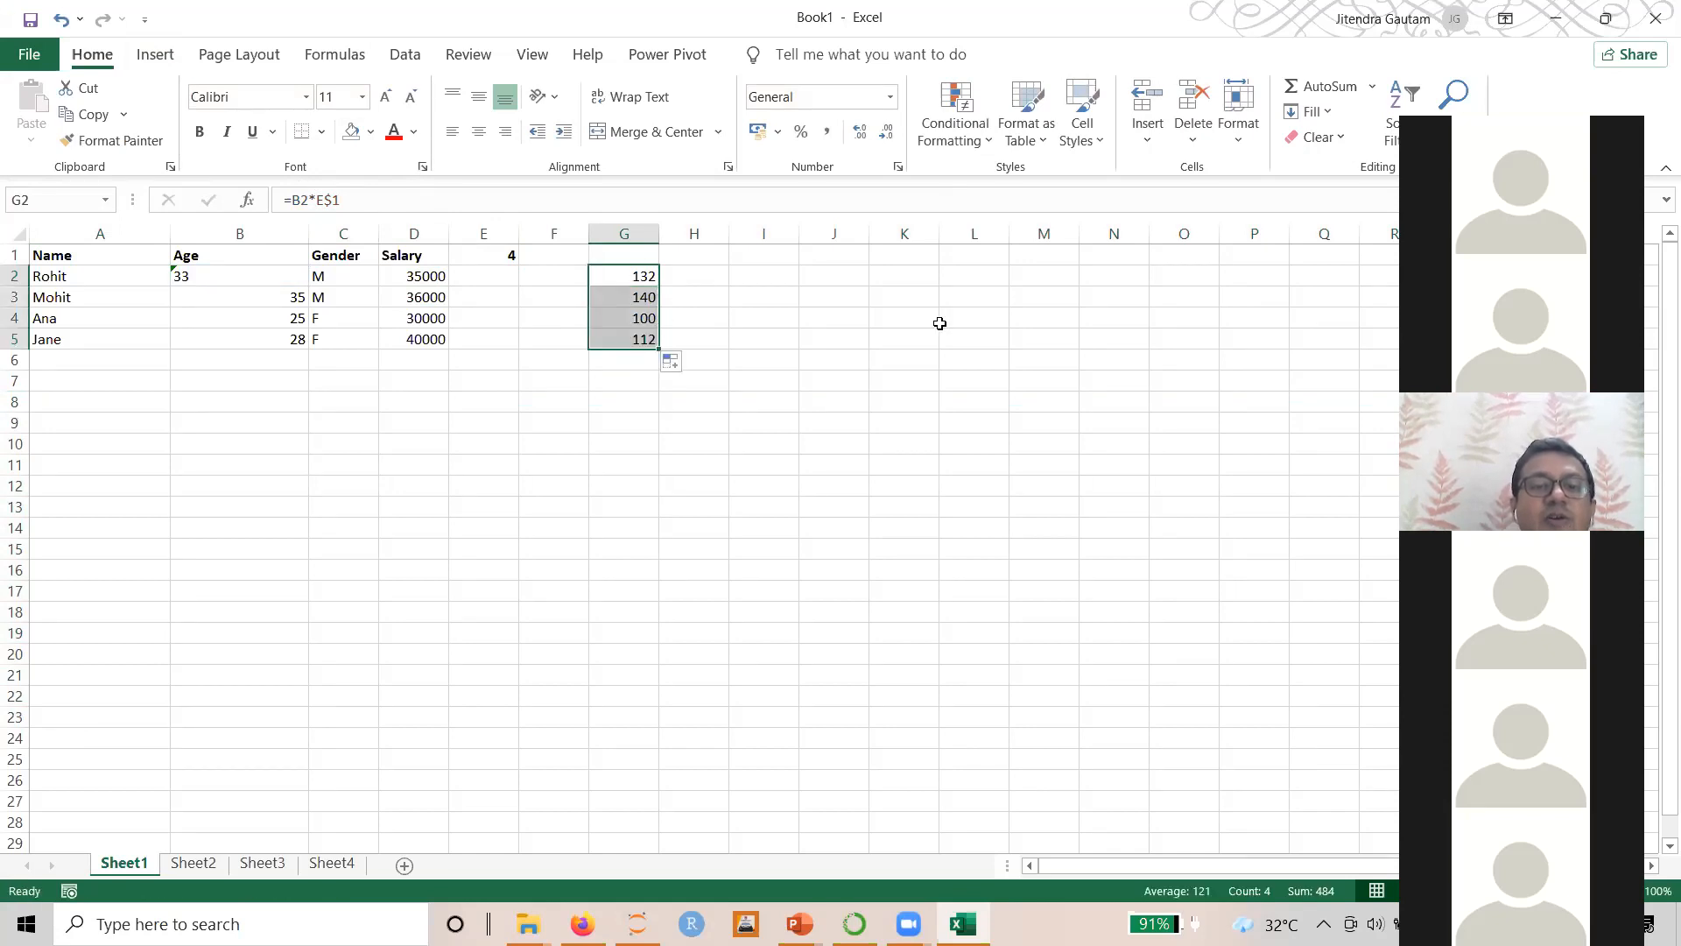
Examine the row-locked multiplication formulas in G2 through G5 to see which references shift
click(627, 275)
click(640, 300)
click(641, 318)
click(646, 340)
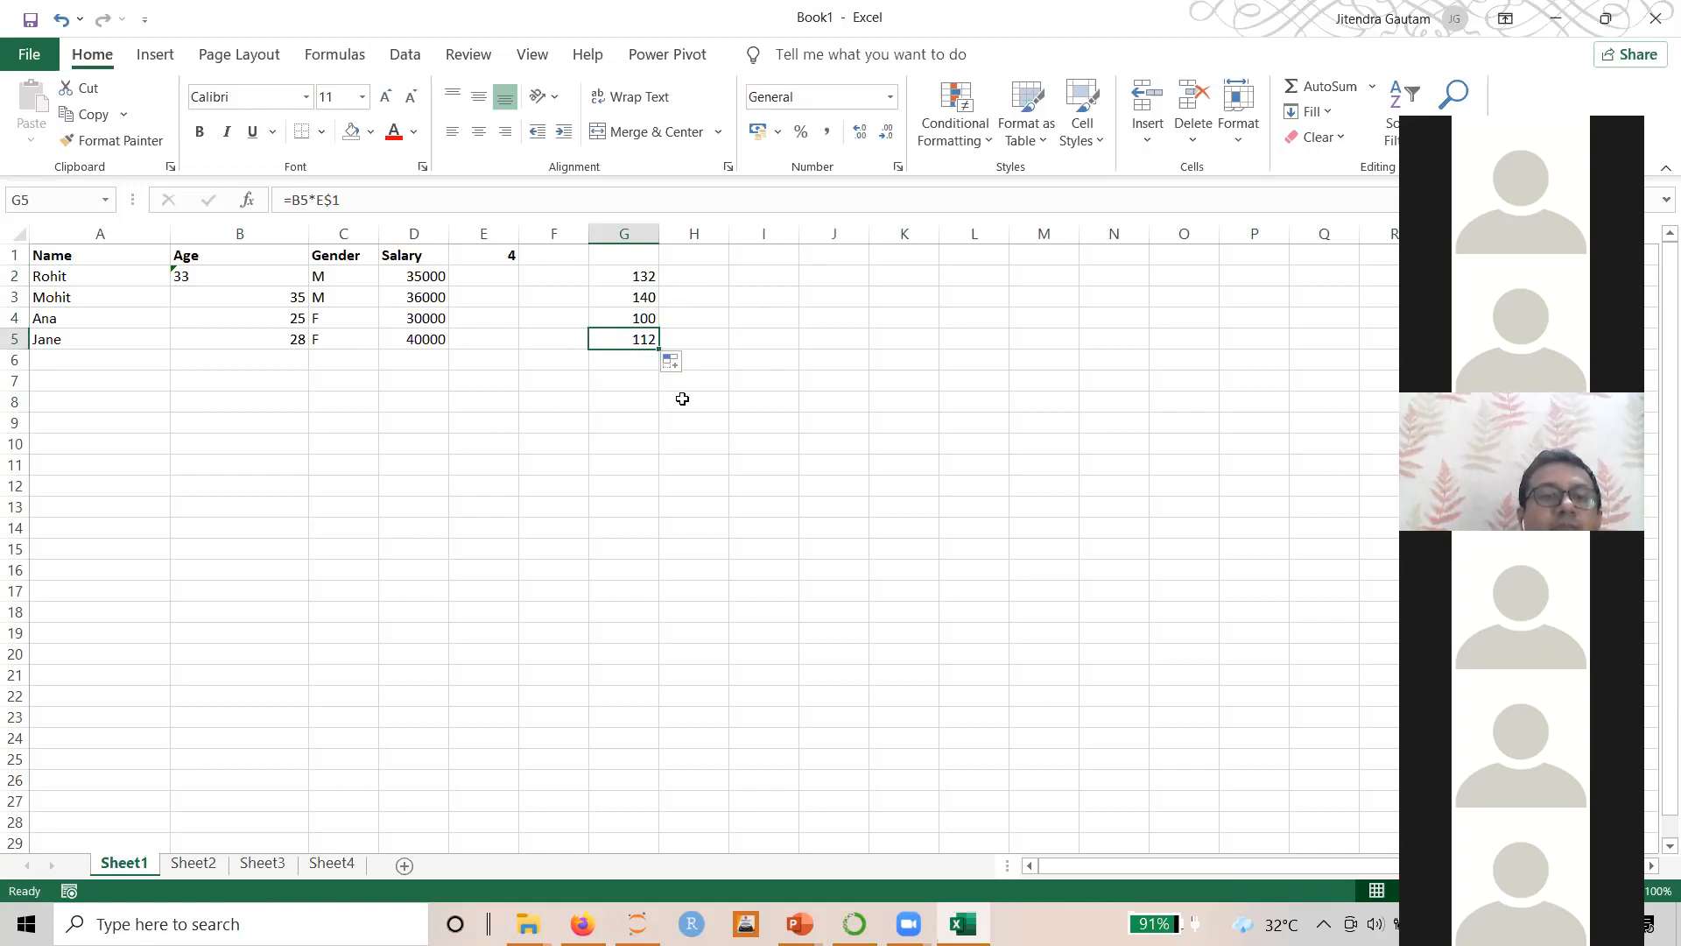
click(639, 275)
click(640, 299)
click(645, 319)
click(653, 341)
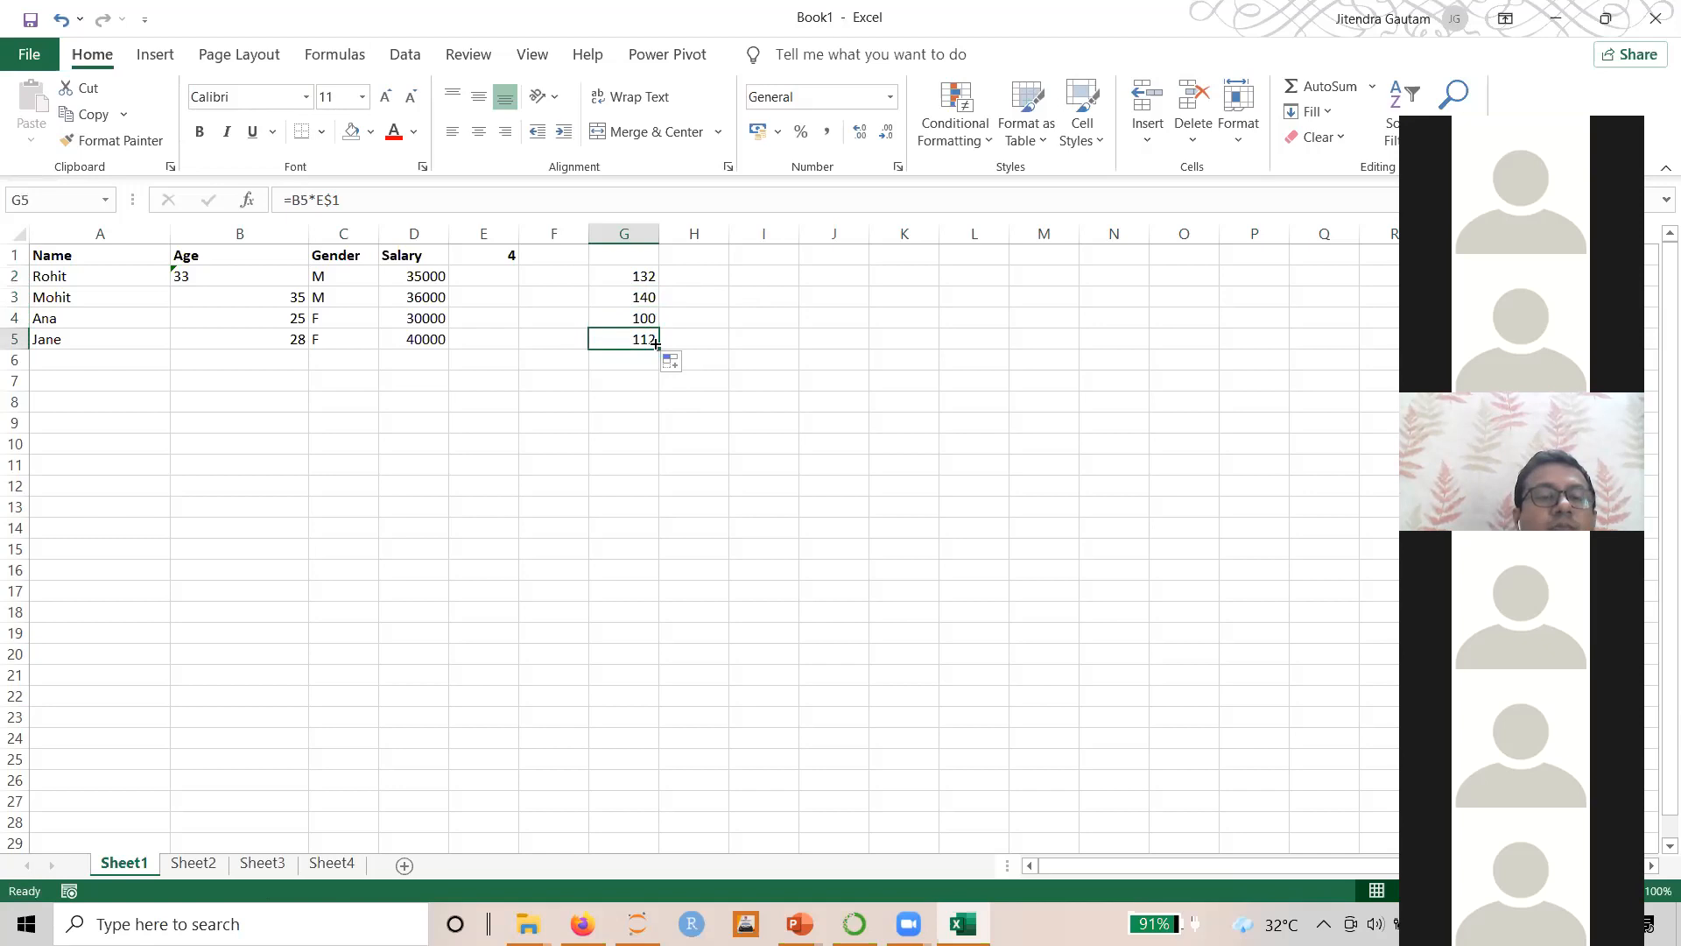
click(638, 275)
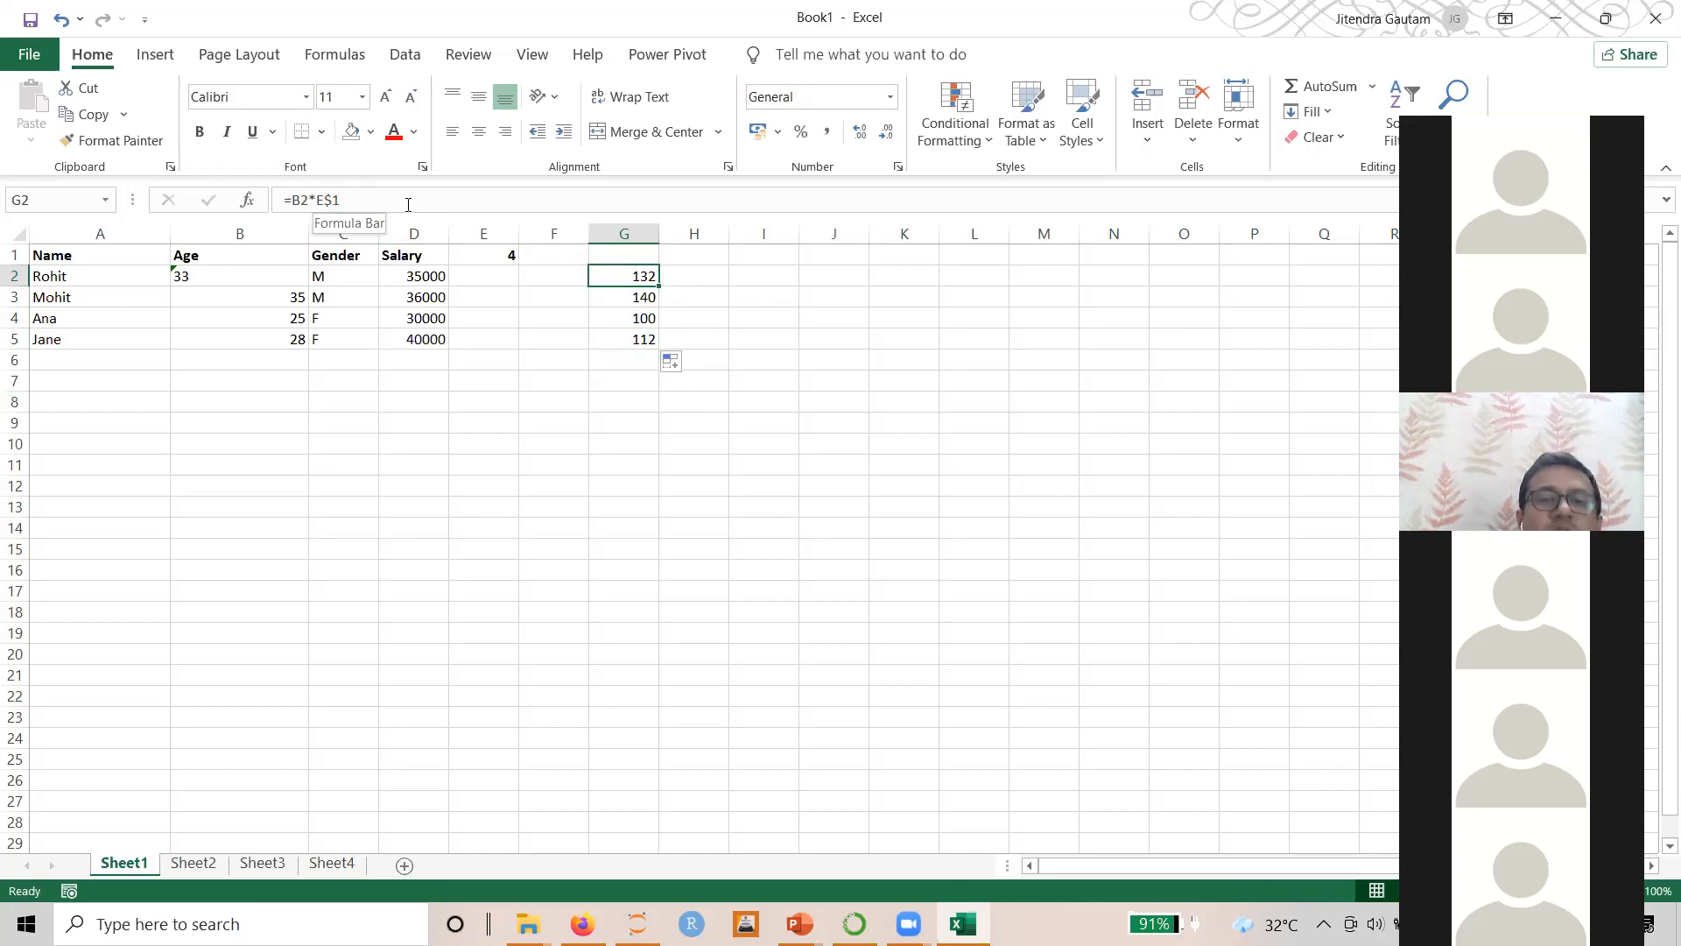
Enter 3 in cell F1 as a second multiplier next to the one in E1
click(566, 253)
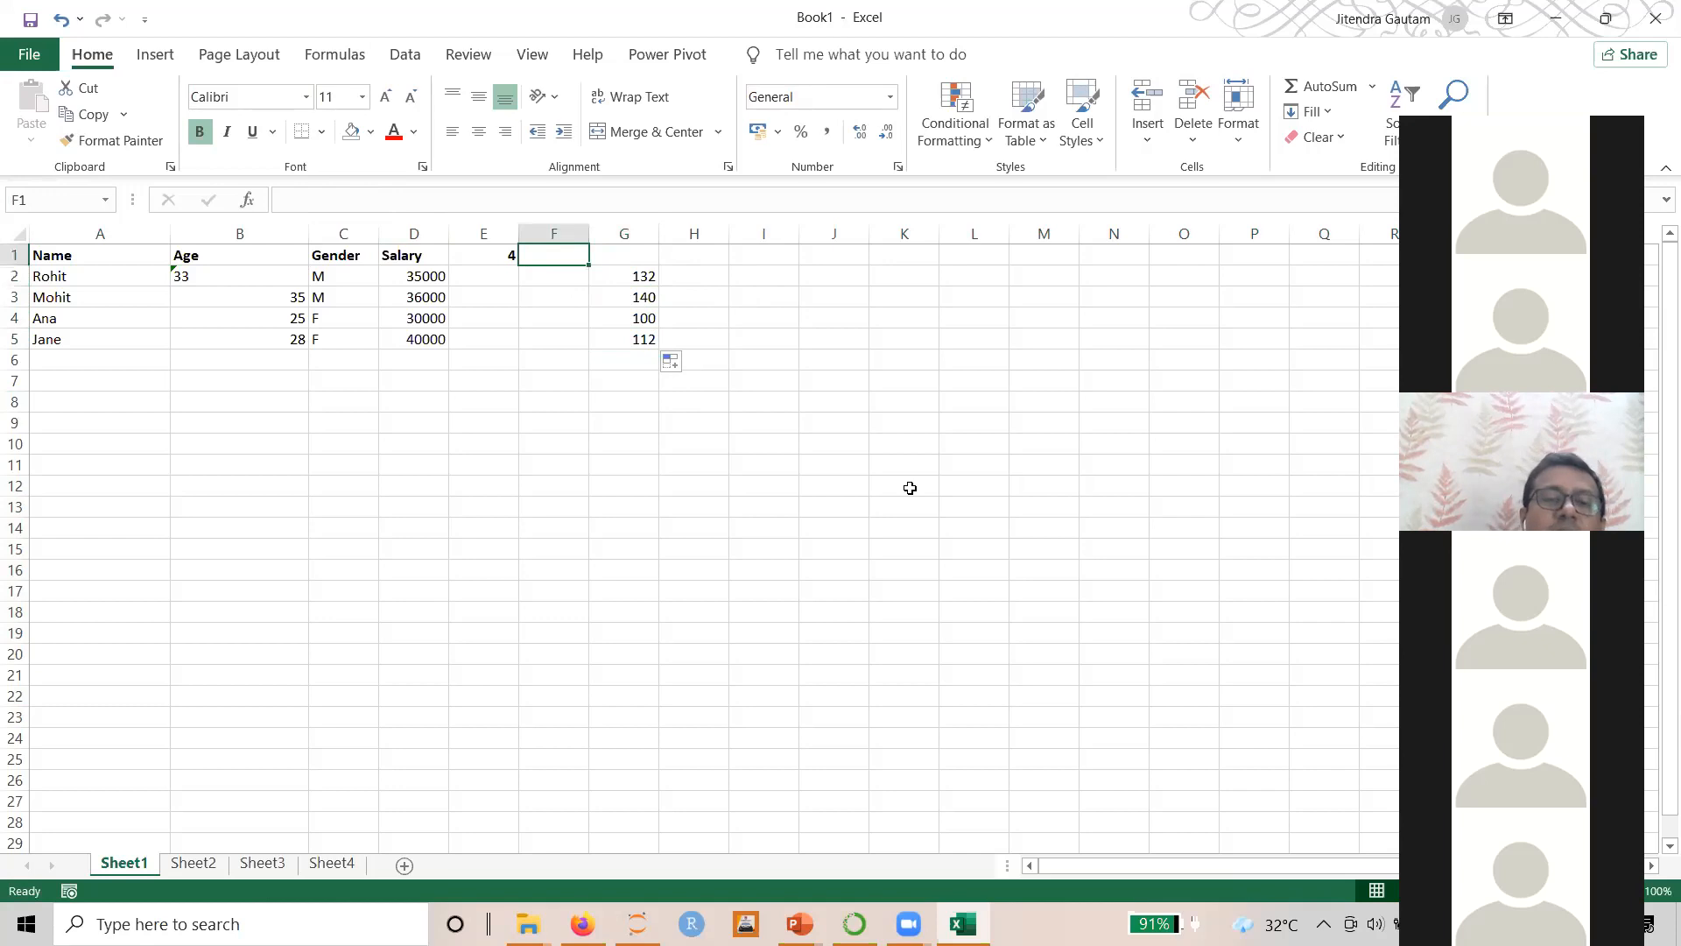
text(3)
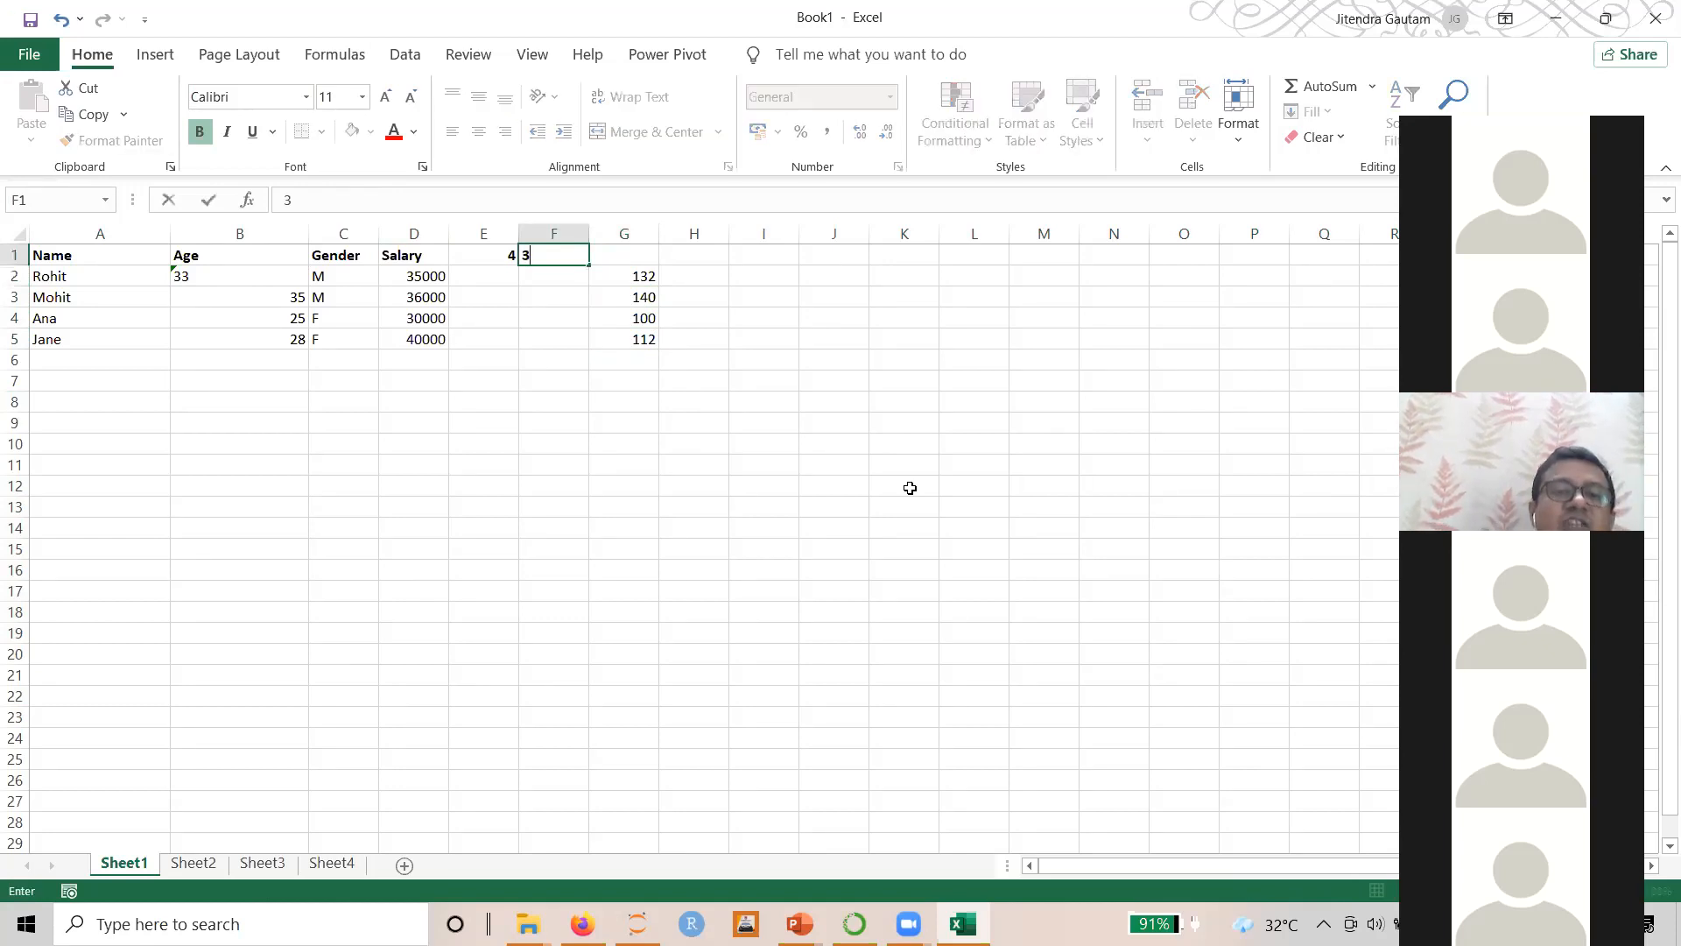
key(Return)
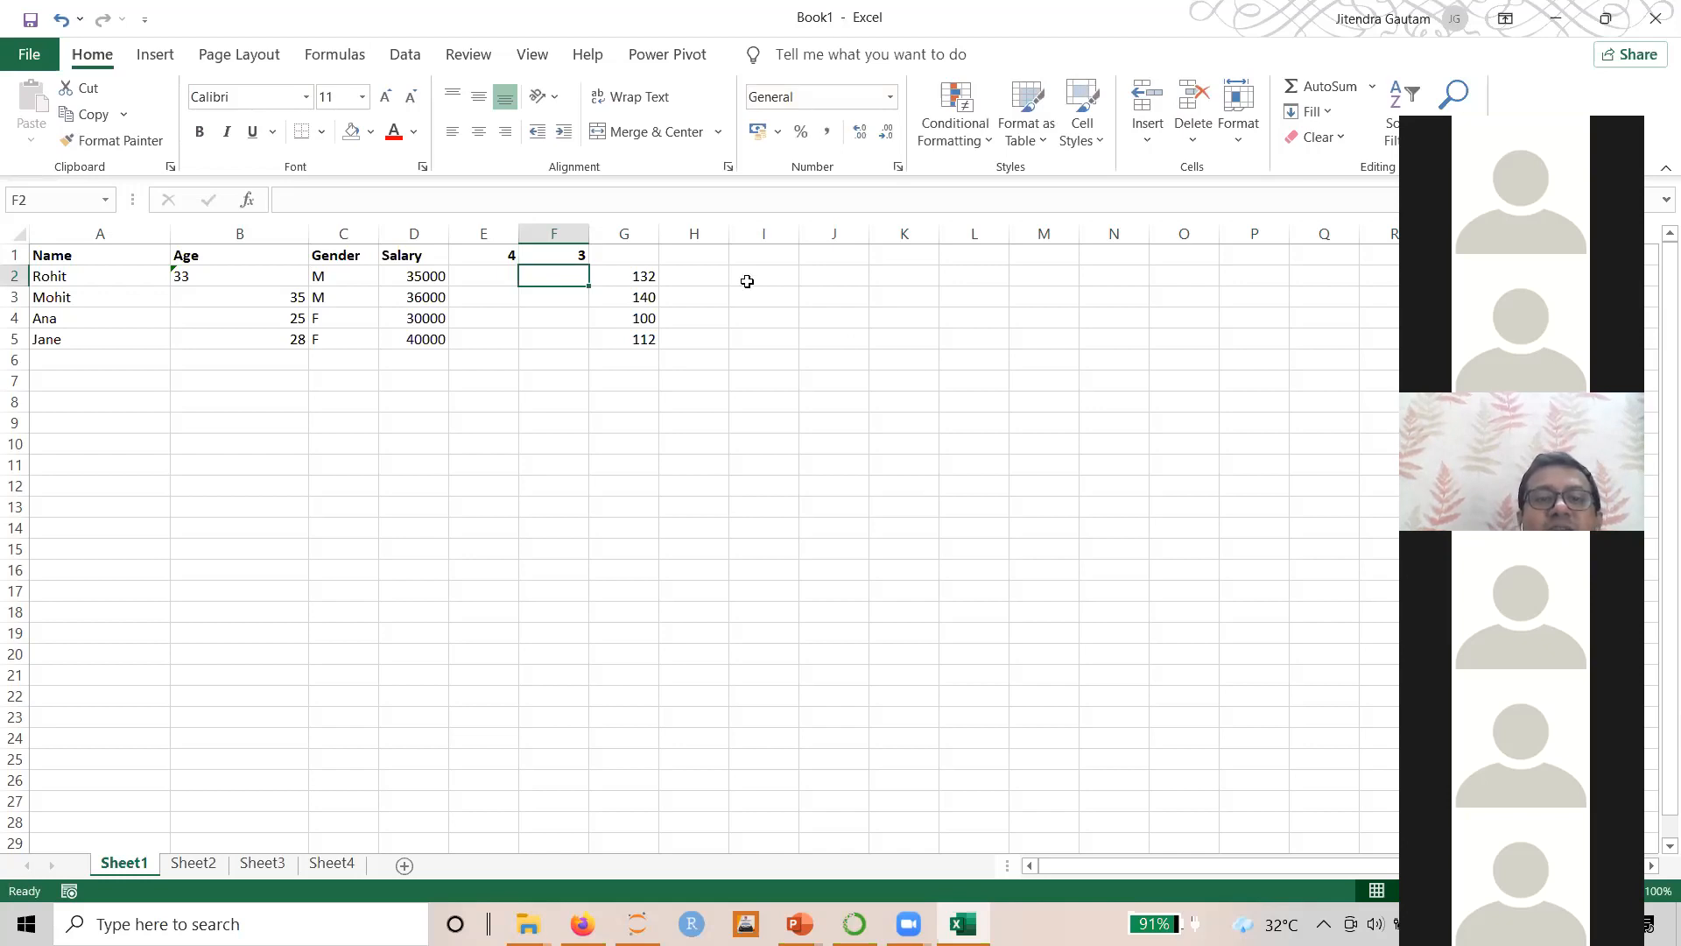
Enter the trial formula =B2*F1 in H2 and clear the cell again
click(688, 276)
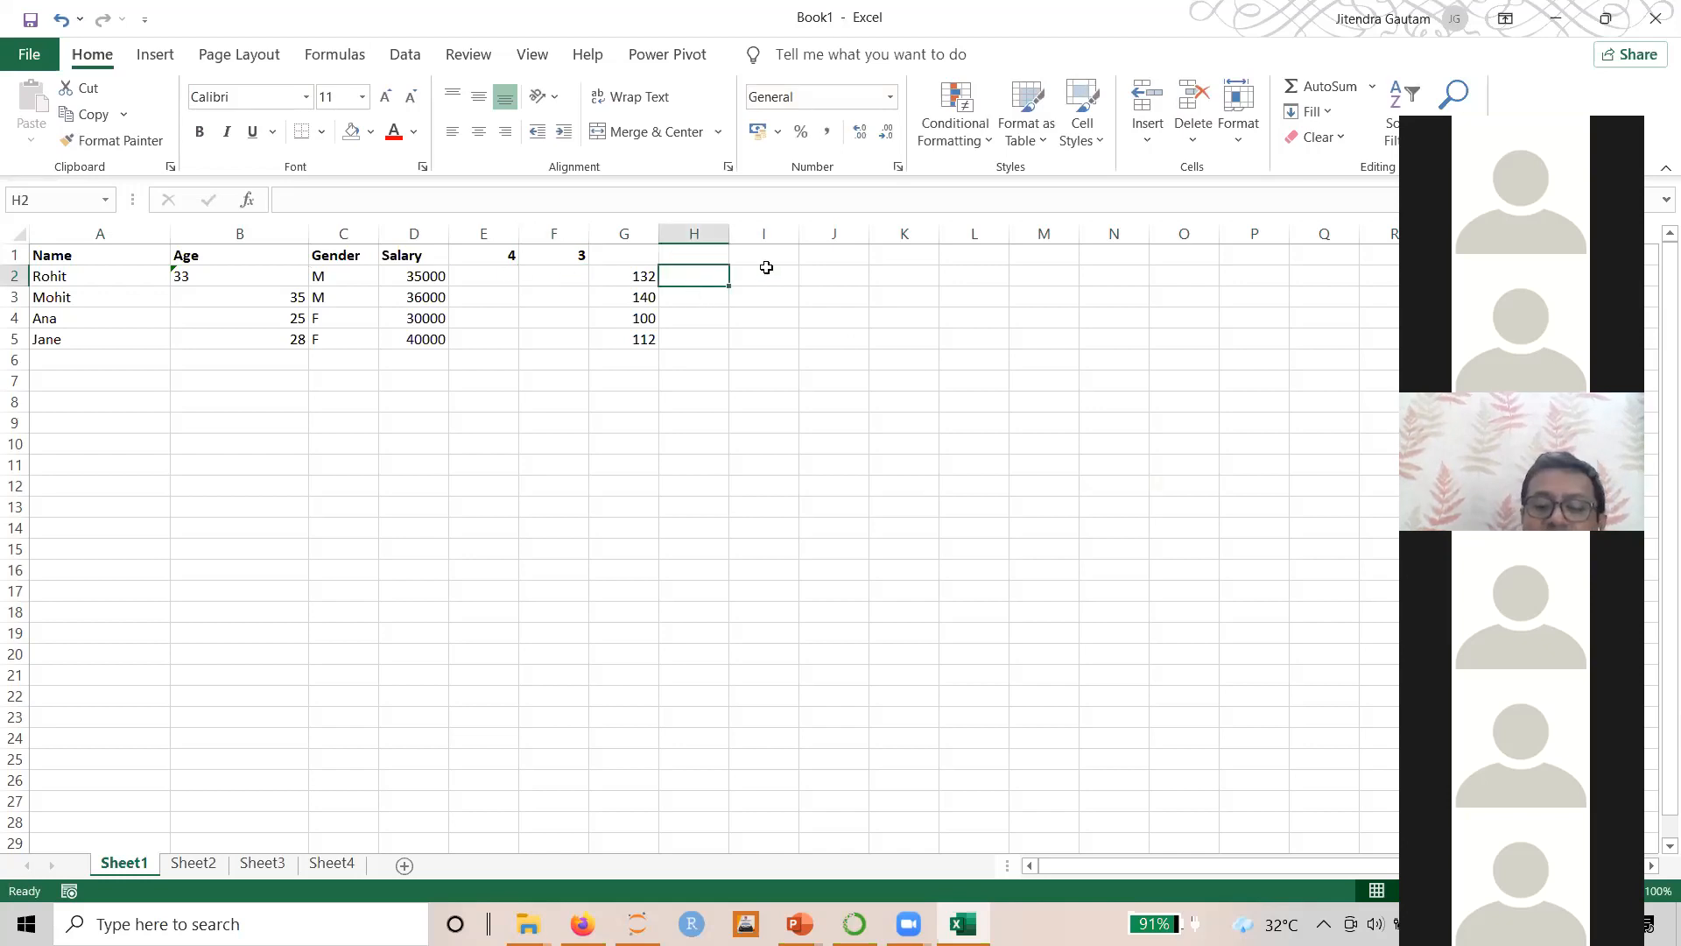
text(=)
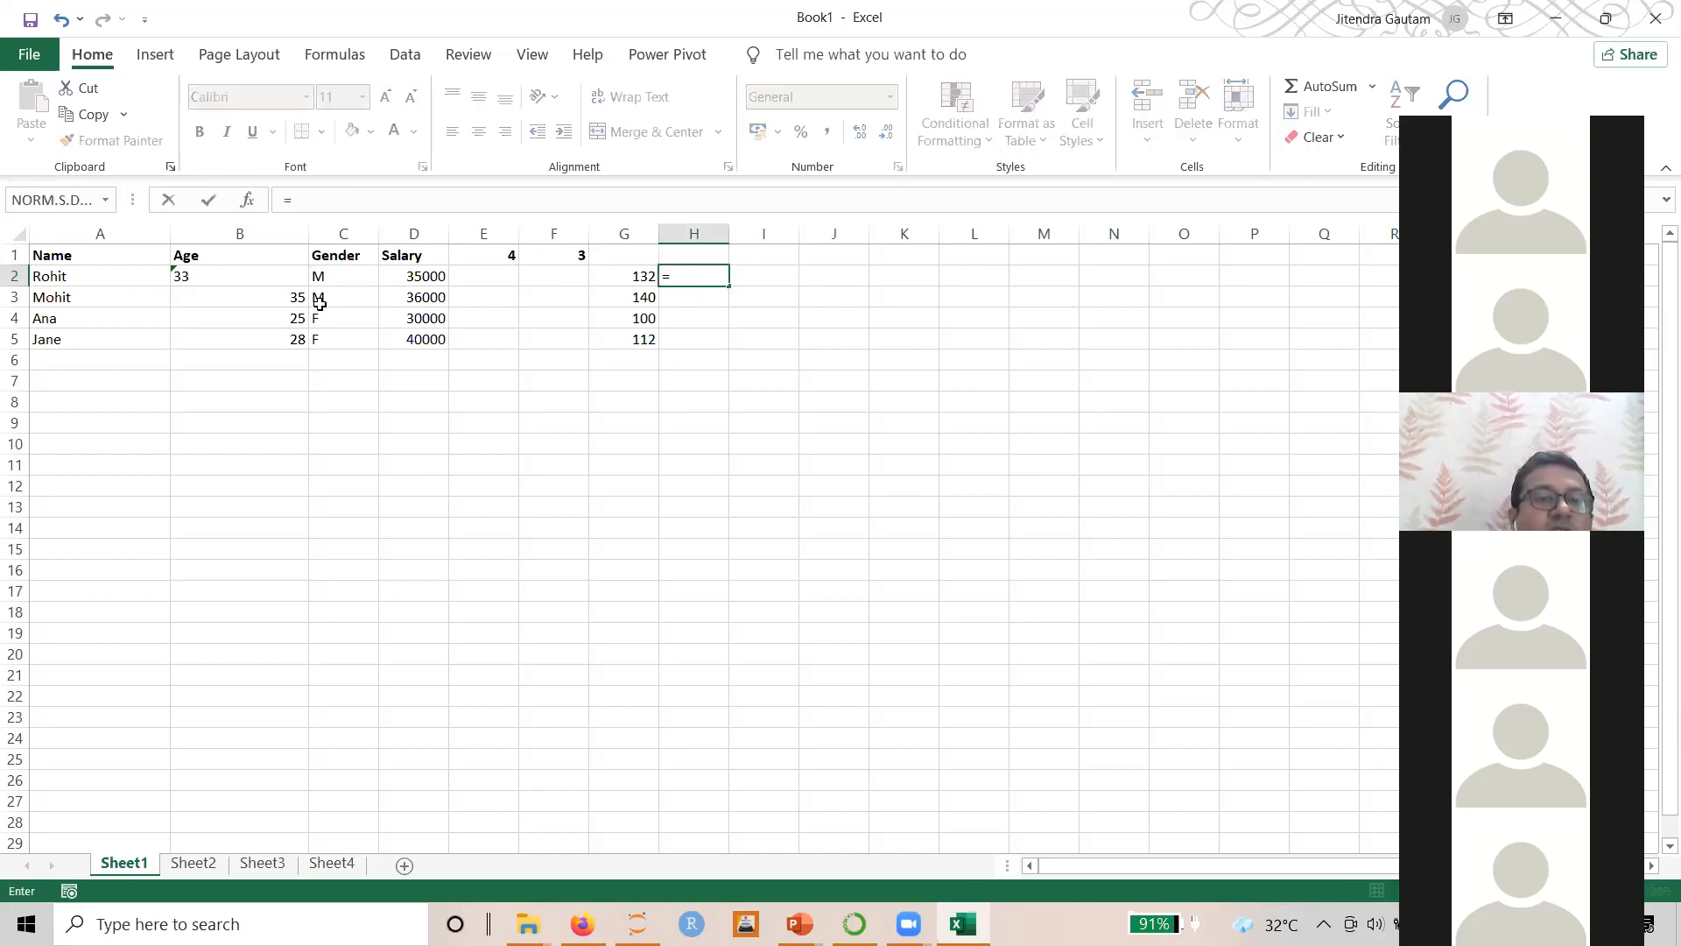
click(213, 275)
text(*)
click(565, 254)
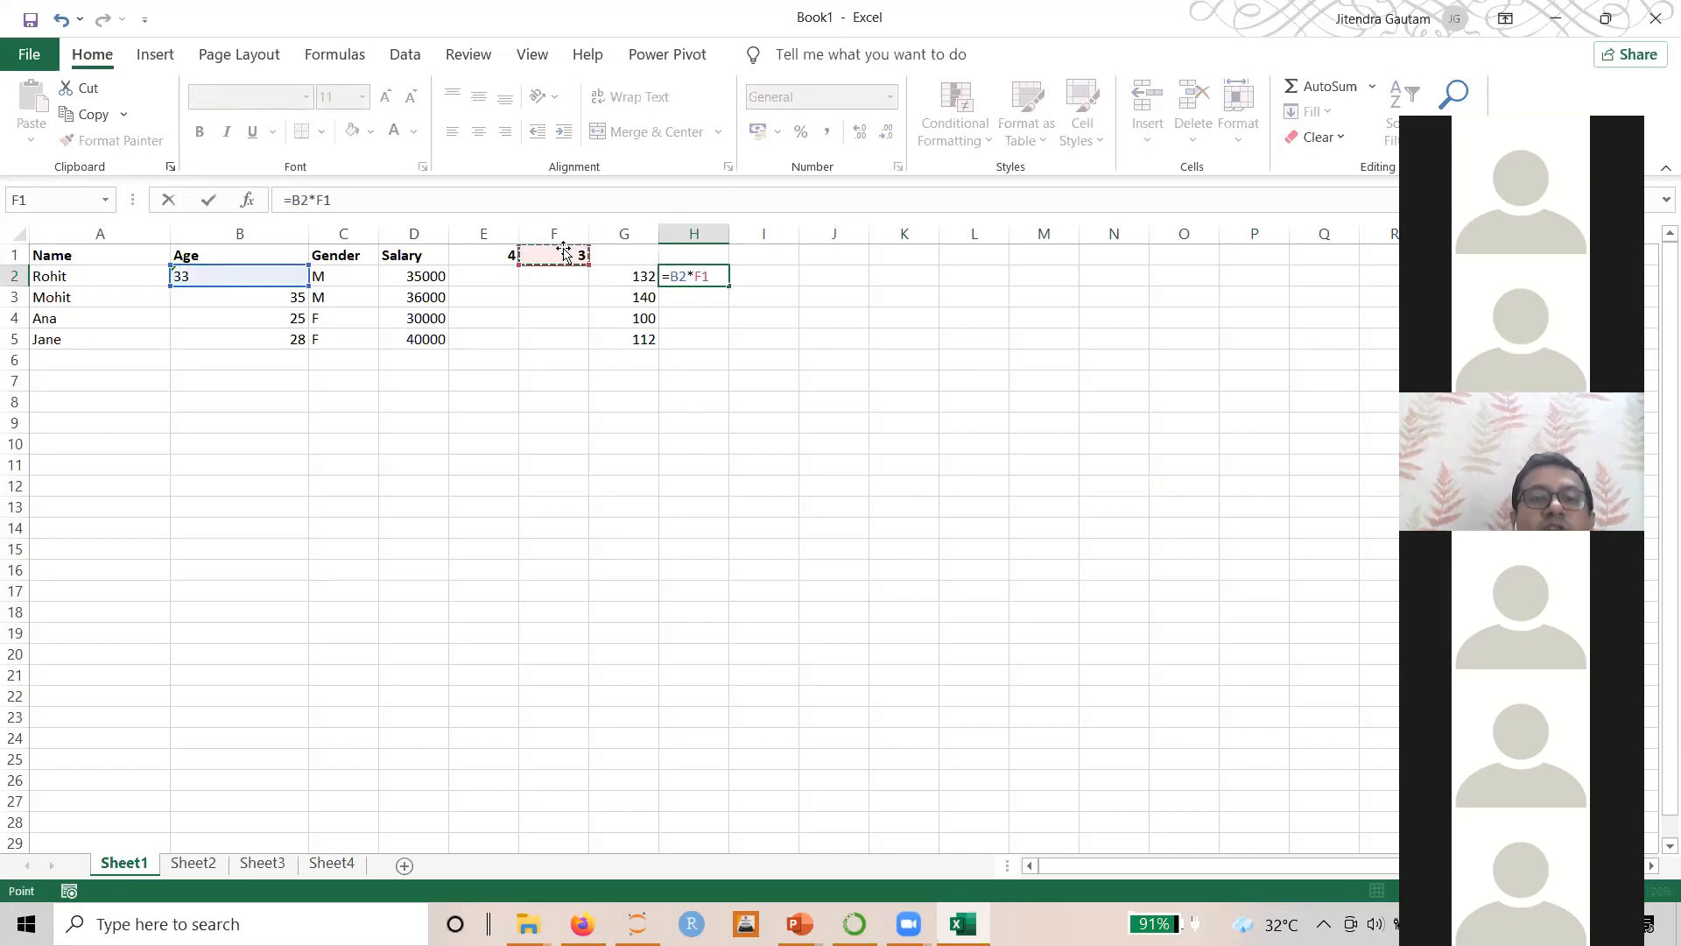
key(Return)
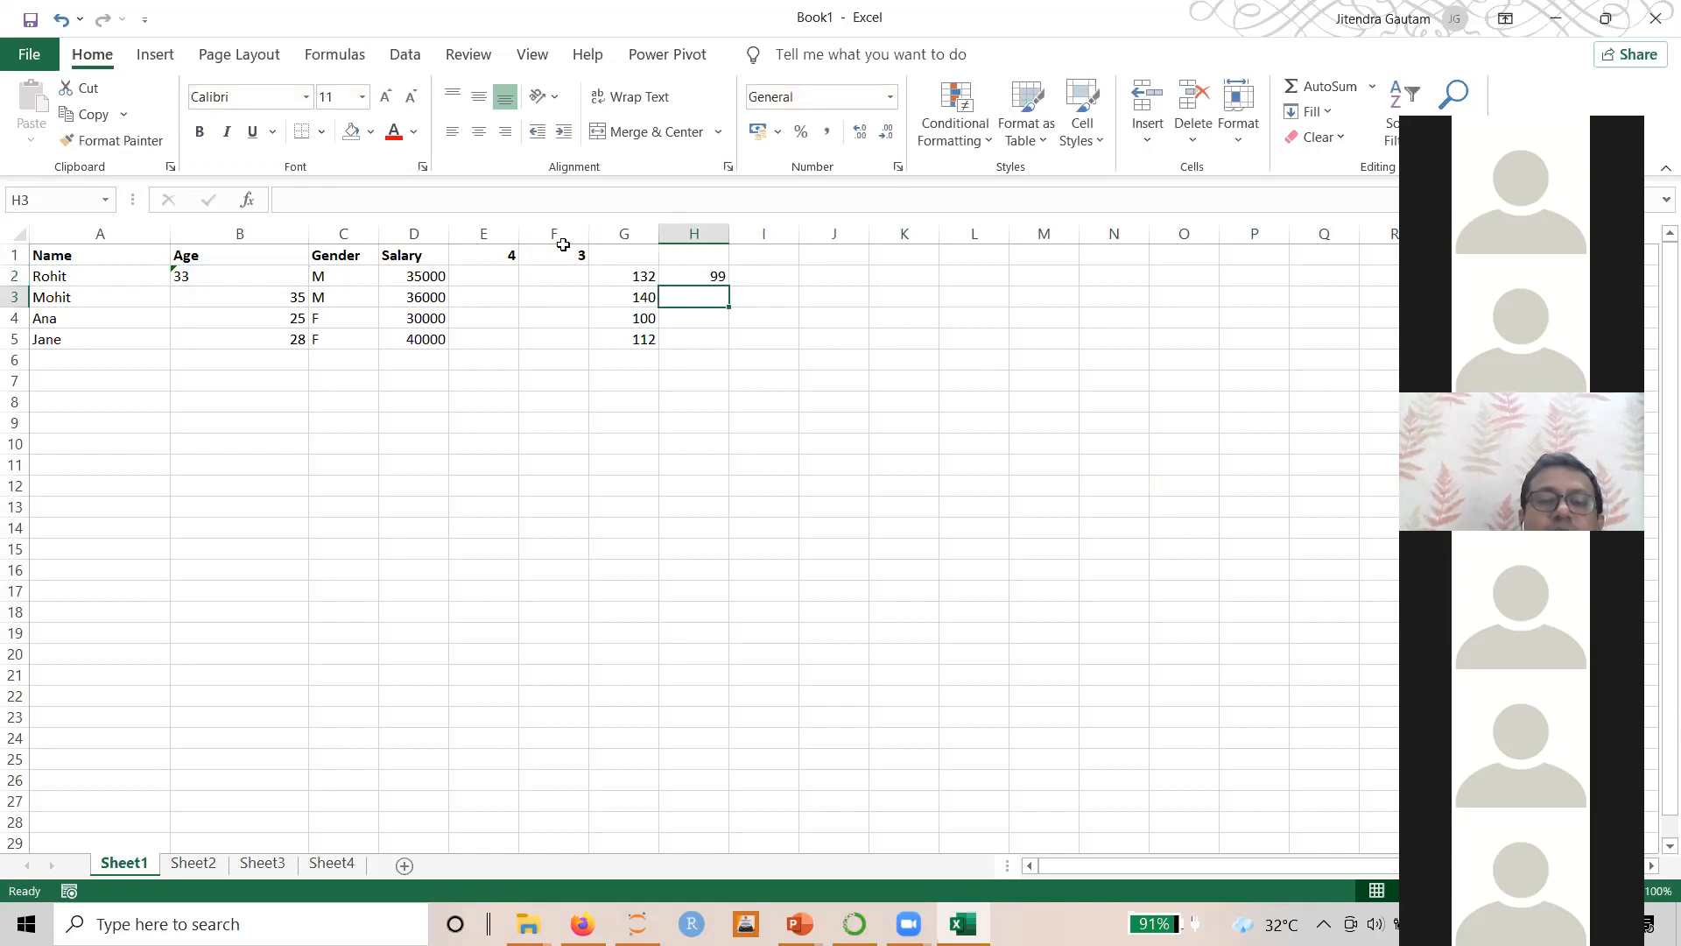
click(710, 272)
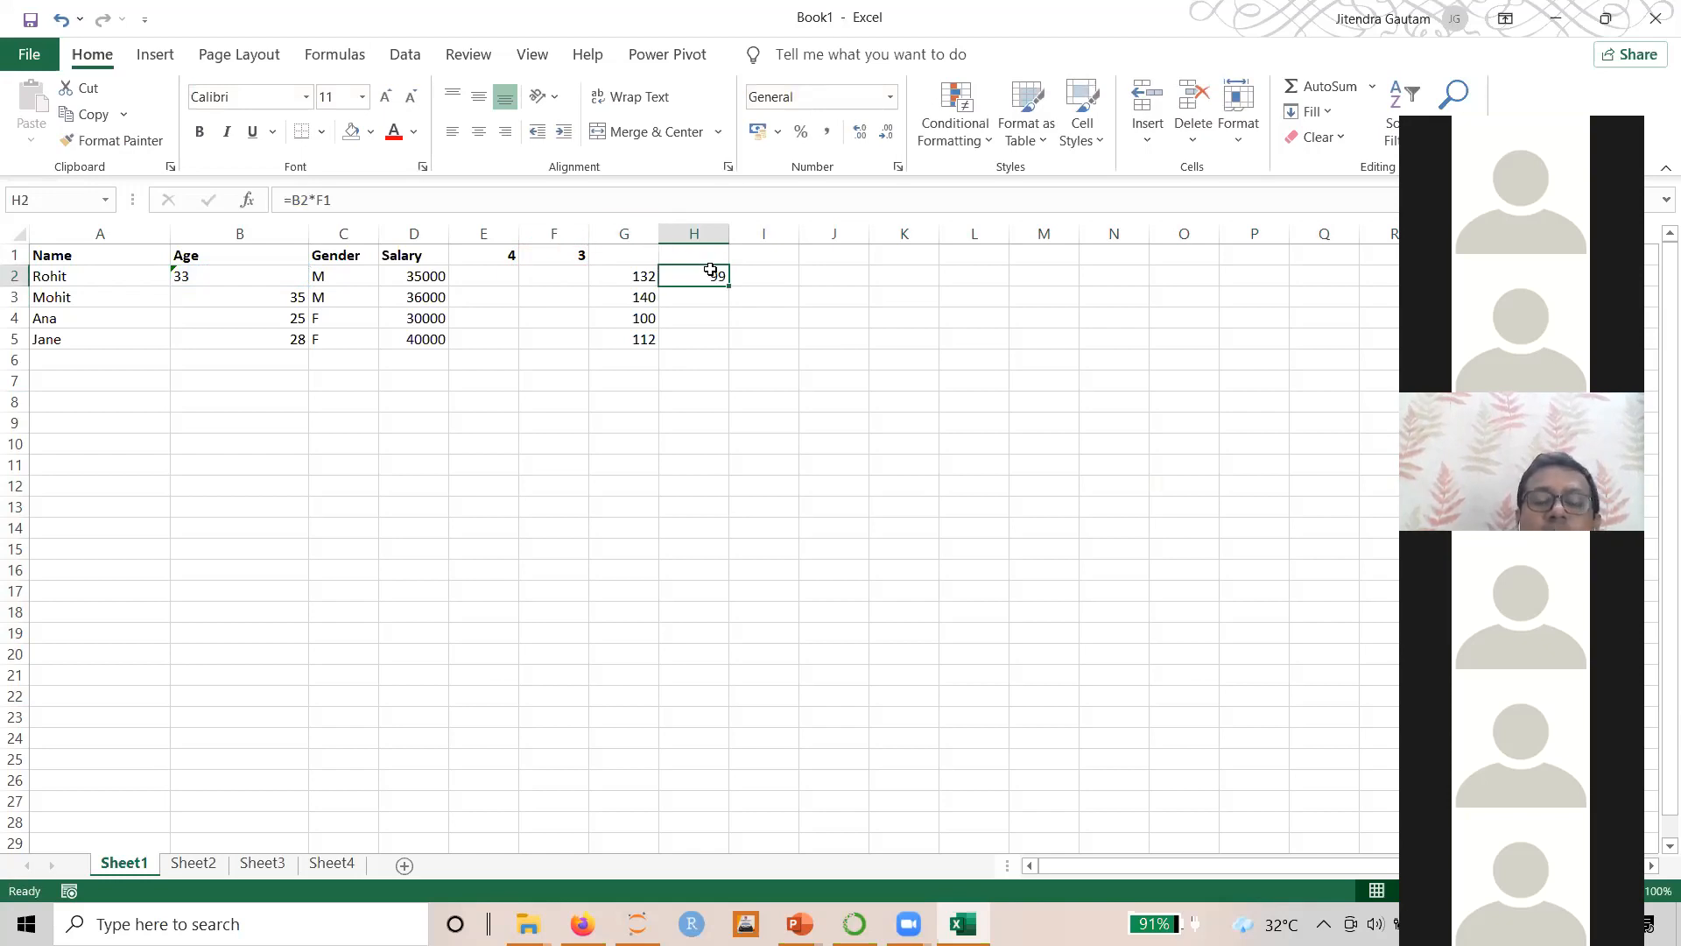
key(Delete)
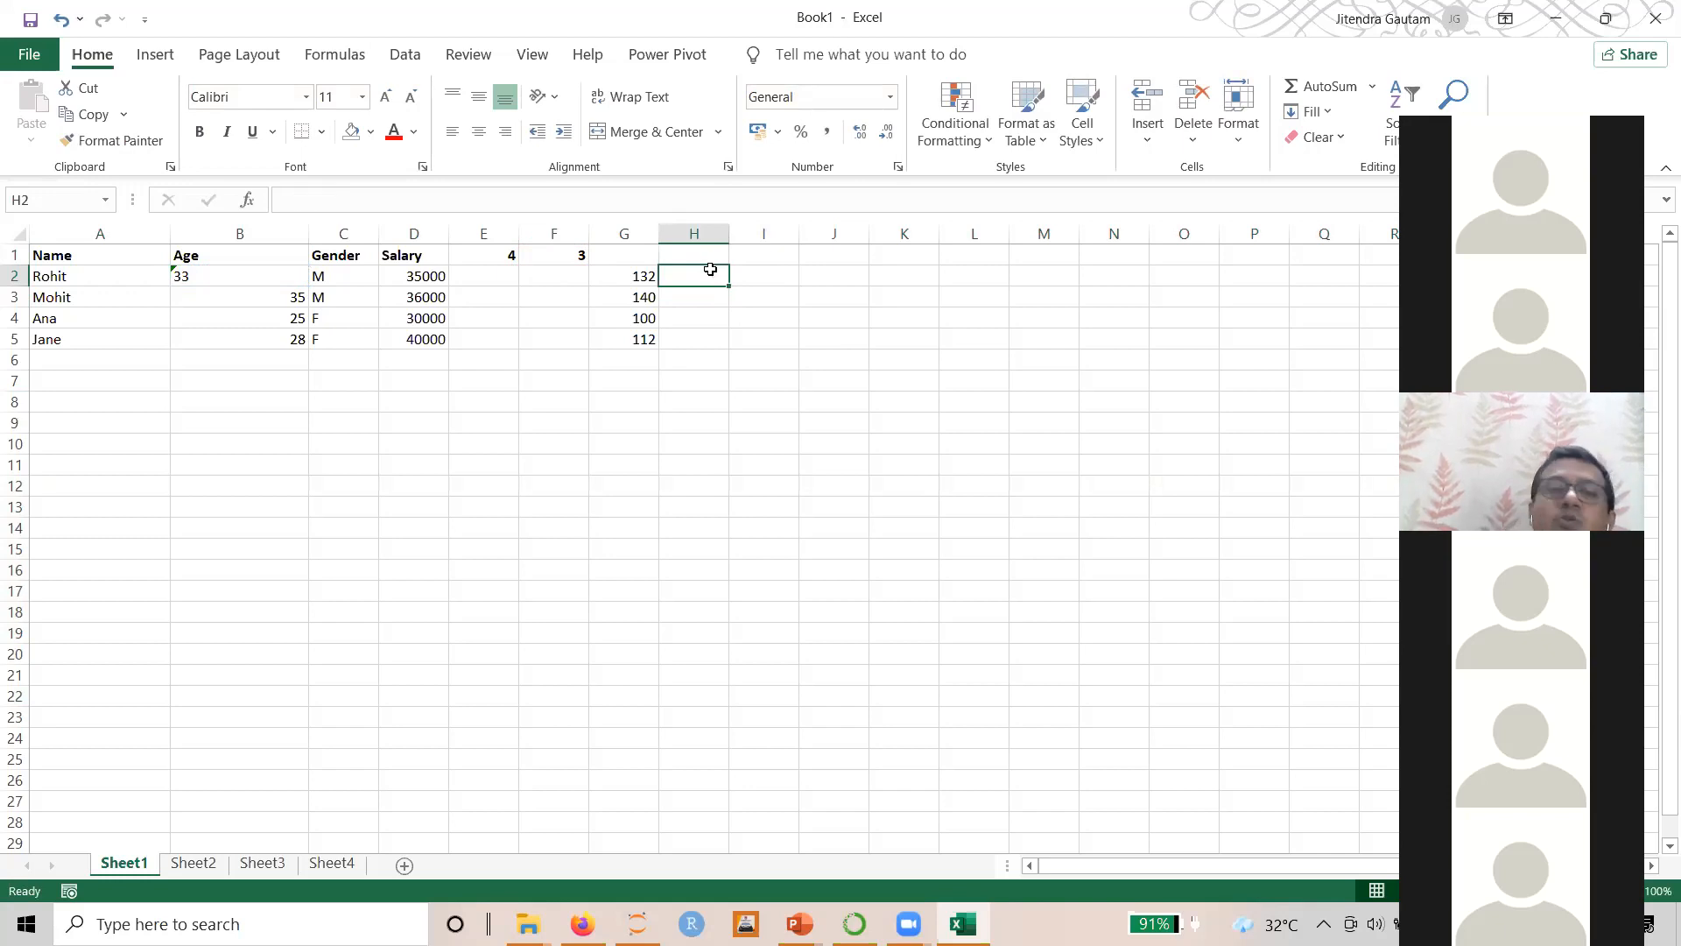
Copy the G2 formula across to H2, inspect the cells it references, and clear H2
click(642, 275)
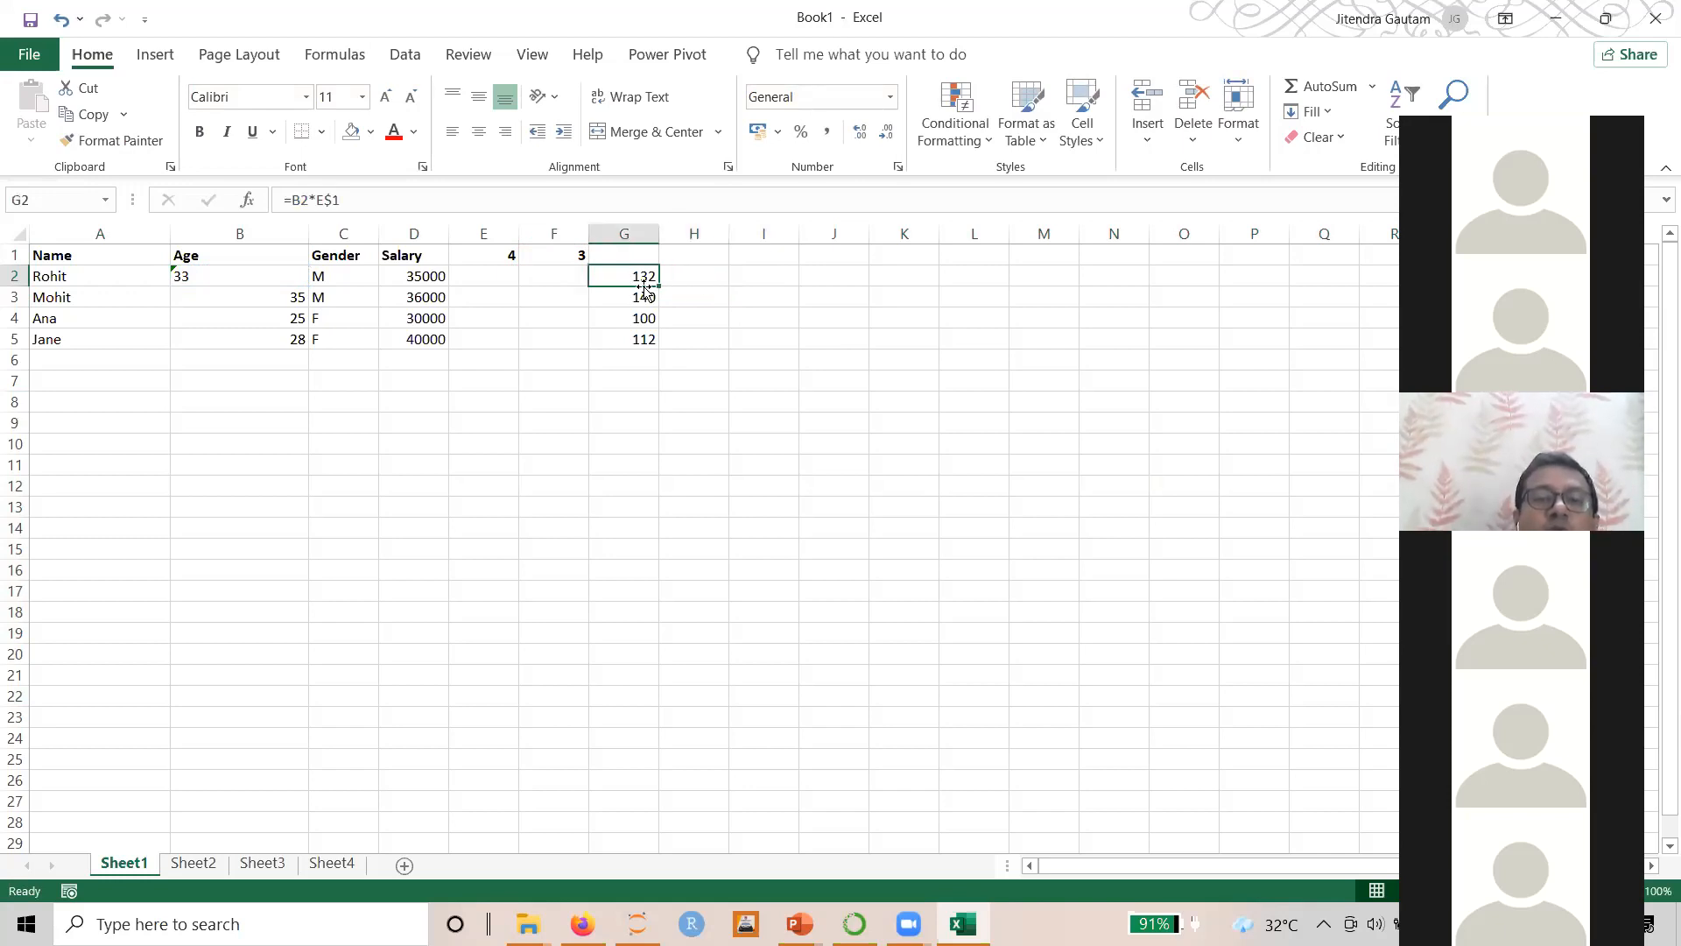
drag(658, 289, 700, 275)
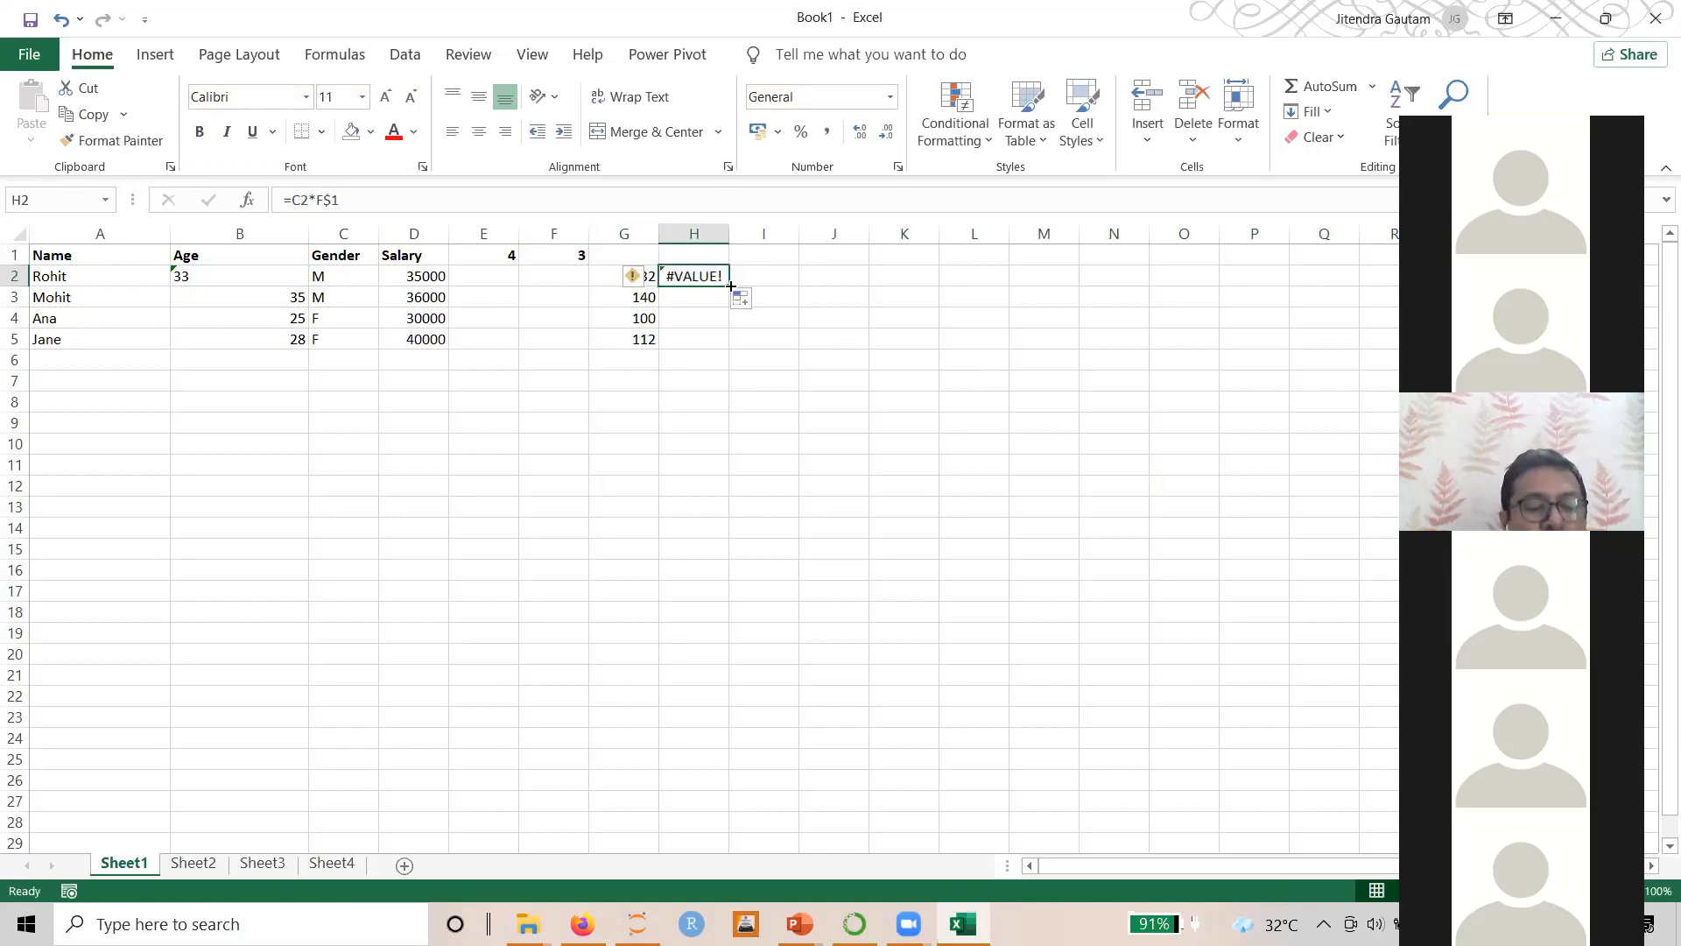
key(F2)
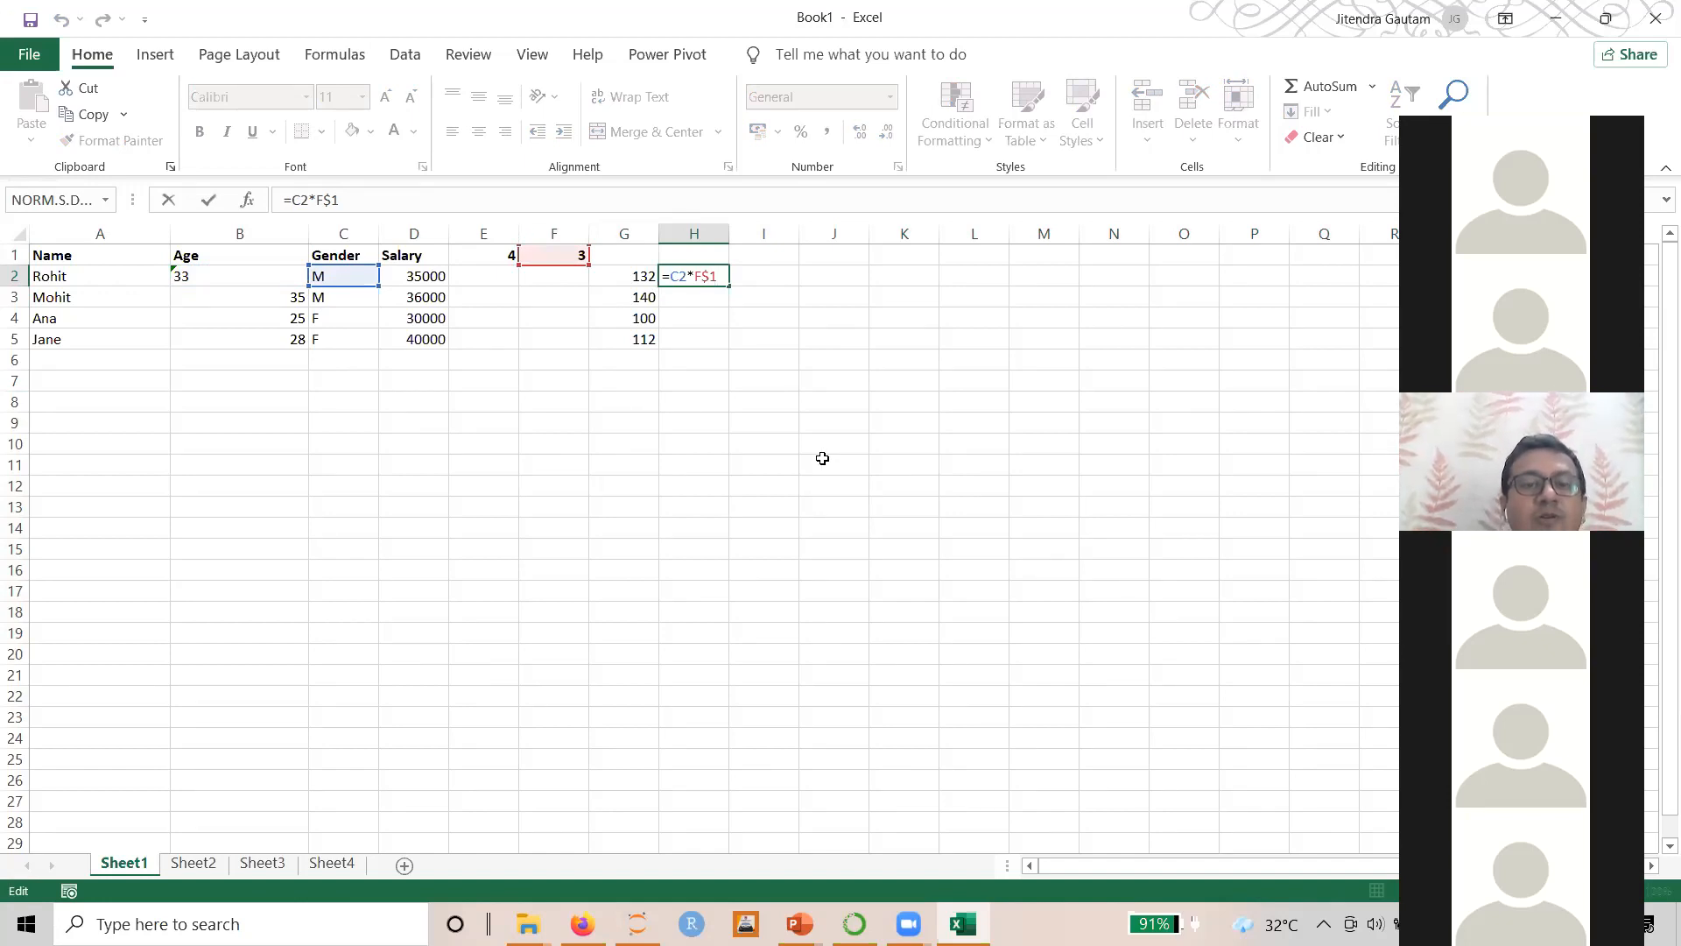
key(ctrl+Return)
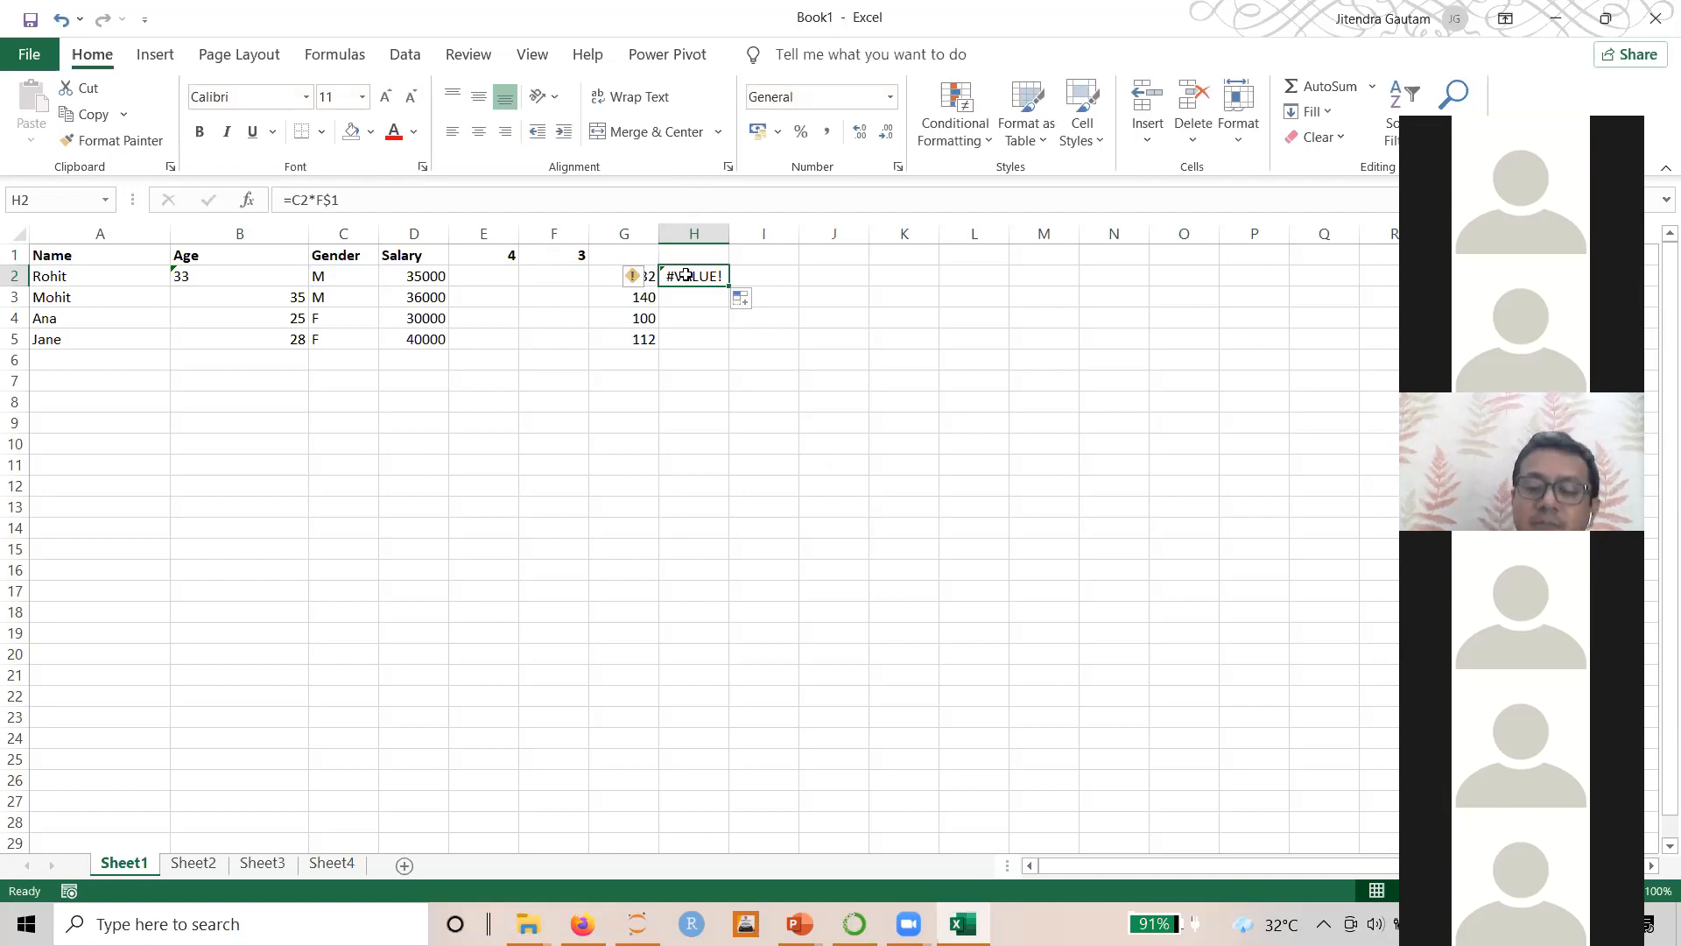
key(Delete)
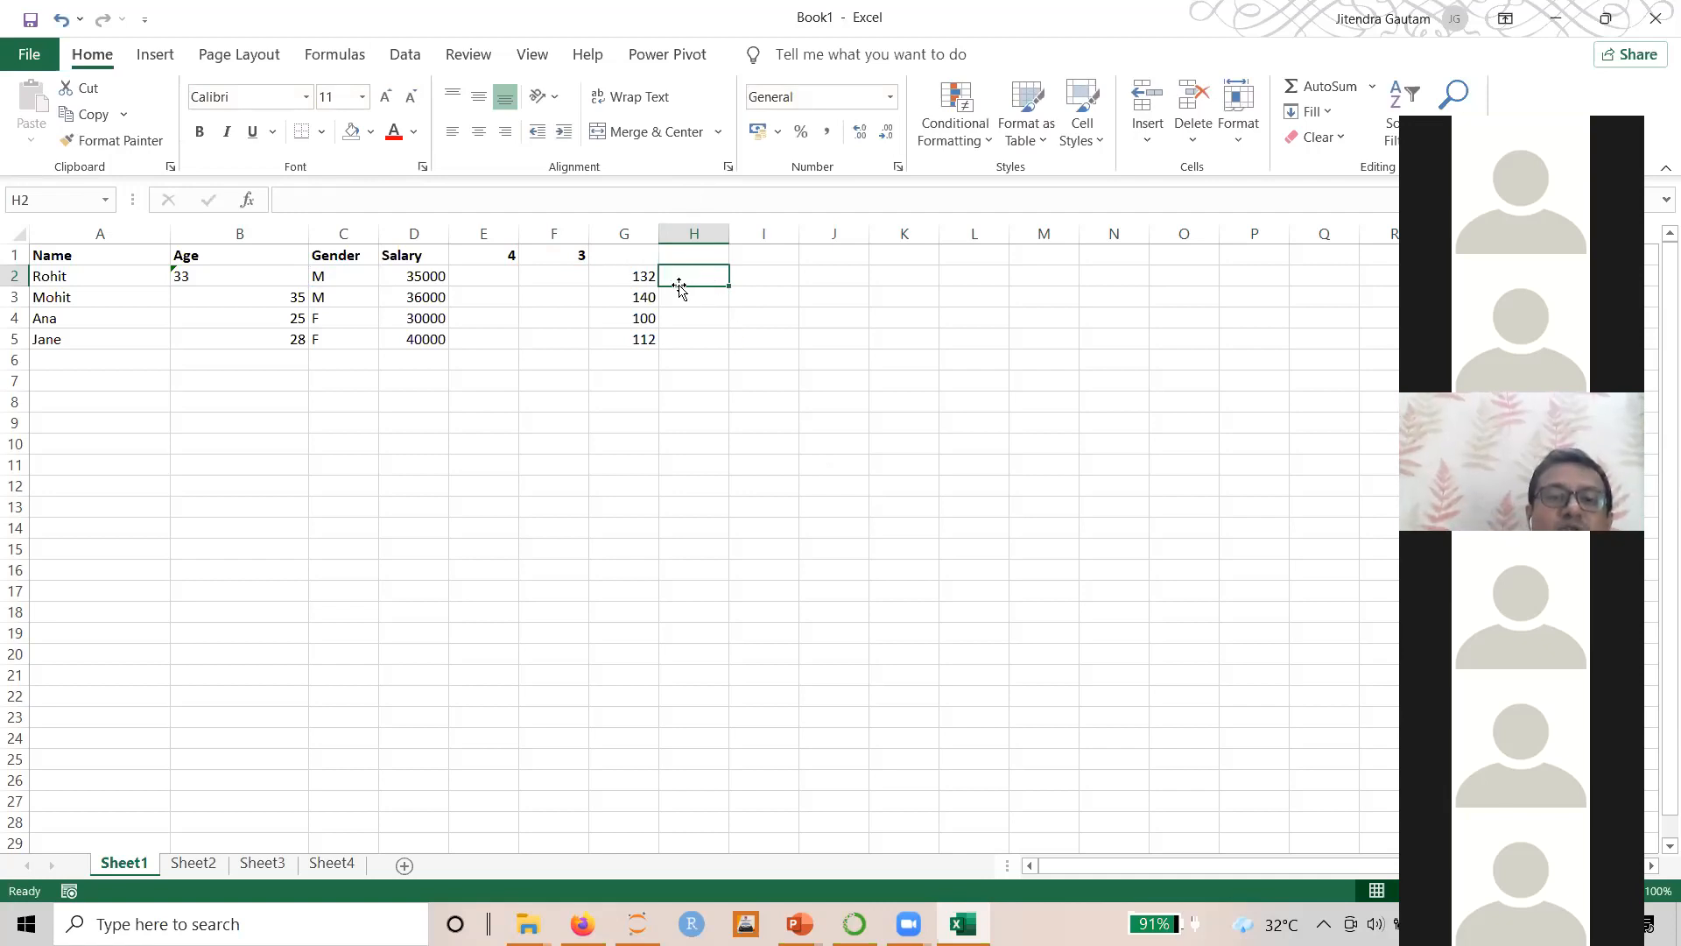
Shade the range H2 to H5, cell F1 and the ages in B2 to B5 with the same light blue fill
drag(680, 274, 692, 343)
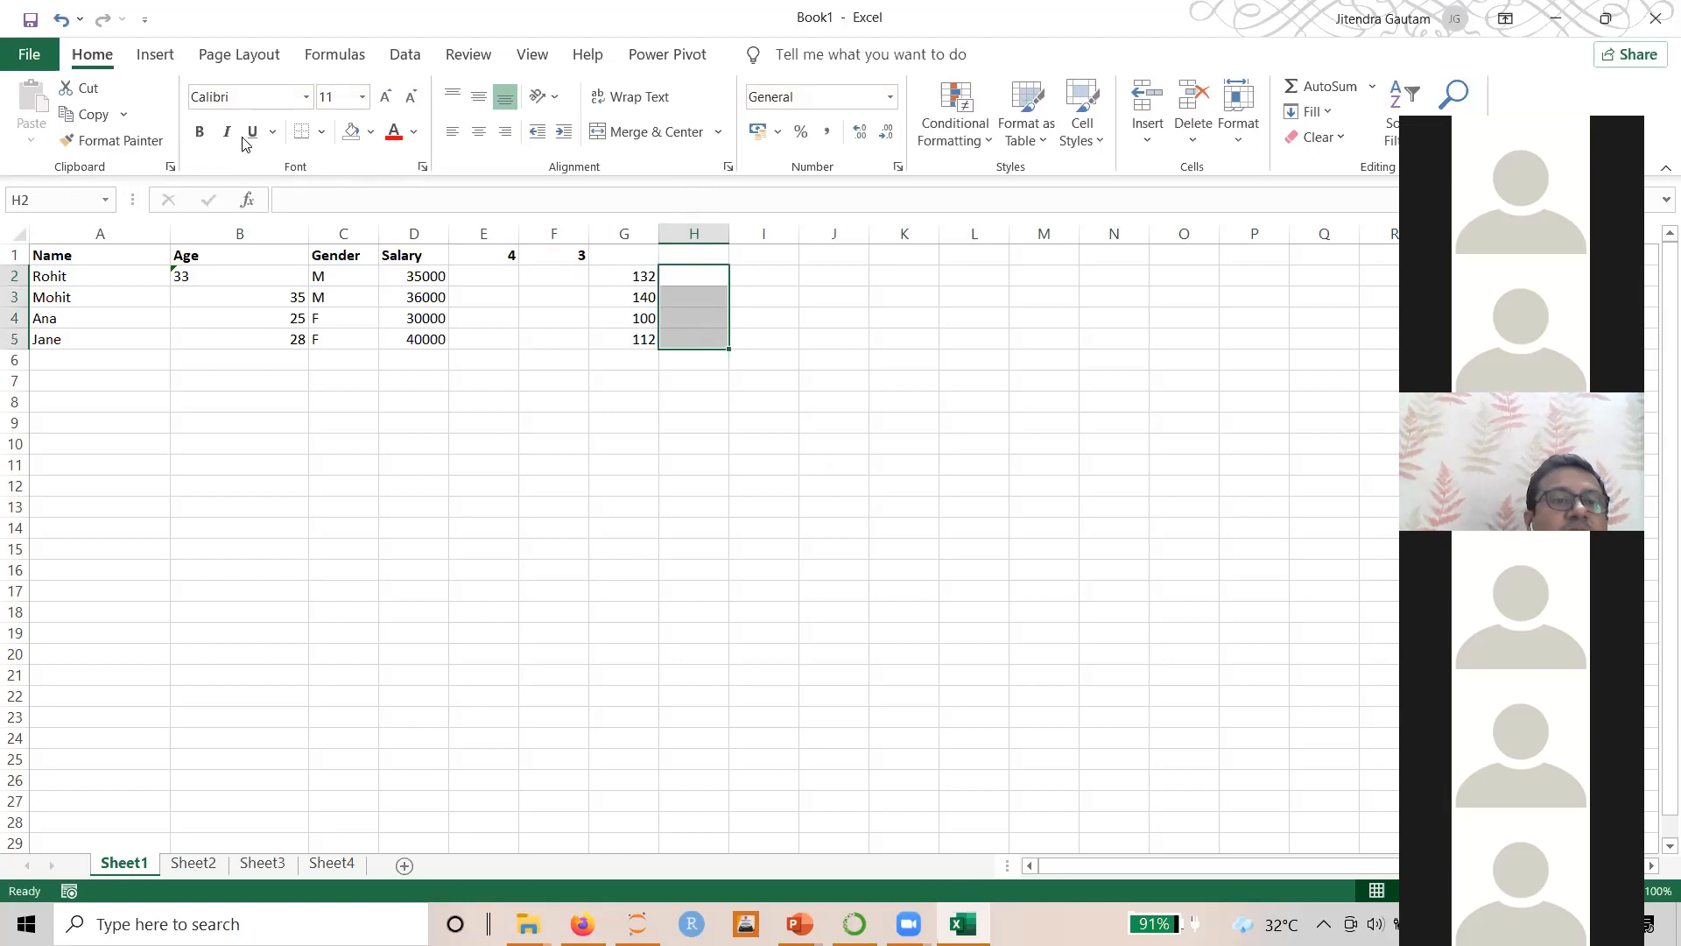
click(371, 131)
click(414, 204)
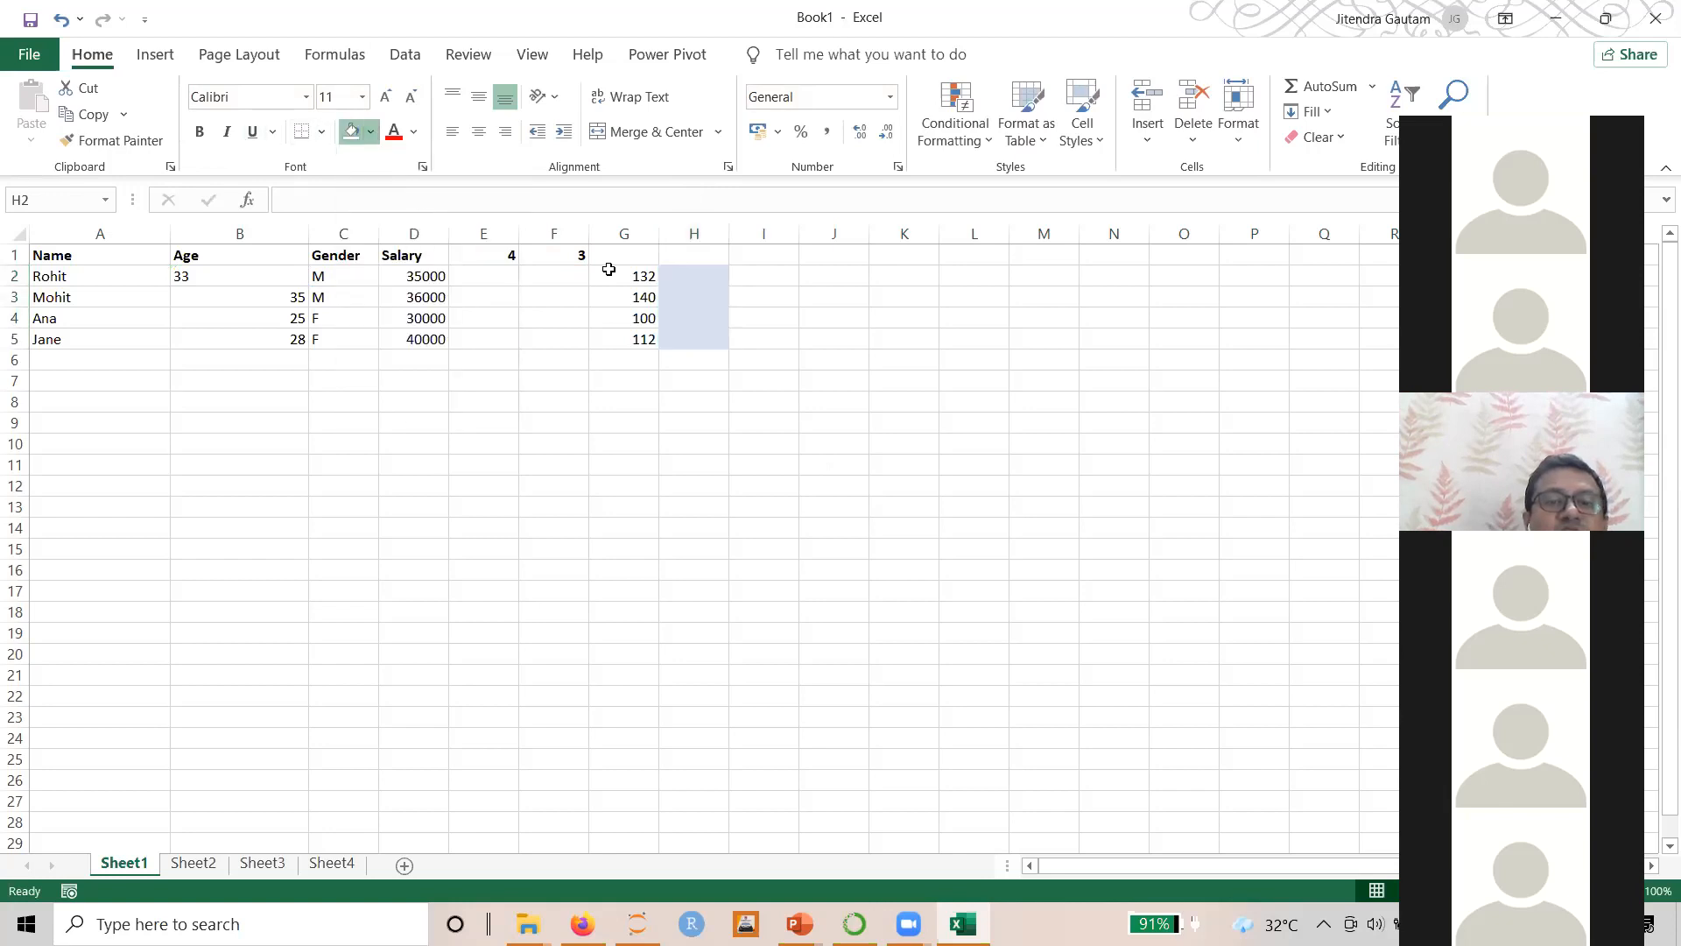
click(959, 341)
click(570, 253)
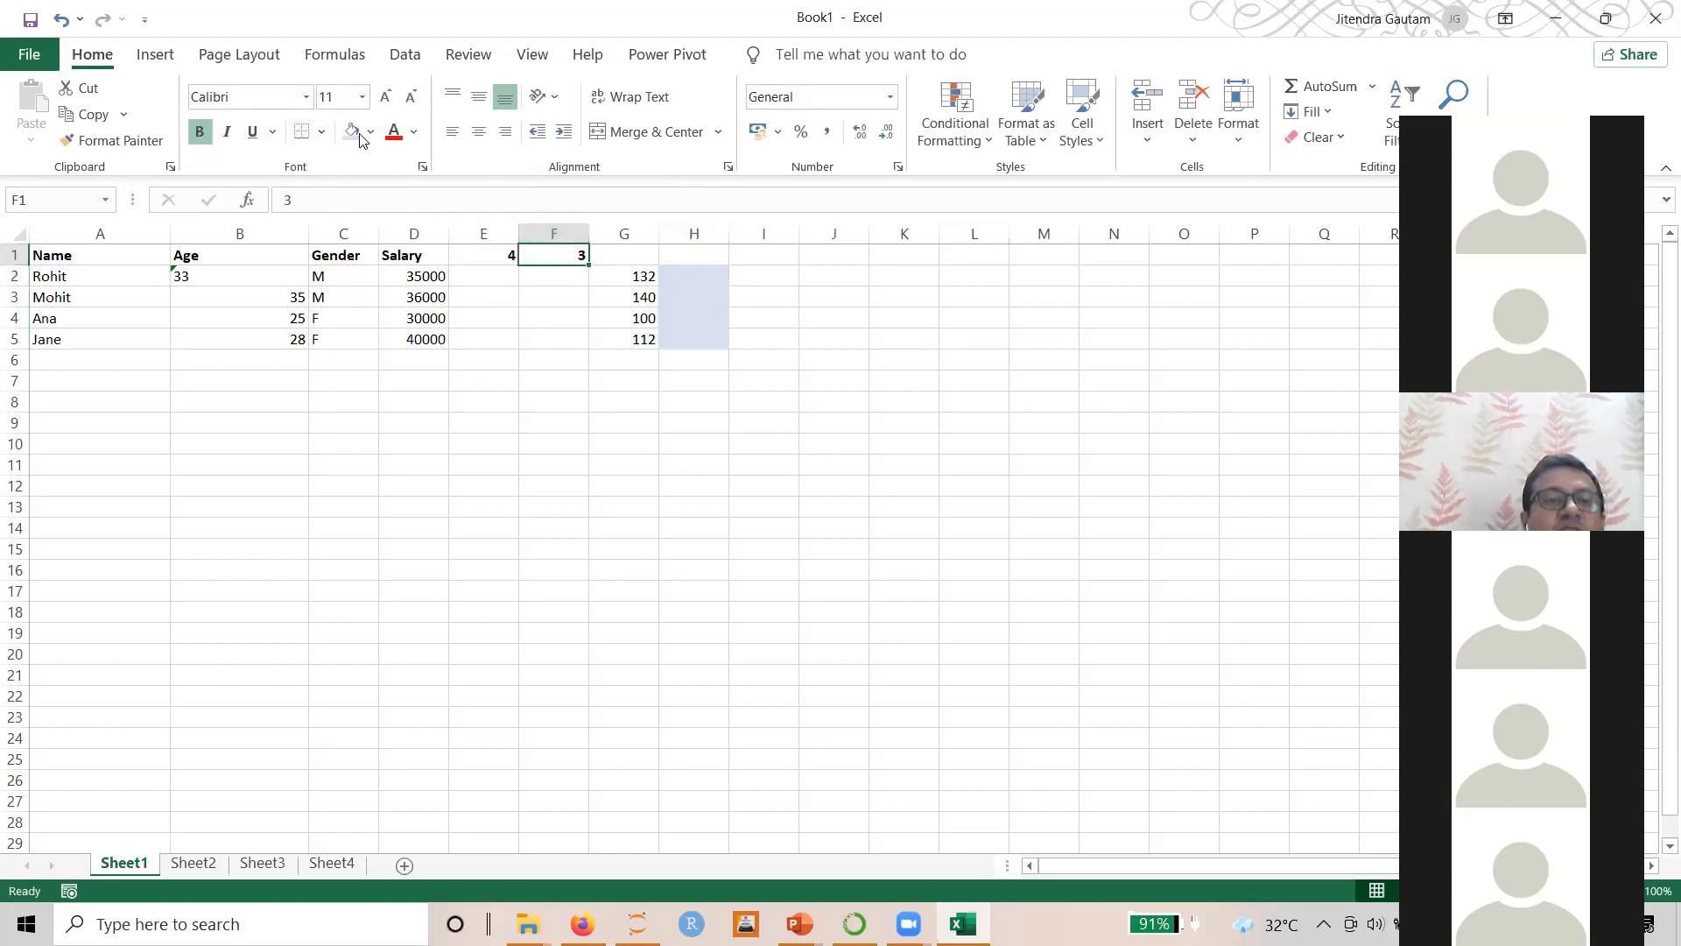
click(357, 136)
click(889, 275)
drag(271, 277, 271, 339)
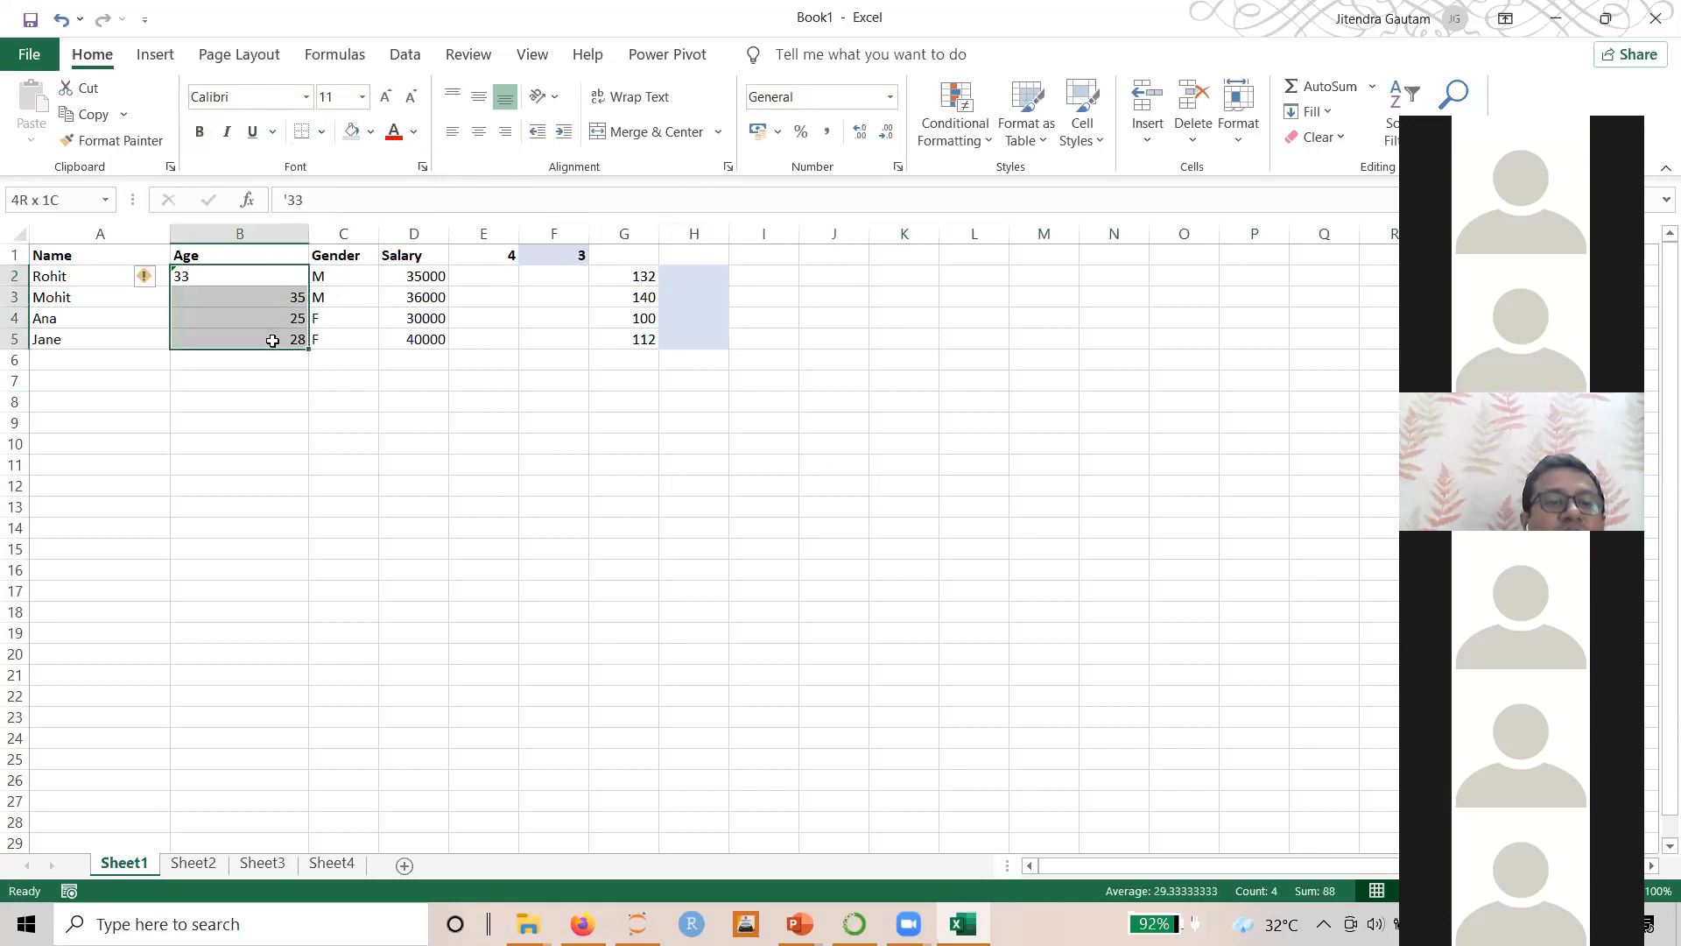
click(349, 136)
click(871, 274)
Copy the row-locked formula from G2 across into the shaded H2 and inspect which cells it references
click(665, 273)
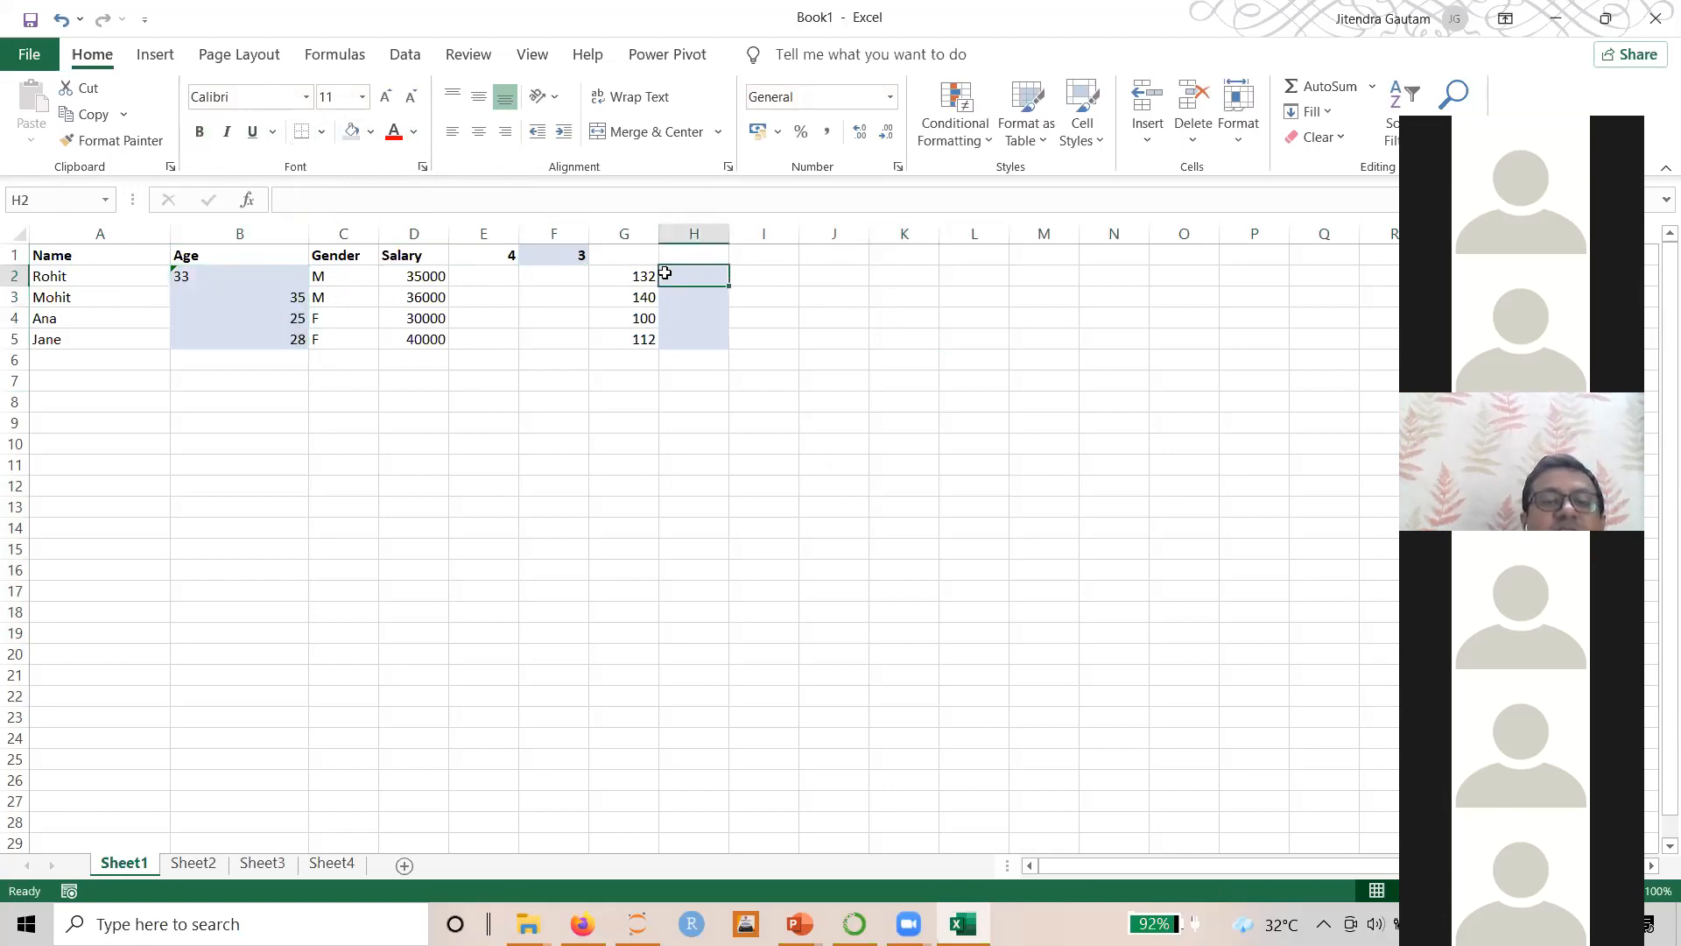
click(634, 273)
drag(663, 286, 706, 276)
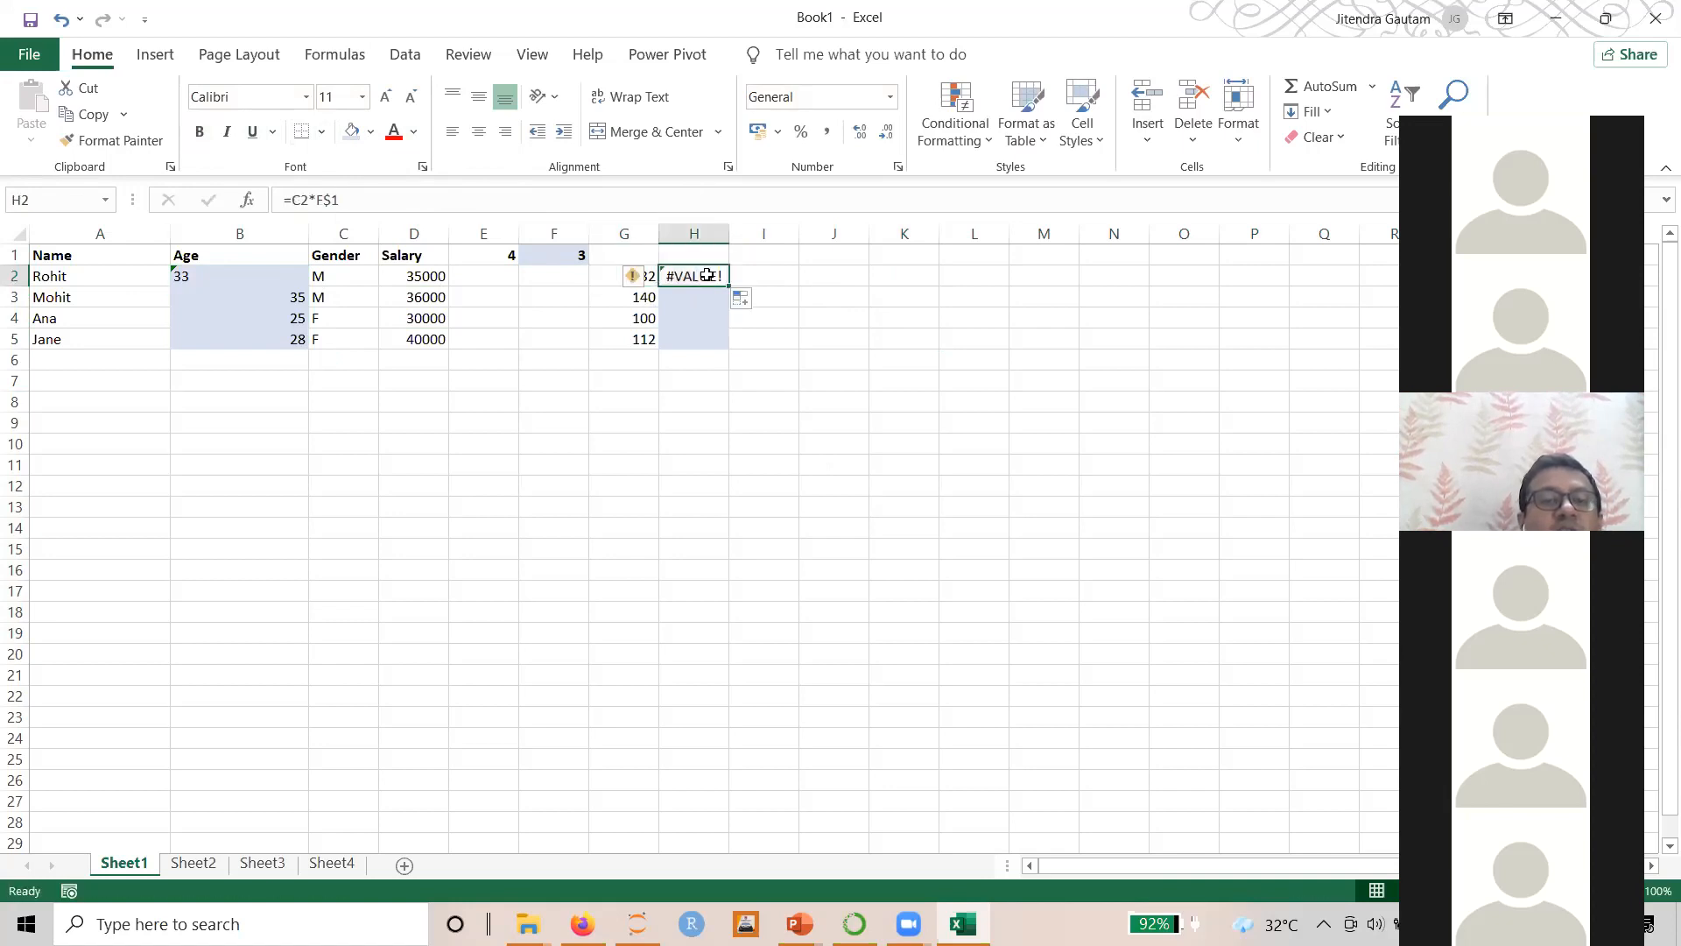
double_click(707, 276)
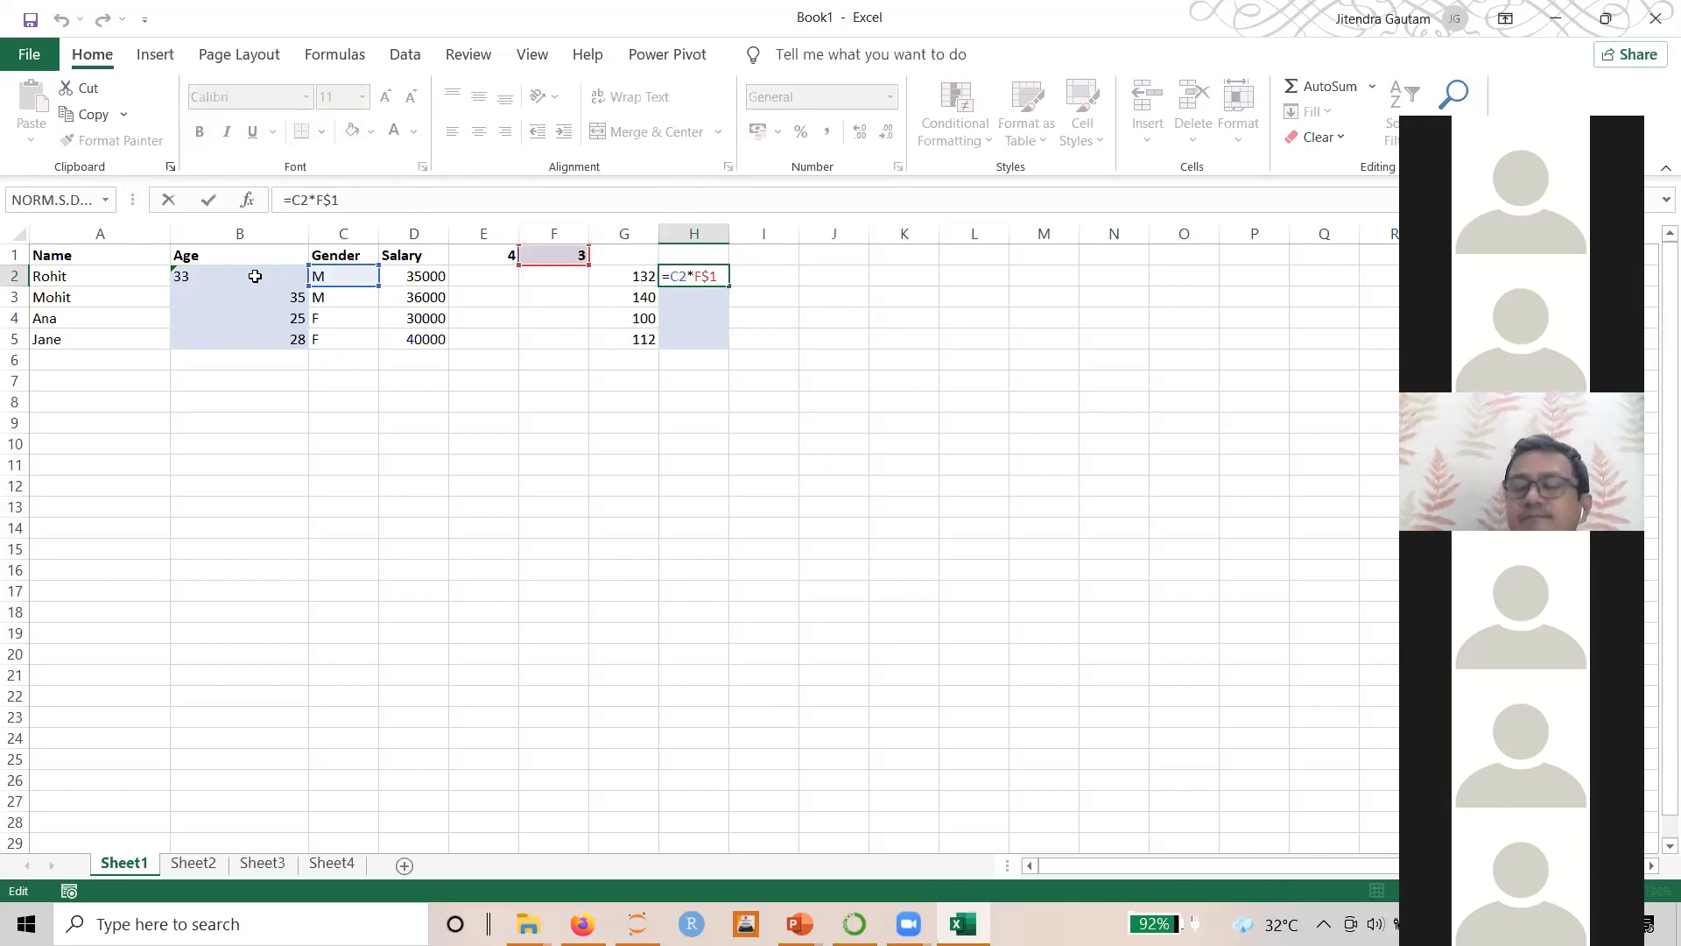
key(ctrl+Return)
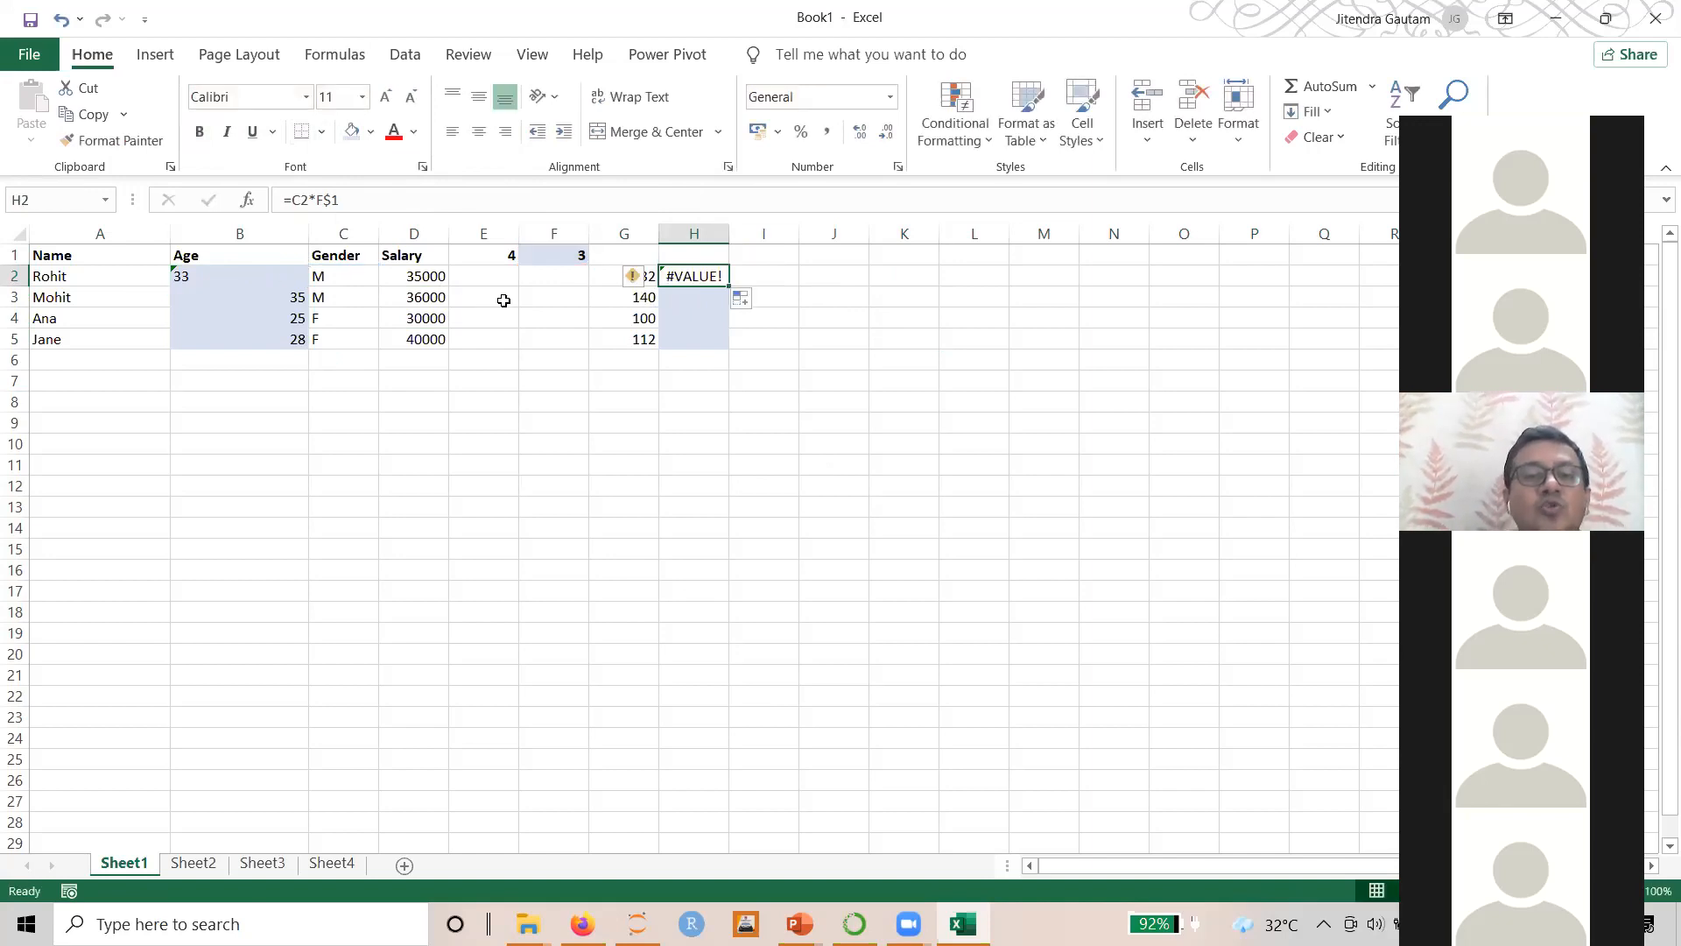
Change the formula in G2 to =$B2*E$1, fill it down through G5, and check each copy
click(616, 274)
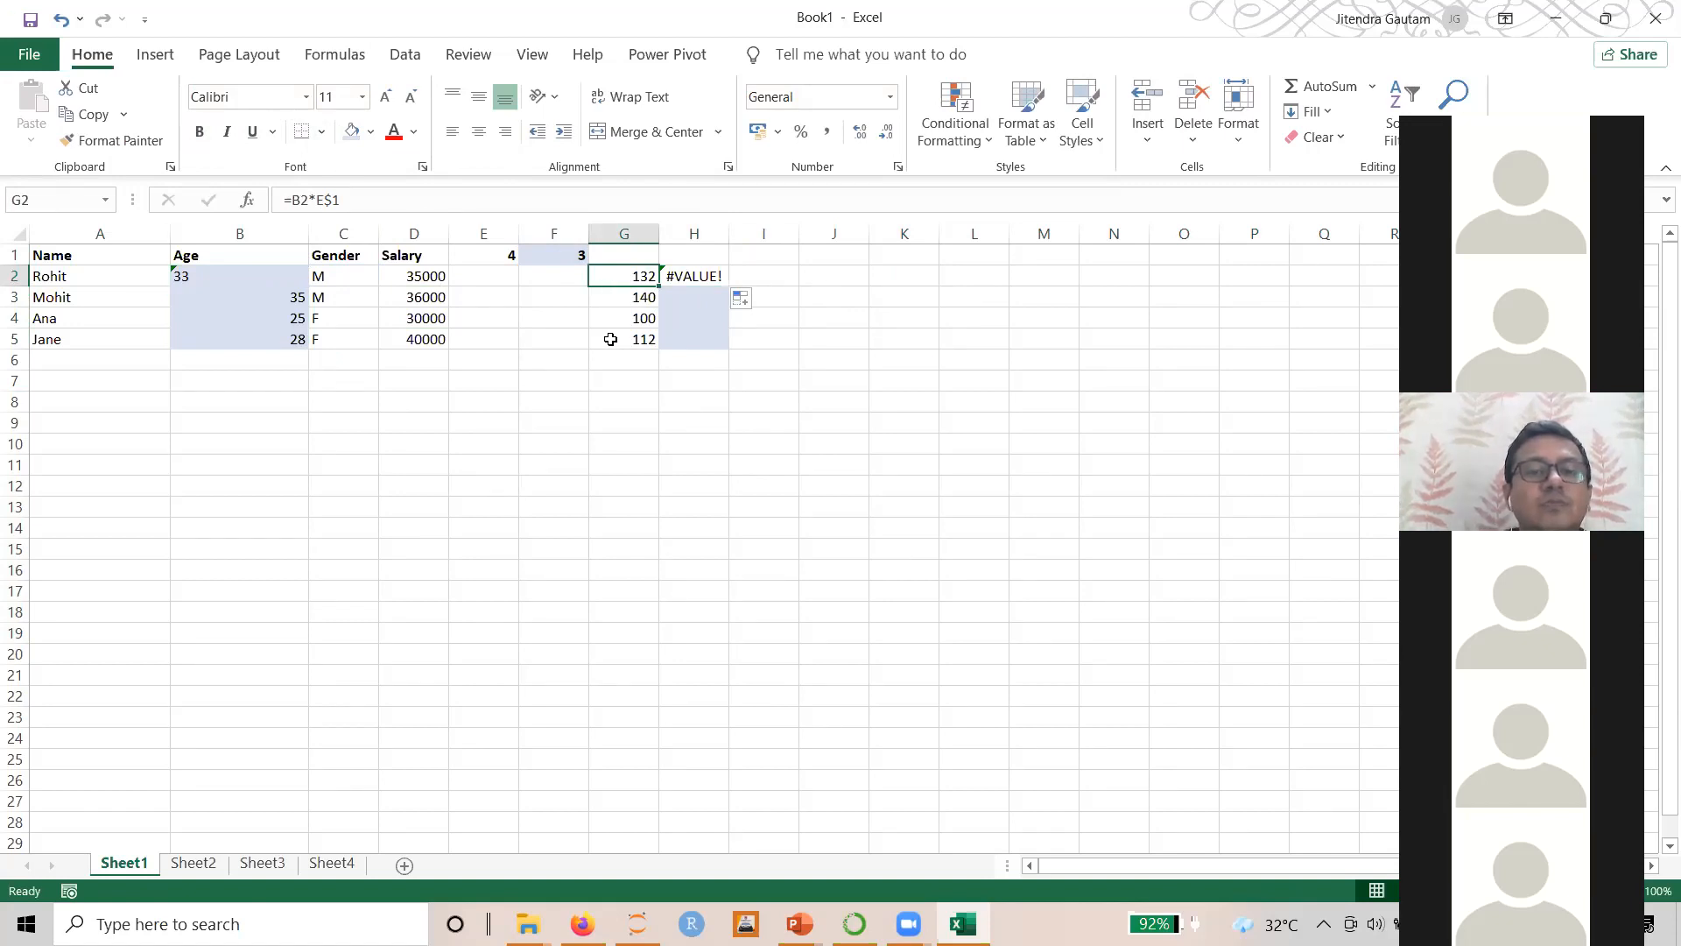
click(293, 198)
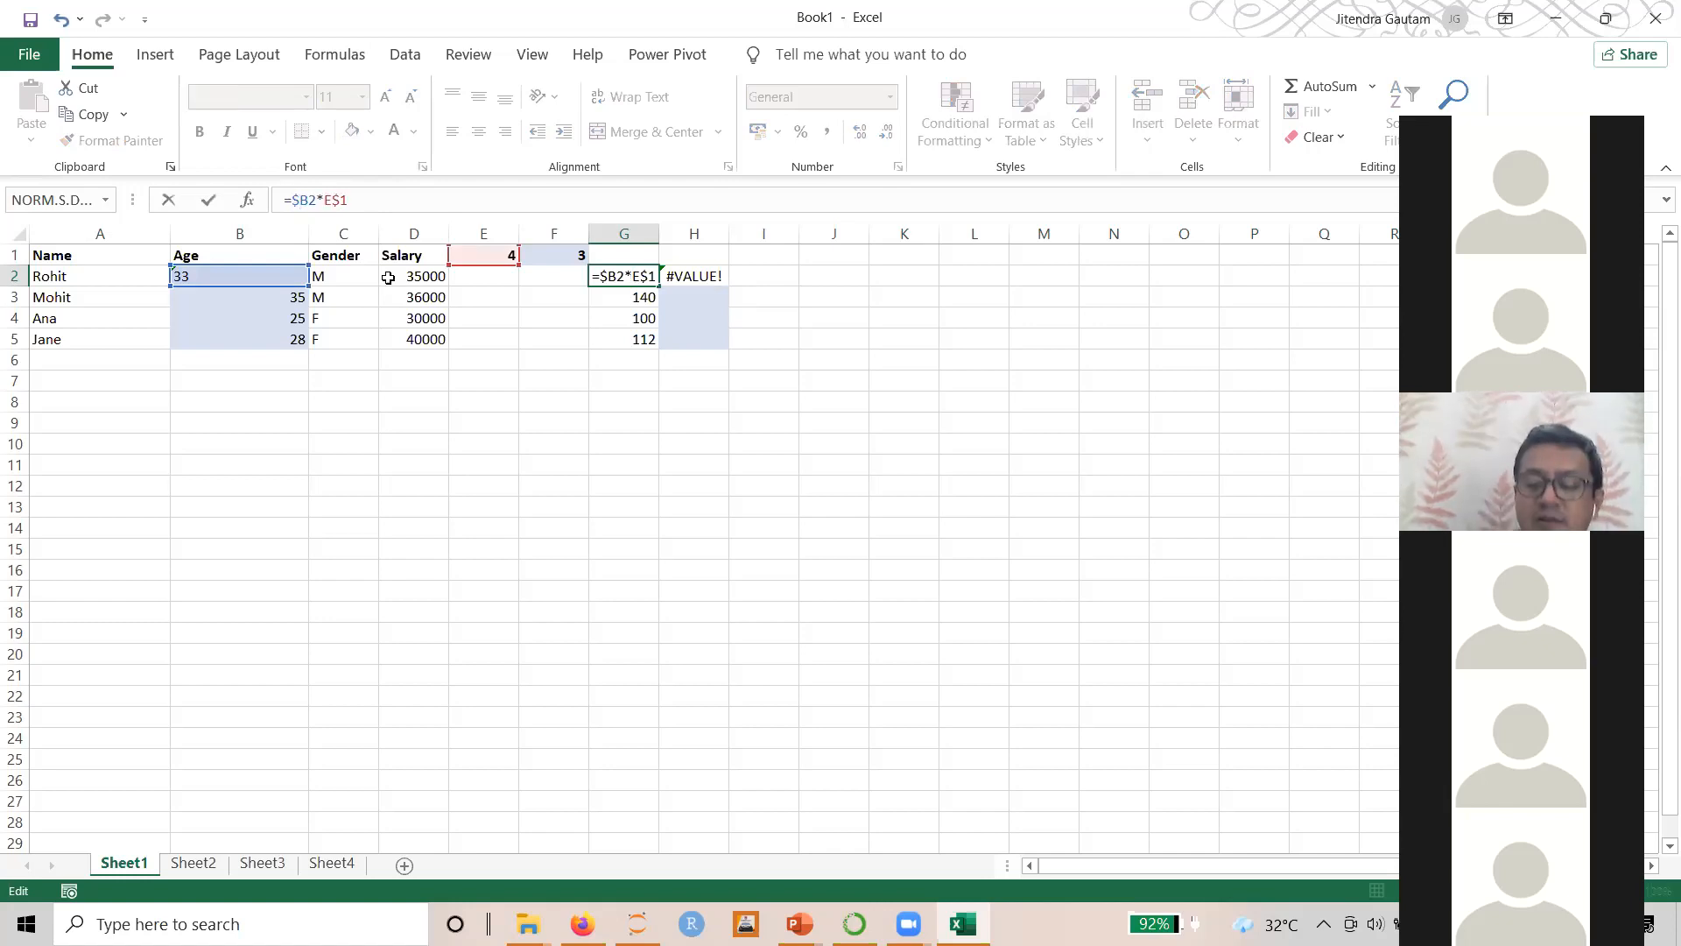
key(Return)
click(611, 274)
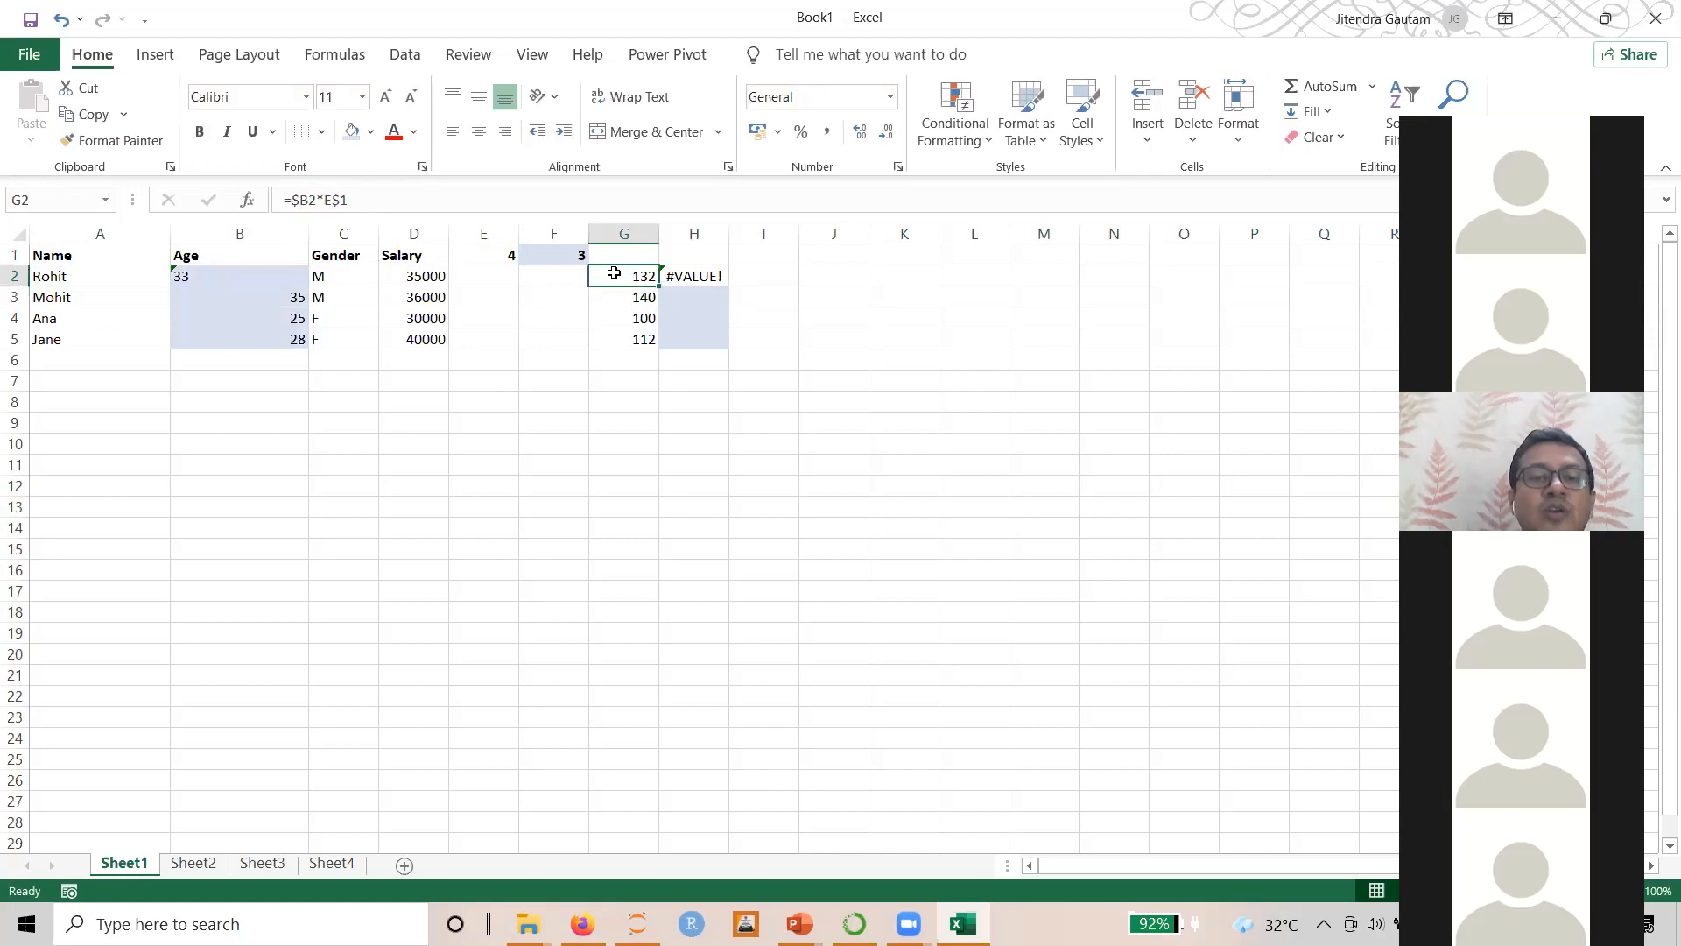
double_click(660, 286)
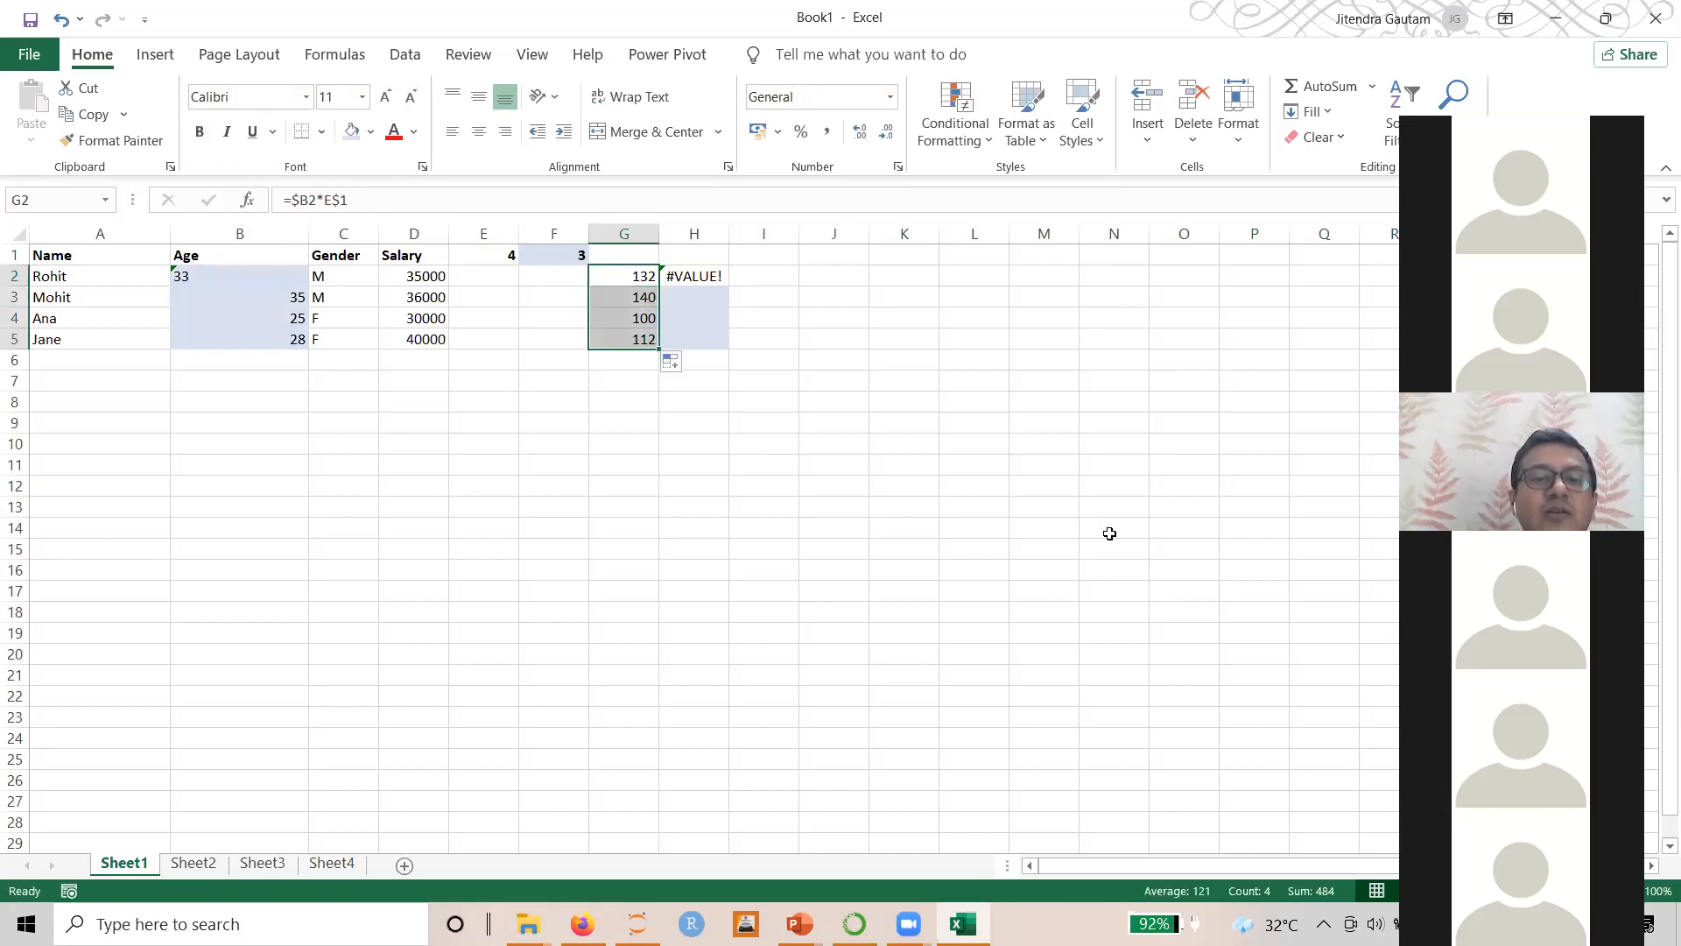
click(615, 278)
click(645, 303)
click(648, 320)
click(653, 341)
Copy the mixed-reference formula from G2 across to H2 and down through H5, checking the references in H4
click(639, 278)
drag(660, 285, 698, 276)
click(698, 275)
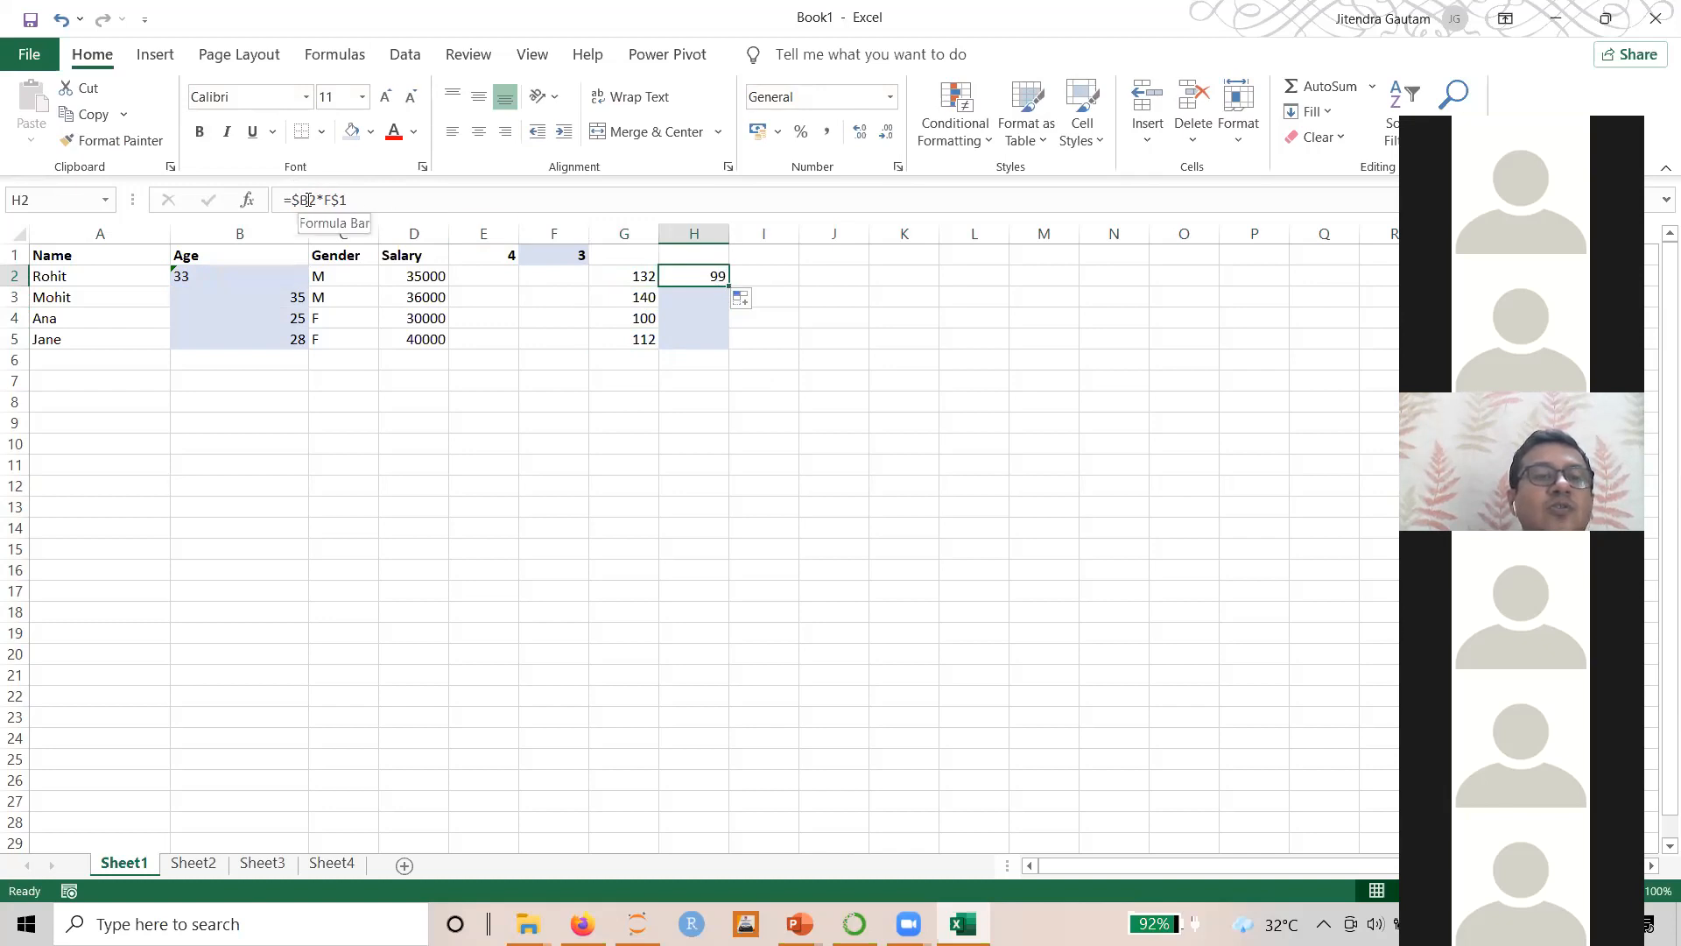
drag(728, 289, 728, 349)
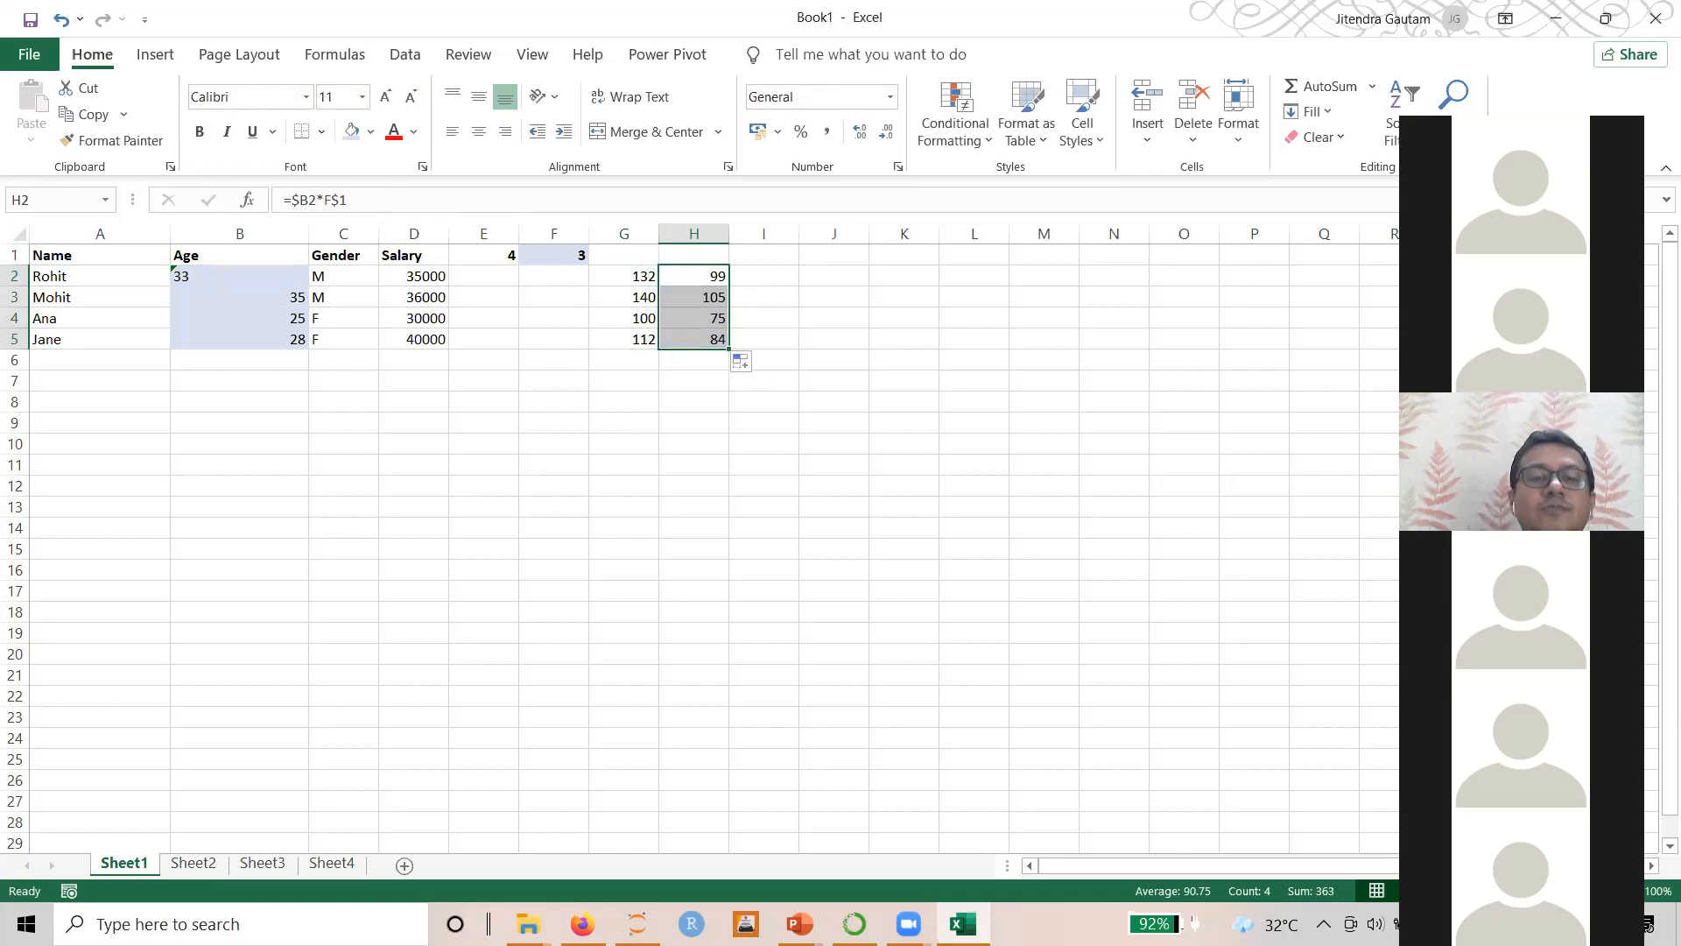
click(700, 317)
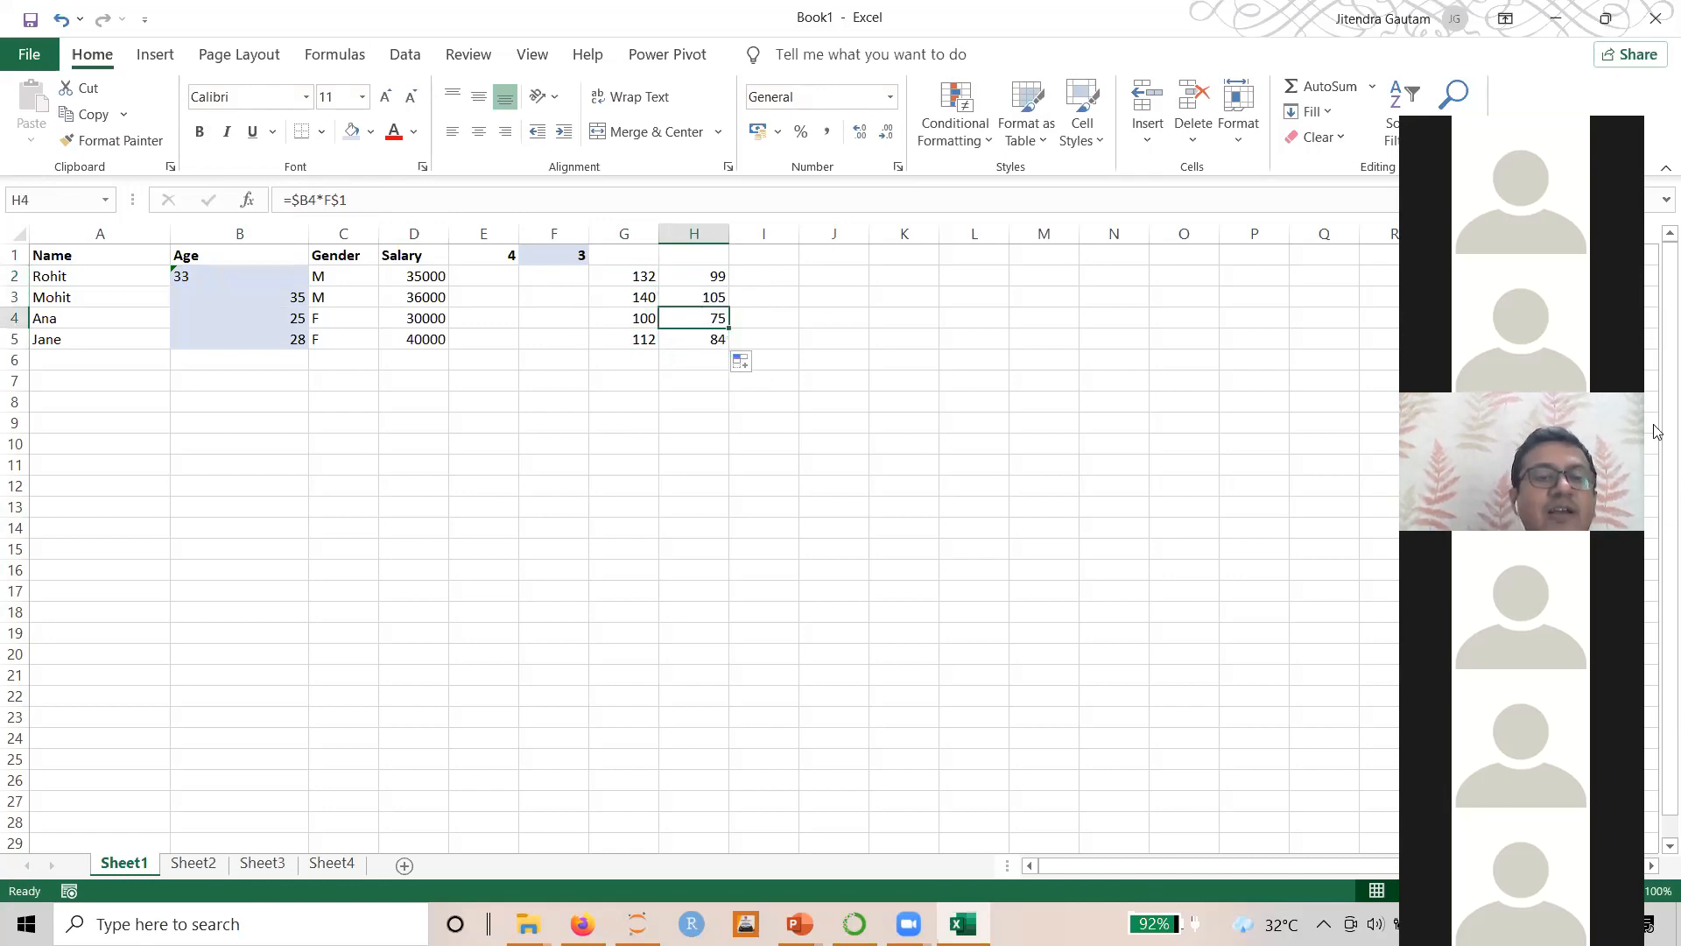
key(F2)
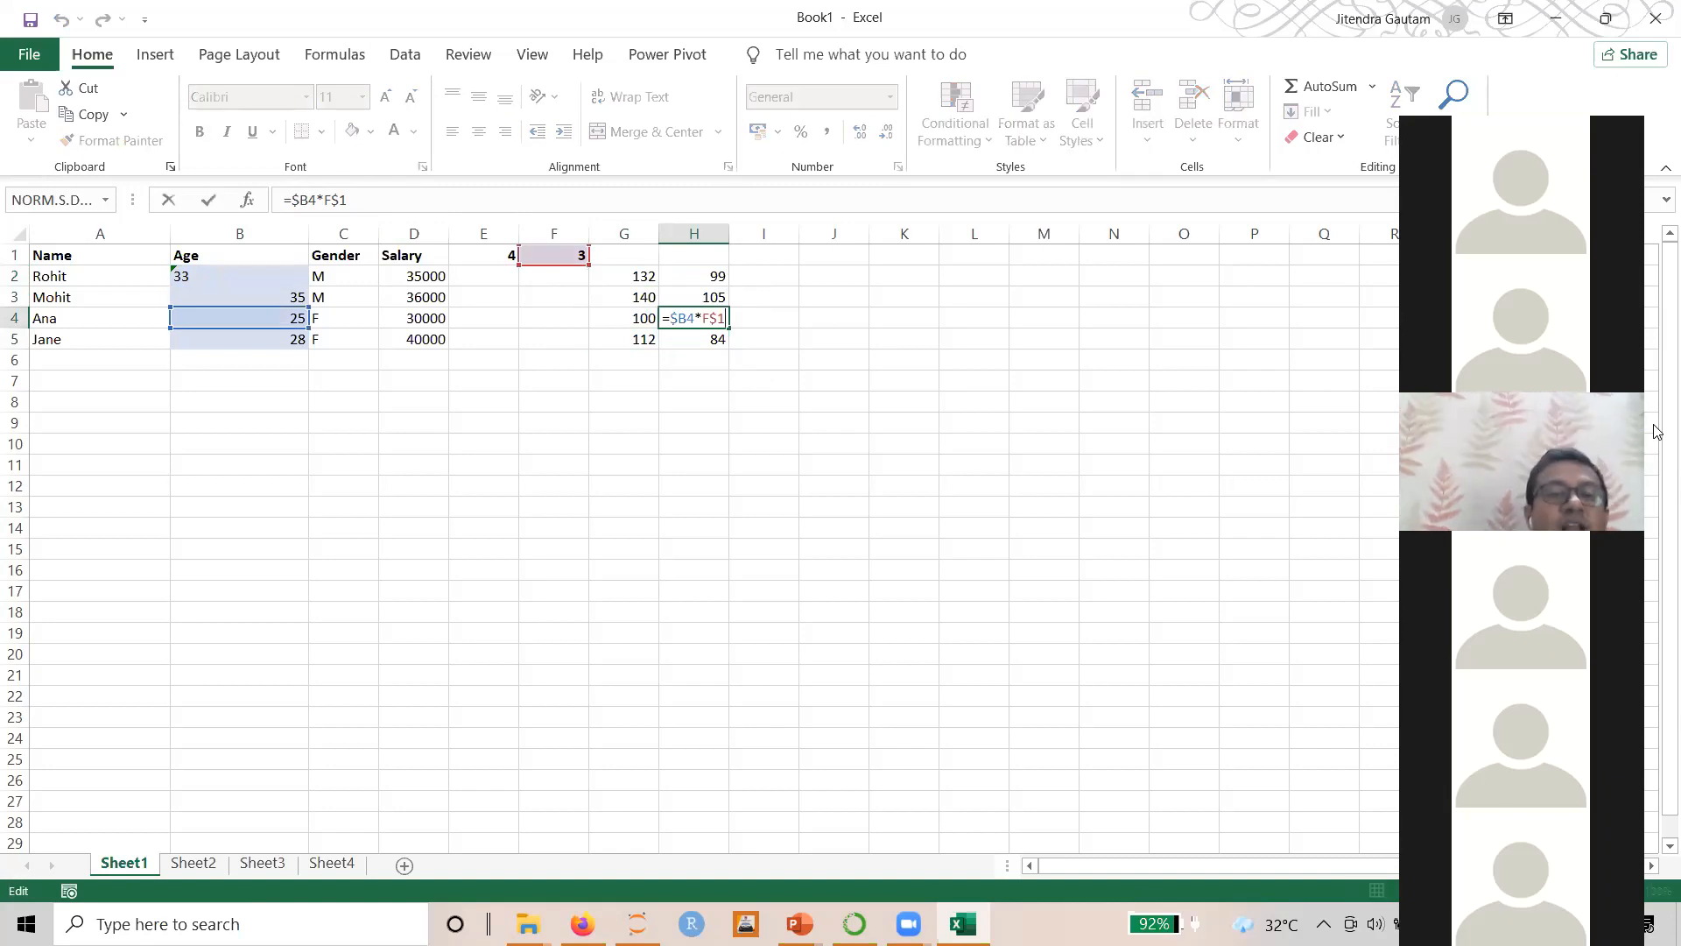
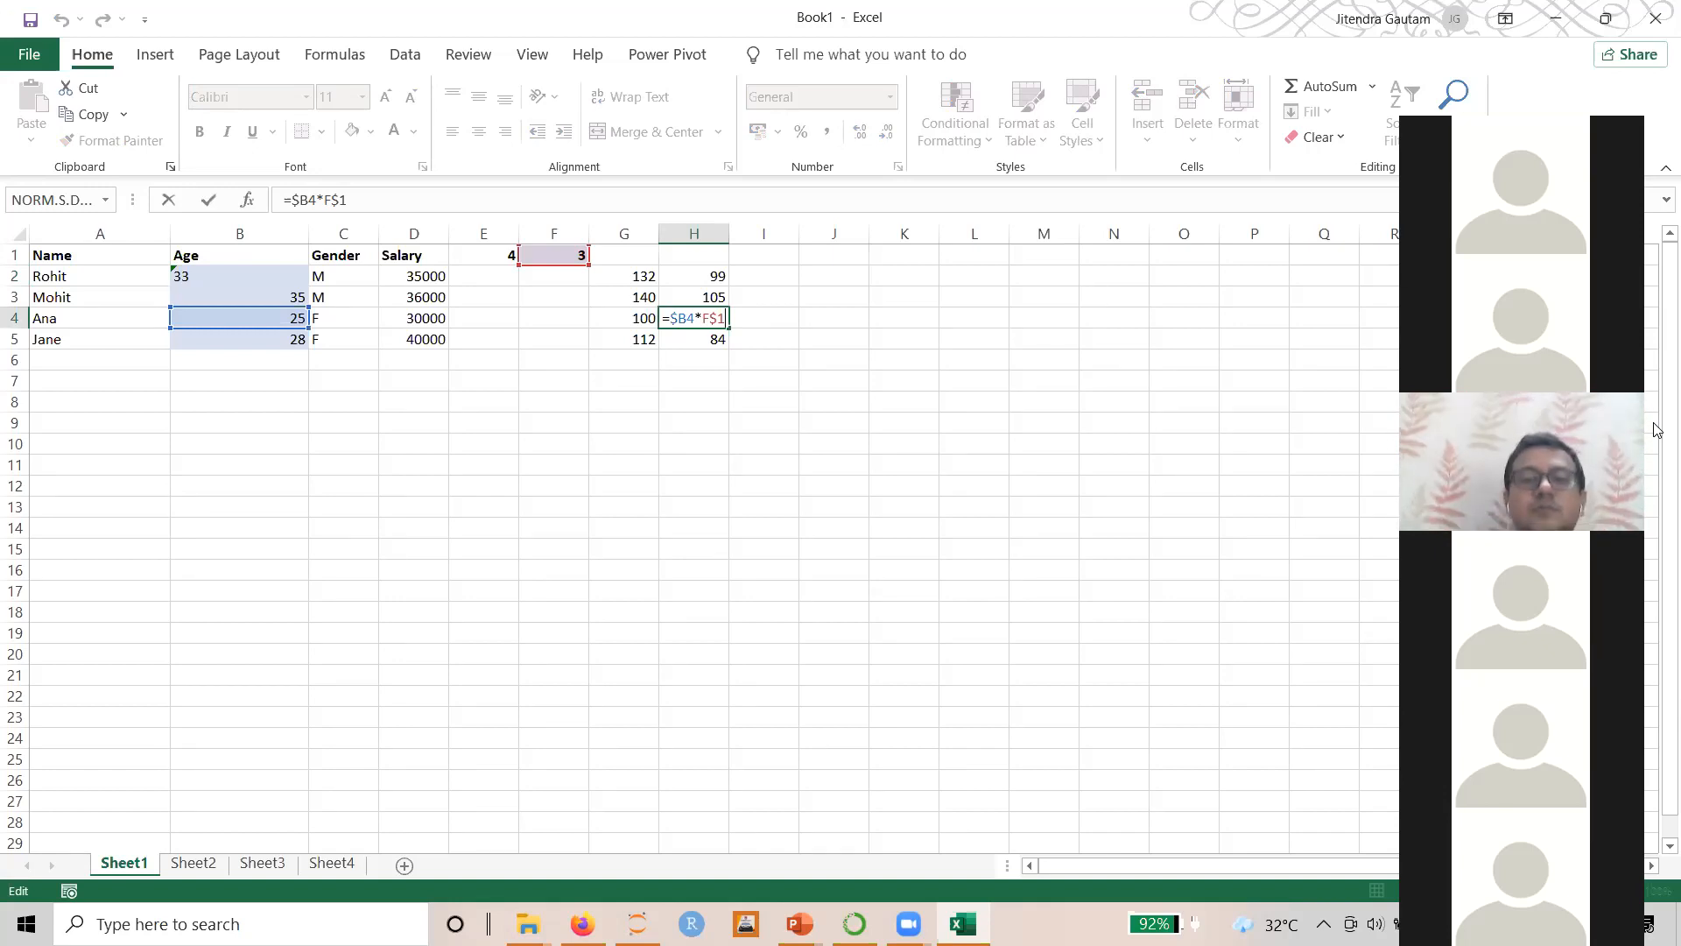
key(ctrl+Return)
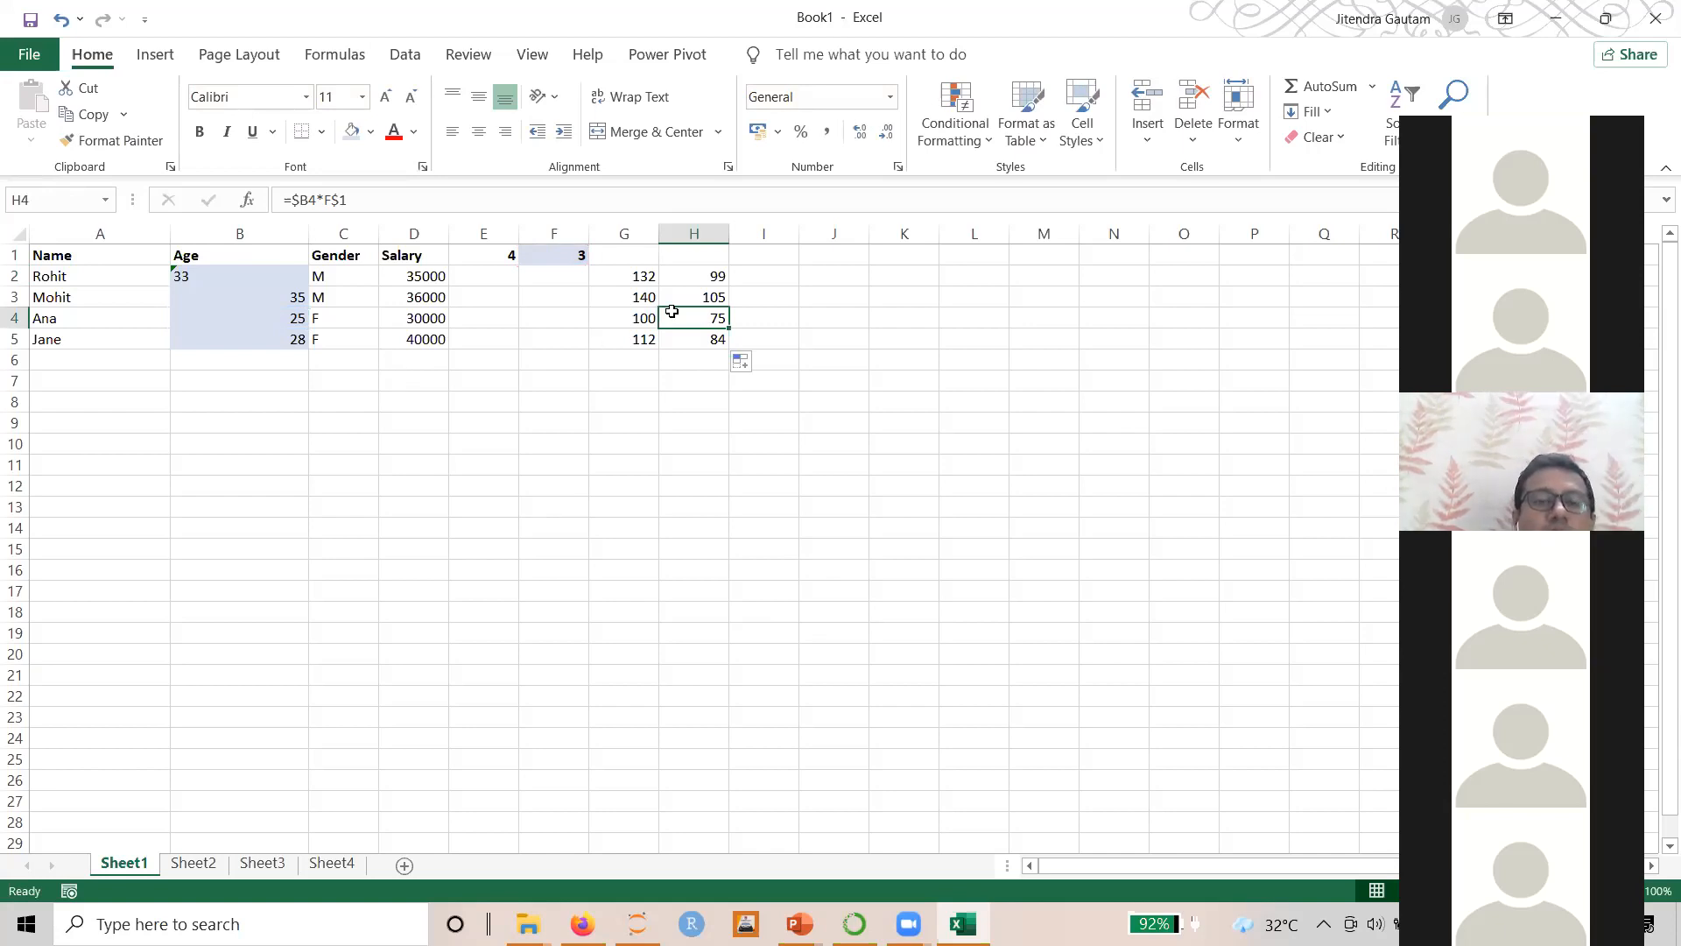
click(646, 275)
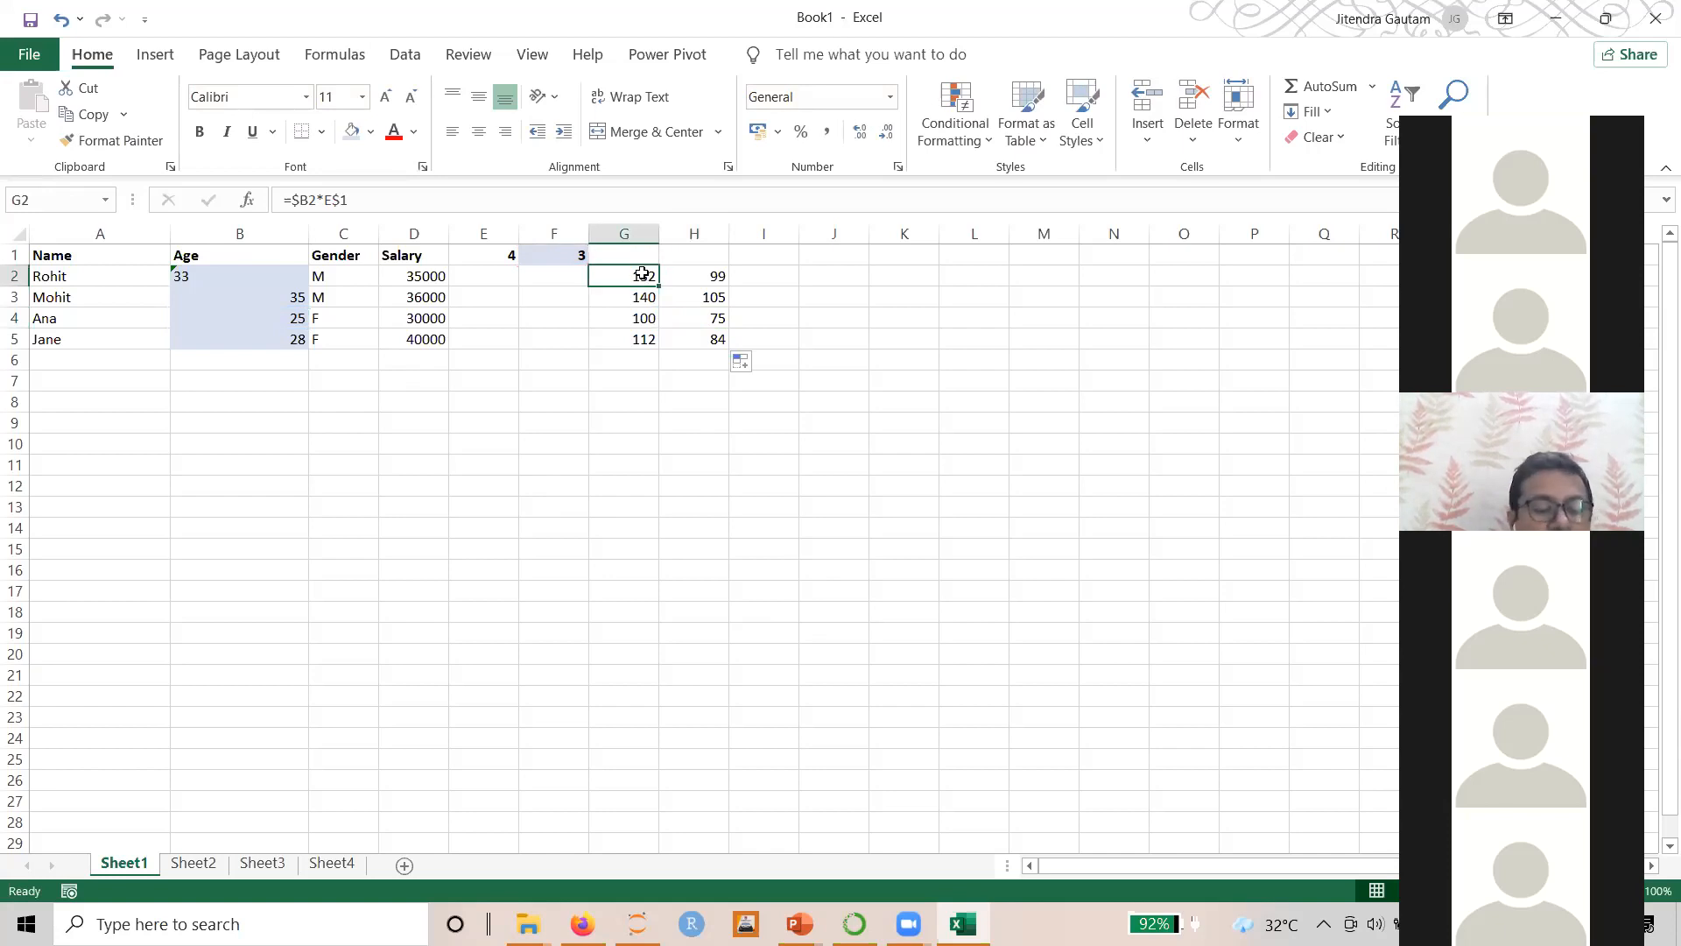
Enter a formula in G11 that references E1 and make the reference absolute as =$E$1
click(624, 465)
text(=)
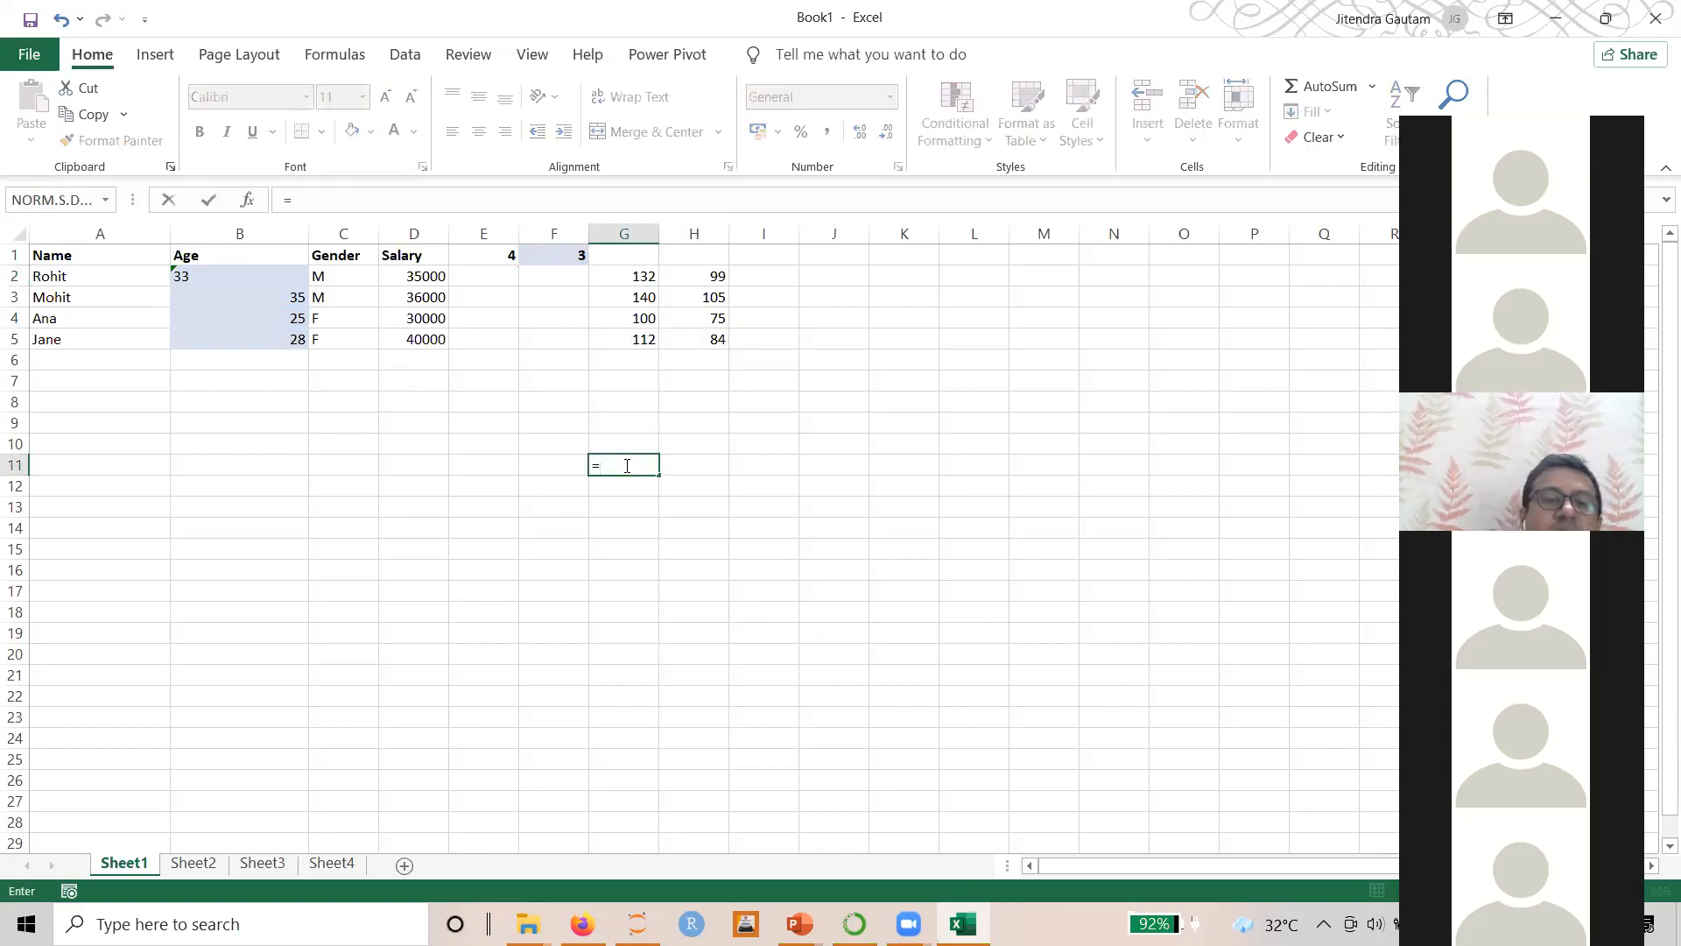
click(487, 255)
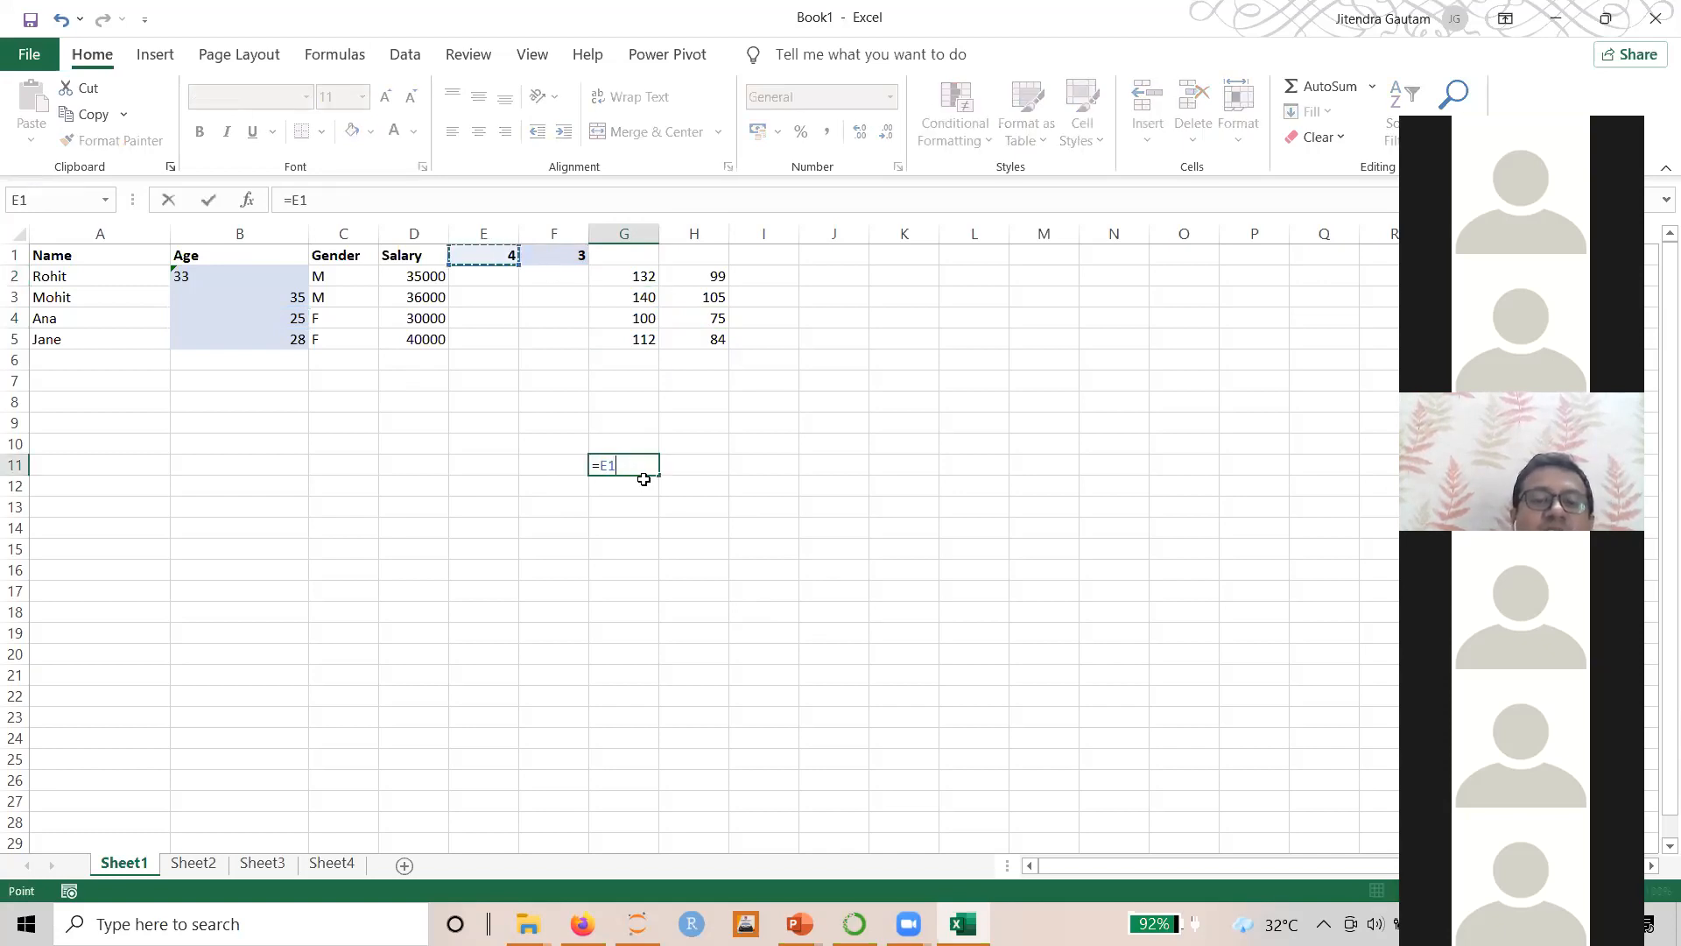
drag(601, 466, 625, 467)
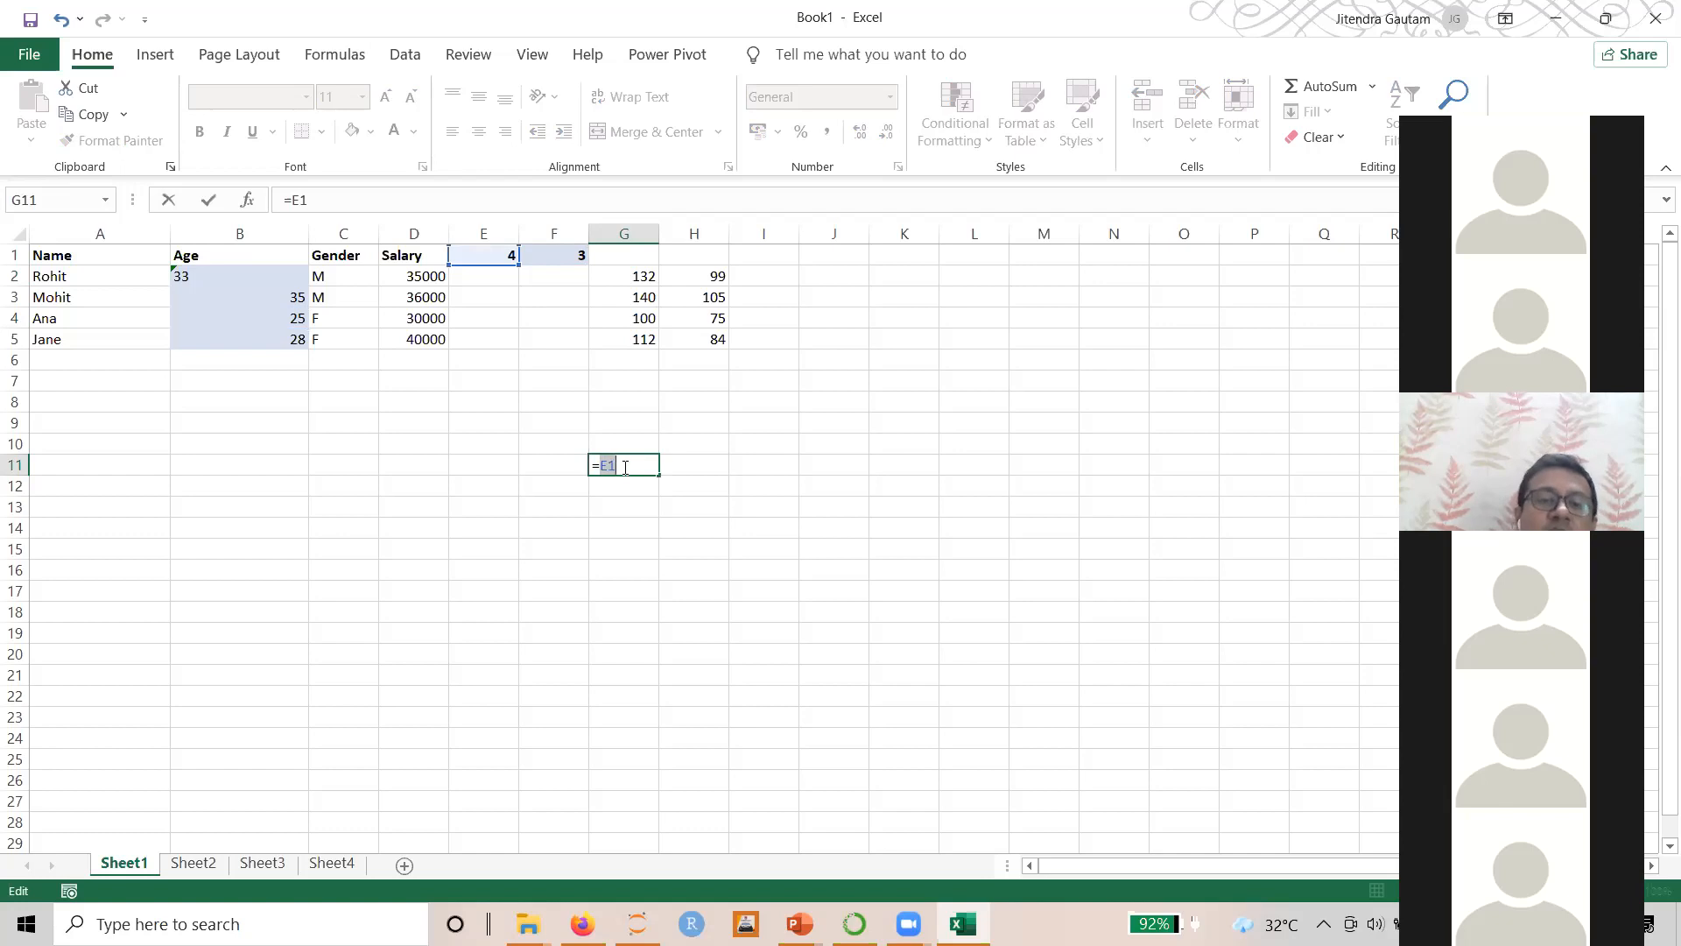
click(603, 464)
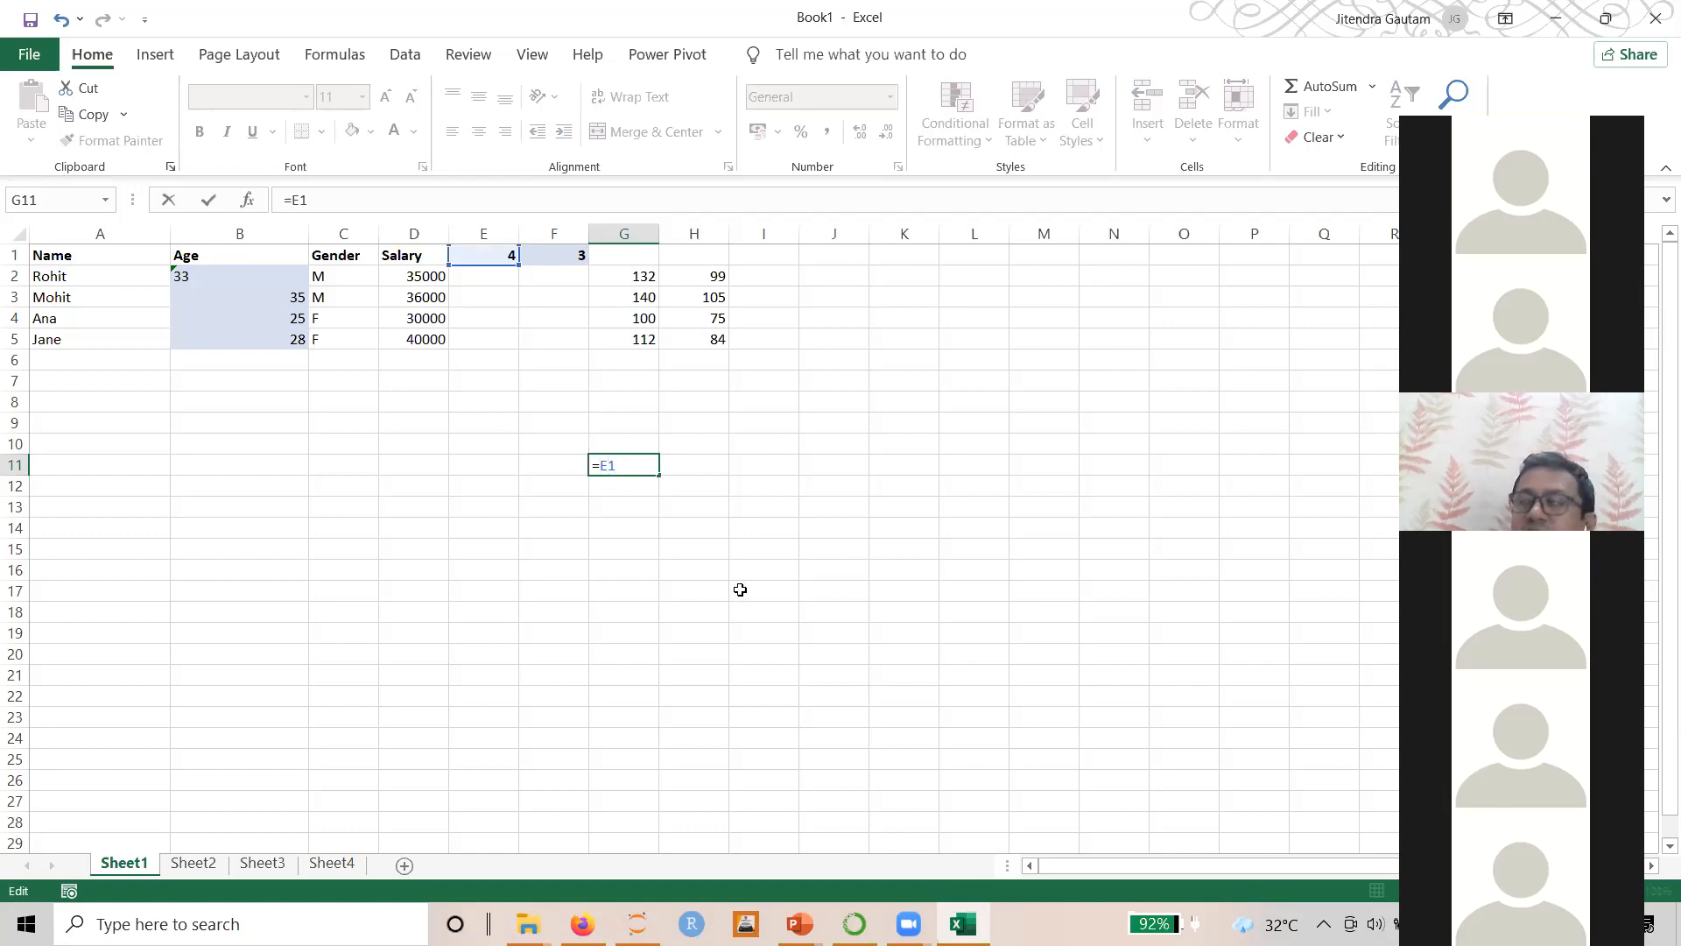
double_click(598, 464)
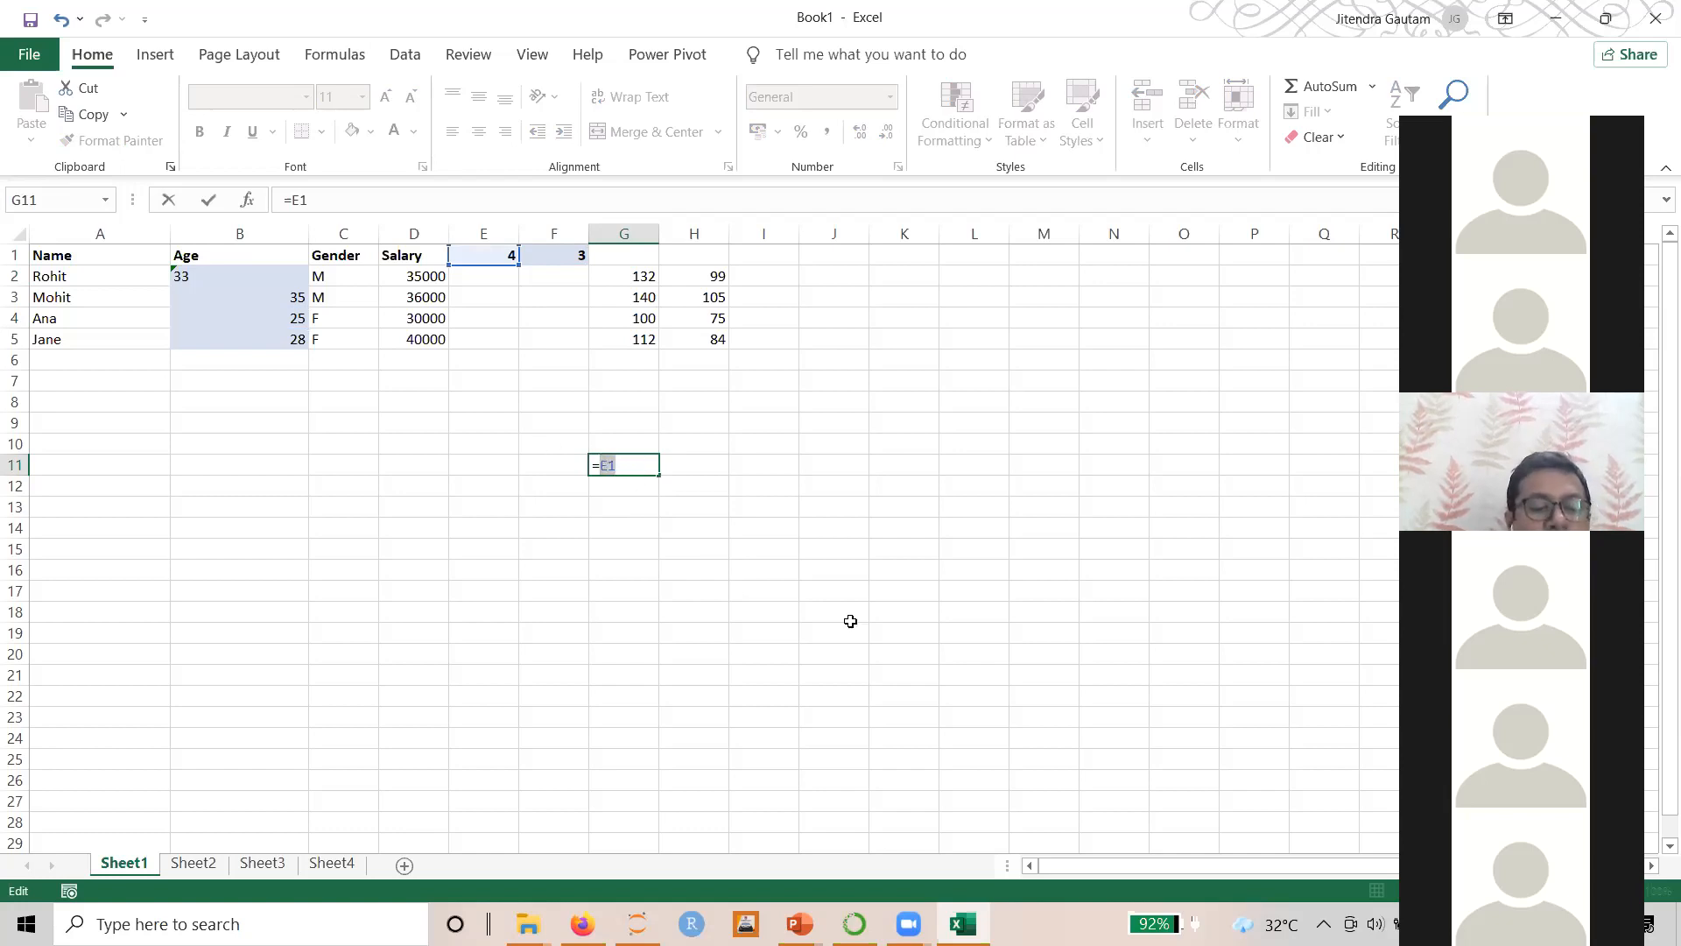
key(F4)
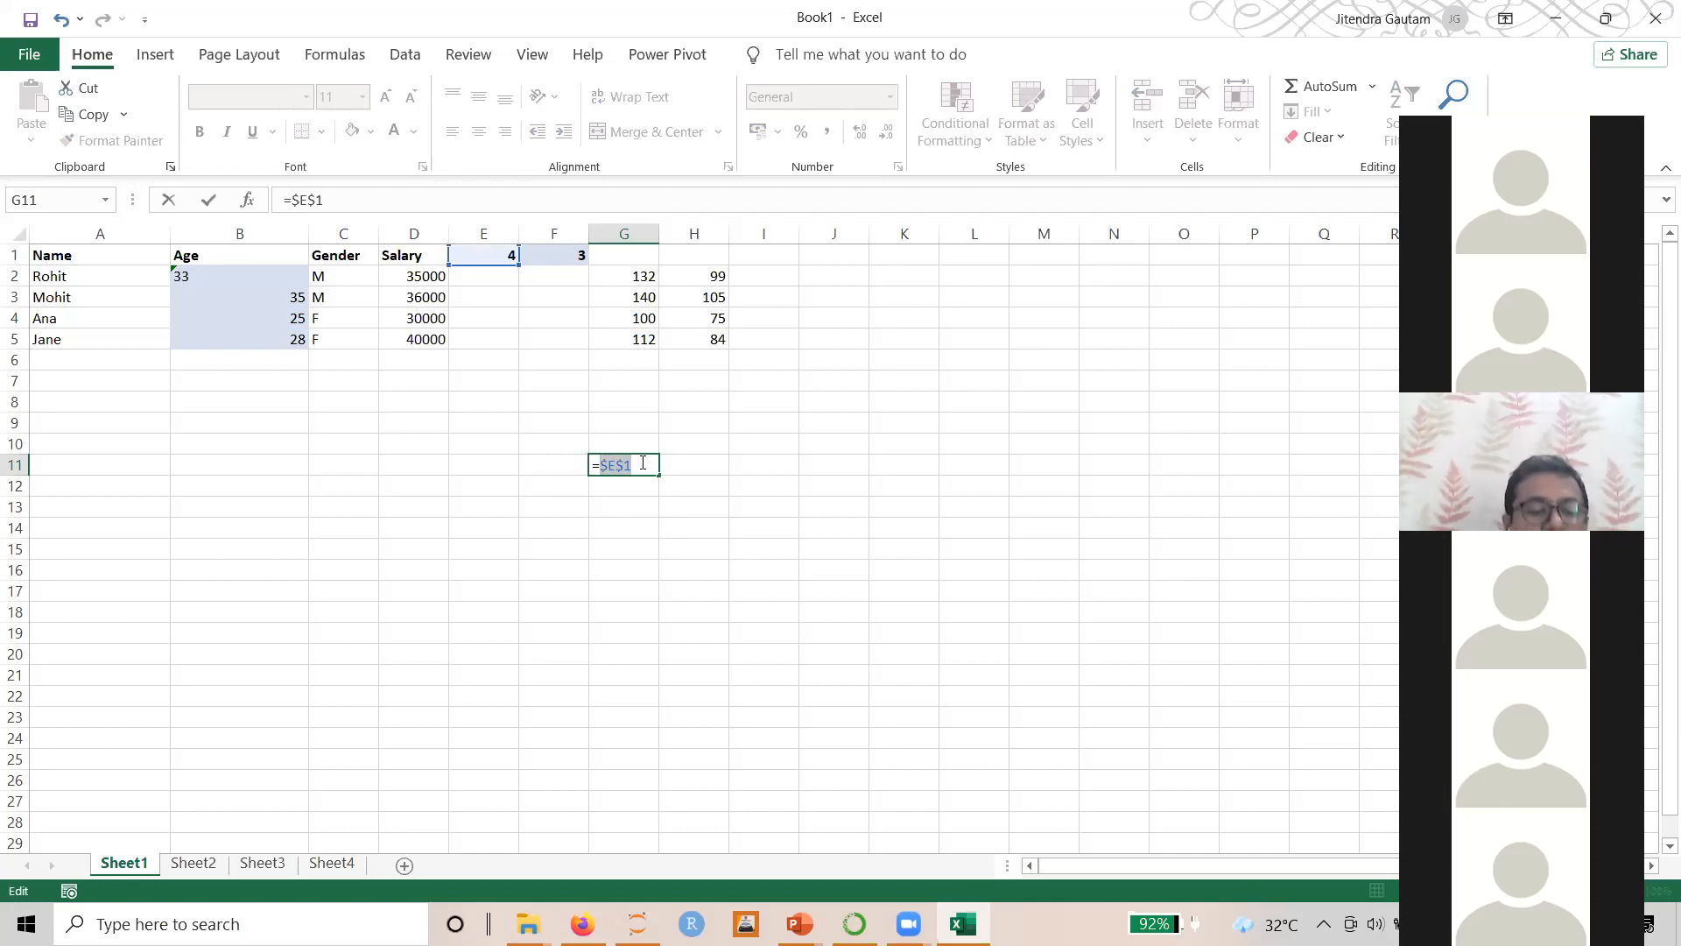
Cycle the E1 reference in G11 through its mixed, relative and absolute forms, and commit the formula as =$E$1
key(F4)
key(F4)
key(F4)
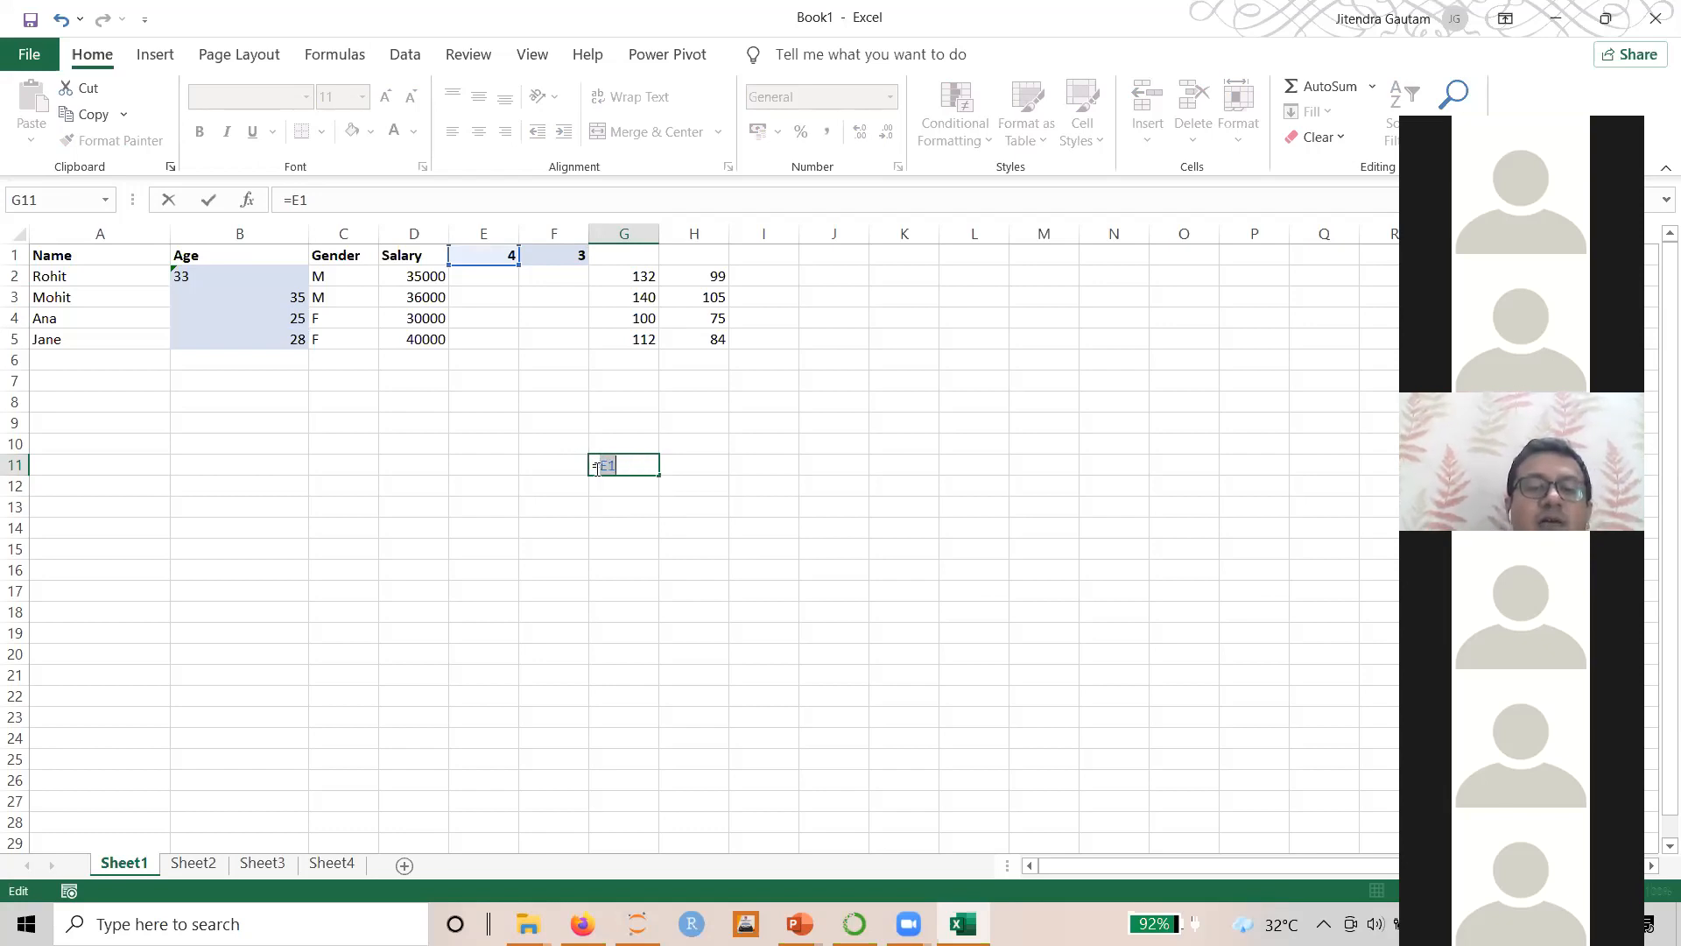
key(F4)
key(F4)
key(F4)
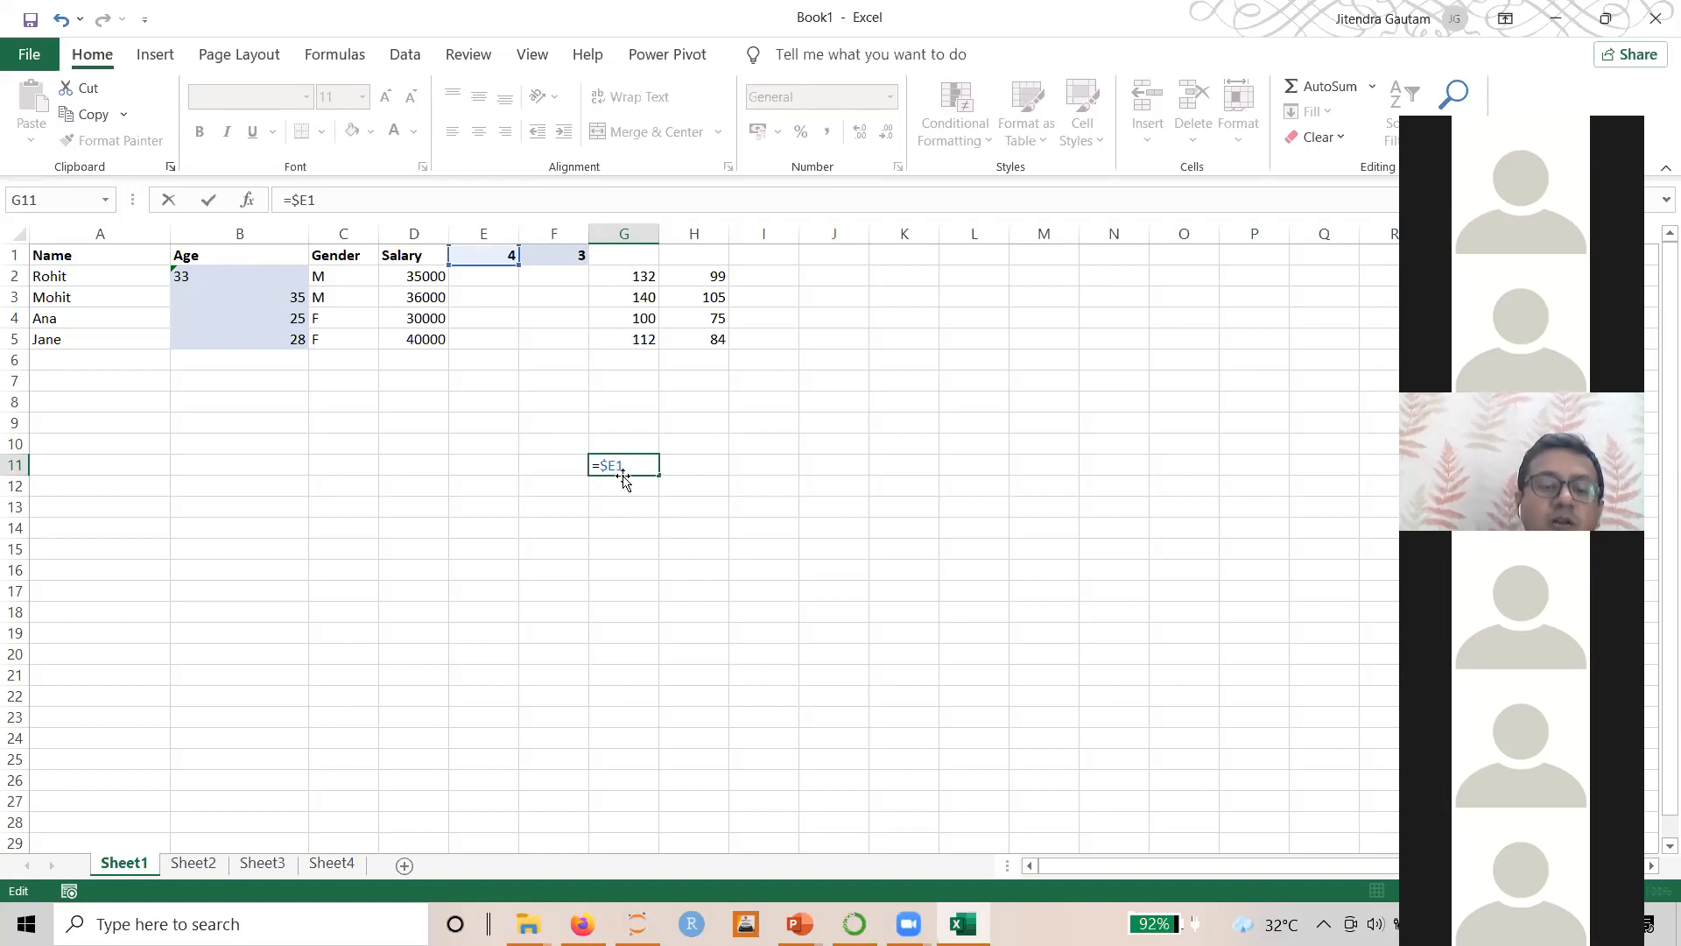
key(F4)
key(F4)
key(ctrl+Return)
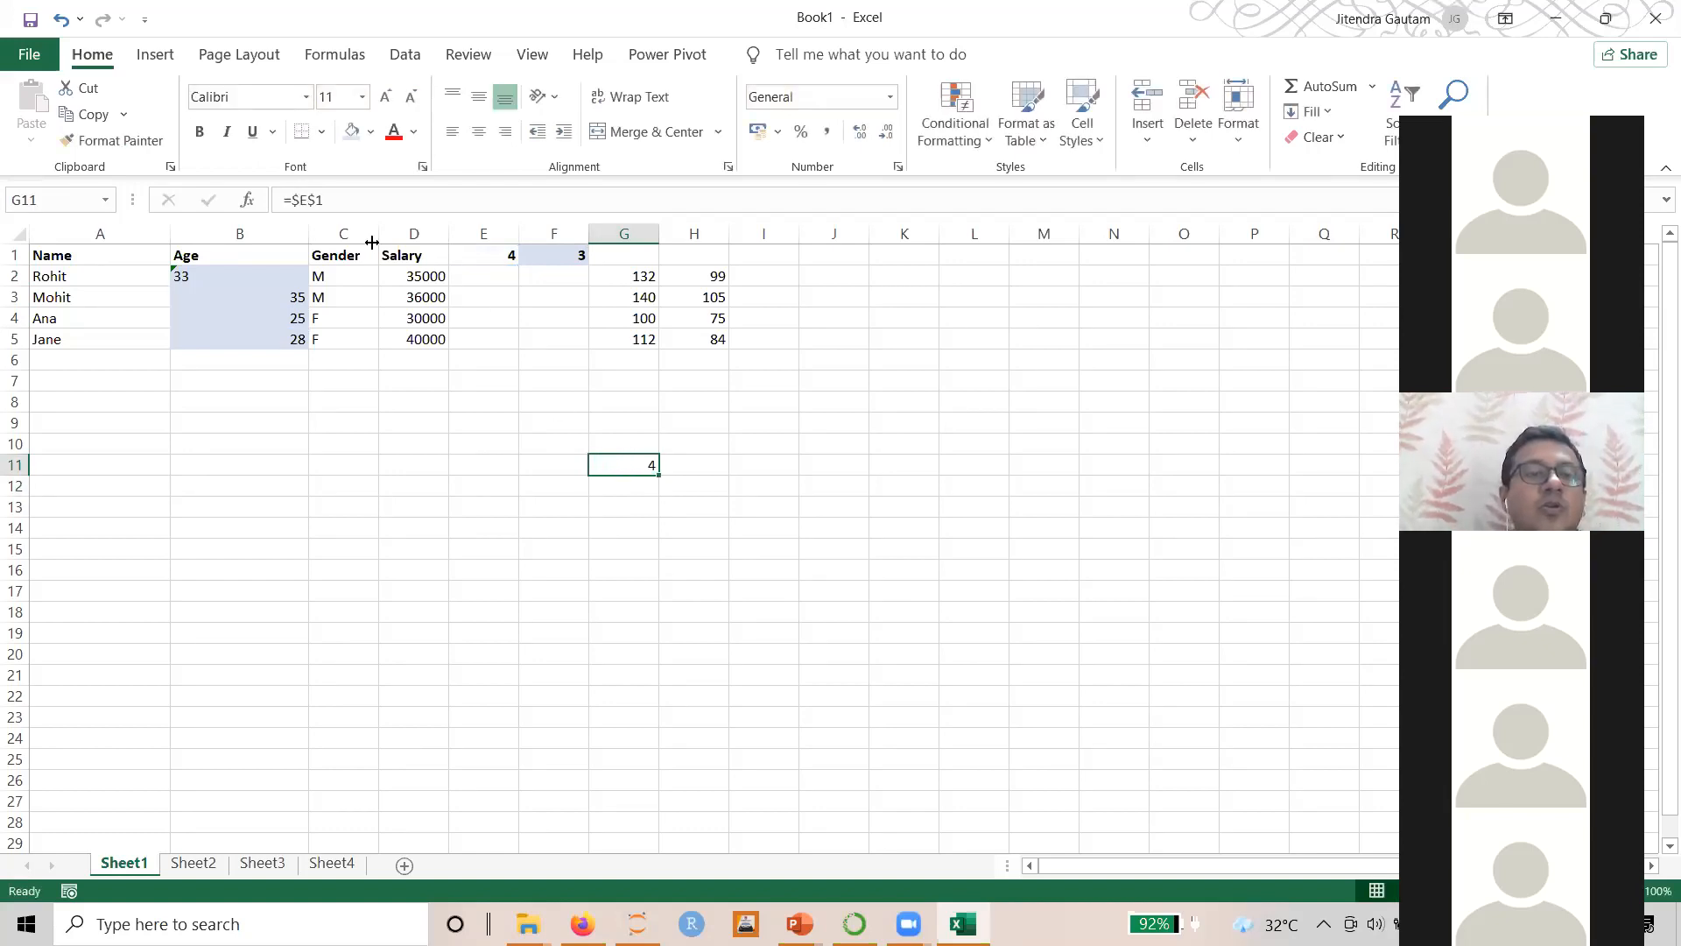
Reopen the G11 formula, cycle its reference through E$1, $E1, E1 and $E$1, and commit it as =$E$1
click(308, 197)
double_click(309, 198)
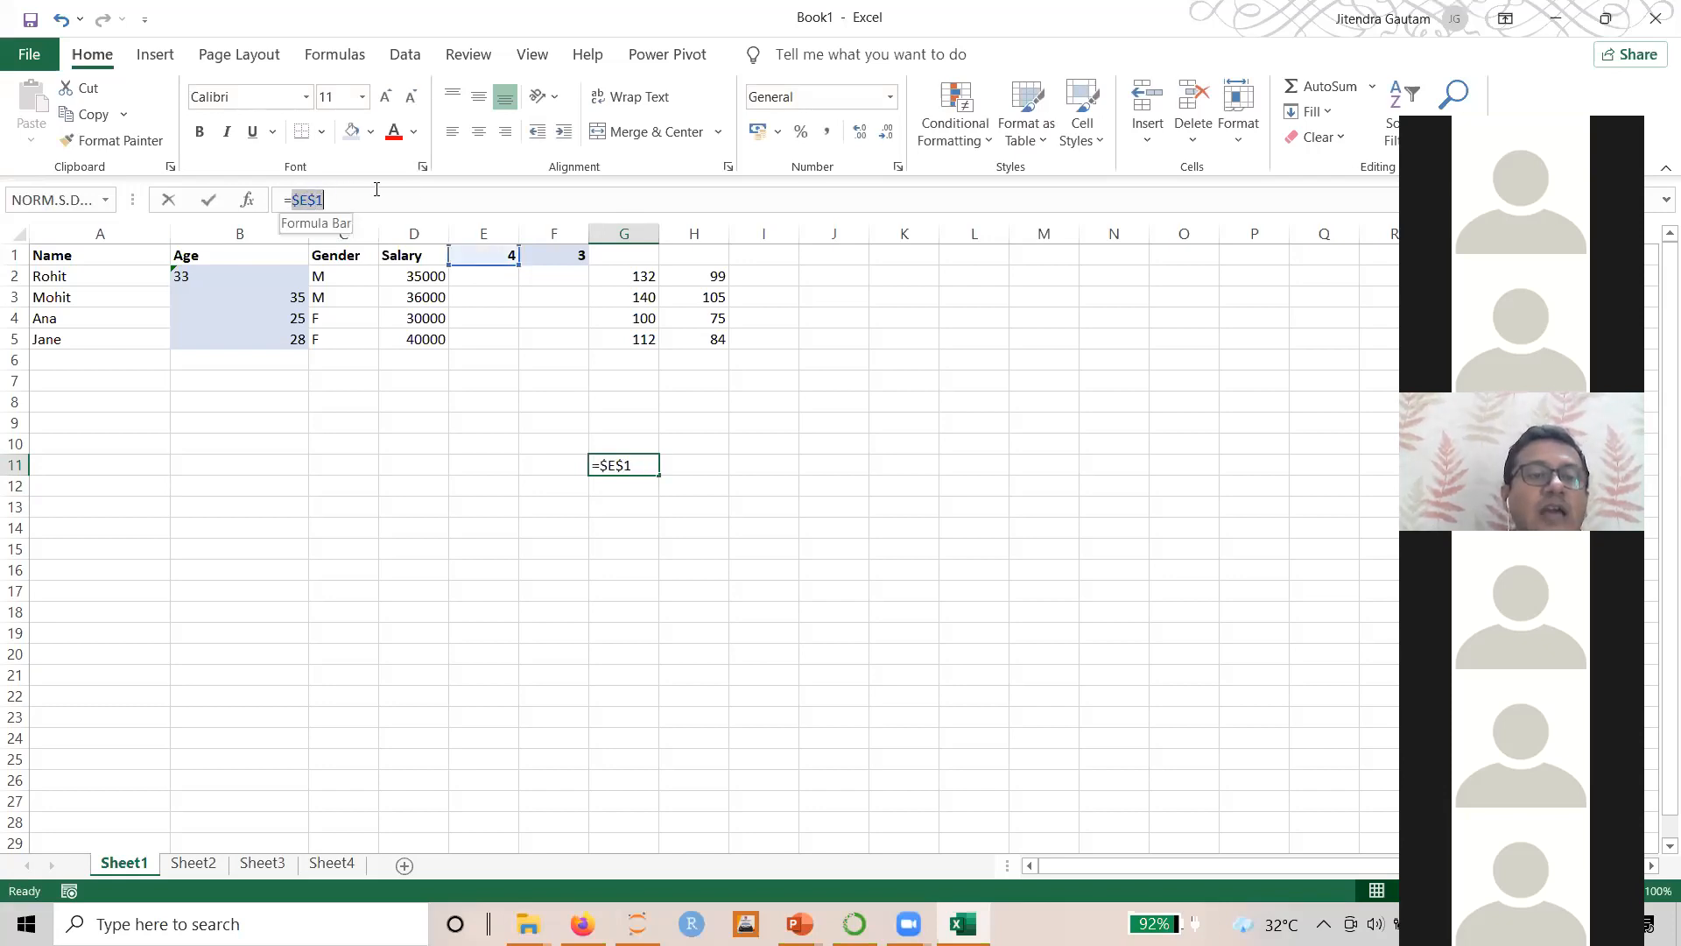
key(F4)
key(F4)
key(F4)
key(F4)
key(F4)
key(F4)
key(F4)
key(F4)
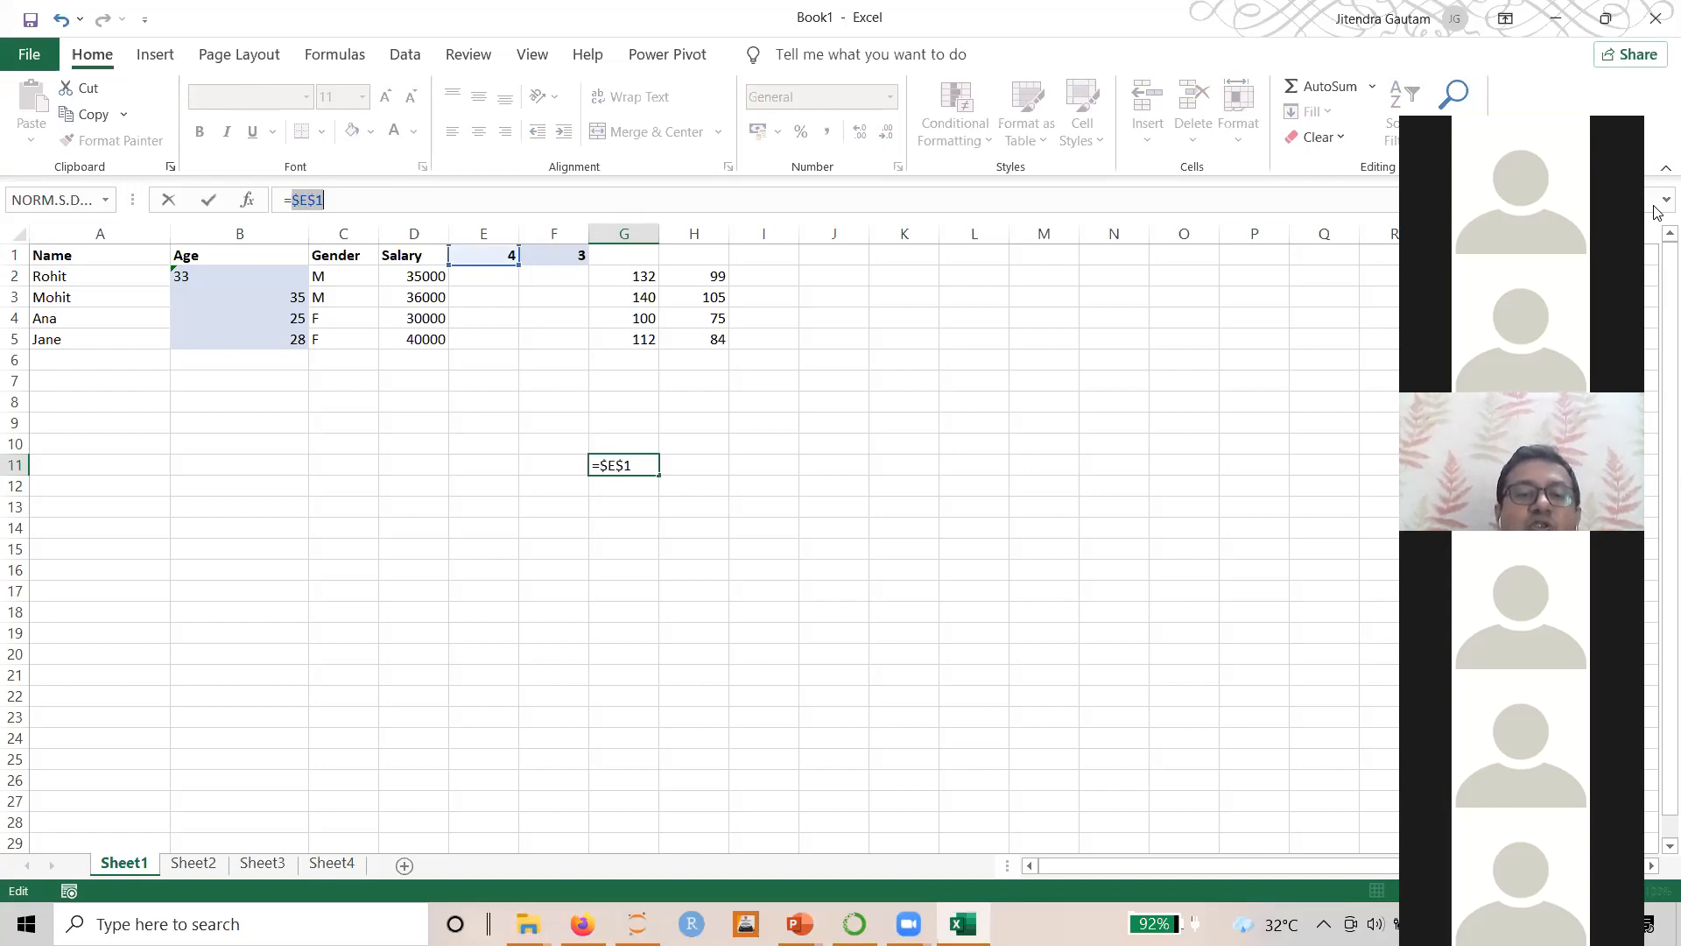
key(F4)
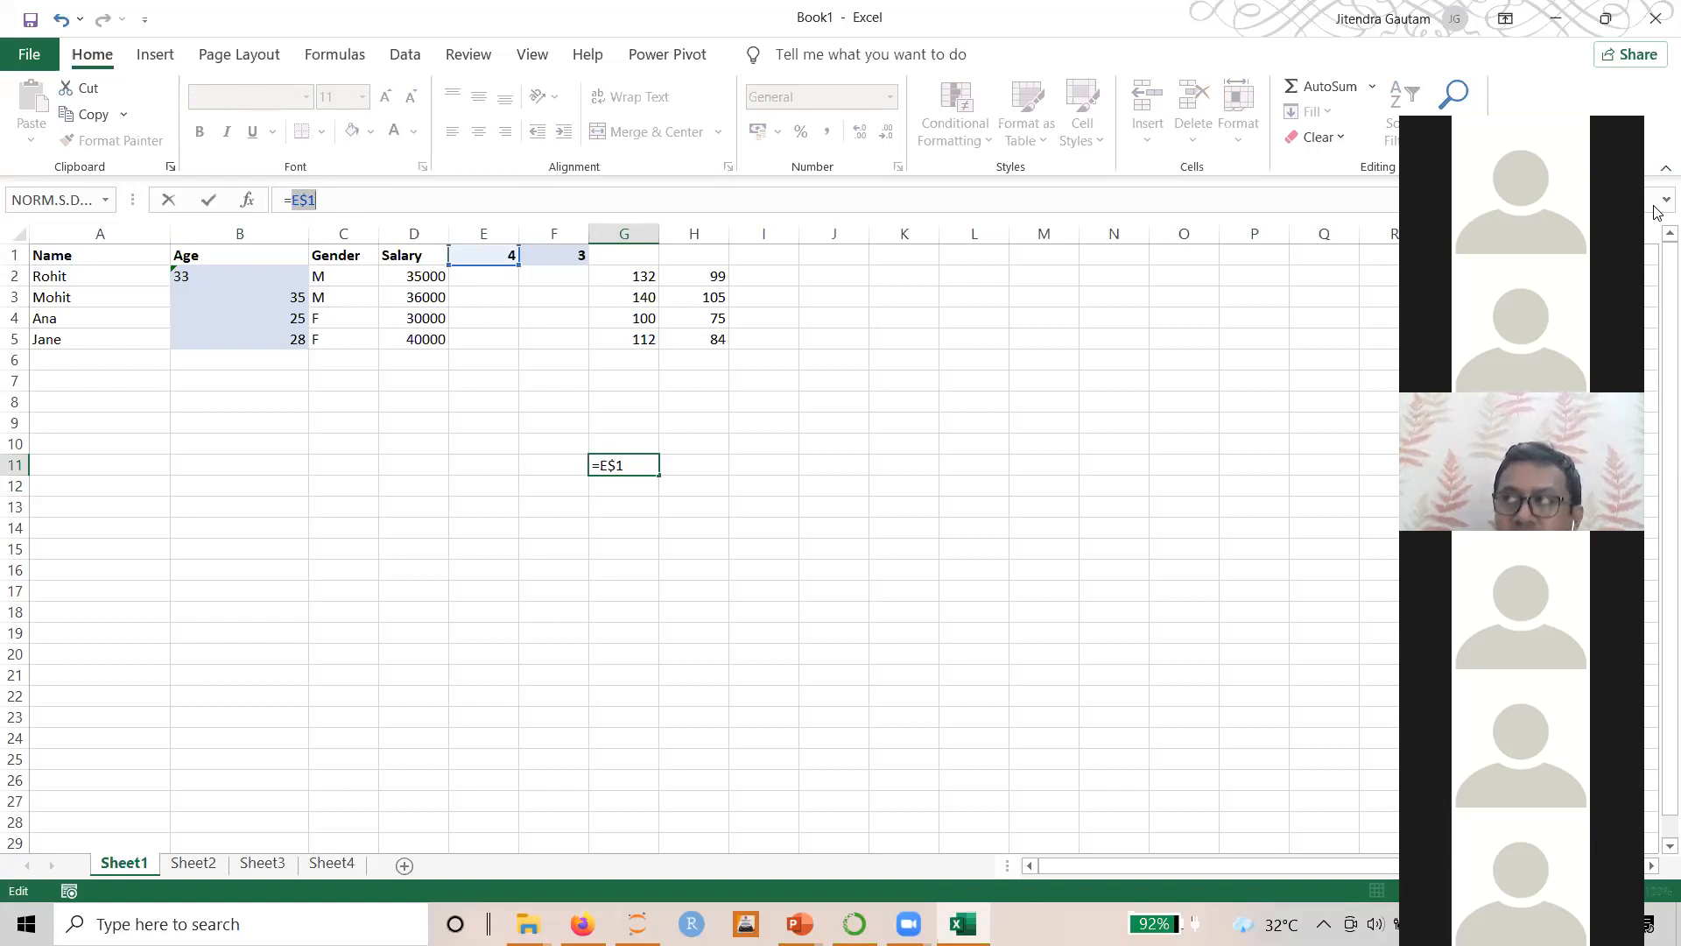
key(F4)
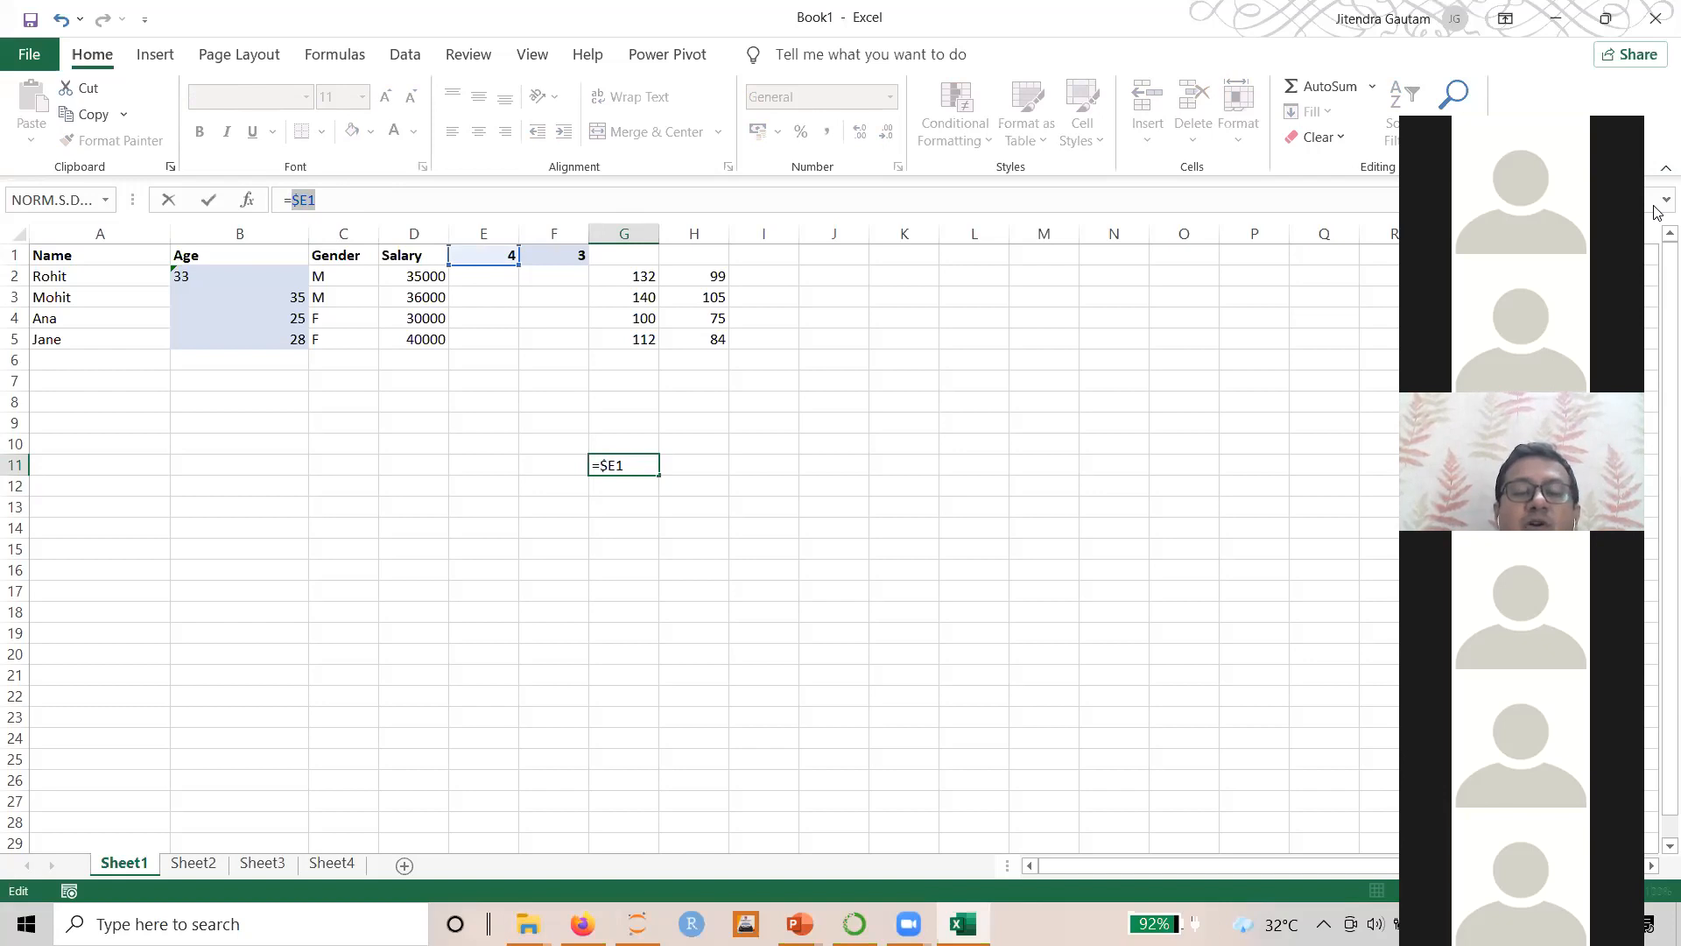
key(F4)
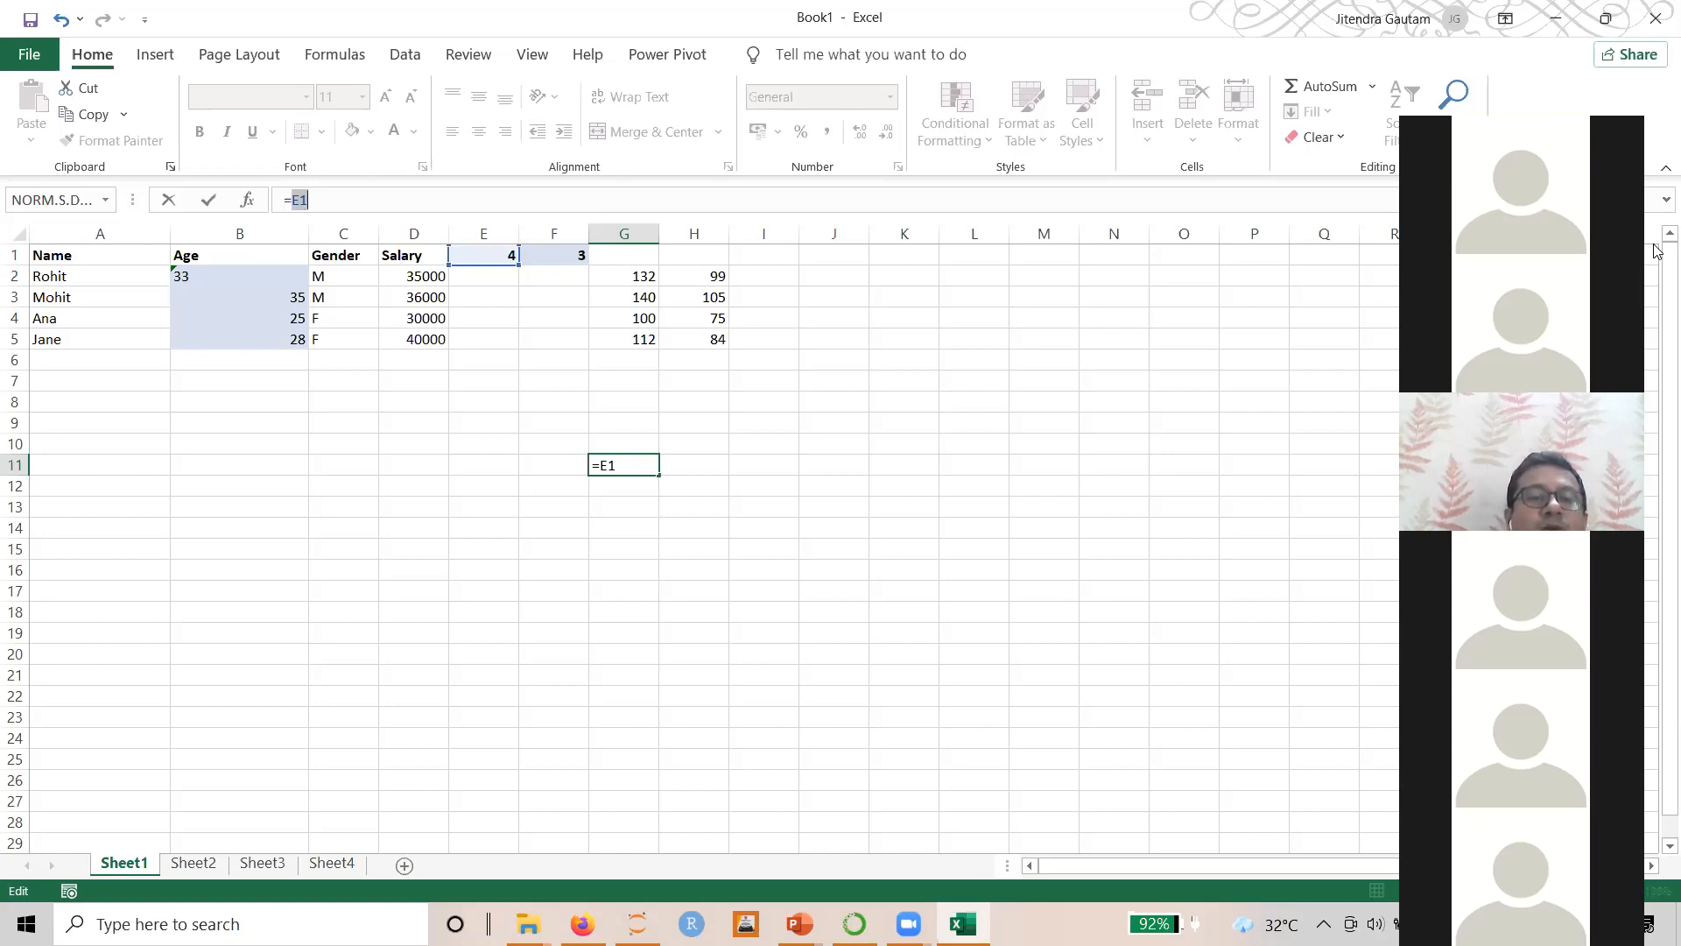
key(F4)
key(ctrl+Return)
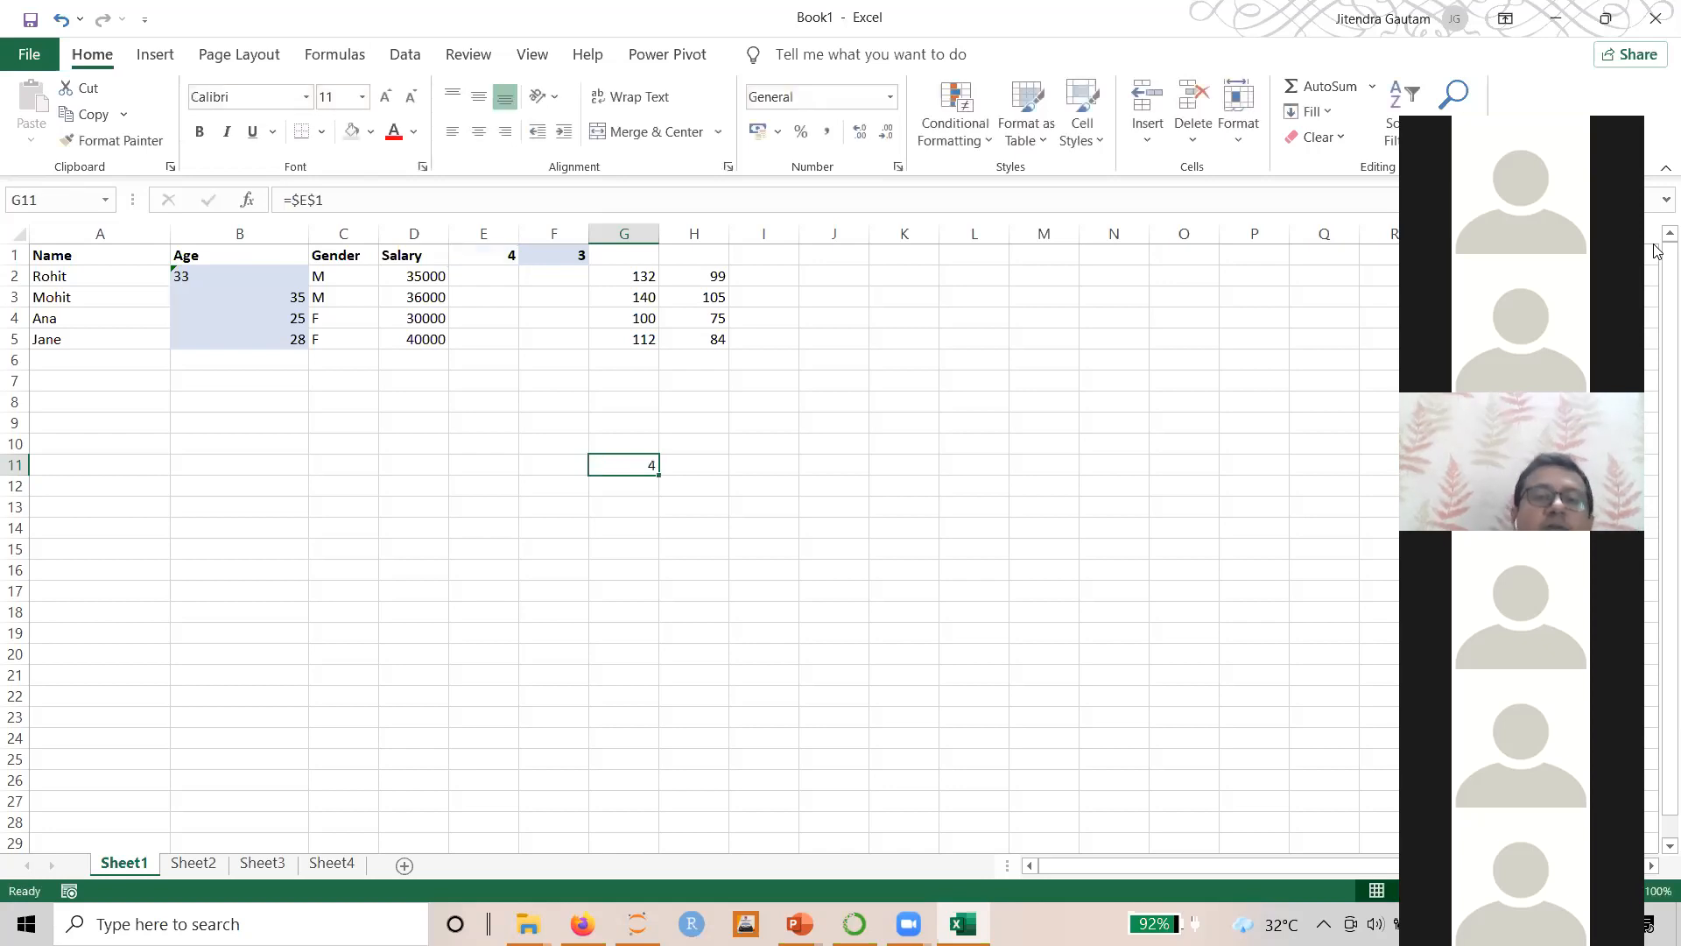
Clear the contents of the range A1 to I6 and of cell G11
click(574, 385)
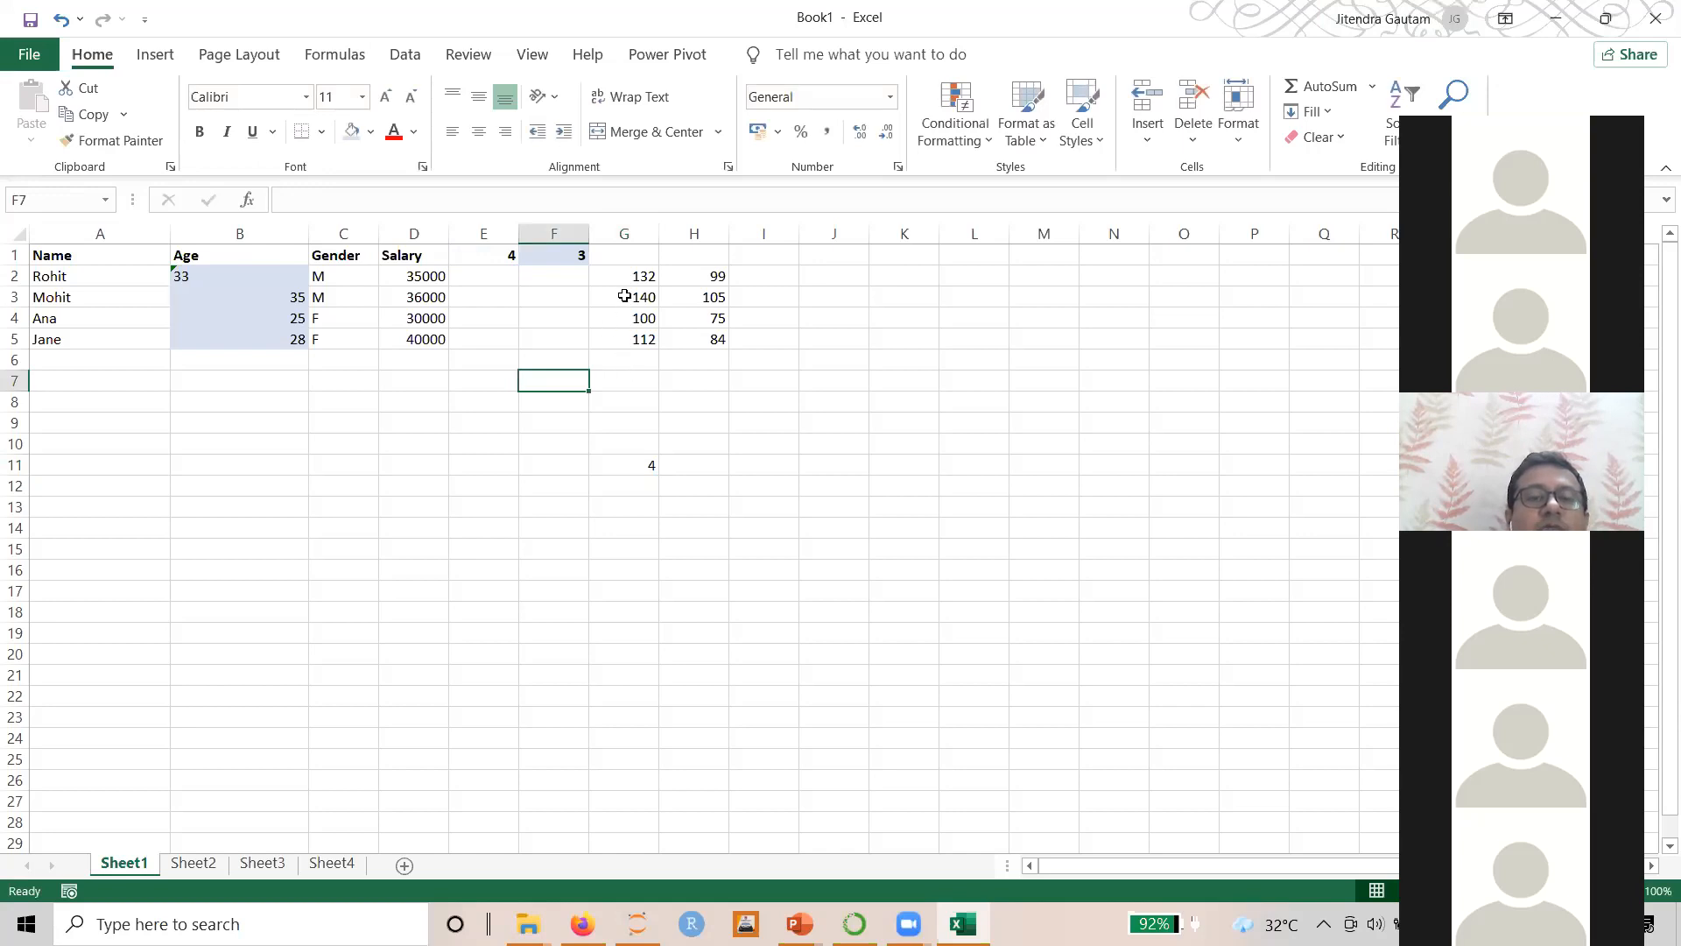
drag(66, 257, 738, 354)
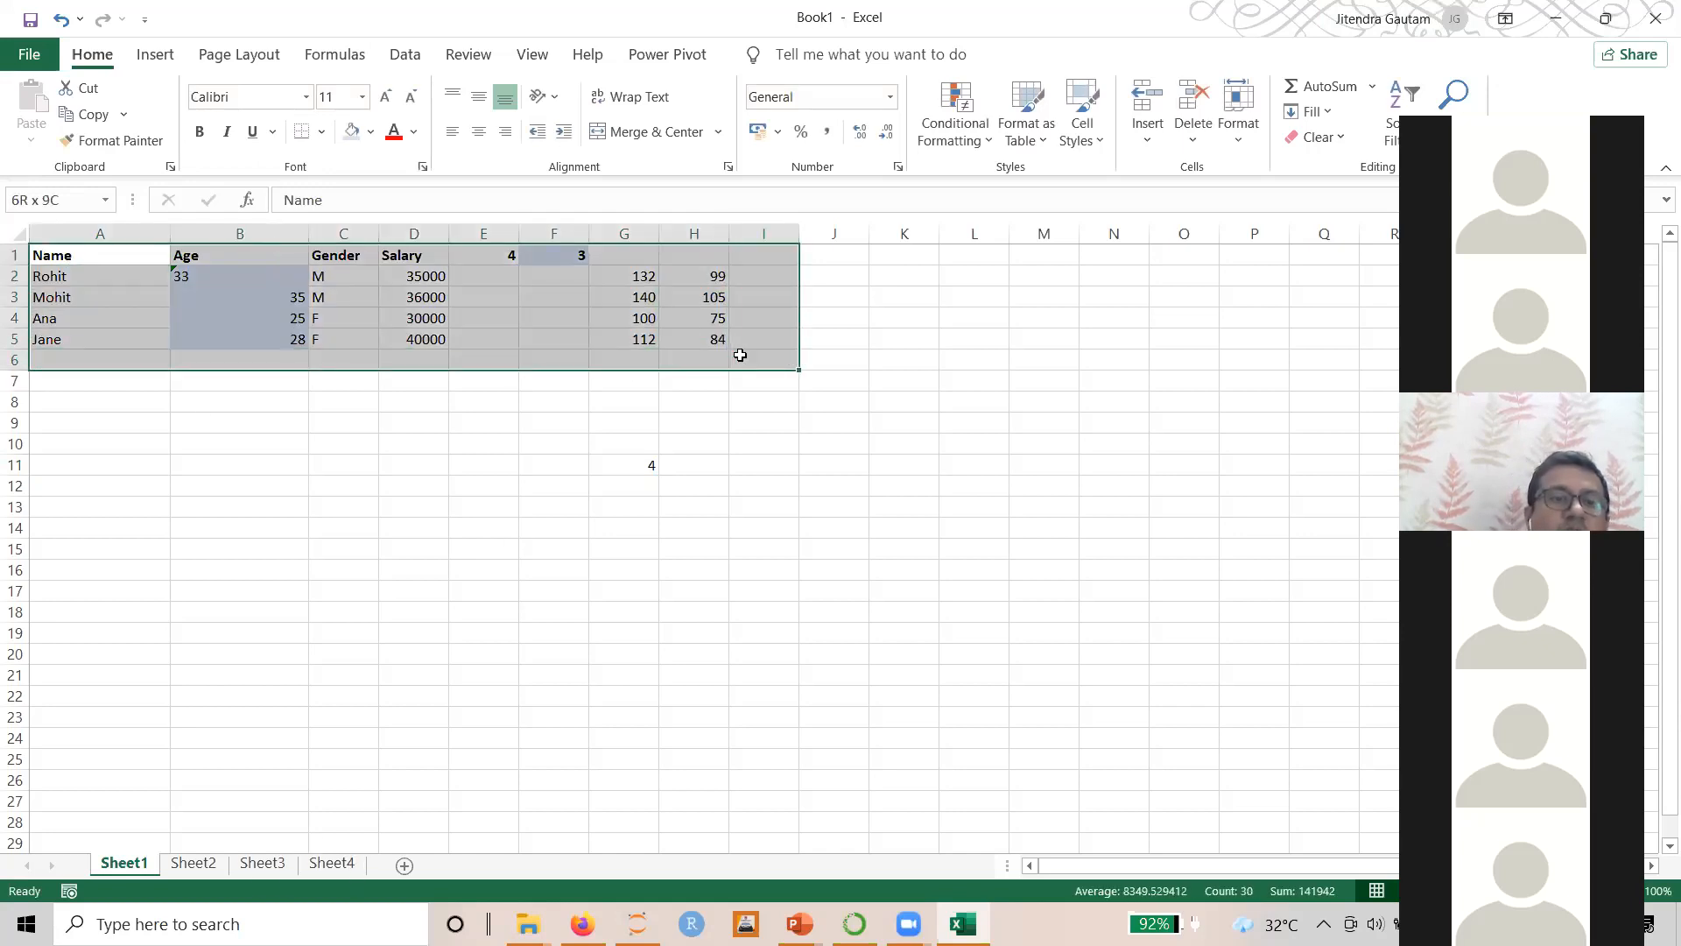
key(Delete)
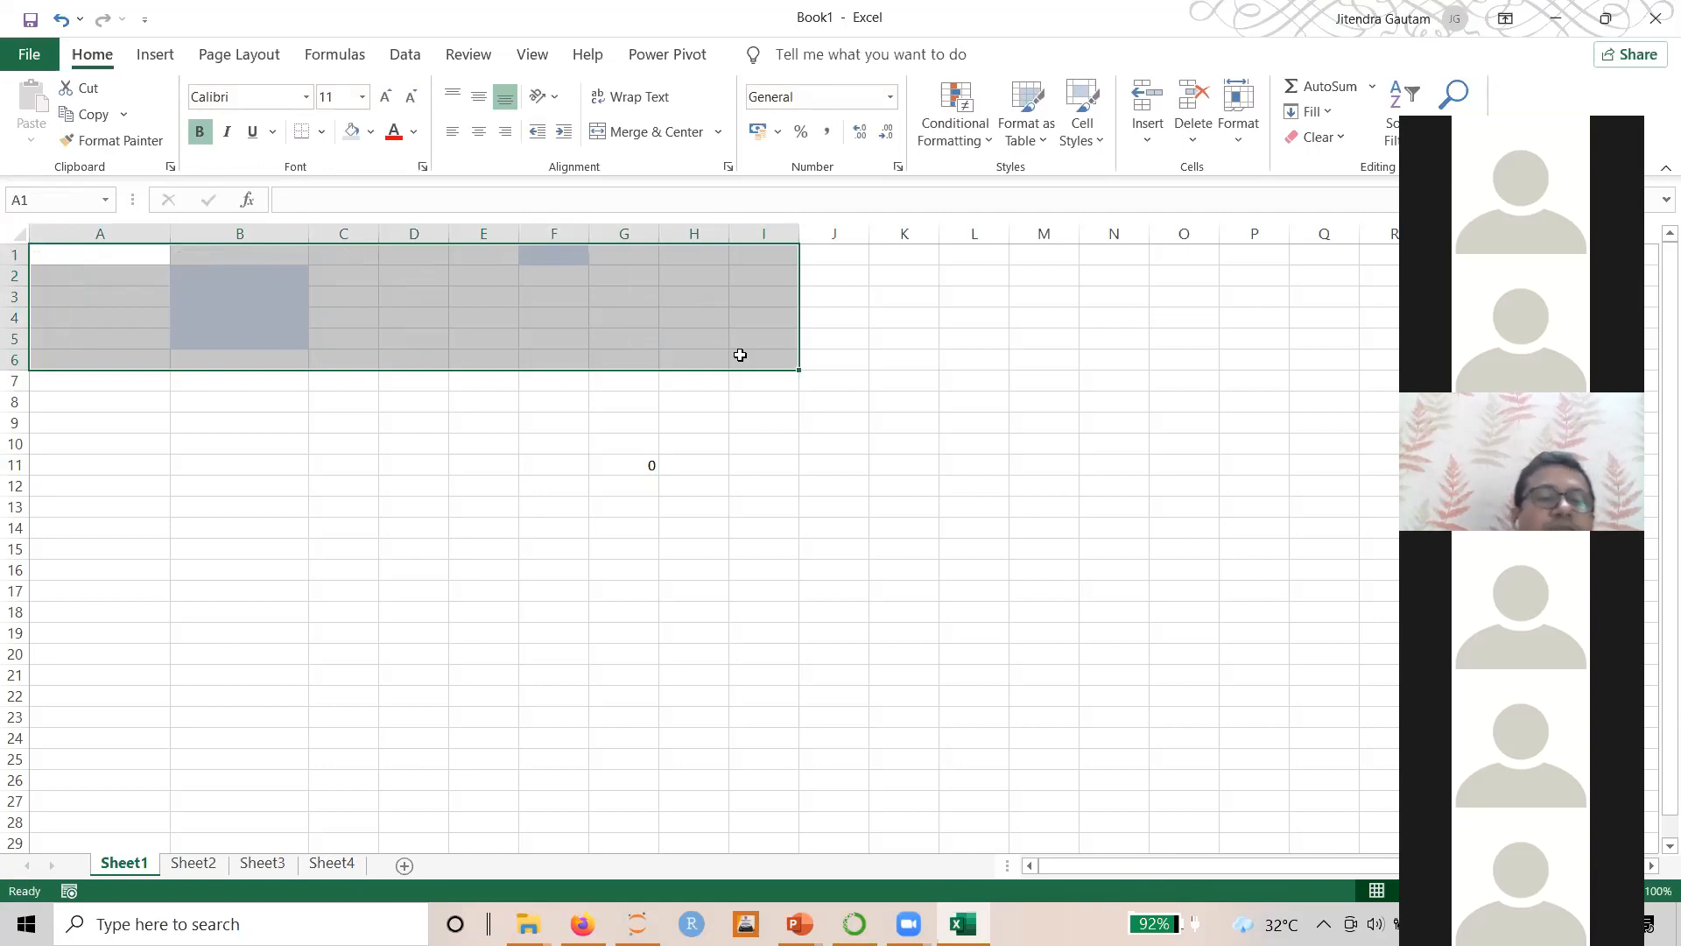
click(469, 629)
click(637, 470)
key(Delete)
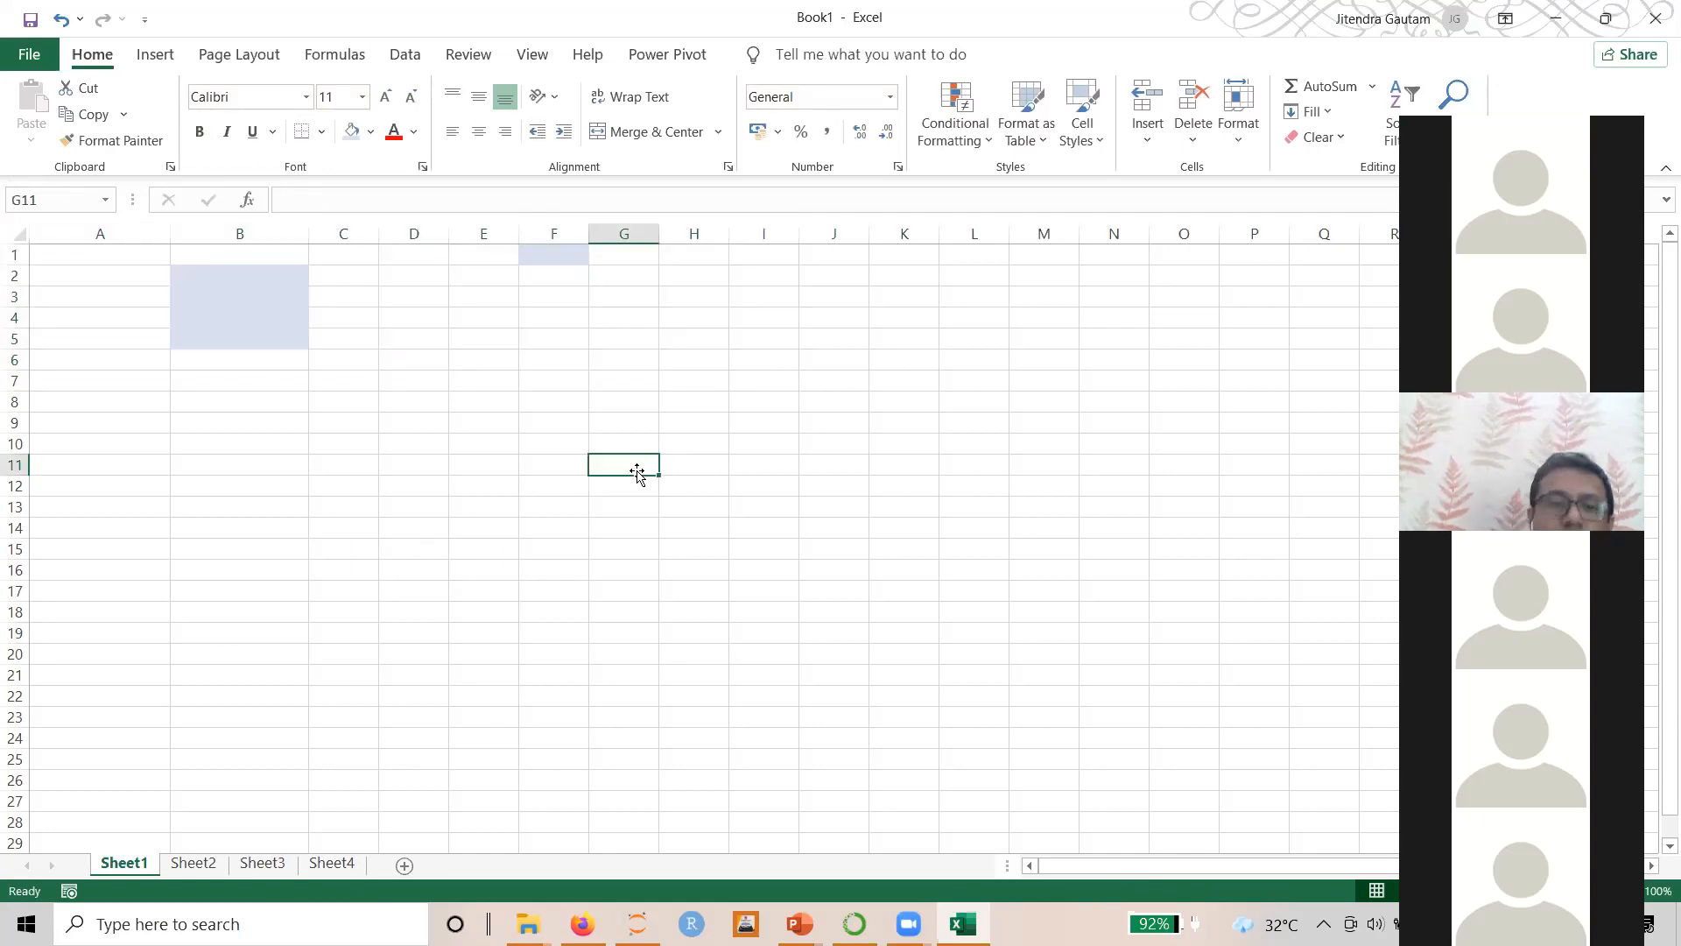
Undo both content deletions and the formula entry in G11
key(ctrl+z)
key(ctrl+z)
key(ctrl+z)
Copy the Name column, A1 to A5, and paste it into the empty area starting at B11
click(98, 261)
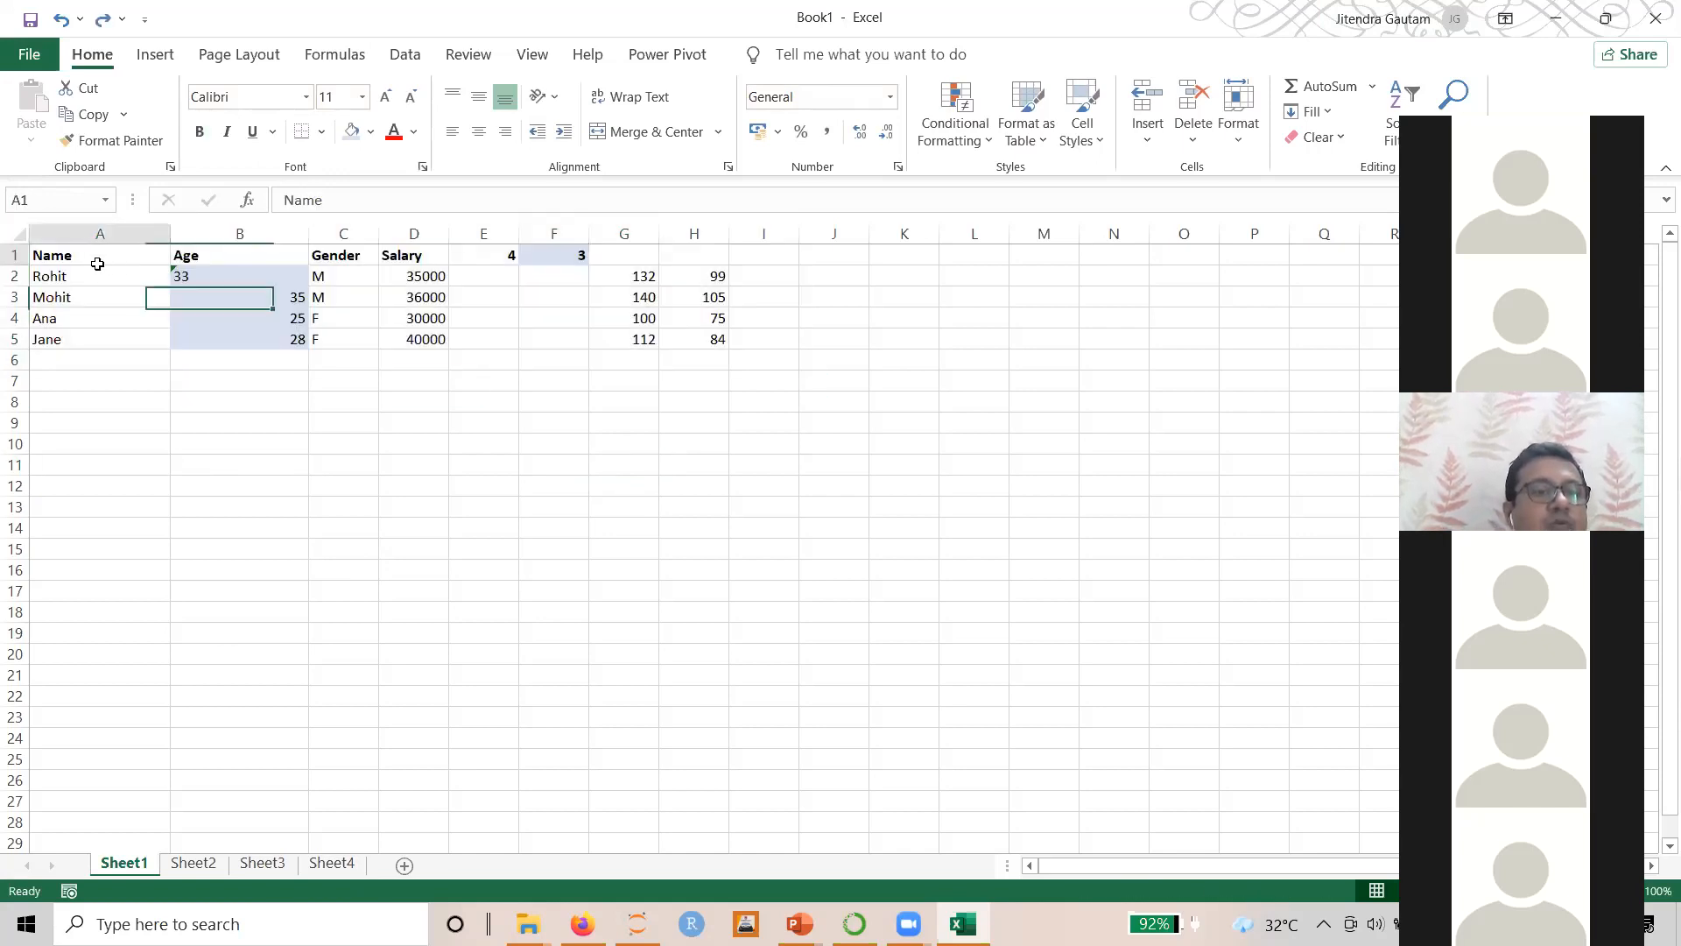
drag(99, 263, 71, 335)
key(ctrl+c)
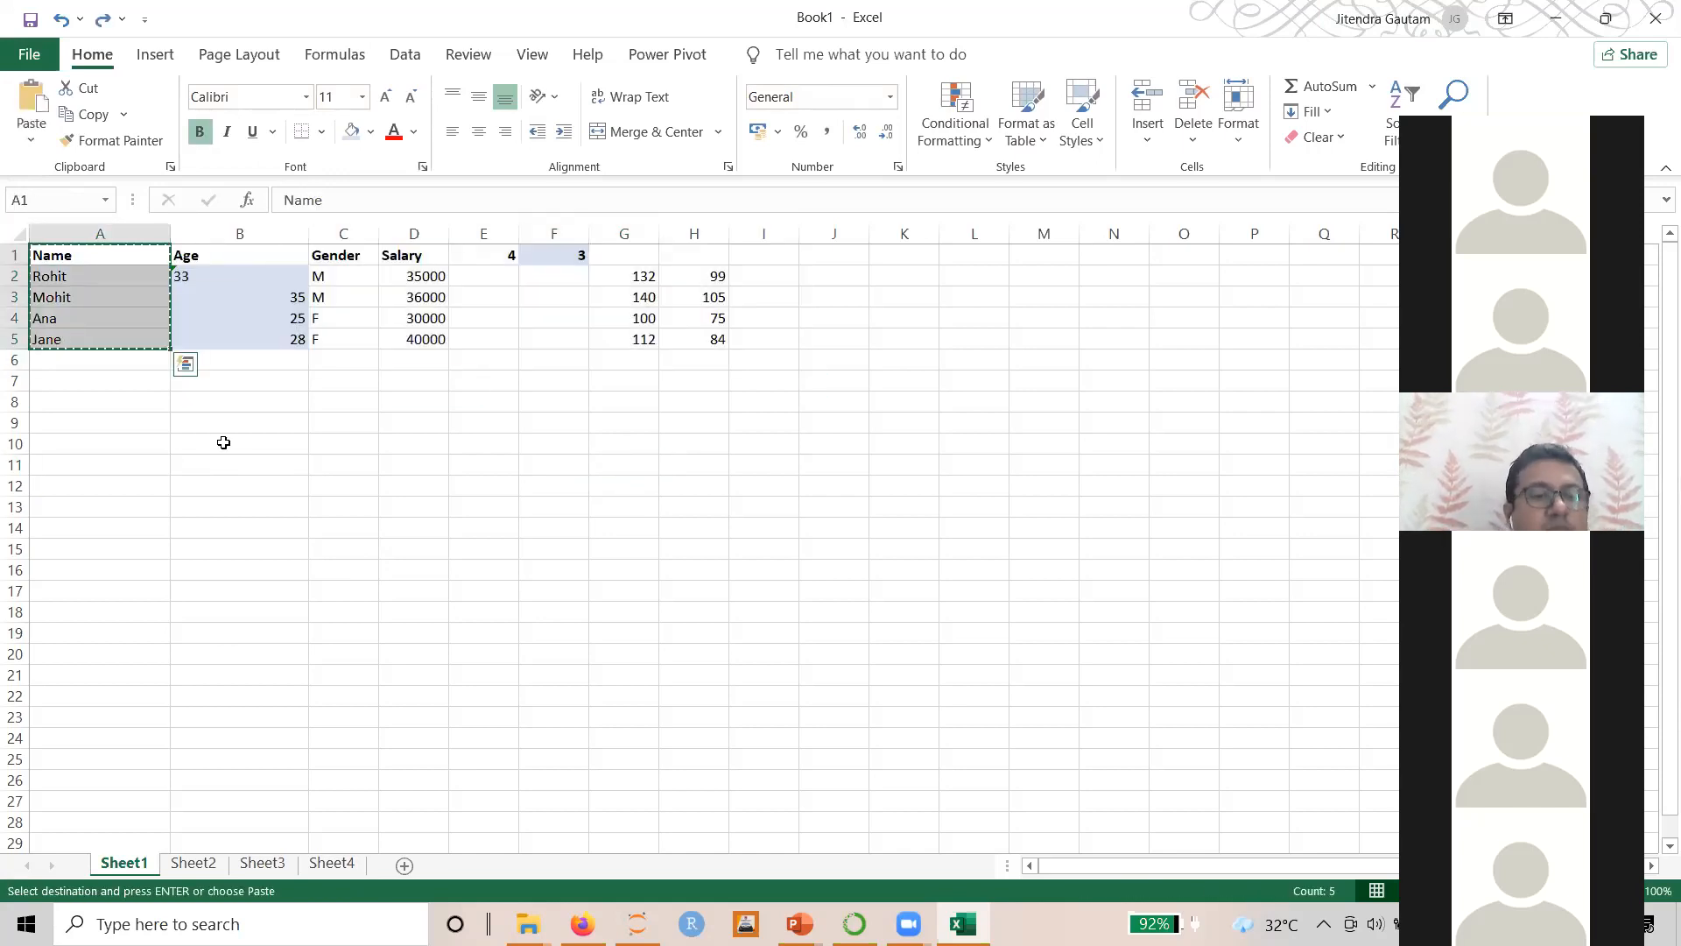
click(265, 476)
key(ctrl+v)
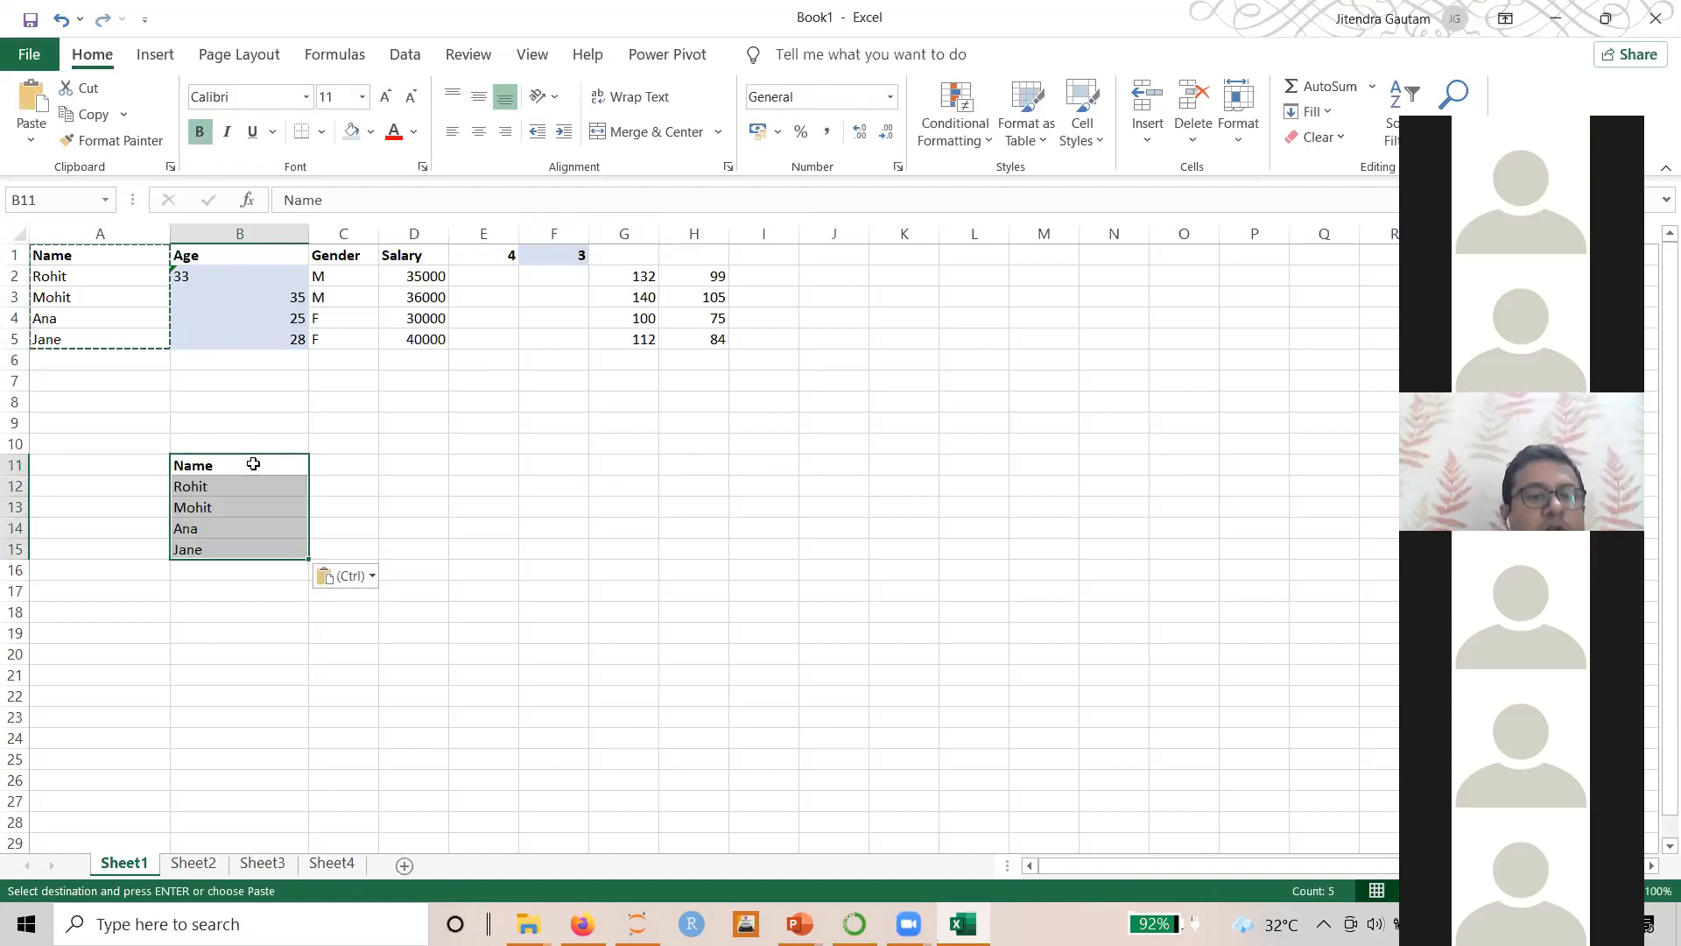
Delete rows 1 to 5 containing the original table, keeping the pasted list of names
click(272, 404)
drag(14, 255, 11, 348)
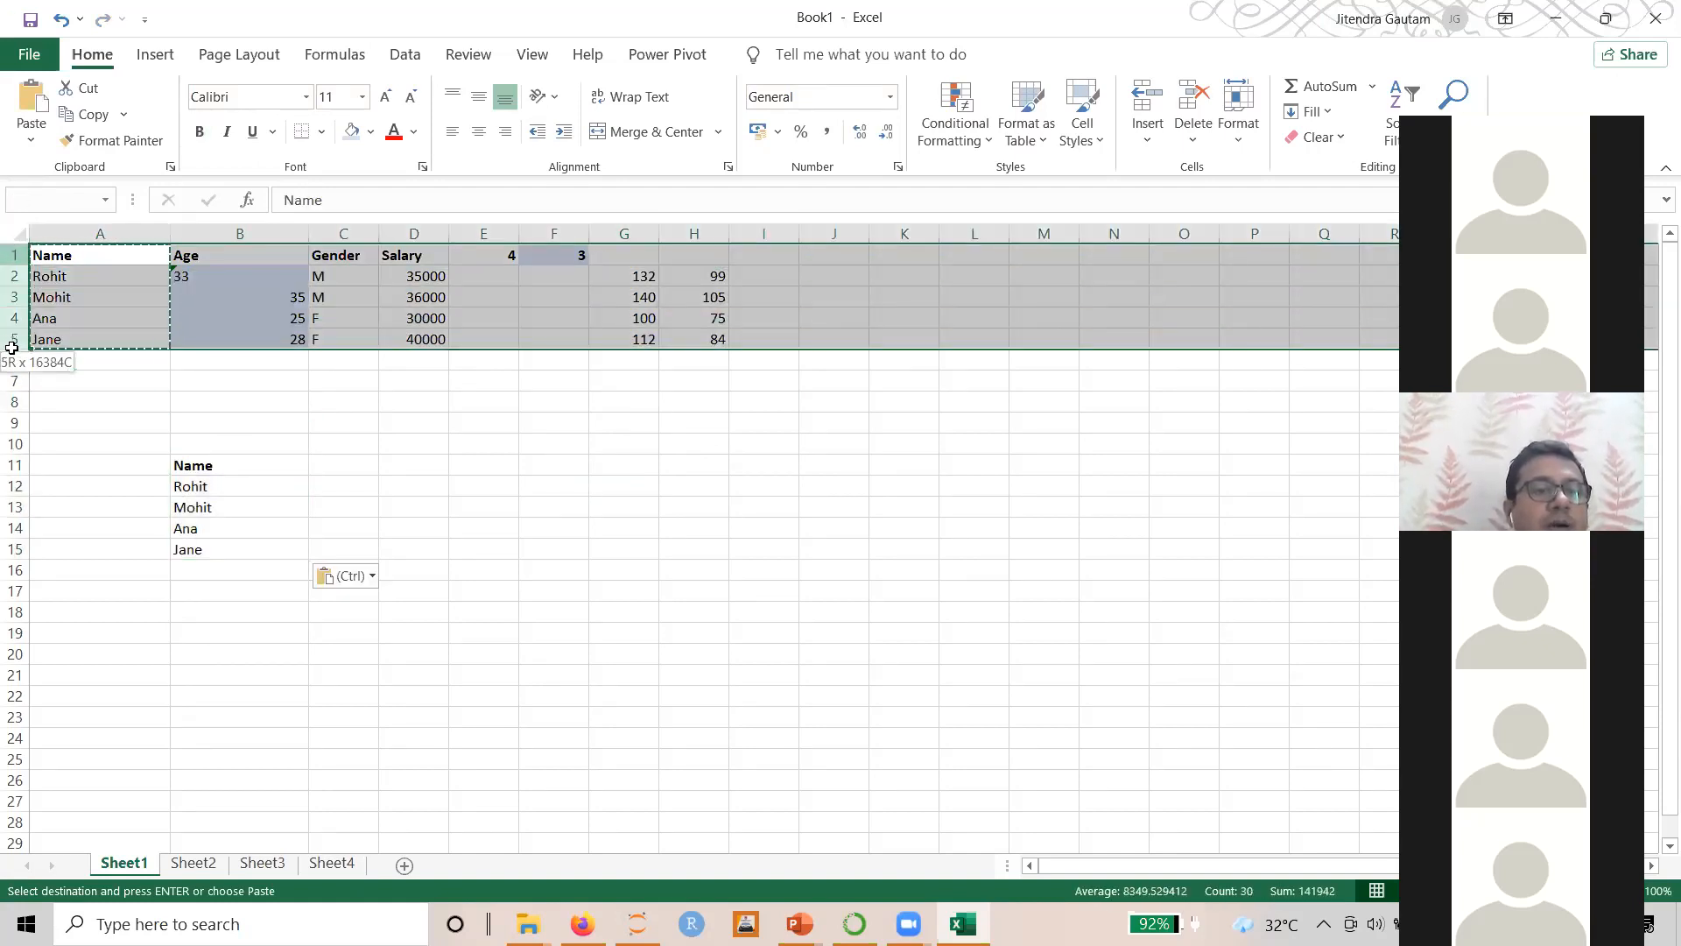
key(ctrl+minus)
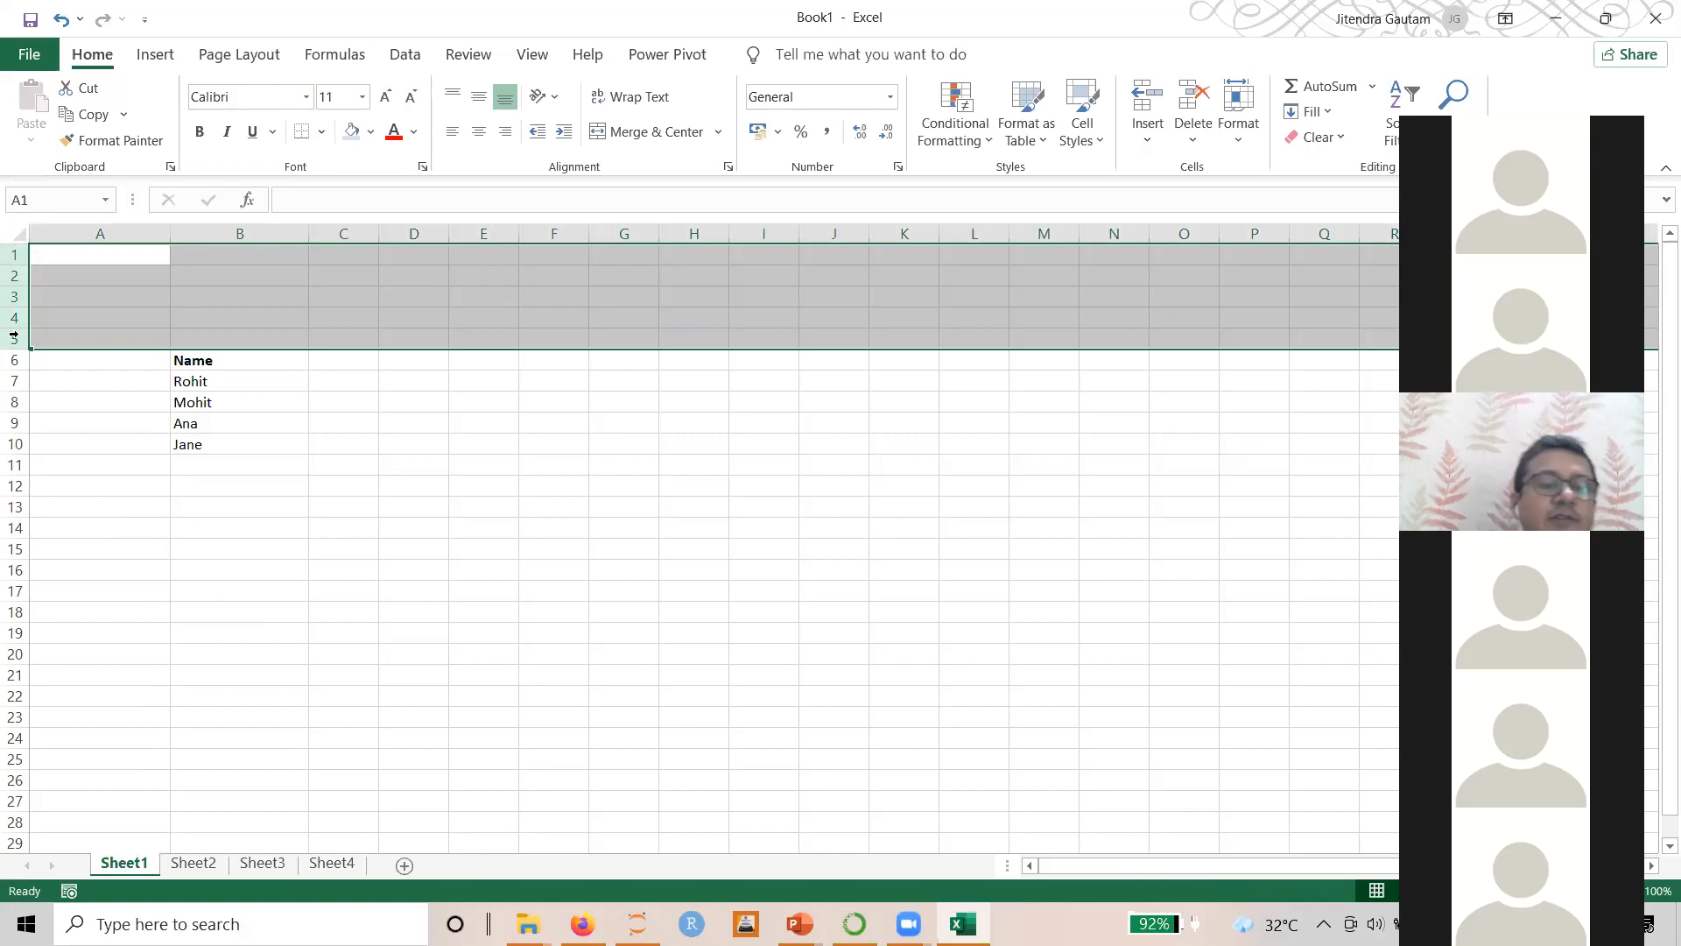
Enter the header Basic Salary in C6, beside the Name header
click(365, 427)
click(341, 359)
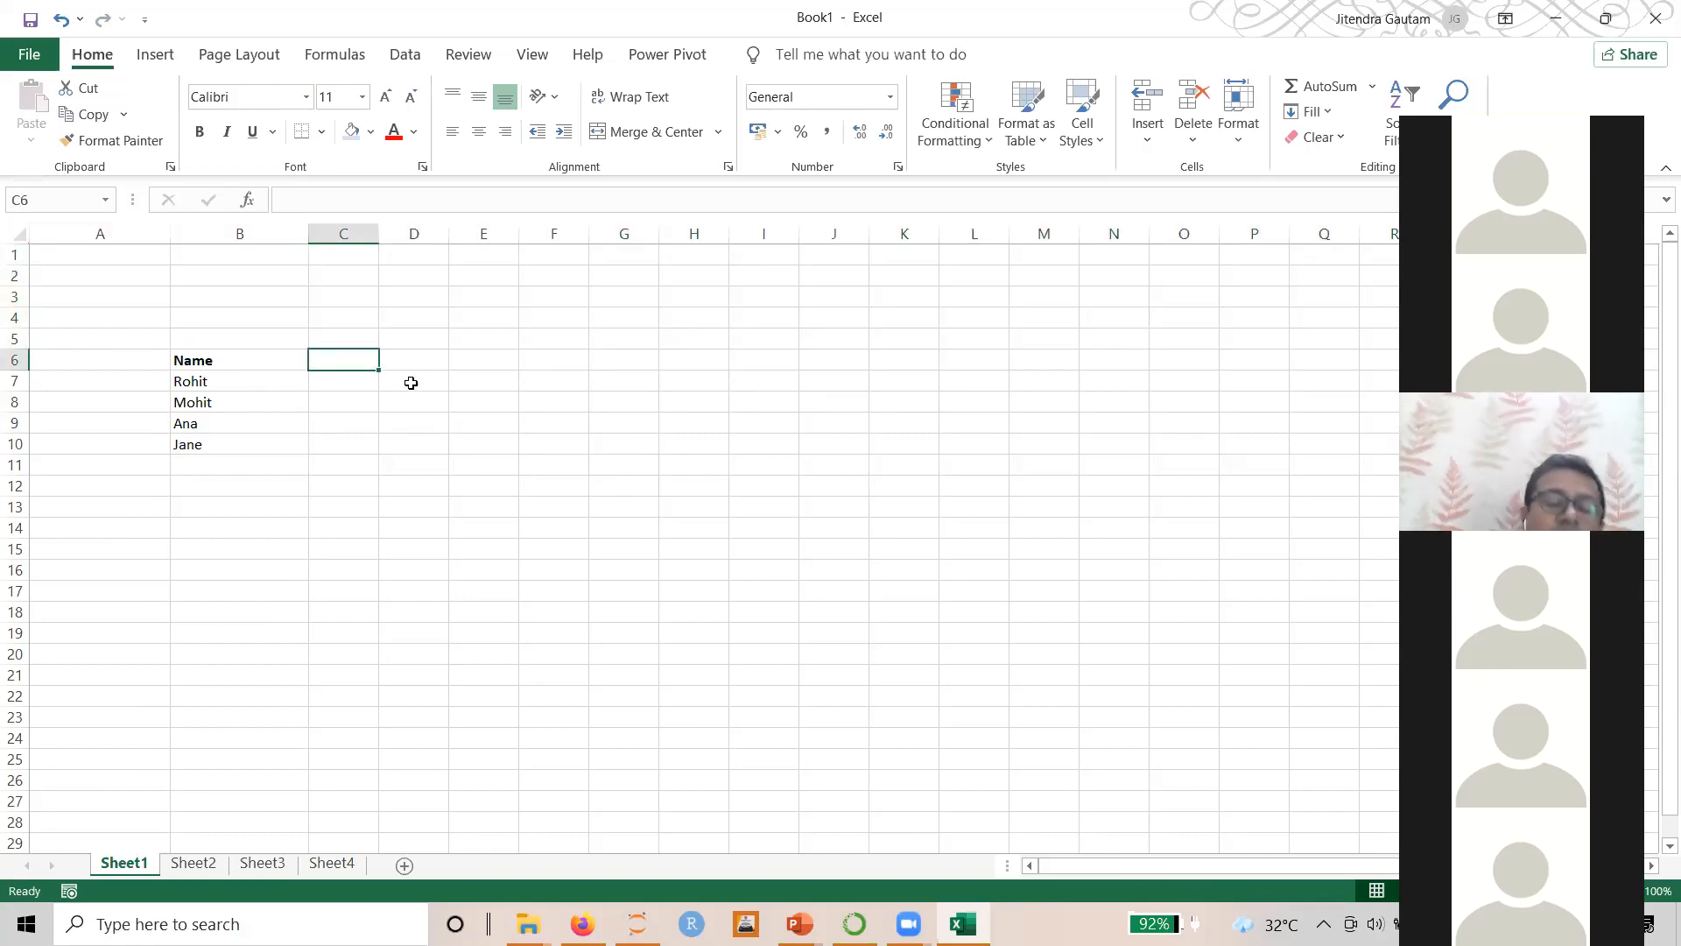
text(S)
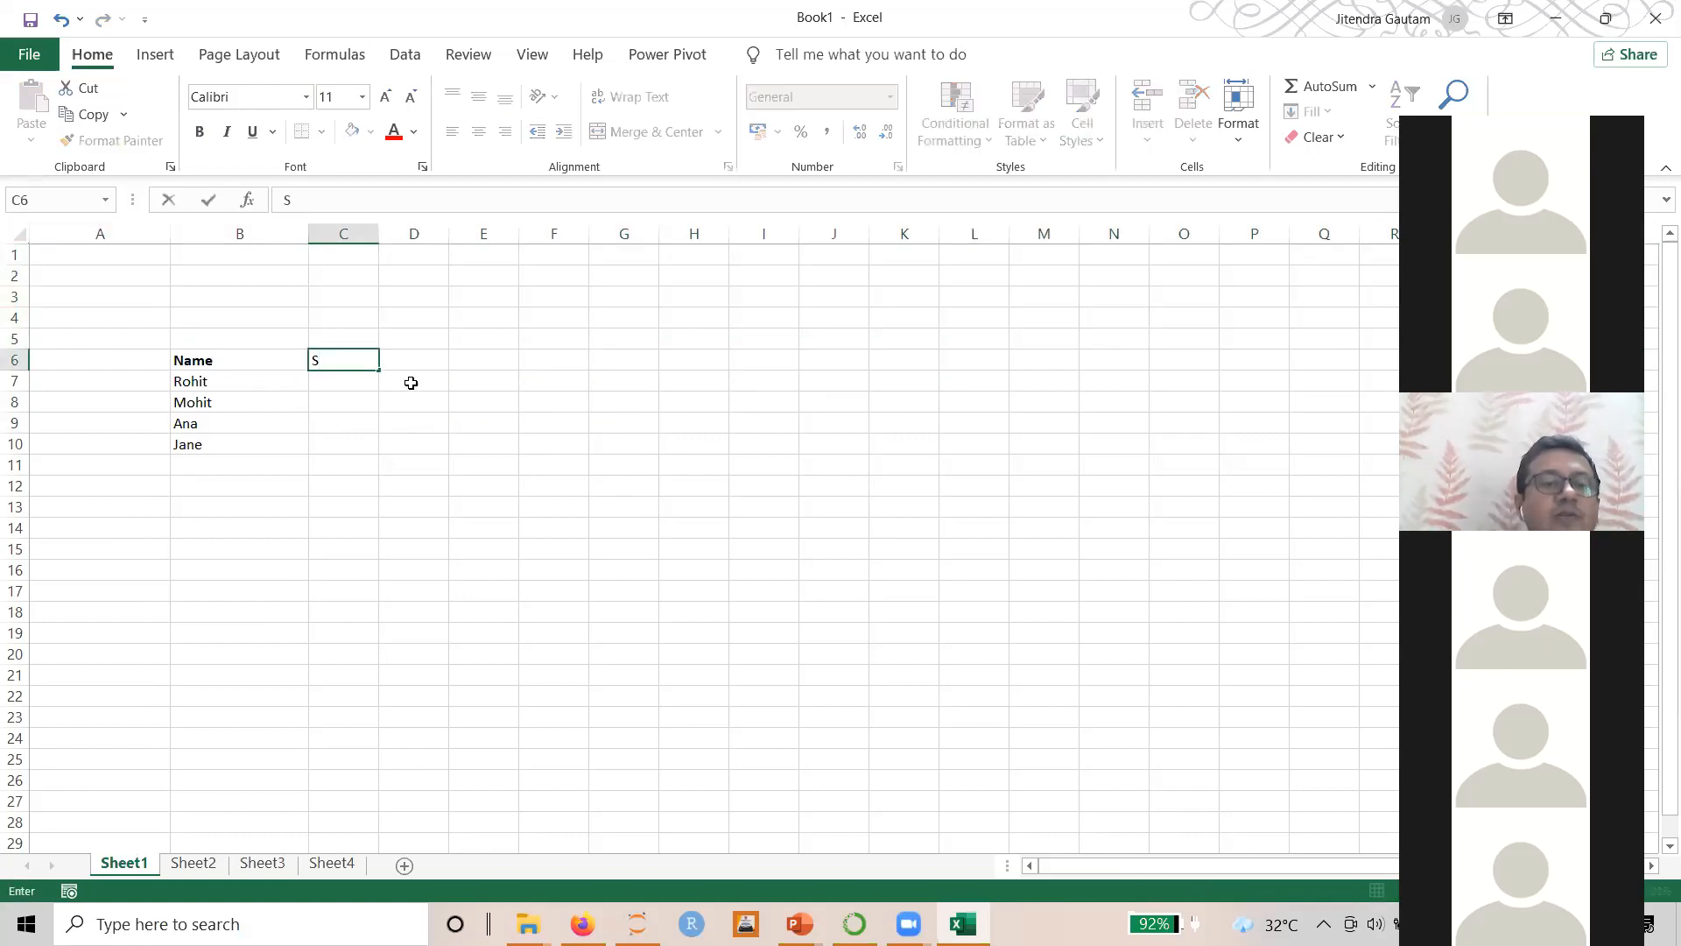
text(alary)
key(Return)
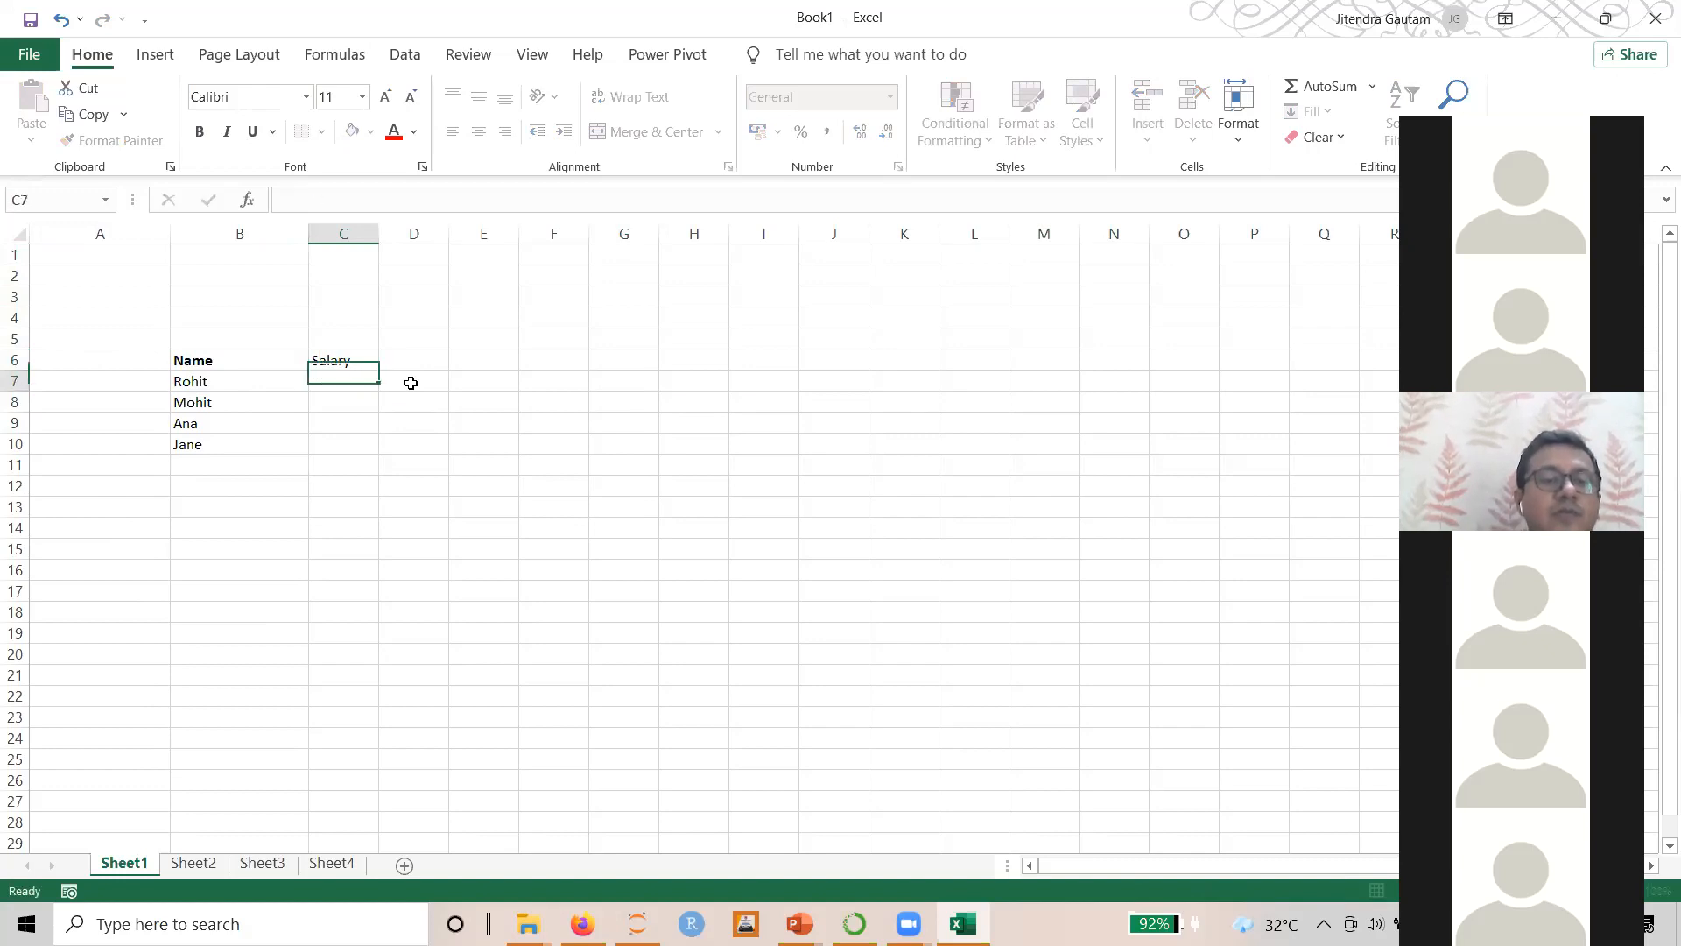
key(Up)
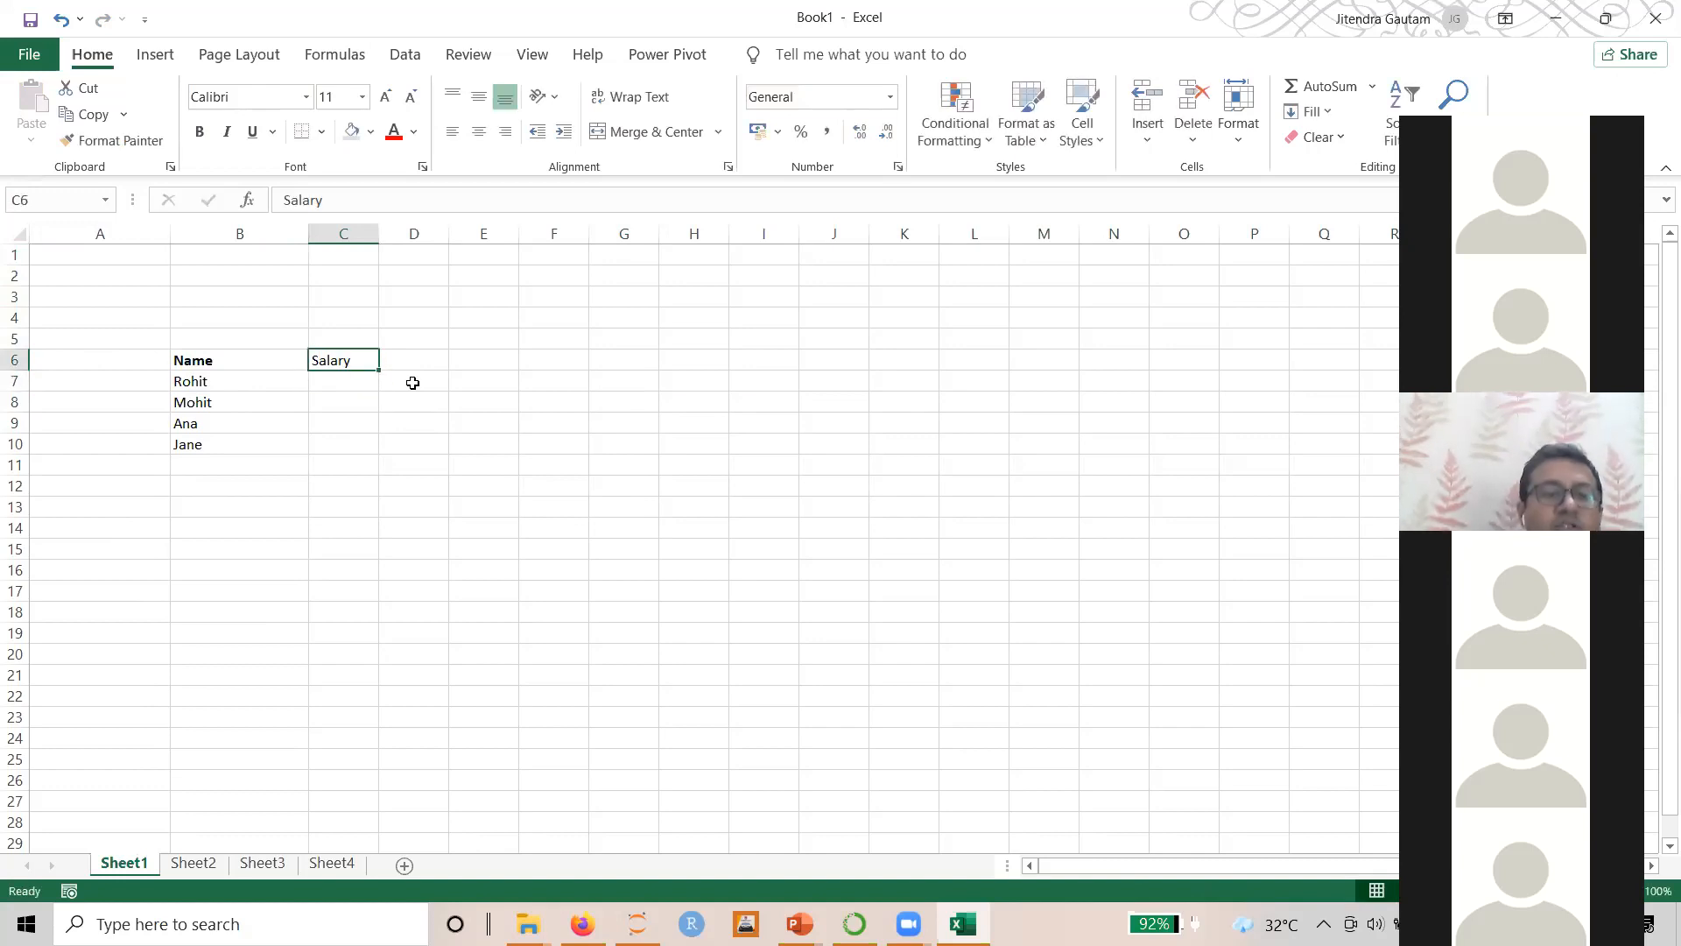
text(Ba)
text(sis)
key(BackSpace)
text(c Salary)
key(Return)
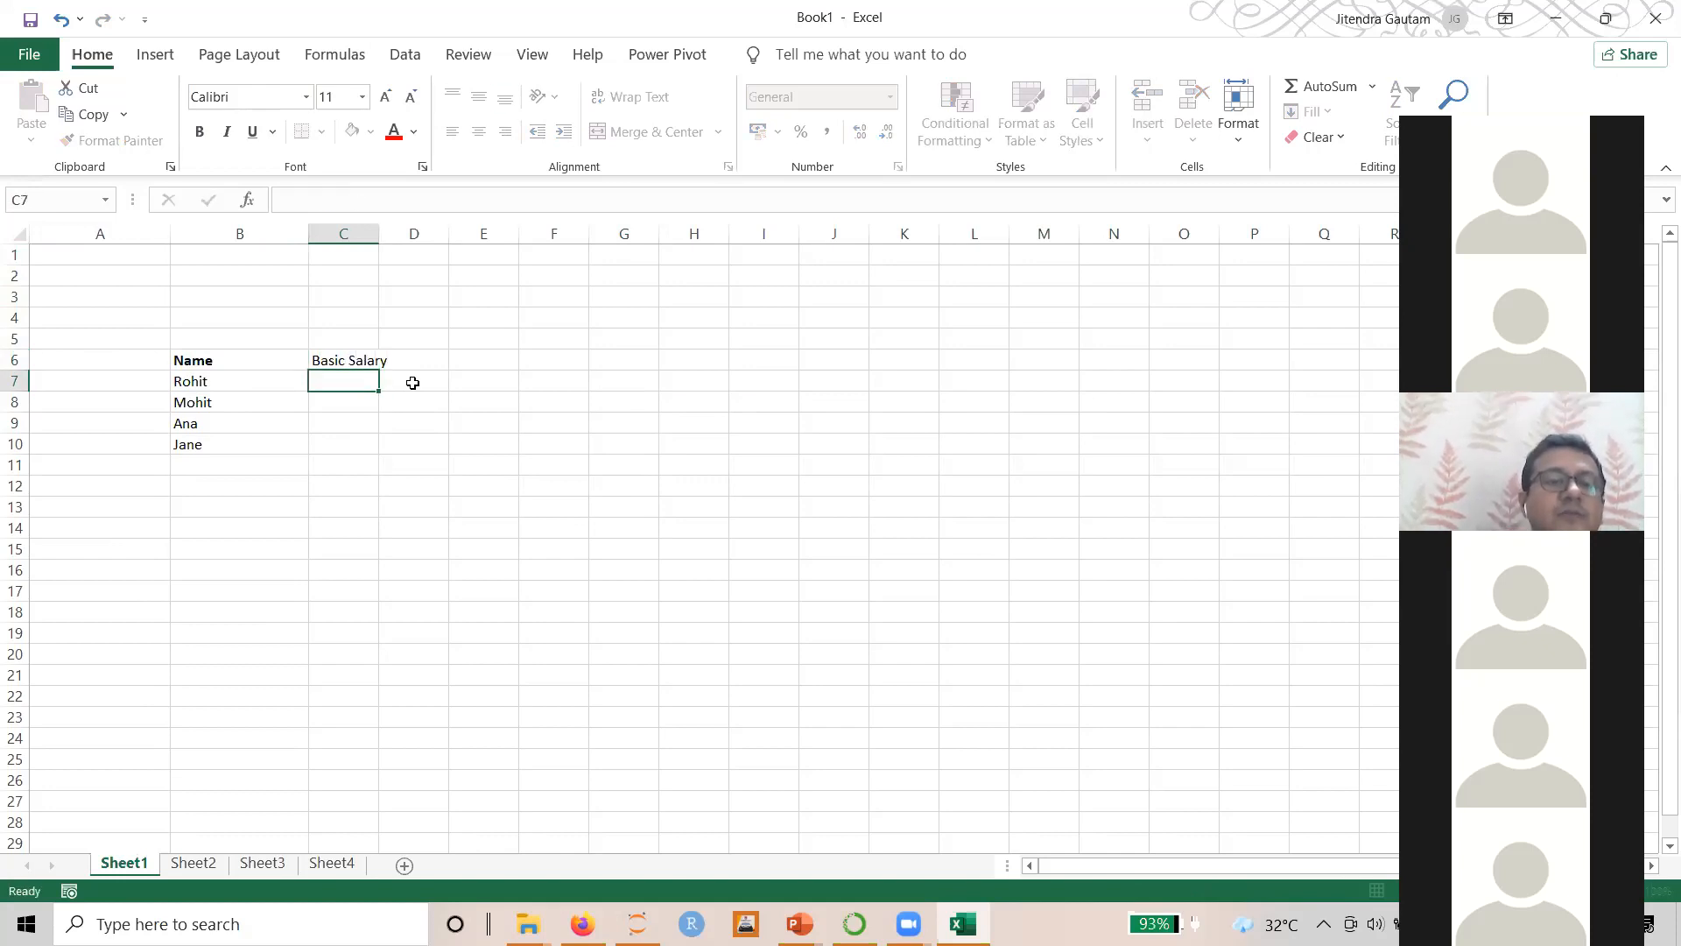
Fill the Basic Salary cells C7 to C10 with 35000, 30000, 45000 and 60000, and fit column C's width to its contents
text(35000)
key(Return)
text(30)
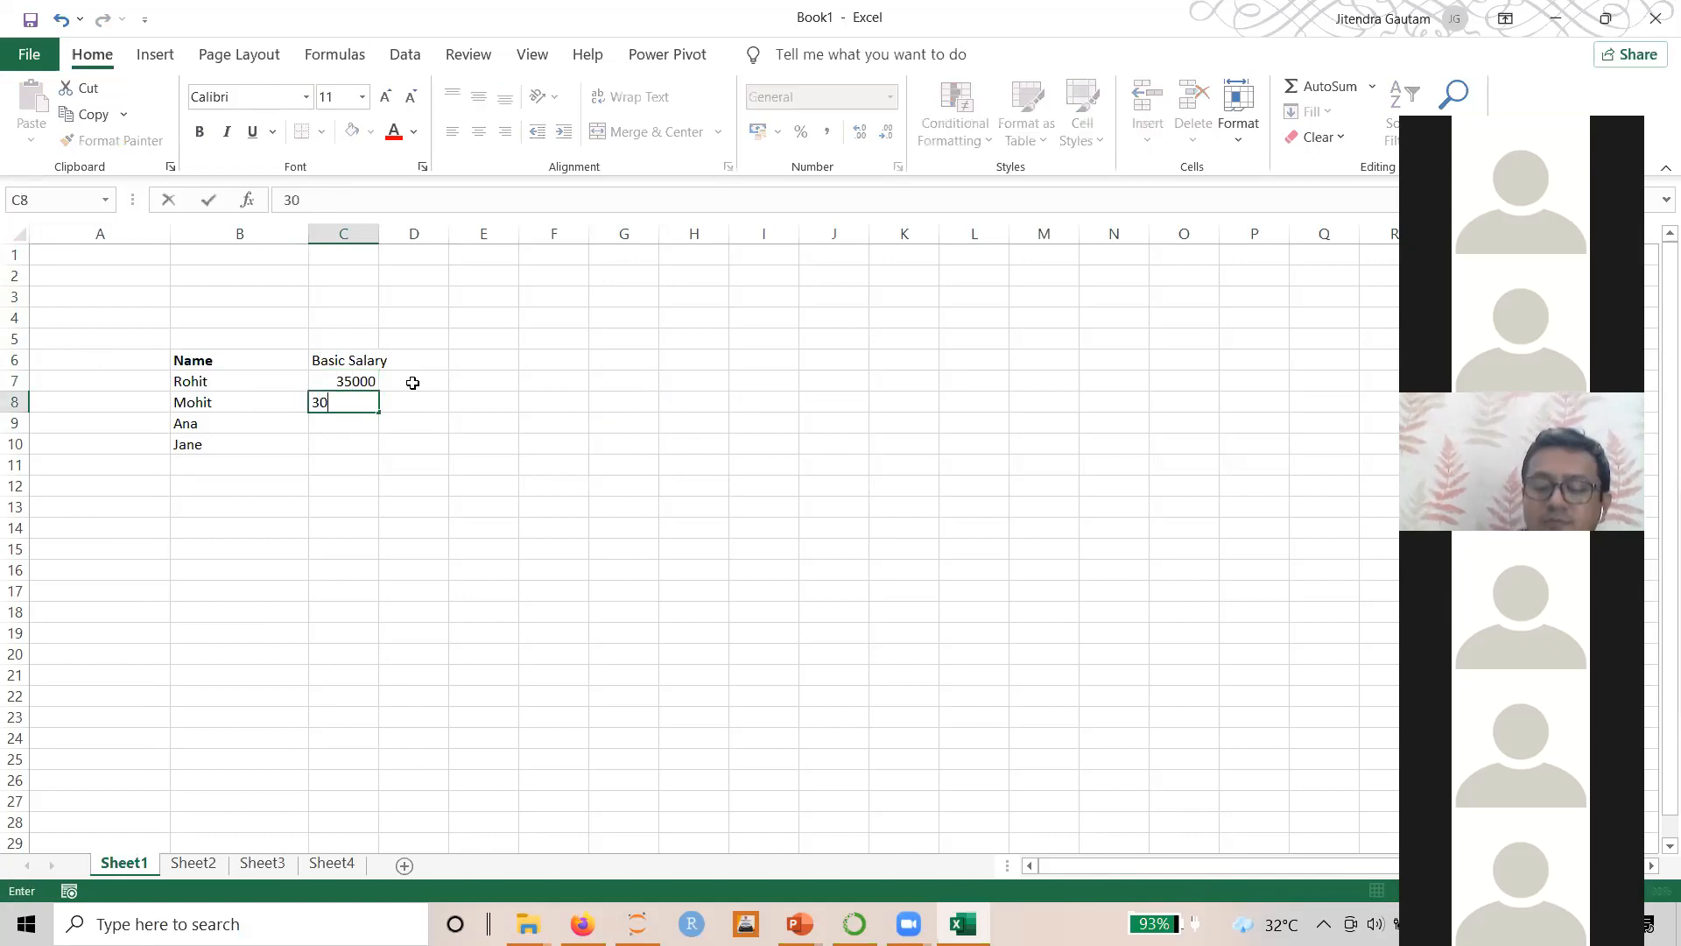
text(000)
key(Return)
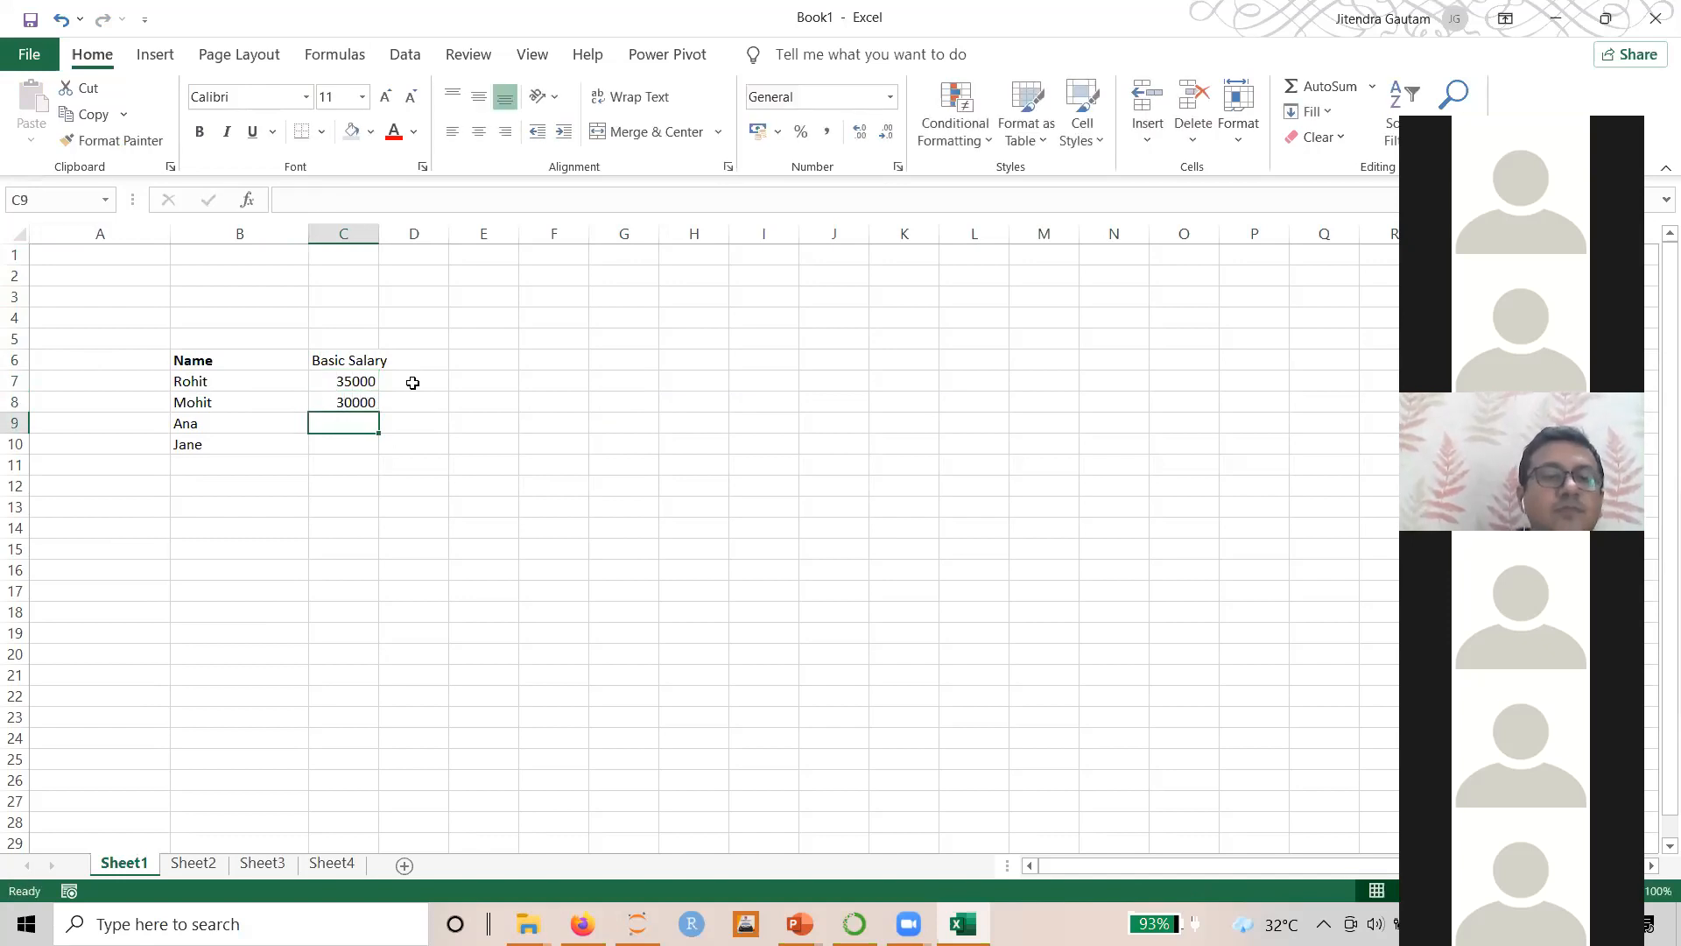
text(450000)
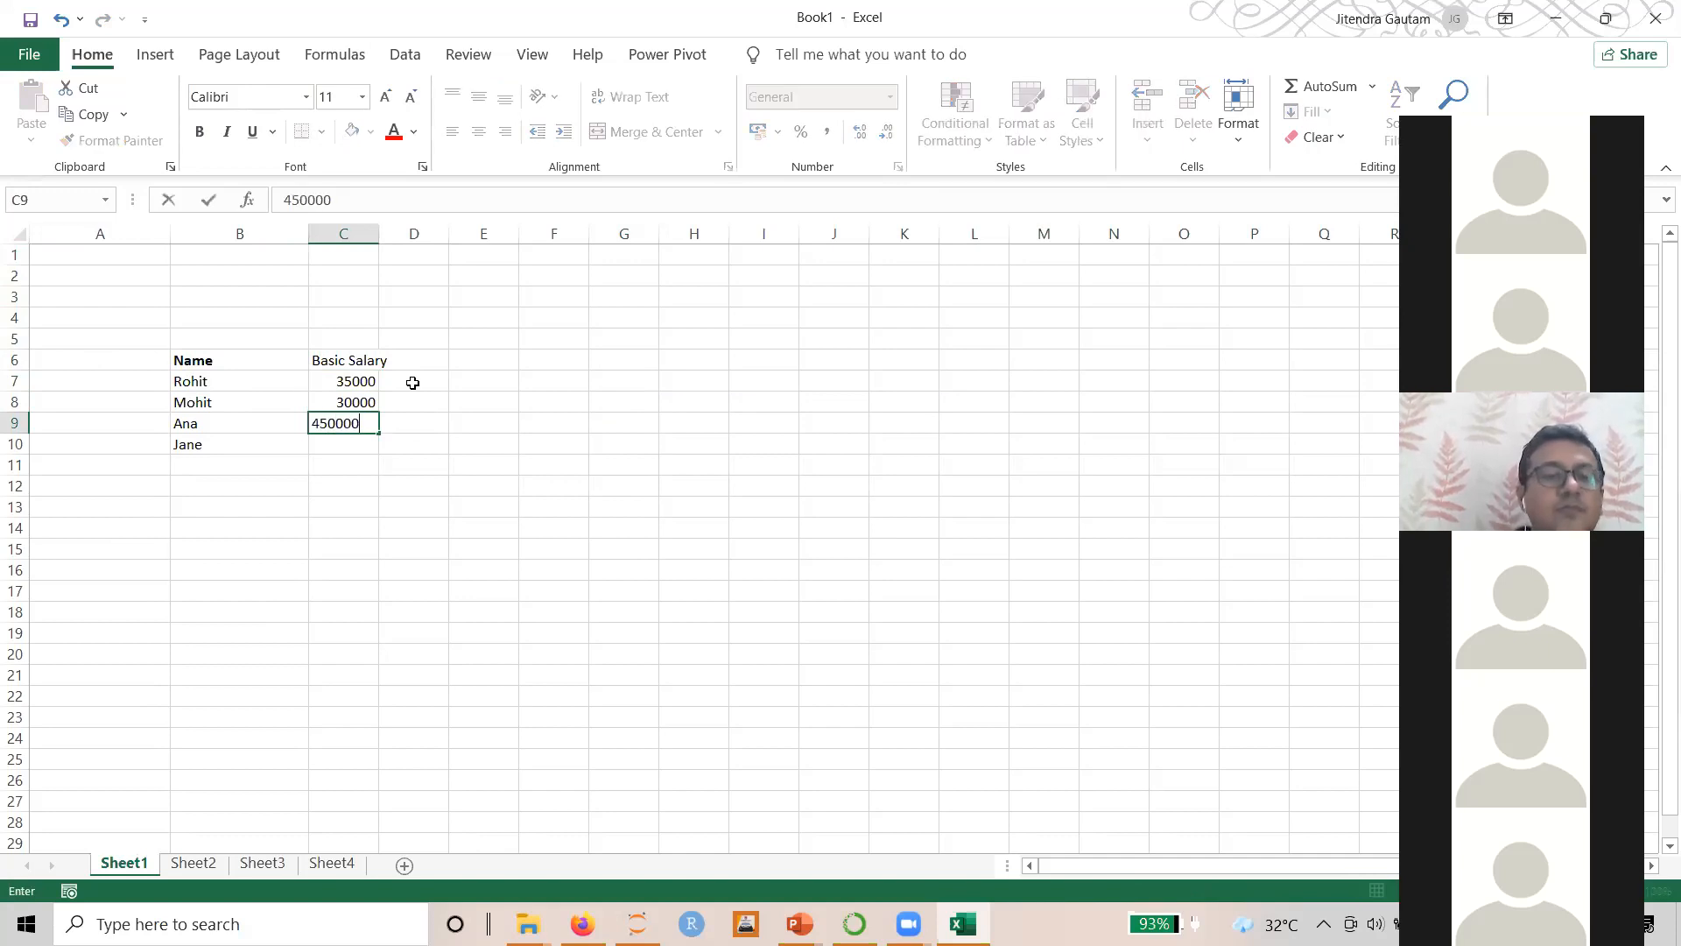
key(Return)
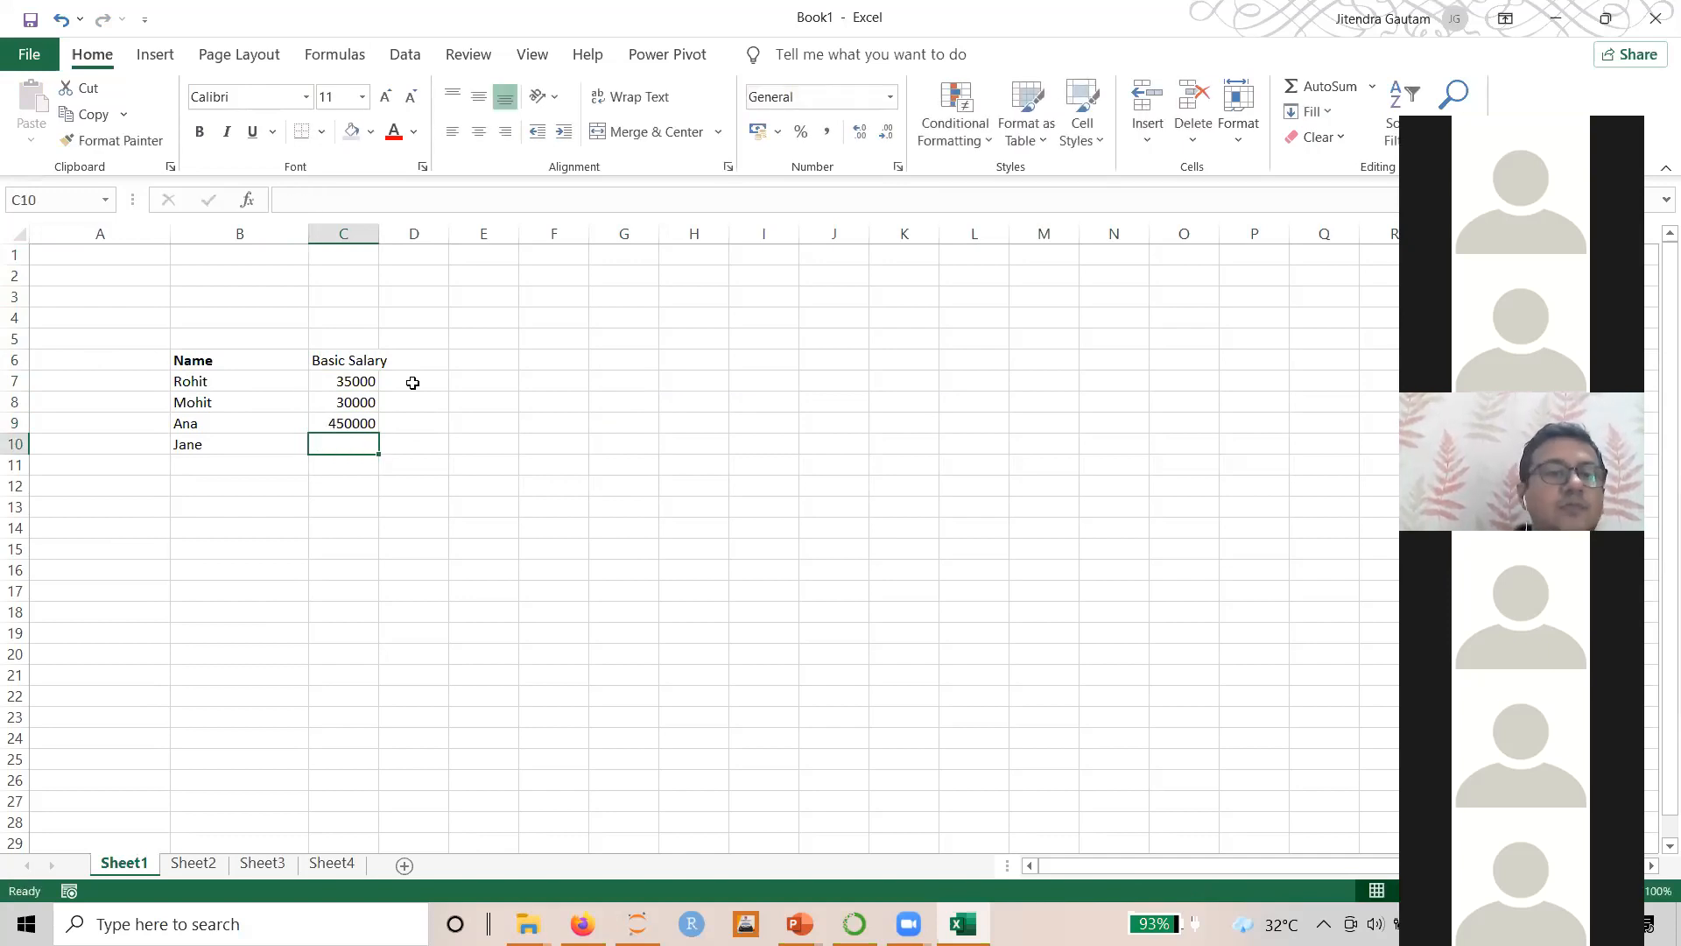
key(Up)
text(45000)
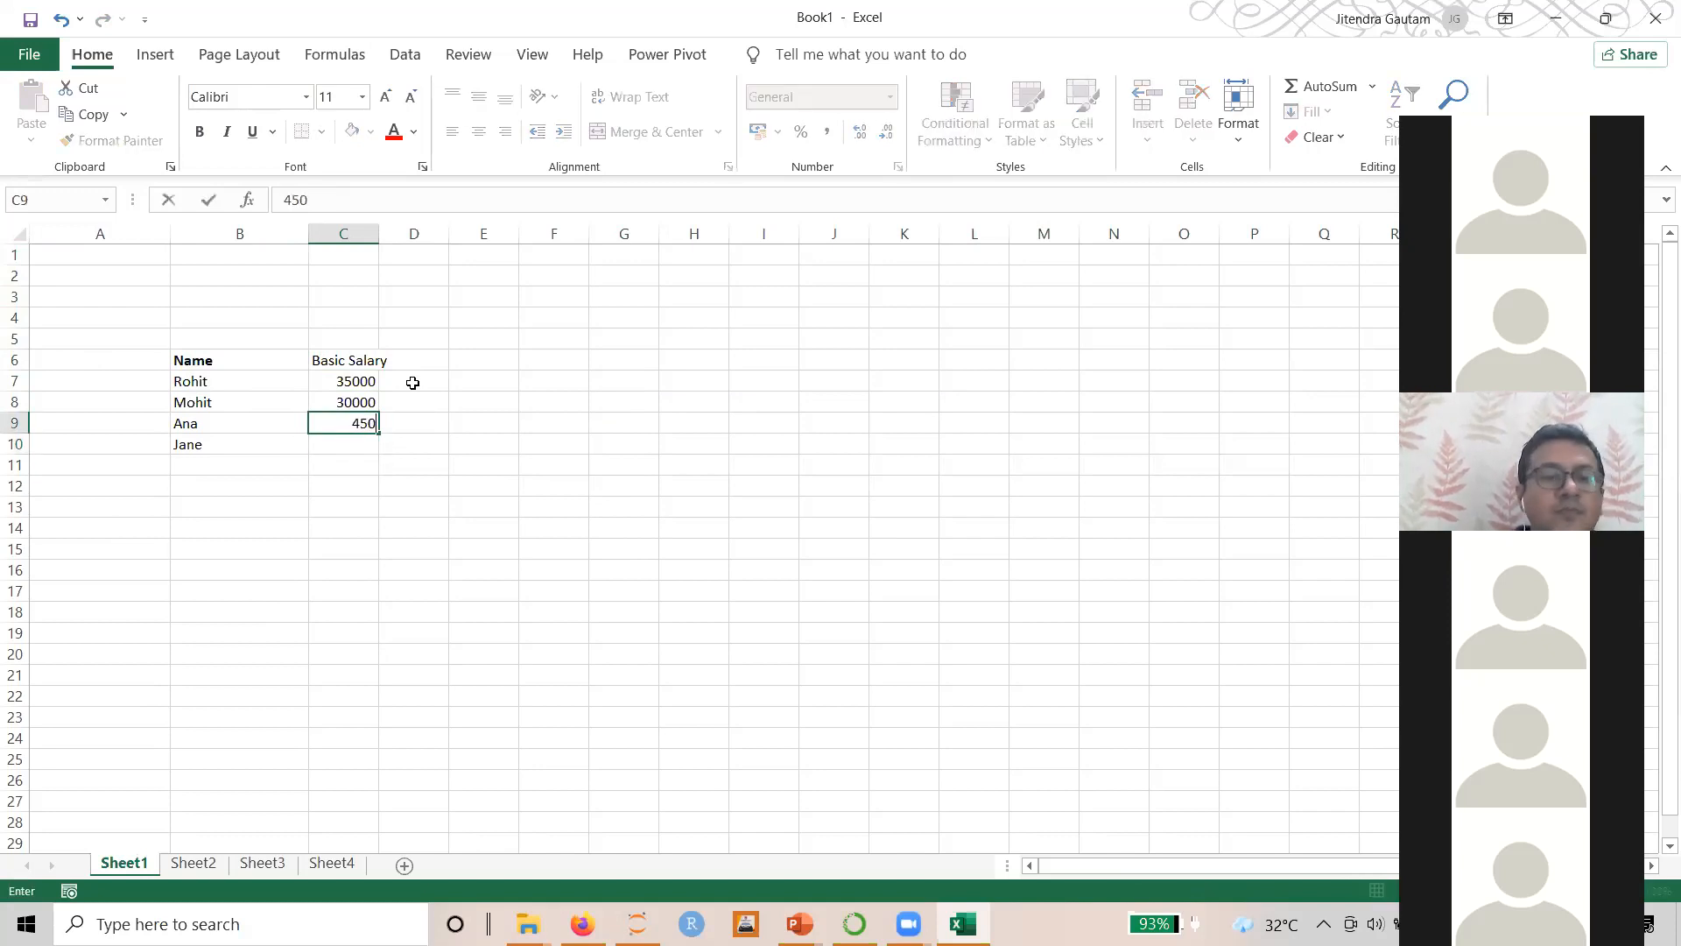
key(Return)
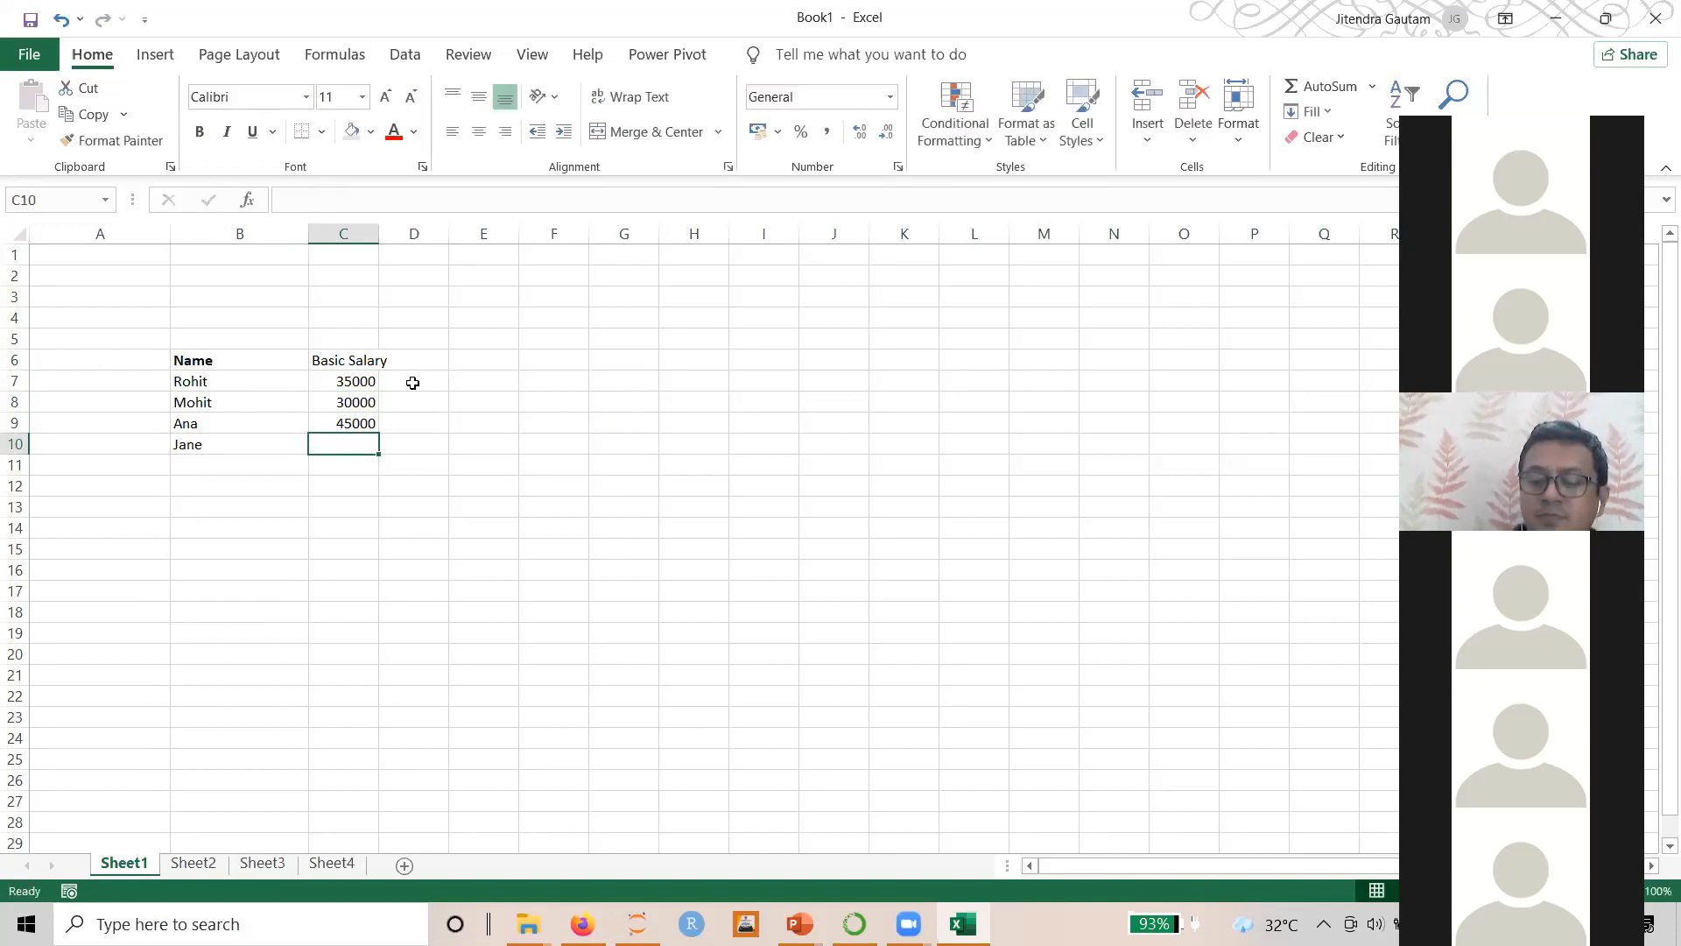
text(60000)
key(Return)
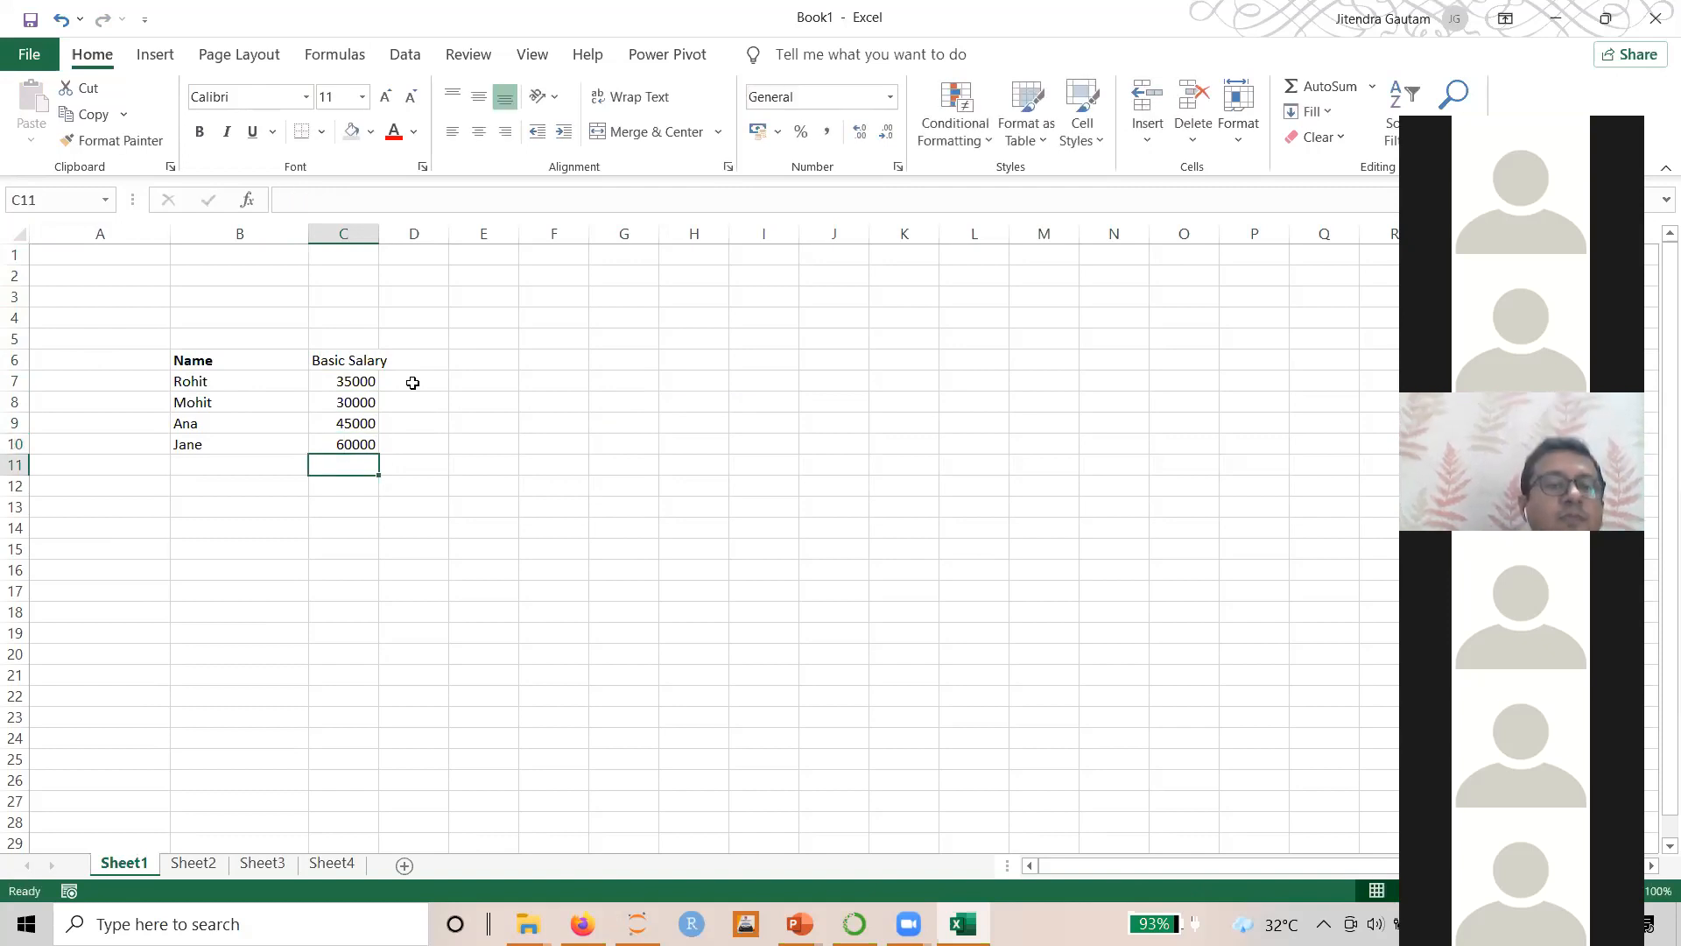
double_click(377, 228)
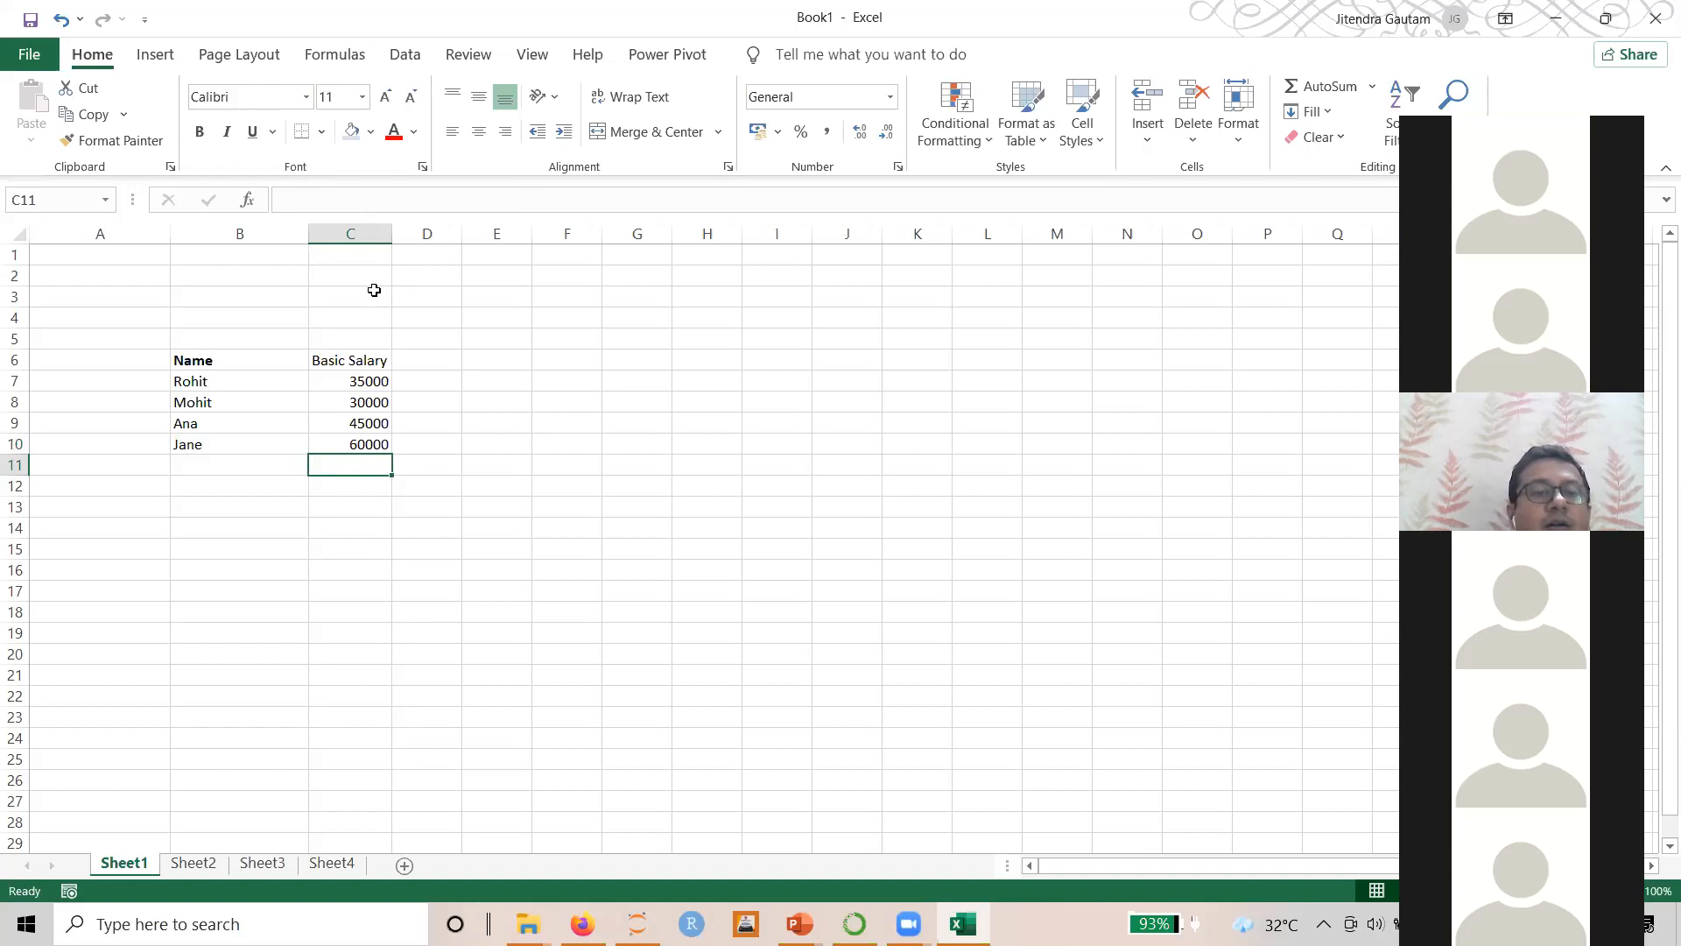
Add the label Incentive in C3 with the amount 1000 beside it in D3
click(374, 295)
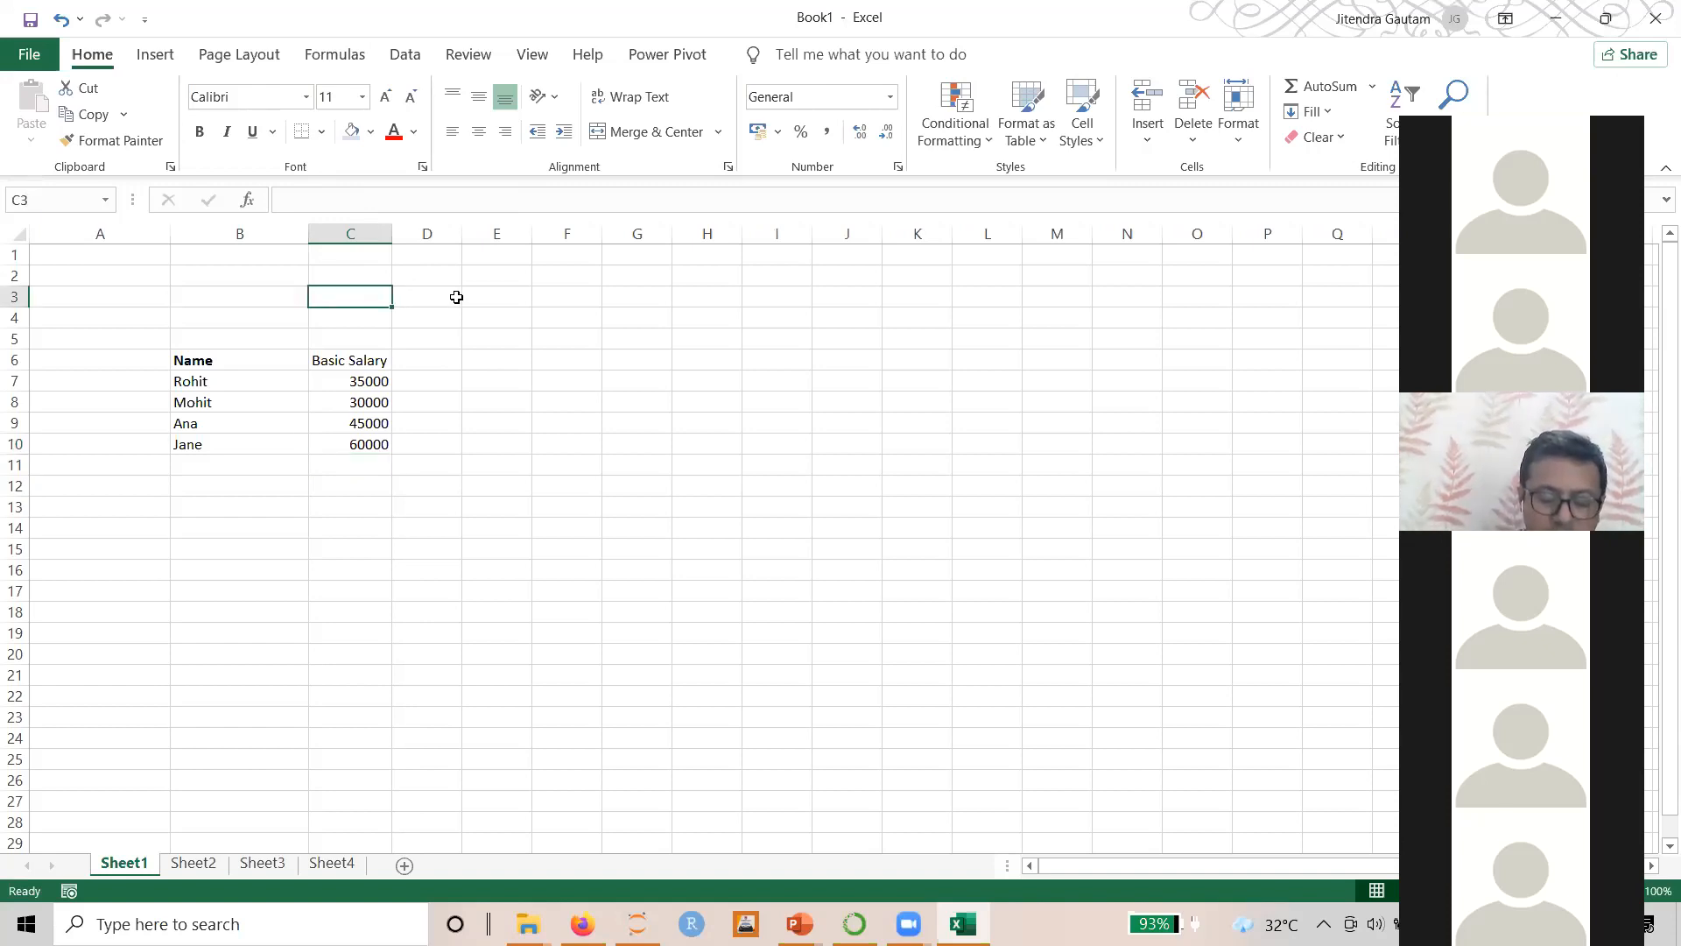
text(Inc)
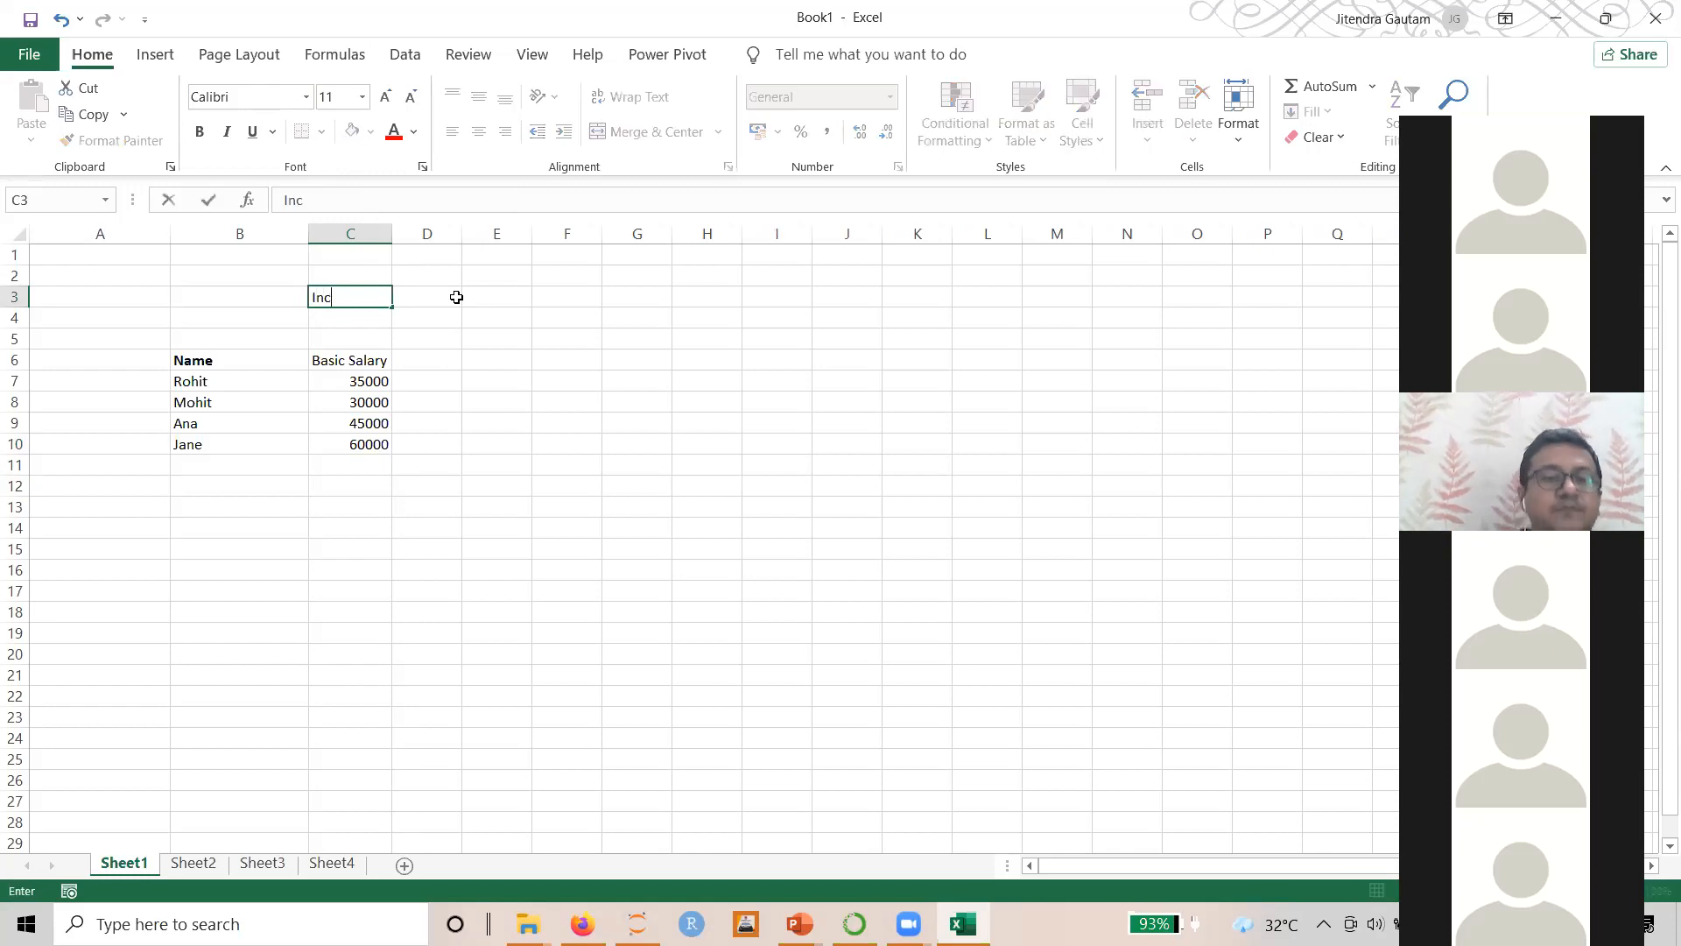
text(entive)
click(456, 297)
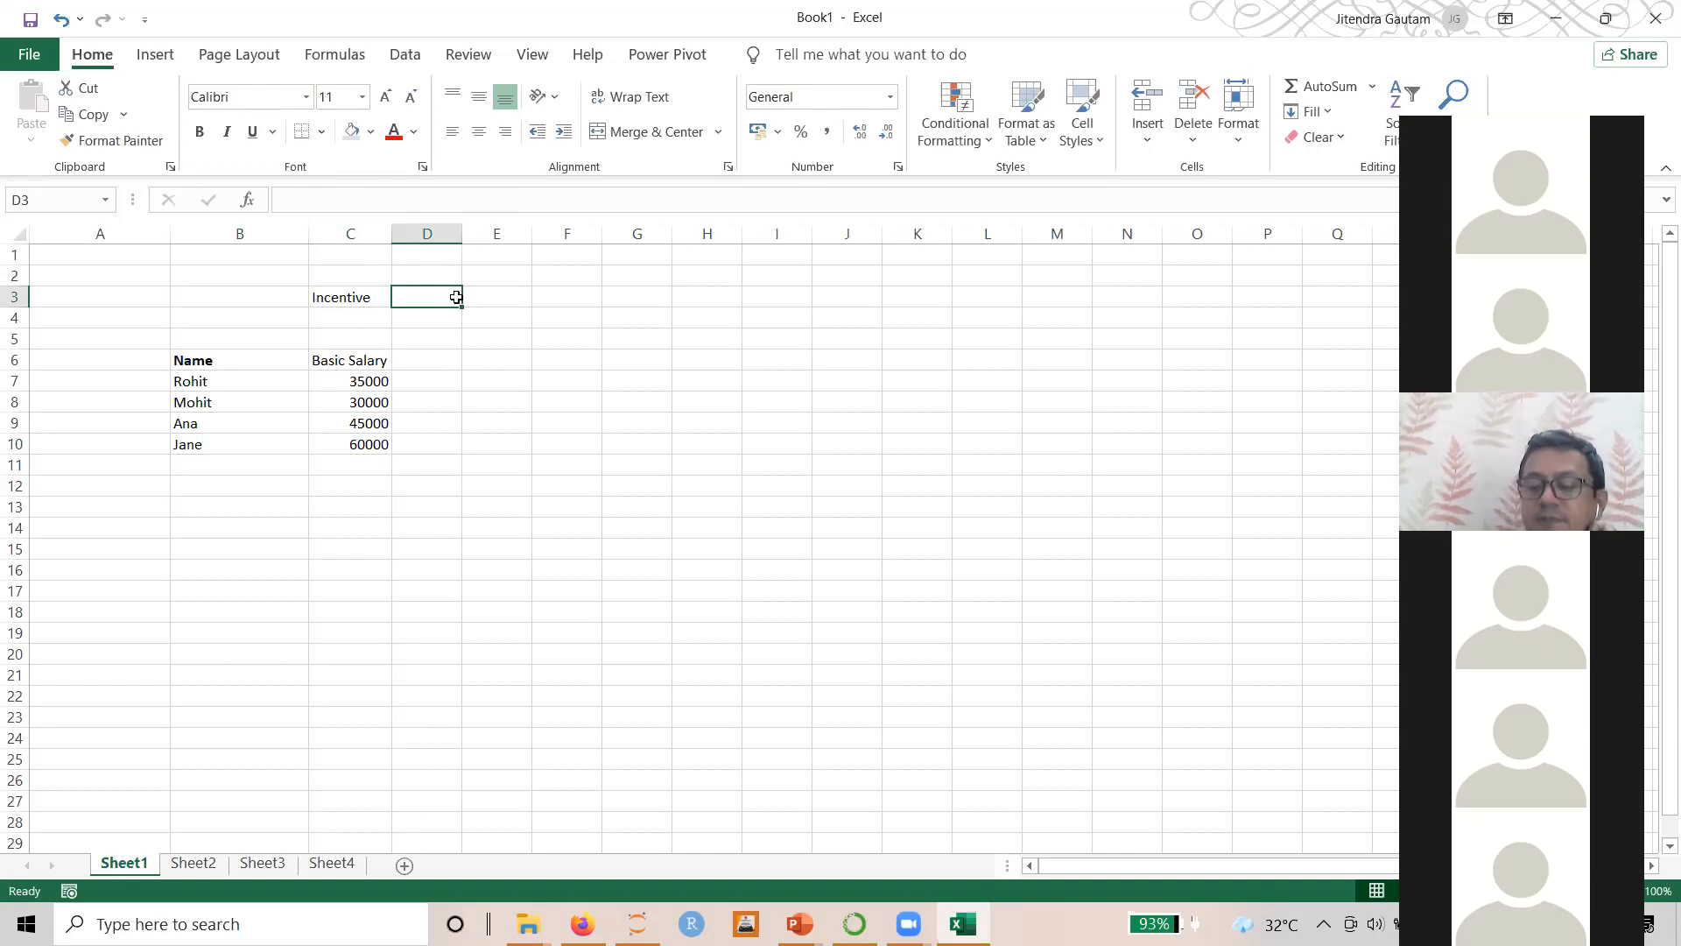
text(1000)
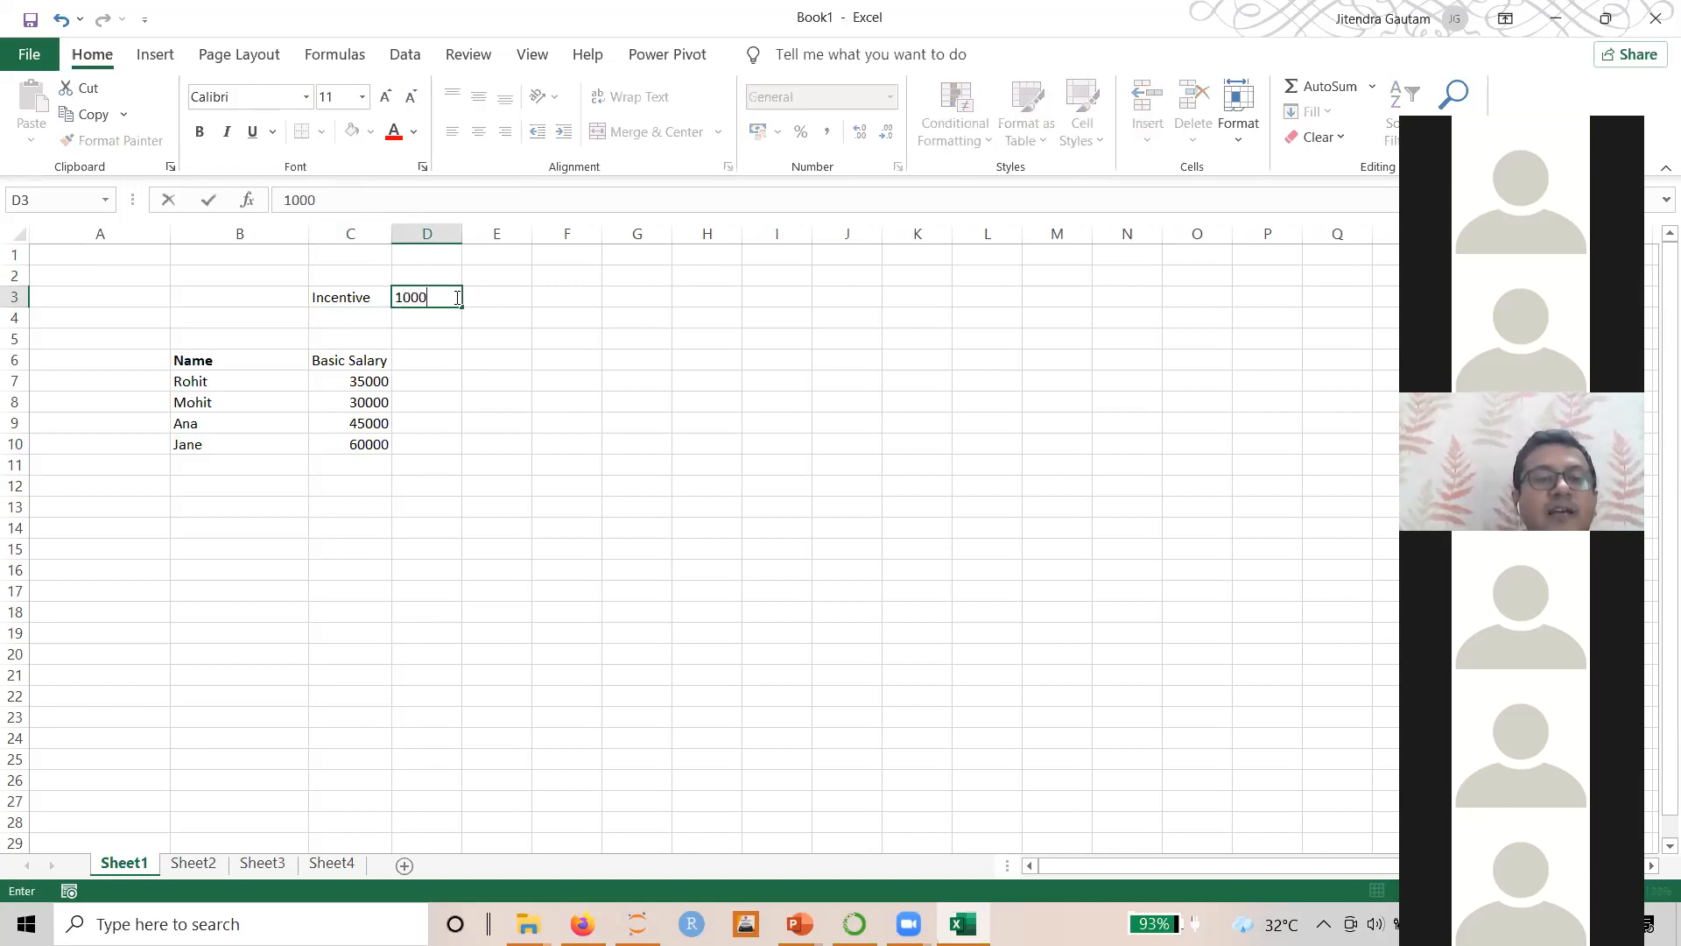
key(Tab)
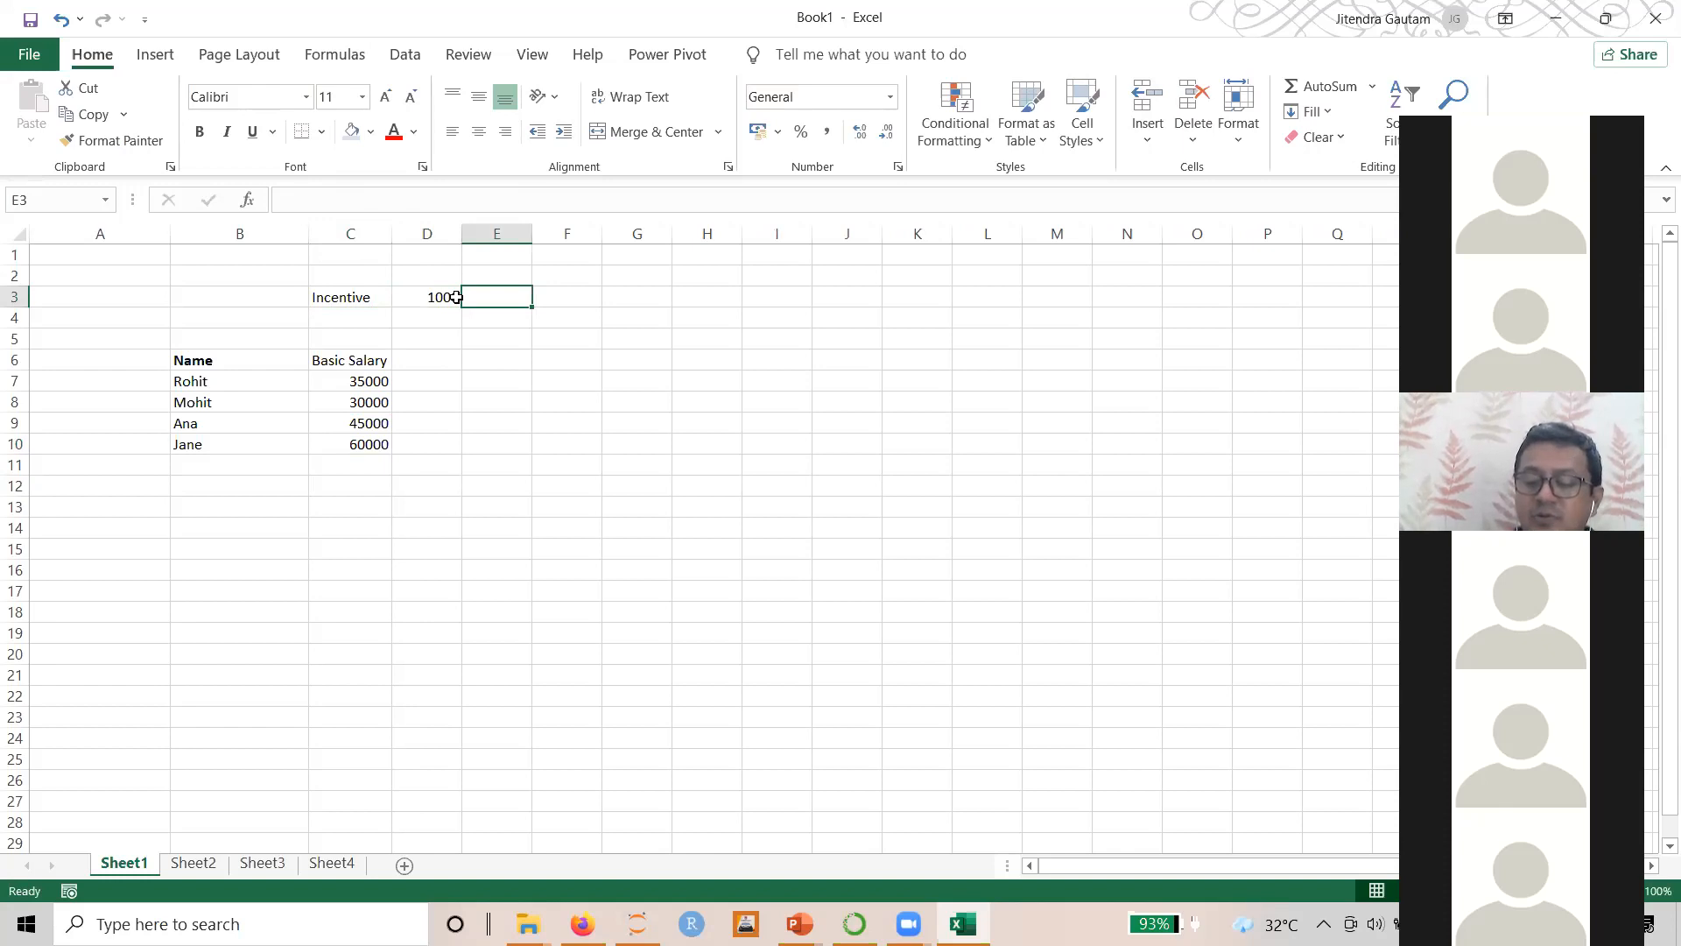
Set the incentive rates in D3, E3 and F3 to 0.05, 0.1 and 0.2, and select the three cells
click(456, 298)
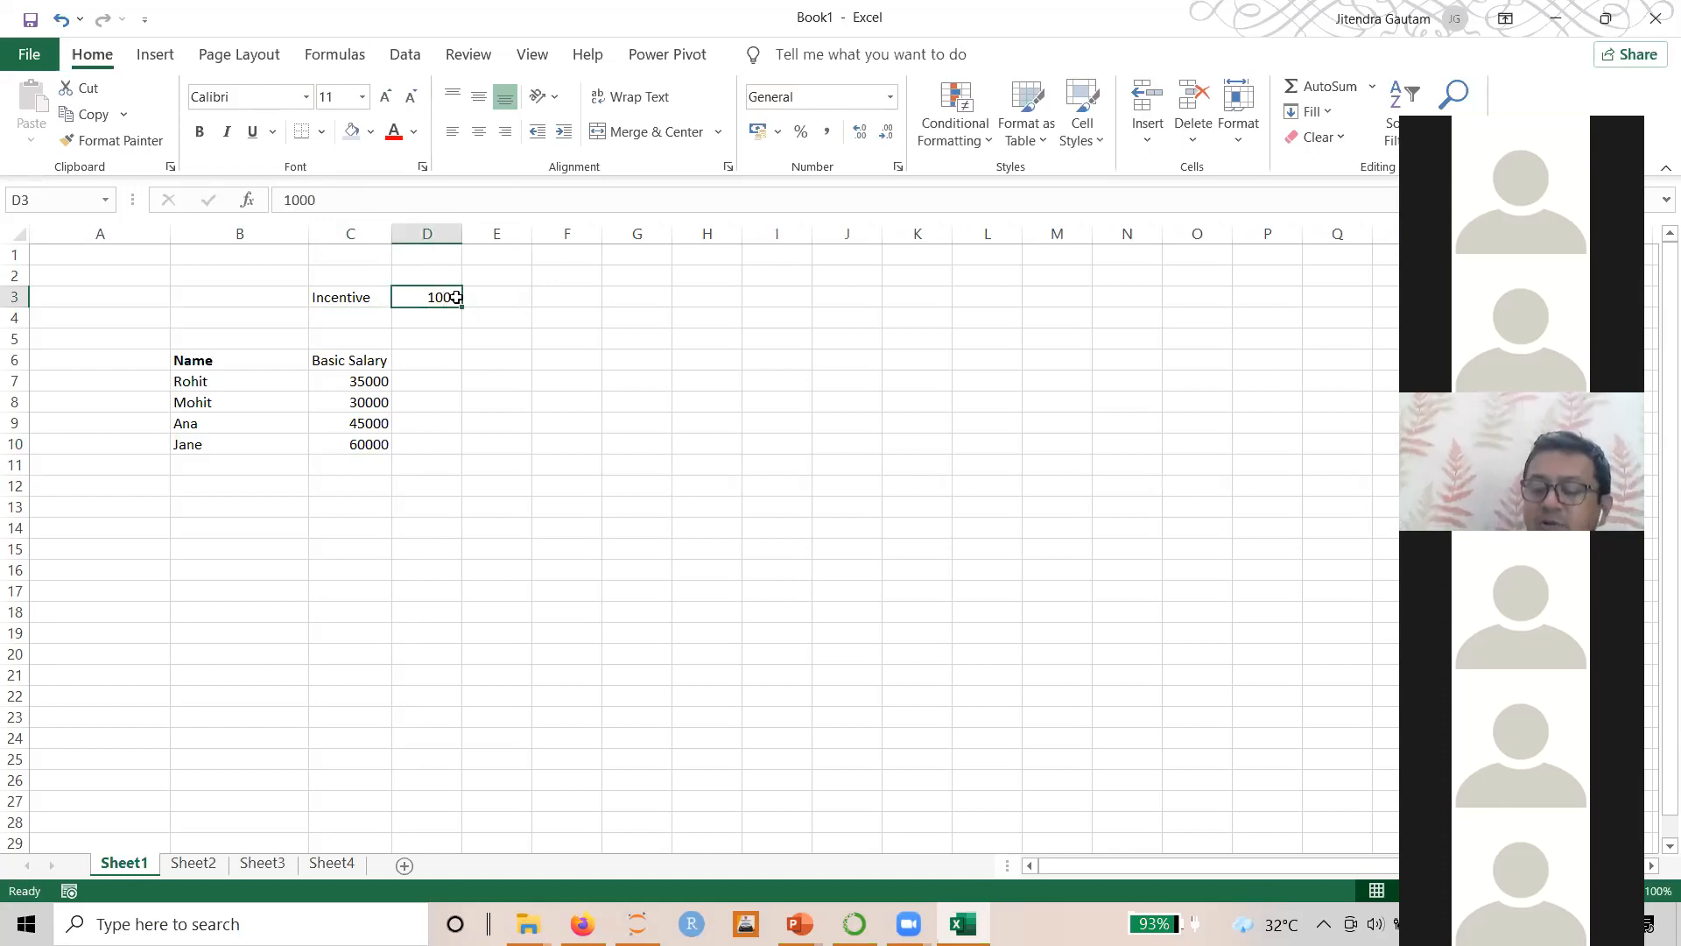
text(5)
key(BackSpace)
text(.05)
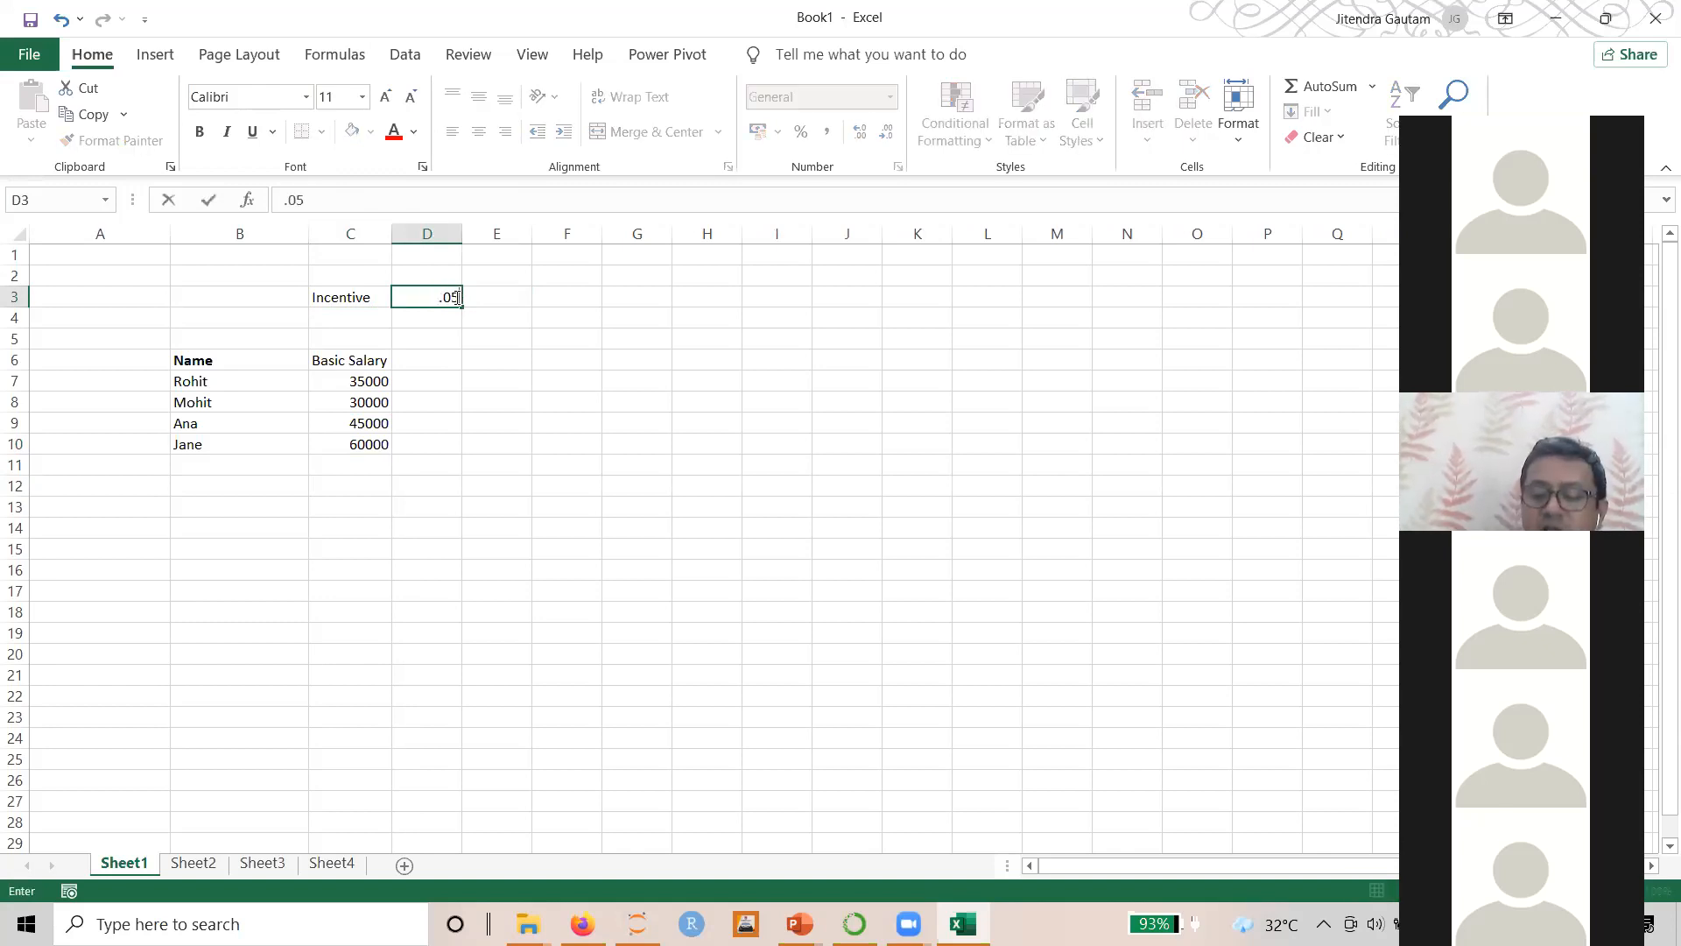
key(Tab)
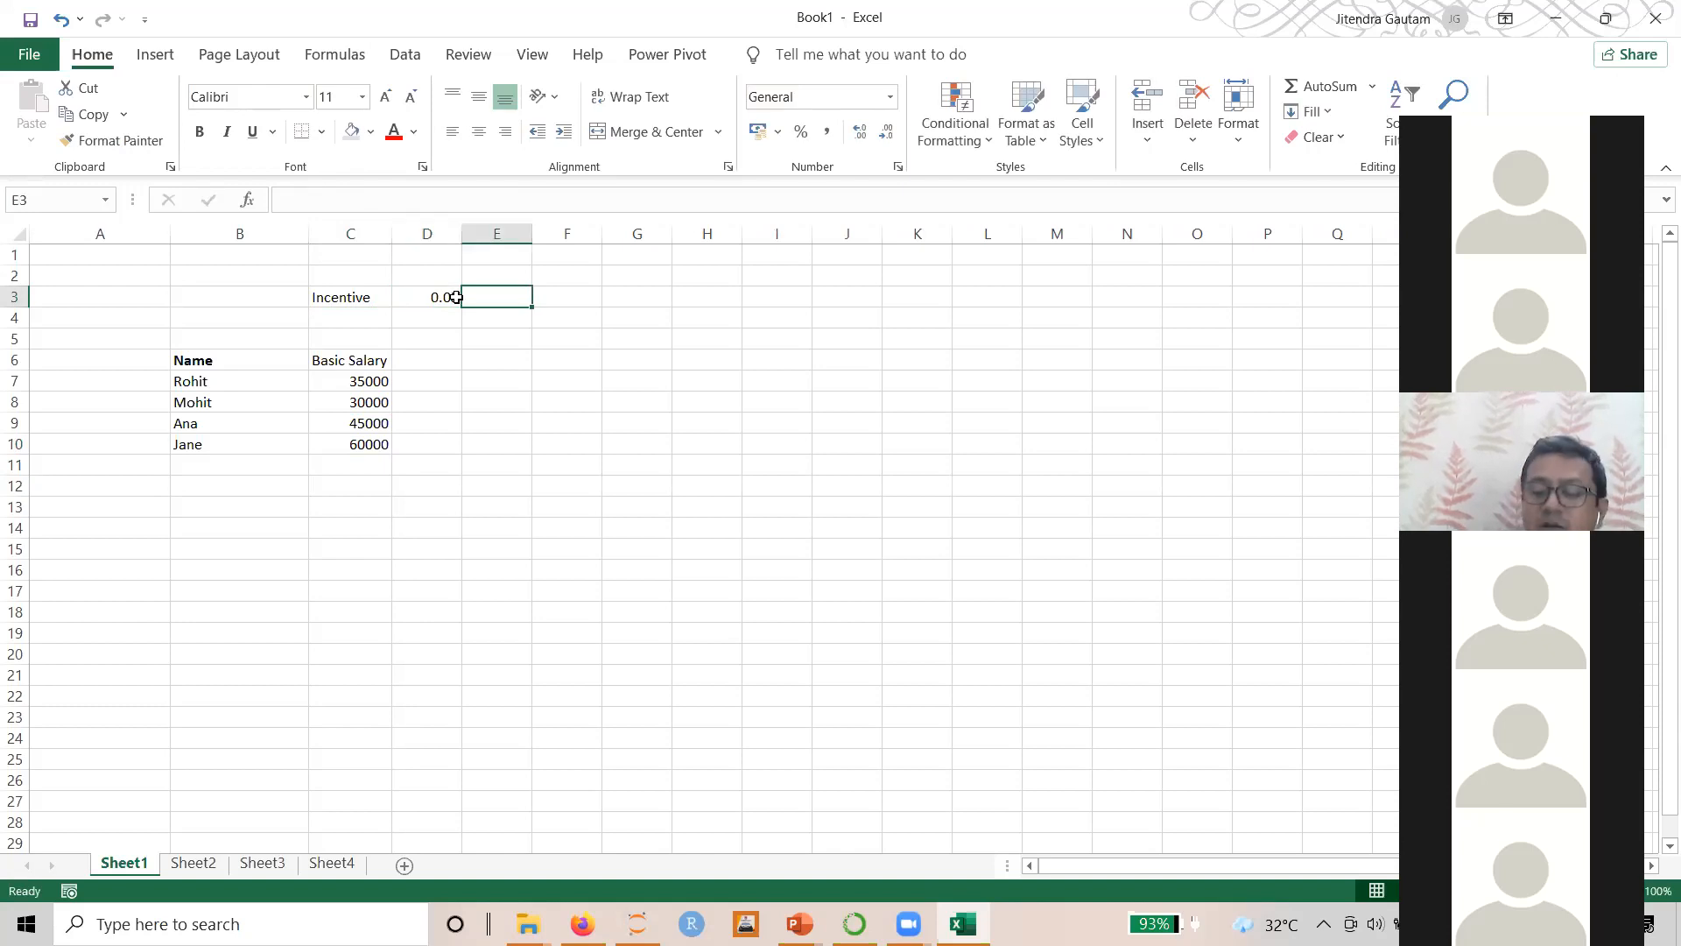
text(.1)
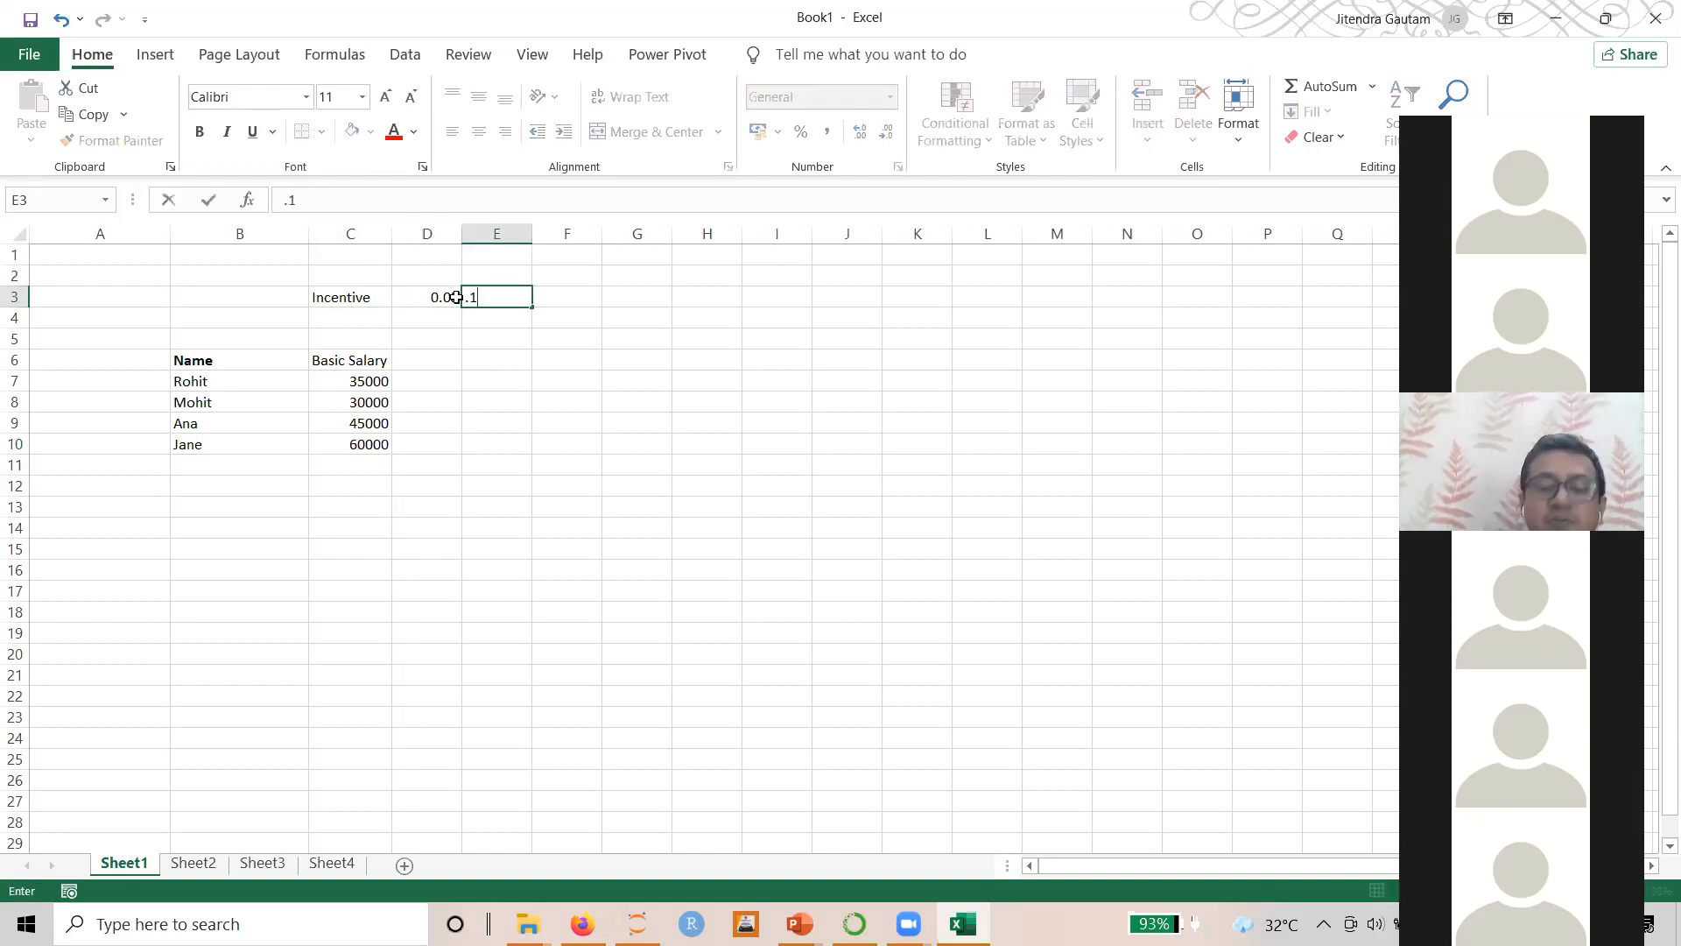
key(Tab)
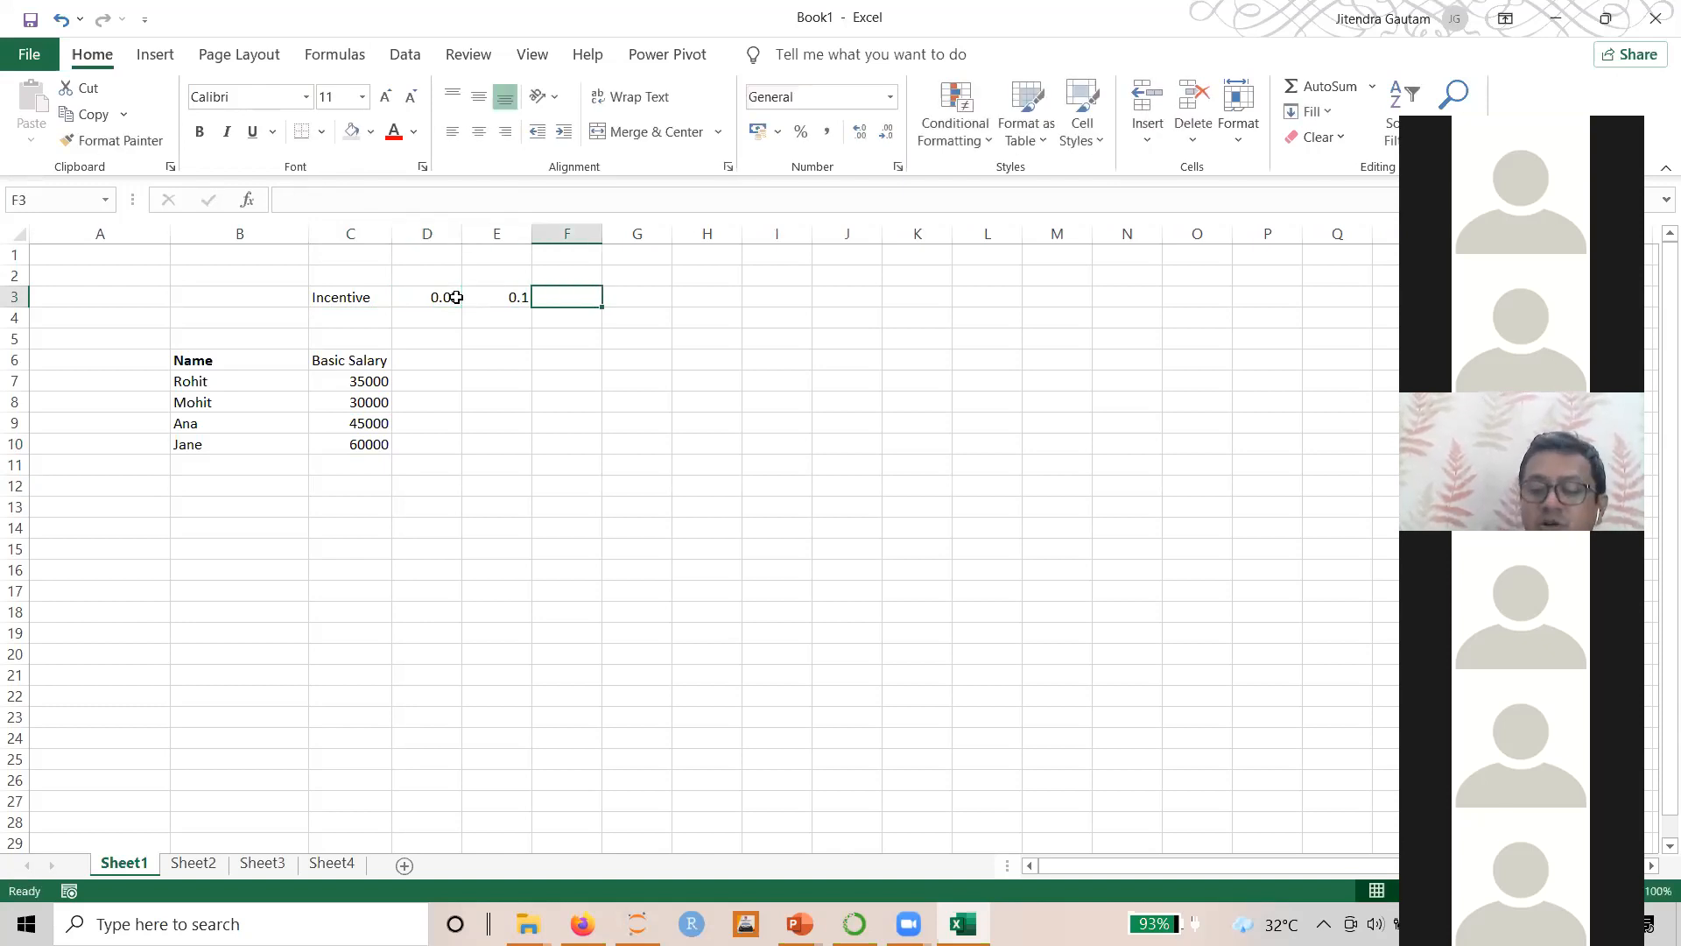
text(.2)
key(Return)
drag(456, 296, 583, 296)
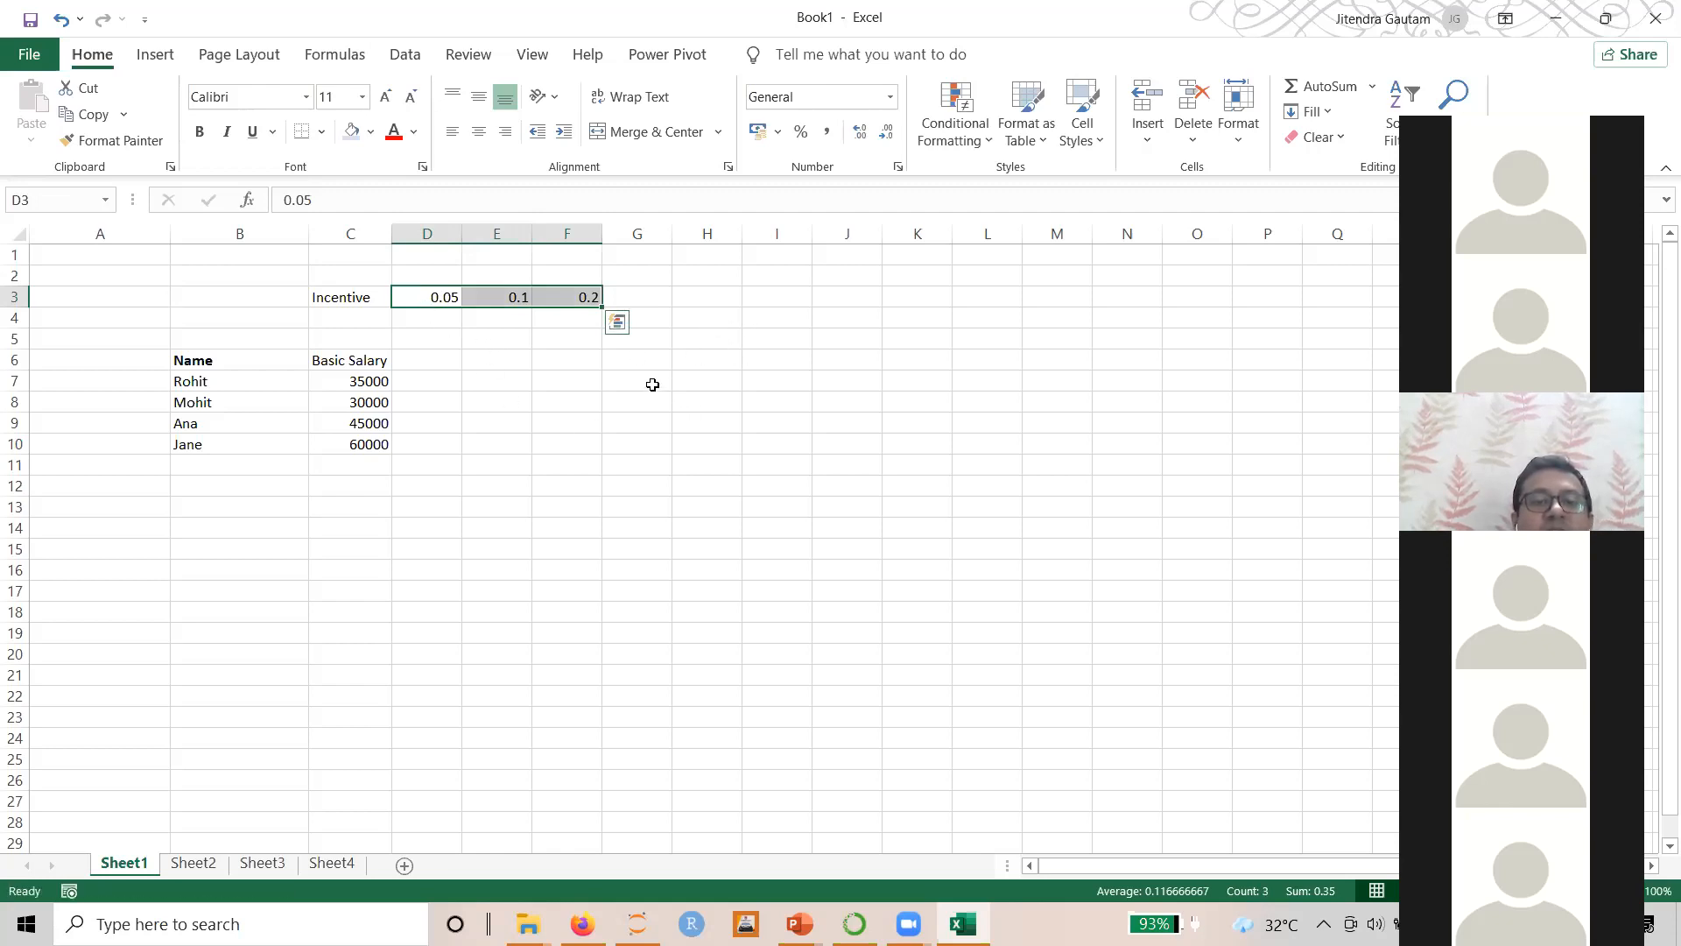
click(426, 361)
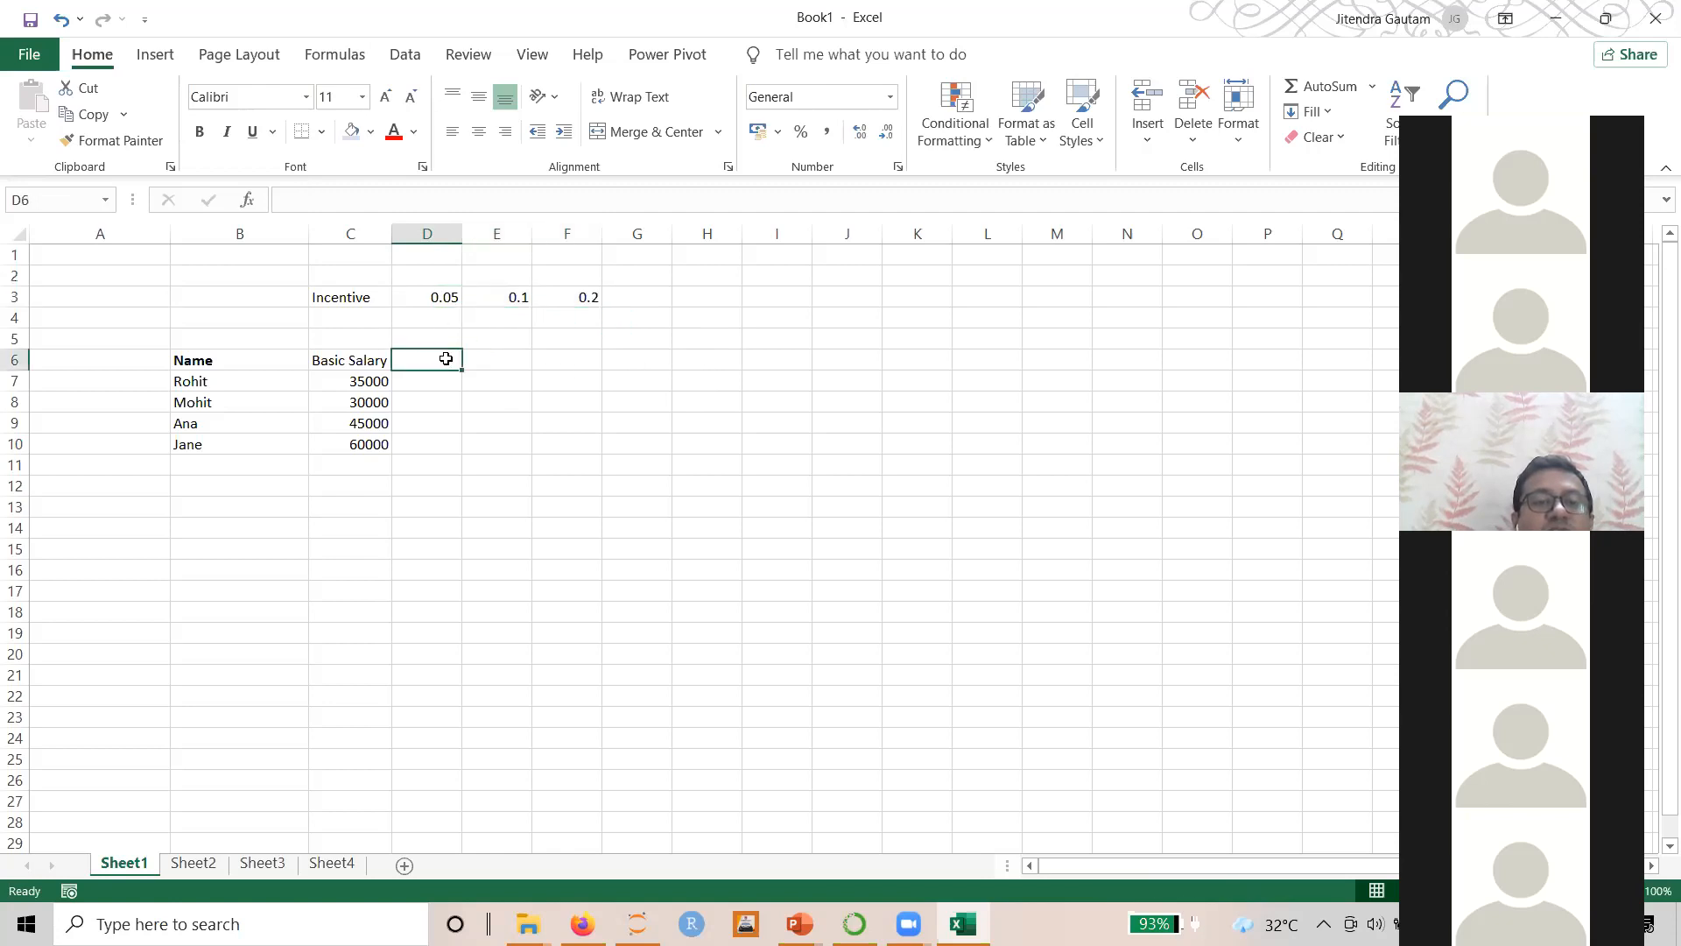
click(644, 359)
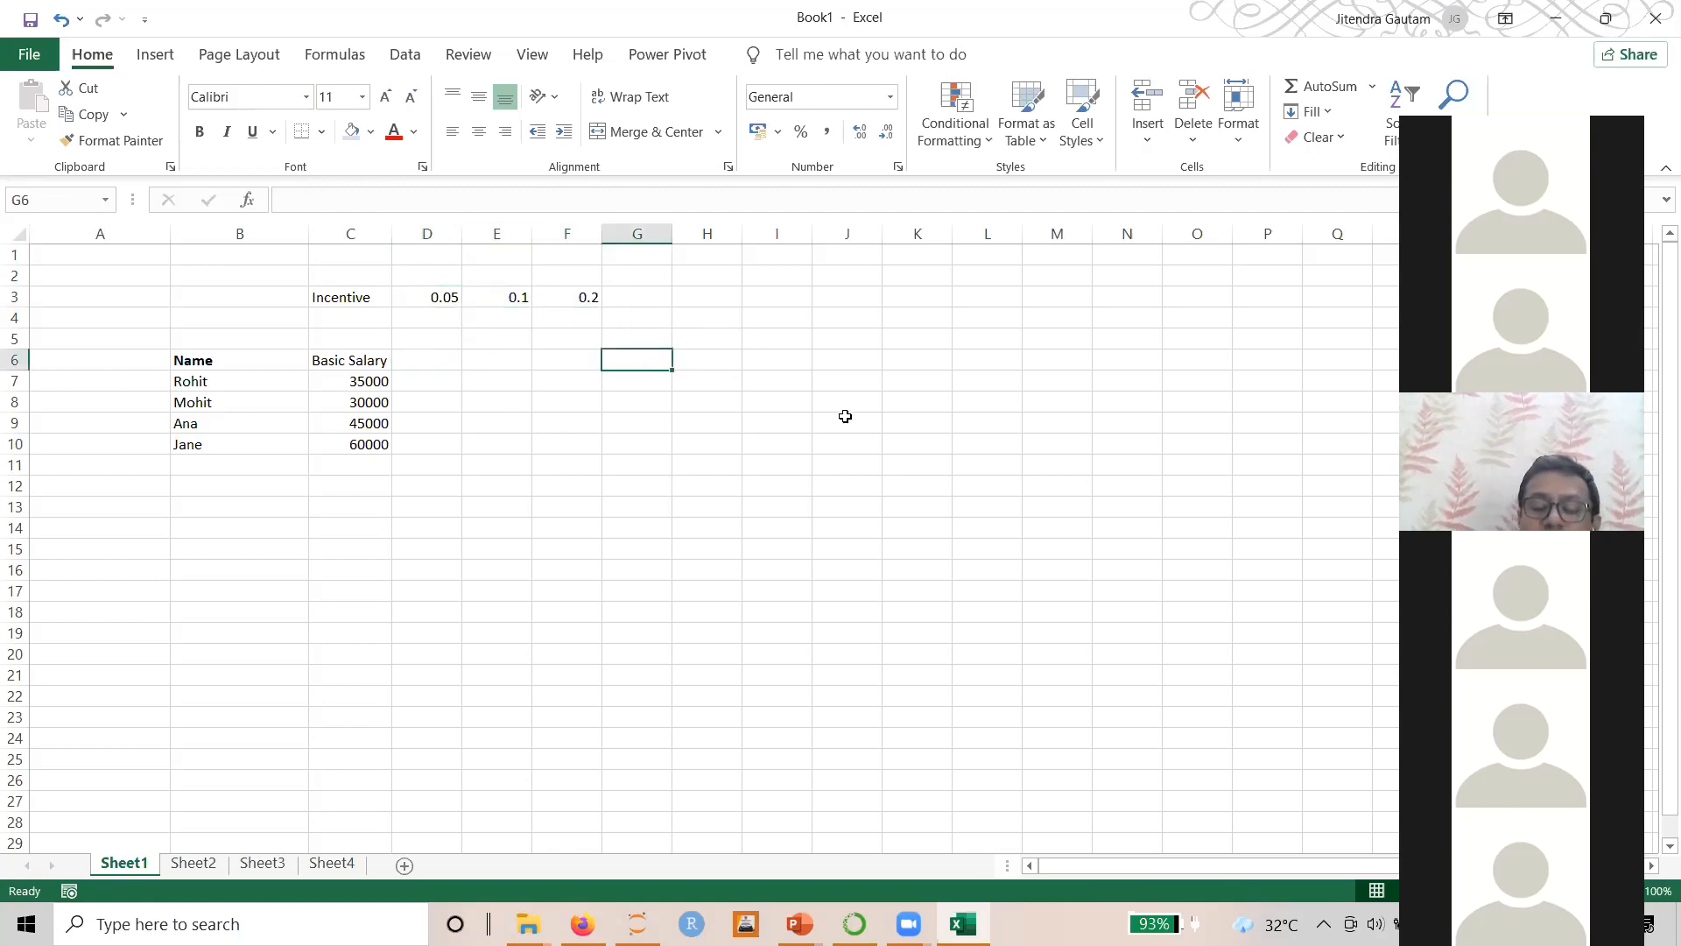
text(T)
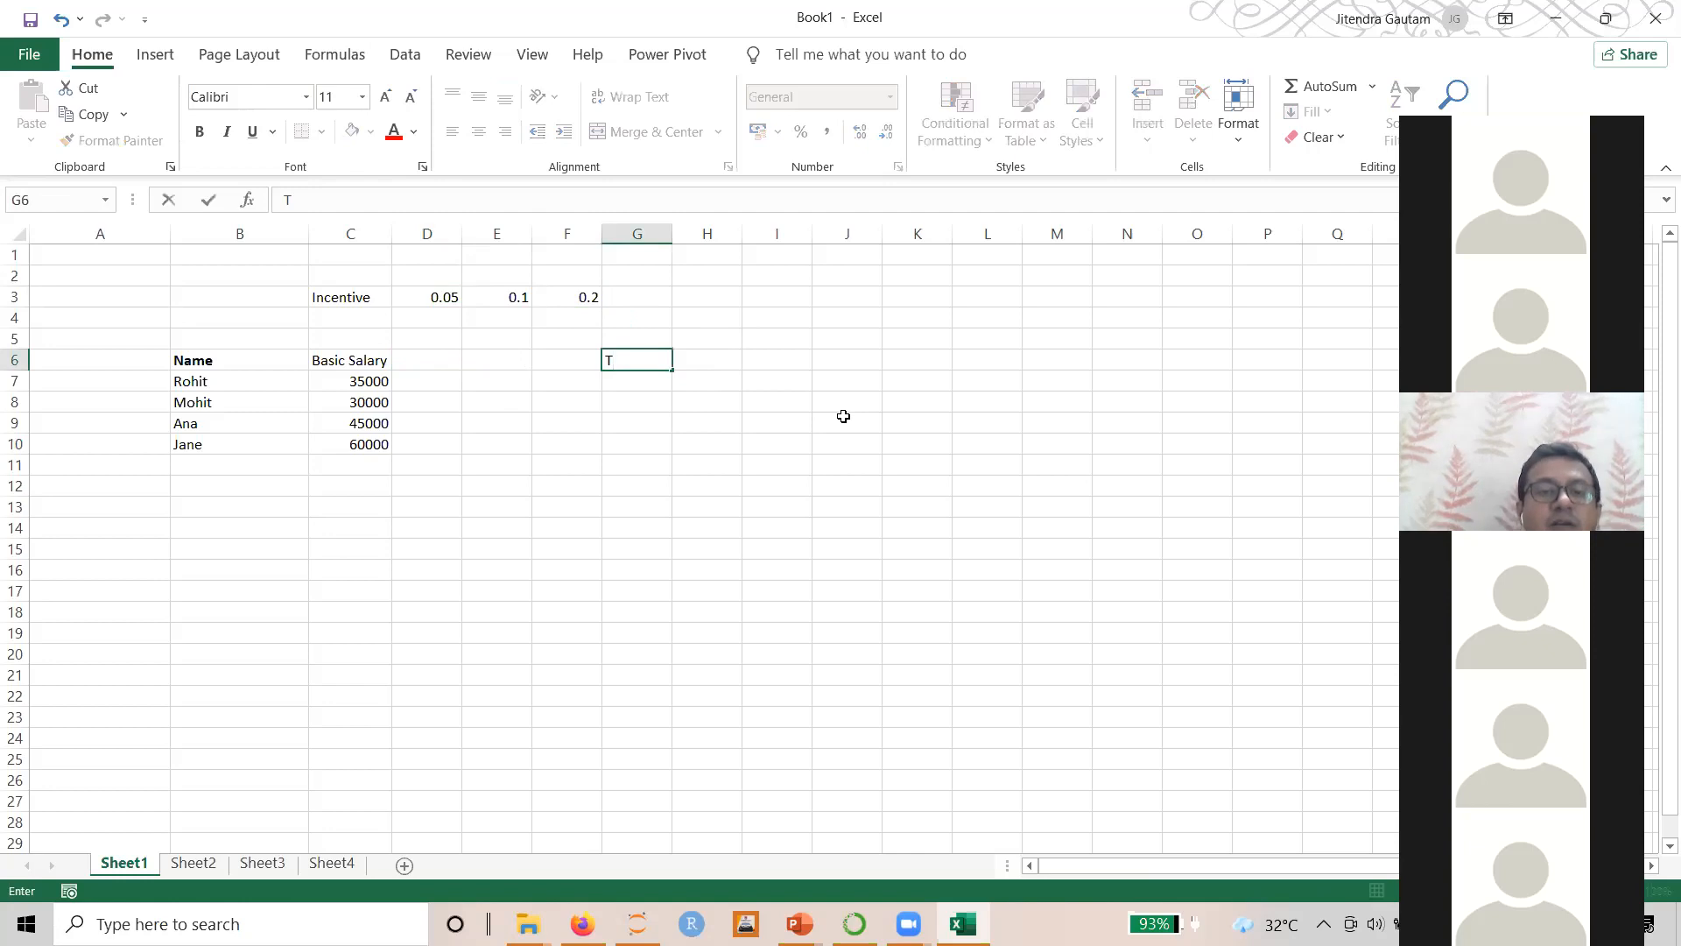
text(otal )
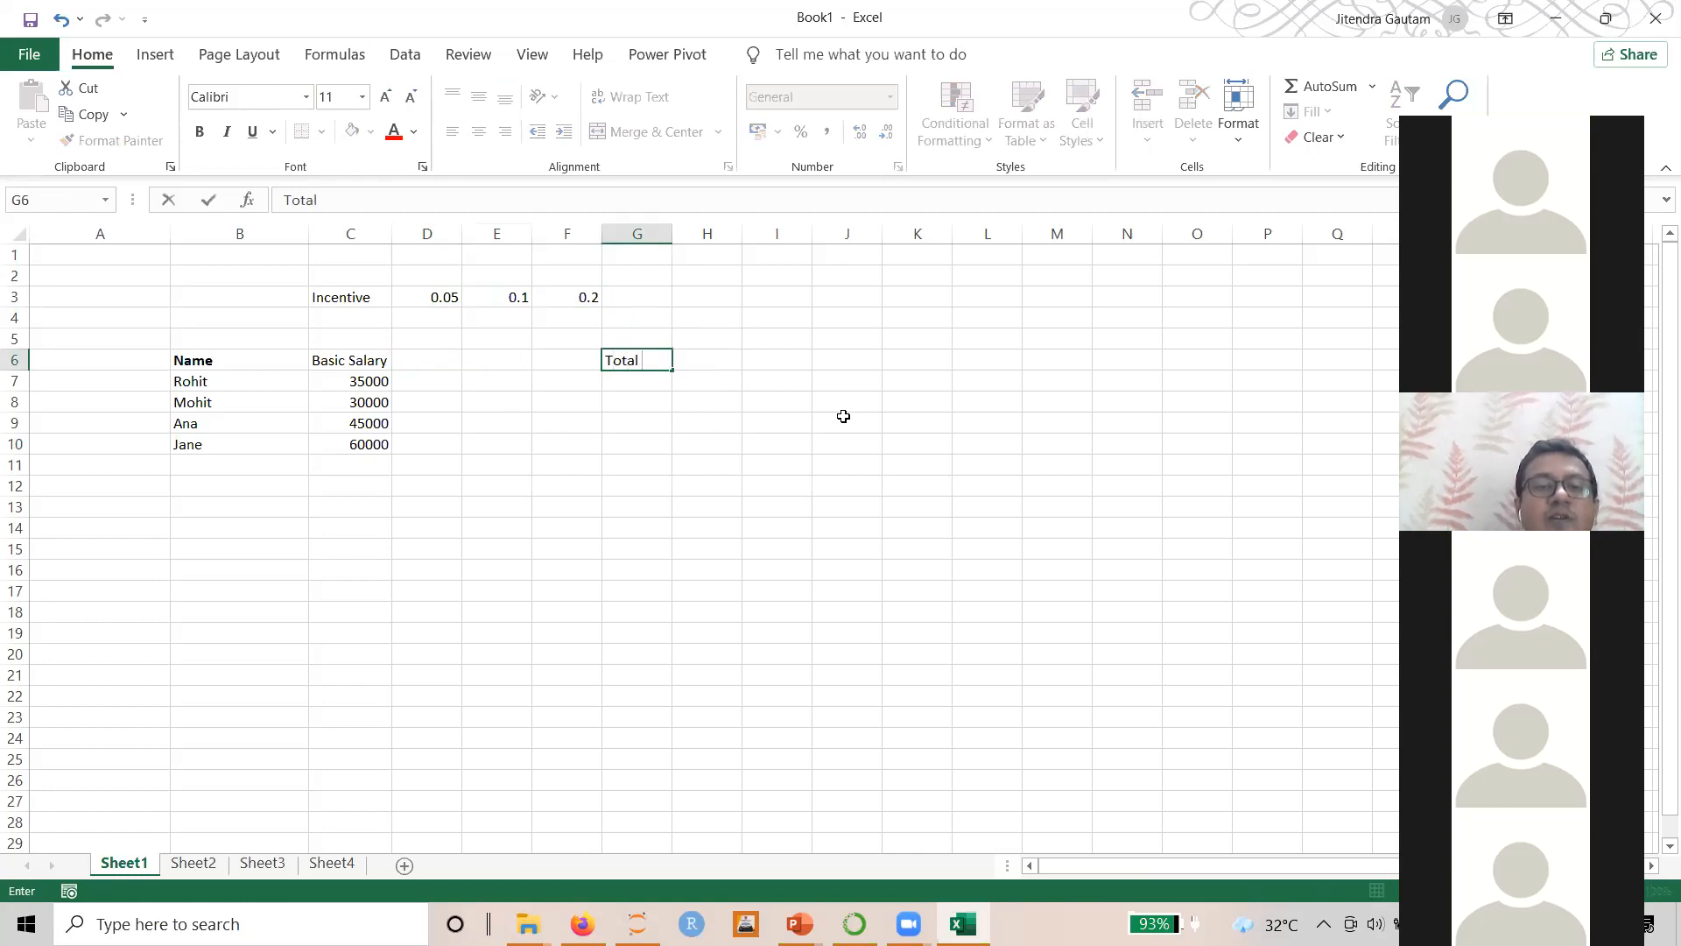
text(Salary)
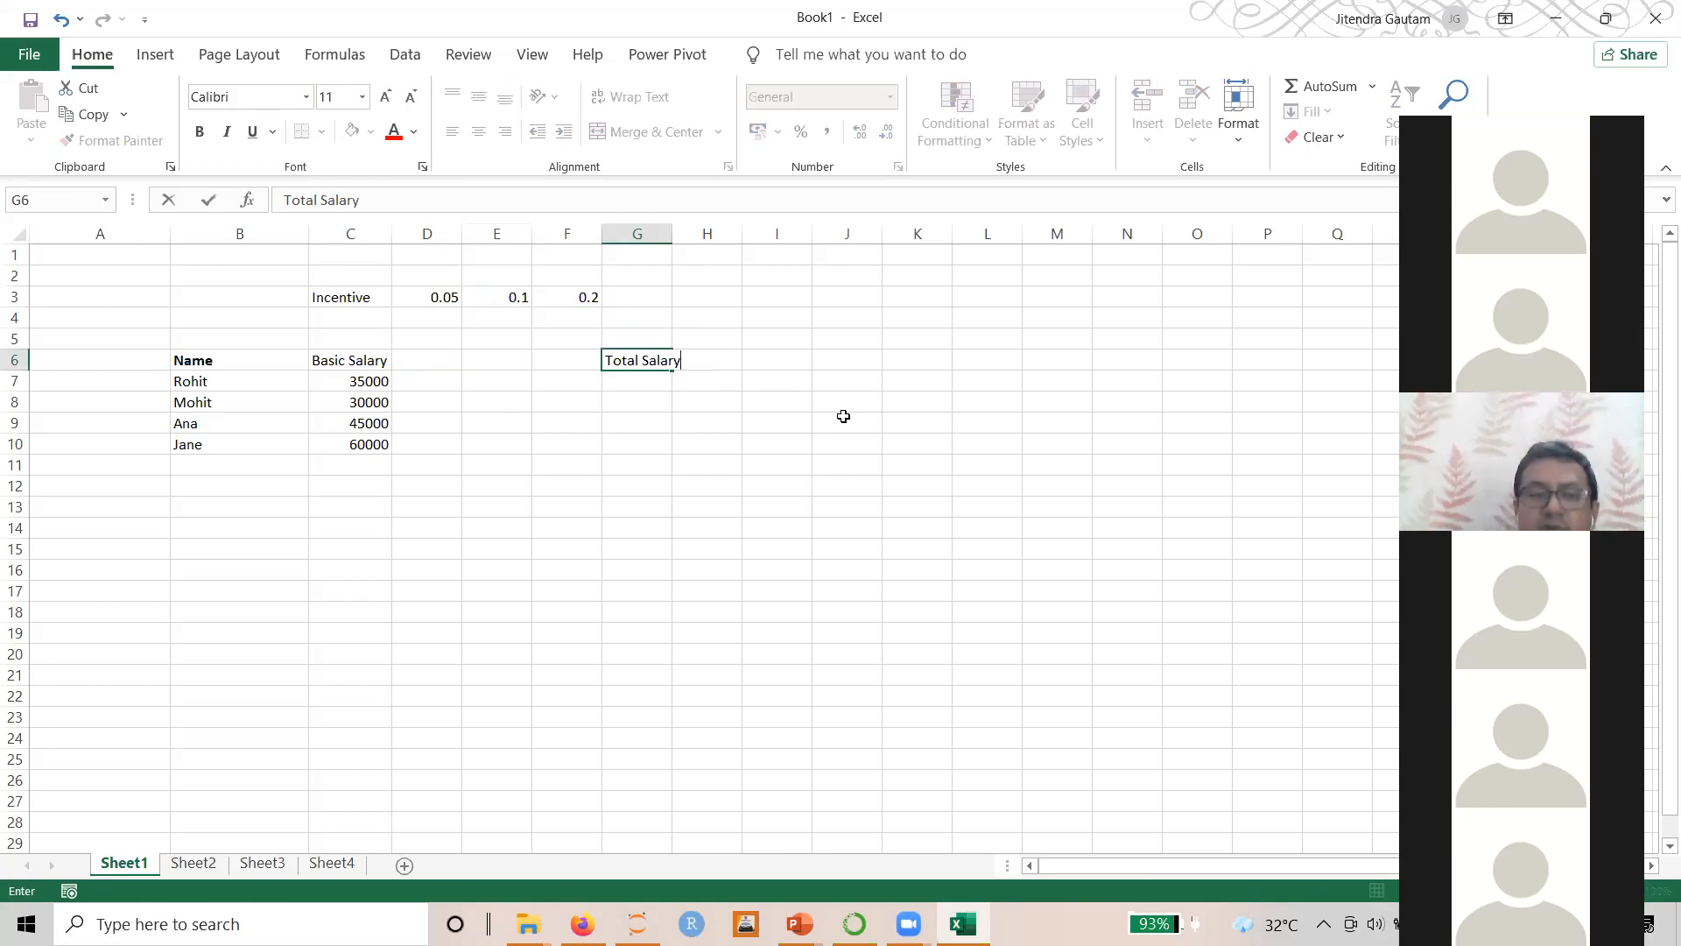
key(Escape)
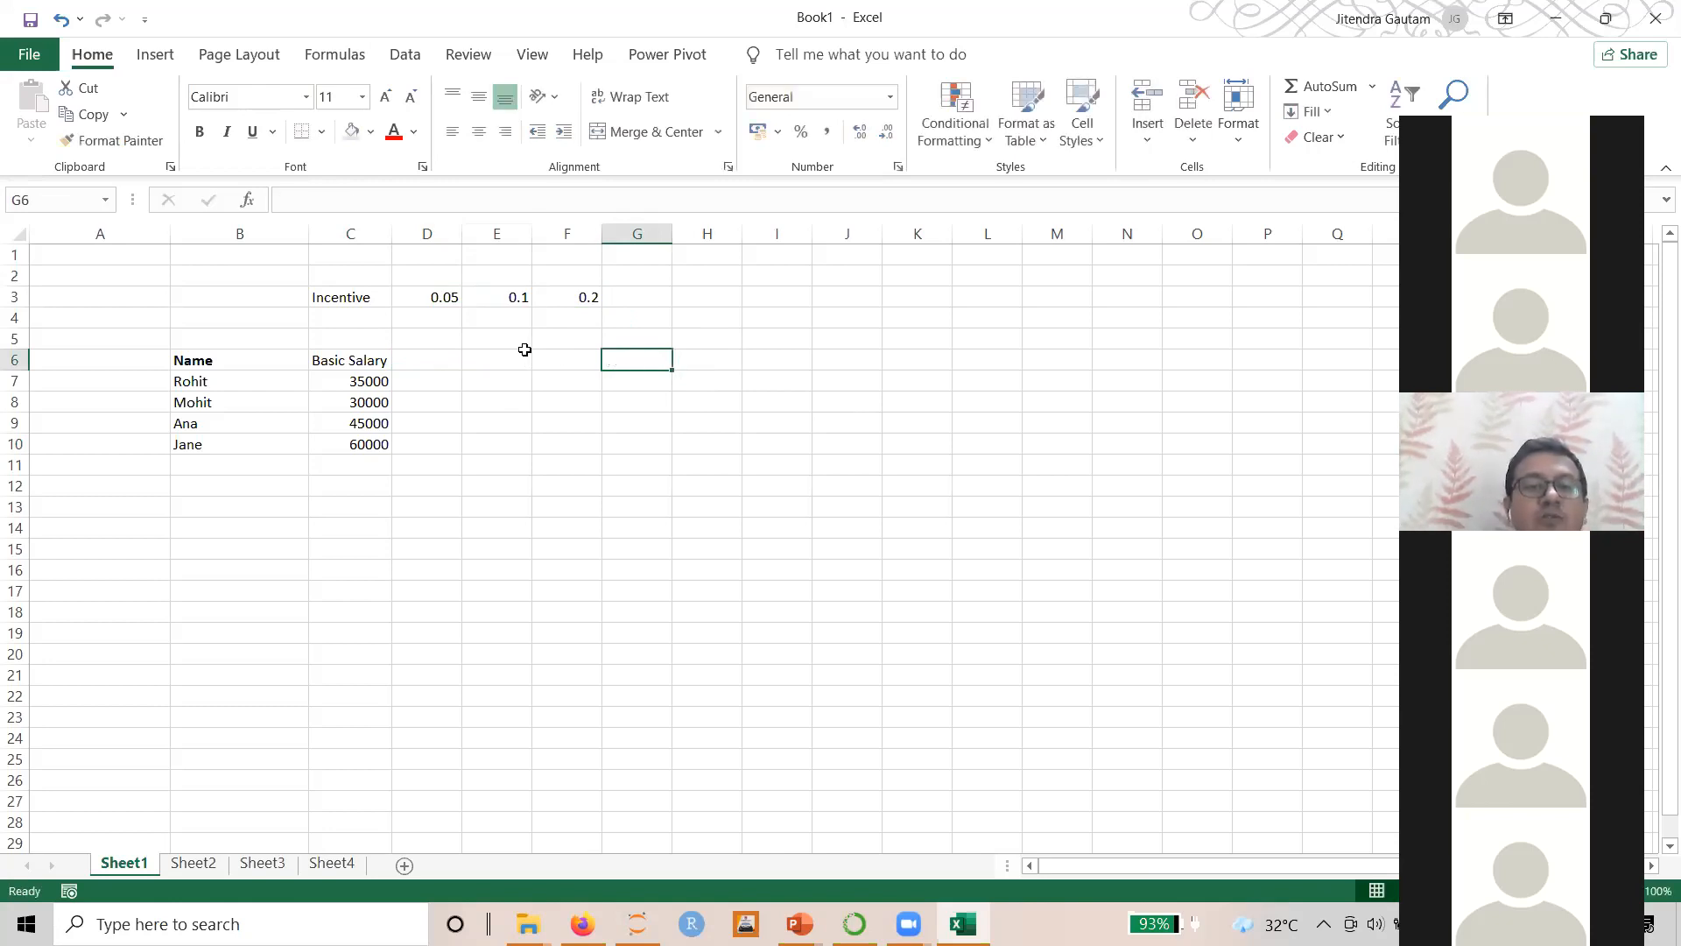
Merge and center cells D5:F5 and enter the heading "Total Salary" in the merged cell
drag(424, 342, 556, 342)
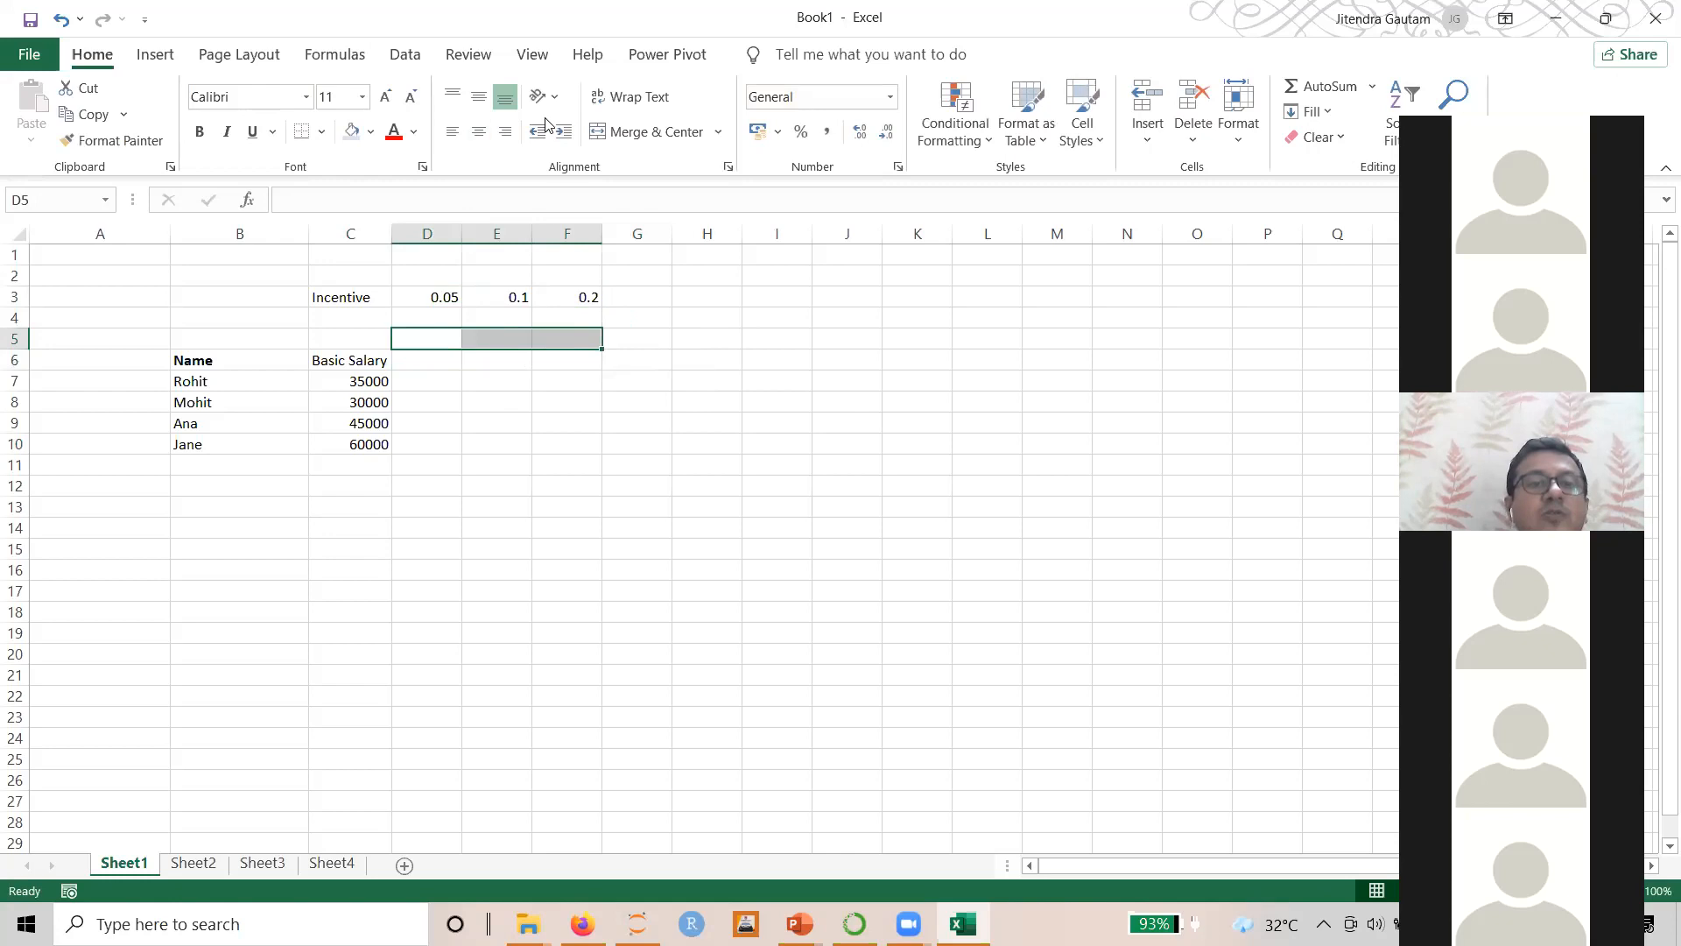
click(644, 131)
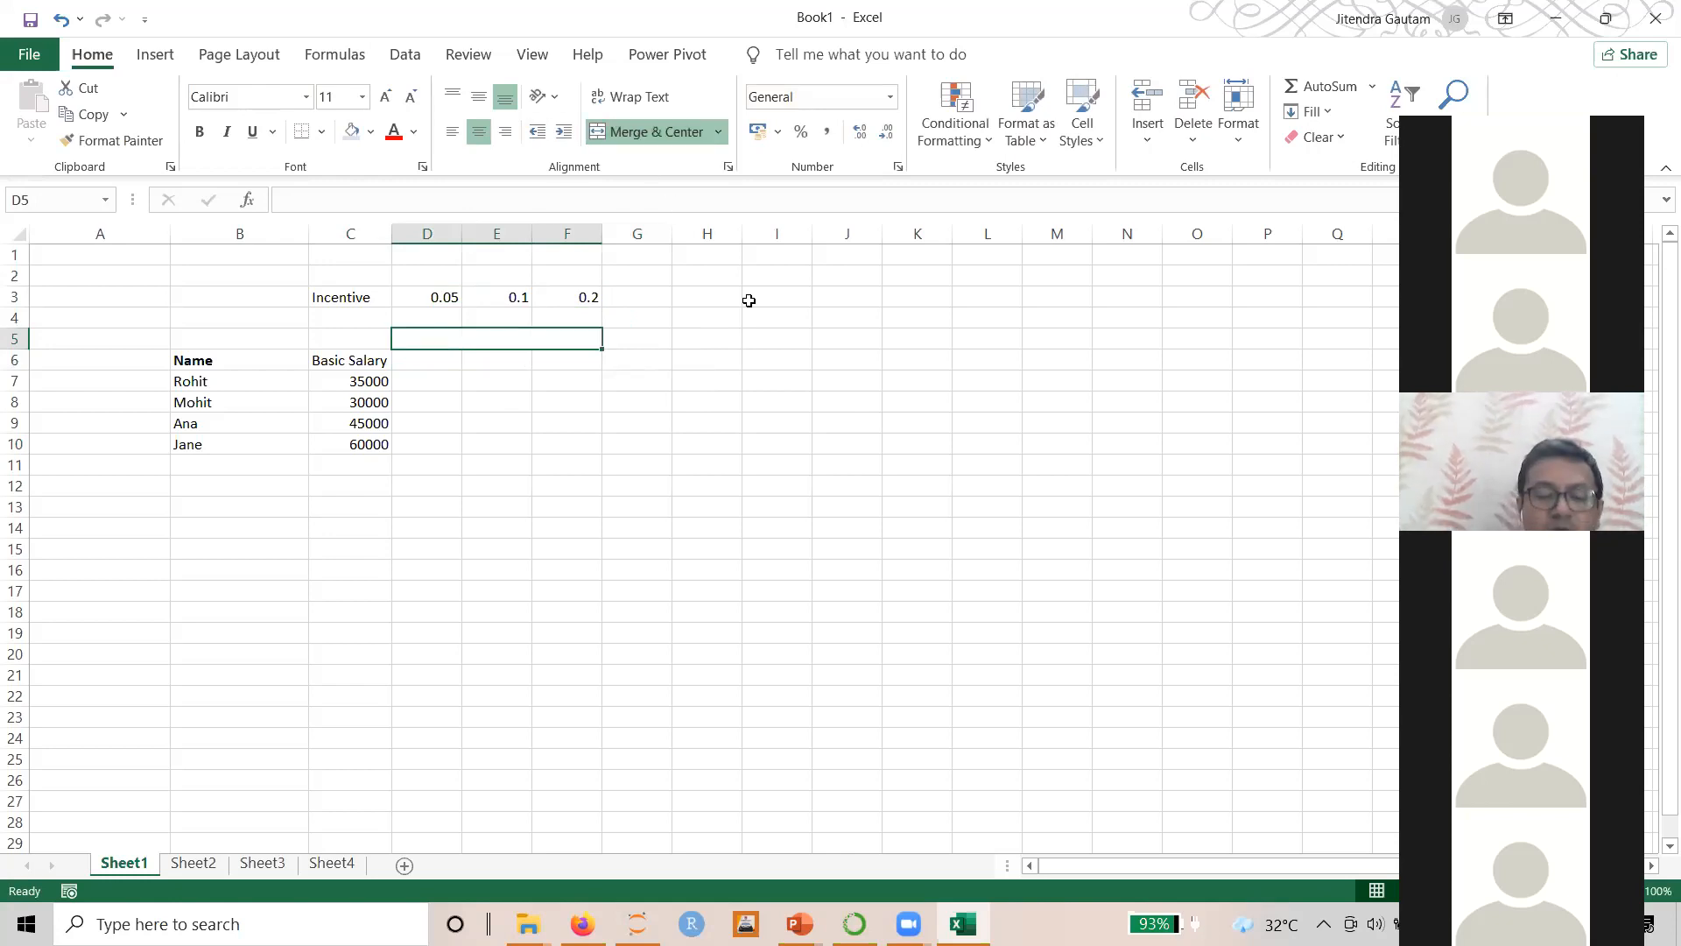
text(Total Salary)
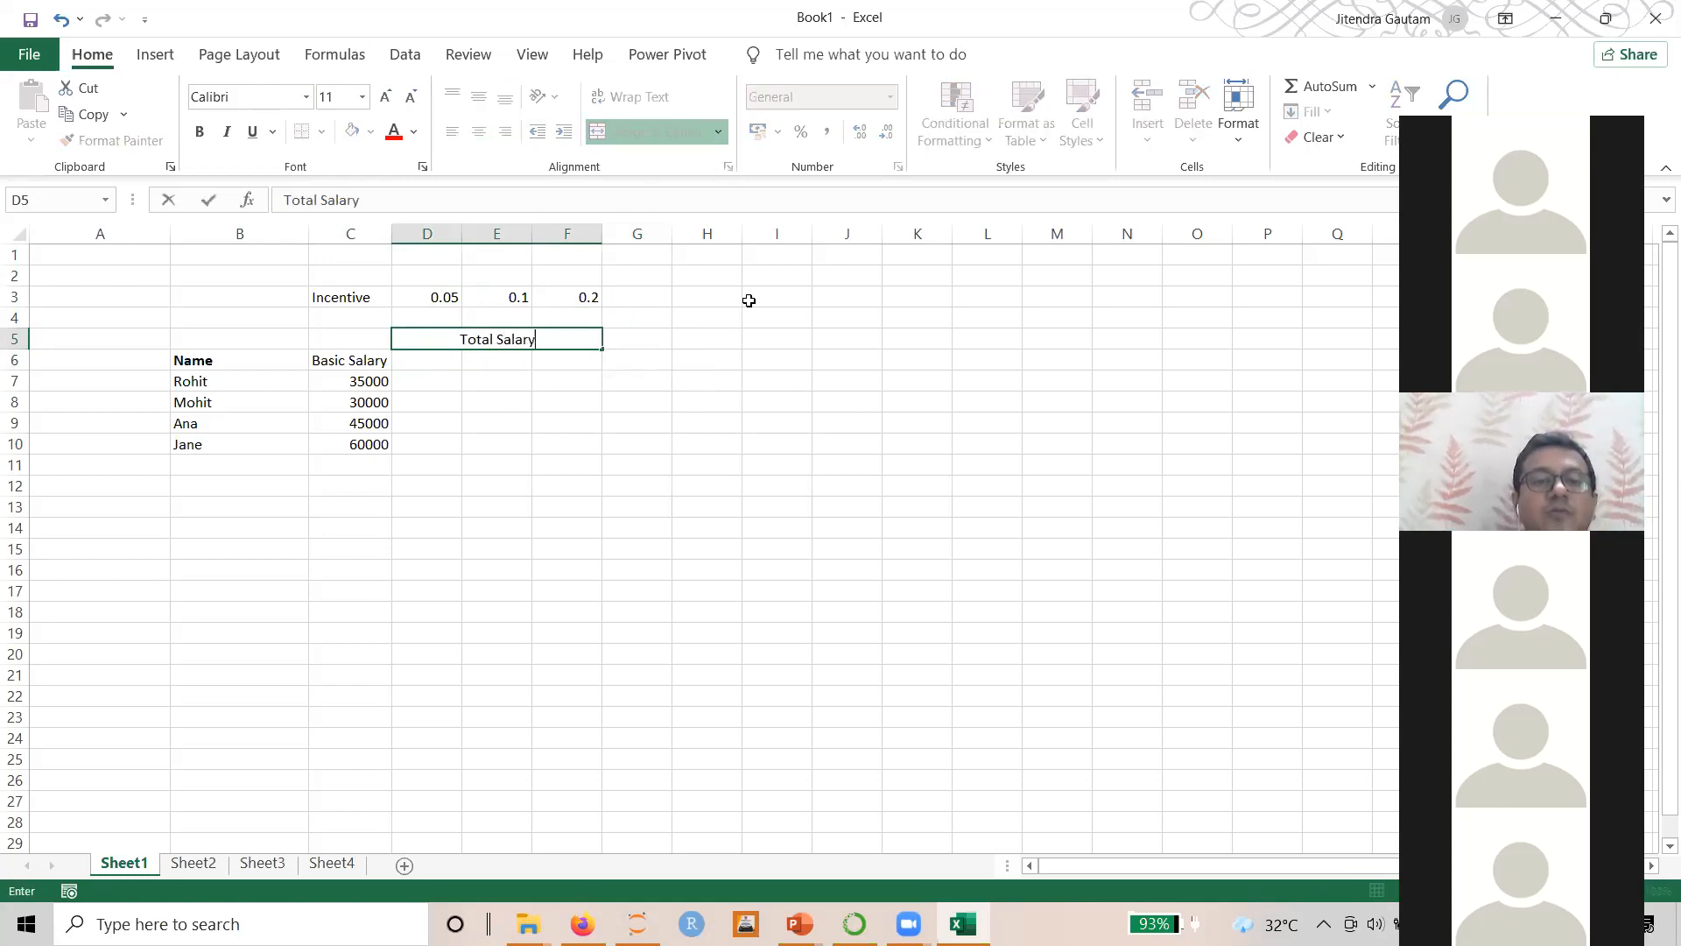
key(Return)
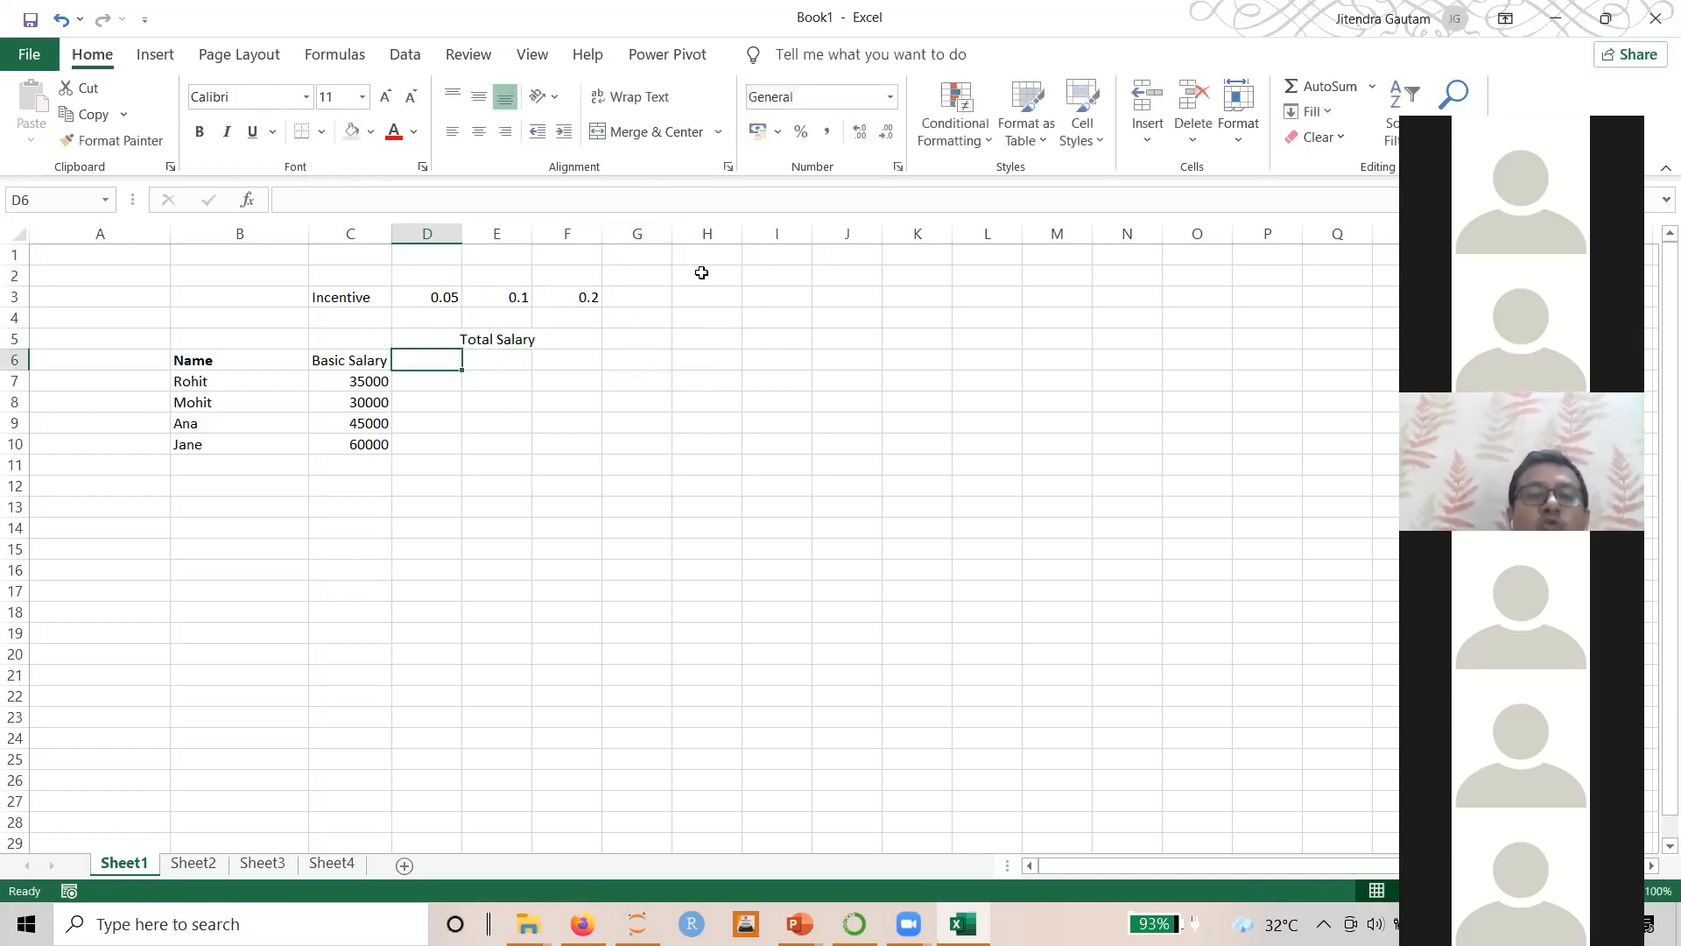
Extend the merged heading in D5 to read "Total Salary ( BS + BS*incentive)"
click(562, 339)
click(462, 199)
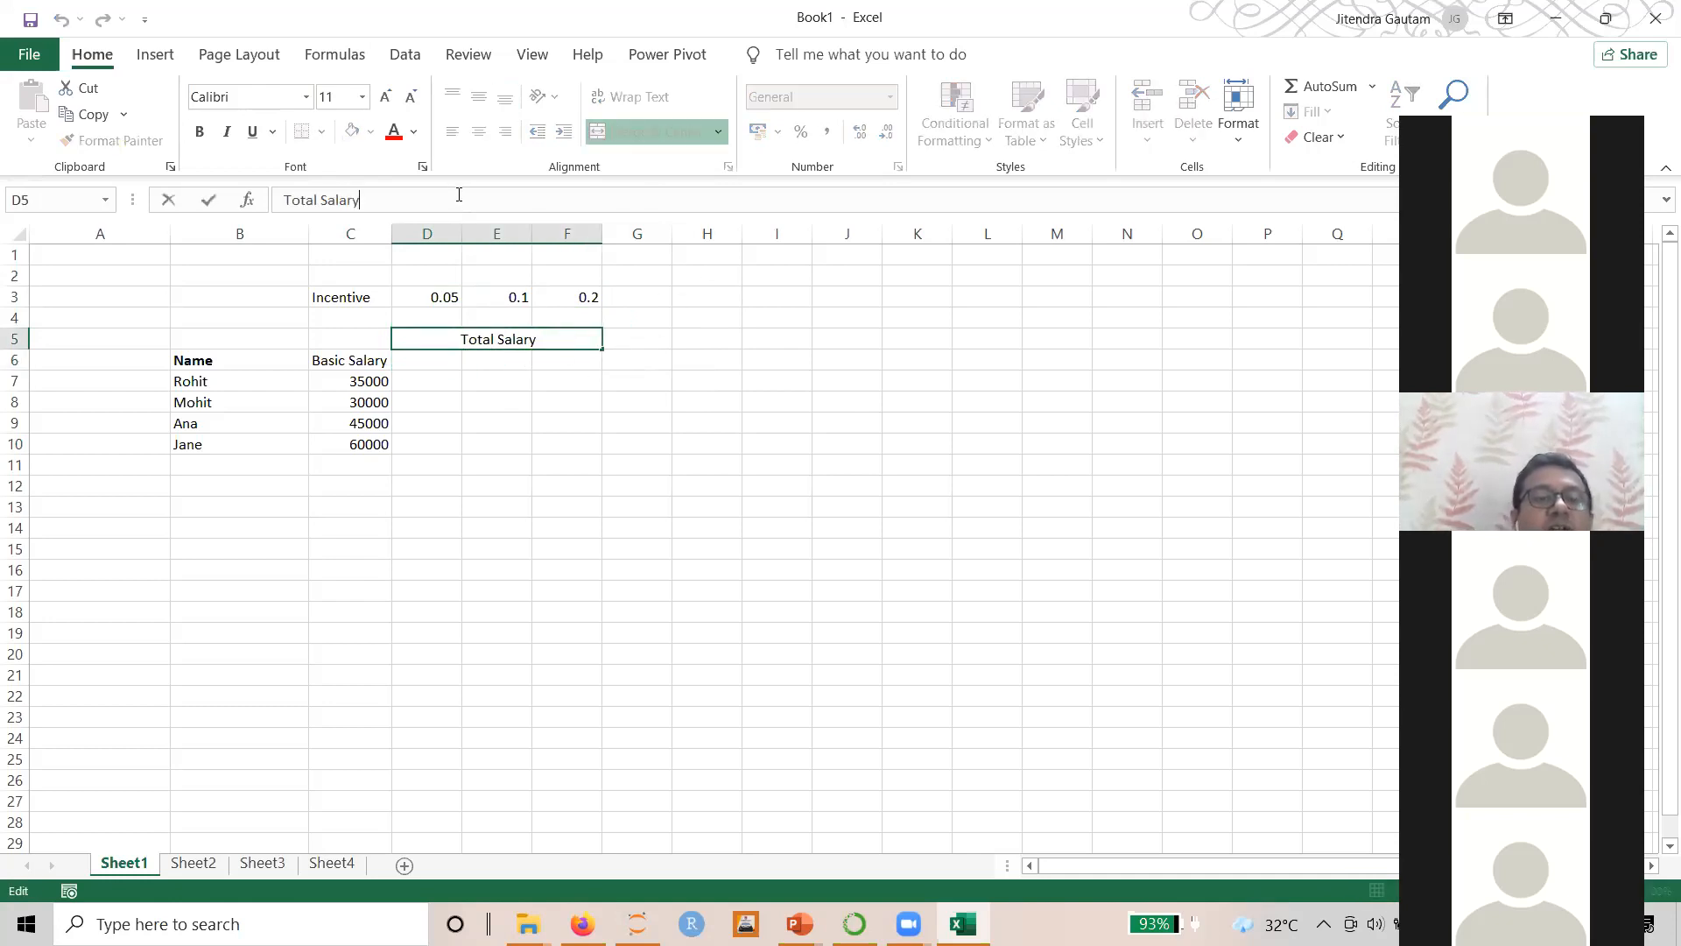
text(( BS +bS)
key(BackSpace)
key(BackSpace)
text(BS)
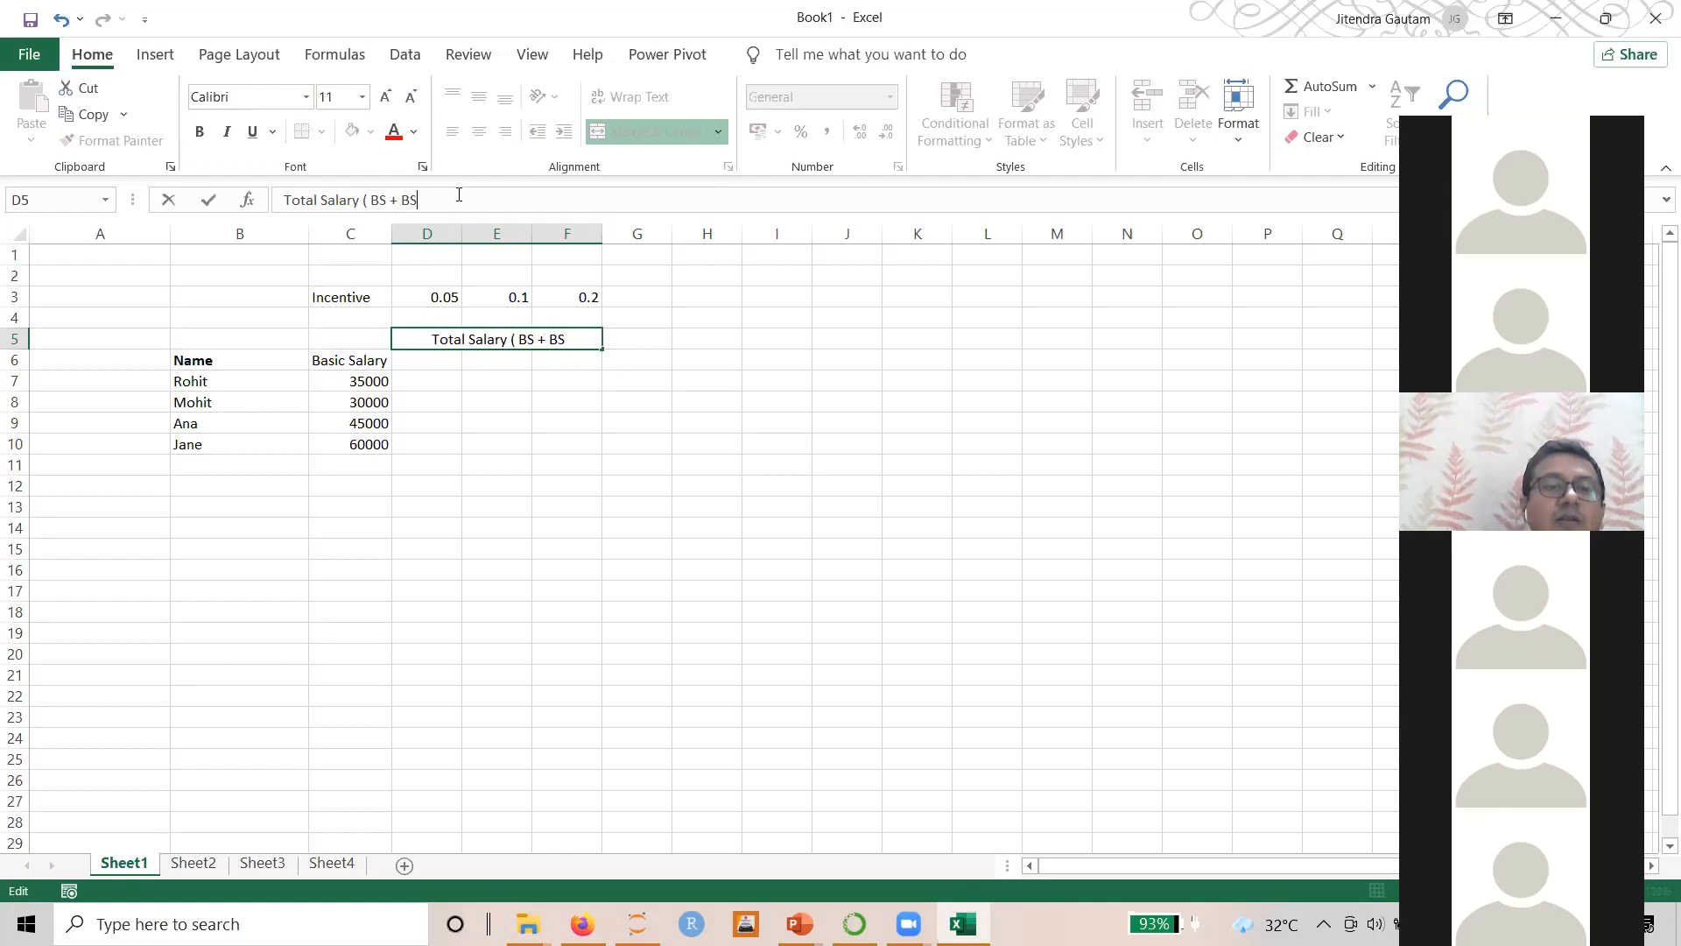
text(*)
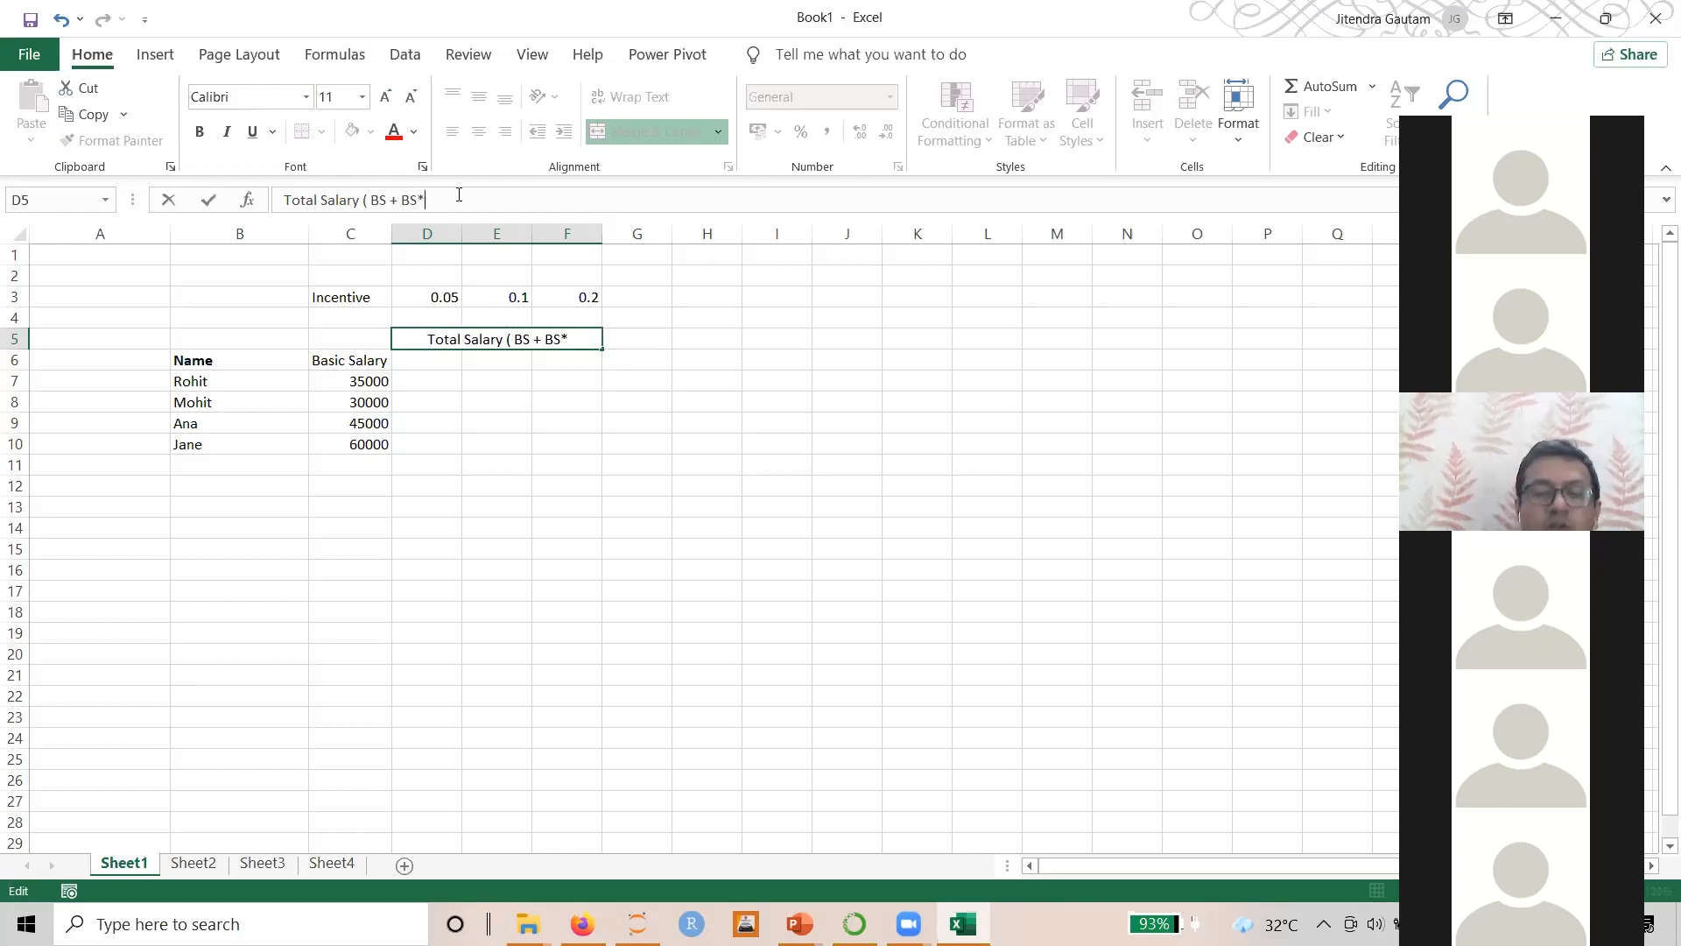
text(in)
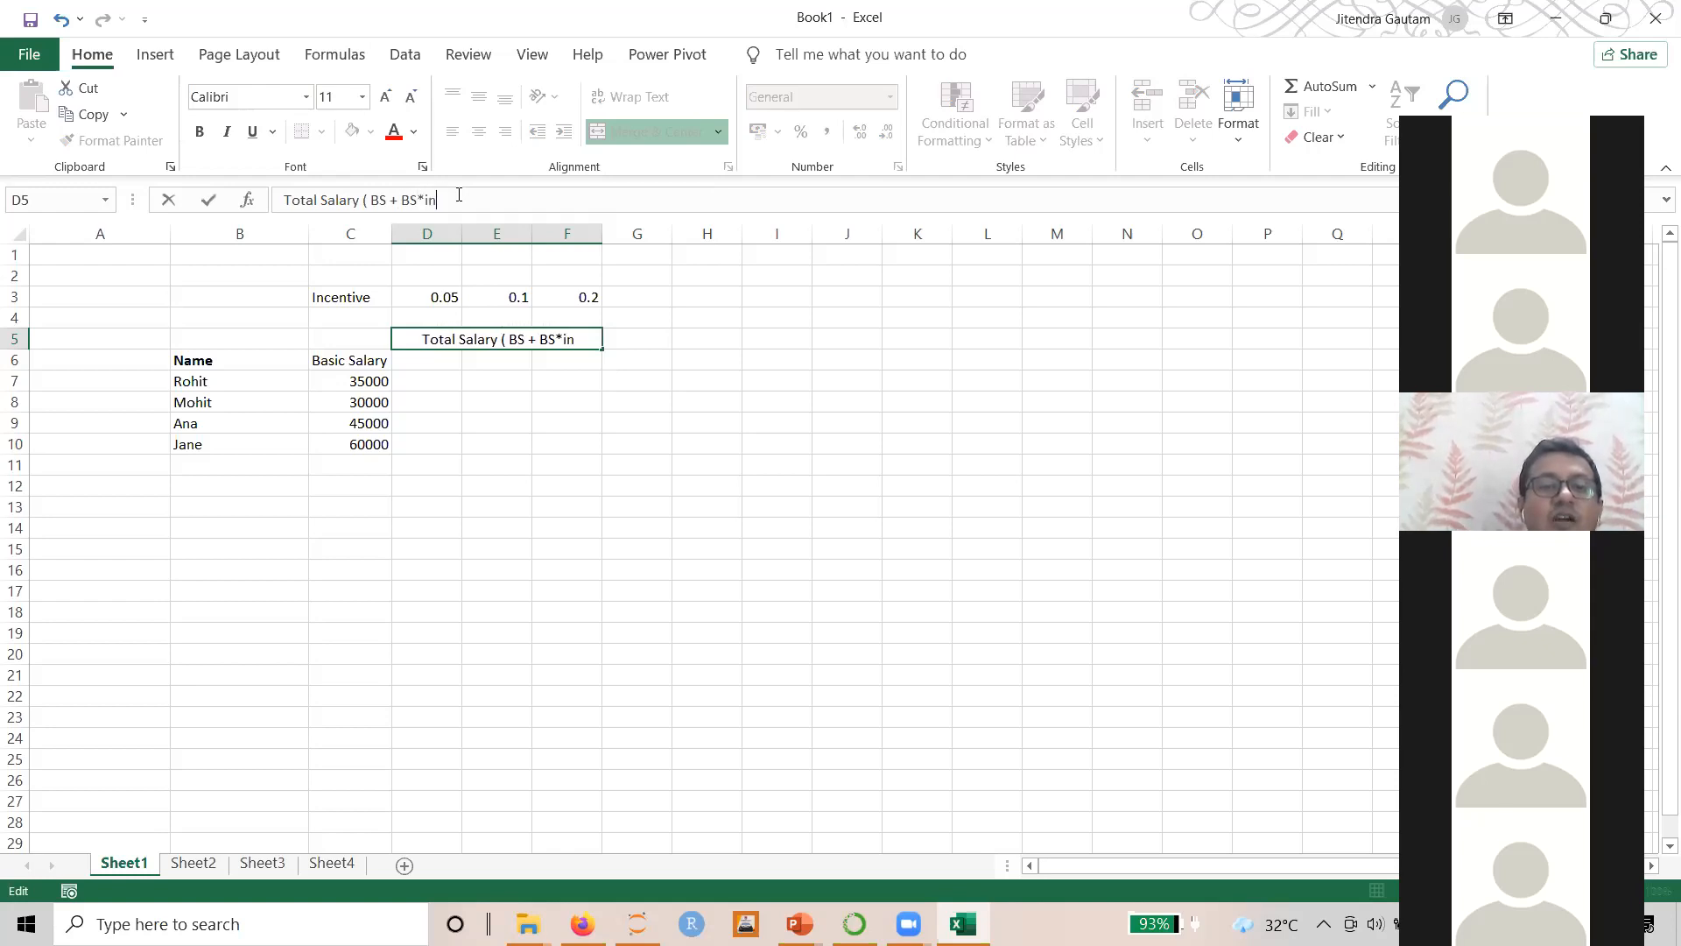
text(centive))
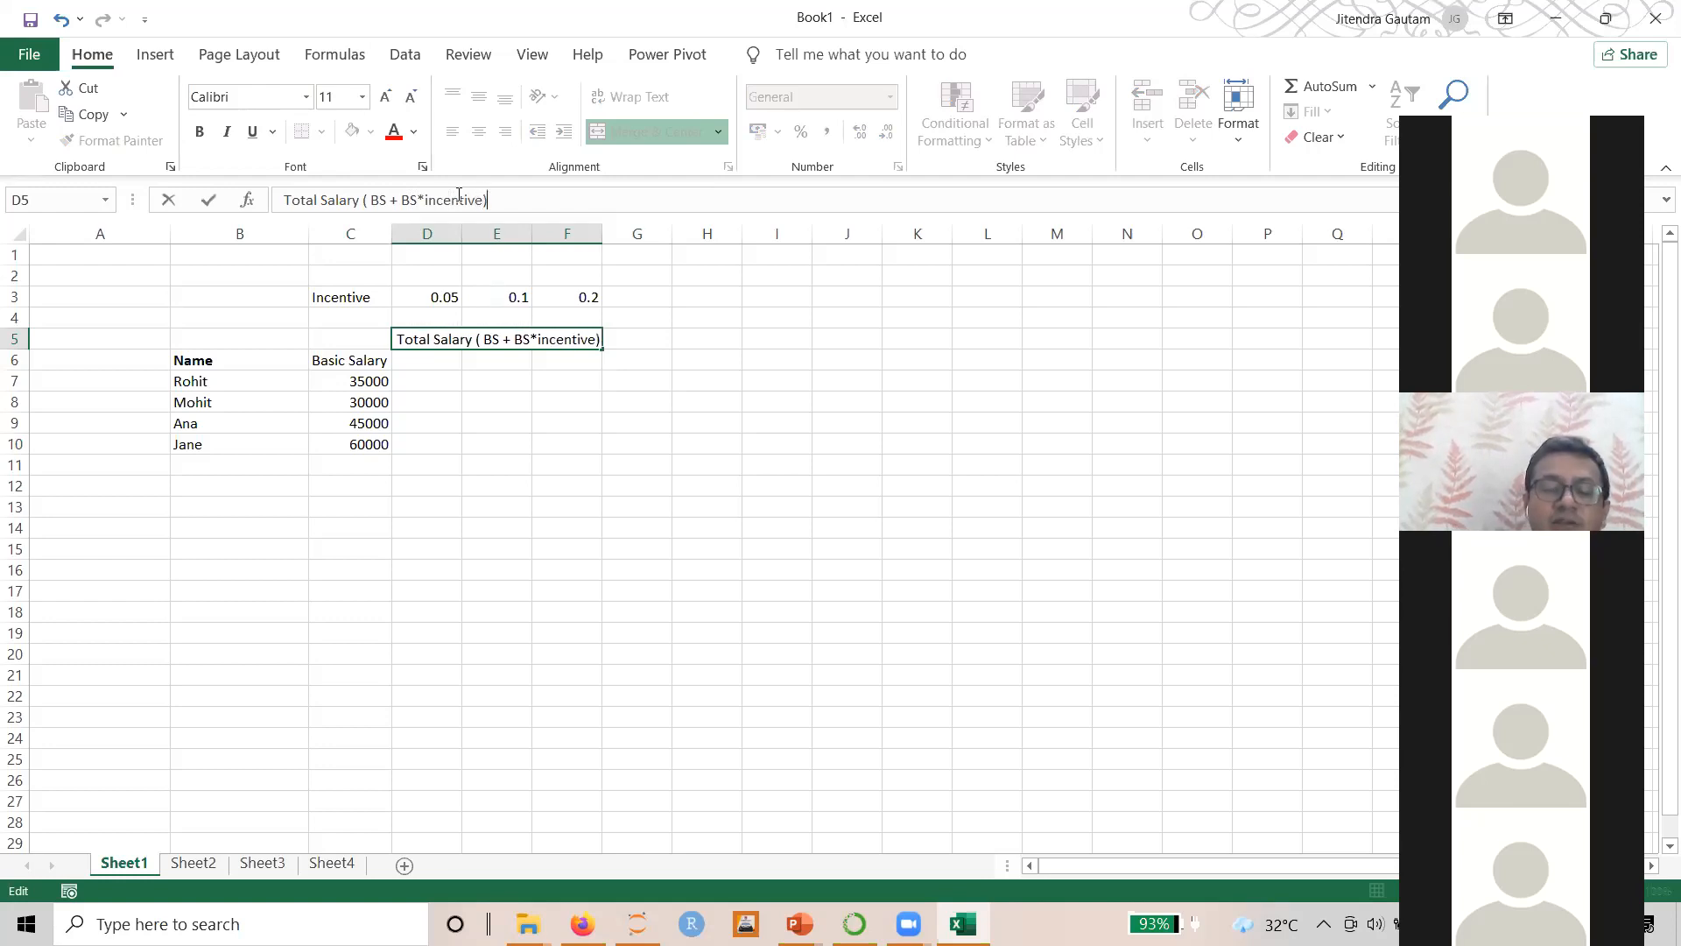
key(Return)
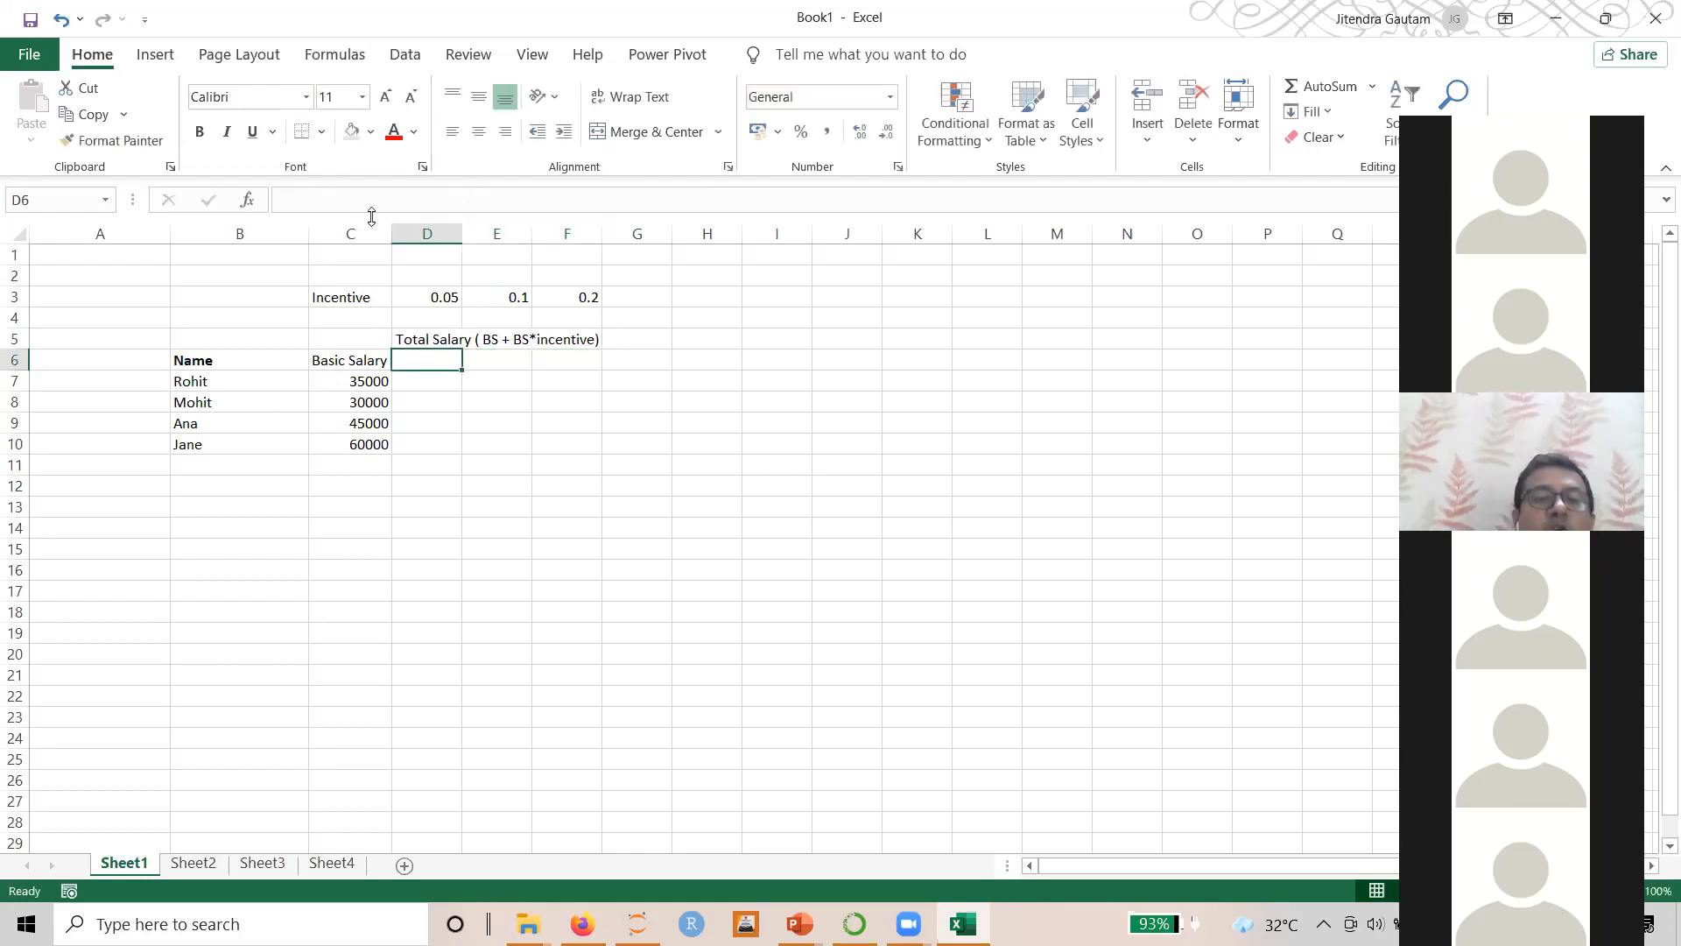
Apply a light blue fill to cells D6:F10 below the total salary heading
click(435, 339)
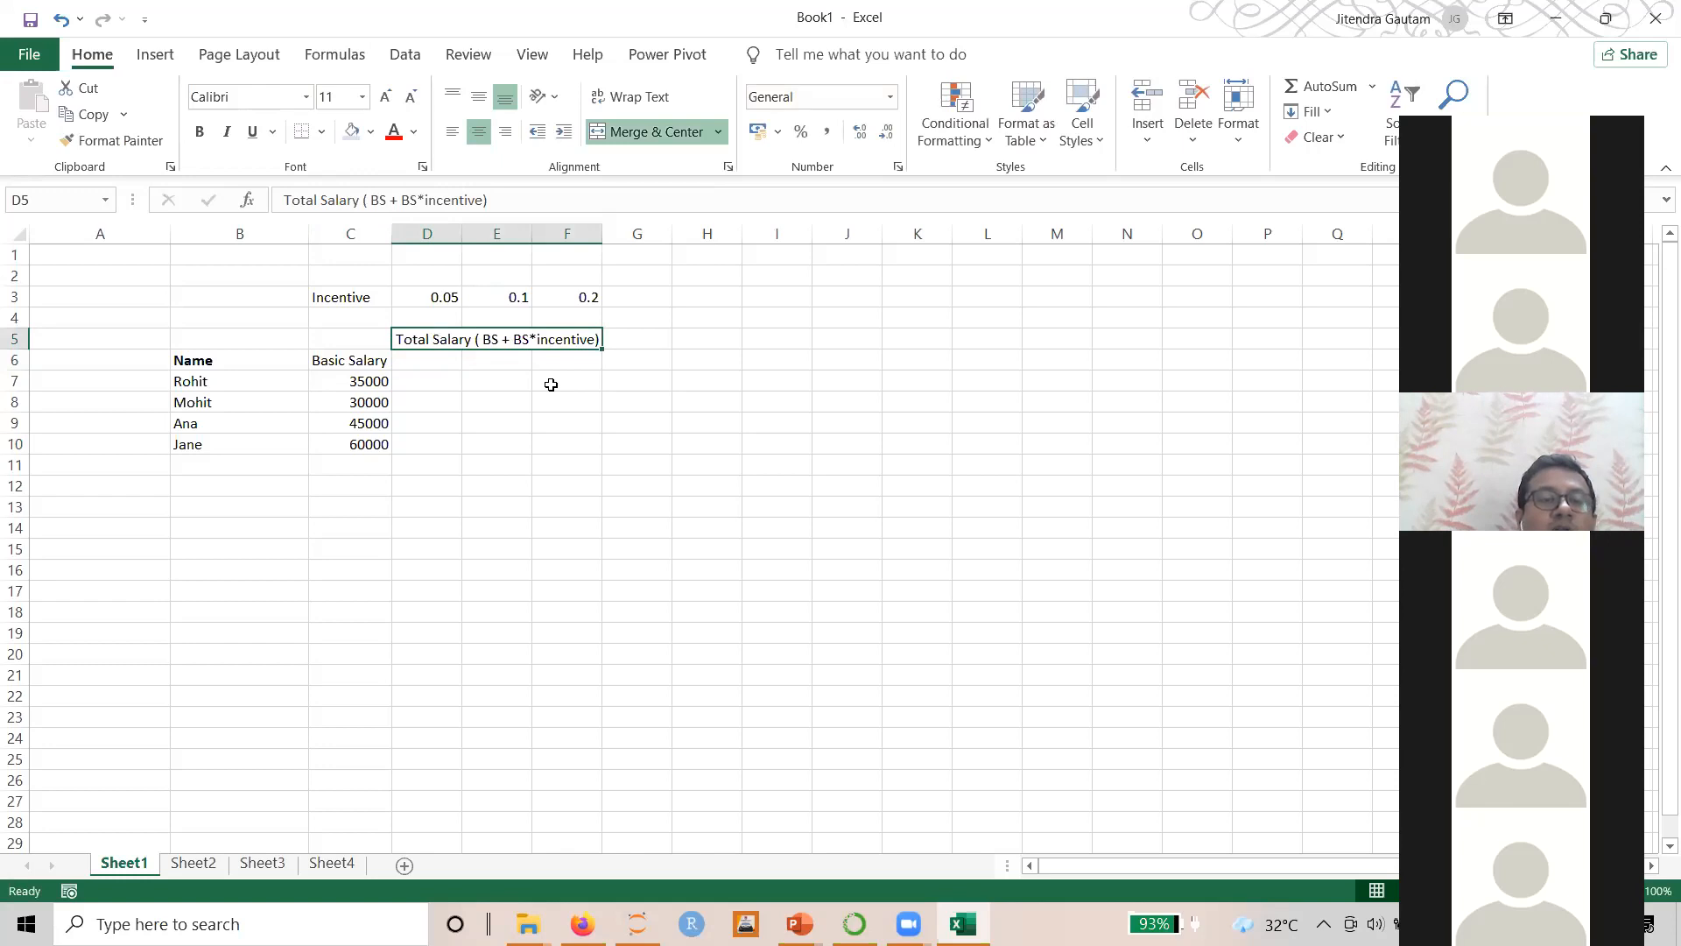
drag(441, 363, 575, 443)
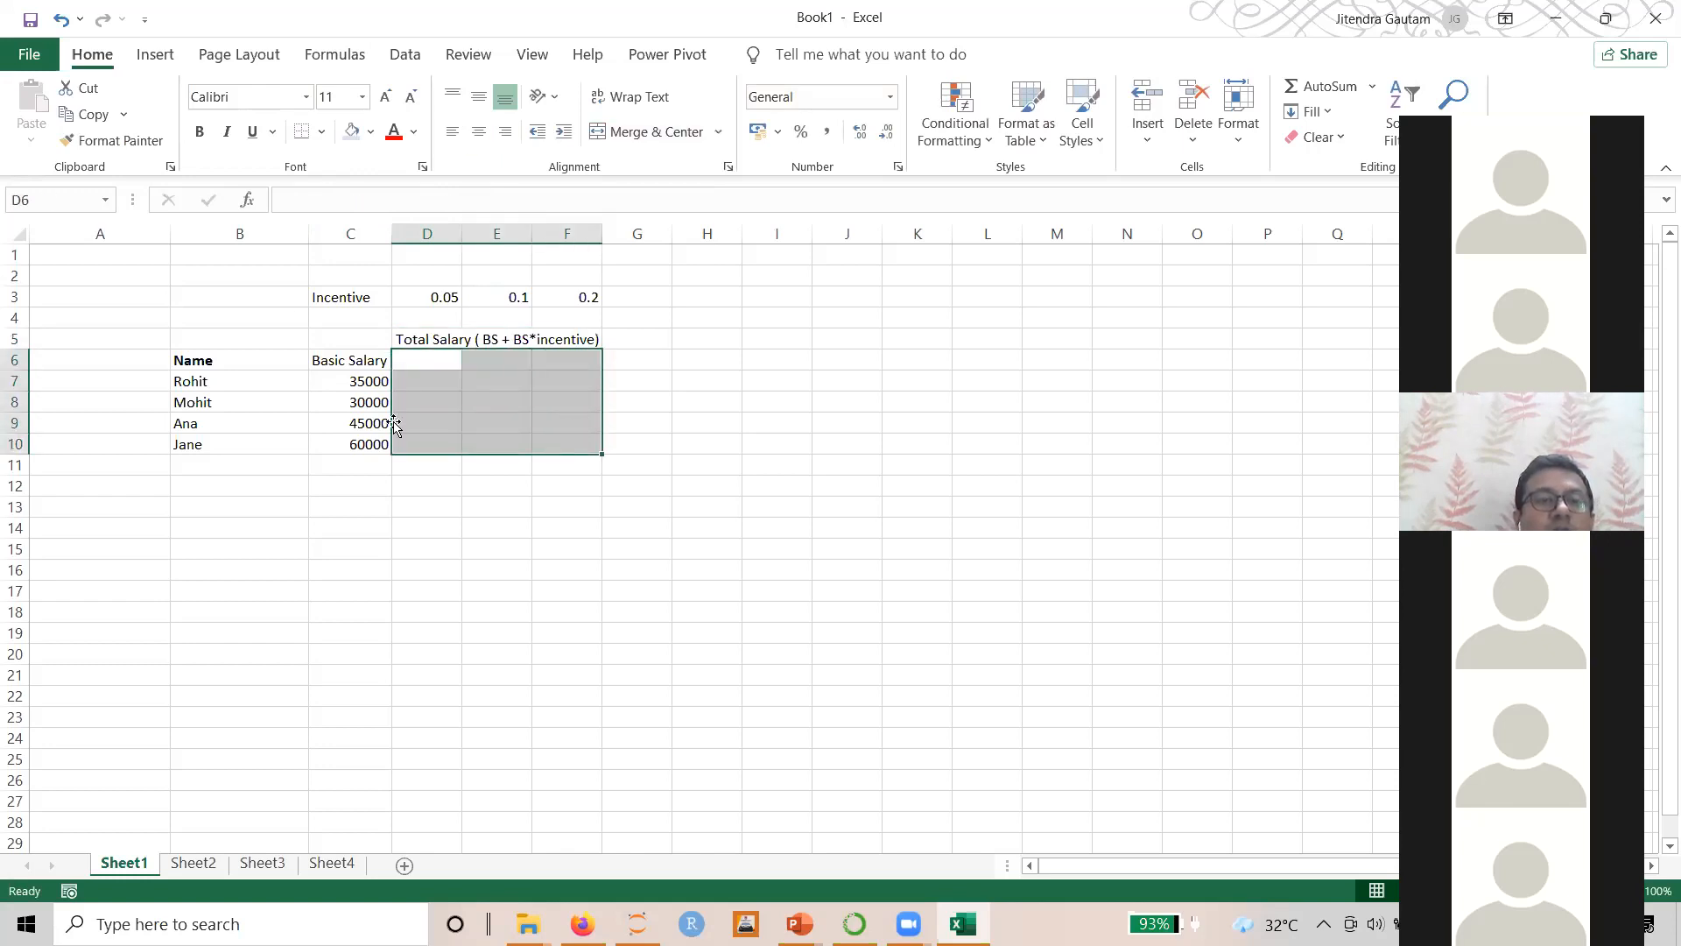
click(351, 130)
click(776, 297)
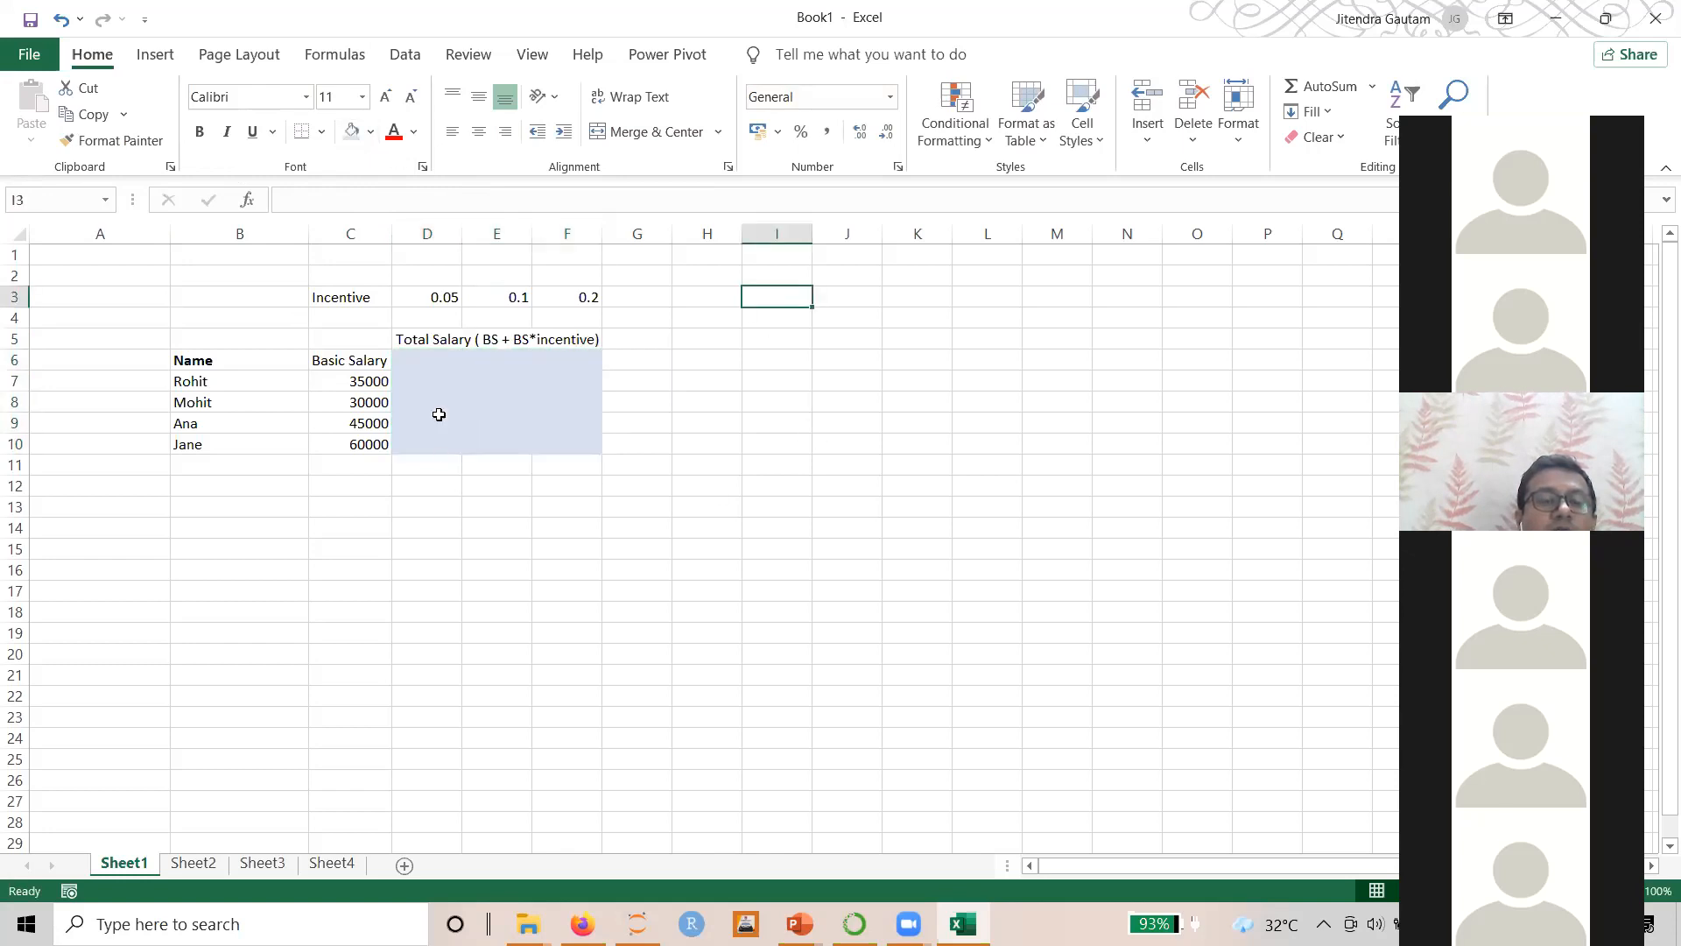
Enter the column headings TS@5%, TS@10% and TS@20% in cells D6, E6 and F6
click(416, 359)
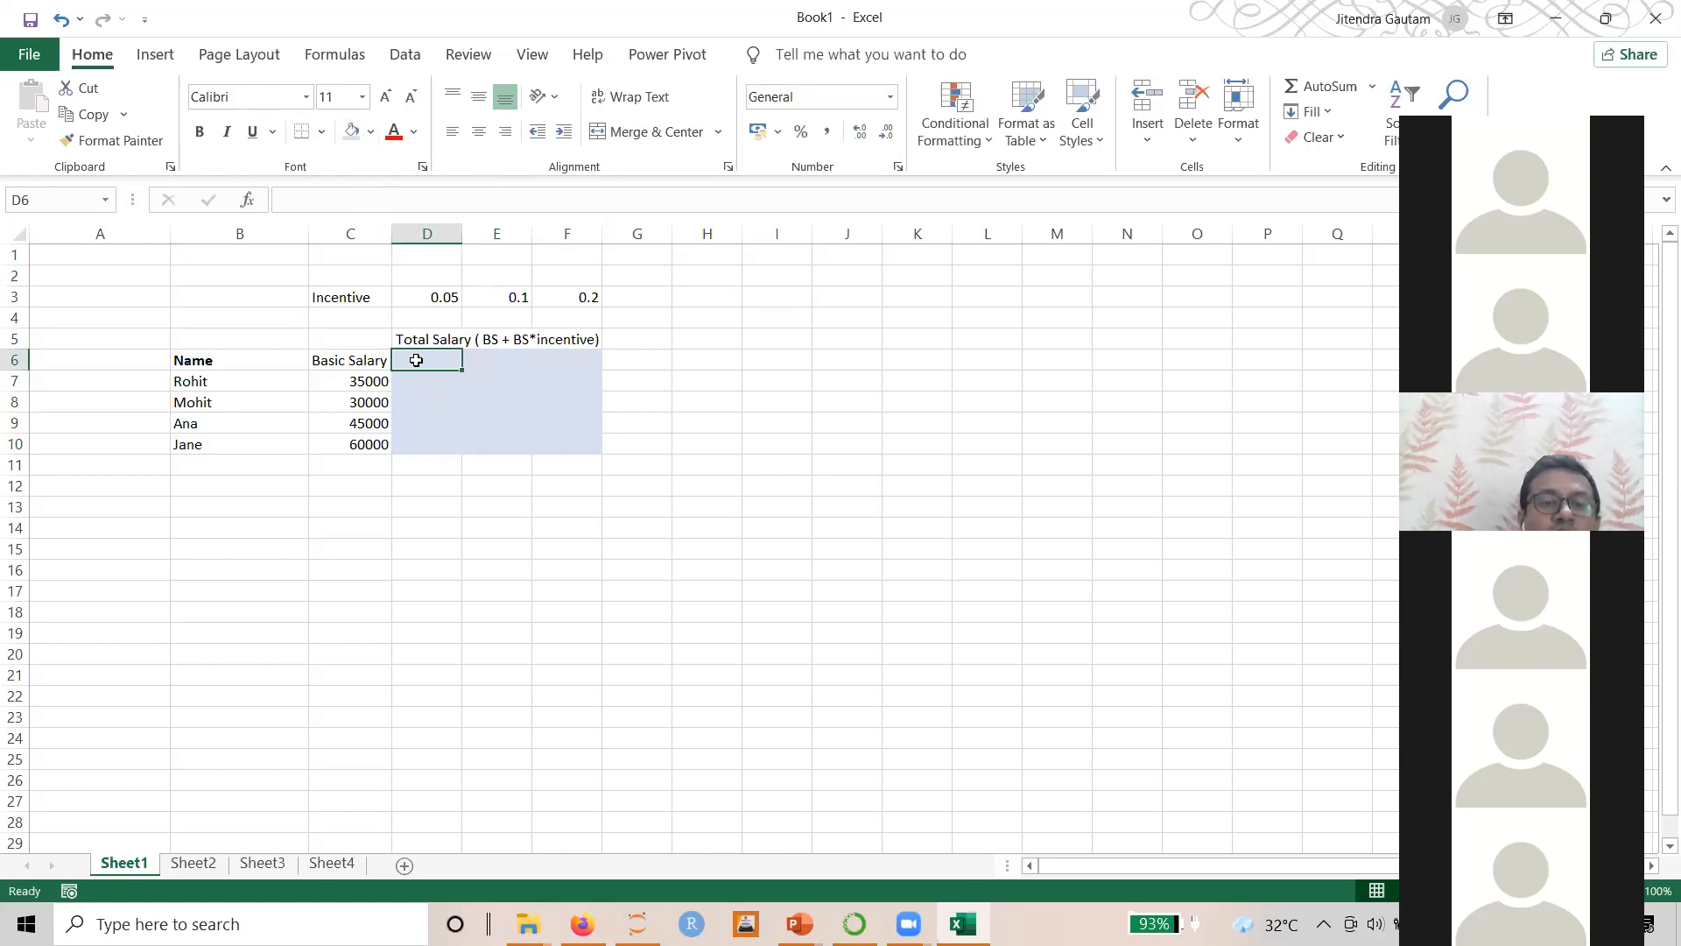
text(TS)
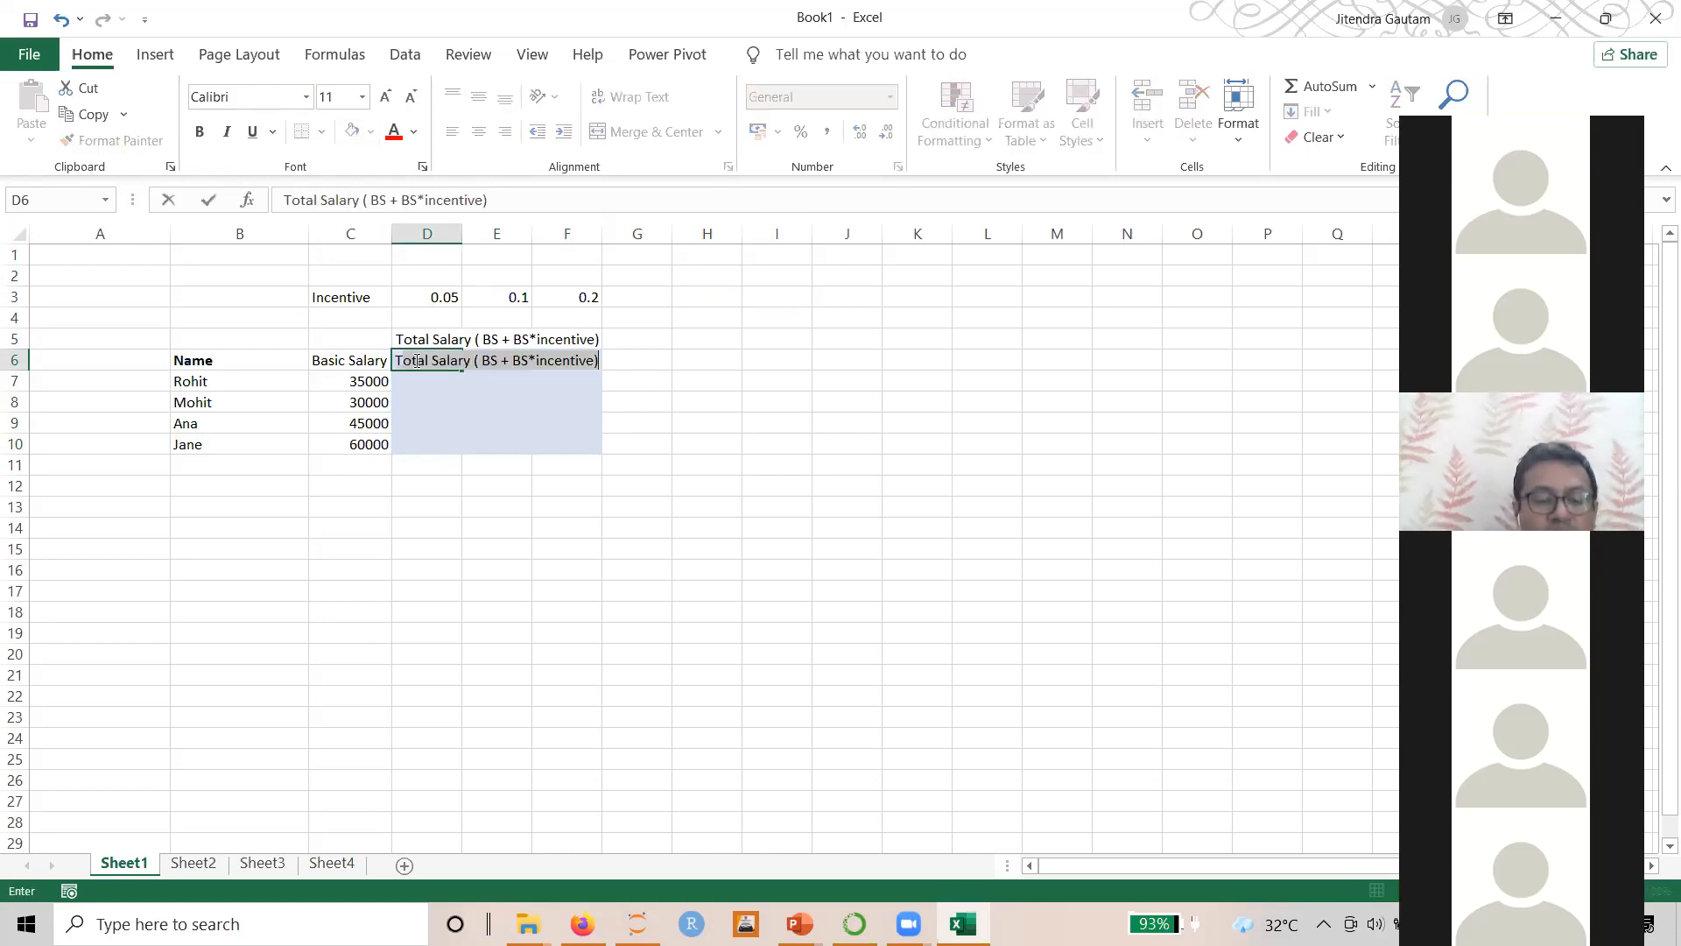
text( @)
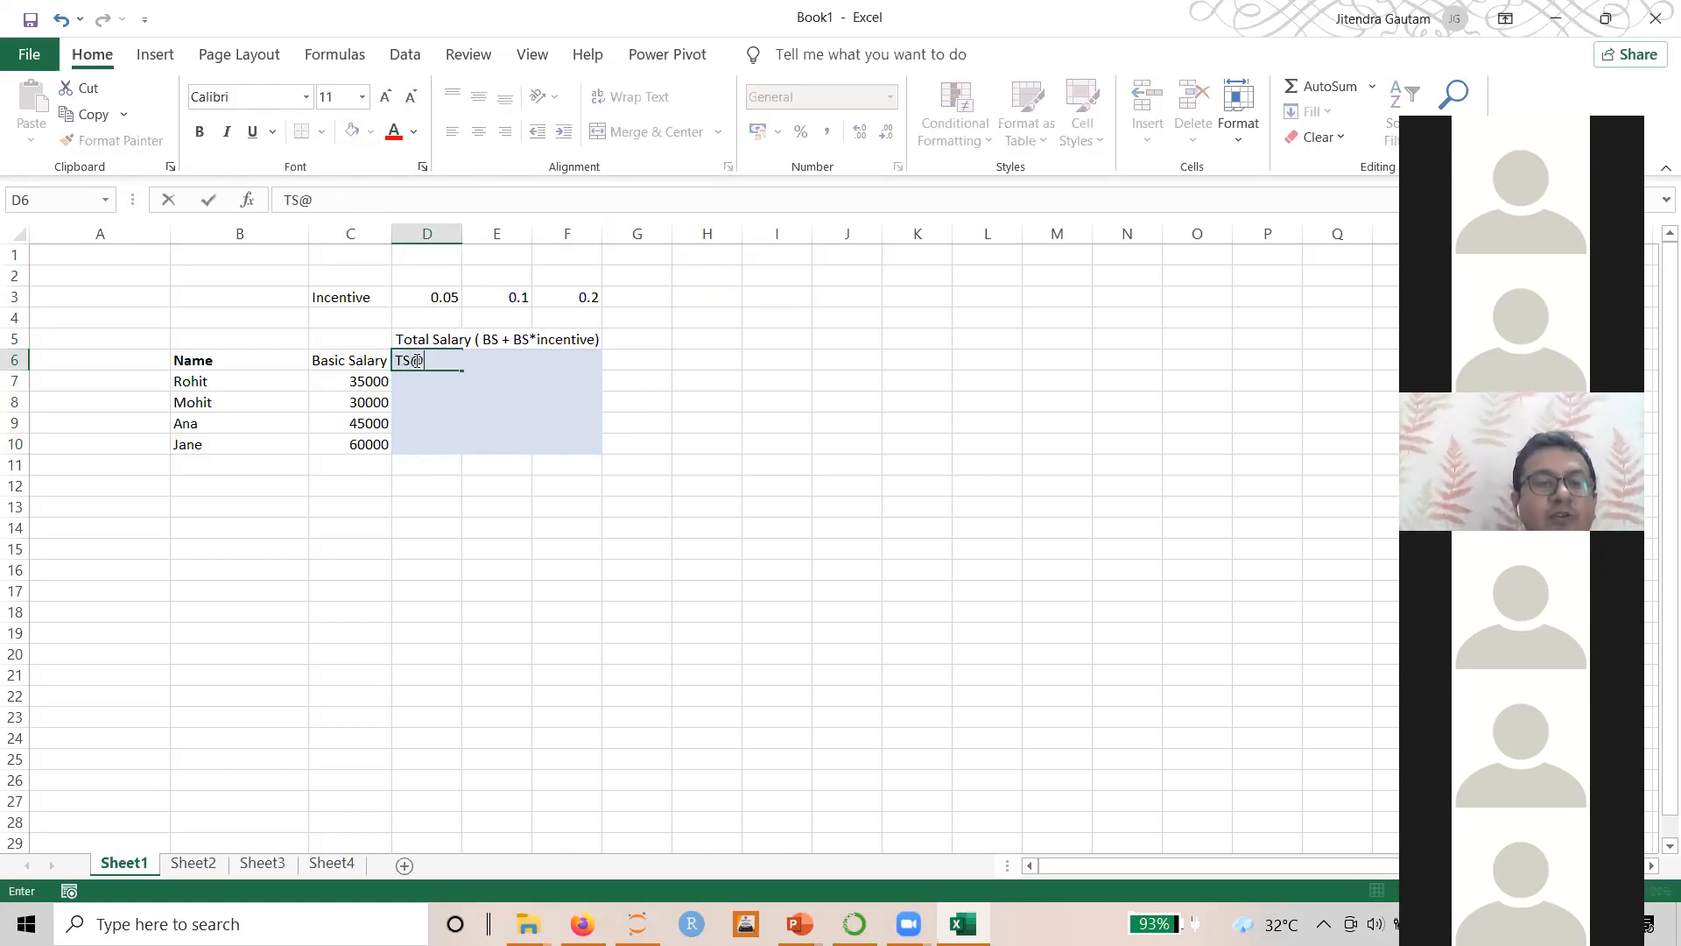
text(5%)
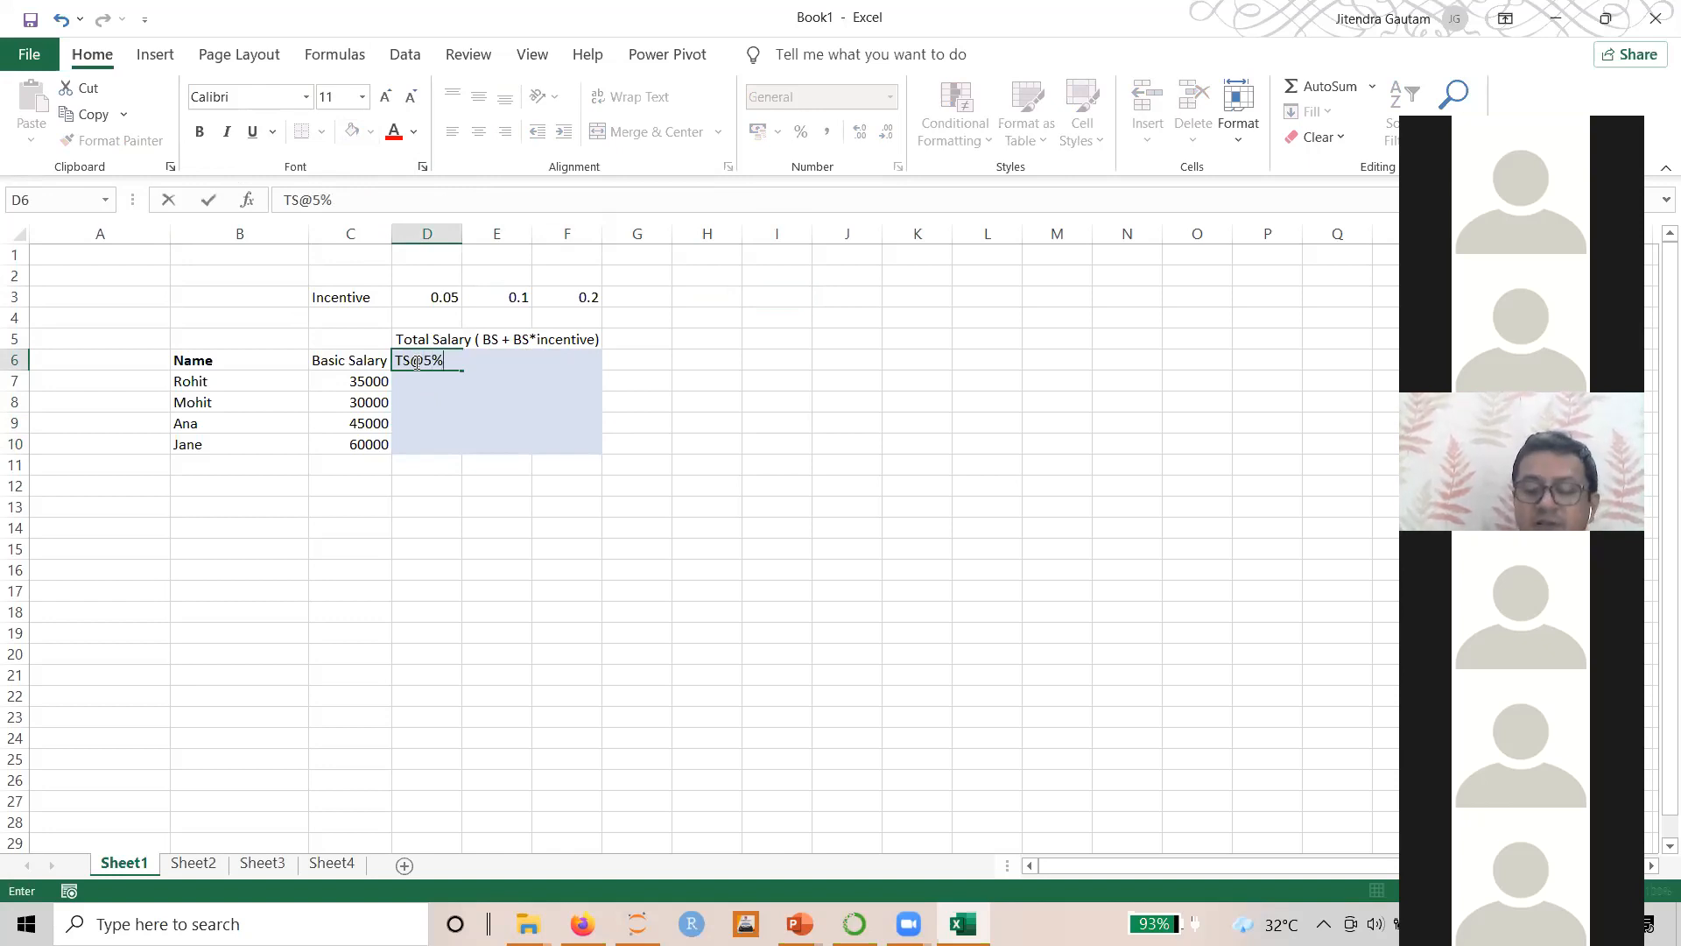
key(Tab)
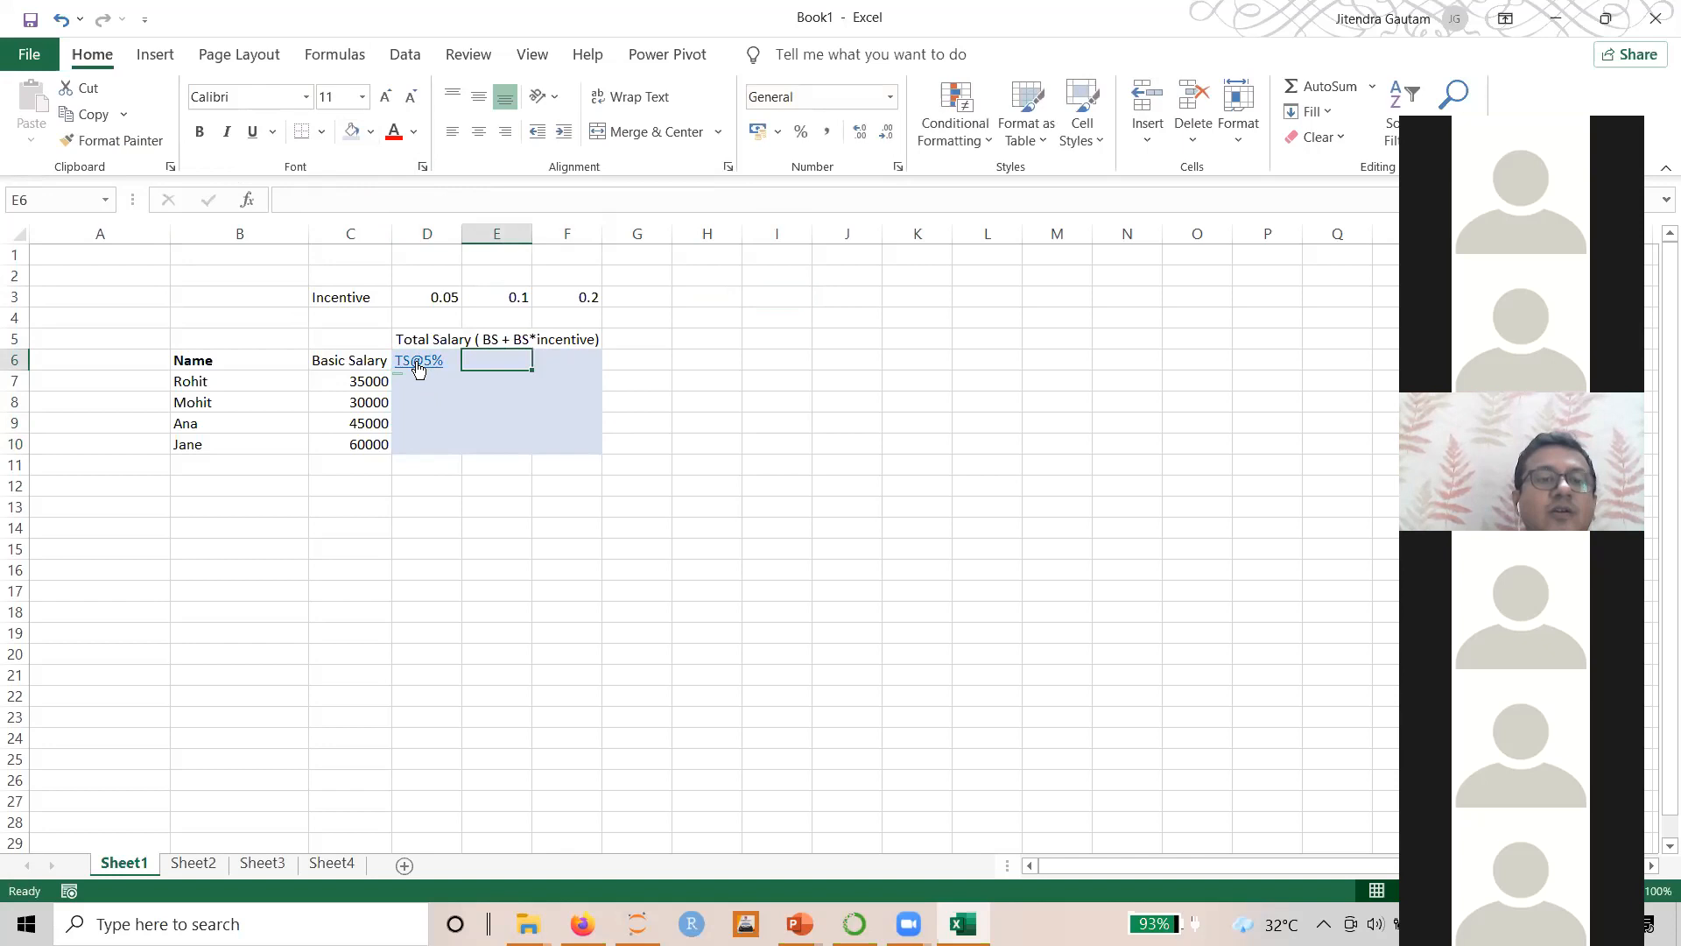
text(TS)
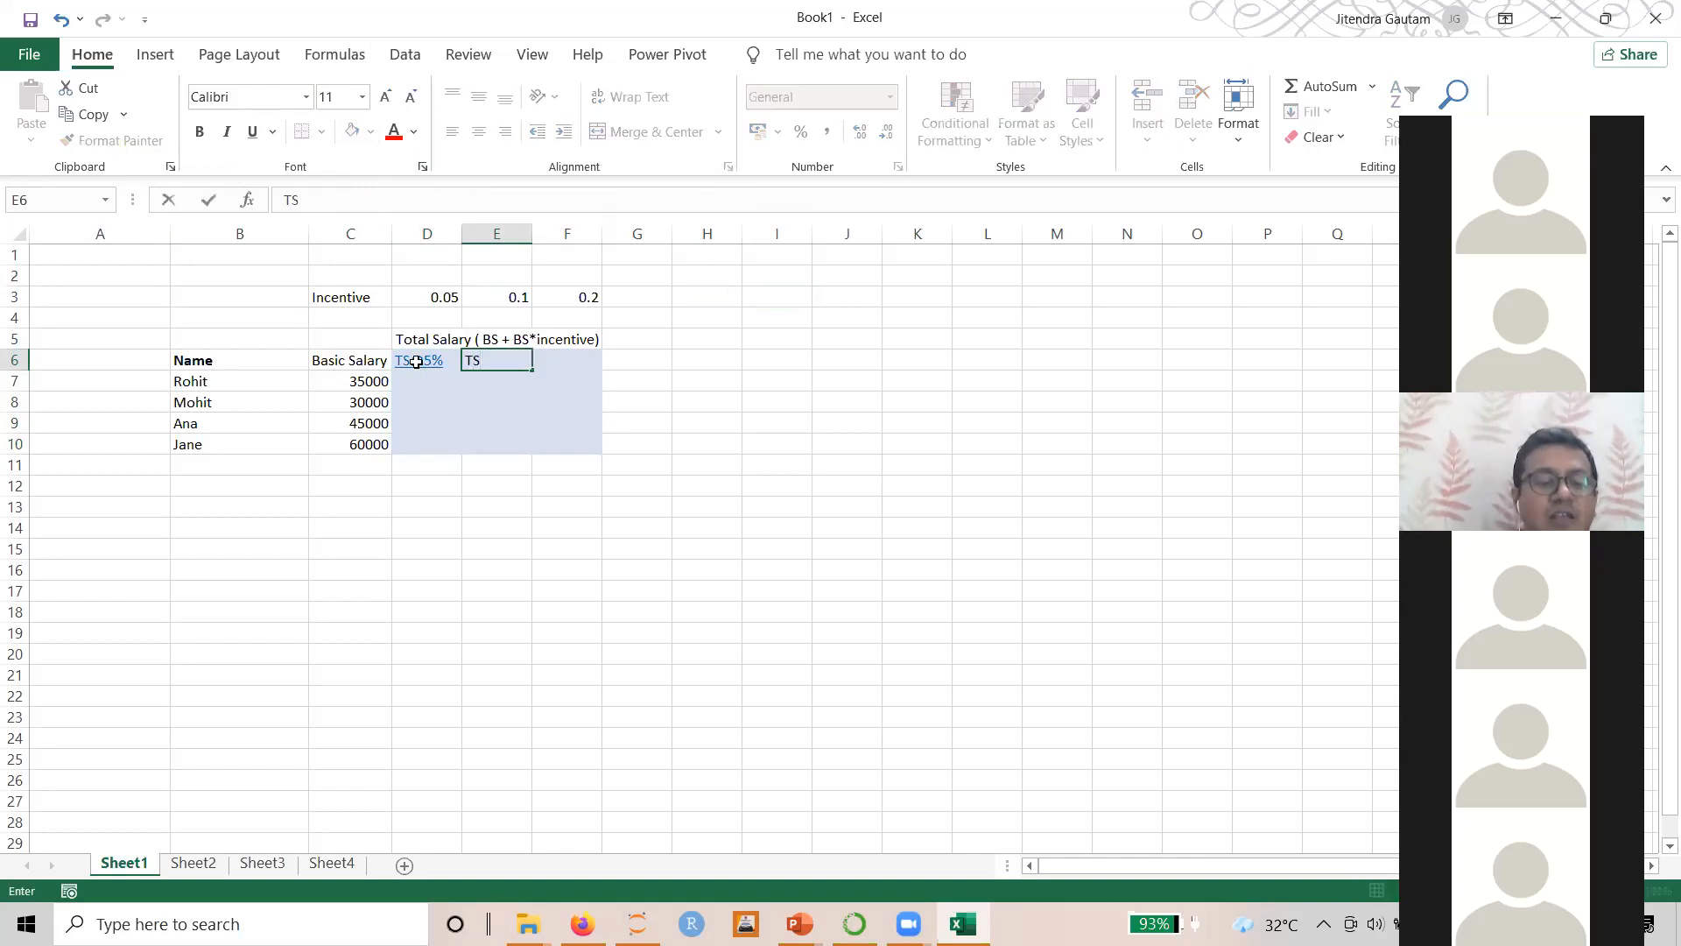
text(@)
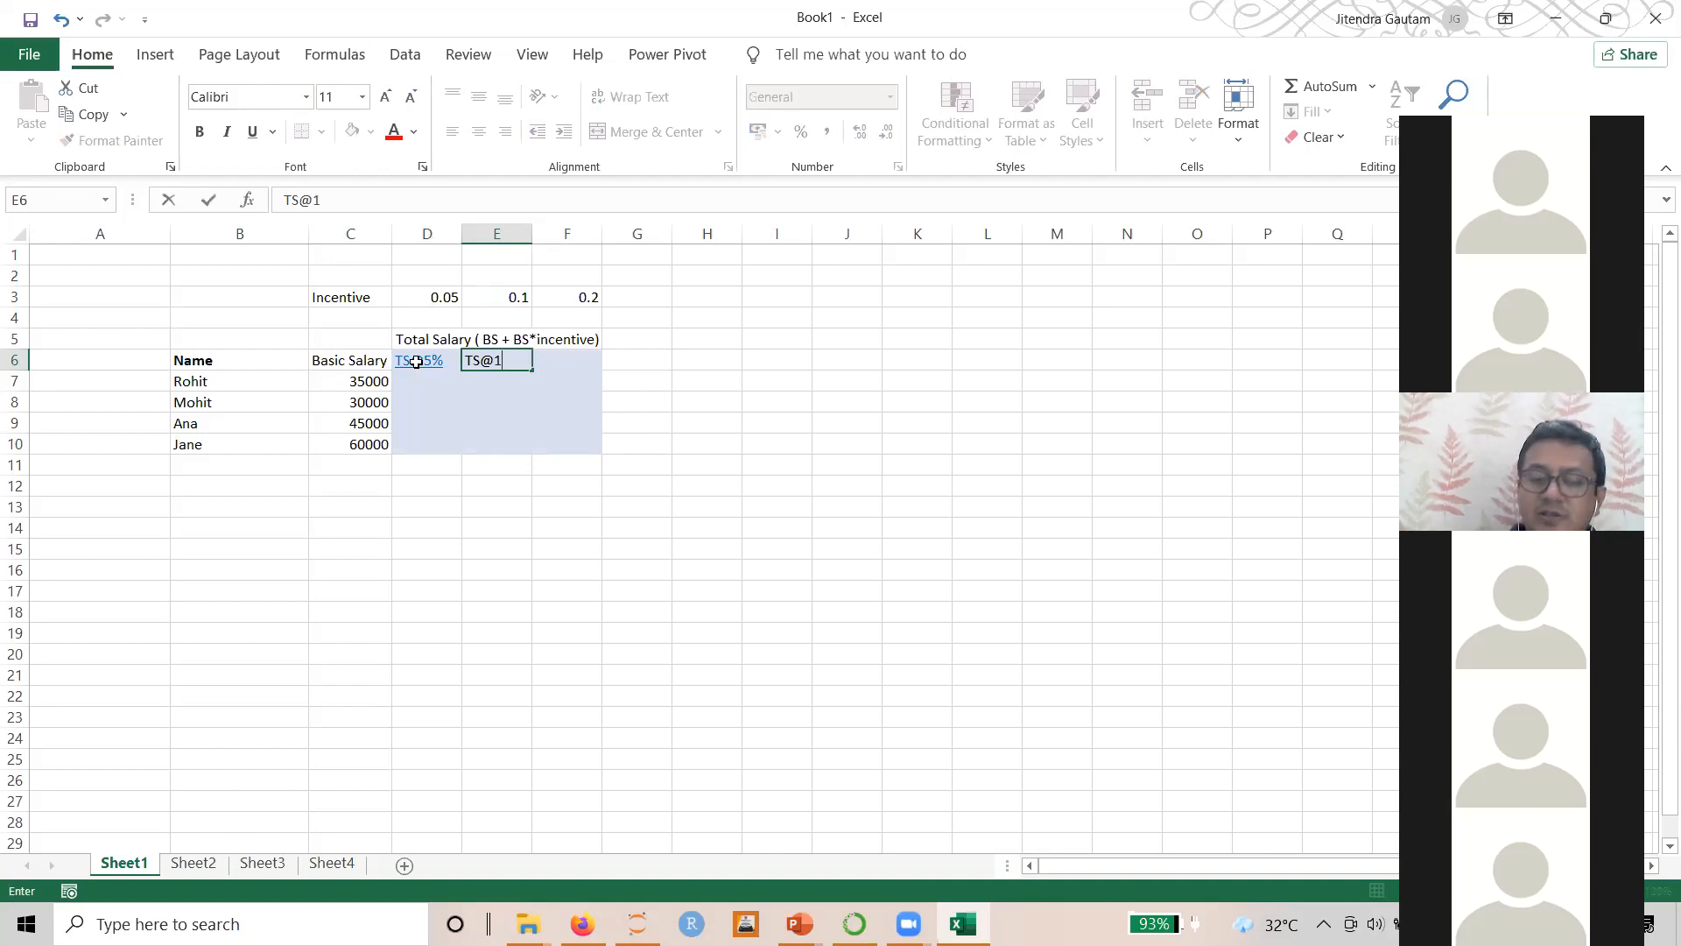
text(10%)
key(Tab)
text(T)
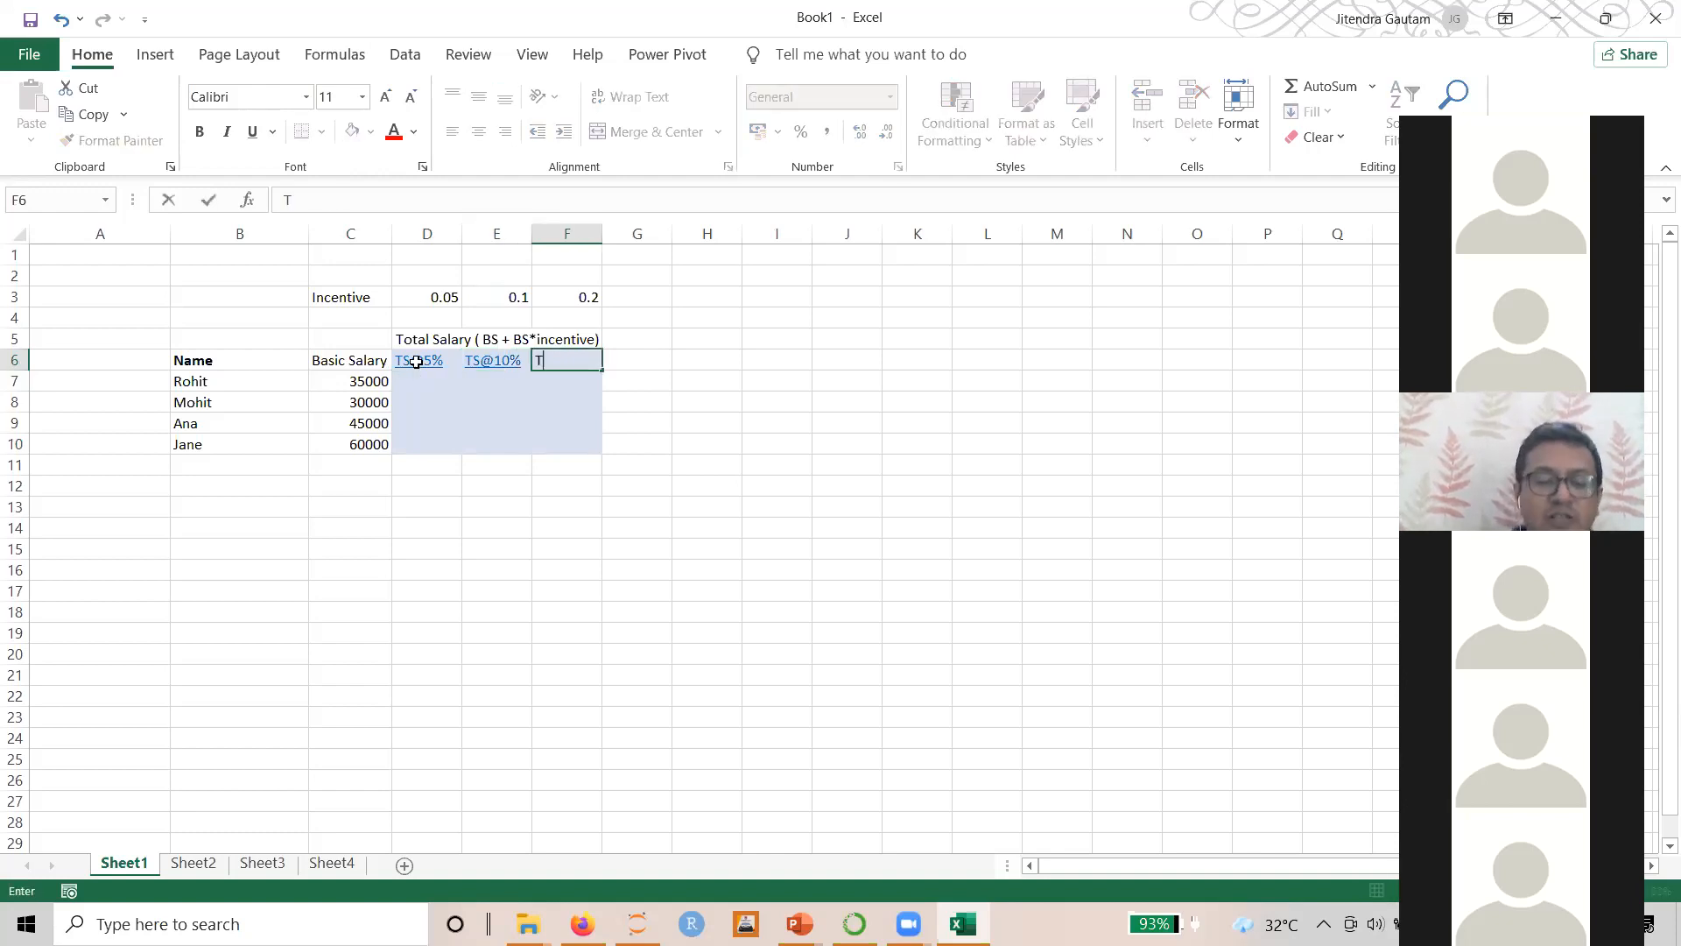
text(S@)
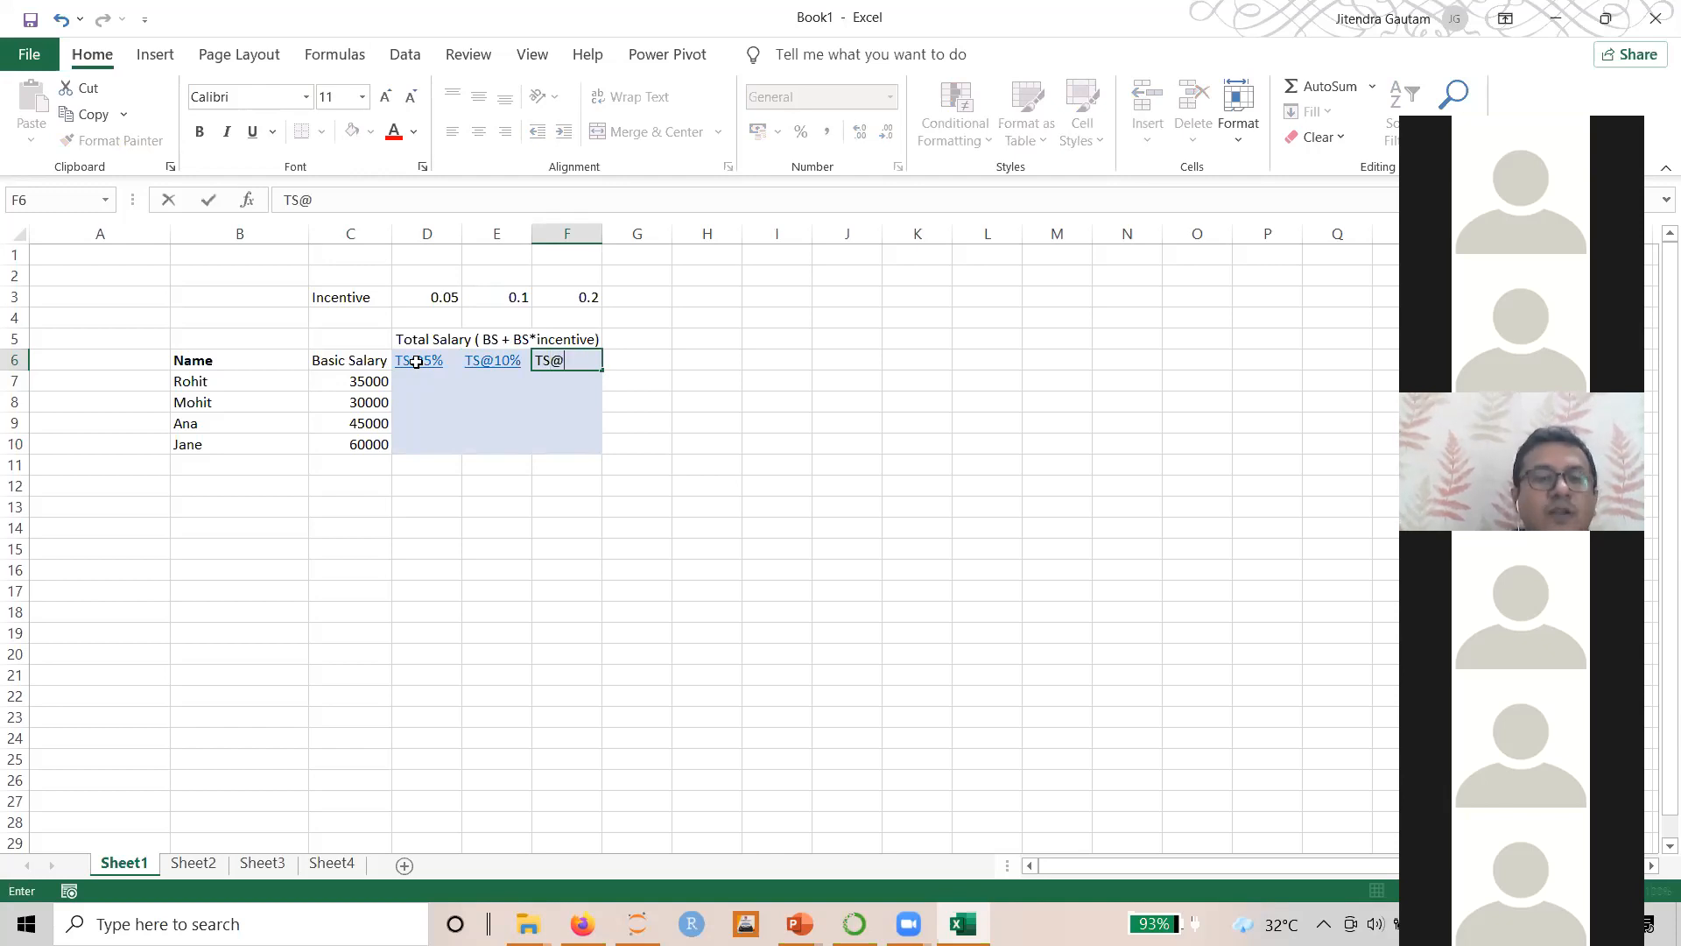
text(20%)
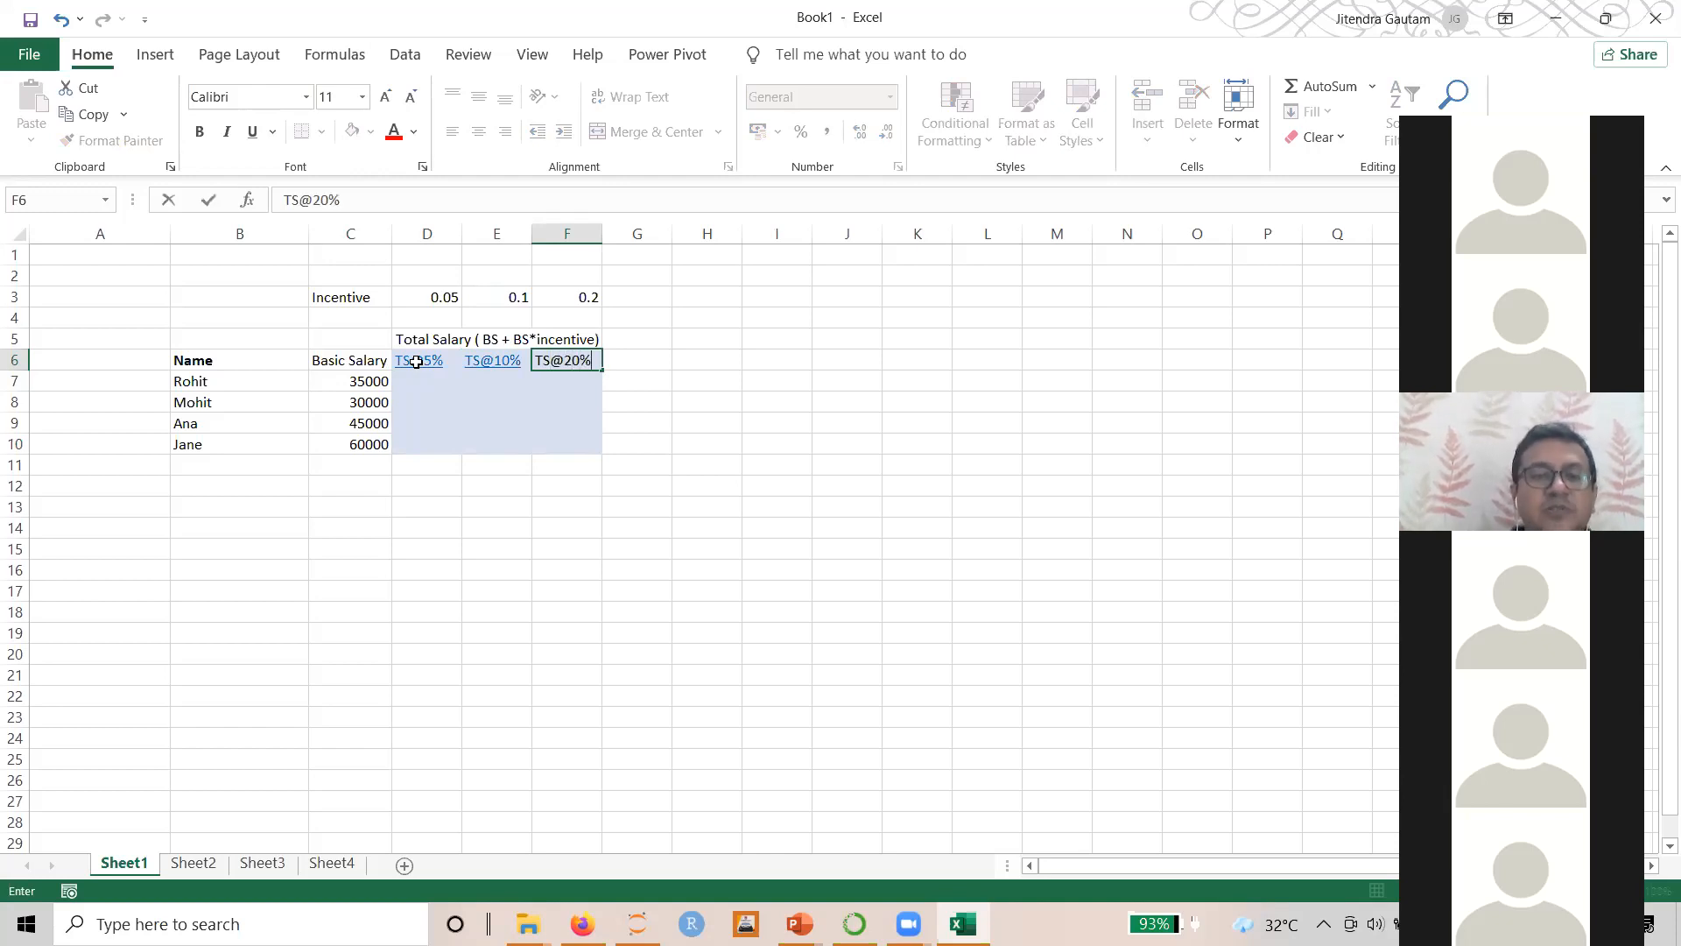
key(Return)
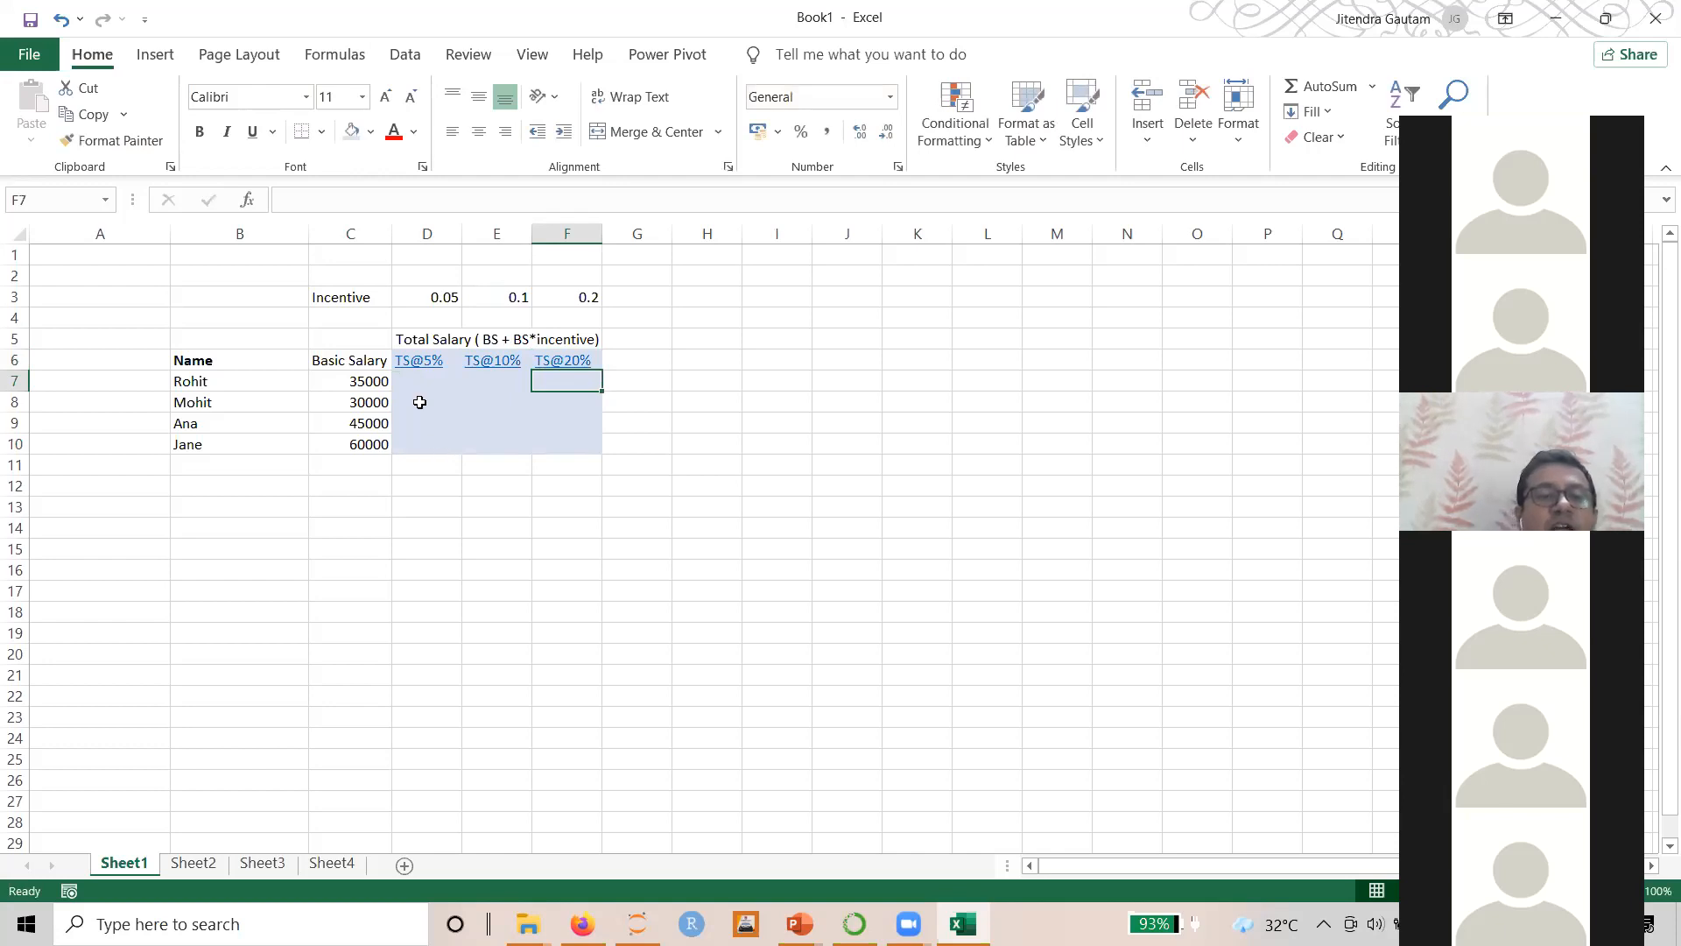
Remove the fill colour from the whole heading row 6
key(shift+Tab)
key(shift+Tab)
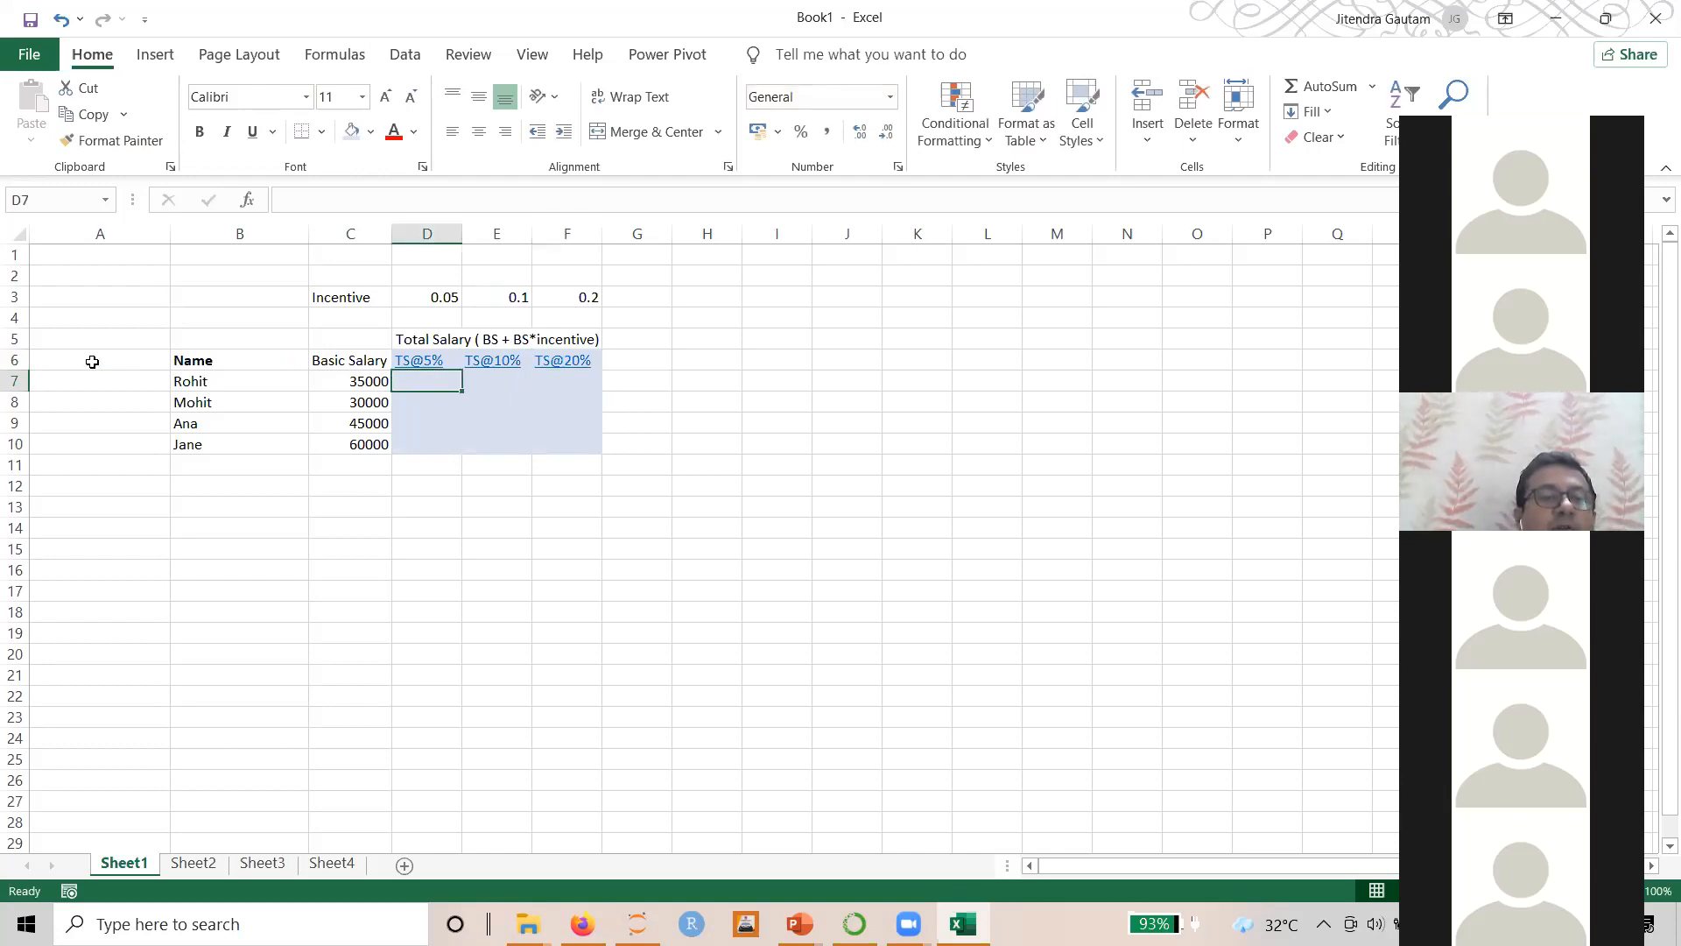
click(14, 360)
click(373, 132)
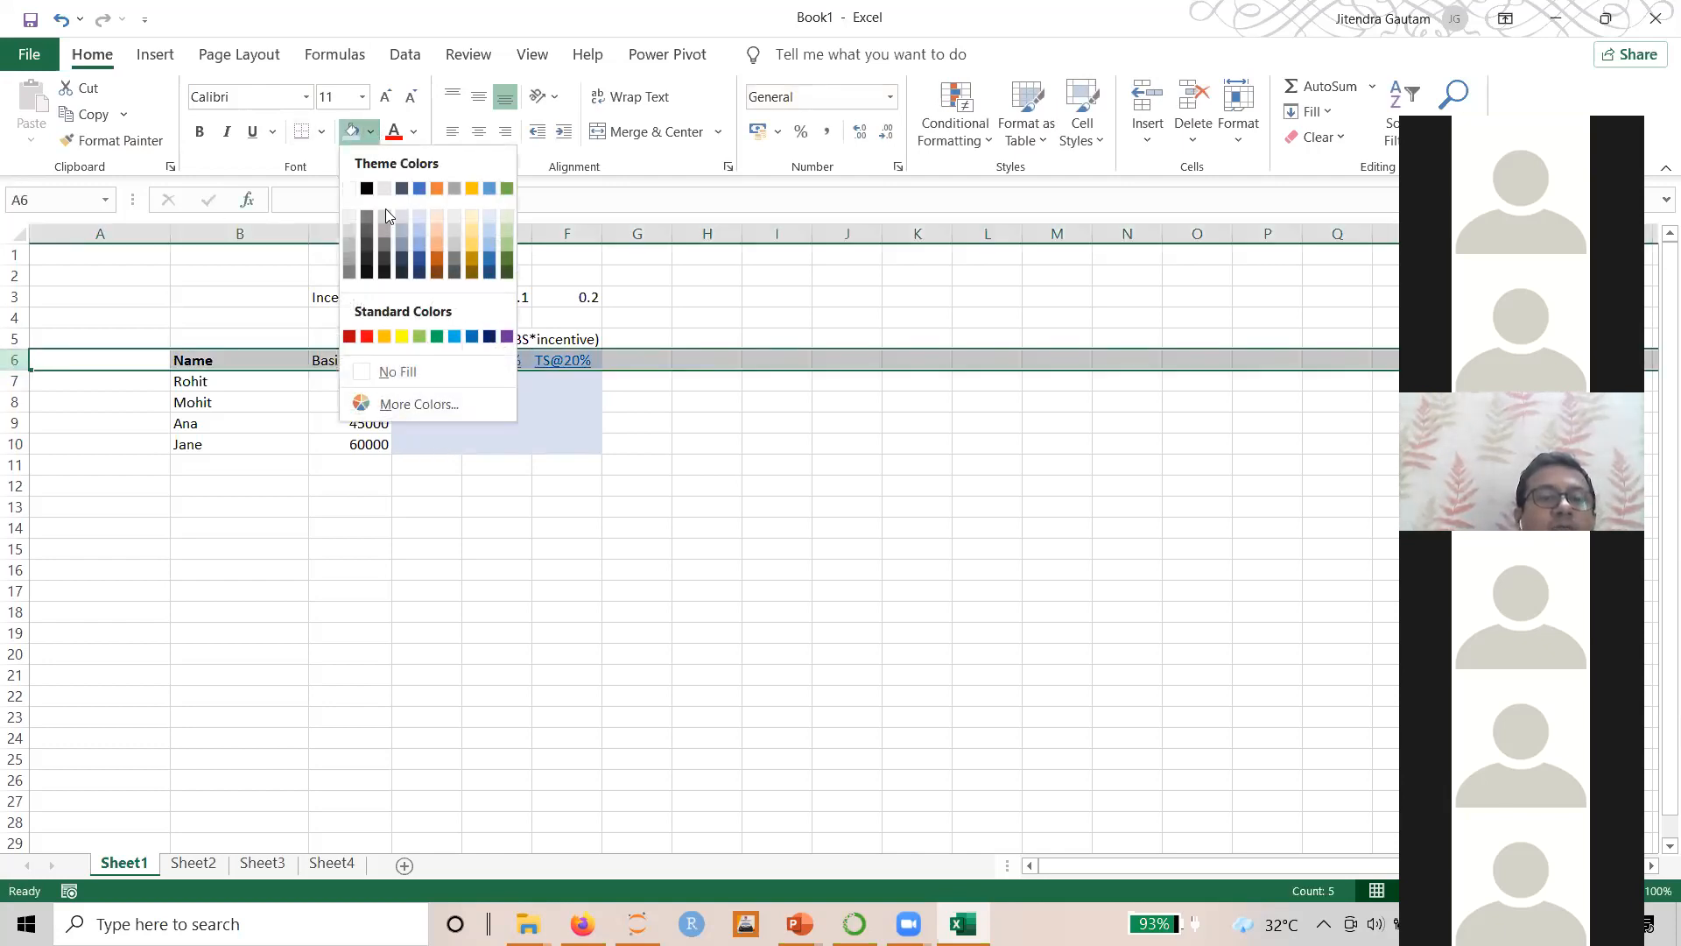
click(394, 371)
click(788, 421)
click(820, 541)
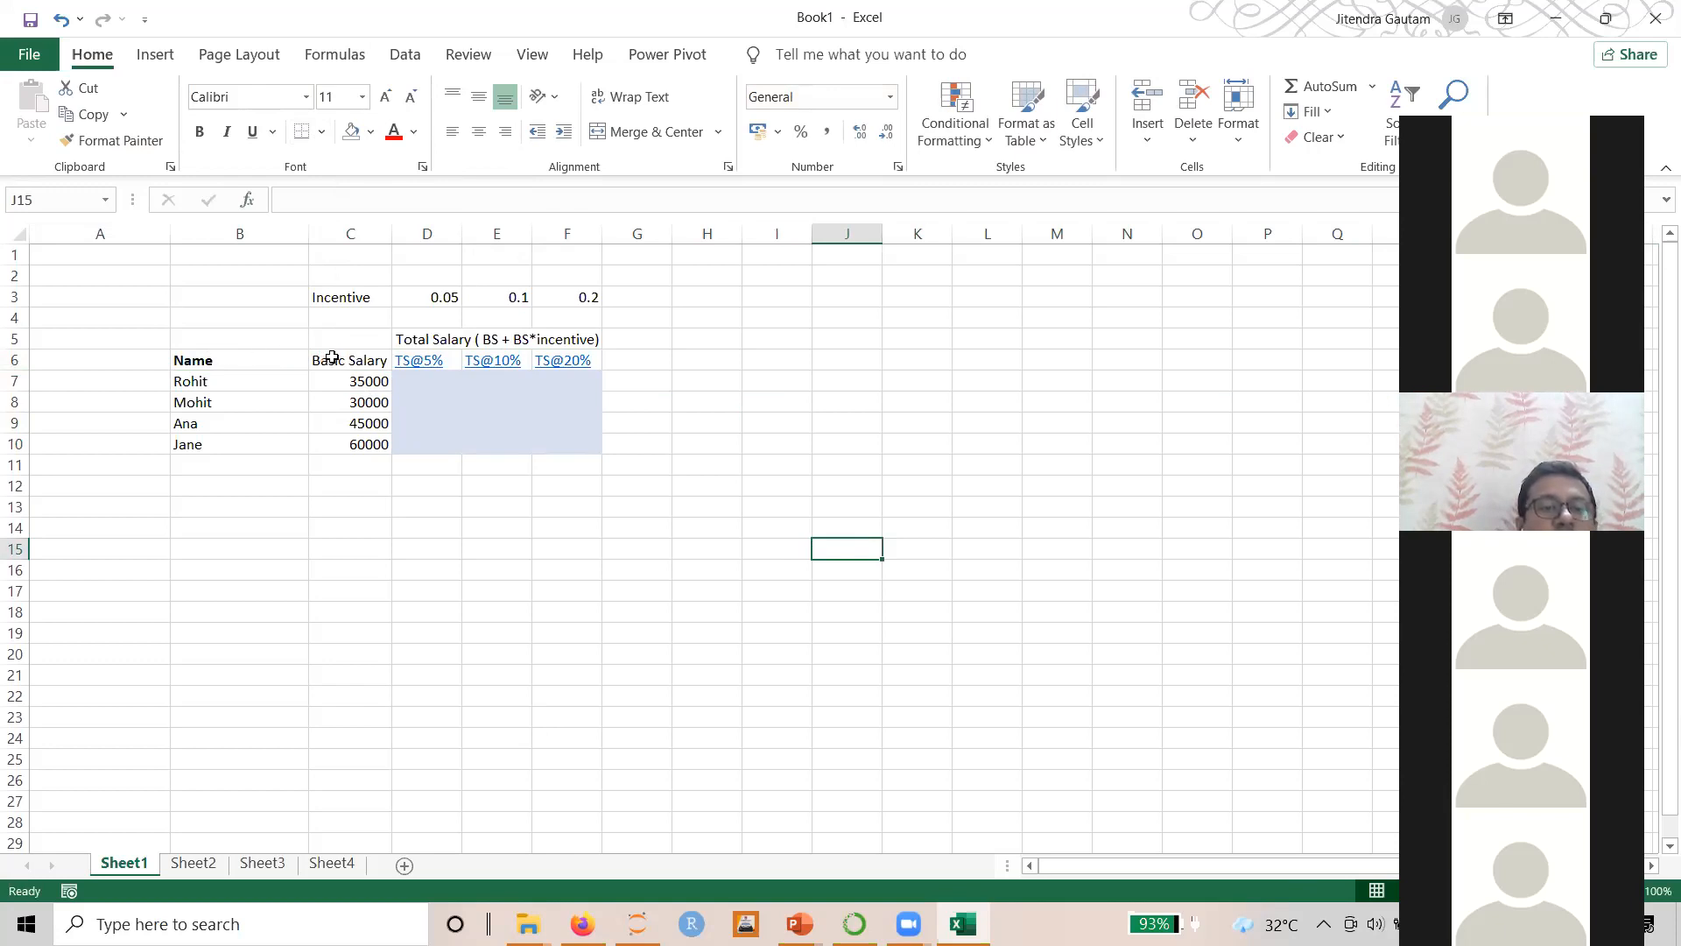
click(529, 338)
click(720, 360)
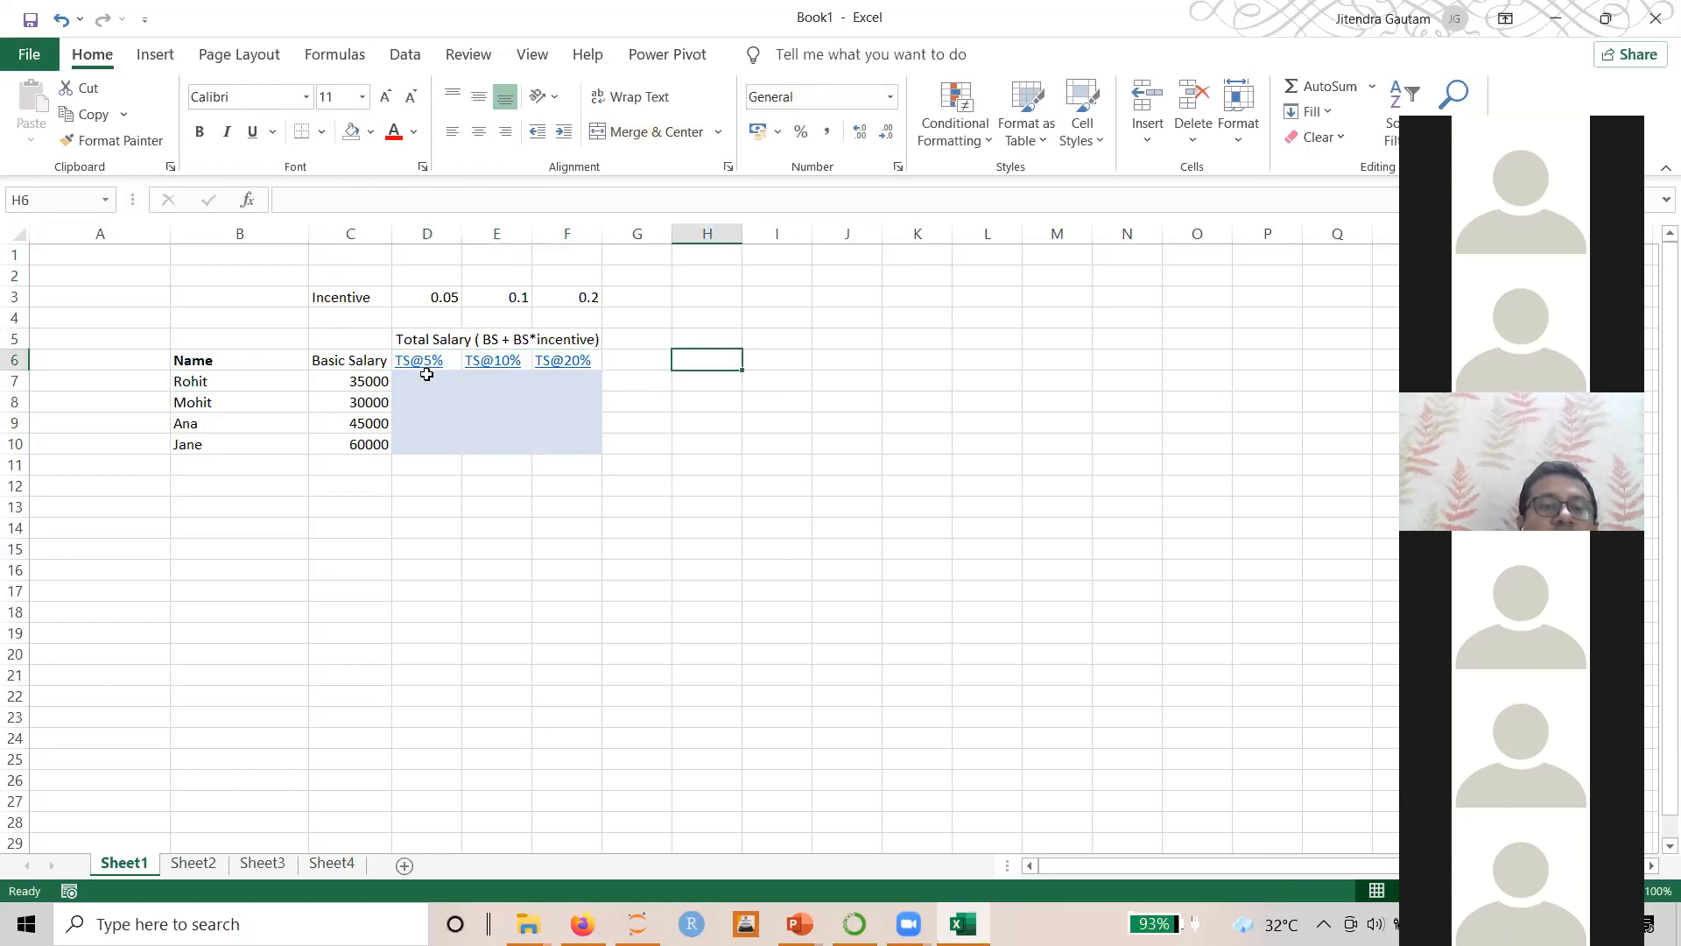
click(373, 383)
click(412, 385)
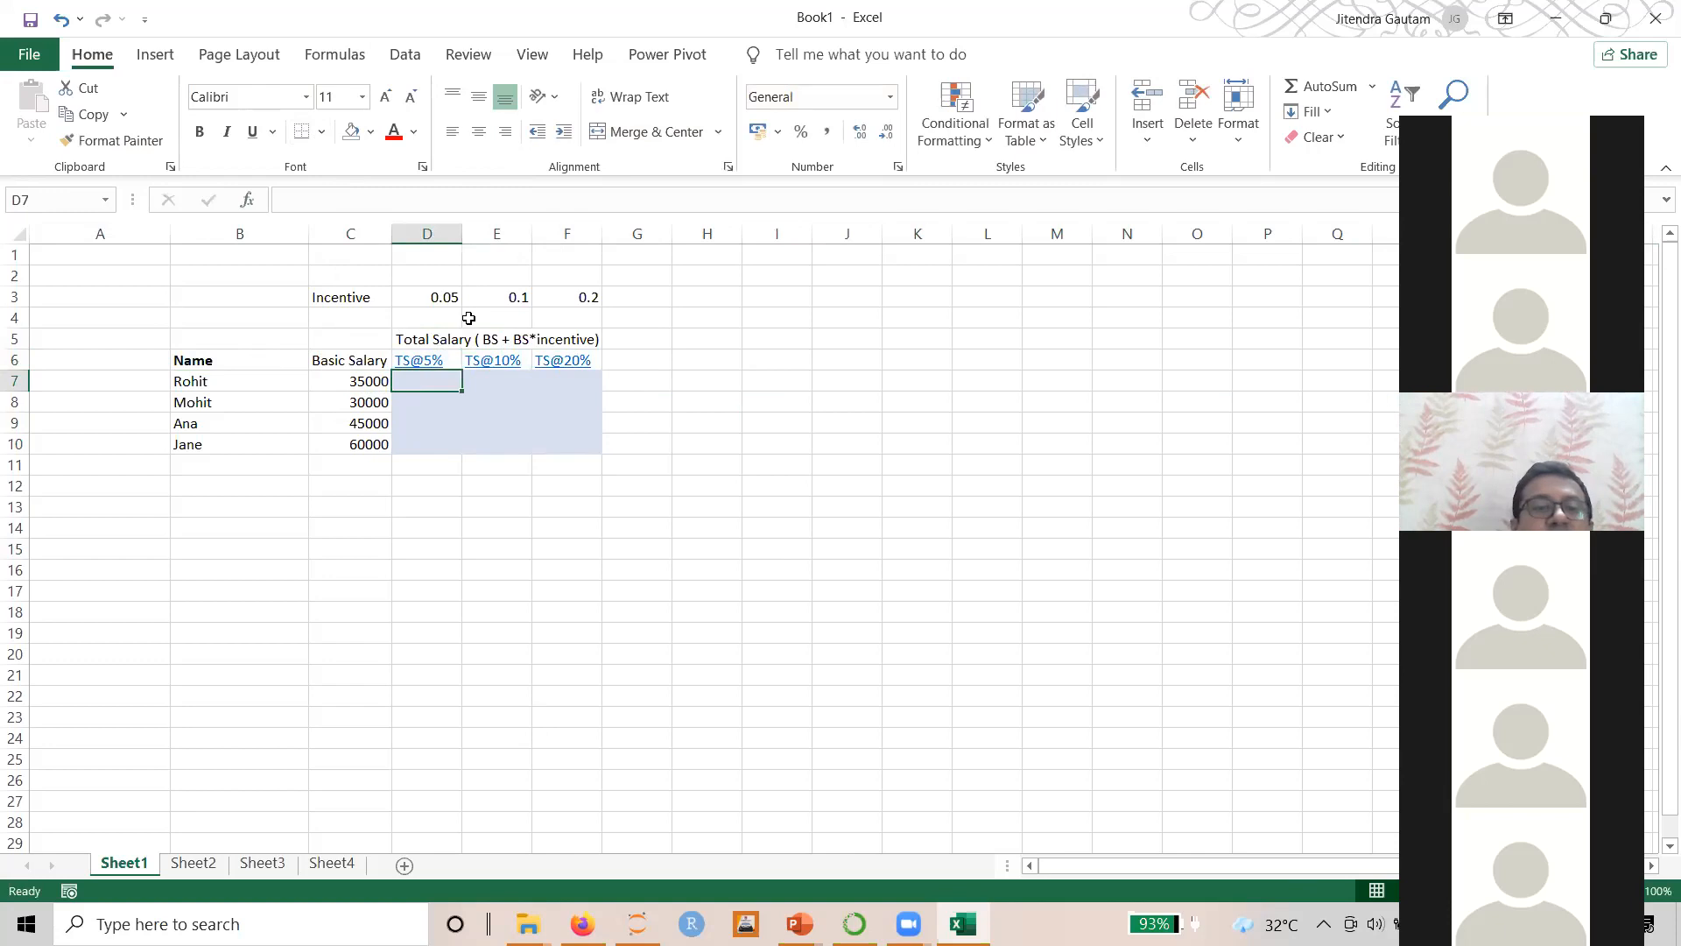
click(426, 299)
click(518, 306)
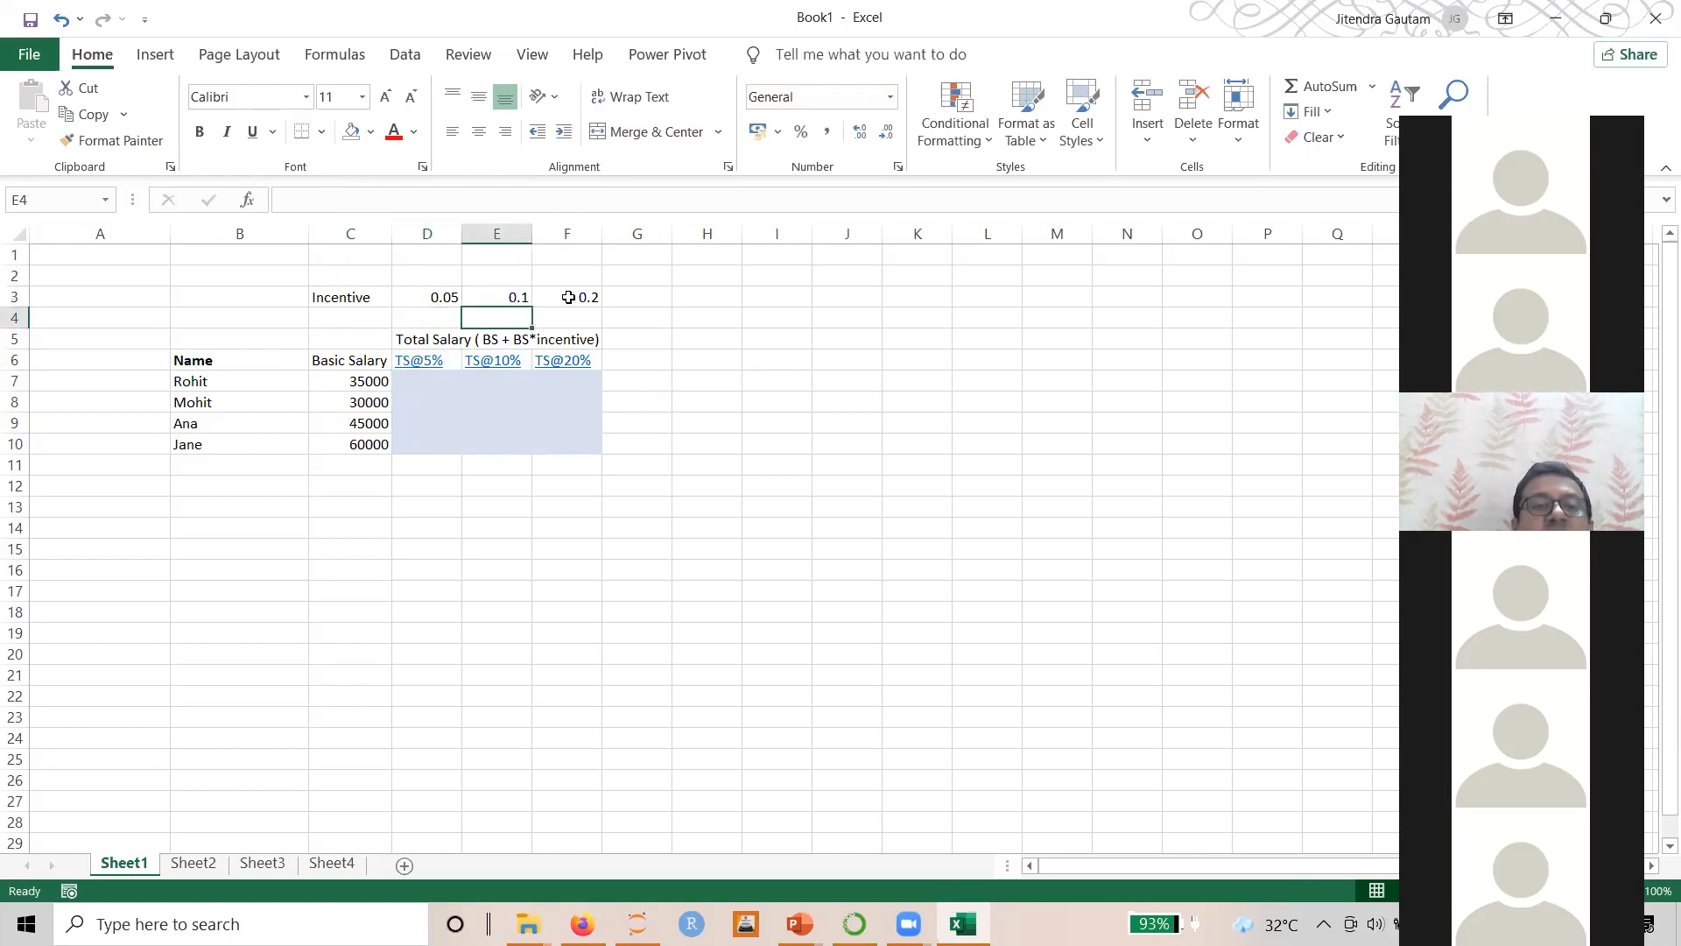
click(566, 297)
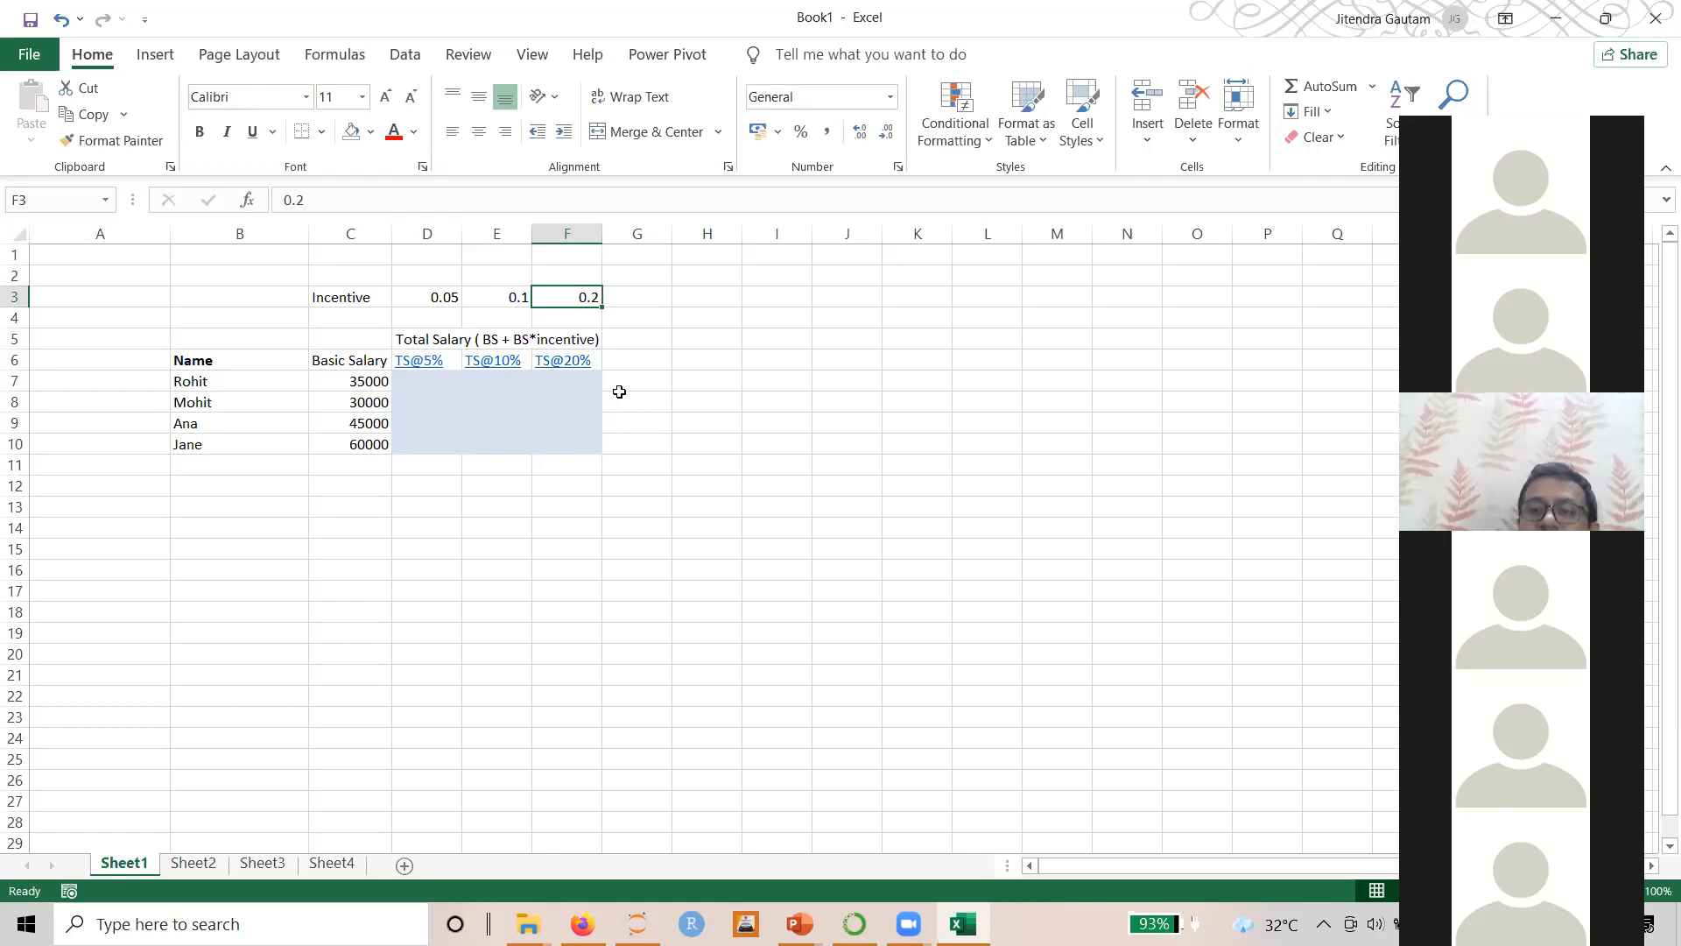
Enter the formula =C7+C7*D3 in cell D7 to calculate the first employee's total salary at the 5% incentive
click(421, 382)
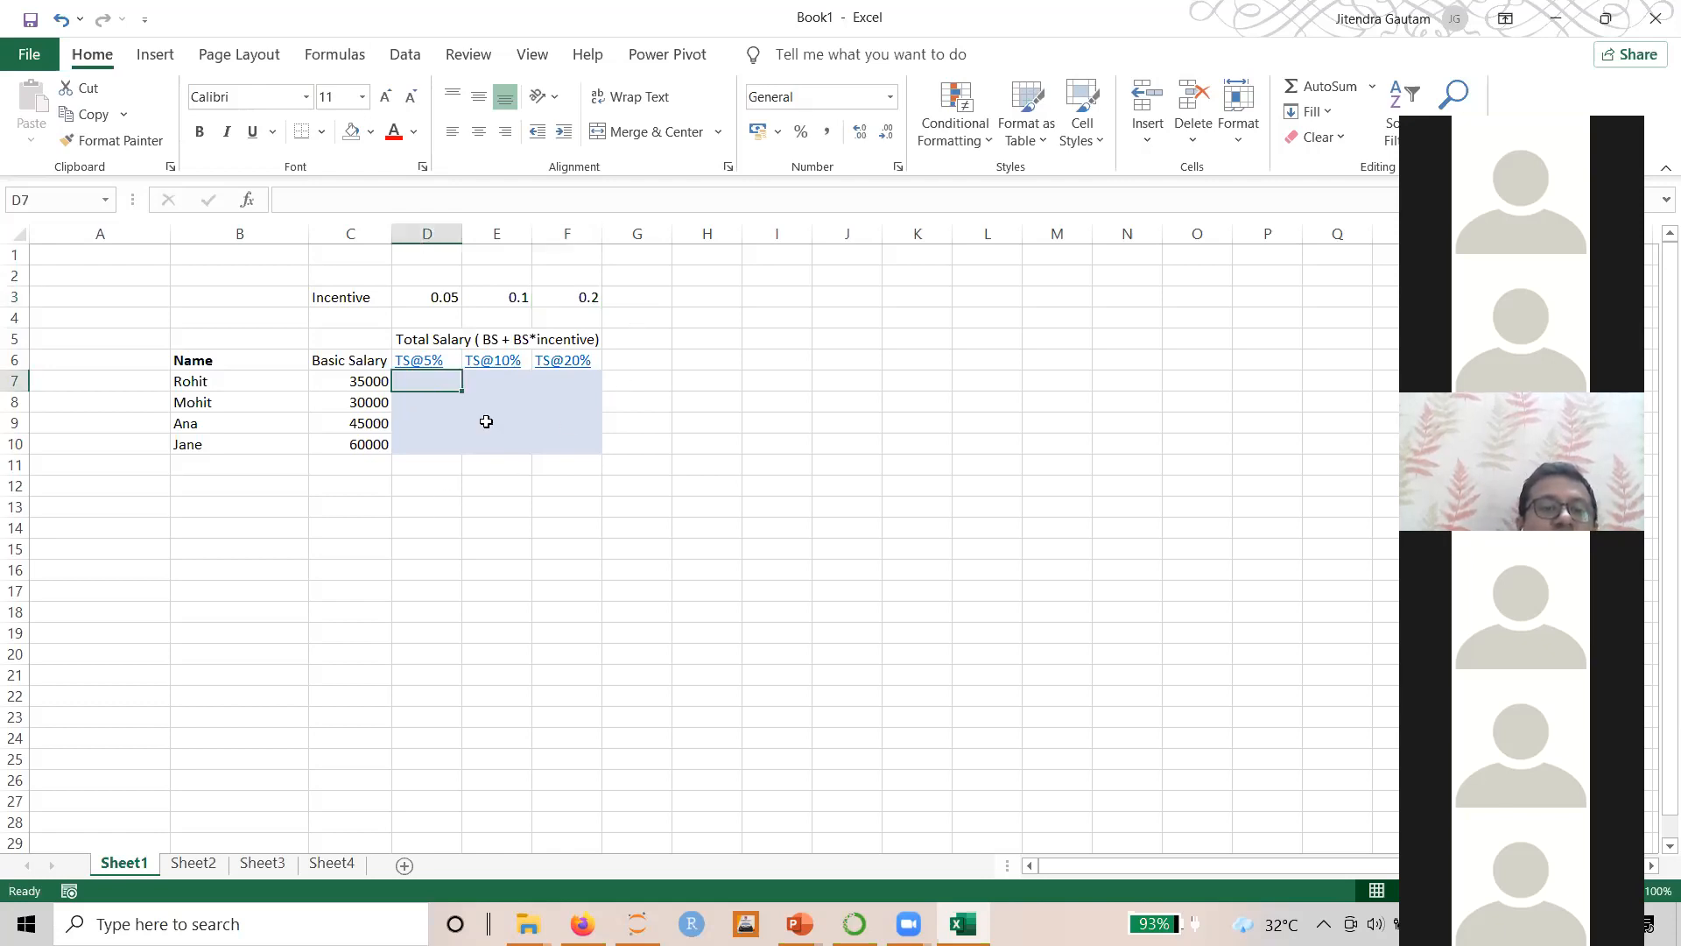
text(=)
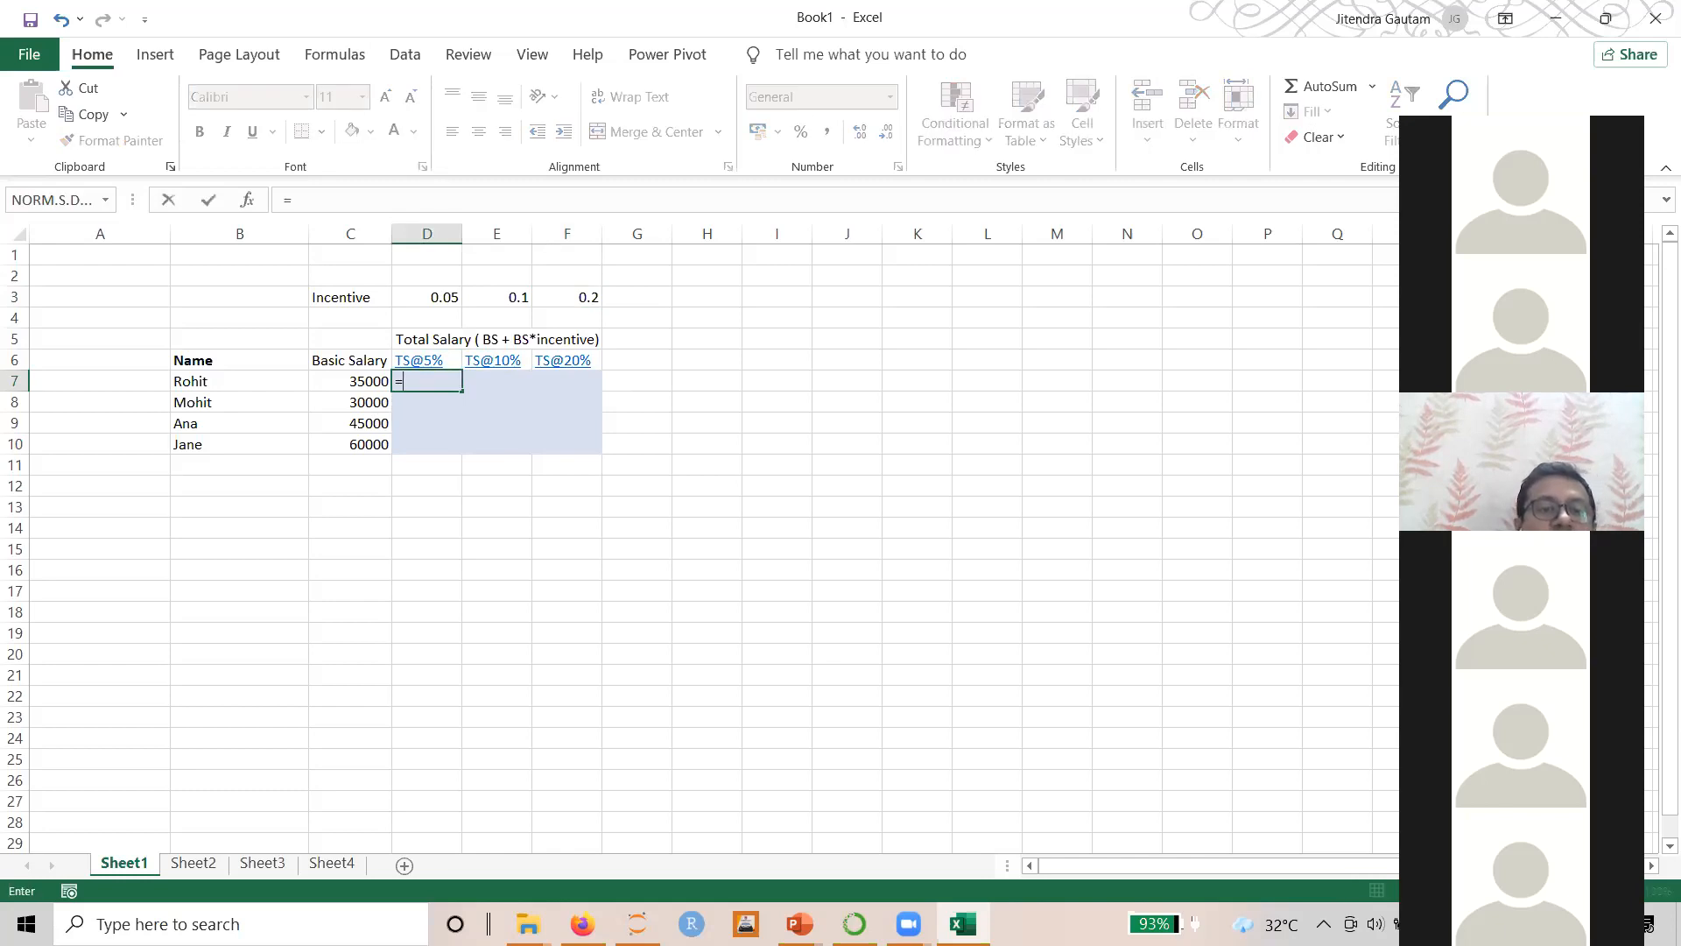
click(364, 383)
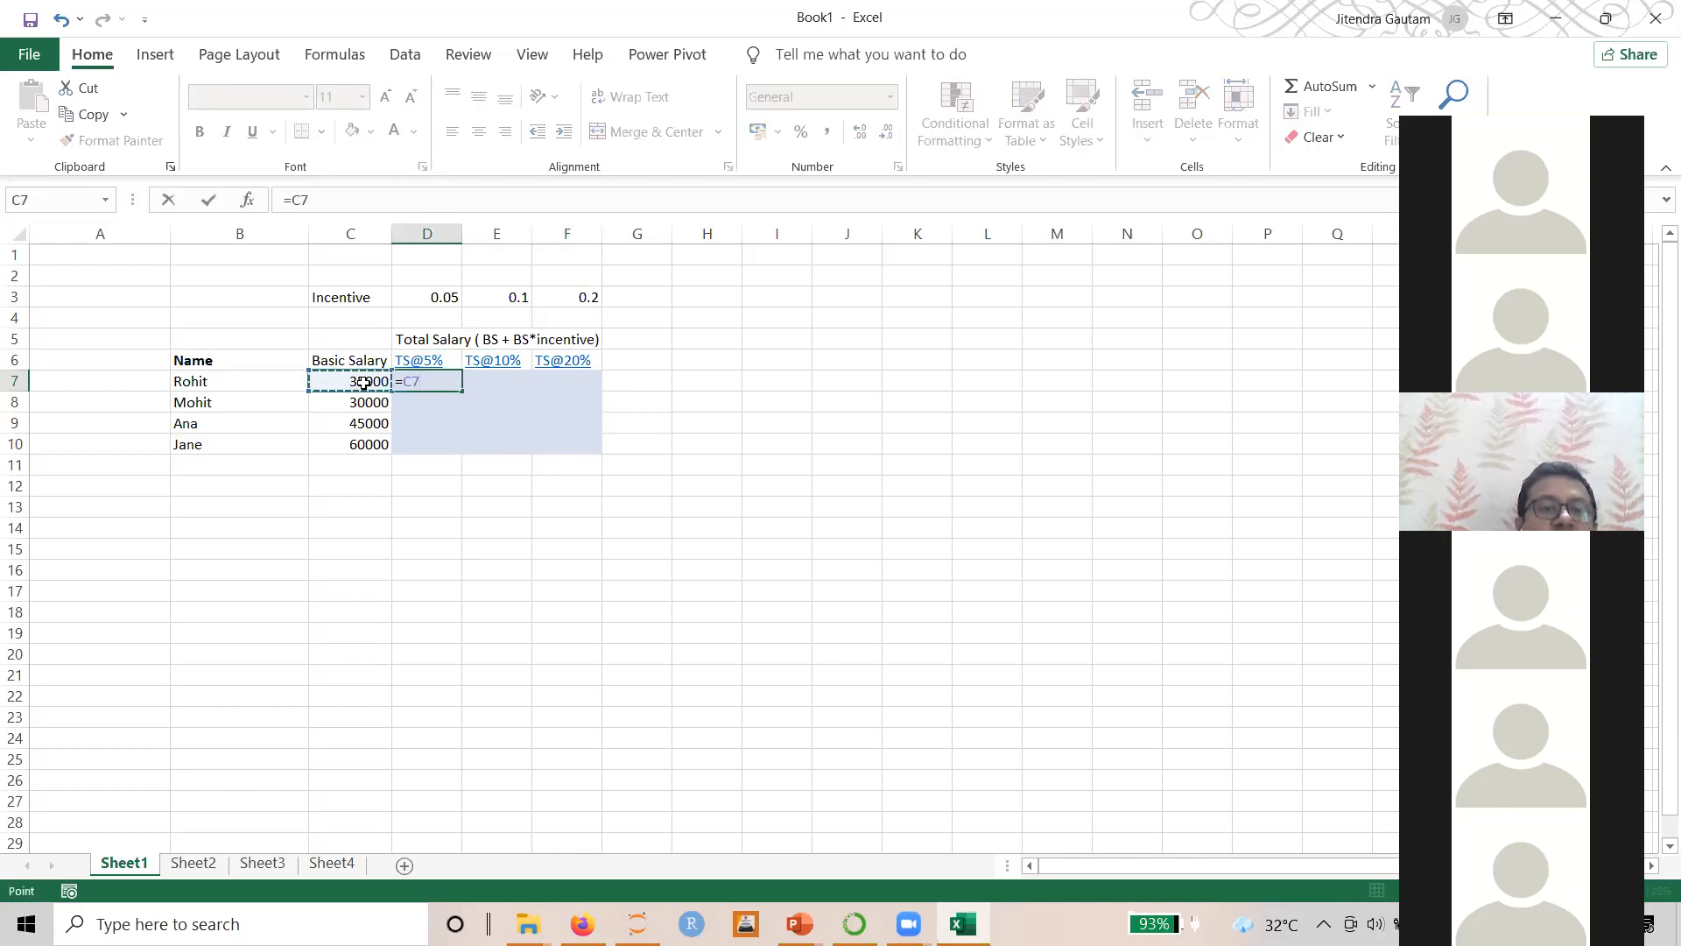
text(*)
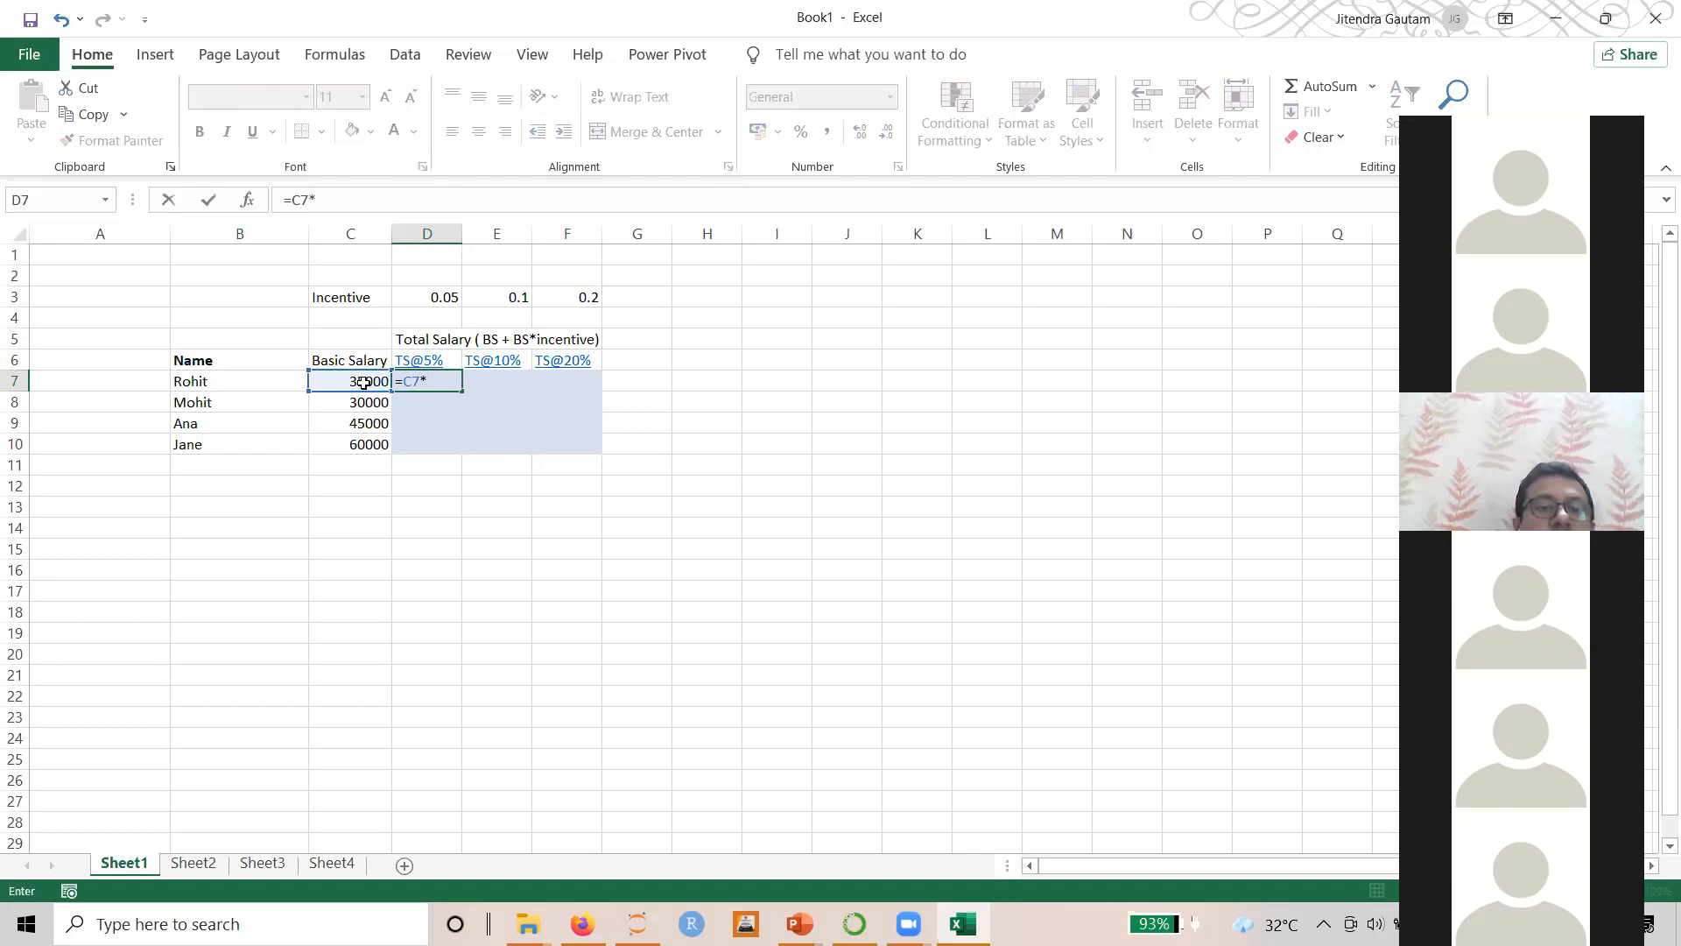
key(BackSpace)
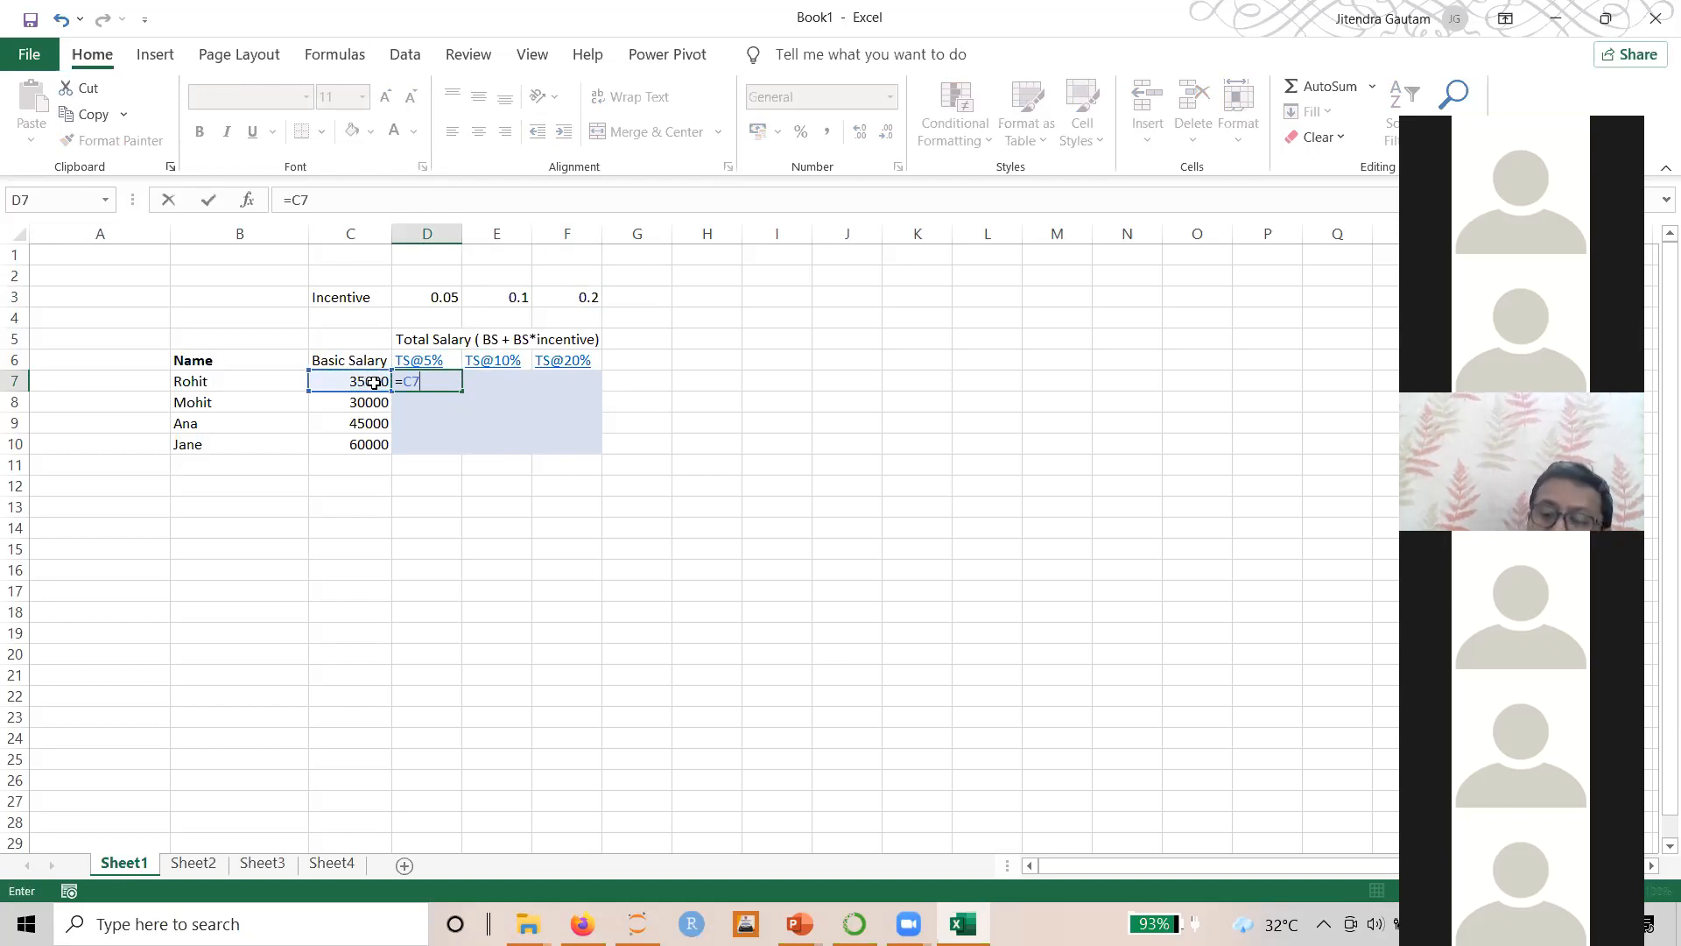
text(+)
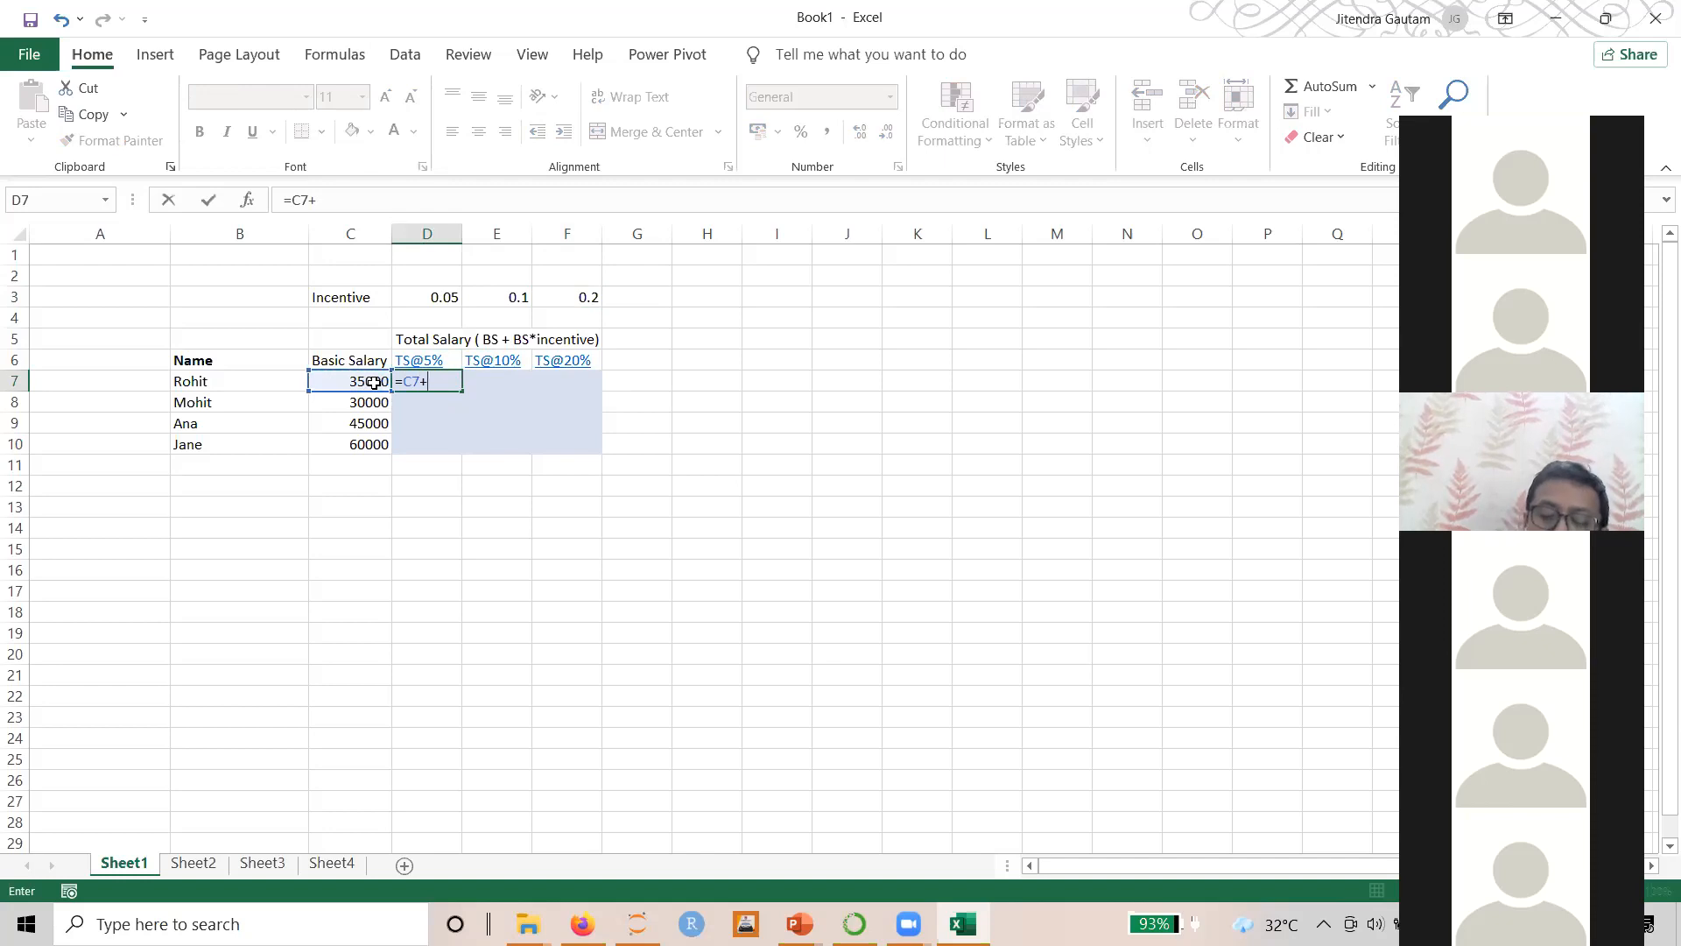
click(376, 383)
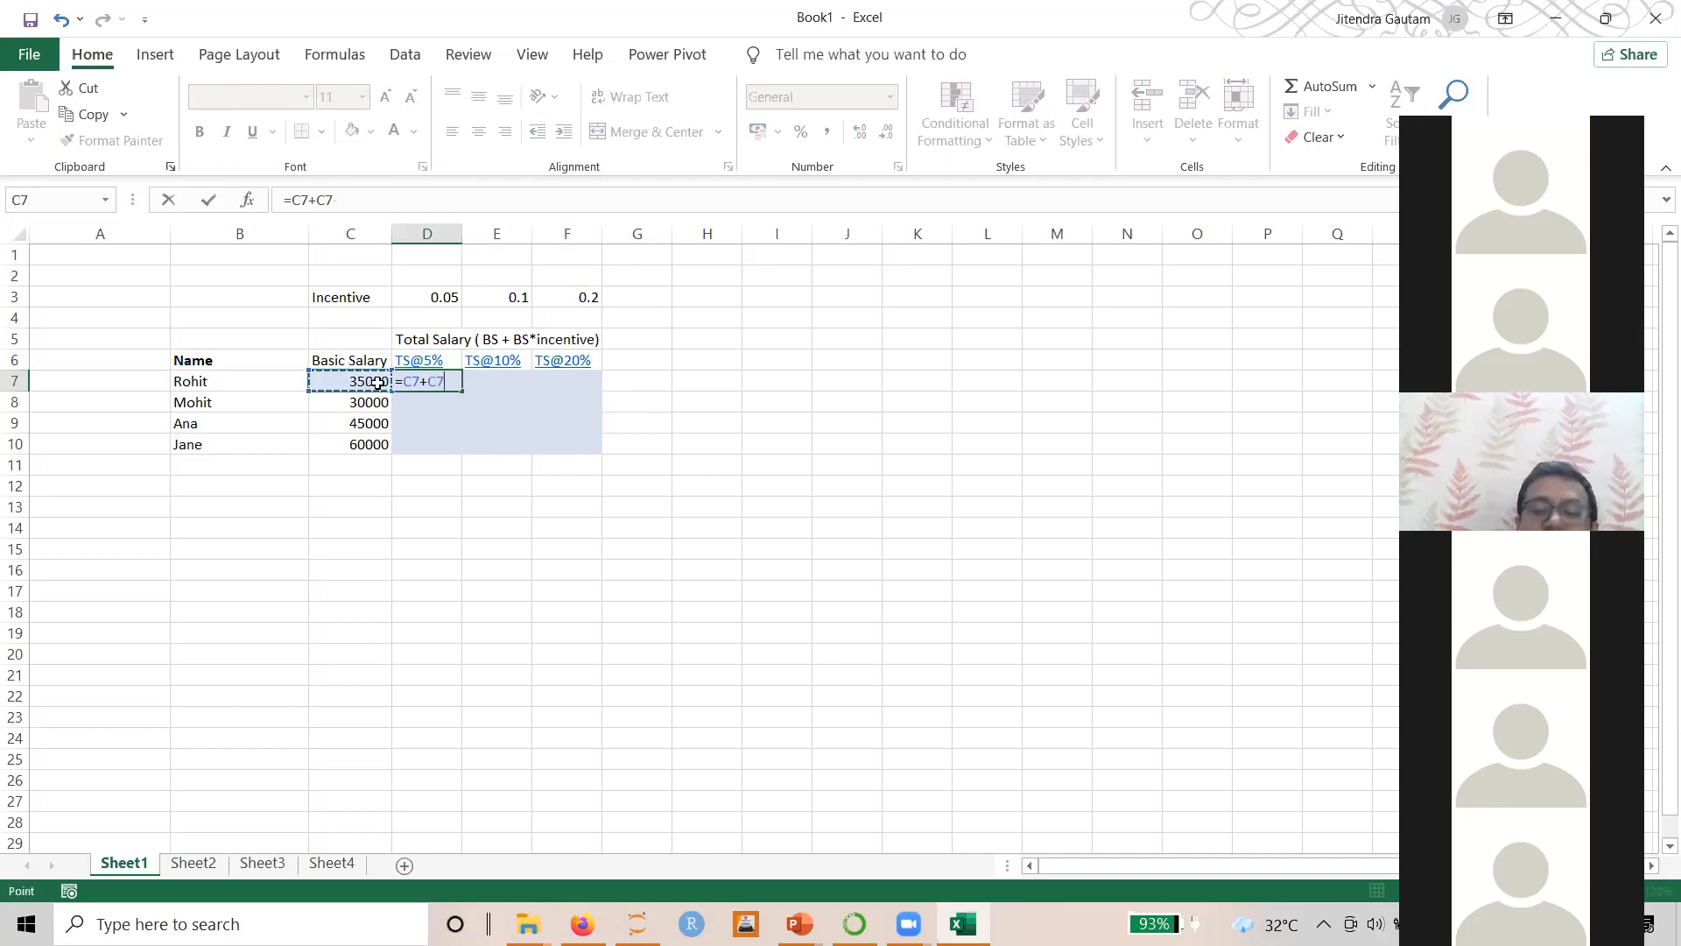
text(*)
click(411, 298)
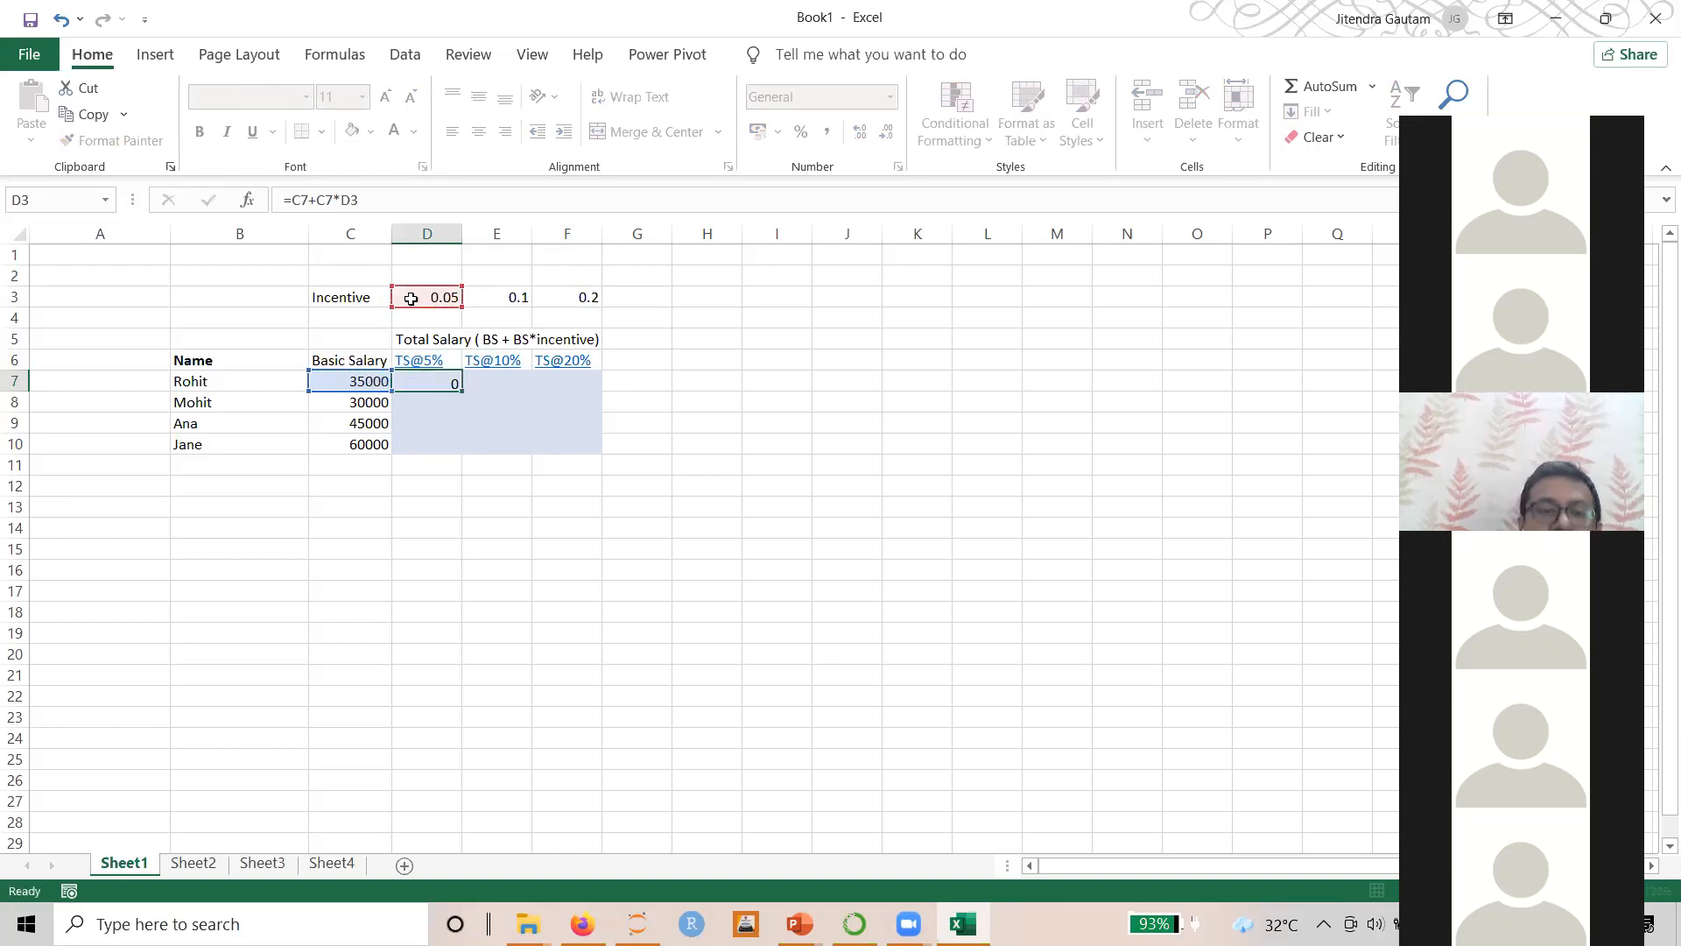
key(Return)
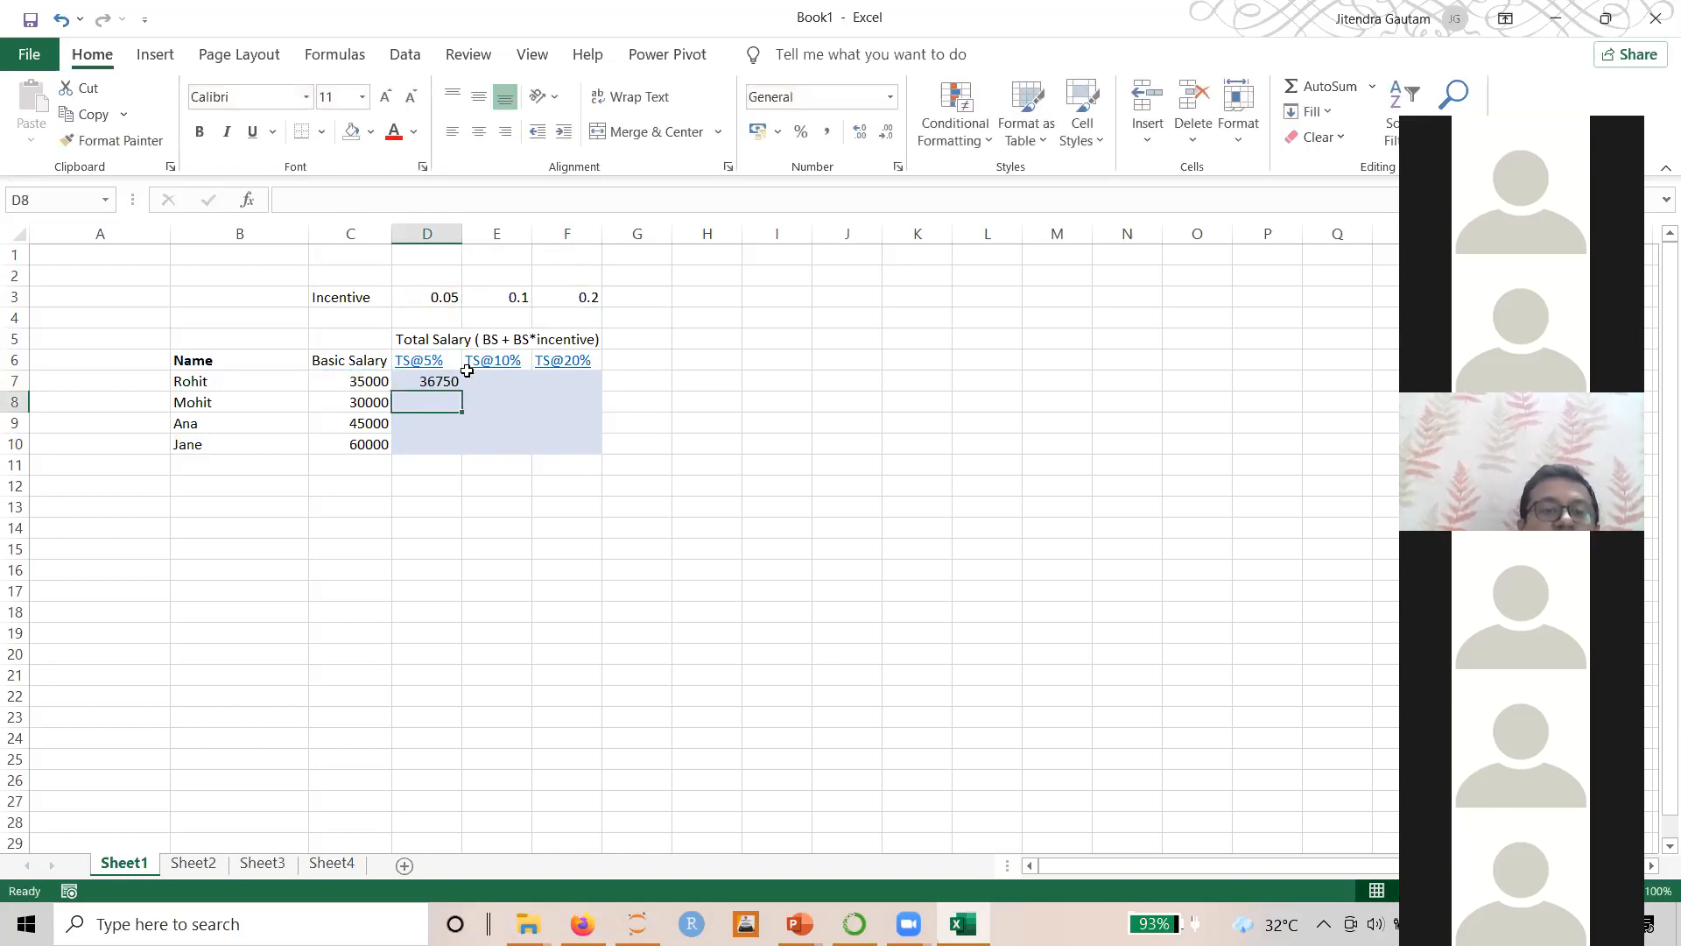
click(429, 378)
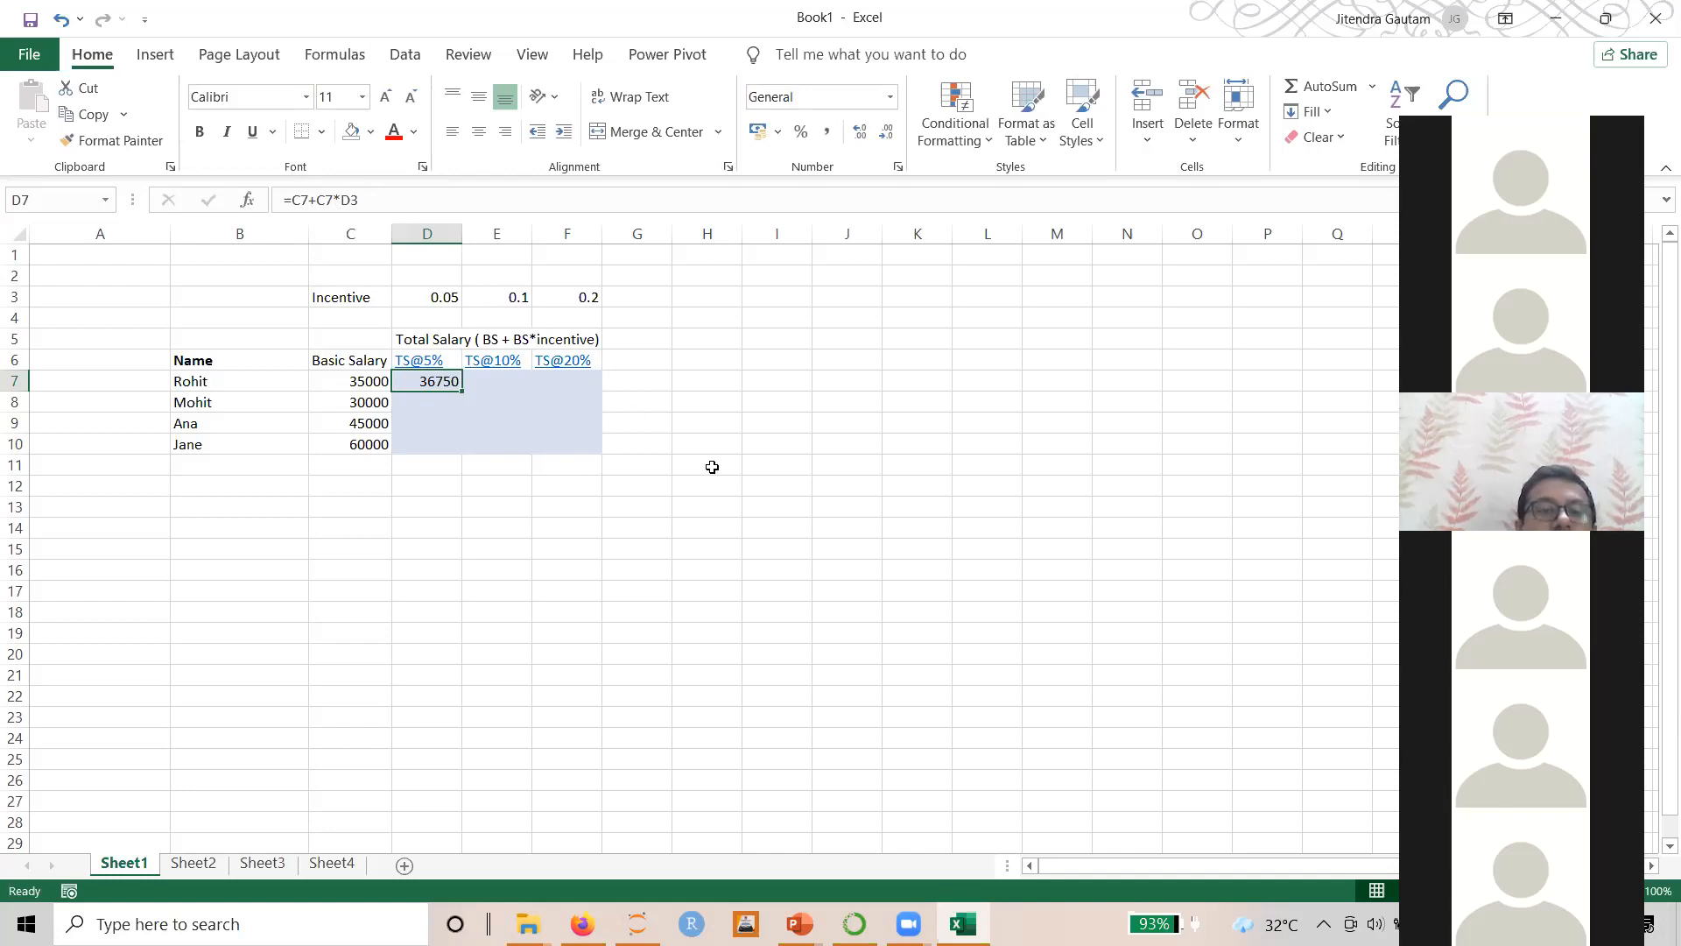
click(786, 292)
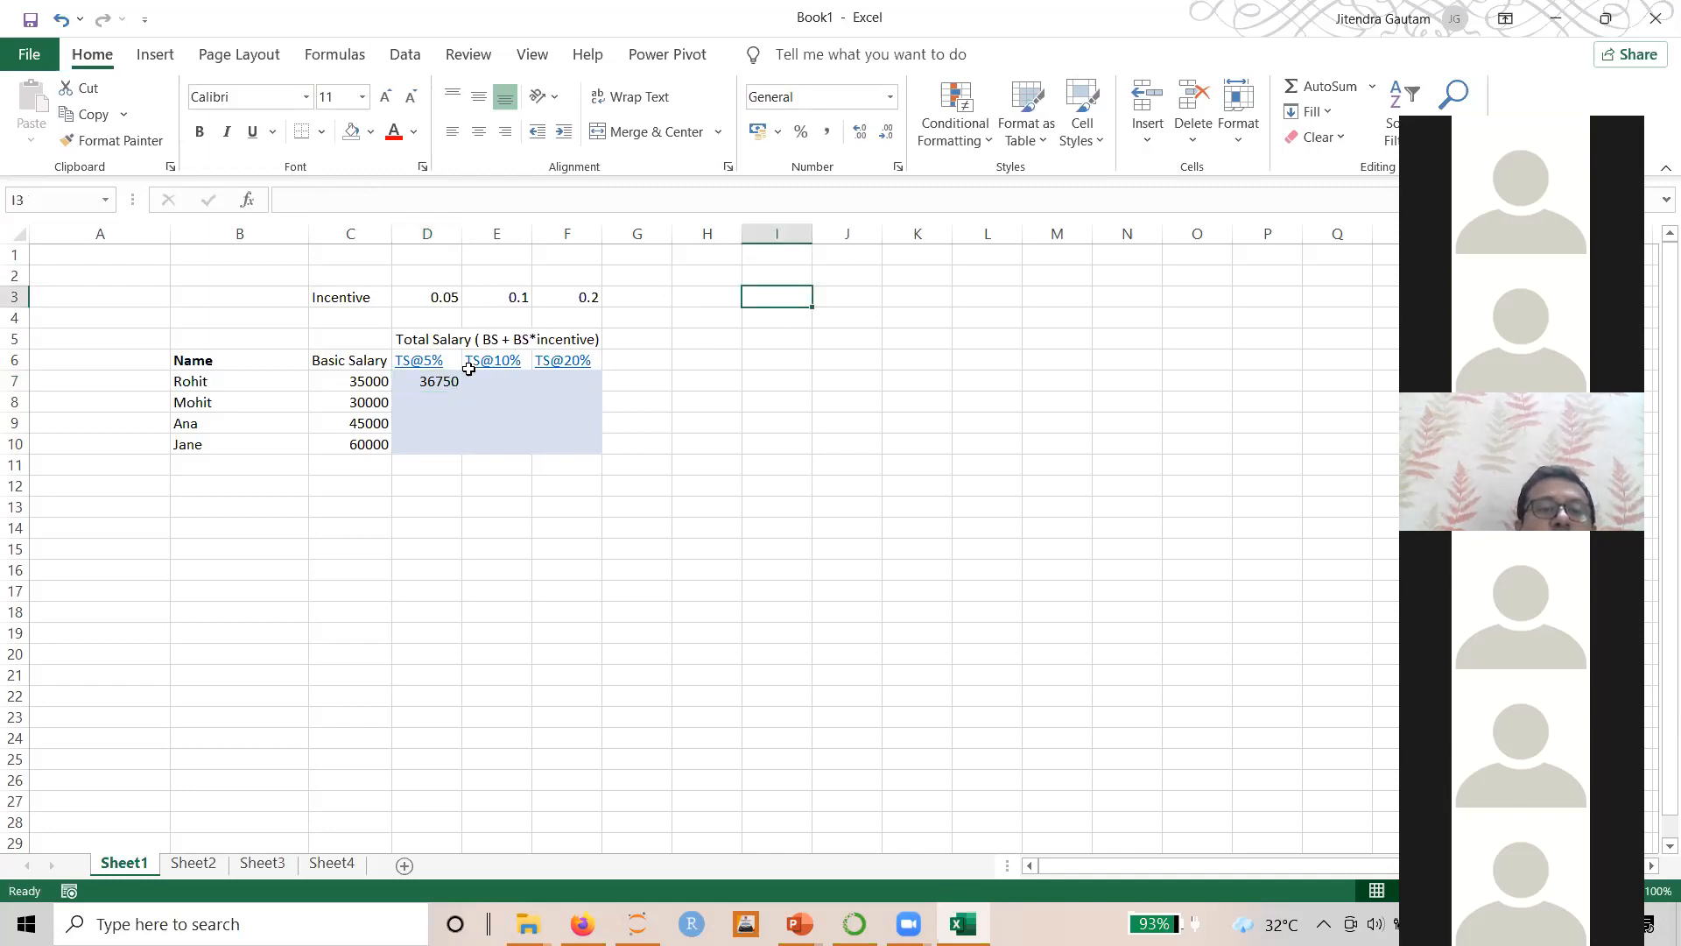
click(428, 382)
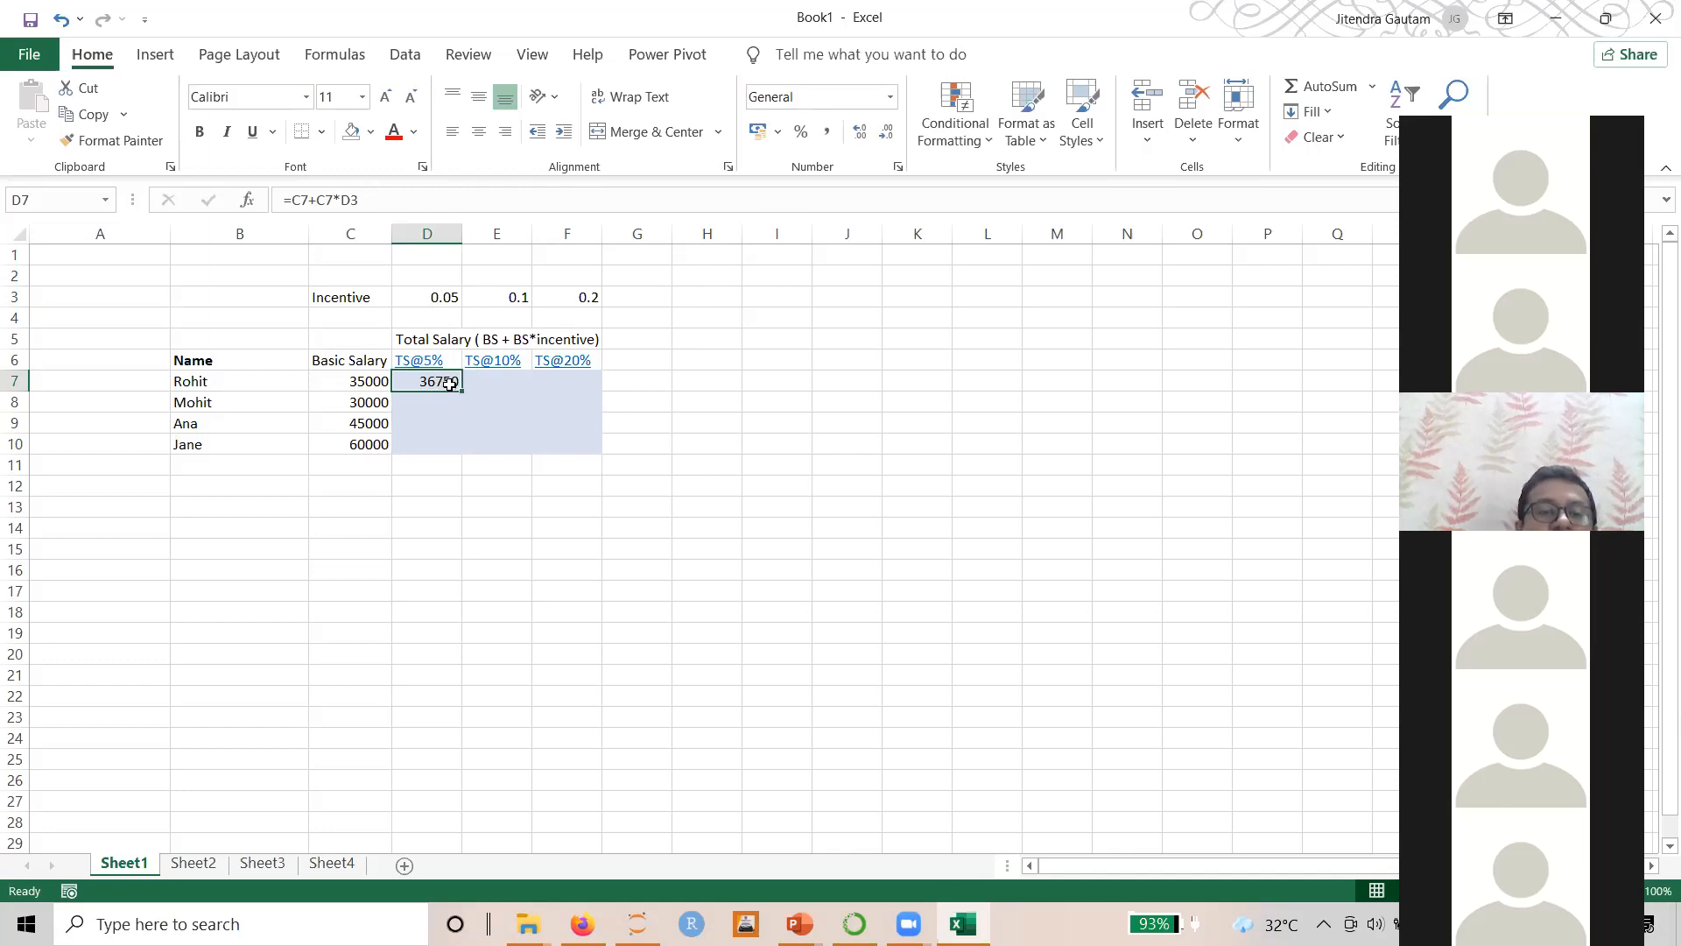
Enter the formula =C7+E3*C7 in cell E7 for the first employee's total salary at the 10% incentive
click(493, 382)
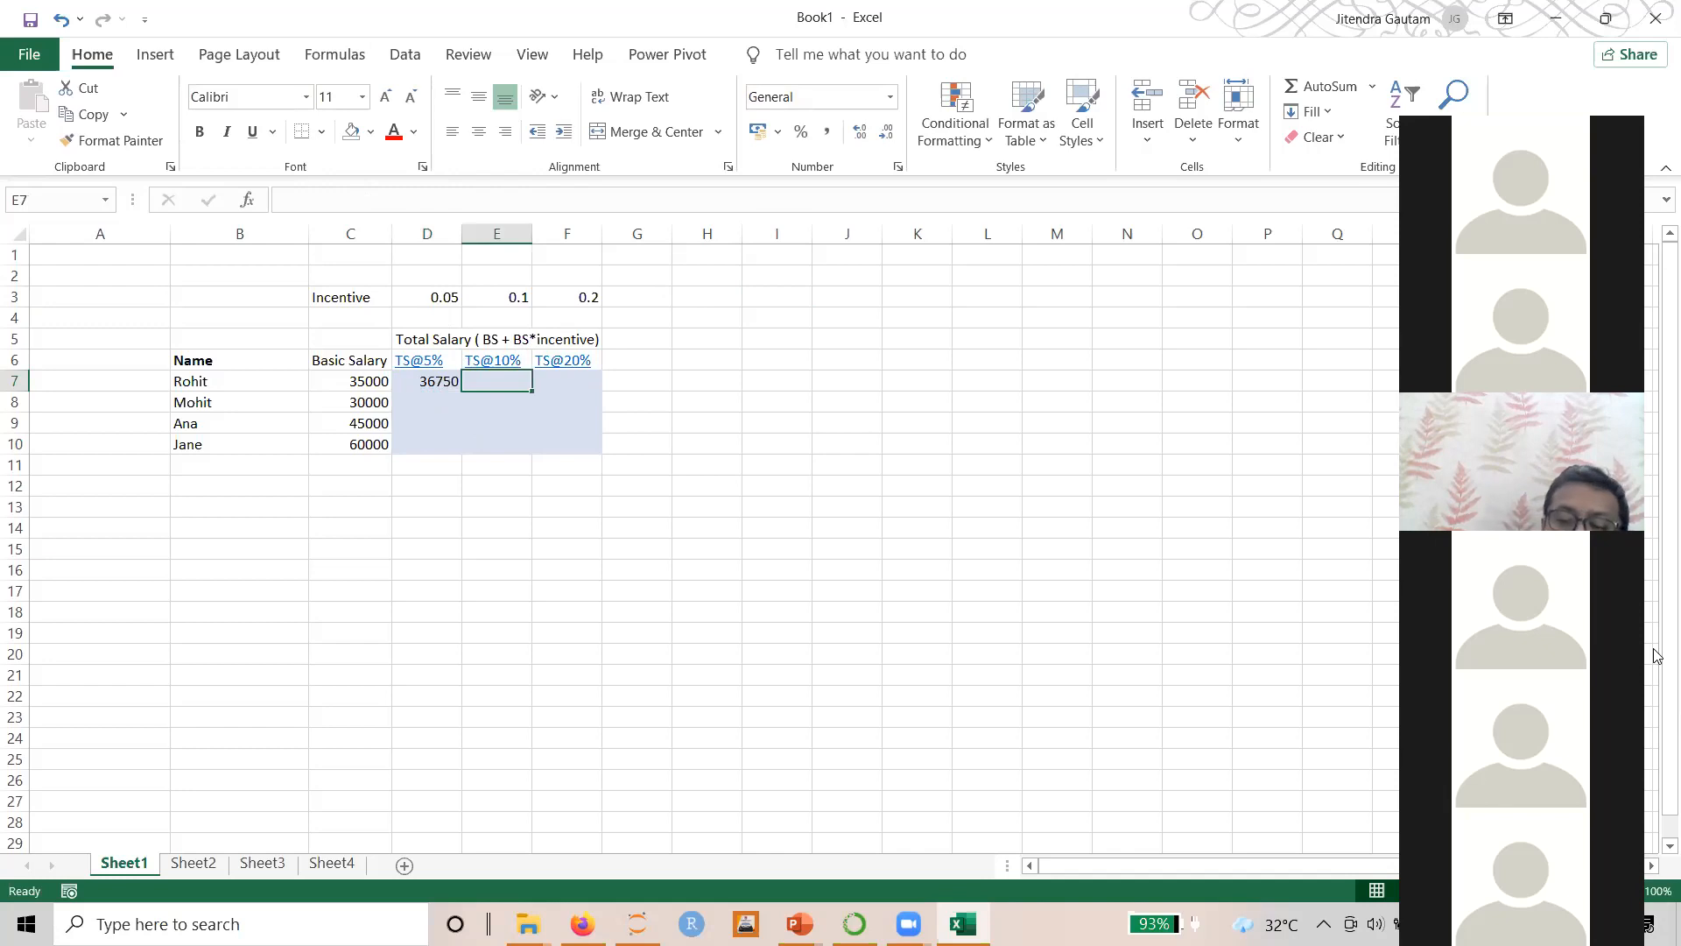
text(=)
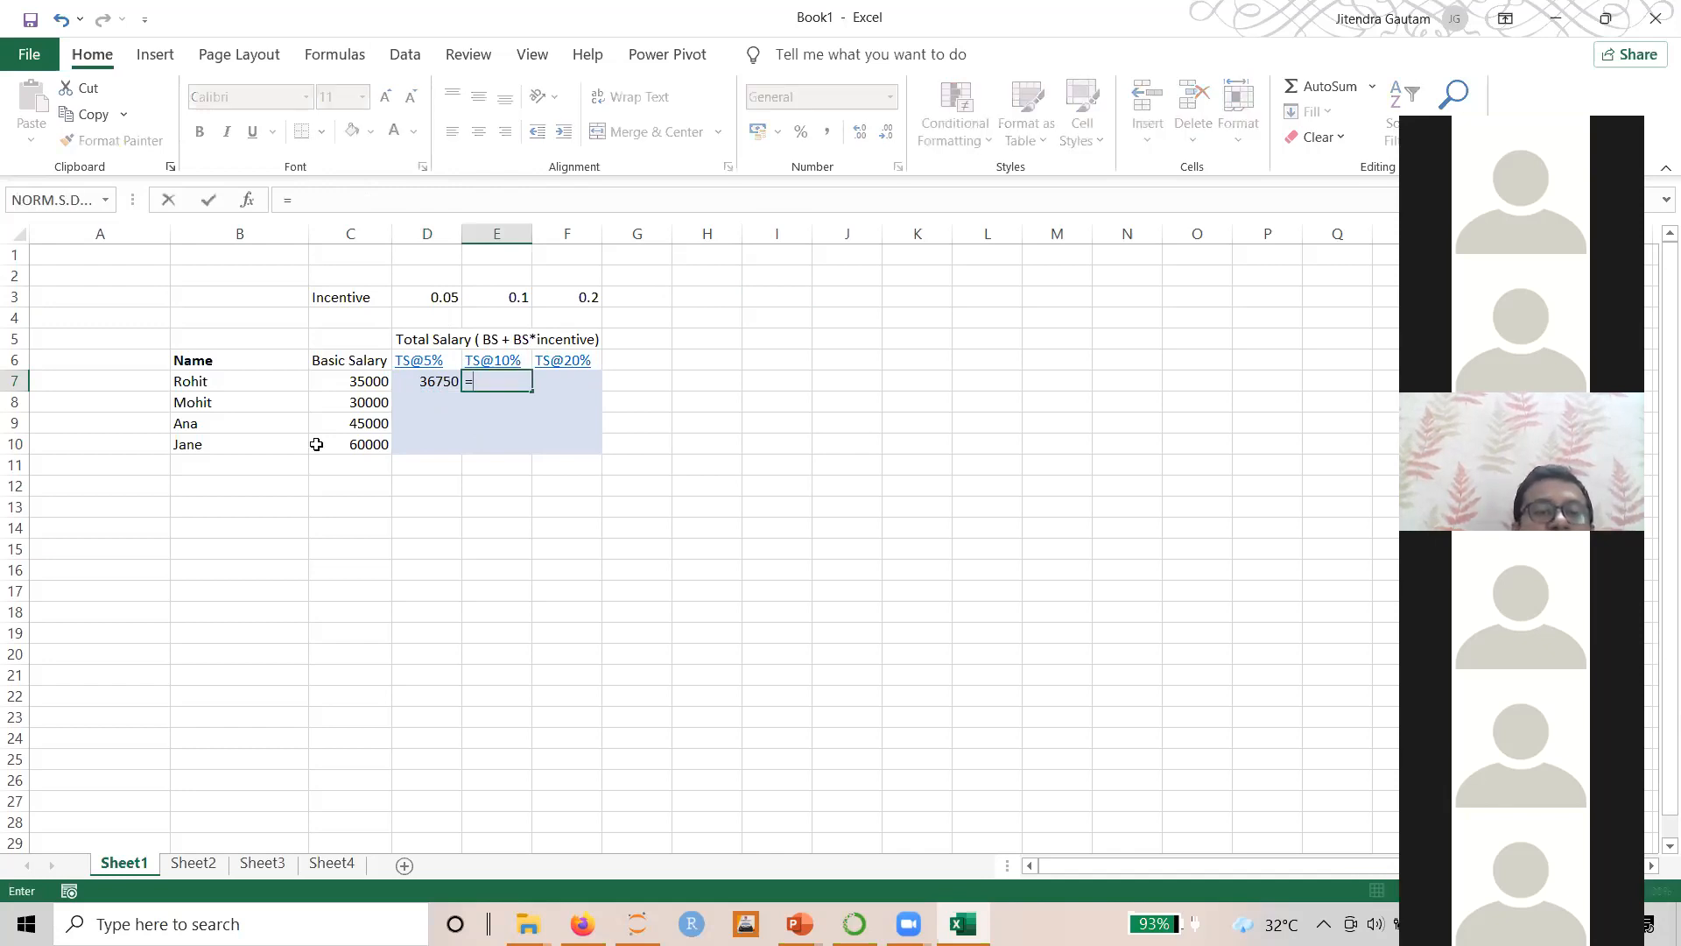
click(359, 379)
text(*)
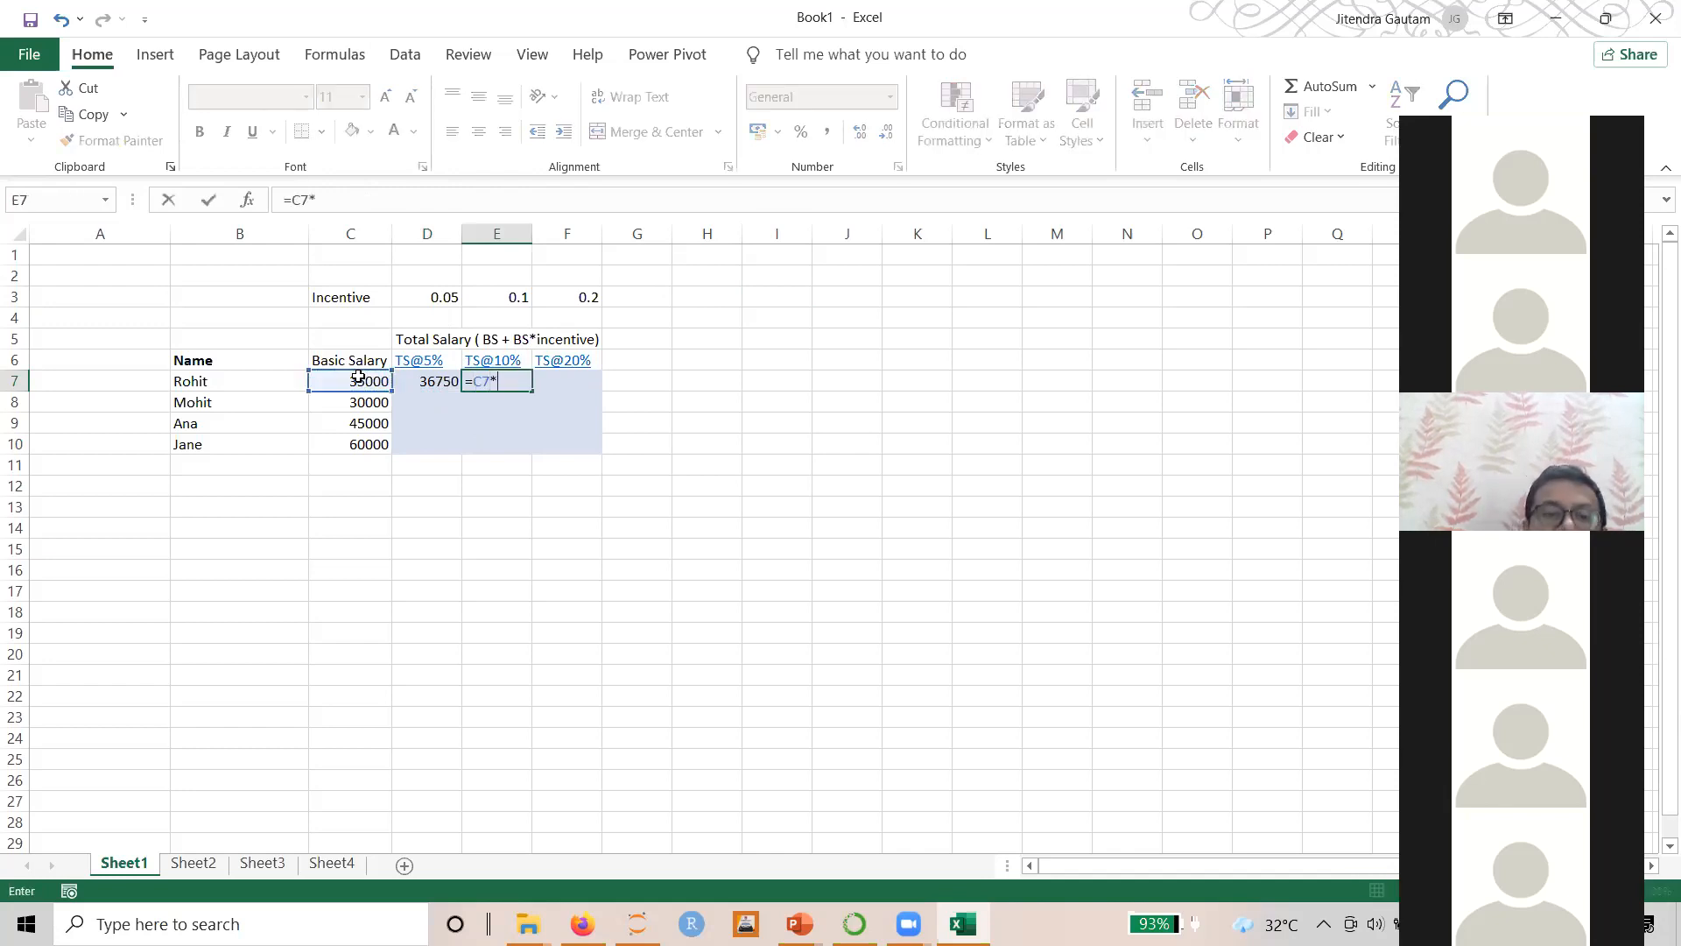
click(497, 296)
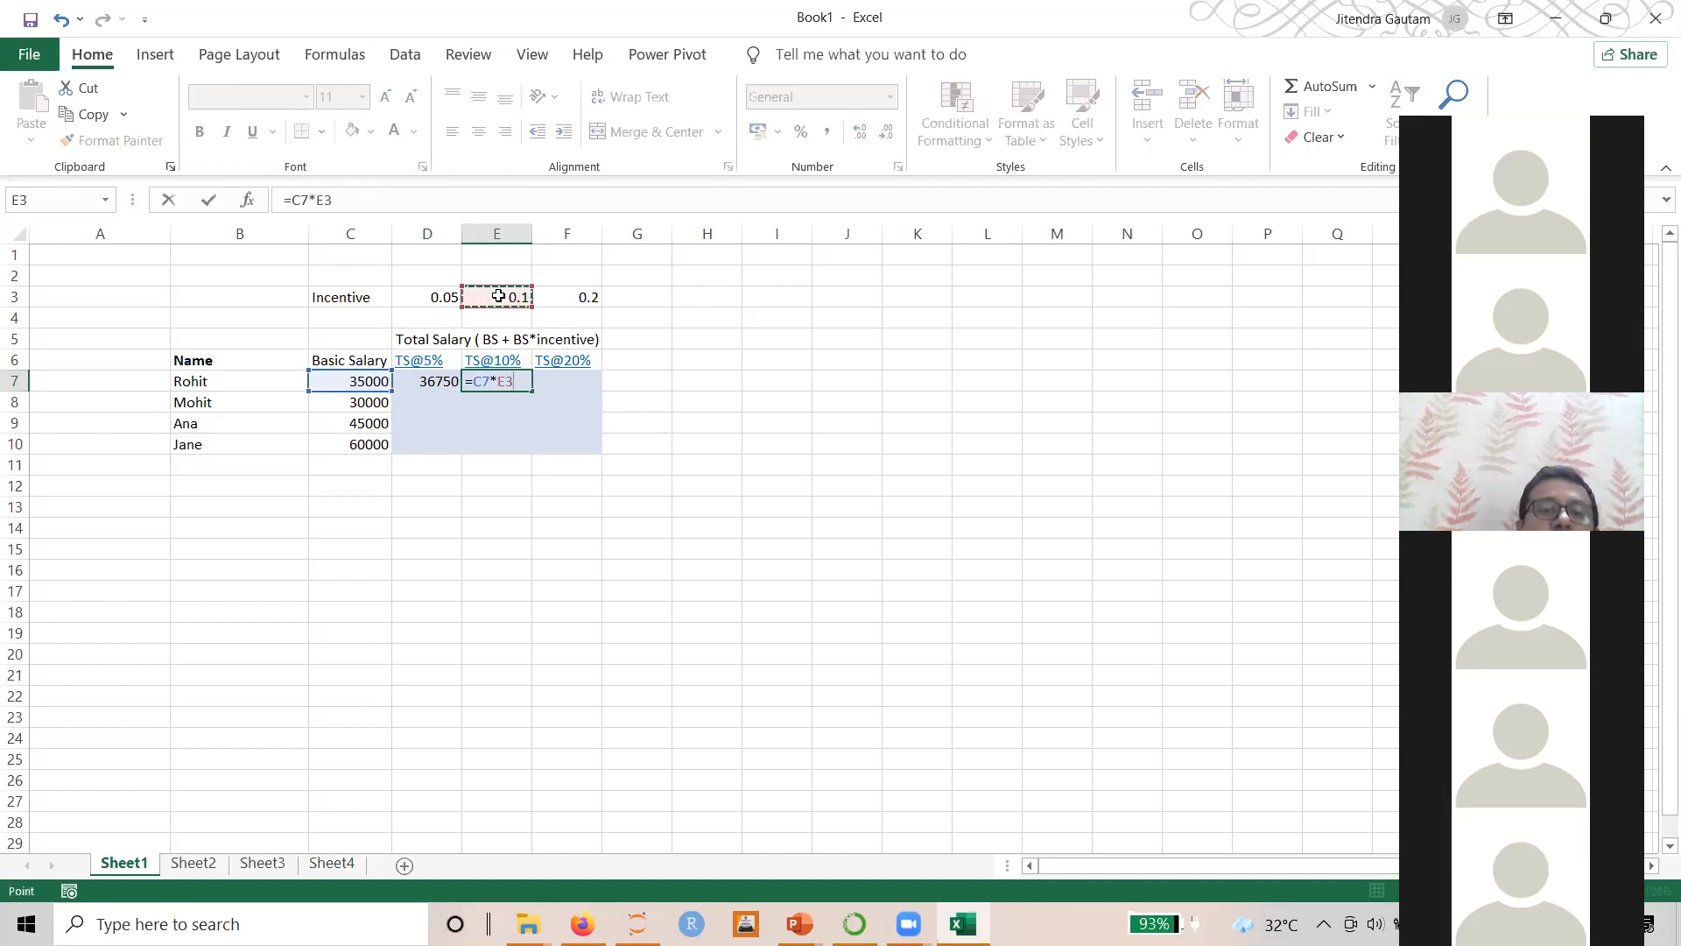
text(*)
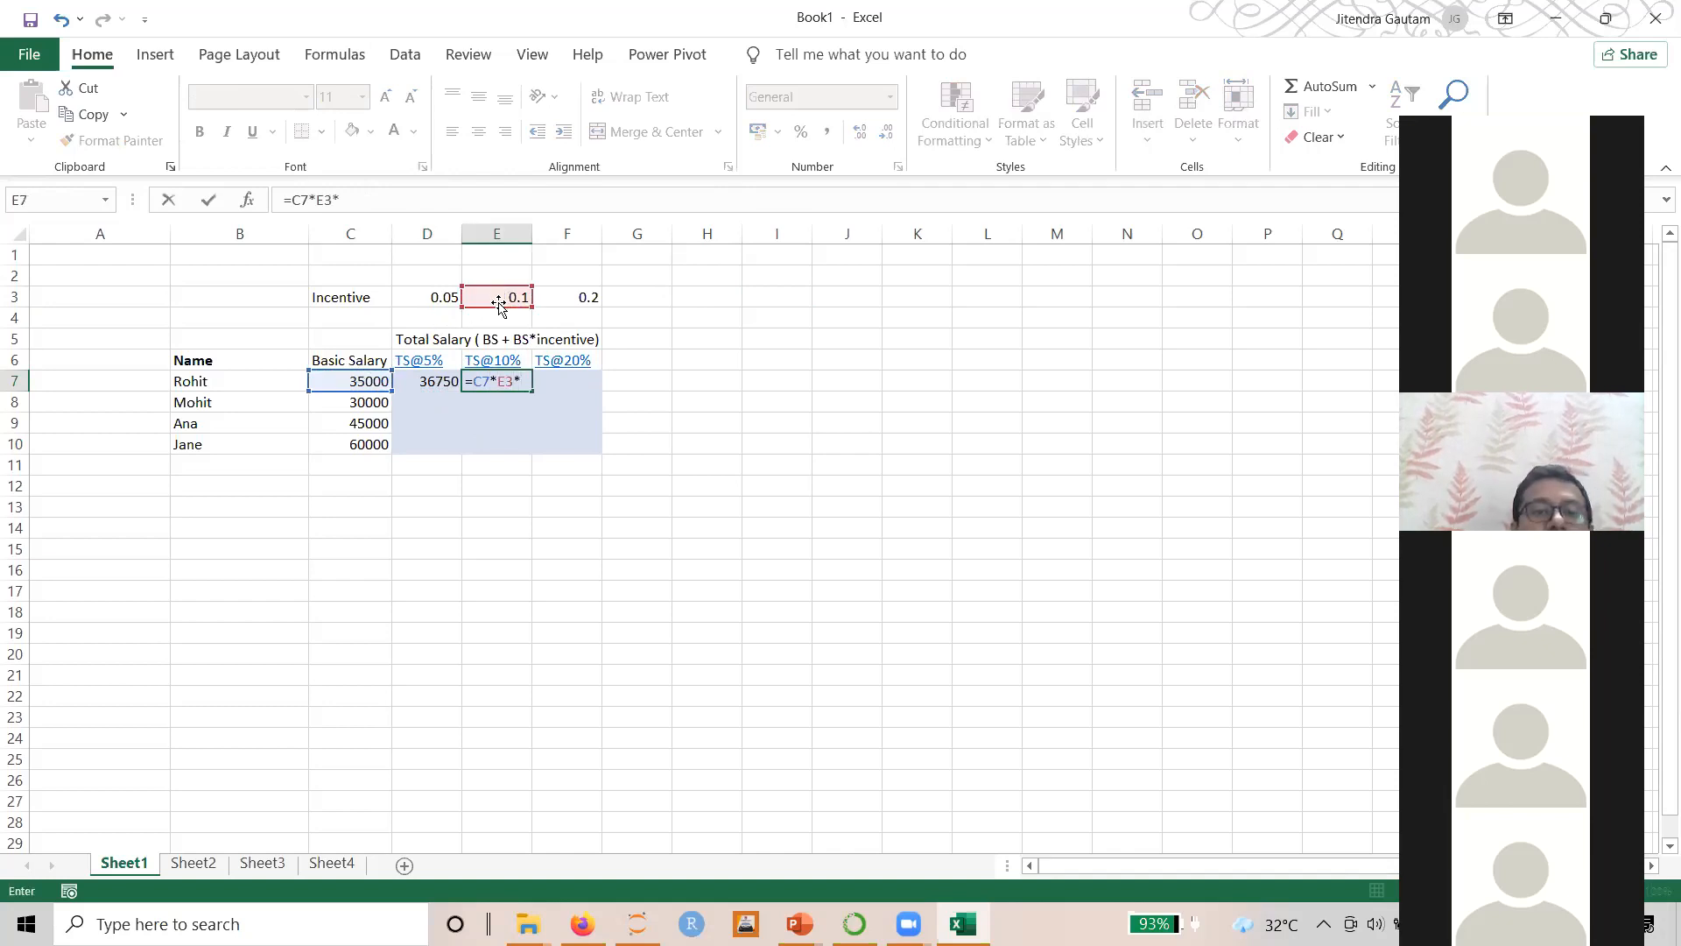
click(339, 371)
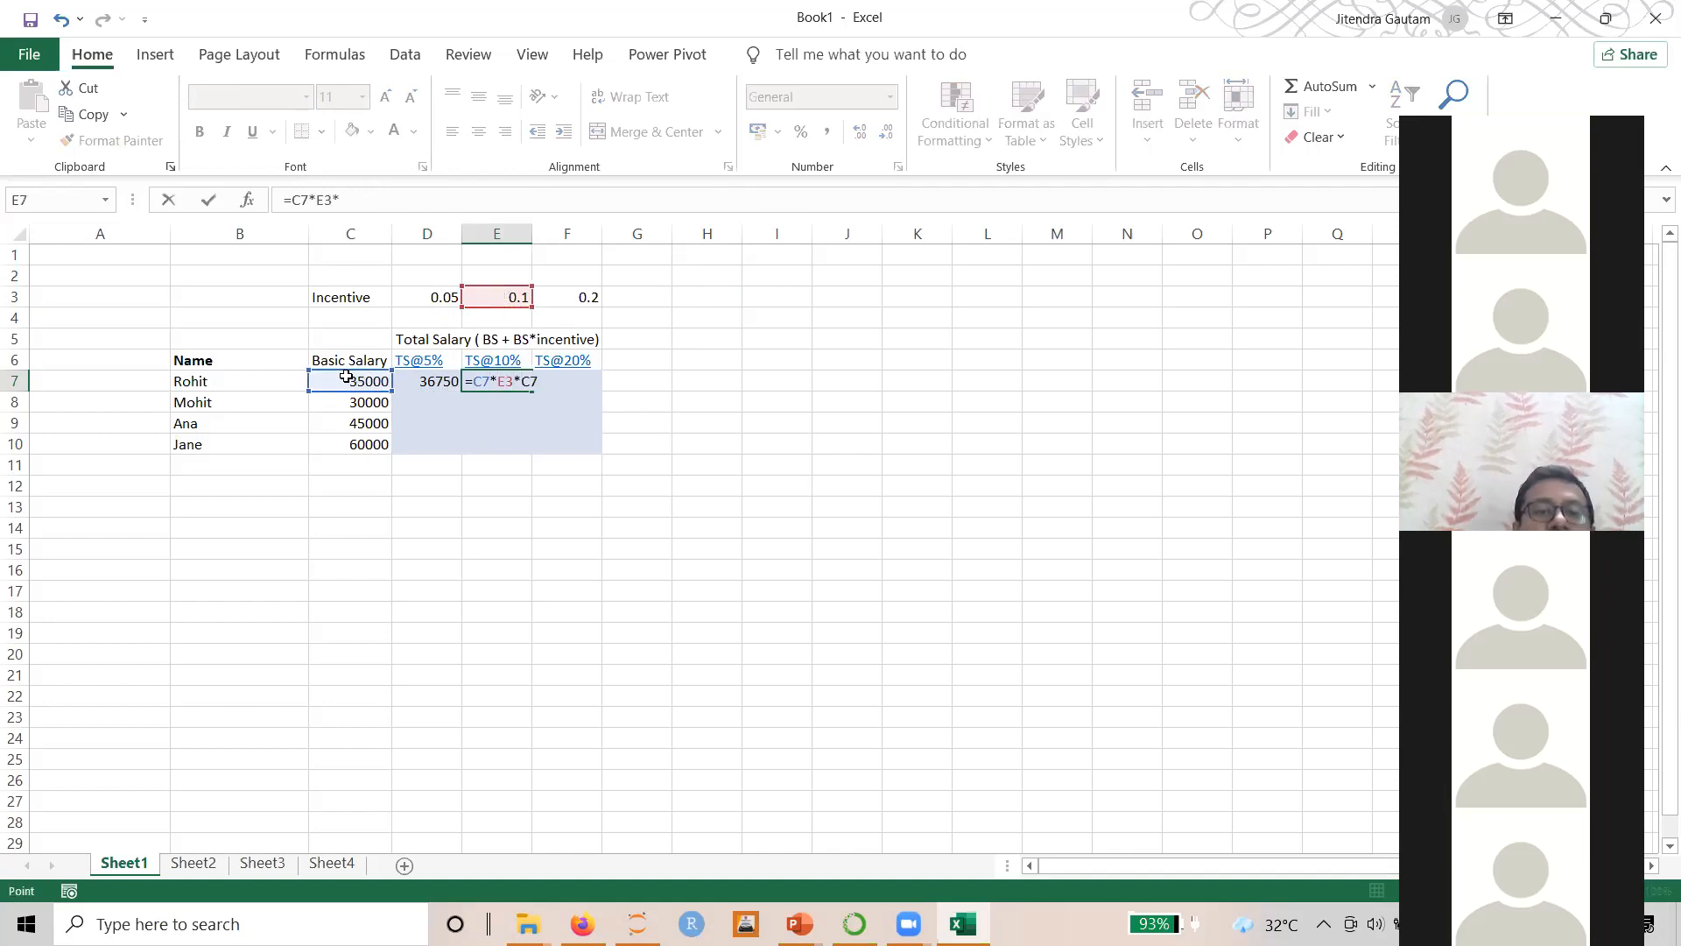
click(496, 377)
key(BackSpace)
text(+)
key(Return)
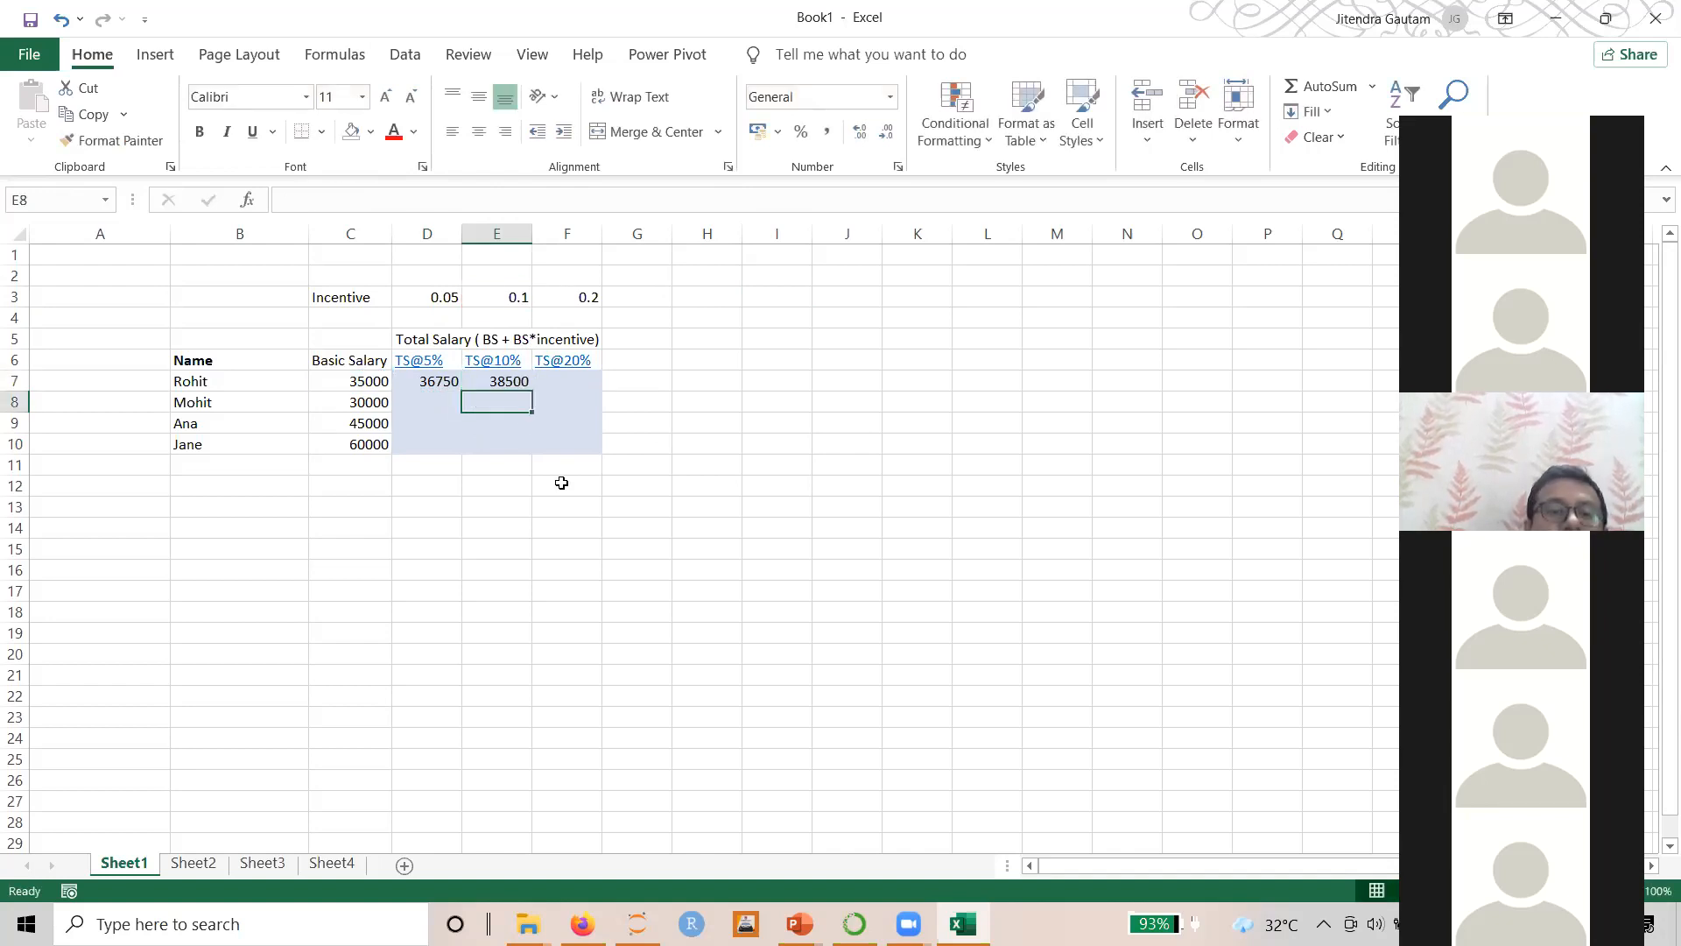
Enter the formula =C7+C7*F3 in cell F7 for the first employee's total salary at the 20% incentive
click(556, 383)
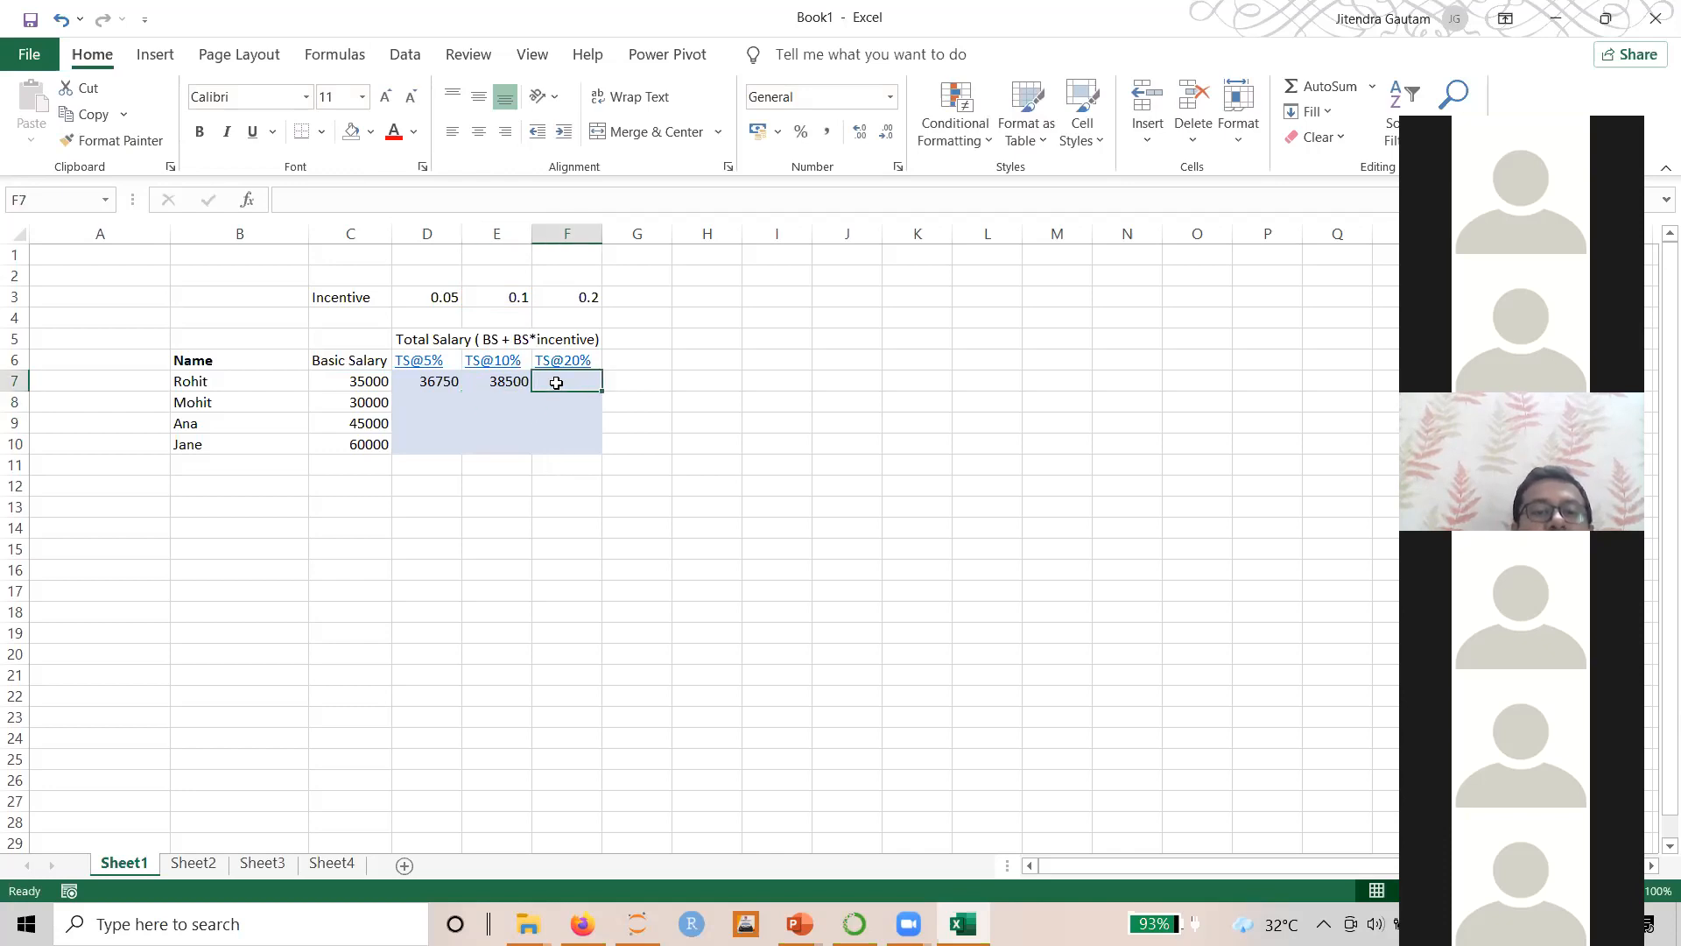
text(=)
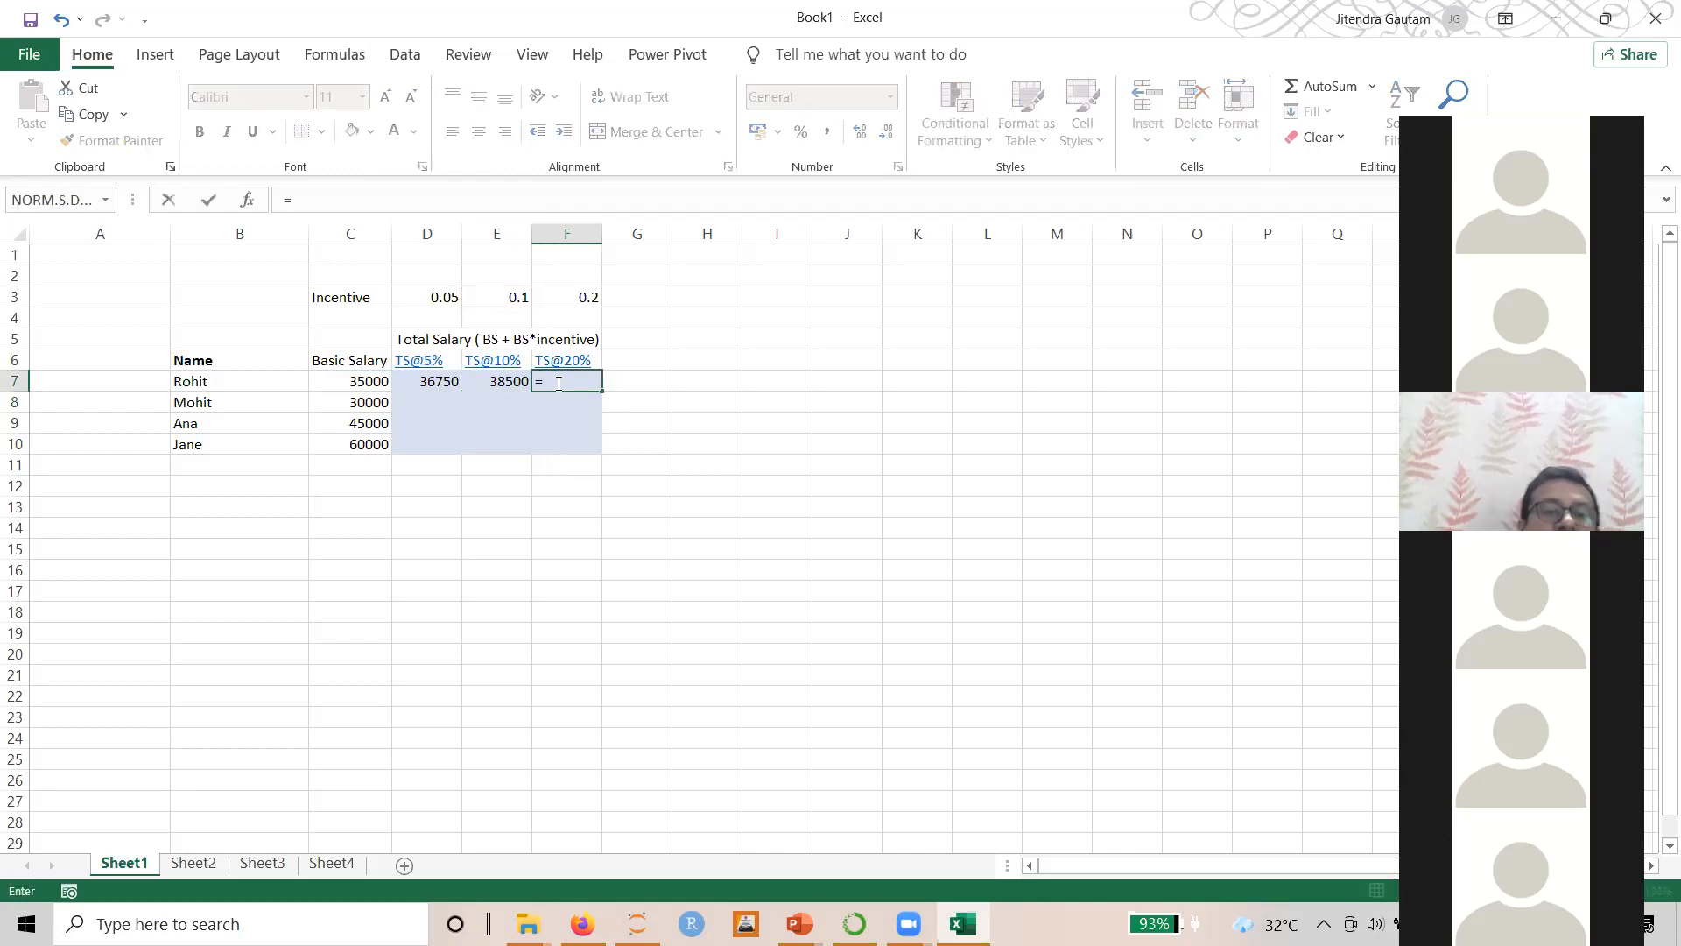
click(353, 378)
text(+)
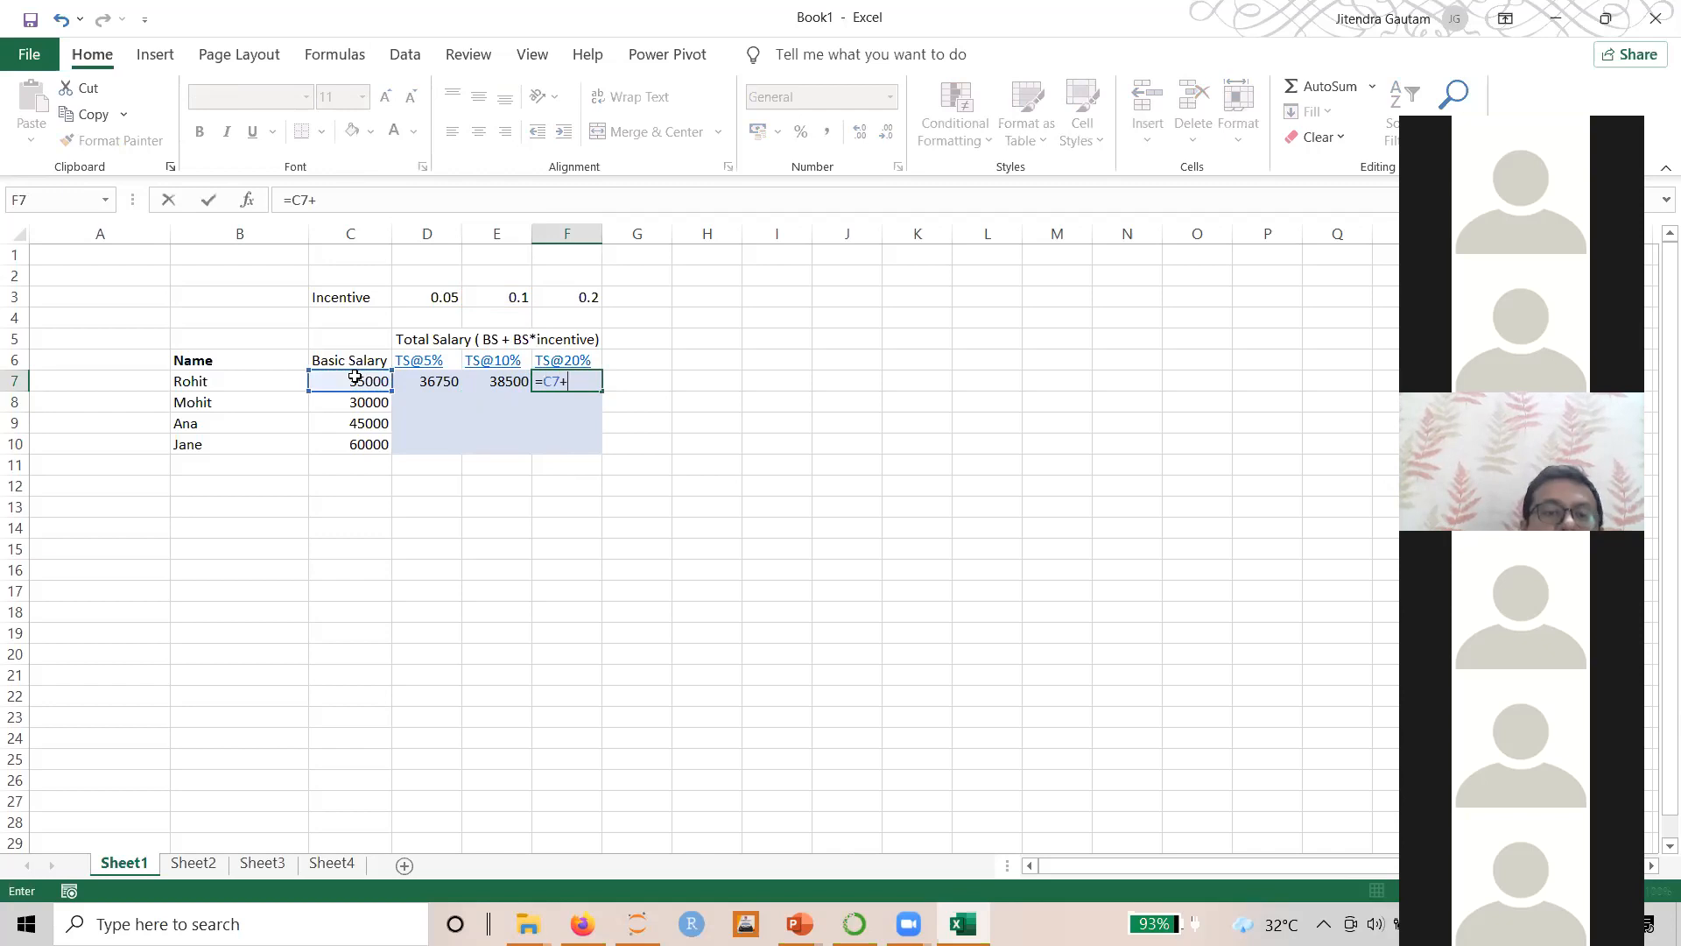
click(357, 378)
text(*)
click(576, 298)
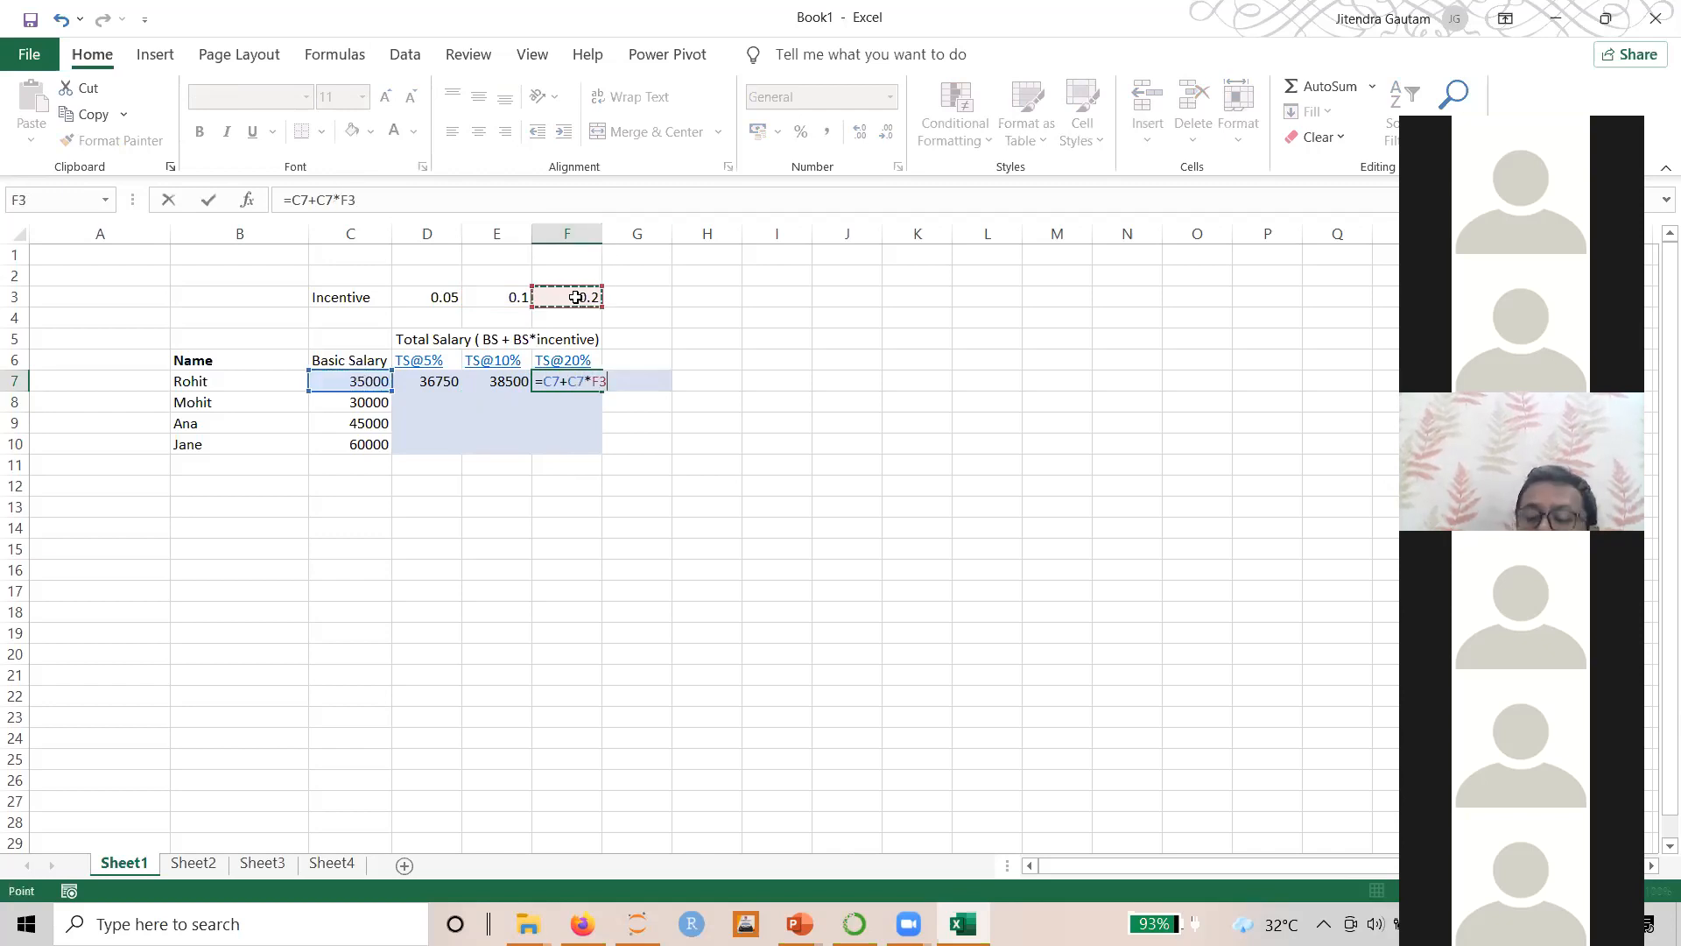
key(Return)
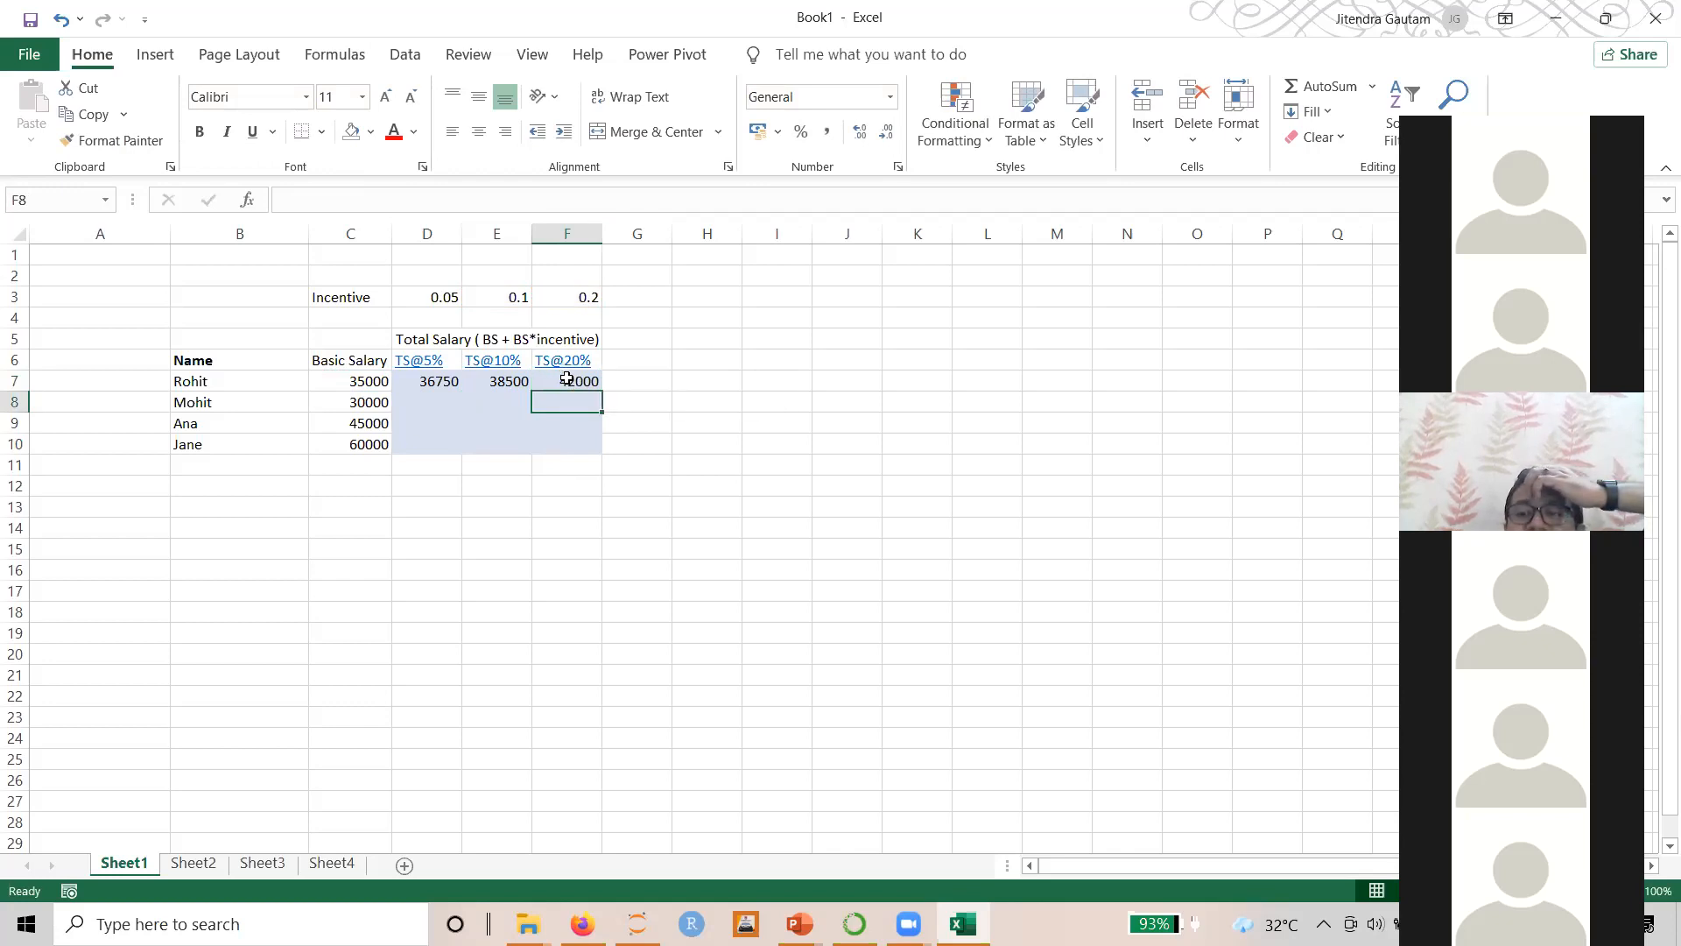
click(445, 376)
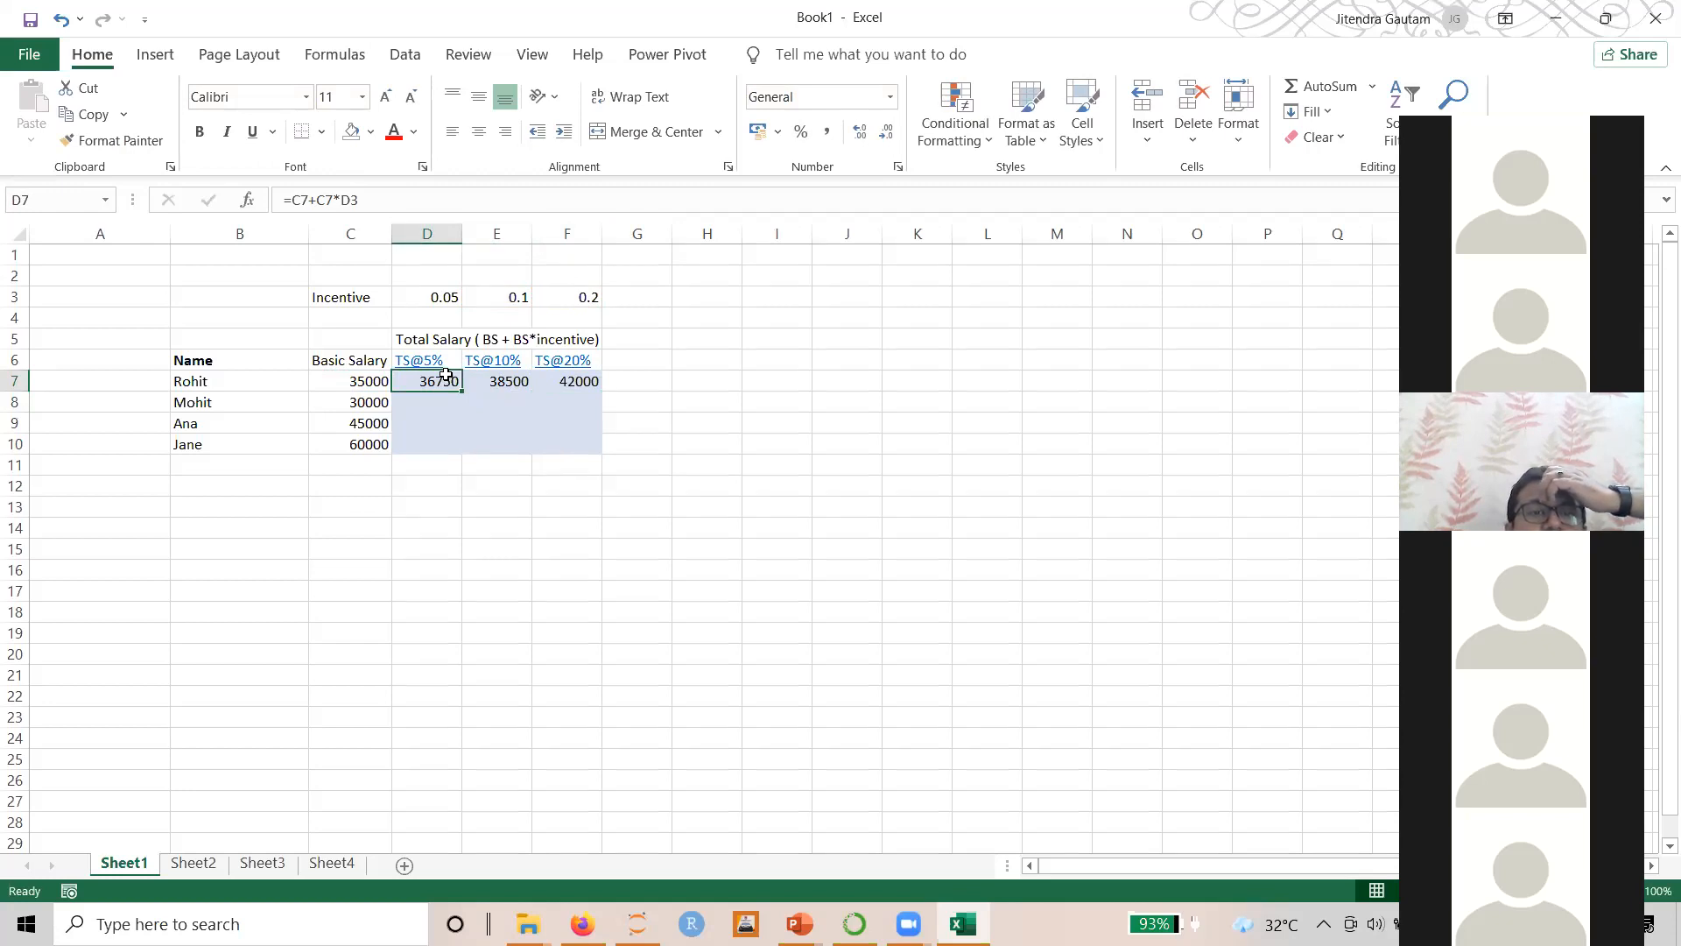
click(511, 383)
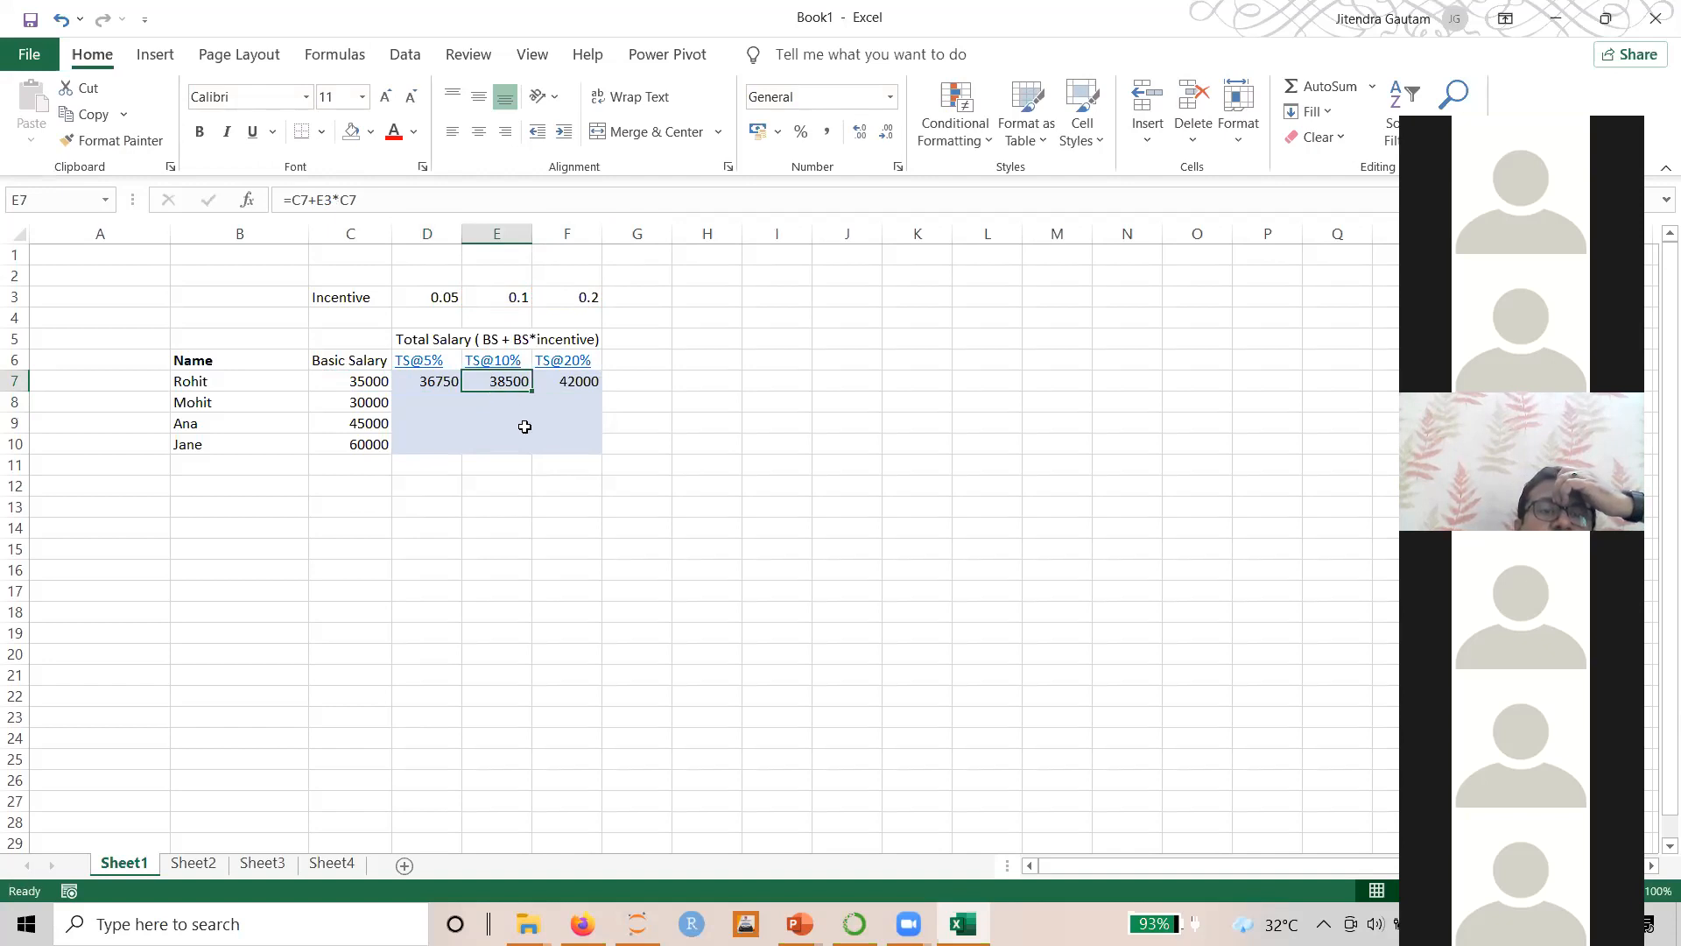
click(503, 293)
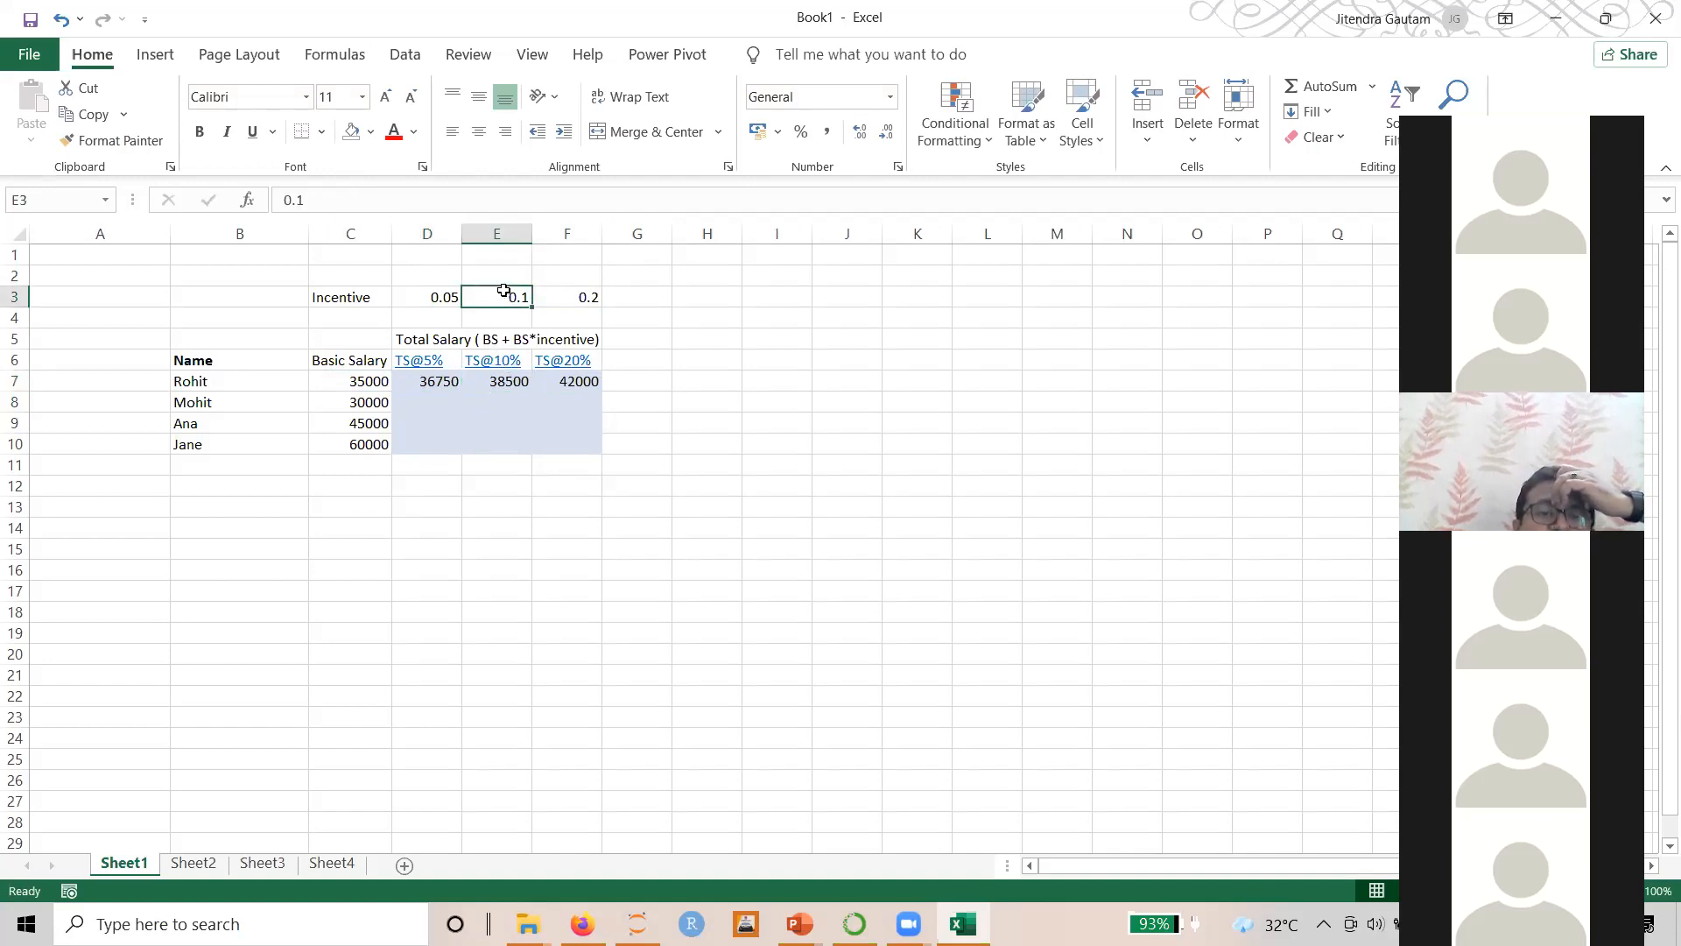
Clear the three total salary formulas from cells D7, E7 and F7
click(508, 384)
drag(508, 383, 554, 380)
key(Delete)
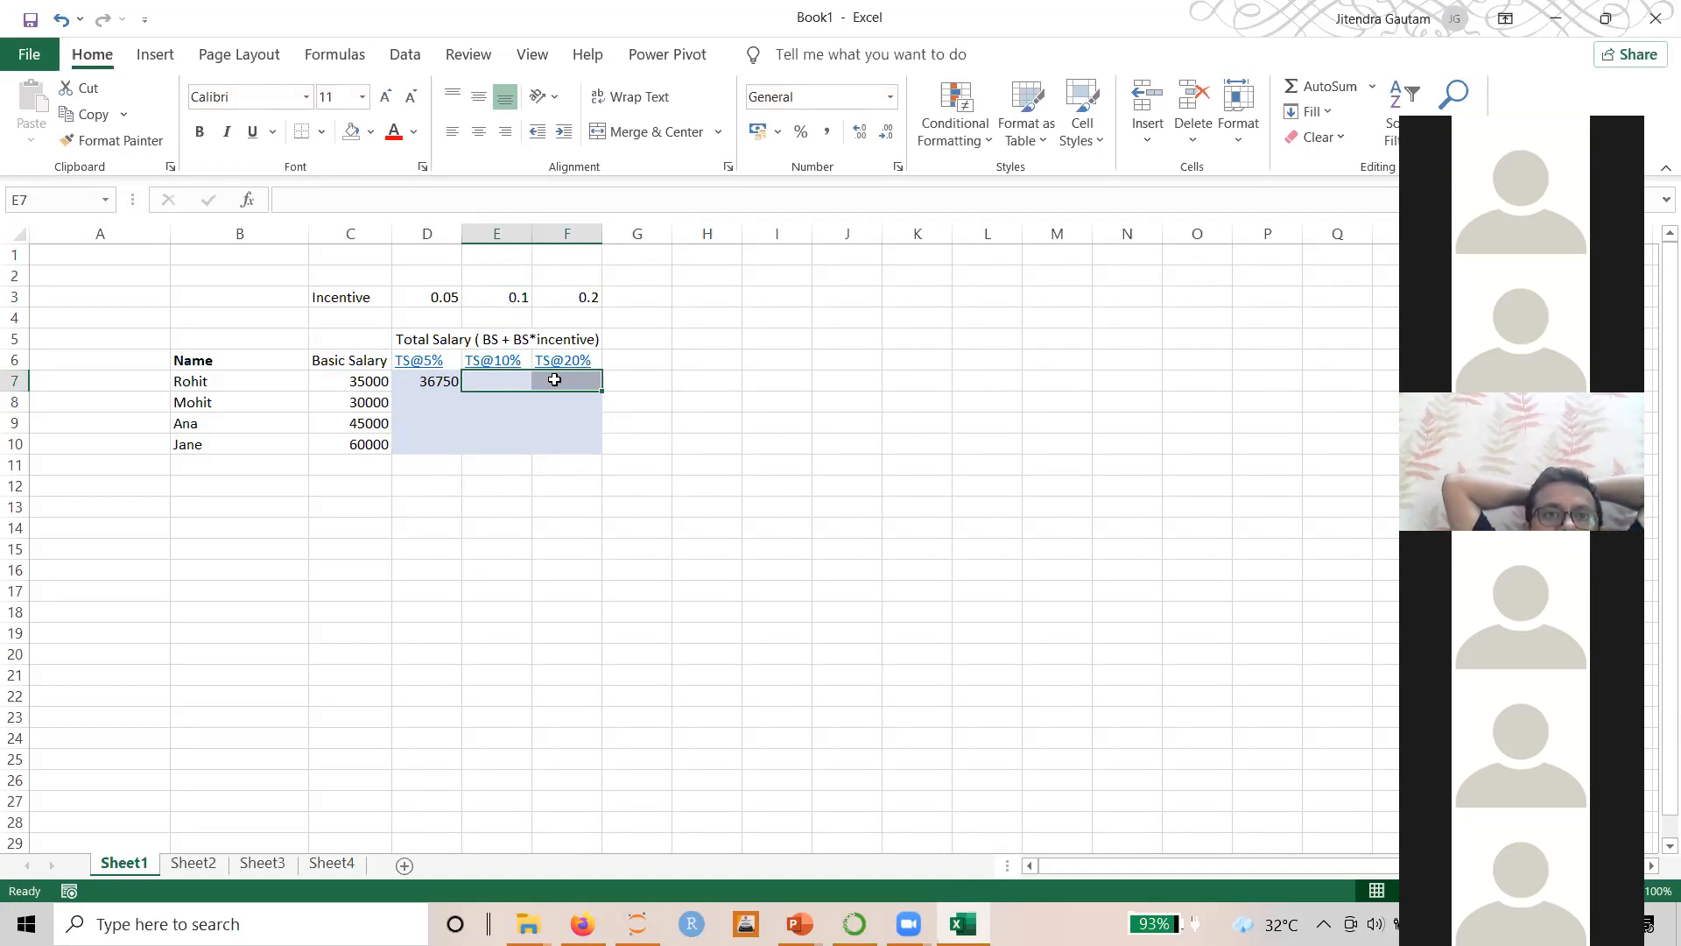
click(442, 383)
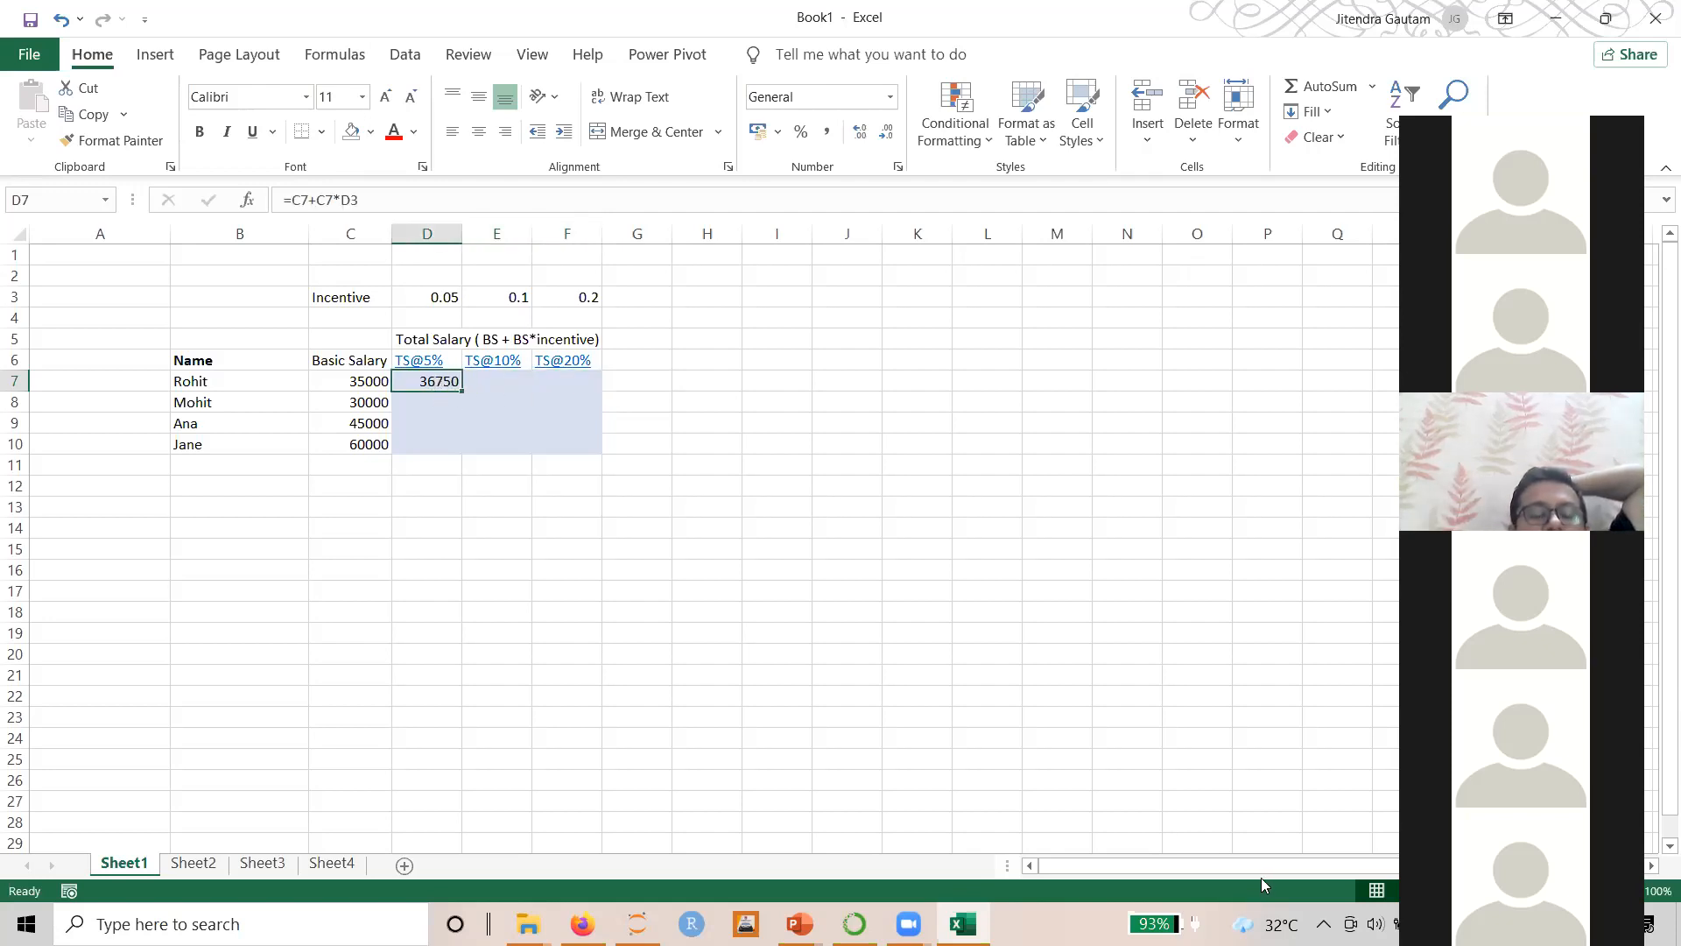
key(Delete)
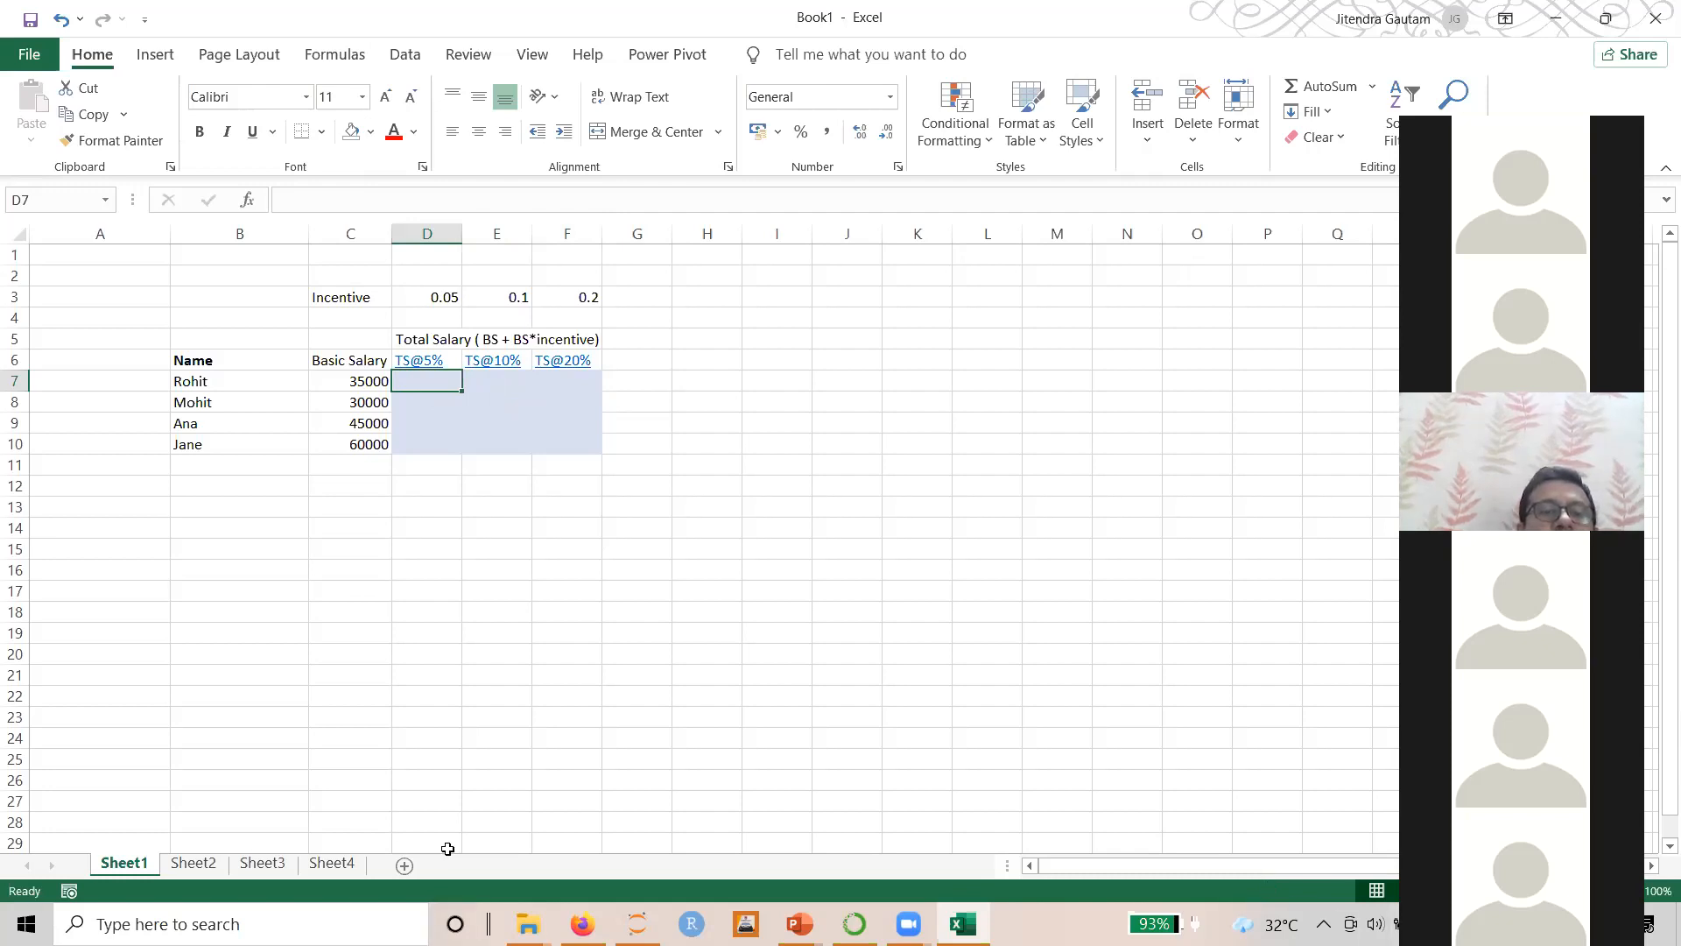
click(477, 611)
Enter the formula =C7*D3 in cell D7 to calculate the first employee's 5% incentive amount
click(424, 382)
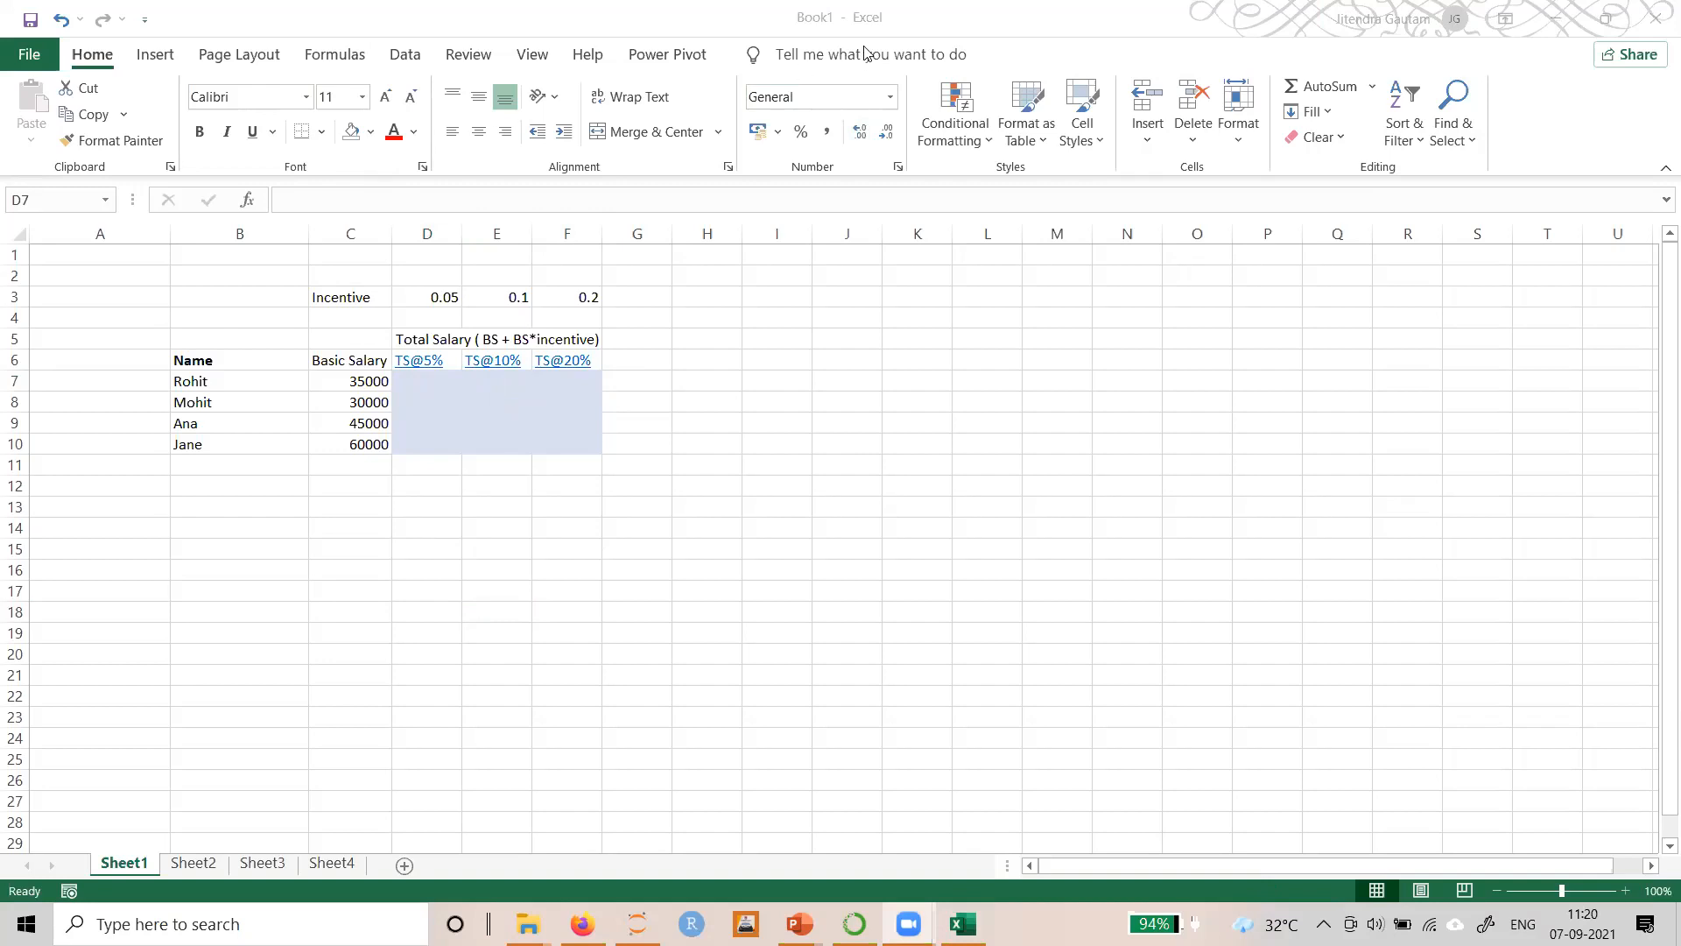
click(420, 384)
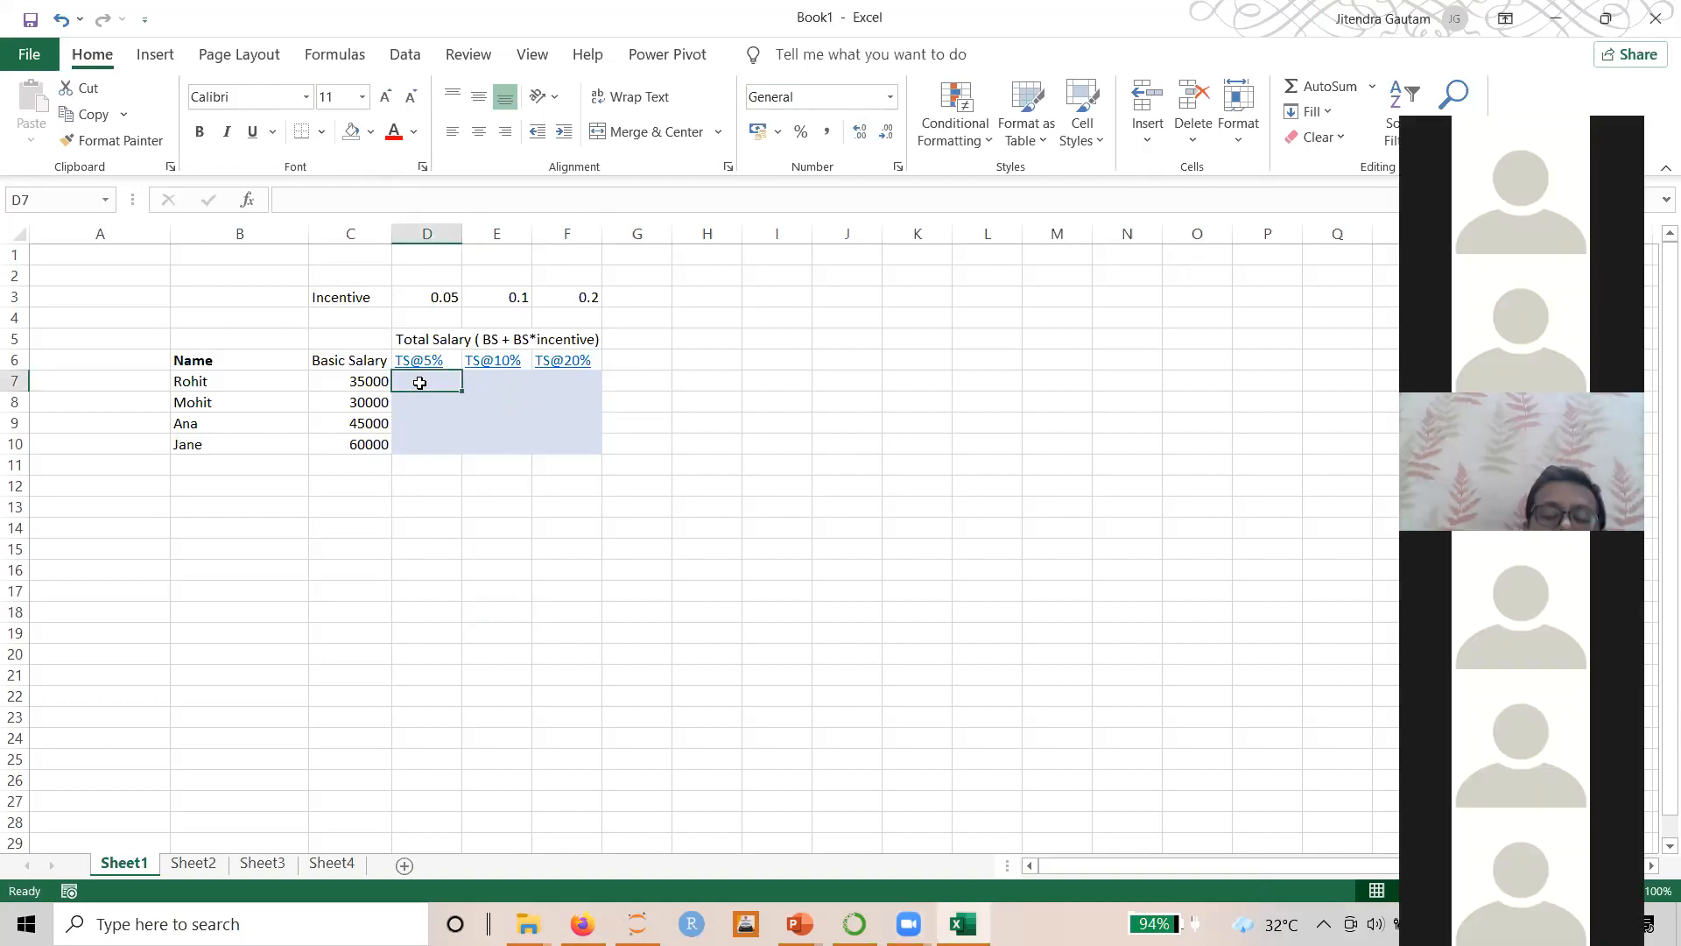
text(=)
key(Left)
text(*)
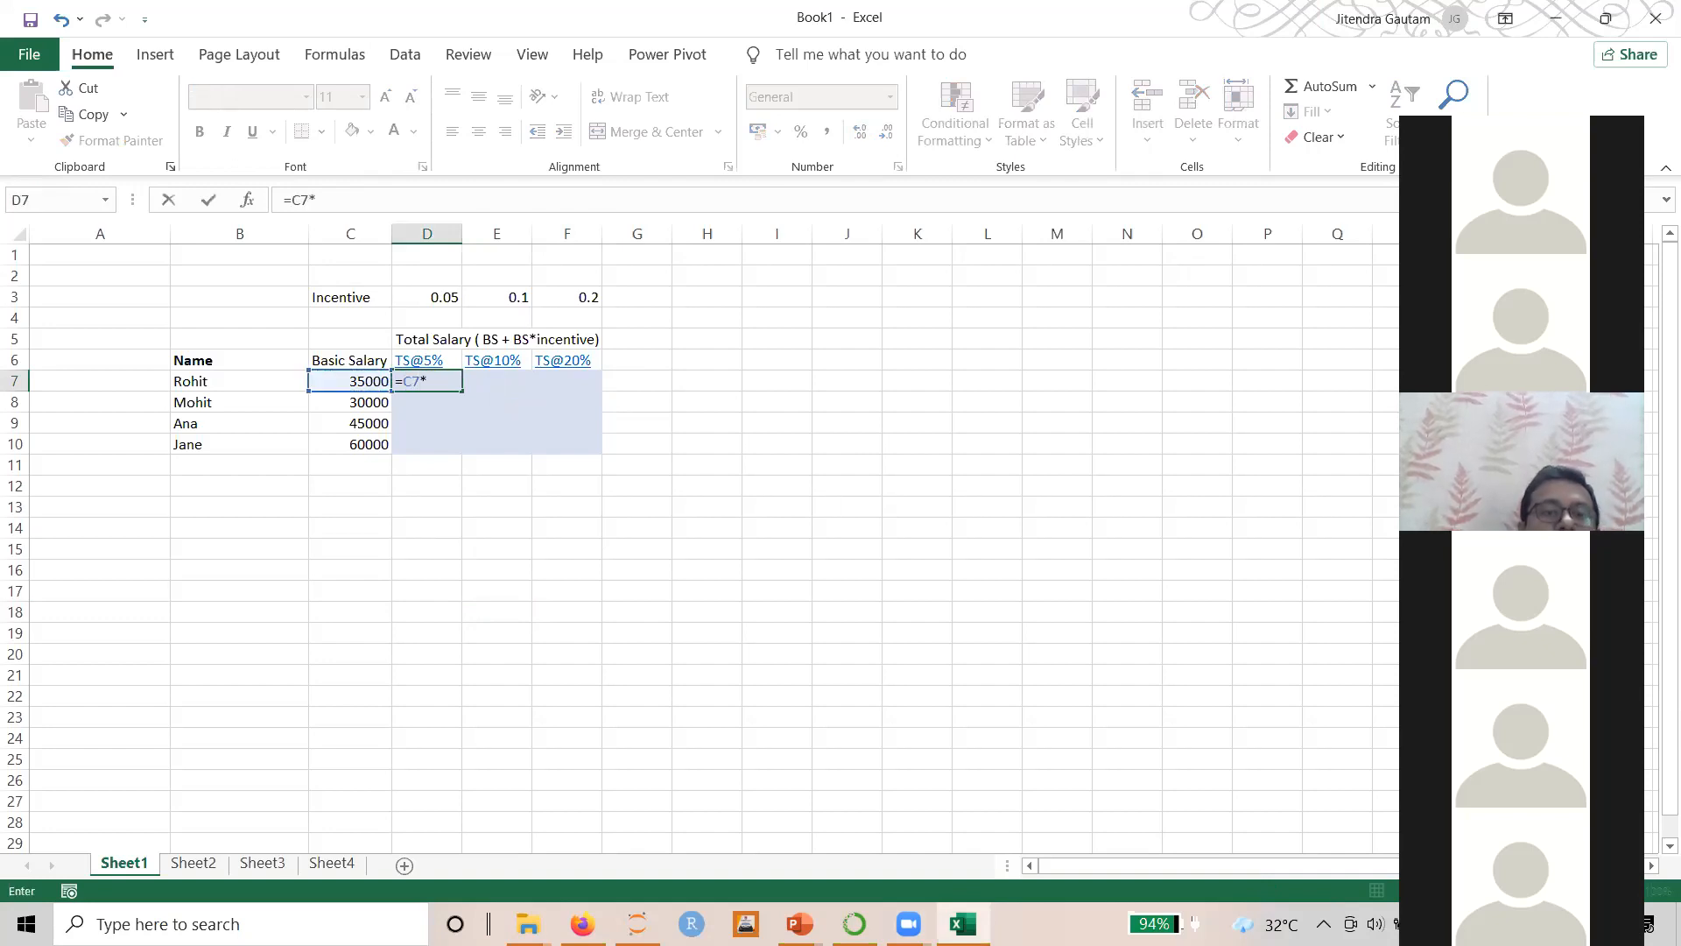
click(444, 297)
key(Return)
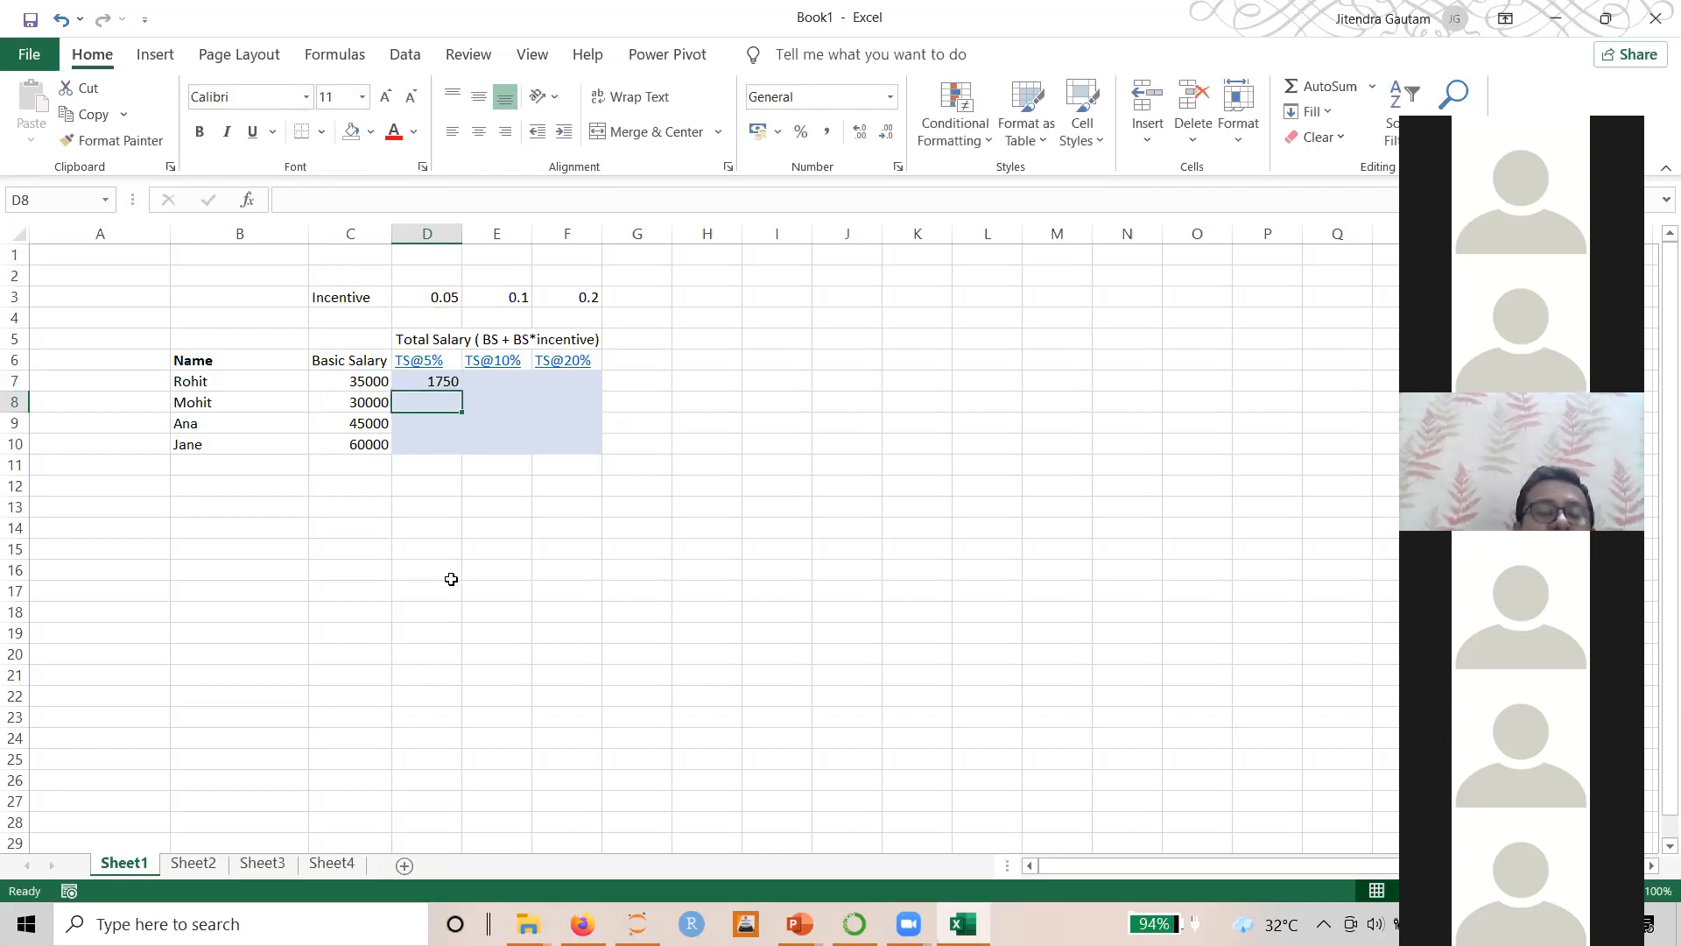
Add the basic salary to the formula in cell D7 so it reads =C7*D3+C7
click(421, 381)
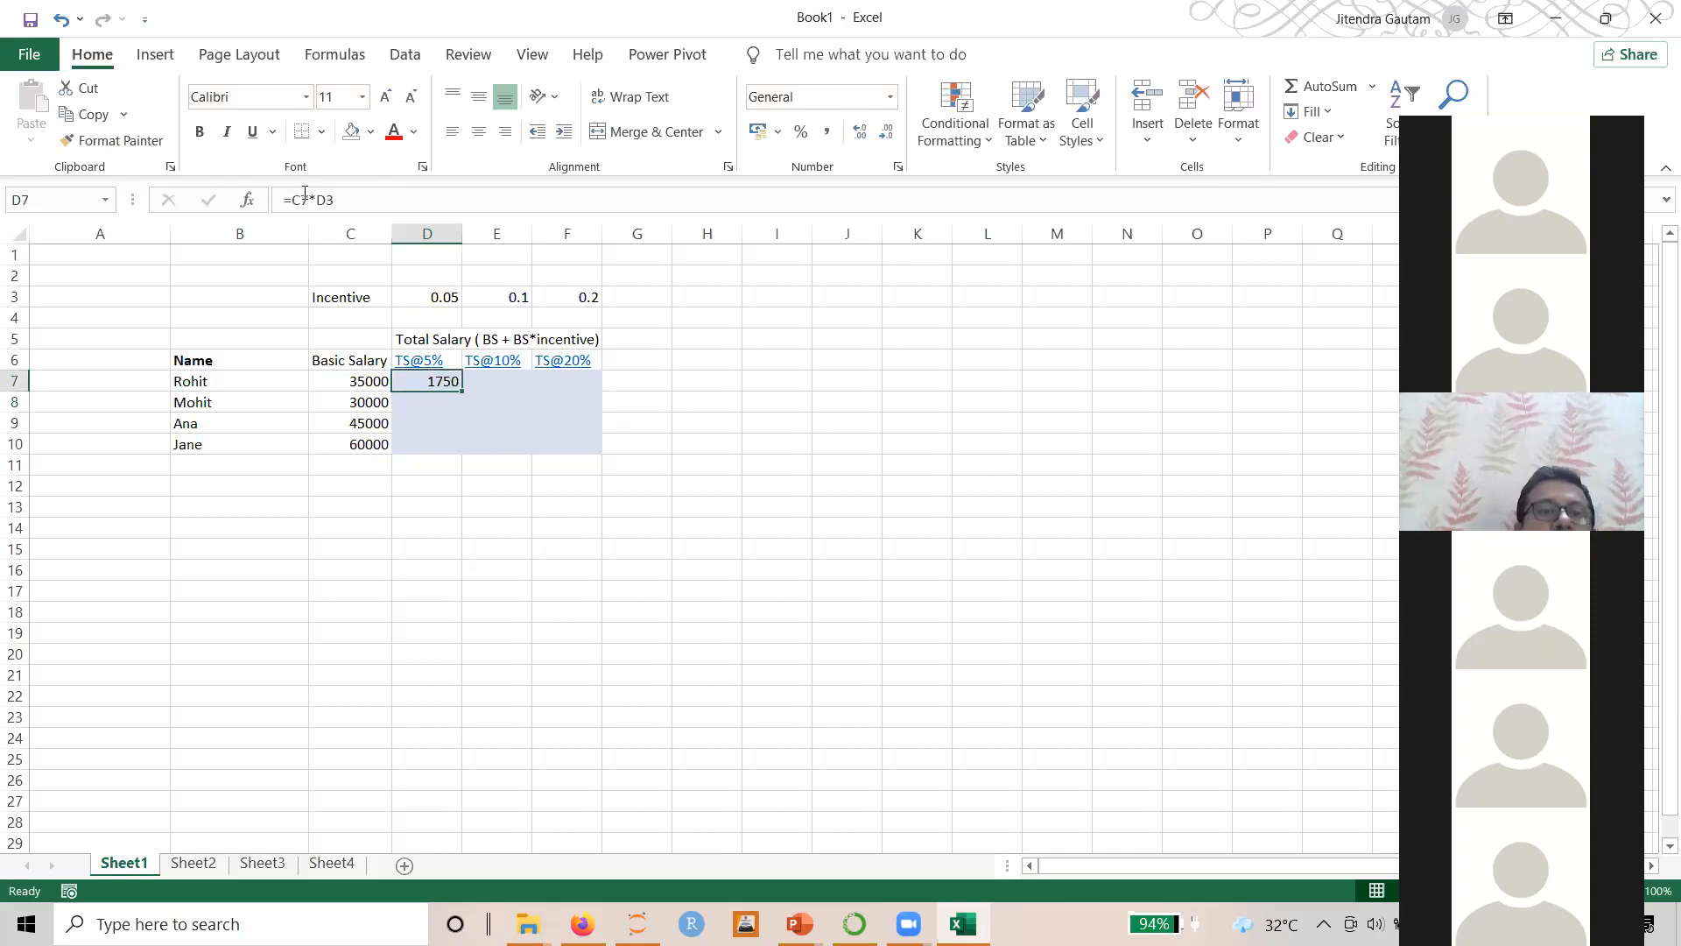
click(378, 200)
text(+)
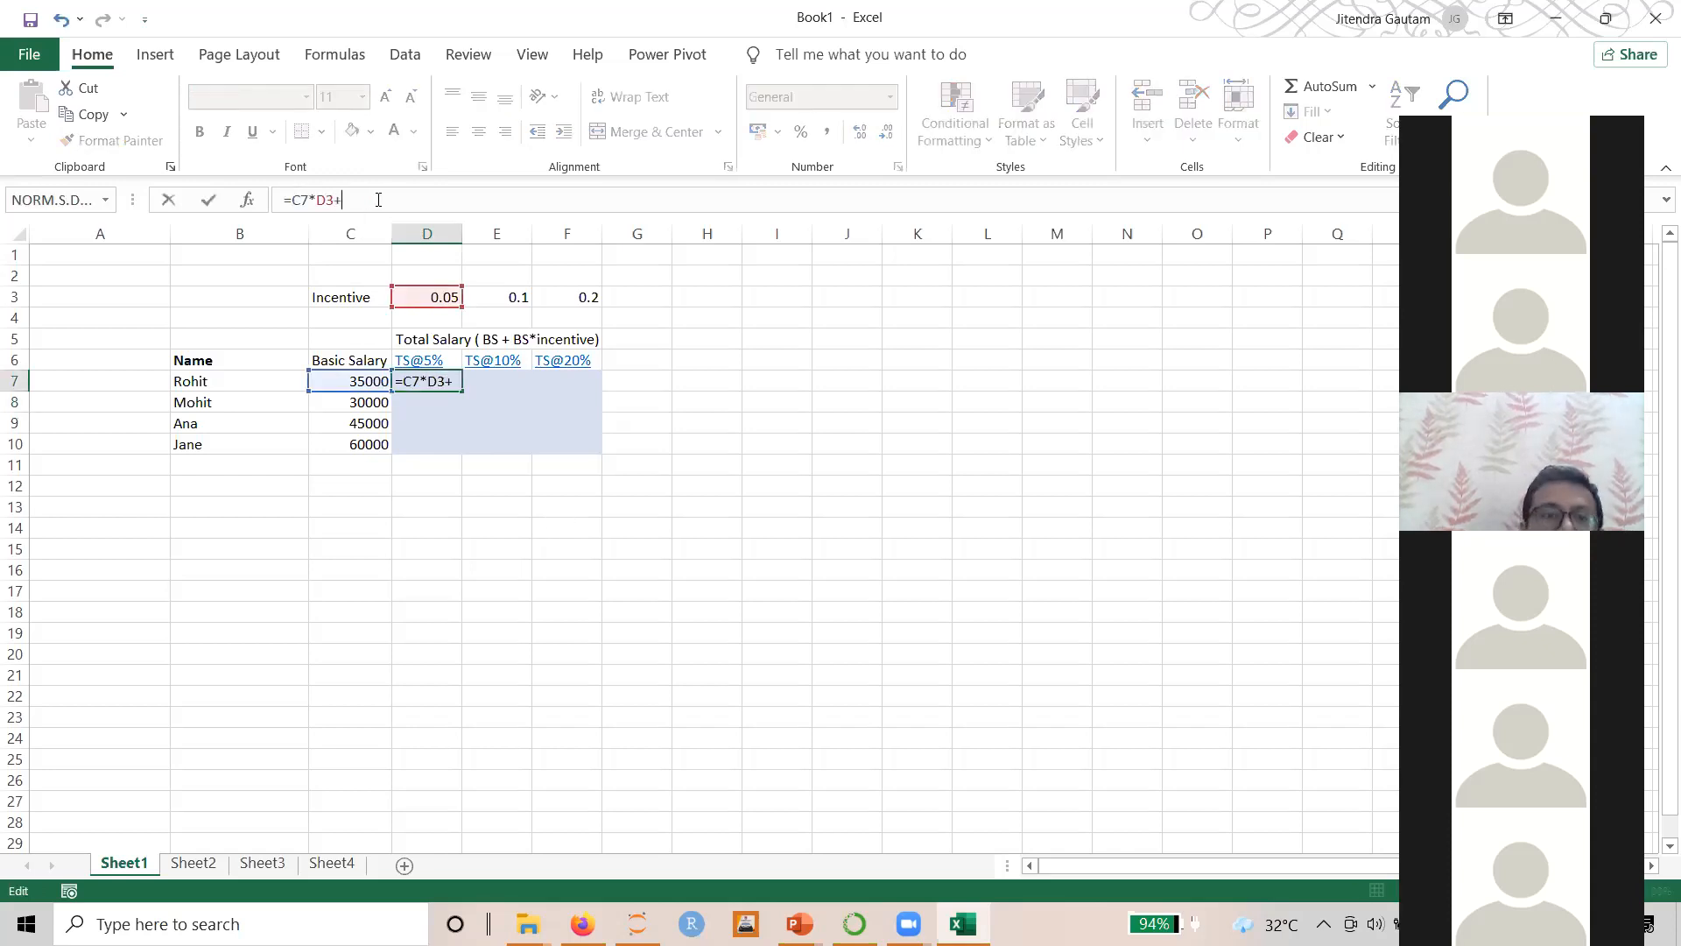
click(348, 381)
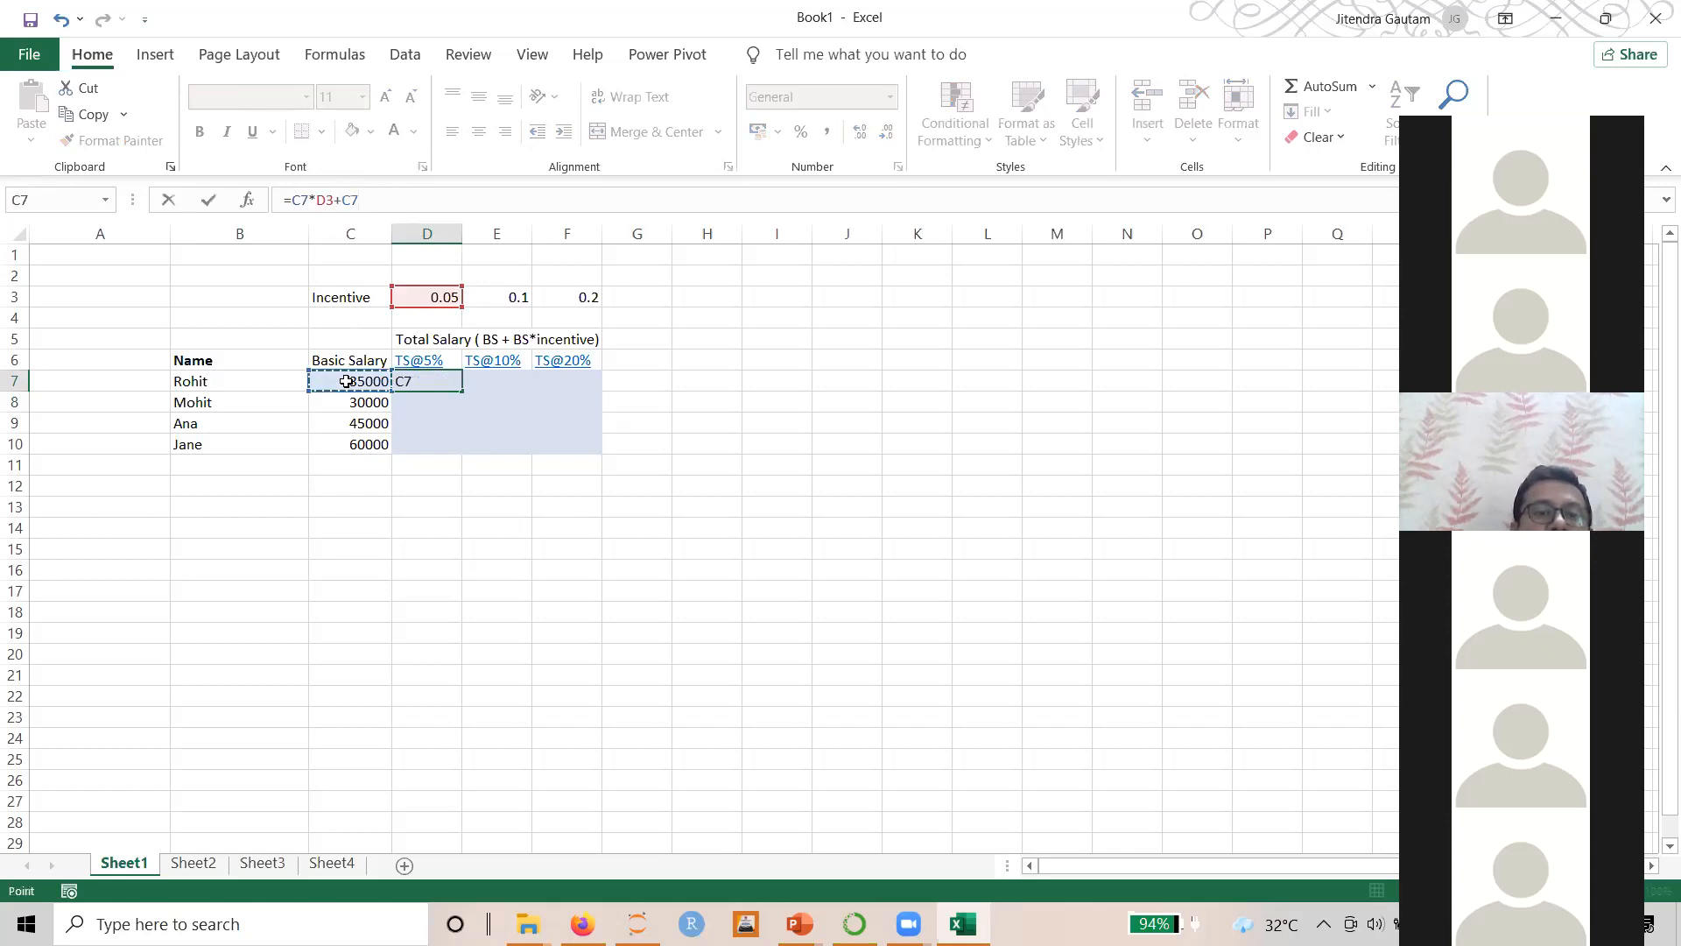
key(Return)
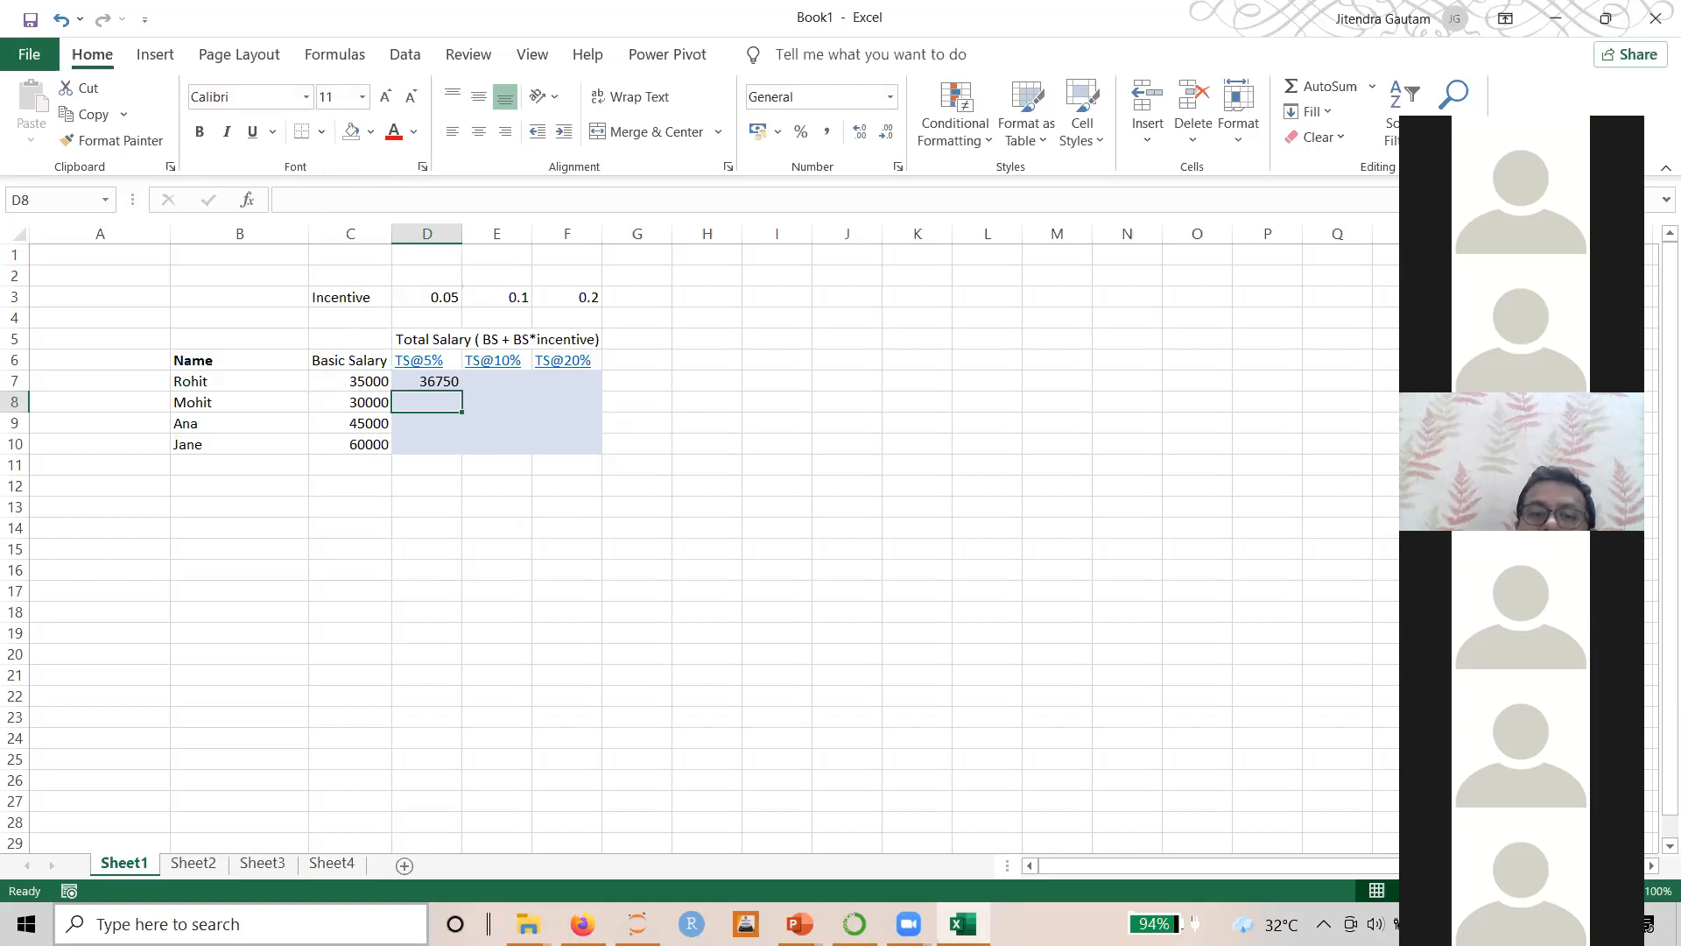
Enter the formula =C7*E3 in cell E7 to calculate the first employee's 10% incentive amount
click(495, 380)
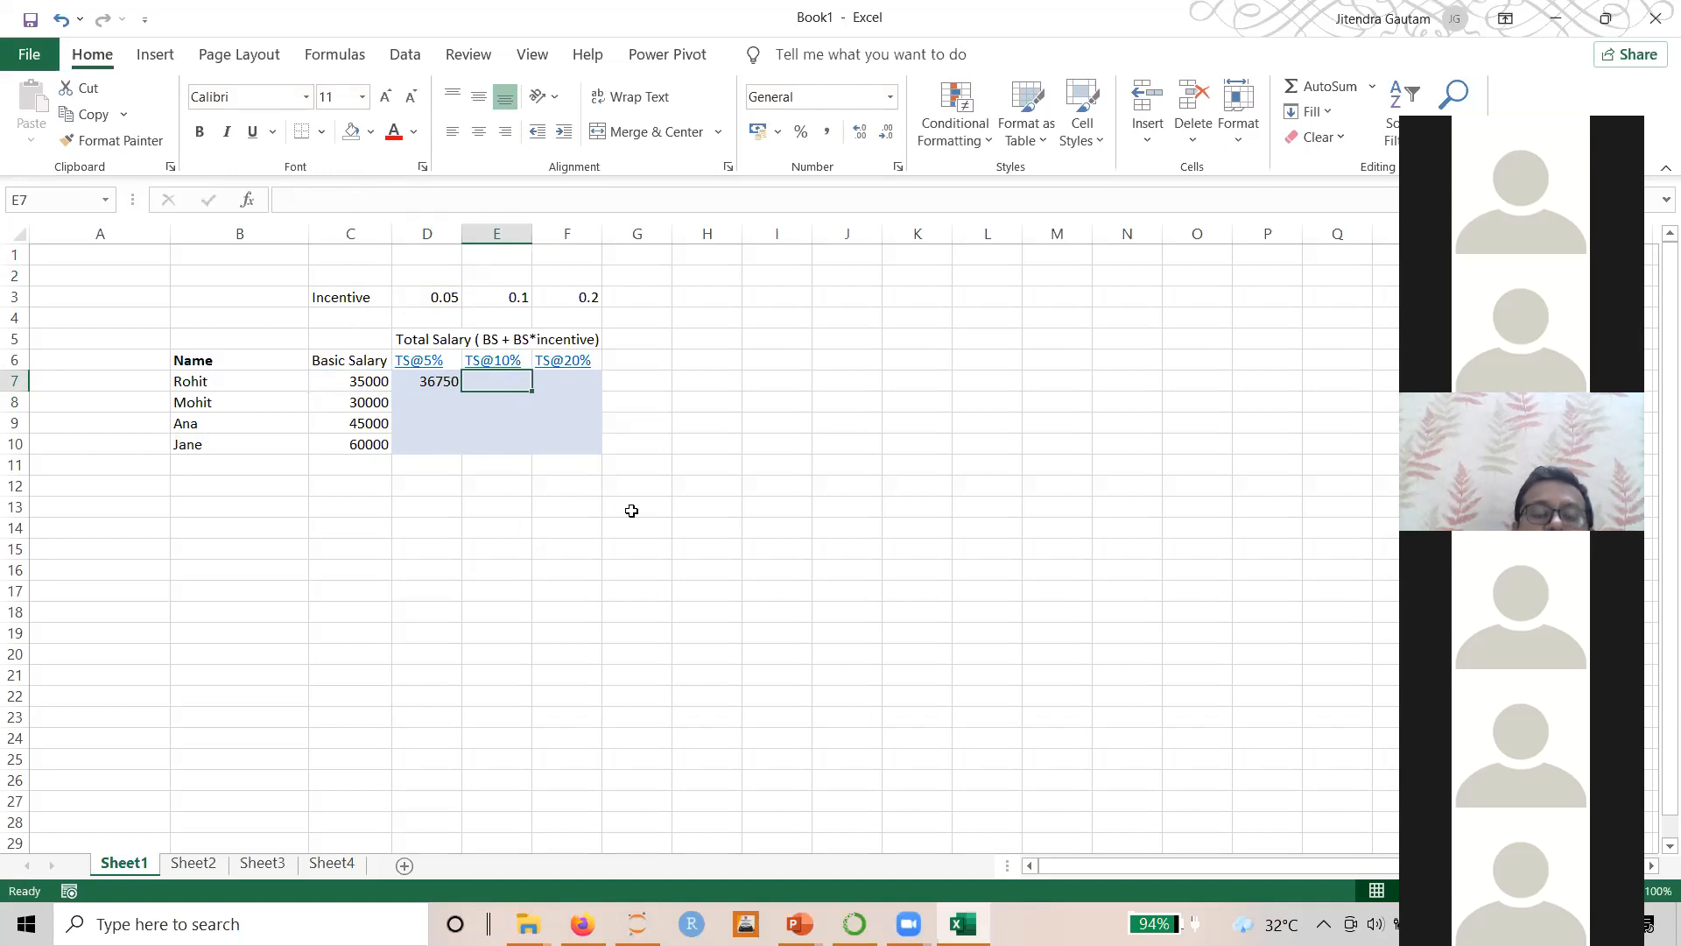
text(=)
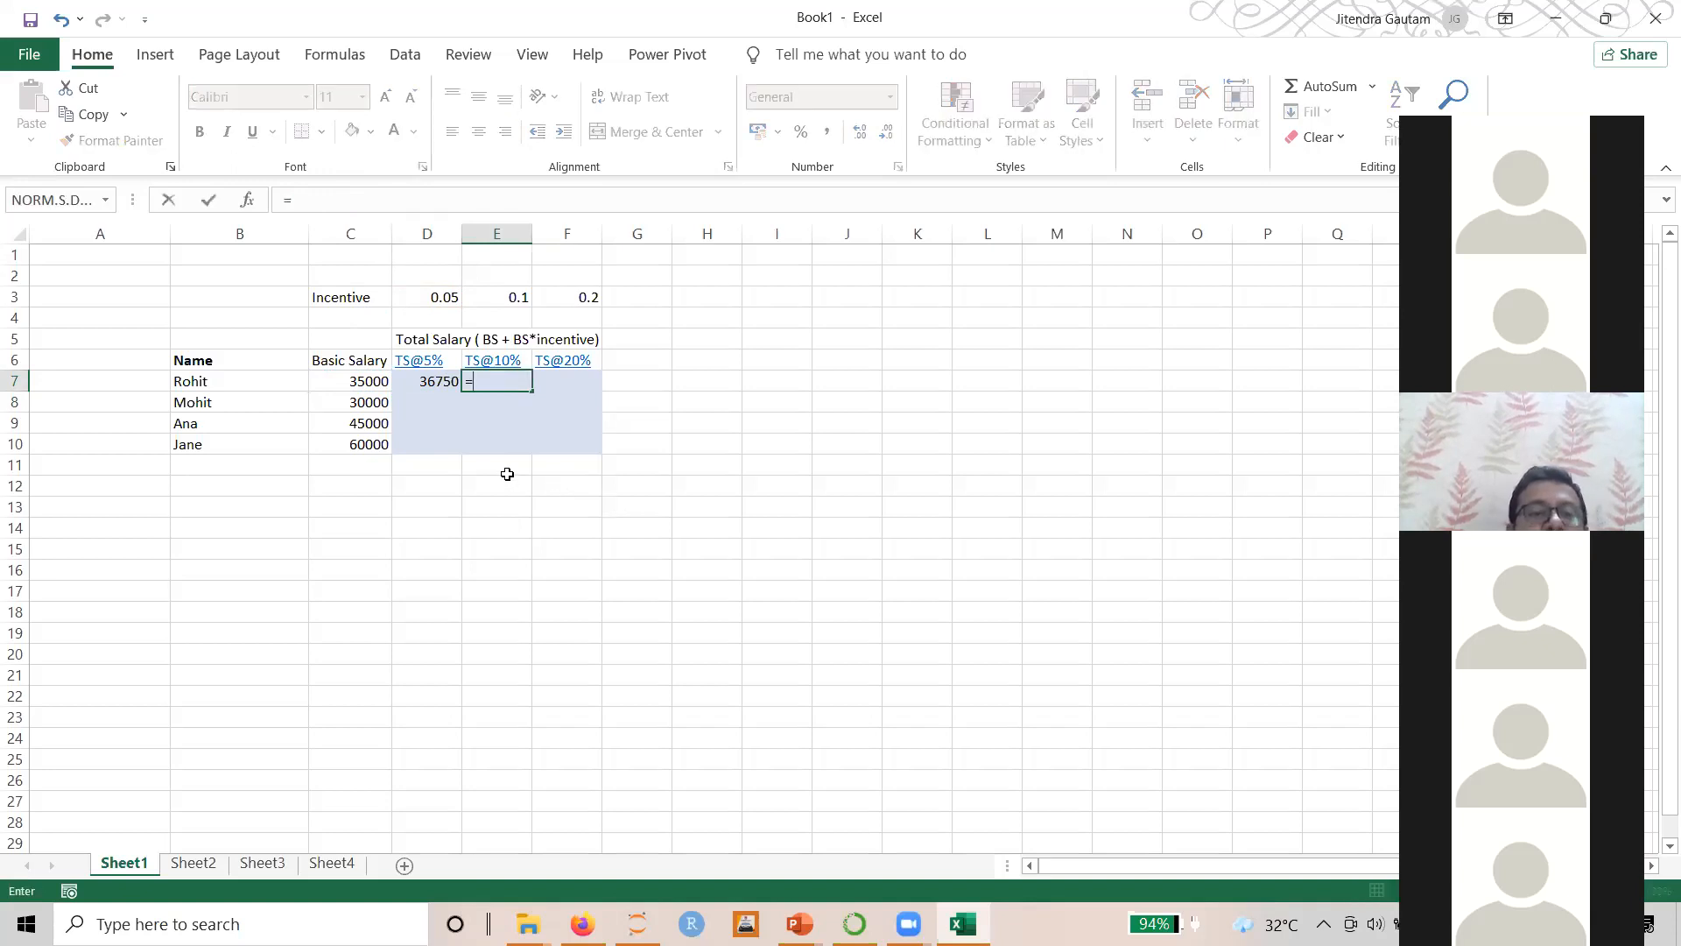
click(365, 382)
text(*)
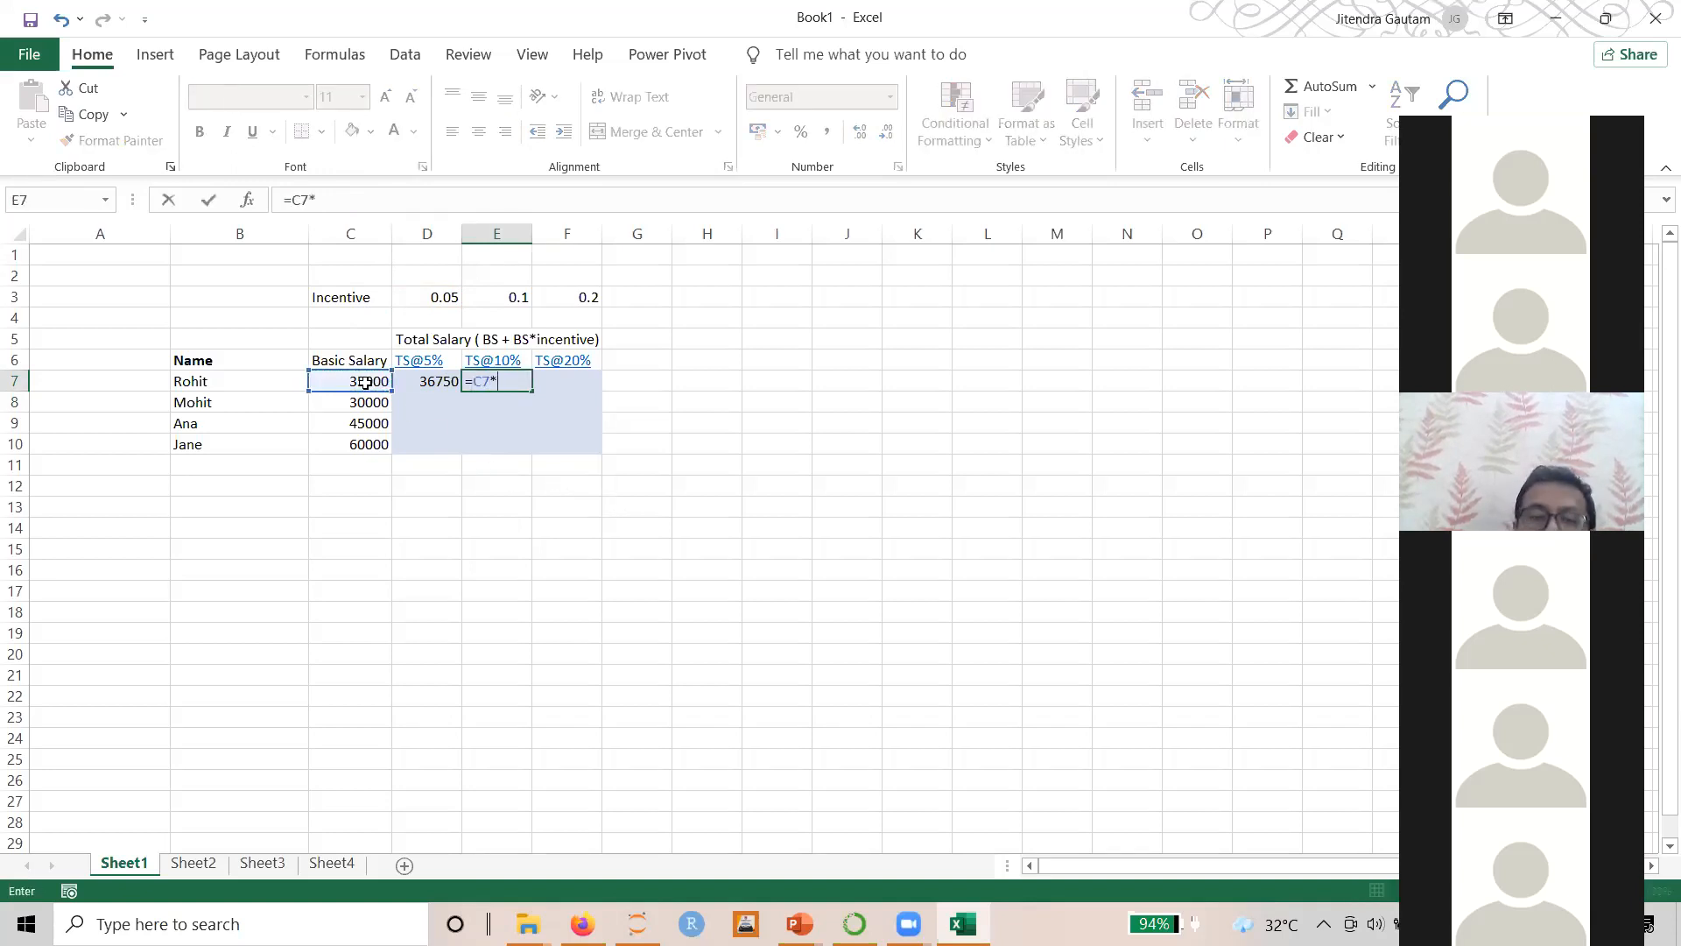
click(500, 298)
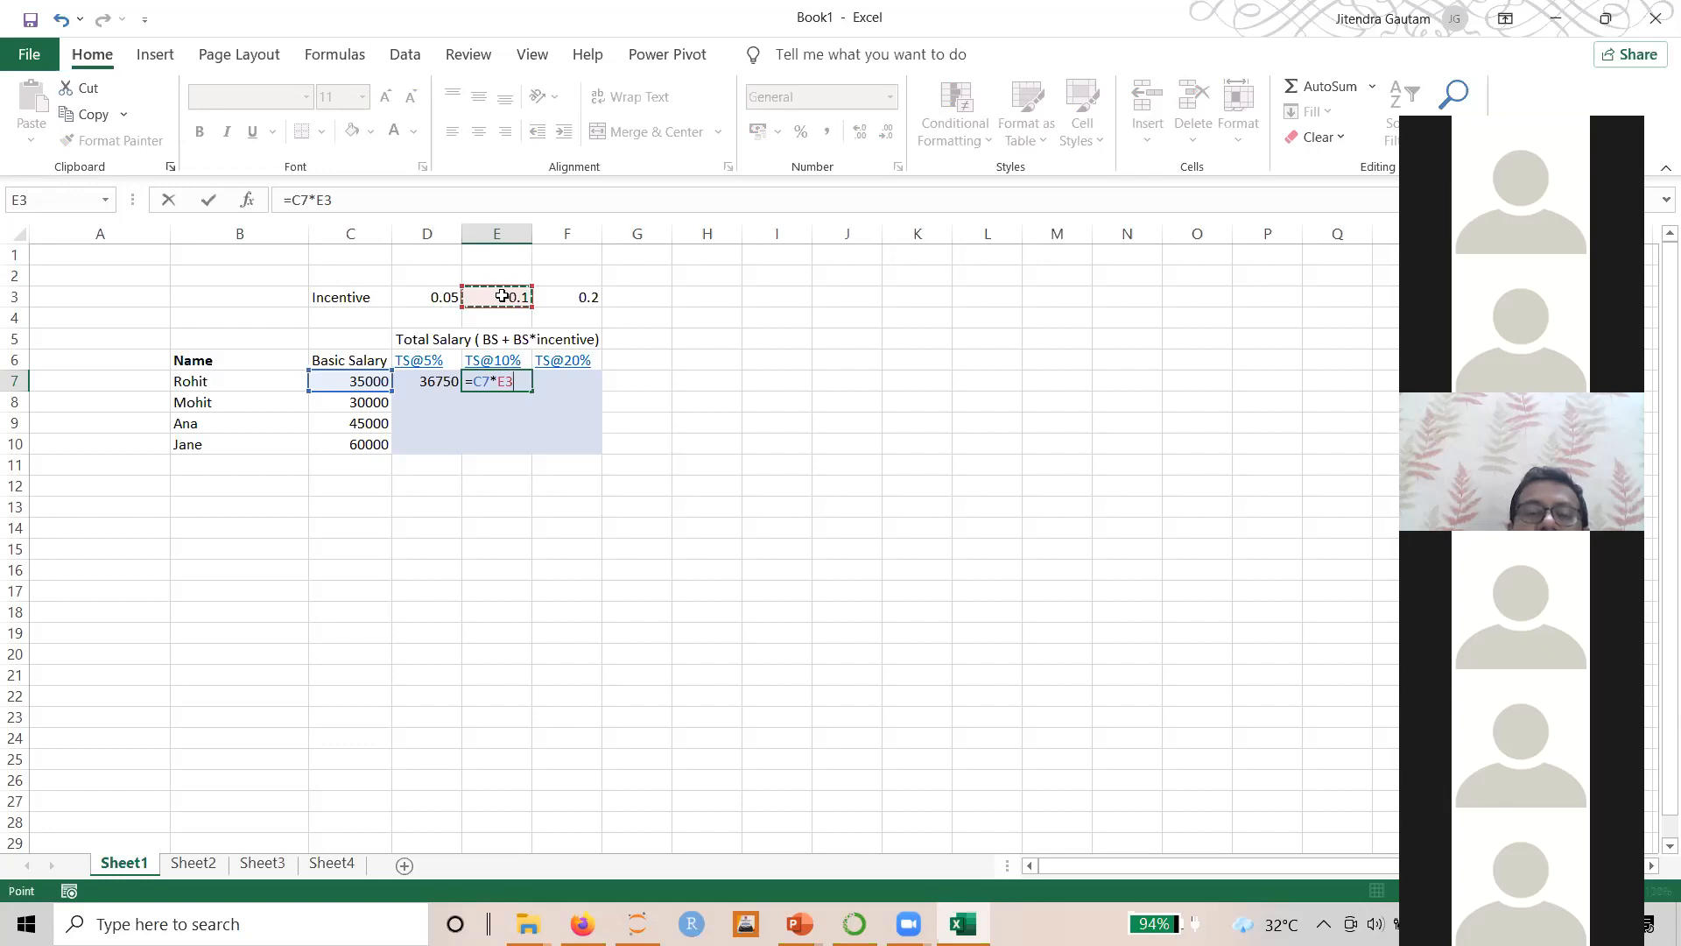
text(+)
click(334, 383)
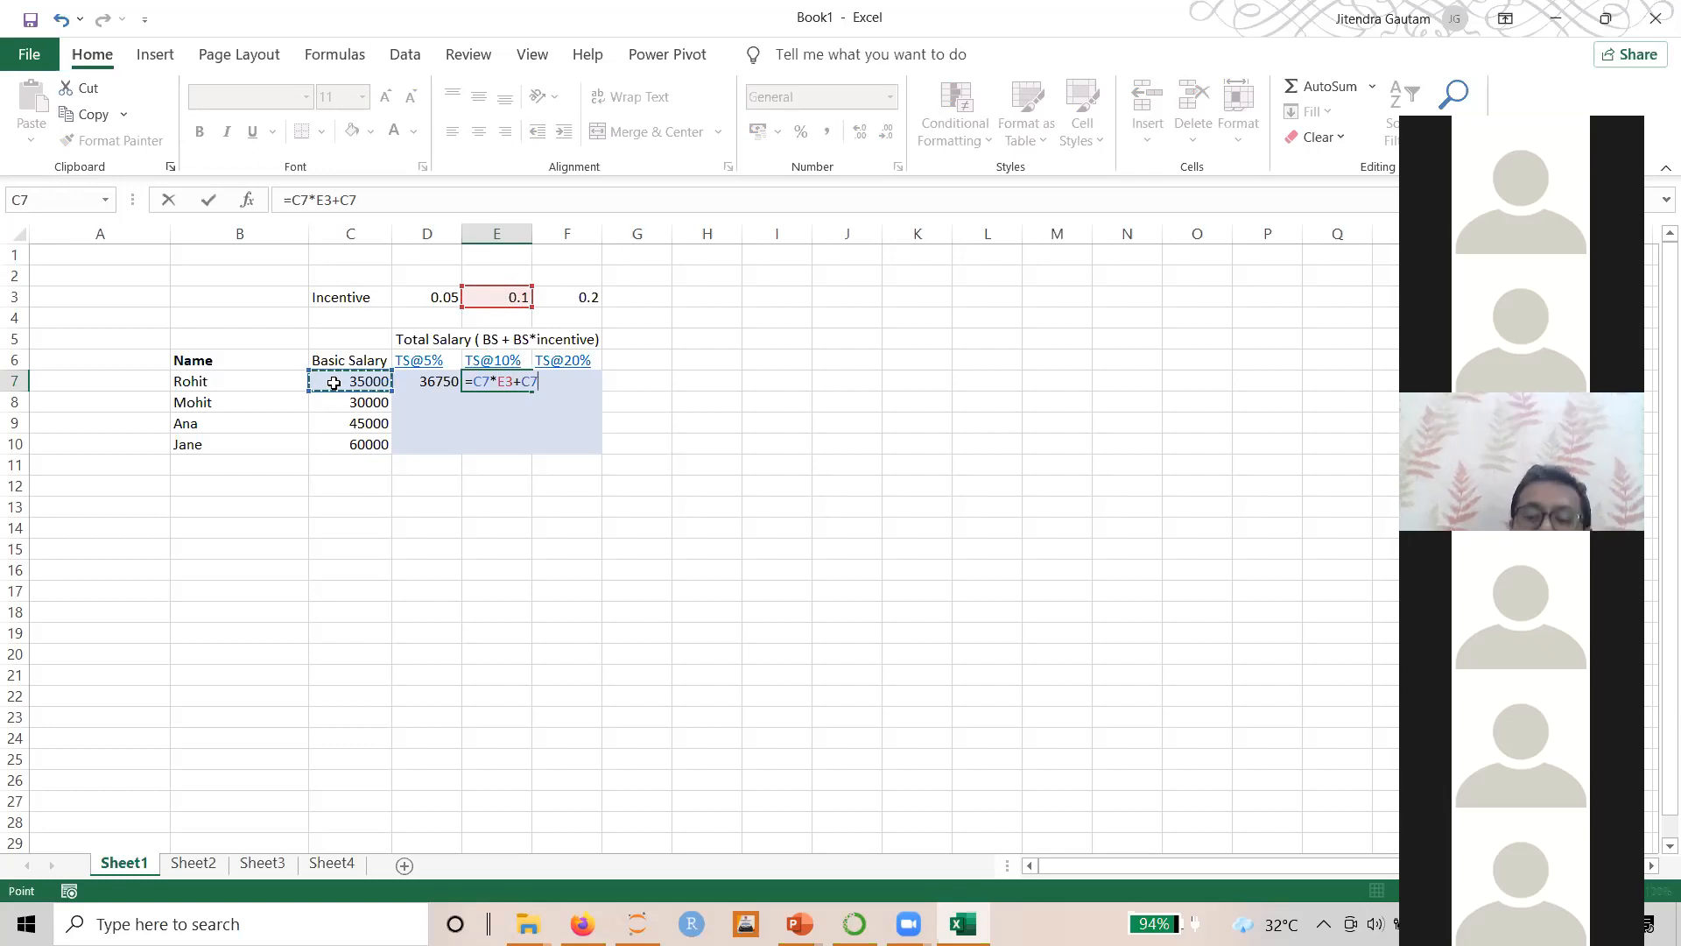
key(BackSpace)
key(BackSpace)
key(BackSpace)
key(Return)
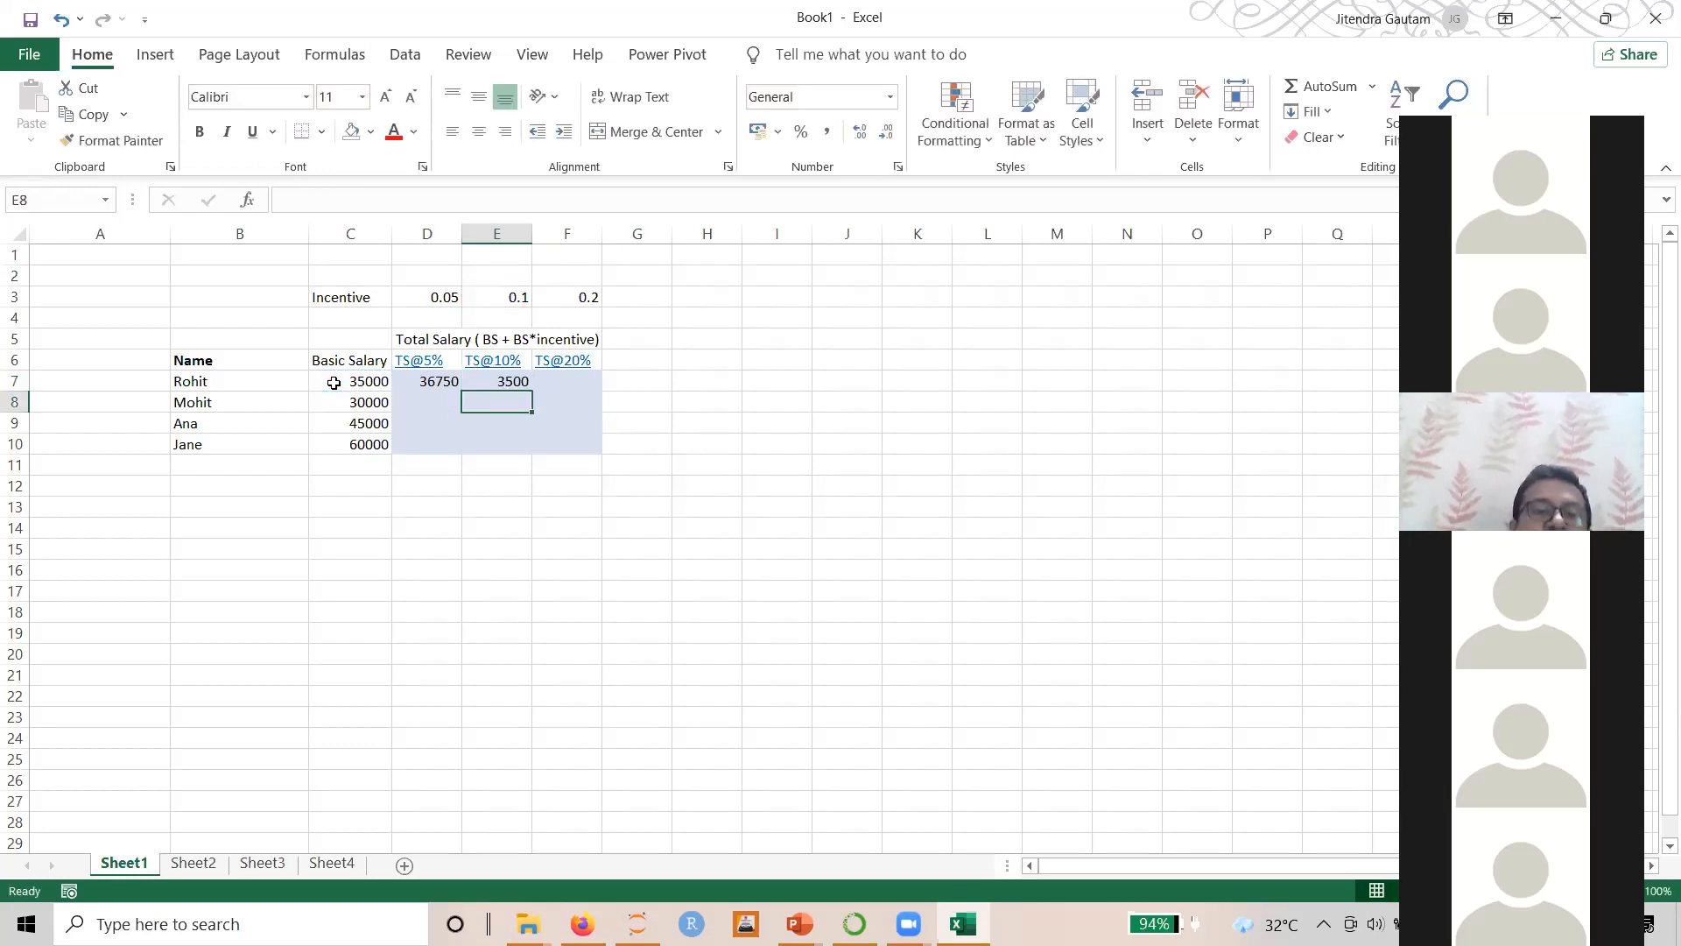
Add the basic salary to the formula in cell E7 so it reads =C7*E3+C7
click(496, 379)
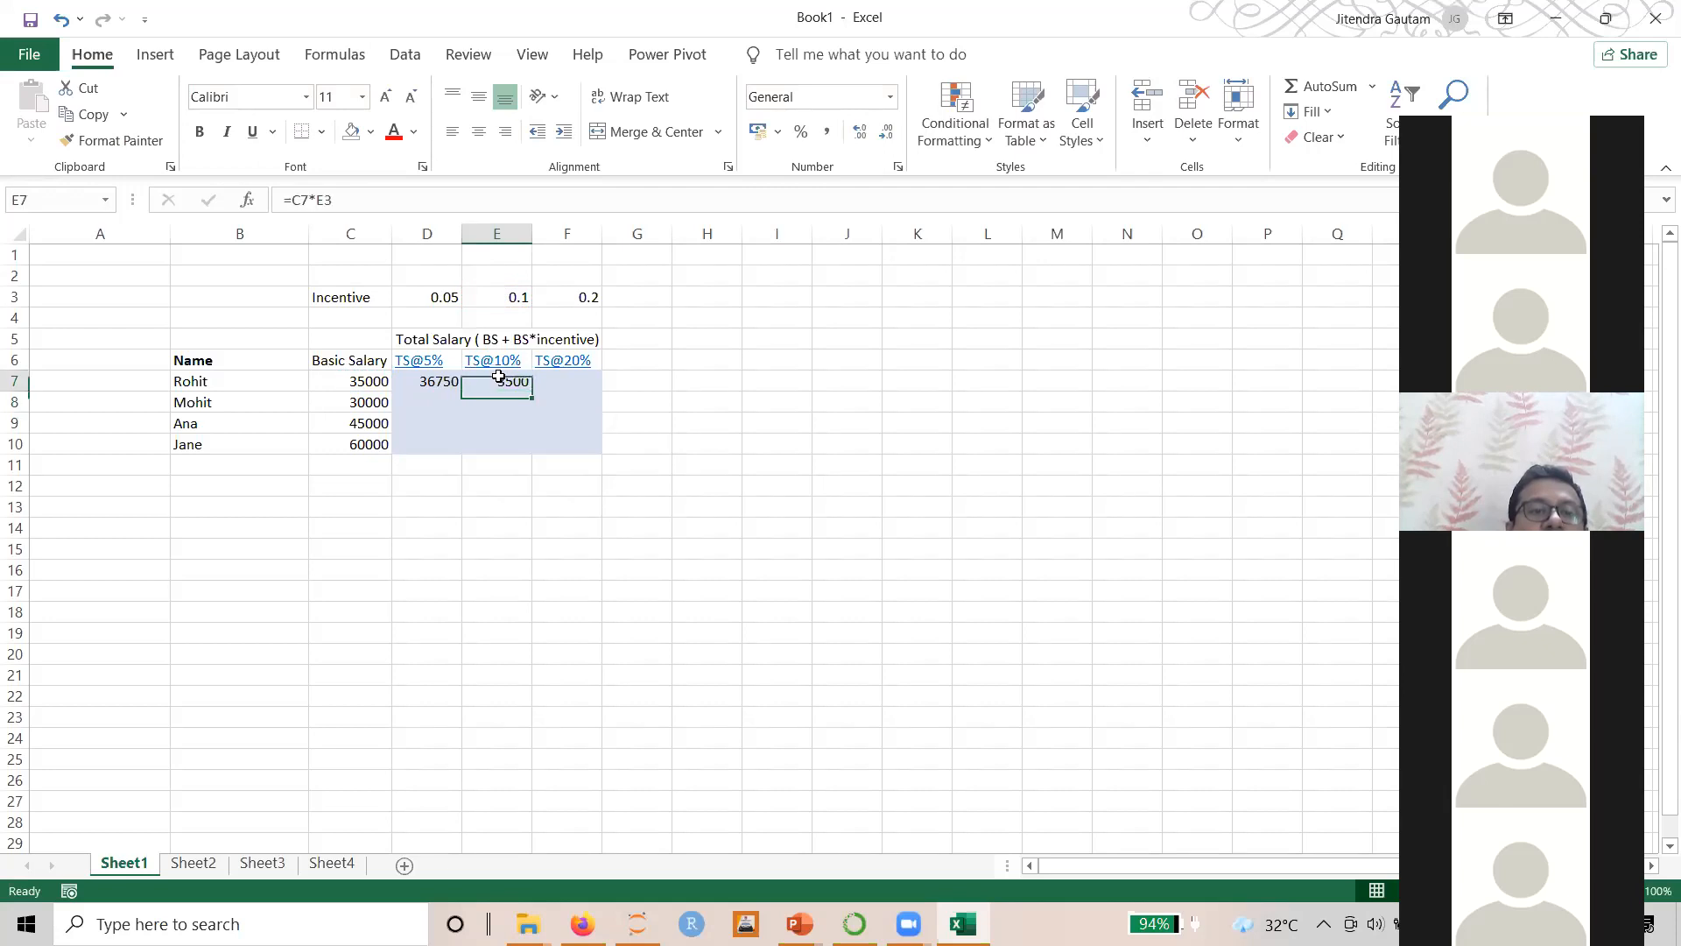
click(399, 199)
text(+)
click(347, 382)
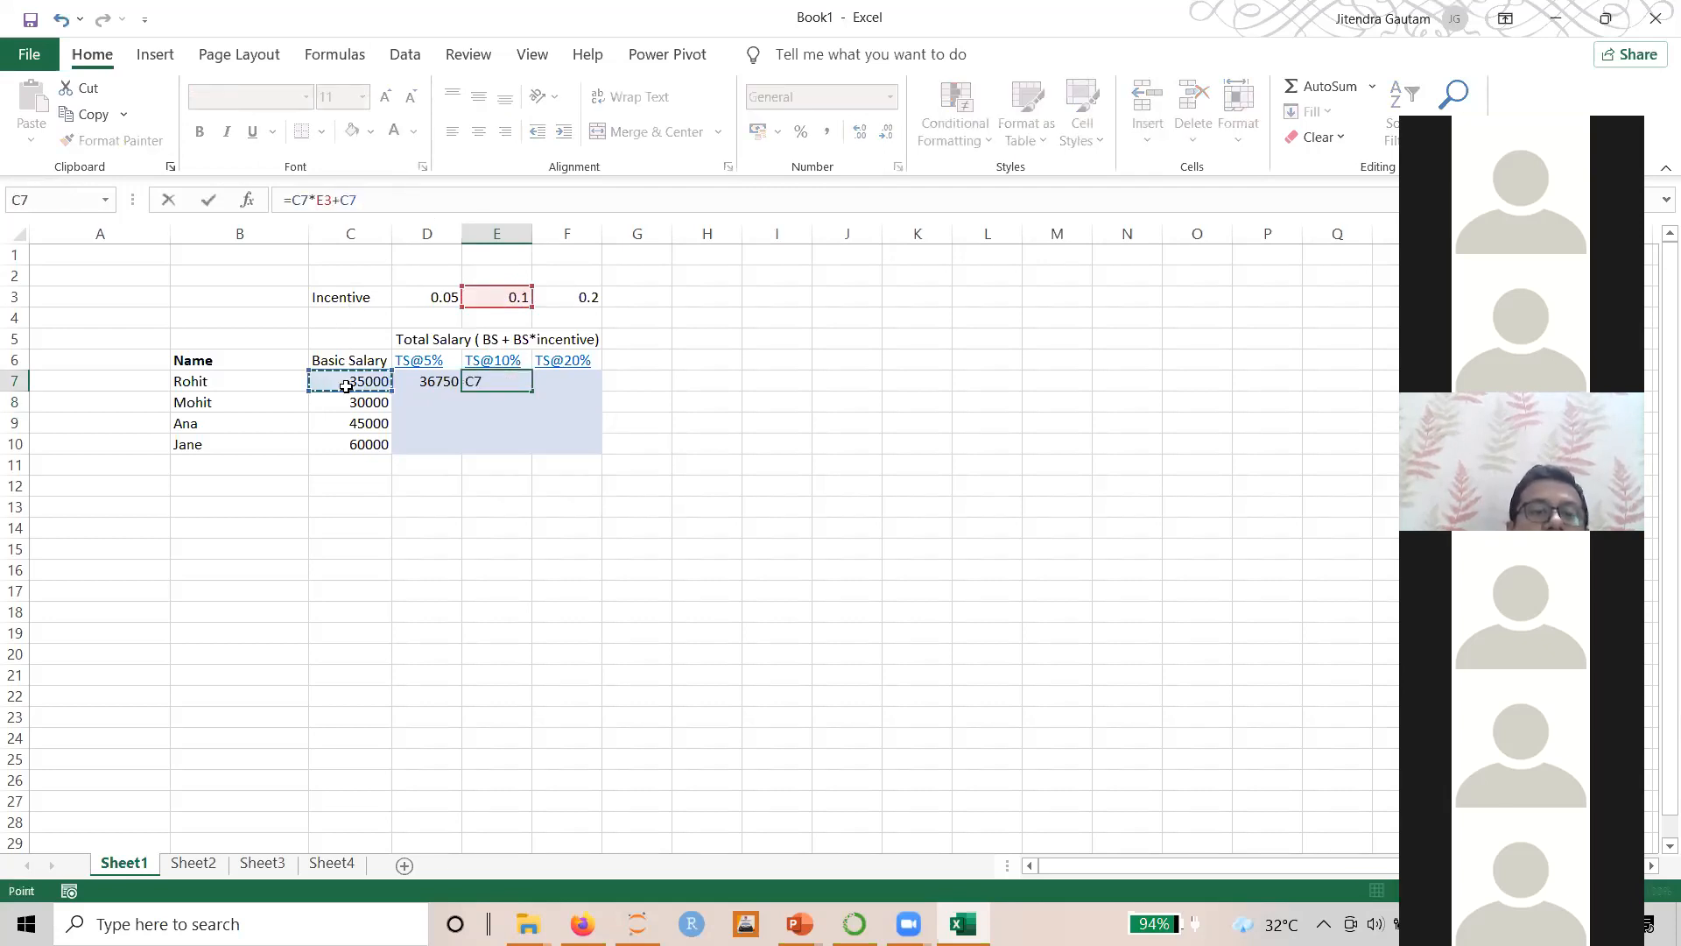
key(Return)
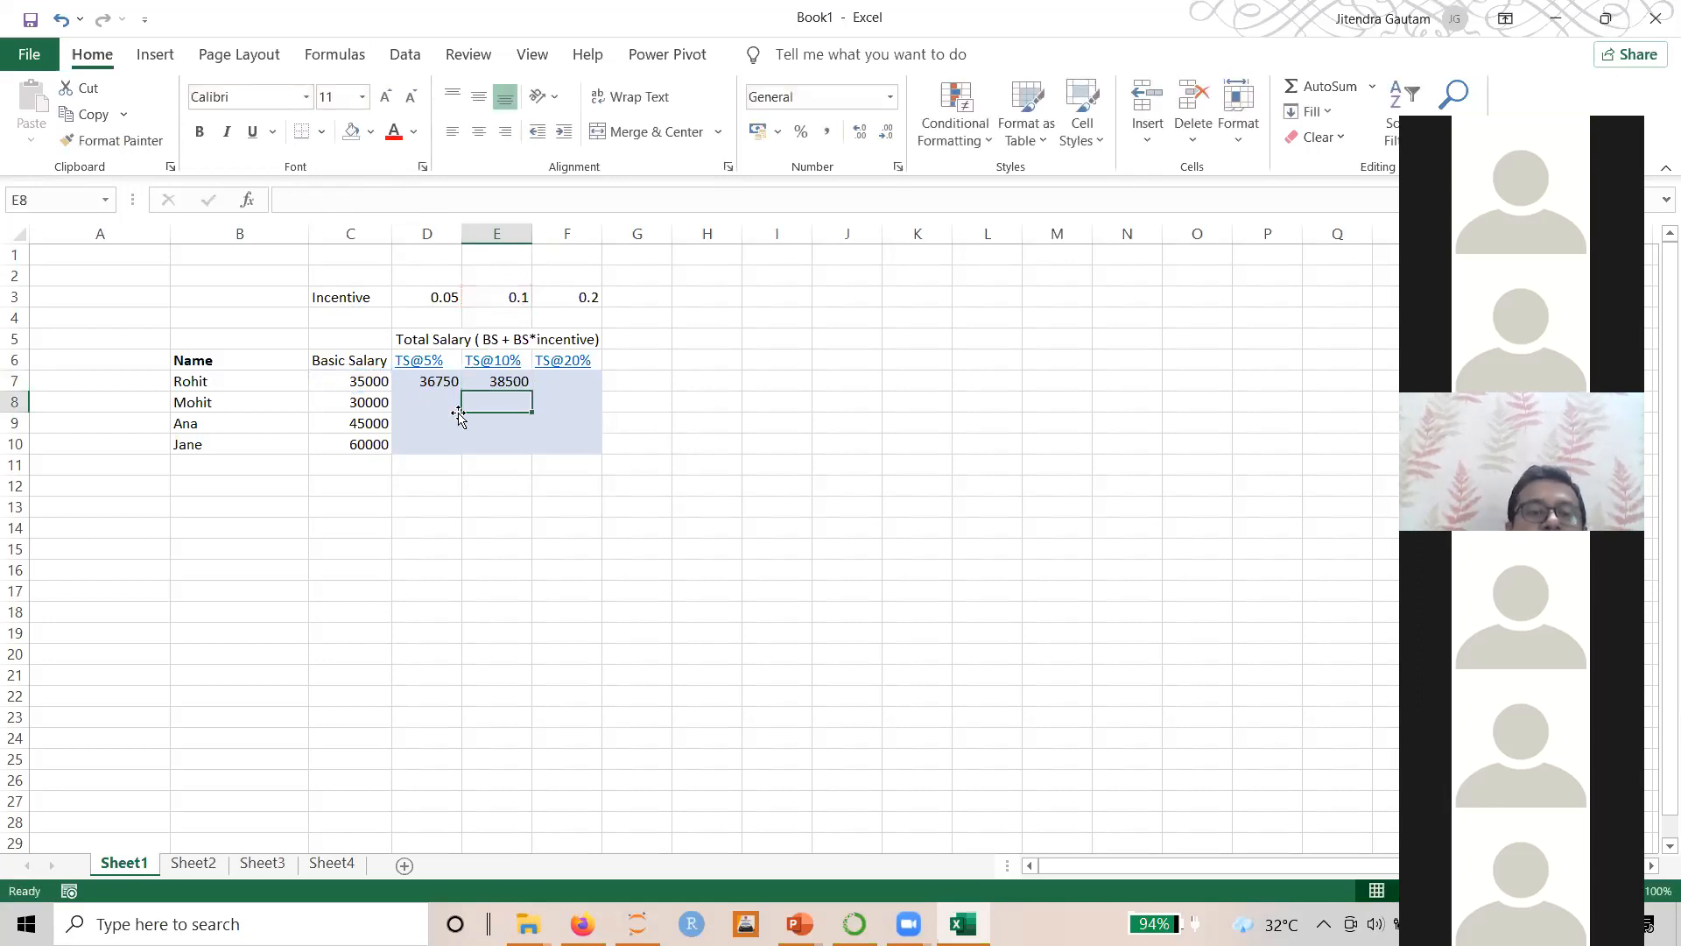
click(501, 376)
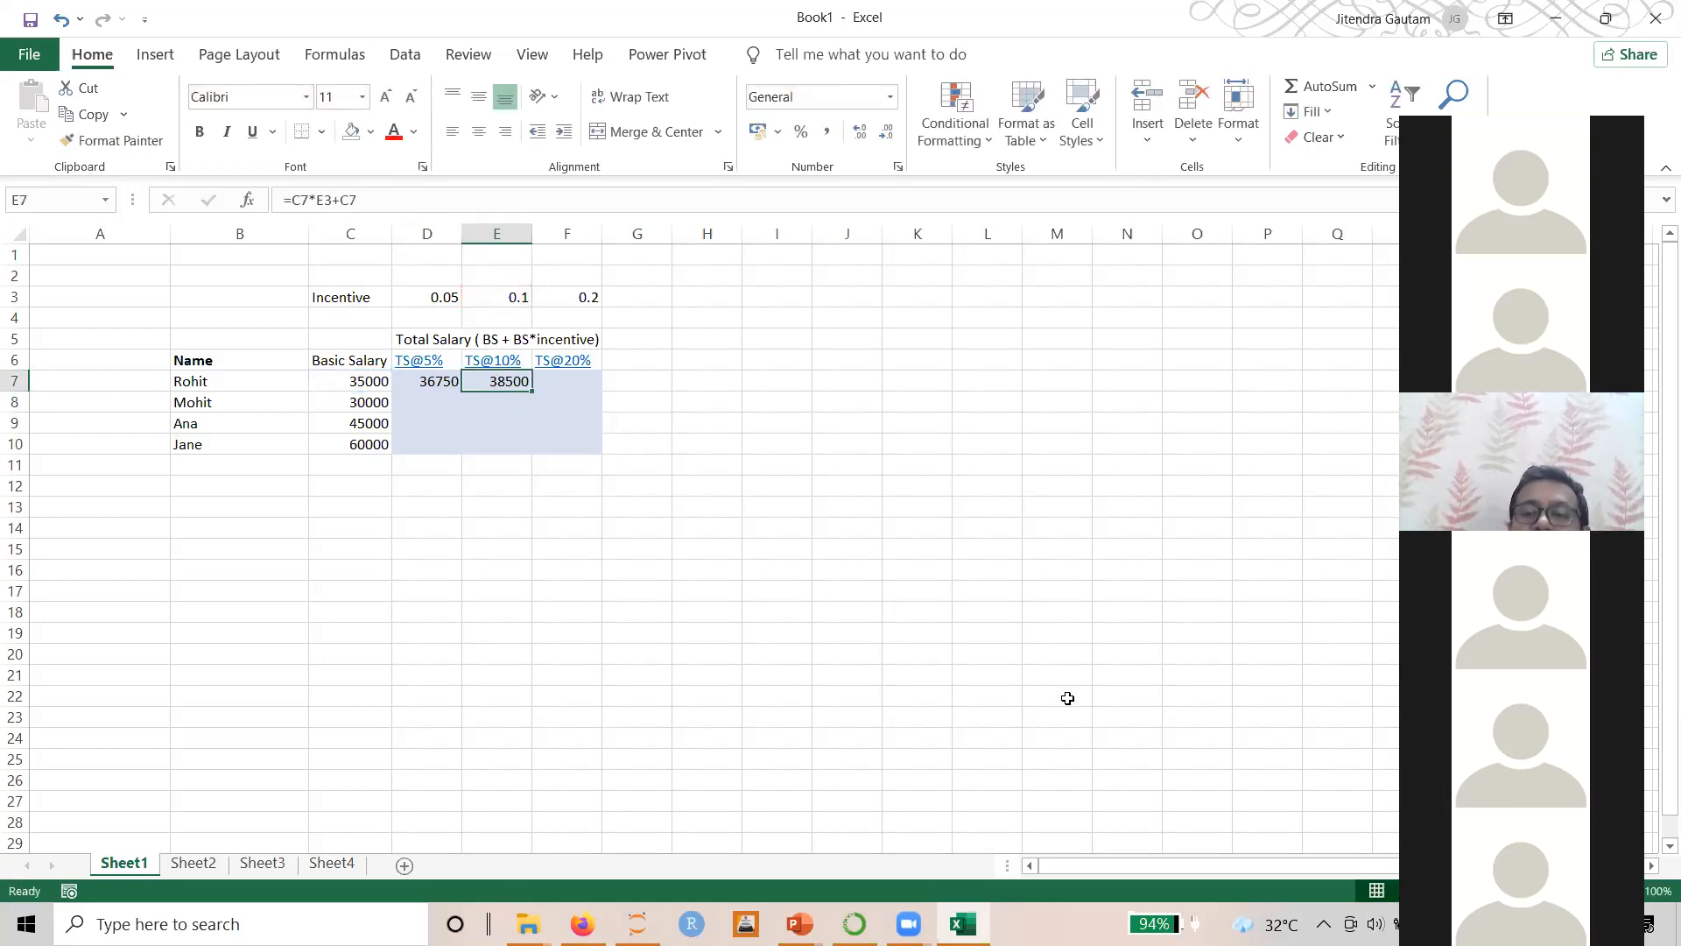
Enter the formula =C7+C7*F3 in cell F7 for the first employee's total salary at the 20% incentive
click(553, 389)
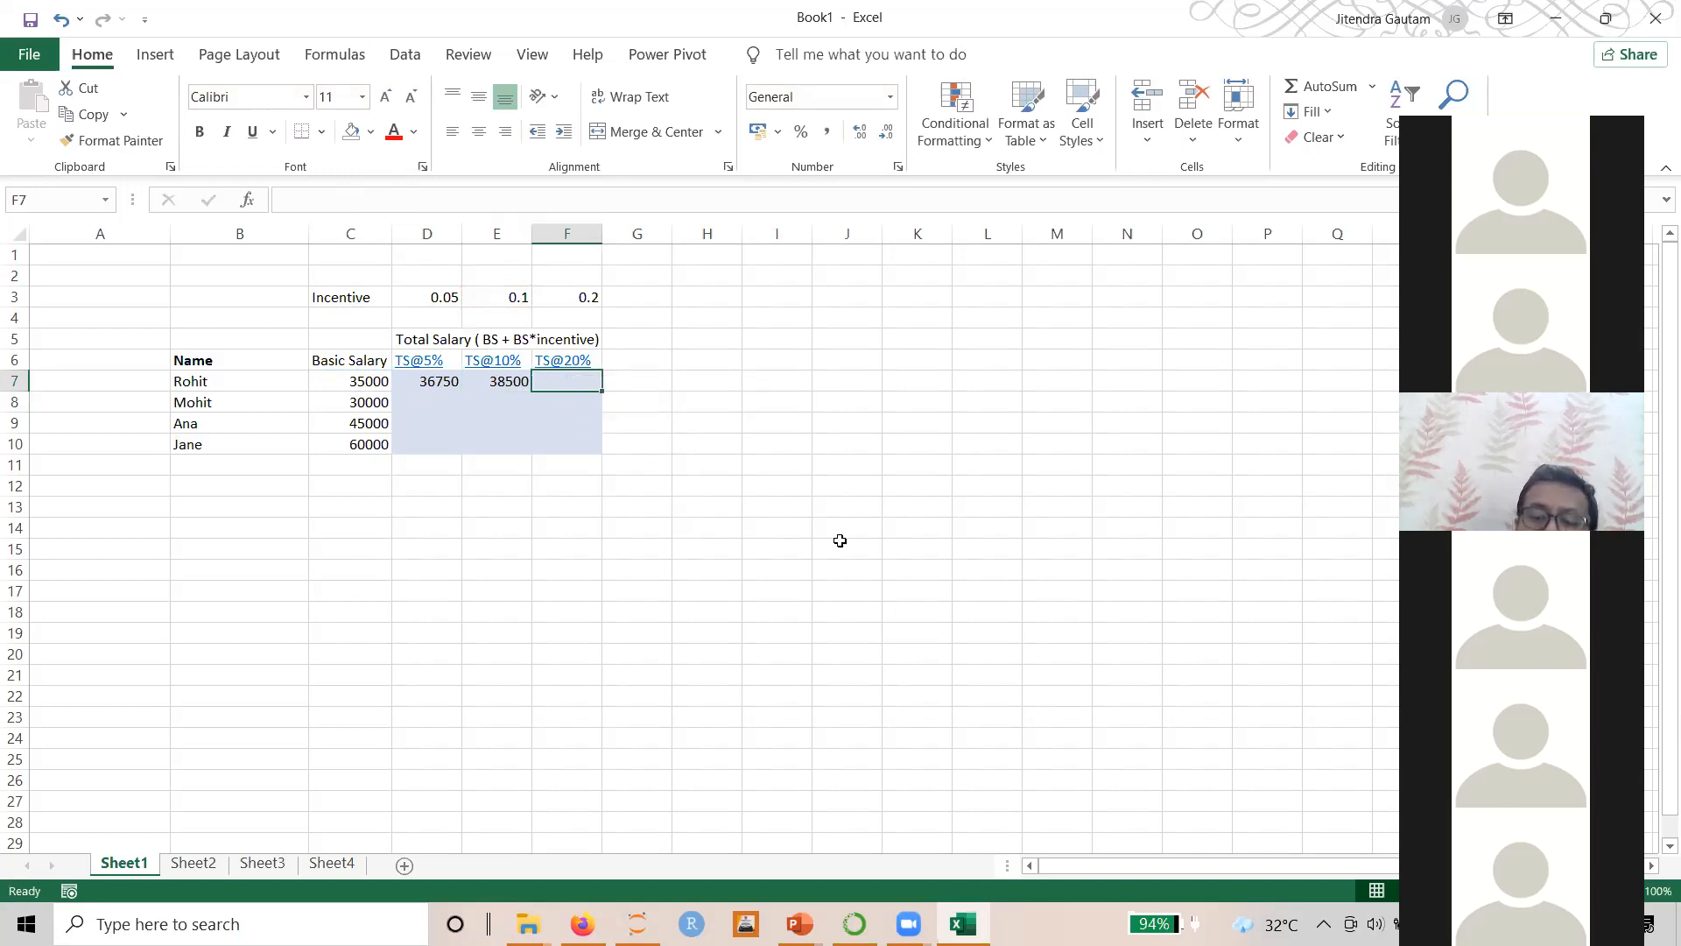
text(=)
click(361, 381)
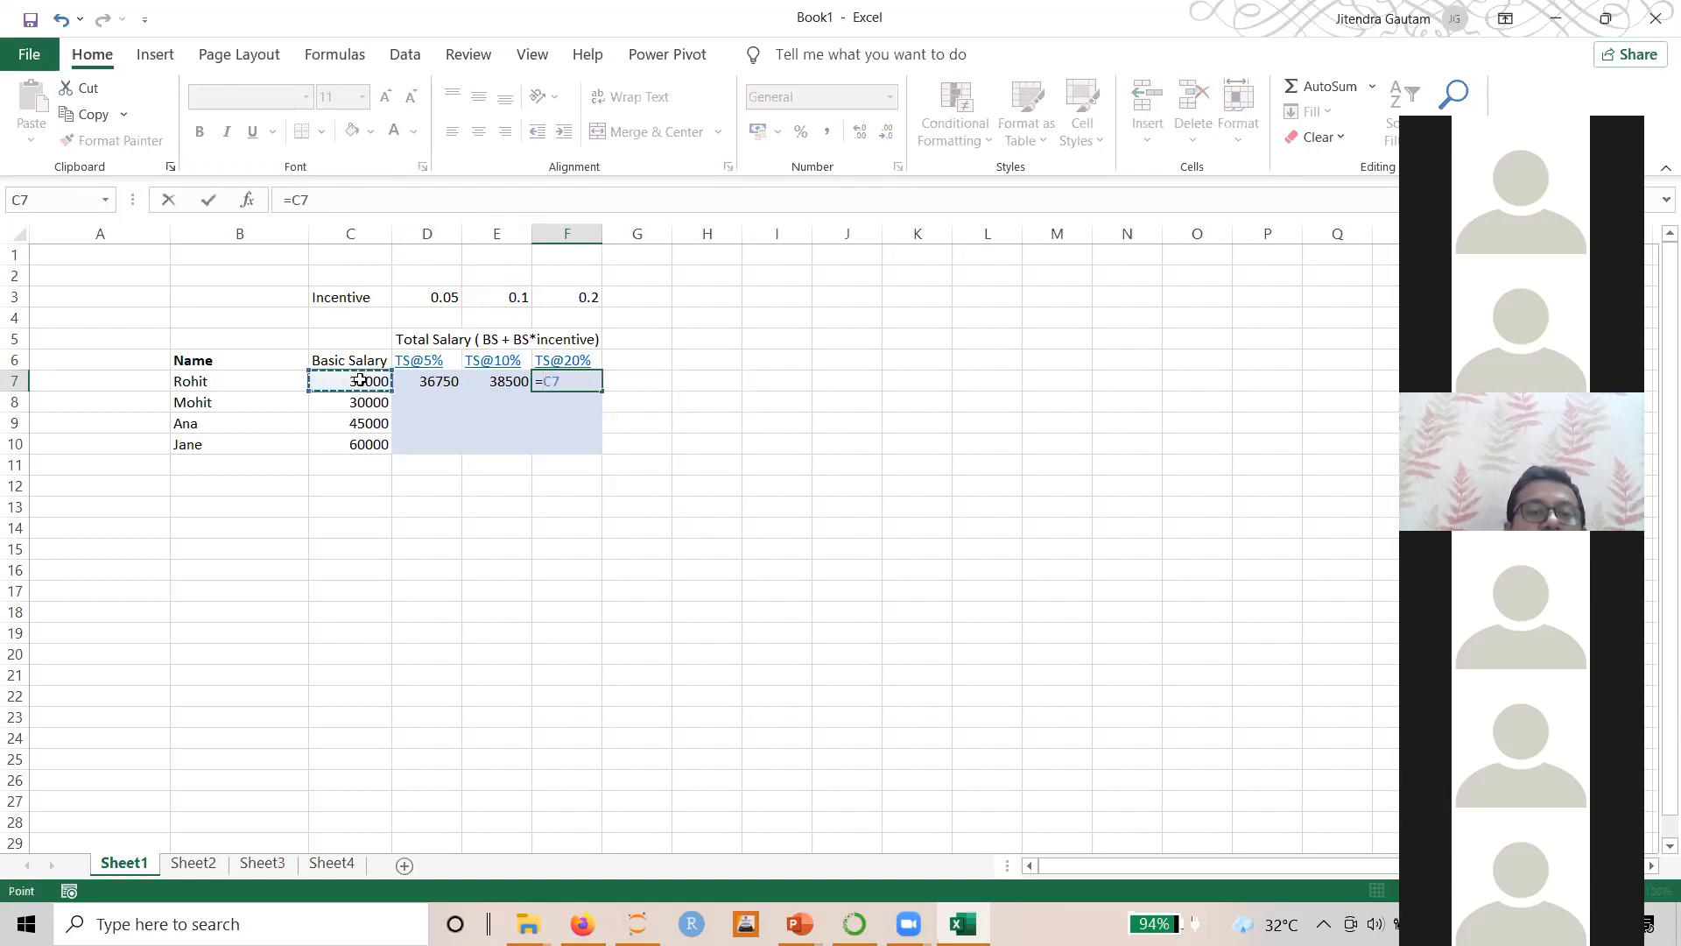
text(+)
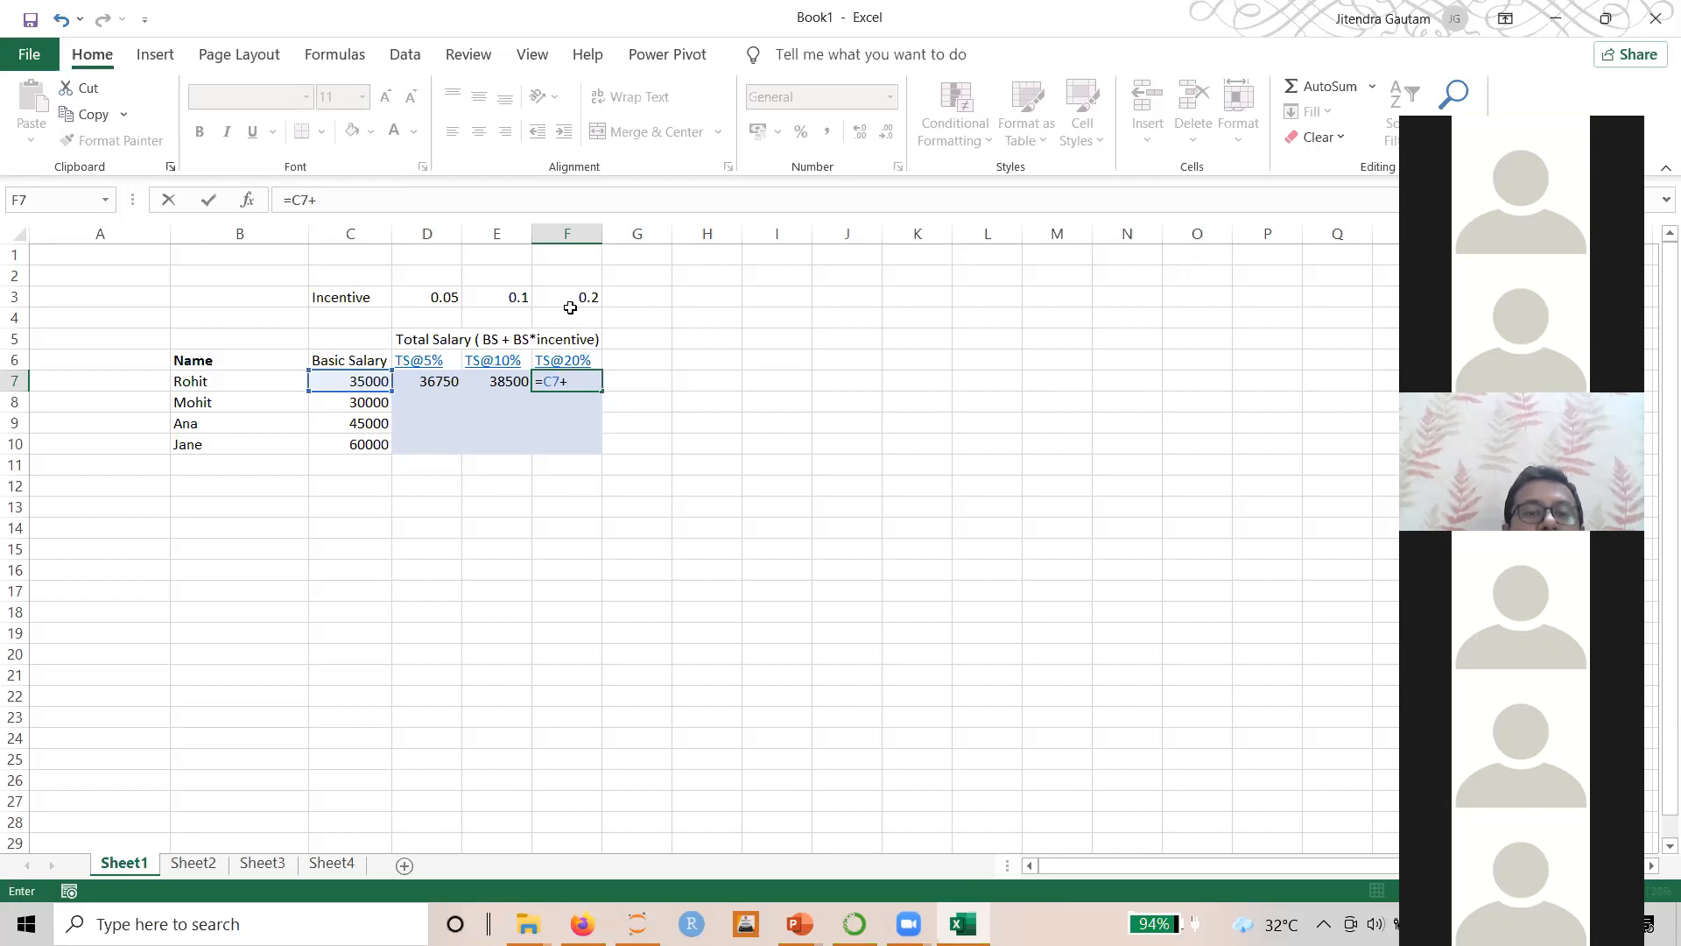
click(369, 383)
text(*)
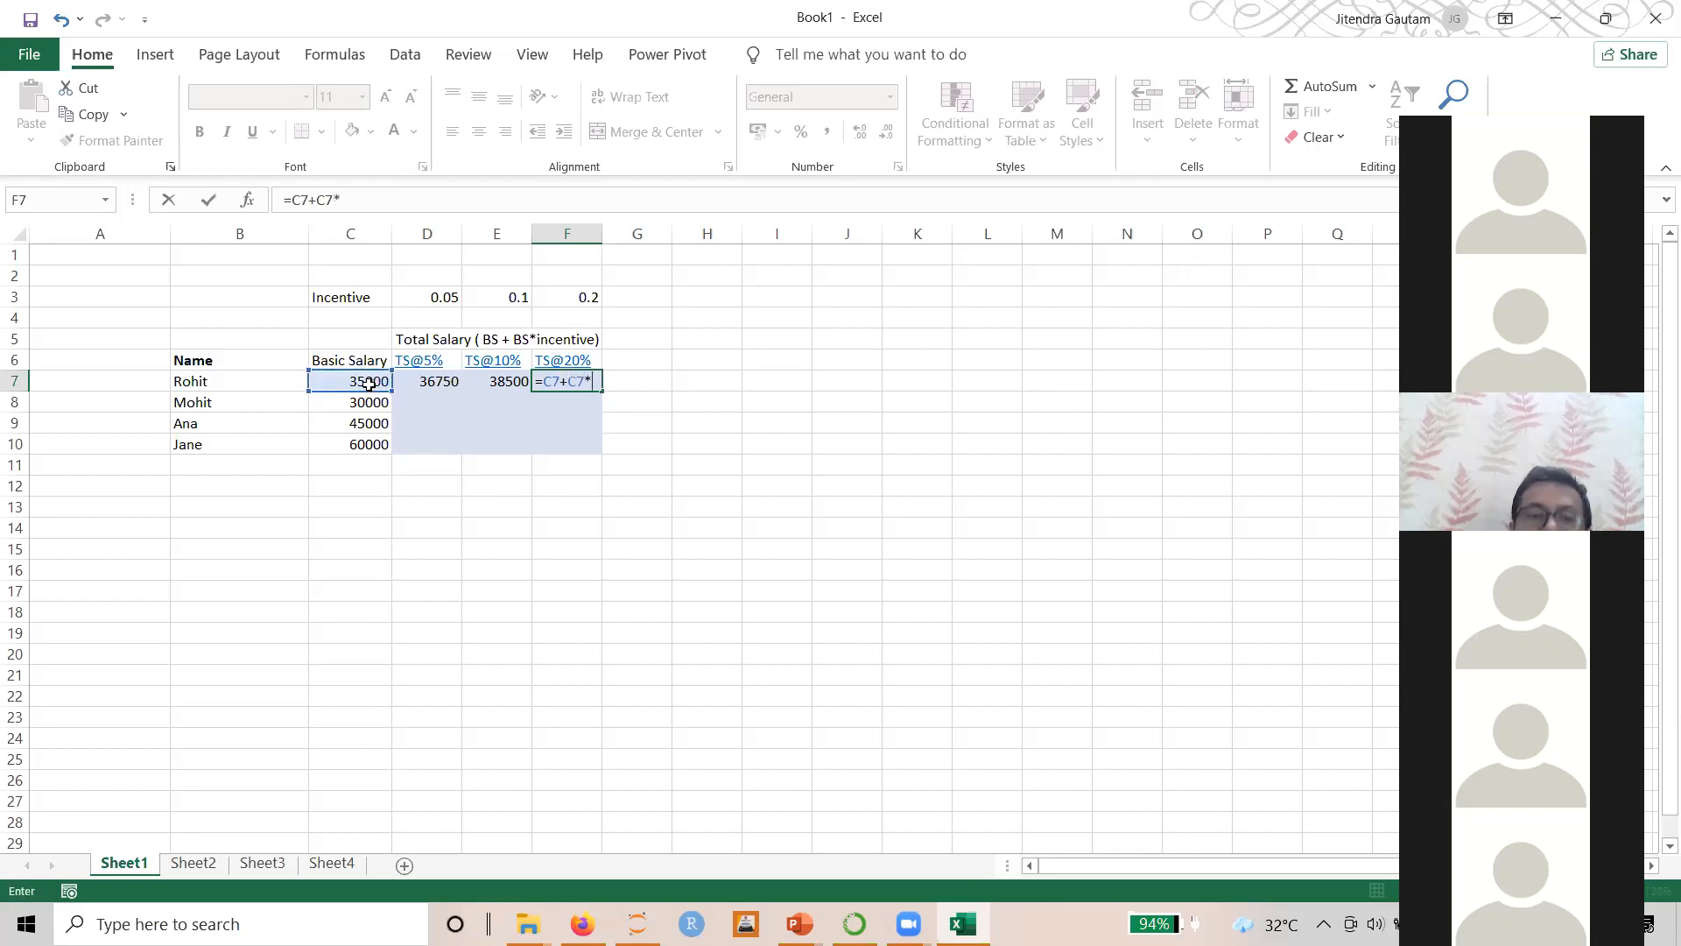
click(561, 300)
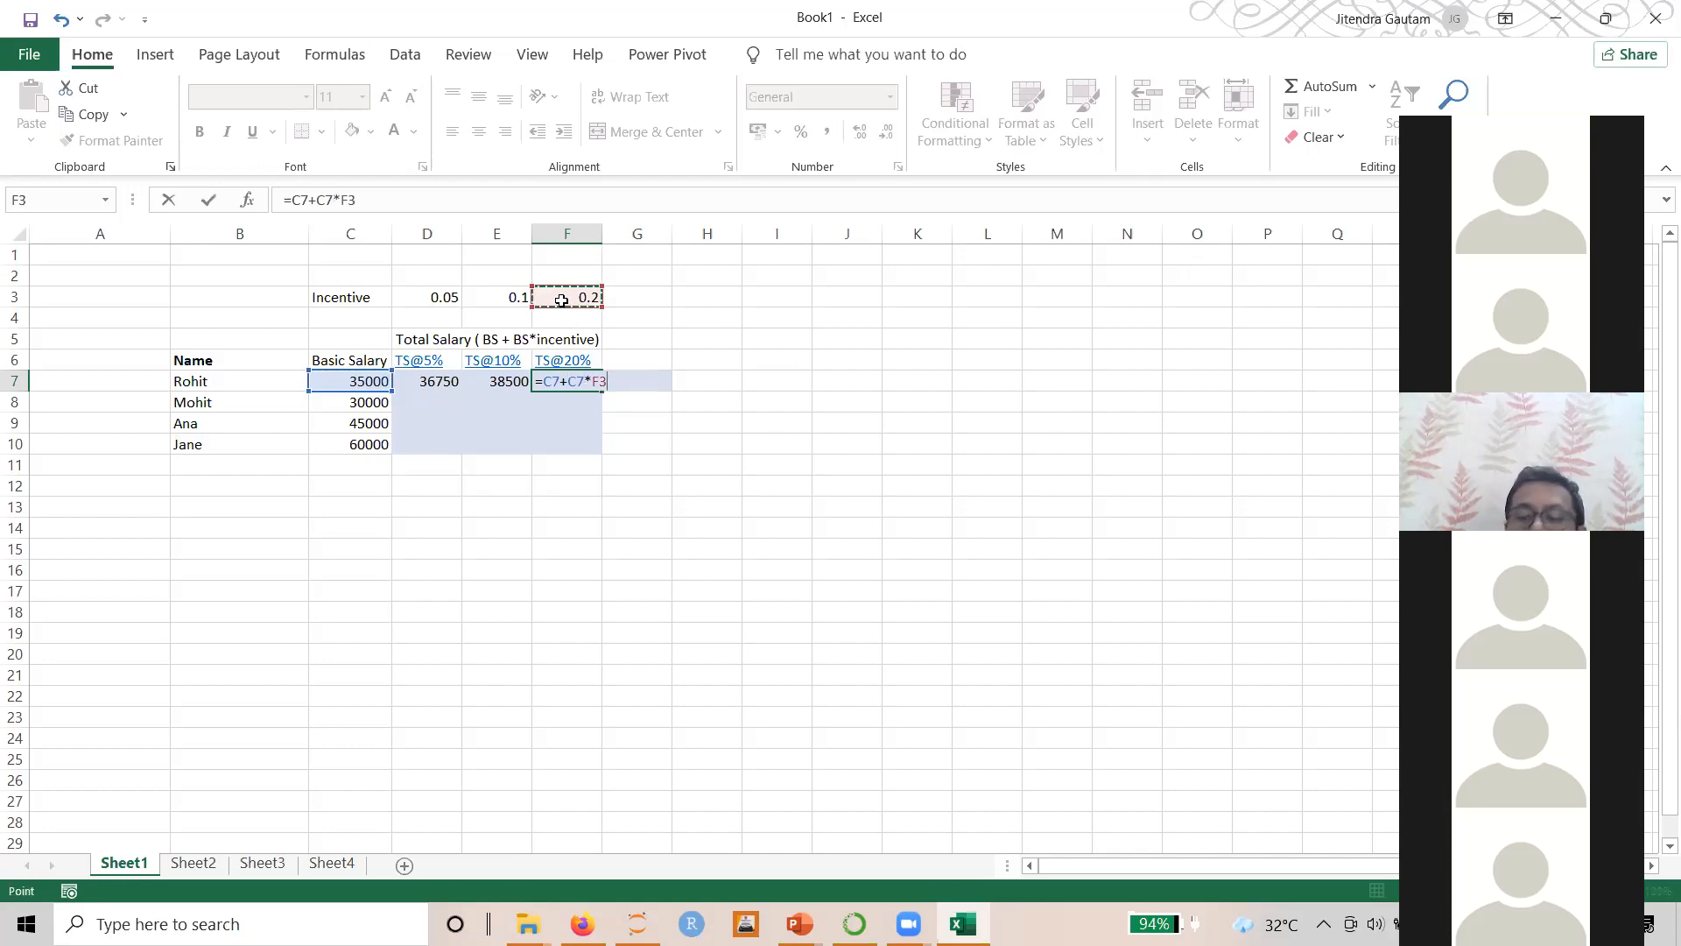
key(Return)
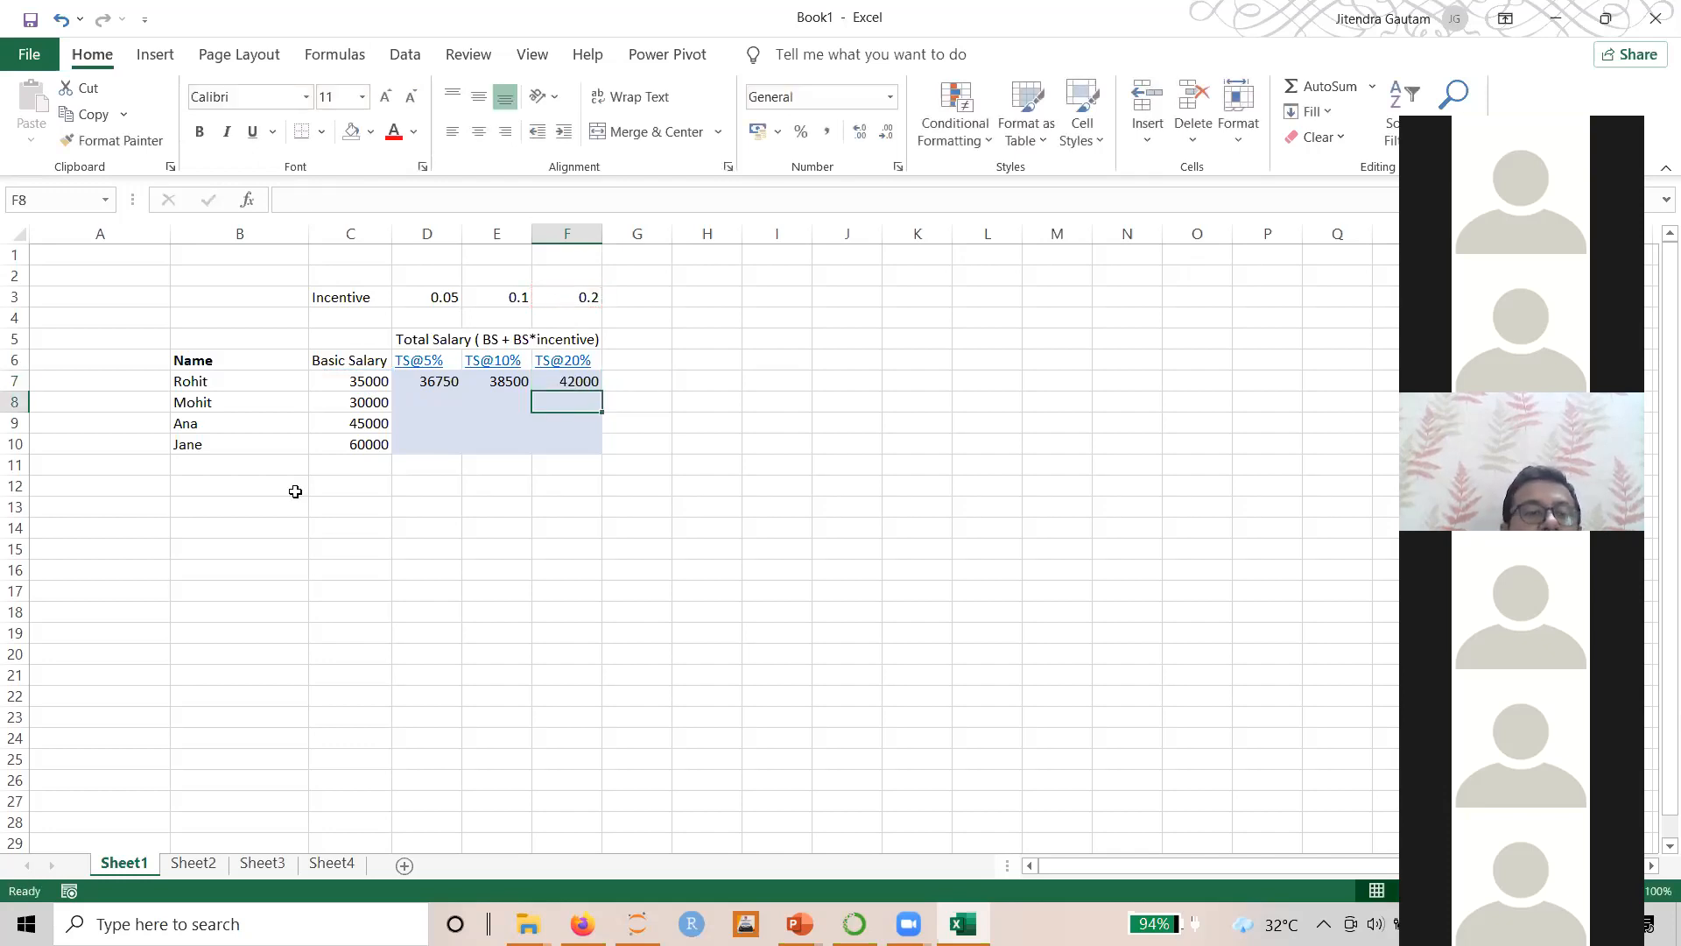
Extend the basic salary values in C7:C10 as a fill series down to cell C27
drag(354, 381, 392, 810)
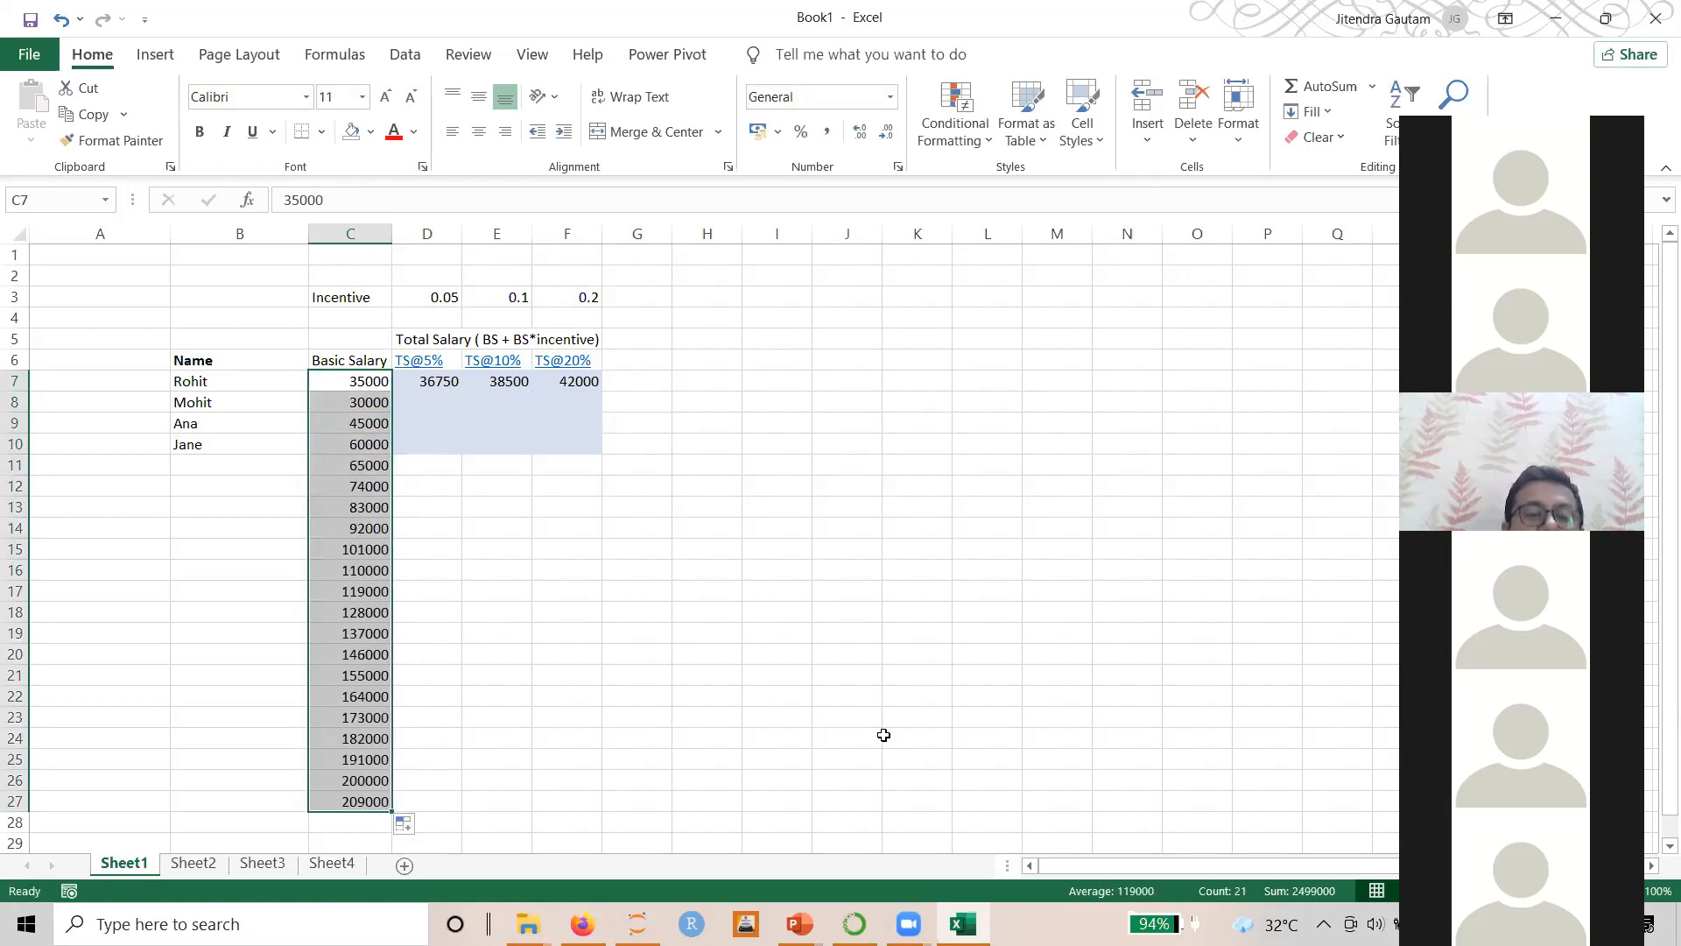
click(883, 730)
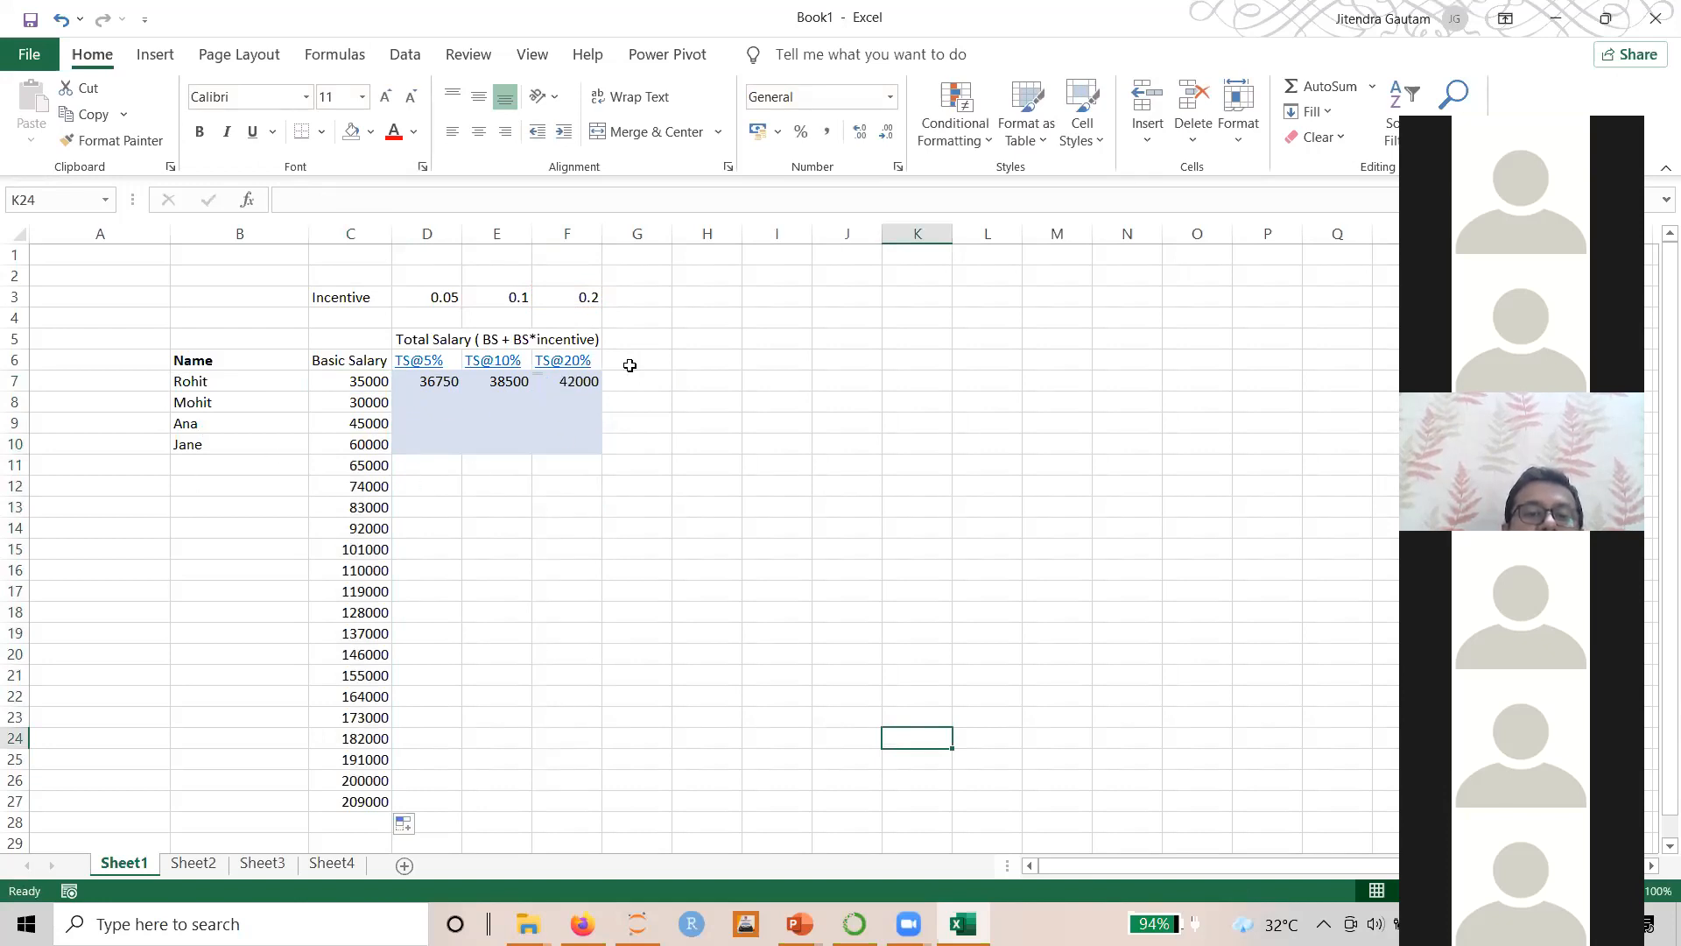
click(360, 484)
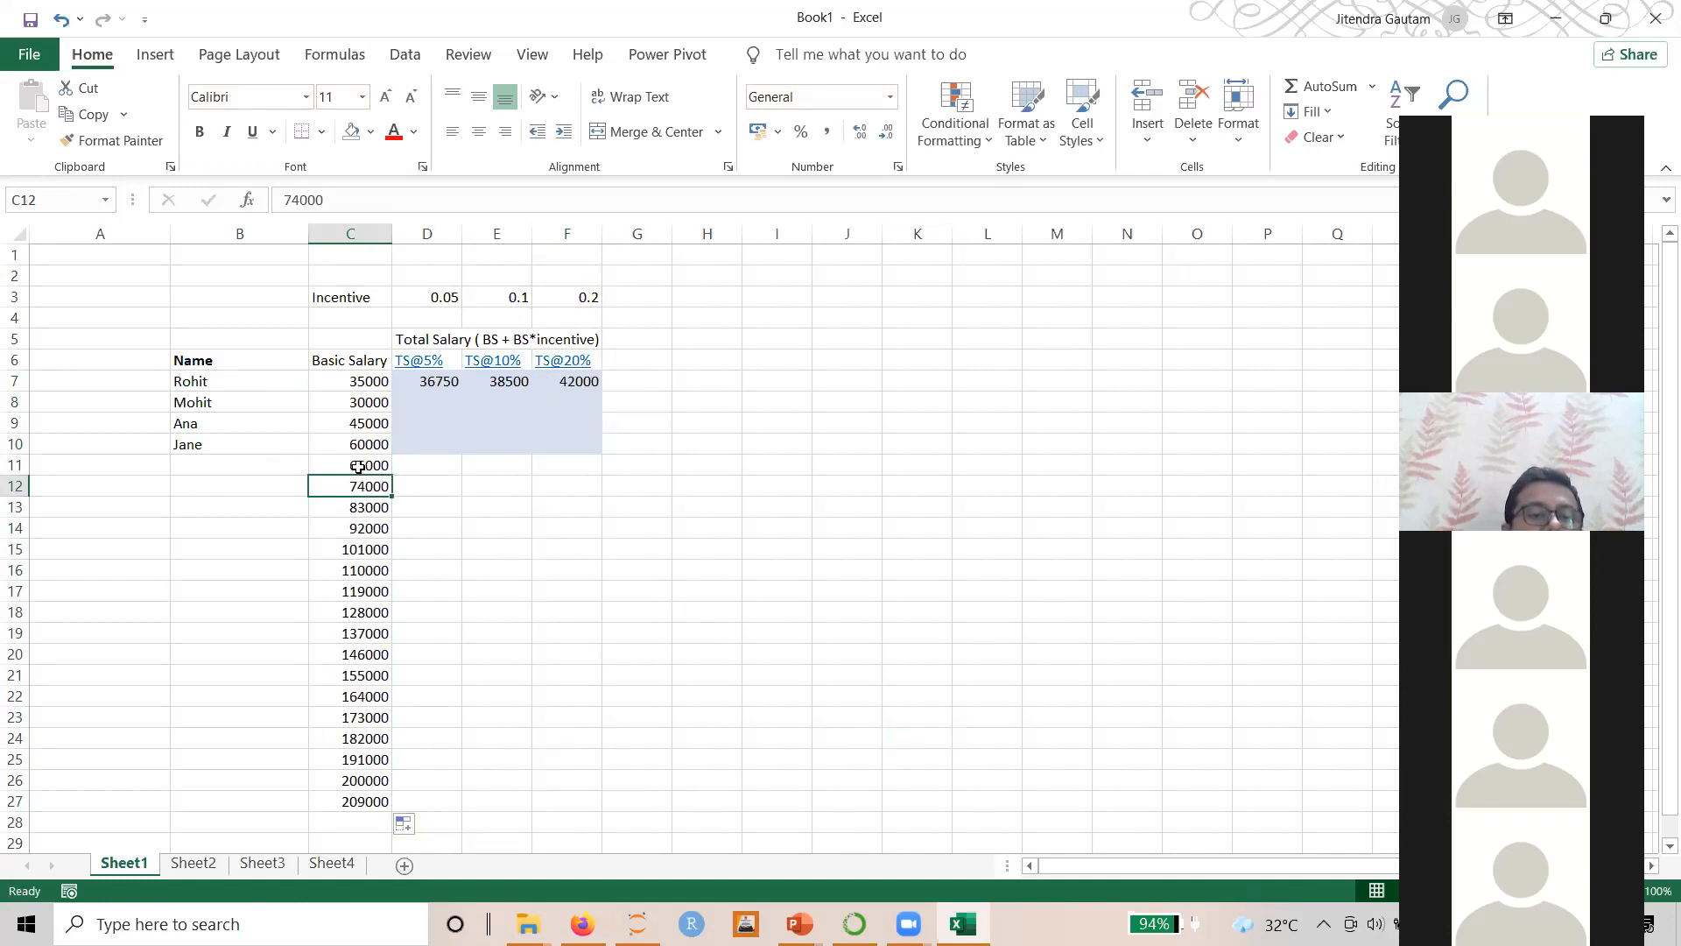
drag(358, 466, 367, 793)
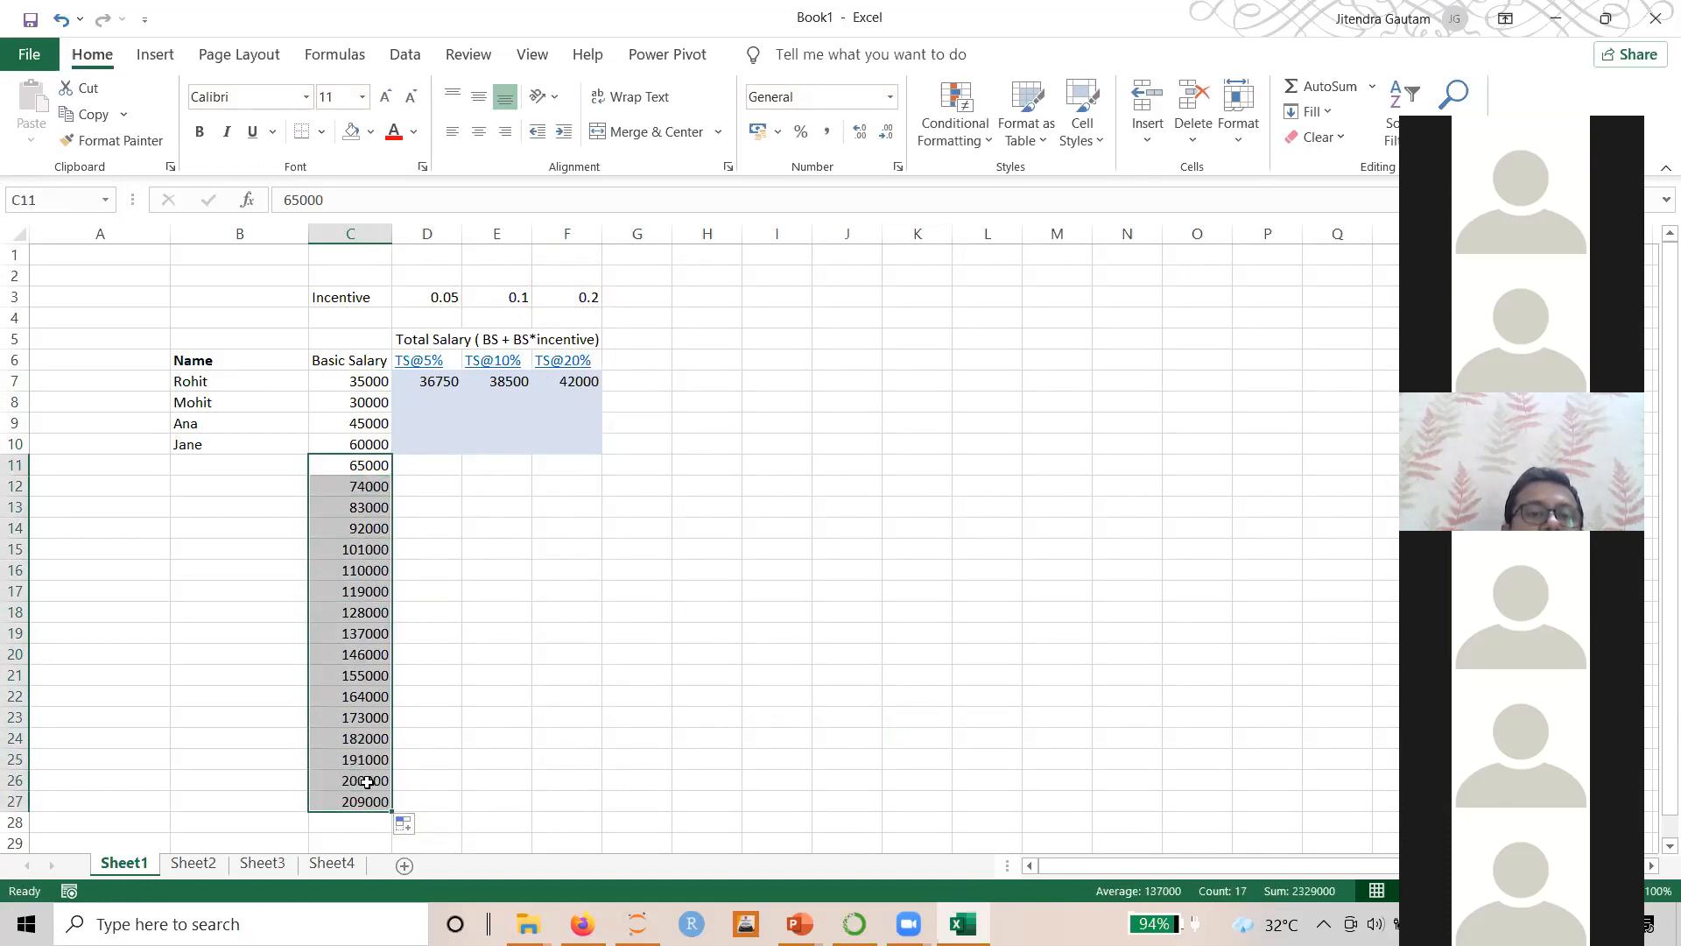
Try filling the 5% total salary formula from D7 down to D10, and clear the copied formulas below D7
click(443, 386)
drag(465, 388, 461, 452)
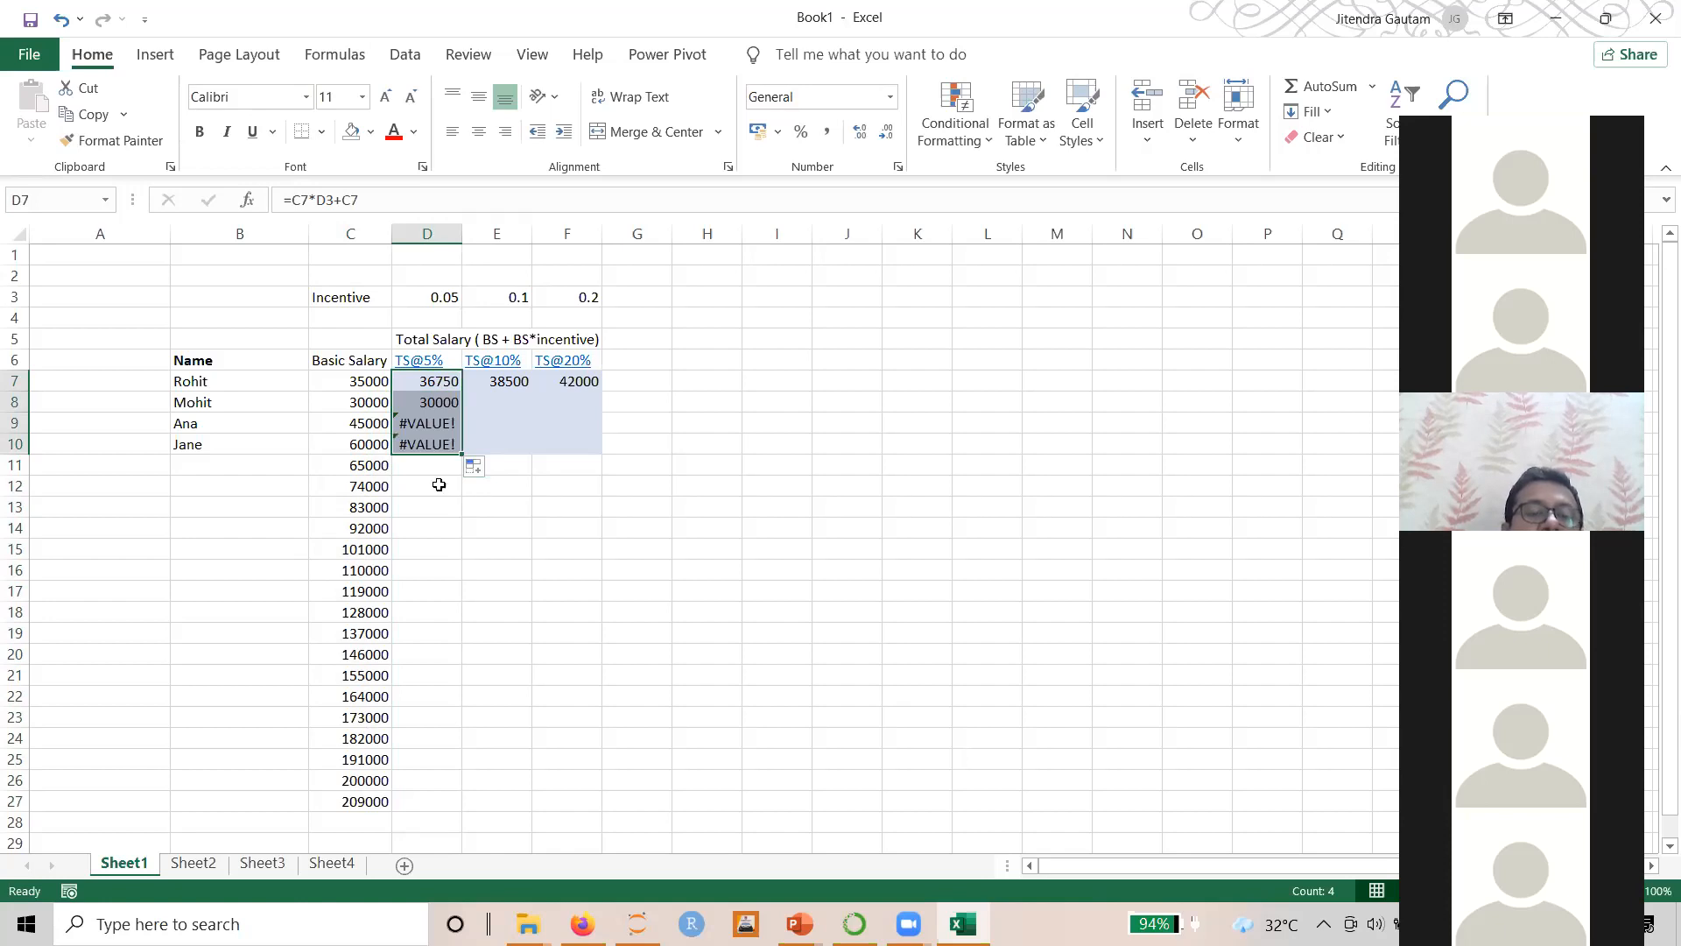
drag(439, 402, 439, 456)
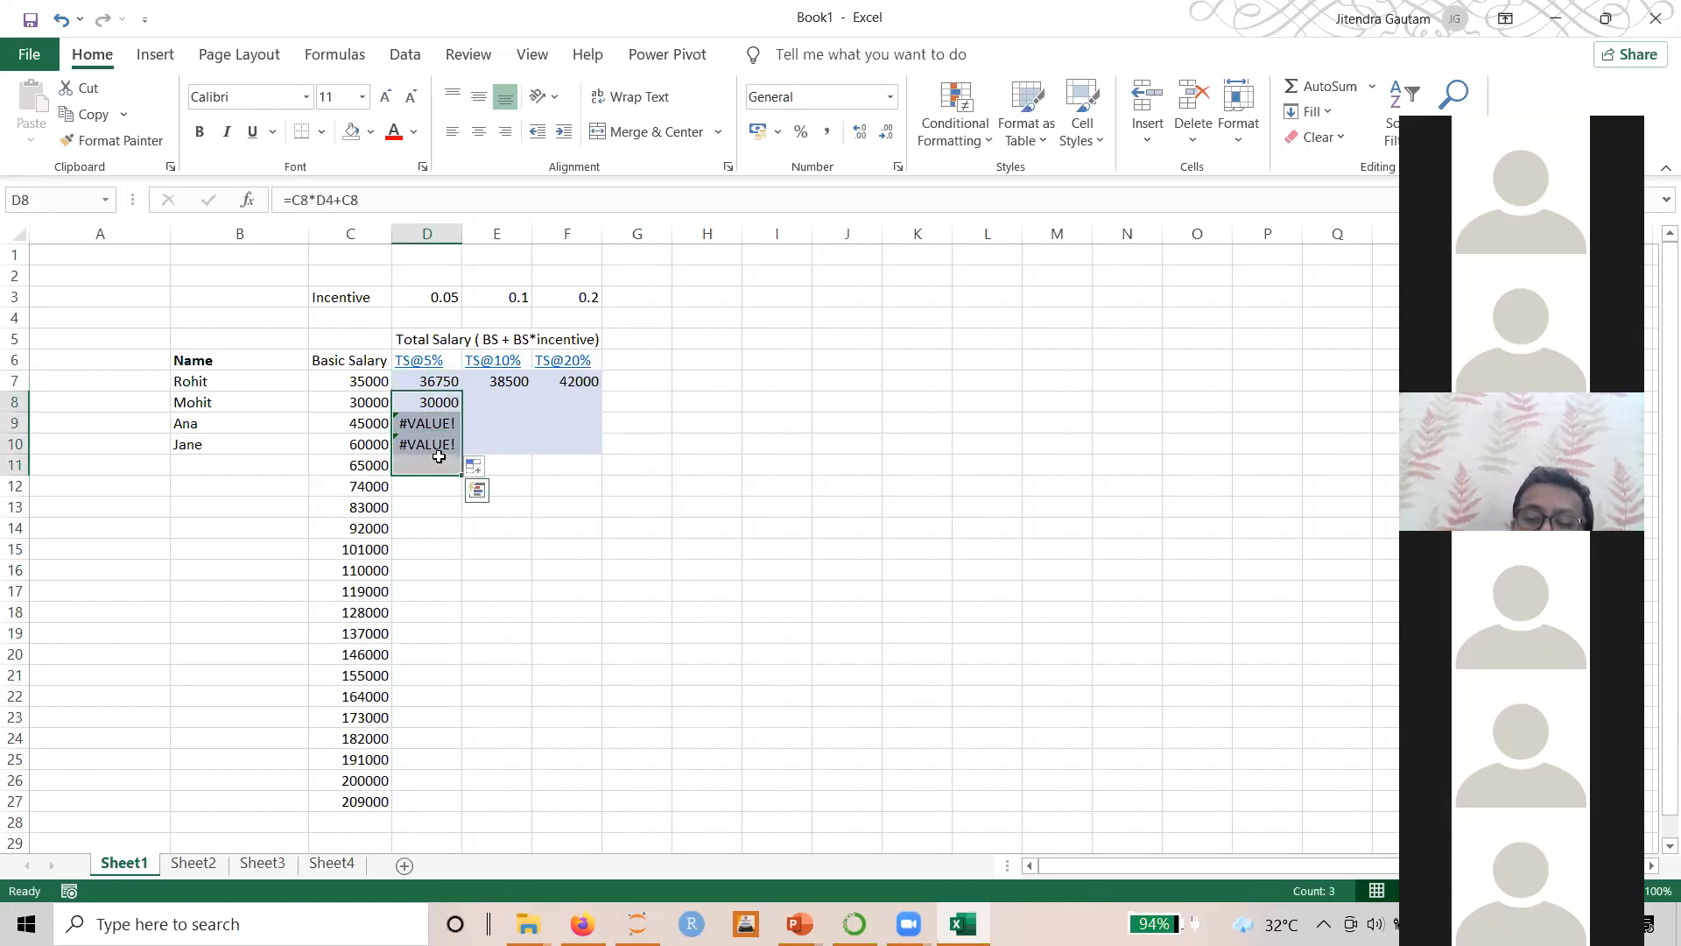
key(Delete)
Delete the extra basic salary values from cells C11 to C27
click(363, 464)
drag(361, 571, 358, 800)
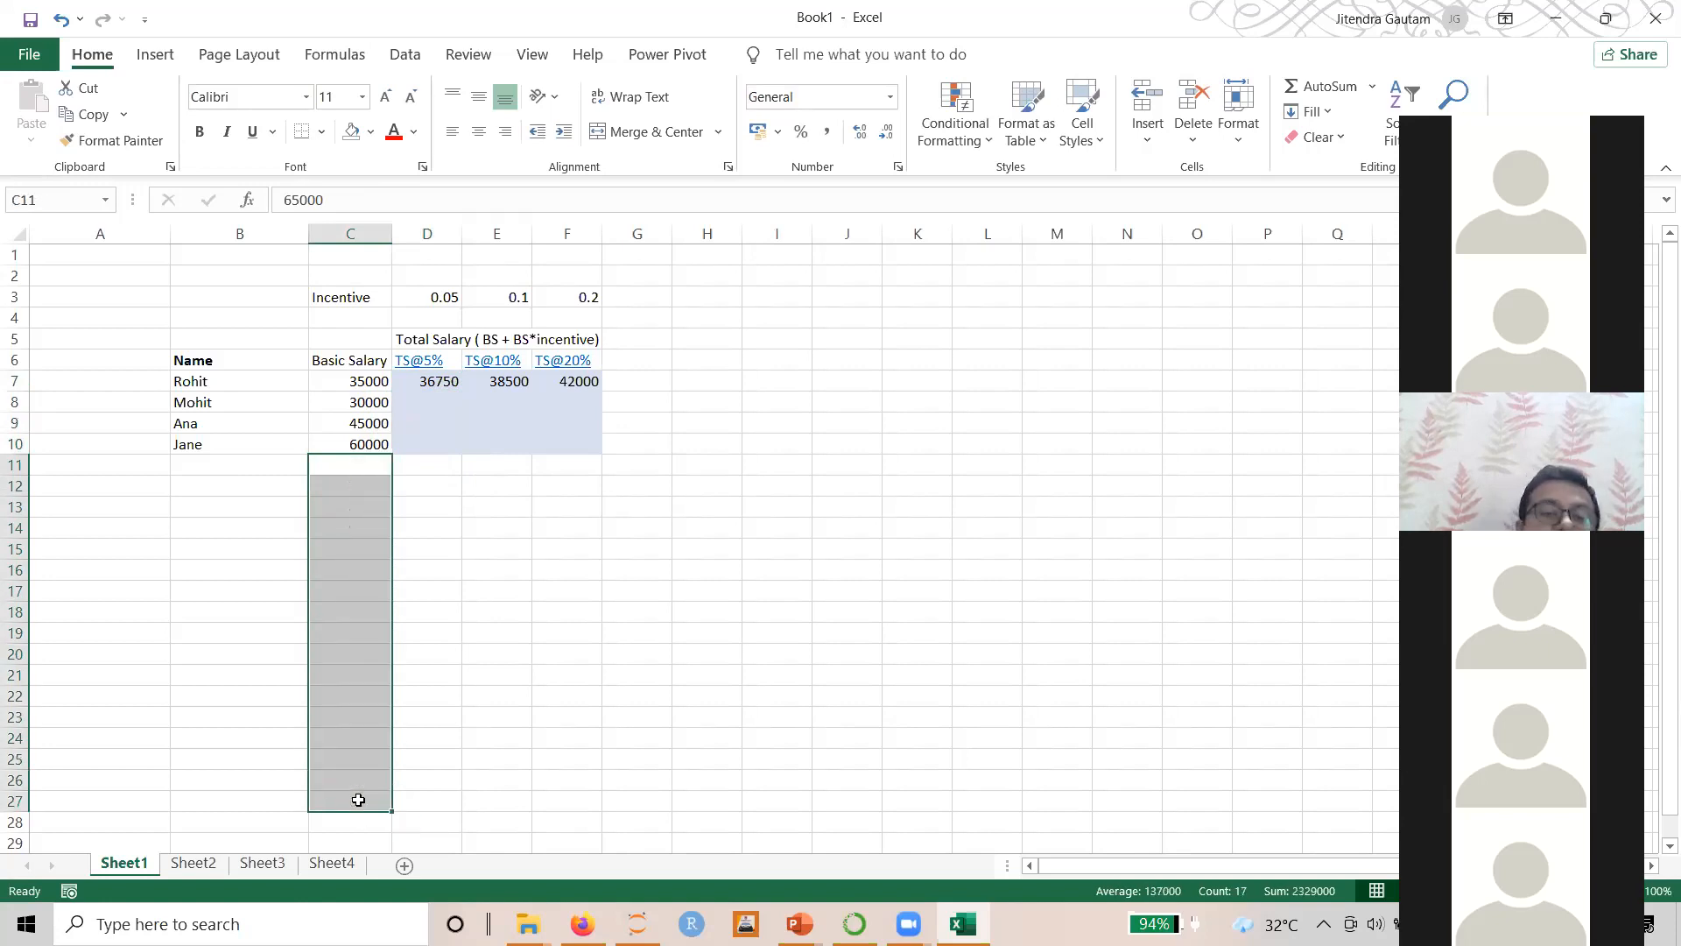
key(Delete)
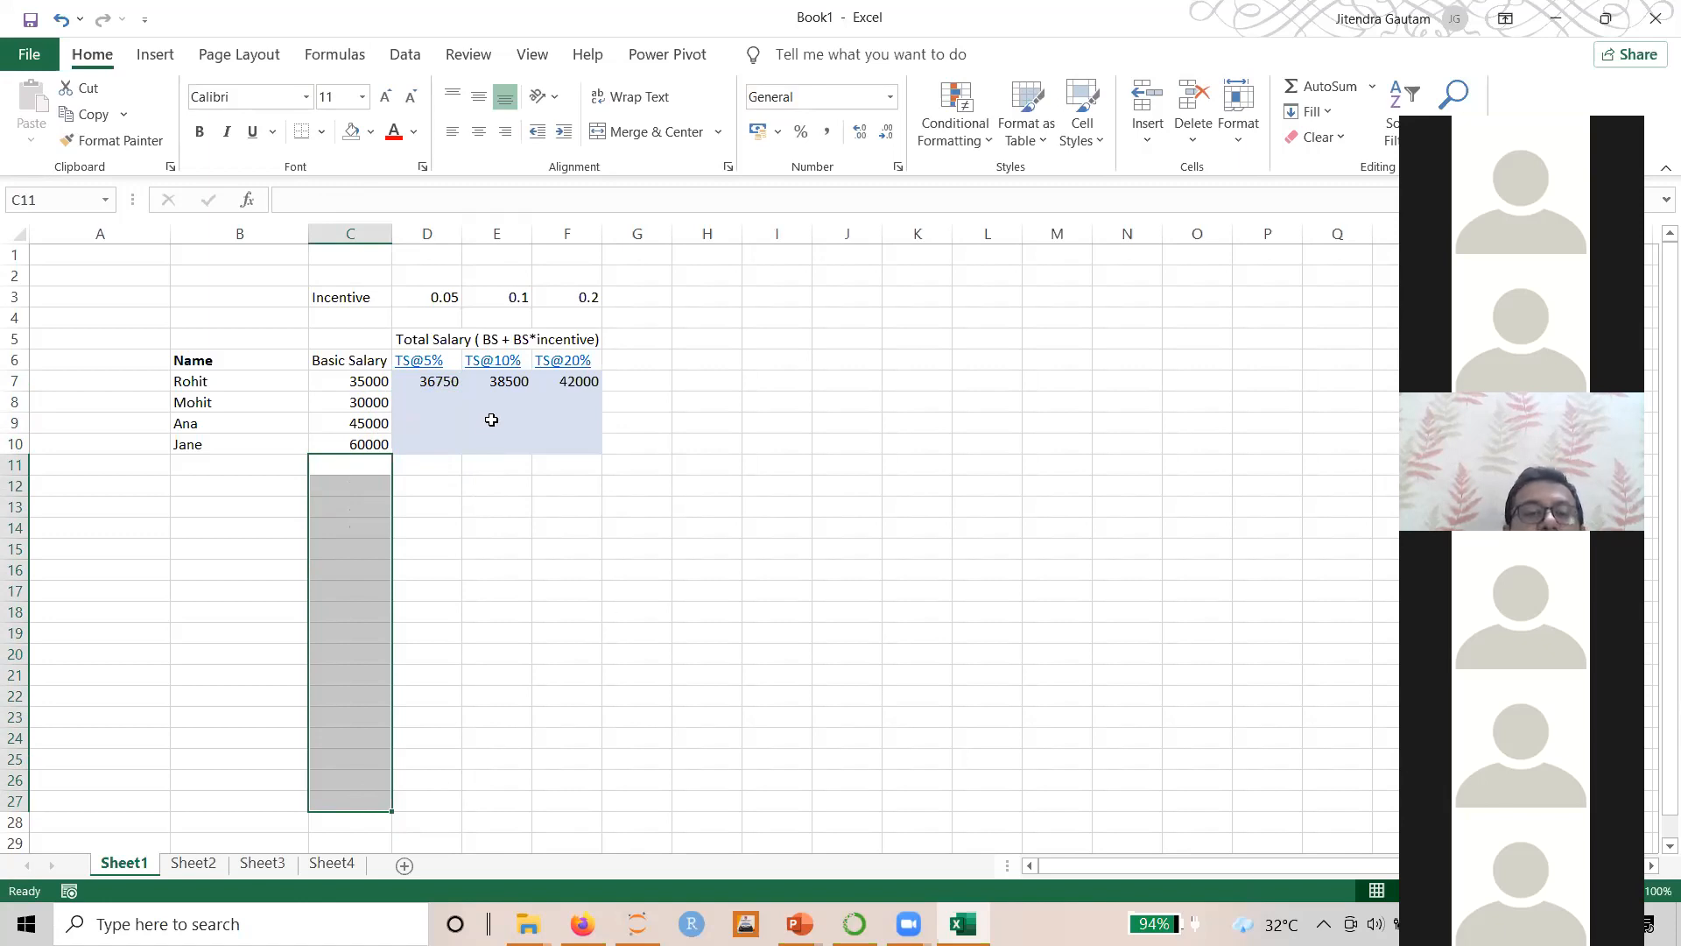
click(440, 383)
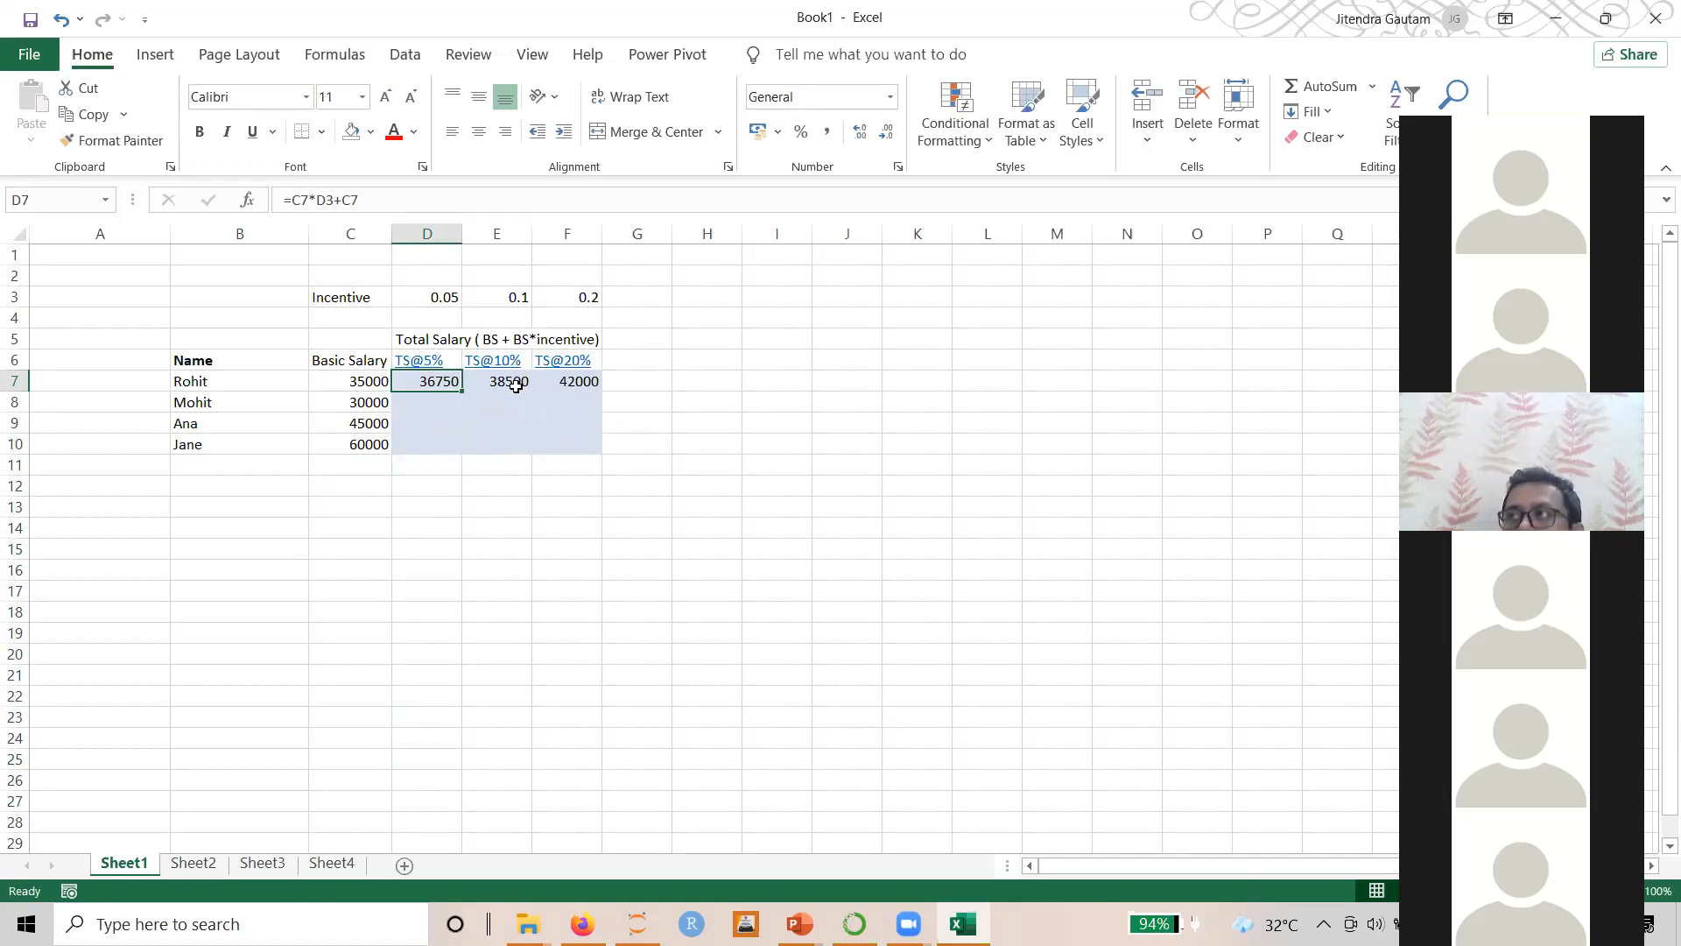
drag(499, 386, 557, 391)
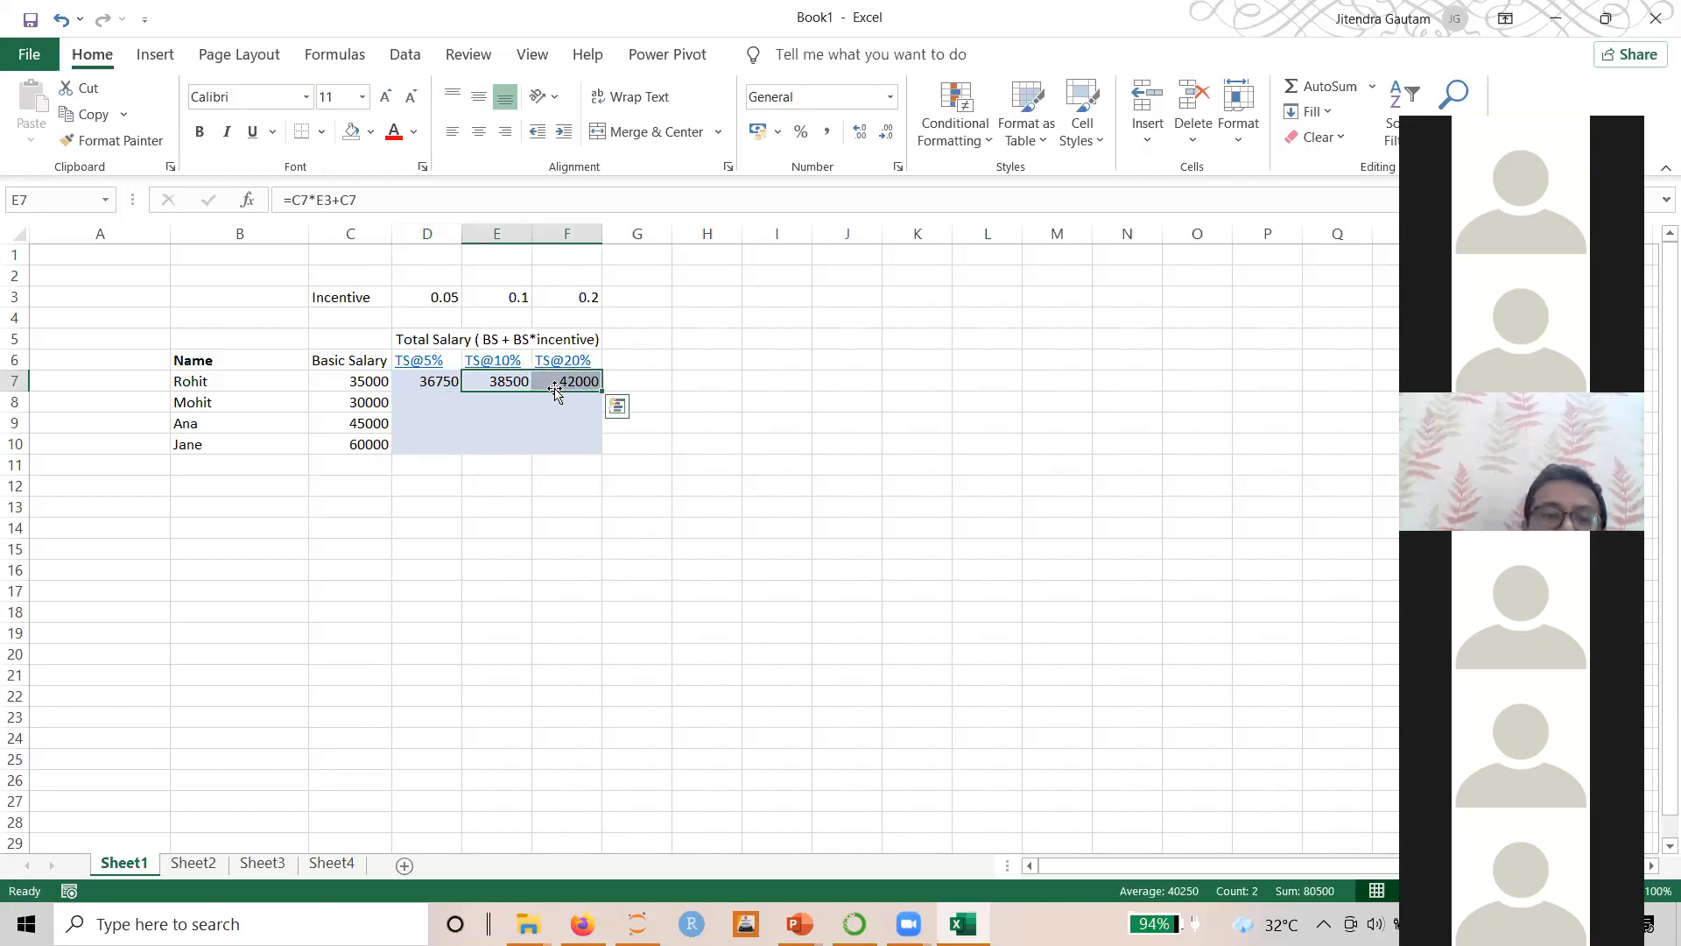
click(449, 381)
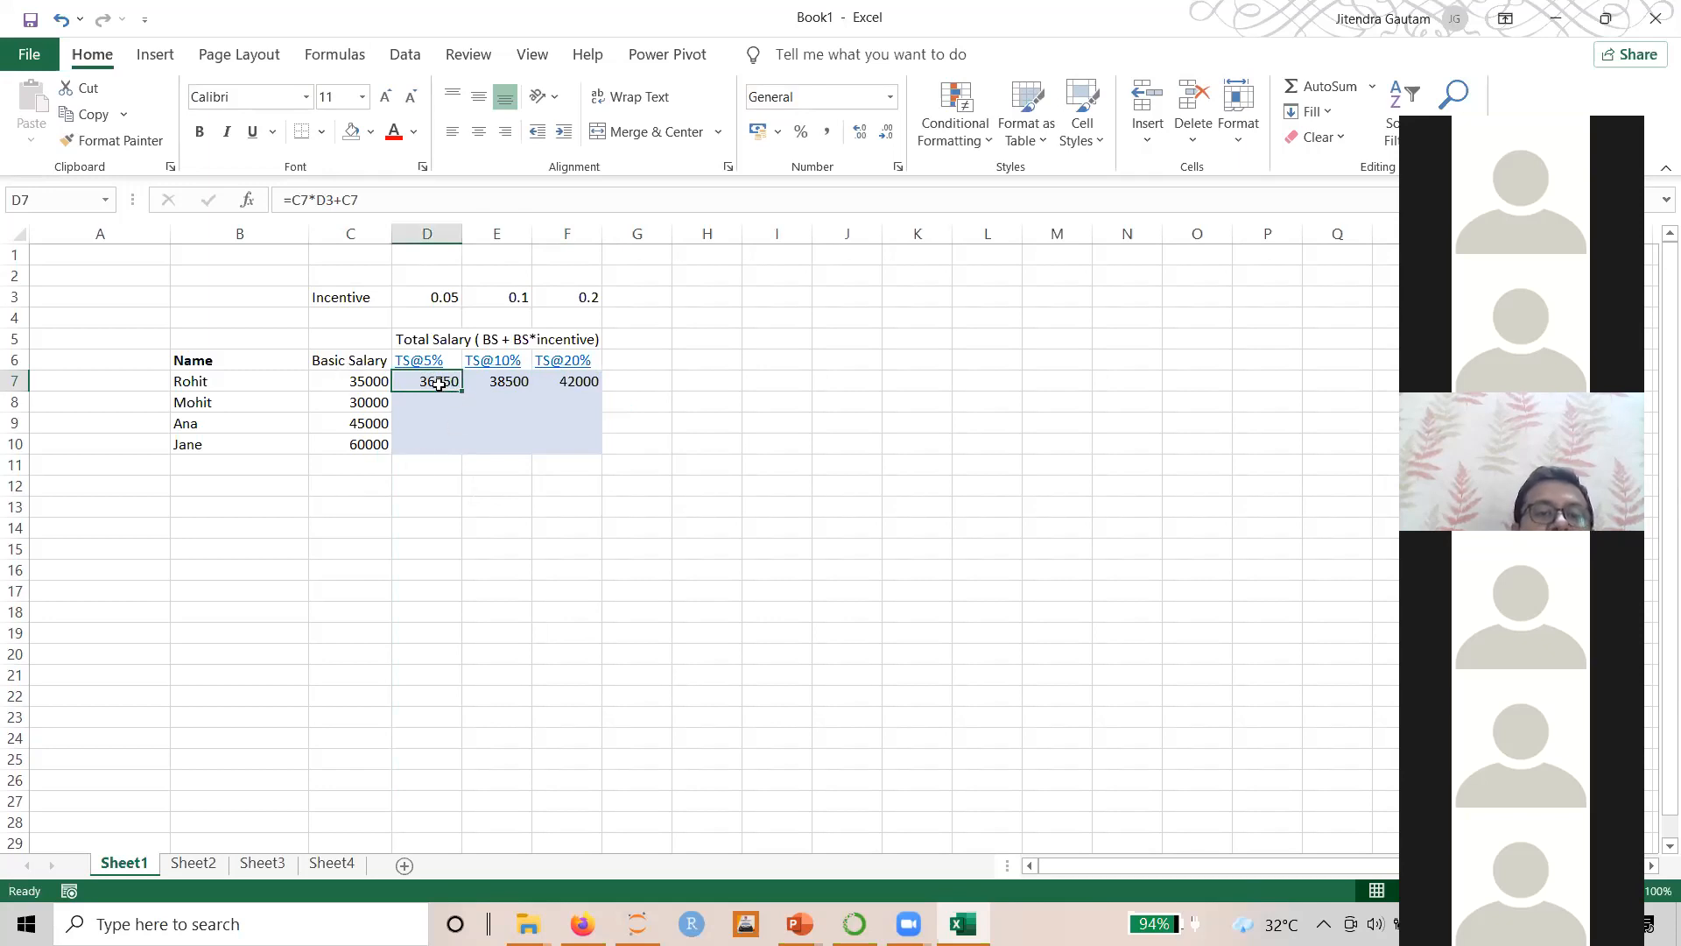
Try filling the 5% total salary formula from D7 into D8 and check which cells the copy references
drag(457, 391, 459, 411)
click(423, 402)
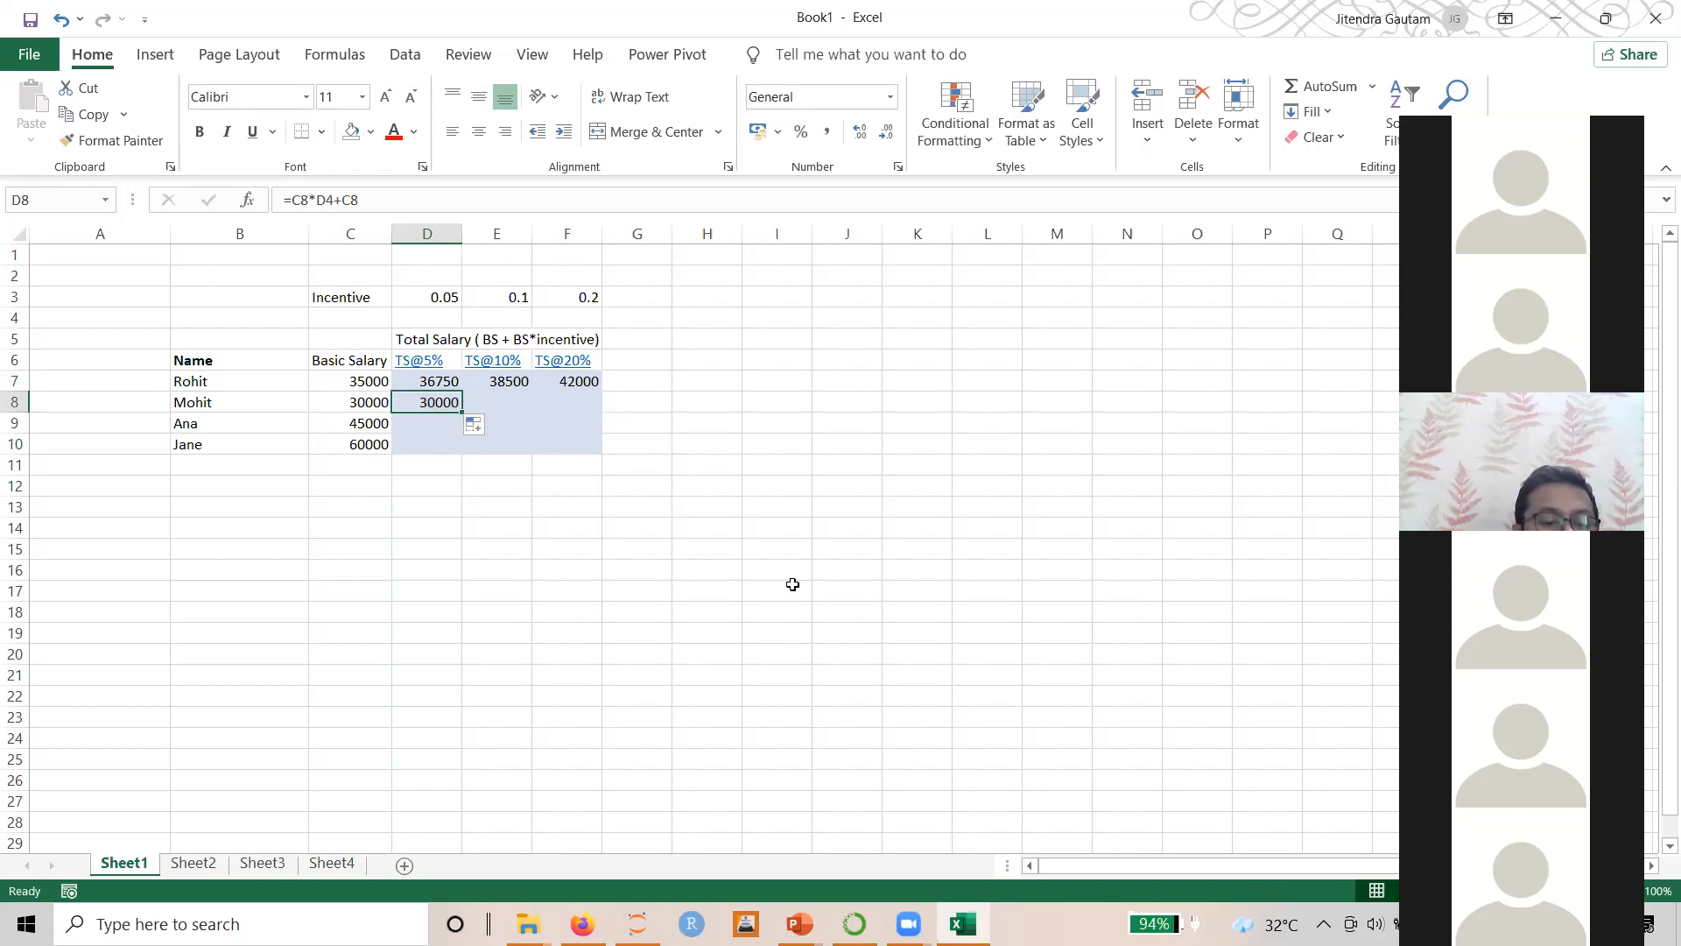
key(F2)
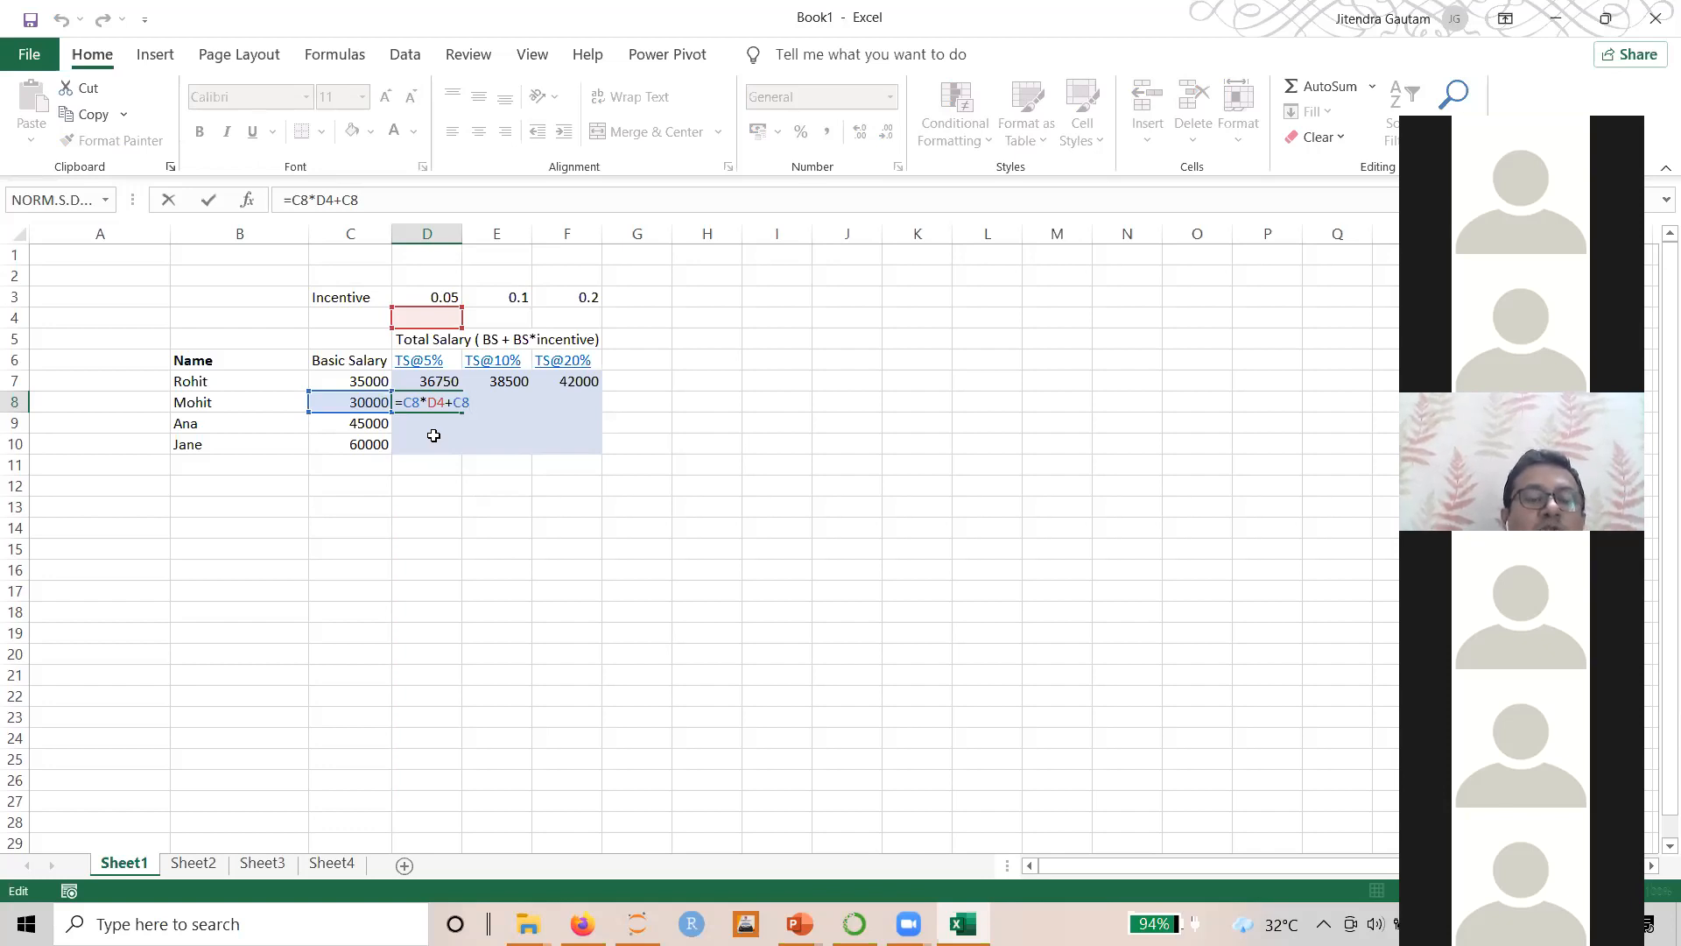
key(ctrl+Return)
click(424, 380)
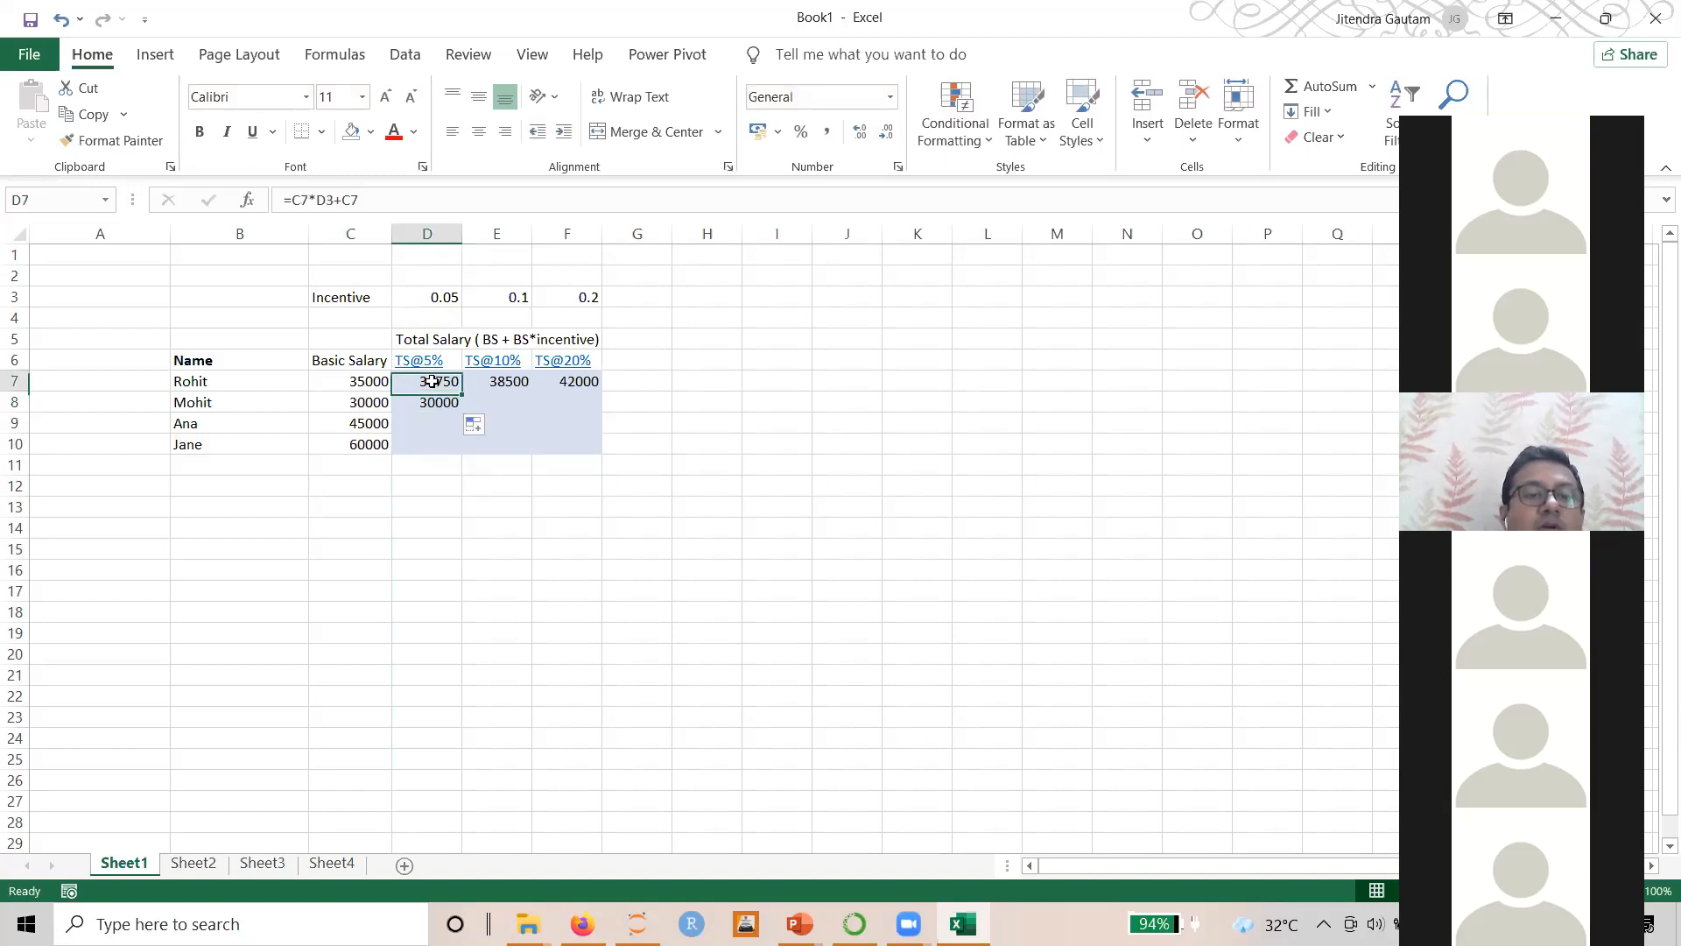
click(427, 294)
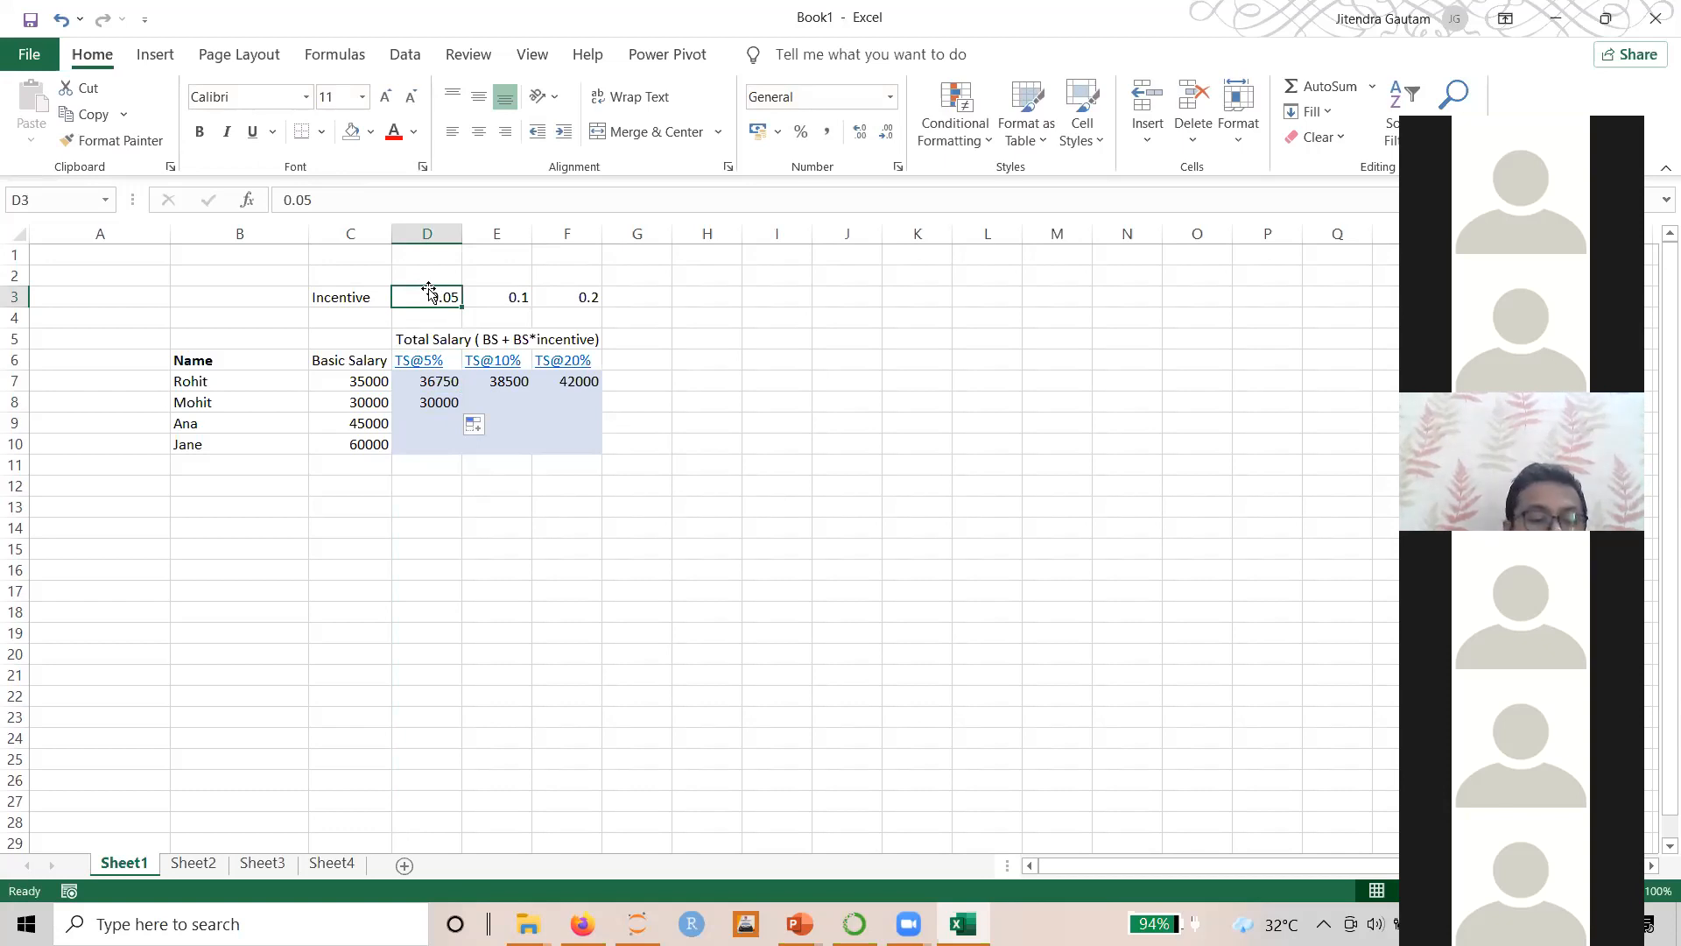
Lock the incentive row in D7 by changing its formula to =C7*D$3+C7
click(448, 378)
double_click(448, 378)
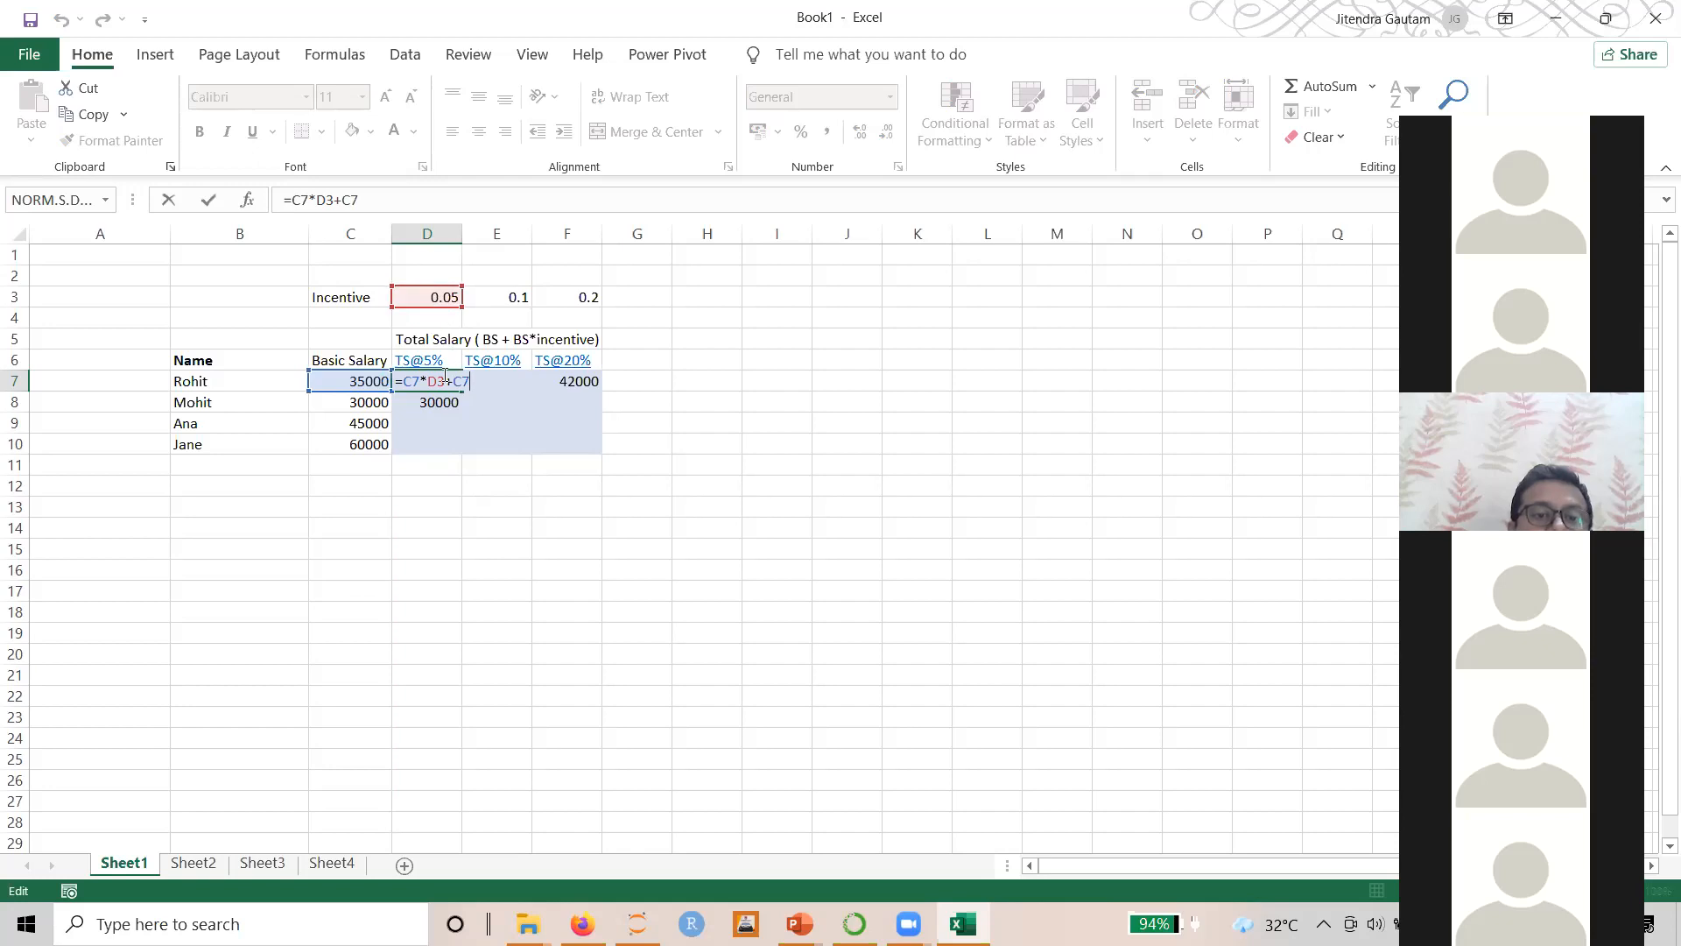
click(438, 381)
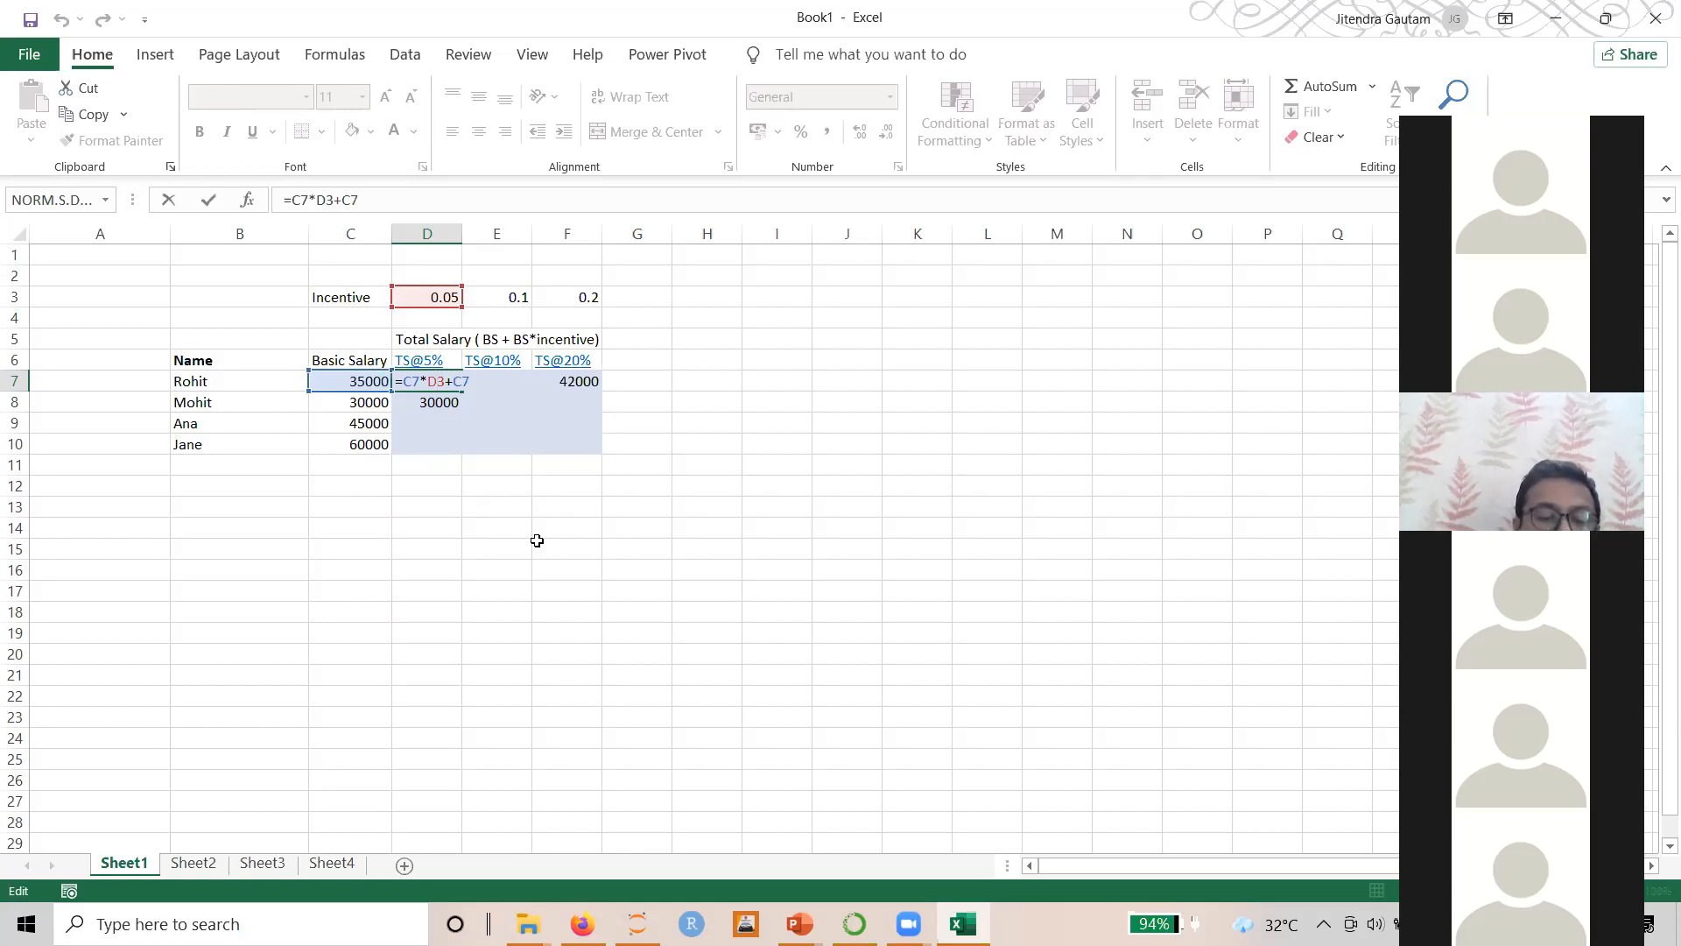
text($)
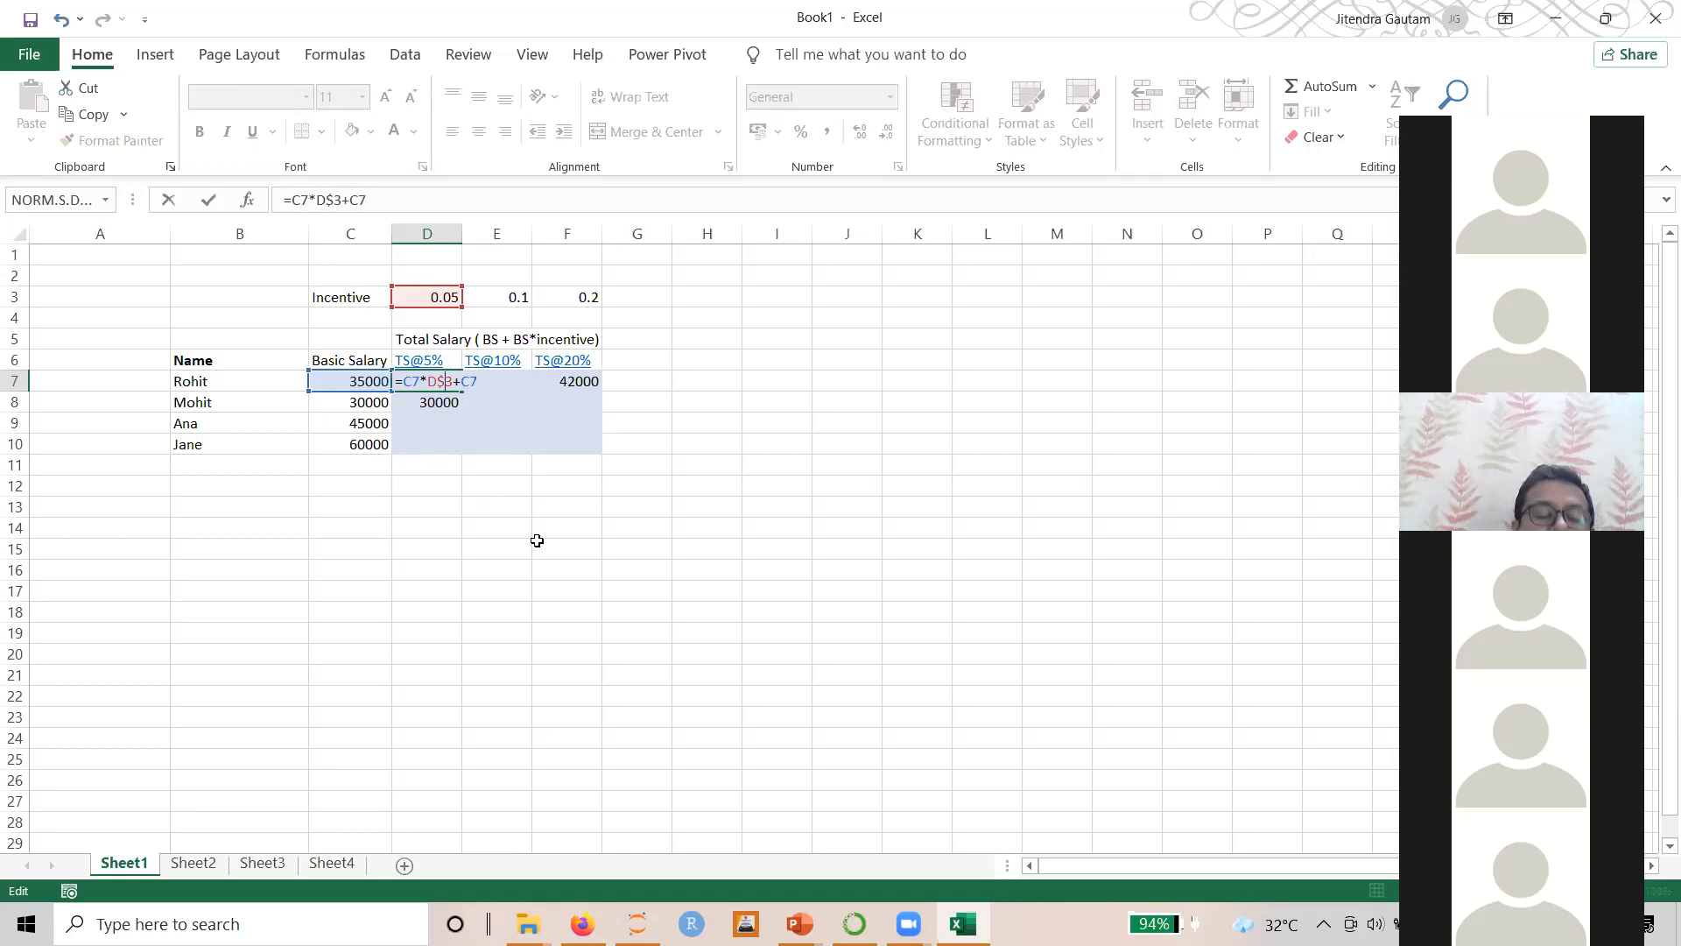
key(Return)
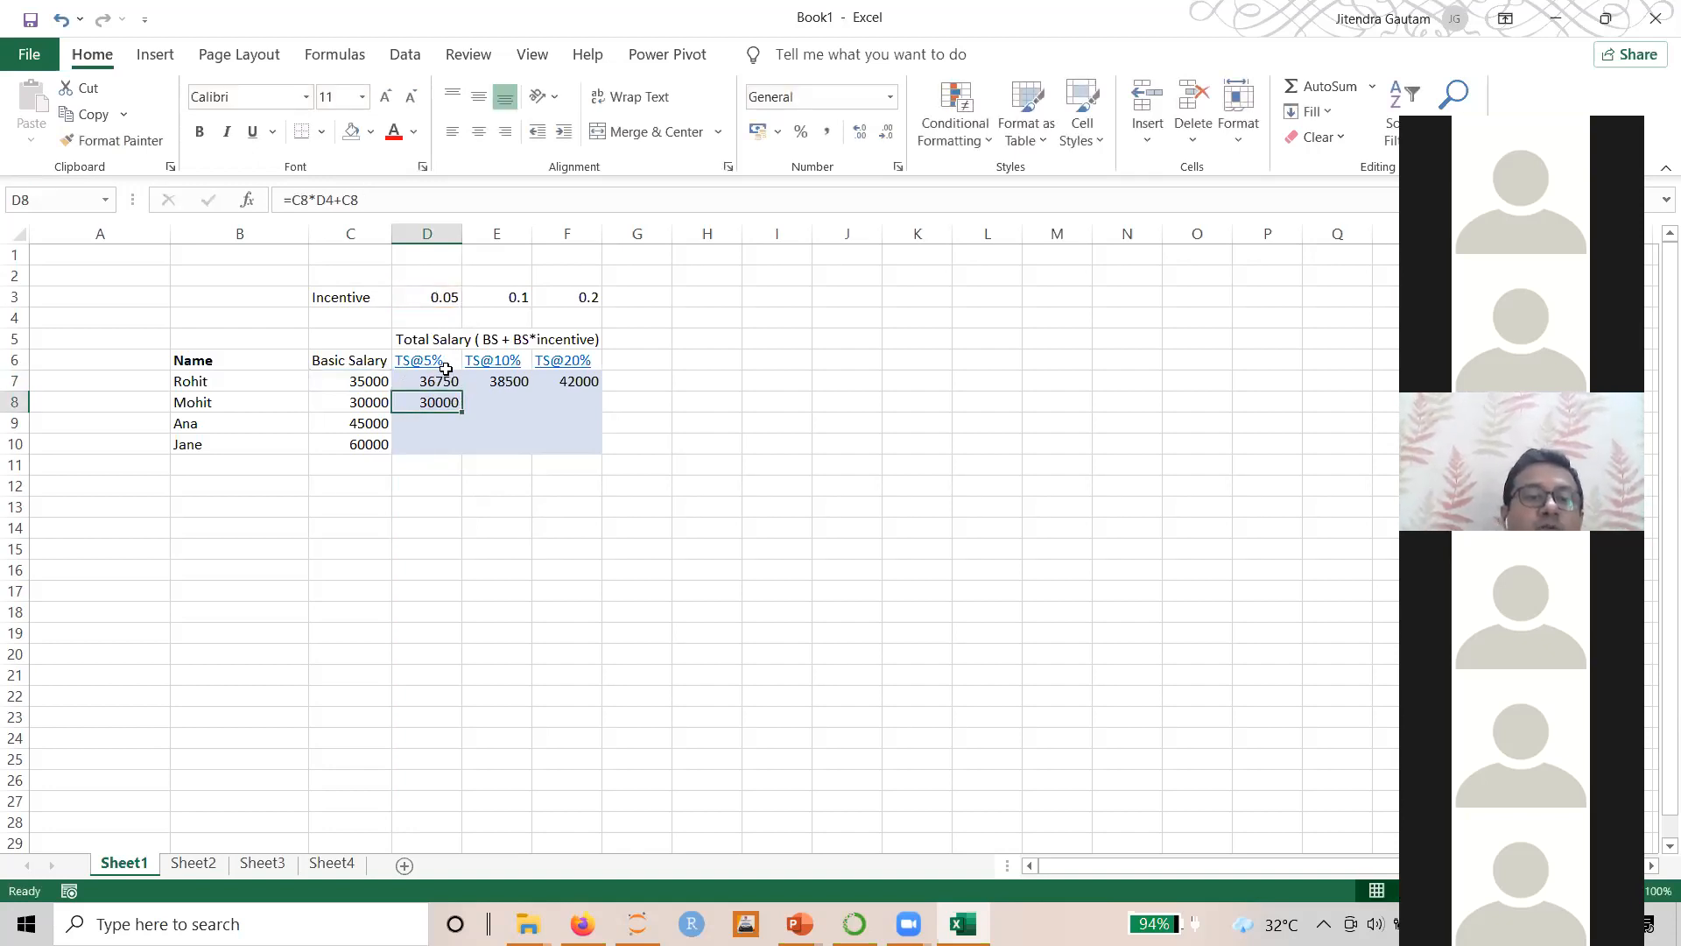
Fill the row-locked 5% total salary formula from D7 into D8 and on down column D to D25
mouse_move(447, 383)
mouse_down()
mouse_move(437, 403)
mouse_move(457, 414)
mouse_up()
click(440, 405)
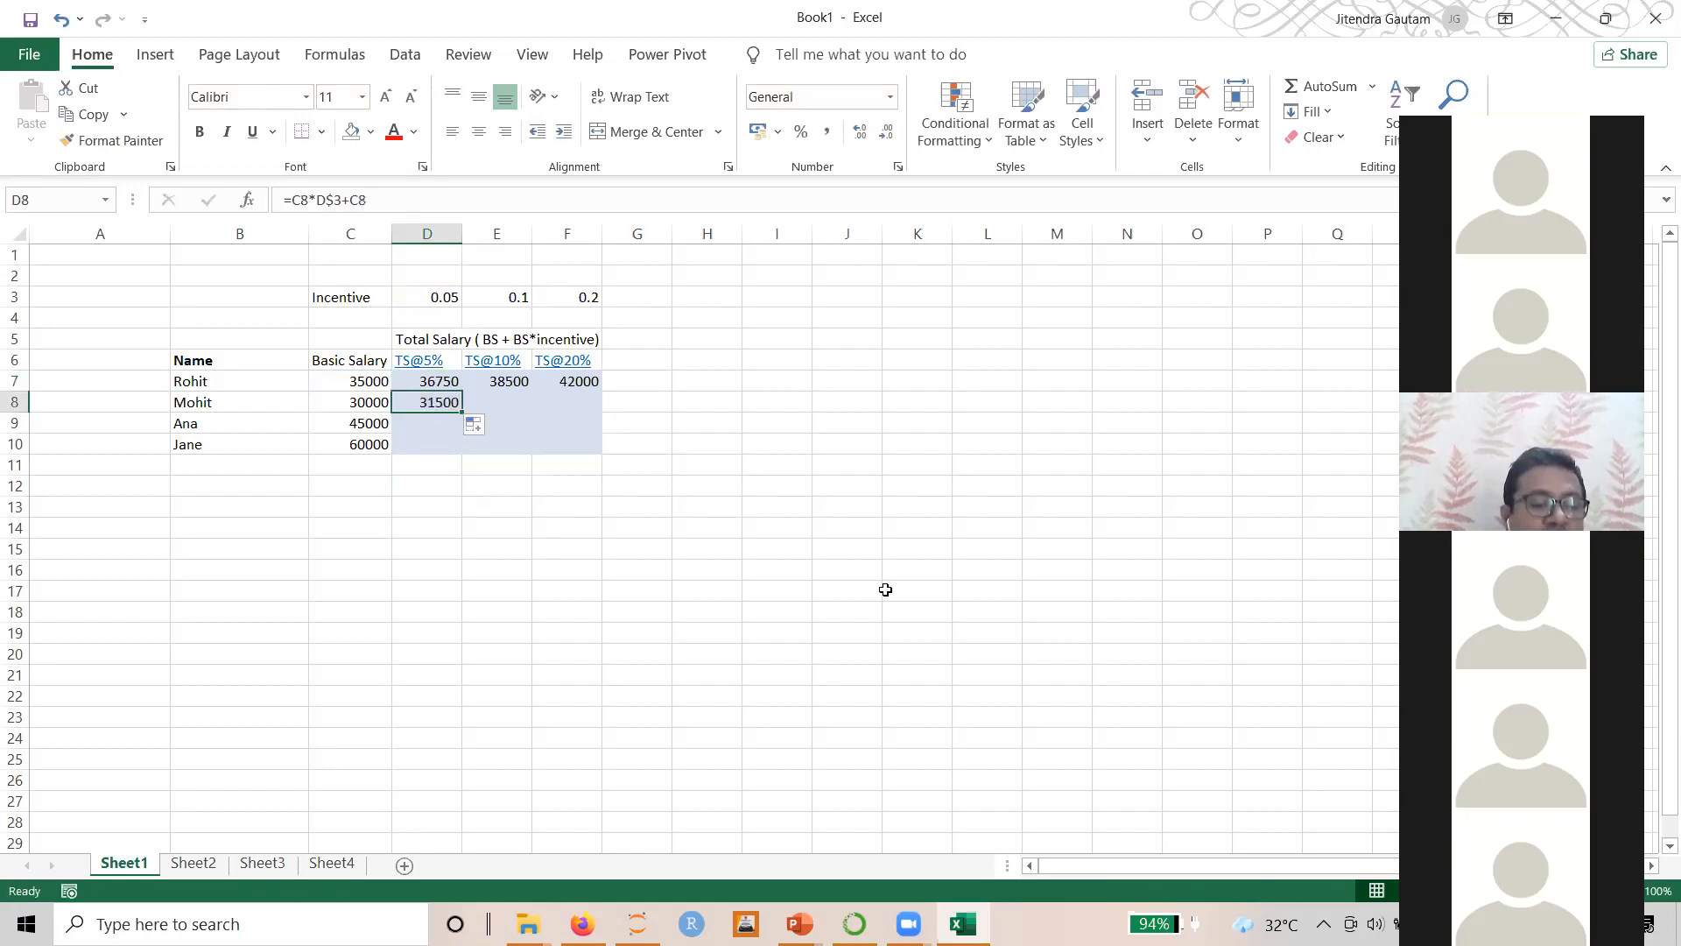
key(F2)
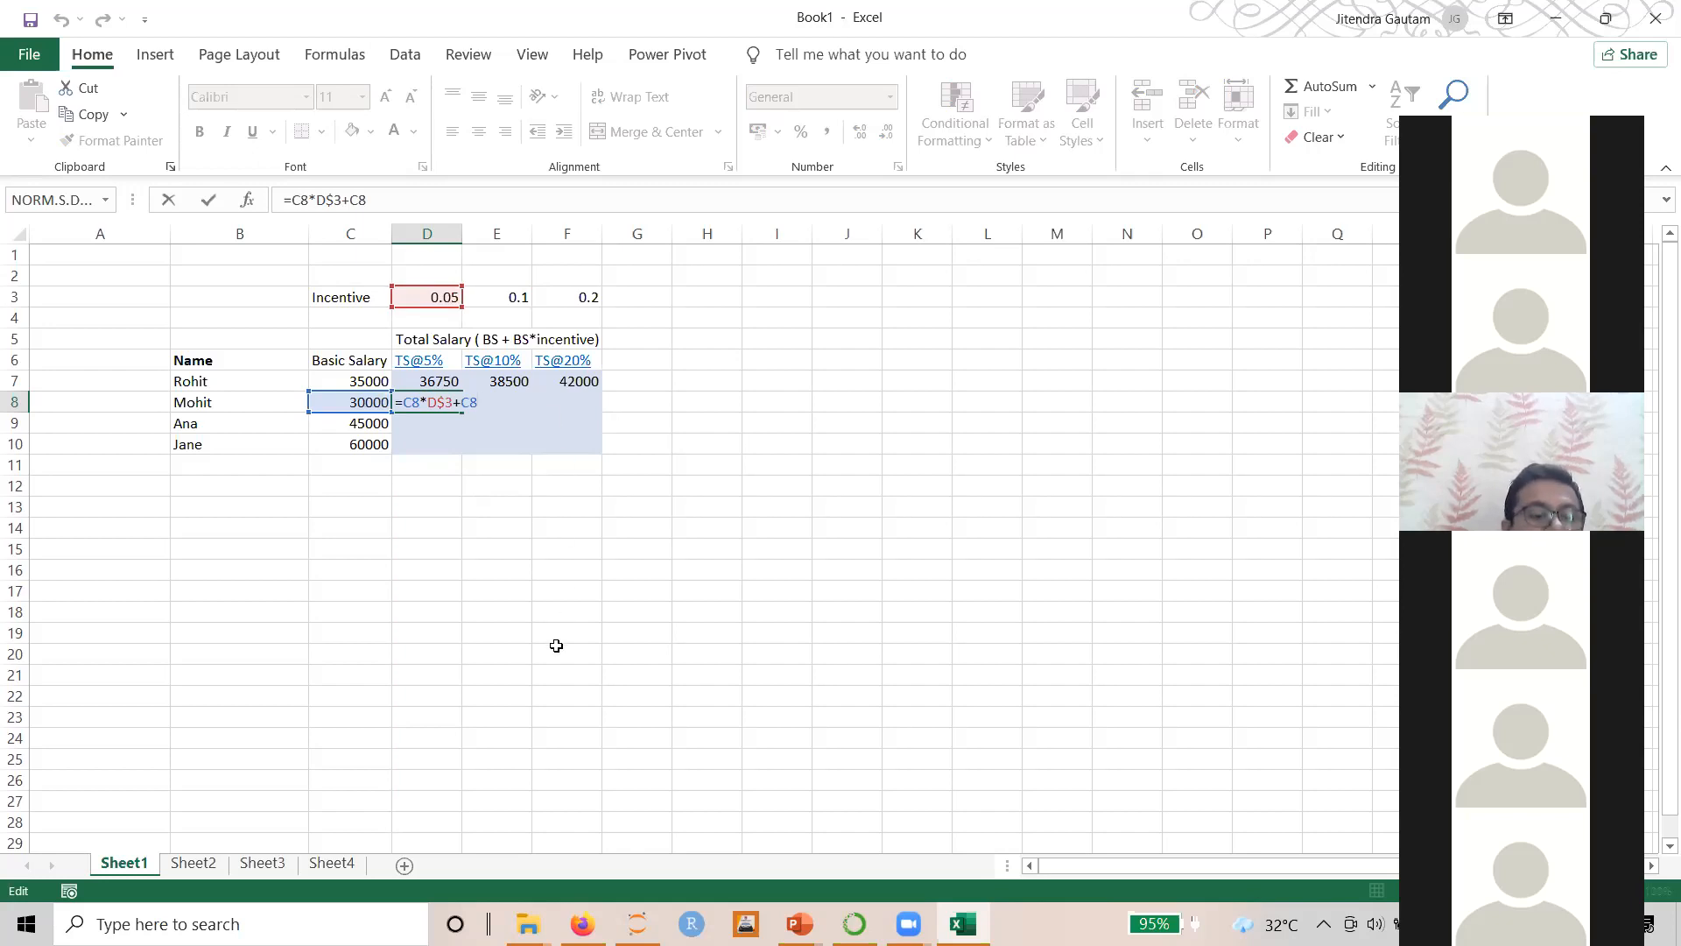
key(ctrl+Return)
drag(463, 411, 431, 766)
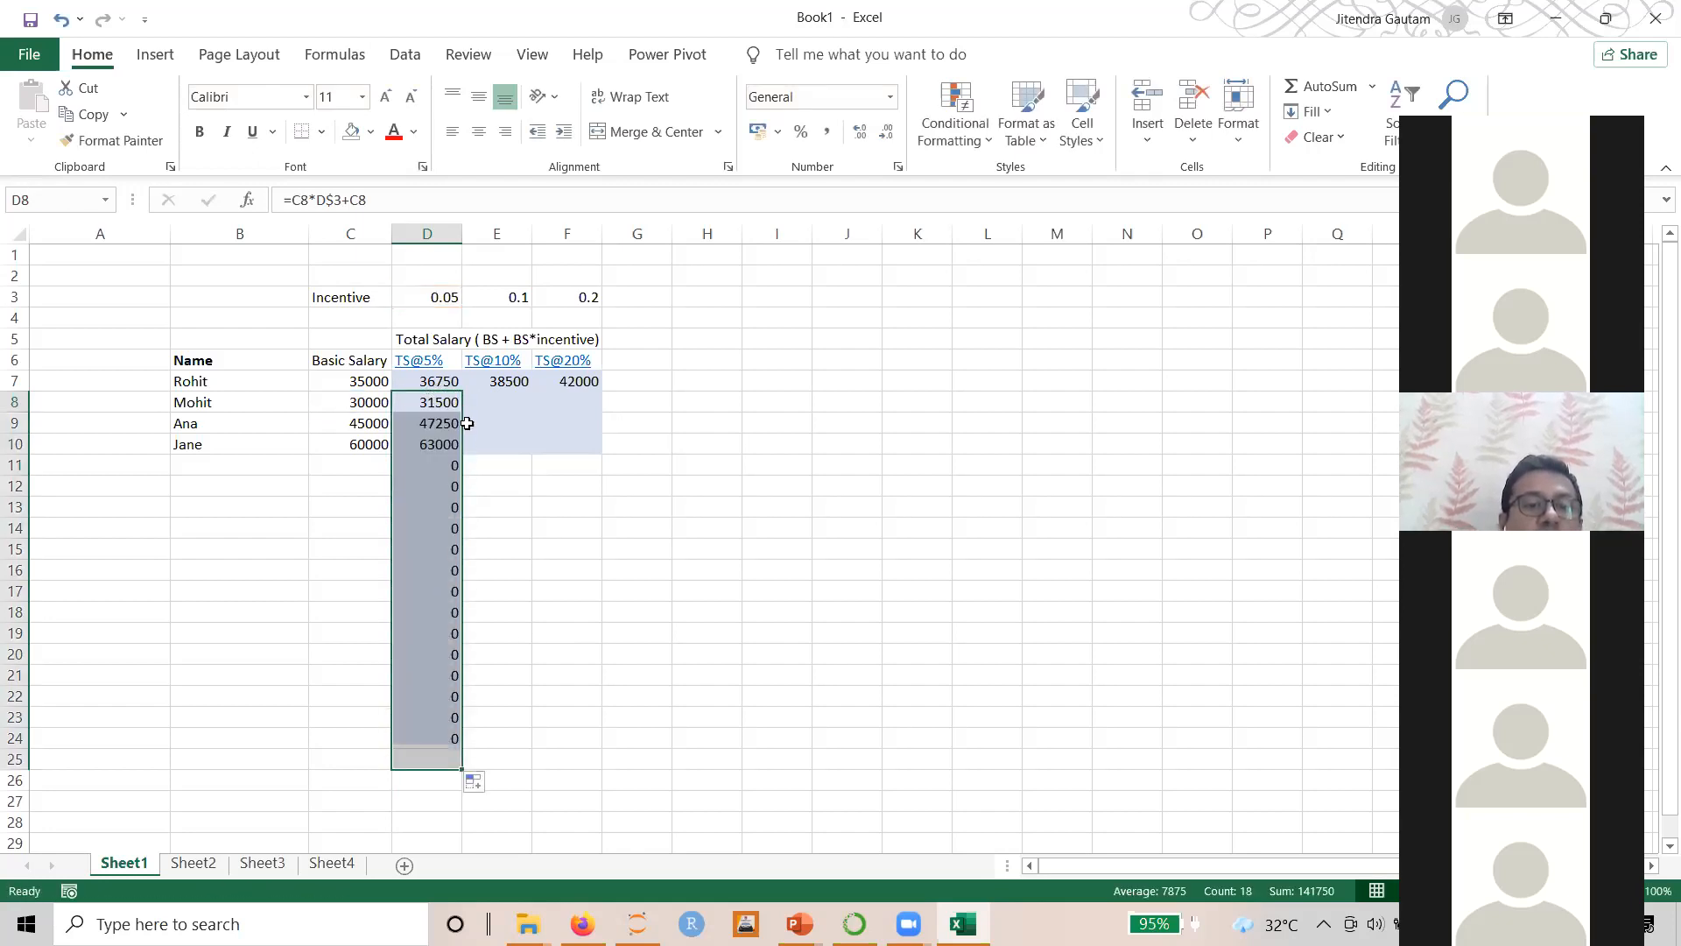
Examine the copied formulas in D11, D10 and D9 to see which salary and incentive cells they reference
key(Return)
key(Return)
key(Return)
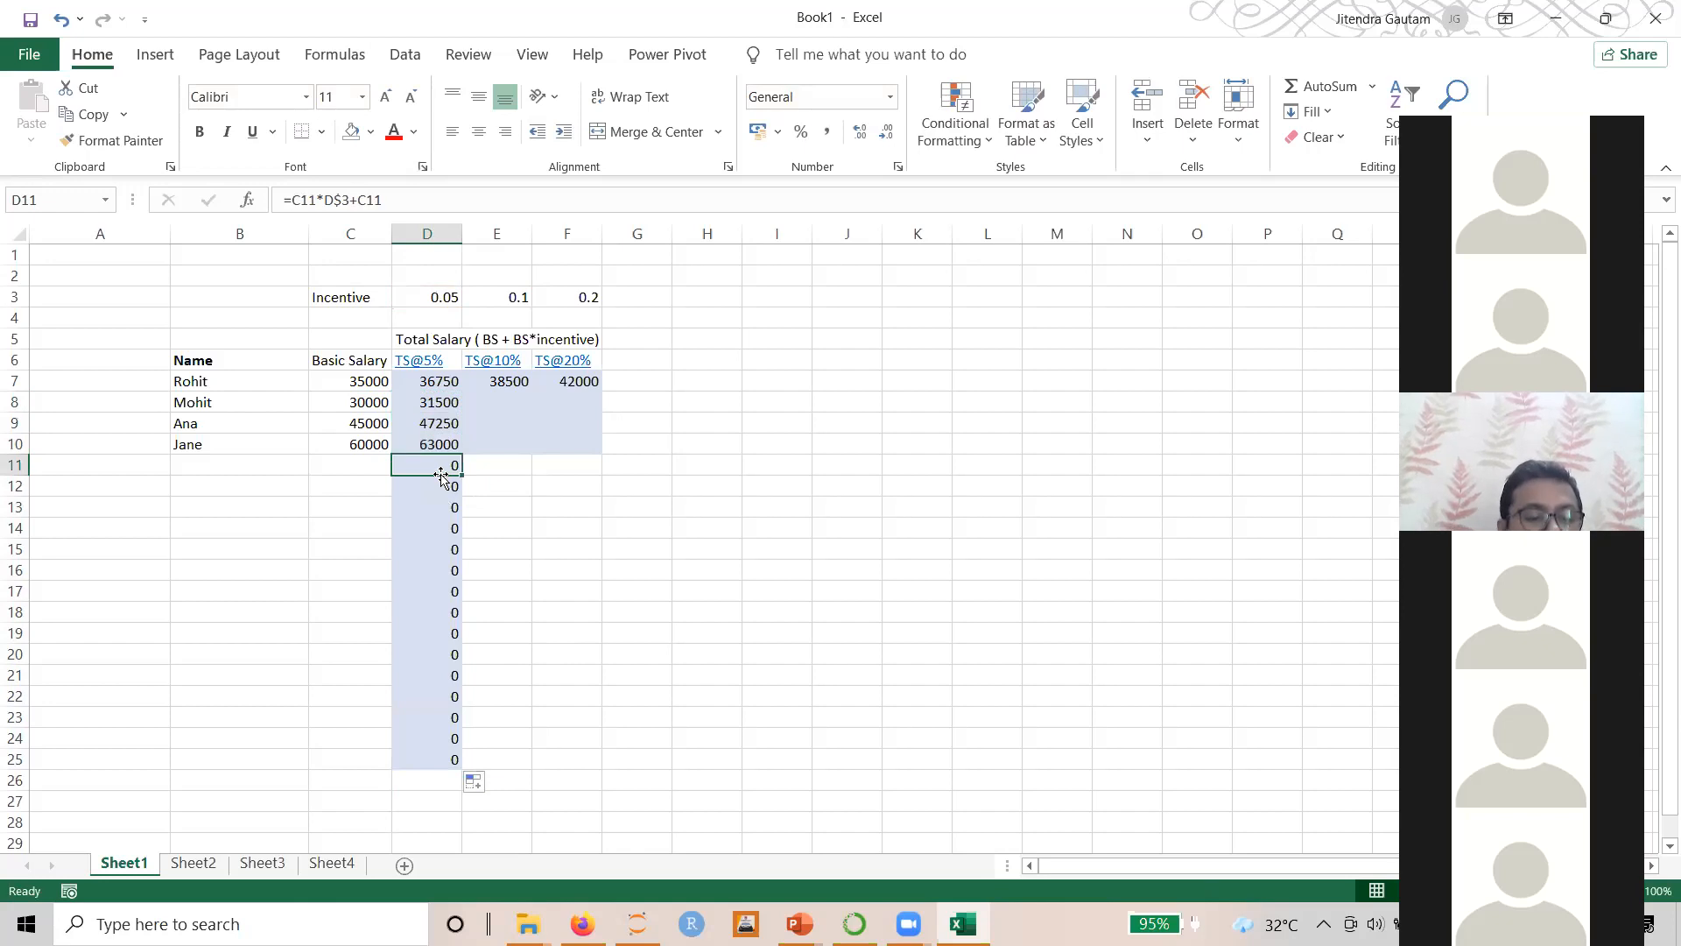
key(F2)
key(Escape)
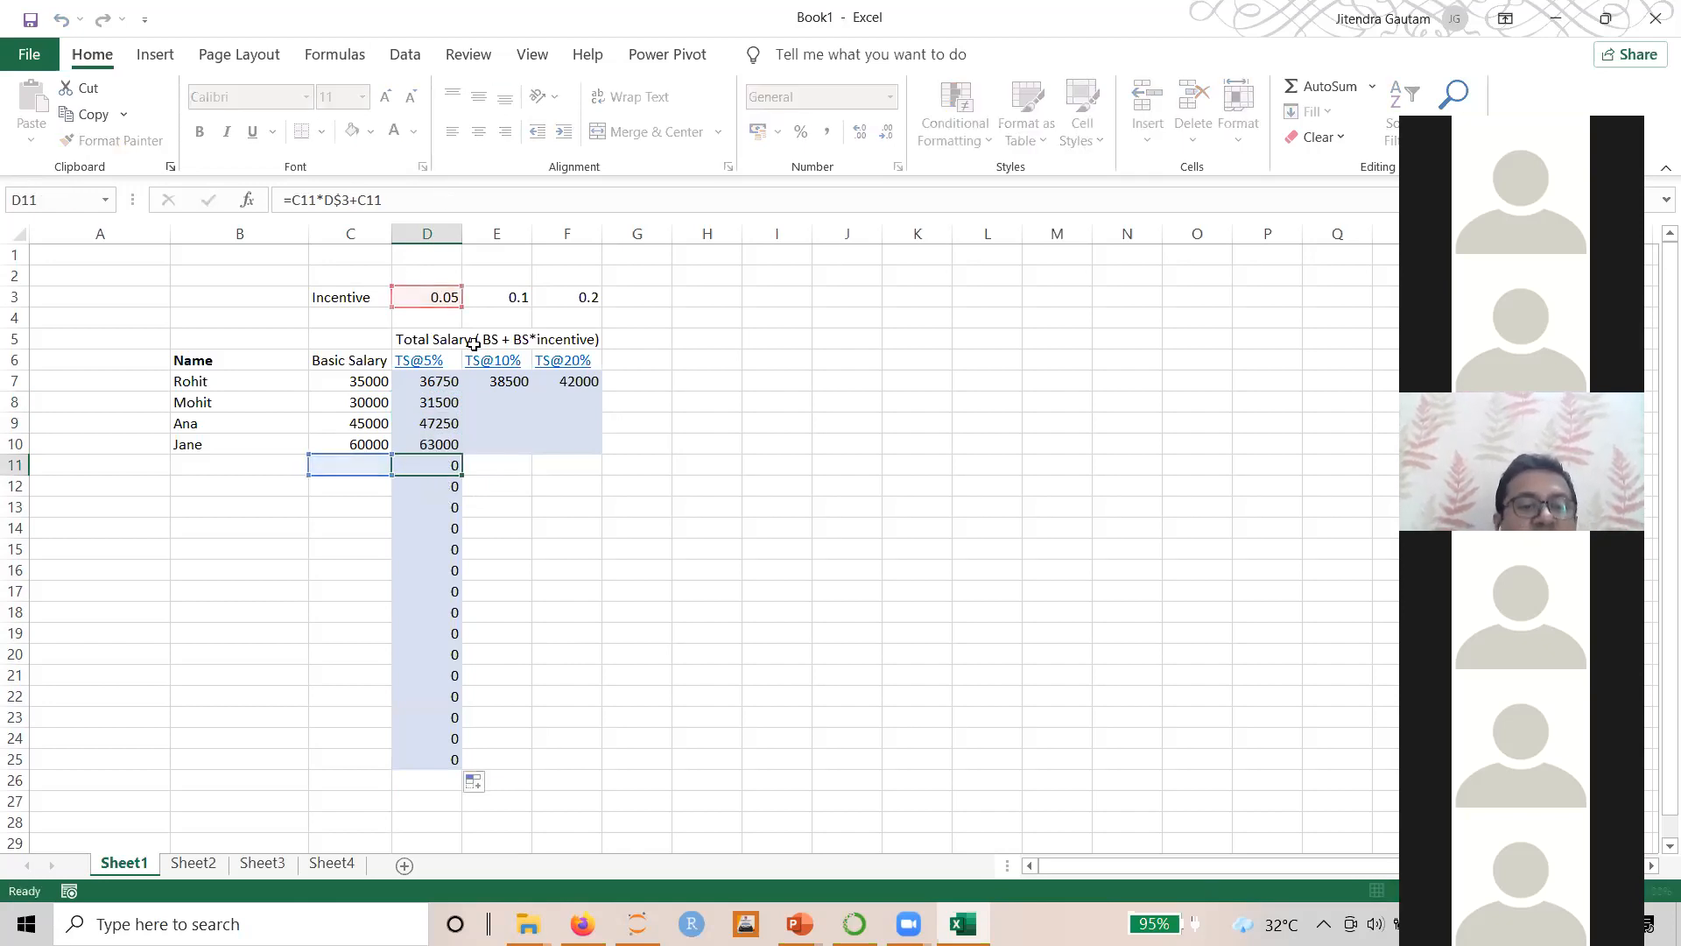
key(shift+Return)
key(F2)
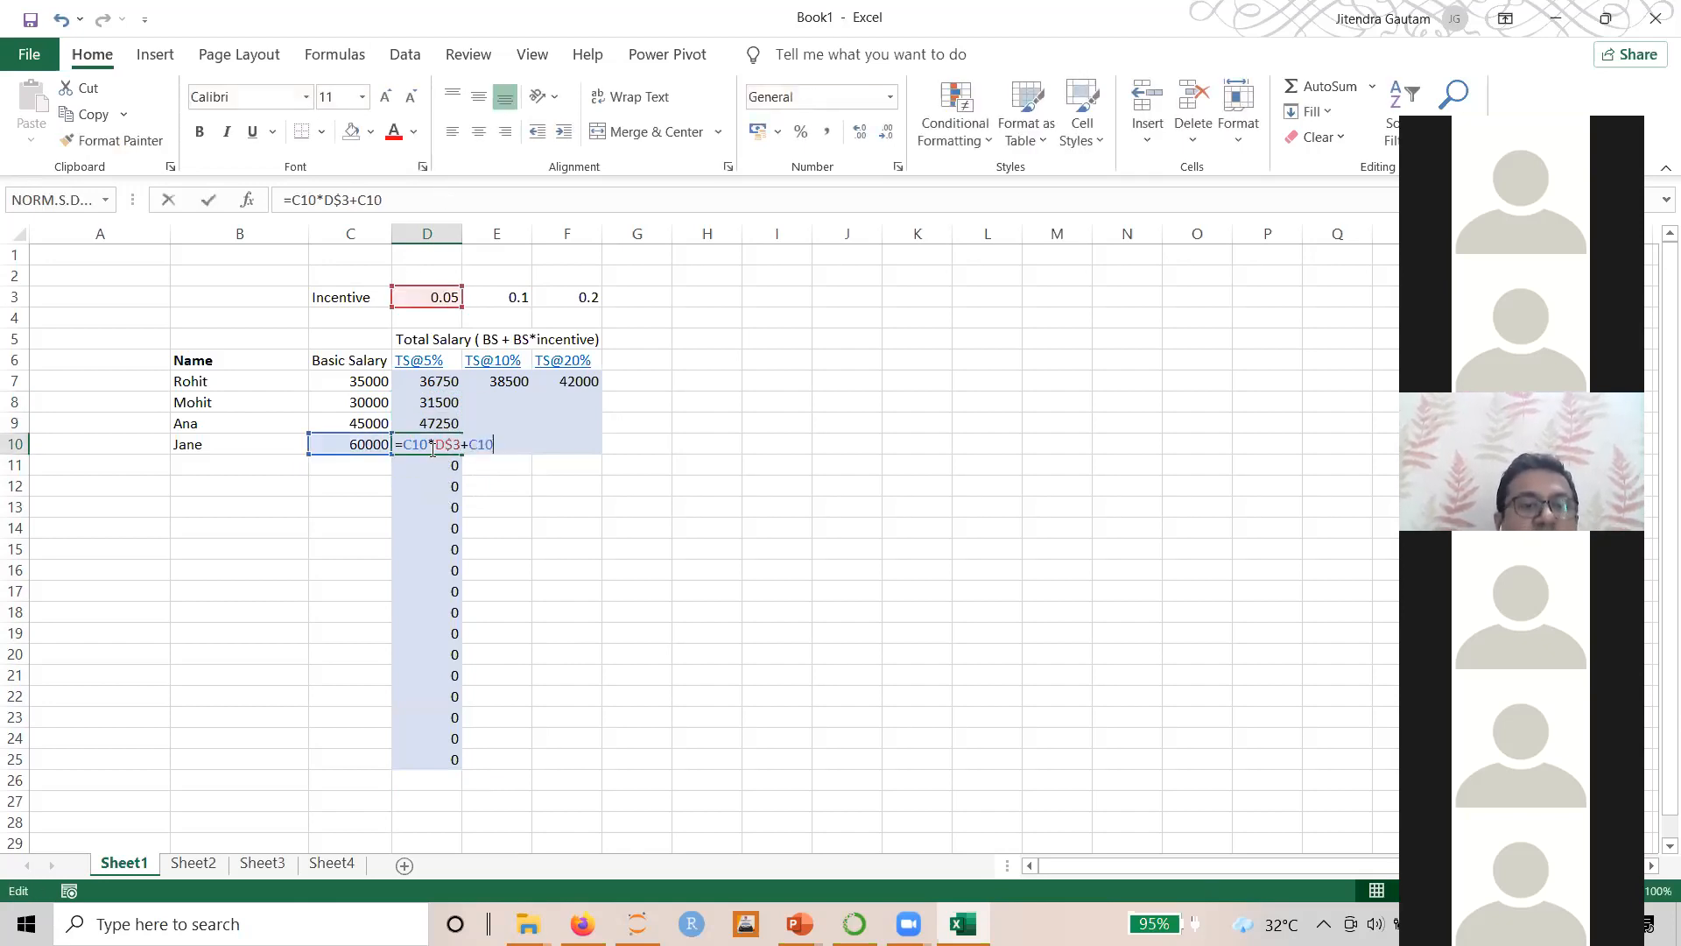
key(shift+Return)
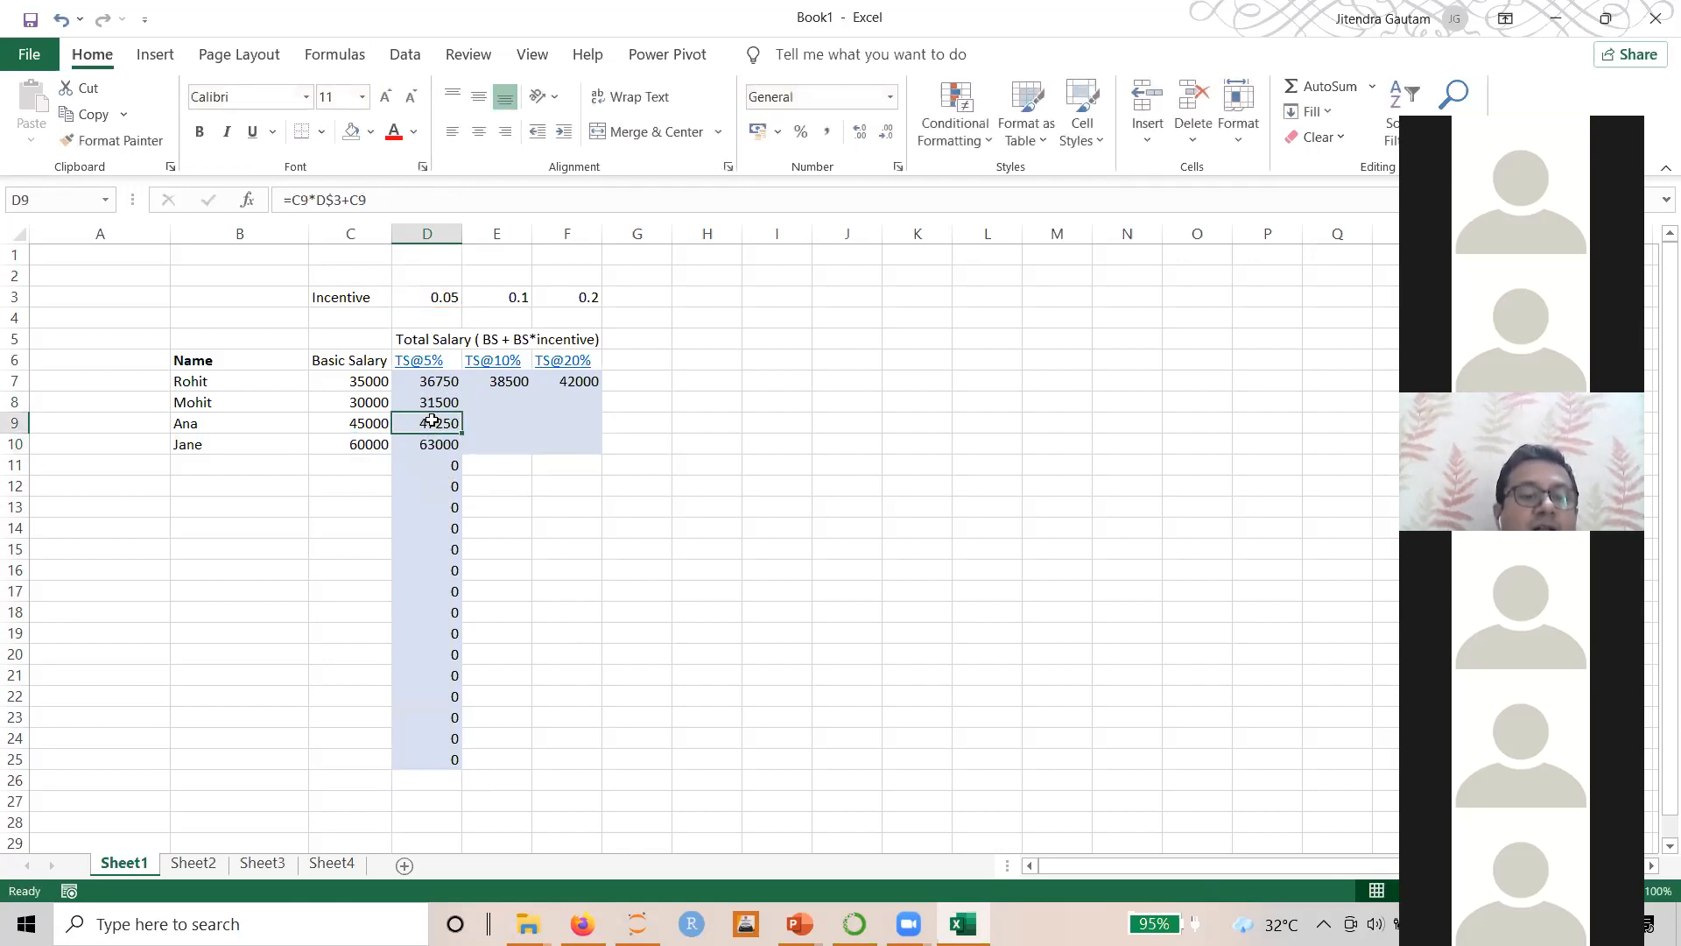
key(F2)
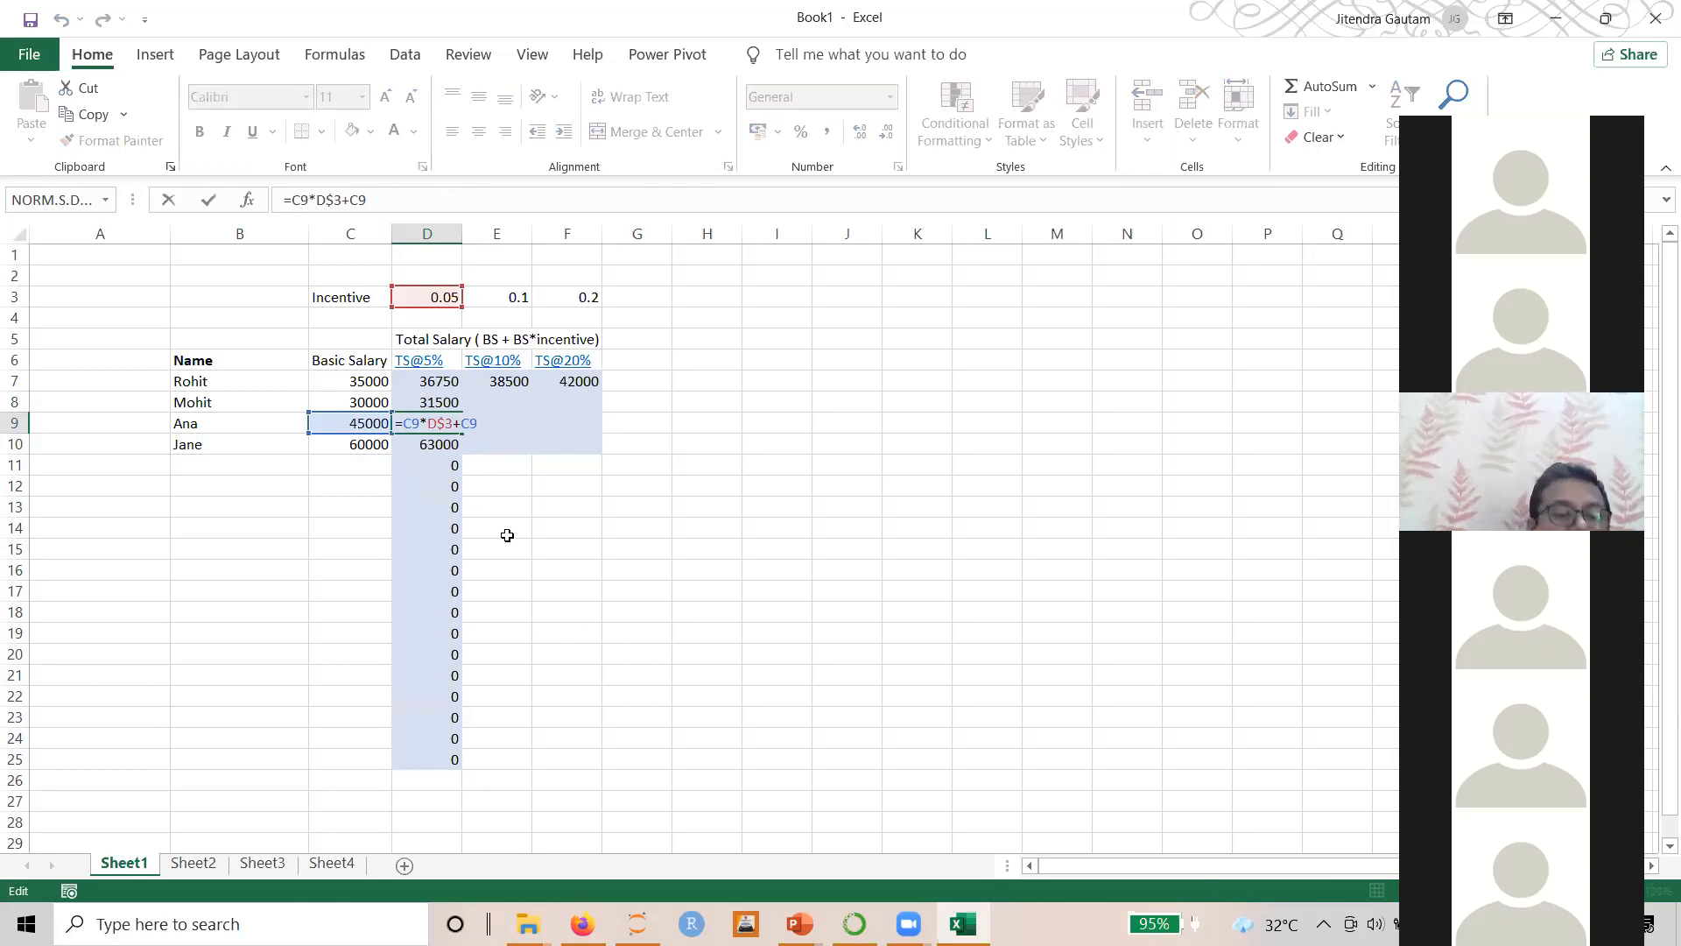
key(Return)
Clear the surplus formulas from D11:D25 and remove rows 11 to 25 with their leftover shading
drag(451, 465, 453, 759)
key(Delete)
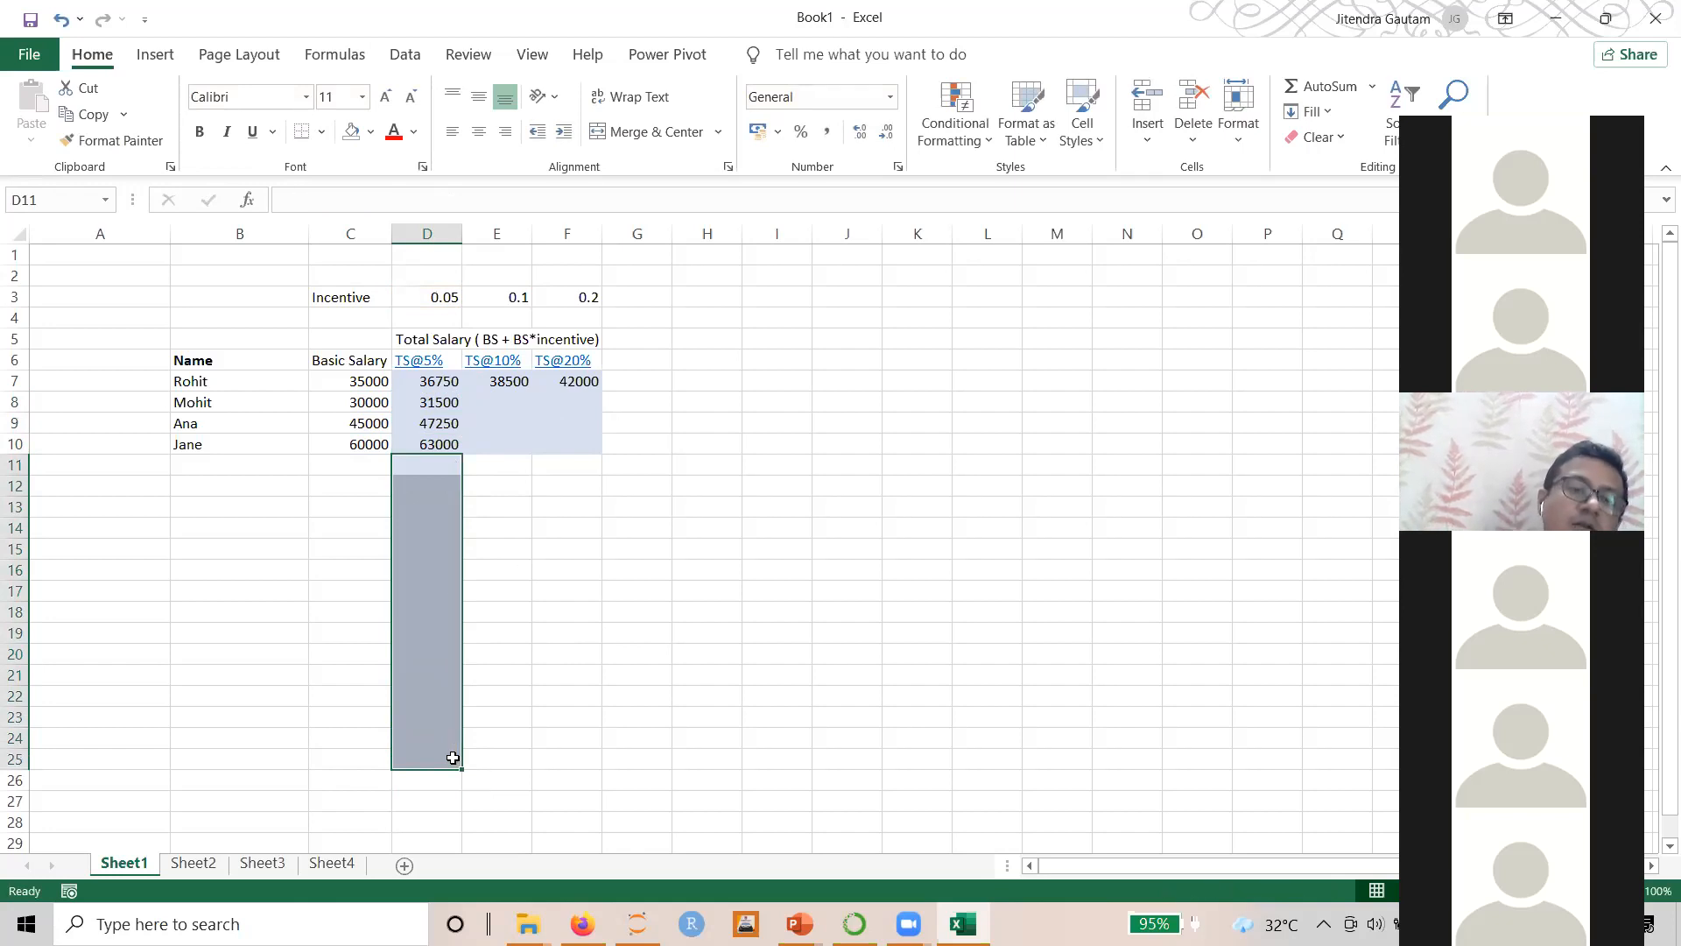
drag(14, 465, 22, 764)
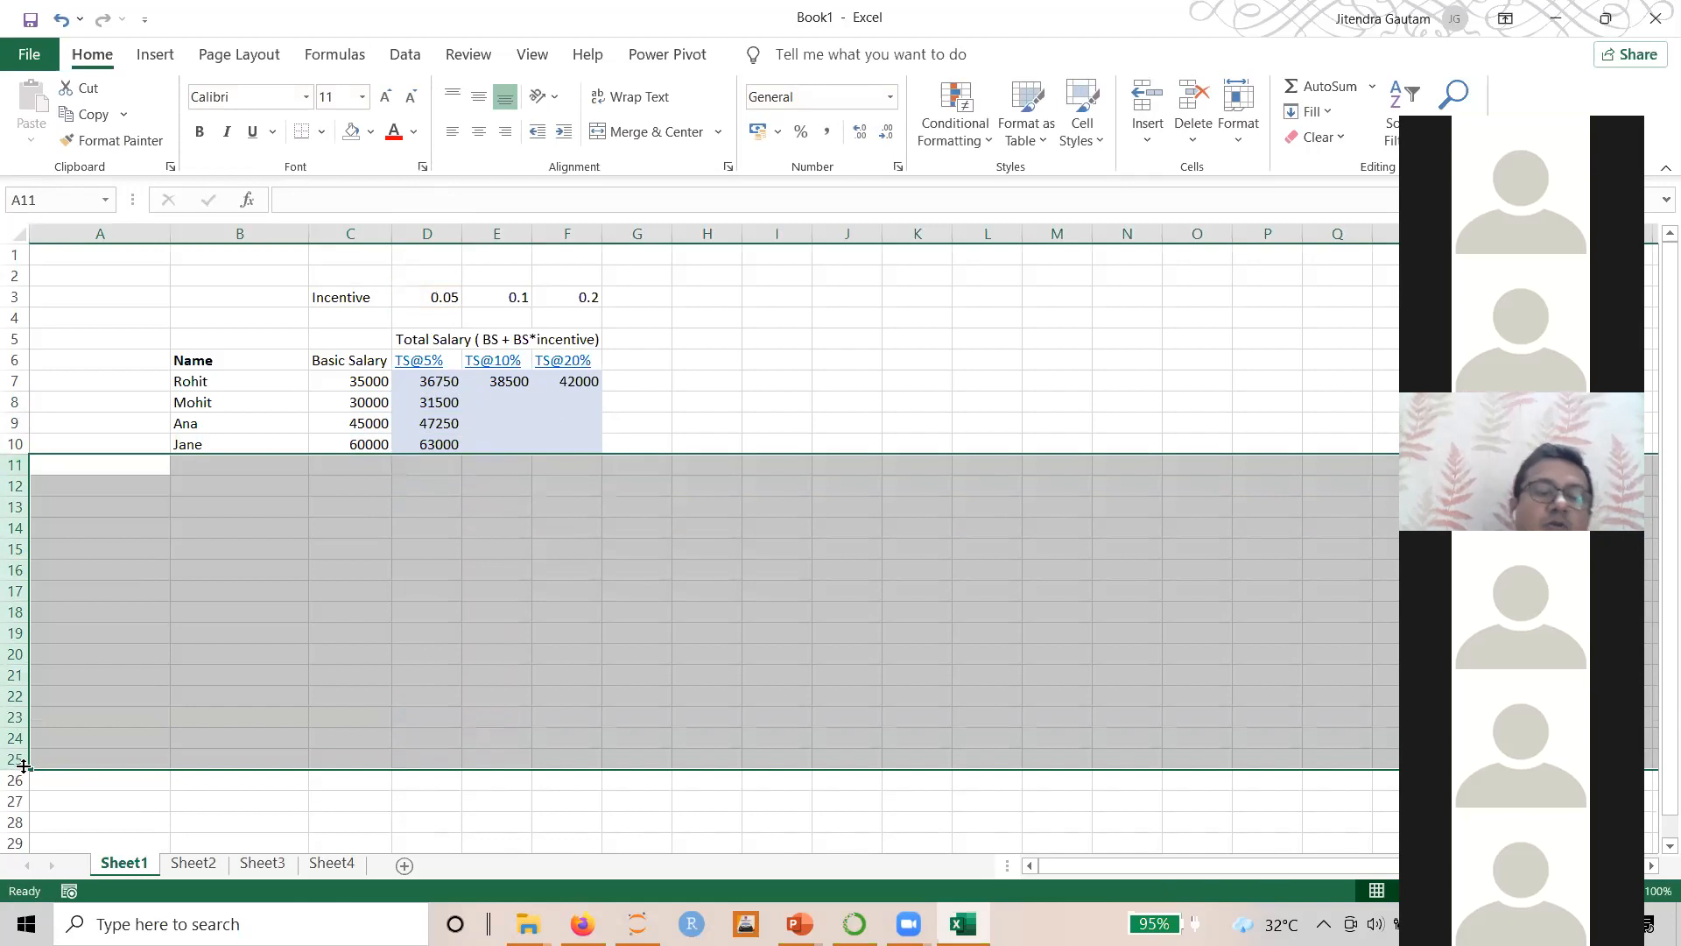
Clear the first employee's 10% and 20% total salary formulas from E7:F7
click(685, 367)
drag(508, 383, 549, 385)
key(Delete)
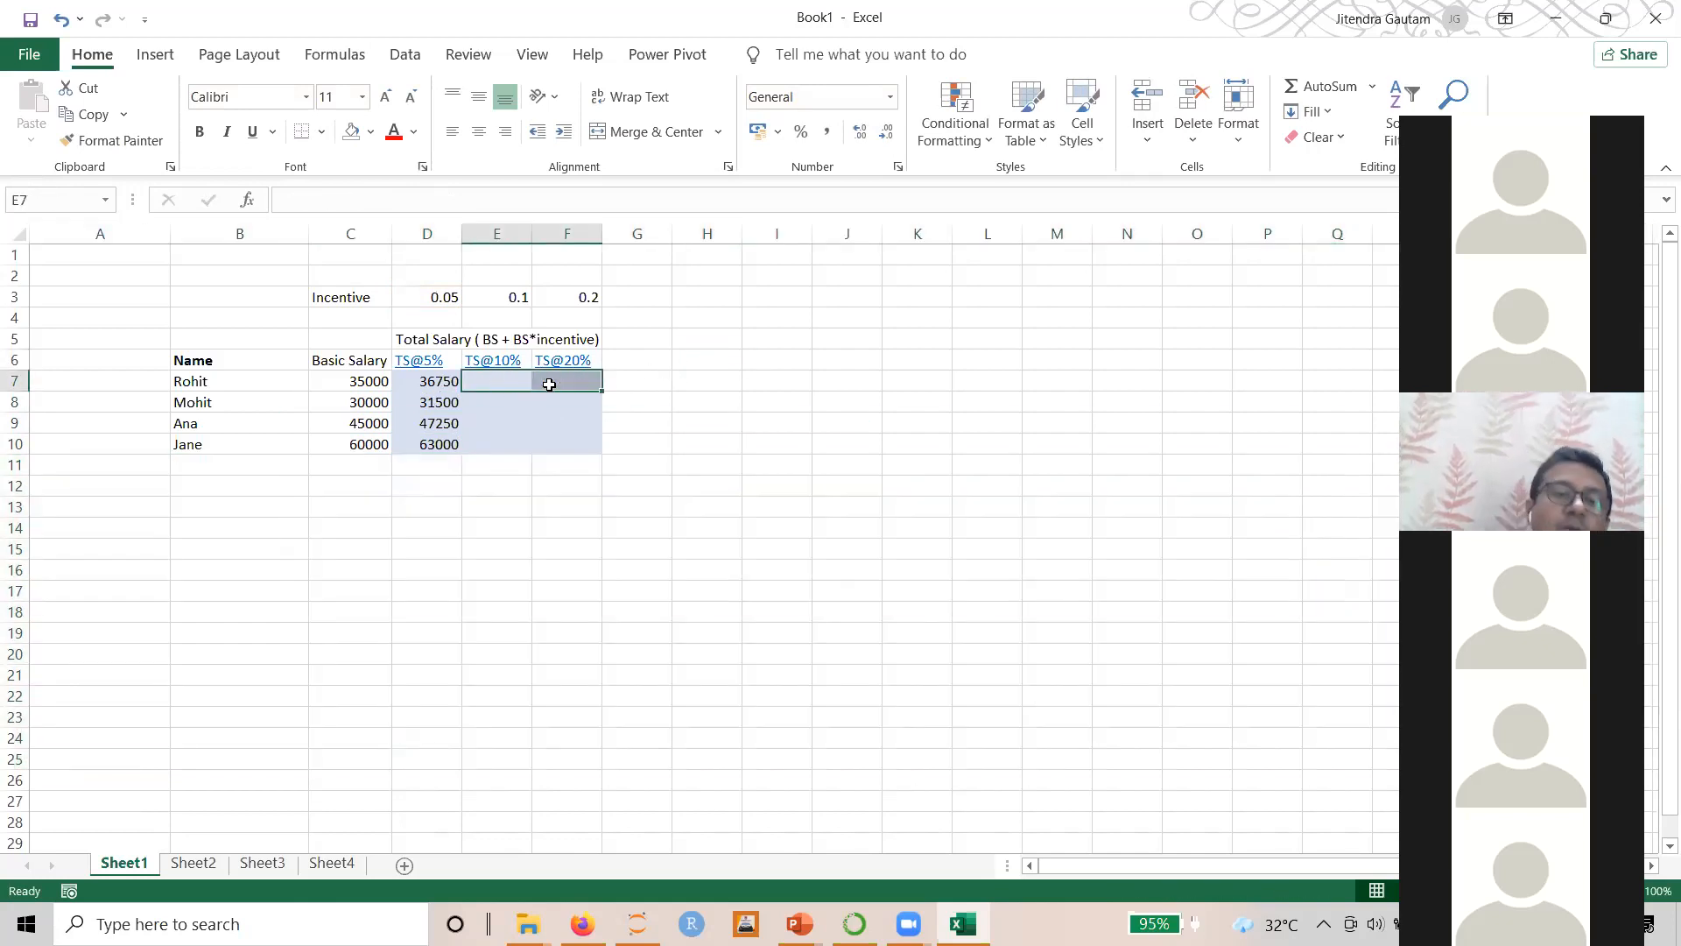
Try filling the D7 formula across into E7 and inspect the references in the copy
click(445, 379)
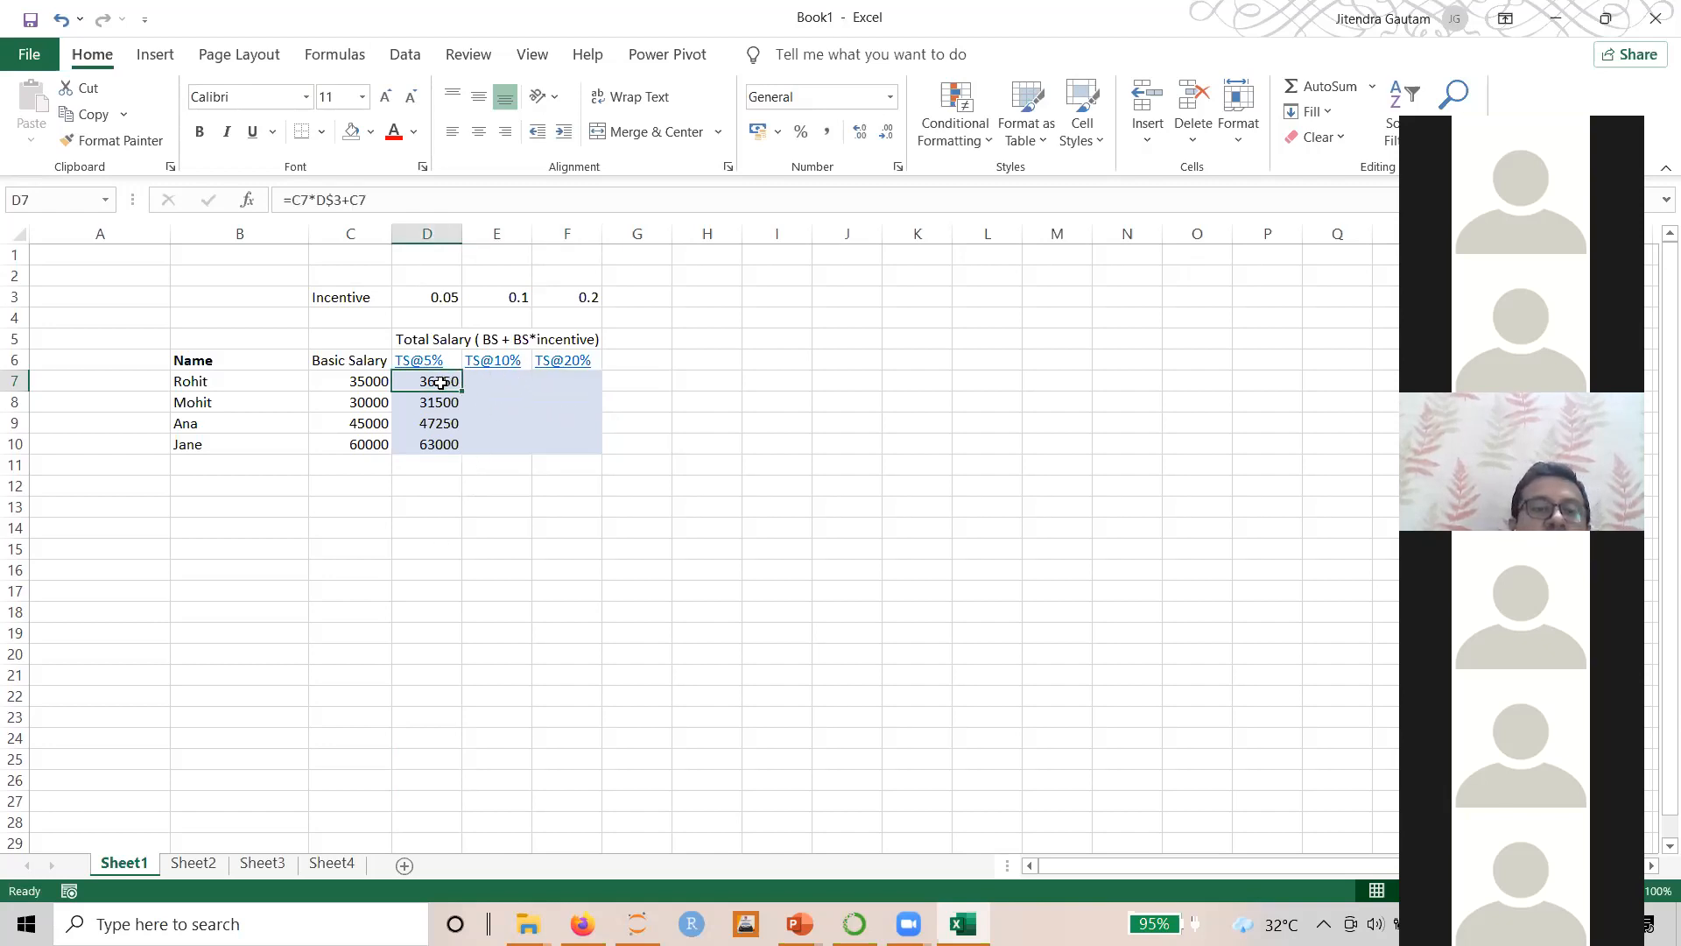
drag(462, 388, 524, 385)
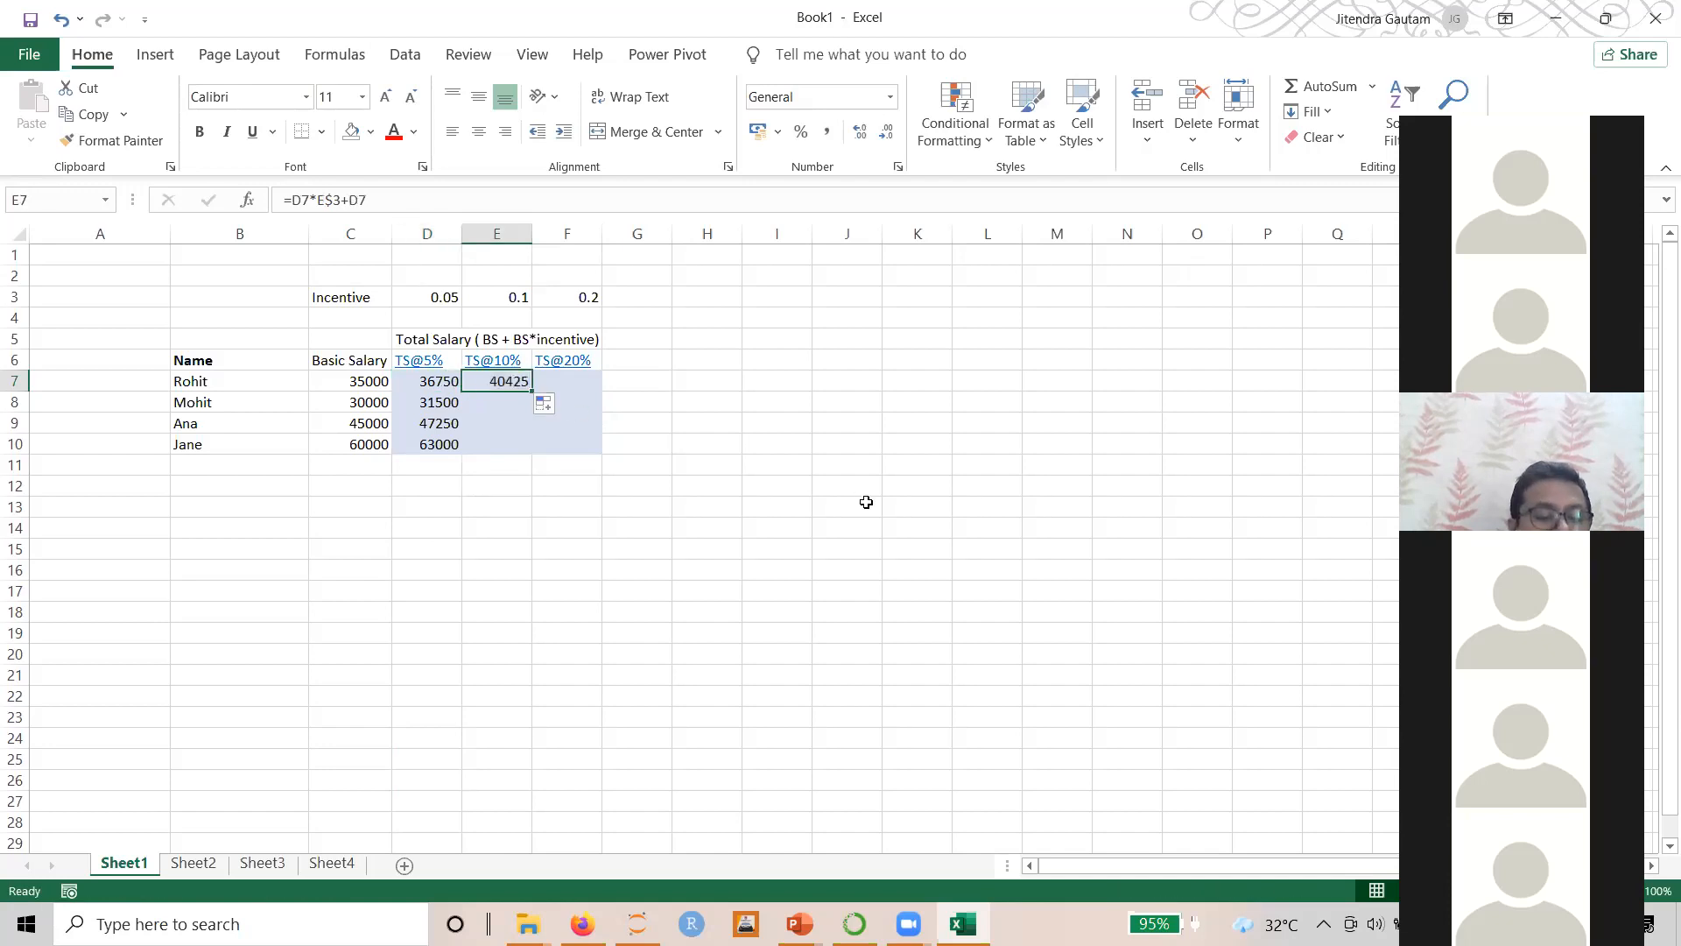
key(F2)
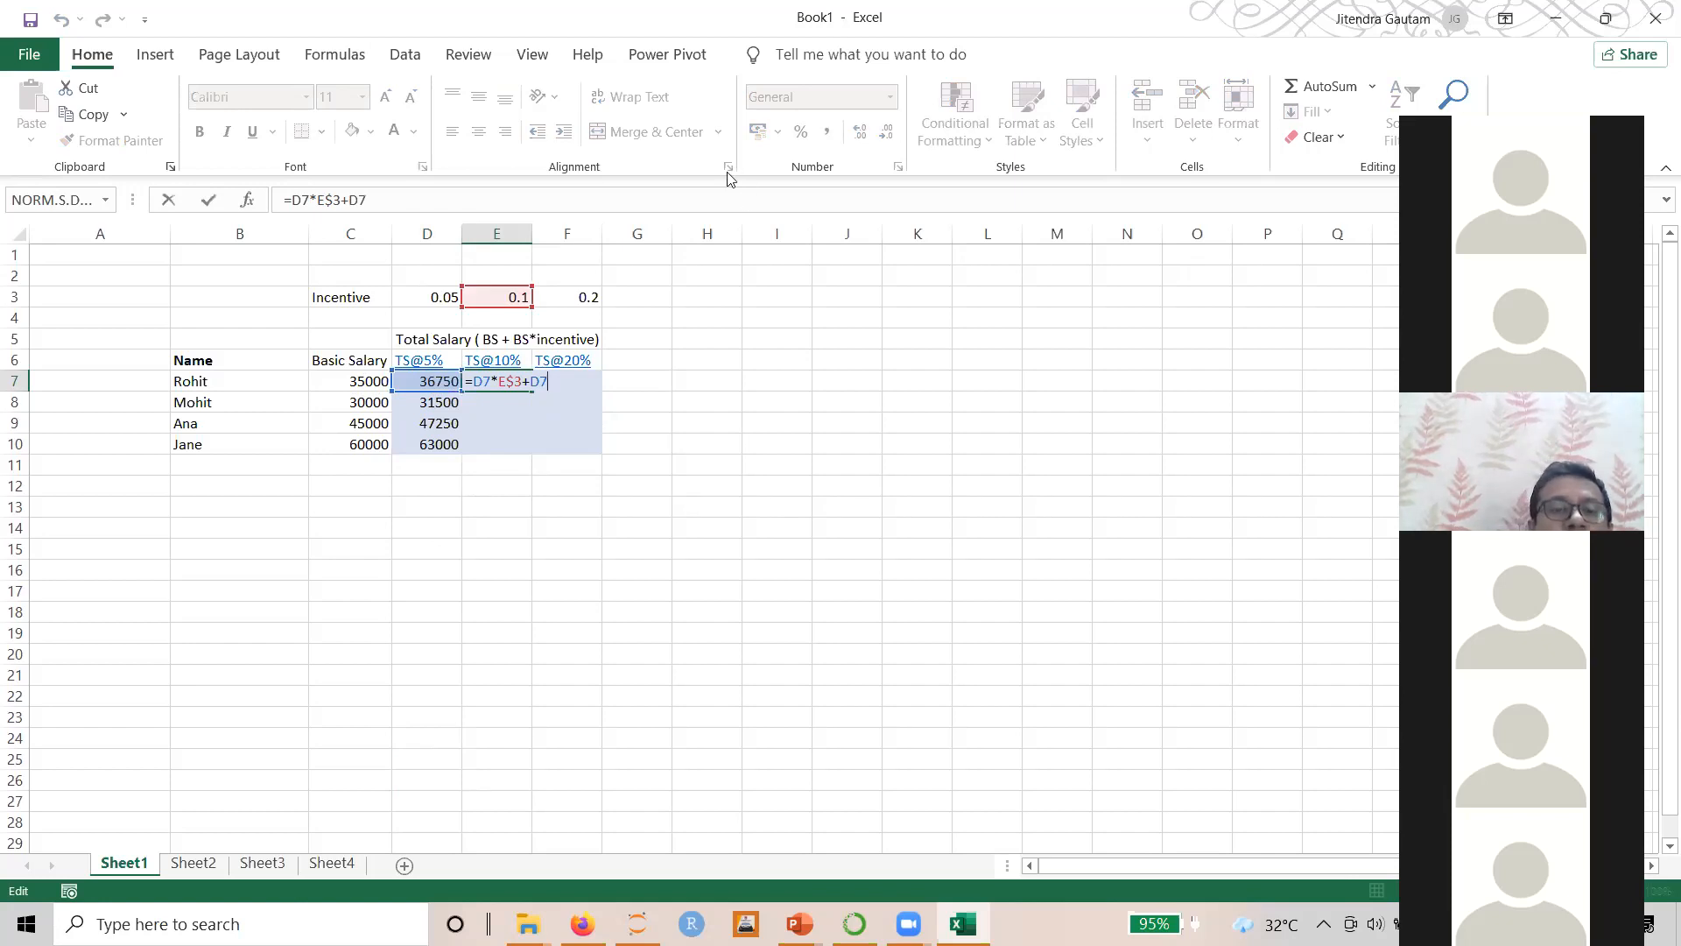
key(Escape)
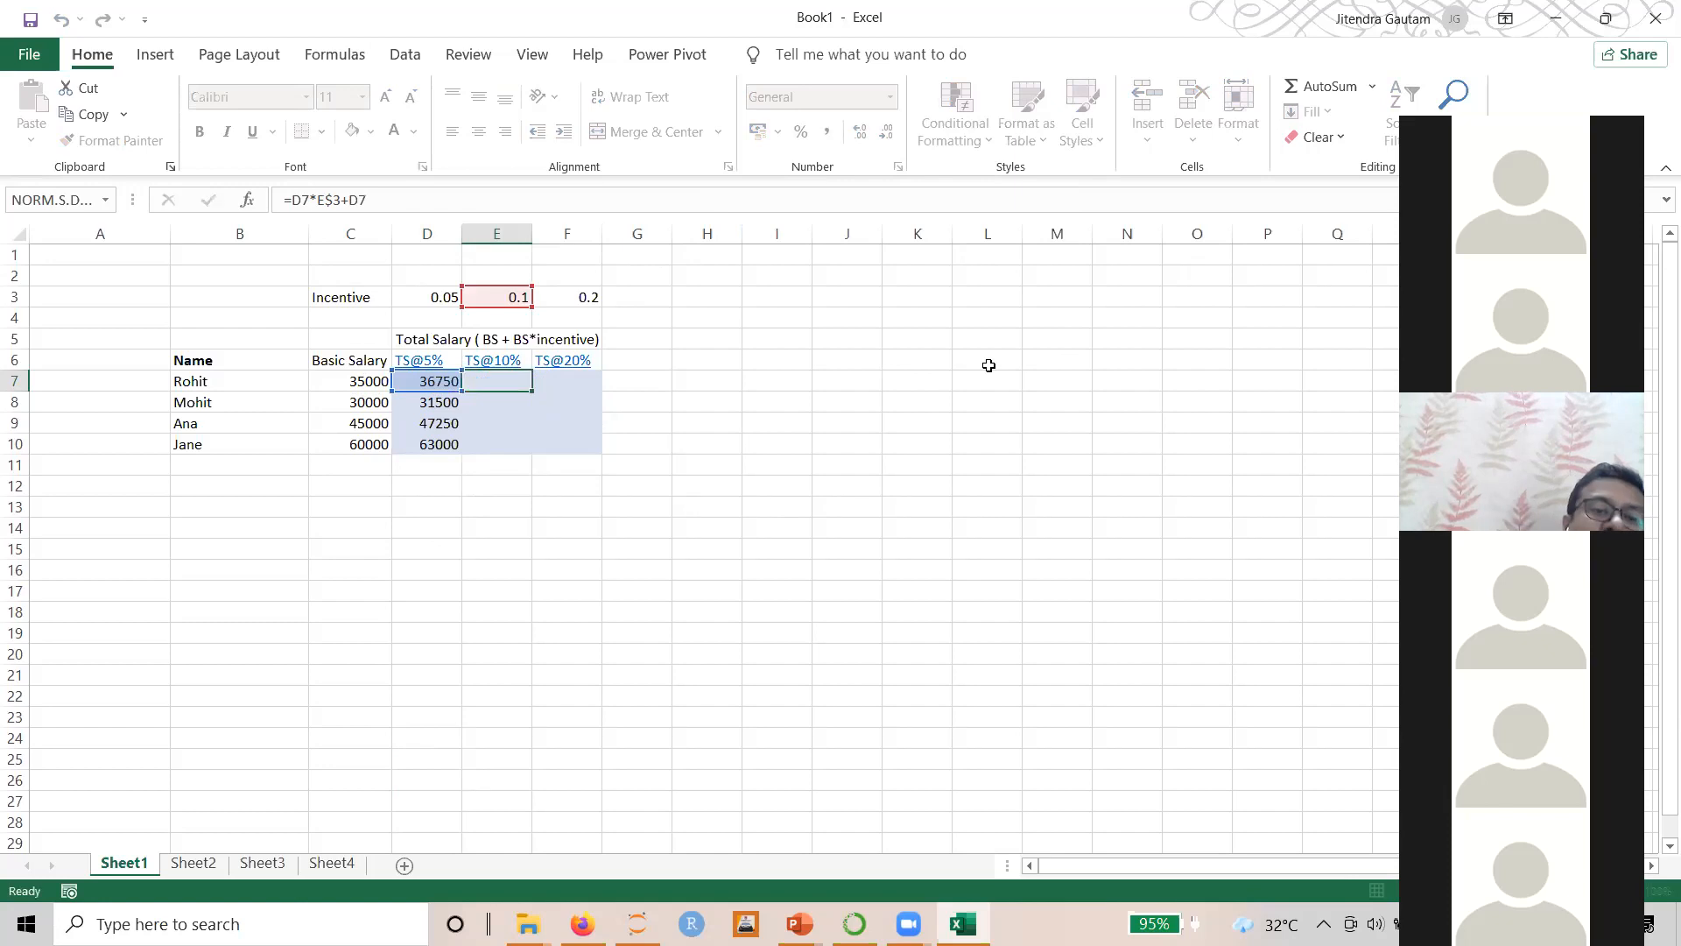
key(ctrl+Return)
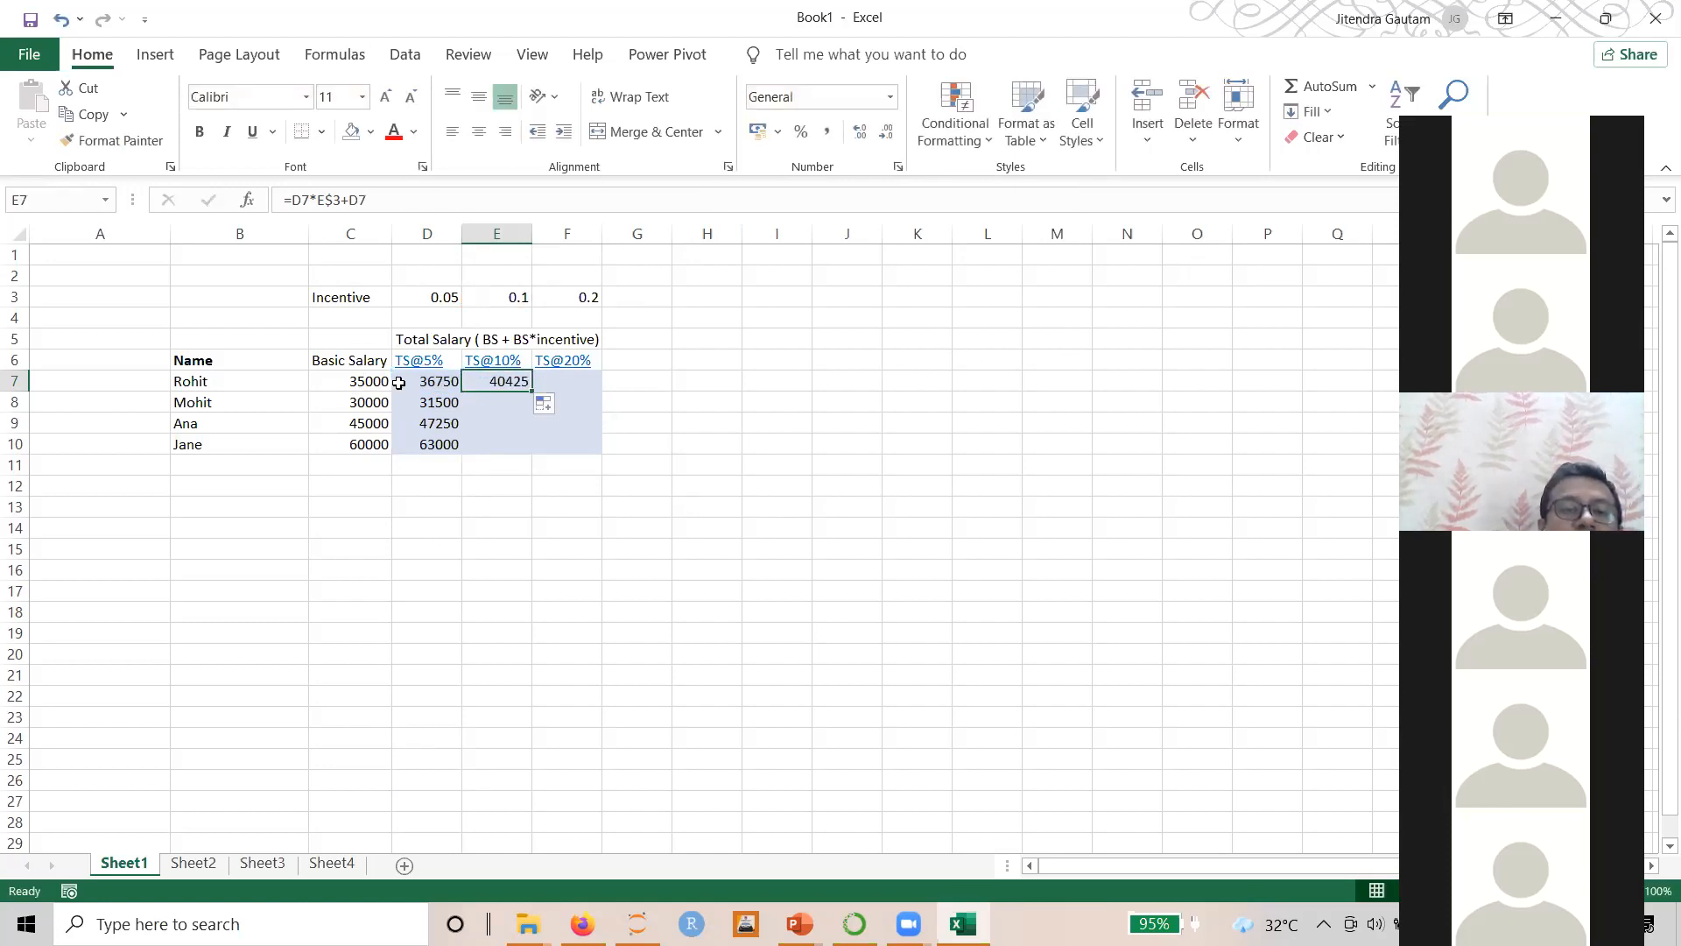
Compare the formulas in D7 and E7 to see how the basic salary reference shifts between columns
click(435, 378)
click(508, 379)
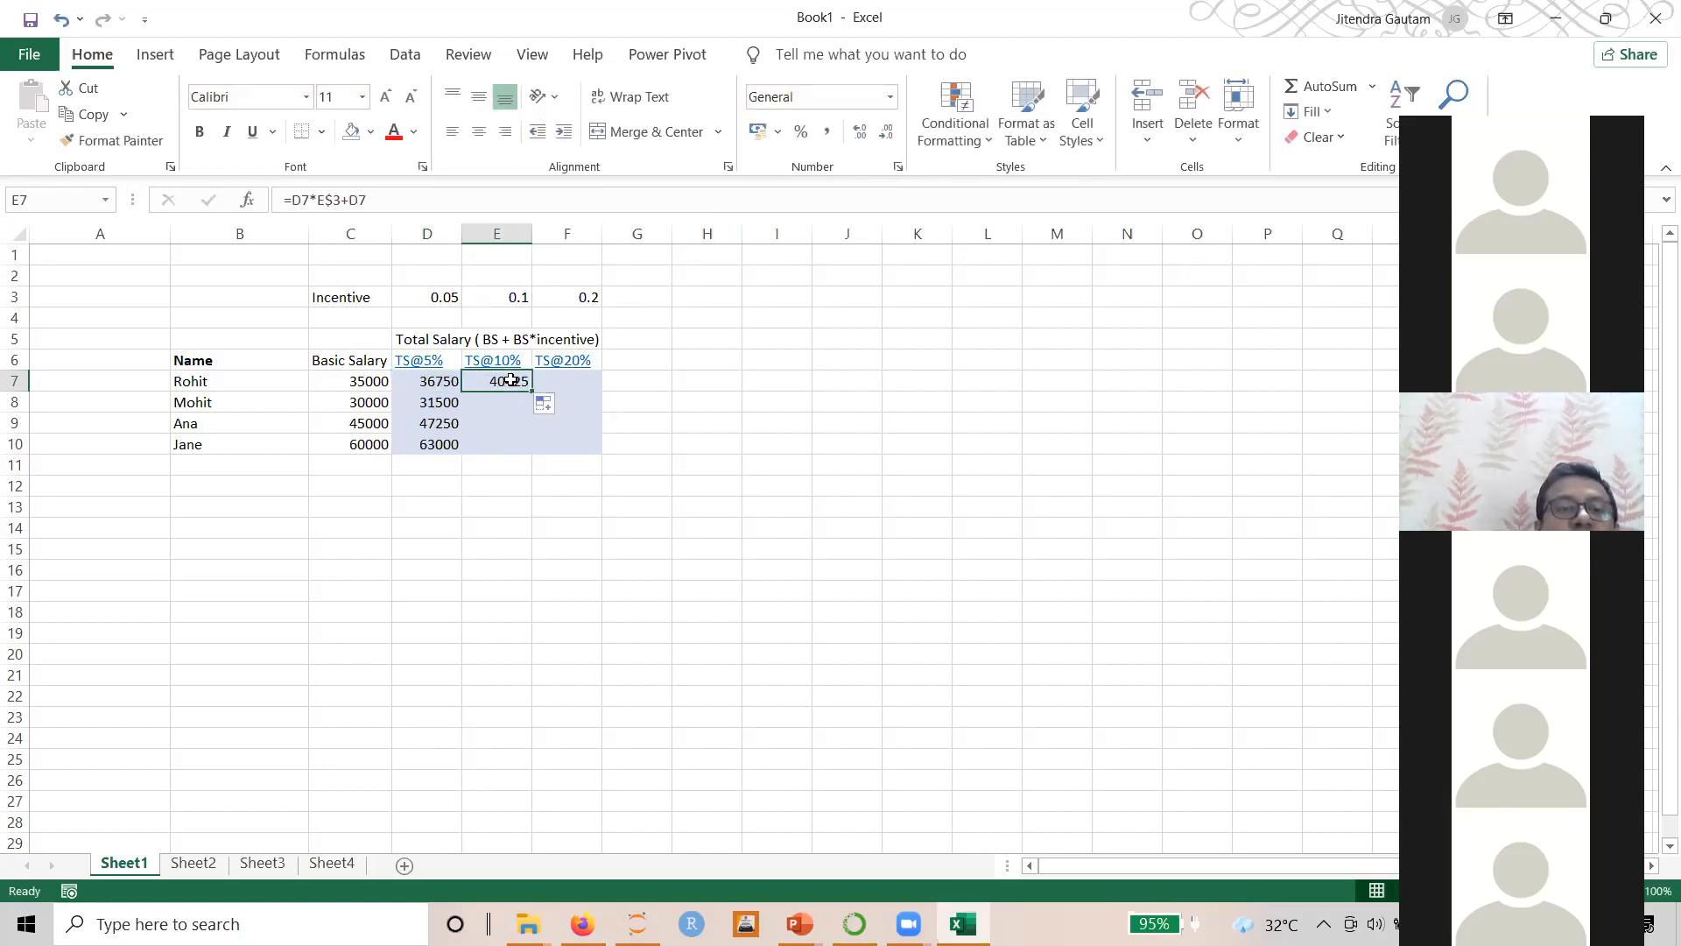
click(424, 393)
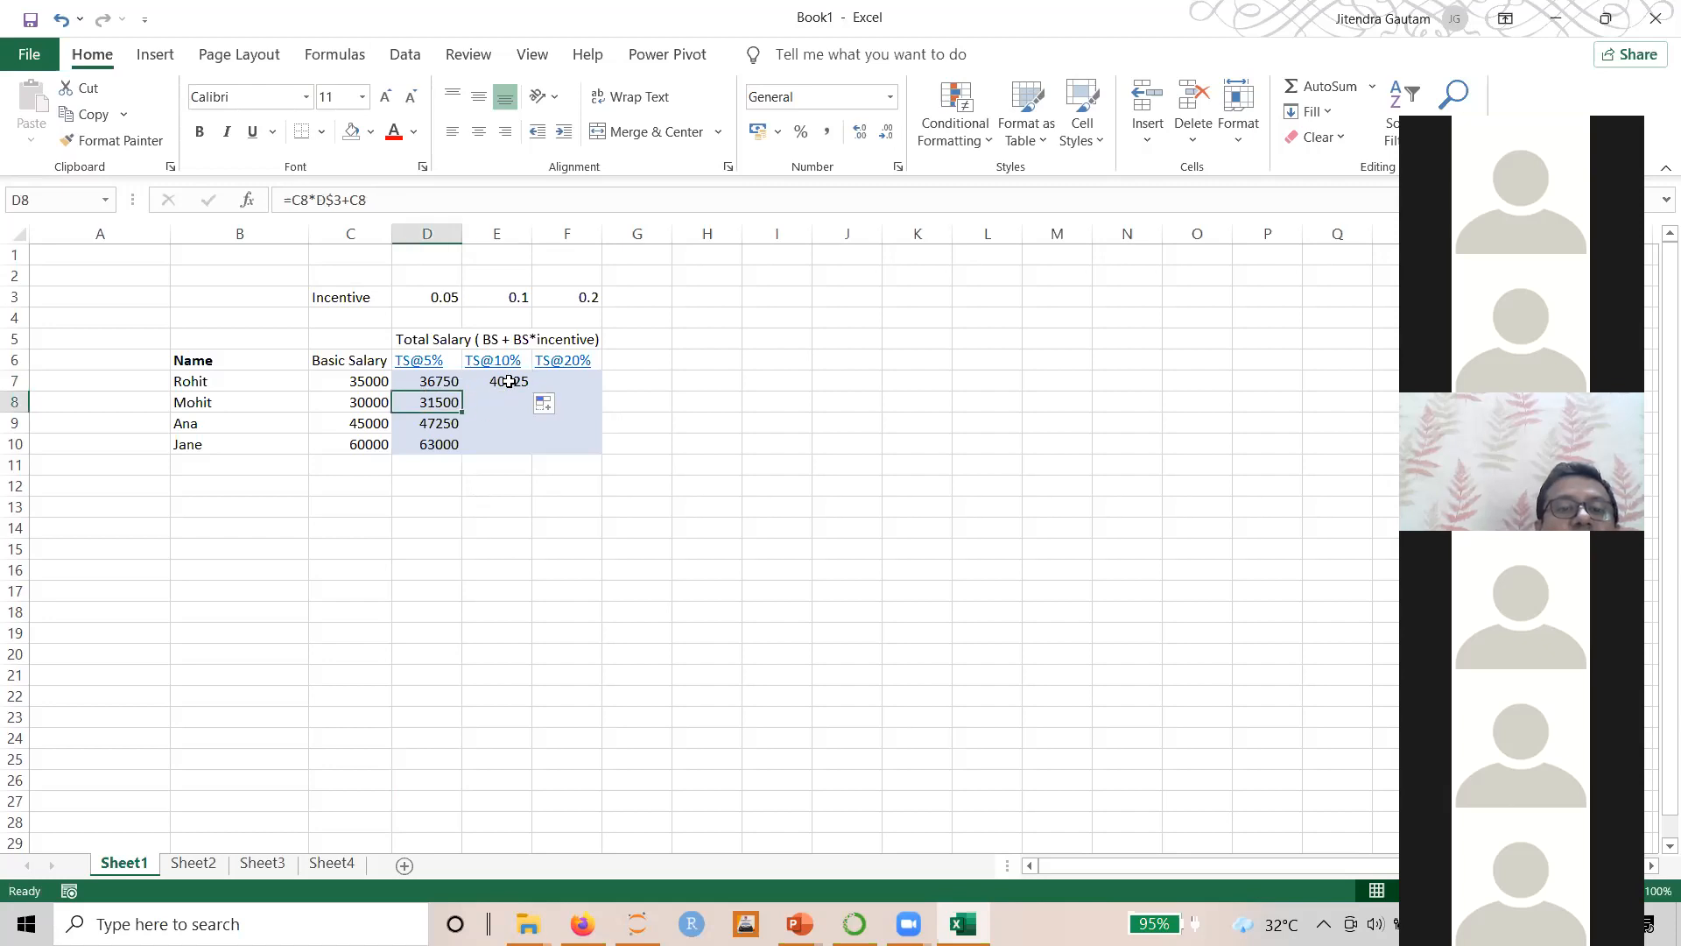
click(501, 378)
click(425, 385)
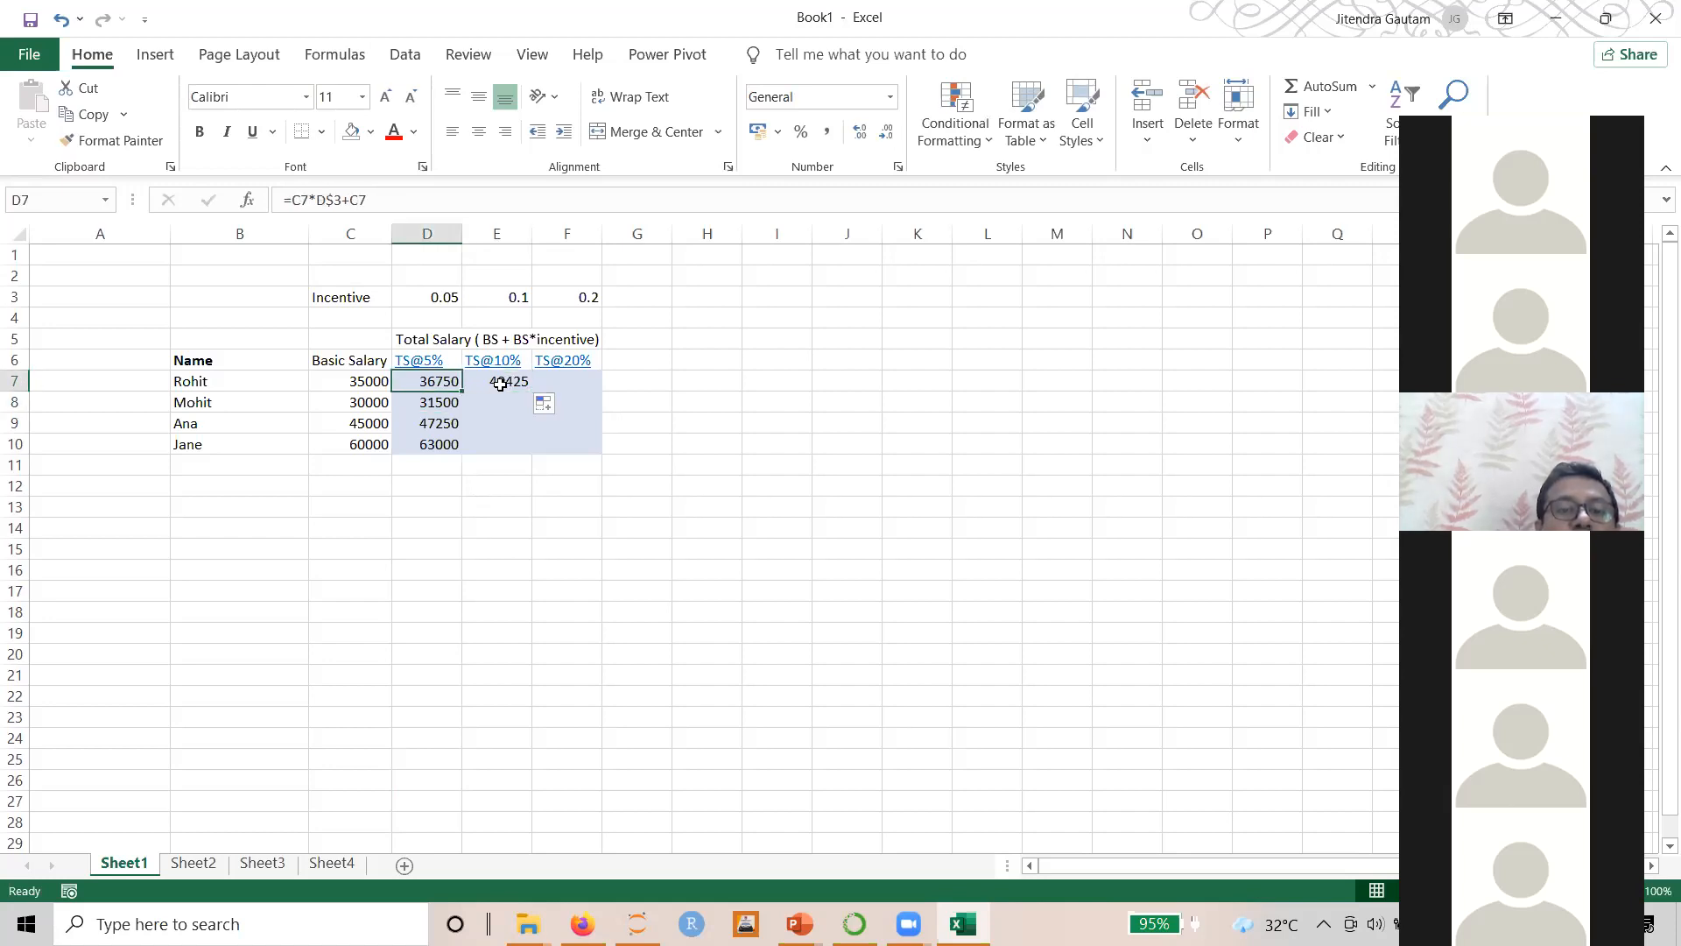
click(498, 379)
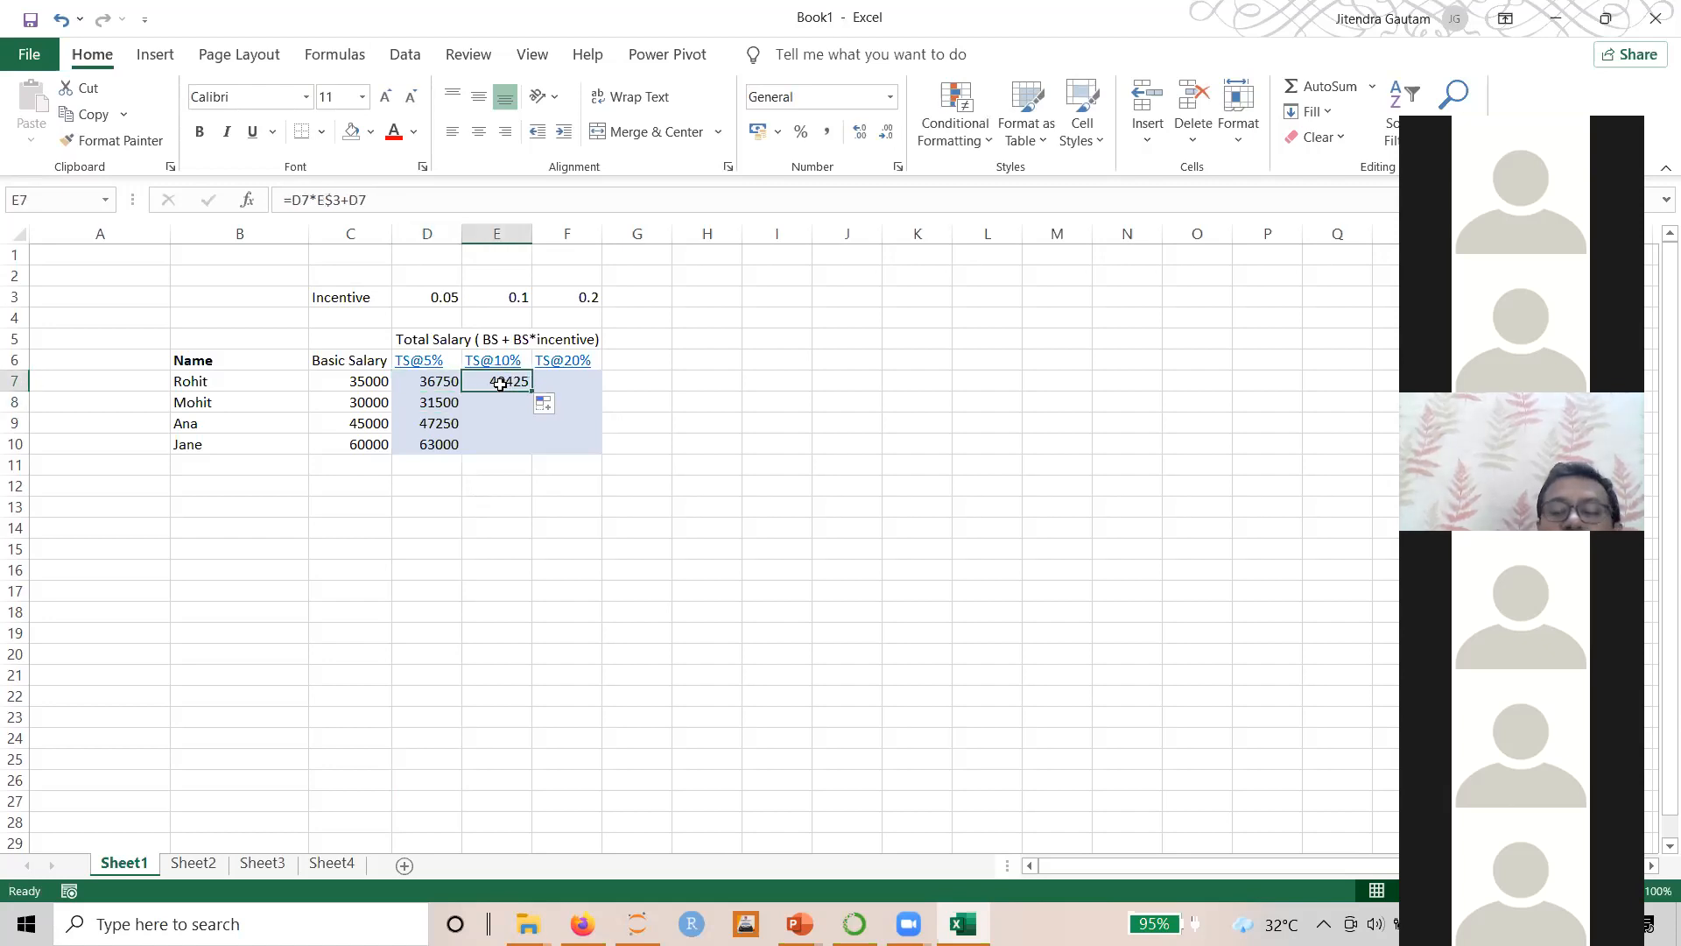
click(425, 385)
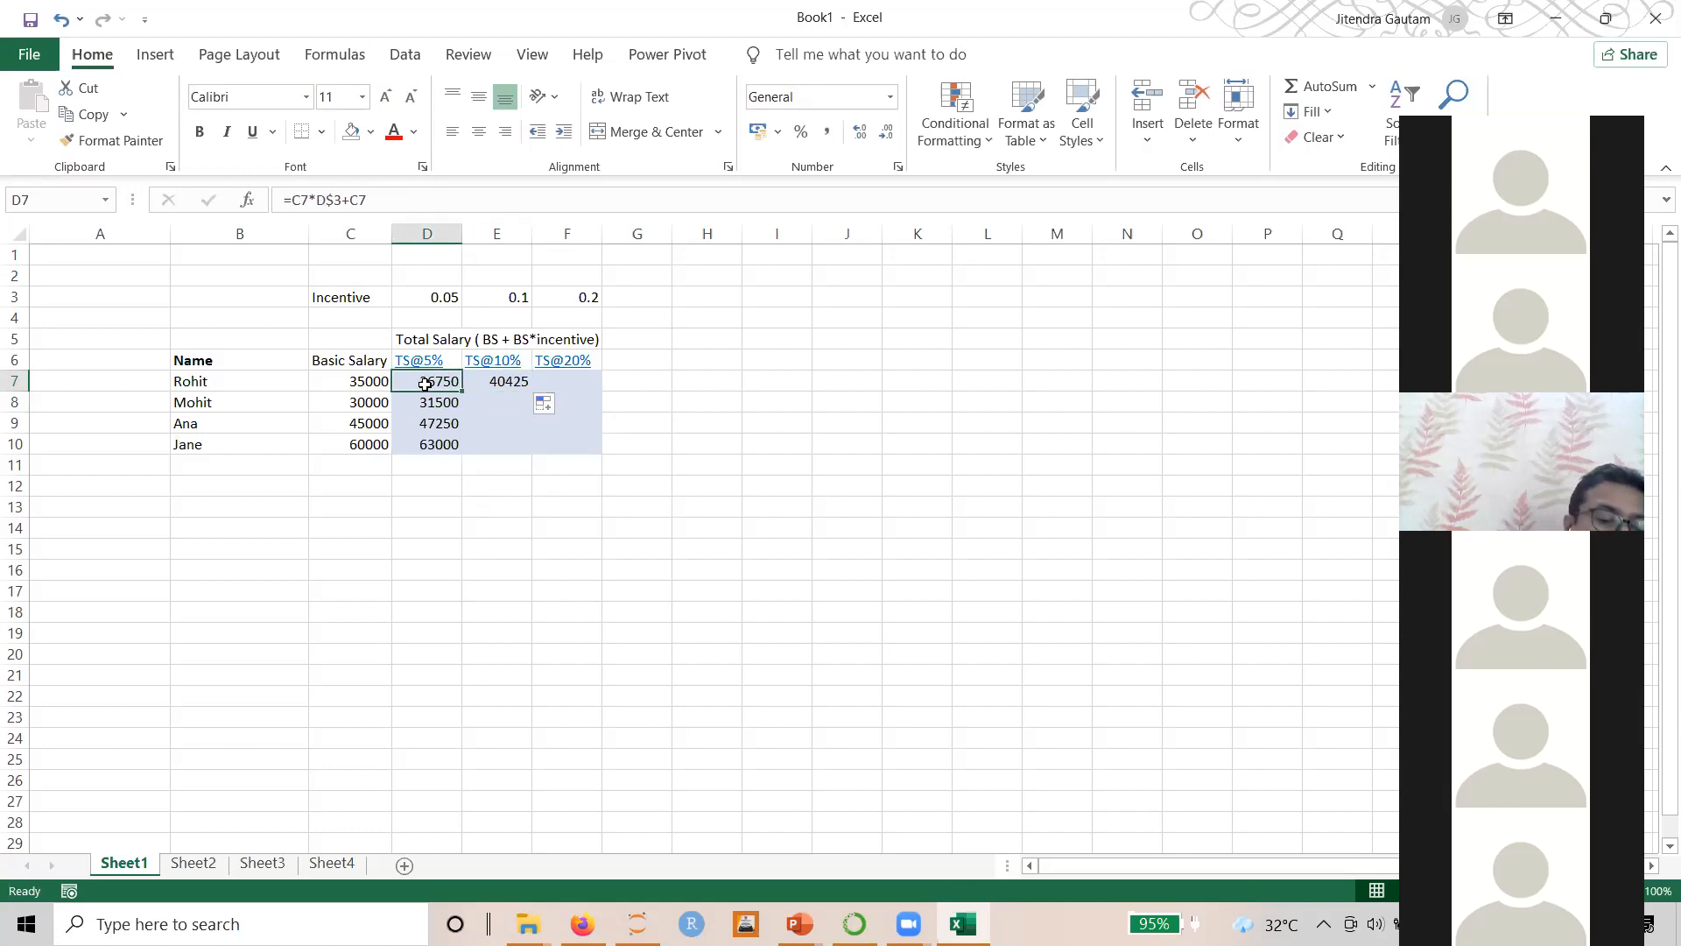
Lock the basic salary column in D7 by changing its formula to =$C7*D$3+$C7
double_click(425, 384)
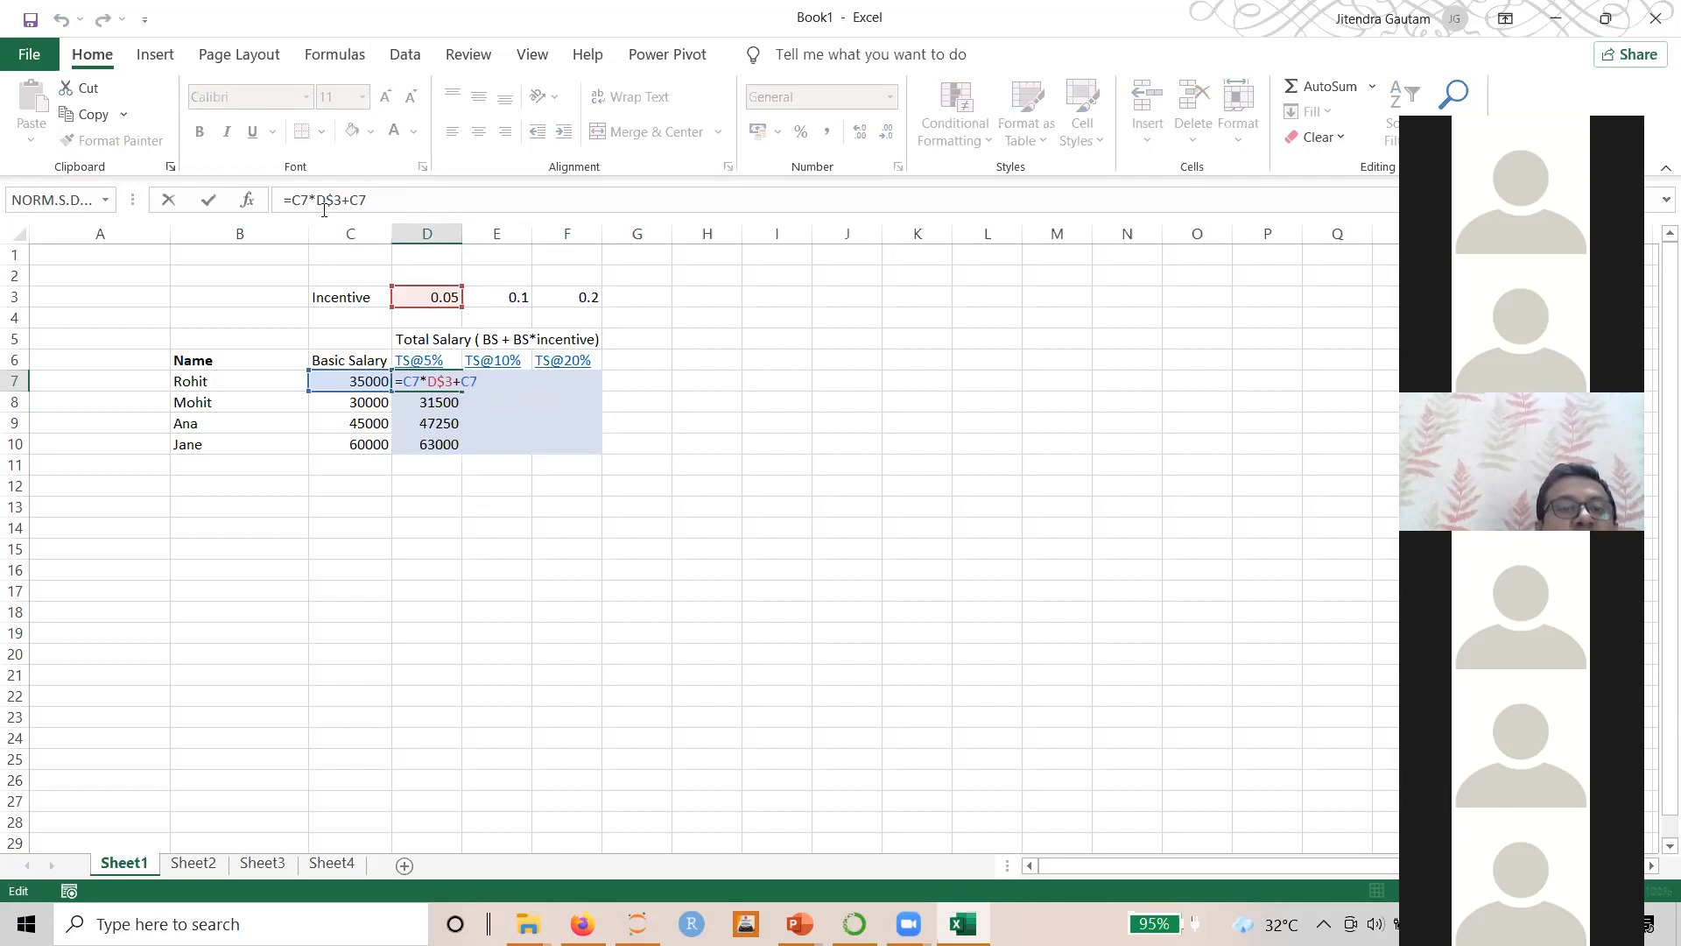
click(294, 203)
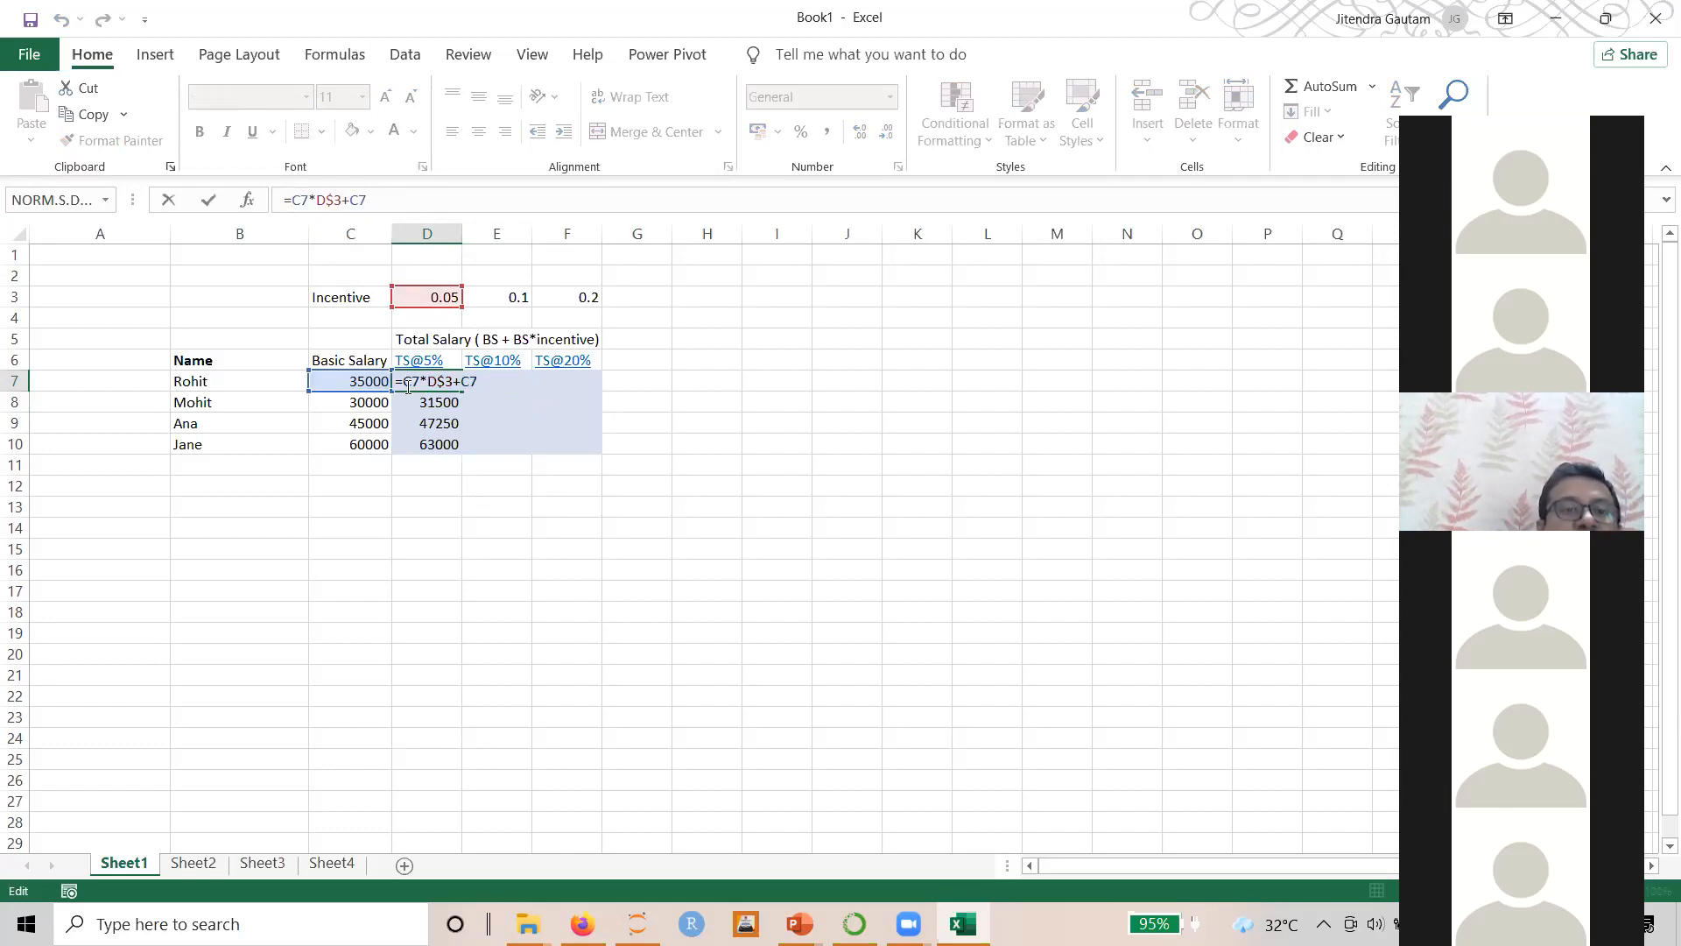
text($)
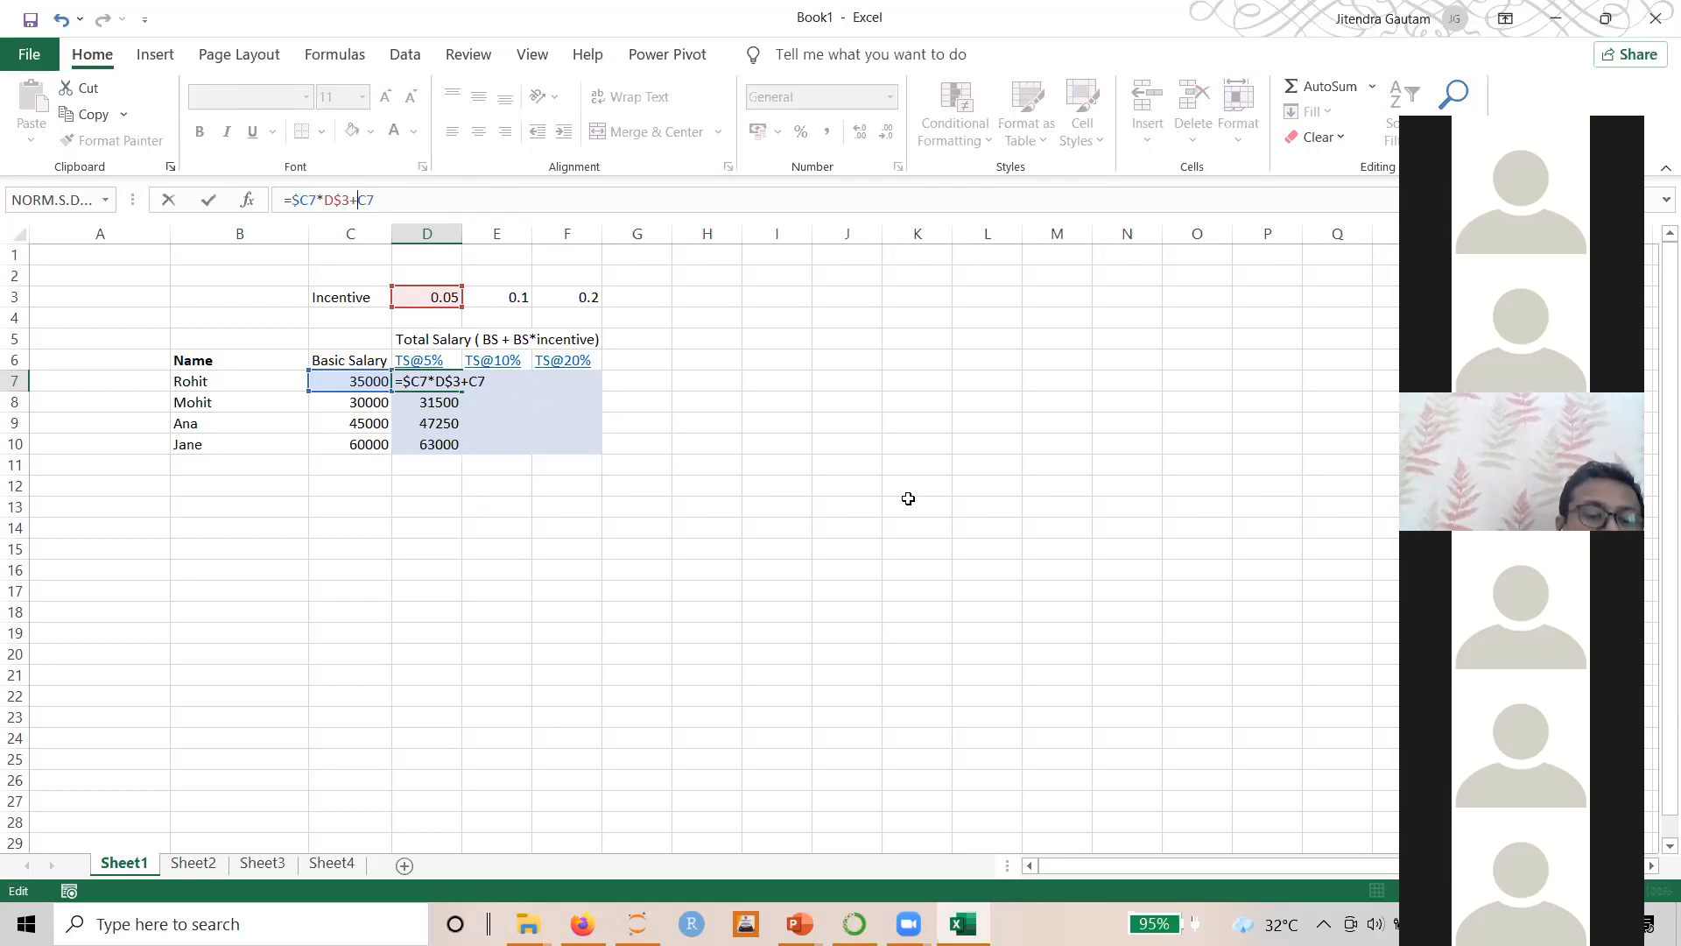
text($)
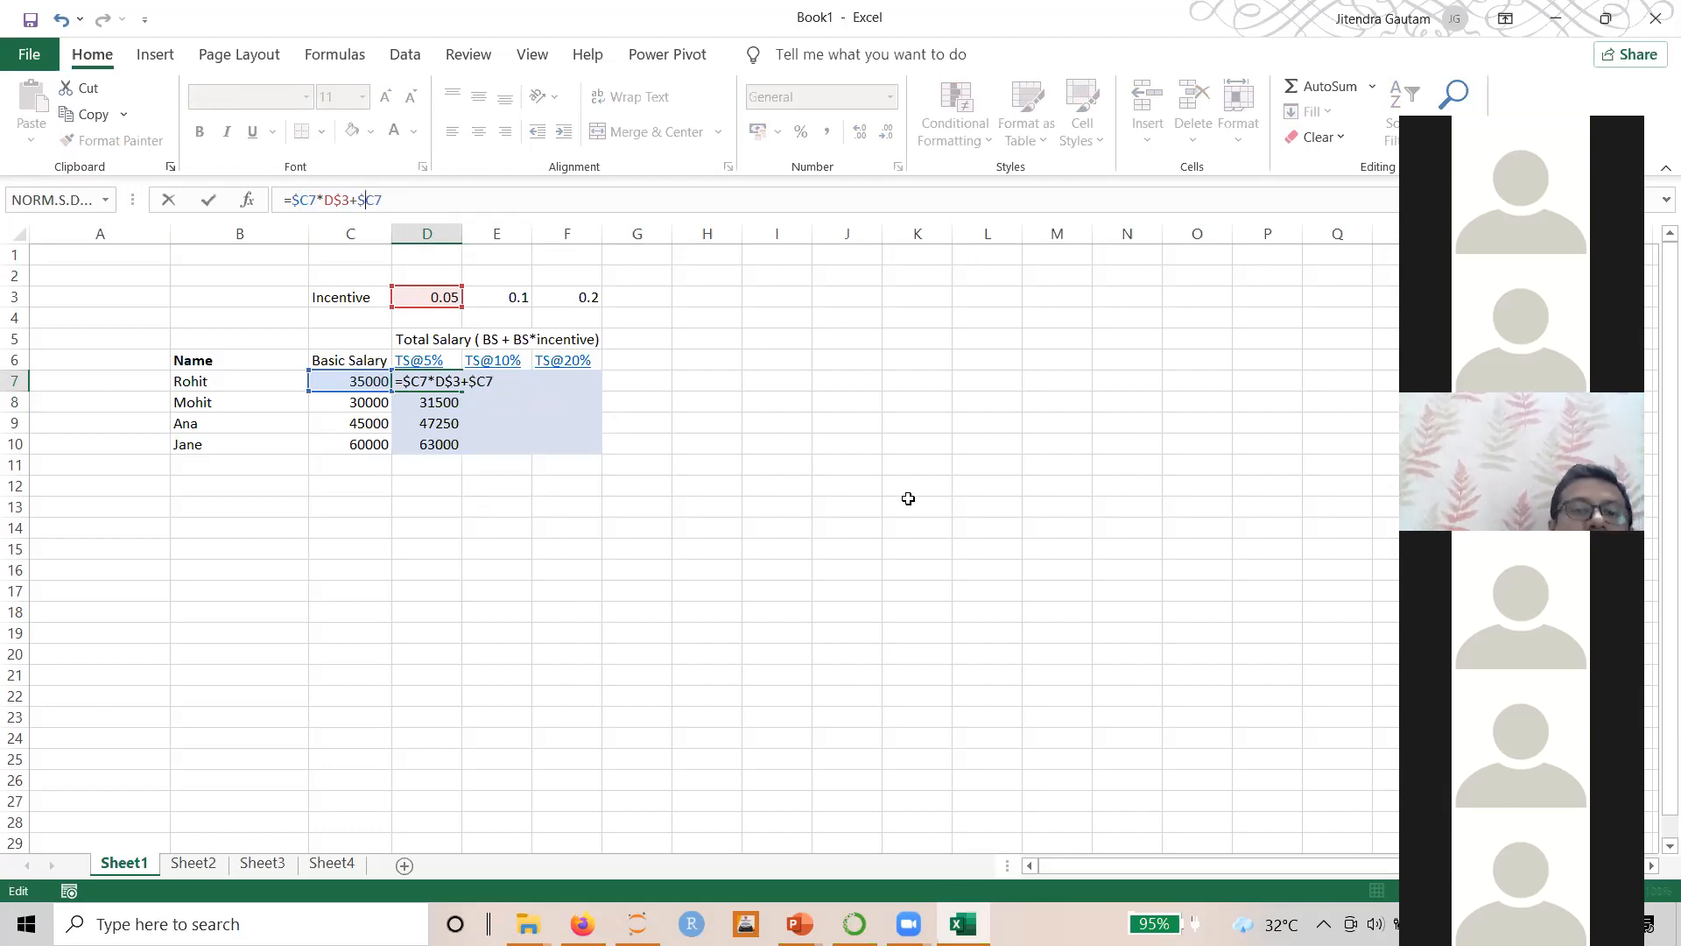
key(Return)
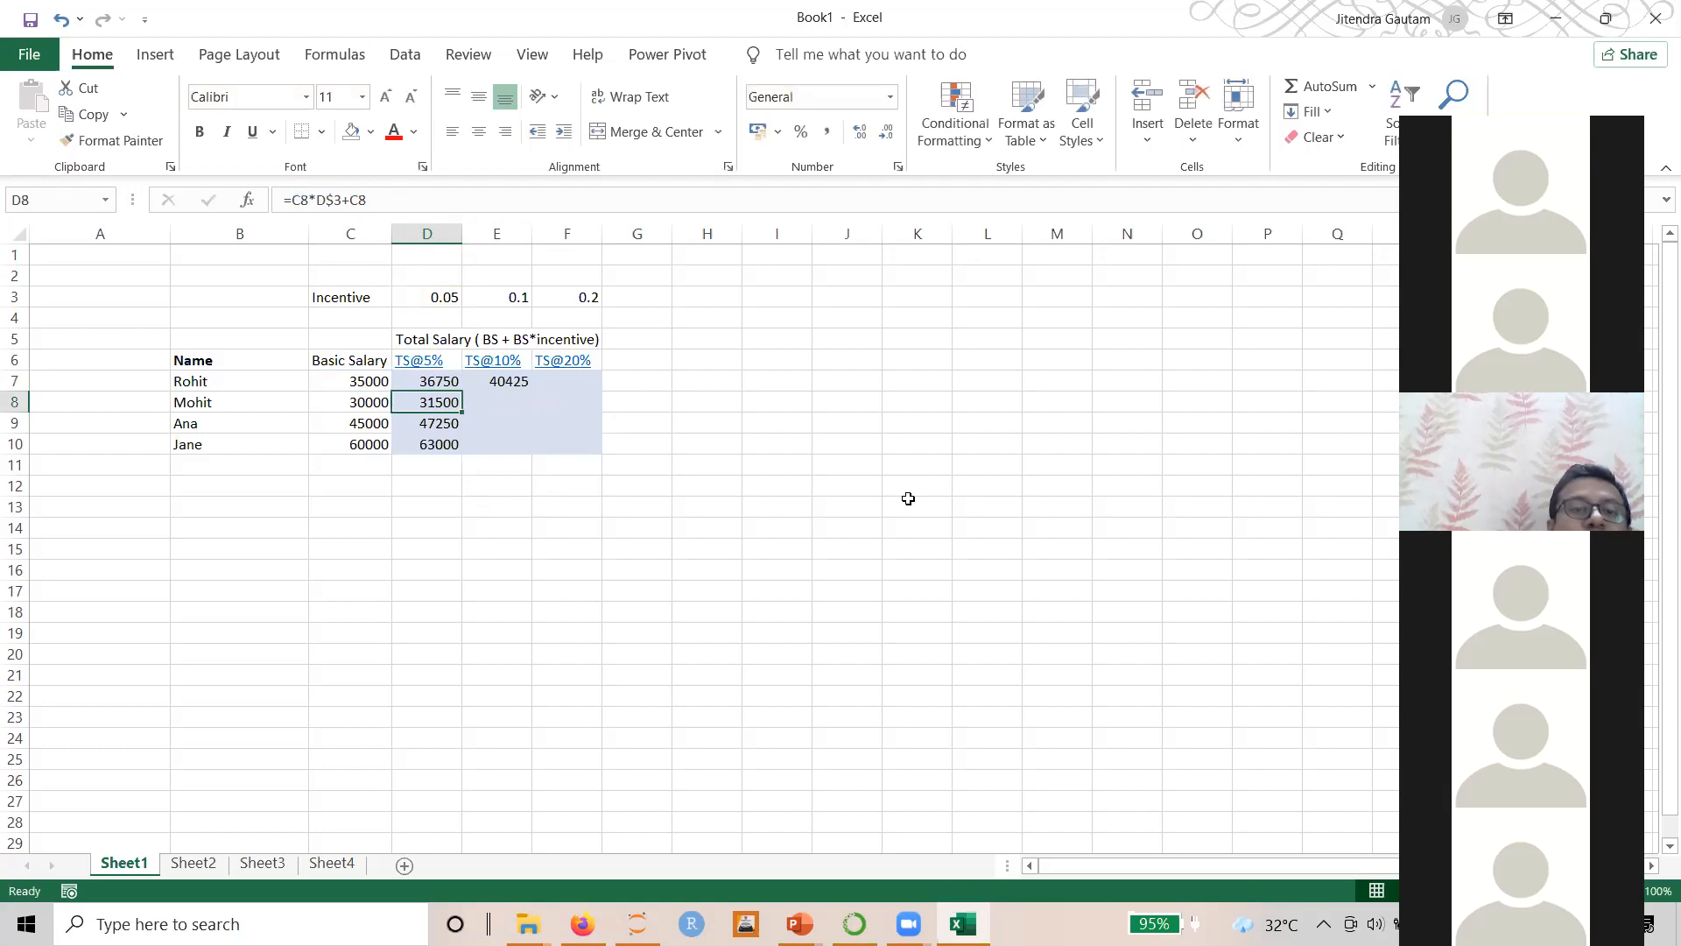
Fill the mixed-reference formula from D7 across into E7 for the 10% total salary and check the copy
click(418, 374)
drag(462, 391, 532, 393)
click(501, 381)
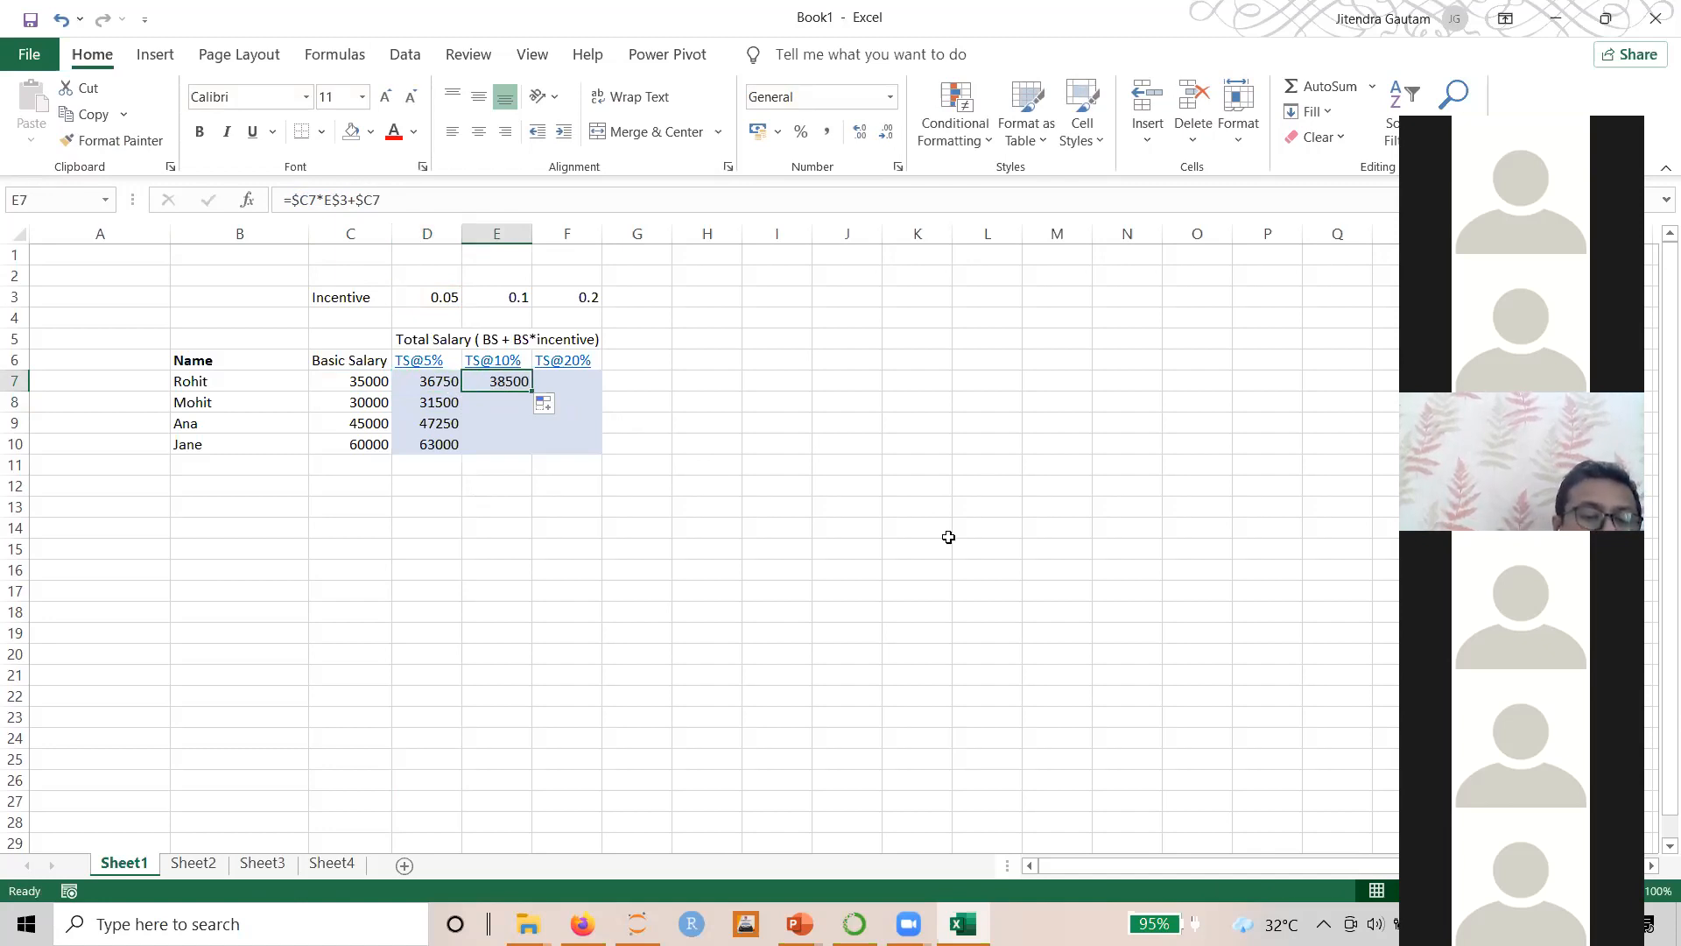
Check the references in E7's formula and fill it across into F7 for the 20% total salary
key(F2)
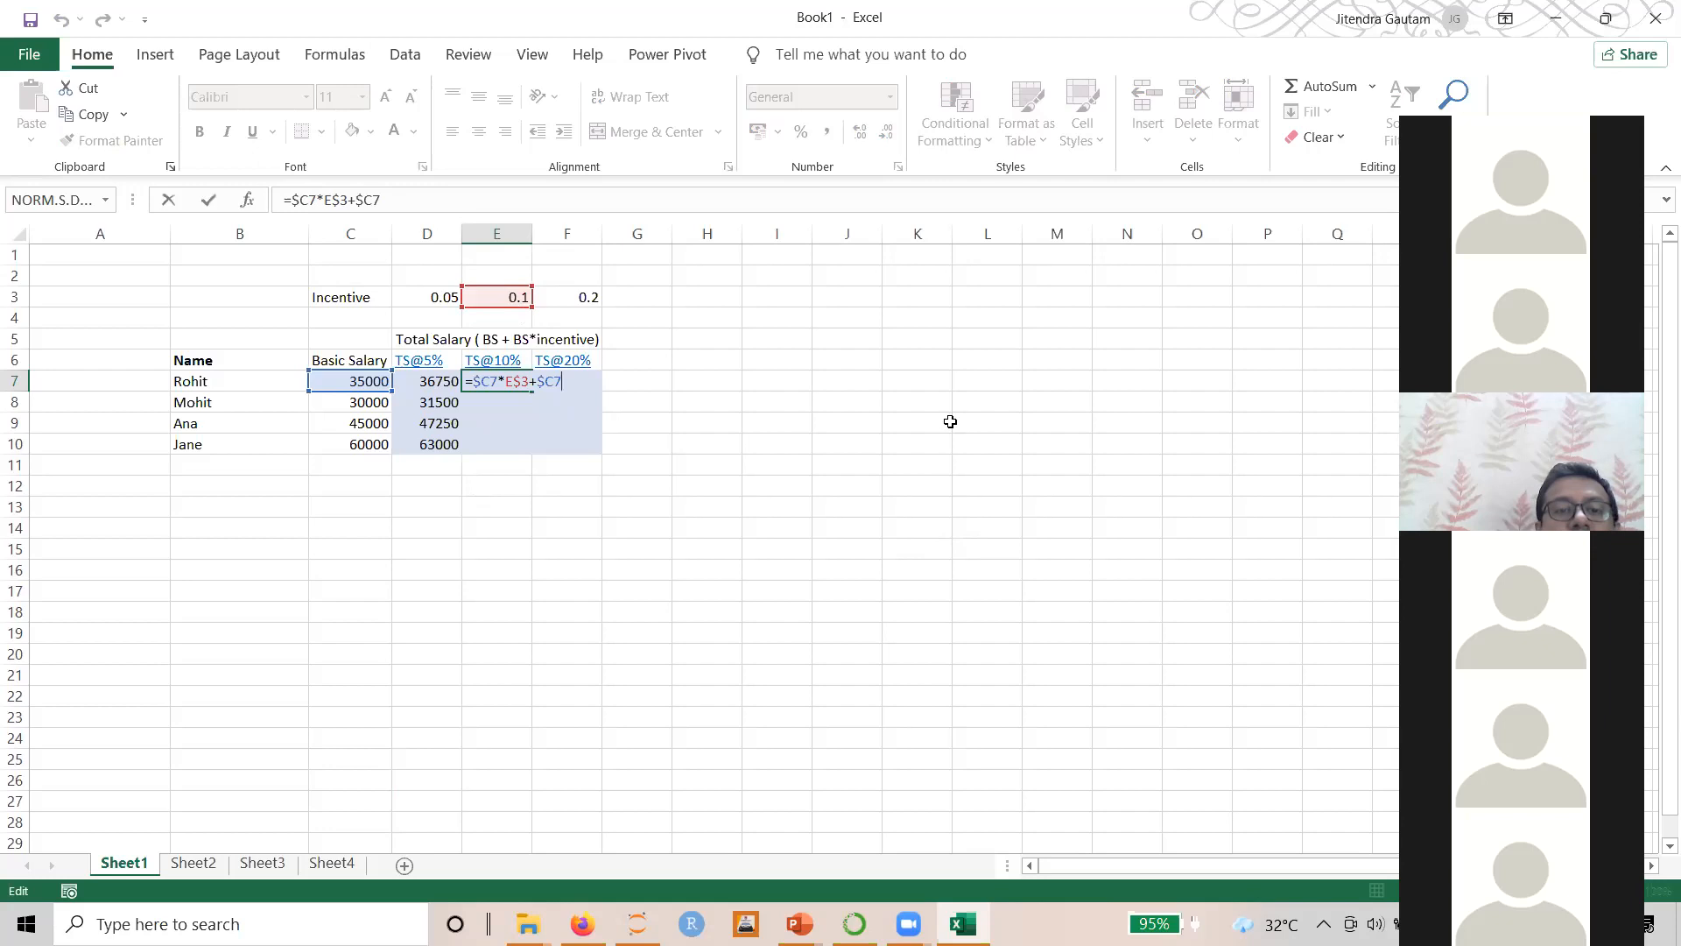
key(ctrl+Return)
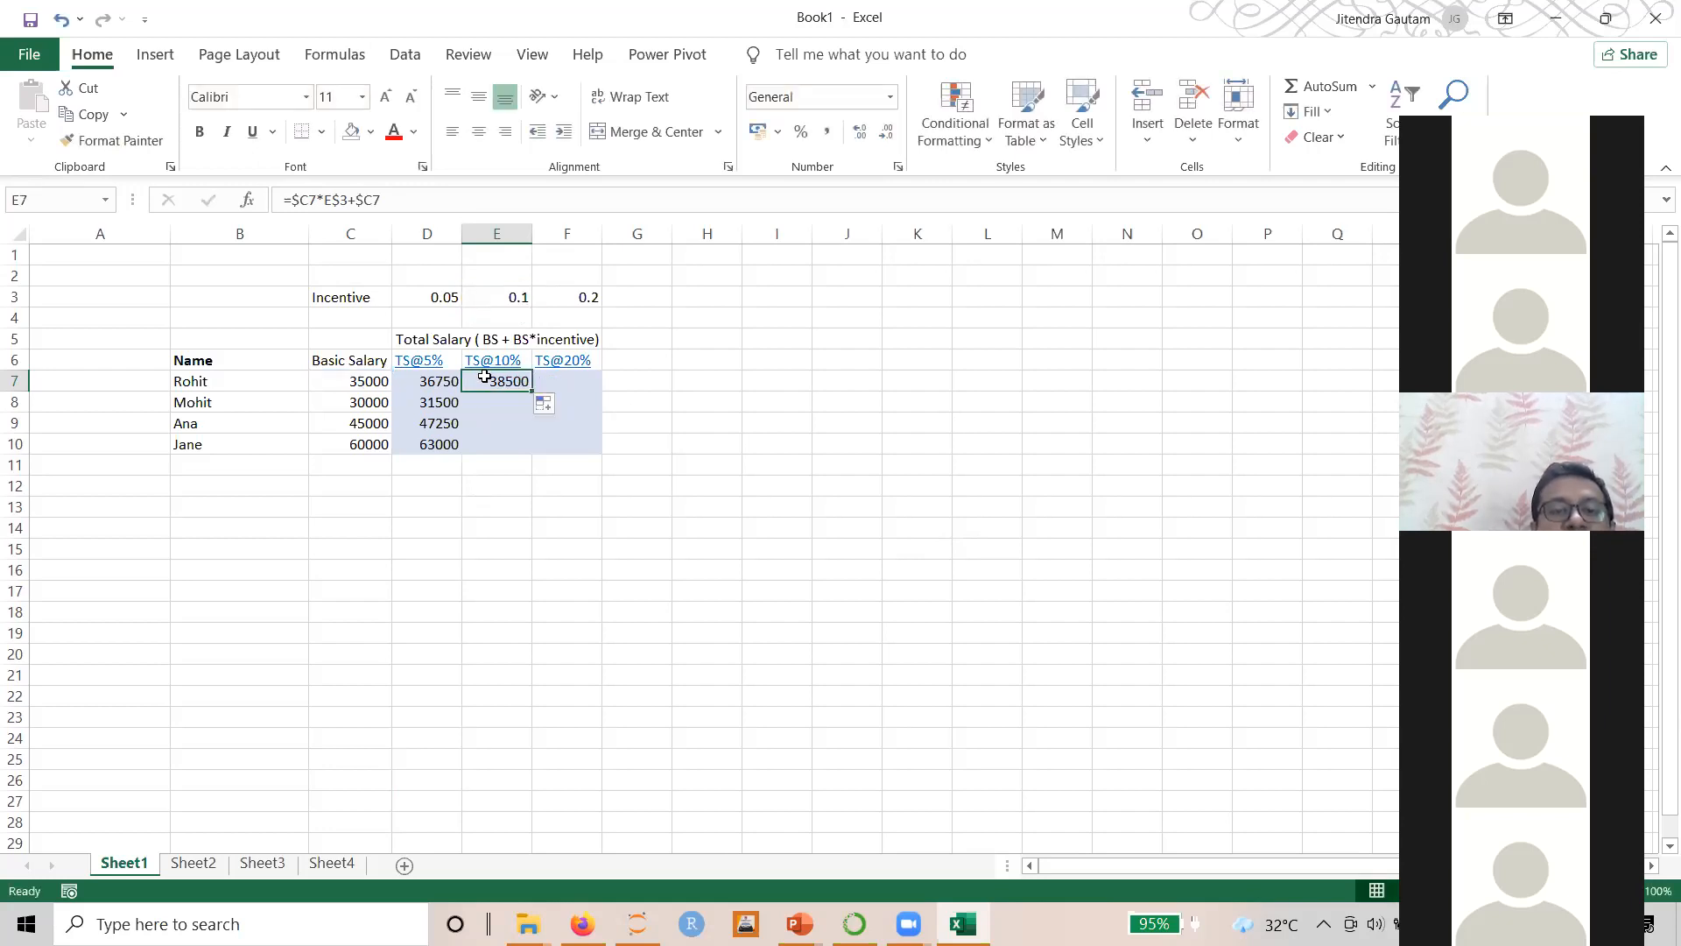
drag(532, 391, 585, 390)
click(566, 381)
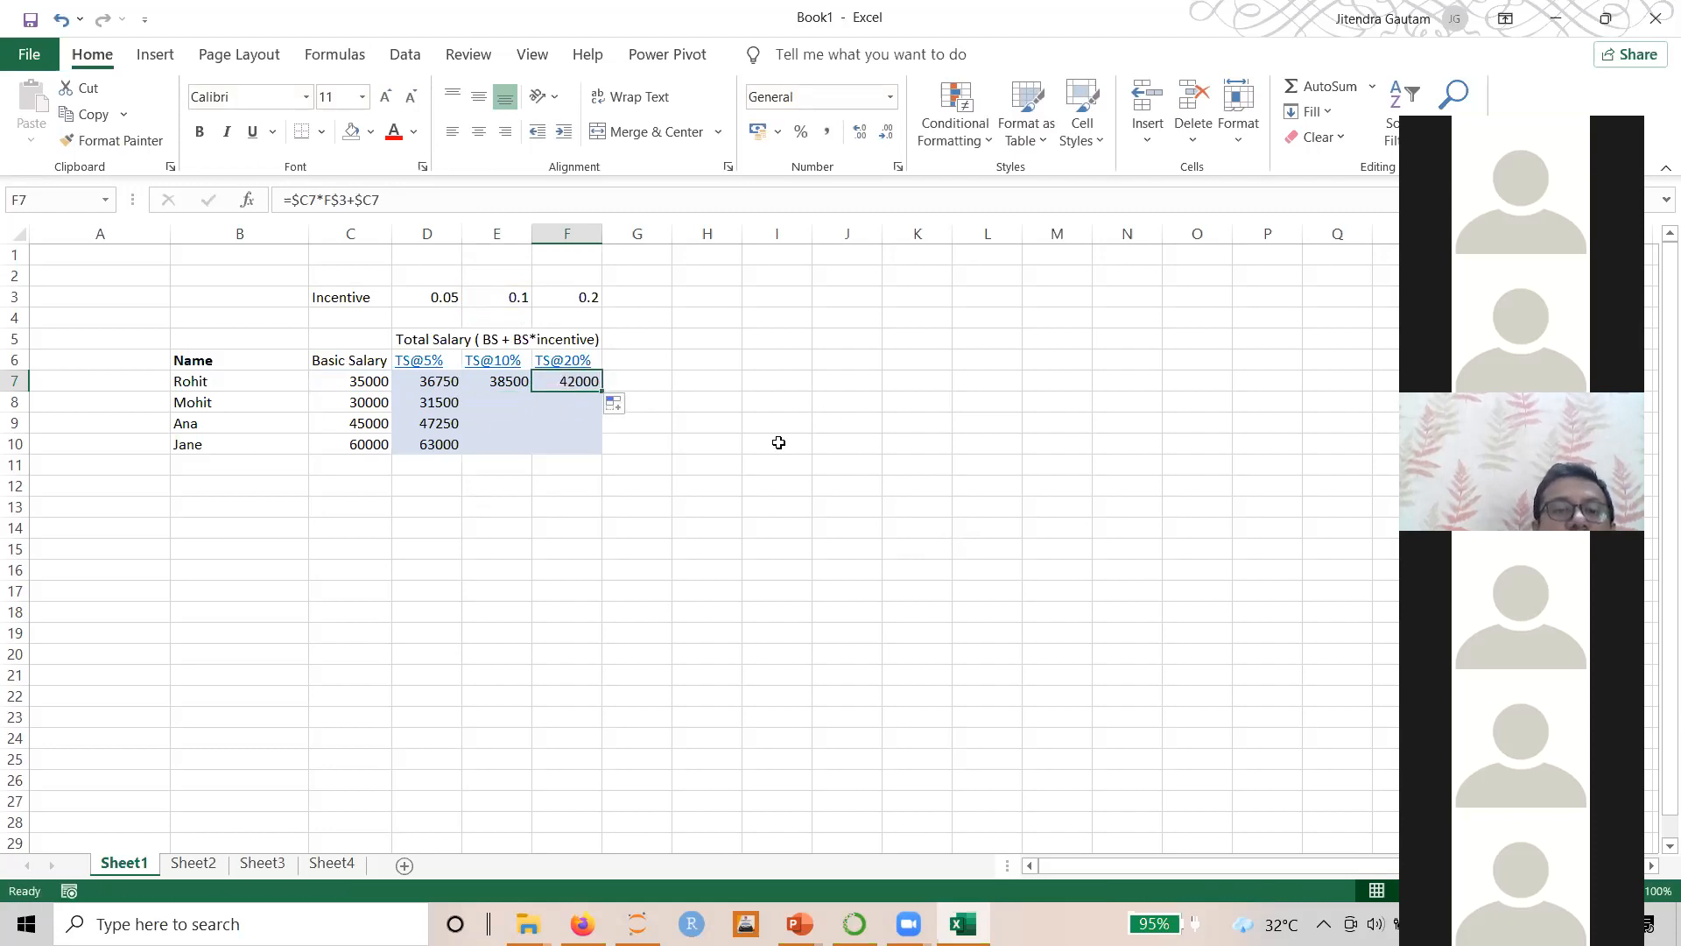
Fill the three total salary formulas in D7:F7 down through row 10 for the remaining employees
click(433, 379)
drag(465, 377, 555, 378)
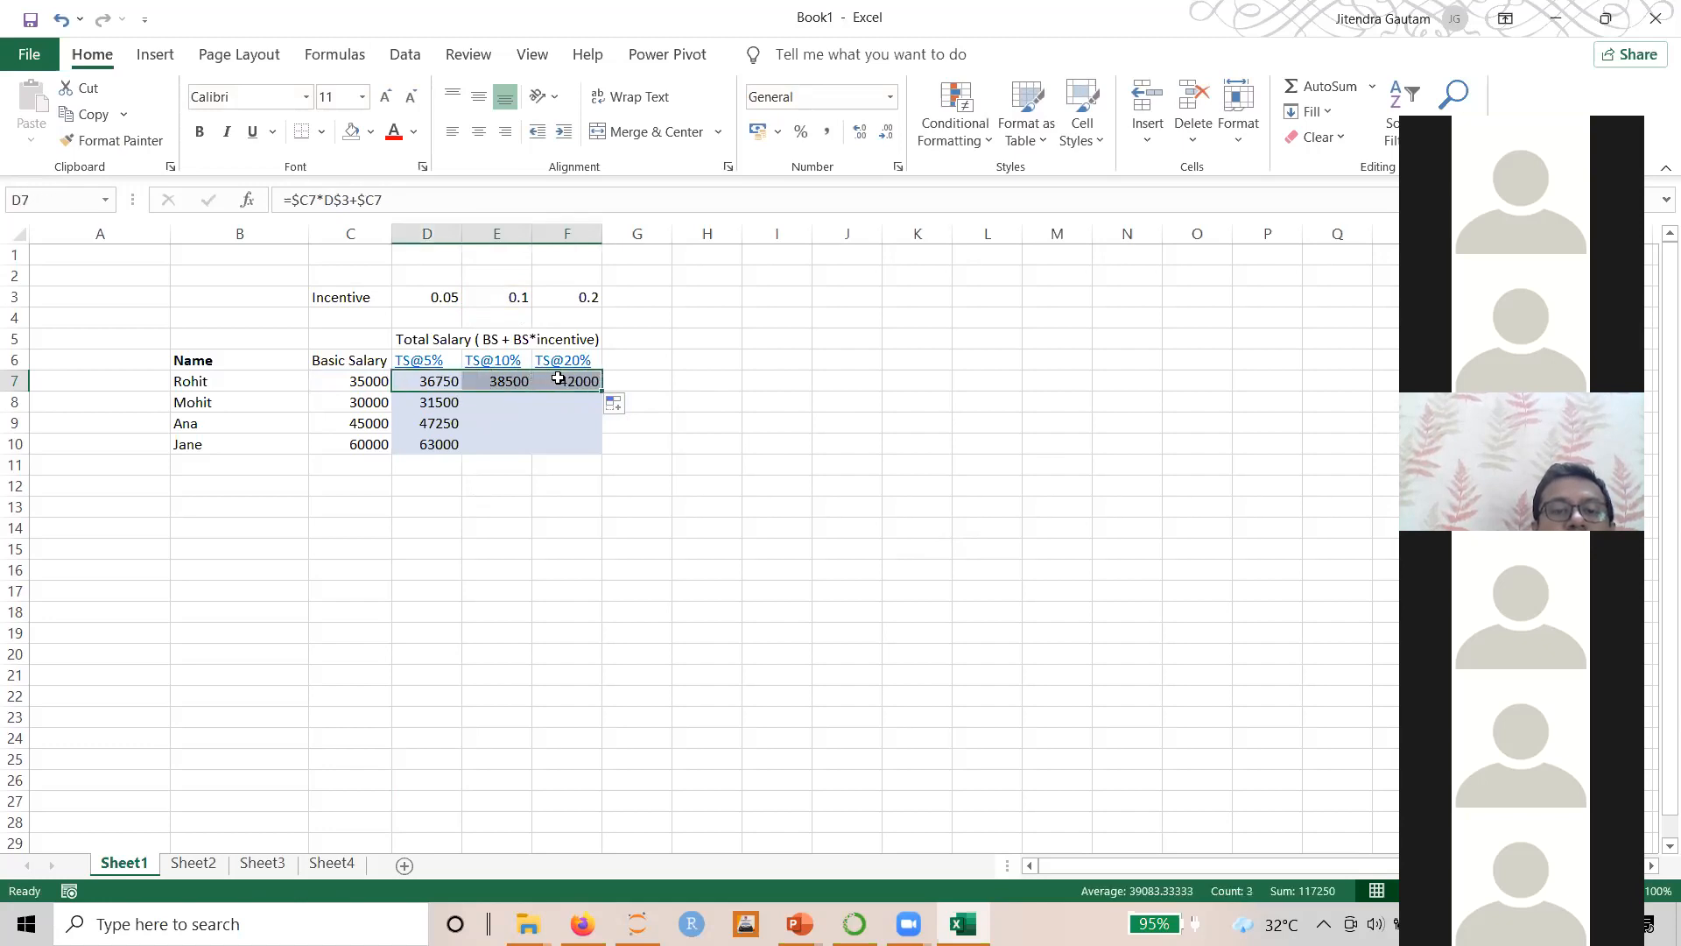
click(604, 392)
drag(604, 392, 604, 454)
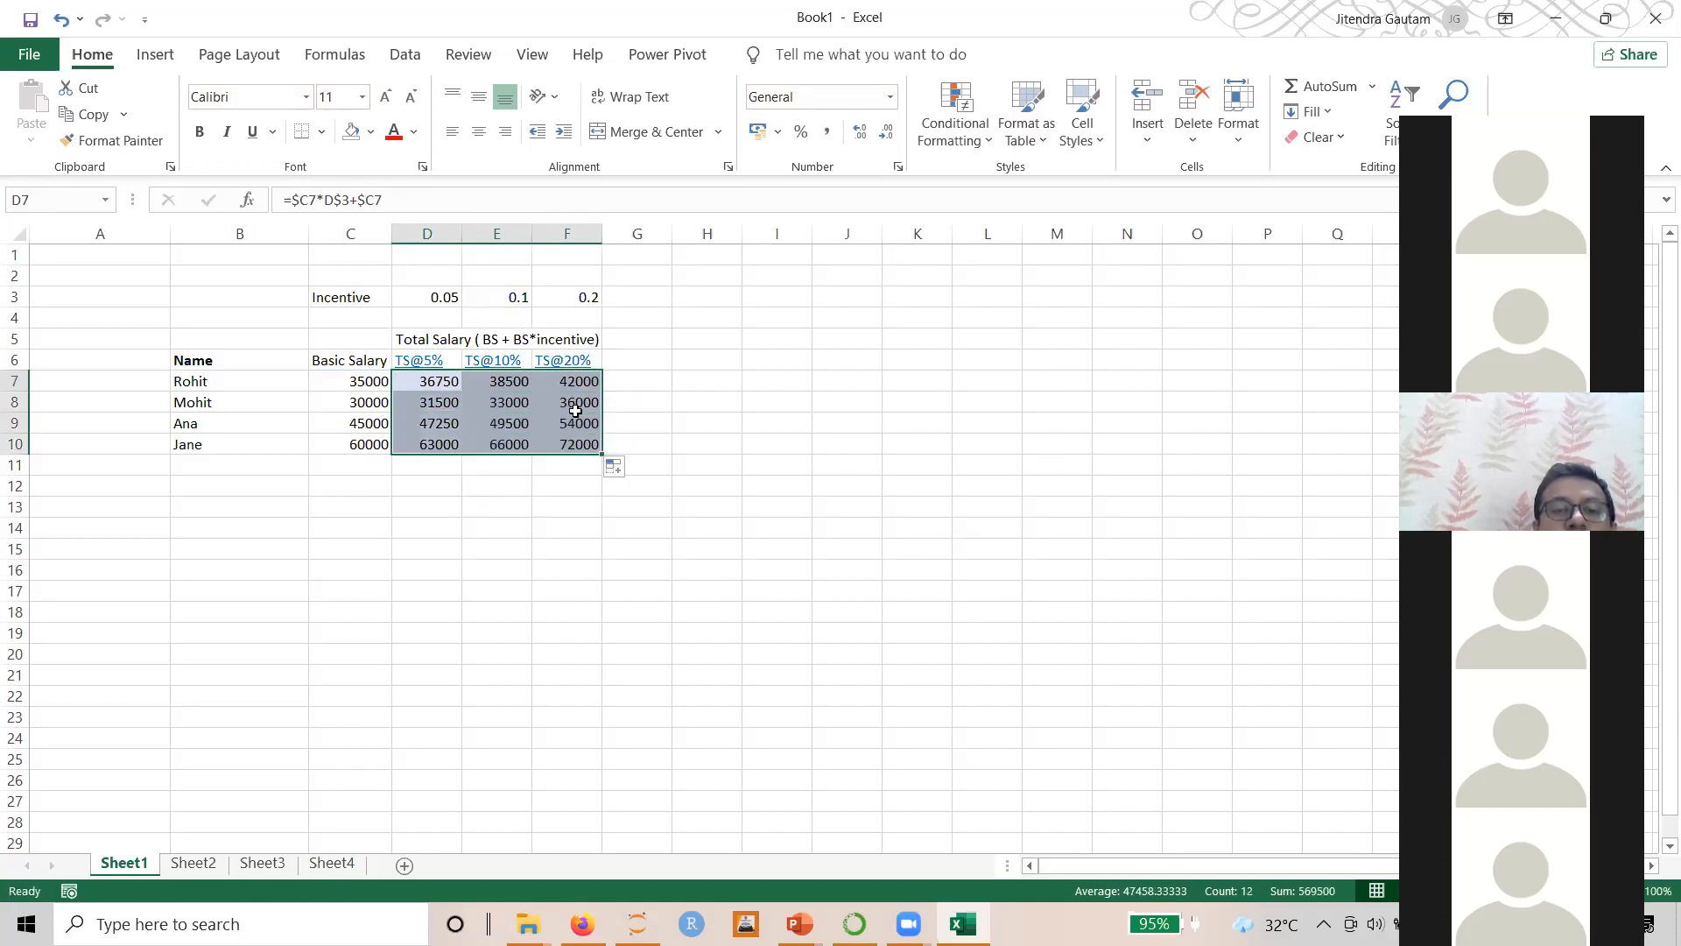
Inspect the basic salary and incentive references in the copied formulas in E9 and F10, and compare them with D7
click(508, 424)
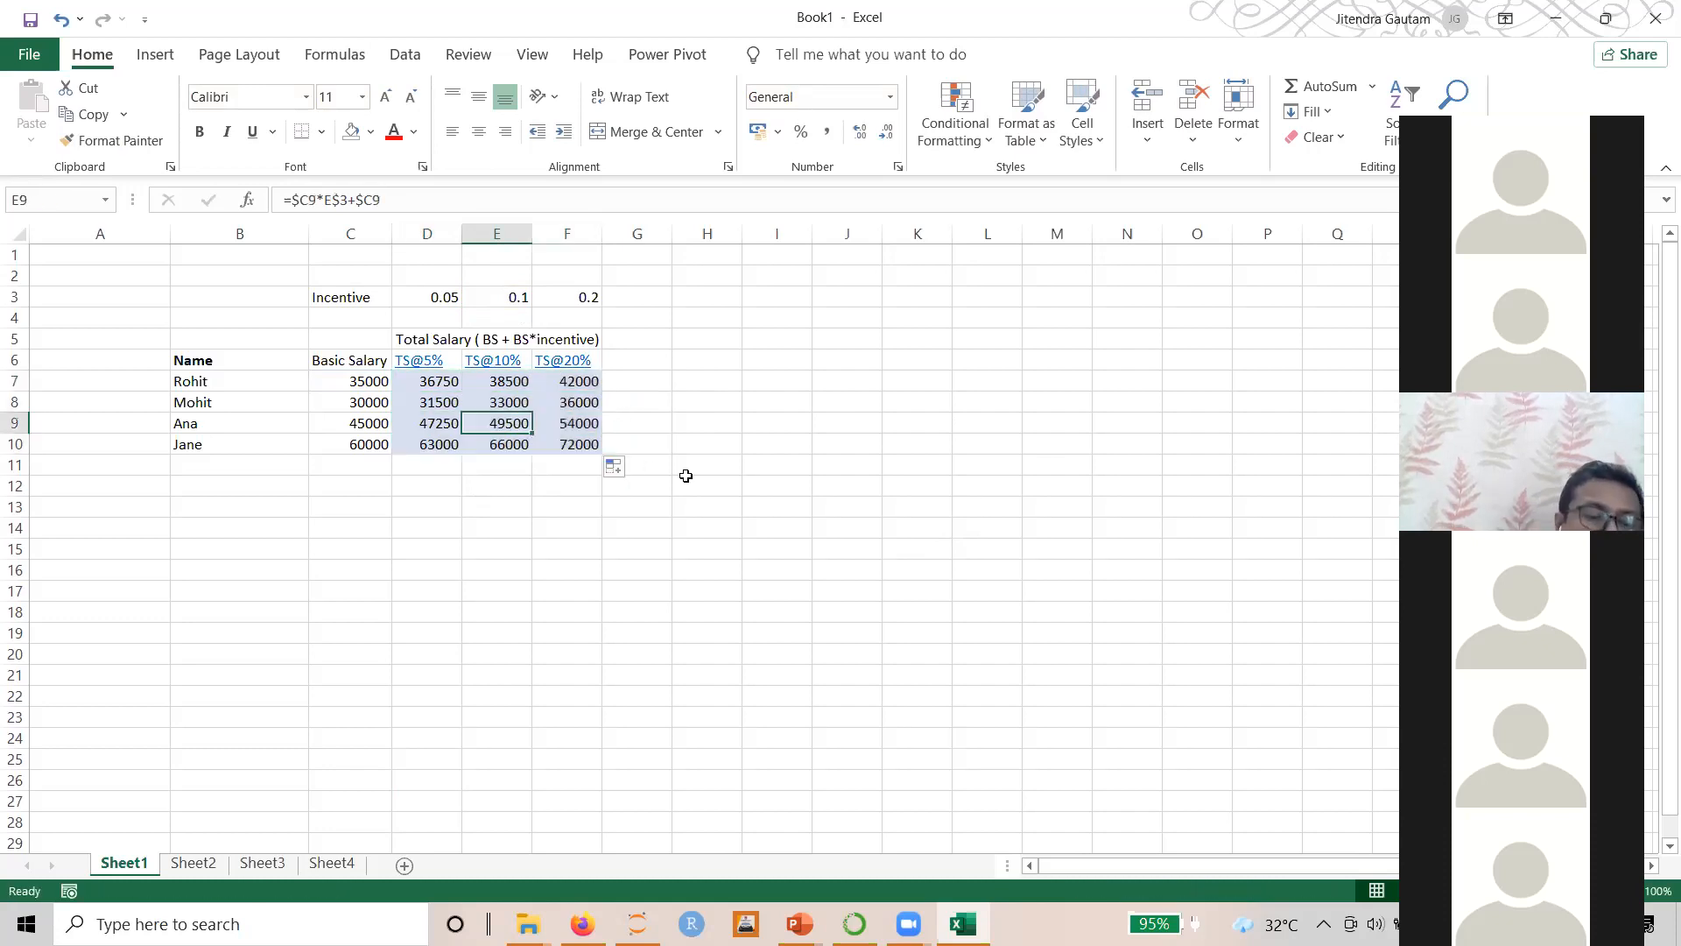
key(F2)
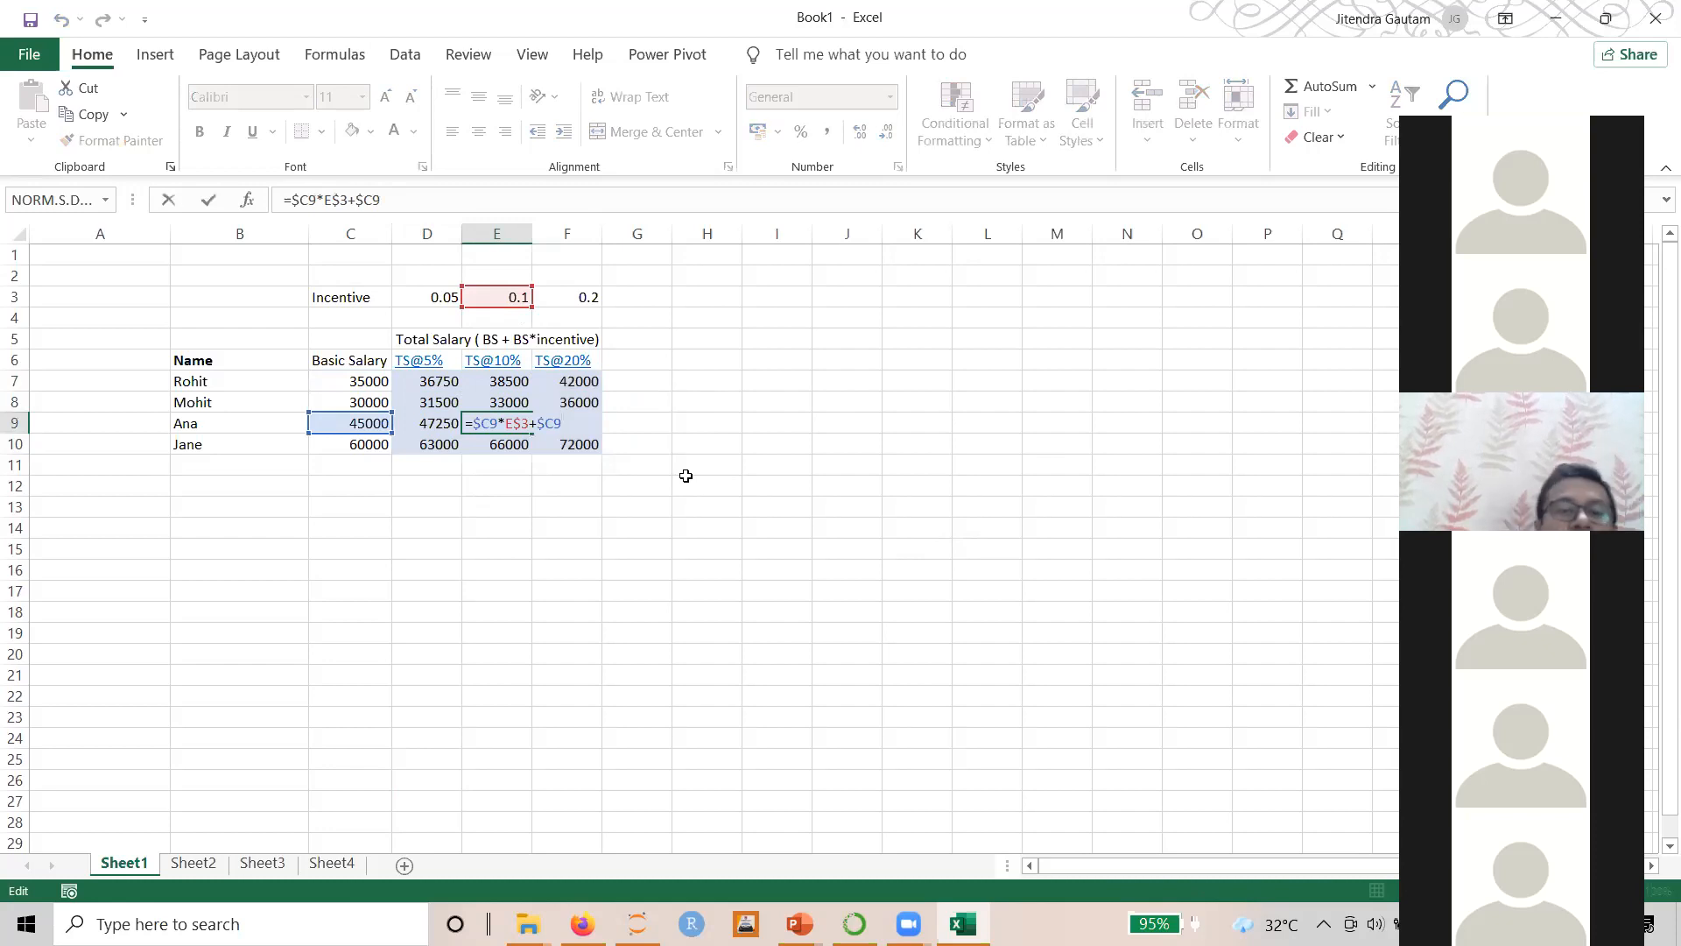
key(Escape)
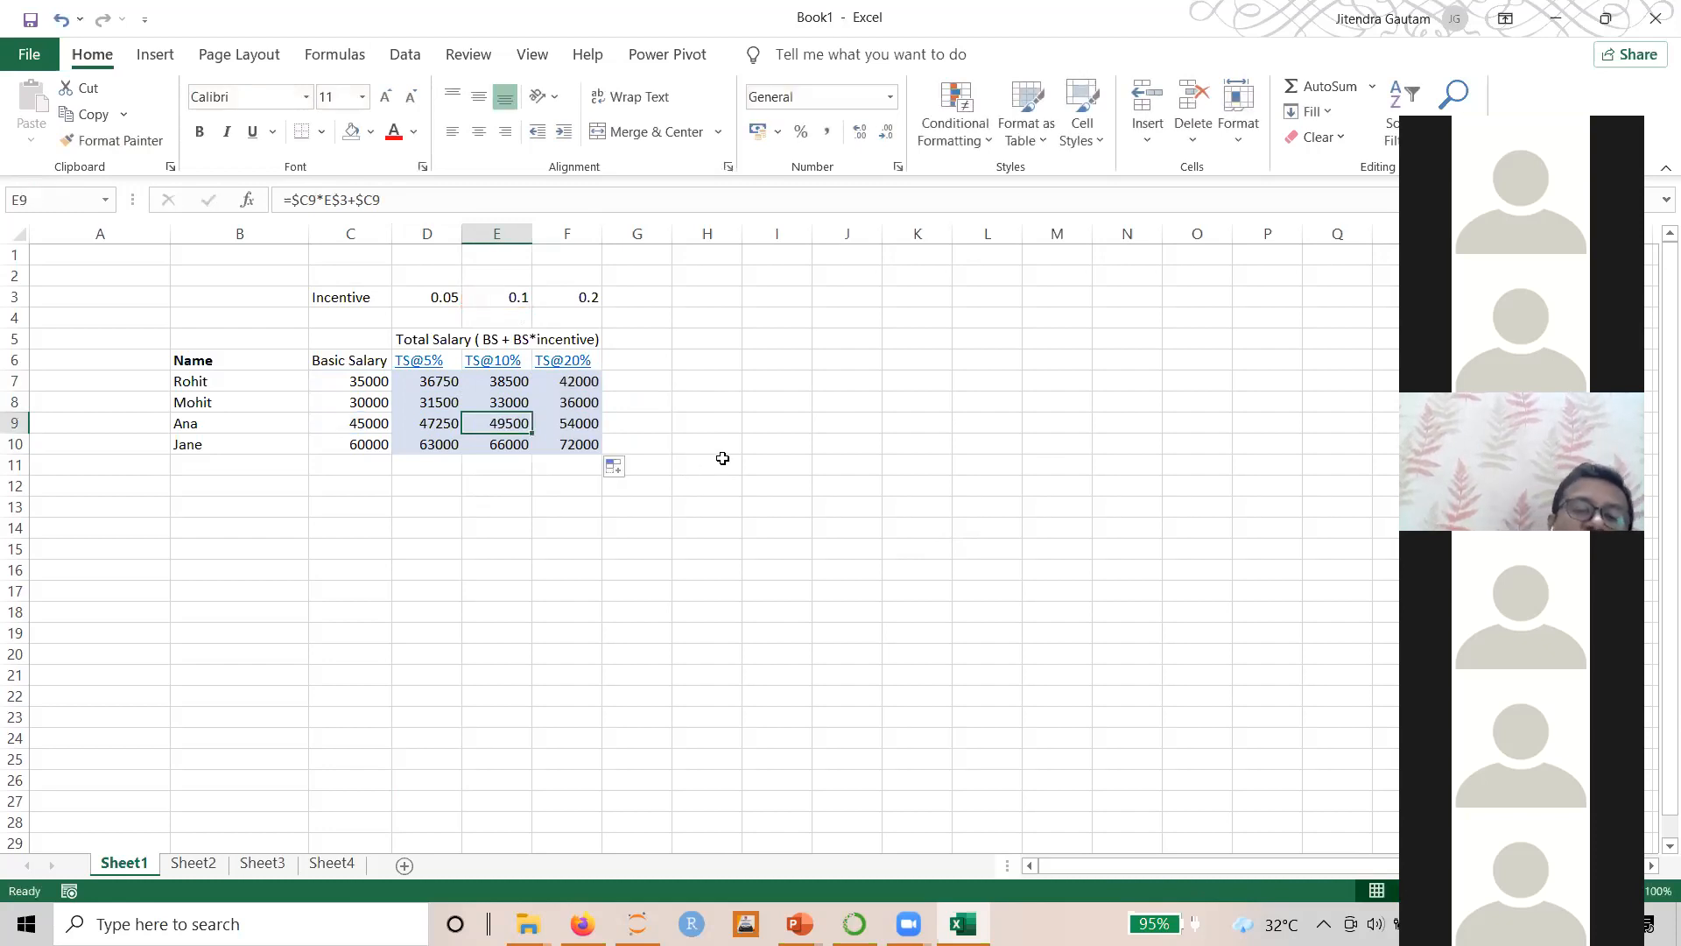
click(586, 443)
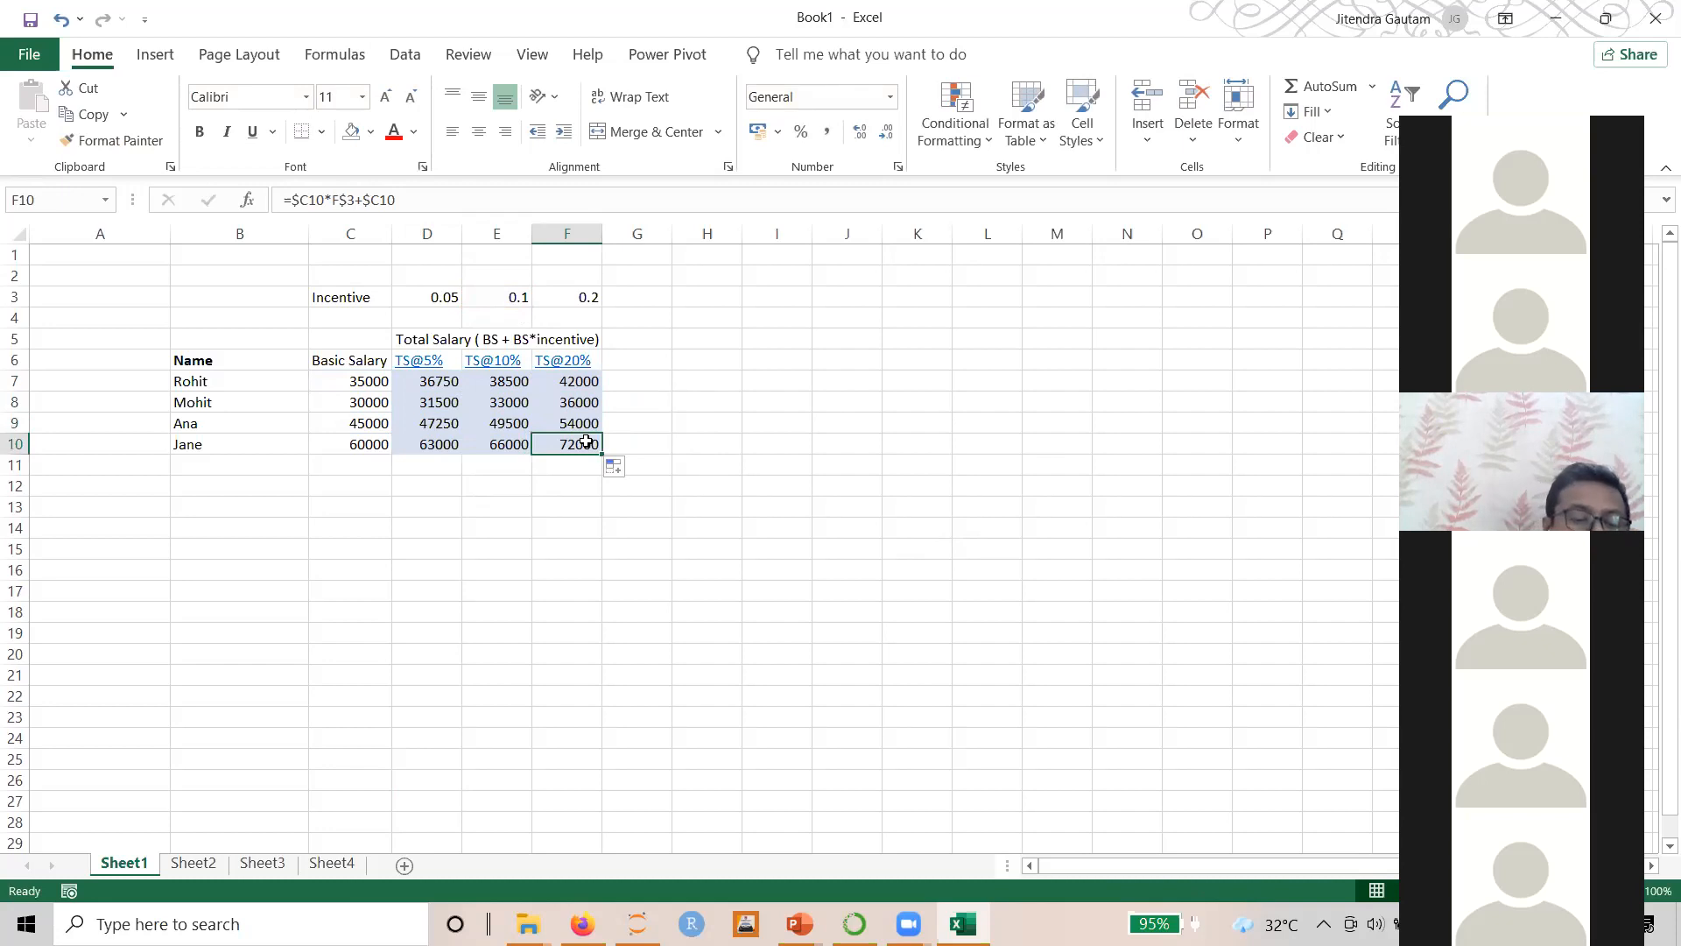
double_click(586, 442)
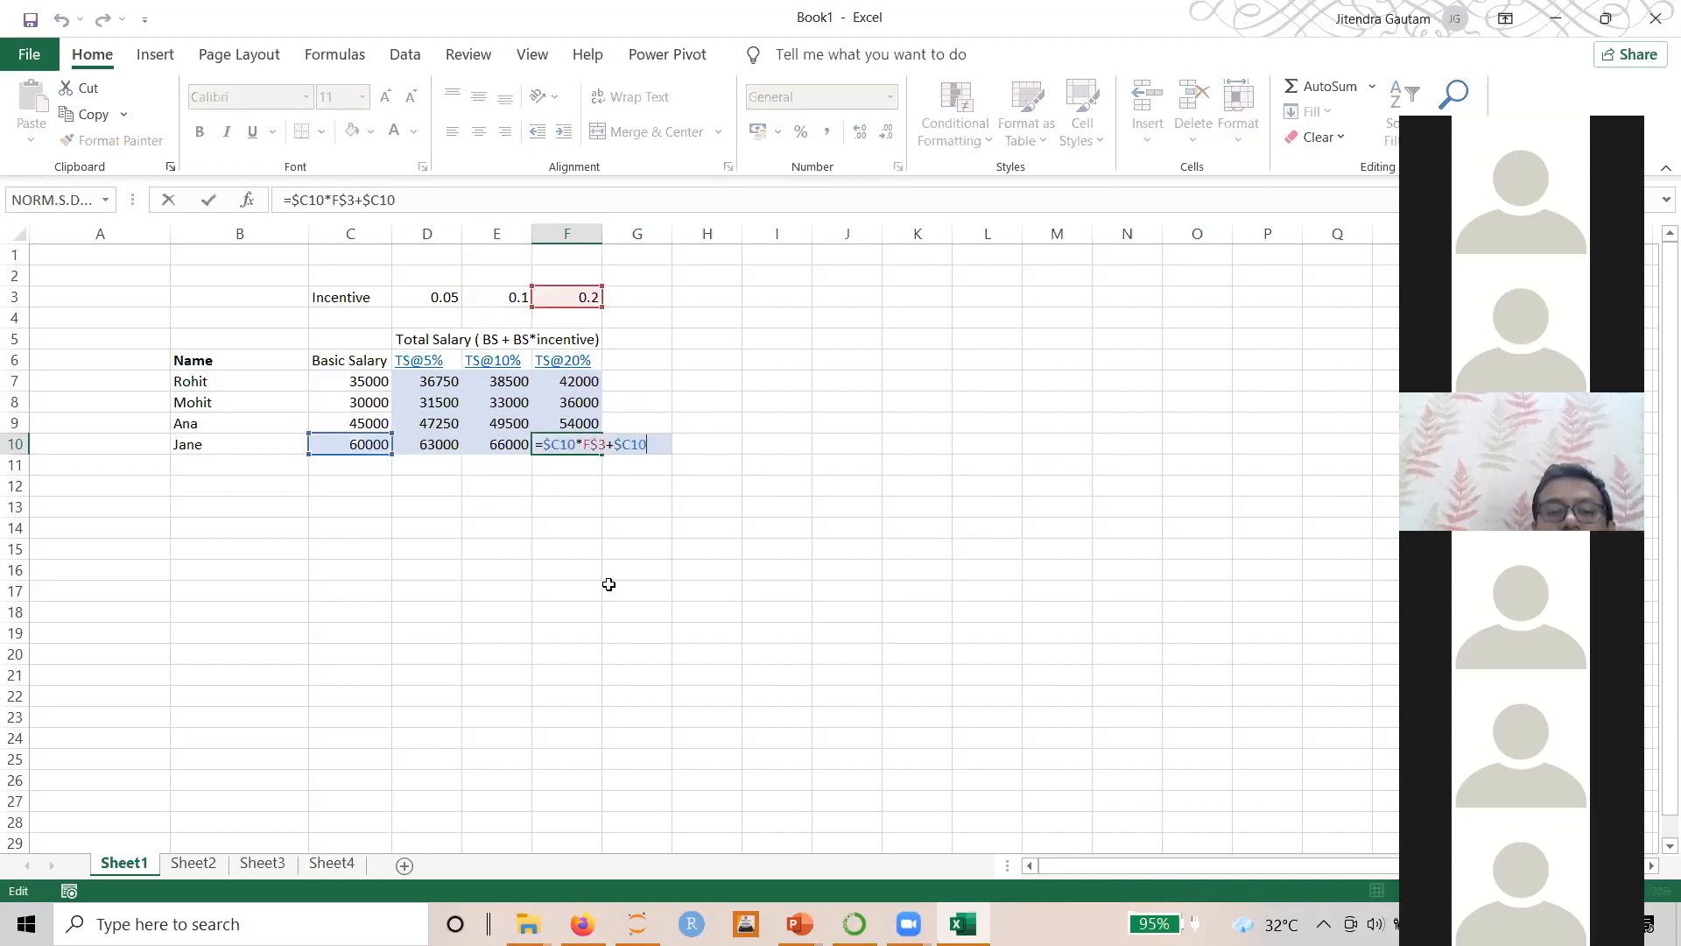
key(Escape)
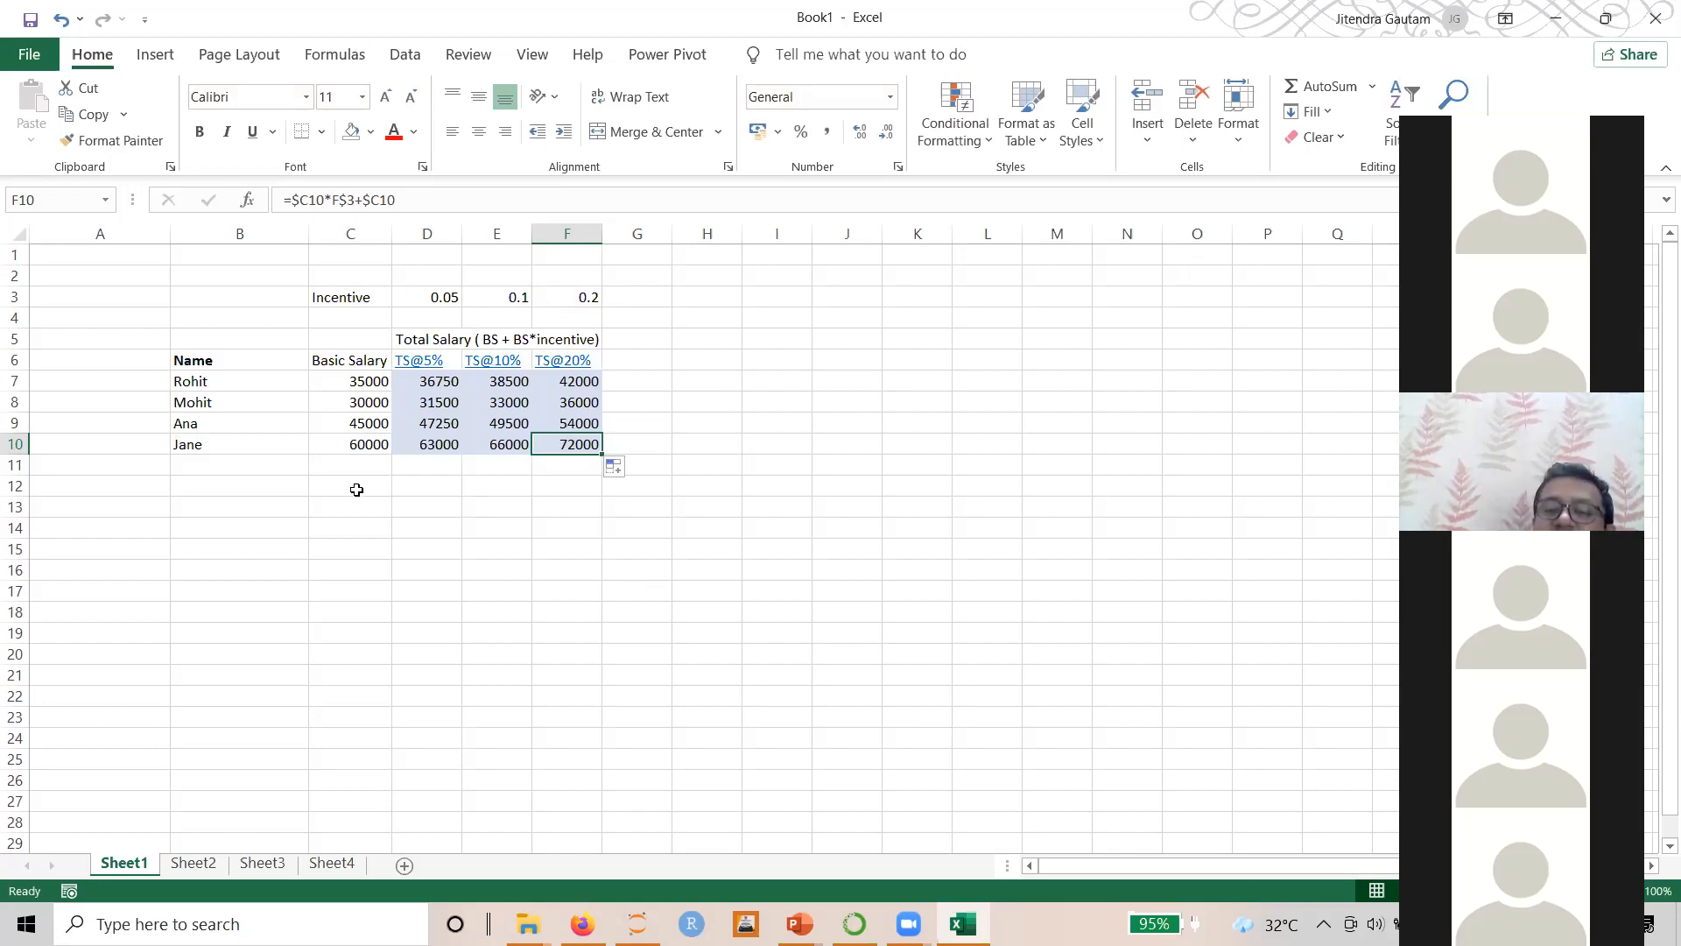
key(Return)
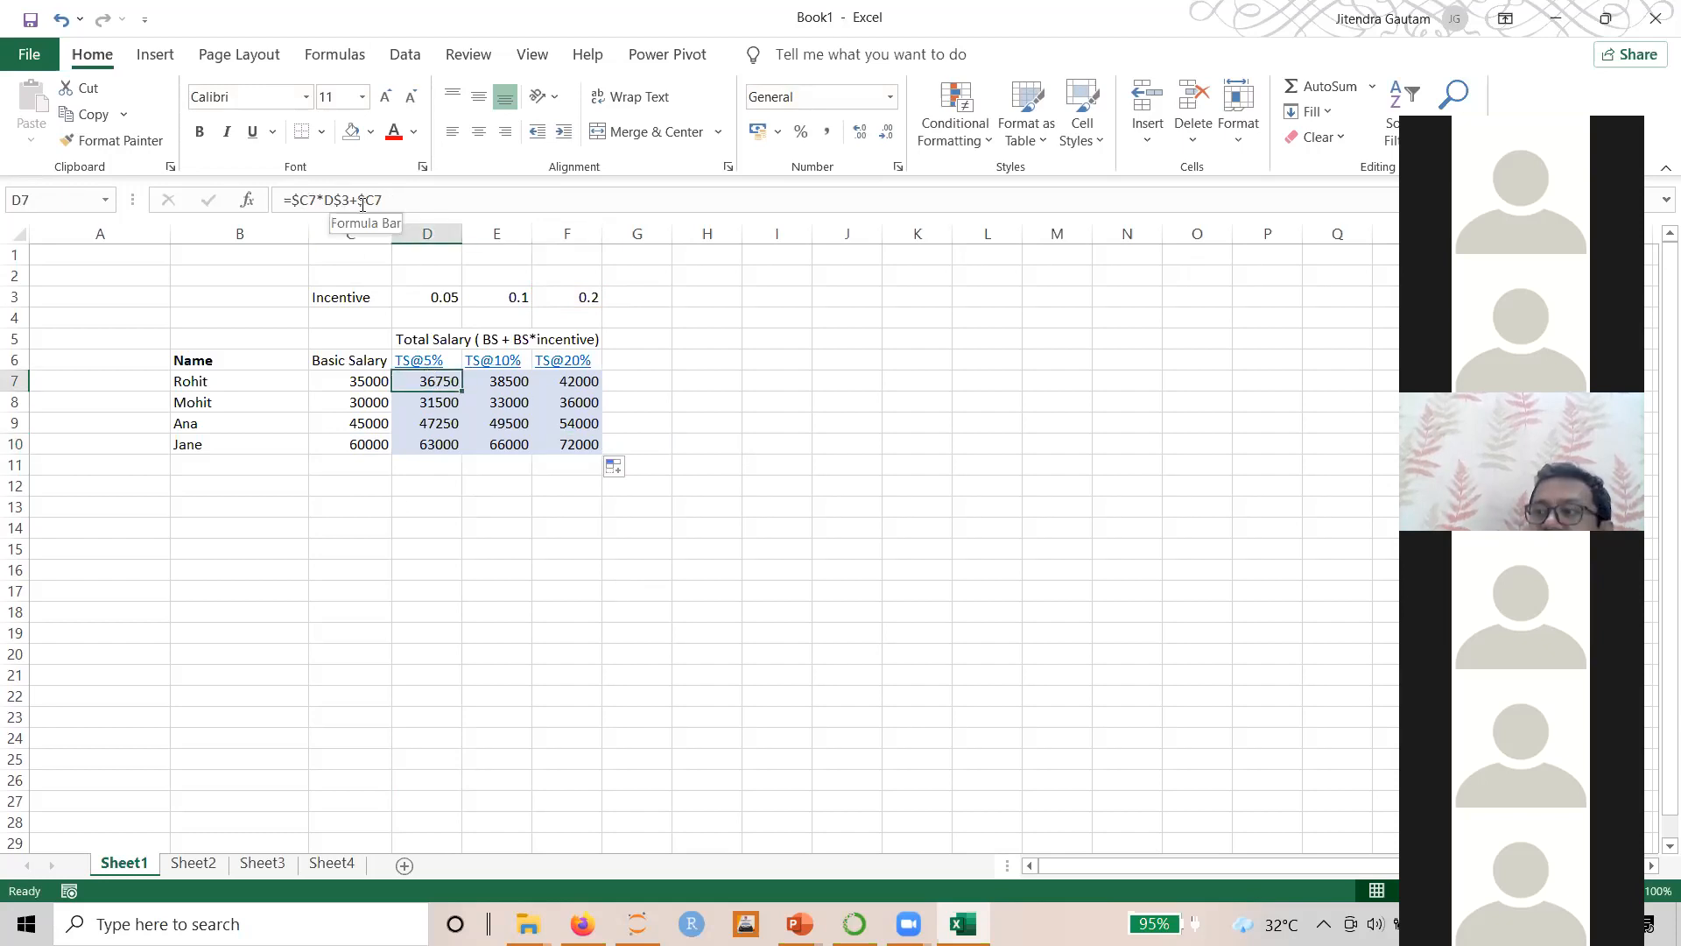
click(842, 332)
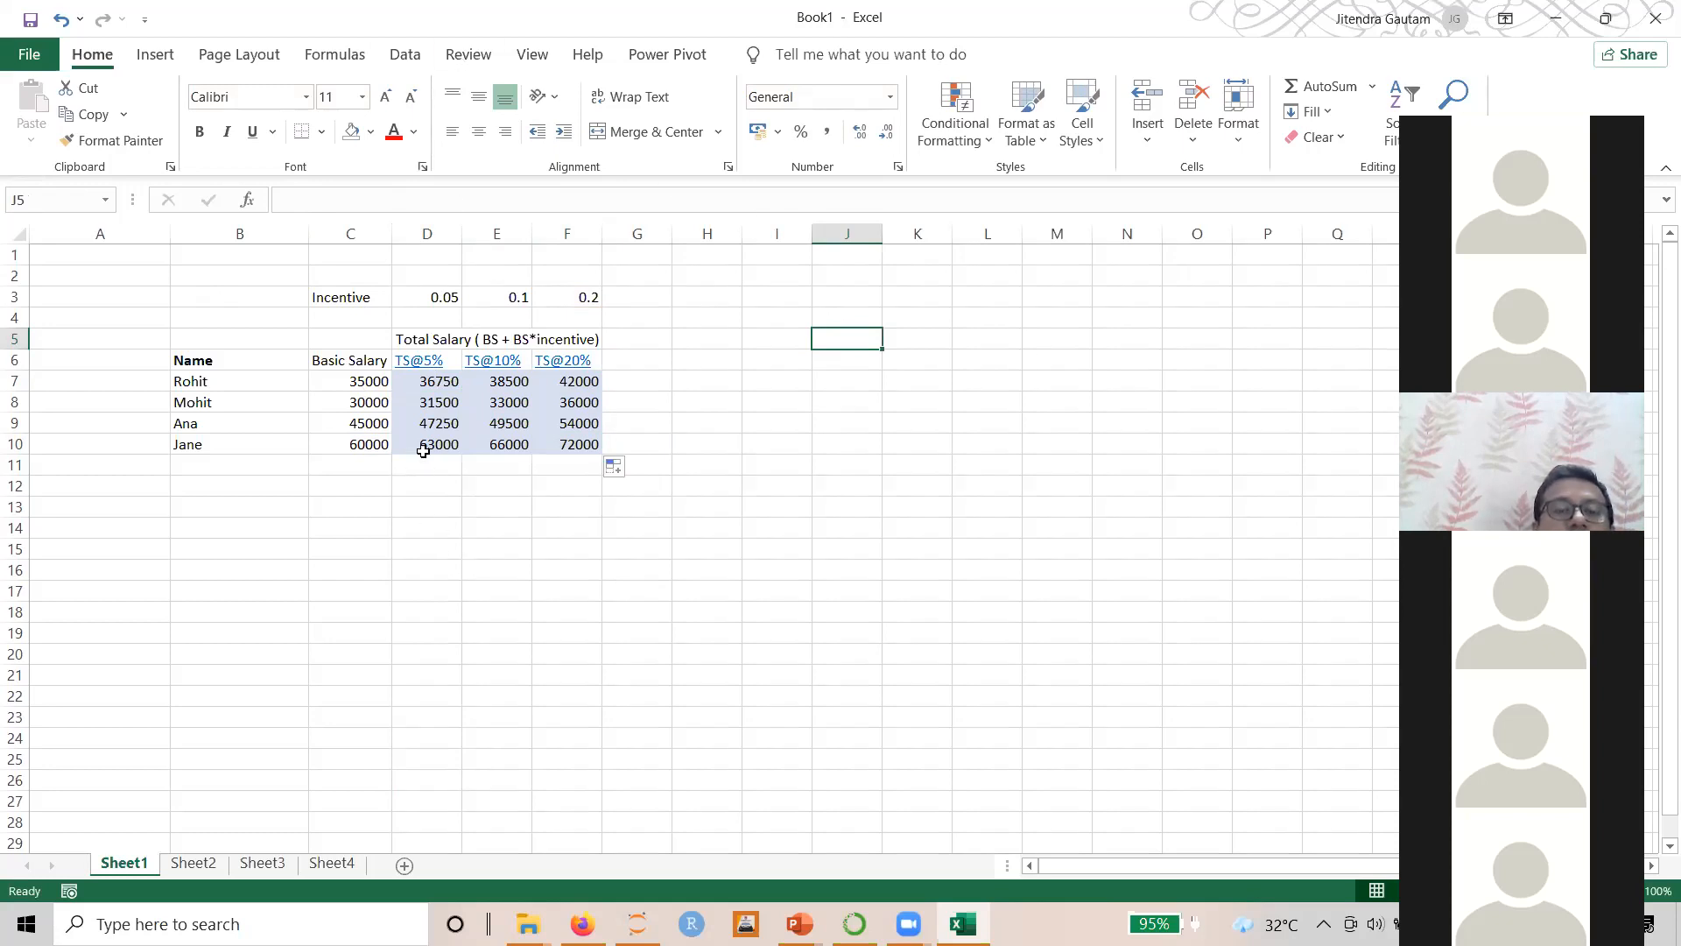
Clear the copied totals from D8:F10 and E7:F7, keeping only the D7 formula
click(426, 385)
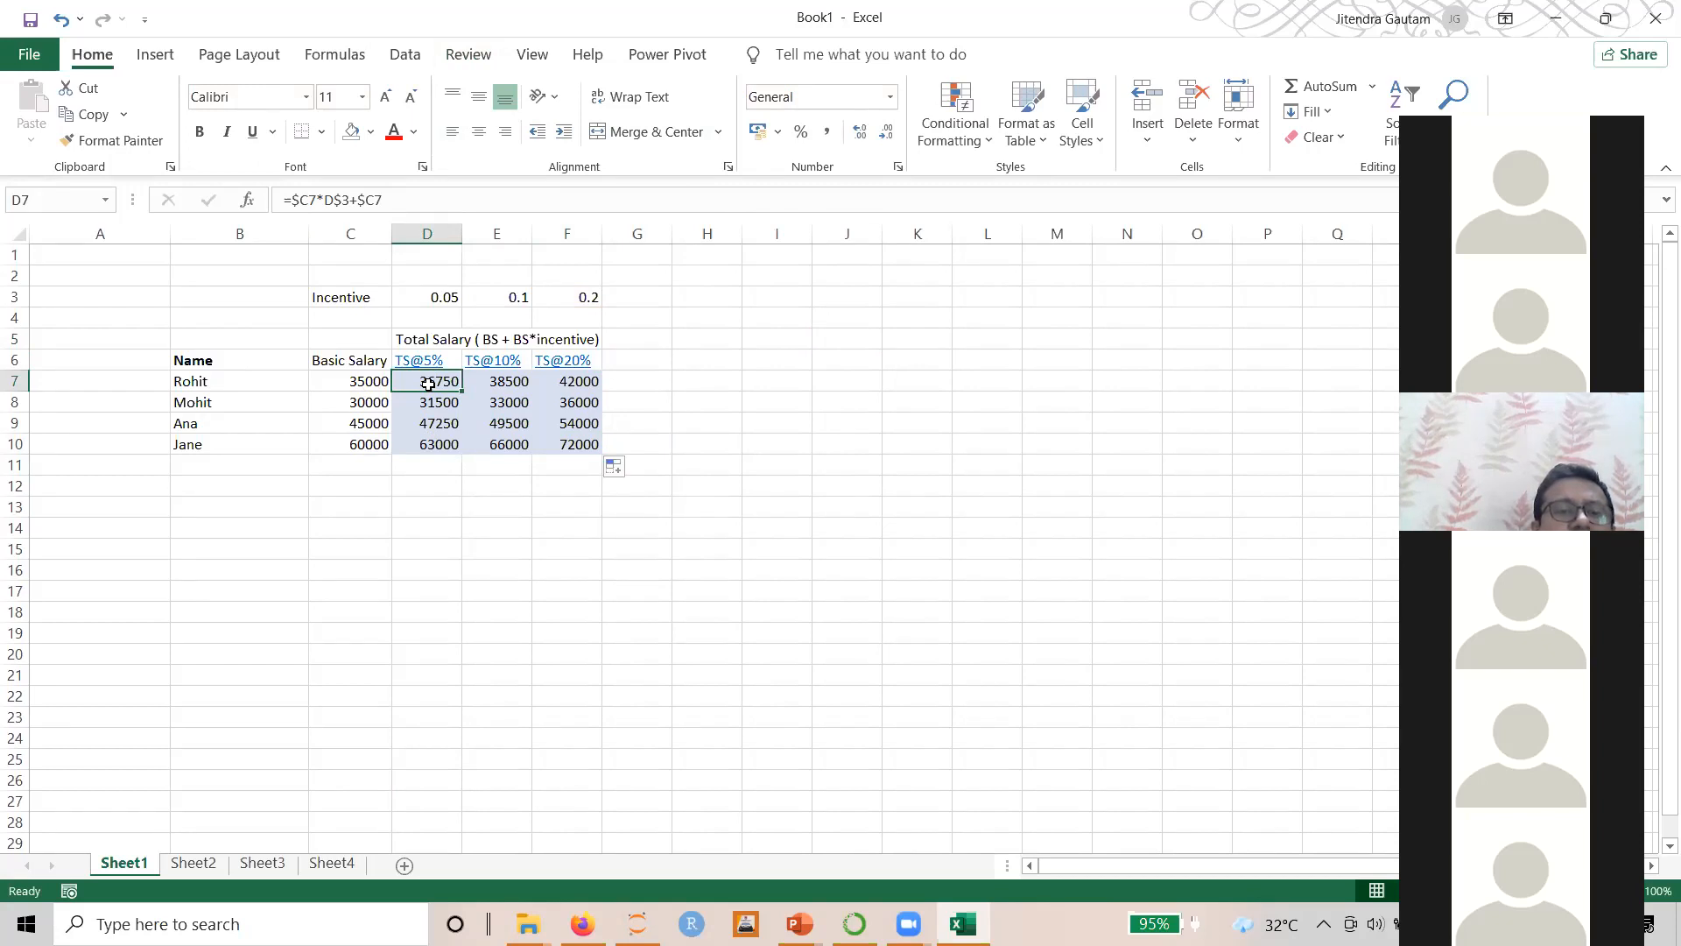
drag(442, 406, 568, 431)
key(Delete)
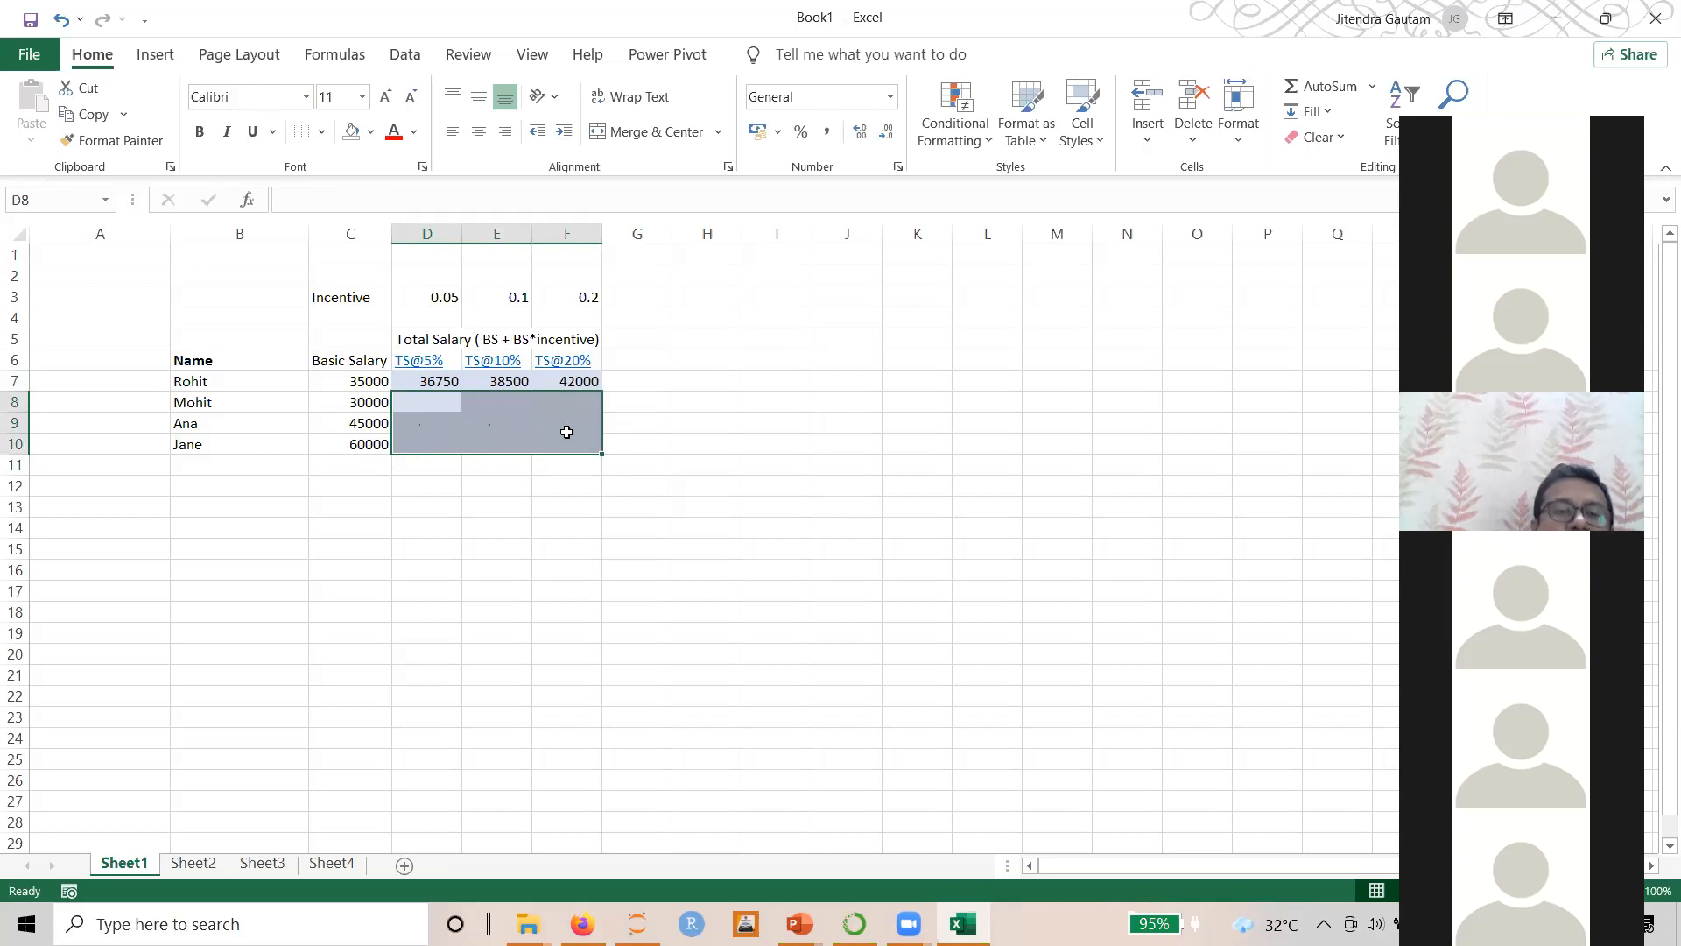
drag(498, 376, 568, 381)
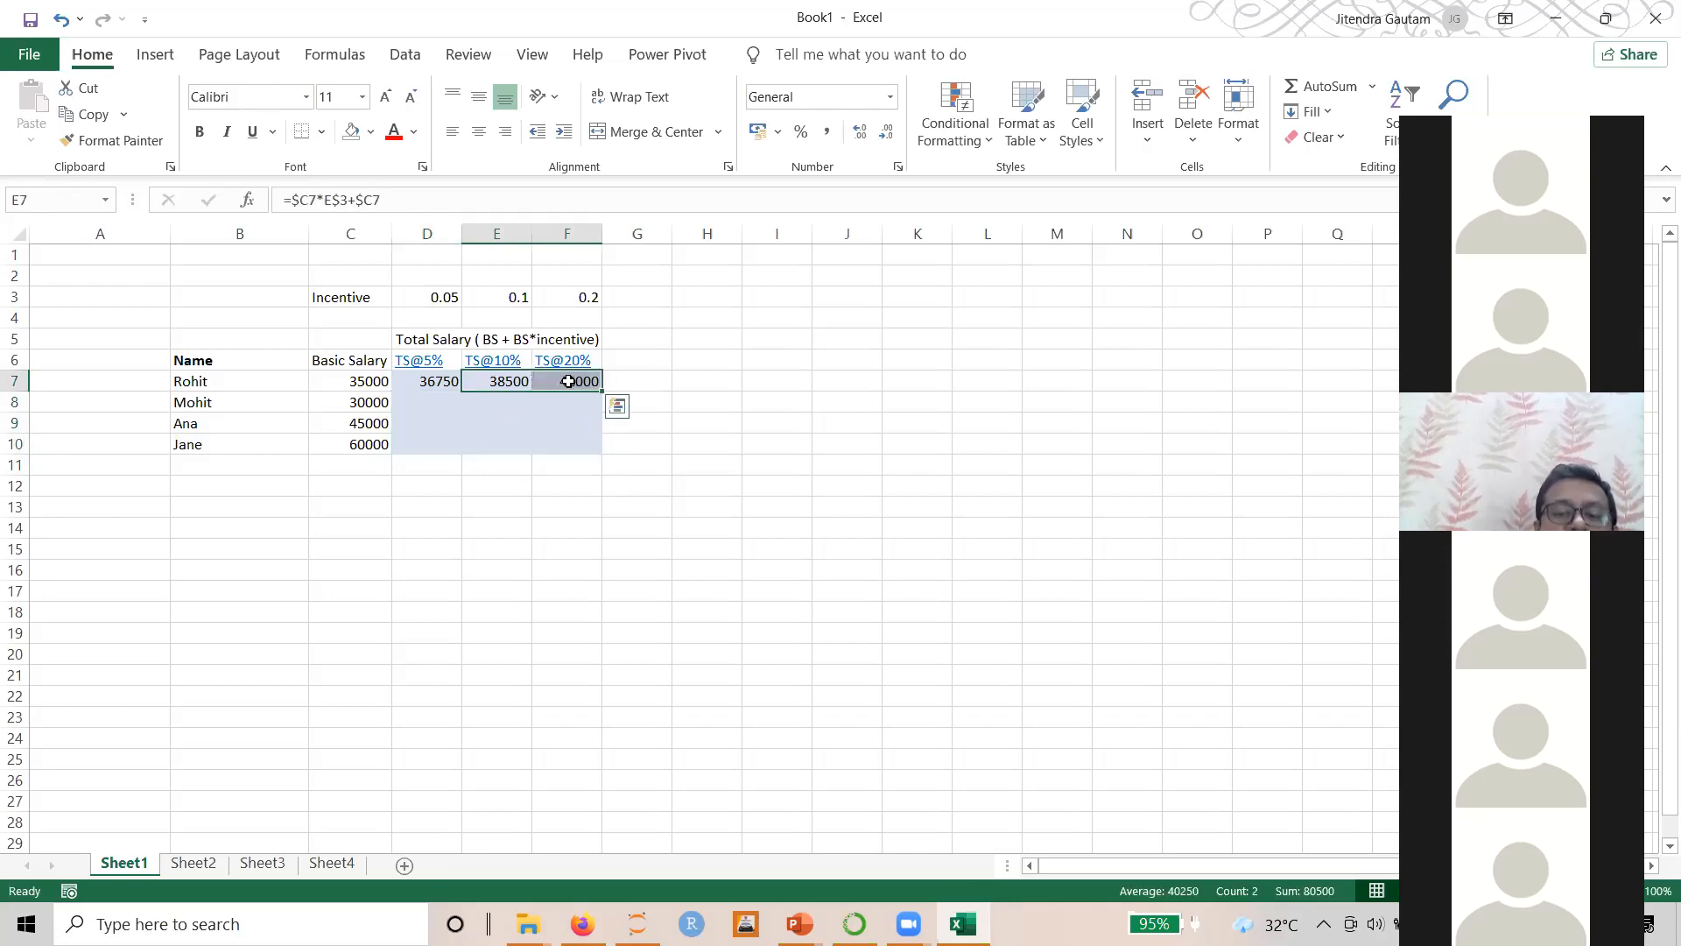
key(Delete)
click(696, 562)
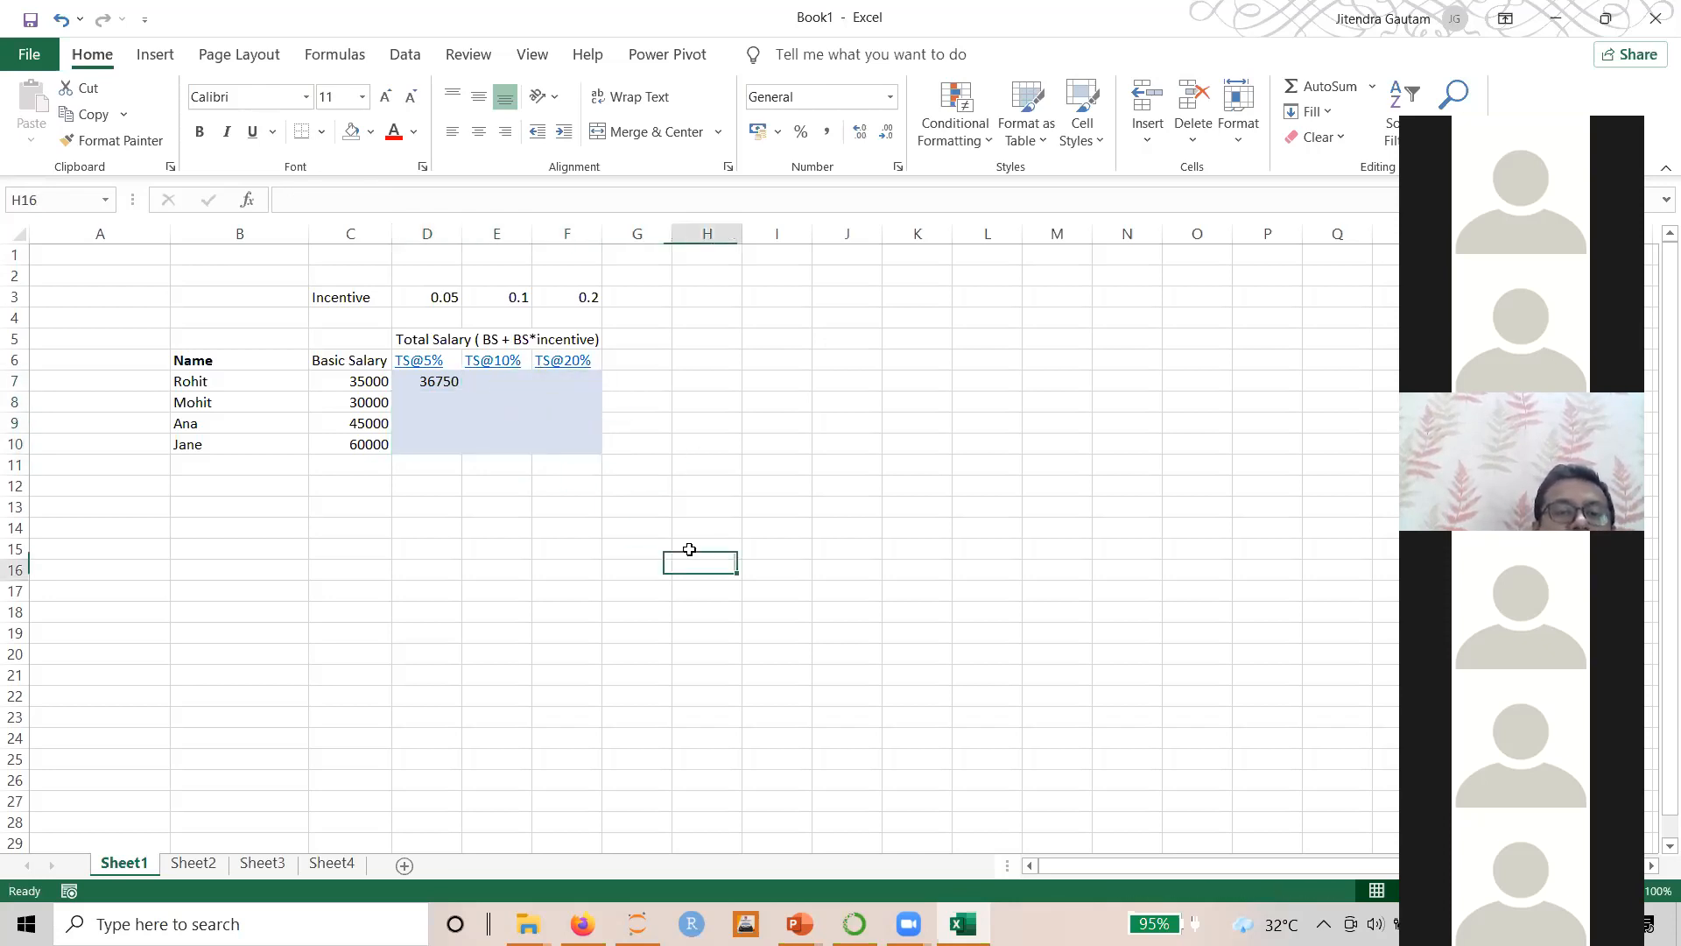
Fill the D7 formula across and down to cover D7:F10, and check the formulas in E7, D7 and D8
click(419, 378)
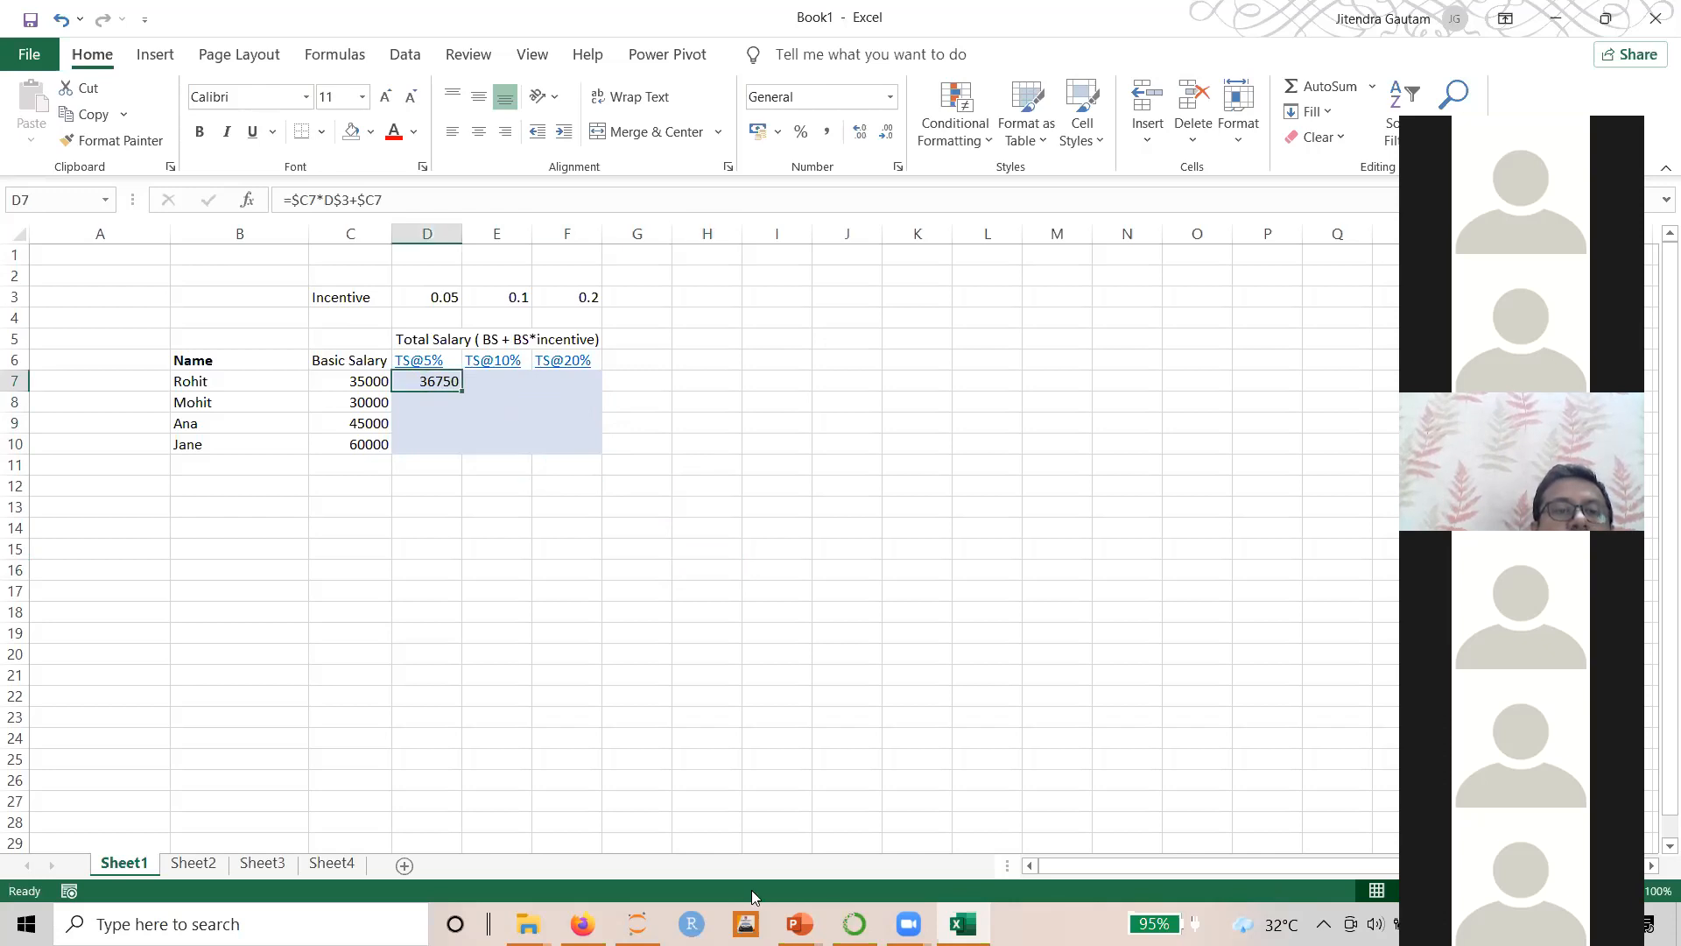
drag(462, 391, 604, 456)
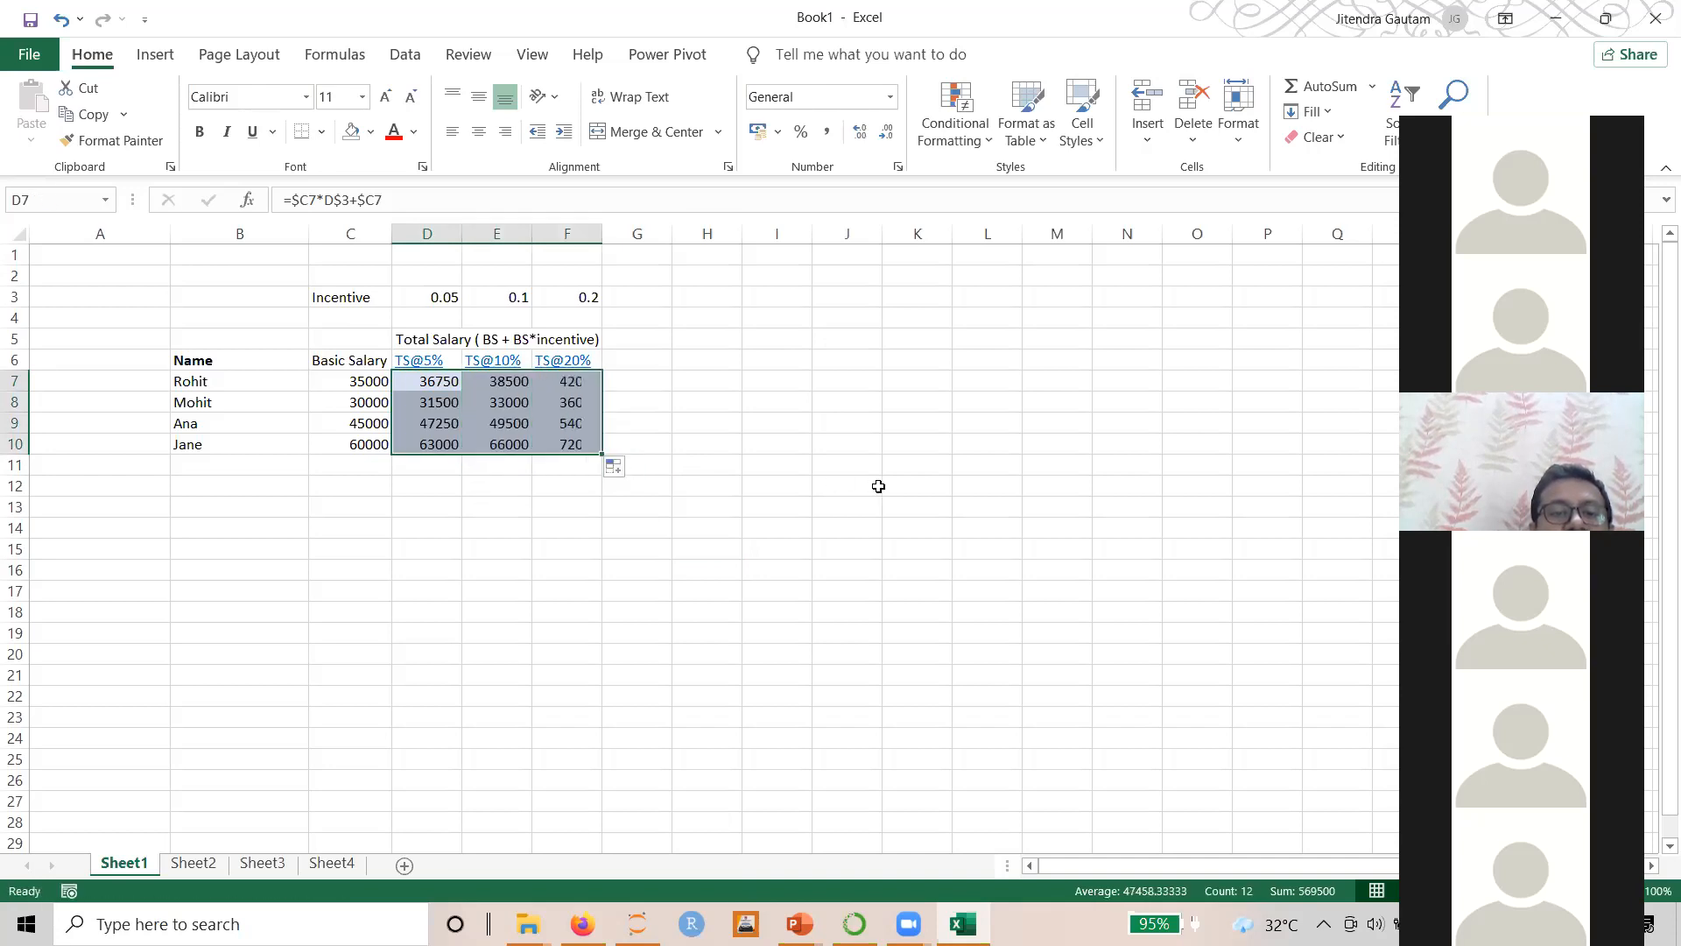
click(490, 382)
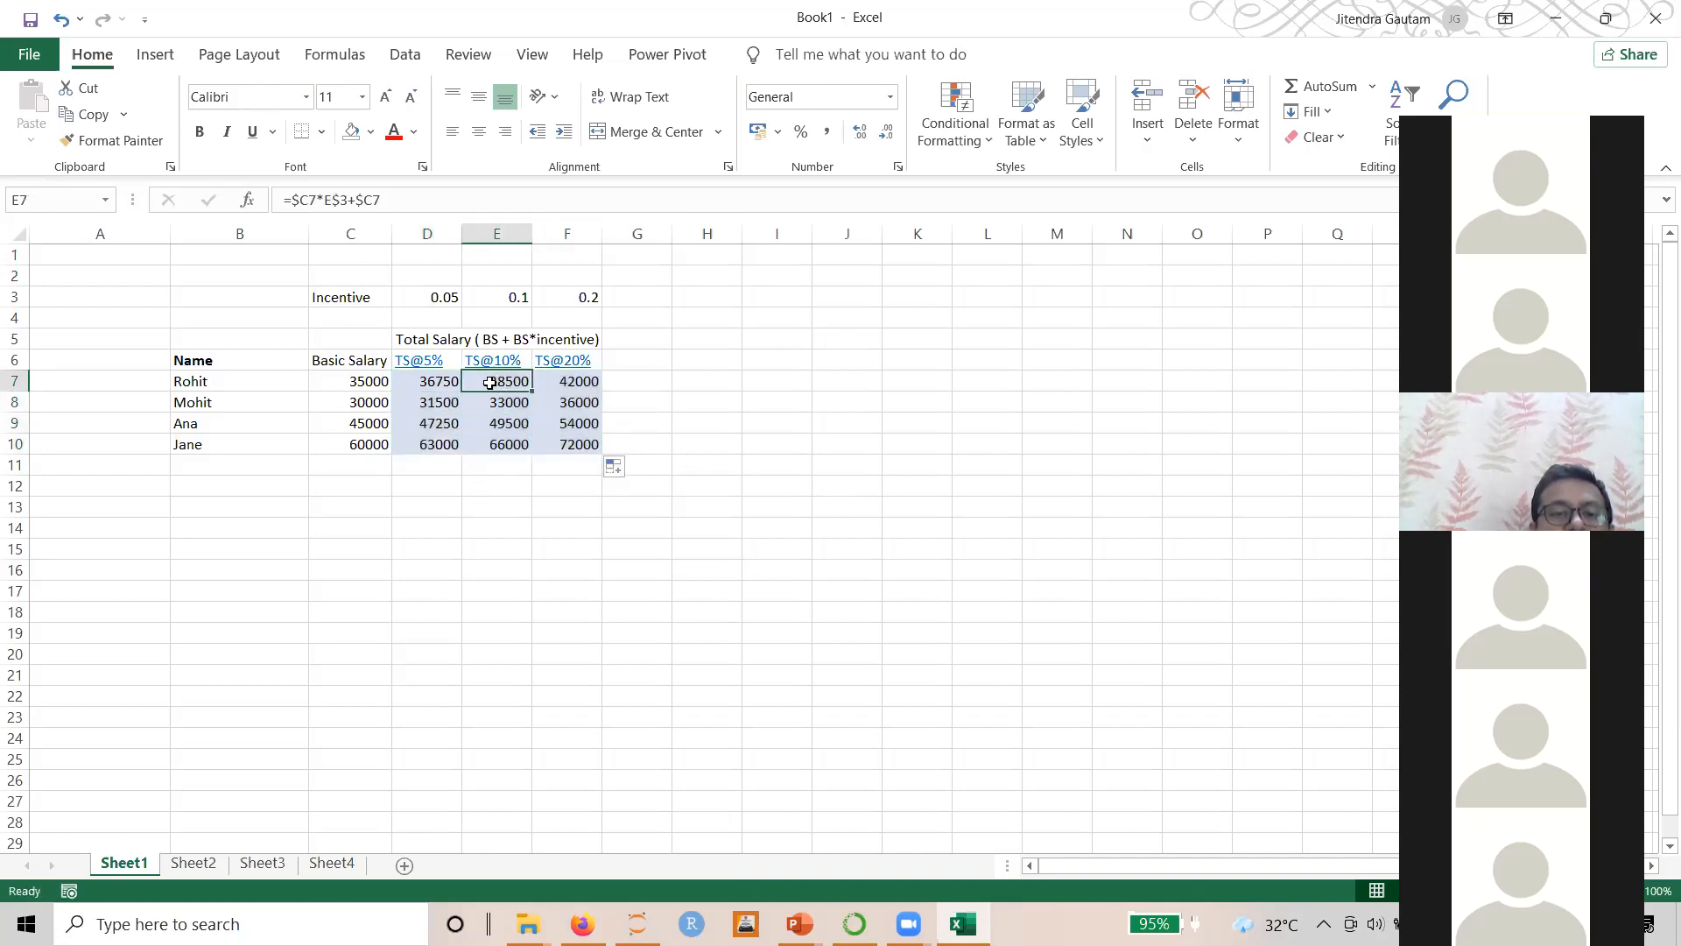
click(436, 384)
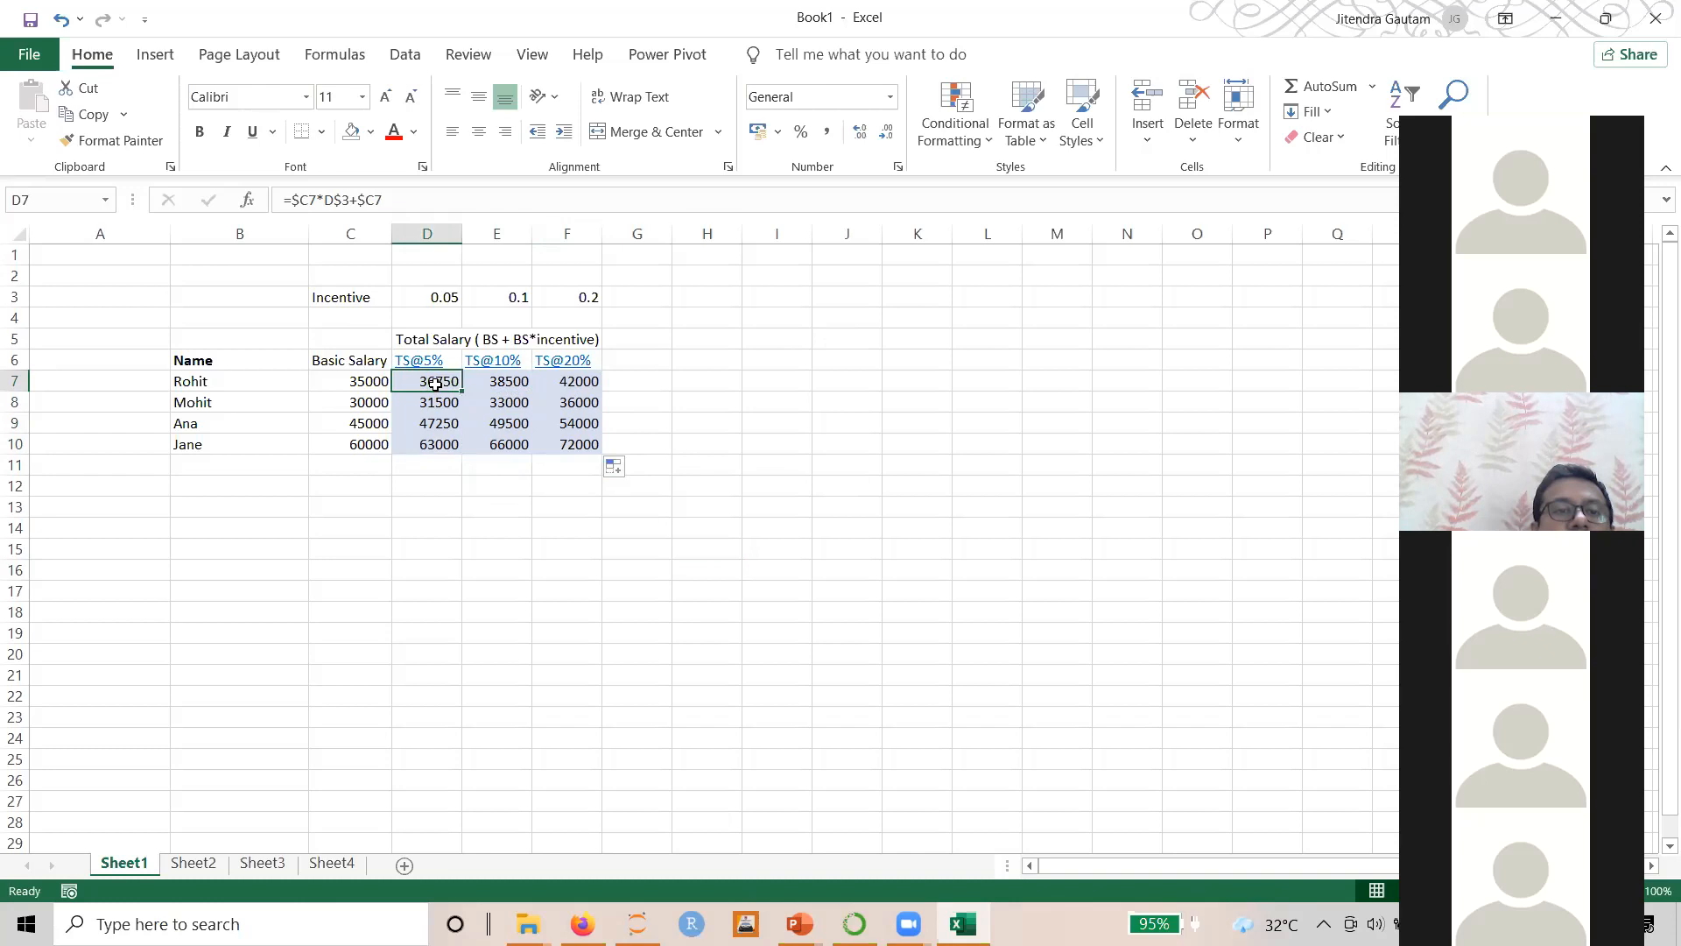
key(Return)
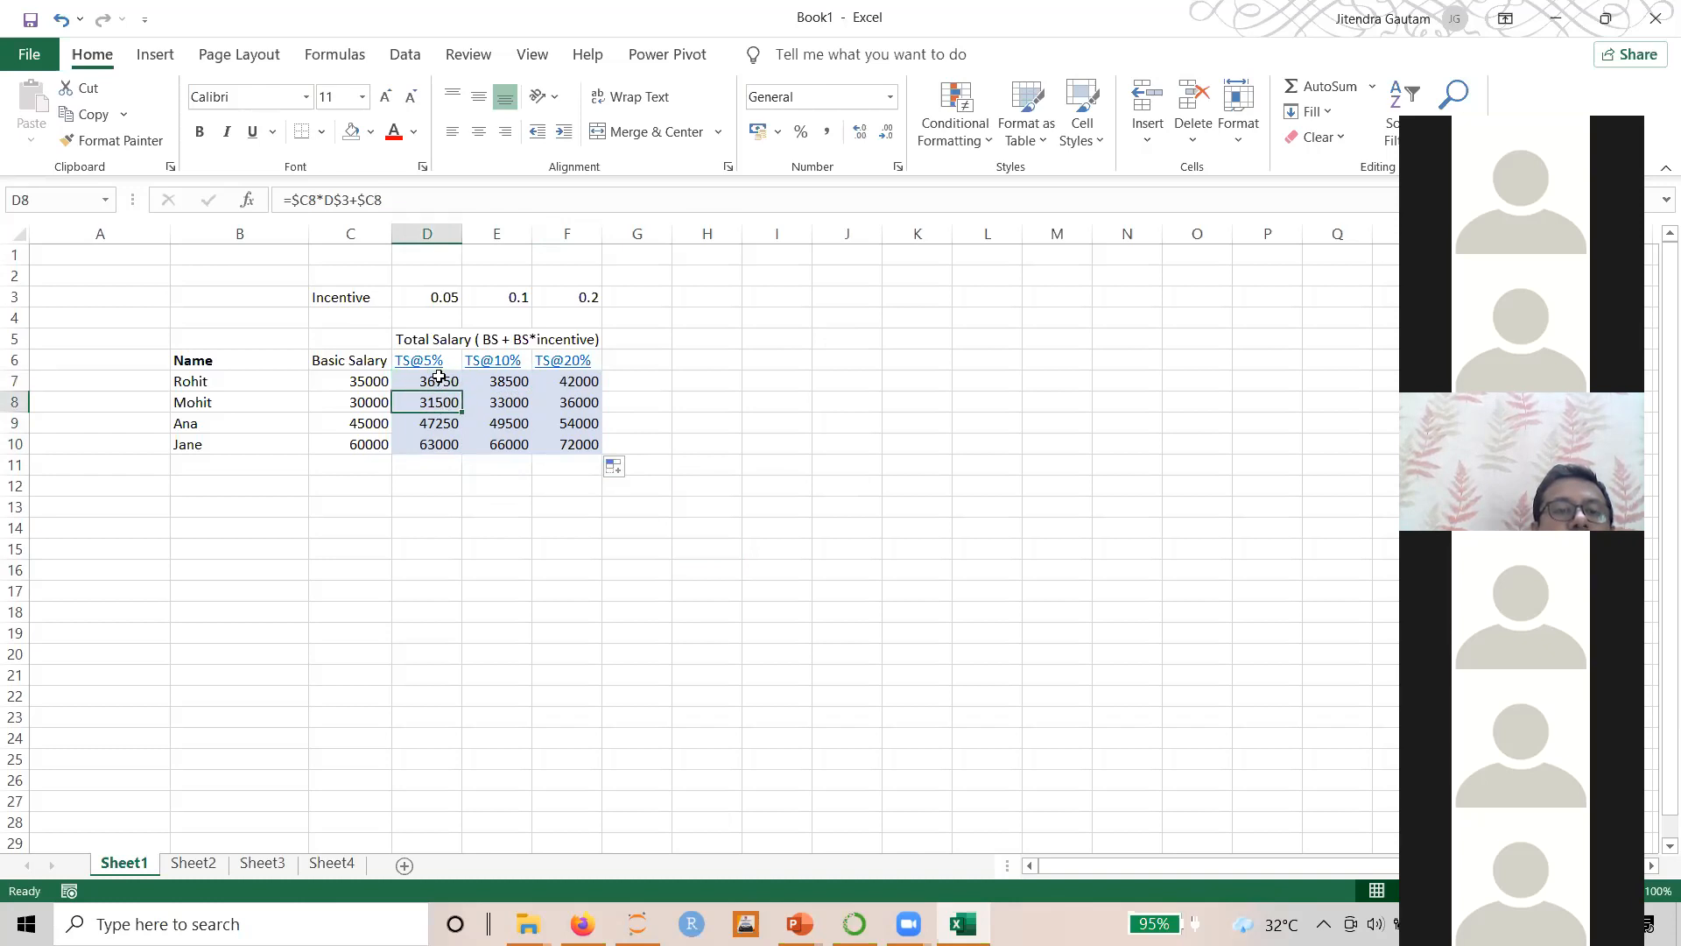
key(shift+Return)
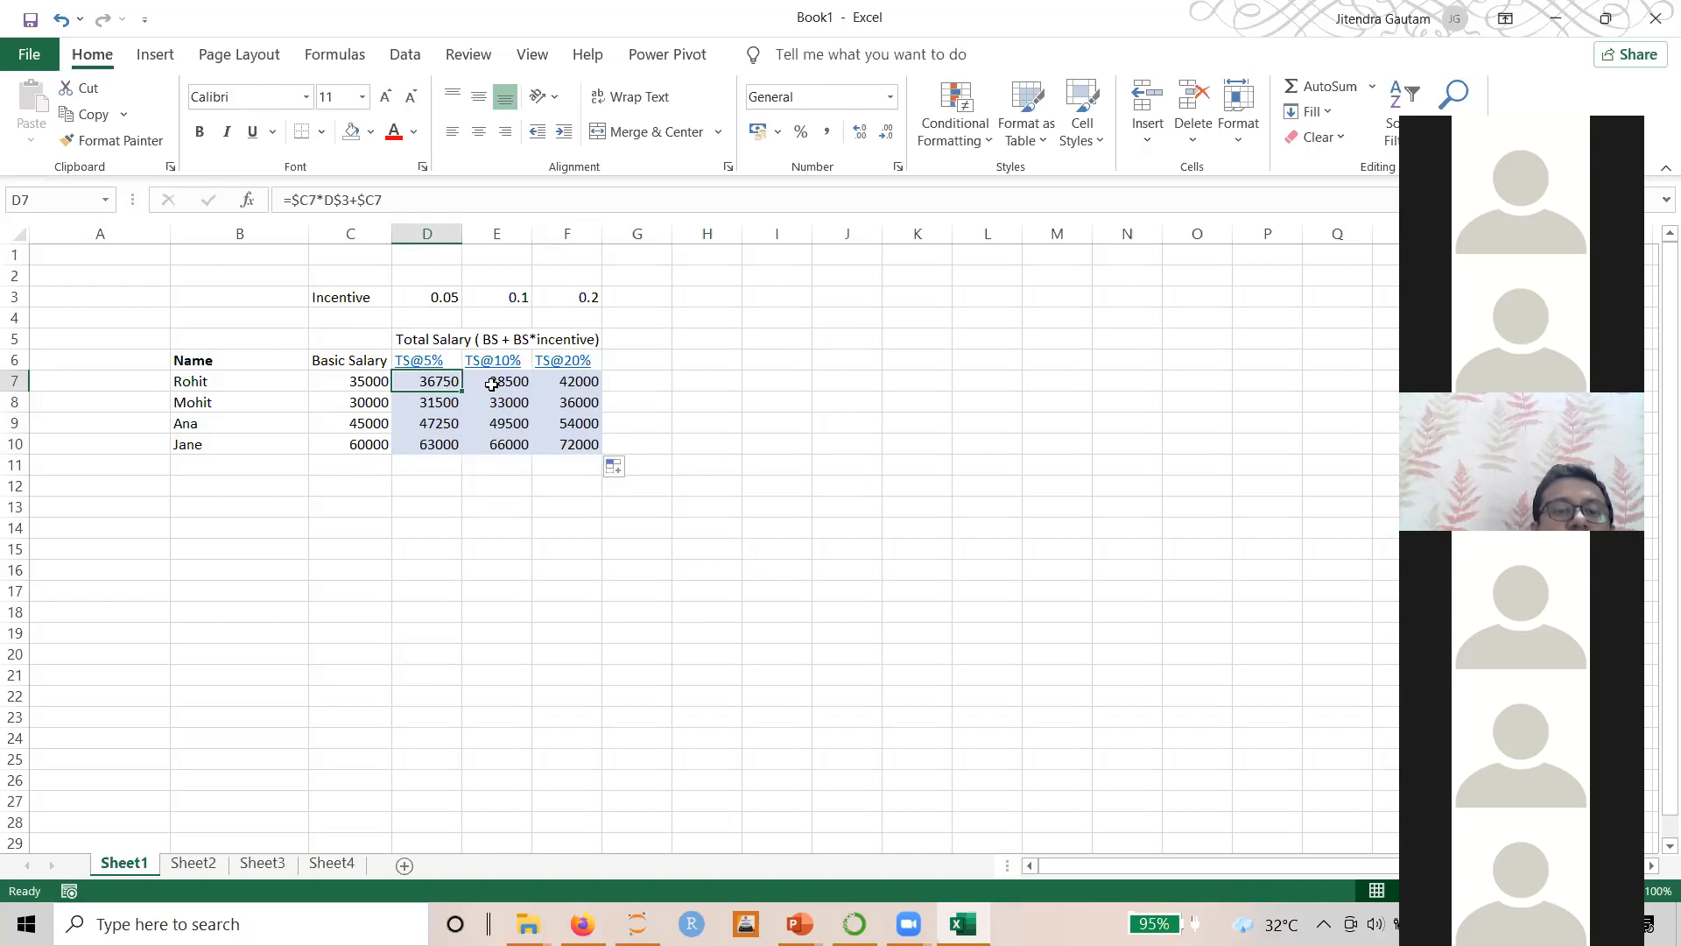
Clear the filled formulas in E7:F10 and D8:D10 to repeat the fill from D7
drag(491, 382, 565, 438)
key(Delete)
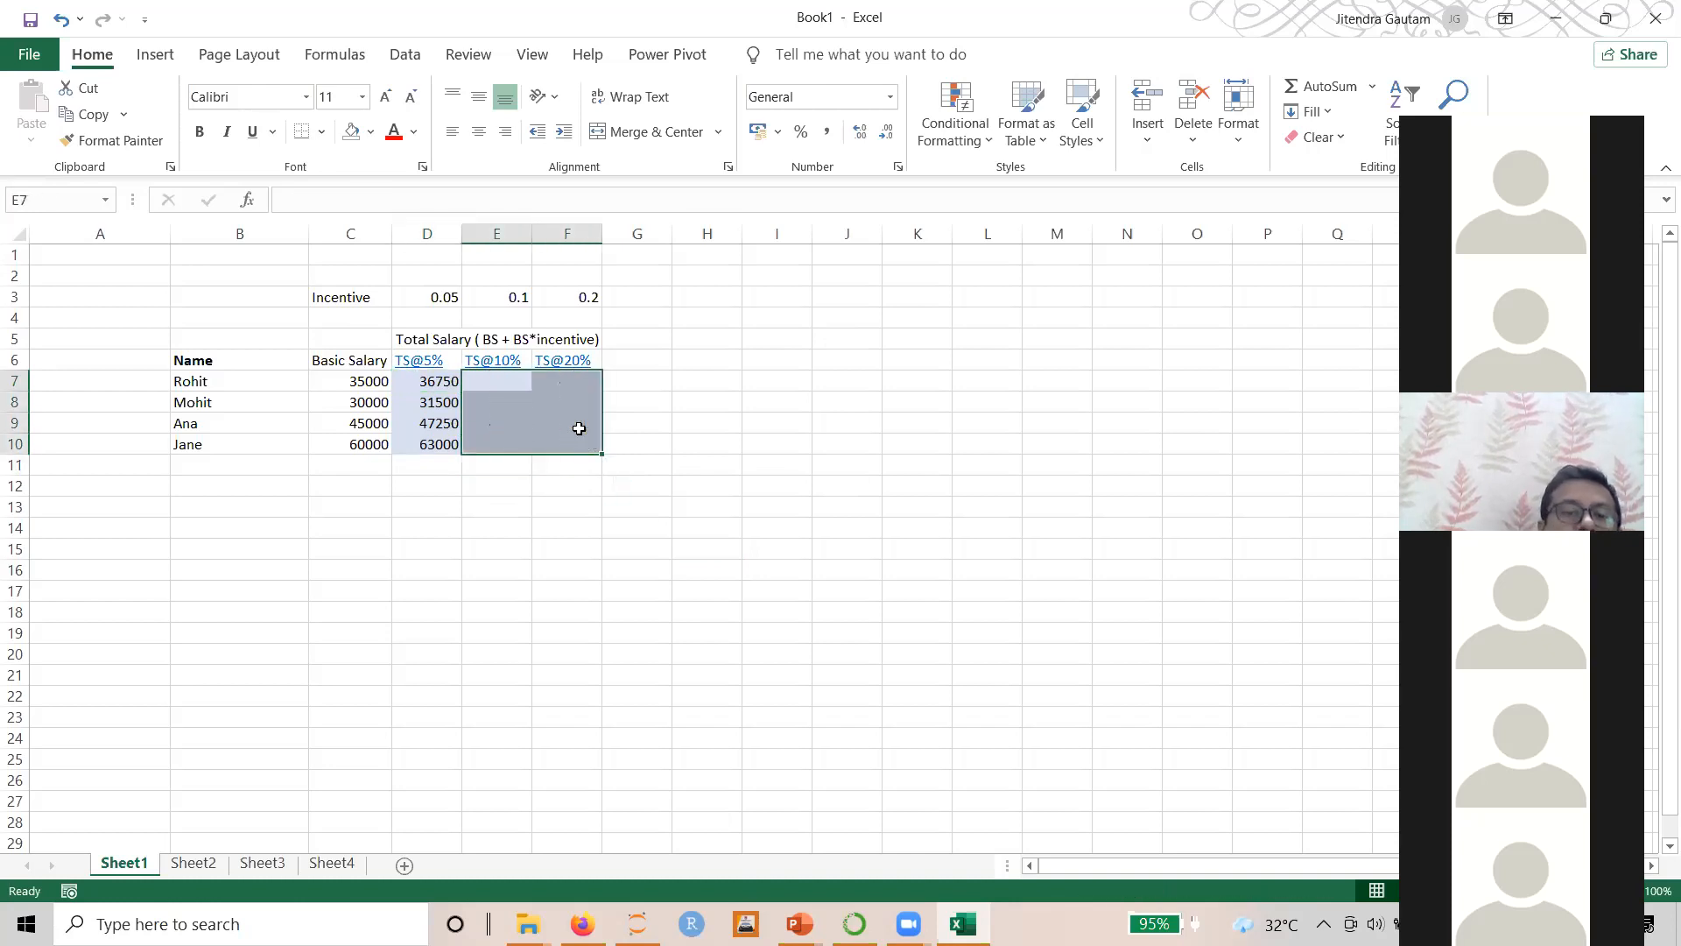
drag(425, 402, 423, 444)
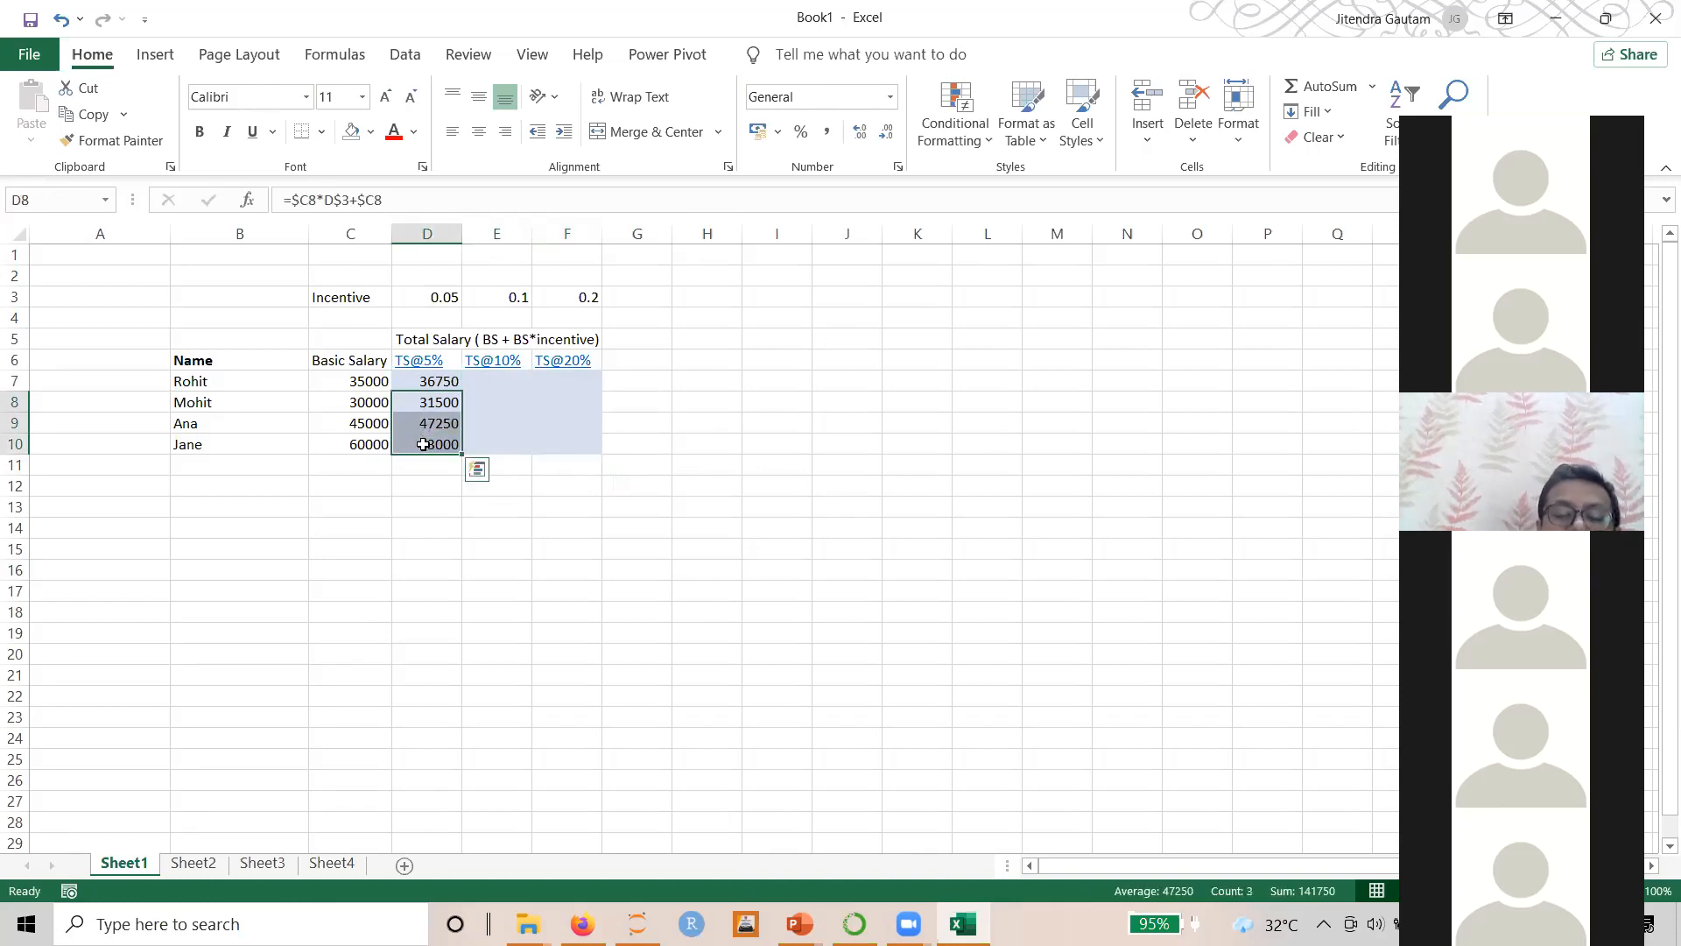
key(Delete)
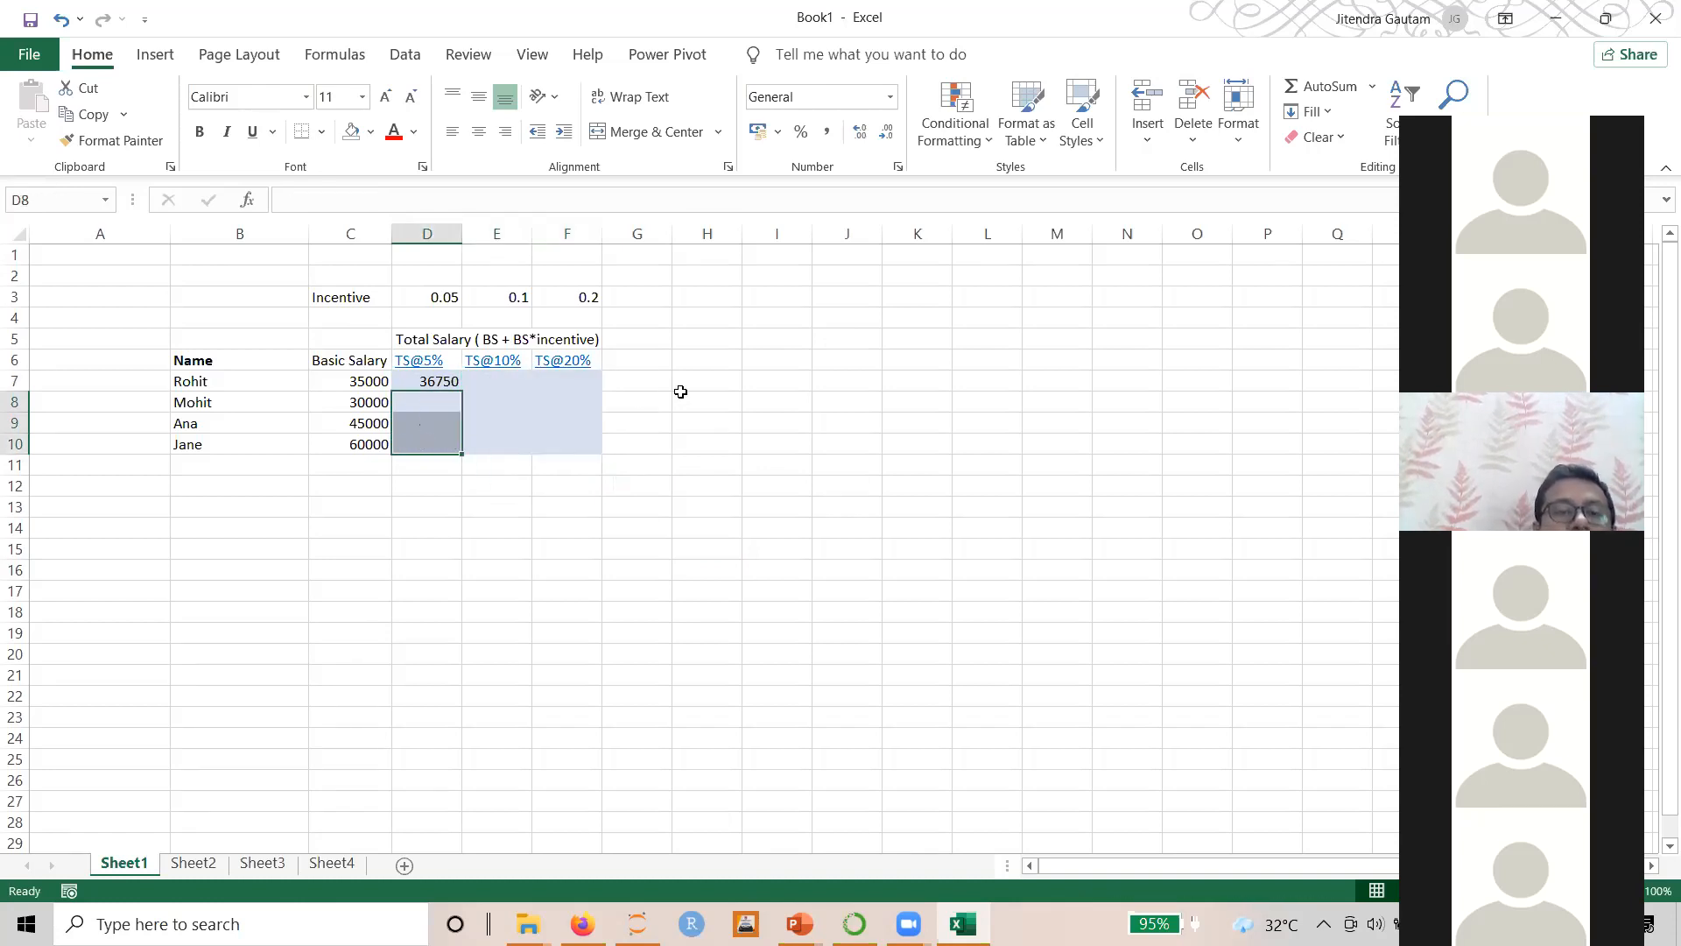
click(714, 412)
Fill the mixed-reference formula from D7 through the whole total salary block D7:F10
click(440, 383)
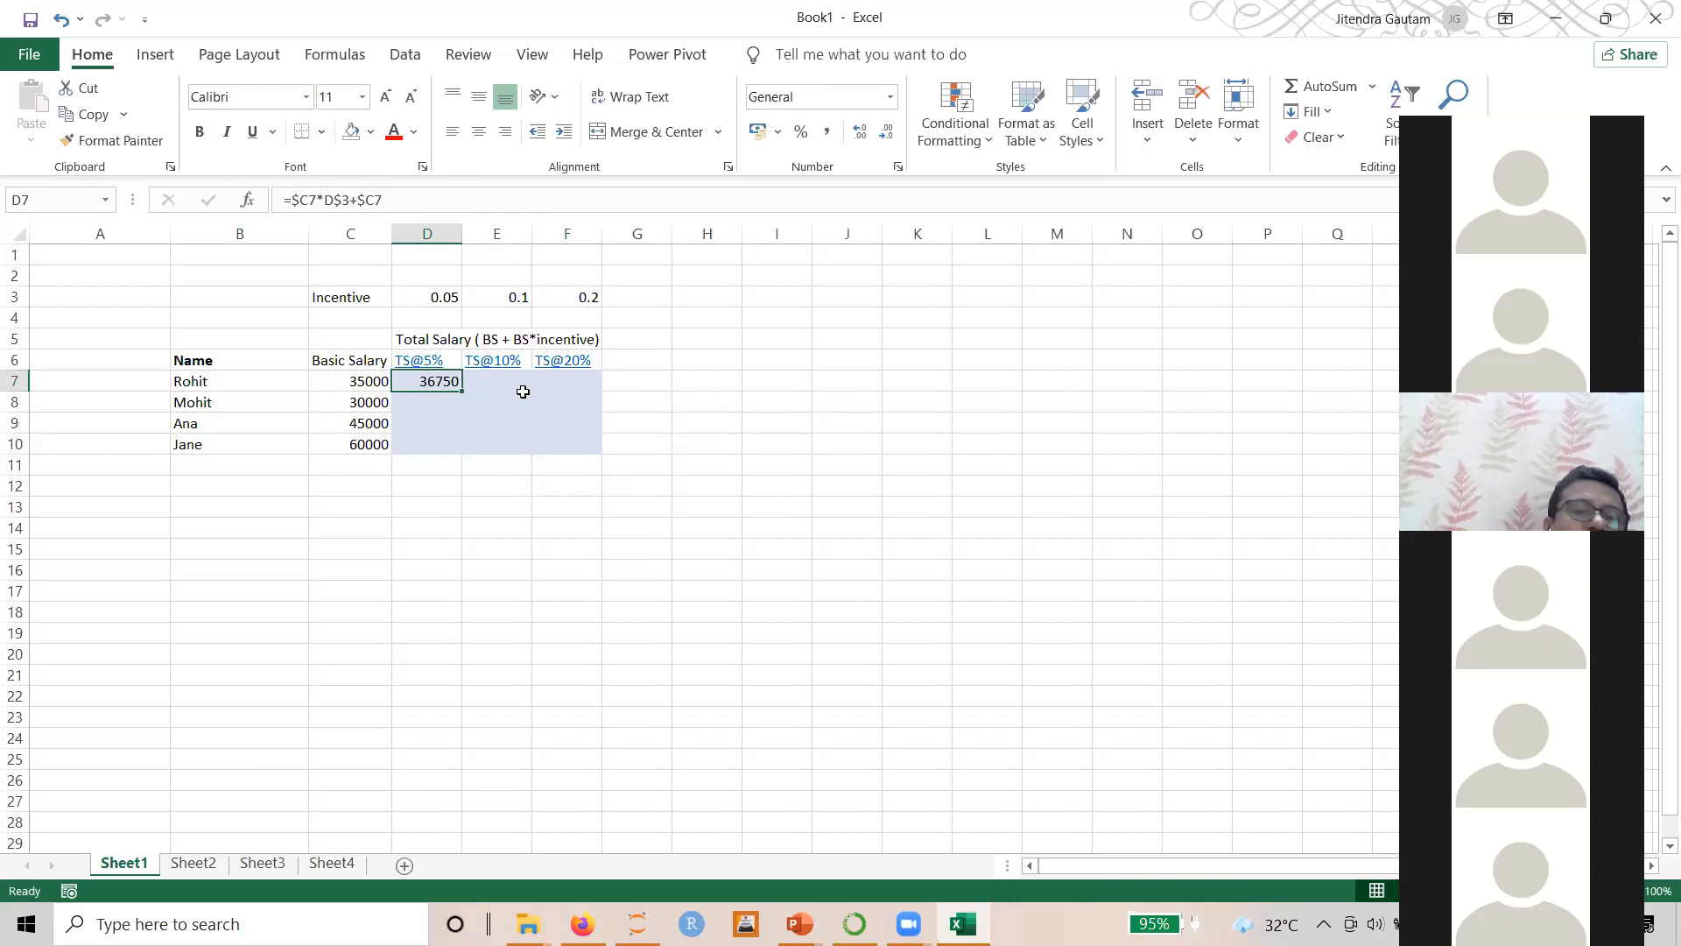
click(829, 506)
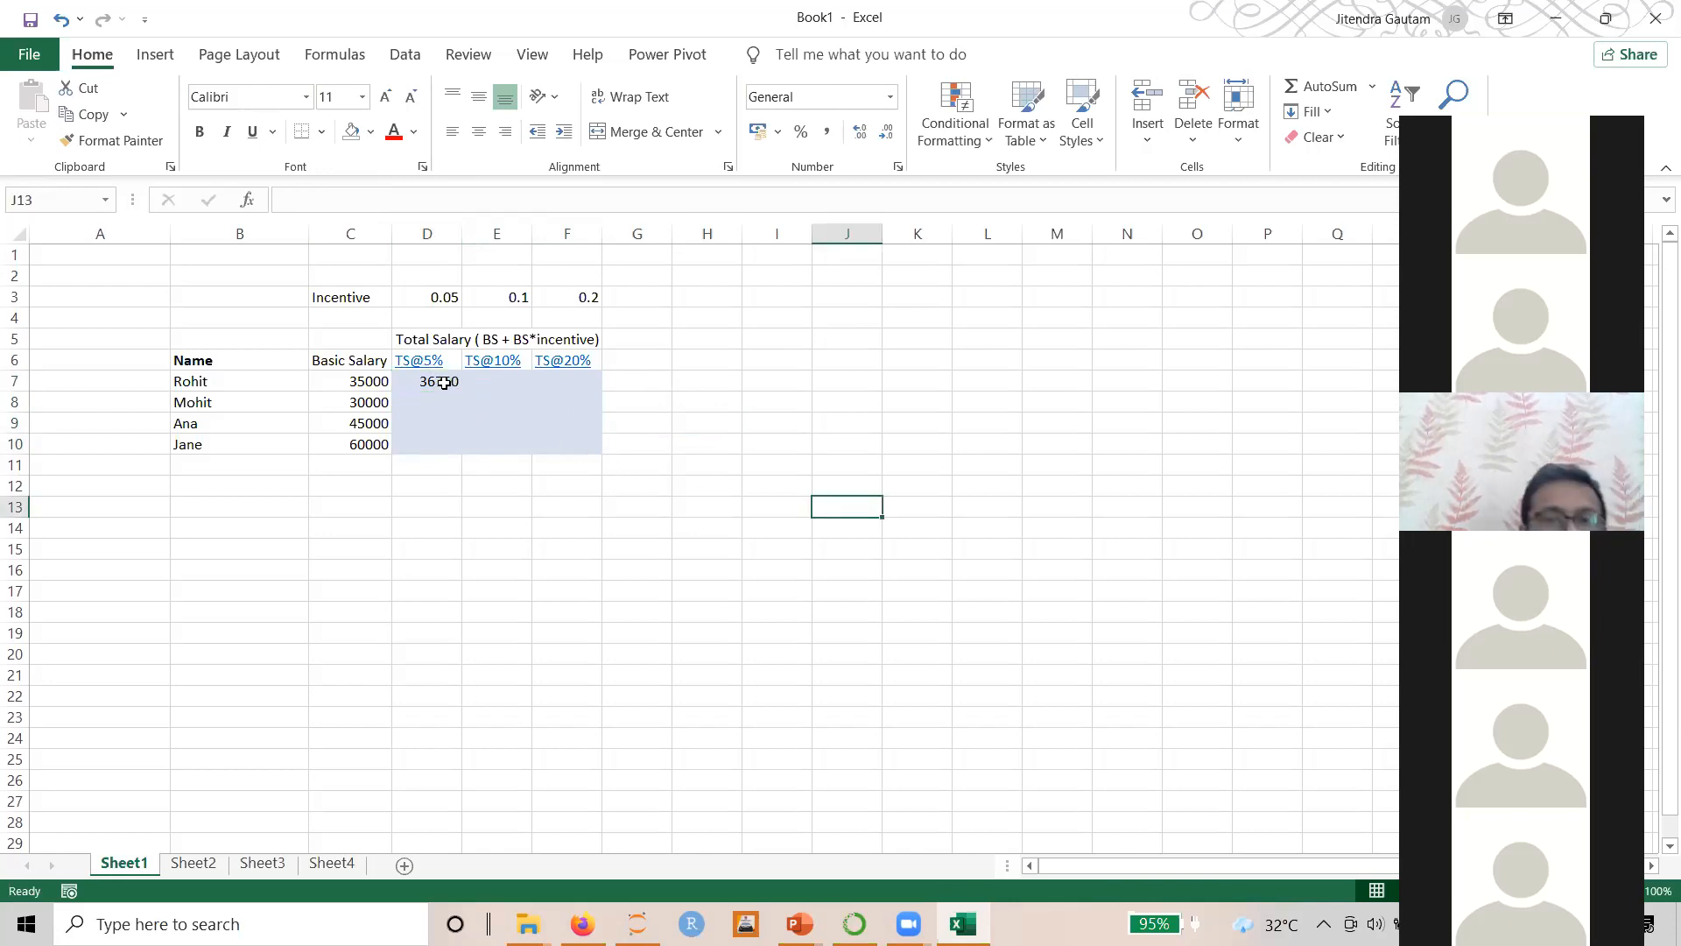
click(442, 383)
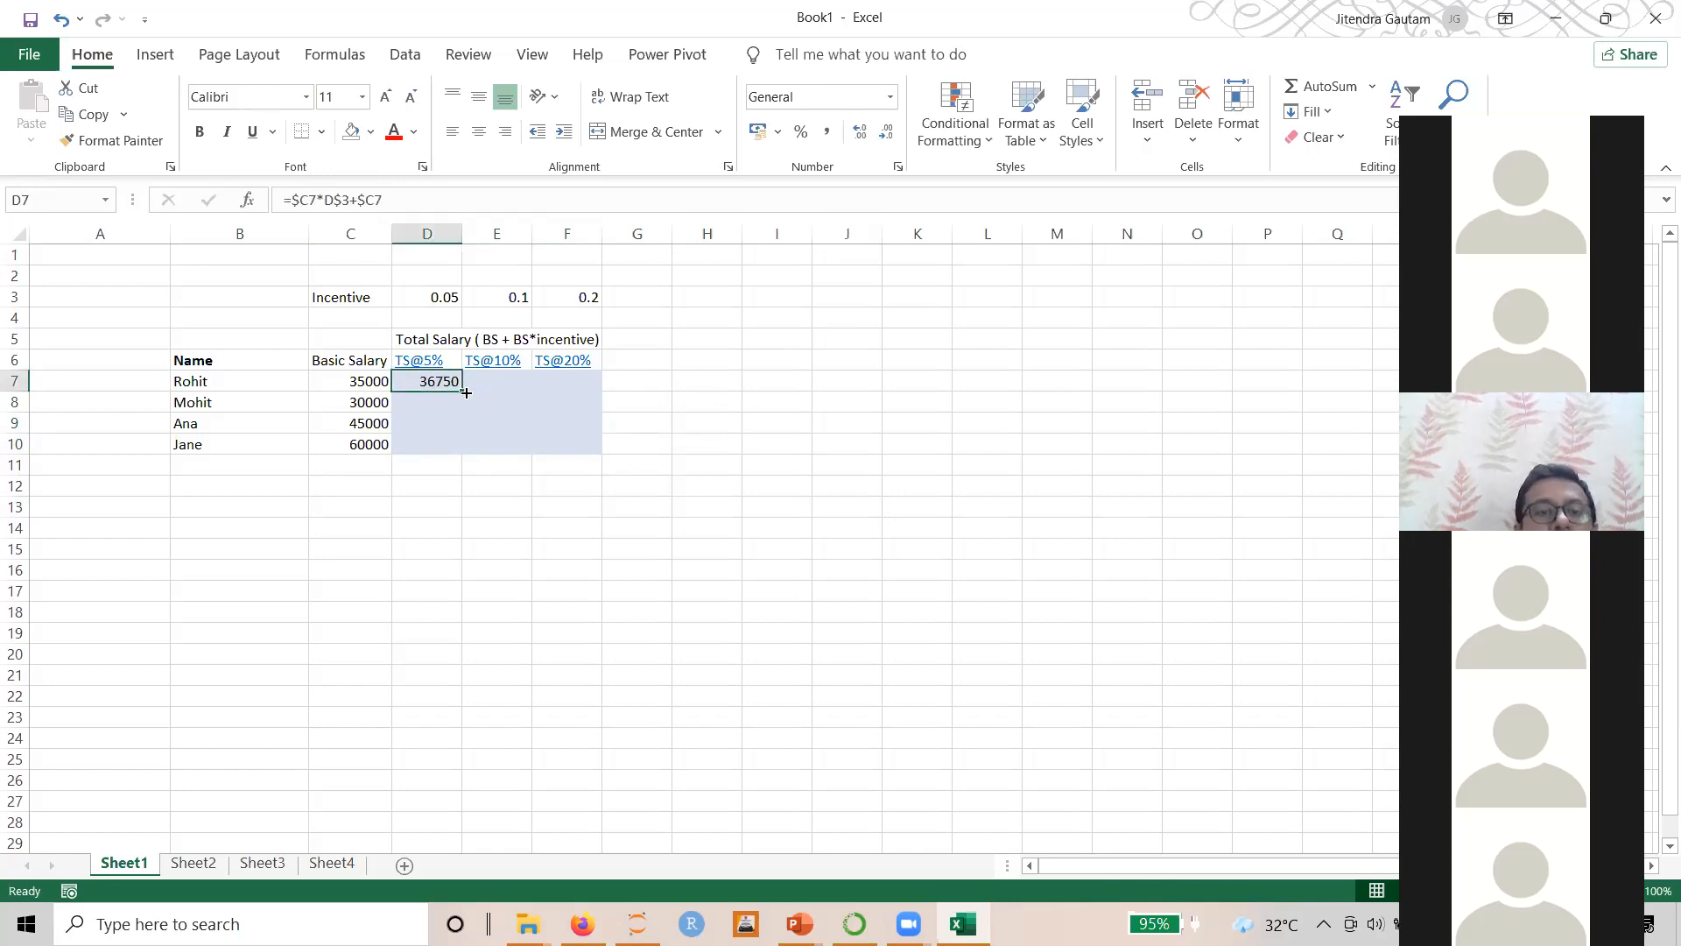
drag(462, 391, 615, 455)
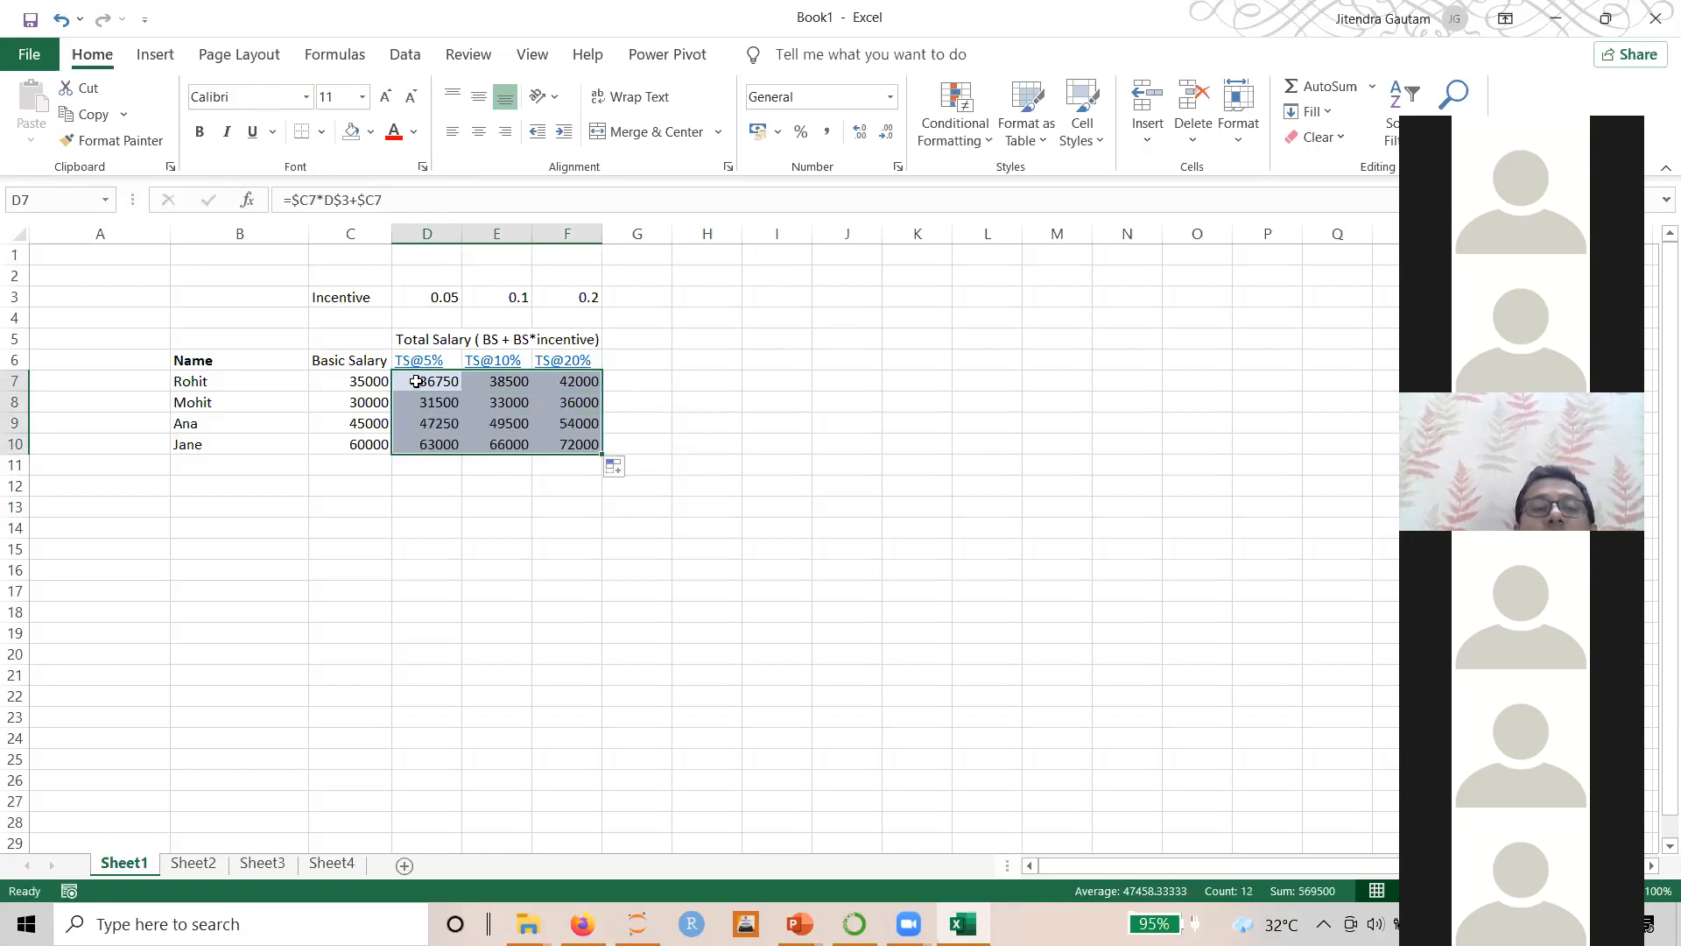
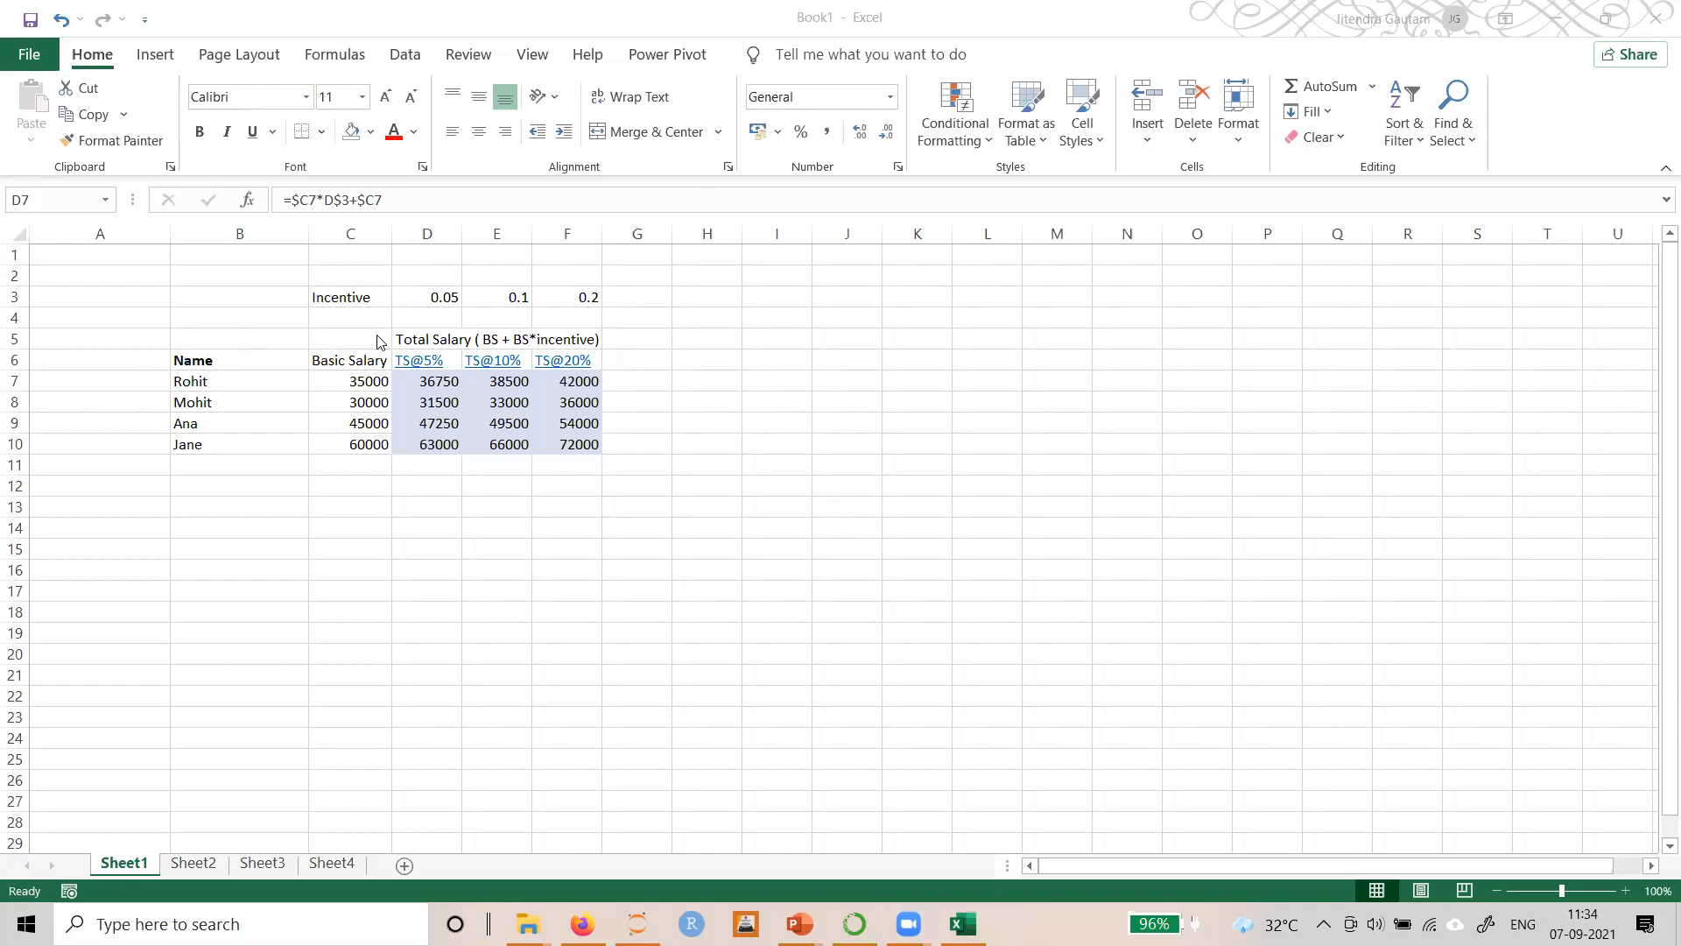
click(232, 339)
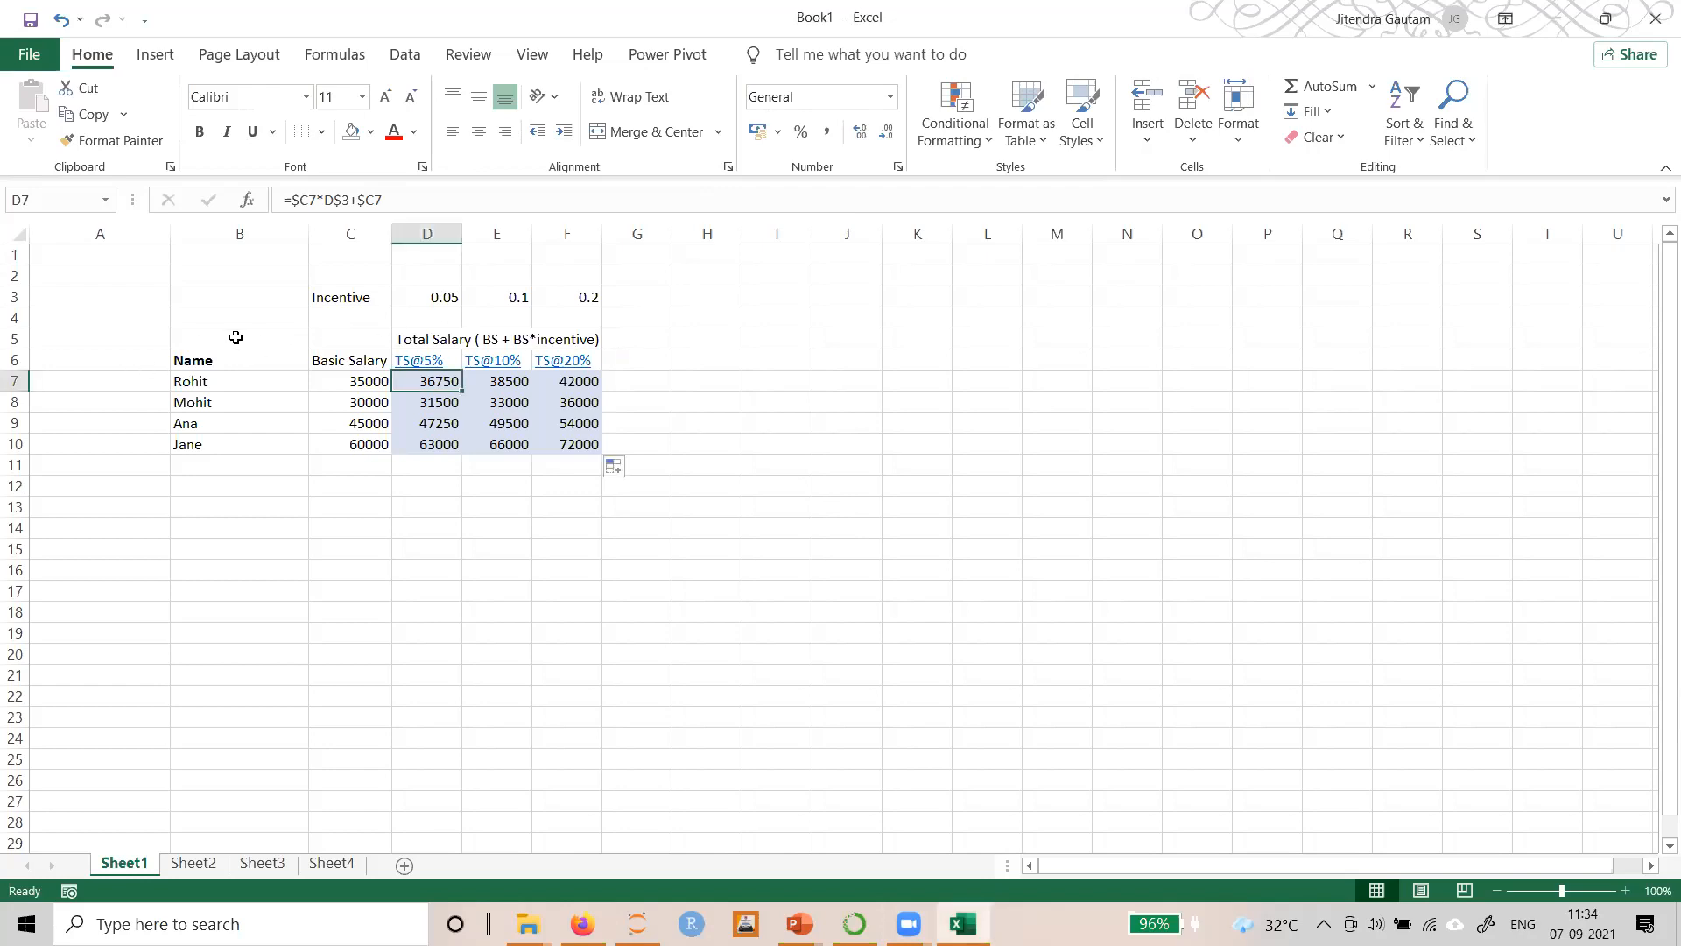
click(582, 447)
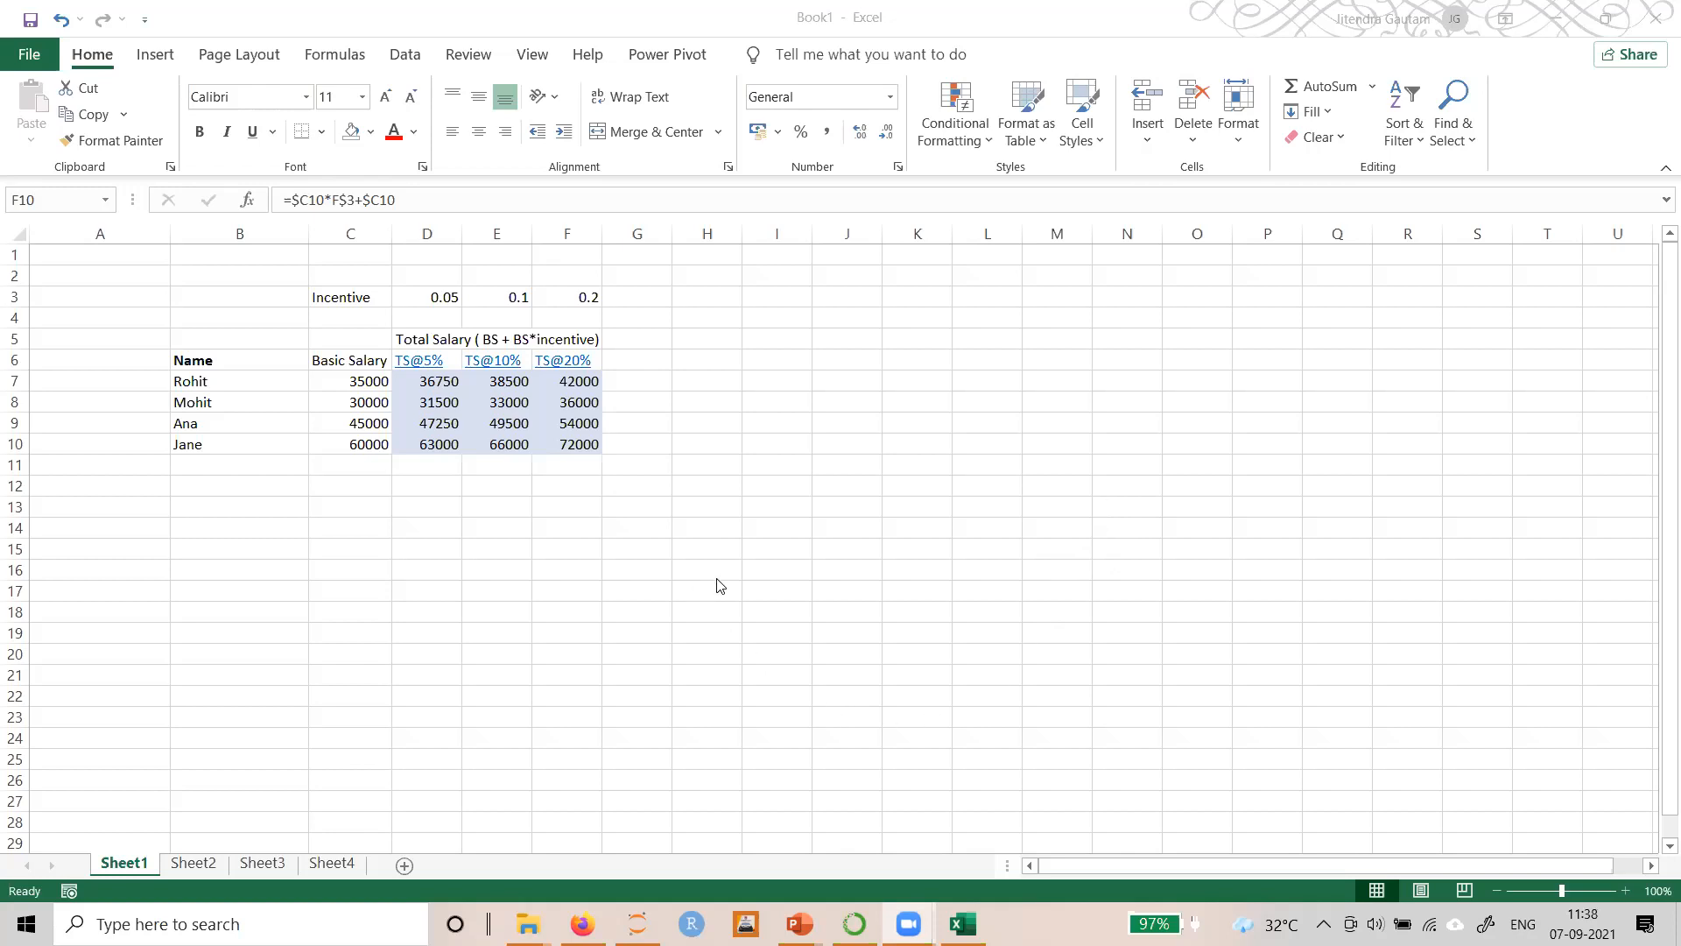
click(747, 498)
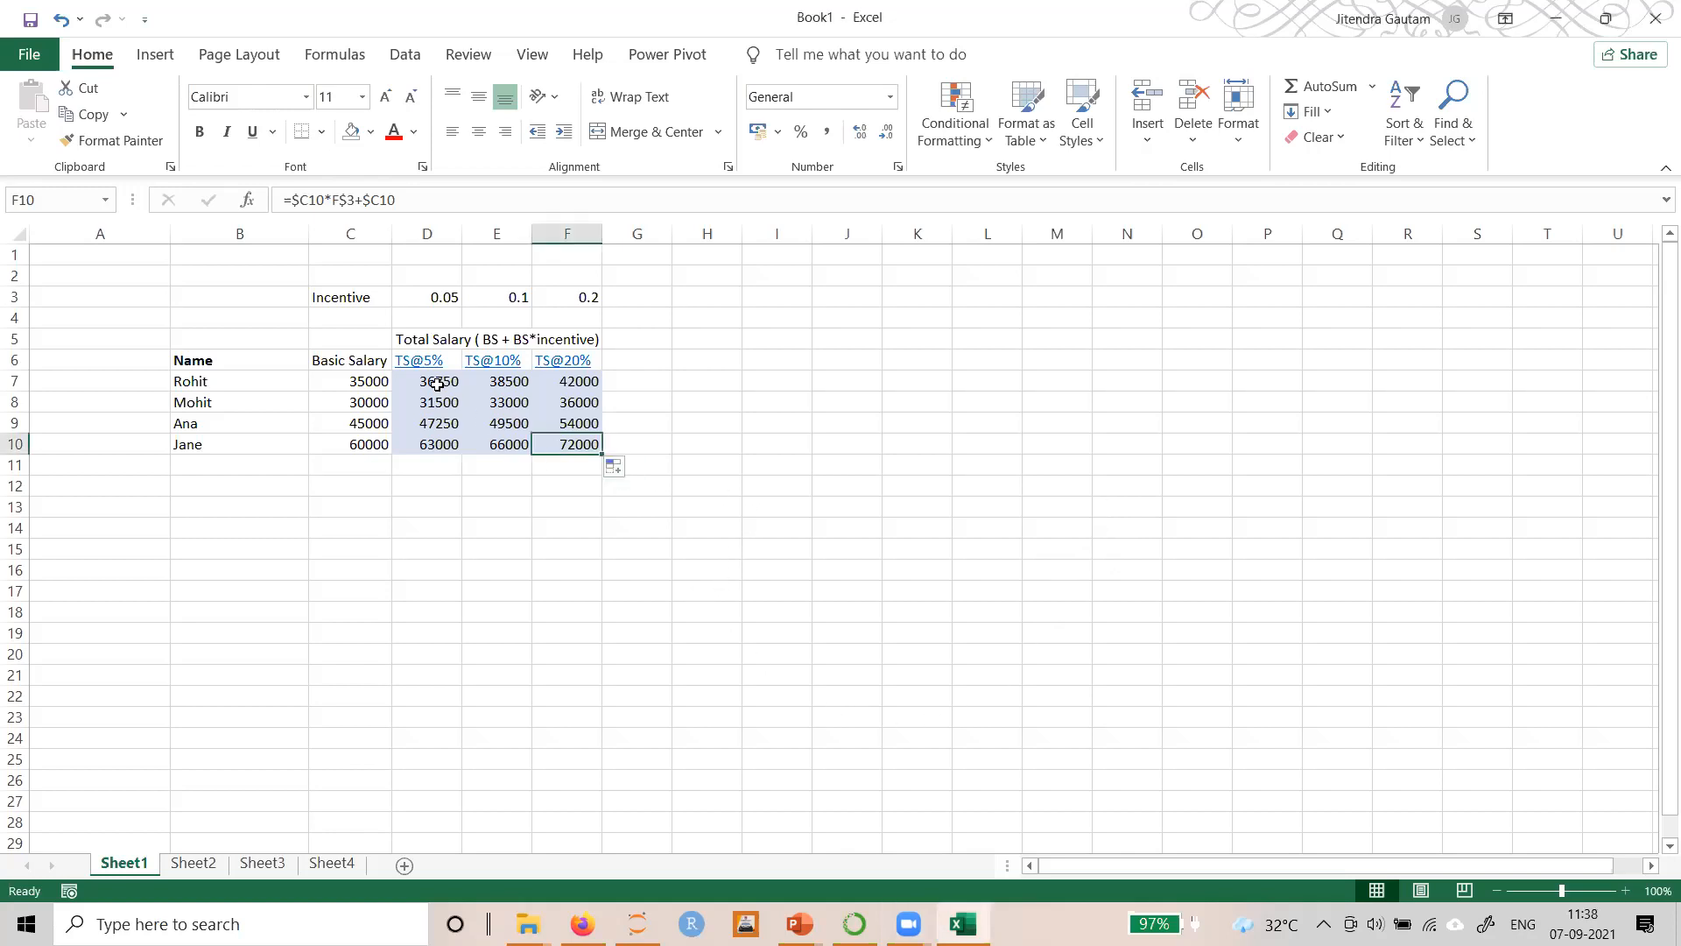
key(Return)
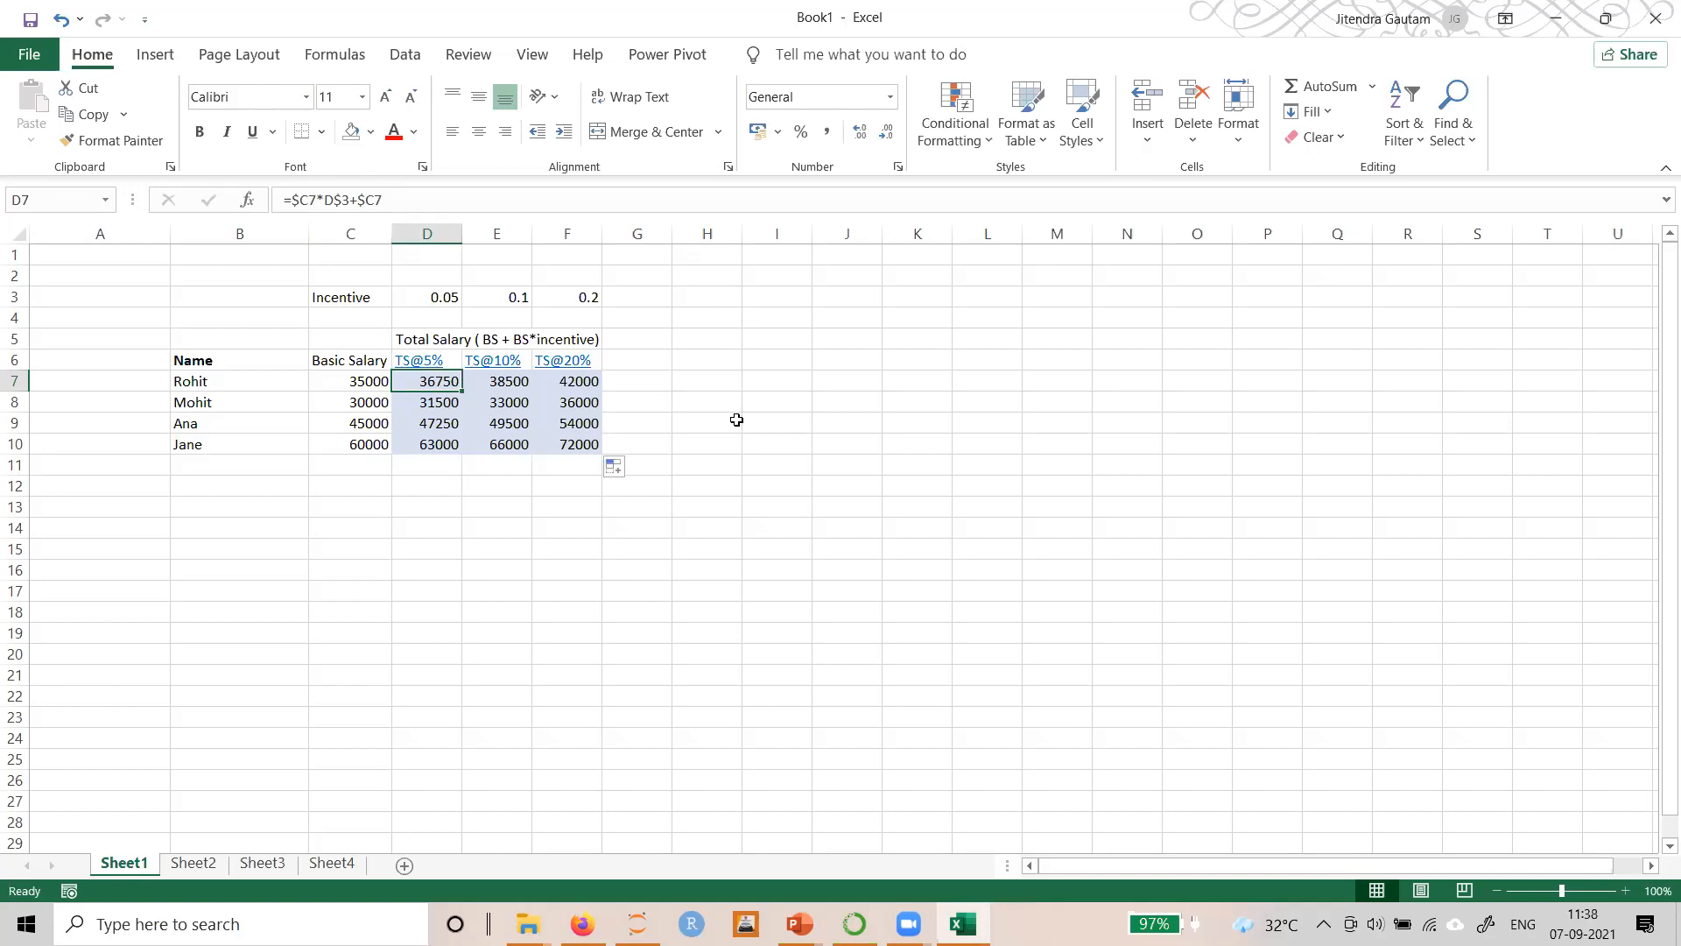
Enter the total salary formula =C7+C7*D3 in cell I7
click(777, 380)
text(=)
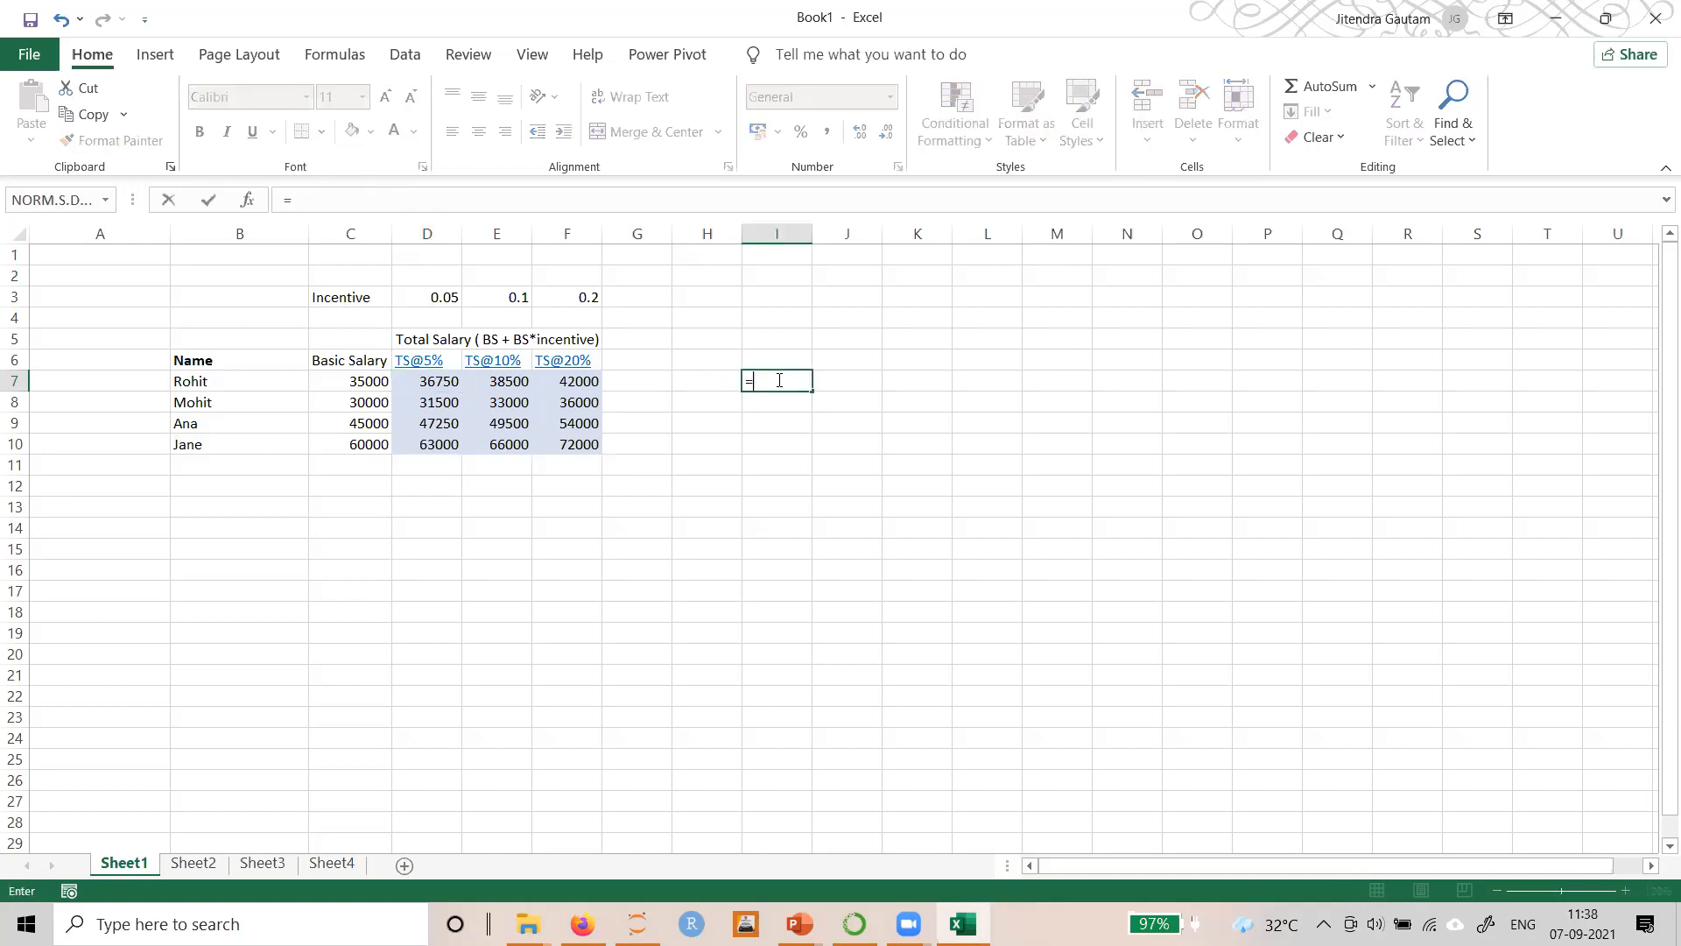
click(357, 386)
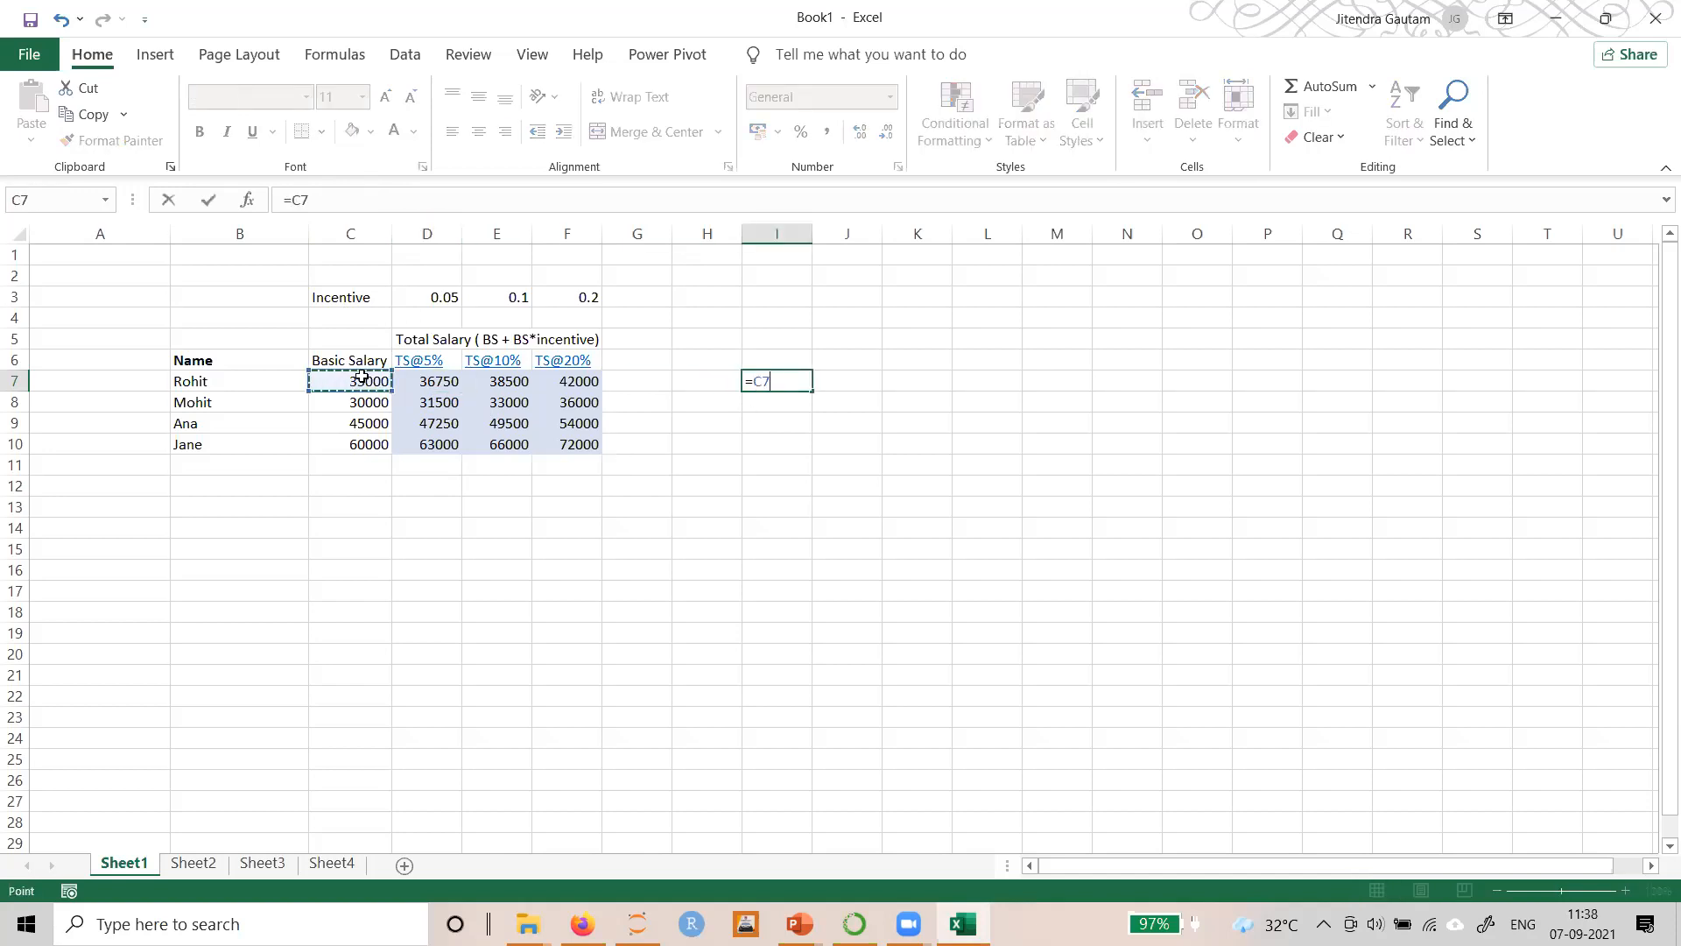
text(+)
click(365, 377)
text(*)
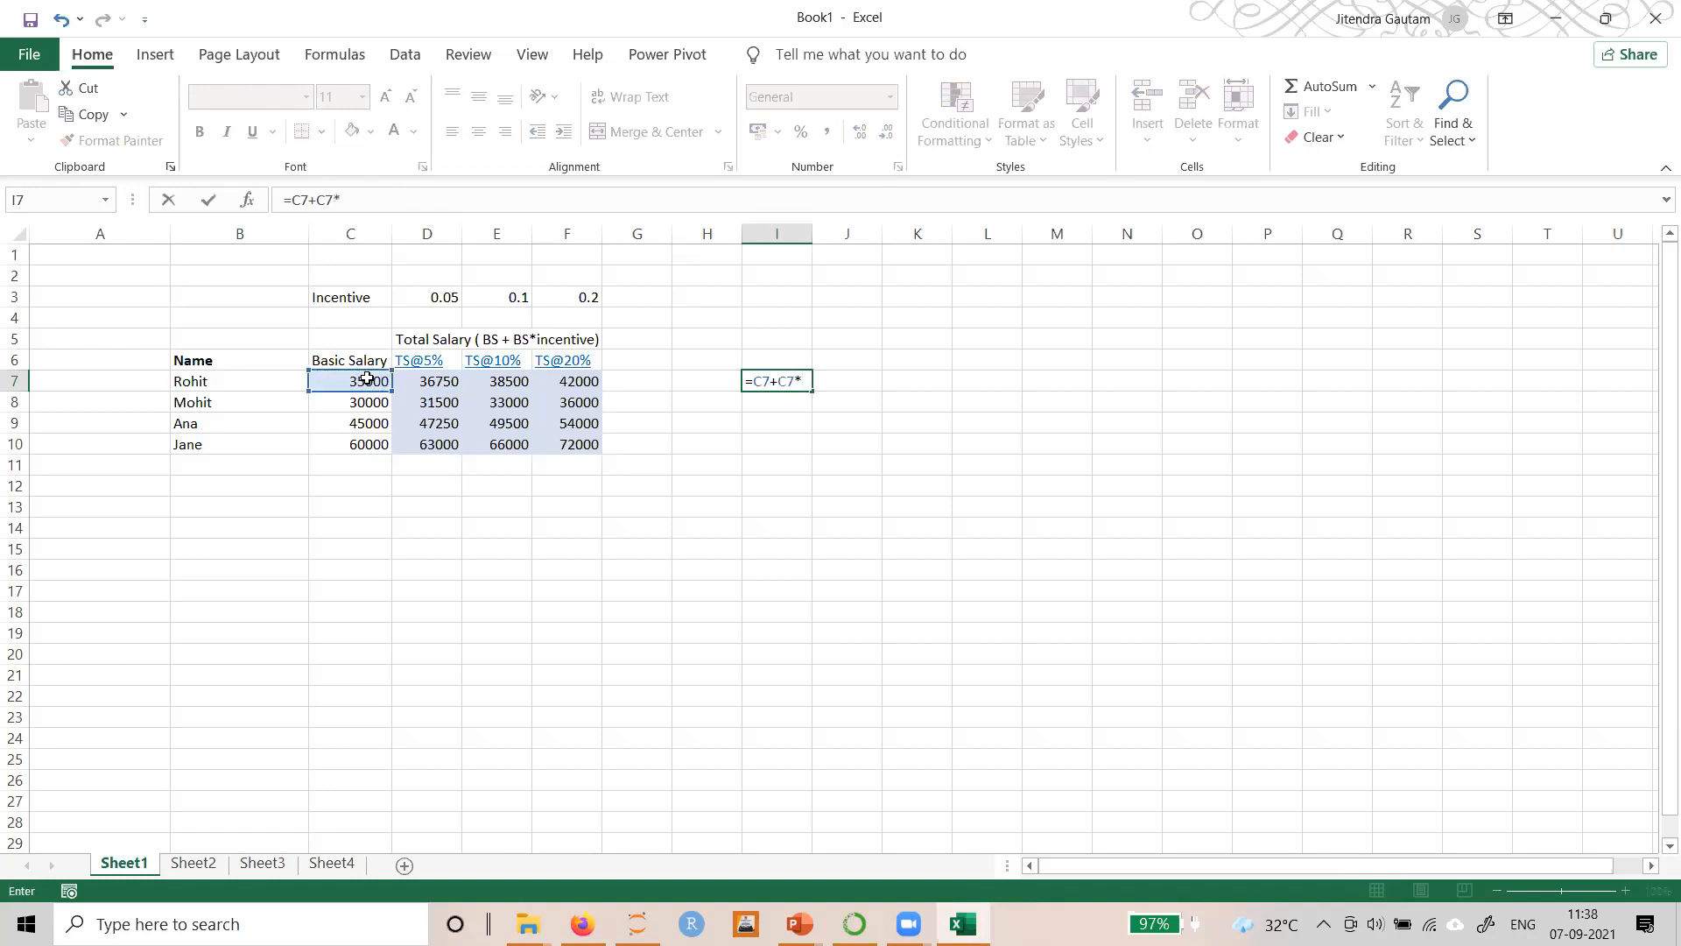
click(442, 297)
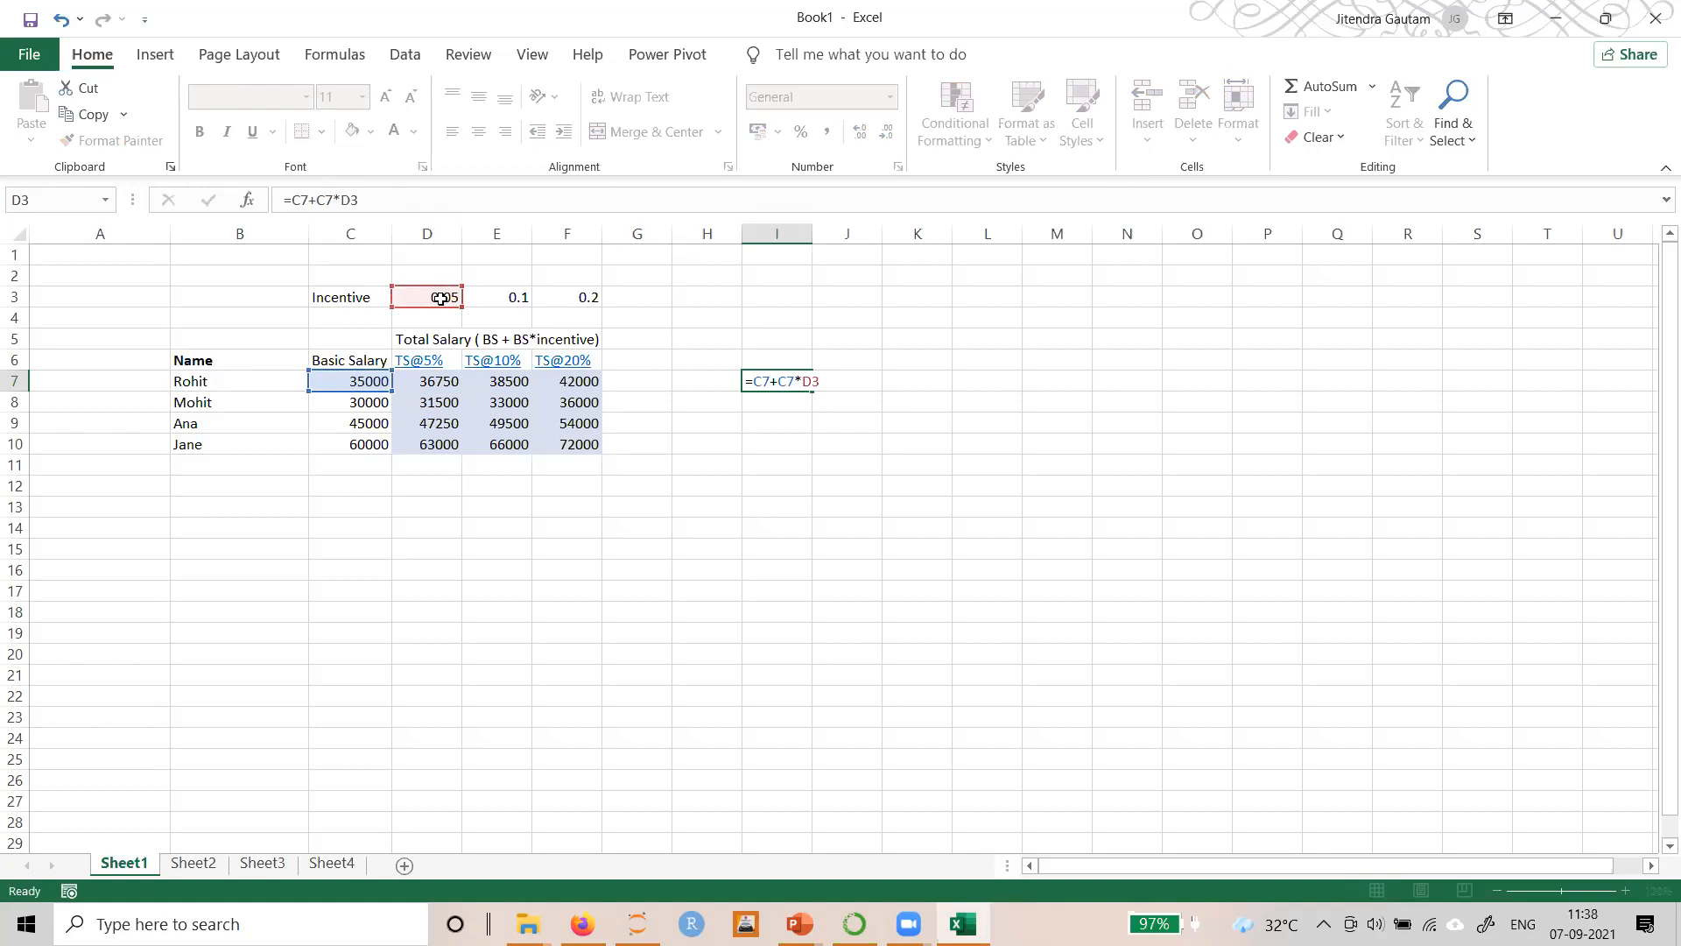
key(Return)
Turn the I7 formula into mixed references so that it reads =$C7+$C7*D$3
click(767, 383)
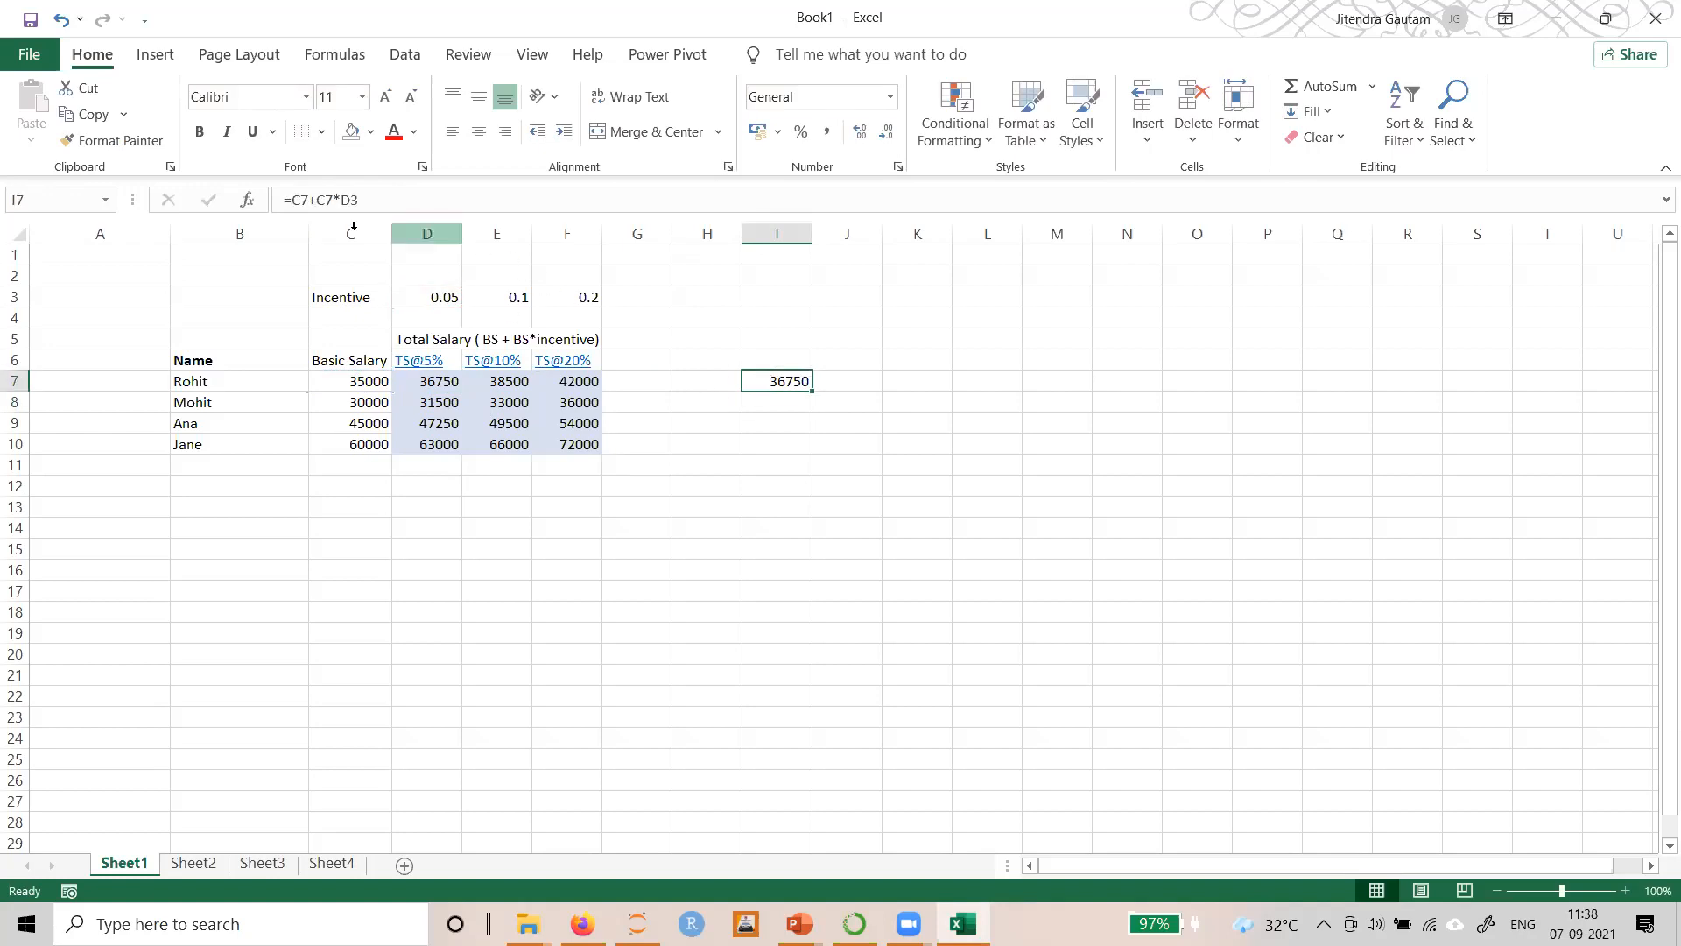
click(298, 199)
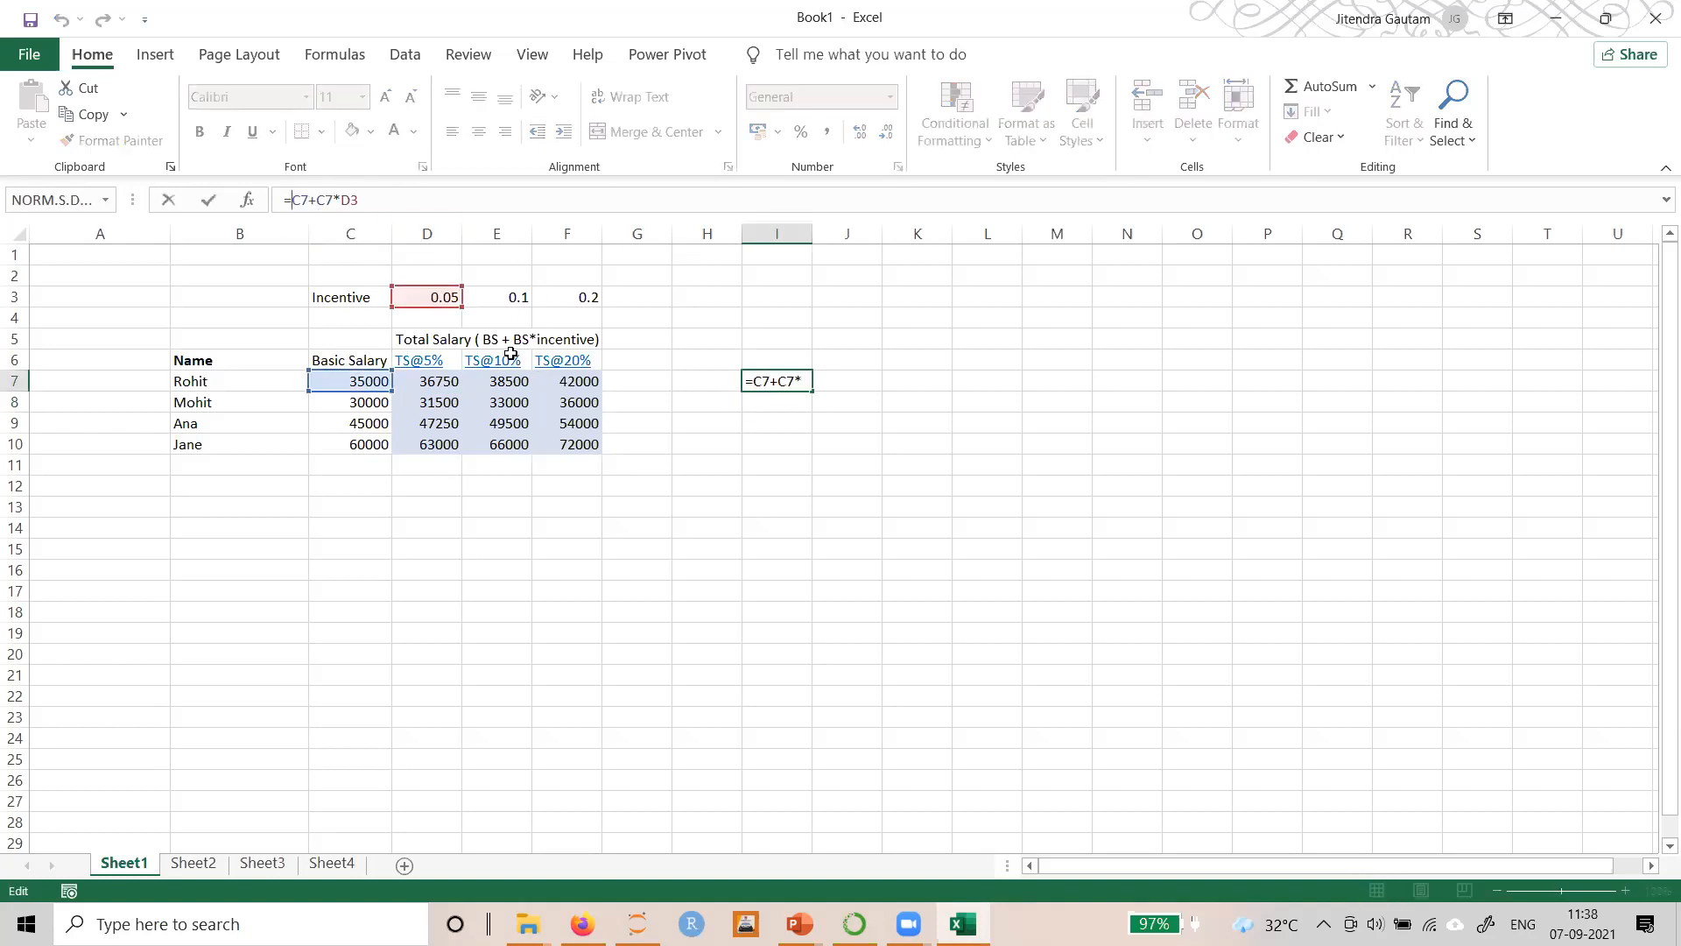
text($)
click(793, 382)
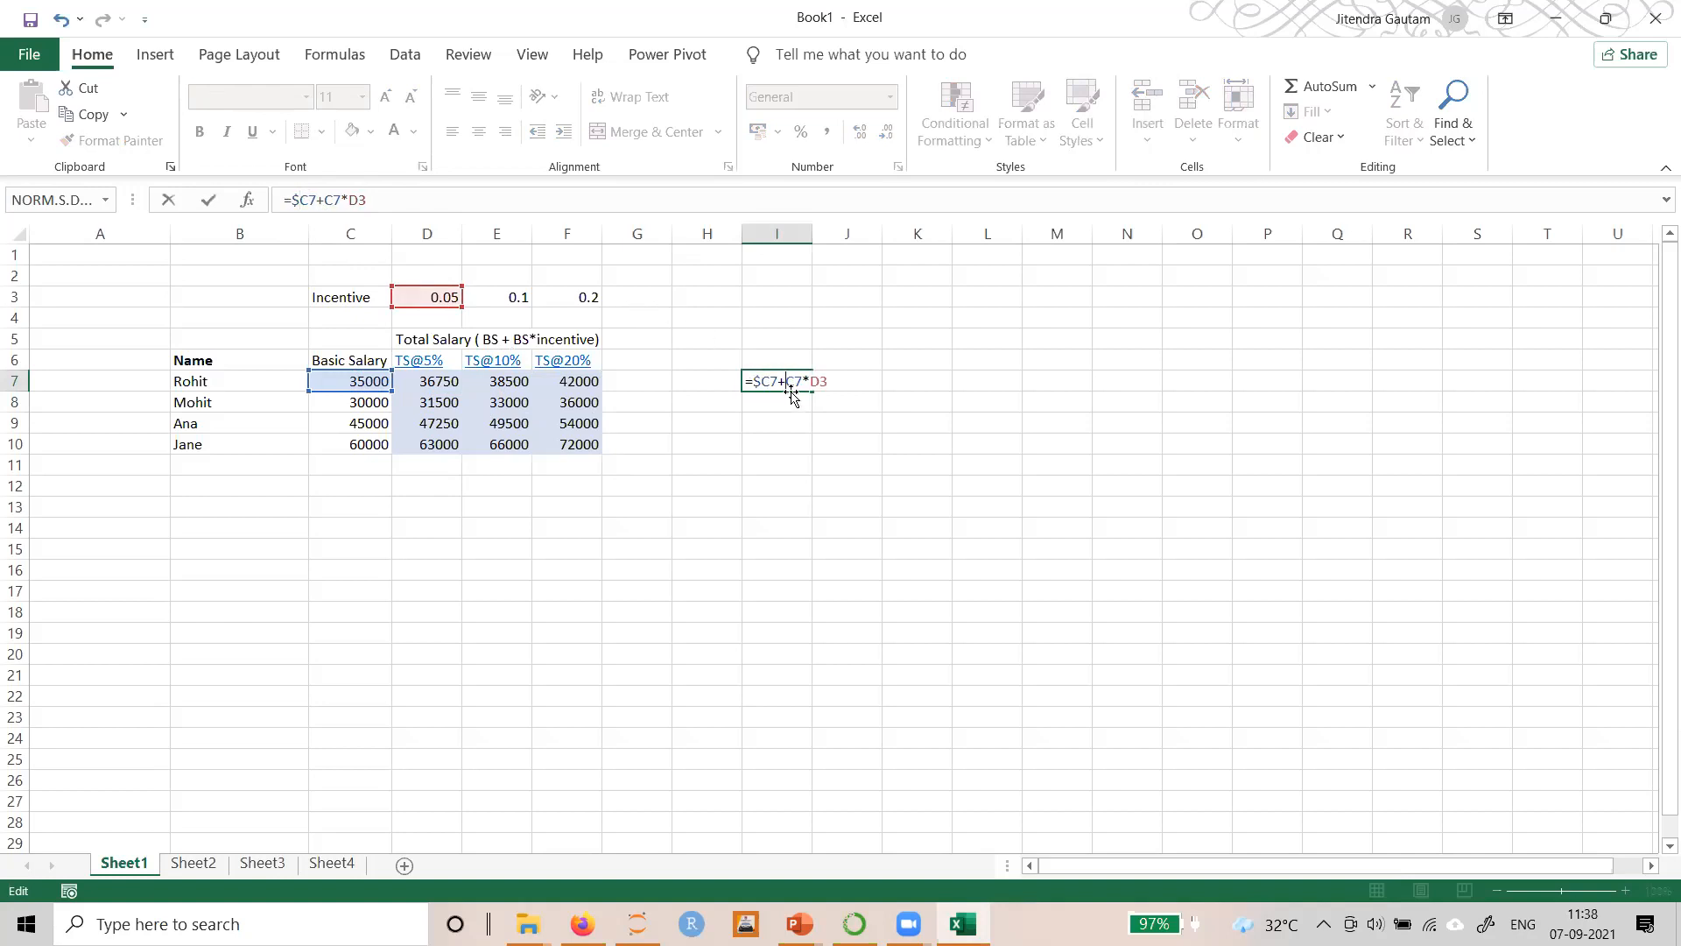
text($)
double_click(366, 201)
key(Left)
text($)
key(Return)
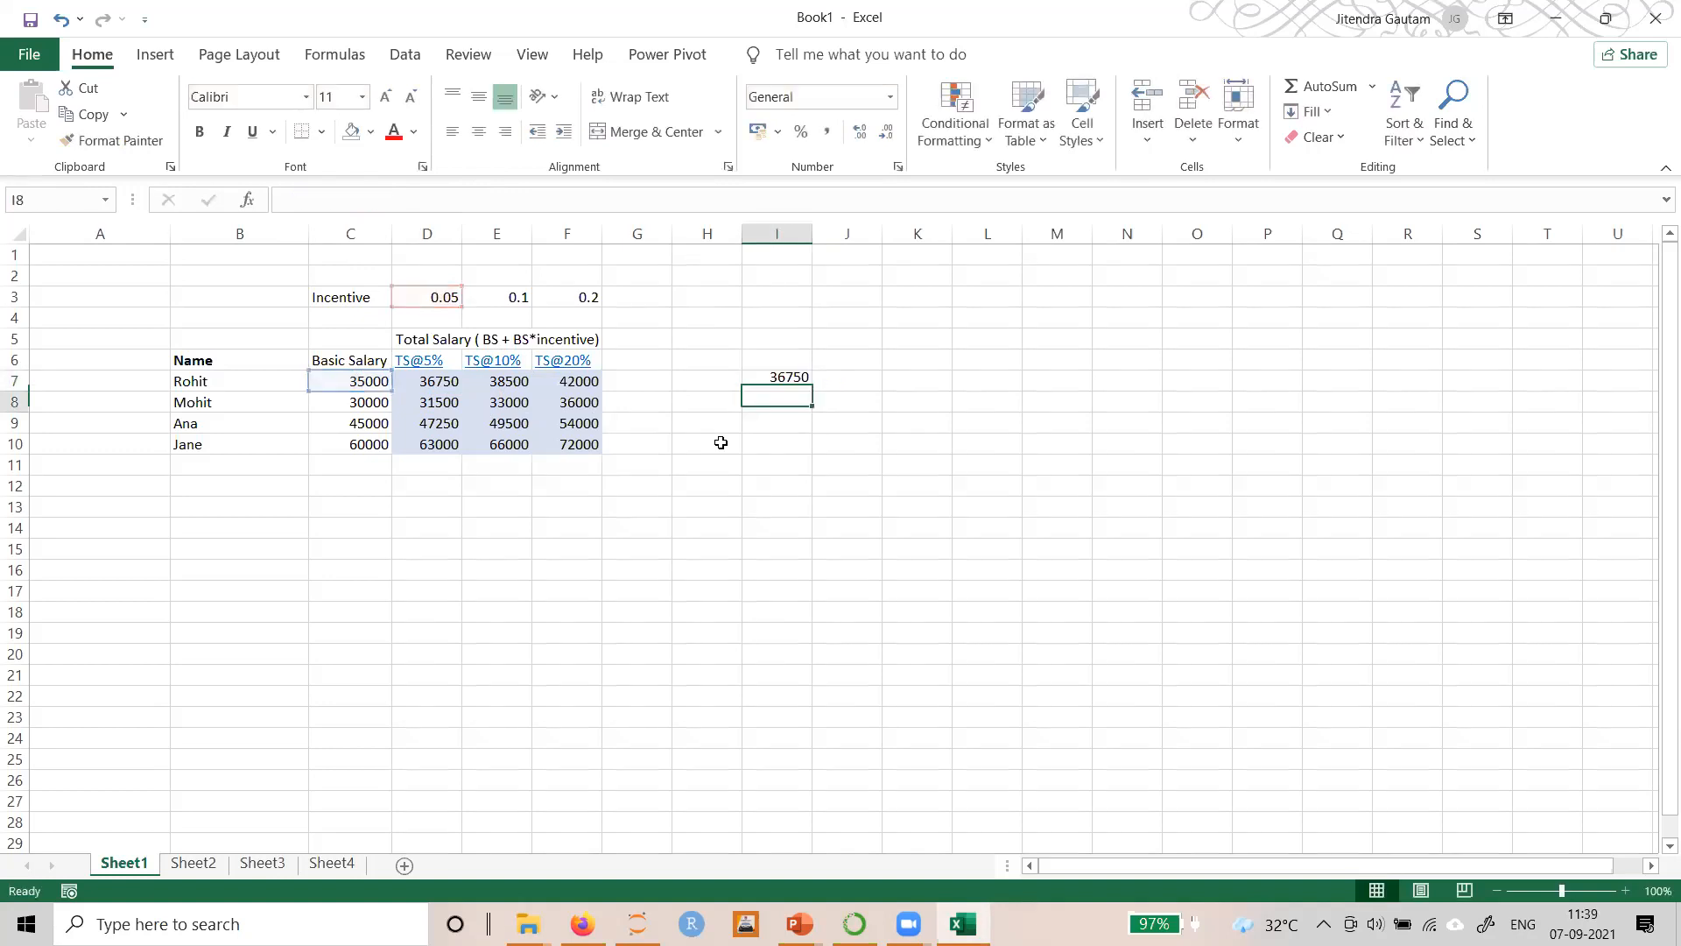
Fill the I7 formula down to I10 and across to K7, and fill columns J and K down to row 10
click(801, 383)
drag(811, 391, 814, 450)
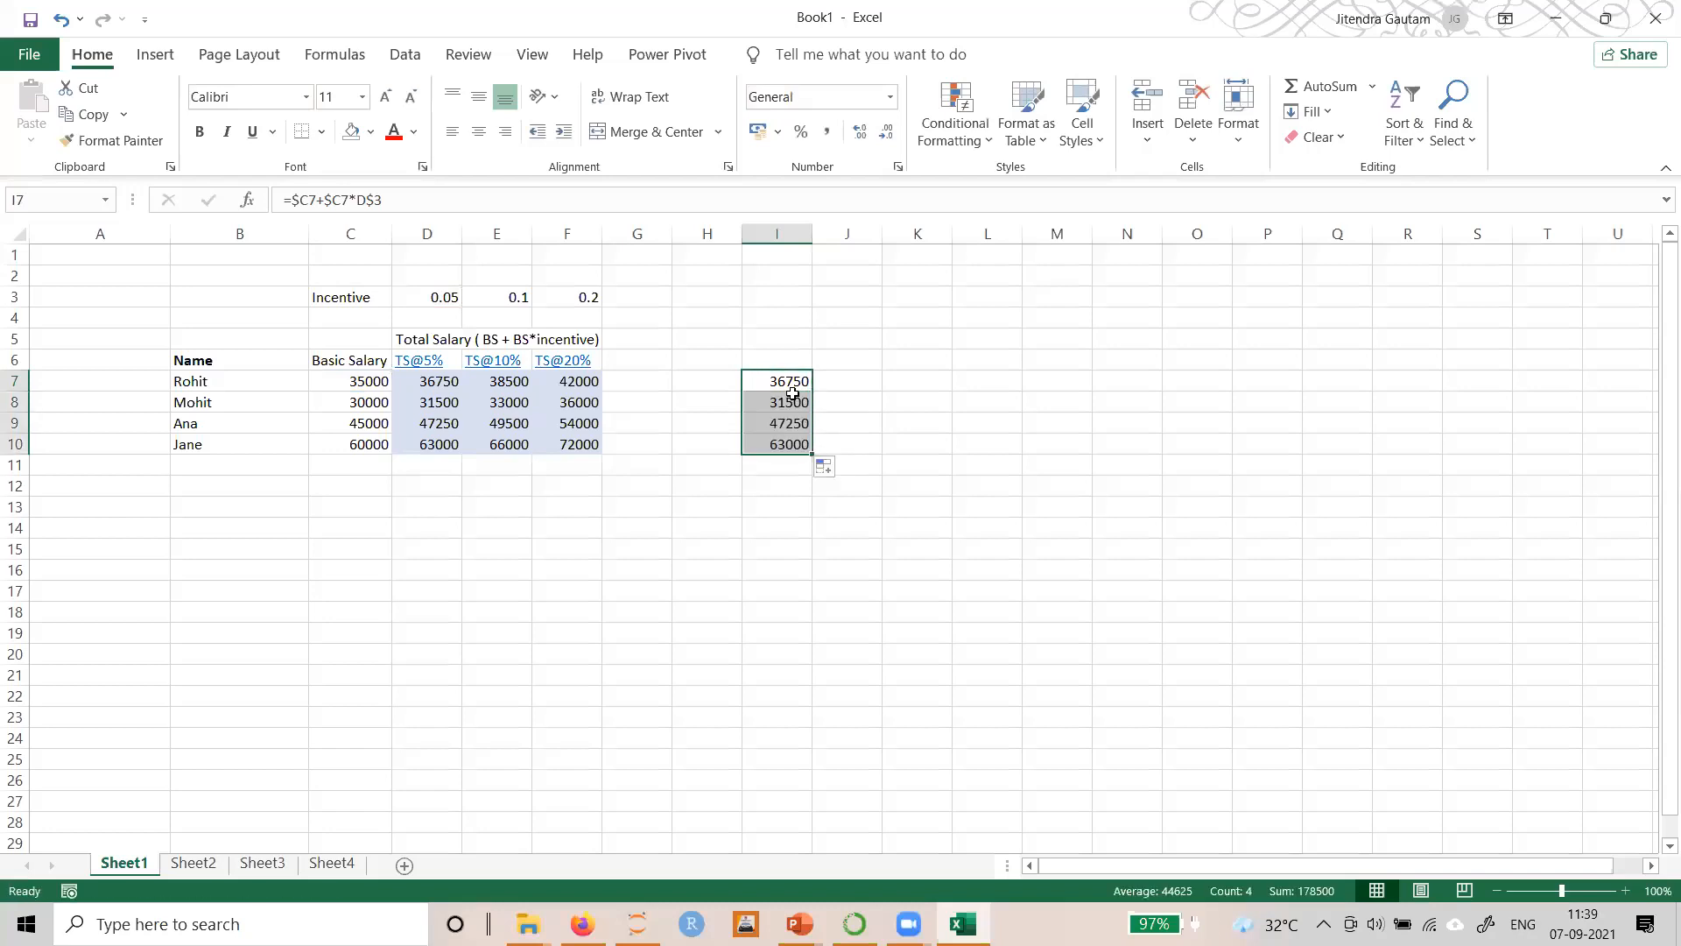
click(803, 391)
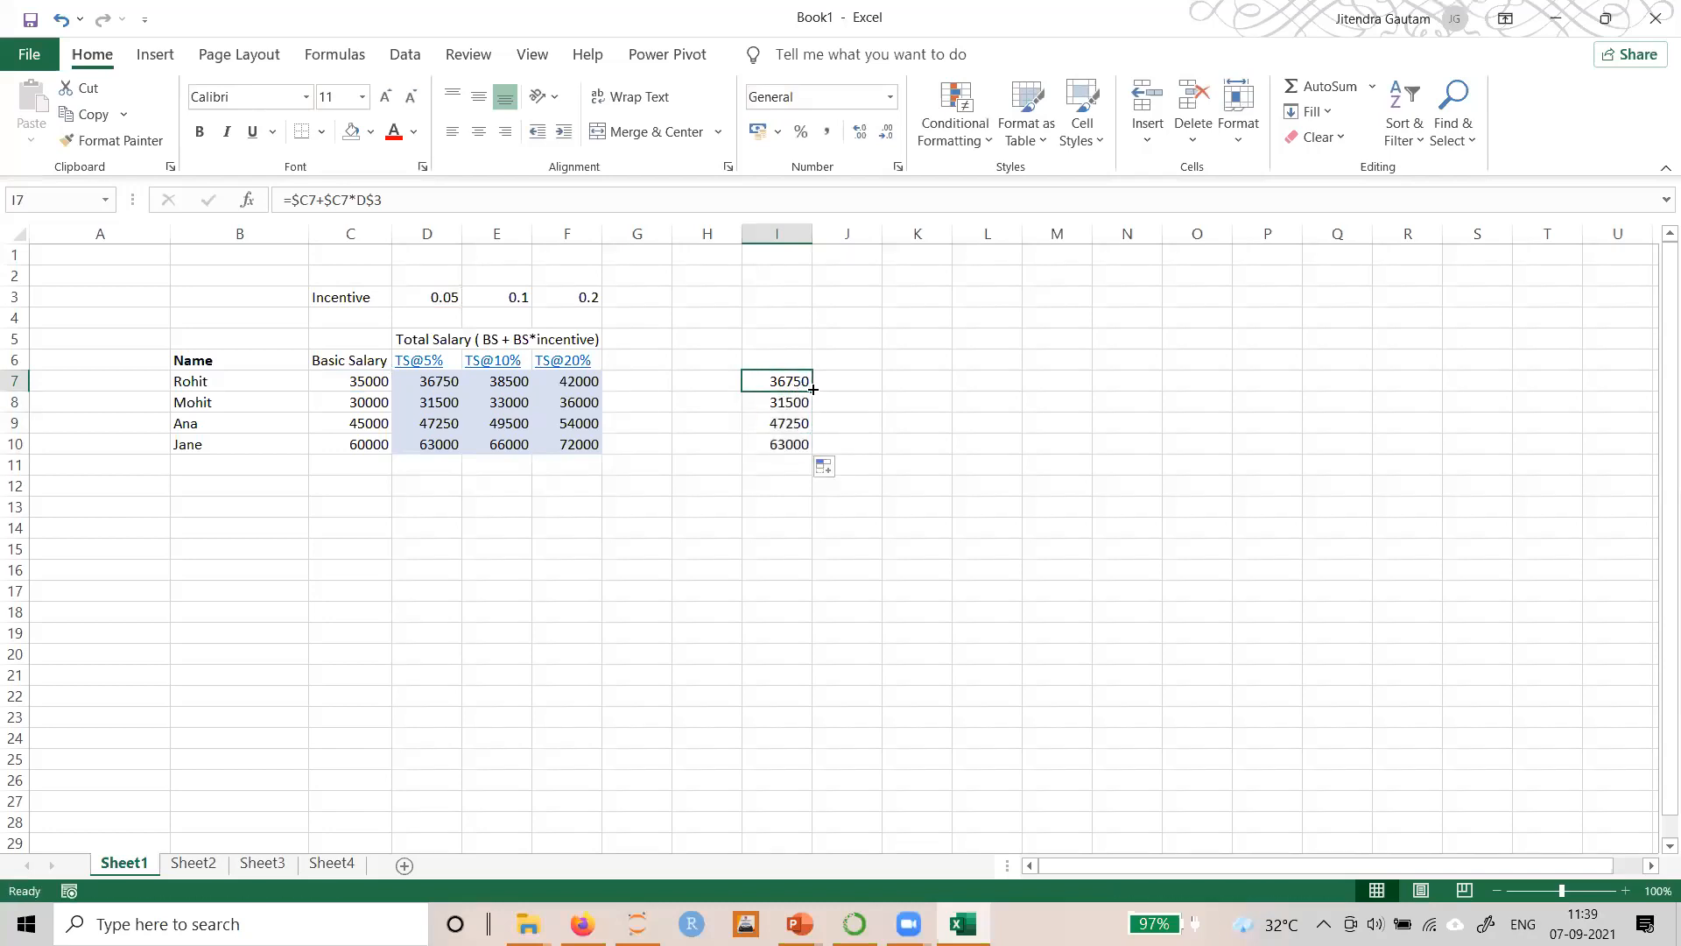
drag(960, 389, 848, 443)
click(847, 392)
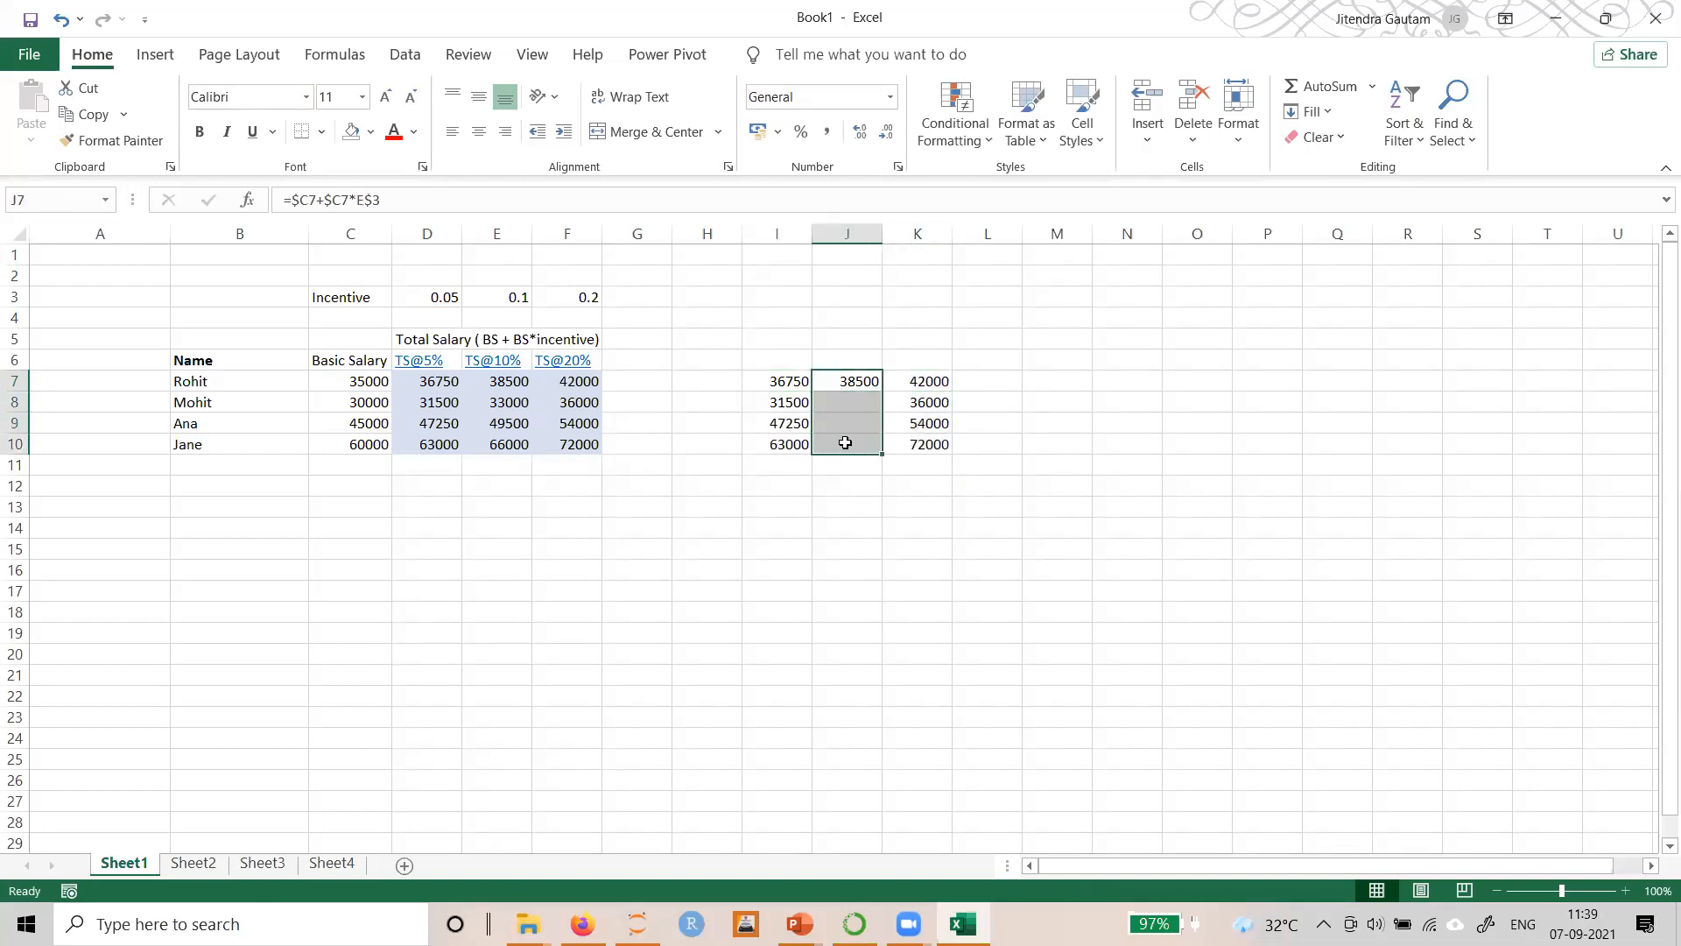
key(ctrl+d)
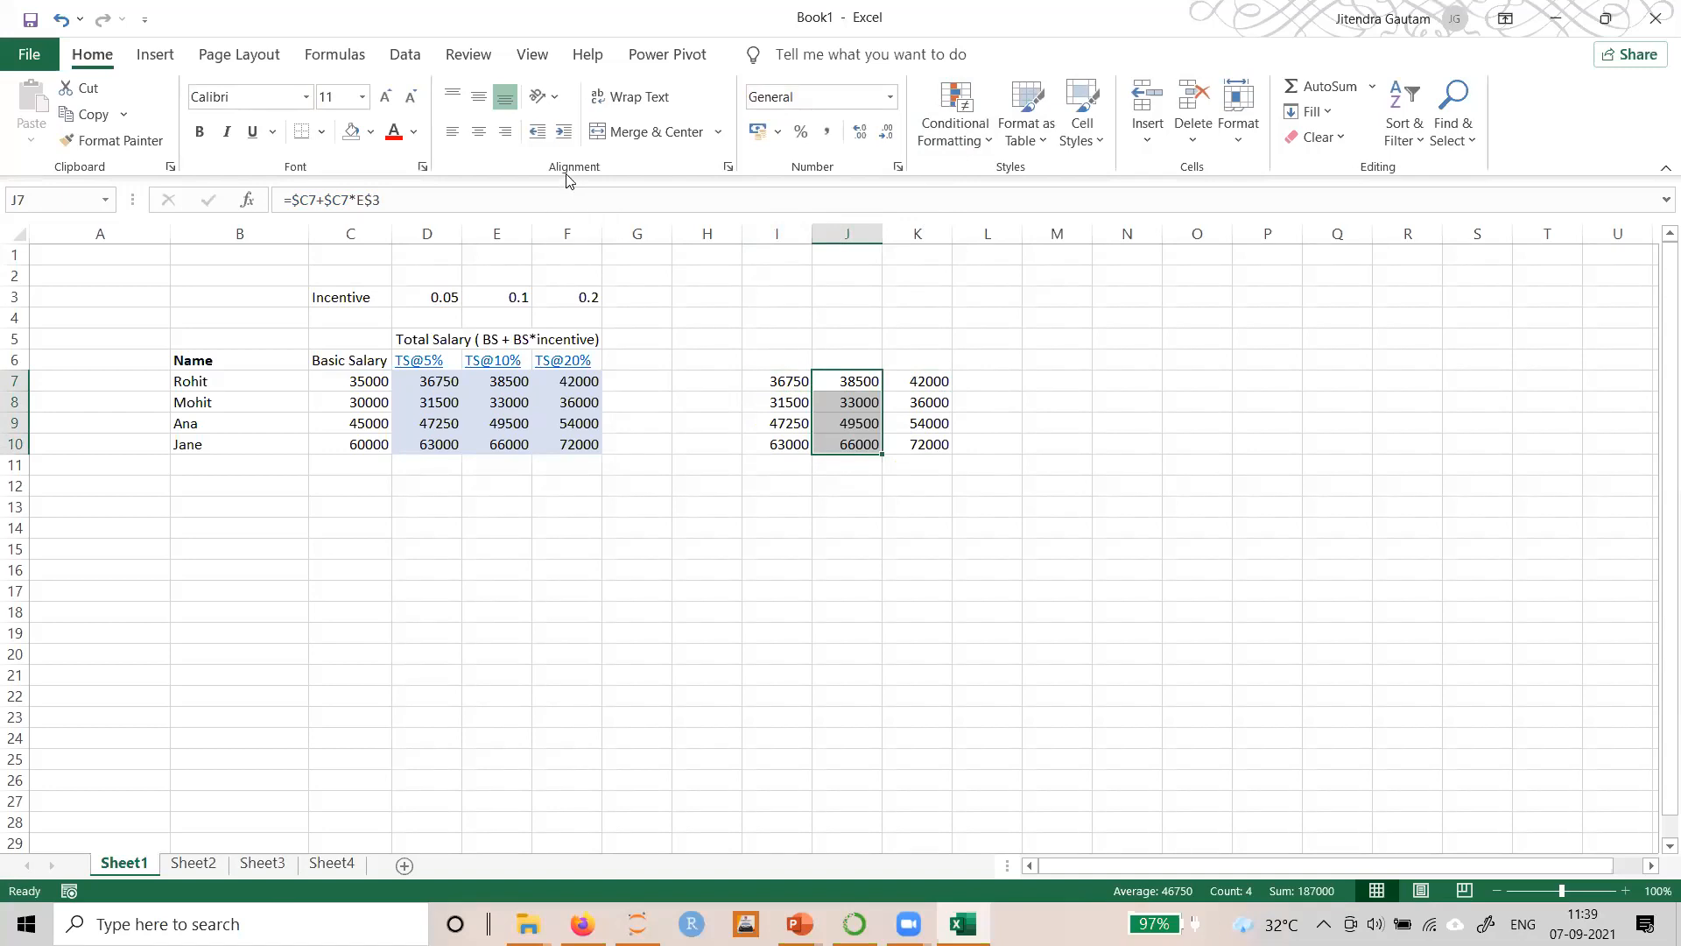
Repeat the fill from I7 down to I10 and compare the formulas in I7, I8 and I9
click(788, 382)
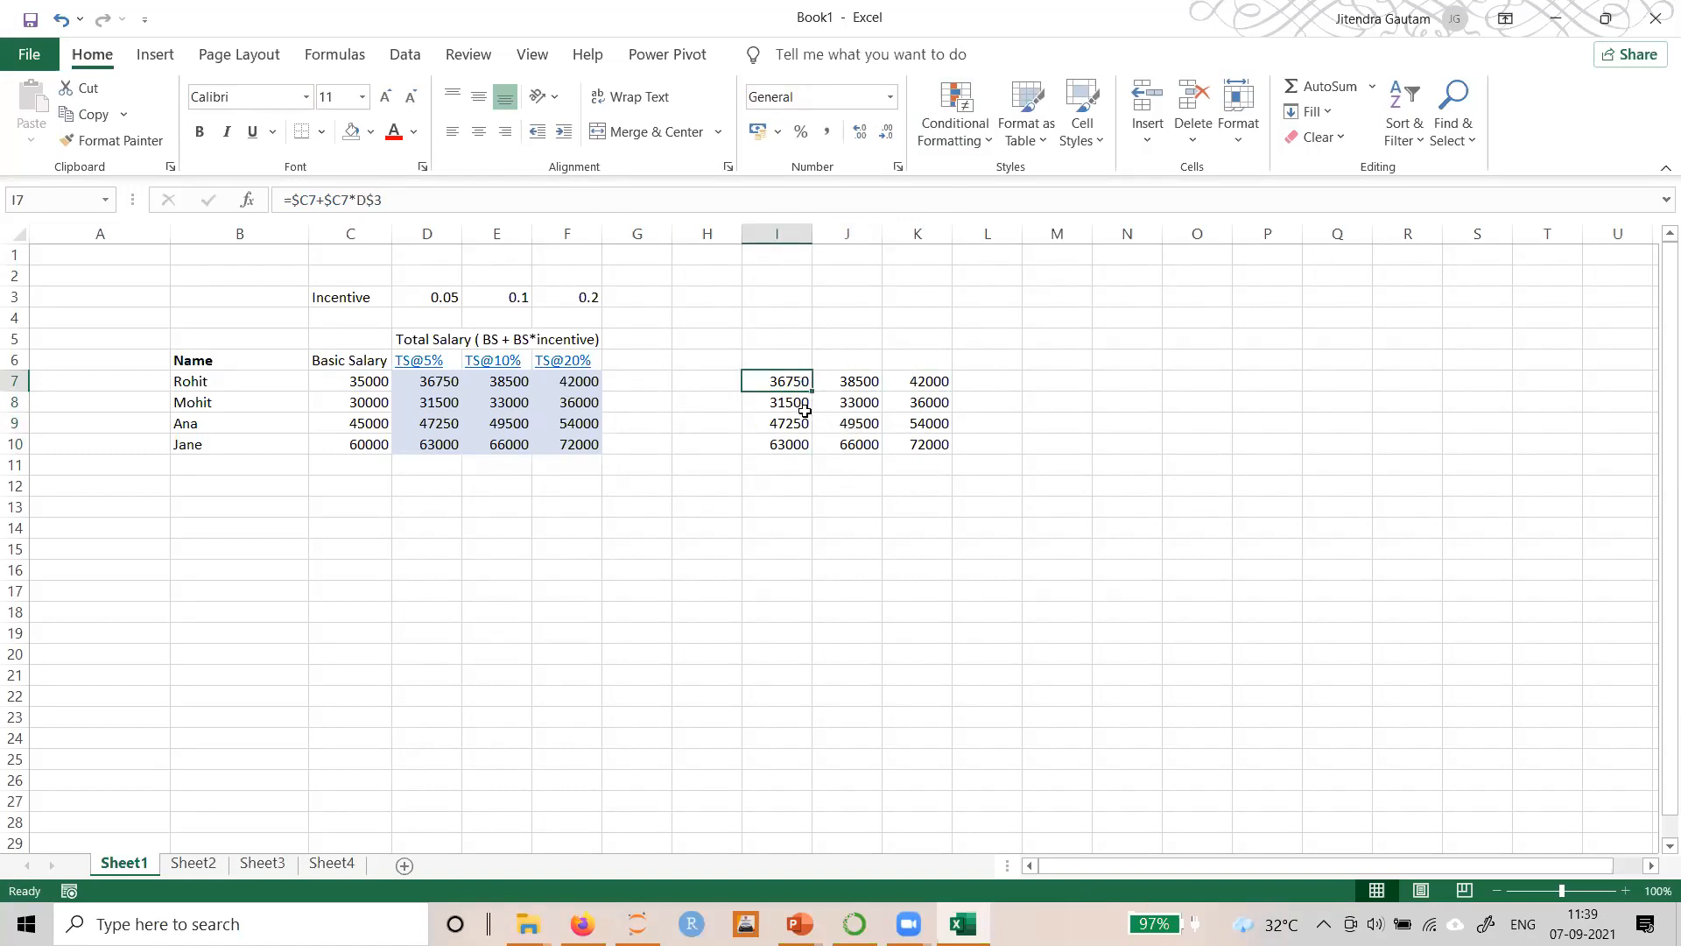
drag(814, 387, 811, 452)
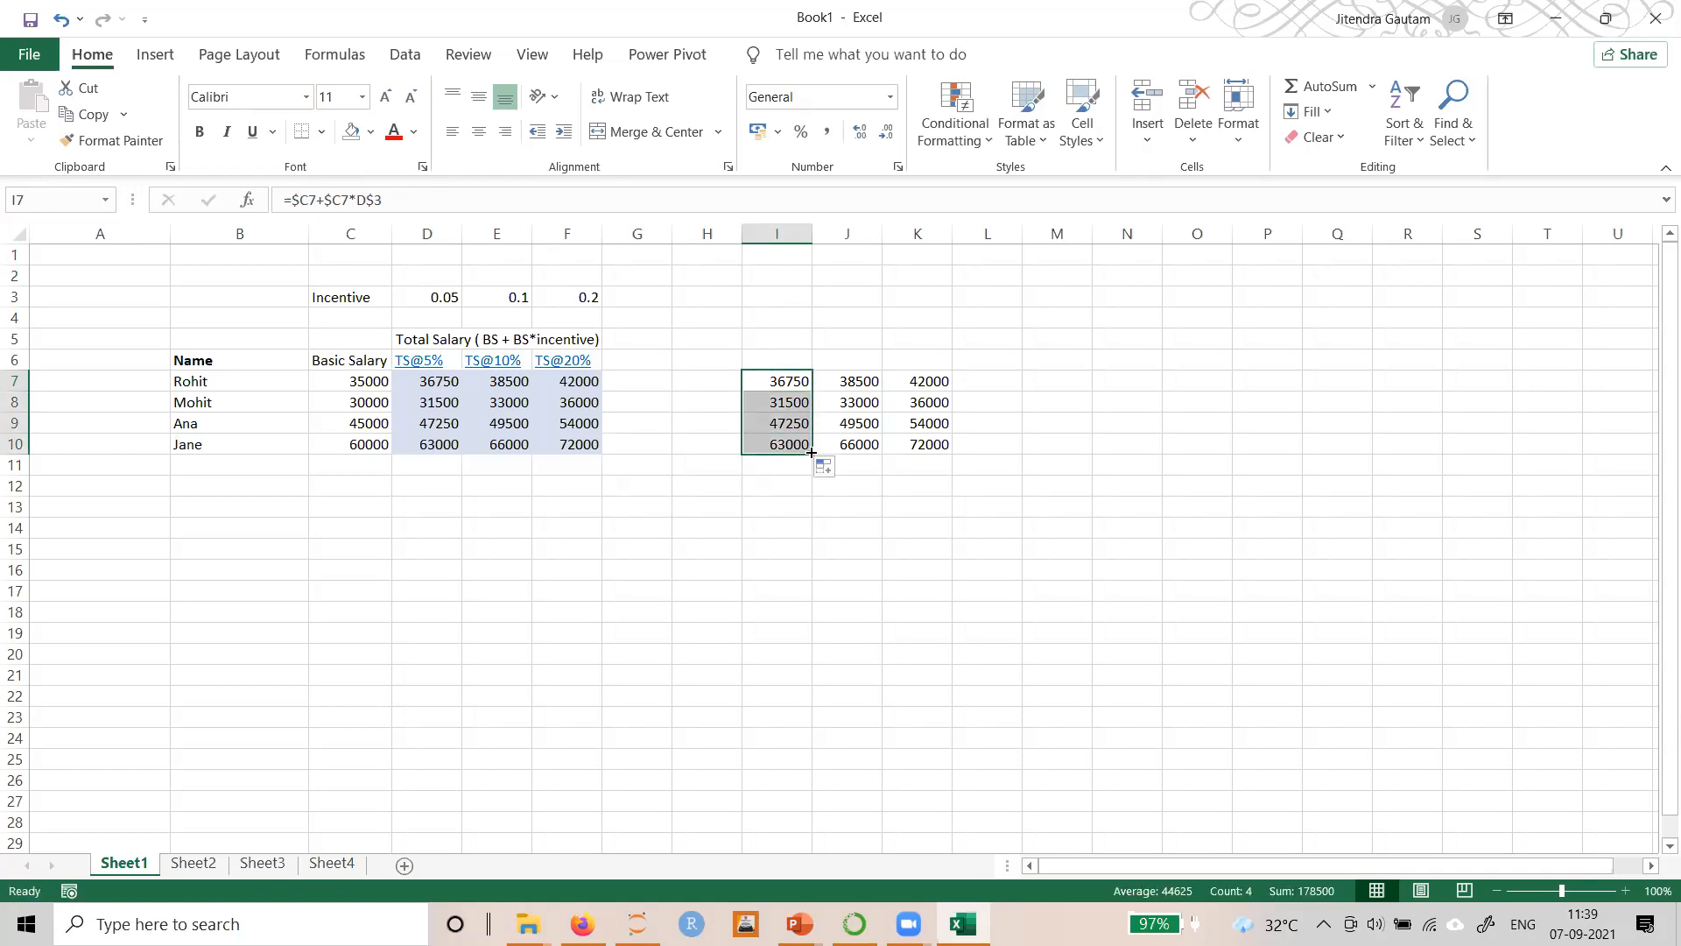
click(794, 383)
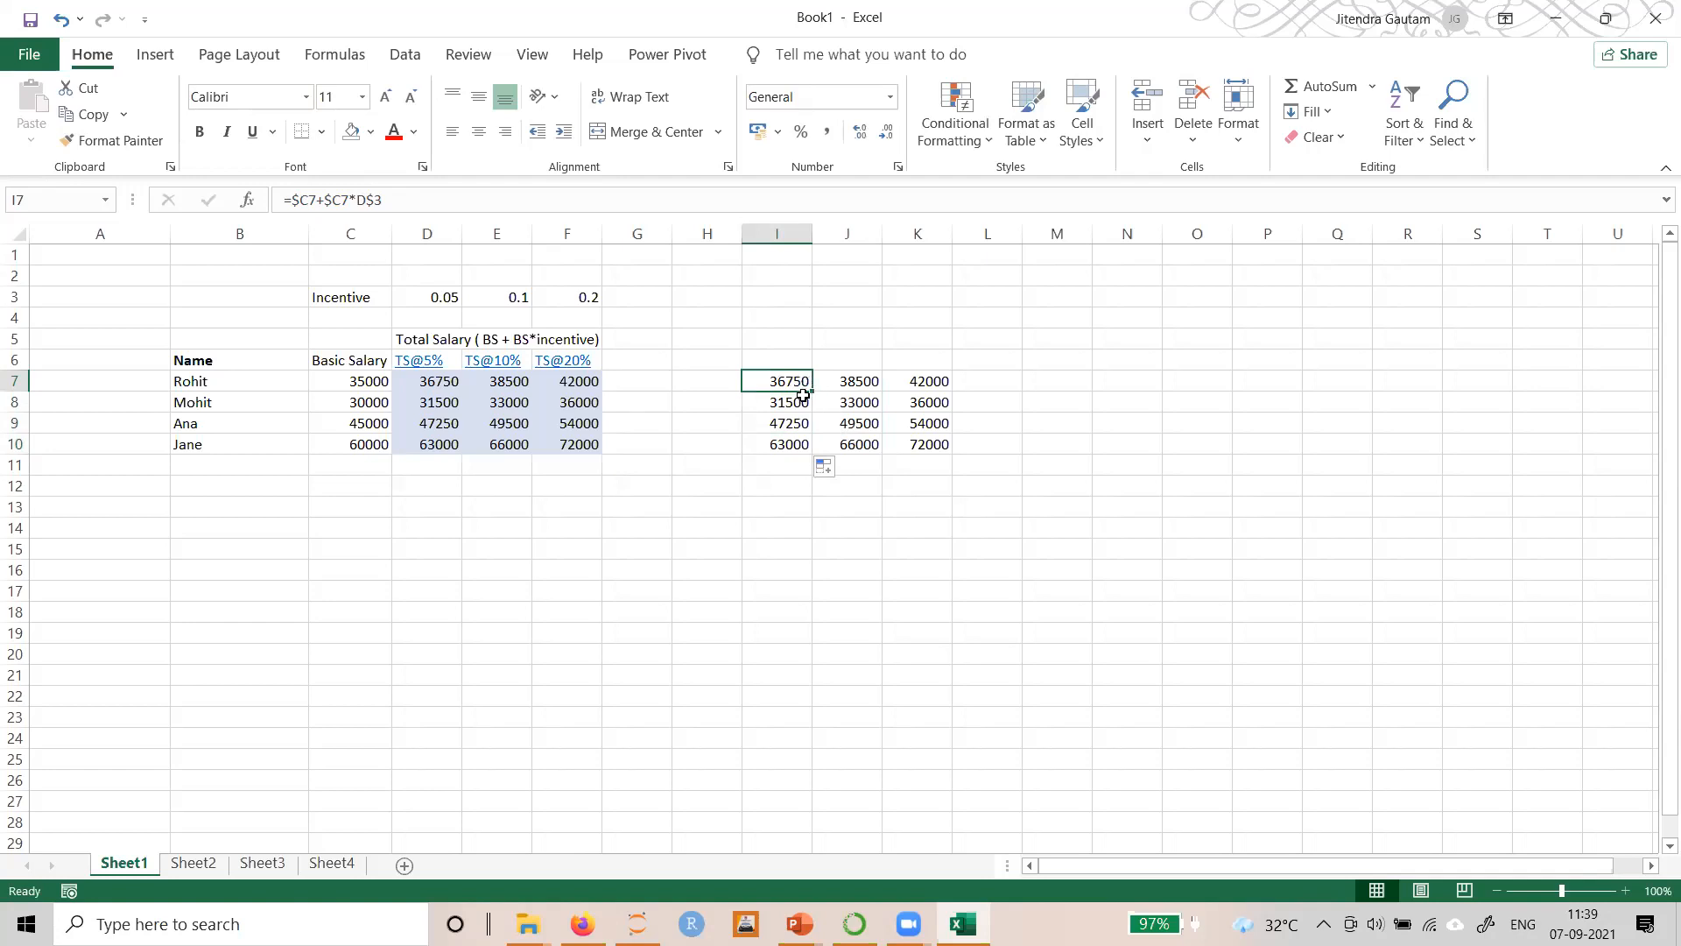
click(799, 399)
click(791, 383)
click(791, 402)
click(791, 383)
click(789, 406)
click(779, 381)
click(784, 417)
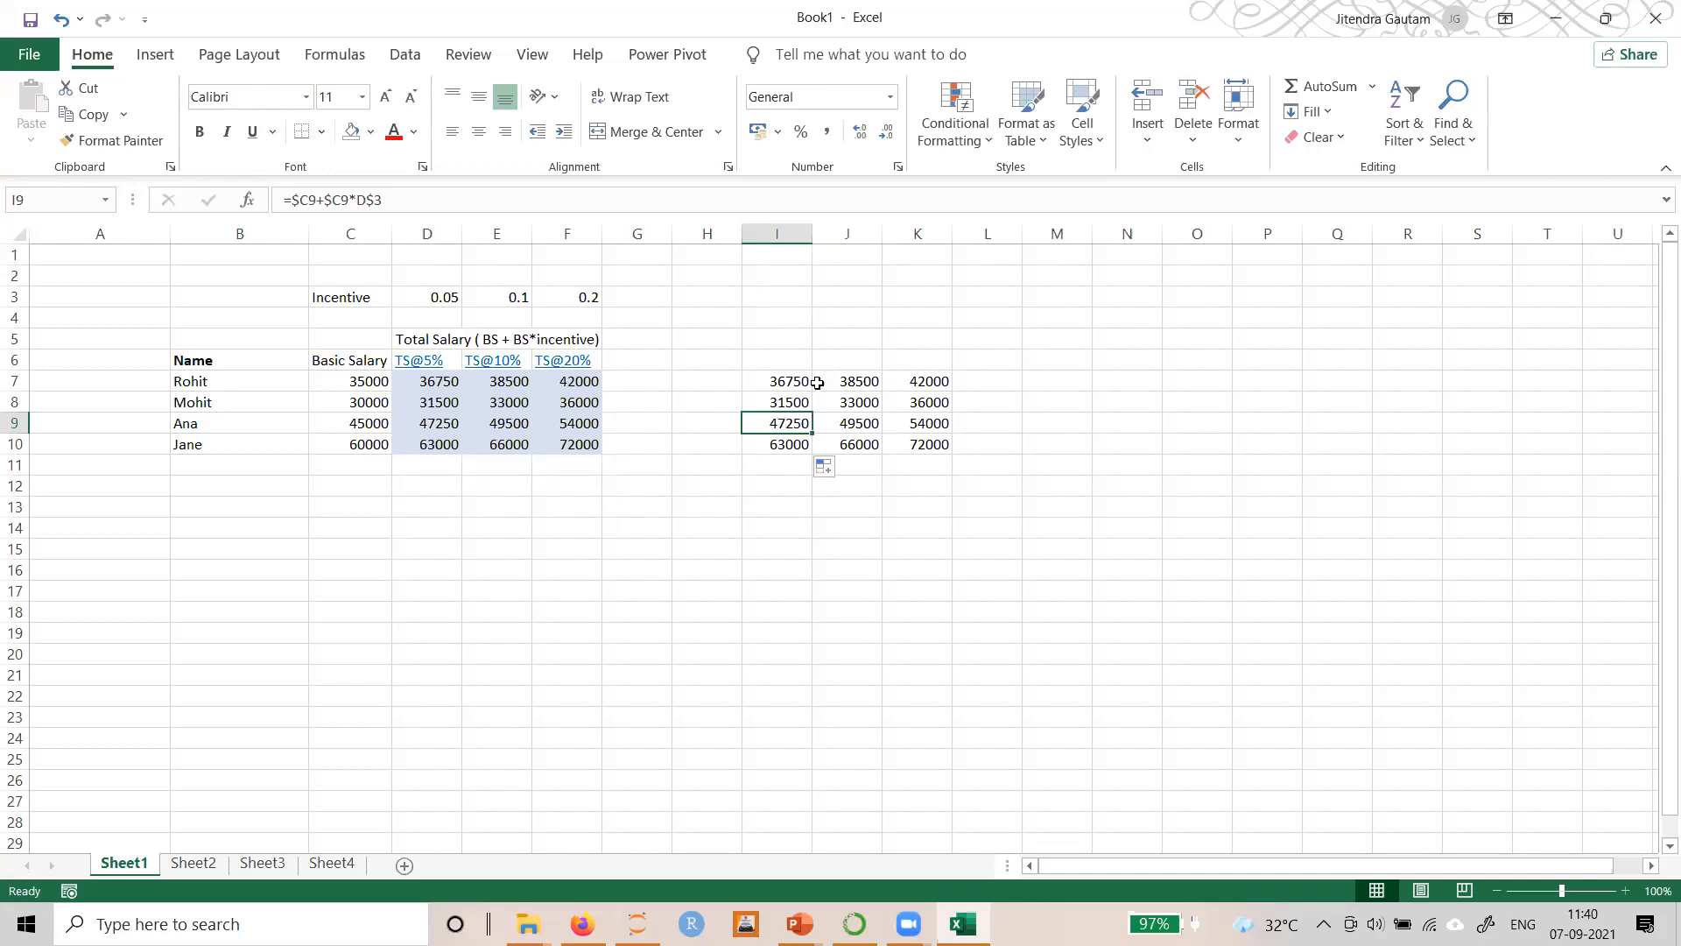
Clear the copied totals from J7:K11 and I8:I11, keeping only the I7 formula
click(788, 382)
drag(833, 382, 913, 467)
key(Delete)
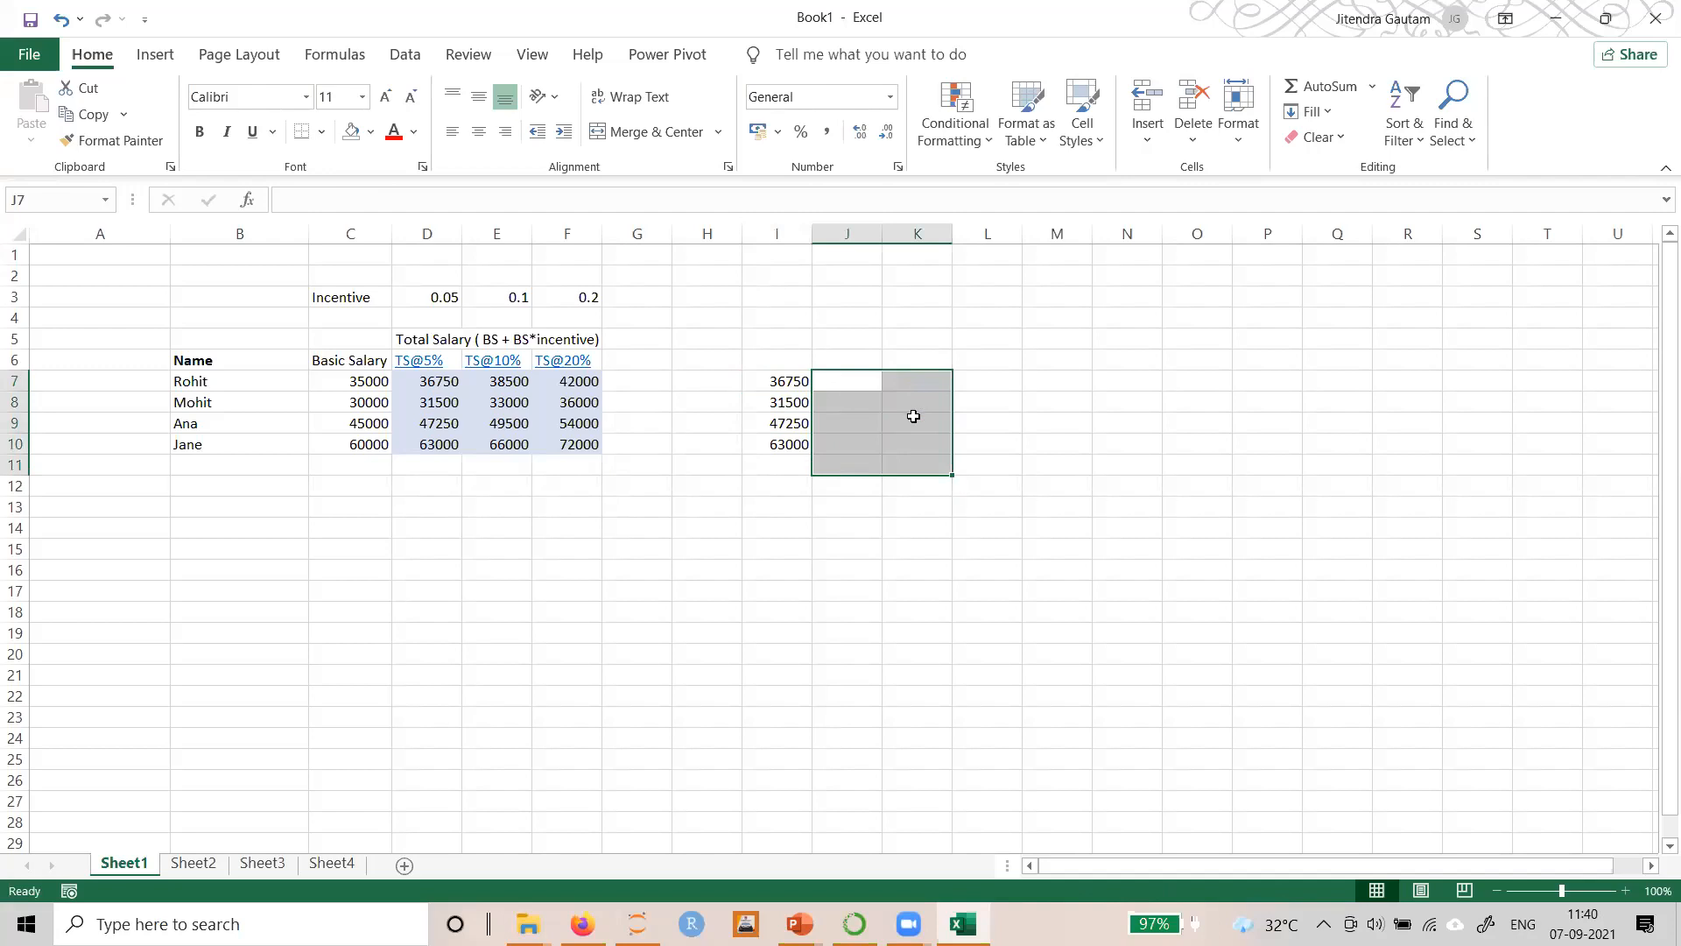
drag(793, 402, 787, 464)
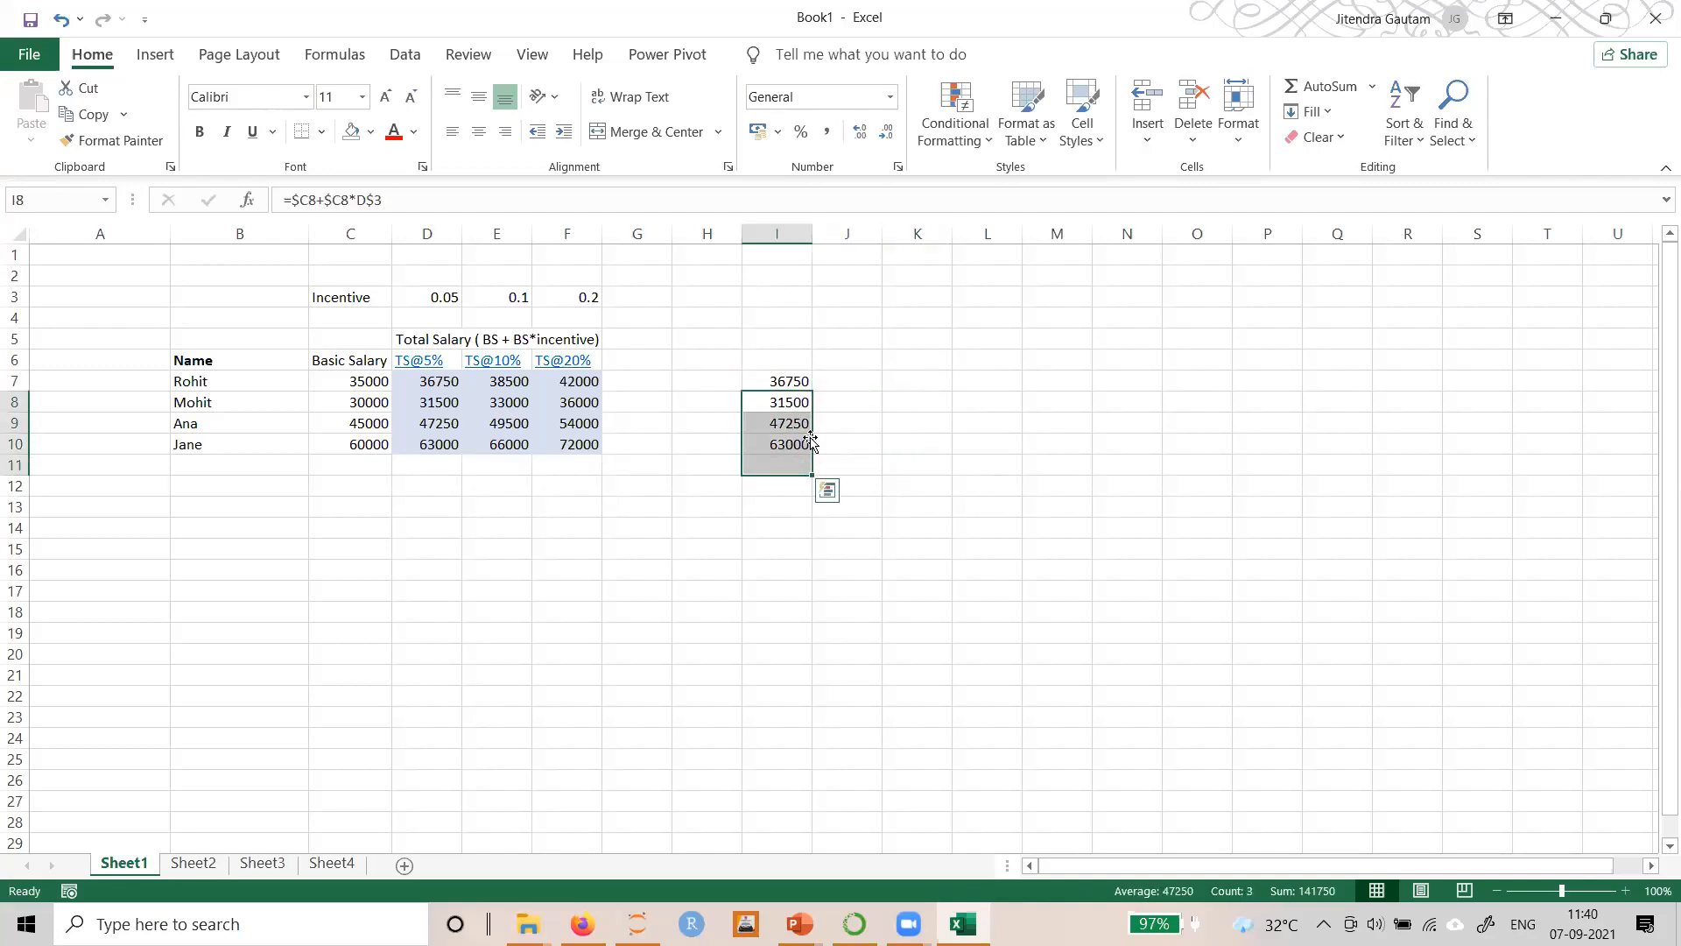
key(Delete)
click(800, 382)
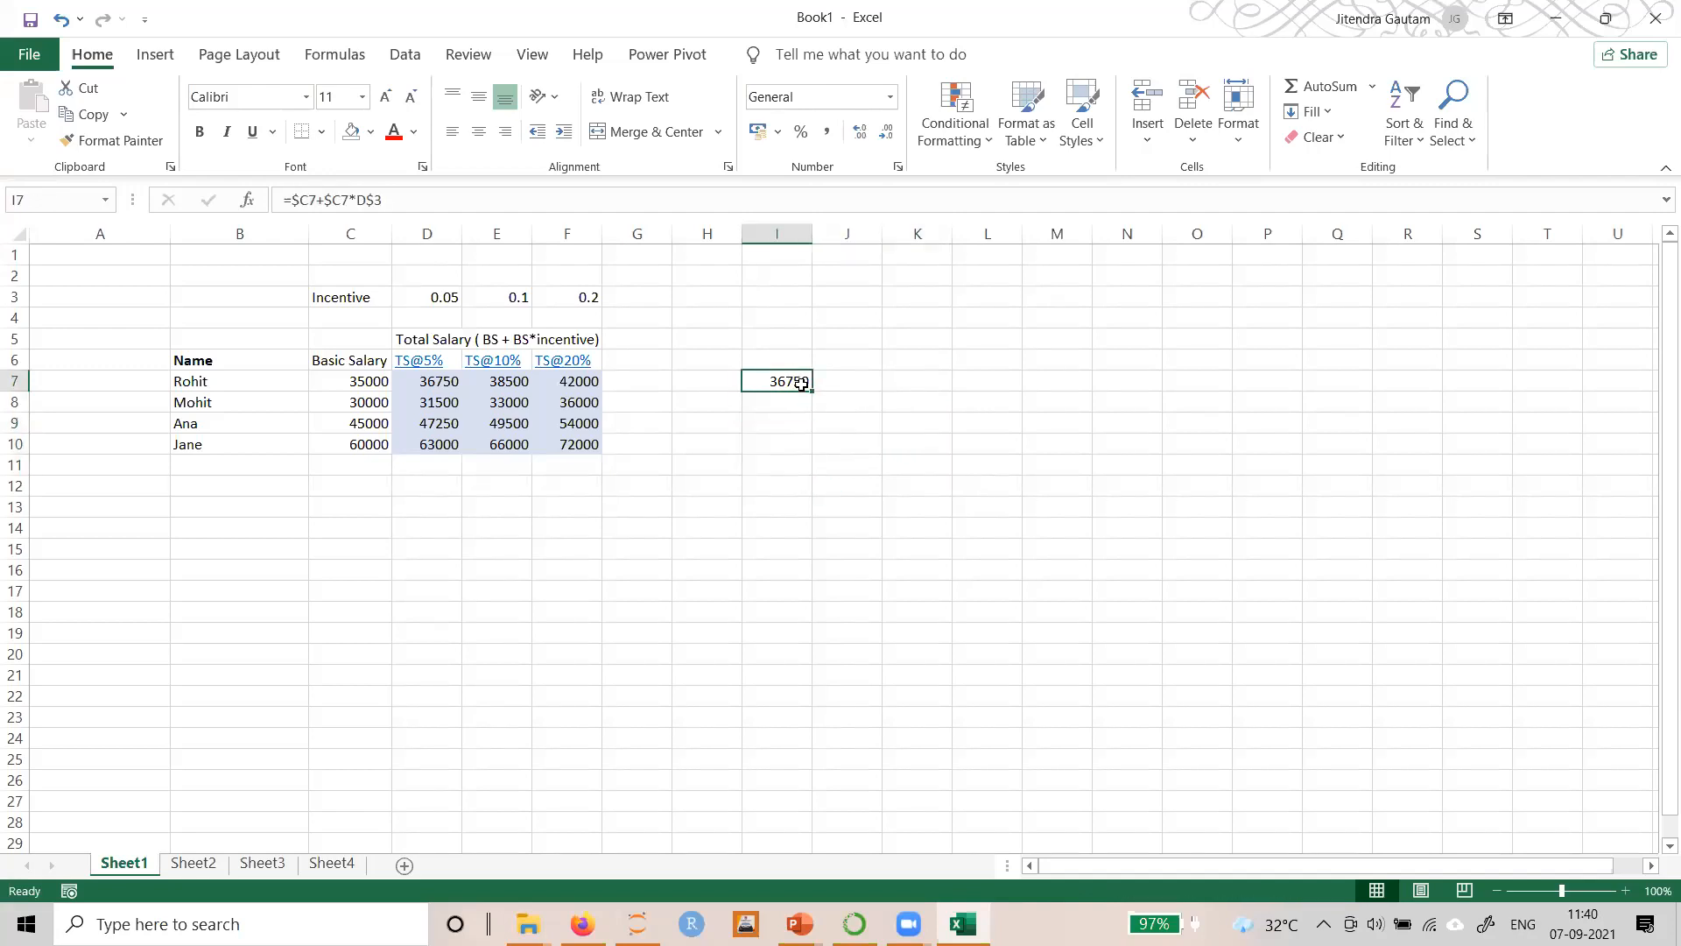
Fill the I7 formula down to I10 and across to K7, and select the block I7:K10
drag(812, 391, 814, 451)
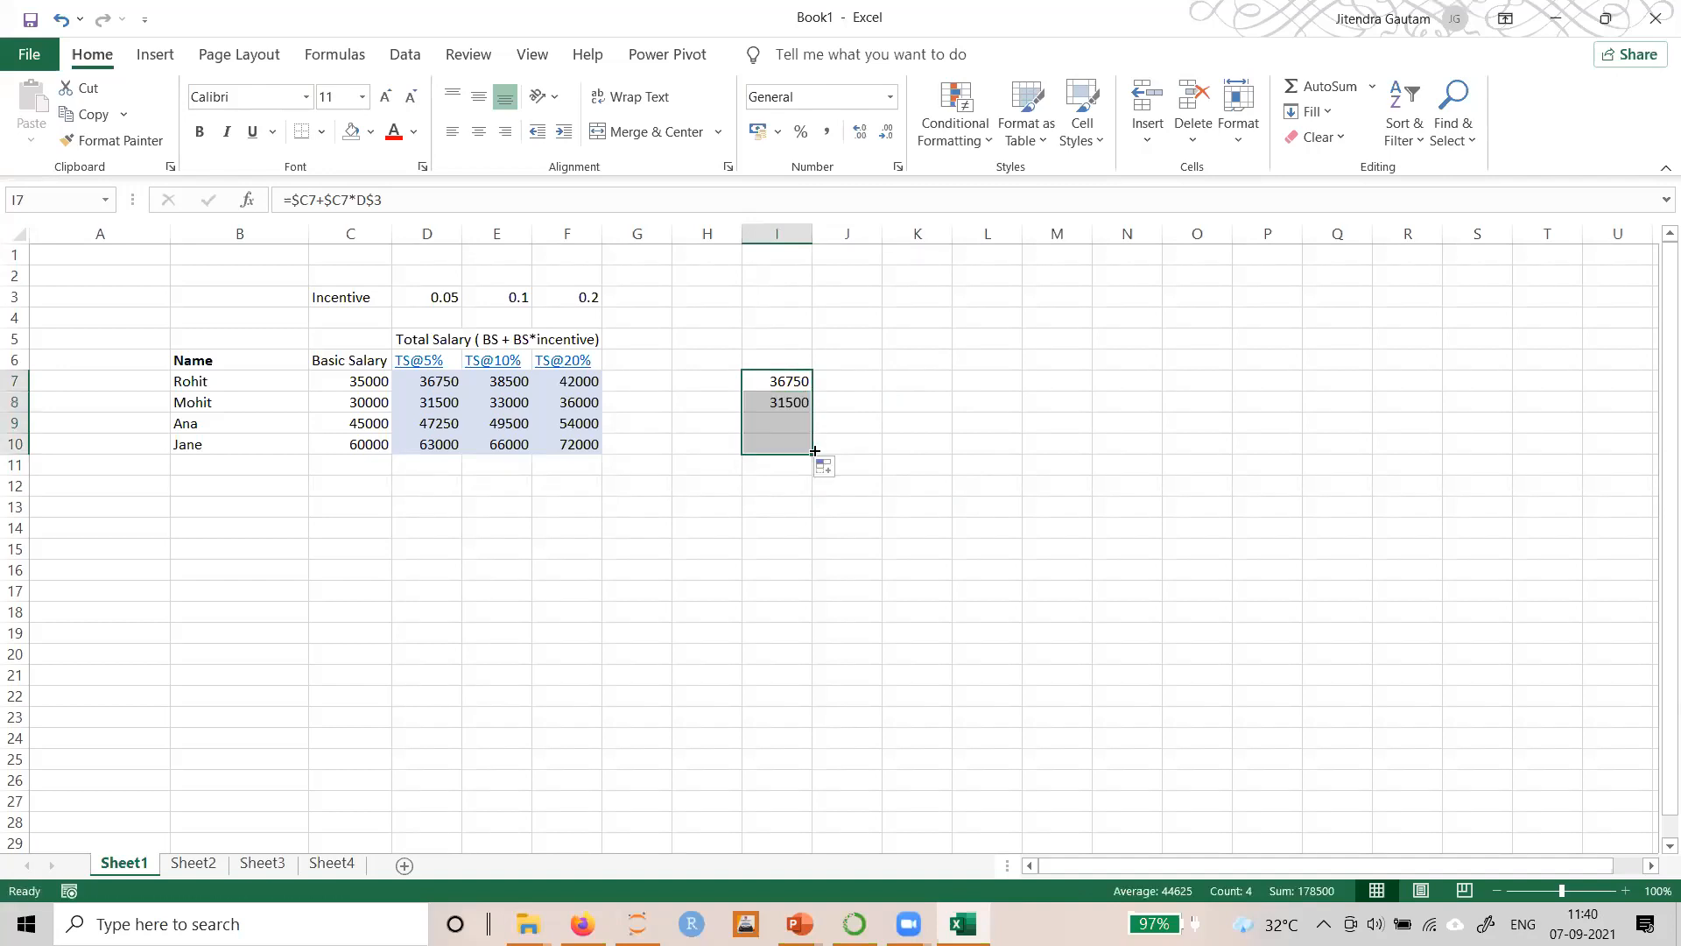
click(810, 390)
drag(814, 392, 987, 391)
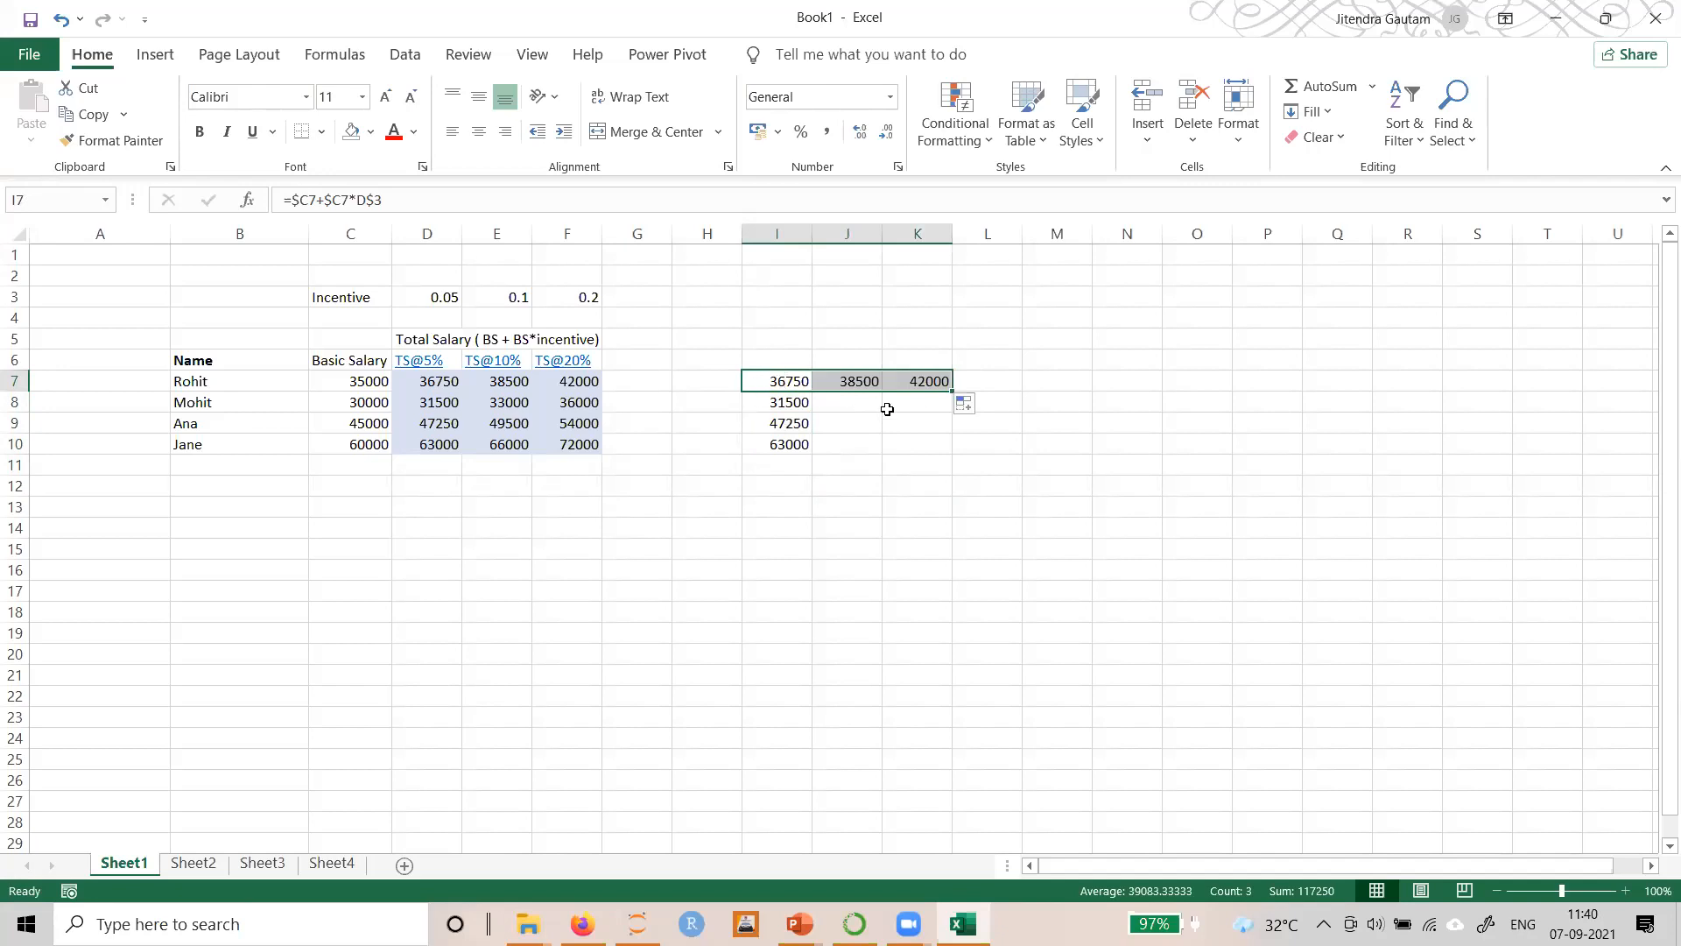
click(789, 382)
drag(788, 382, 936, 447)
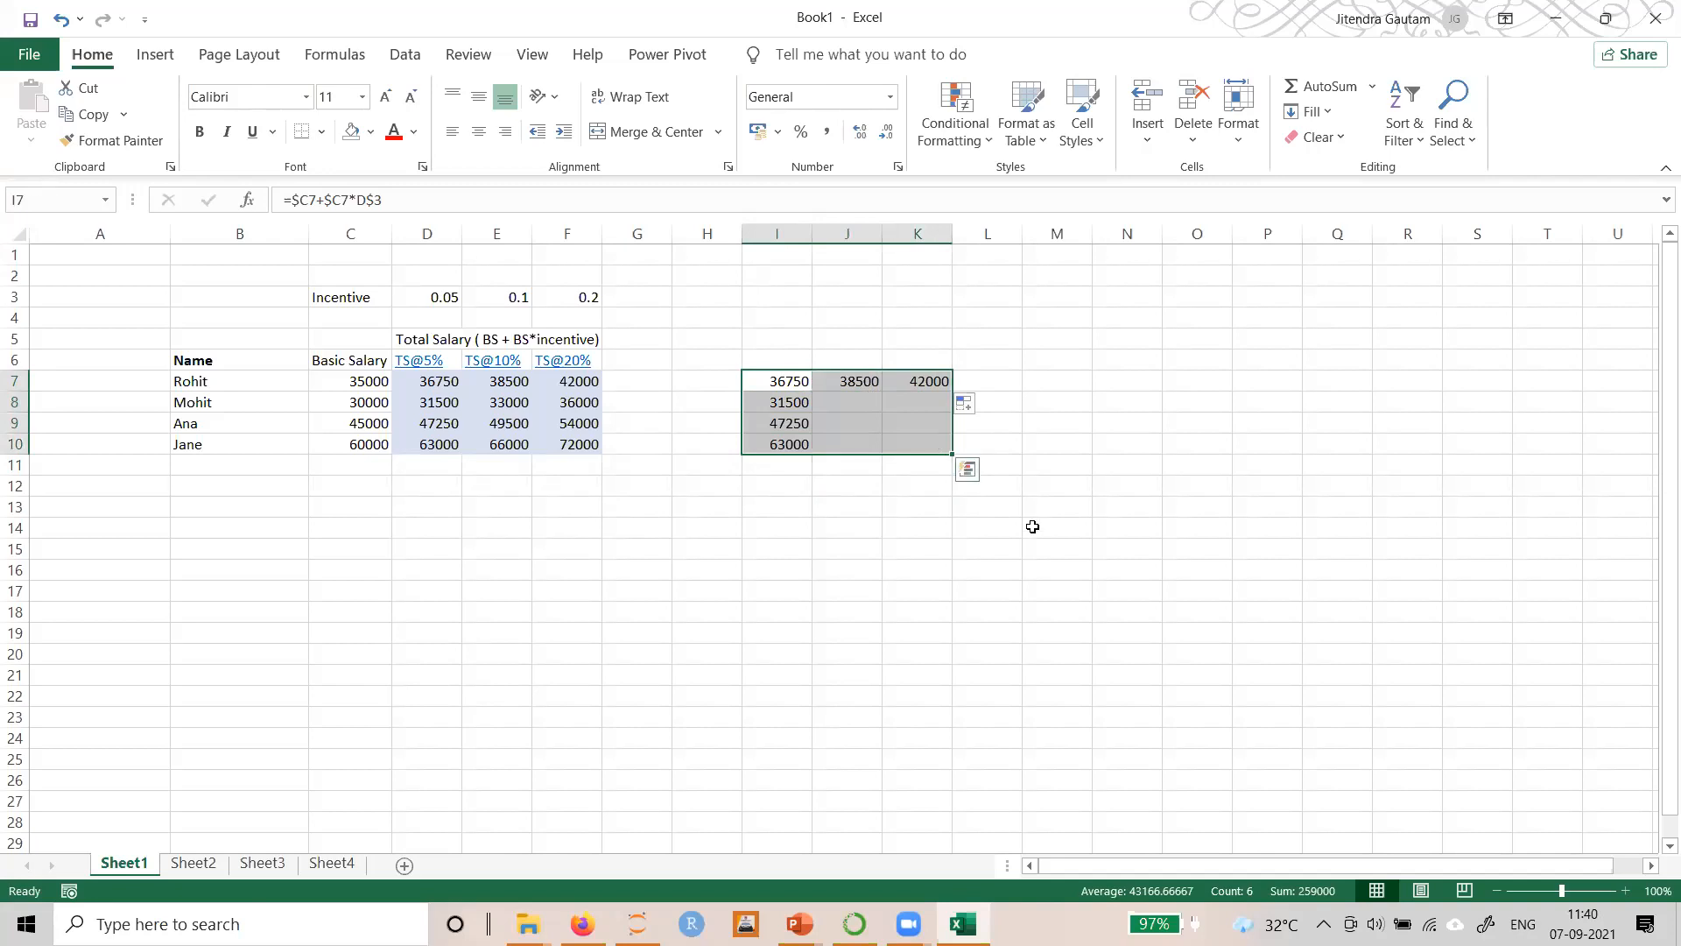
Clear J7:K7 and fill the column I7:I10 formulas right through the block I7:K10
click(860, 420)
drag(876, 380, 924, 379)
key(Delete)
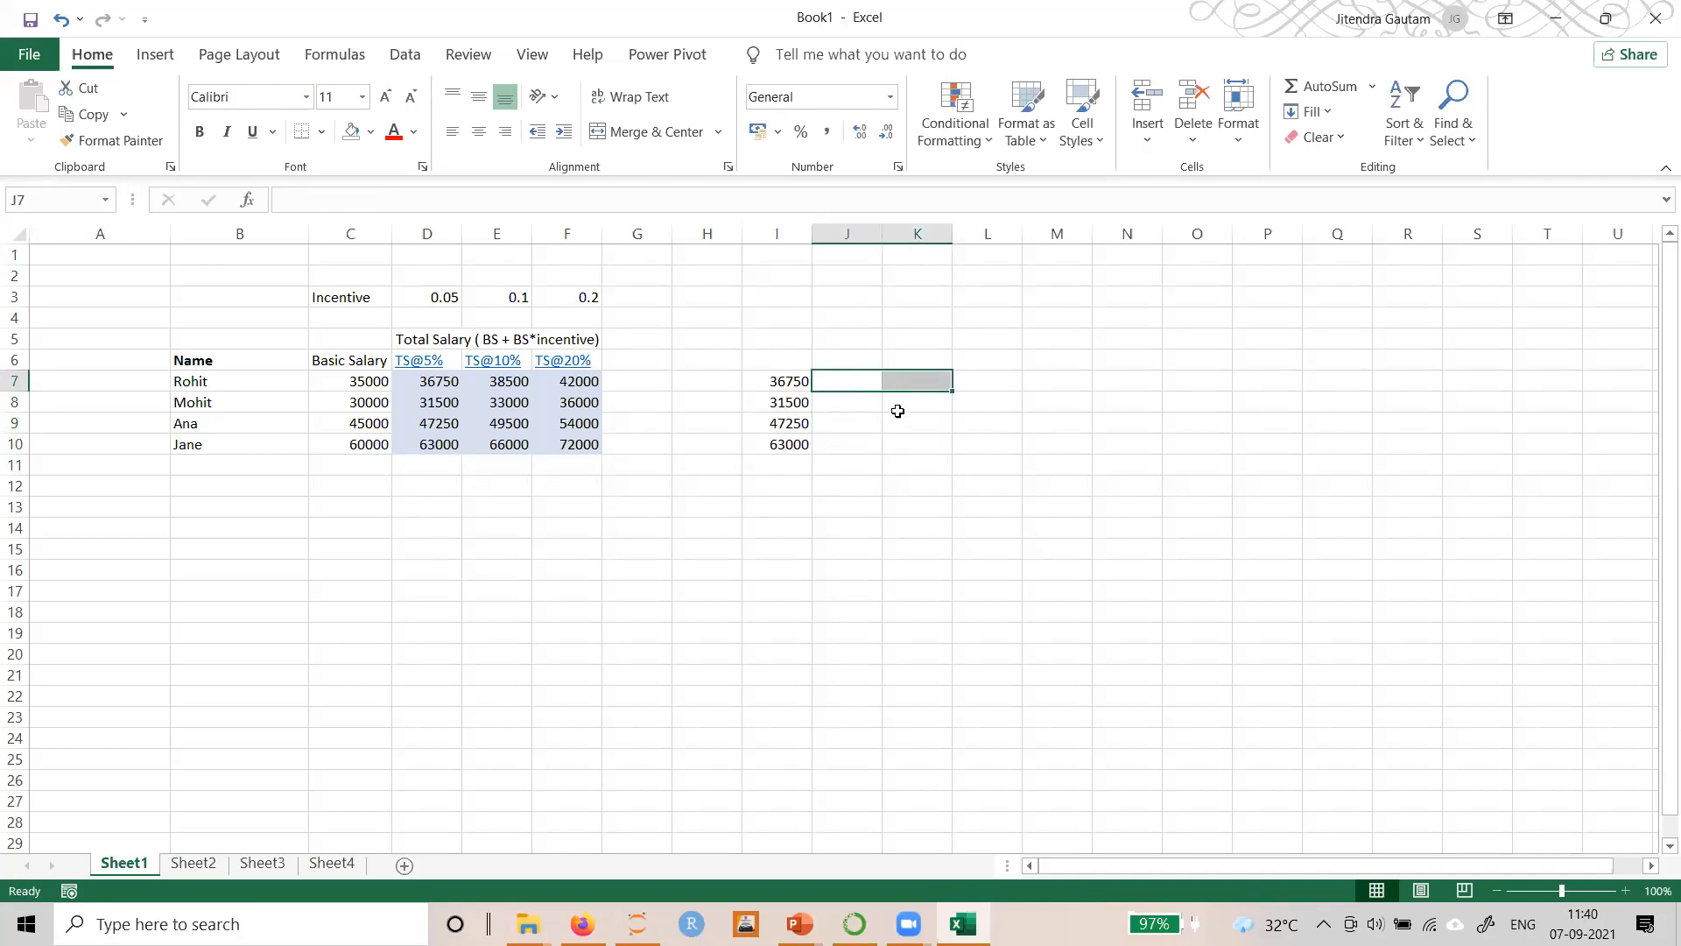
drag(801, 396, 799, 458)
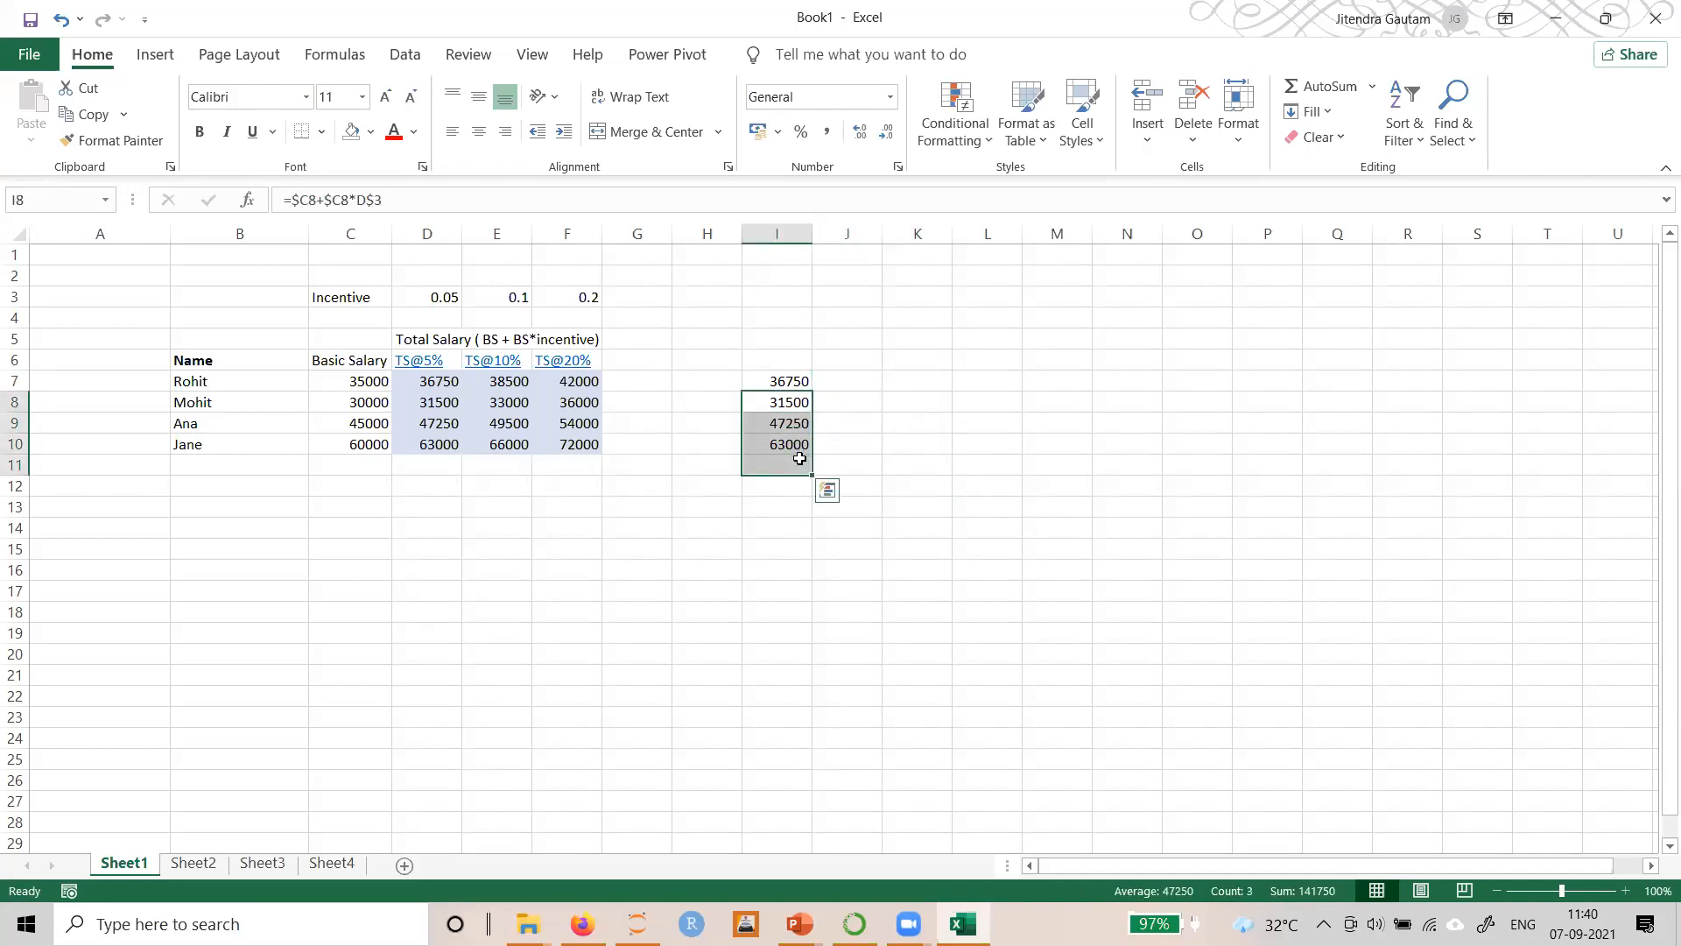
drag(786, 381, 919, 446)
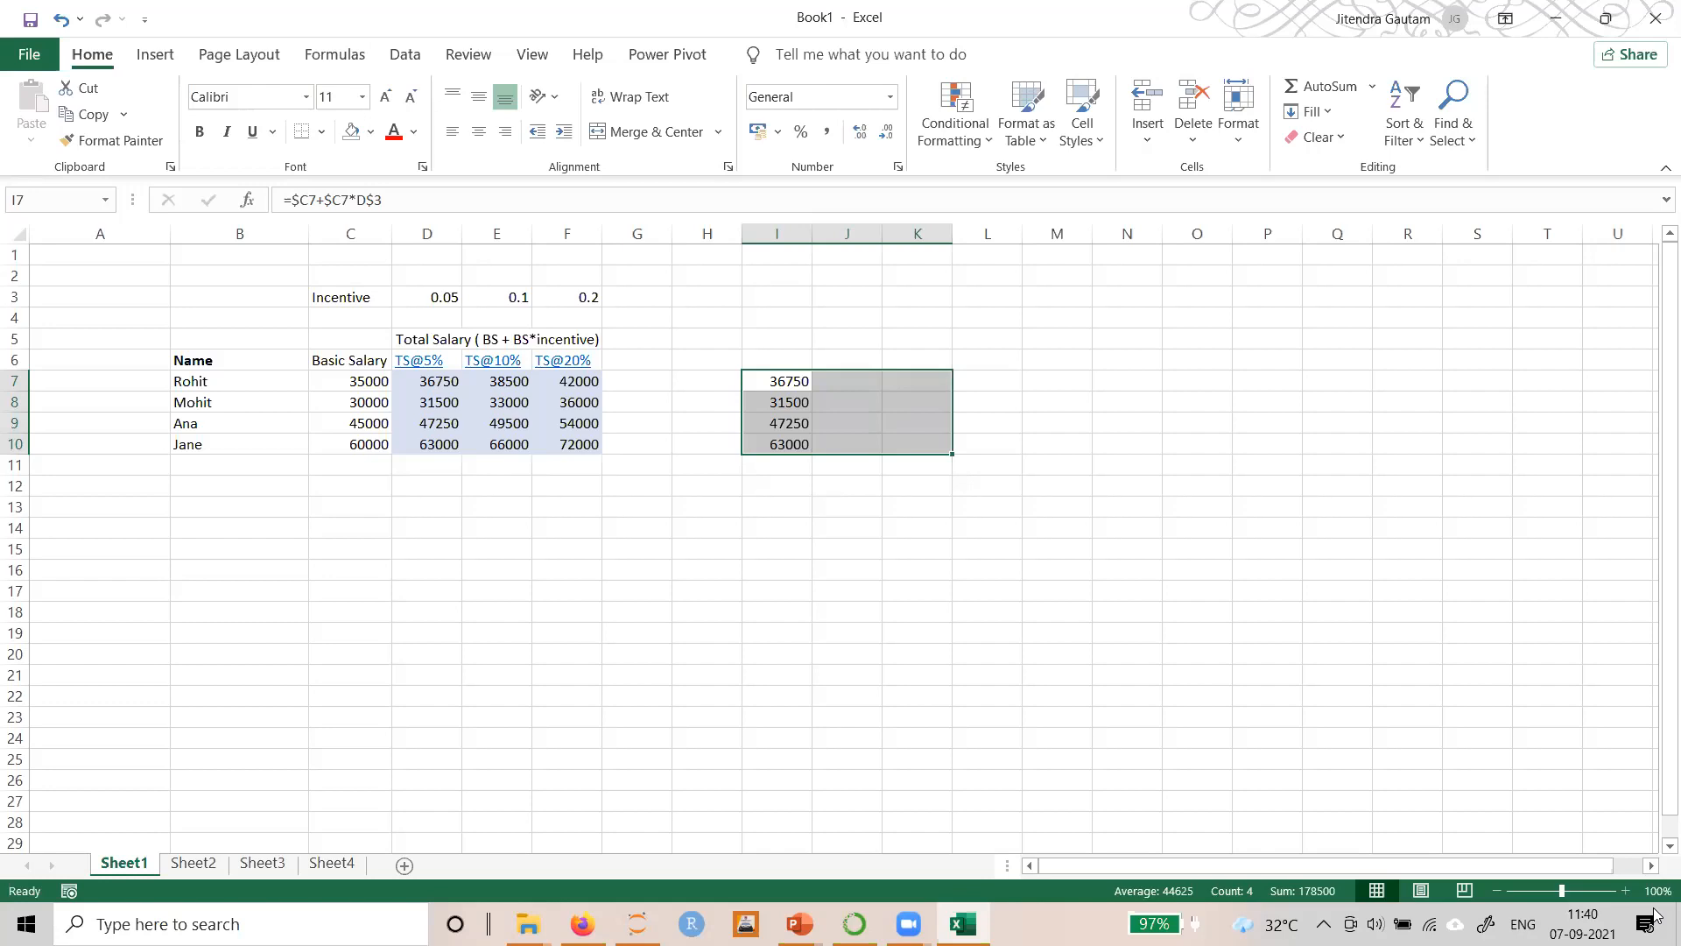
key(ctrl+r)
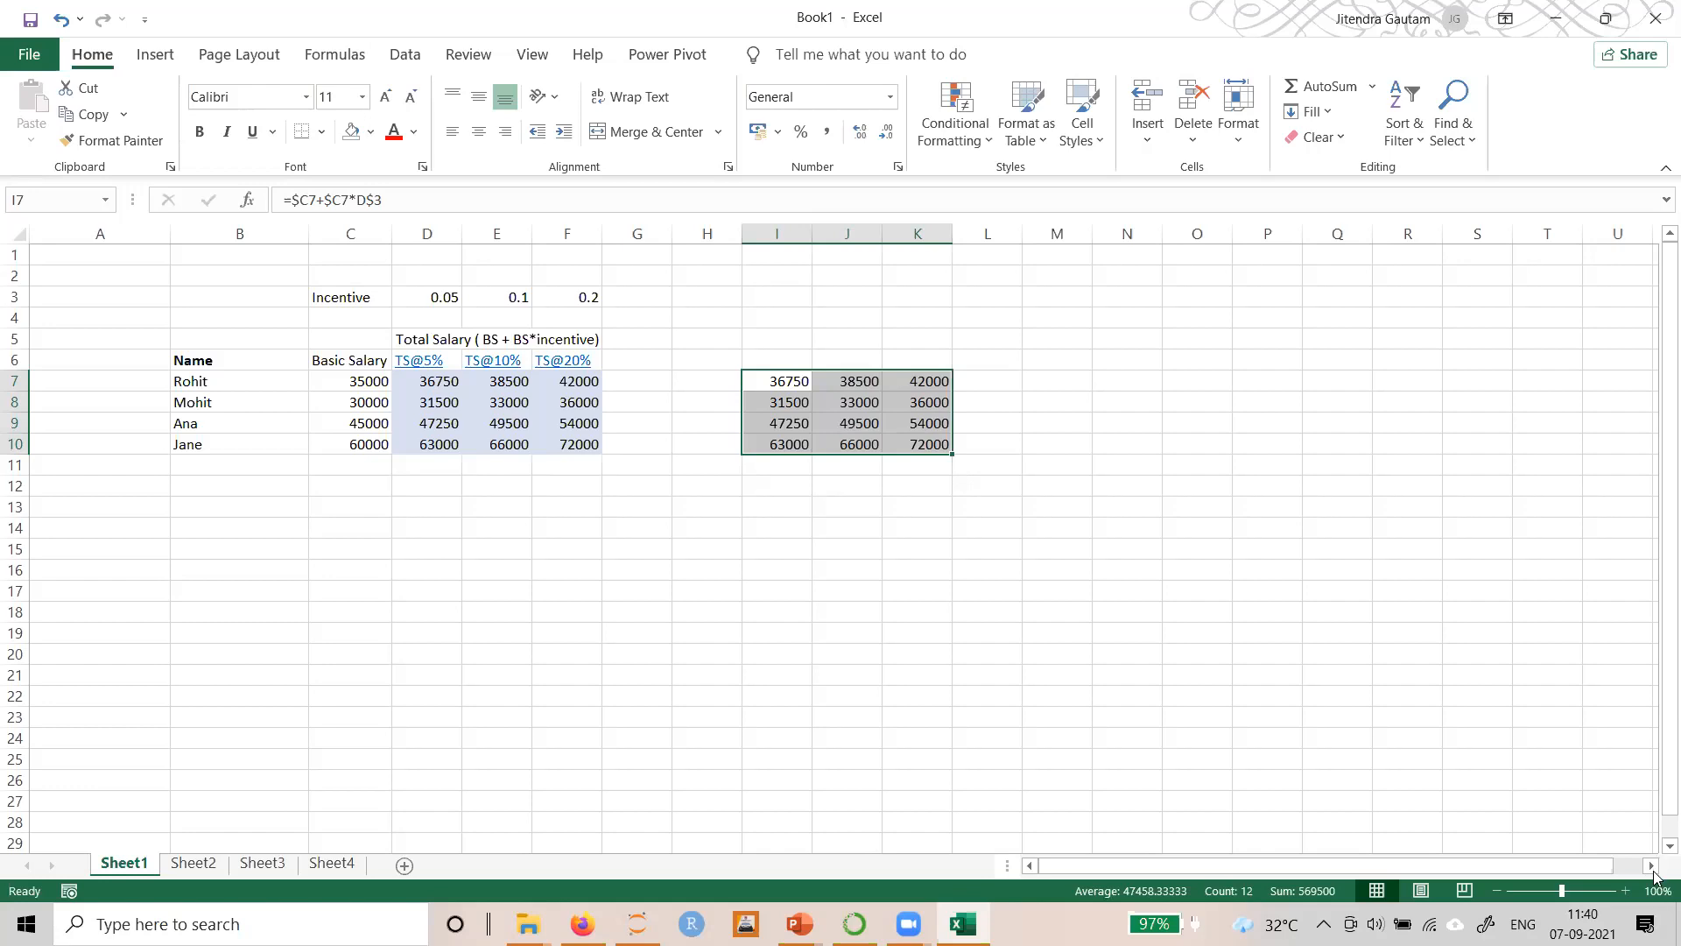
Clear I8:L10 and fill the row 7 formulas down through the block I7:K10
click(827, 401)
drag(794, 404, 950, 418)
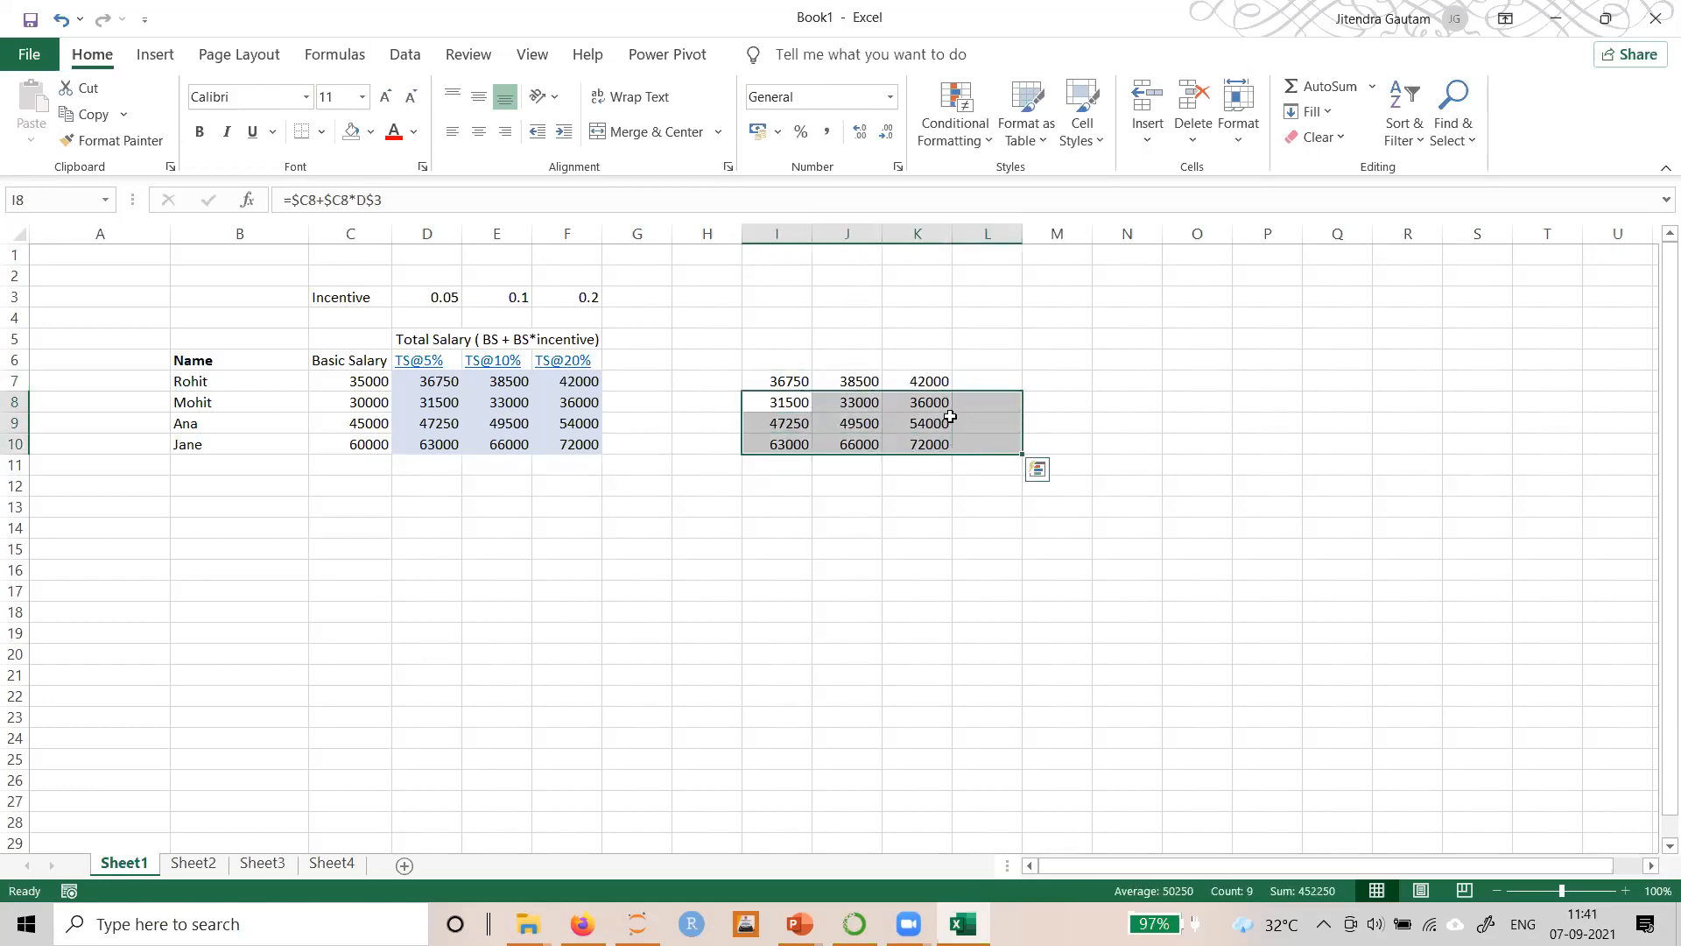
key(Delete)
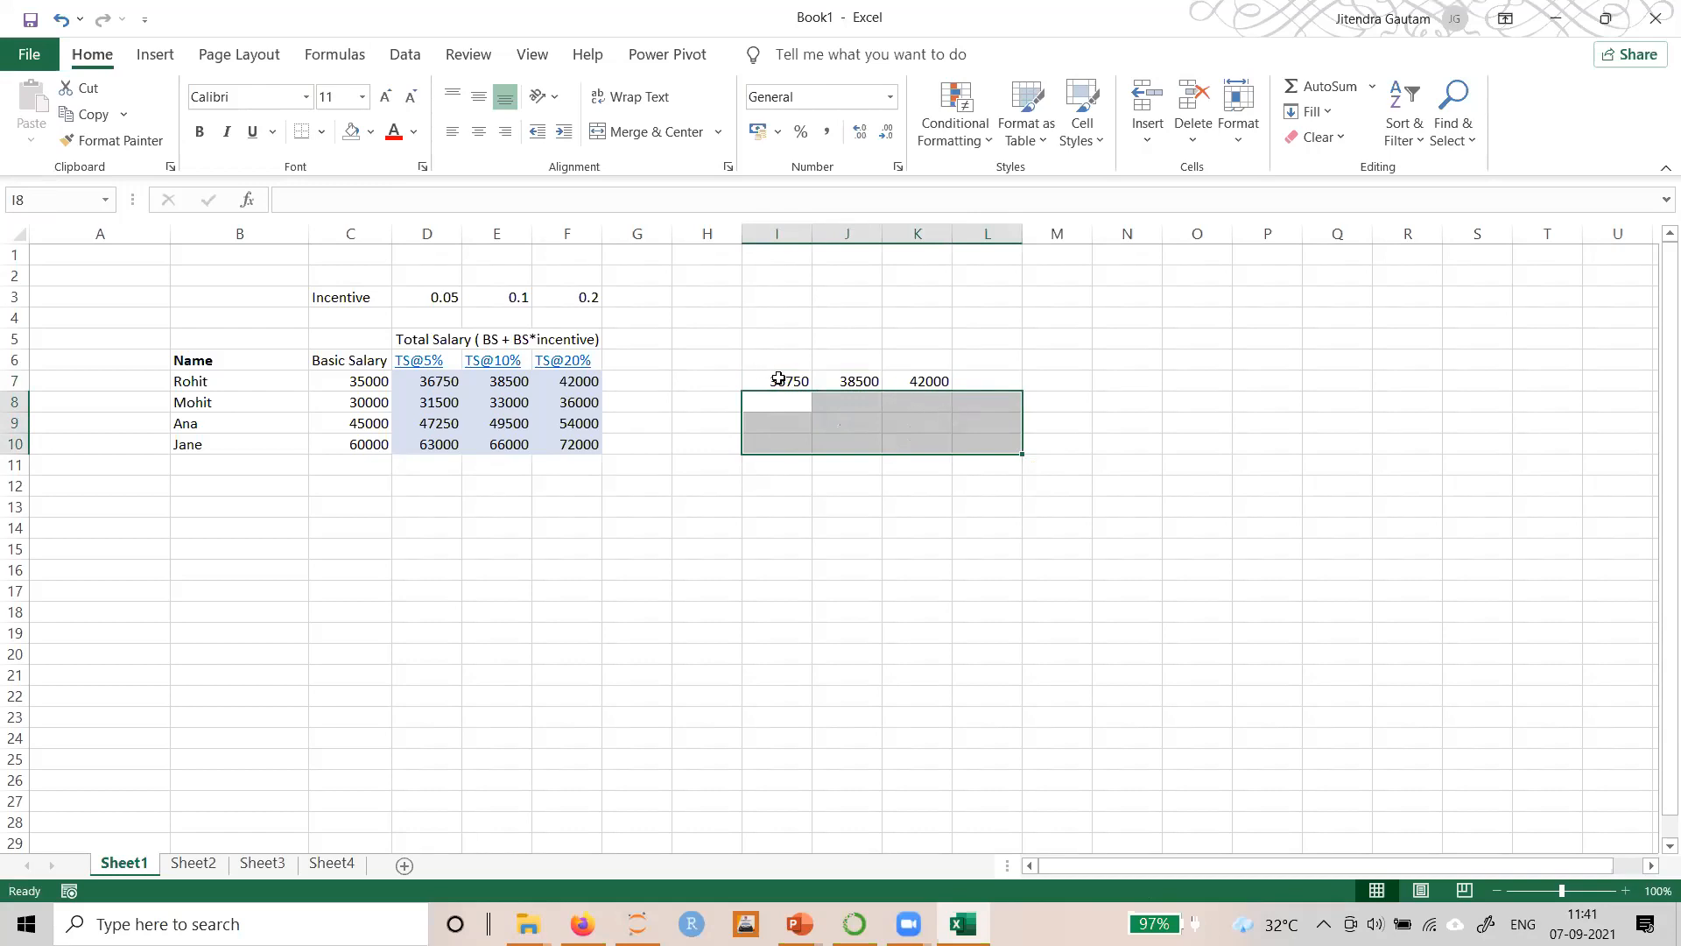
drag(779, 378, 931, 448)
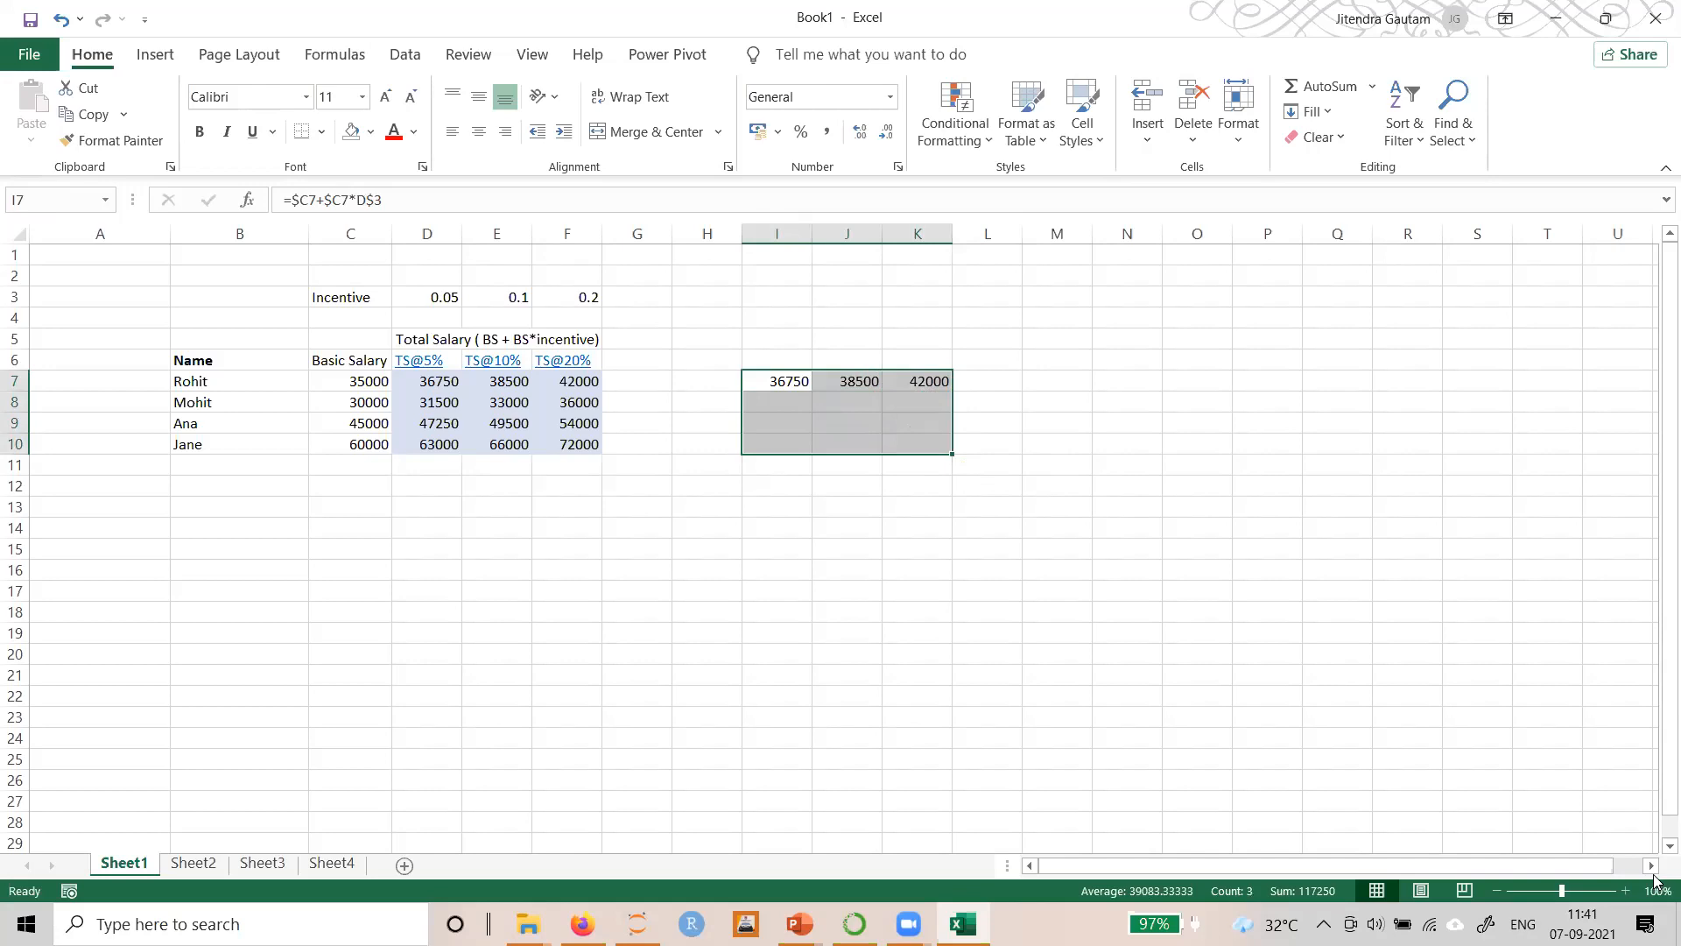
key(ctrl+d)
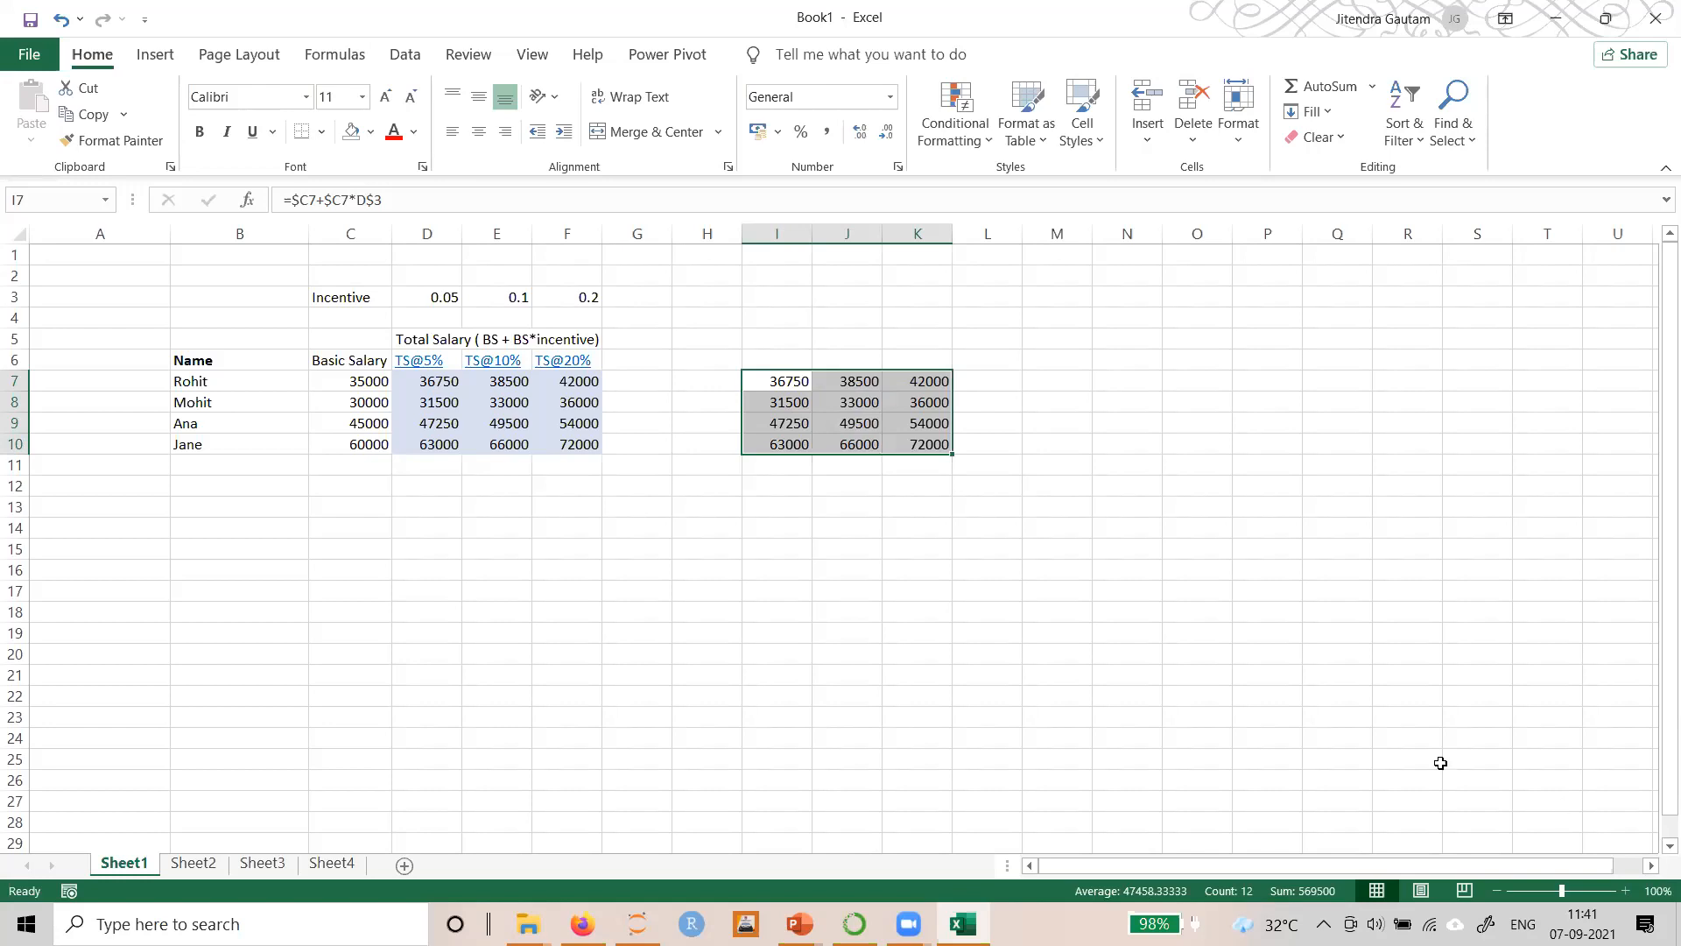
Examine the mixed references in the I7 formula and compare them with the D7 formula
click(836, 281)
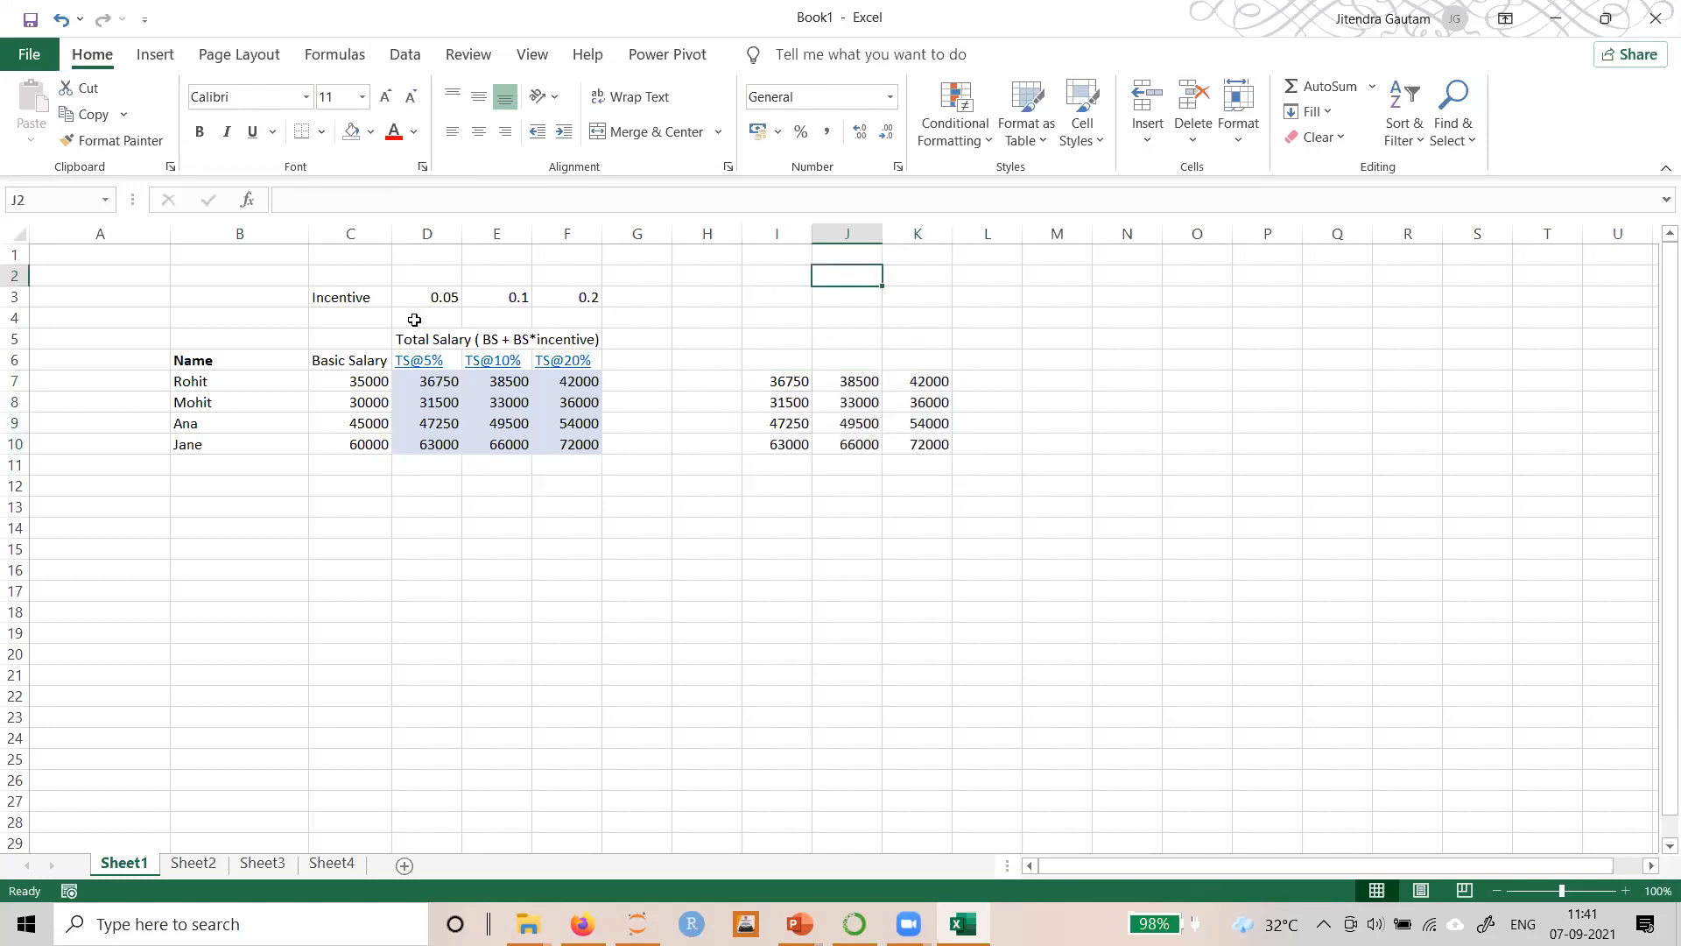
click(786, 382)
drag(850, 411, 922, 442)
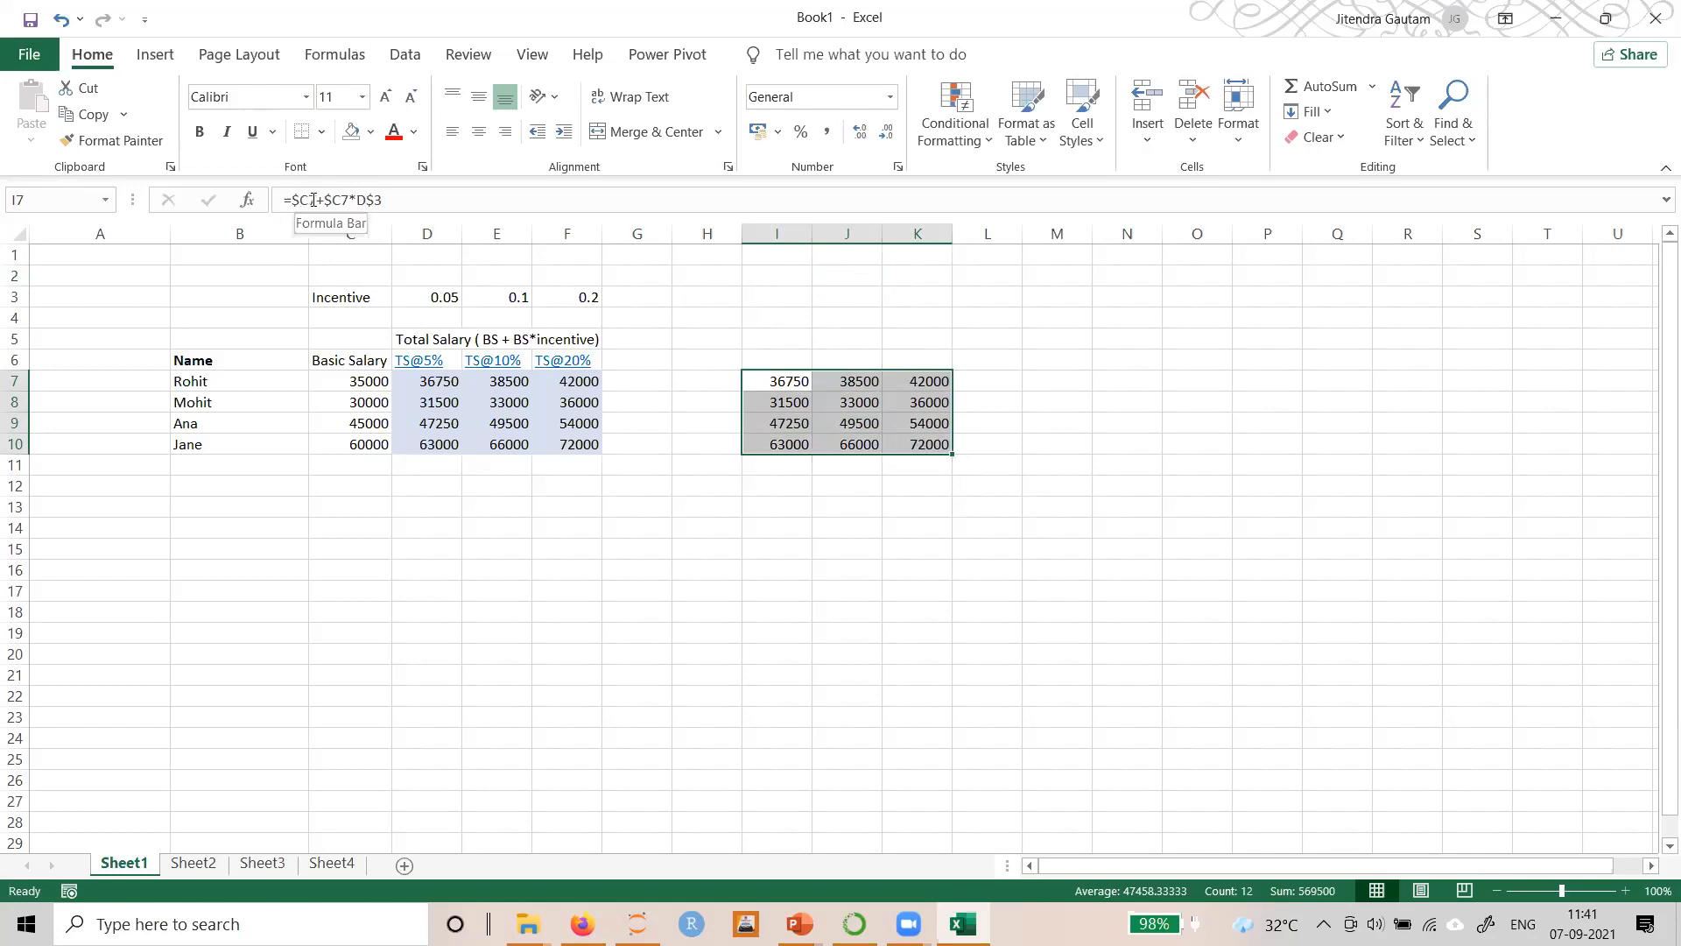
click(313, 200)
click(300, 199)
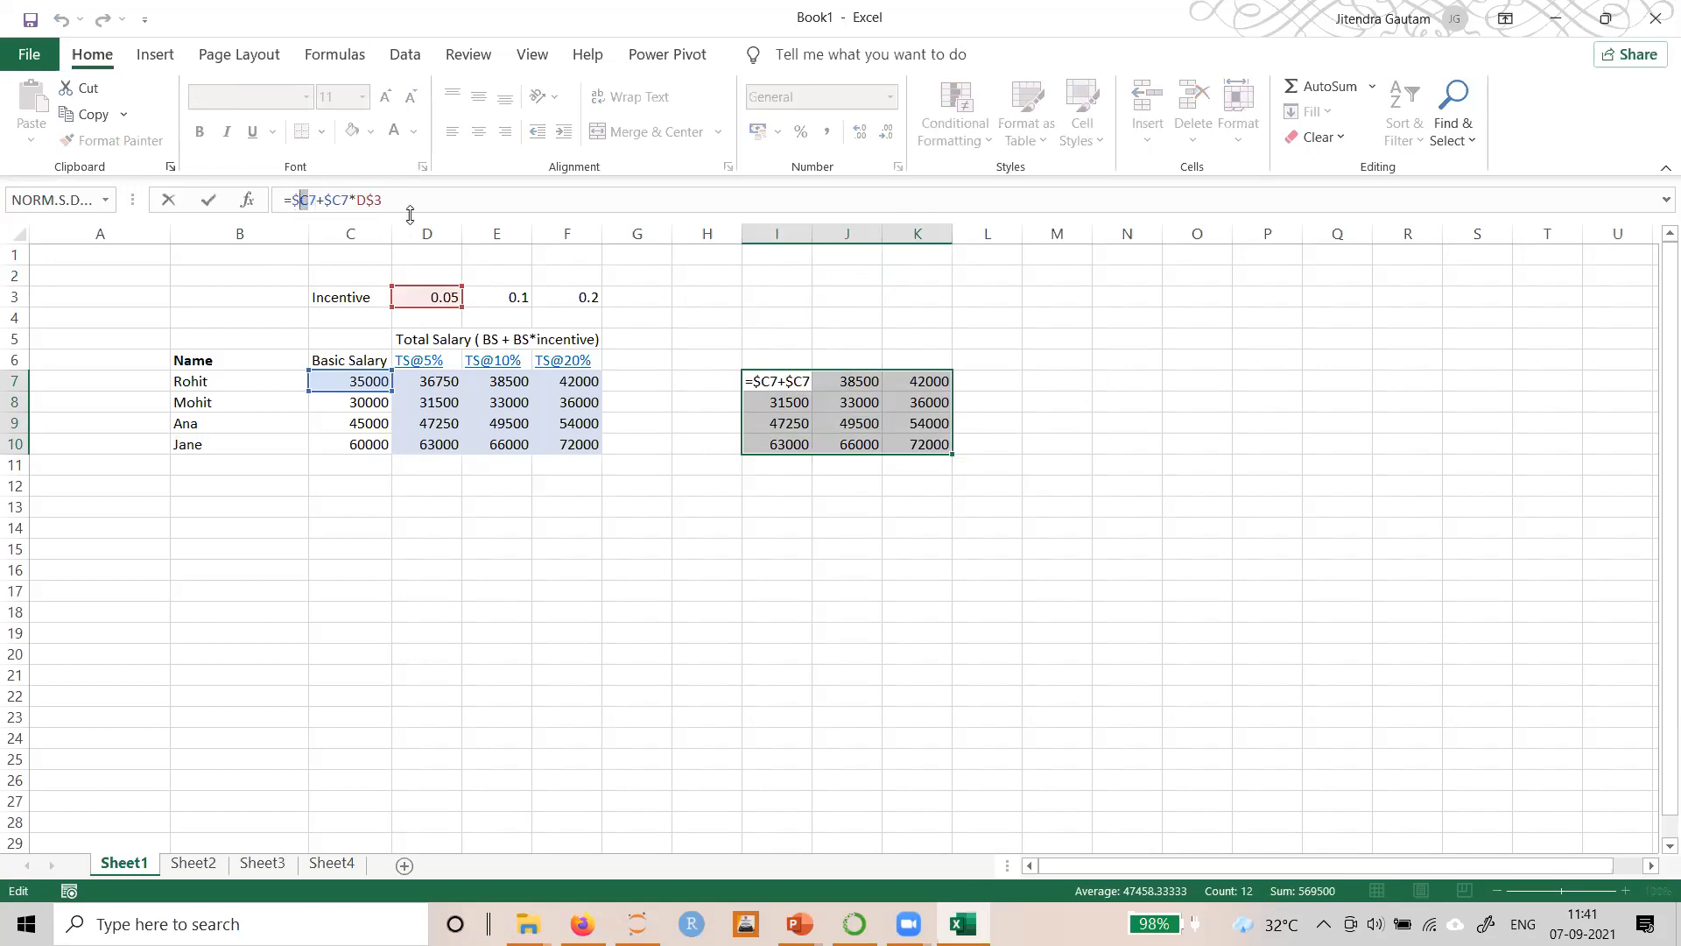
click(820, 640)
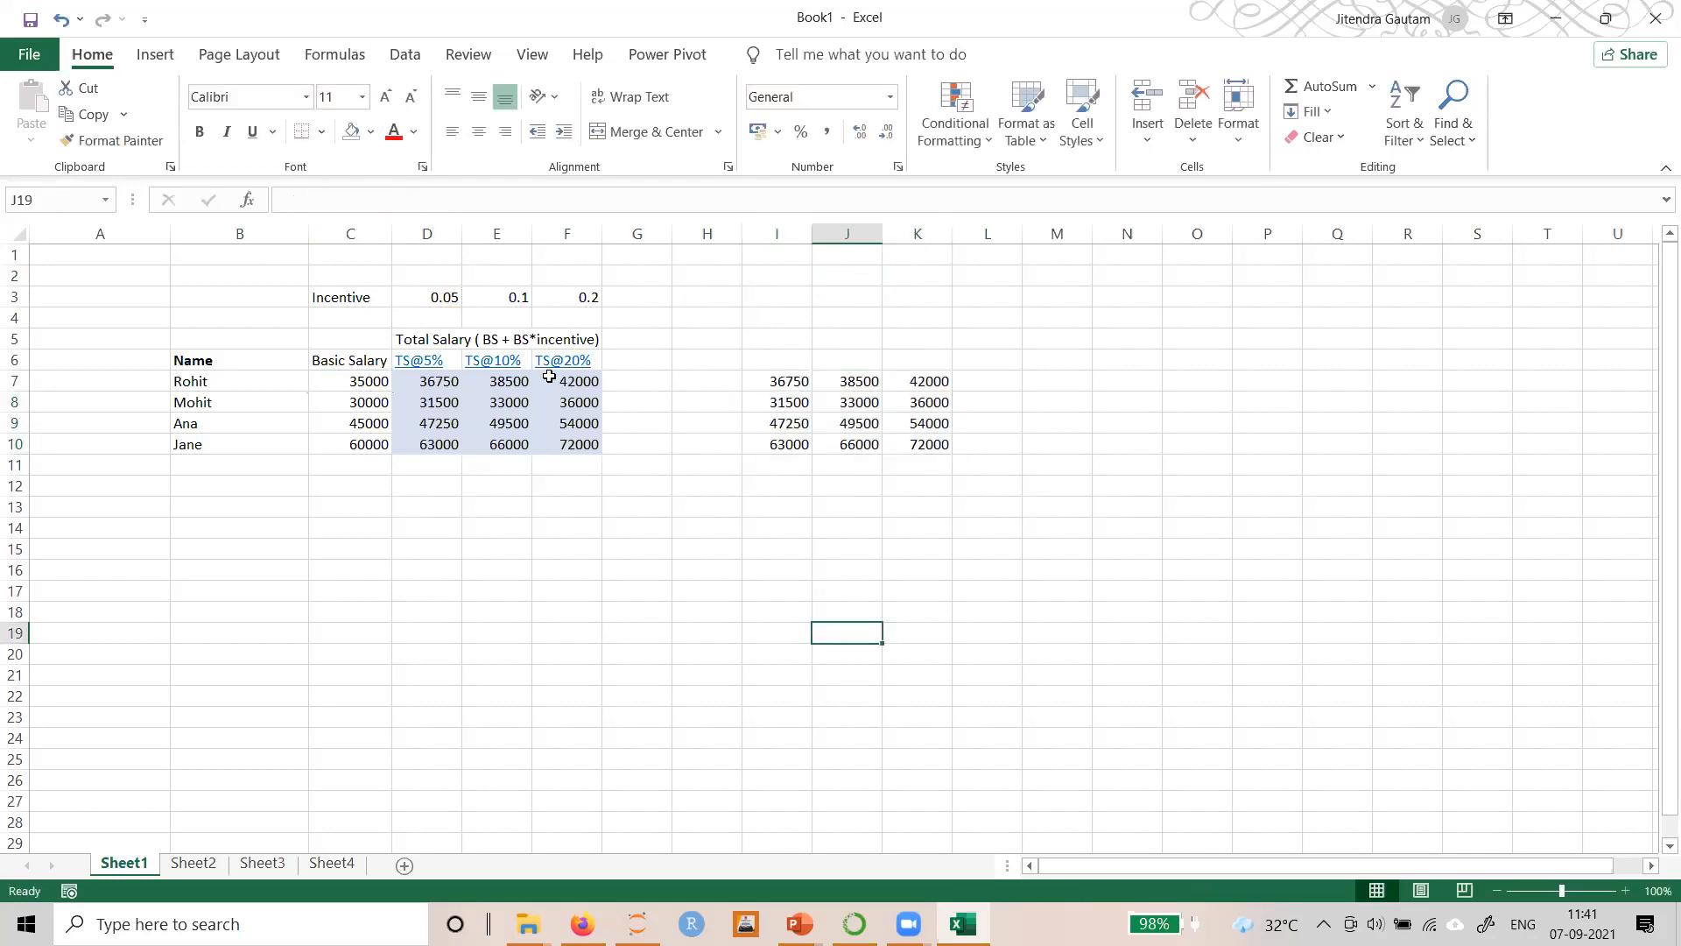
click(432, 380)
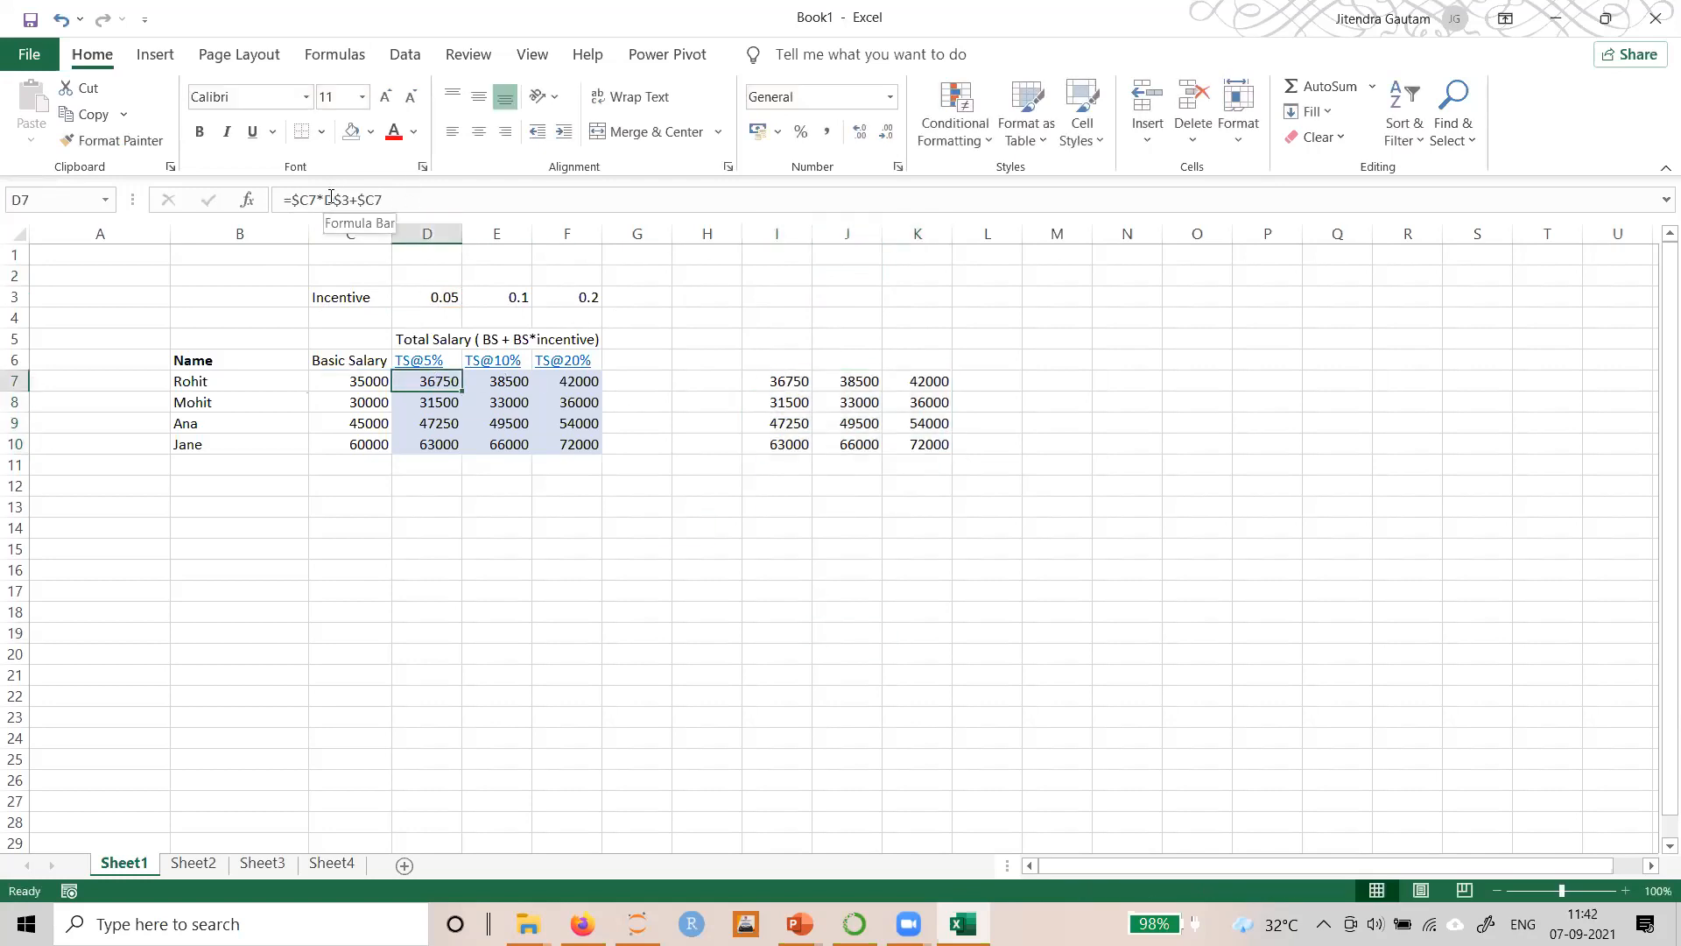
Examine the D$3 reference in the D7 formula and compare it with the formulas in the block I7:K10
drag(331, 196, 353, 199)
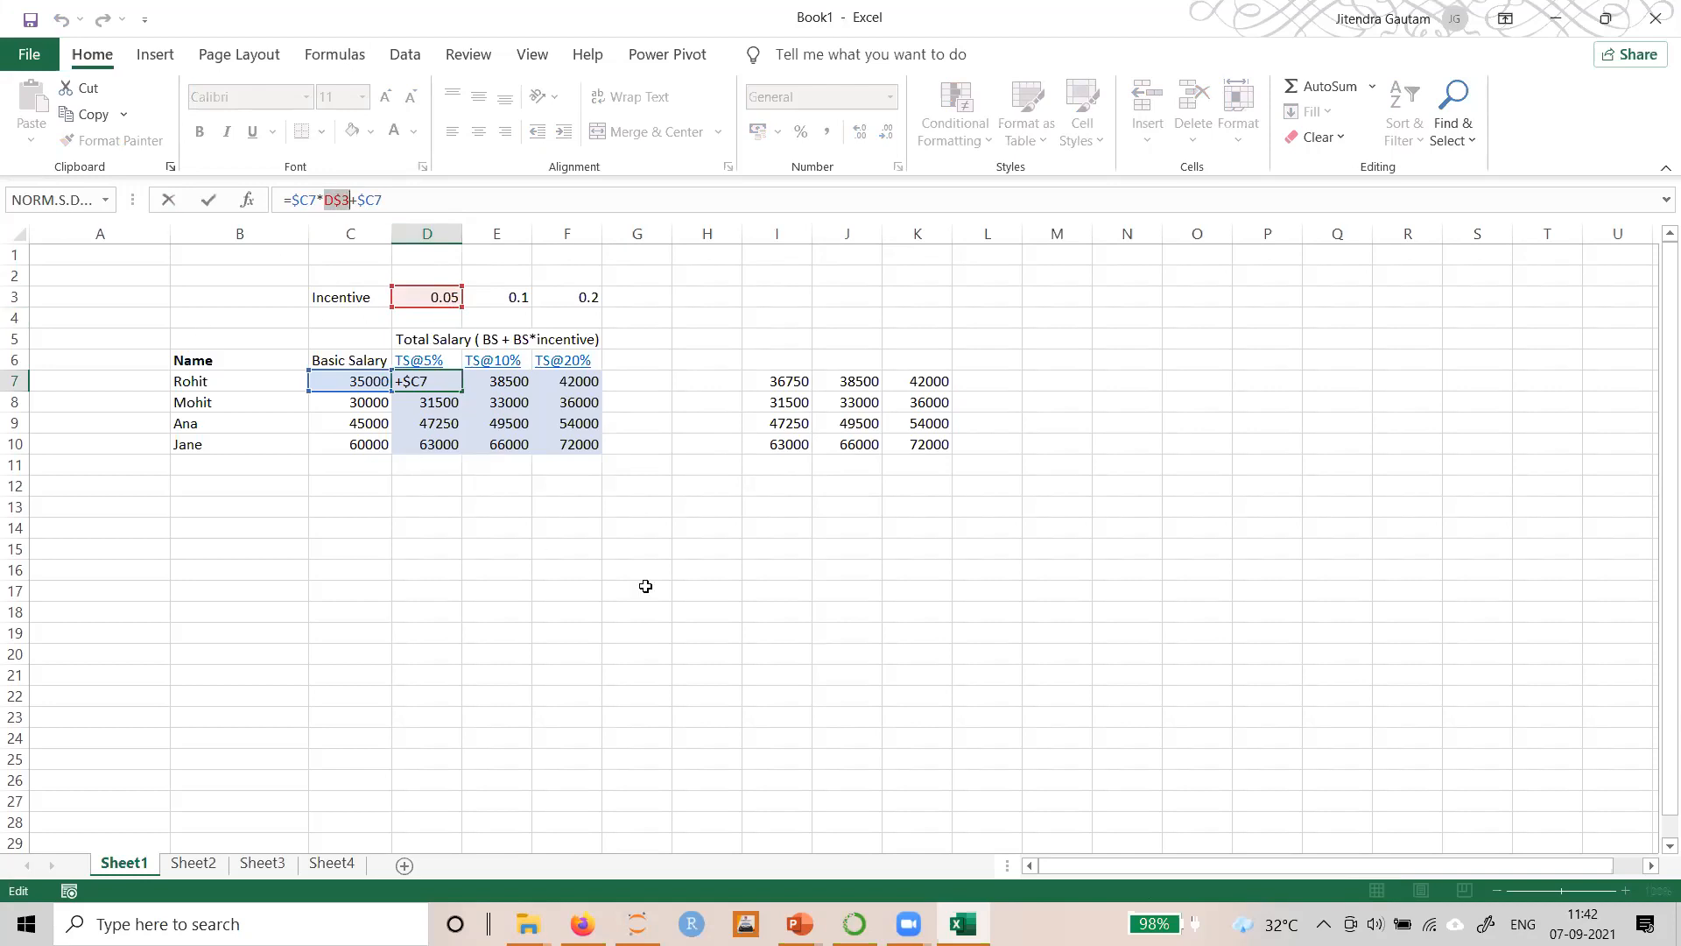
key(ctrl+Return)
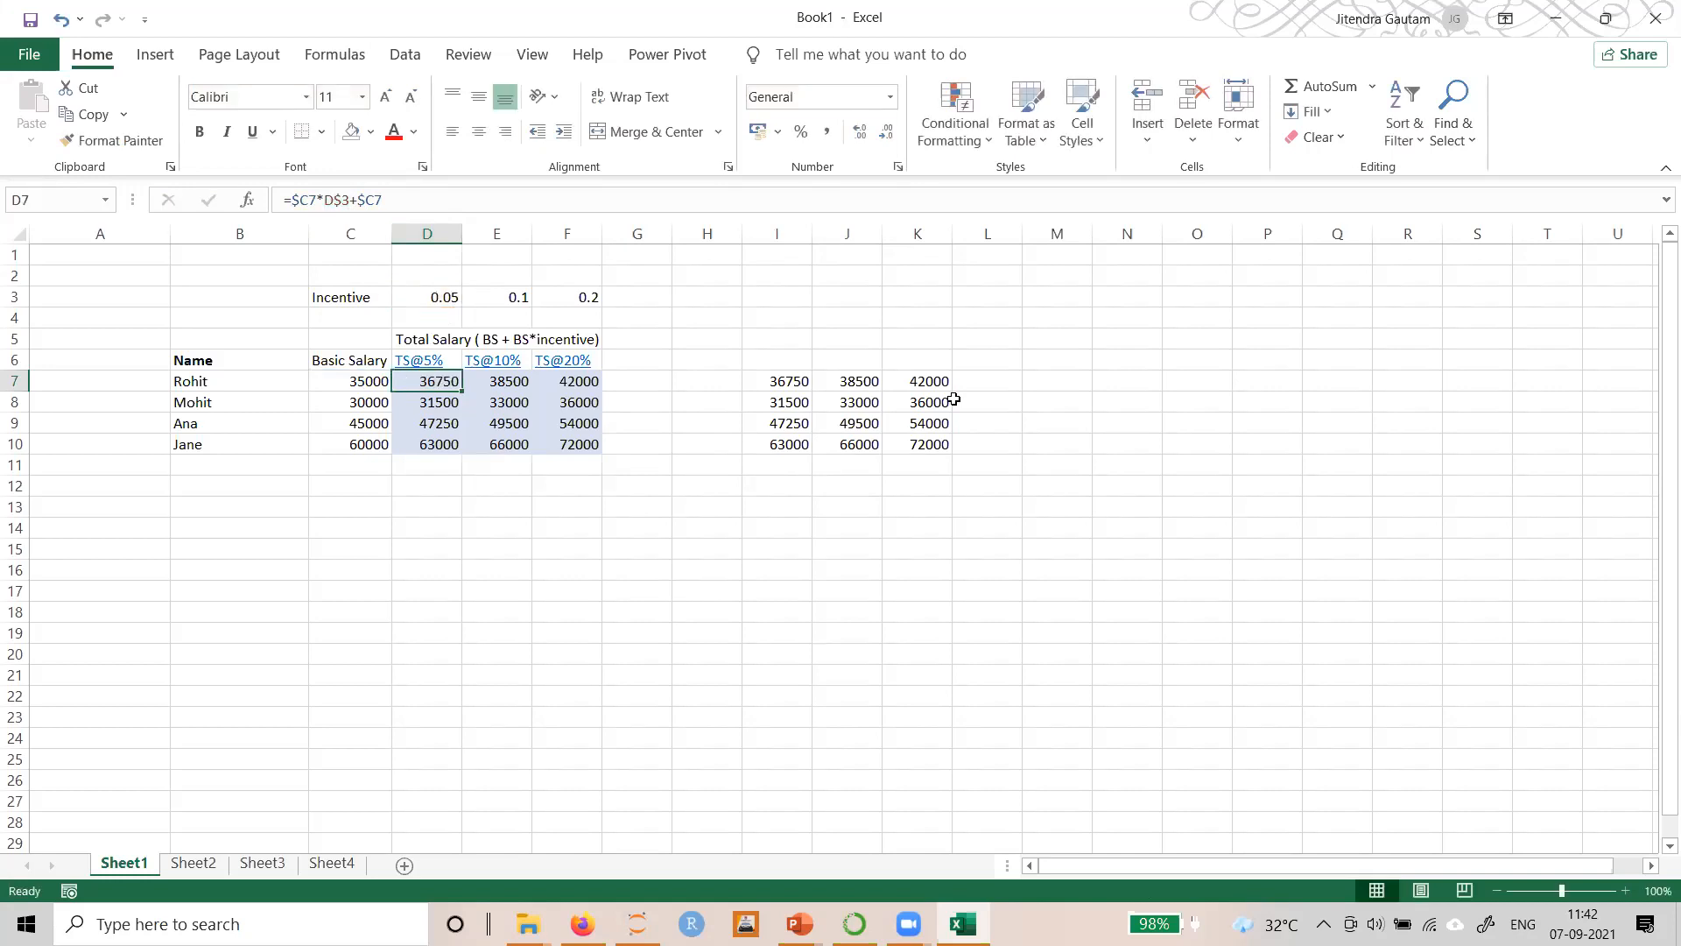
click(708, 552)
click(787, 394)
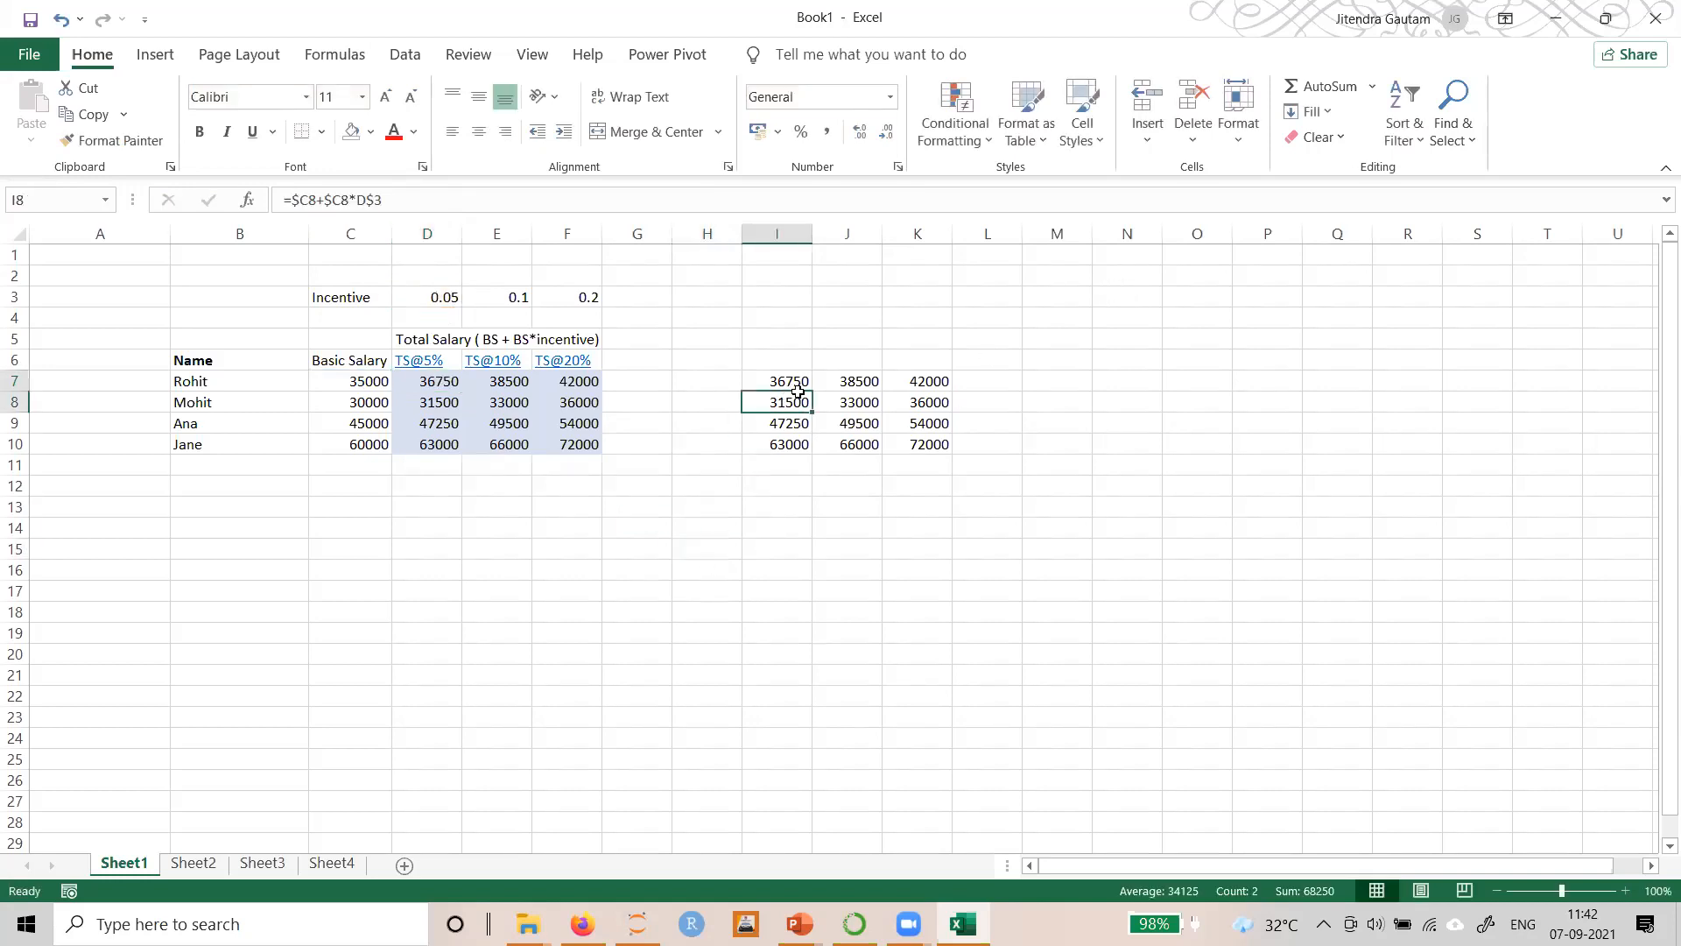
drag(793, 381, 926, 446)
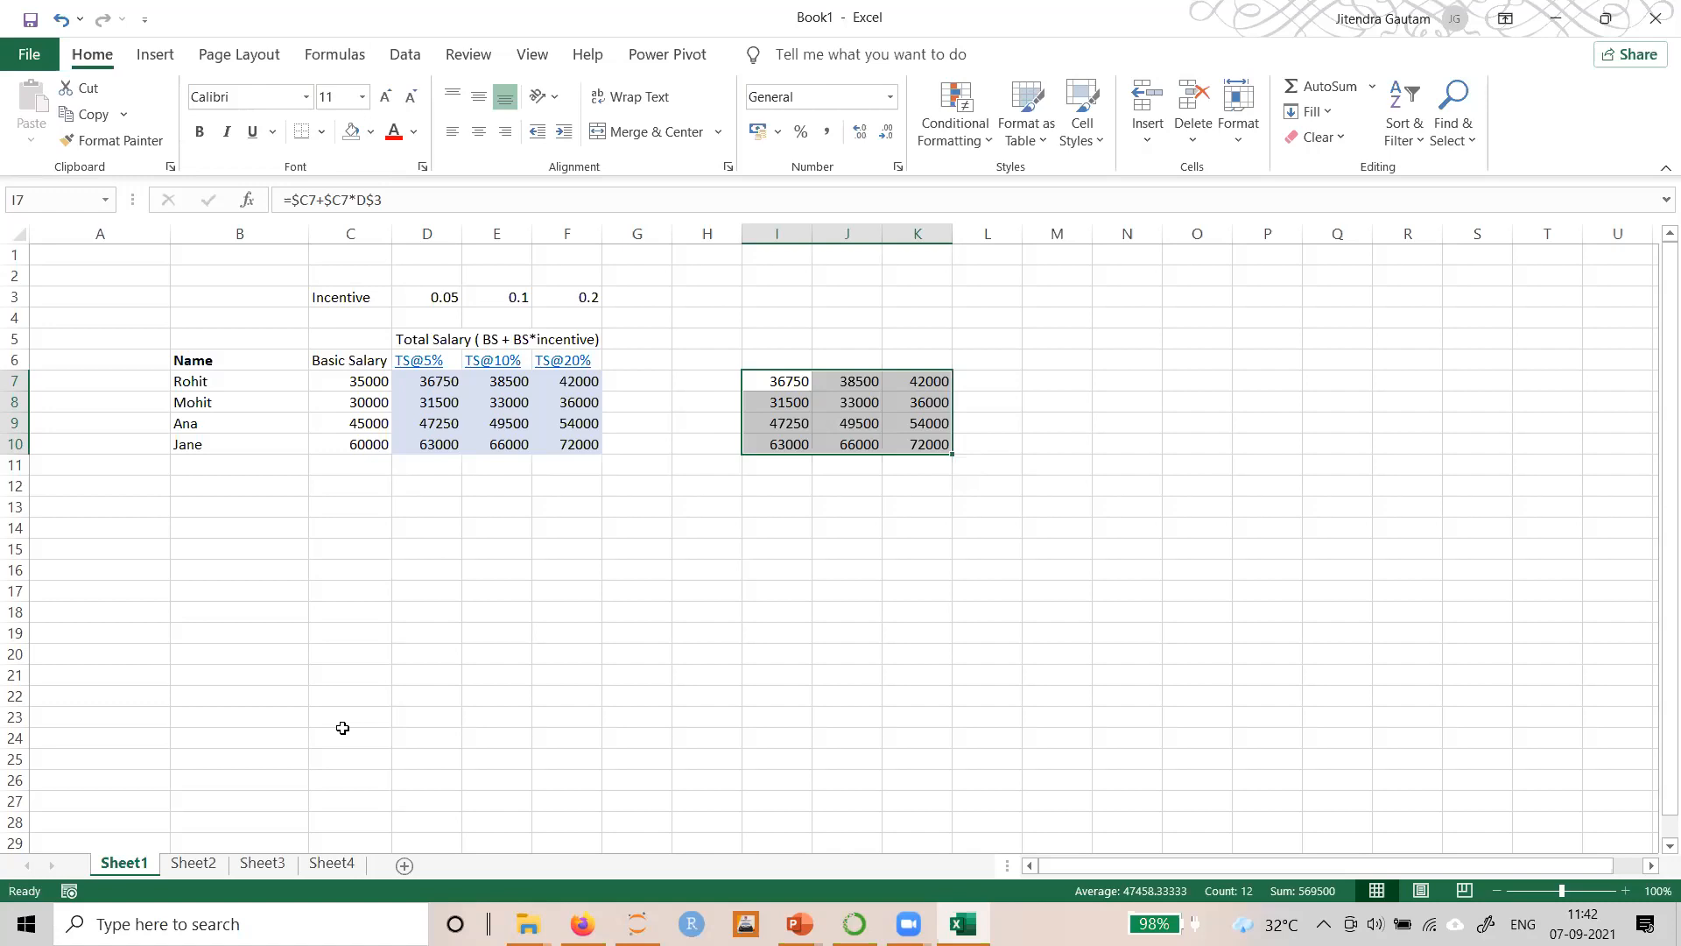
click(366, 635)
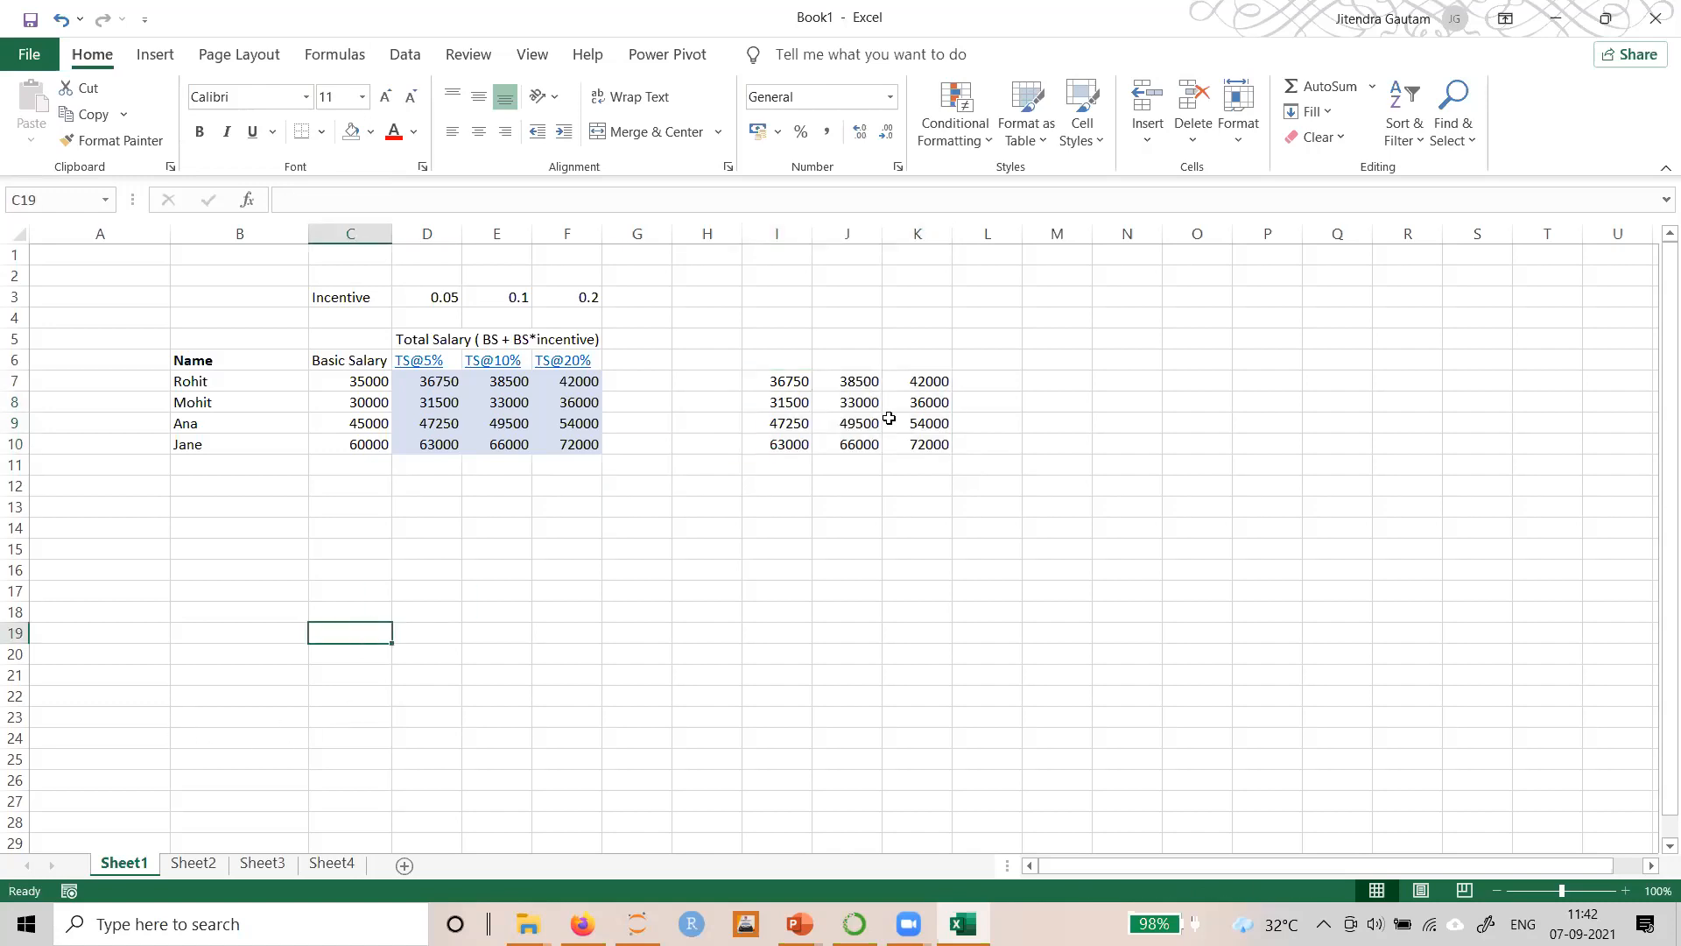
click(1422, 741)
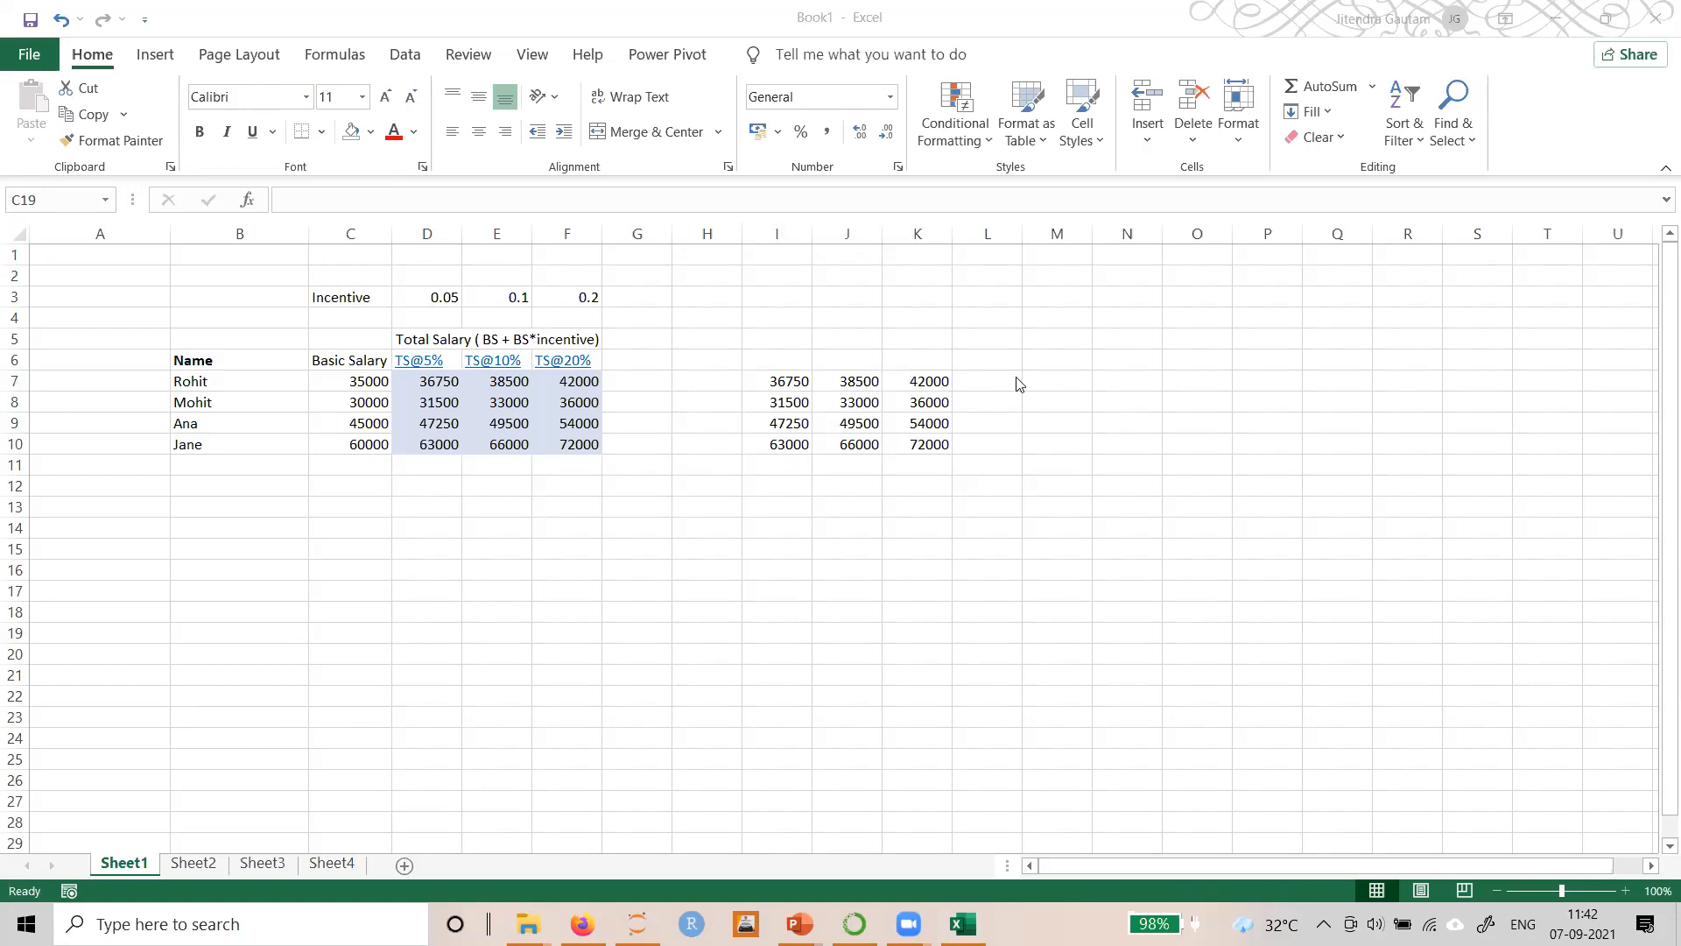
drag(785, 377, 937, 438)
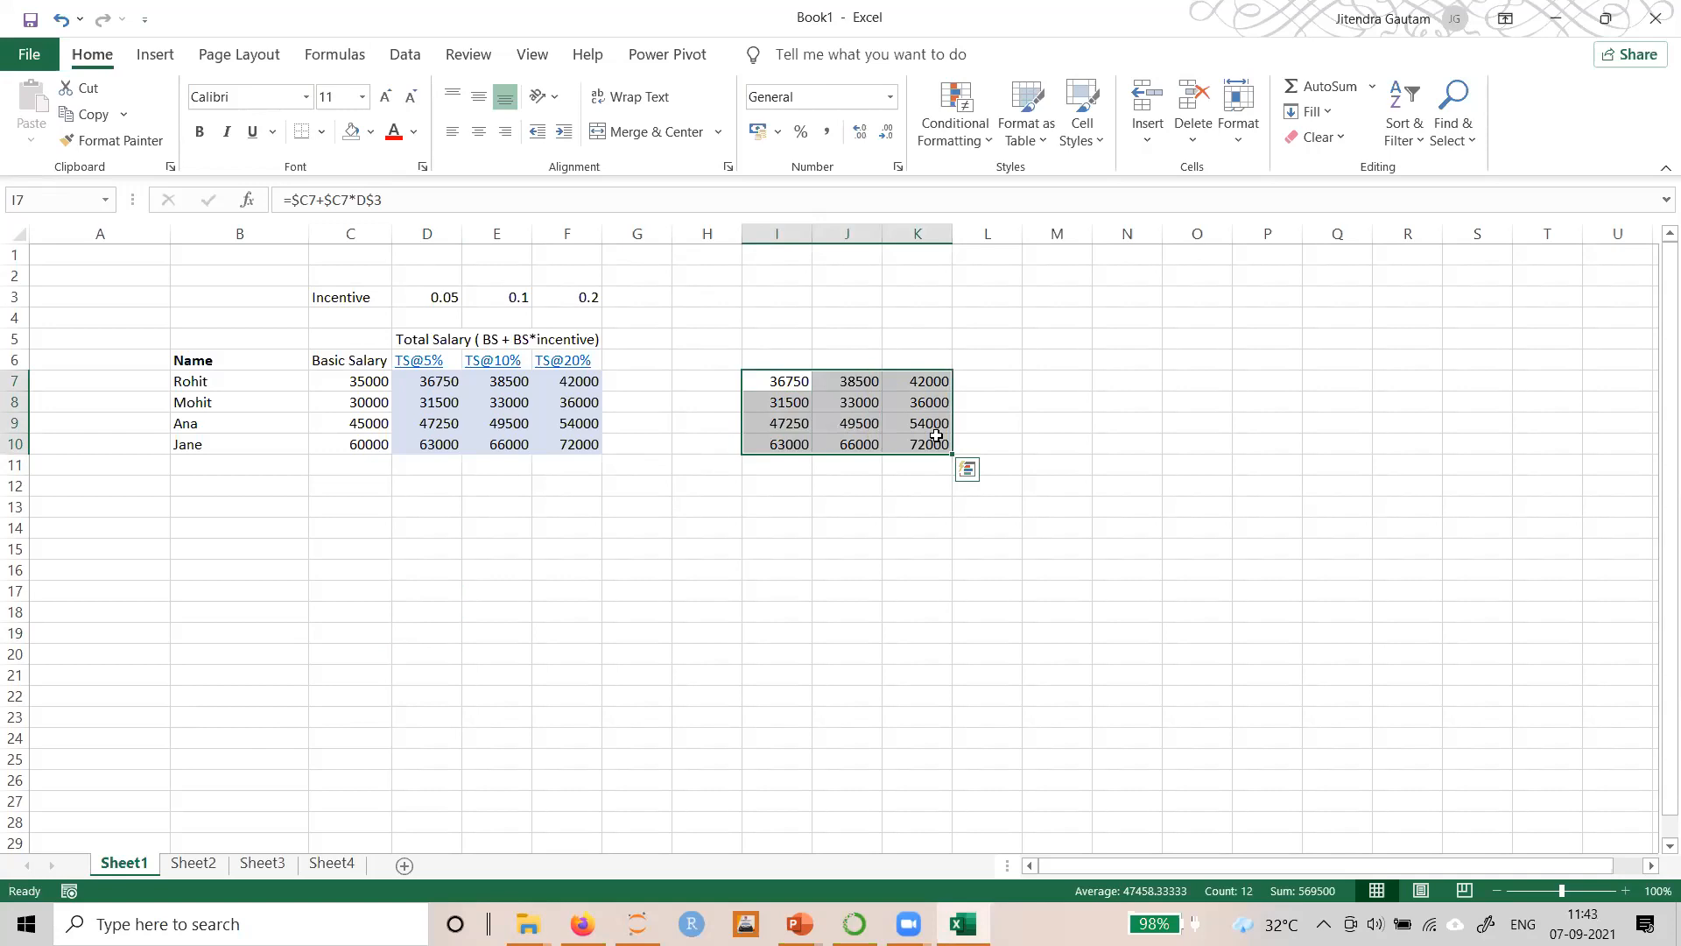
click(838, 382)
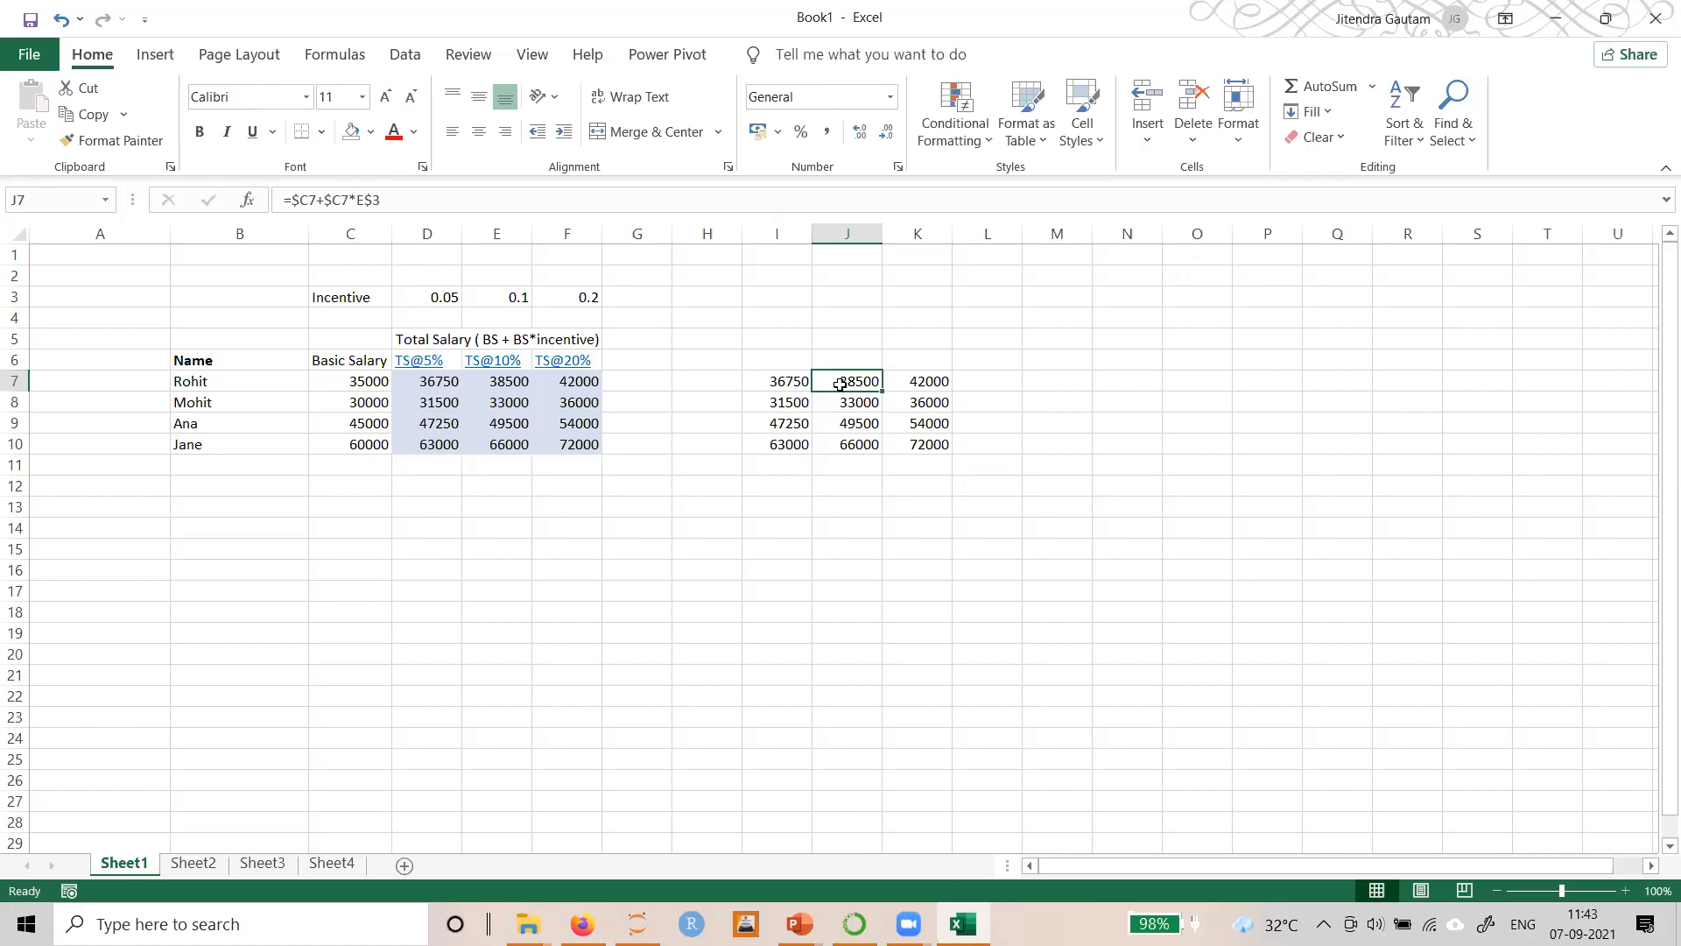
click(778, 381)
Clear I8:K10 and J7:L7, and fill the I7 formula down and right through the block I7:K10
drag(781, 401, 938, 421)
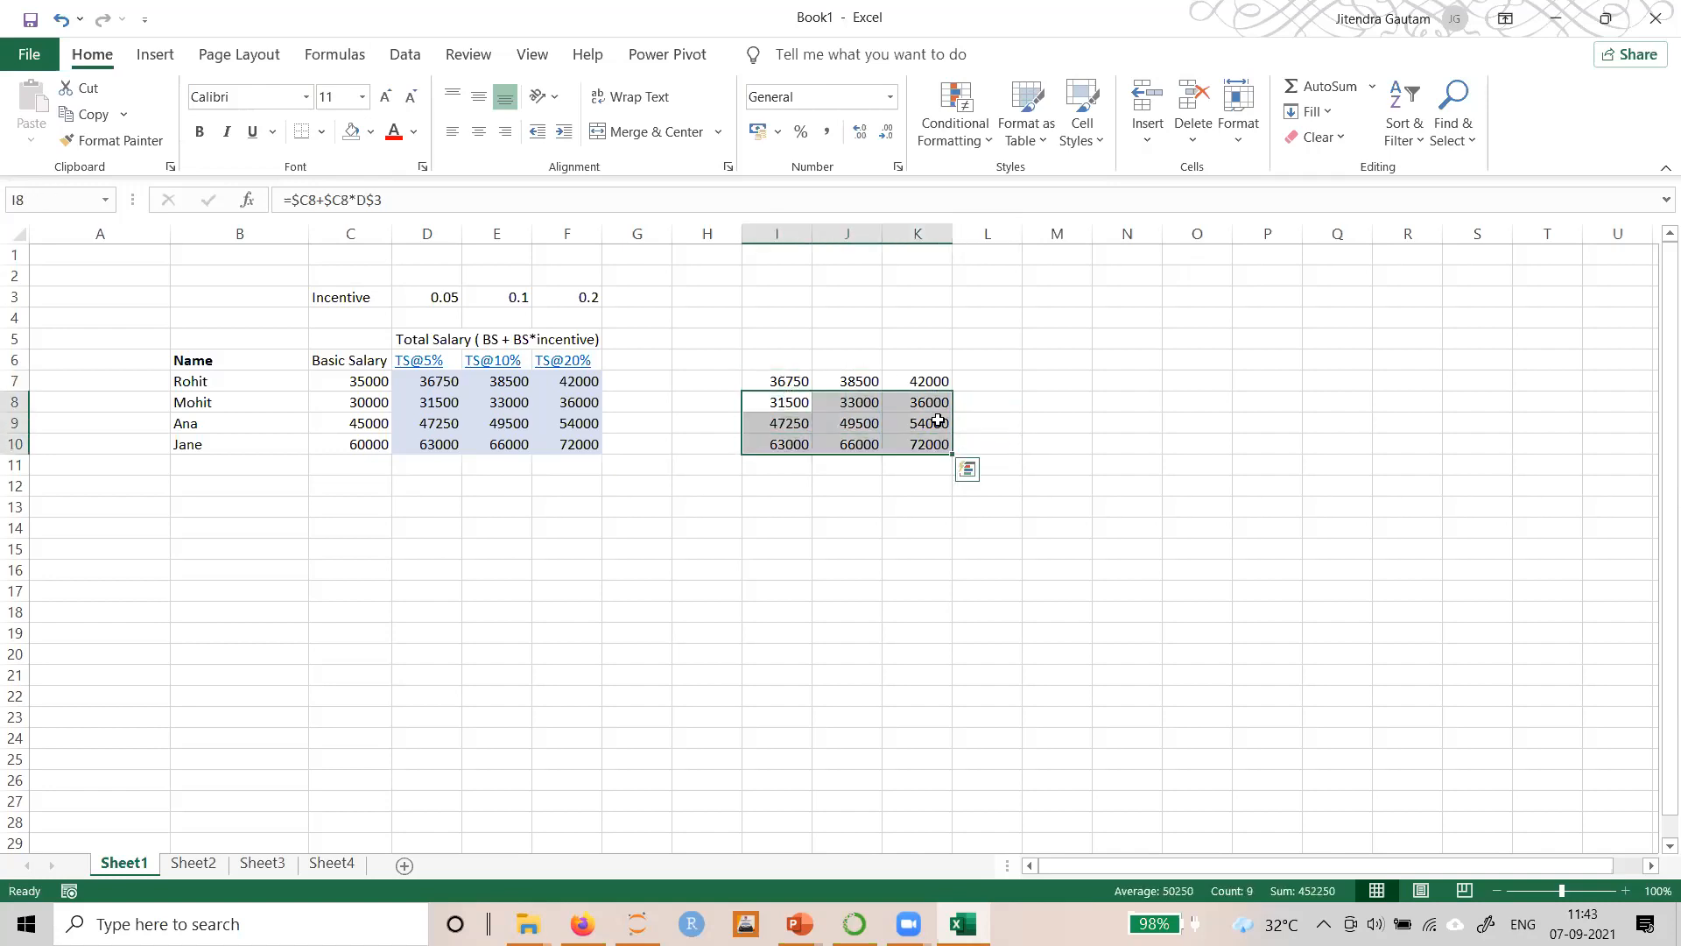
key(Delete)
drag(867, 386, 964, 381)
key(Delete)
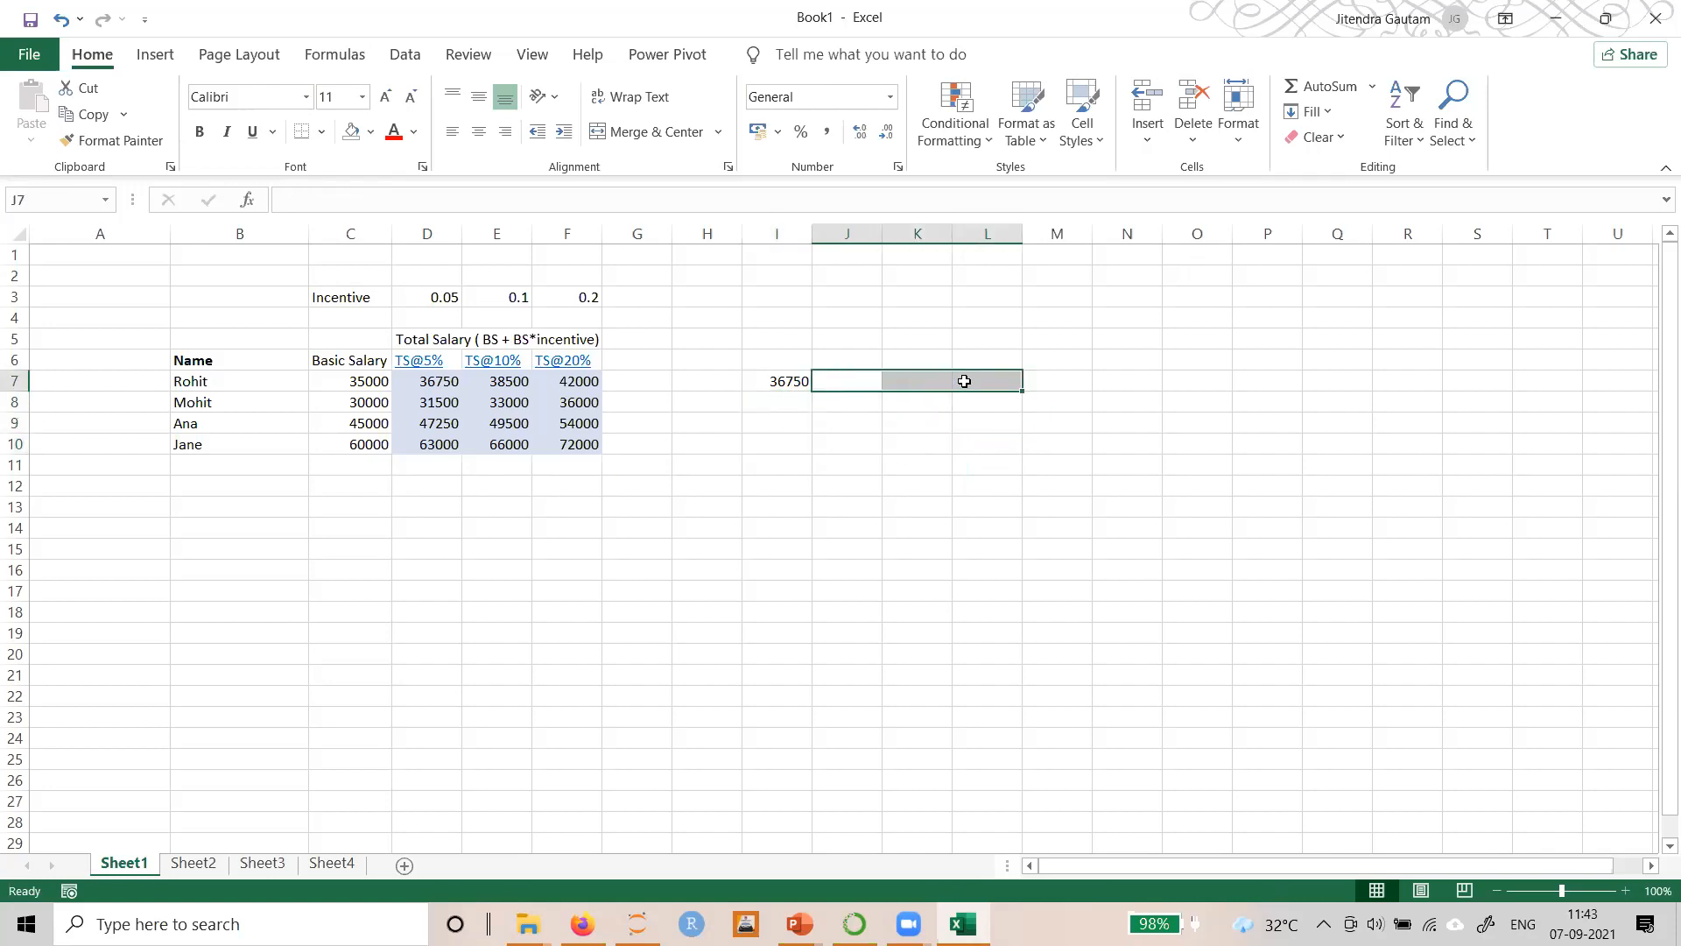
click(797, 383)
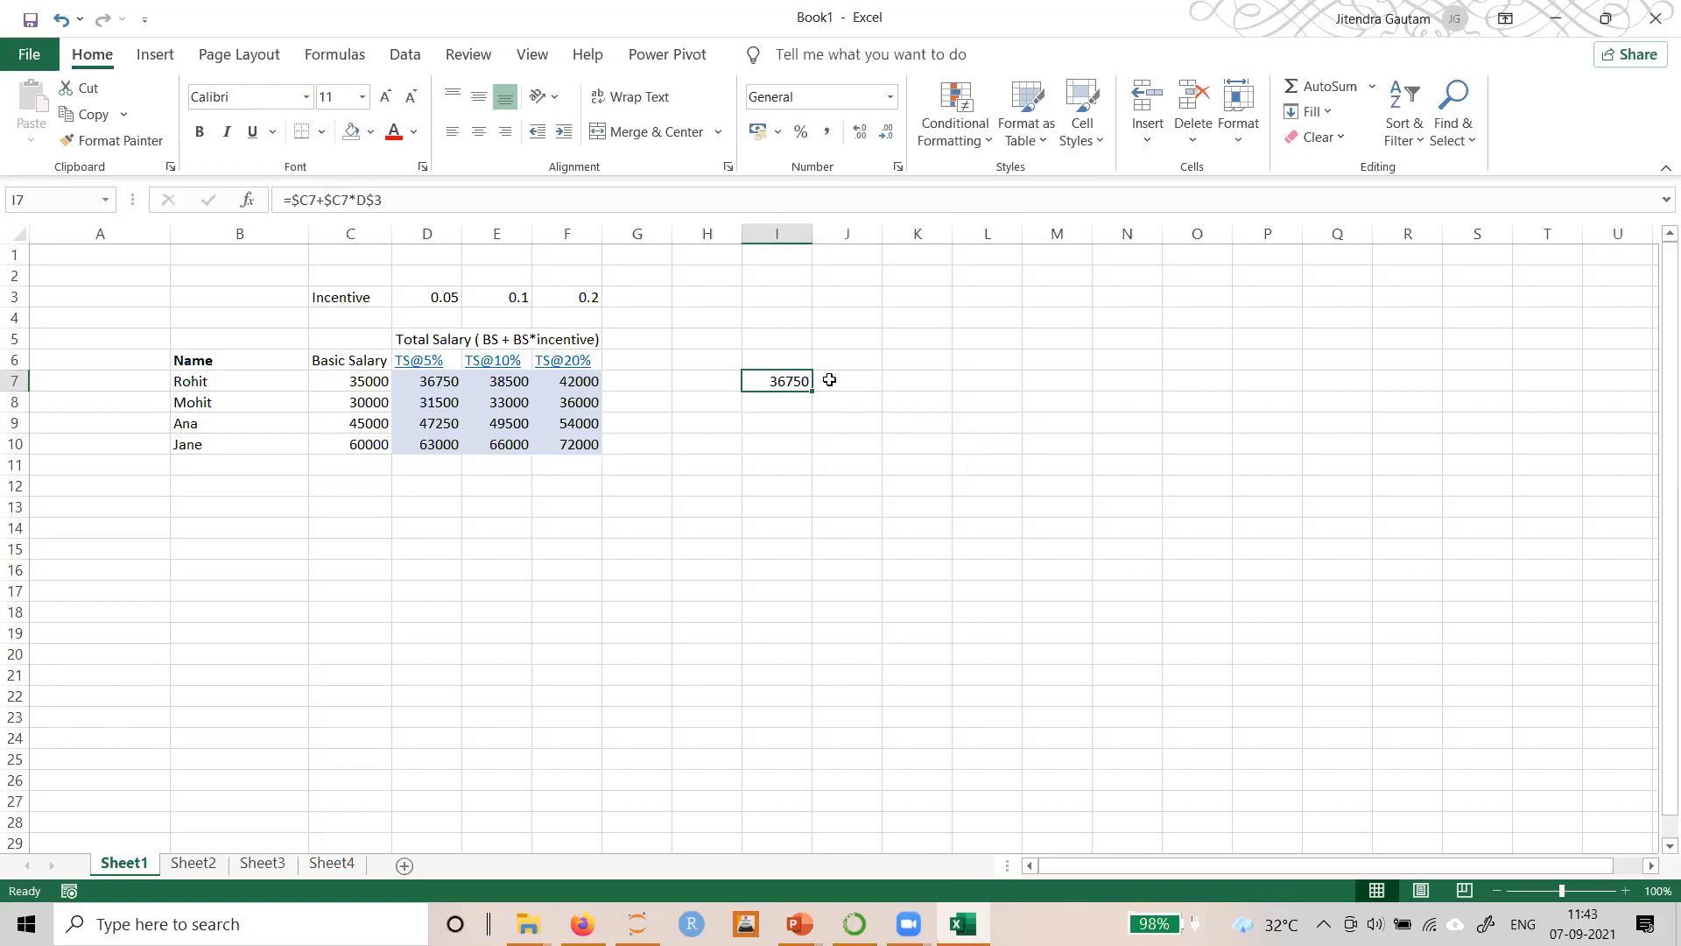
drag(812, 390, 963, 449)
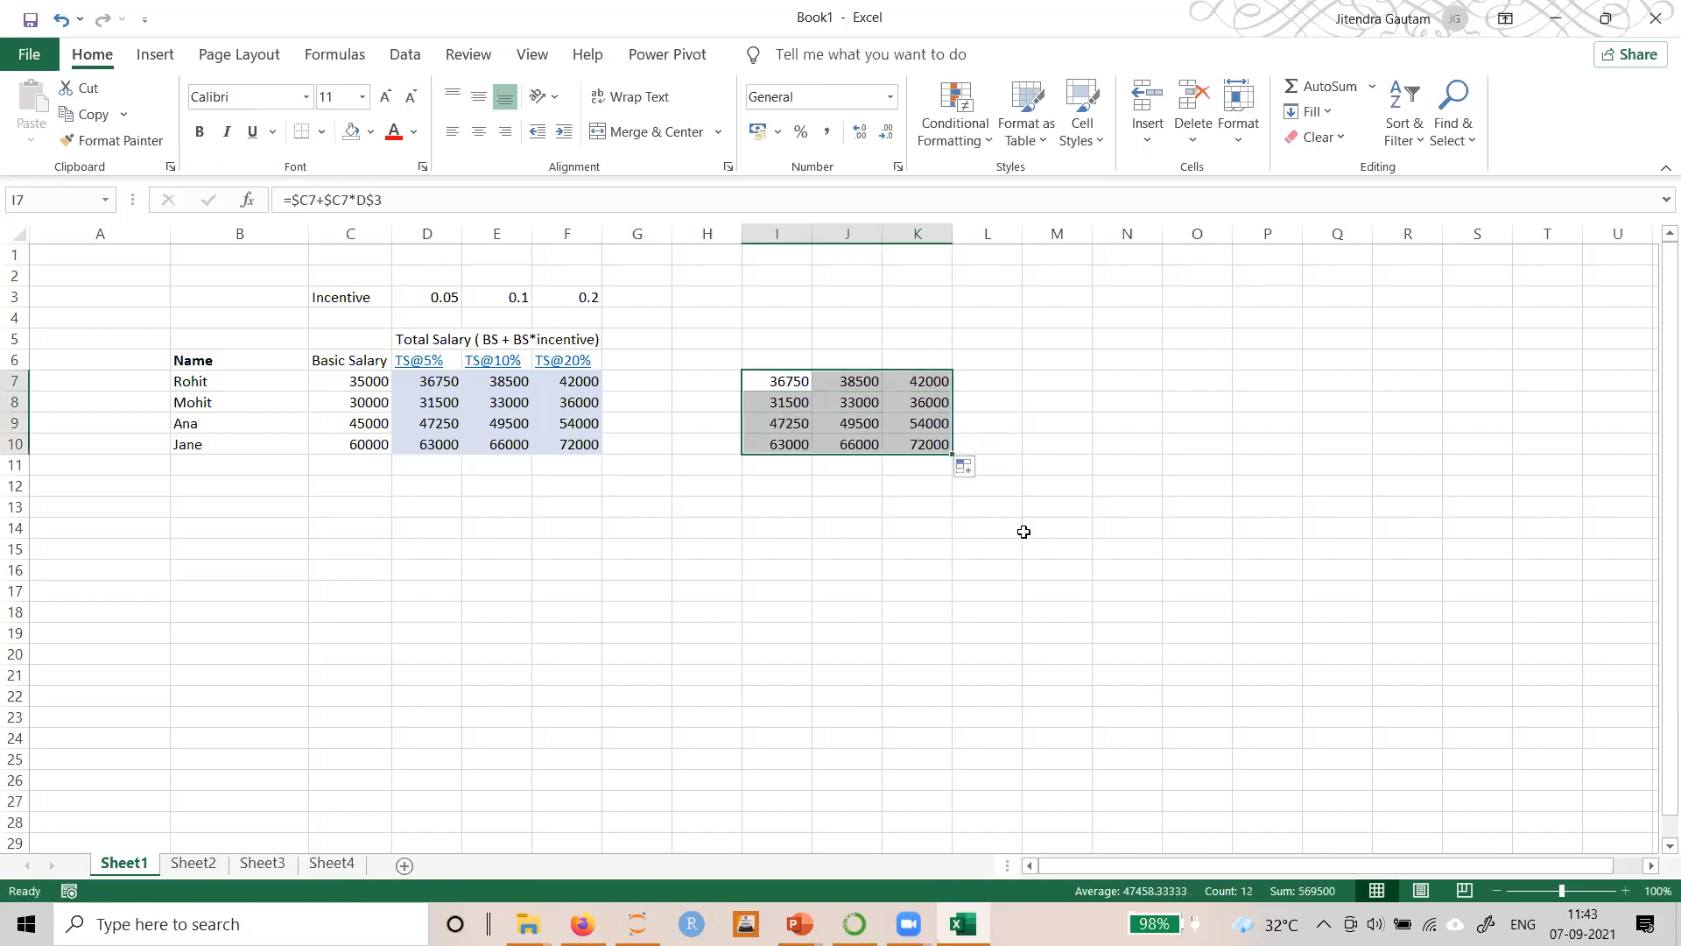
click(734, 554)
Apply all borders to the block I7:K10
click(791, 383)
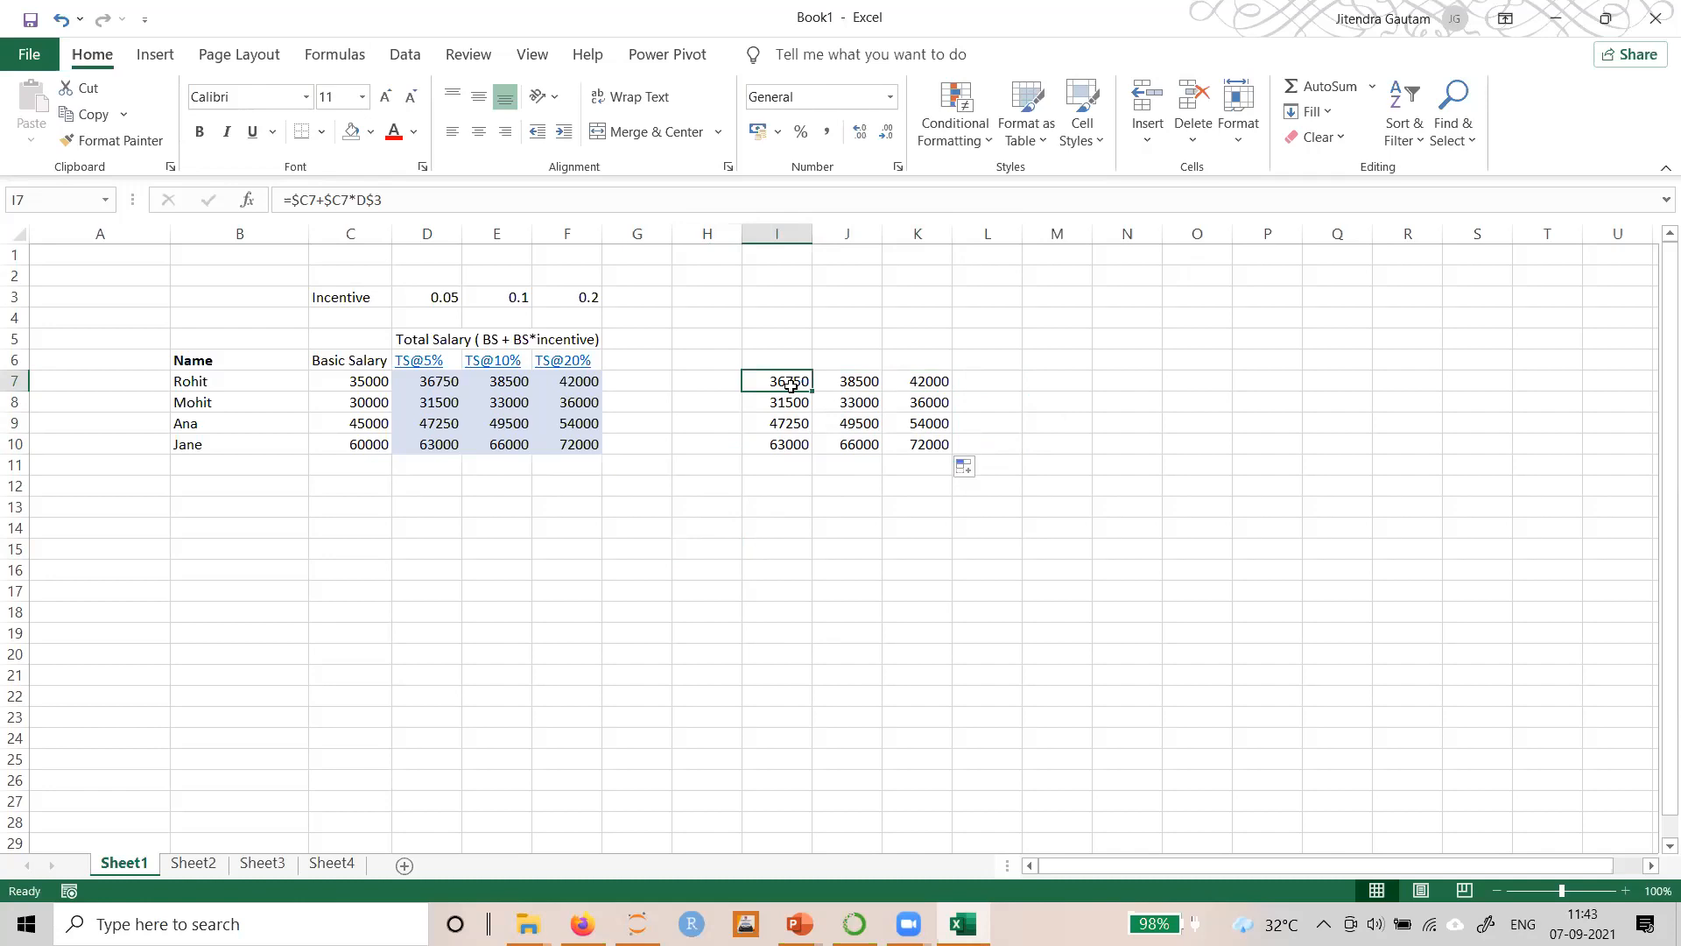
click(841, 279)
drag(791, 383, 946, 446)
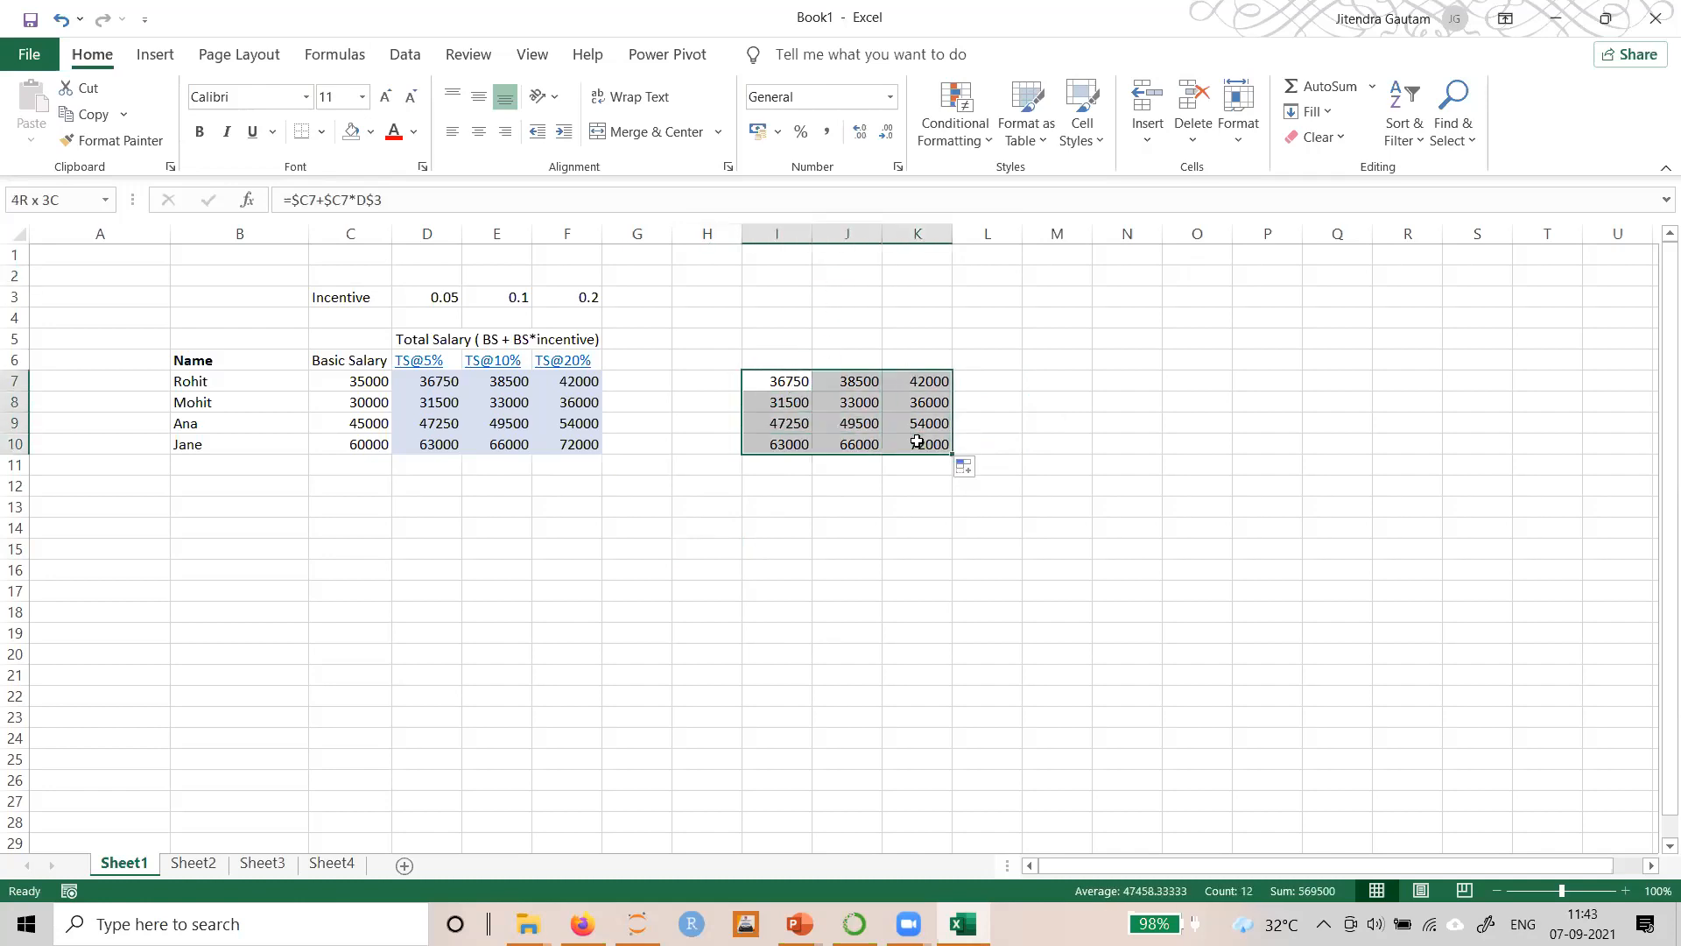
click(321, 132)
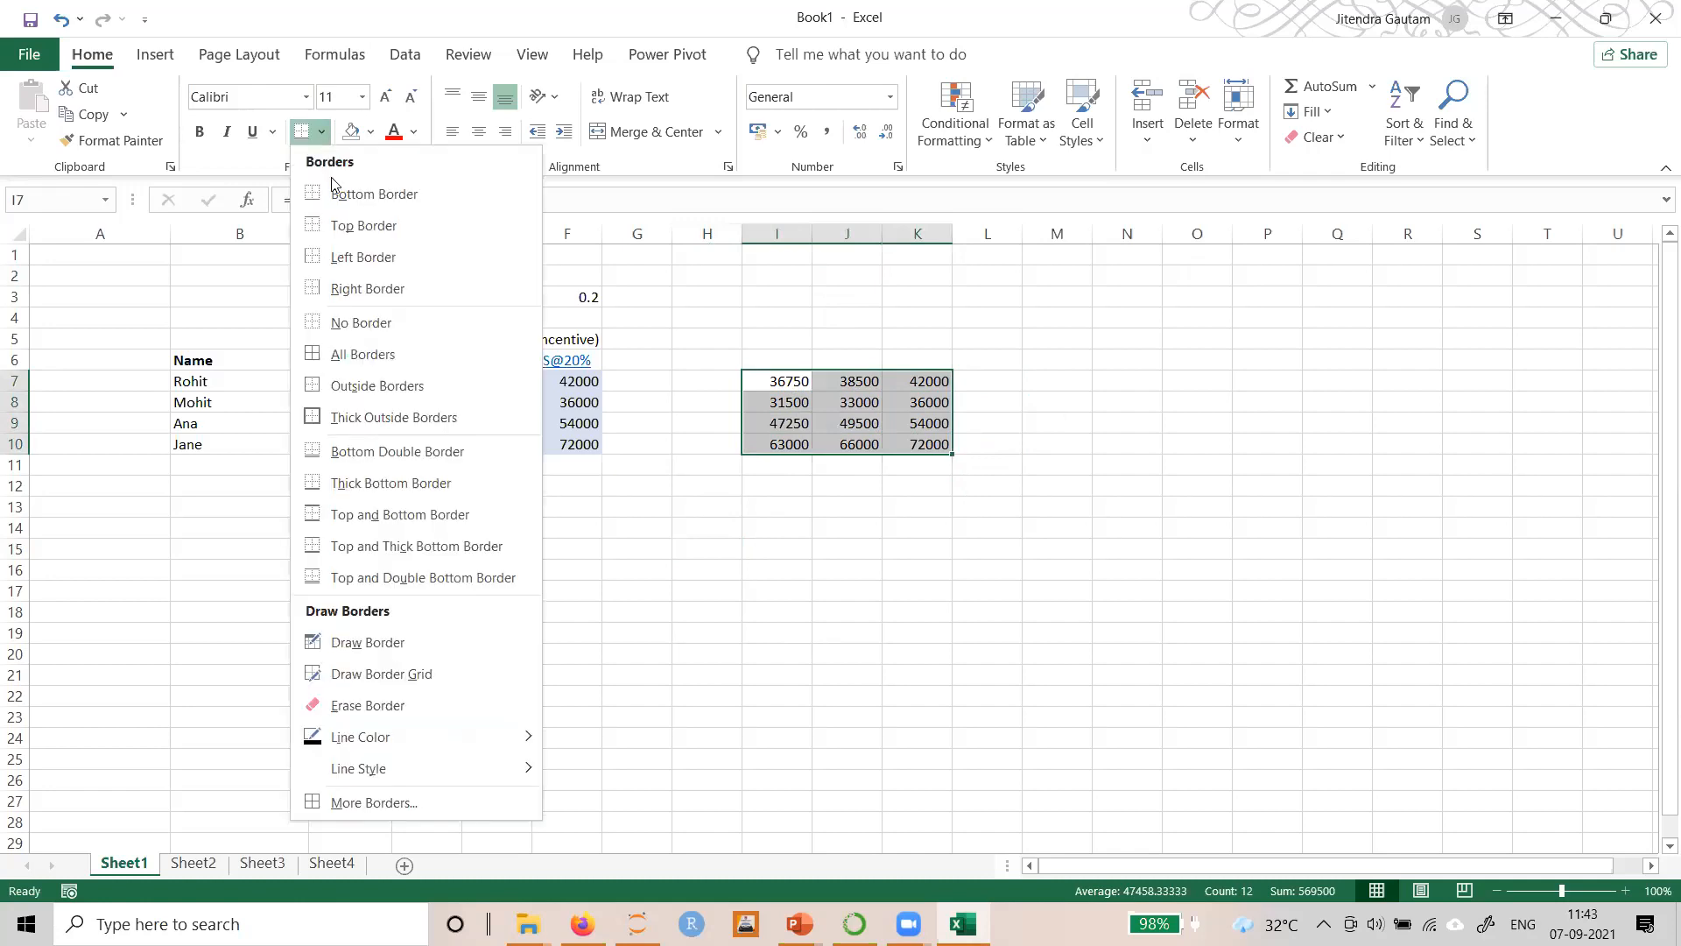
click(356, 355)
Examine the incentive rates in D3:F3 and the basic salaries in C7:C10 that the formulas refer to
click(792, 587)
click(774, 376)
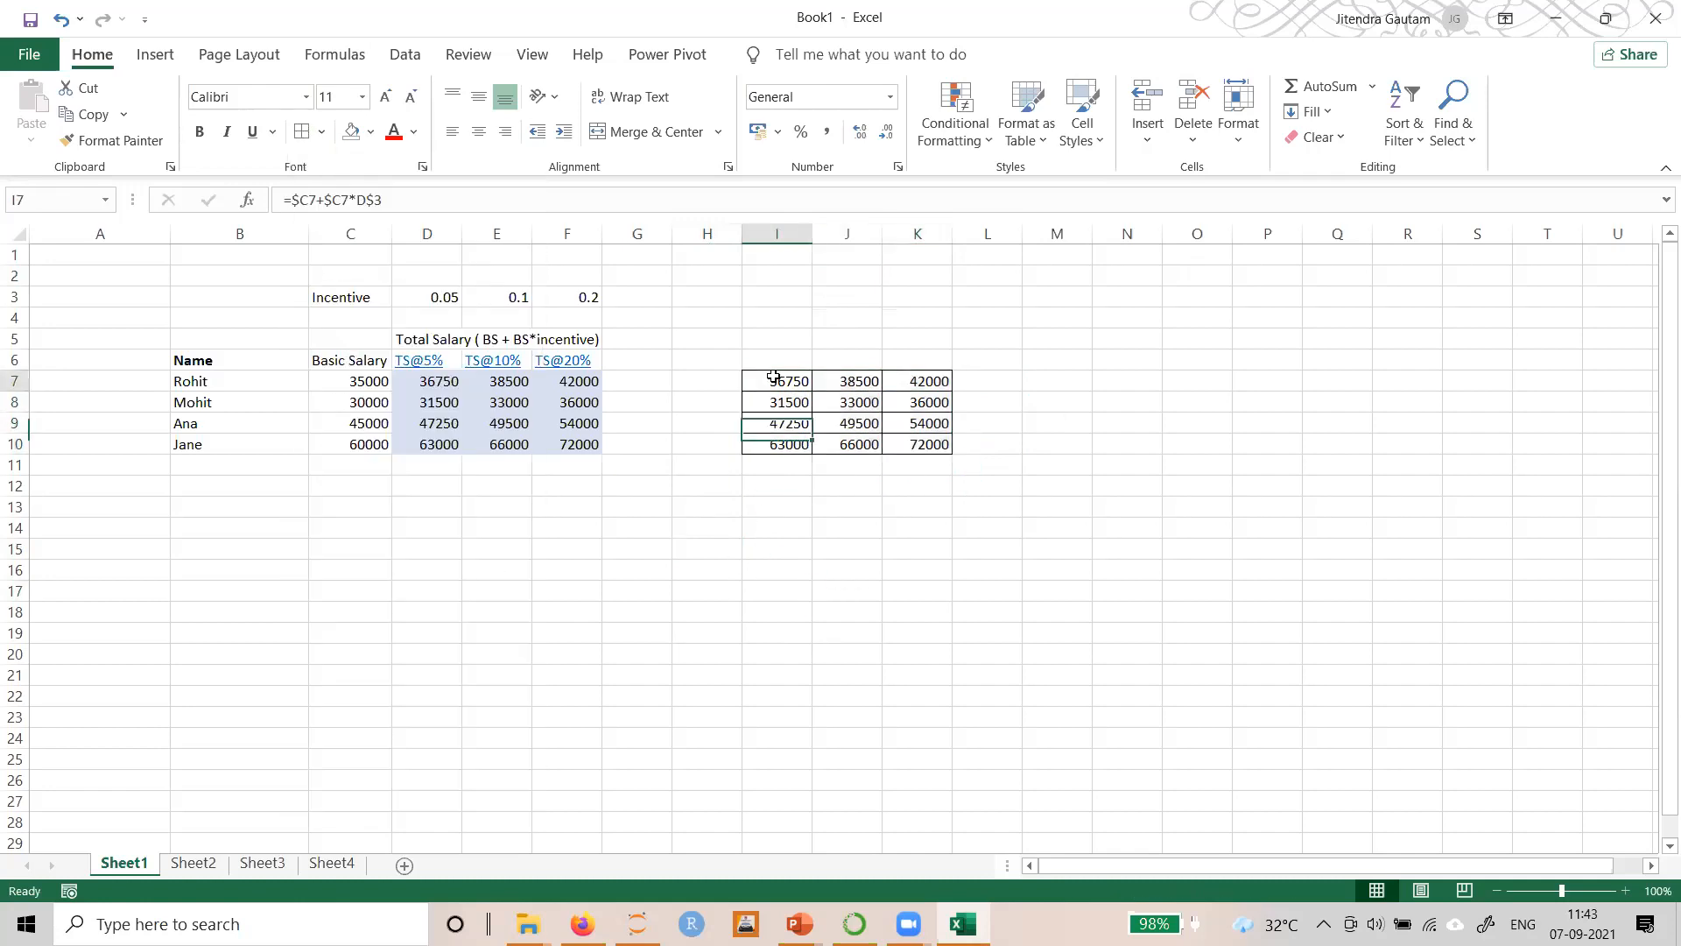
drag(431, 296, 568, 297)
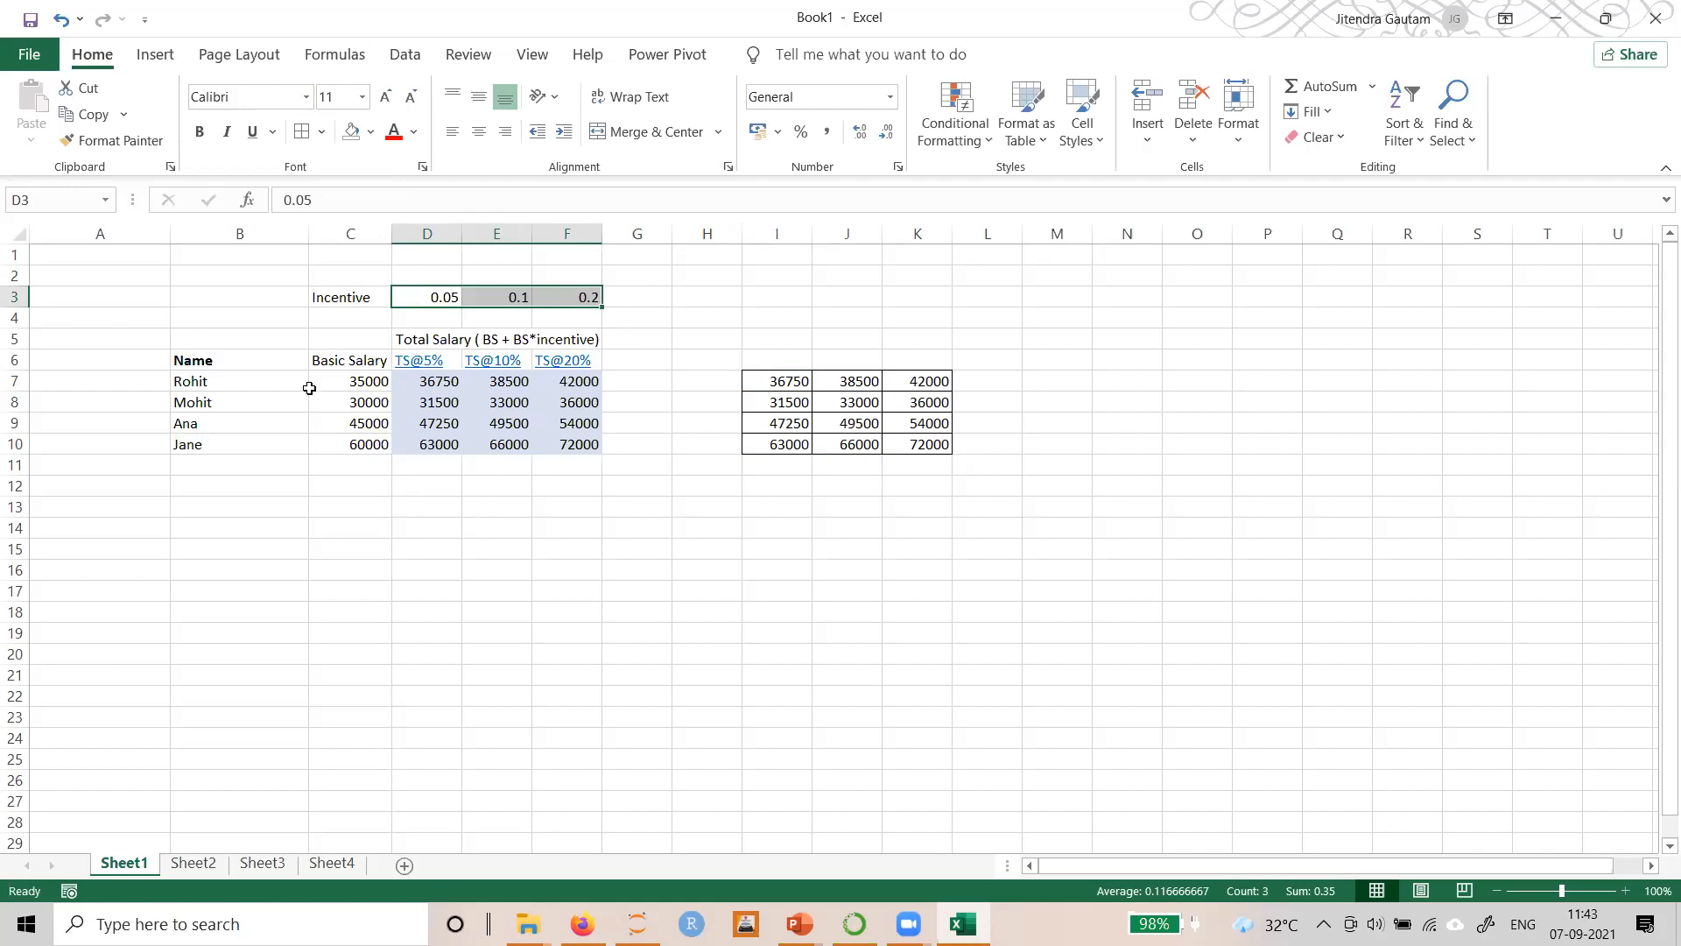
click(360, 385)
drag(360, 384, 363, 465)
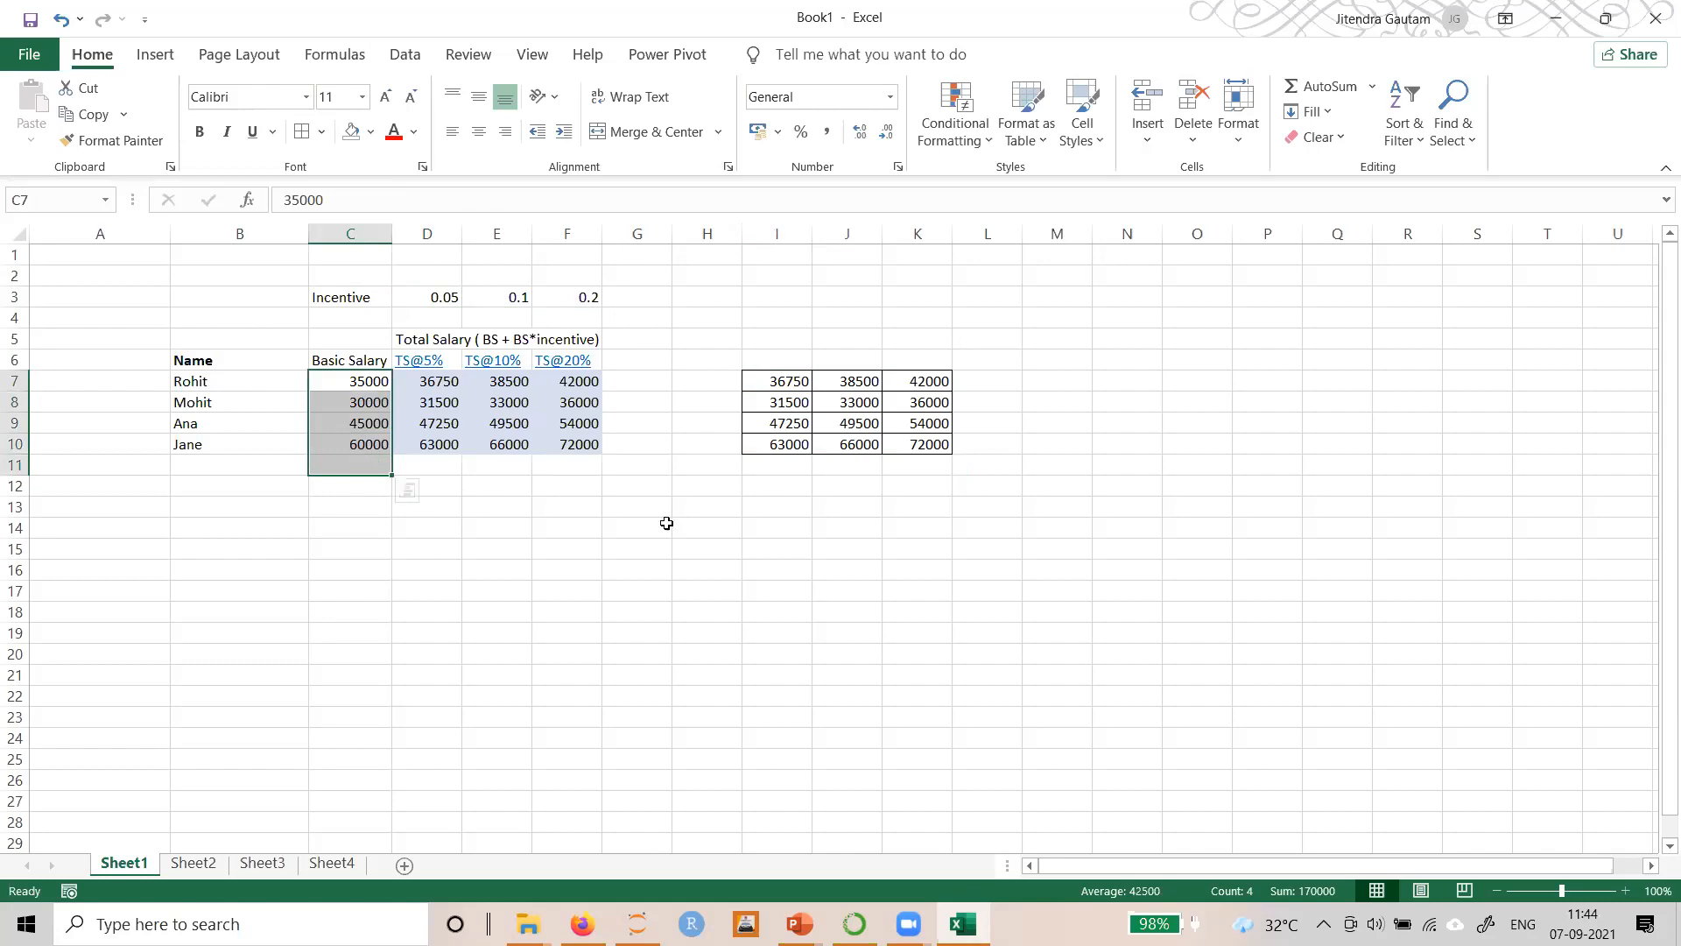
click(270, 504)
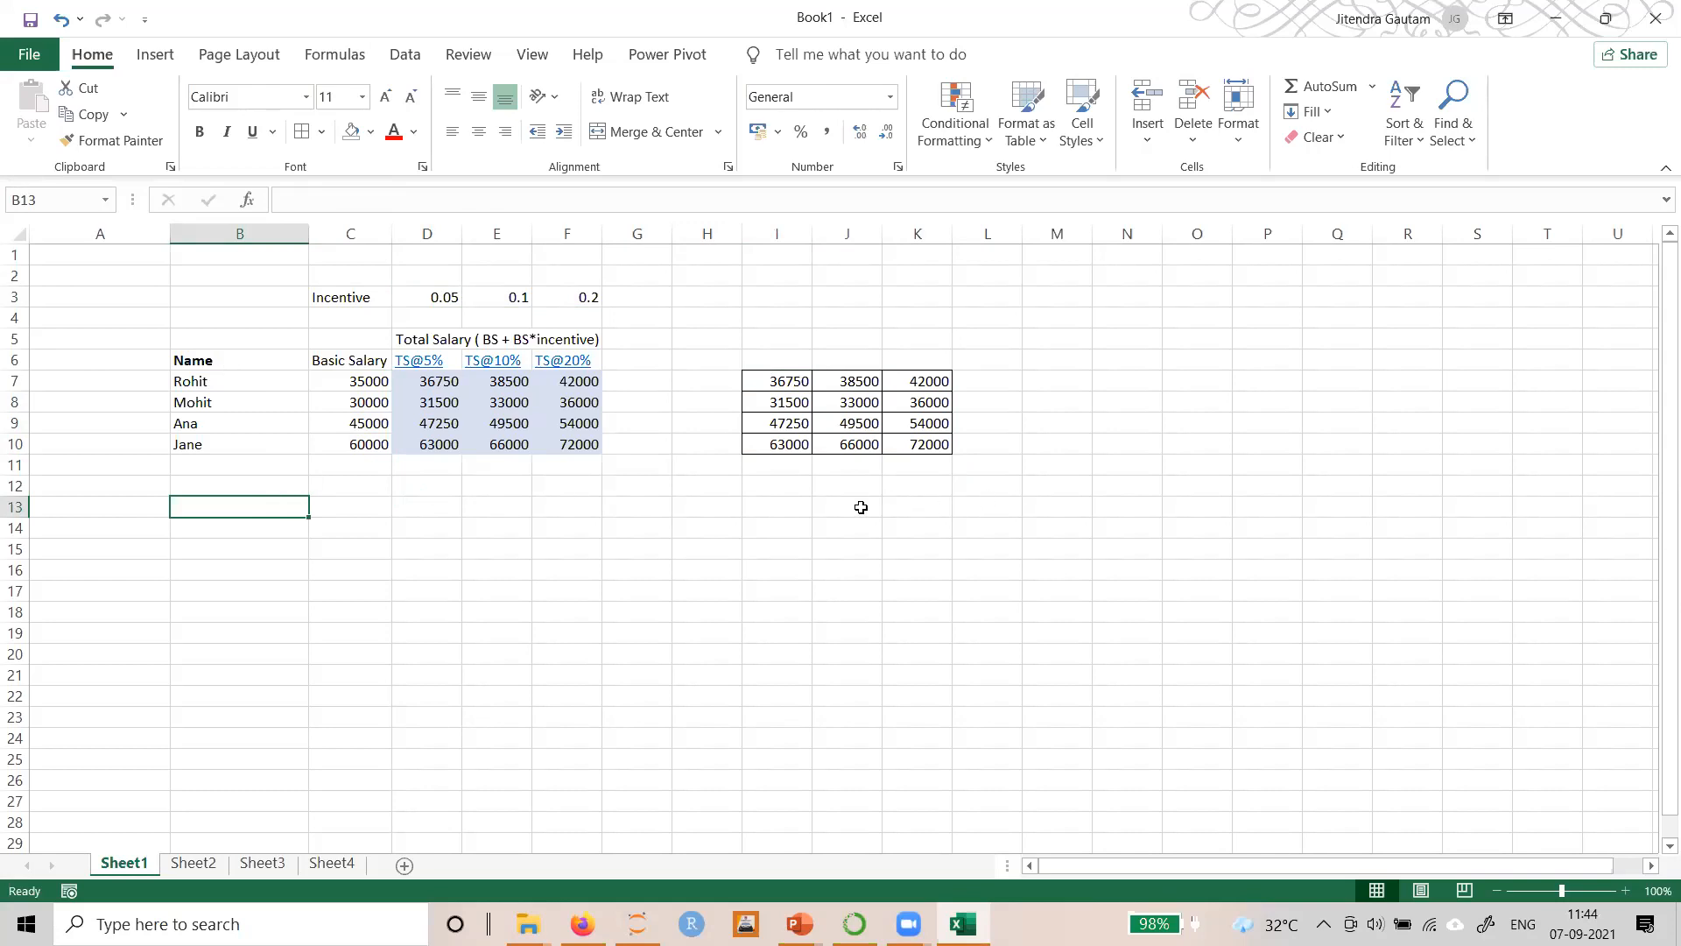
Clear the contents of the bordered block I7:K10
click(775, 379)
drag(775, 378, 912, 446)
key(Delete)
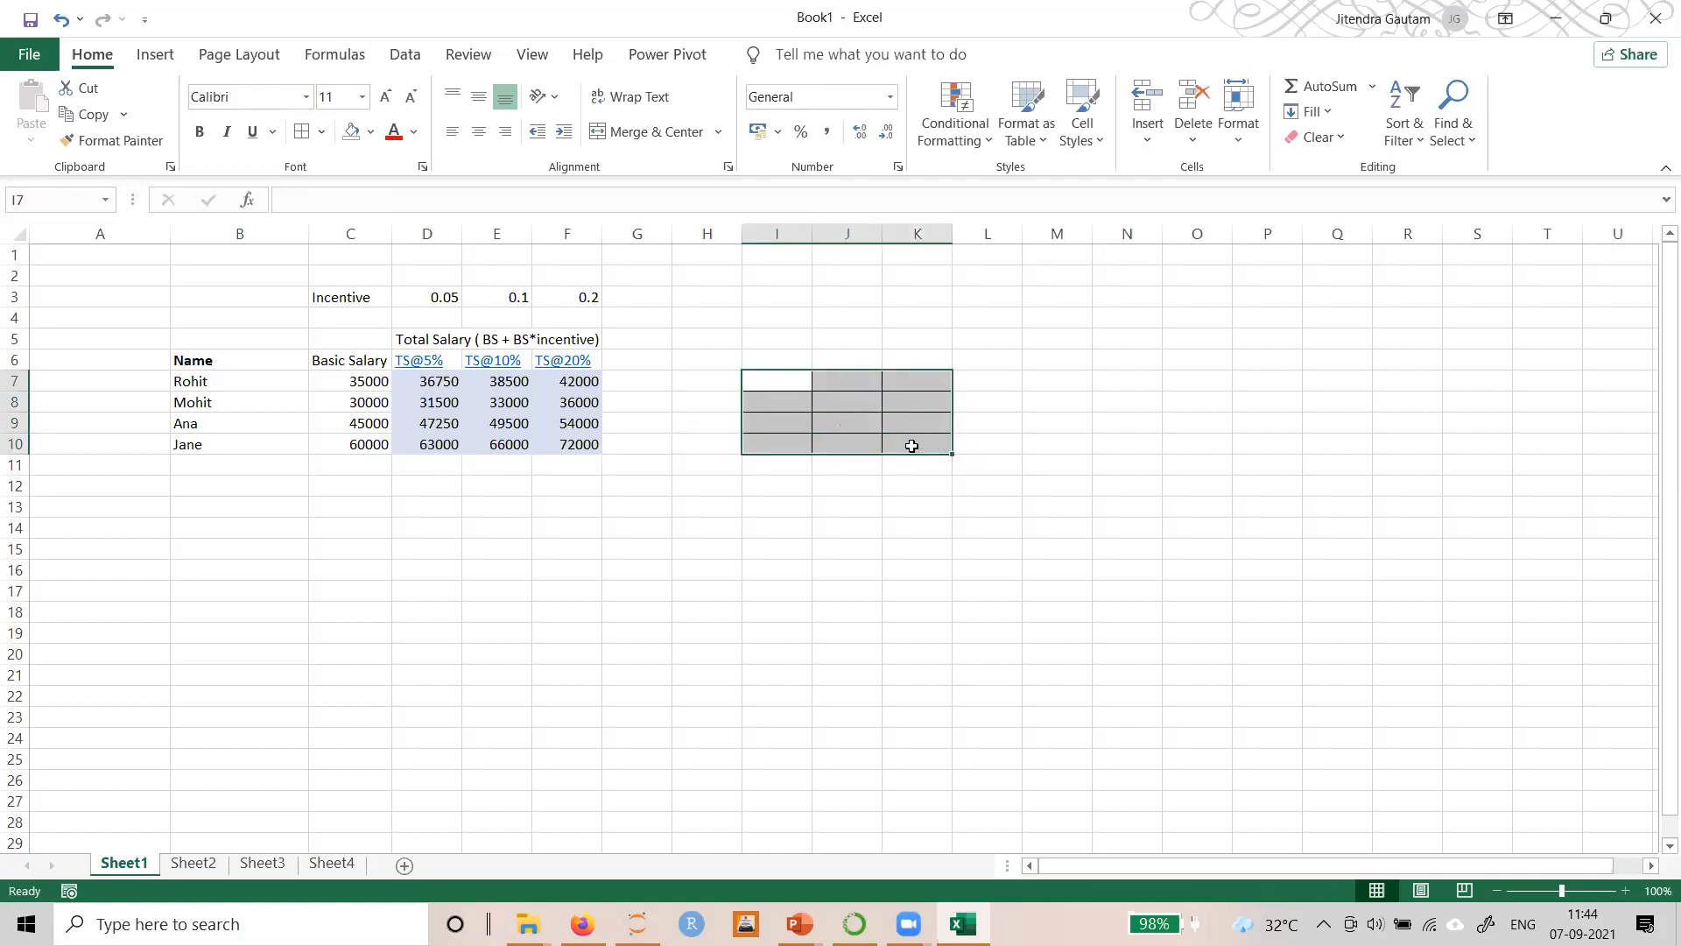
Enter the total salary formula =C7+C7*D3 in cell I7
click(788, 383)
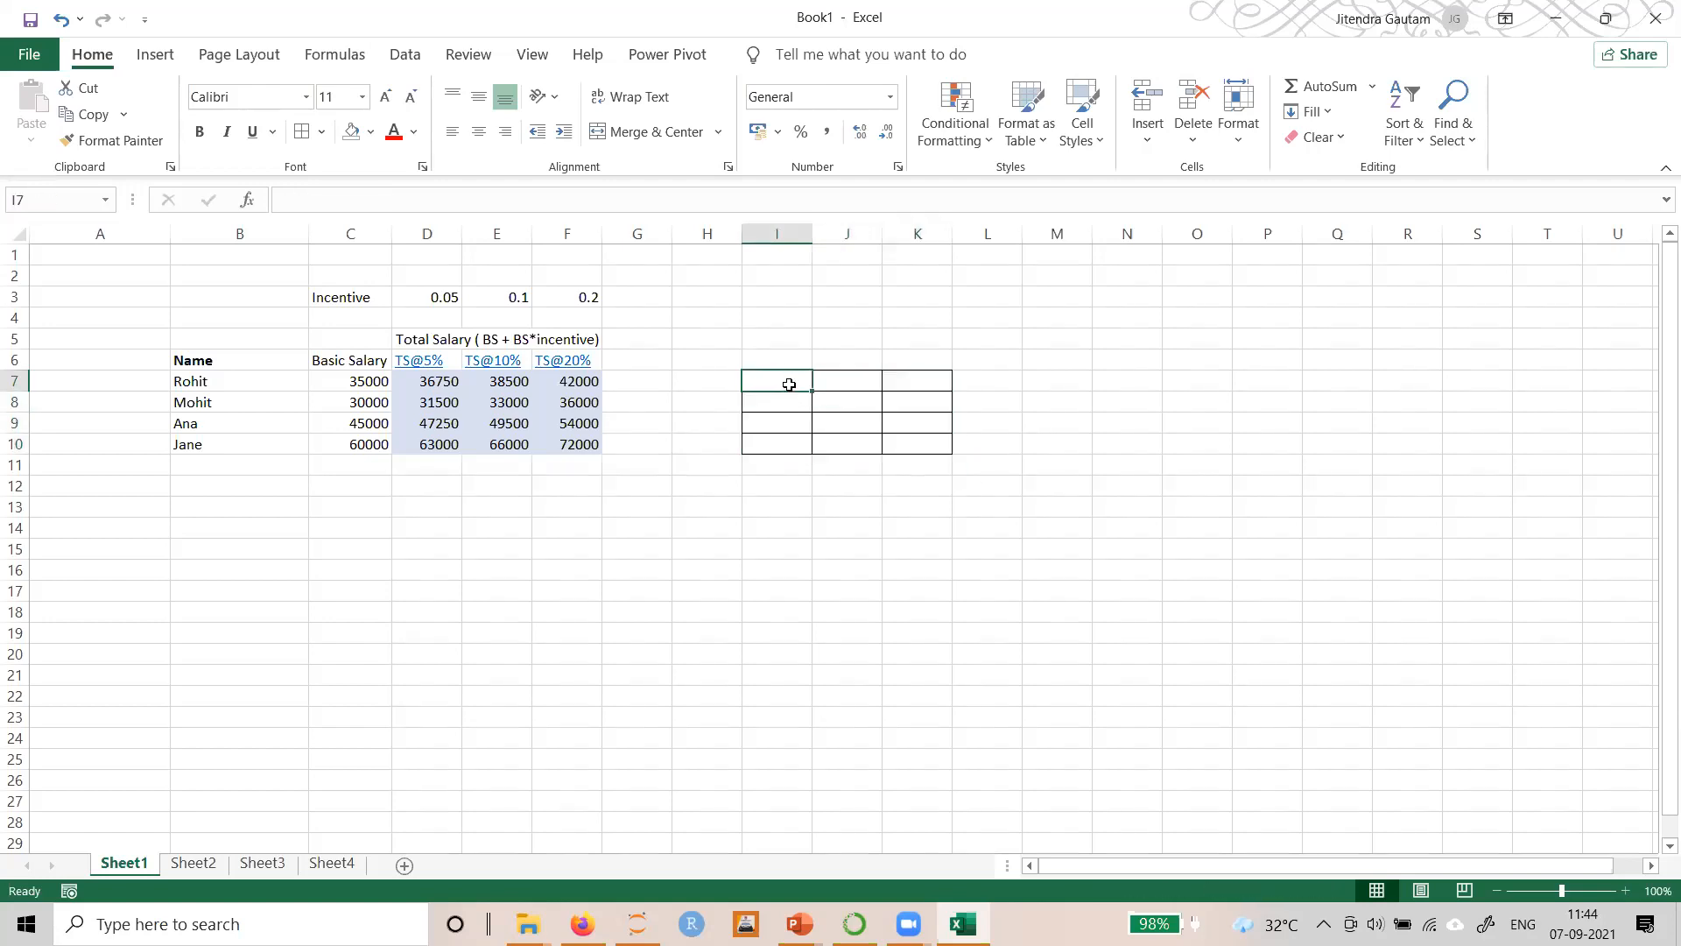
text(=)
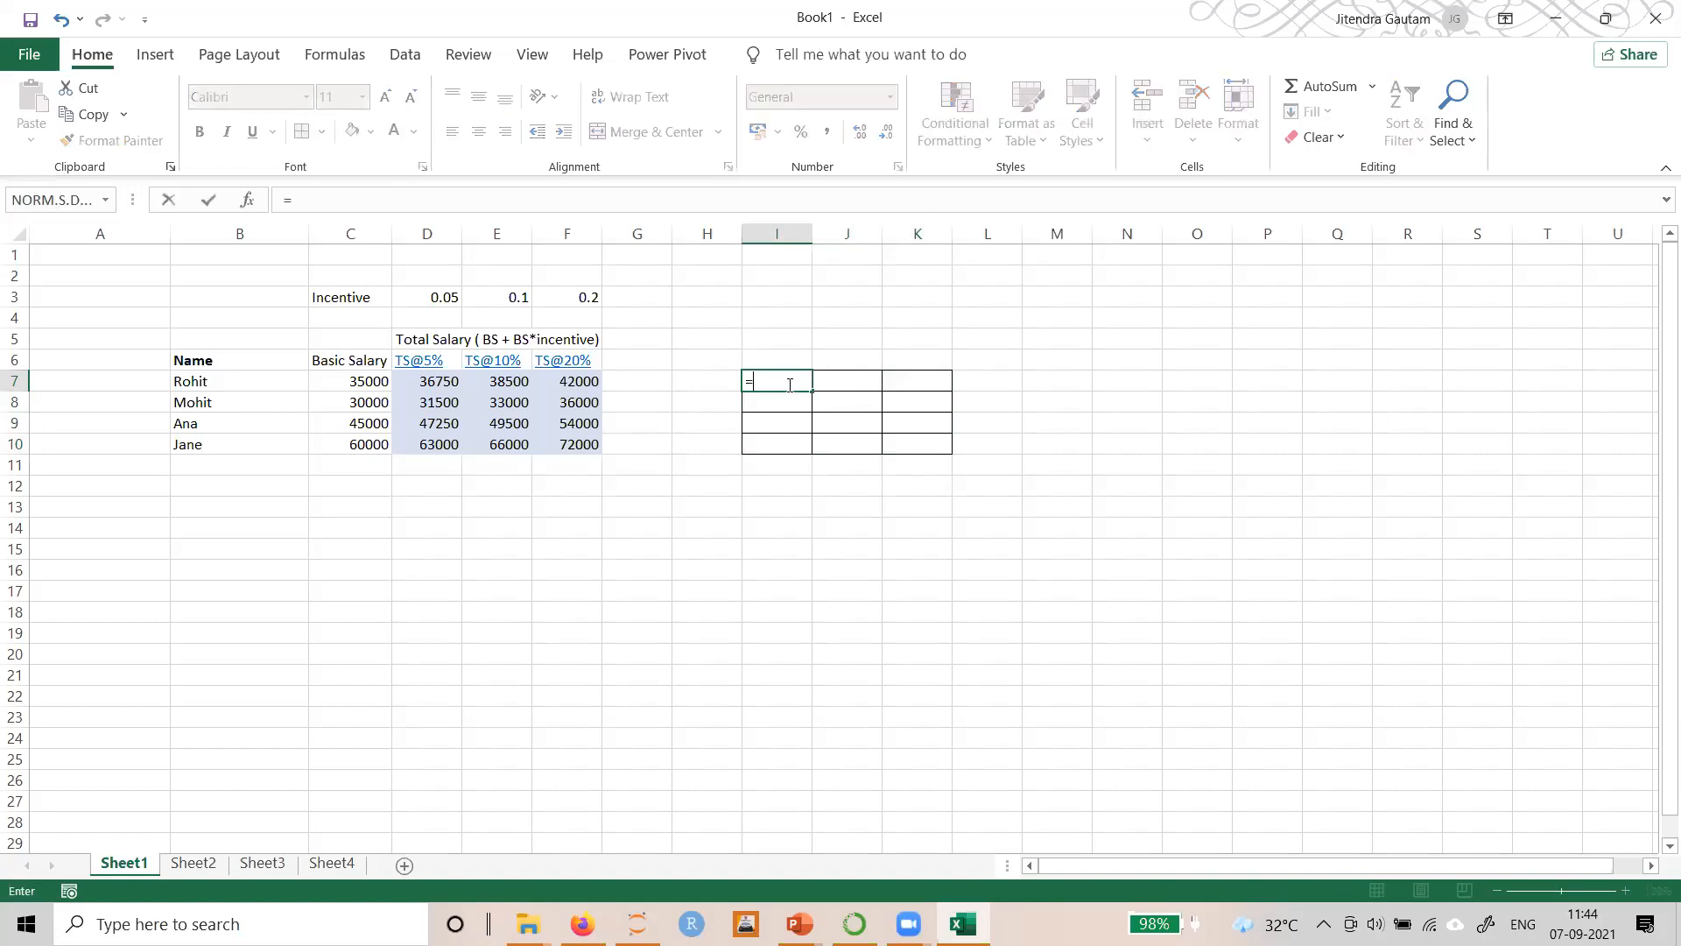
click(368, 379)
text(+)
click(369, 379)
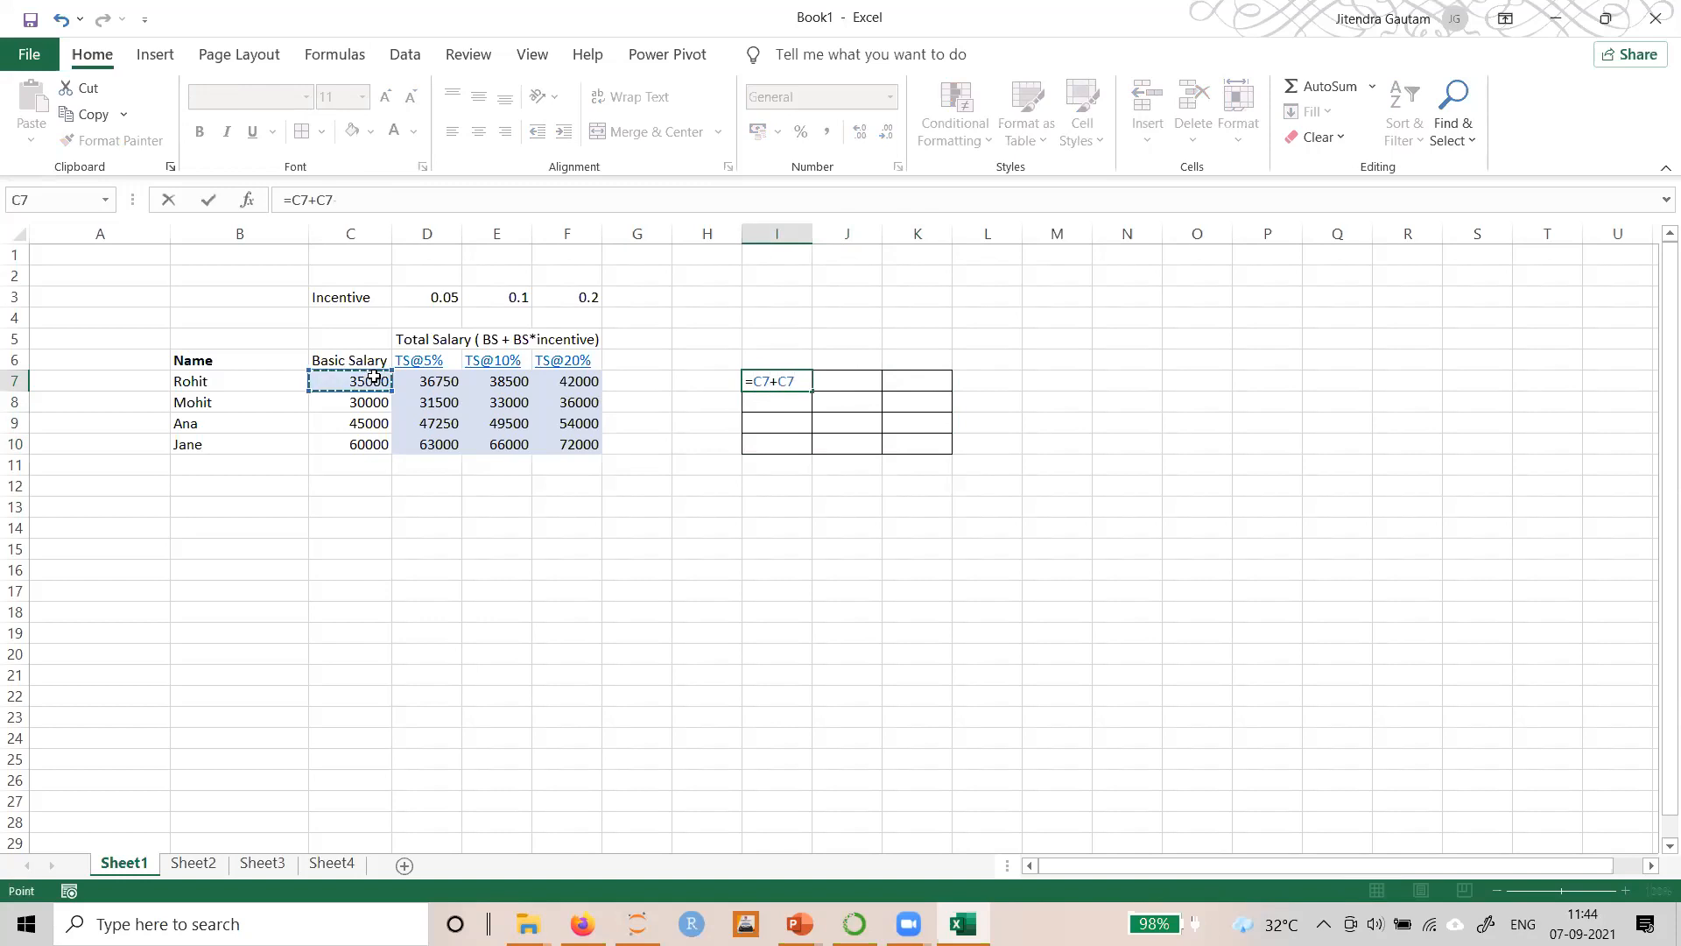
text(*)
click(432, 303)
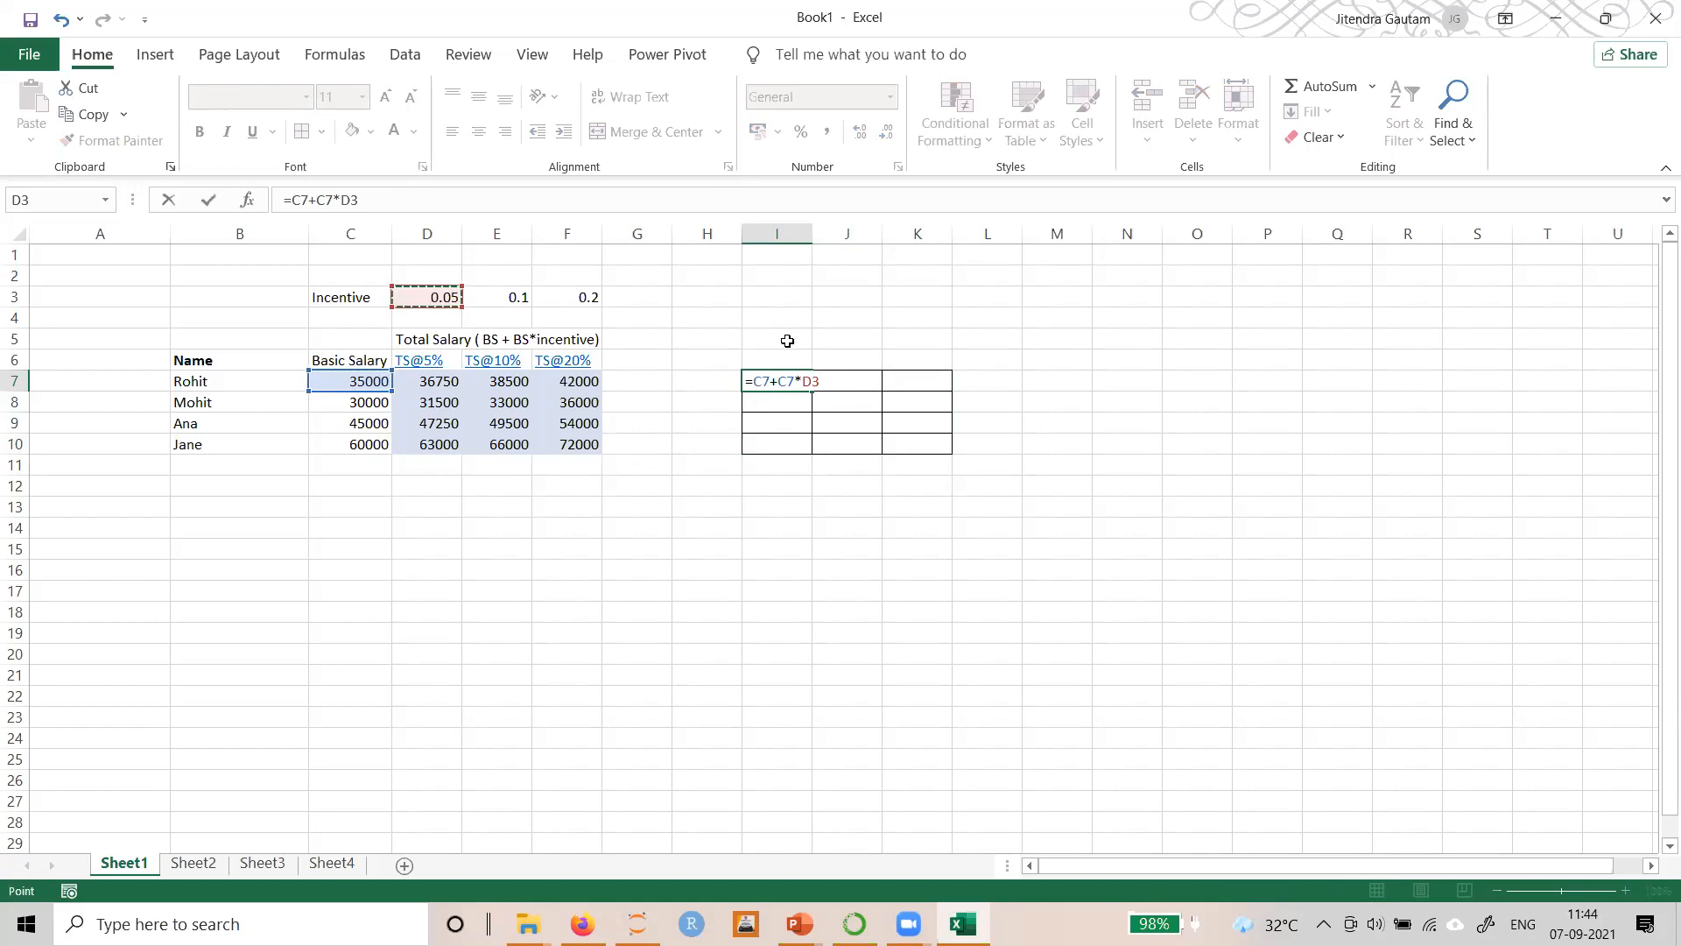
key(F2)
shift+click(878, 510)
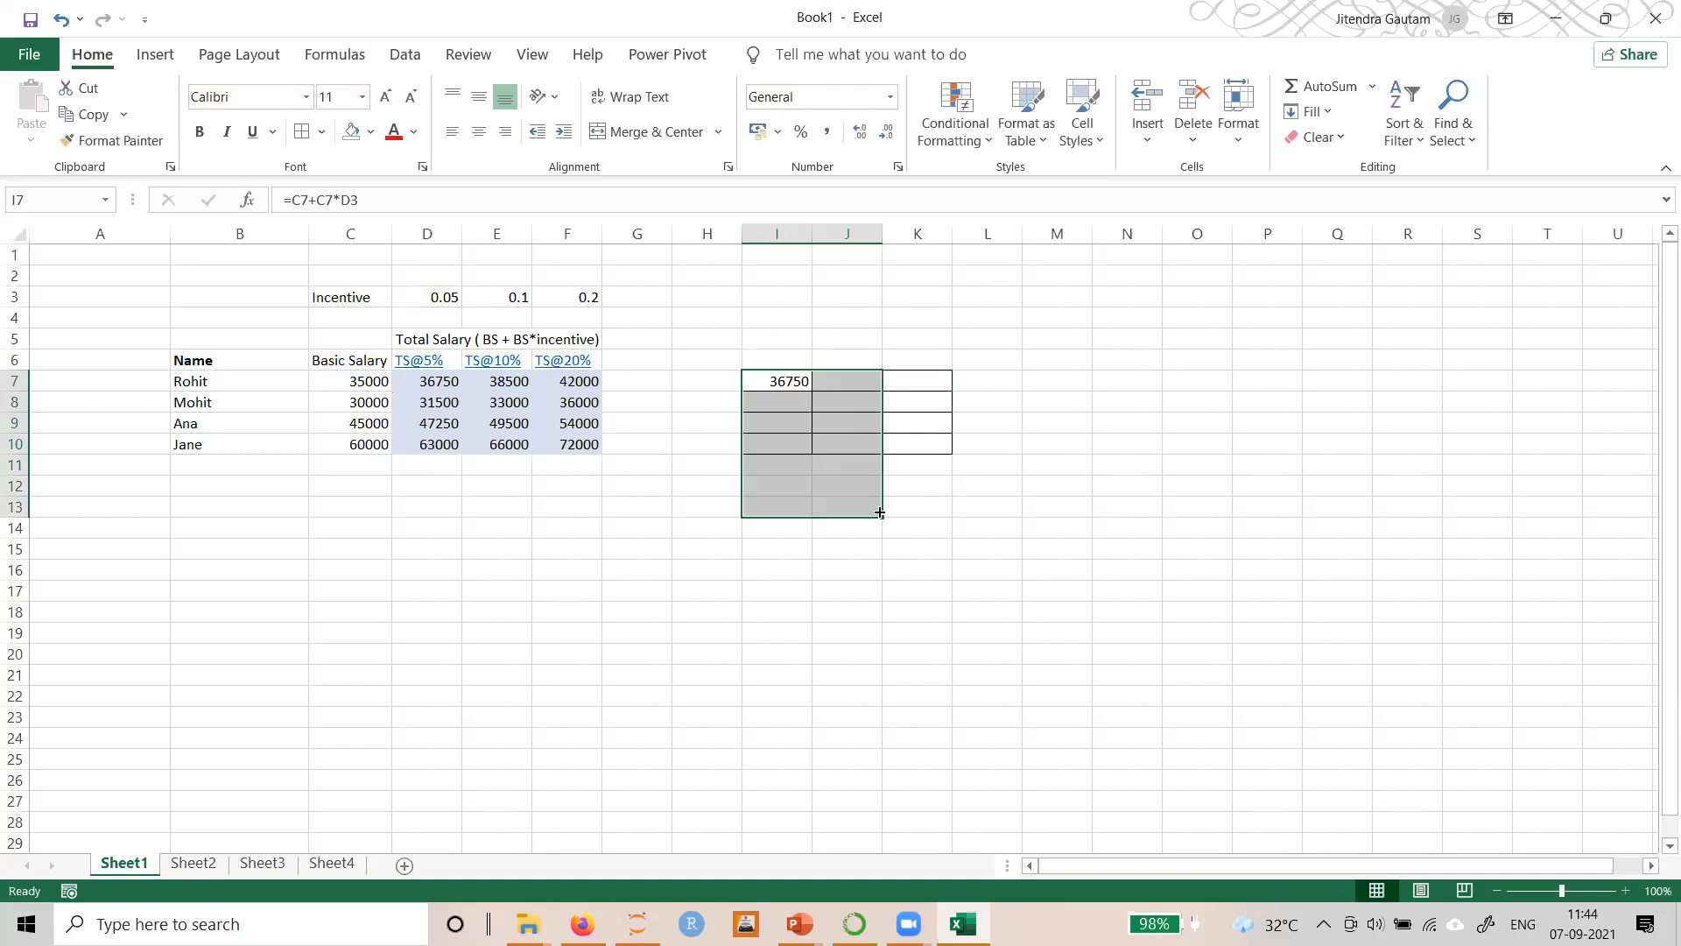
Change the references in the I7 formula to mixed ones so it reads =$C7+$C7*D$3
click(775, 380)
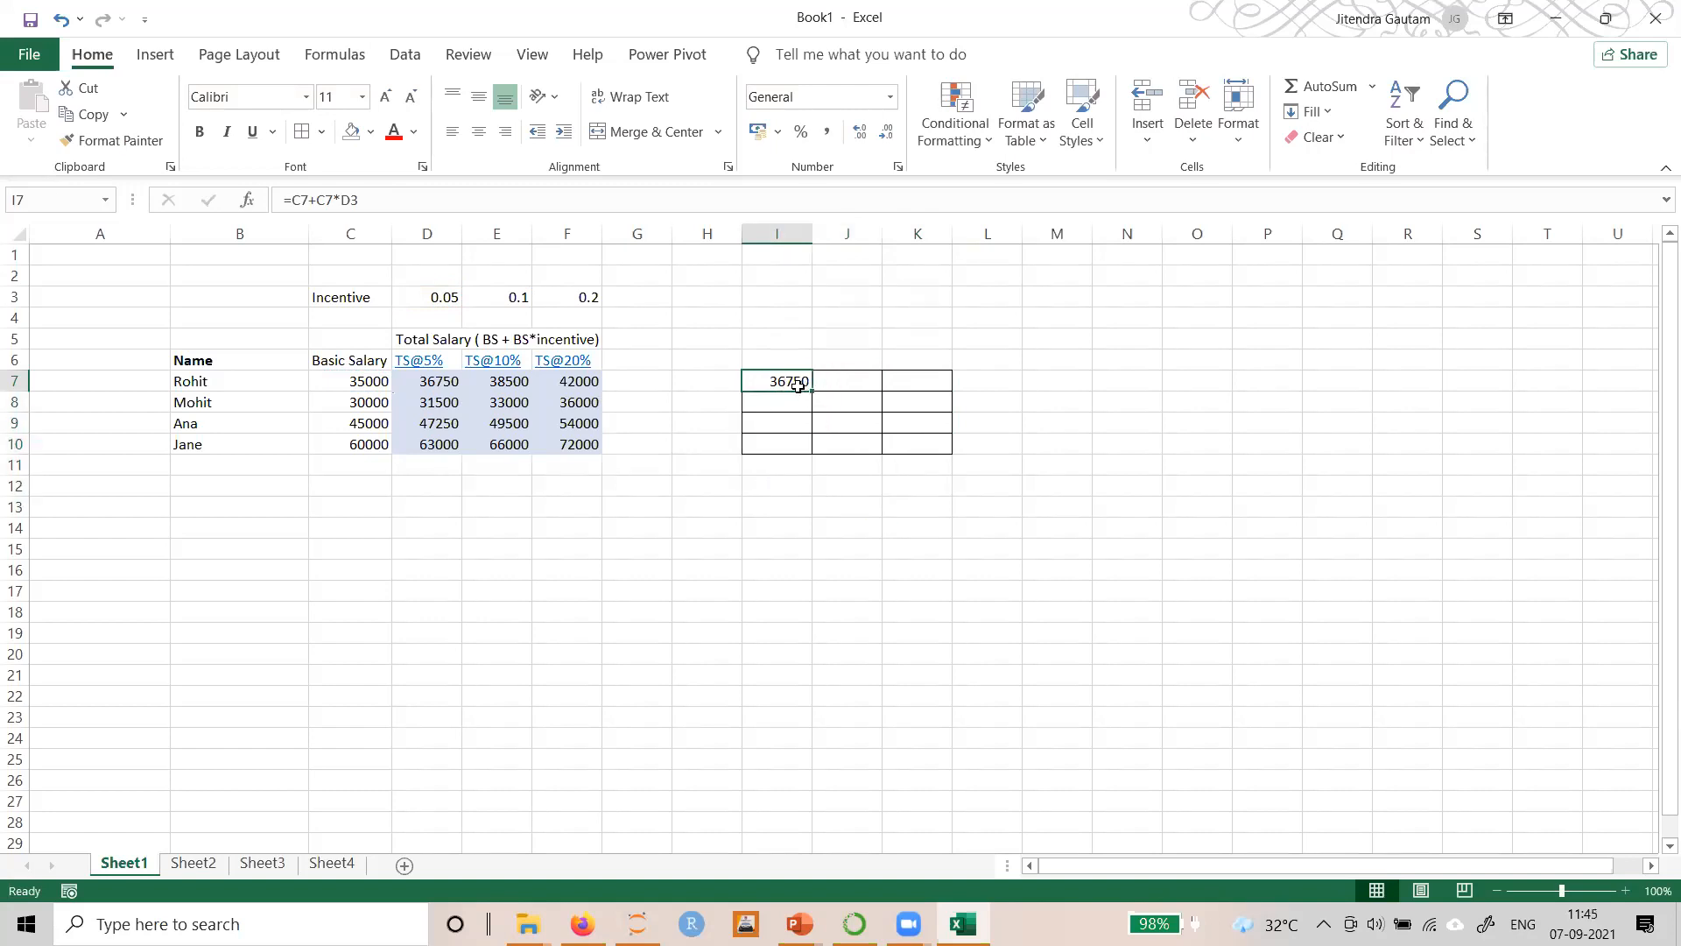
click(354, 199)
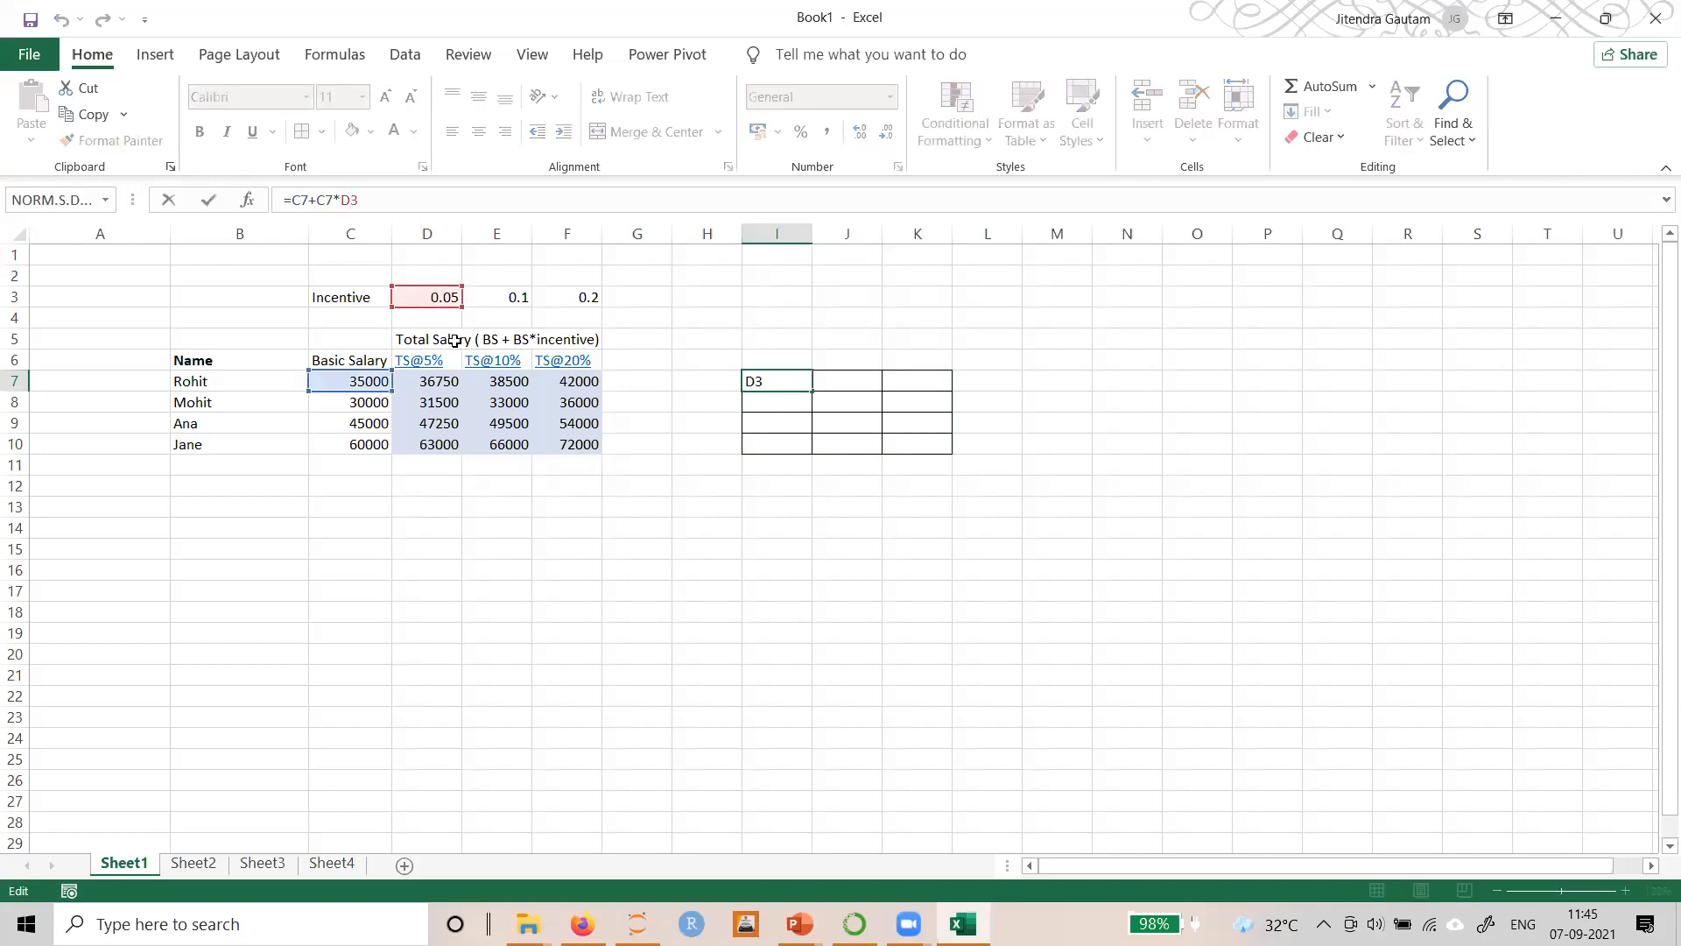
text($)
click(294, 195)
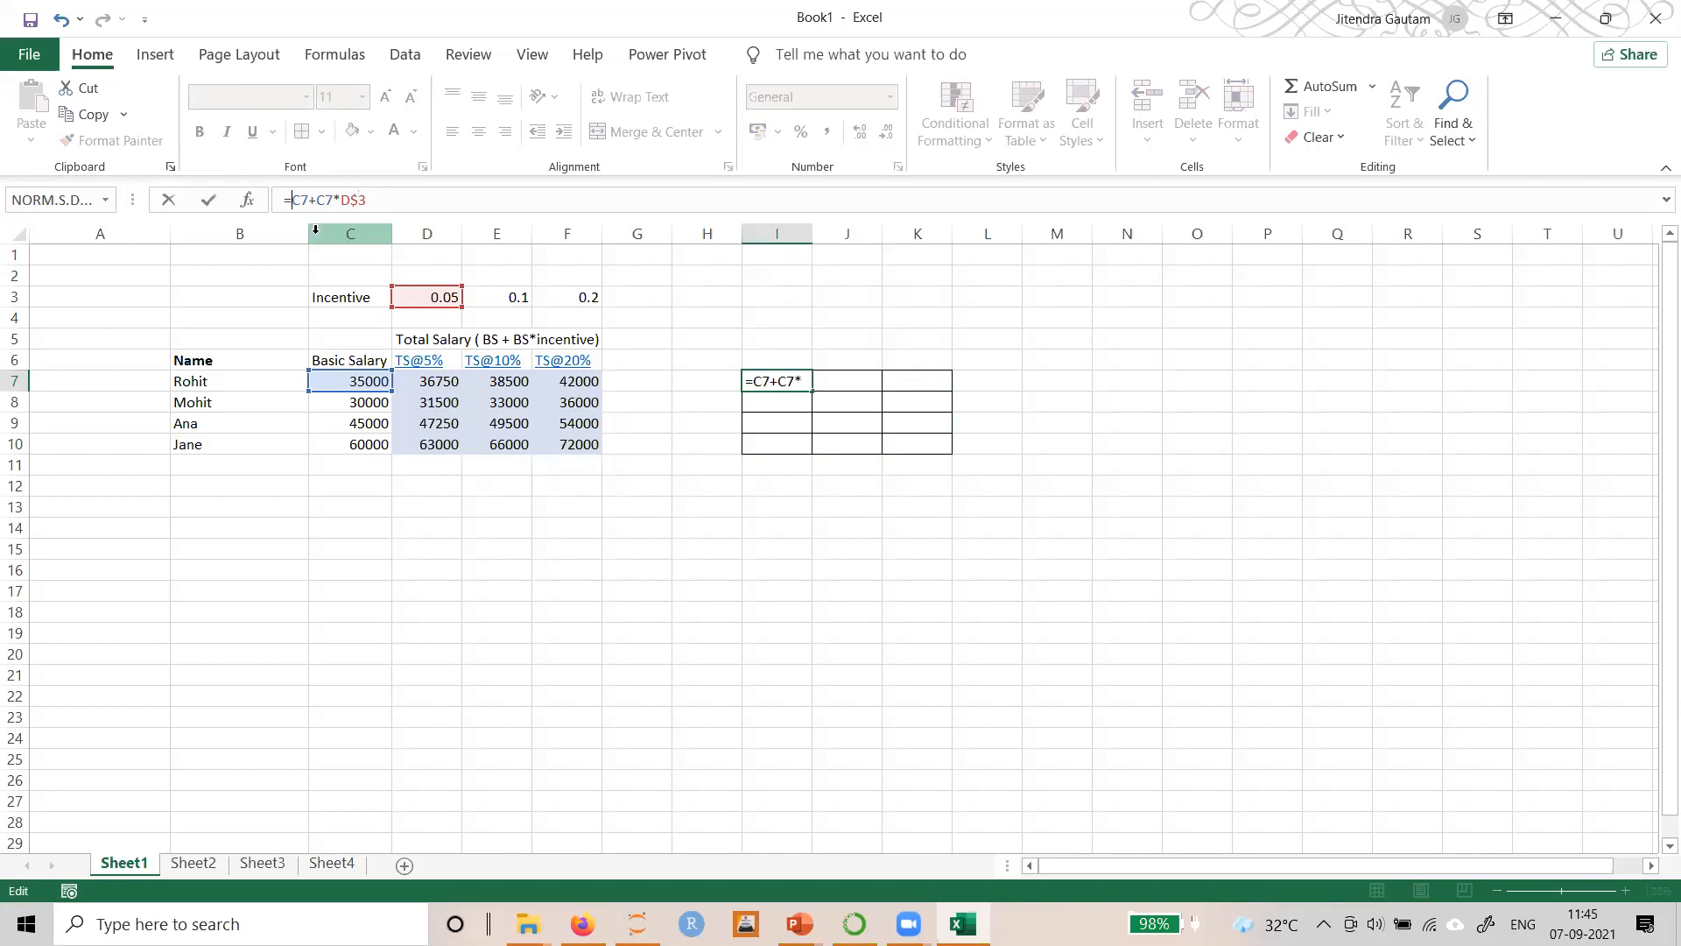
text($C7+$)
key(Return)
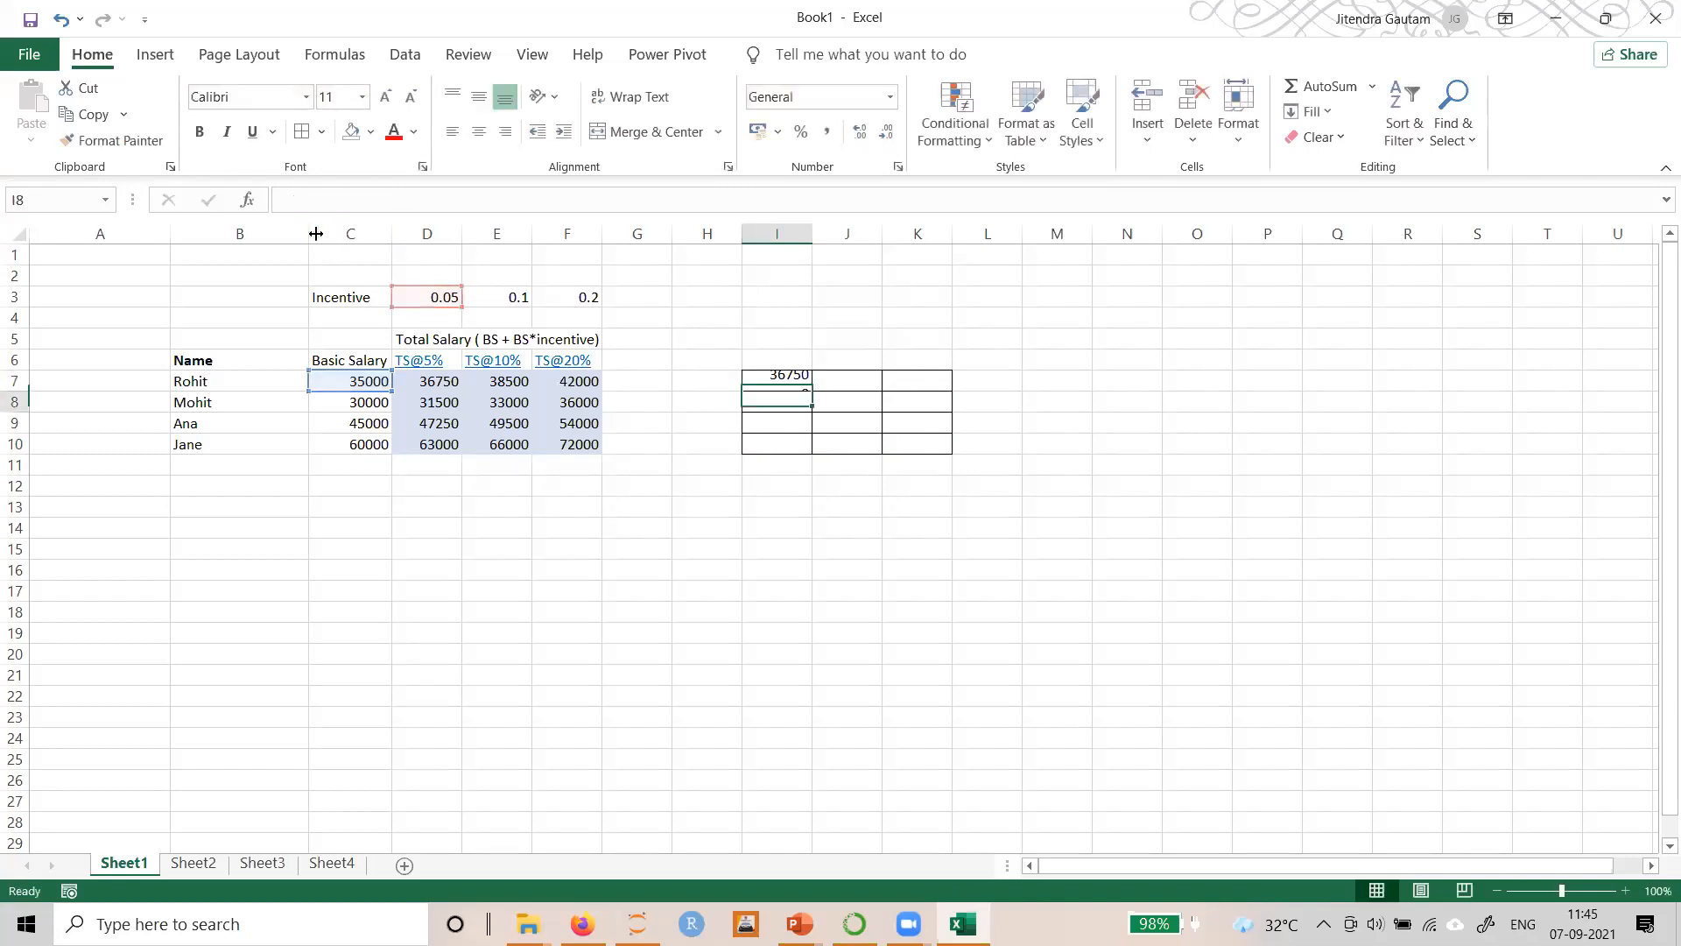
Fill the I7 formula down to I10 and fill the column right through the block I7:K10
click(757, 379)
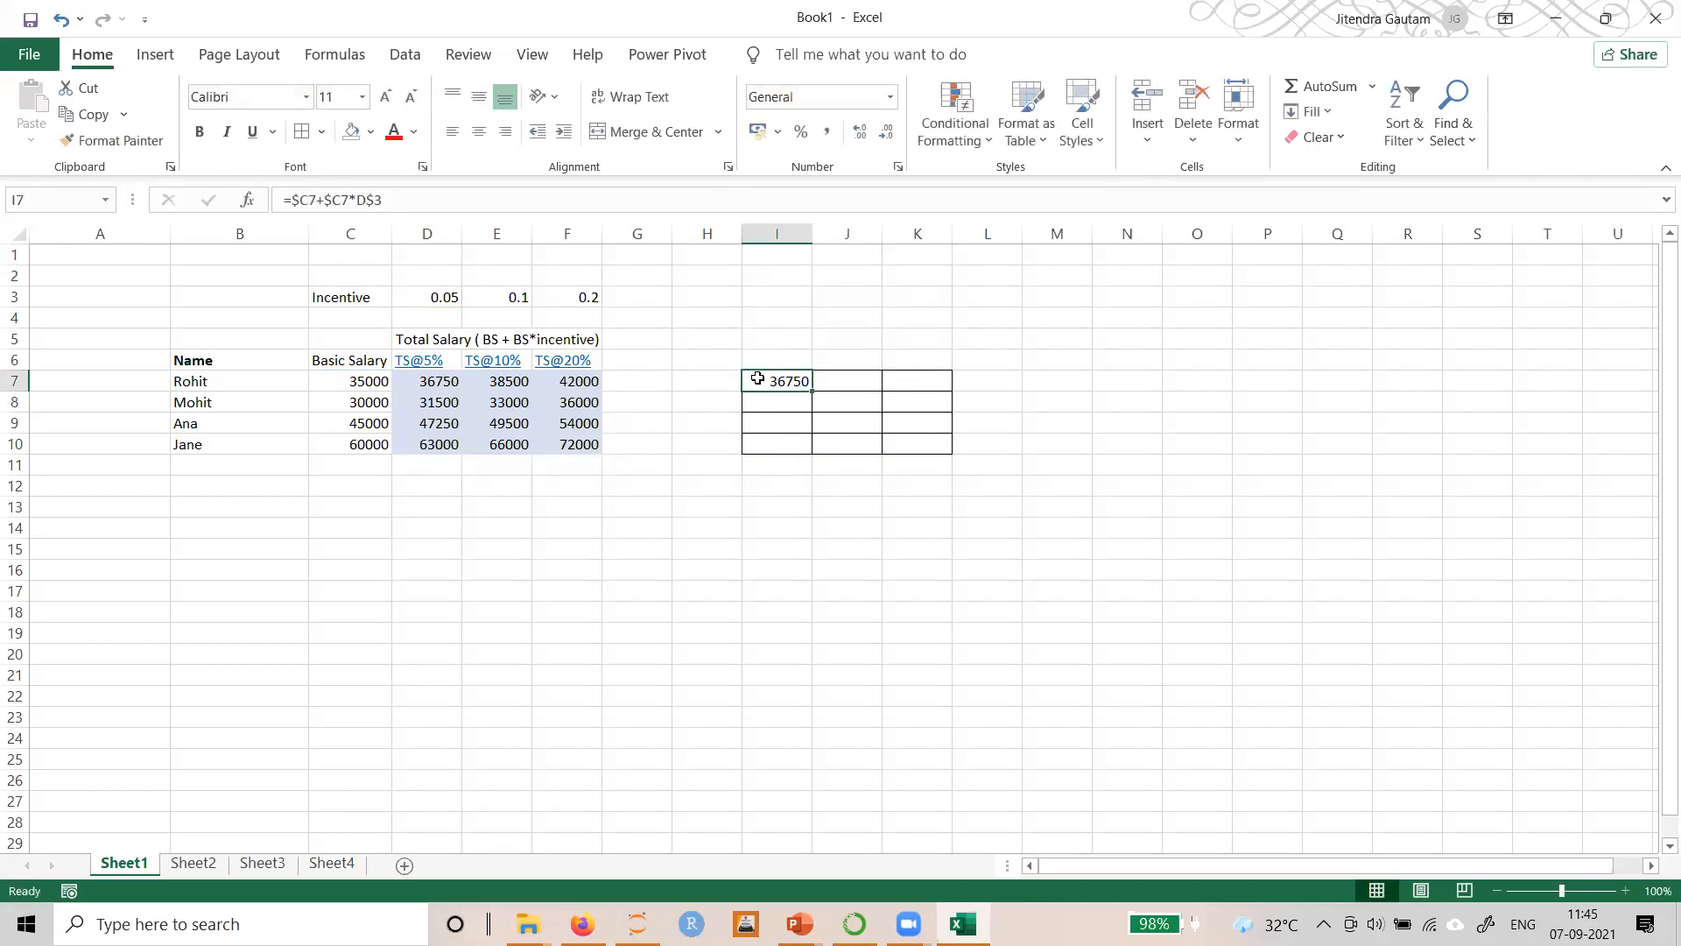
drag(816, 387, 803, 450)
drag(781, 381, 900, 440)
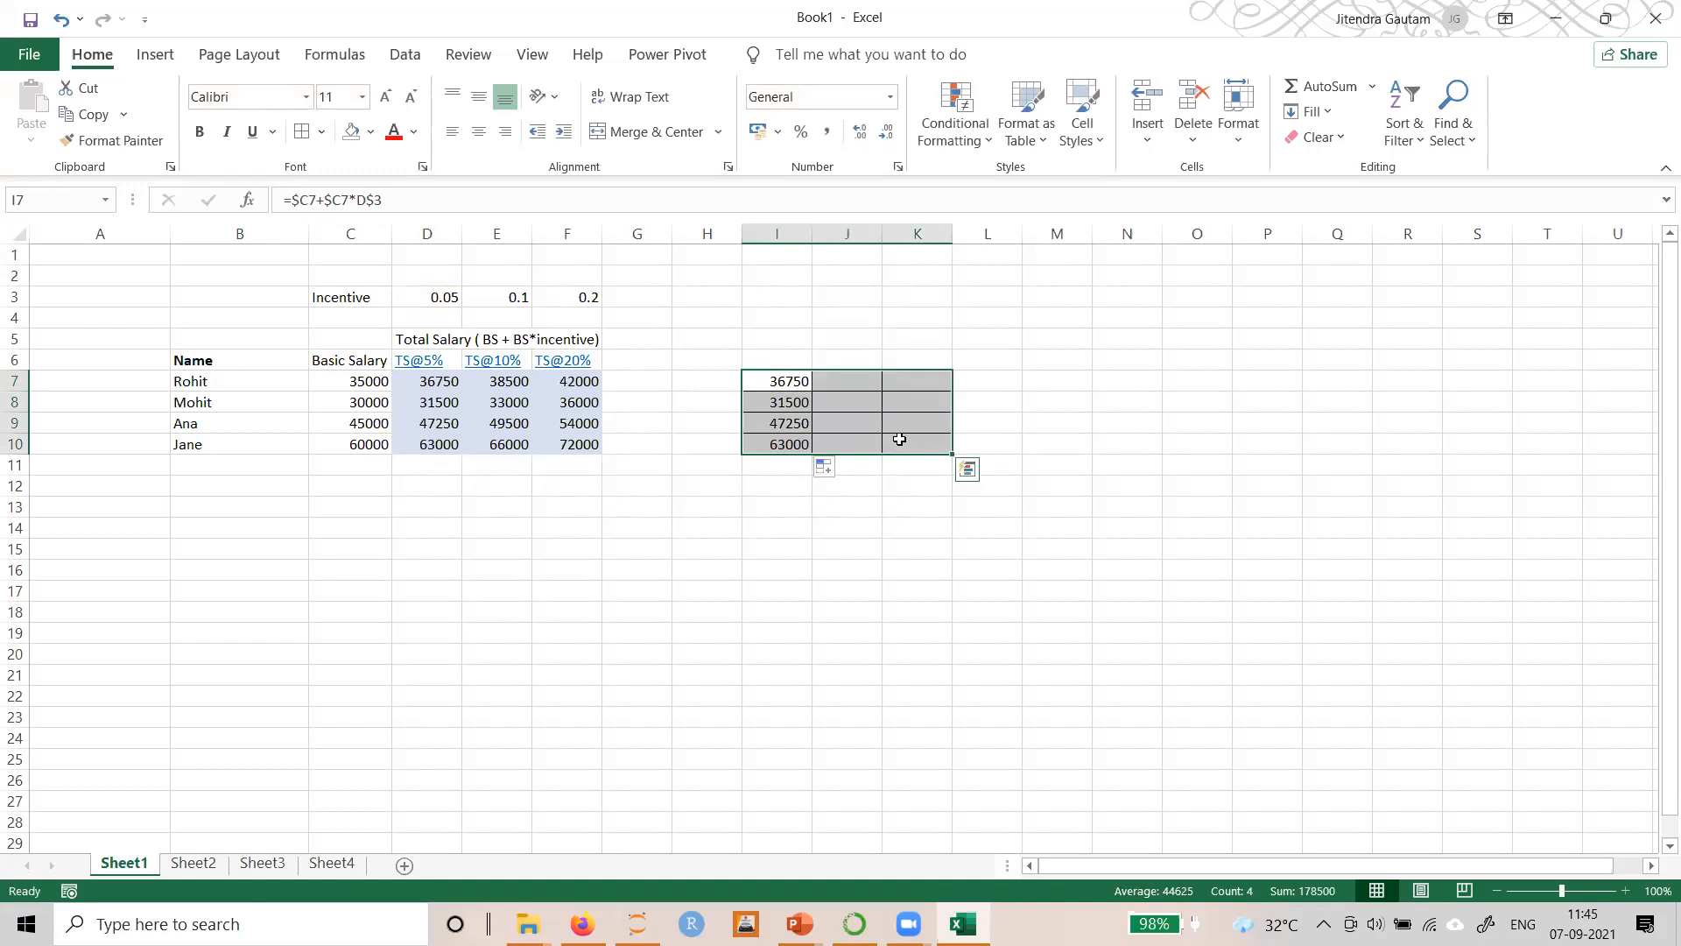
key(ctrl+r)
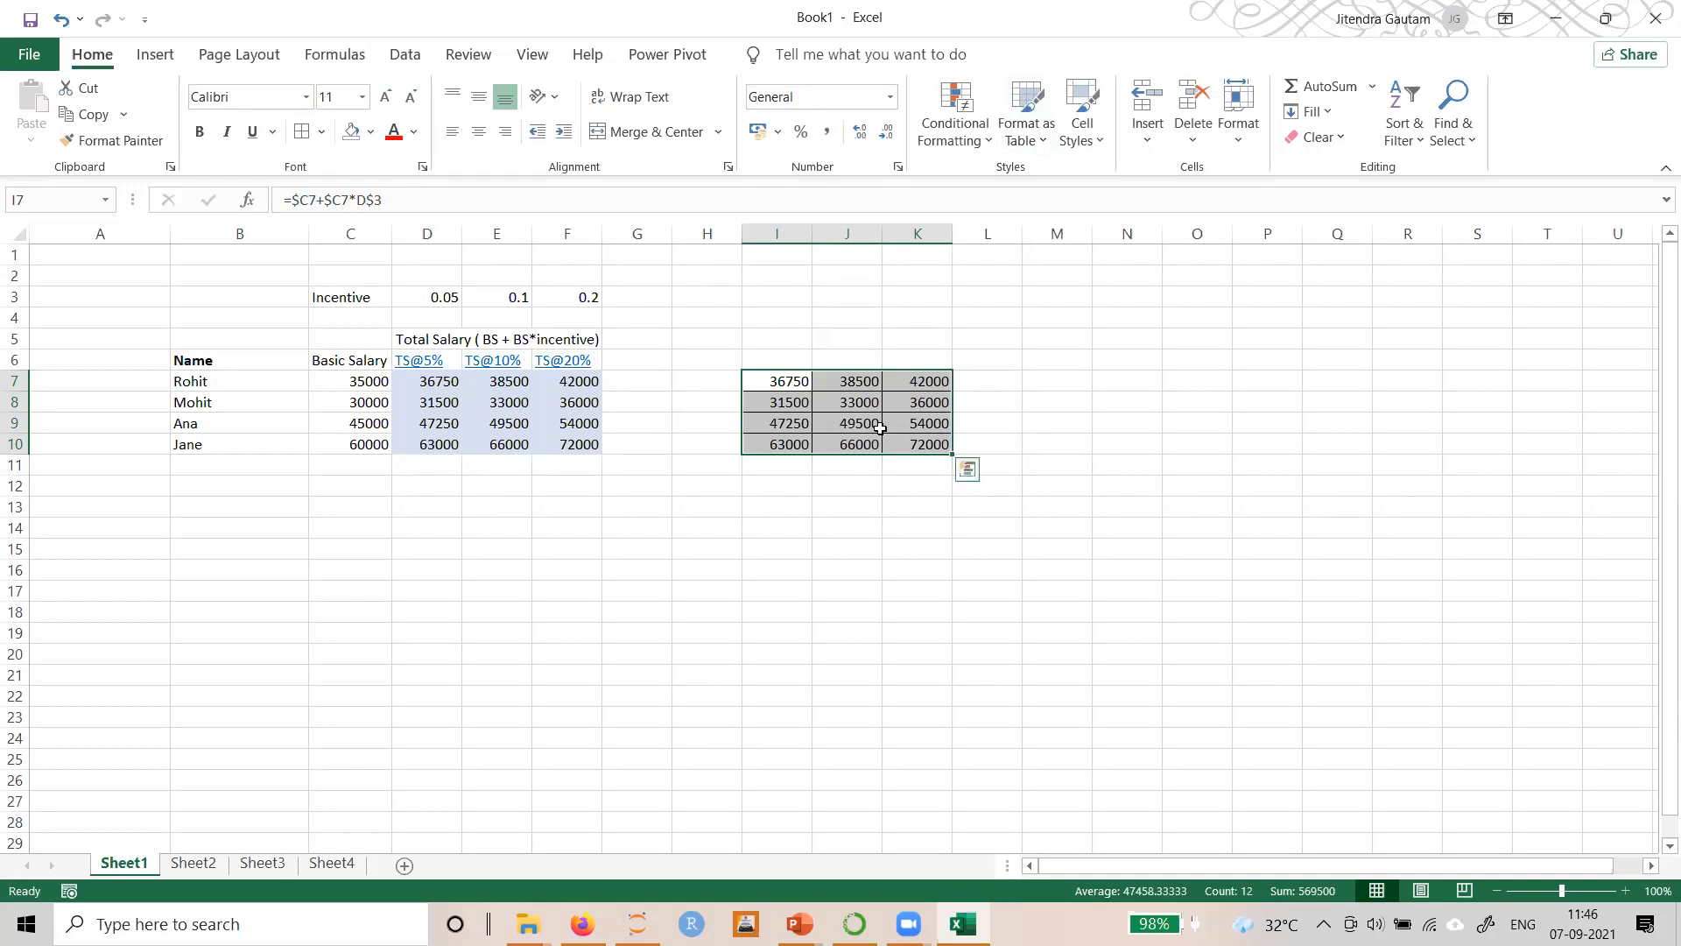
click(771, 388)
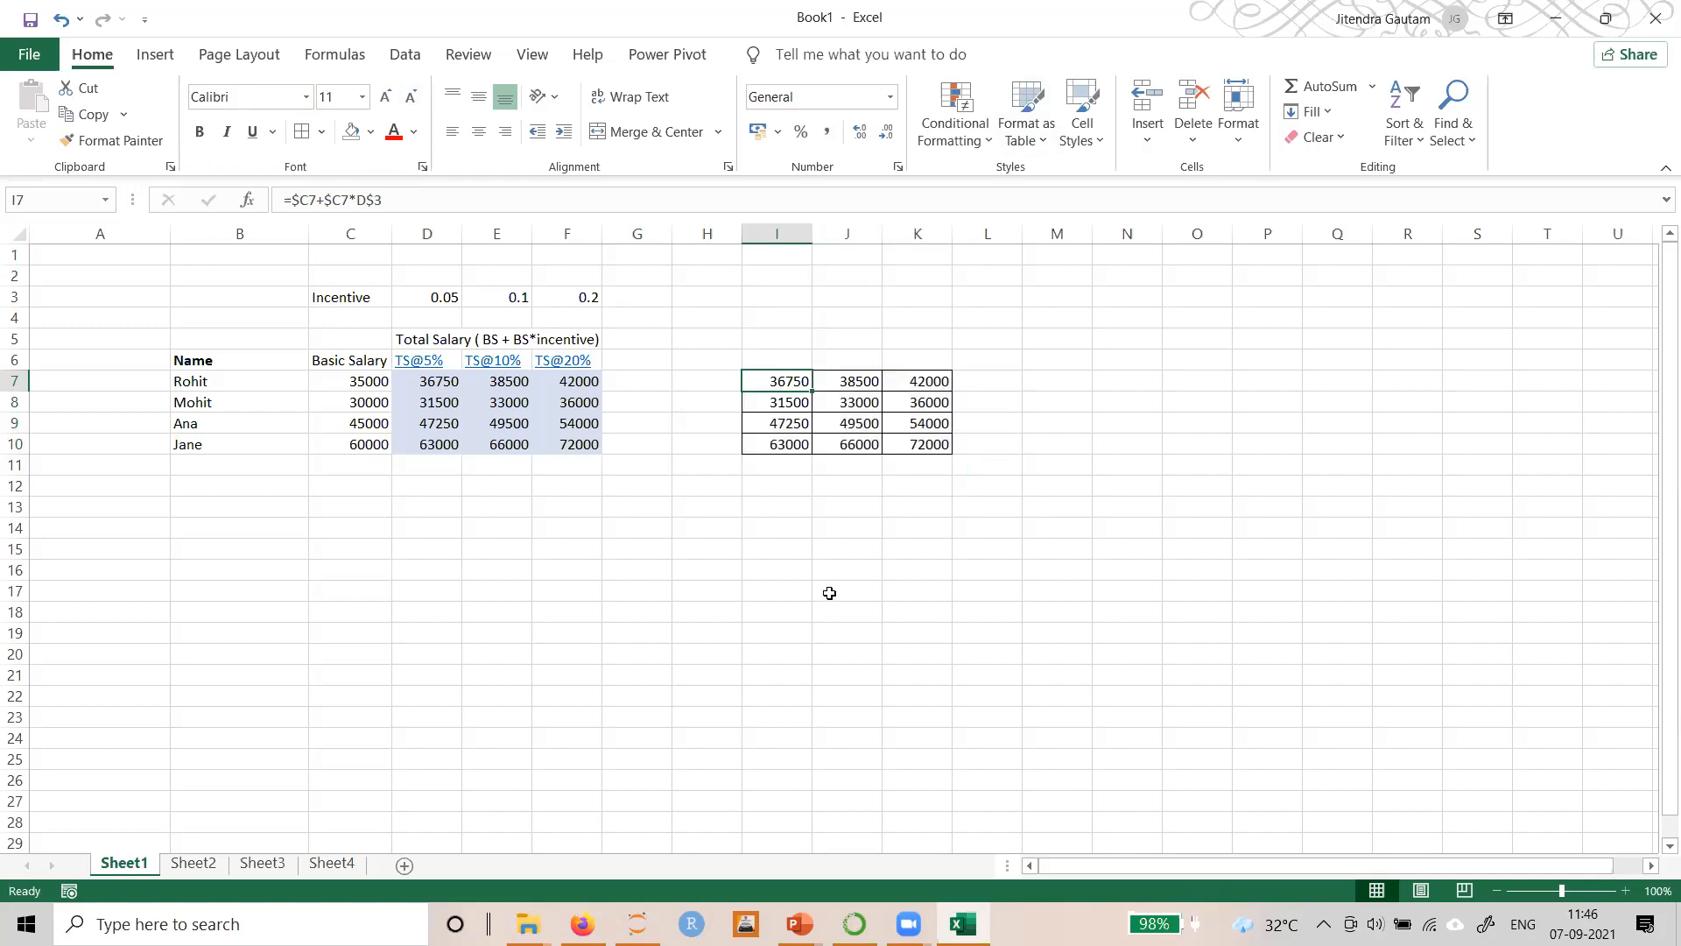
click(780, 59)
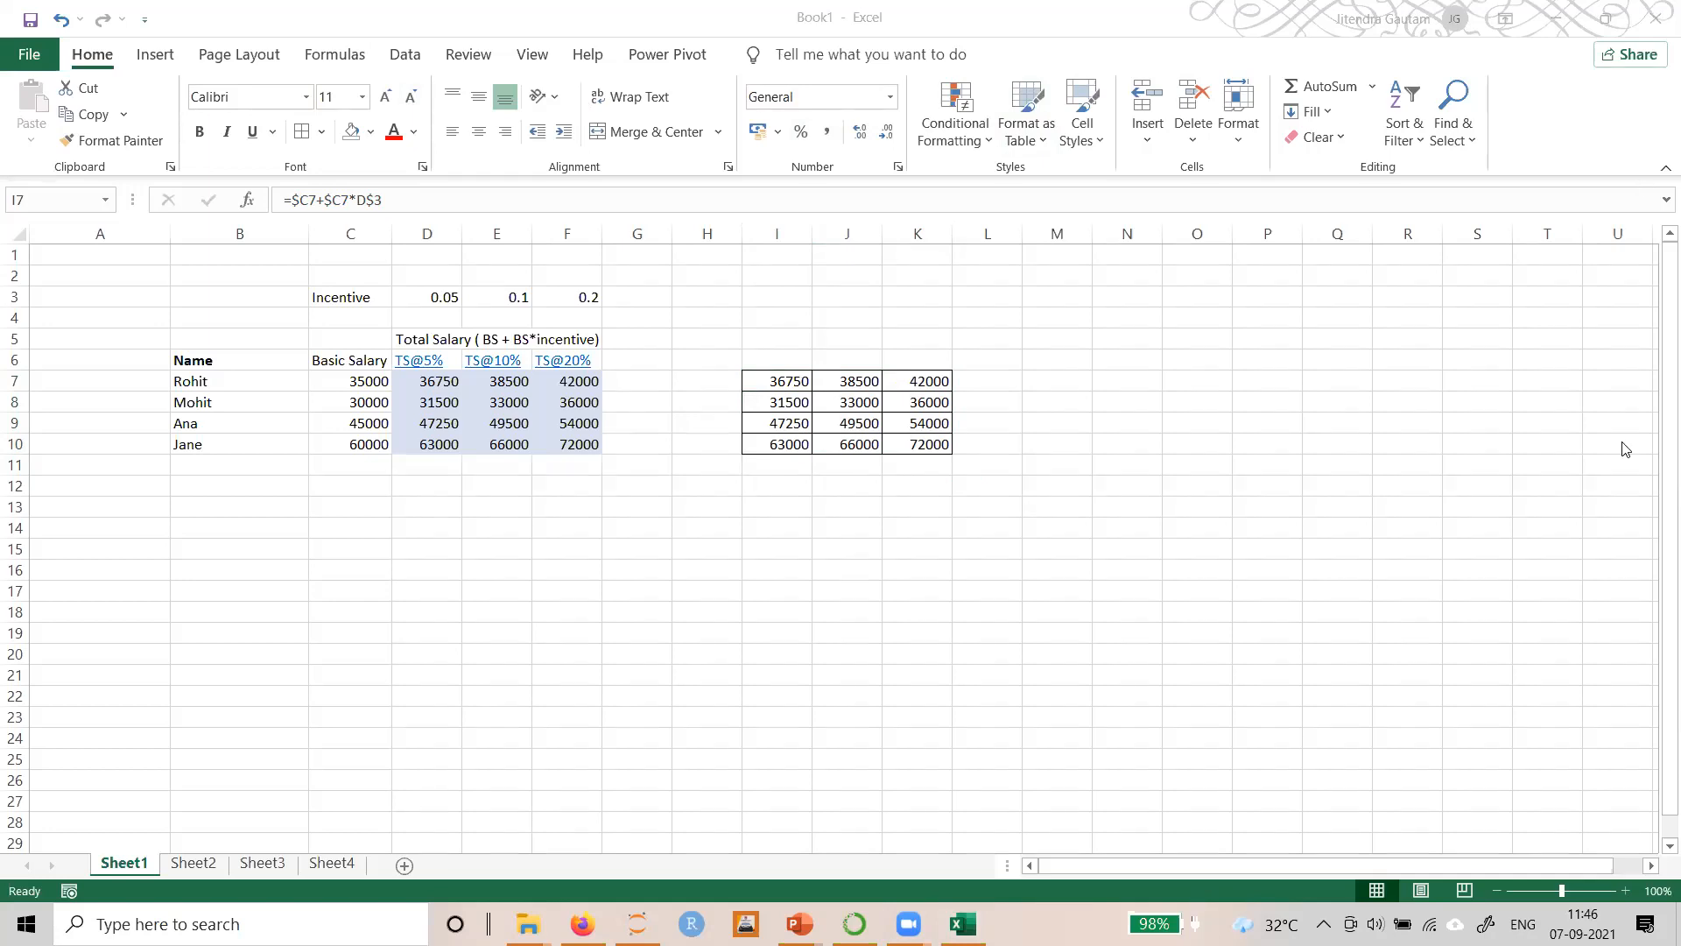
click(772, 382)
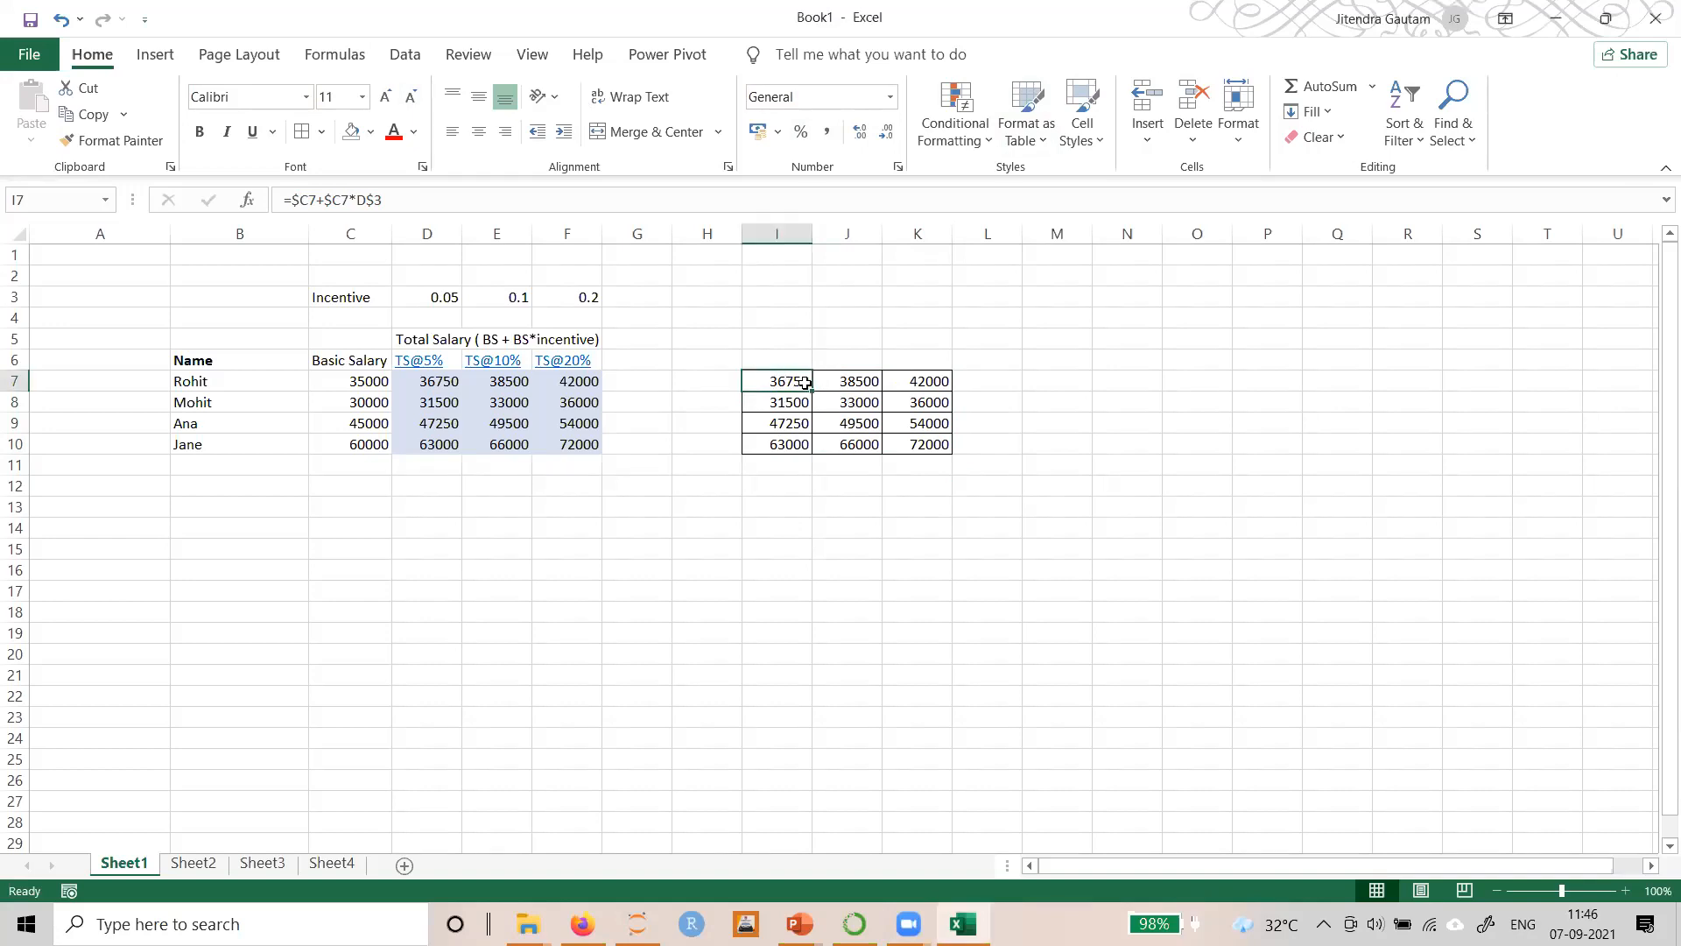
Clear the total salary results from I8:K10 and from columns J and K, keeping only the formula in I7
drag(791, 396, 927, 443)
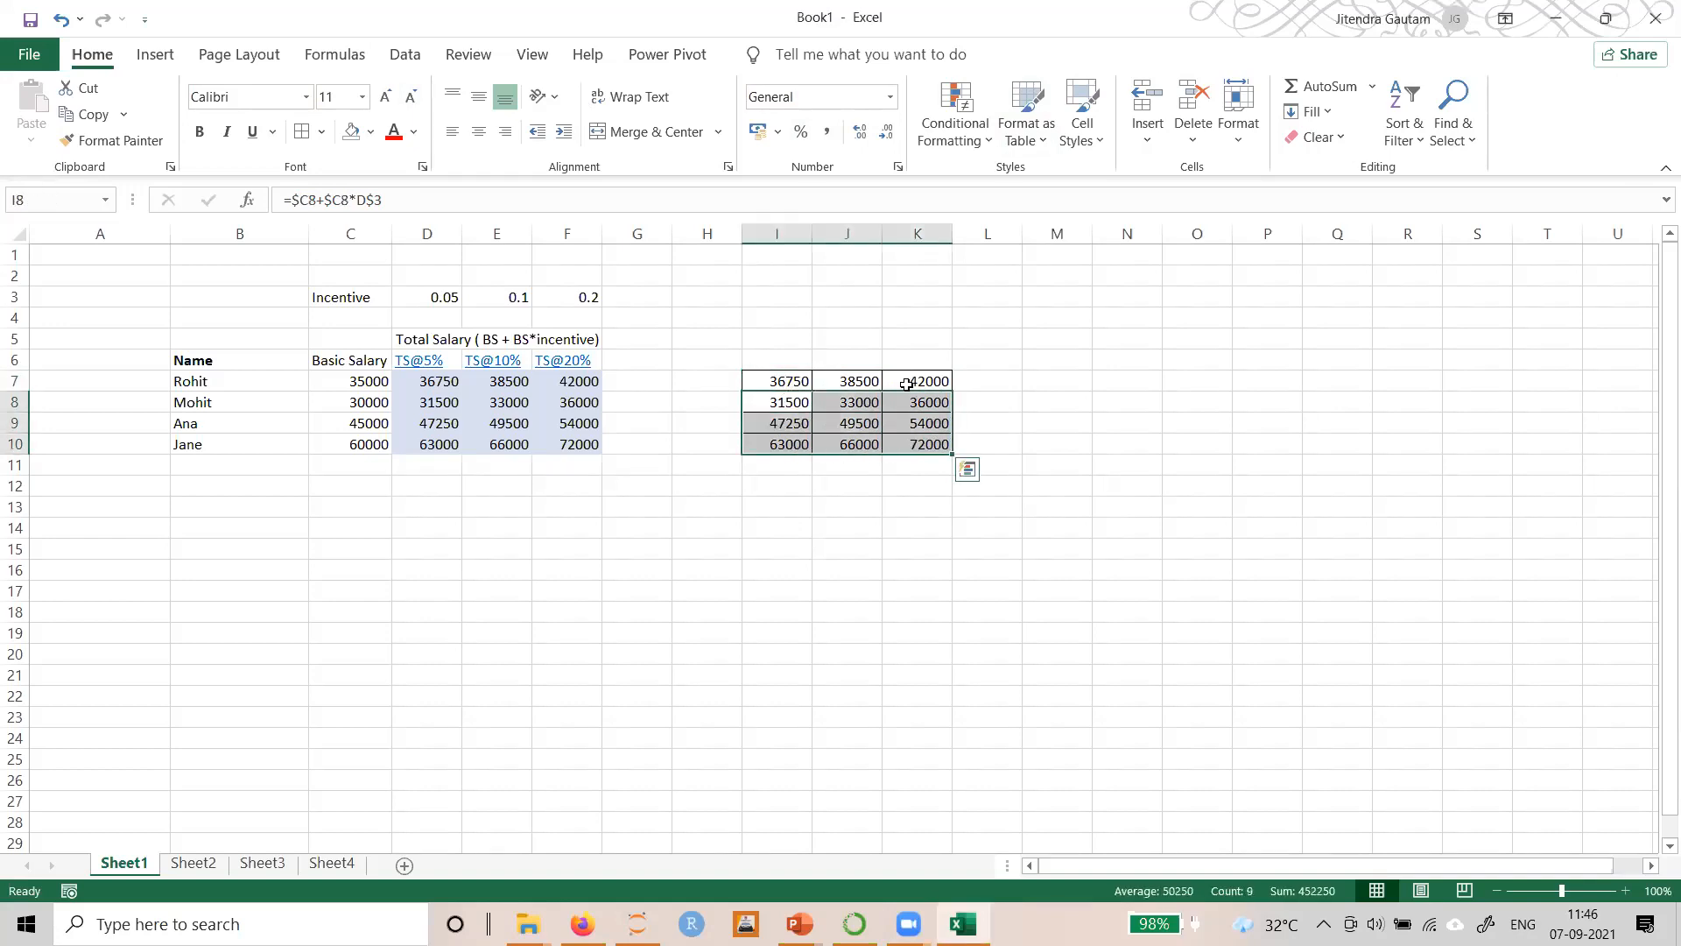
key(Delete)
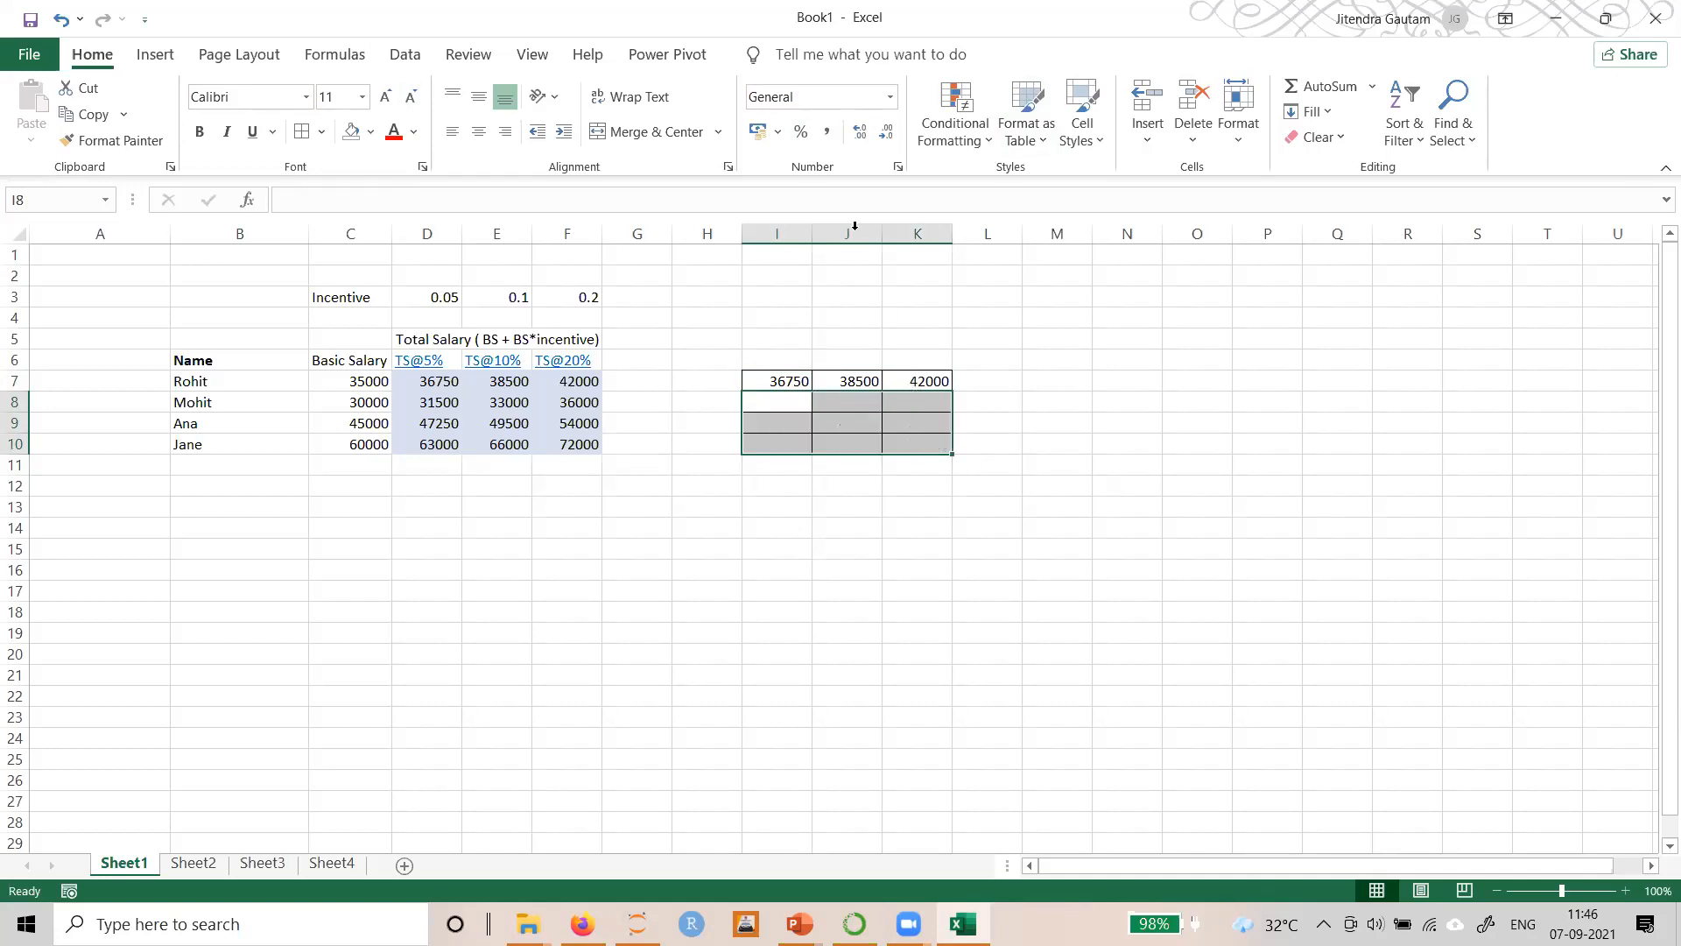
drag(848, 233, 926, 233)
key(Delete)
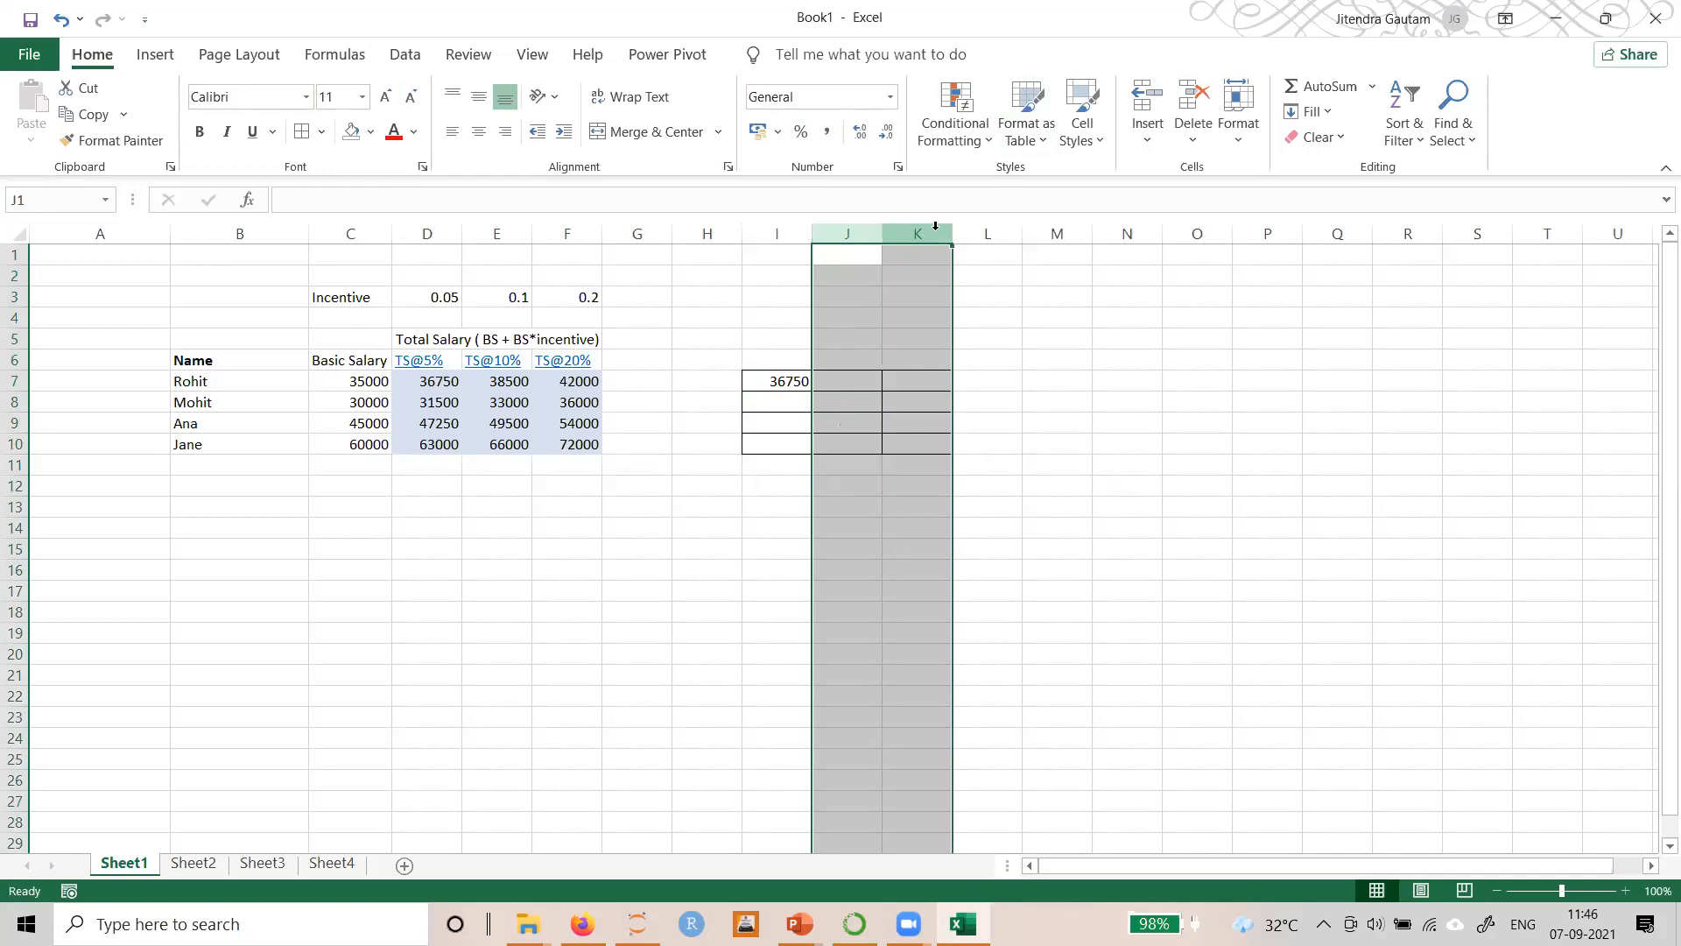
Fill the I7 formula down to I10, across to K7, and down through the block I7:K10
click(780, 383)
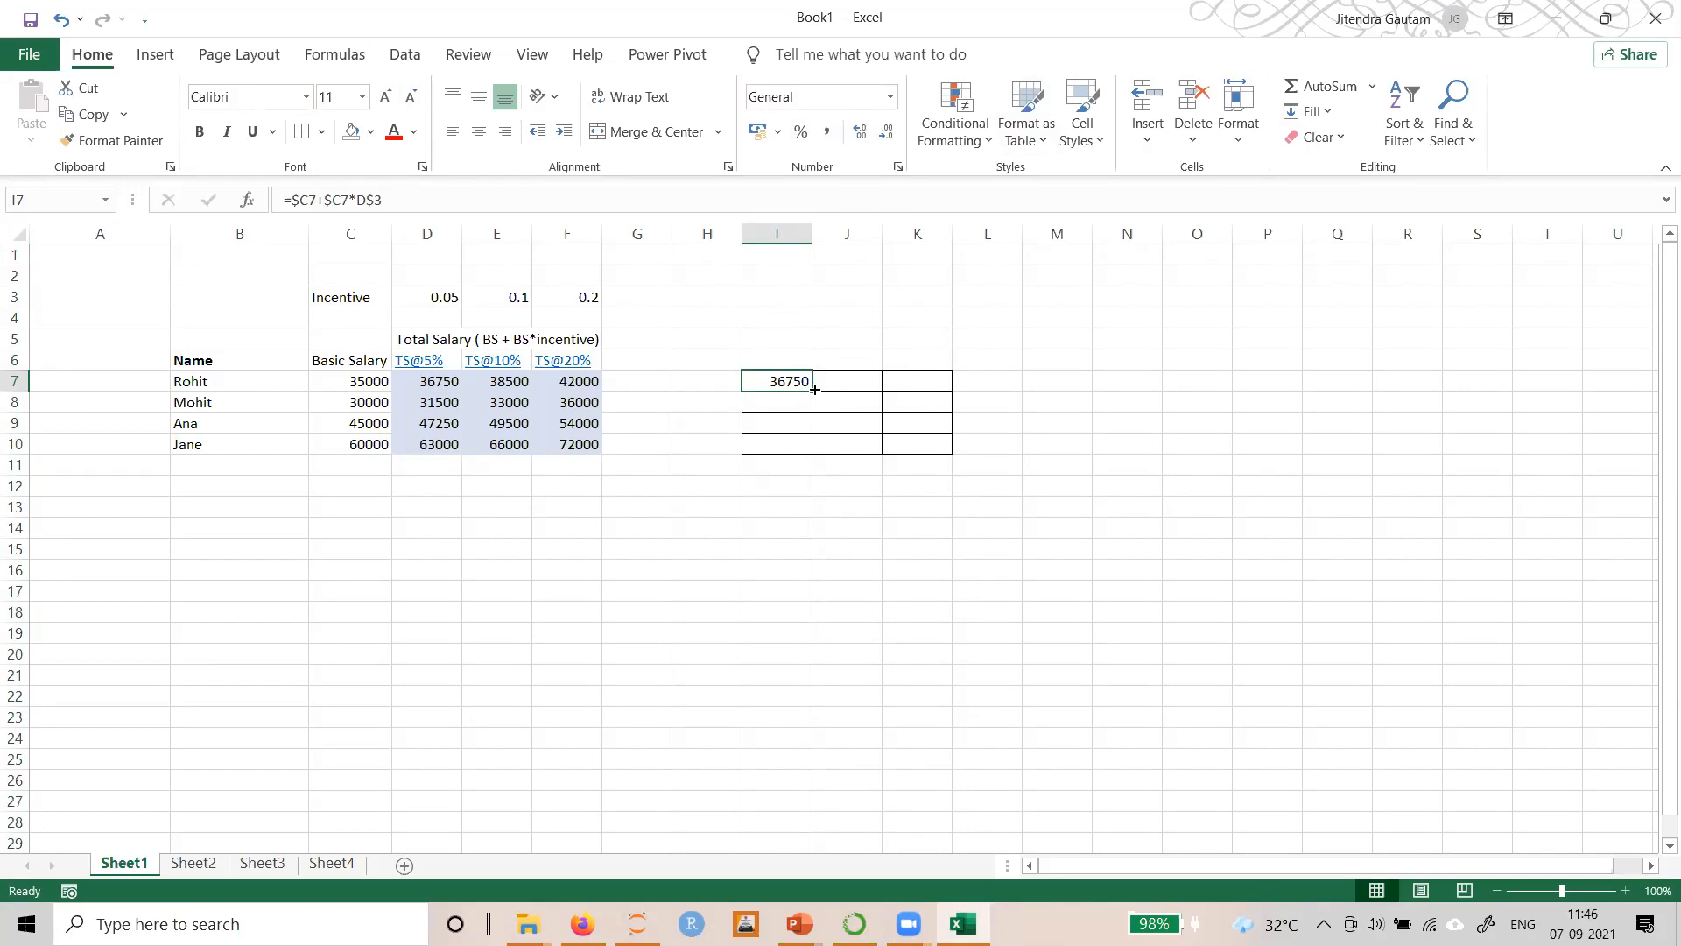
drag(814, 389, 816, 448)
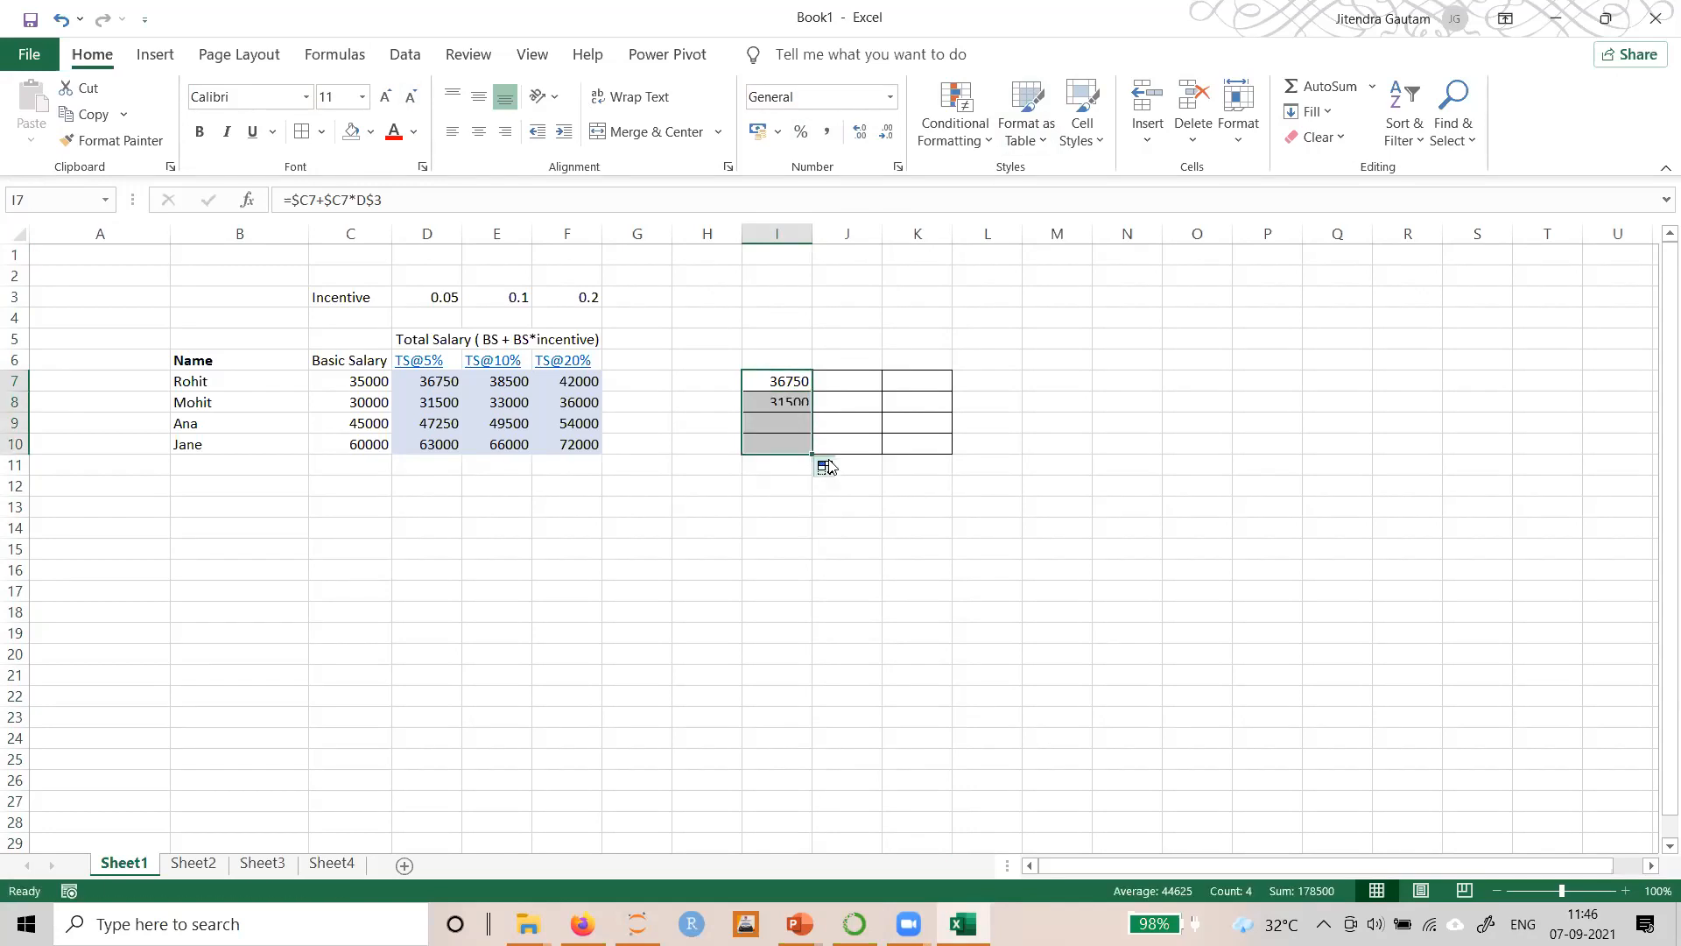
click(784, 383)
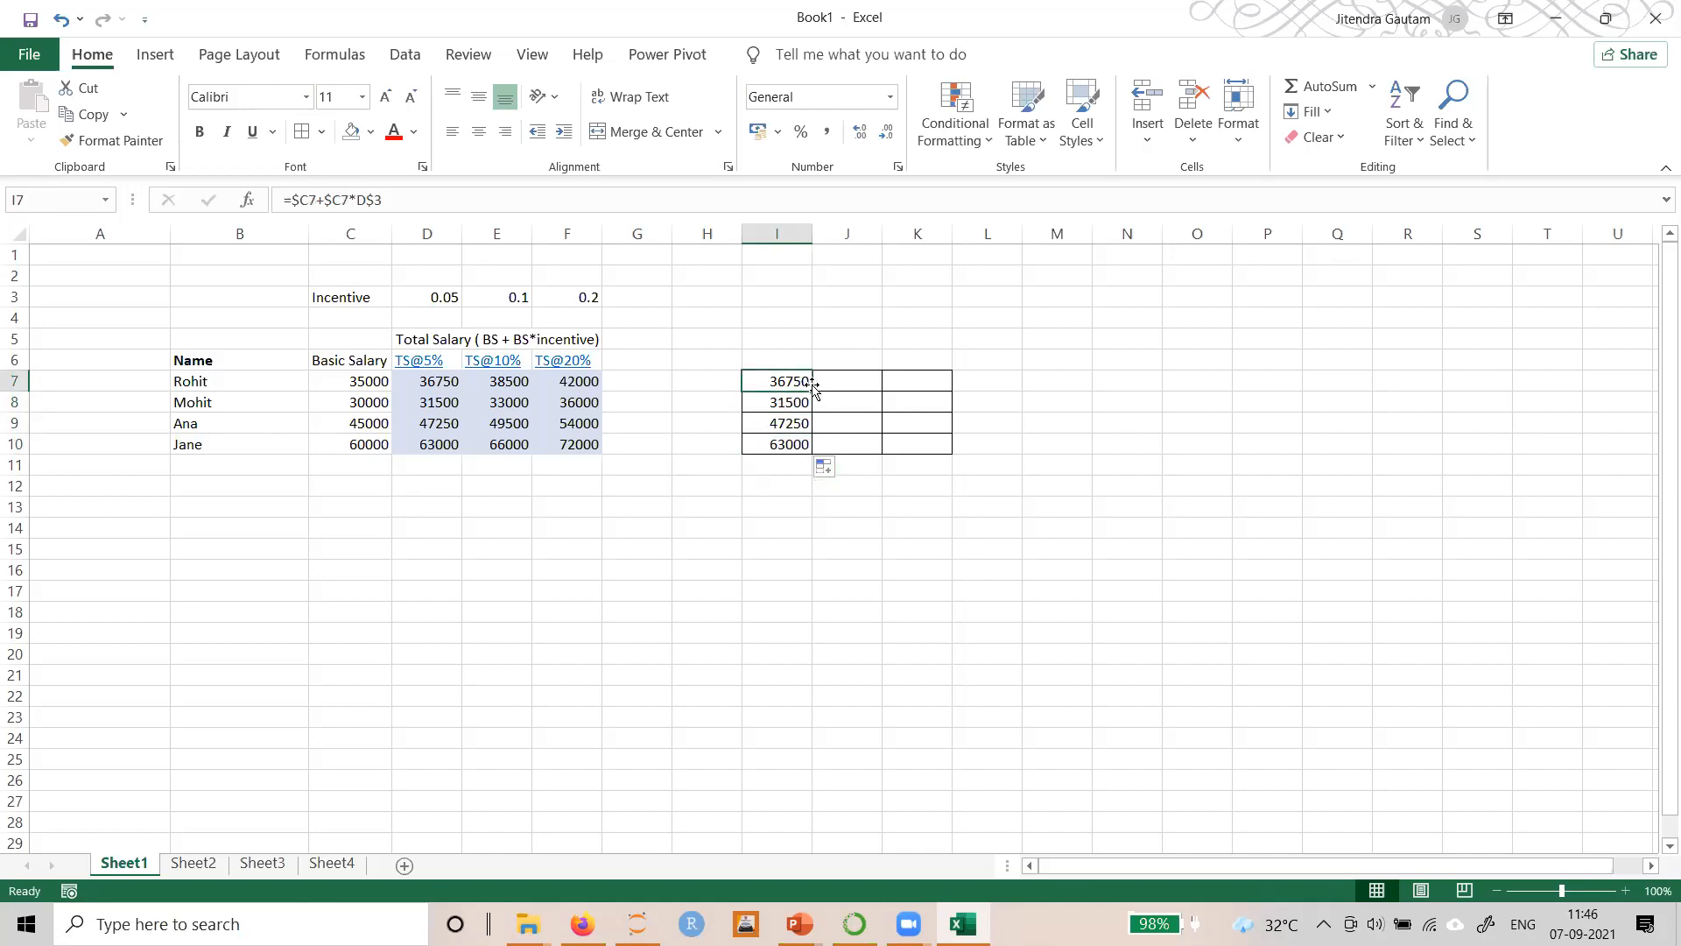
drag(812, 390, 939, 389)
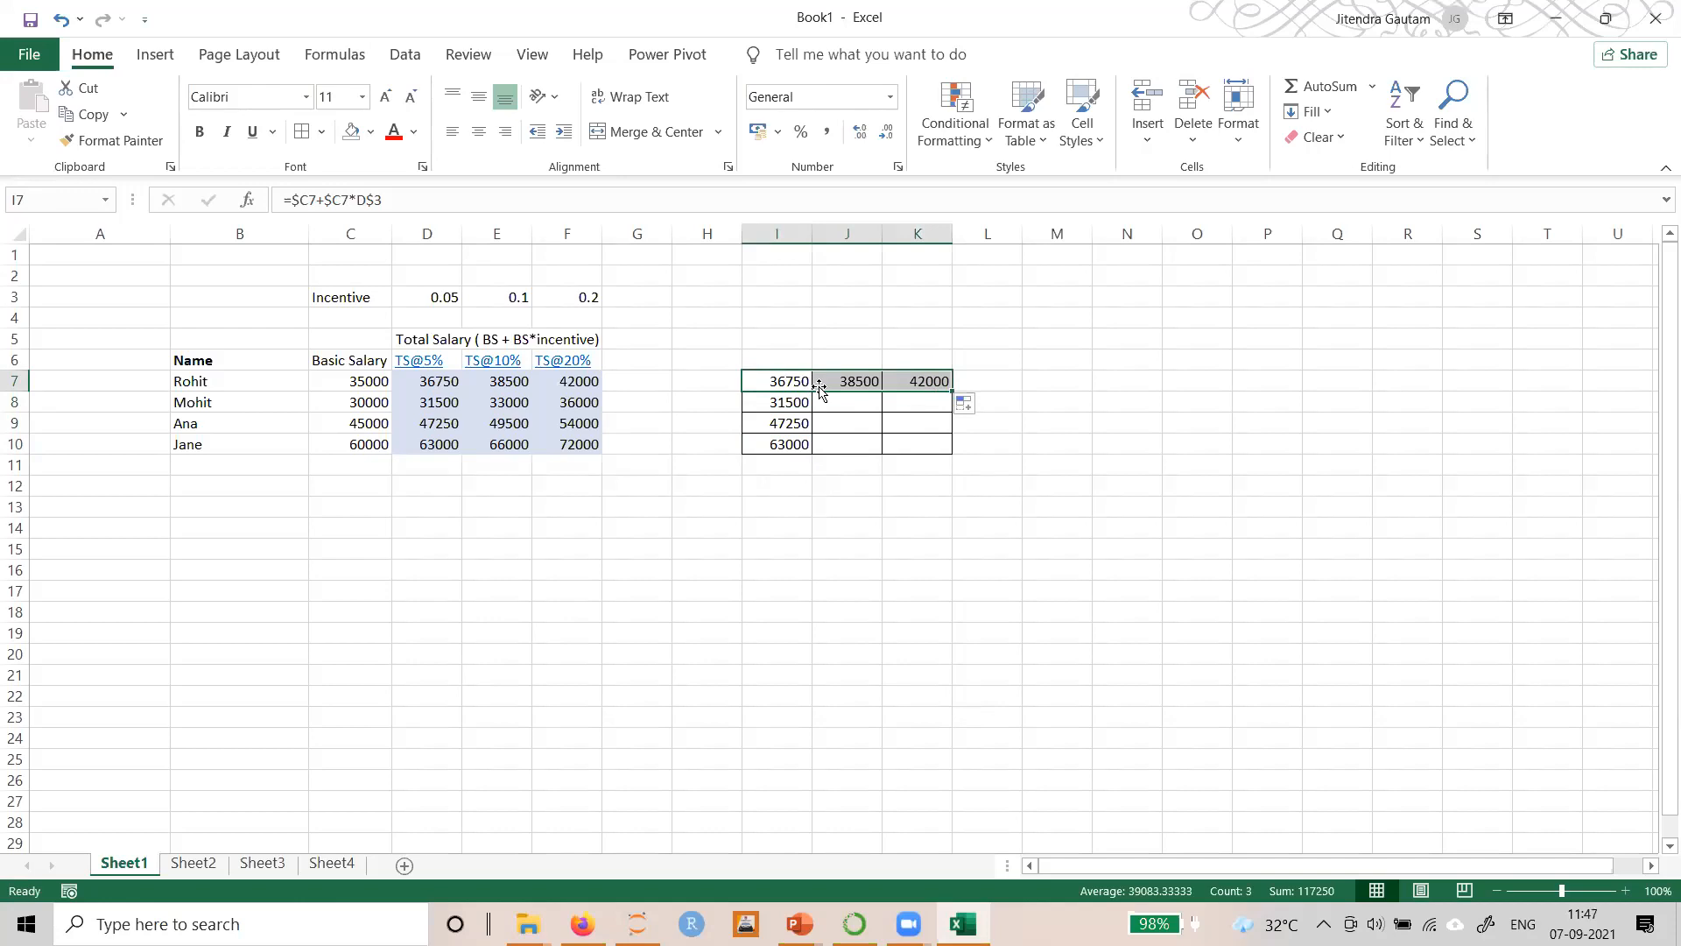
drag(778, 378, 916, 428)
key(ctrl+d)
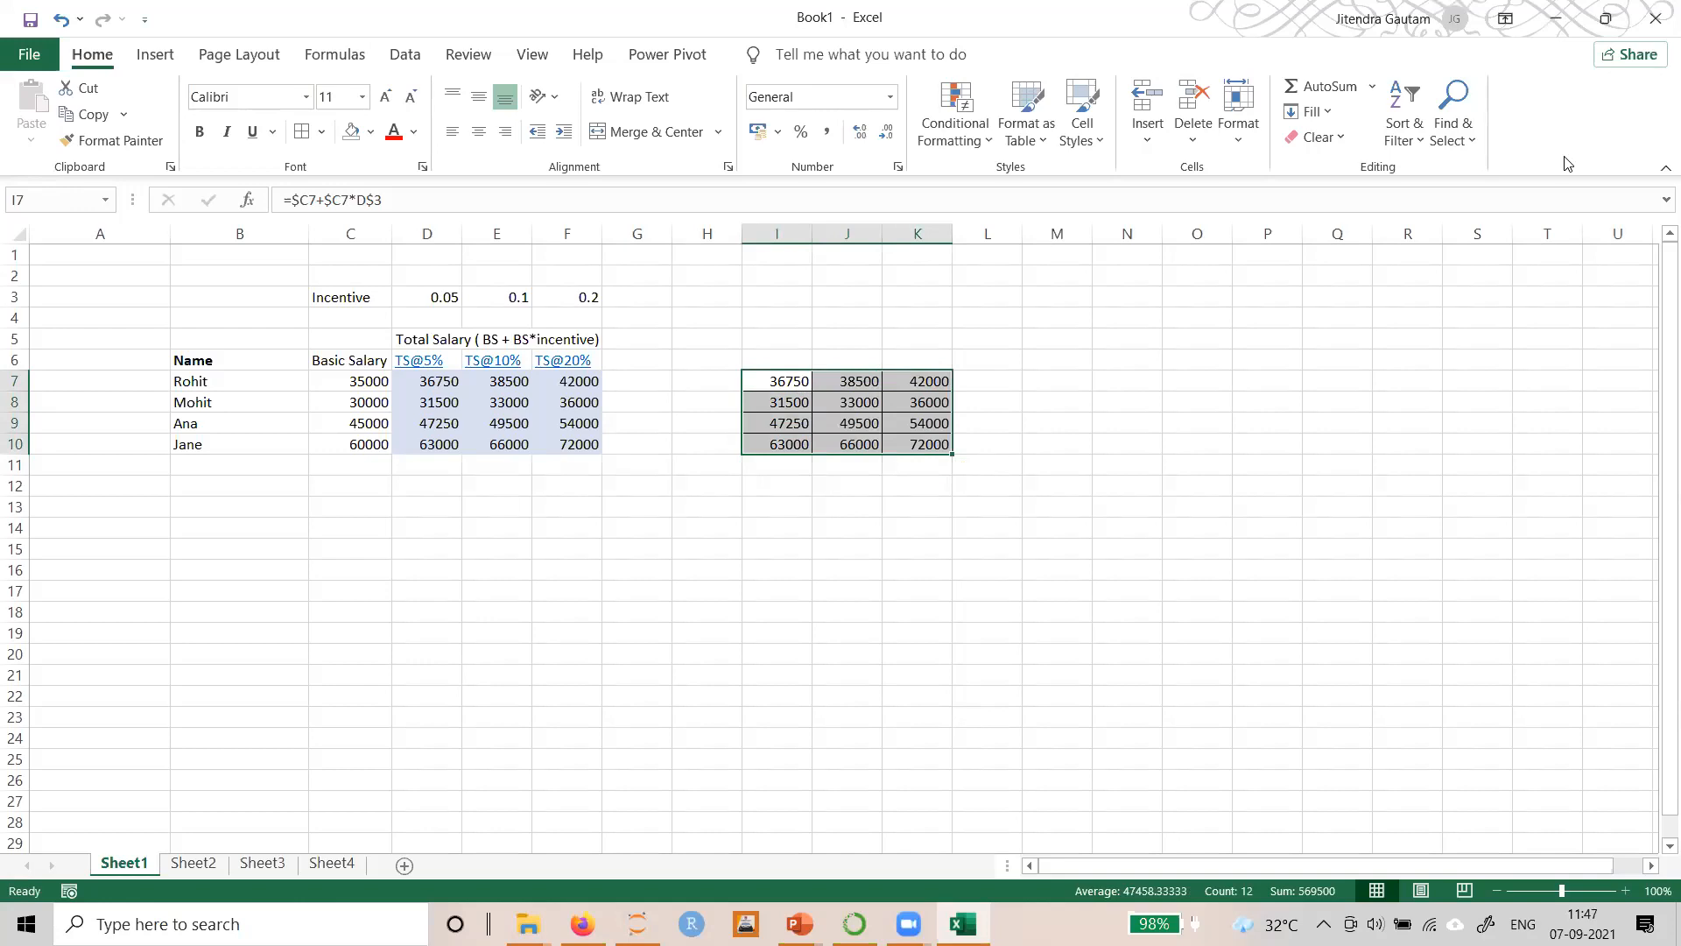
click(1568, 164)
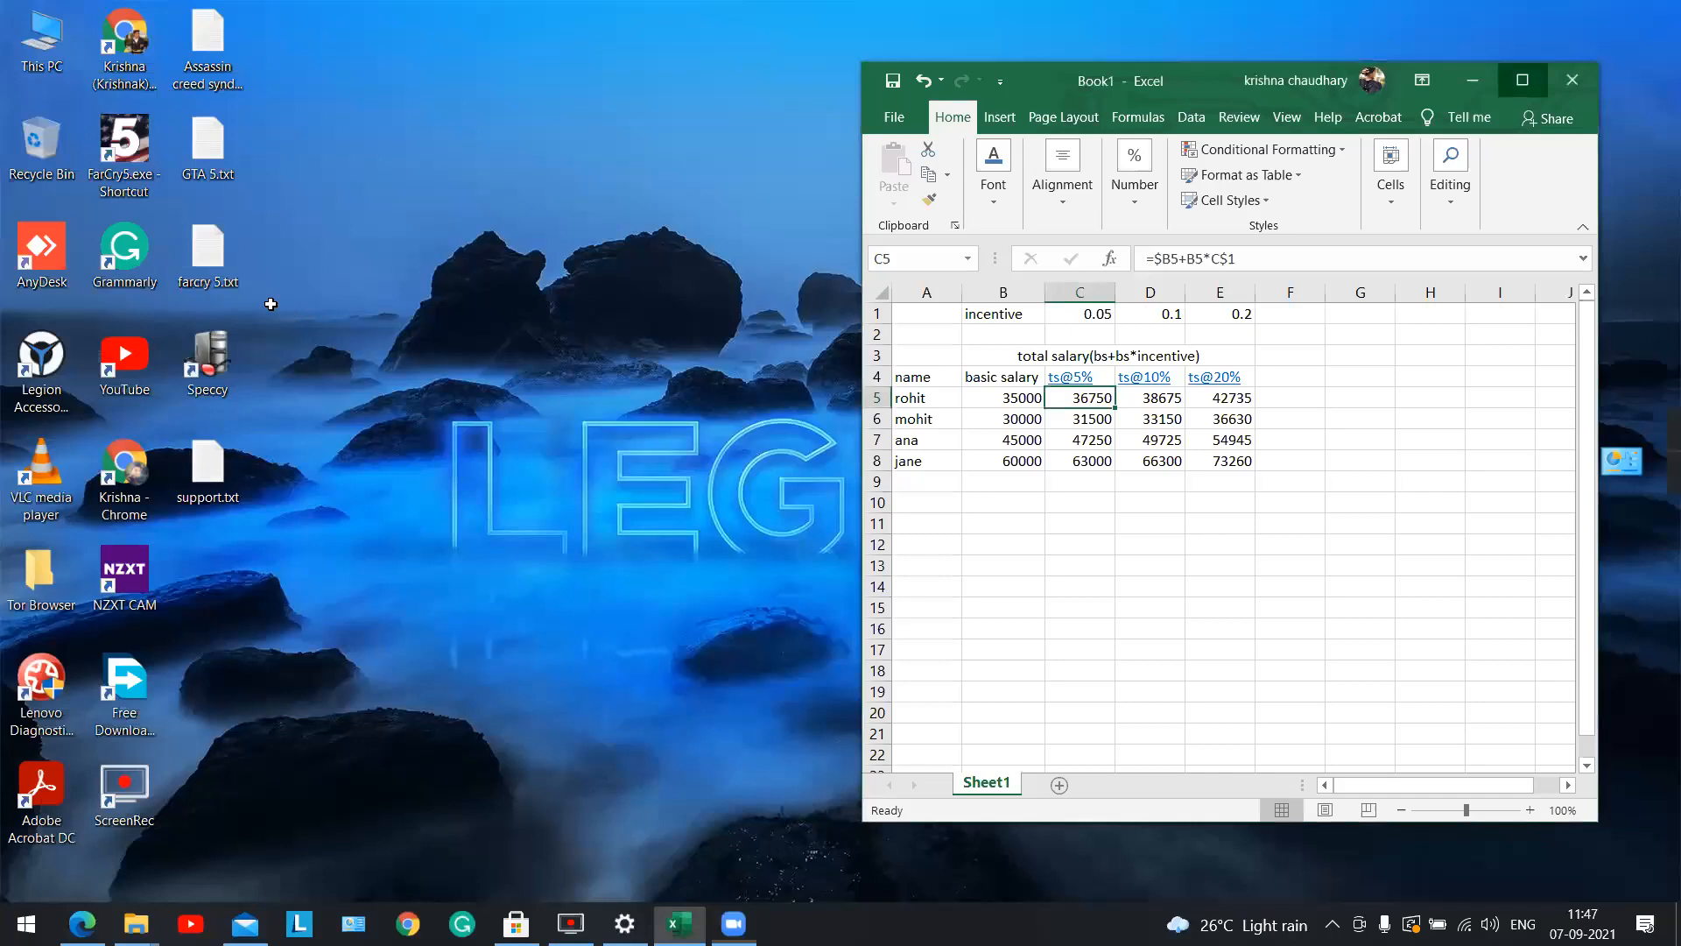
key(BackSpace)
key(ctrl+z)
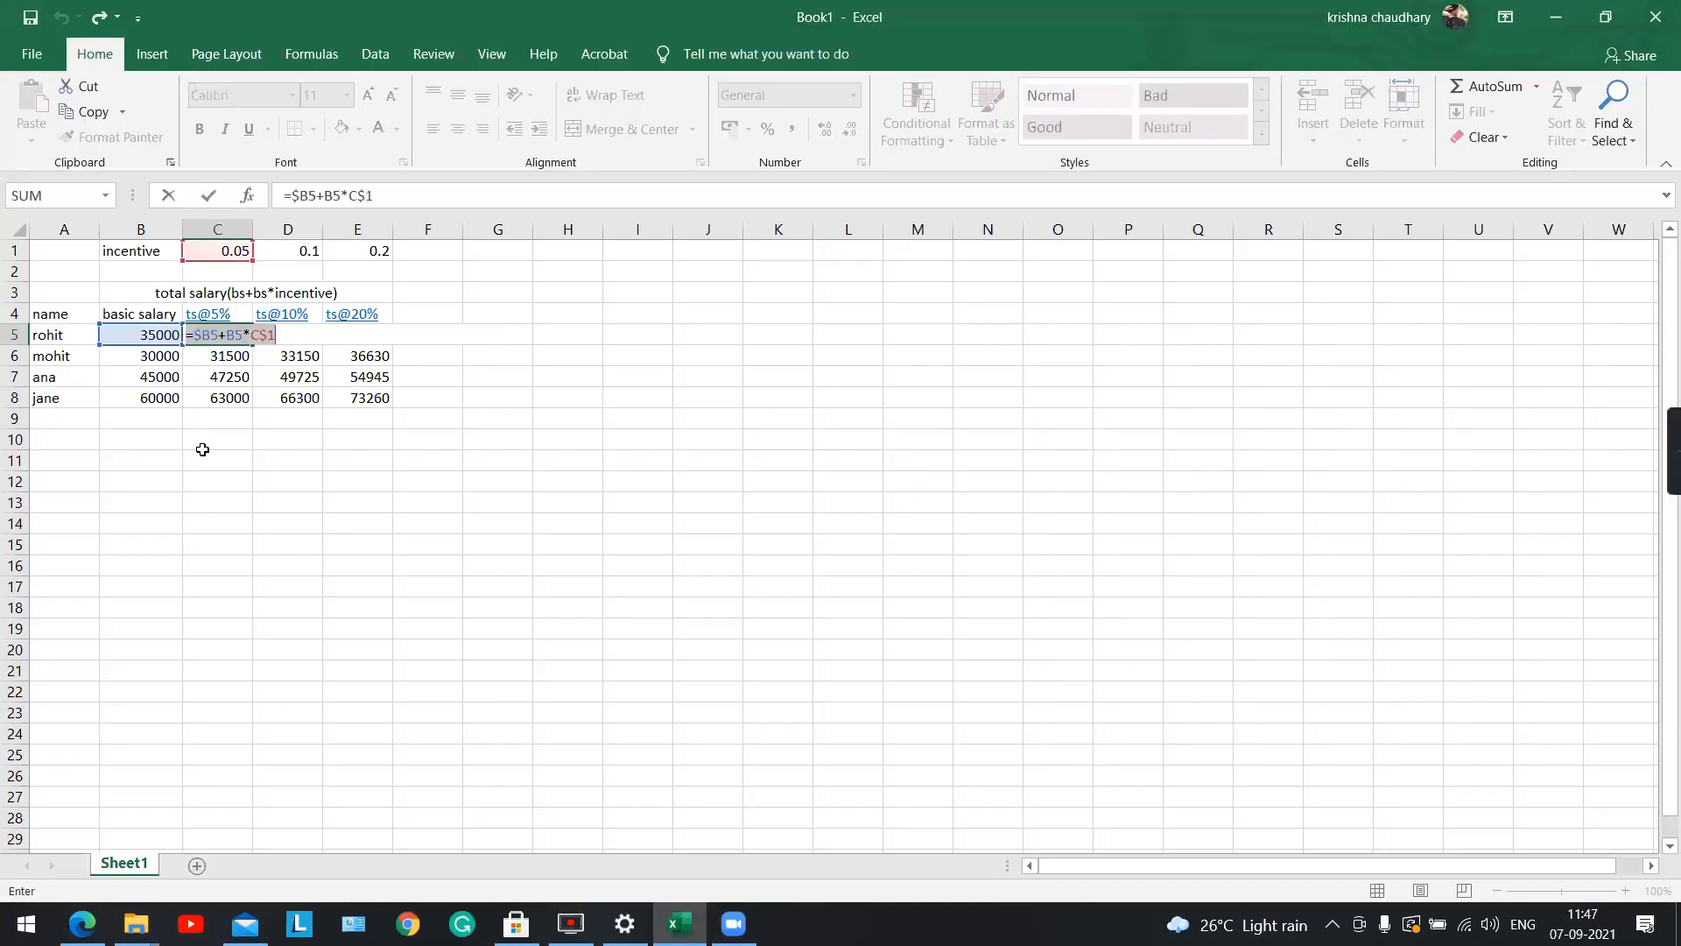
text(=)
click(198, 460)
click(238, 342)
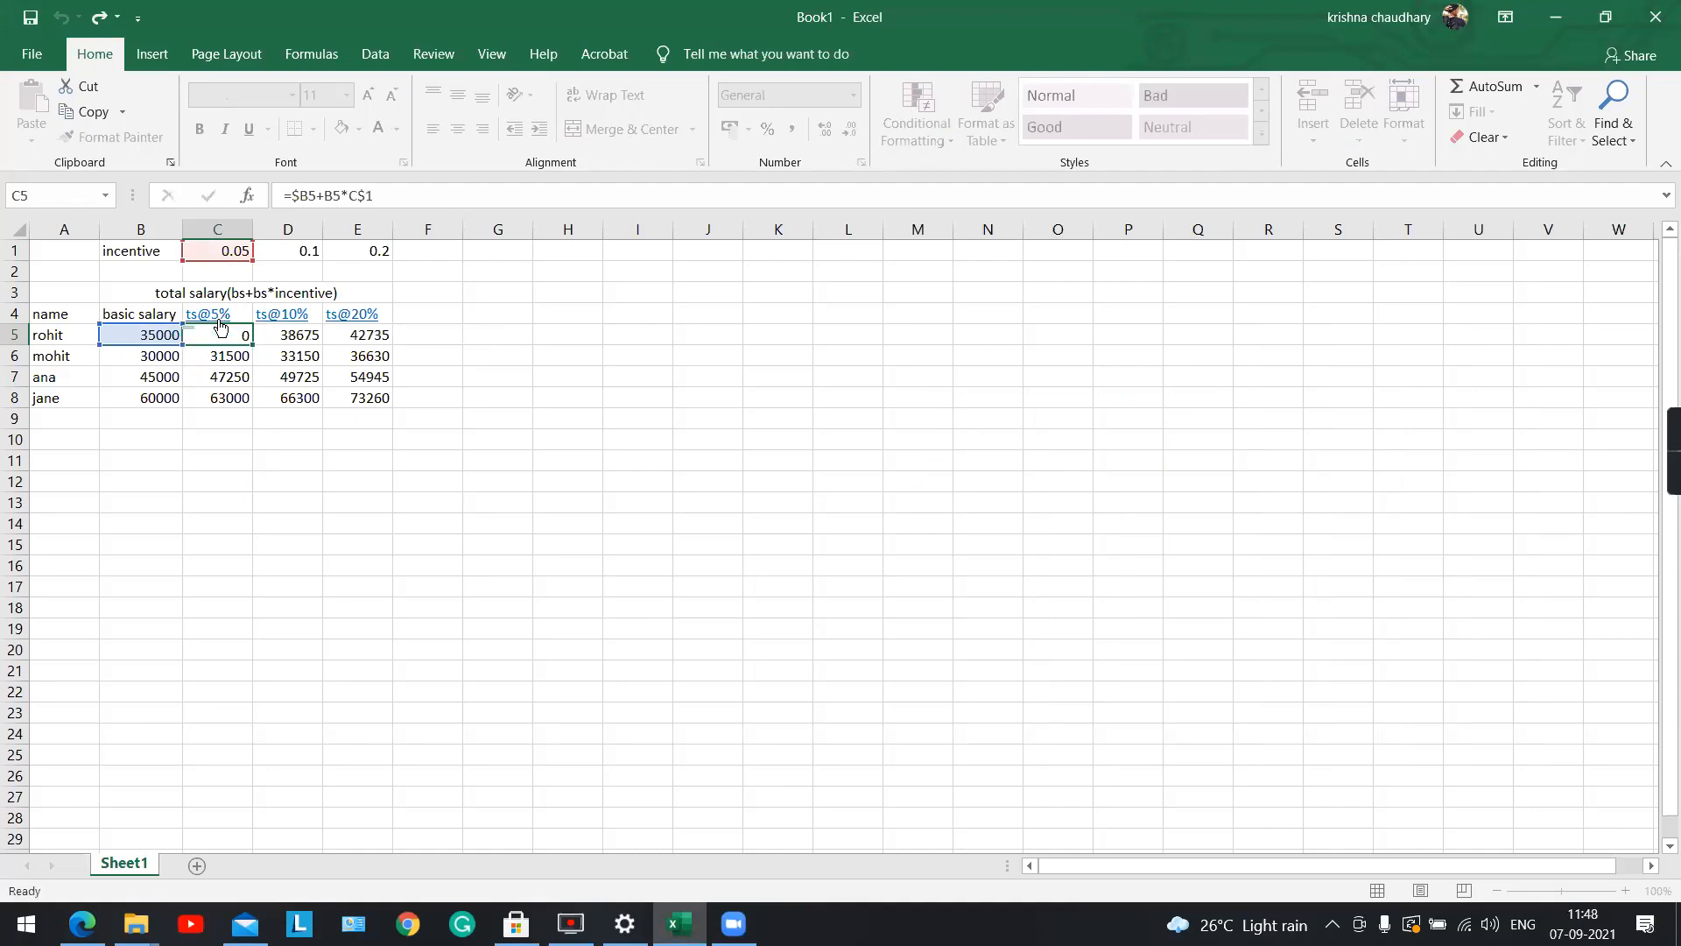
key(Return)
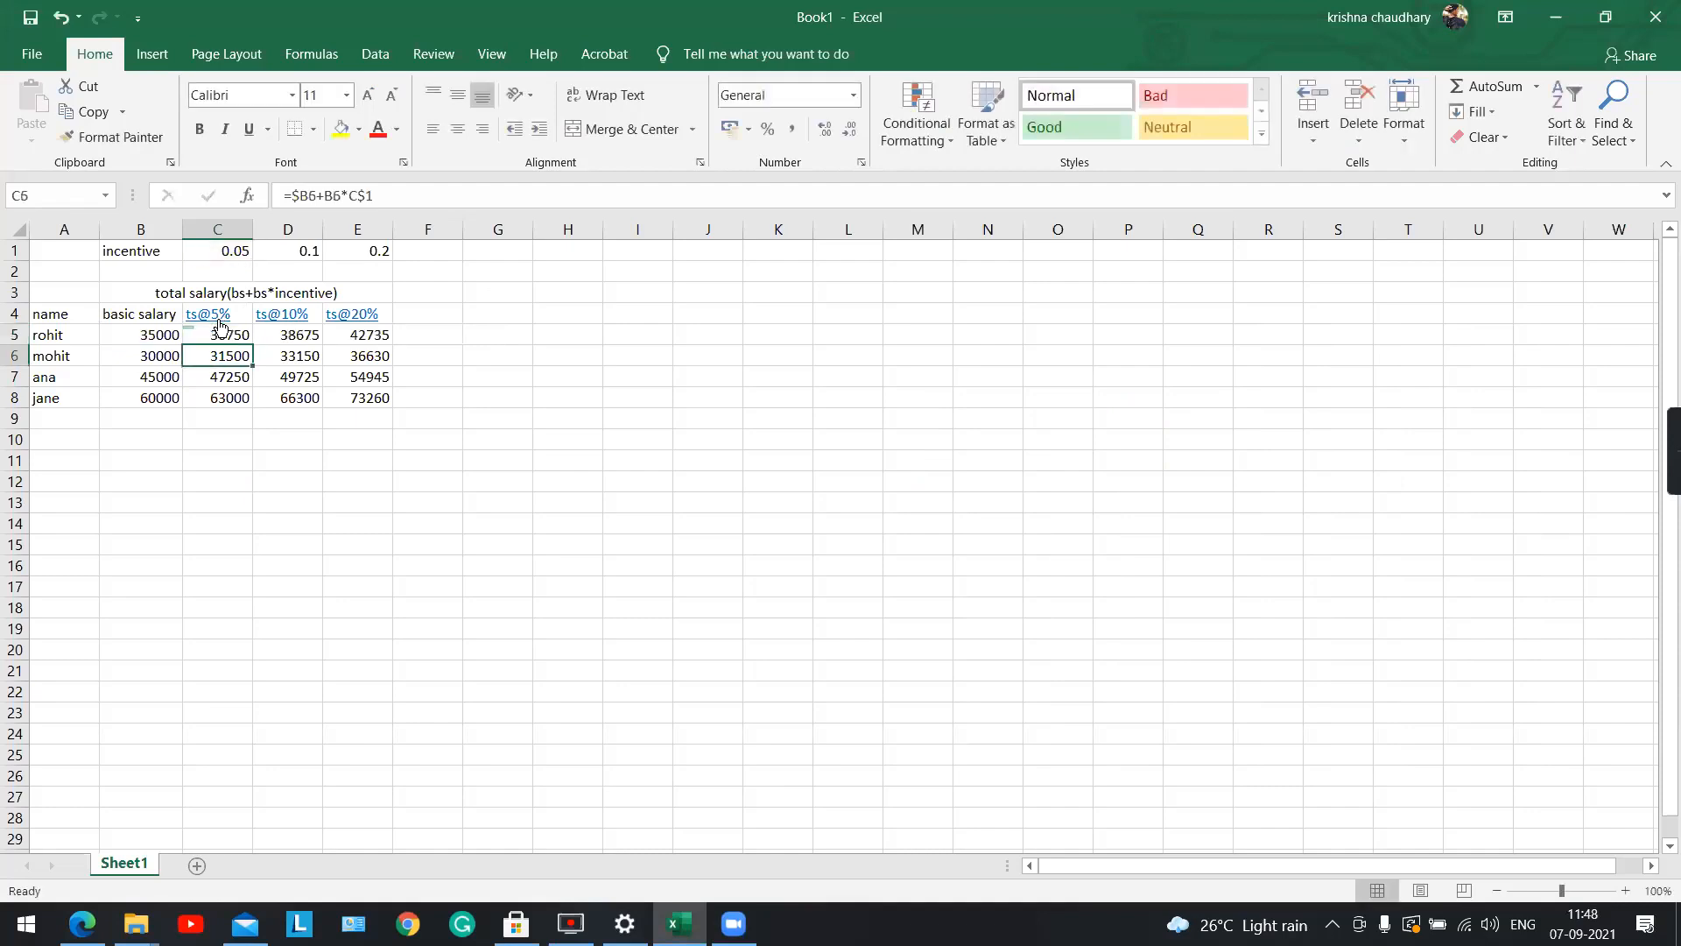
Fill the 10% total salary formula in D5 down through D8
click(285, 334)
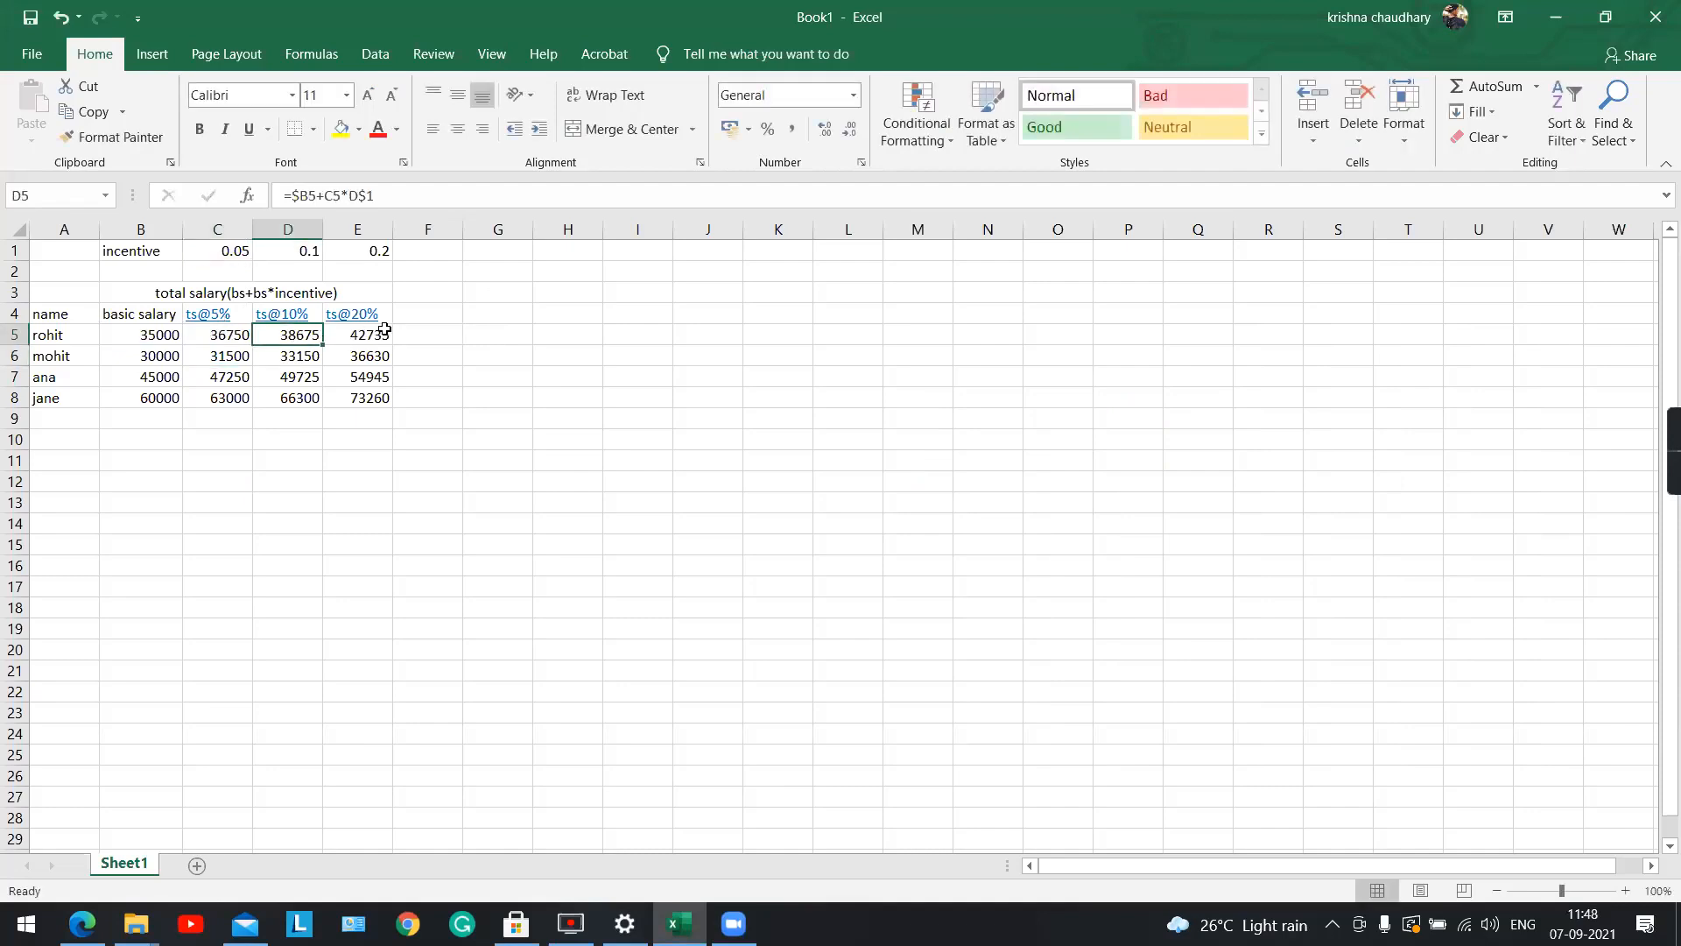
drag(322, 343, 381, 405)
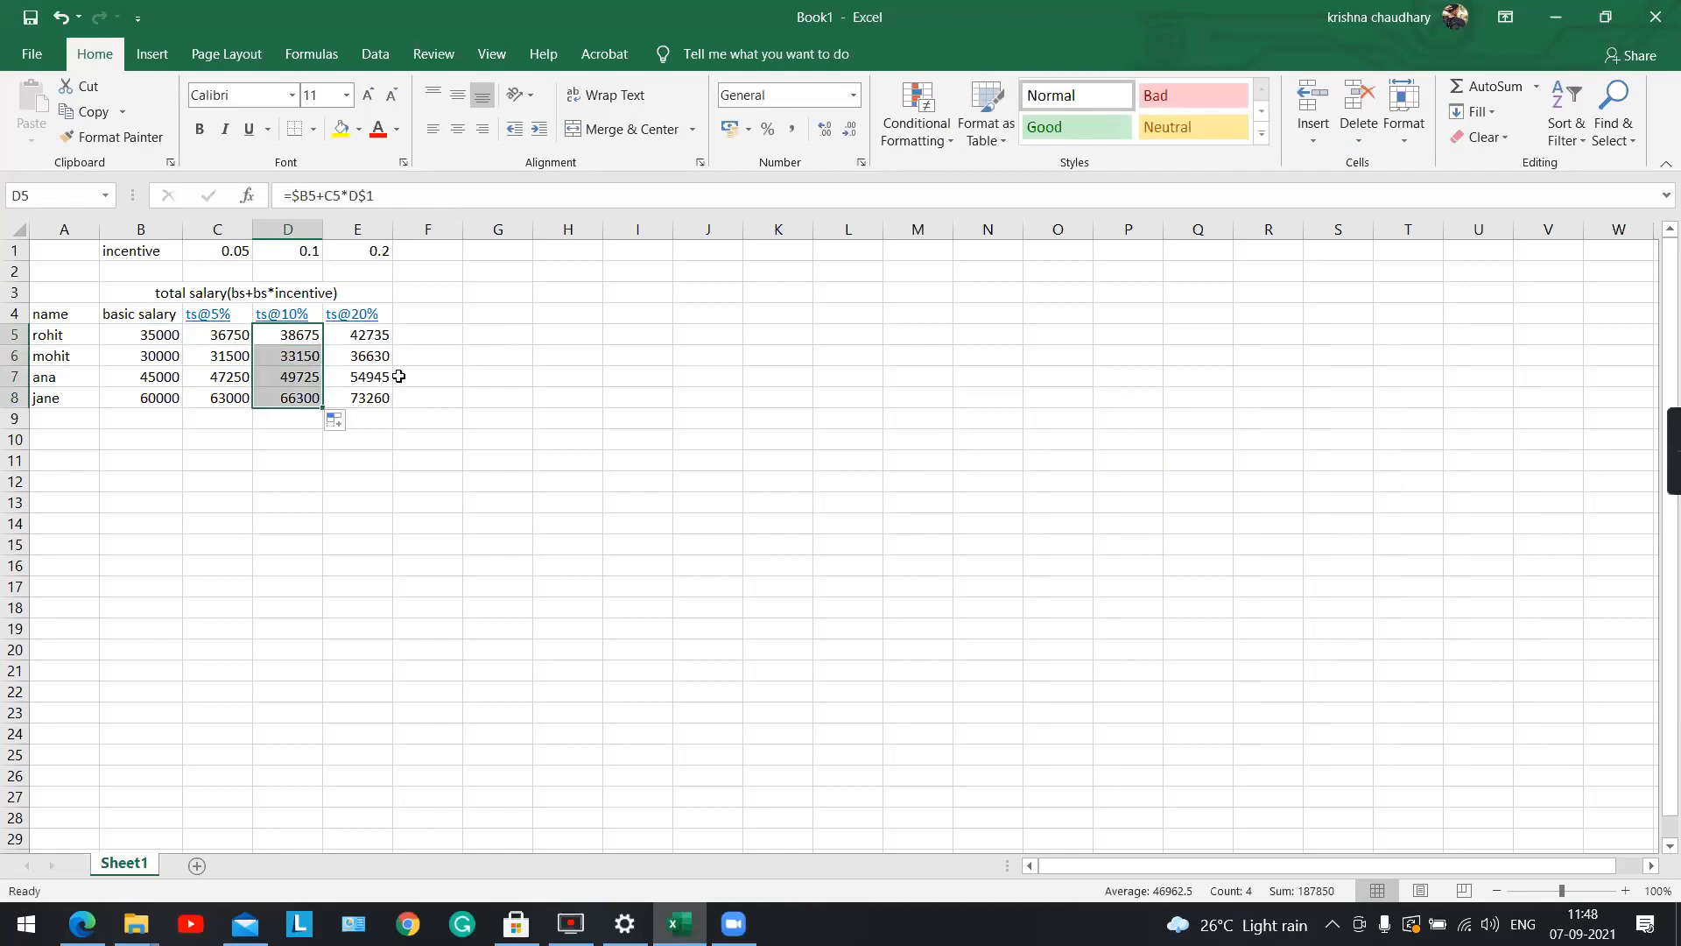
Examine the formulas in E8, C5 and D5 against the basic salary in B5 to check their cell references
click(385, 401)
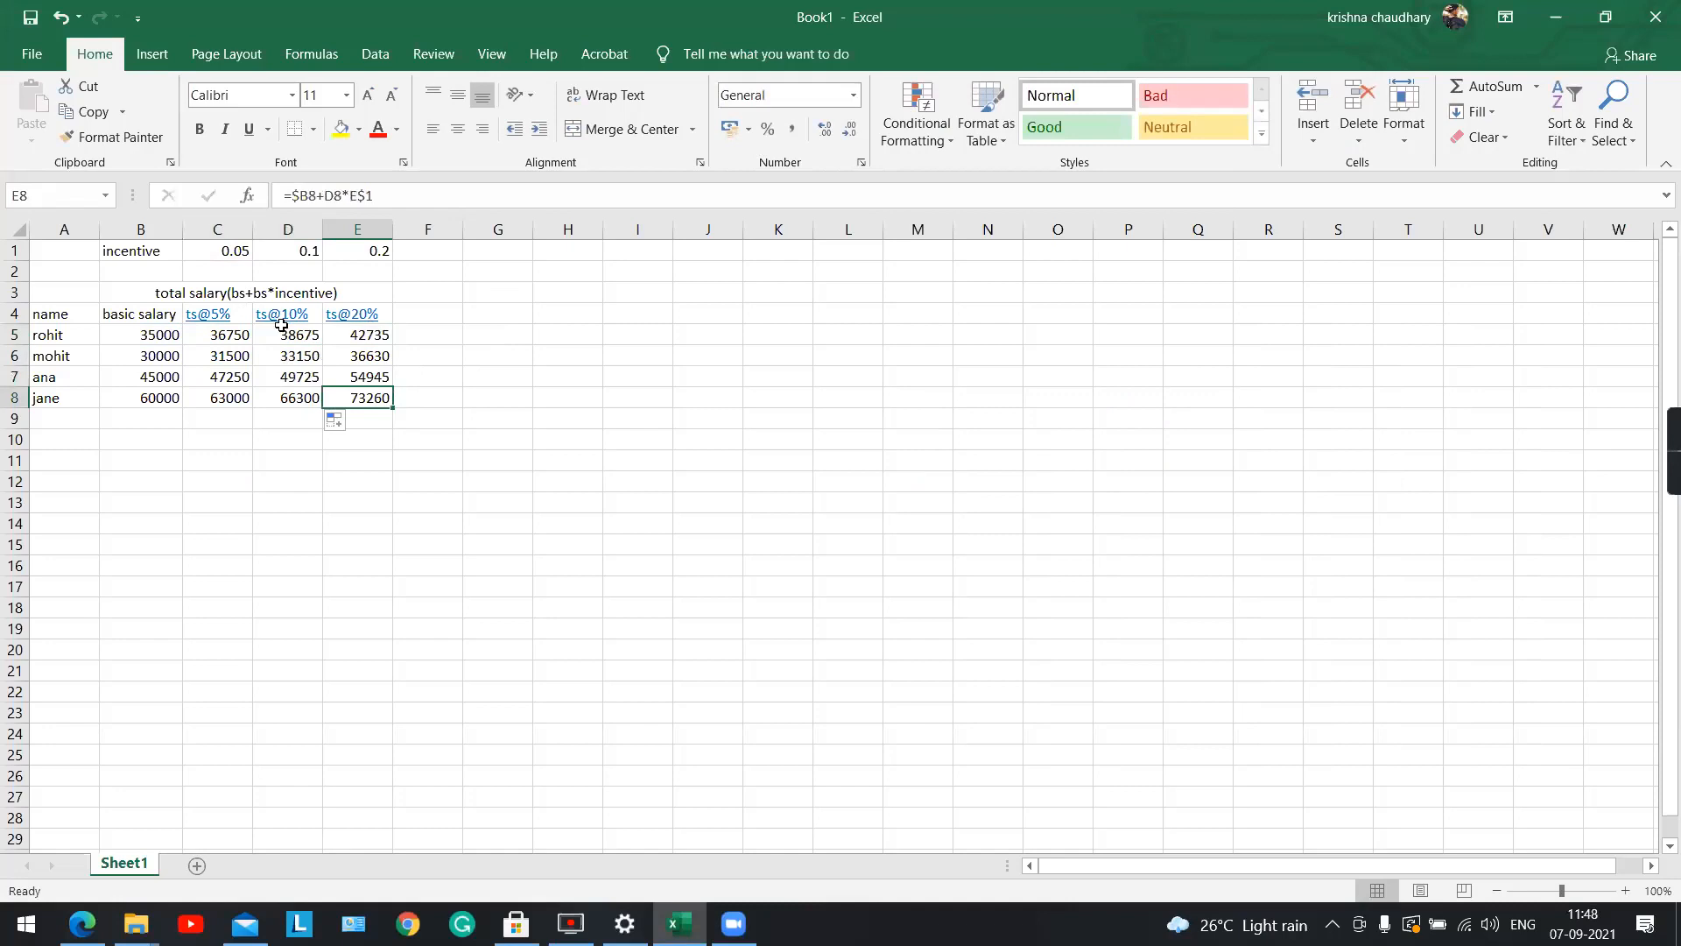
click(236, 349)
click(242, 335)
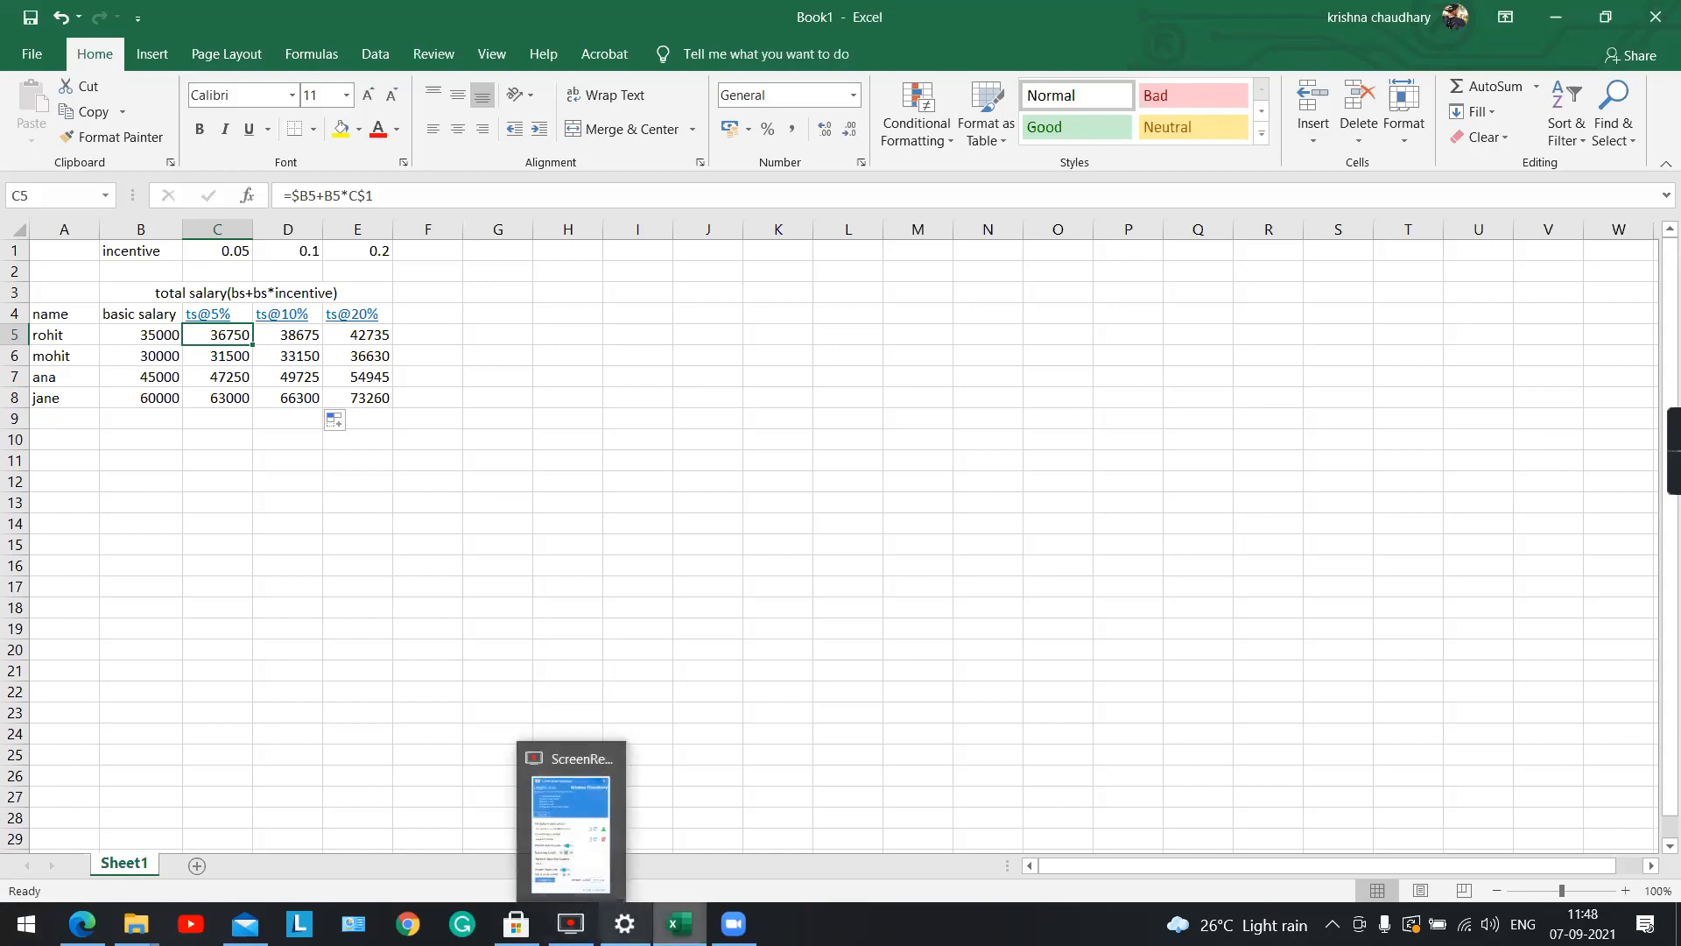
click(734, 924)
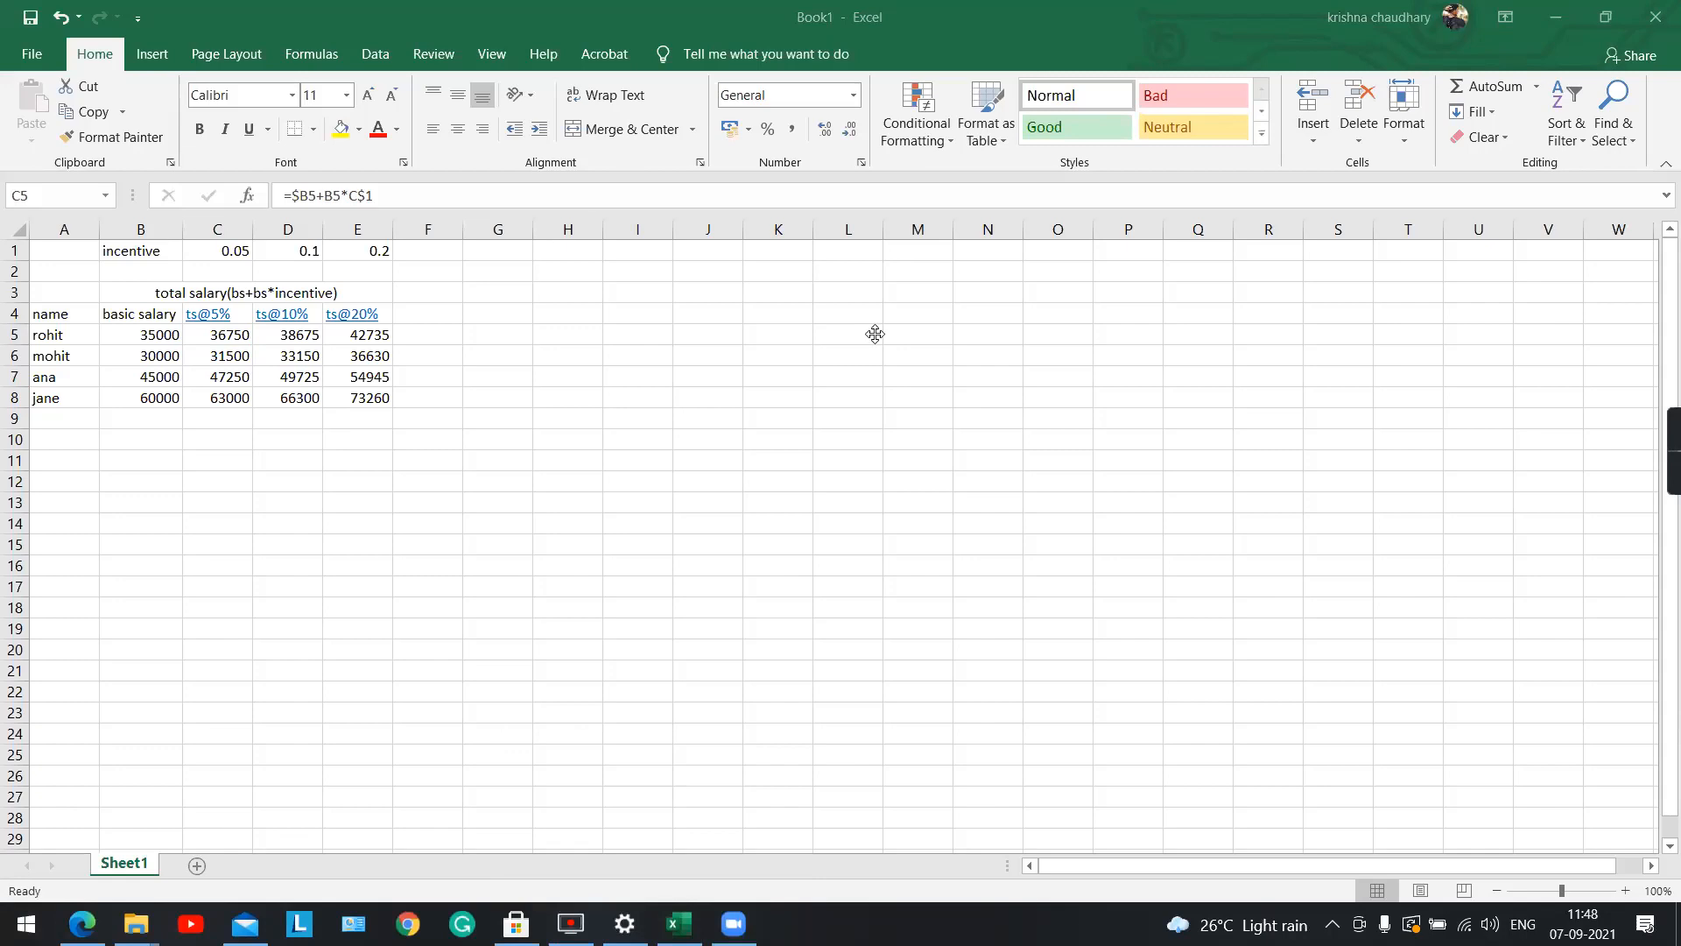
click(161, 336)
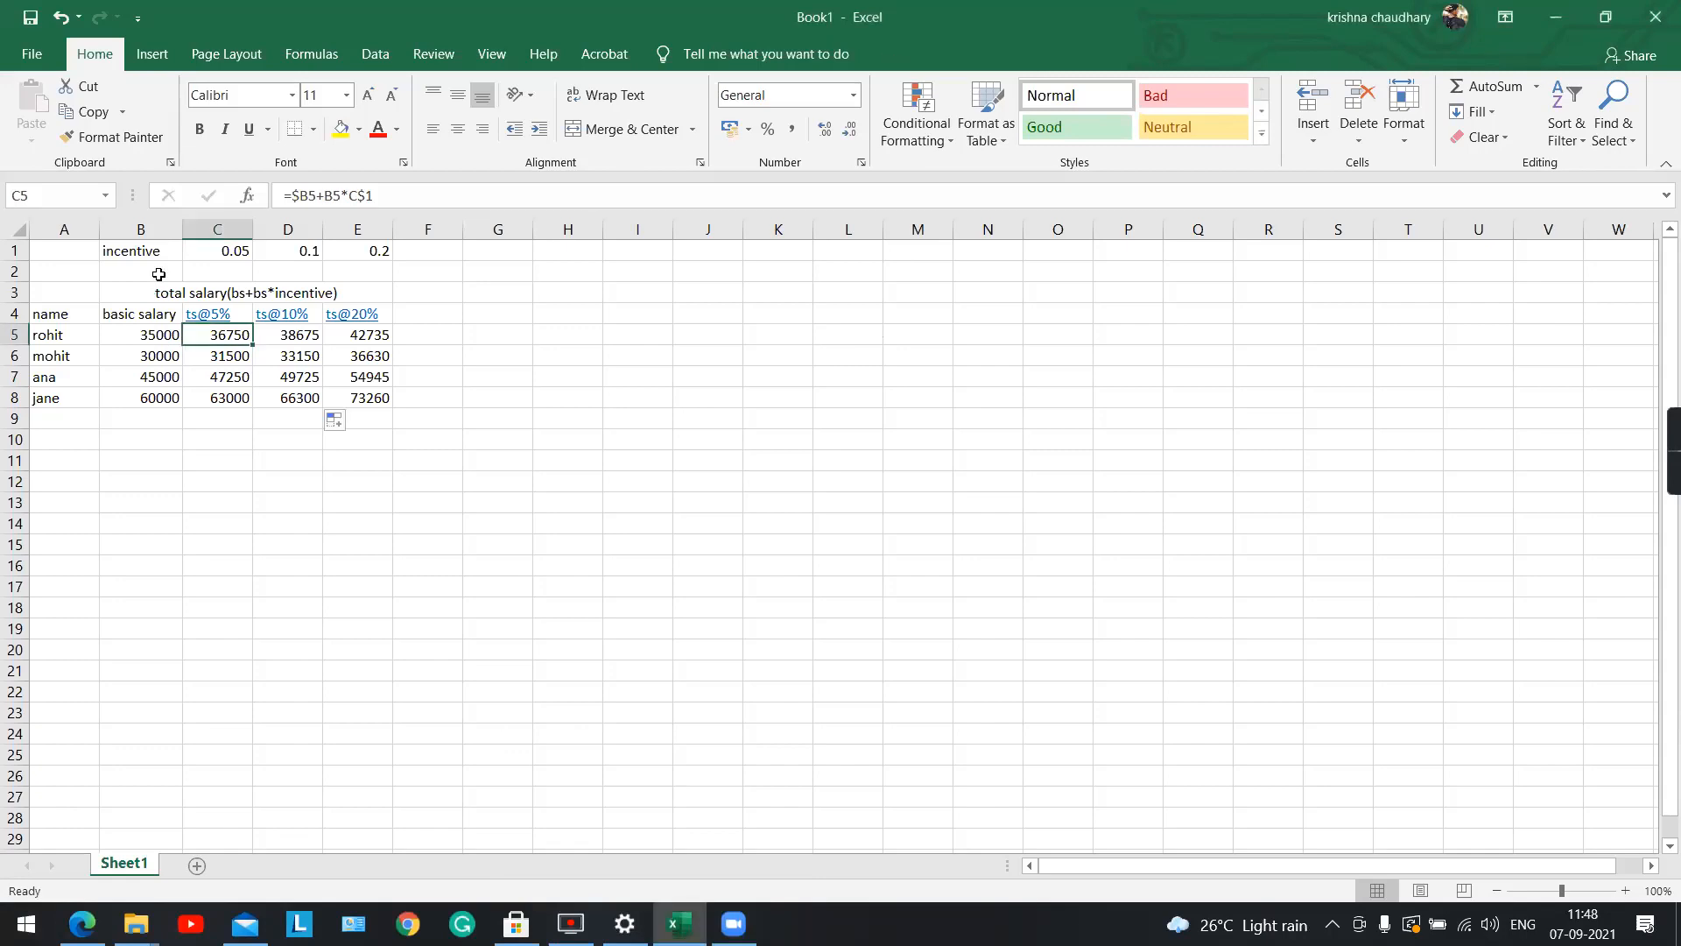
click(160, 333)
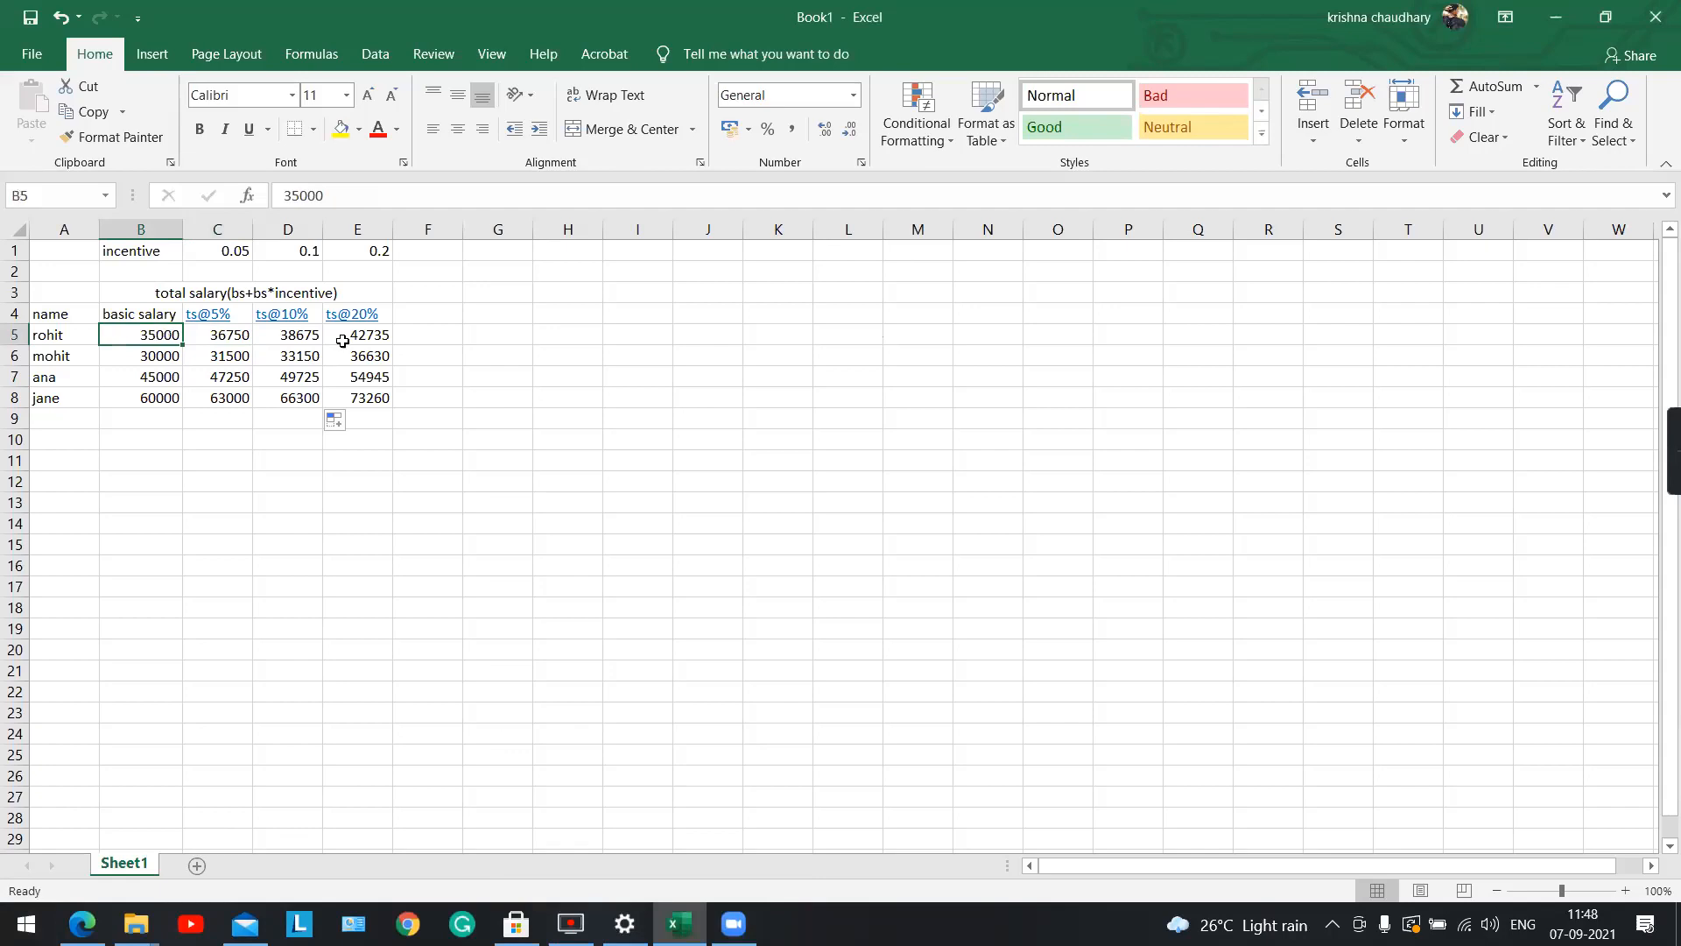
click(232, 333)
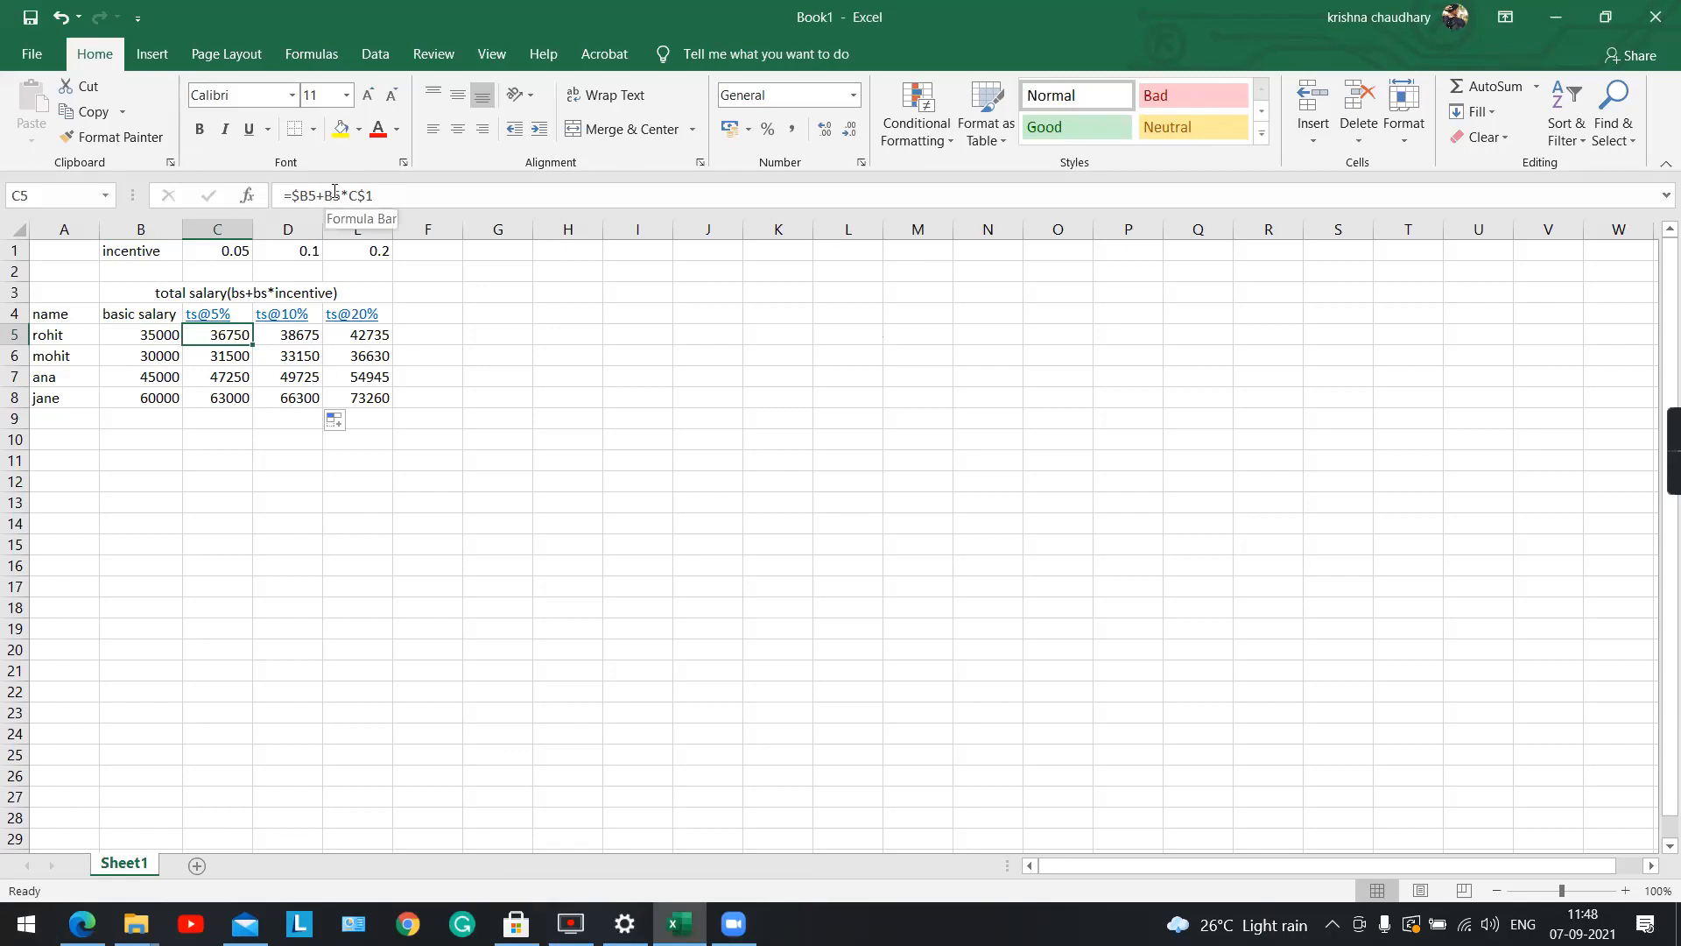
click(294, 333)
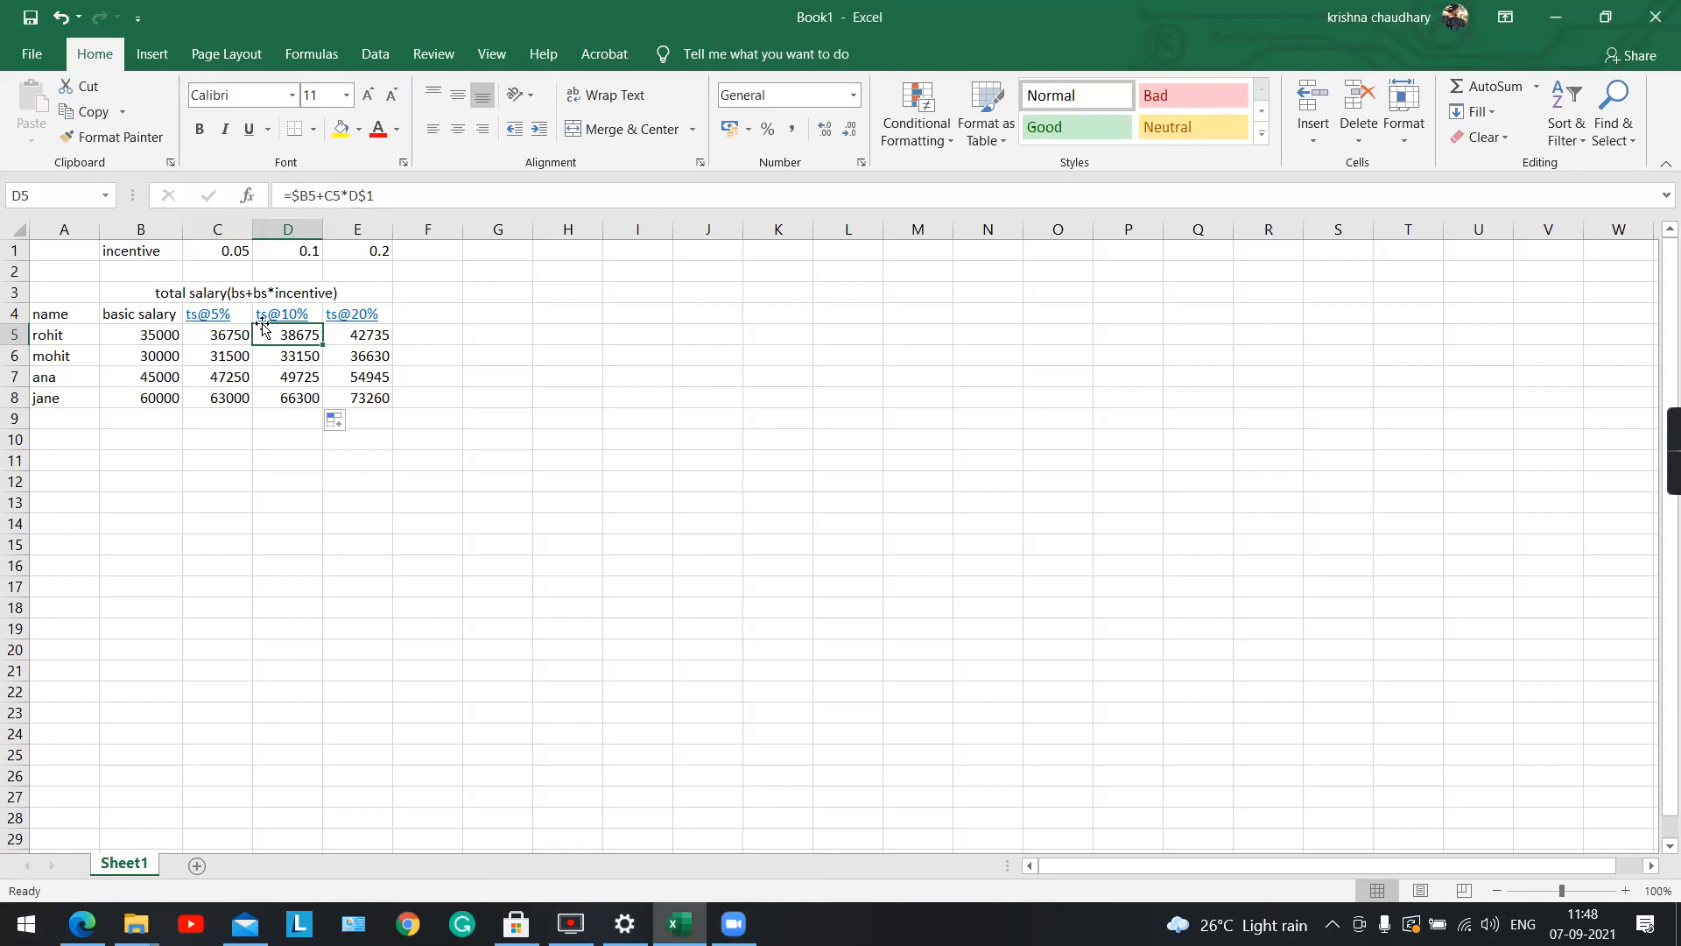
Make the column of the second basic salary reference in C5 absolute so the formula reads =$B5+$B5*C$1
click(224, 333)
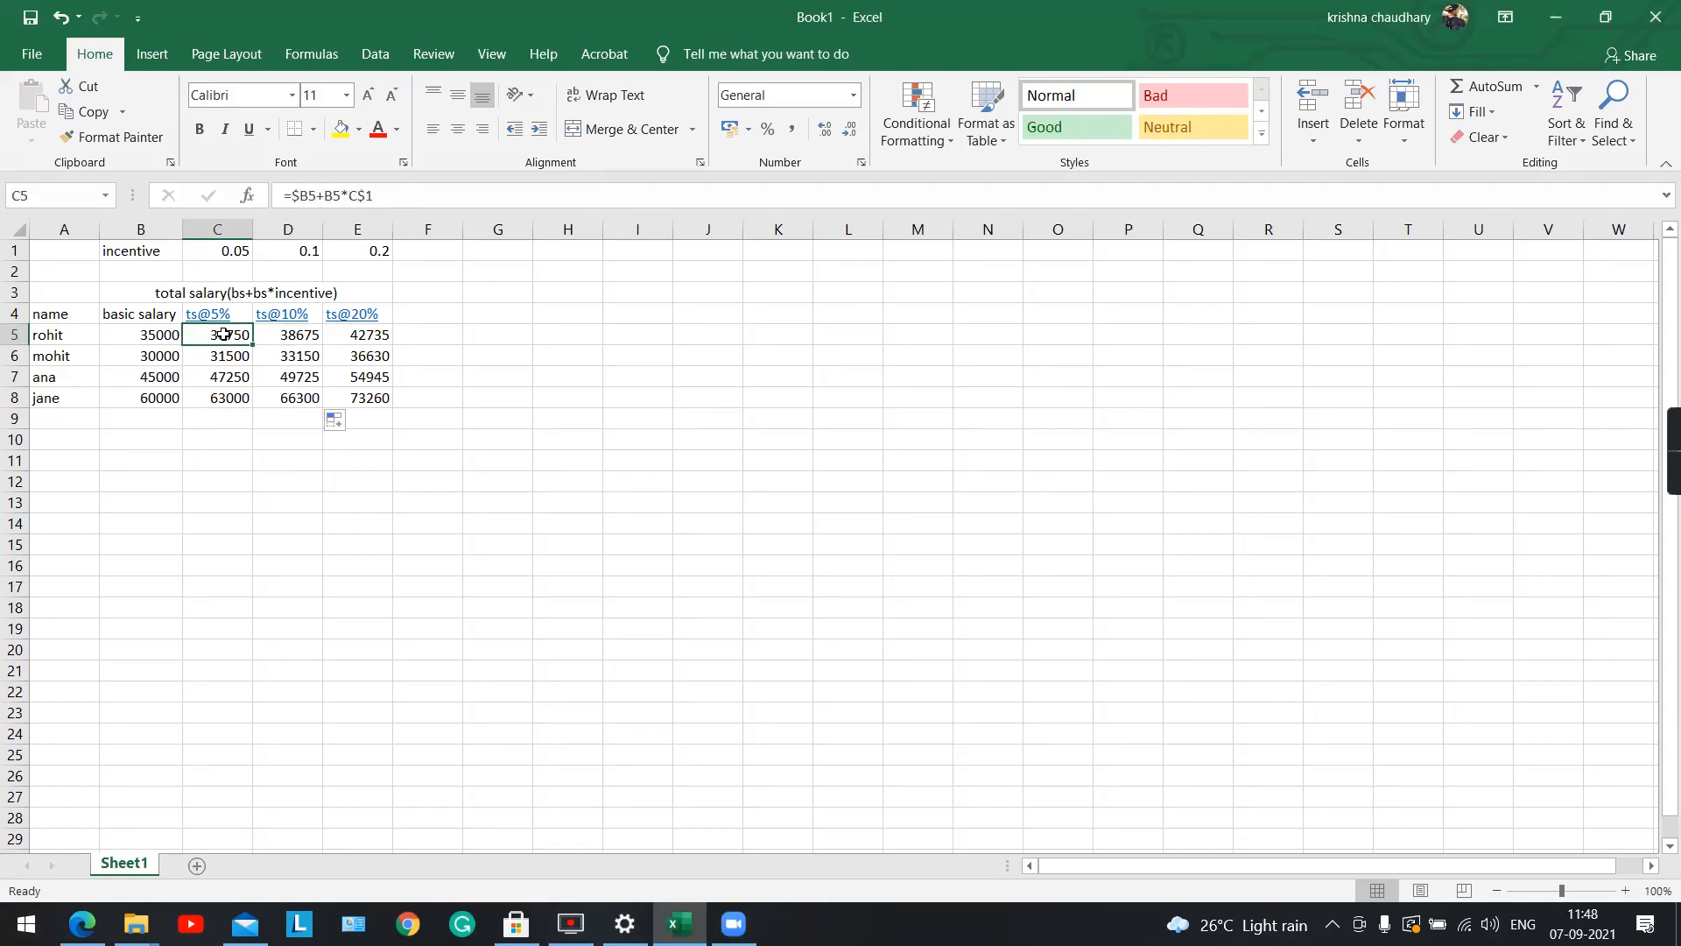
click(326, 196)
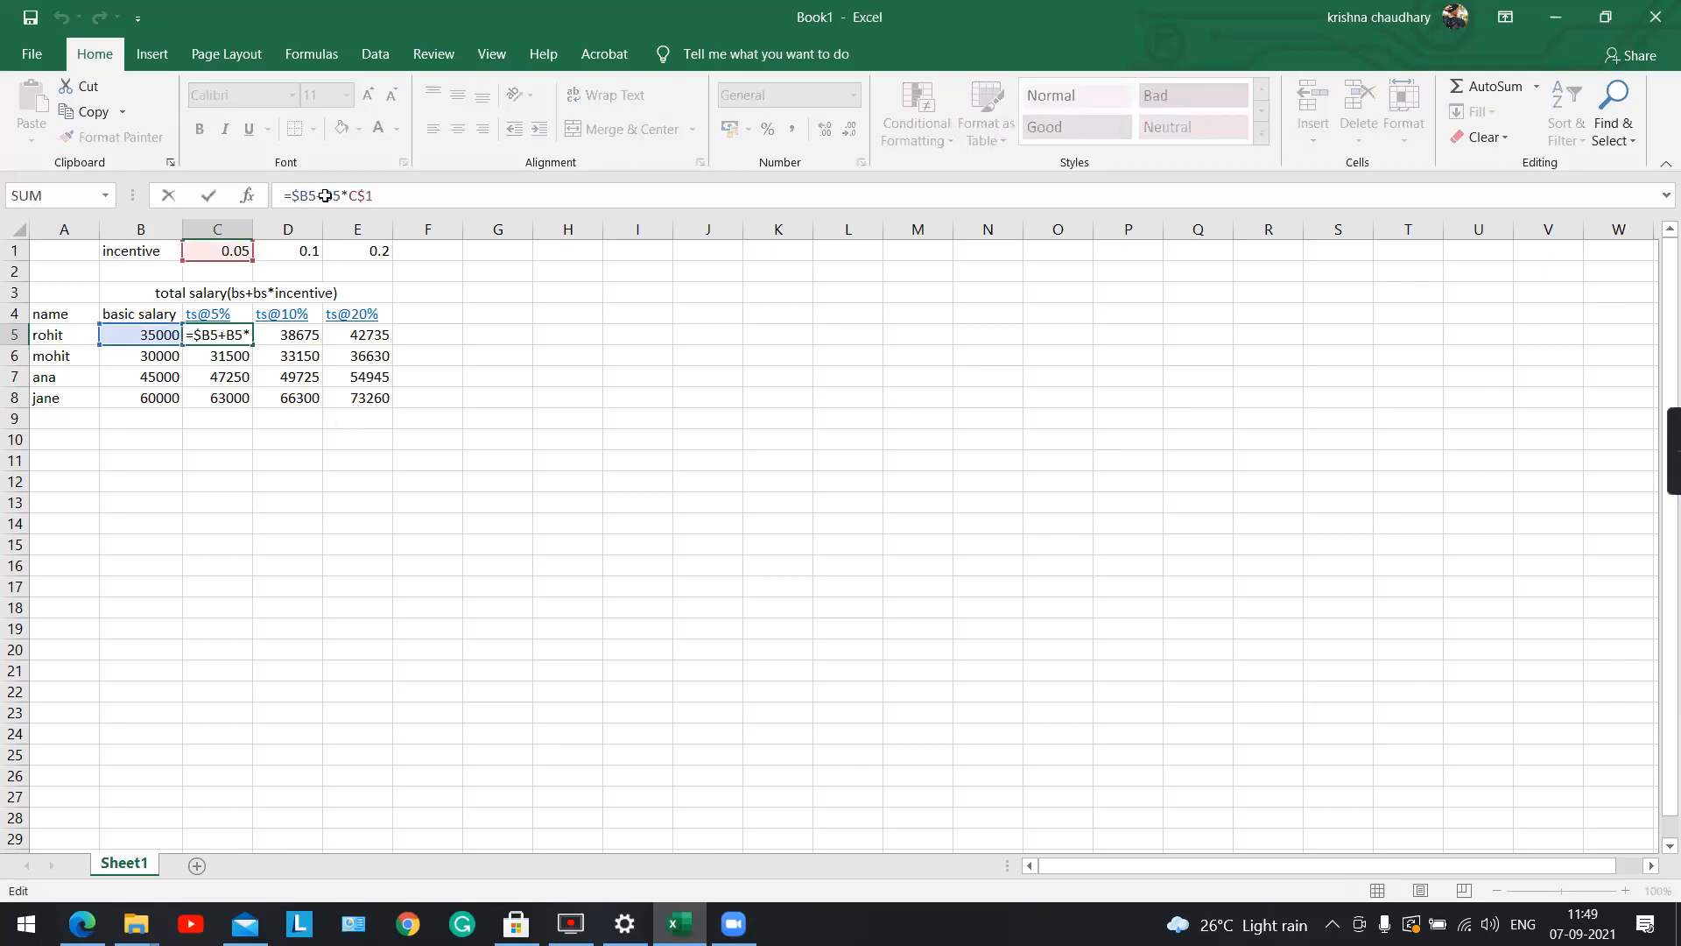
text($)
key(Return)
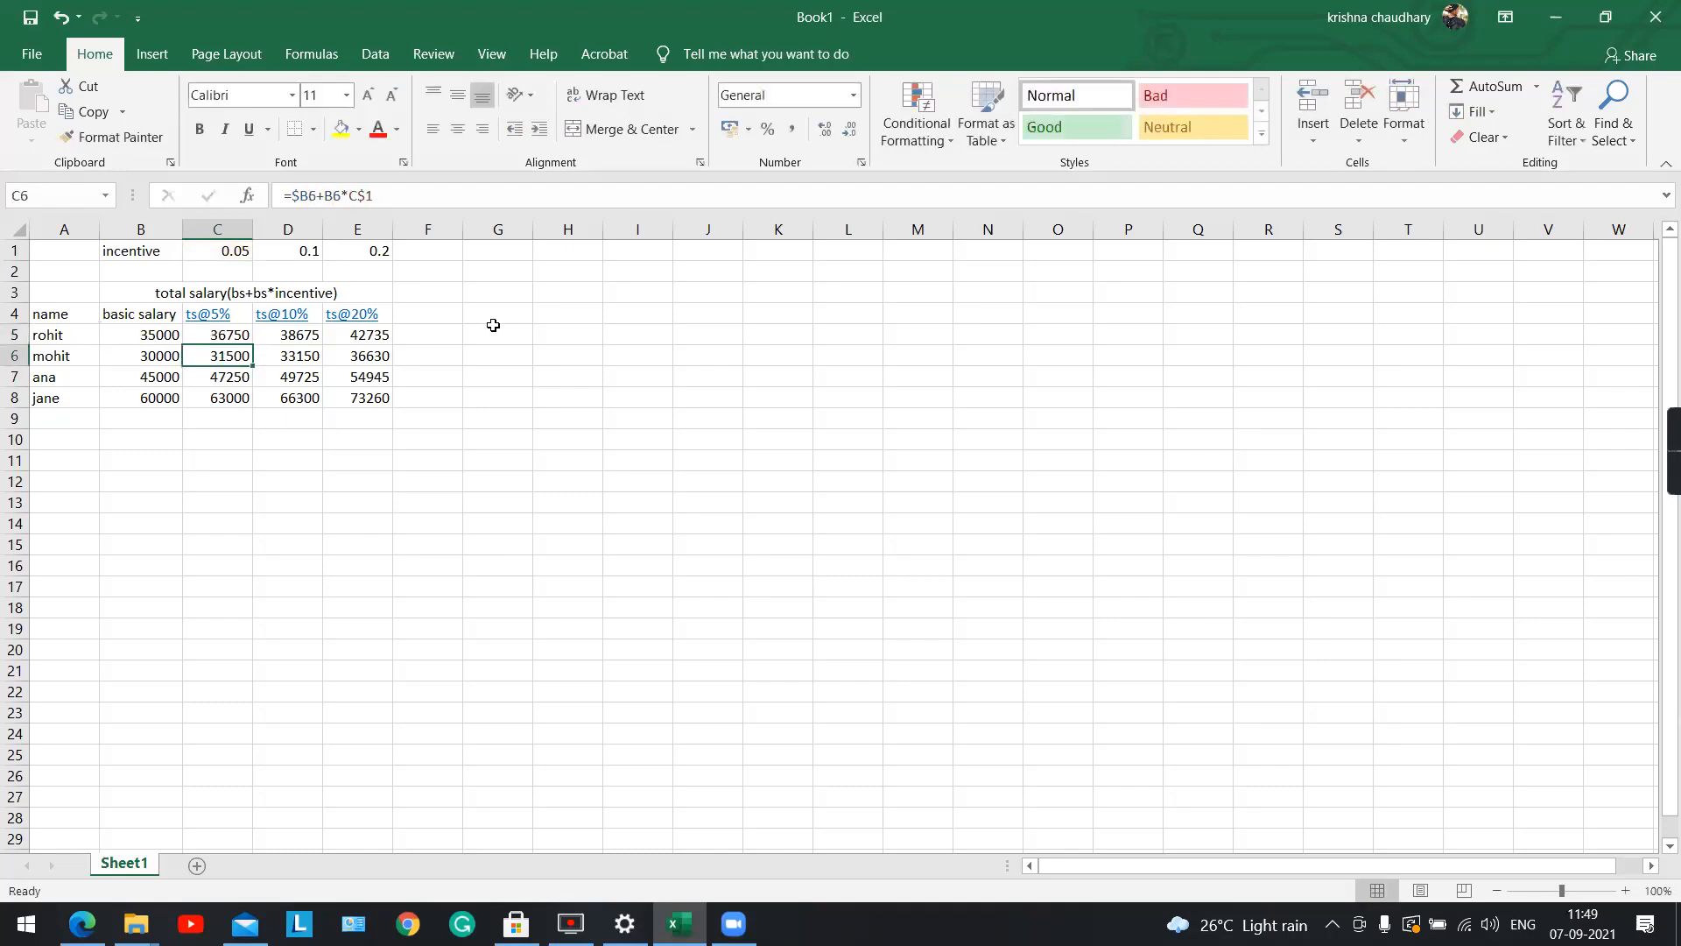
Fill the corrected C5 formula down to C8 and right through the block C5:E8
drag(233, 336, 238, 402)
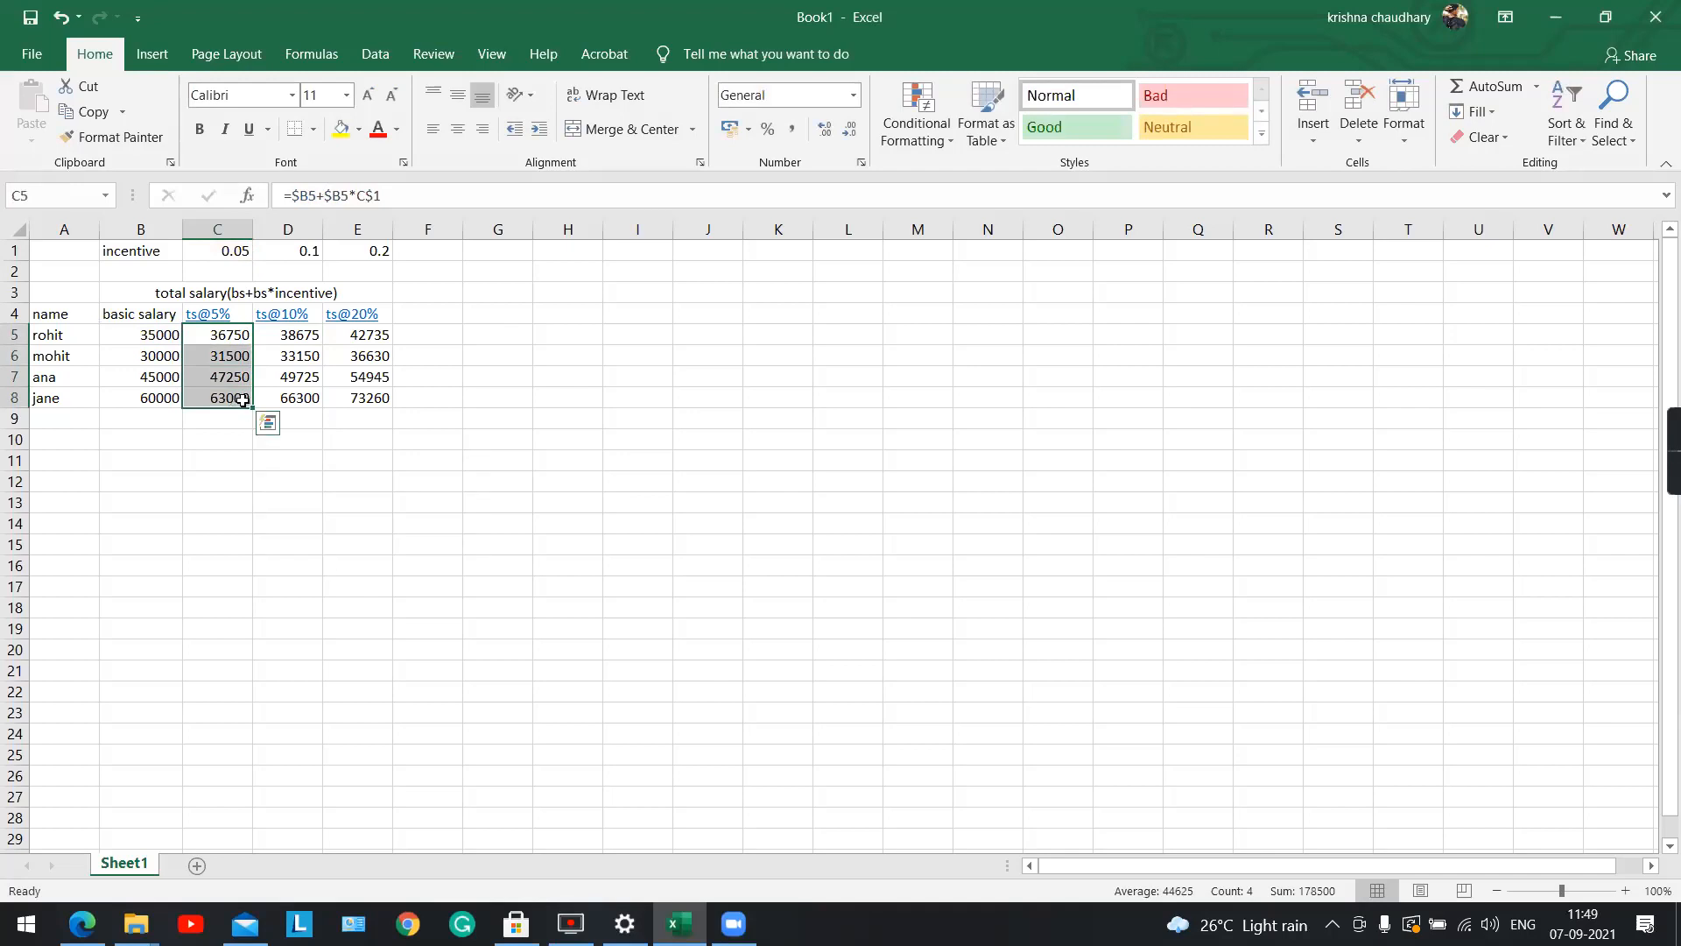
key(shift+Right)
key(shift+Right)
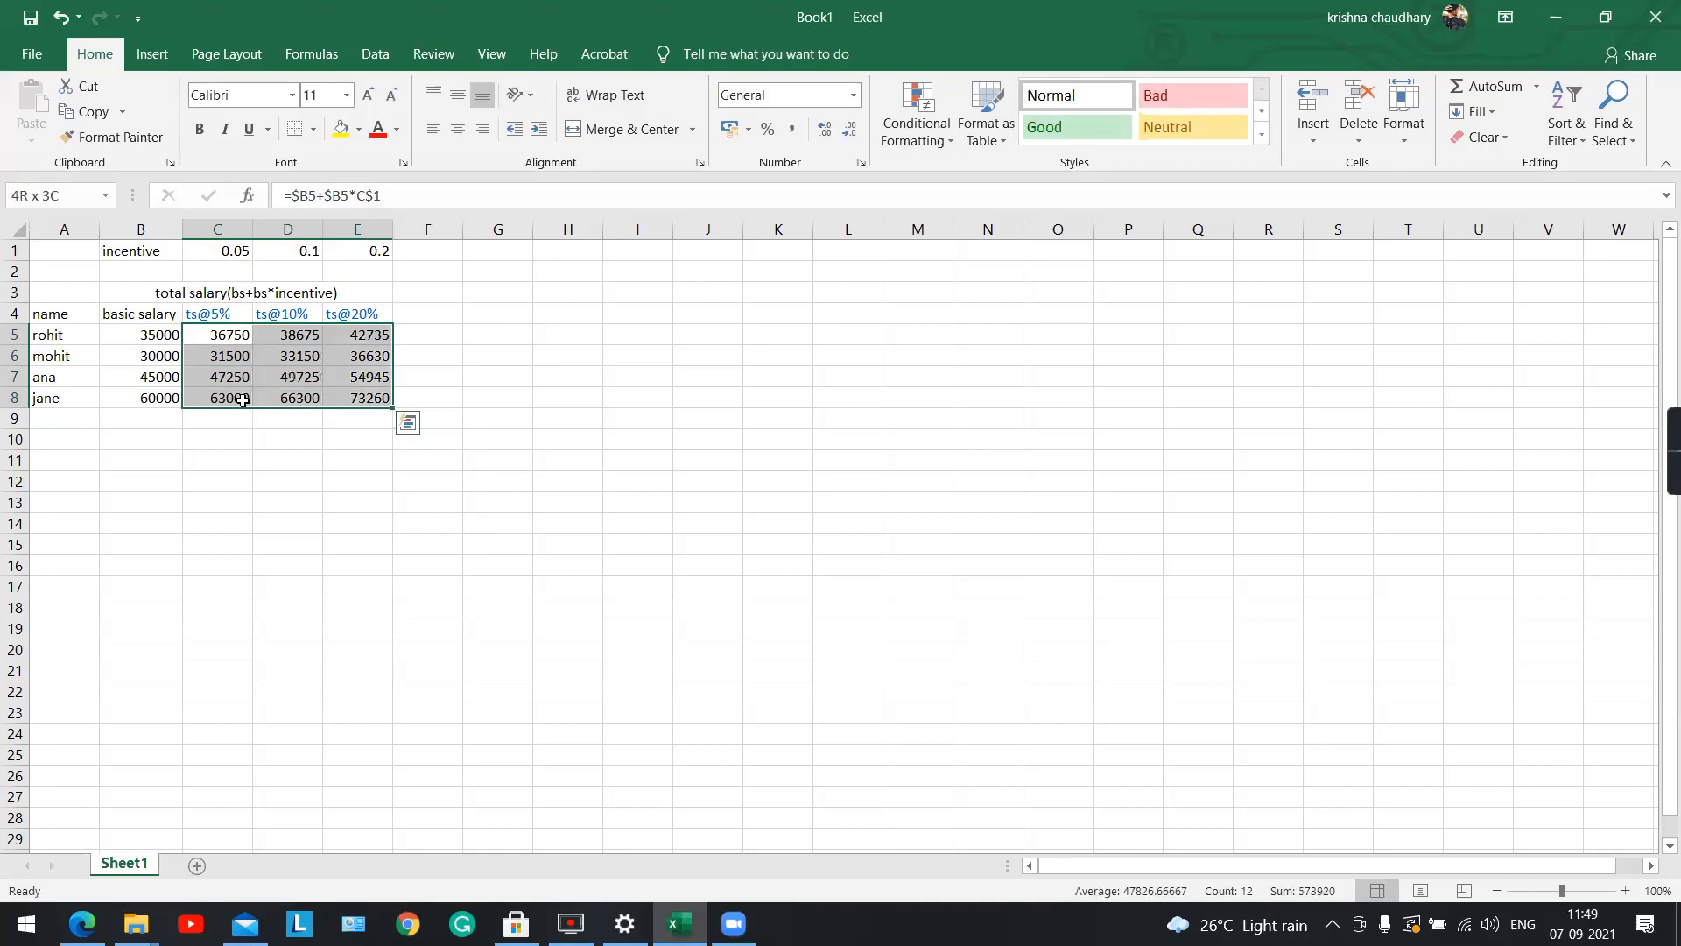
key(ctrl+r)
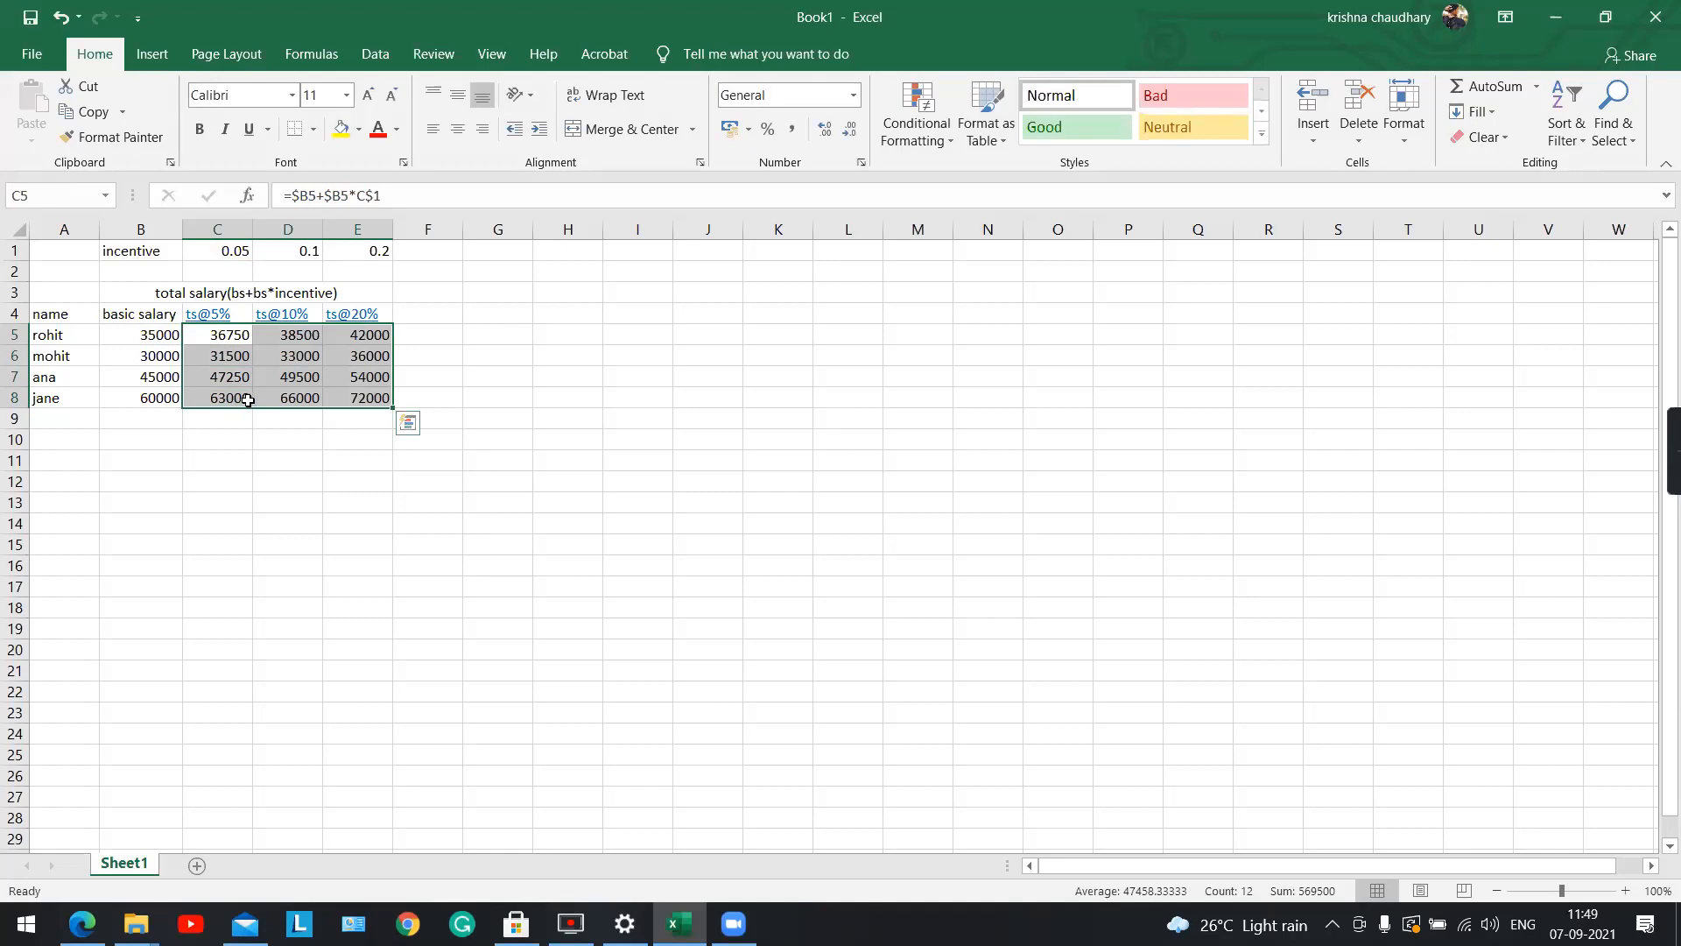
click(222, 331)
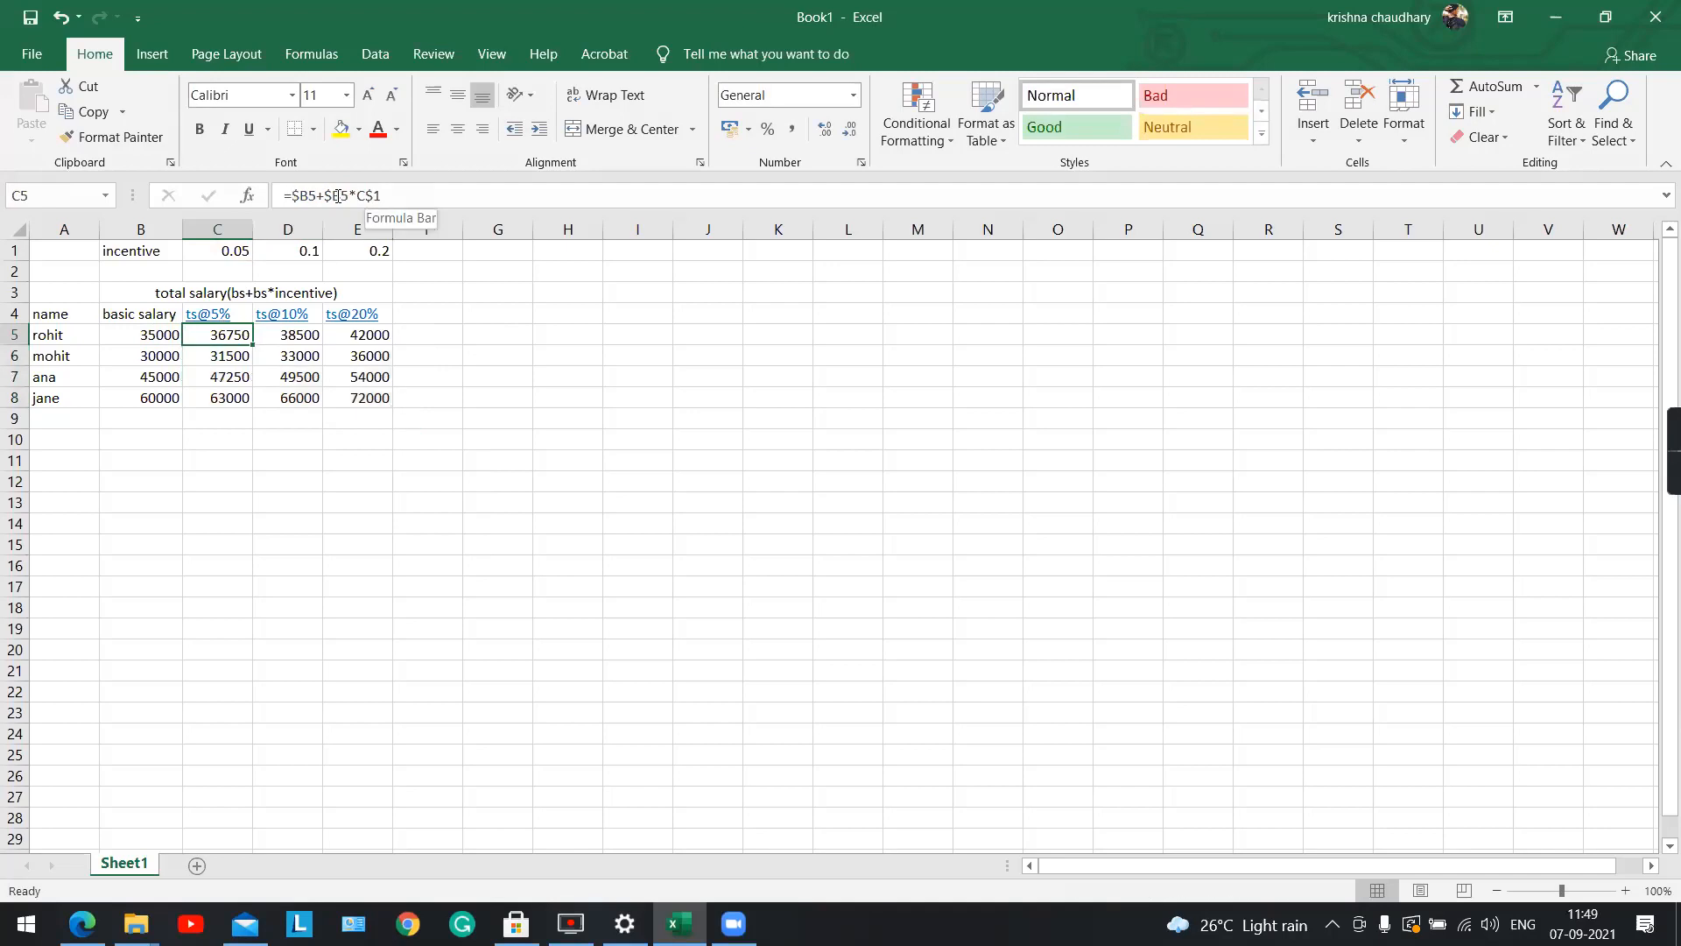
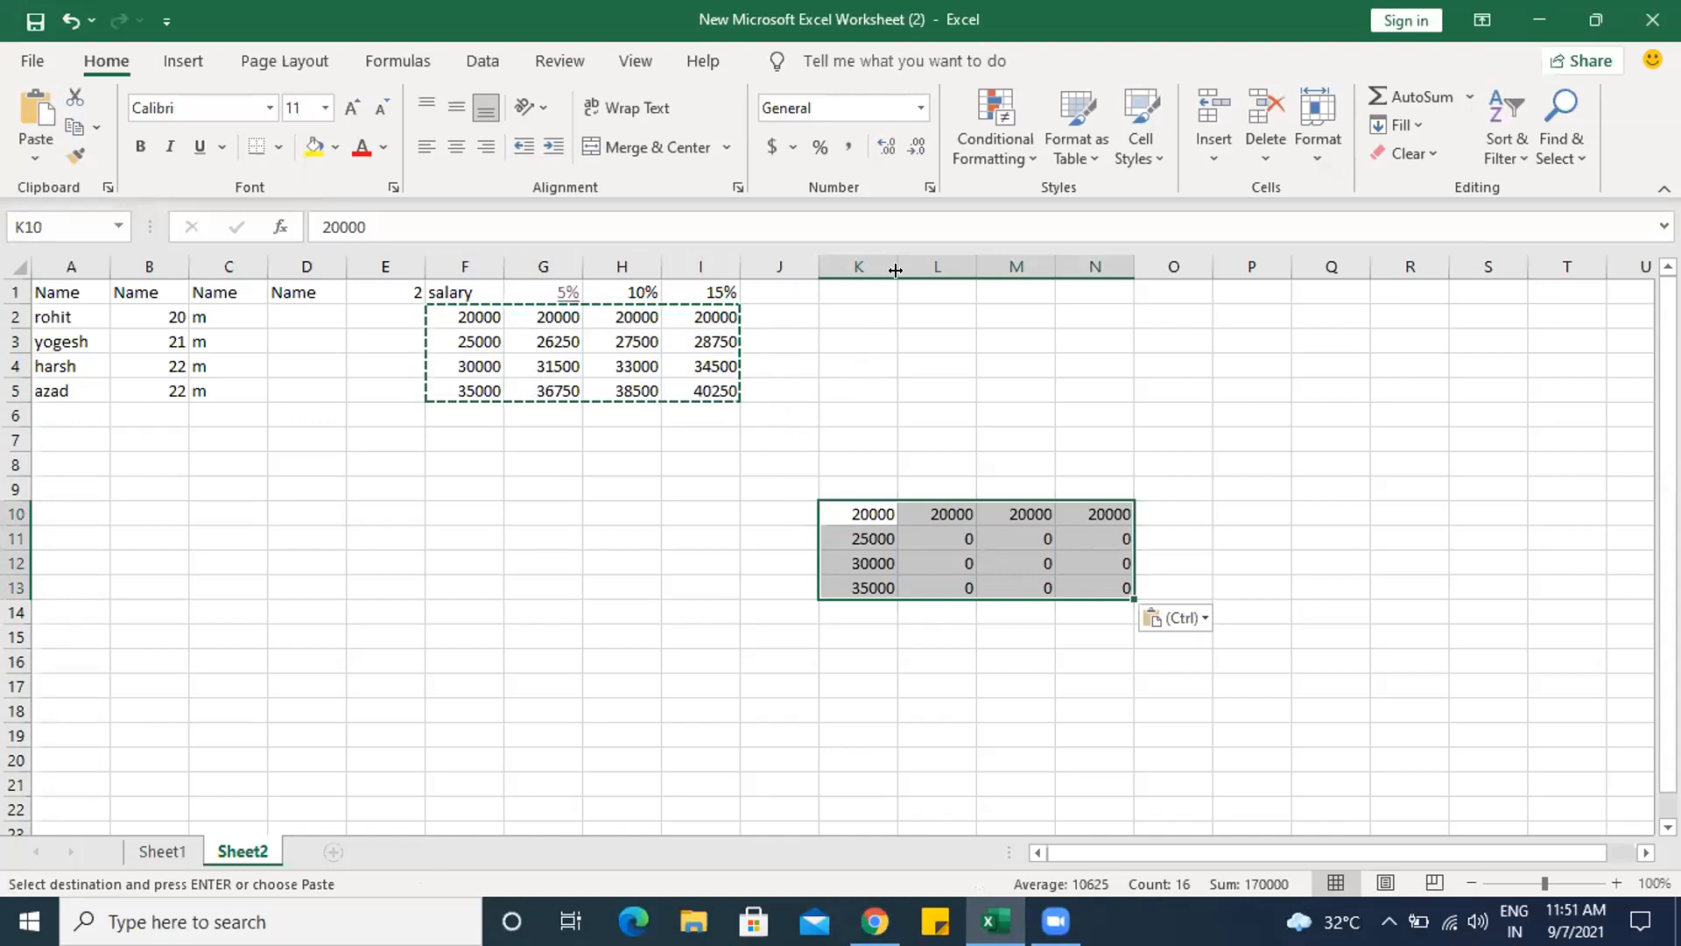
click(1055, 921)
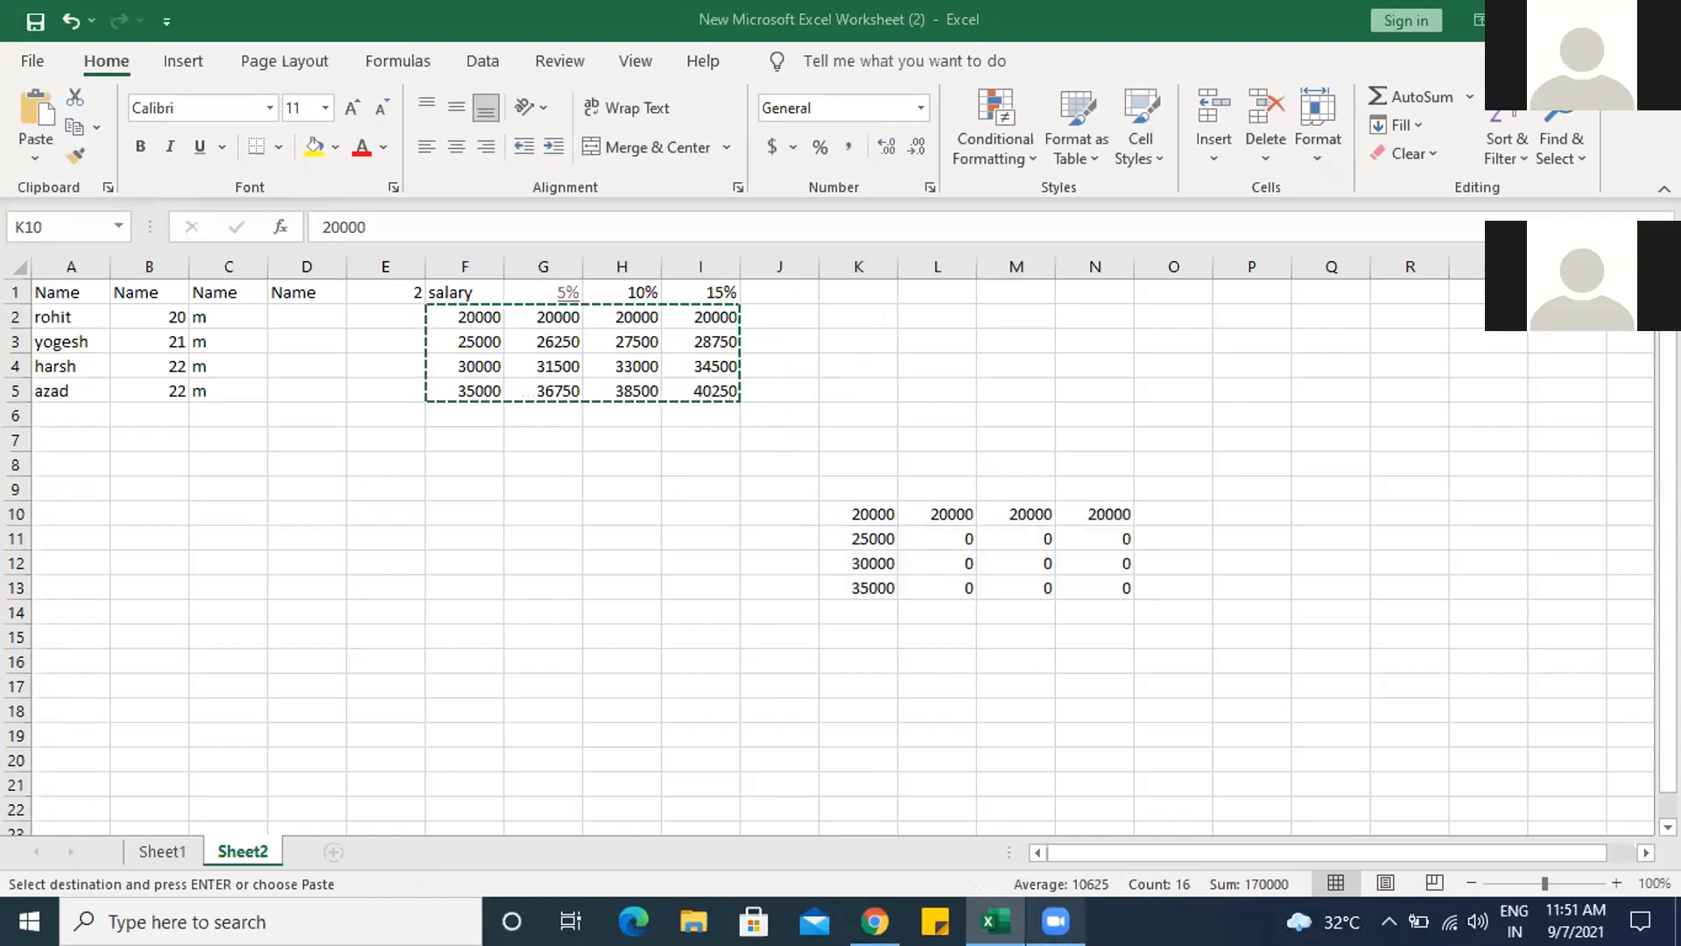
mouse_move(1055, 921)
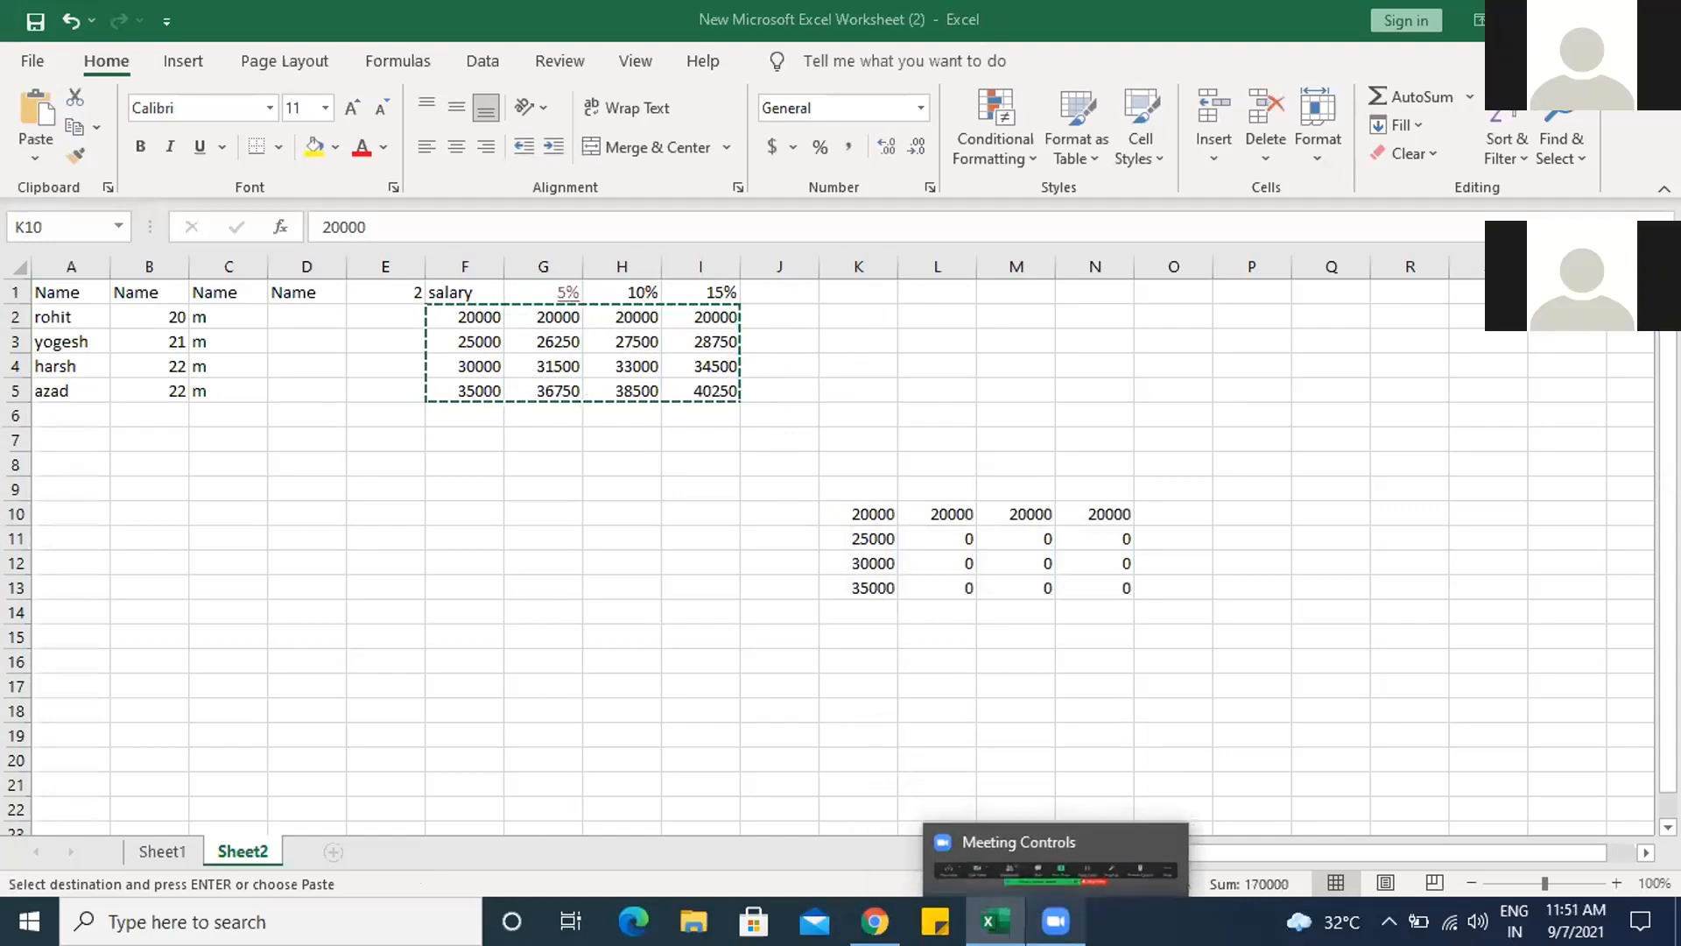
click(471, 307)
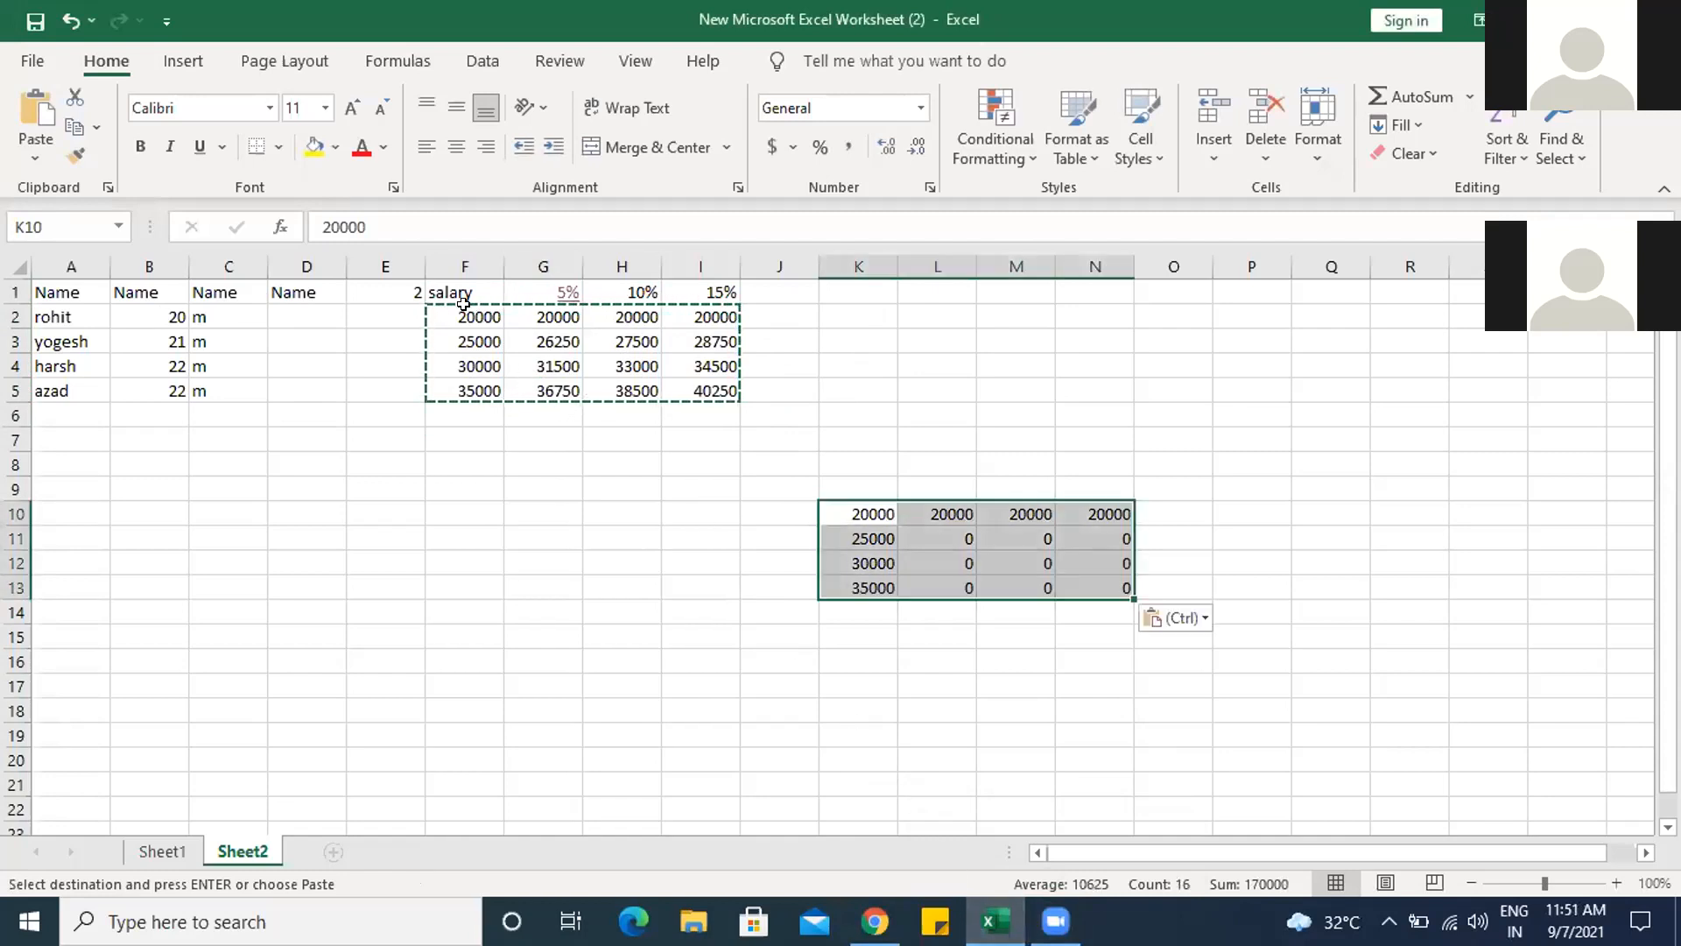
click(459, 308)
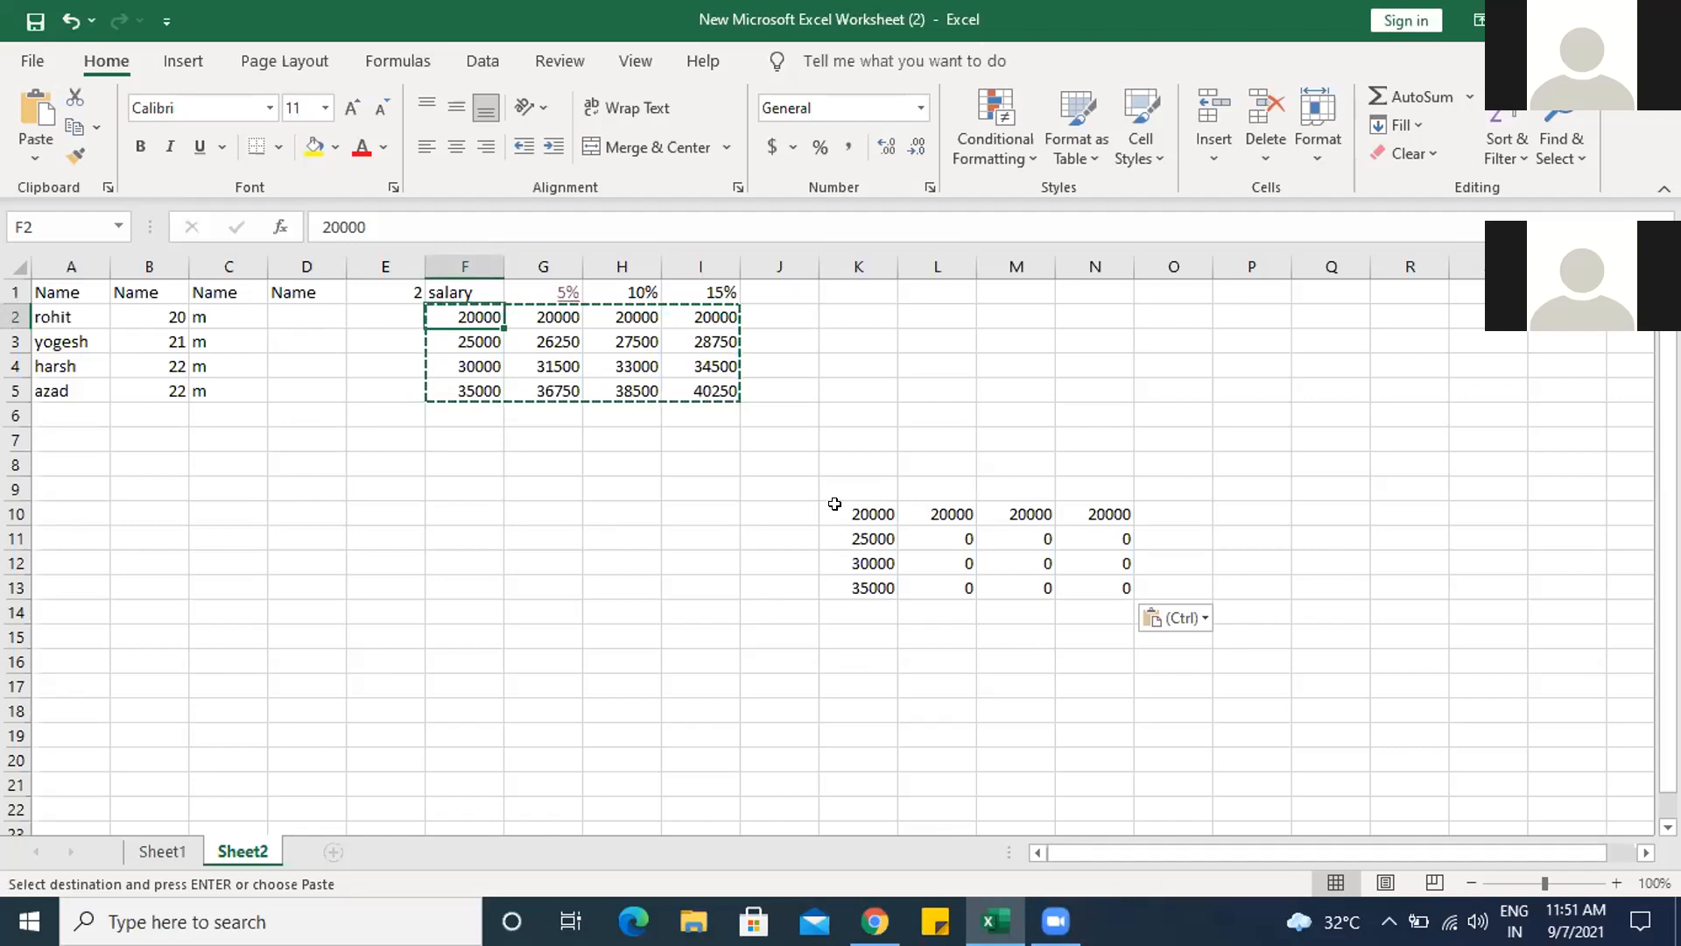
click(1056, 921)
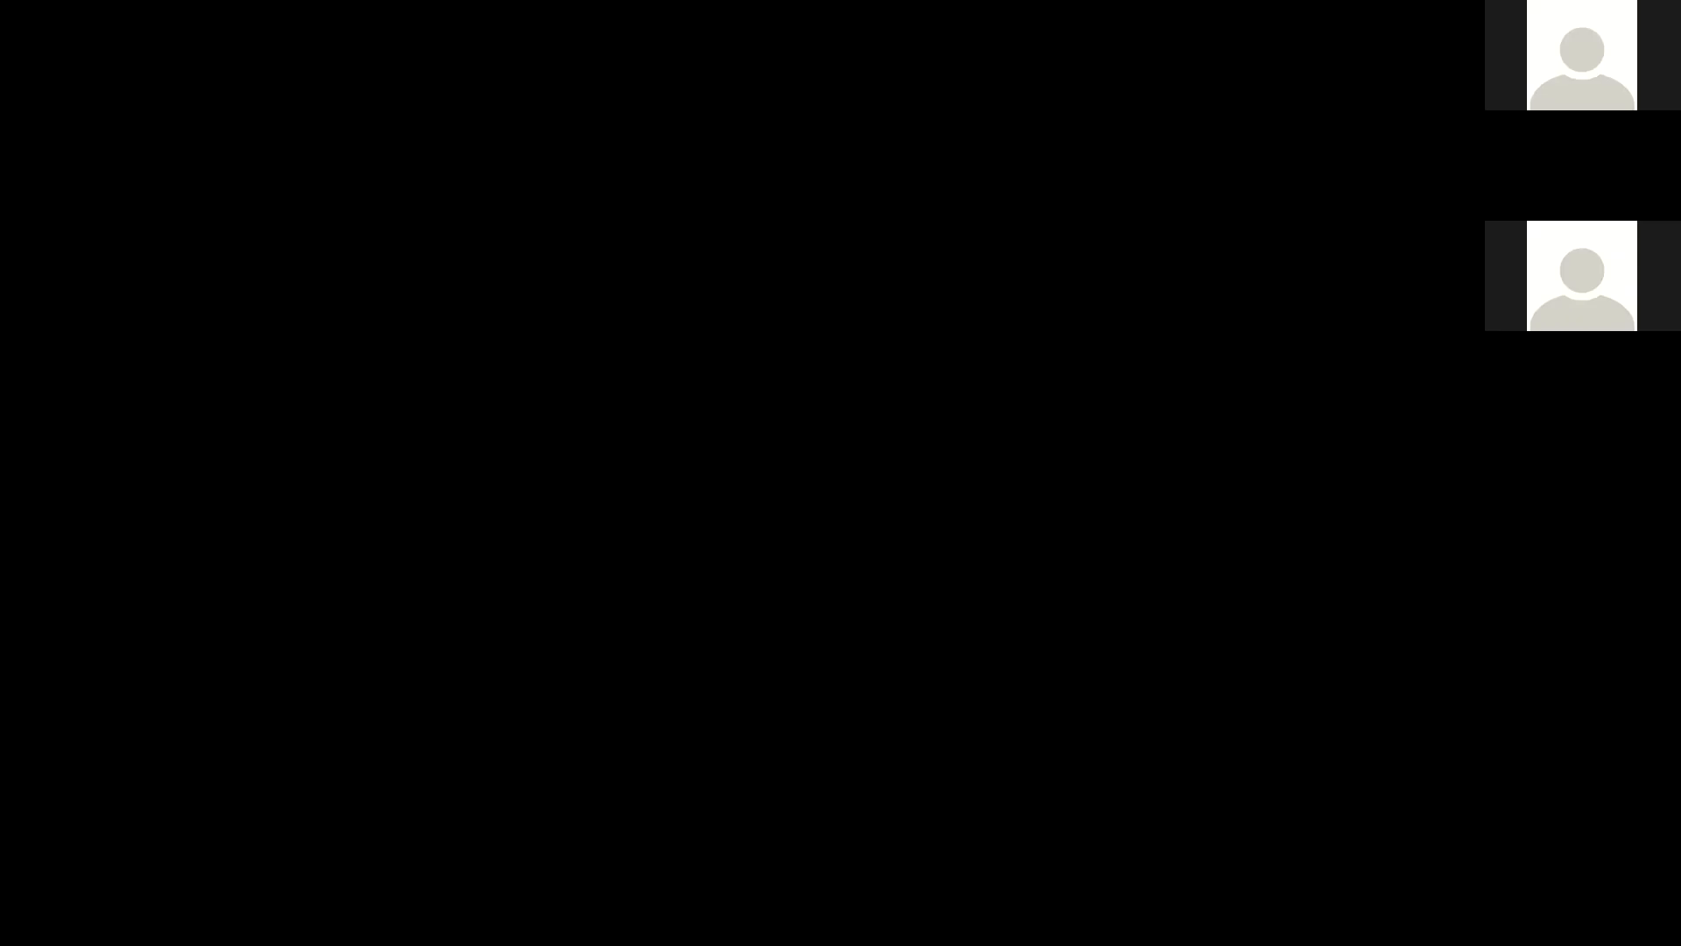
mouse_move(935, 926)
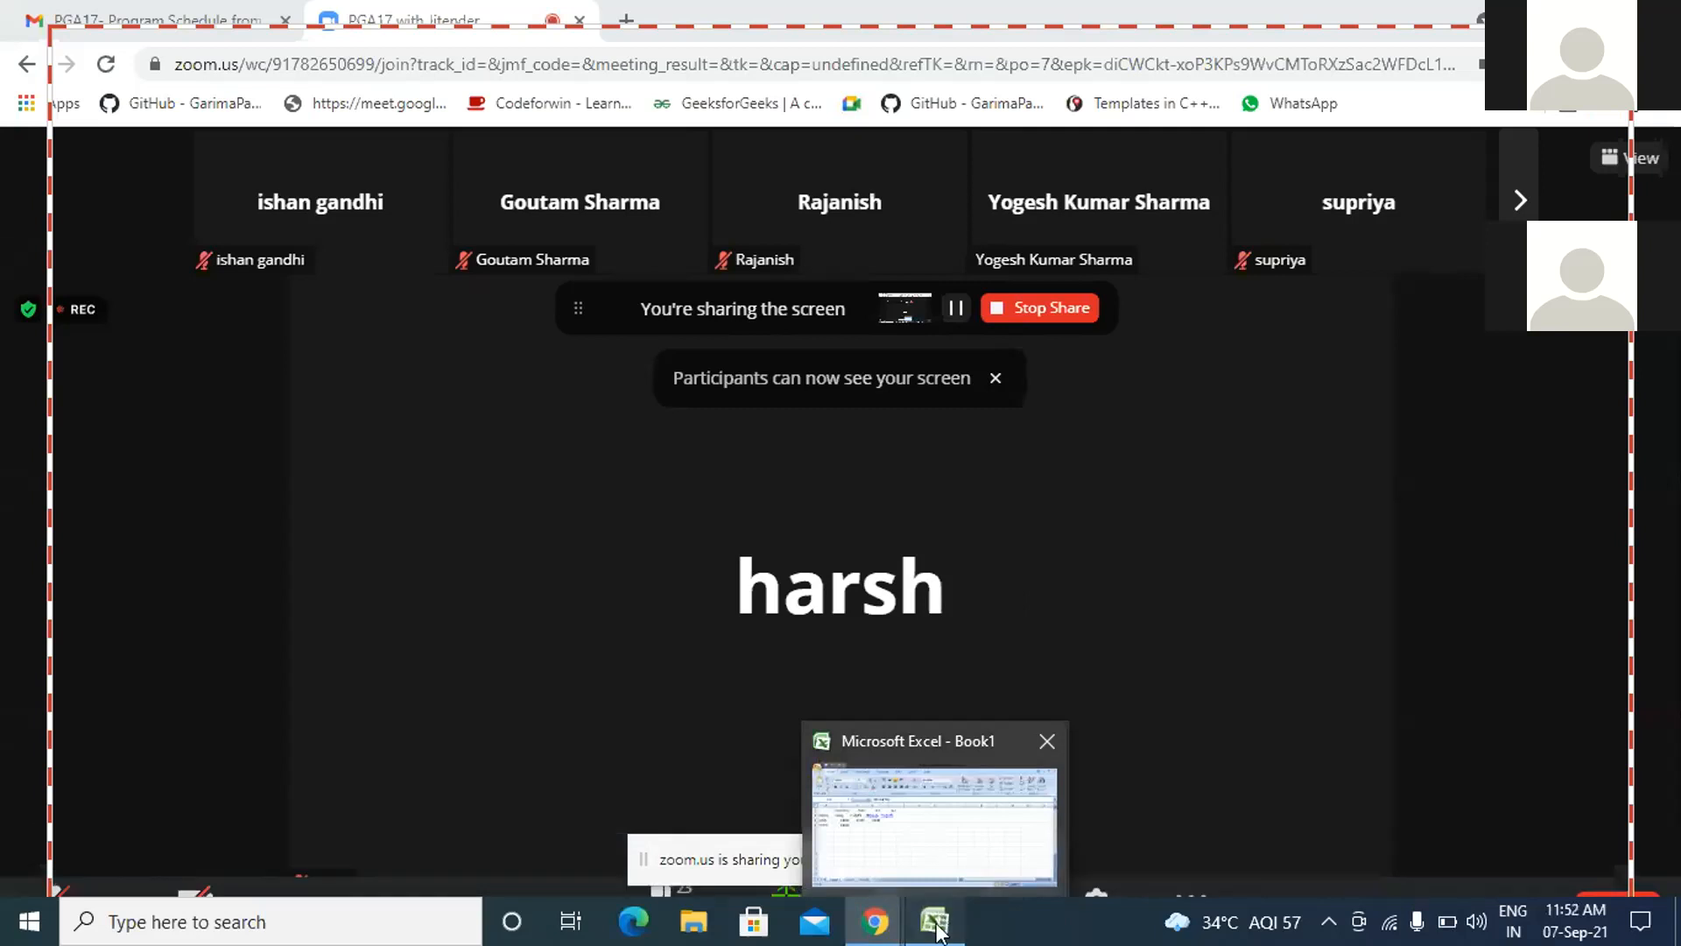
Unmute the meeting microphone and switch to the shared Book1 workbook in Excel
click(935, 927)
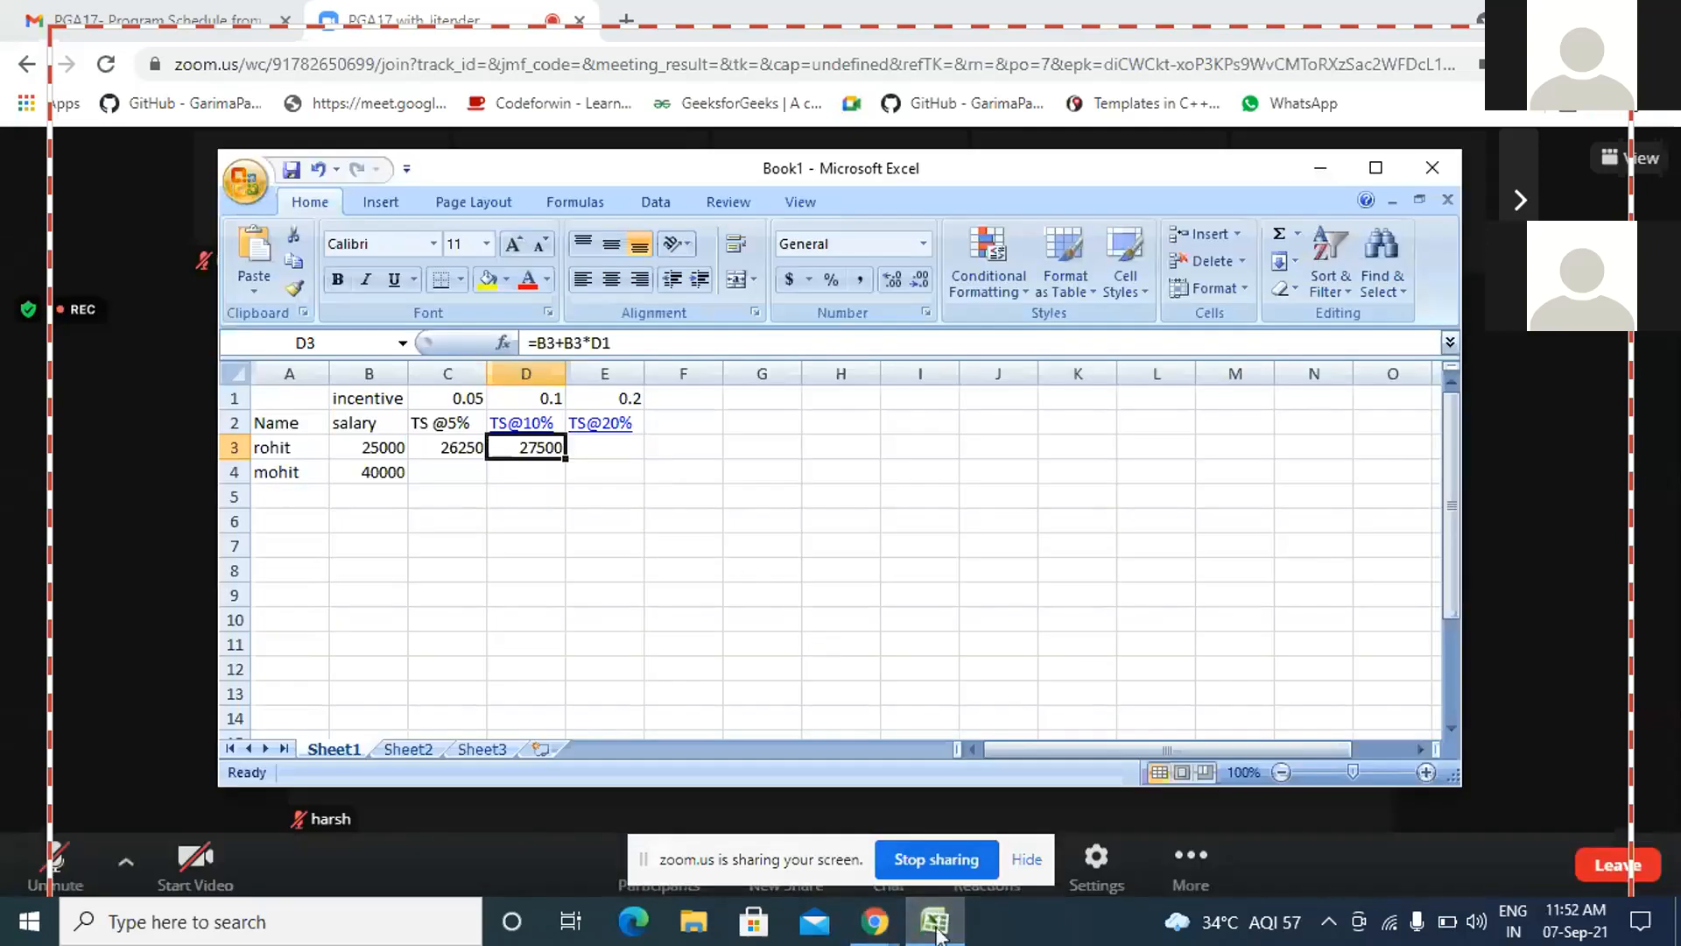
click(88, 880)
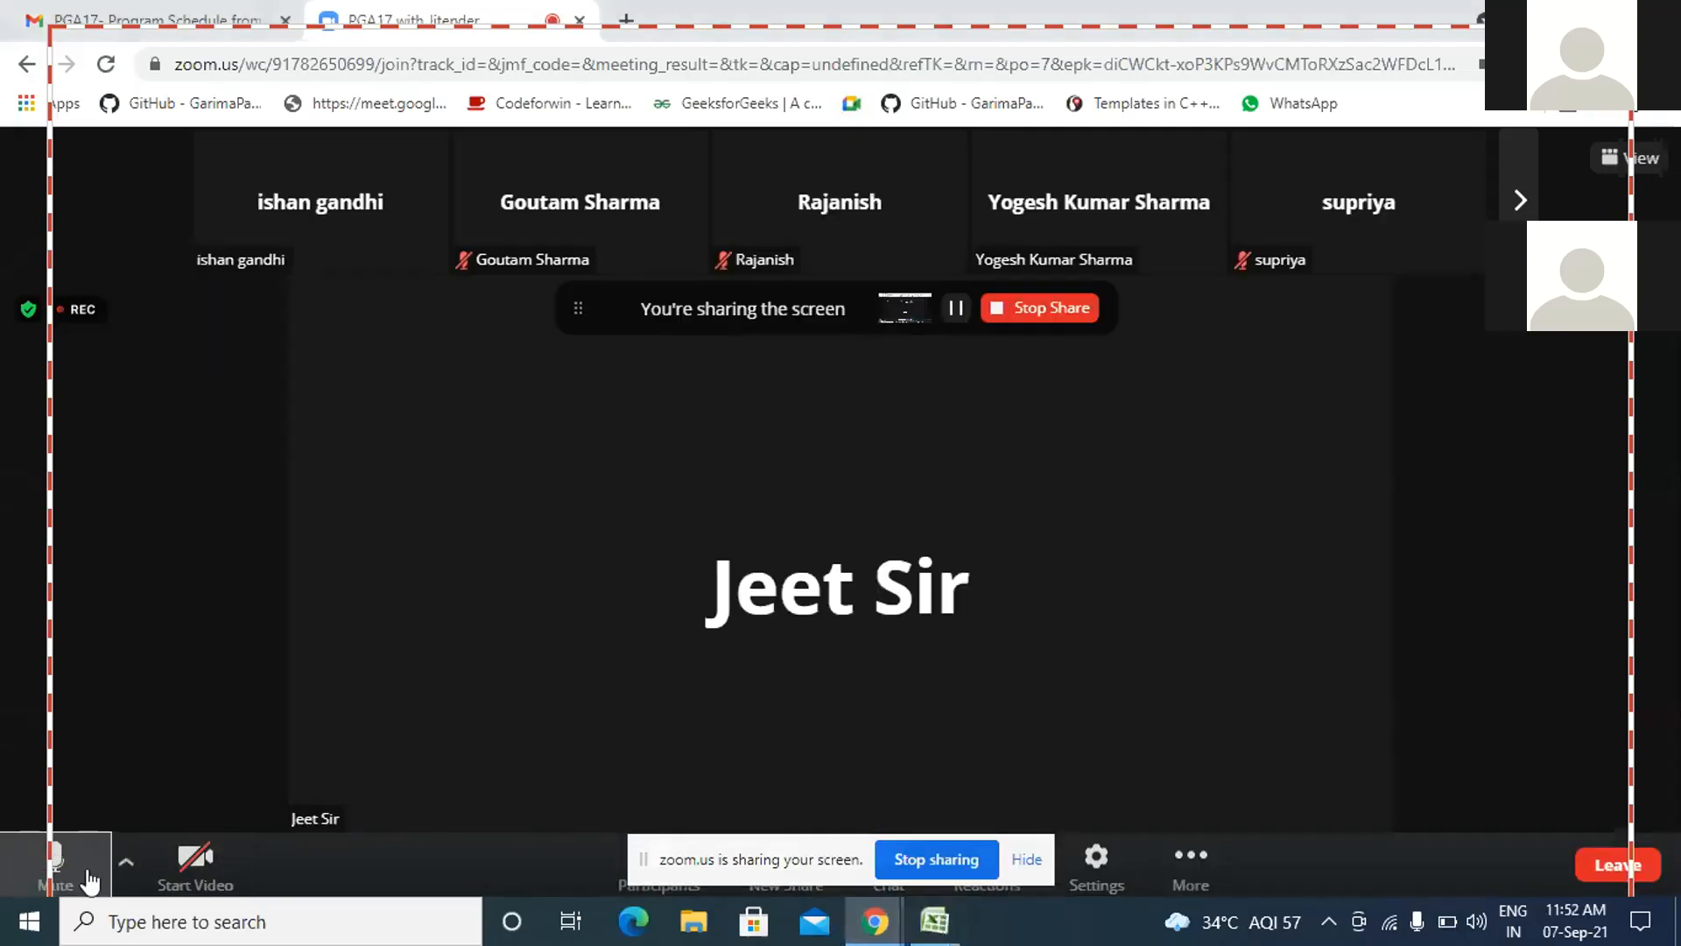
click(935, 926)
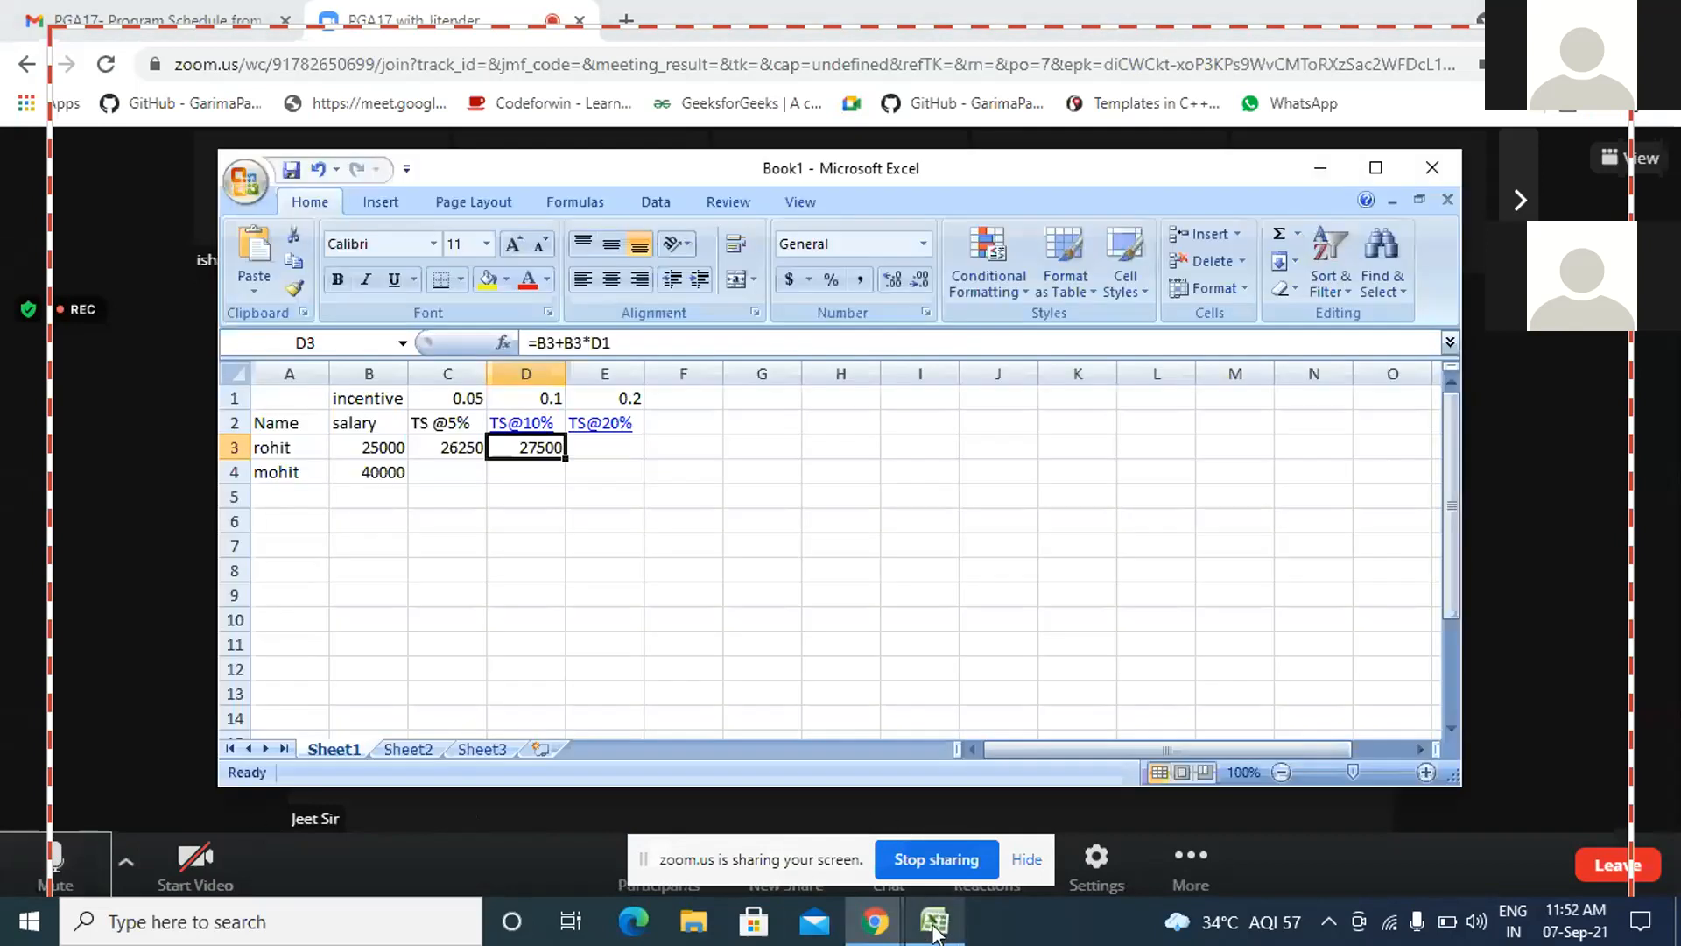
Make the column of the first salary reference in C3 absolute so the formula reads =$B3+B3*C1
click(463, 444)
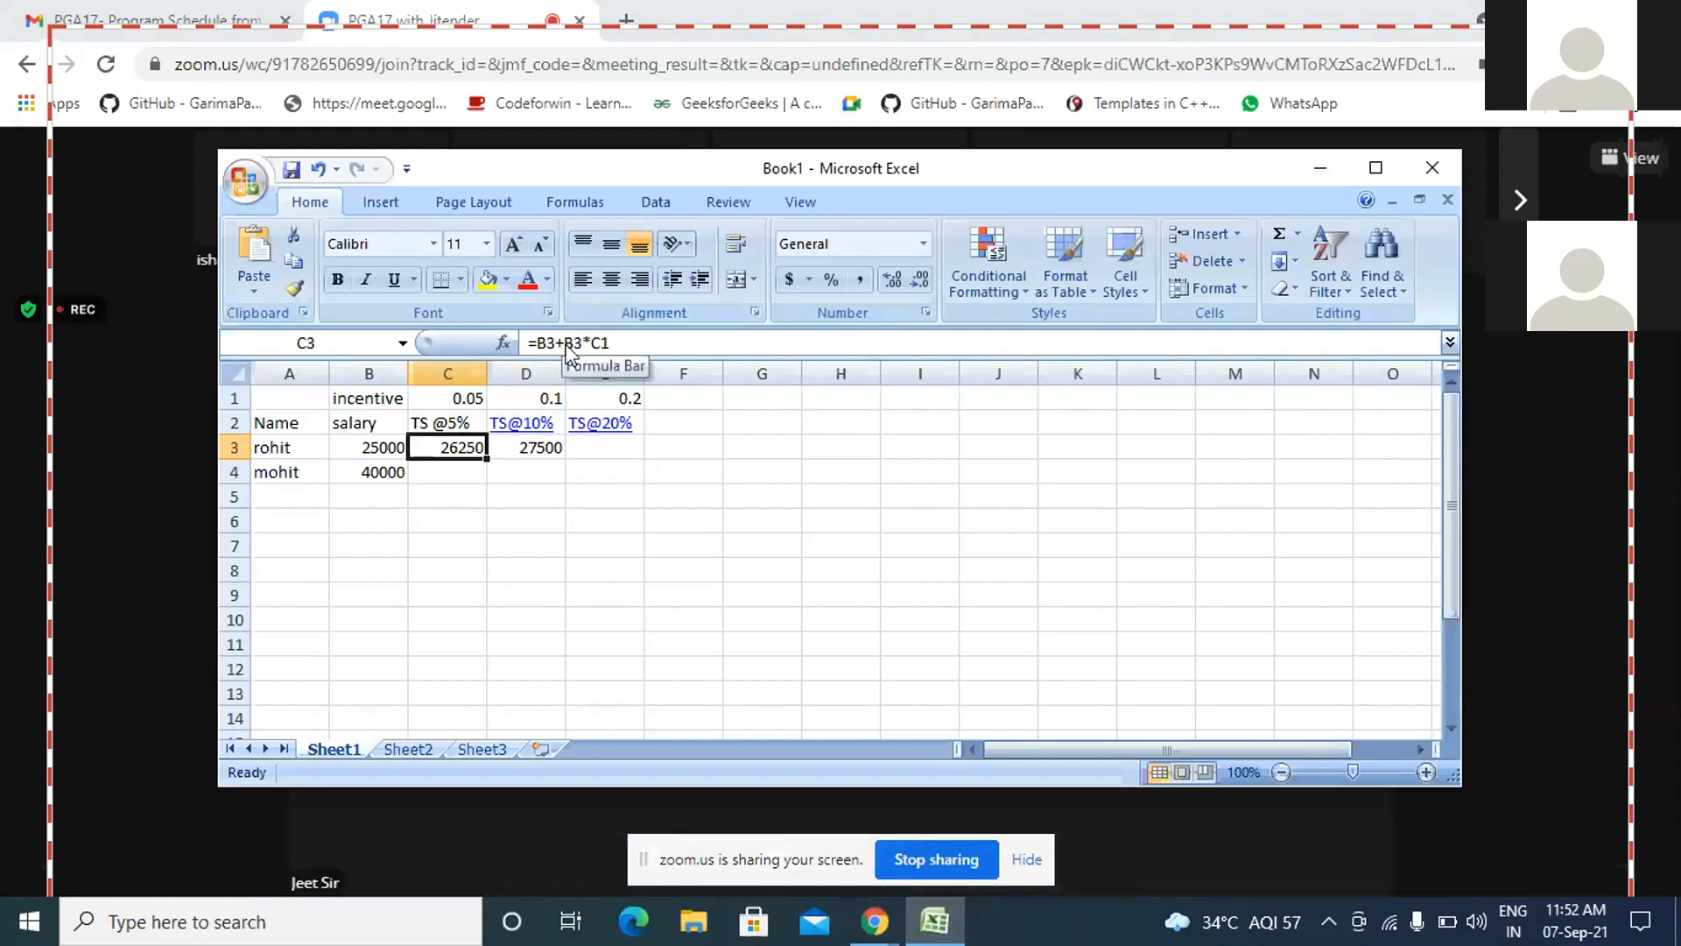
click(538, 343)
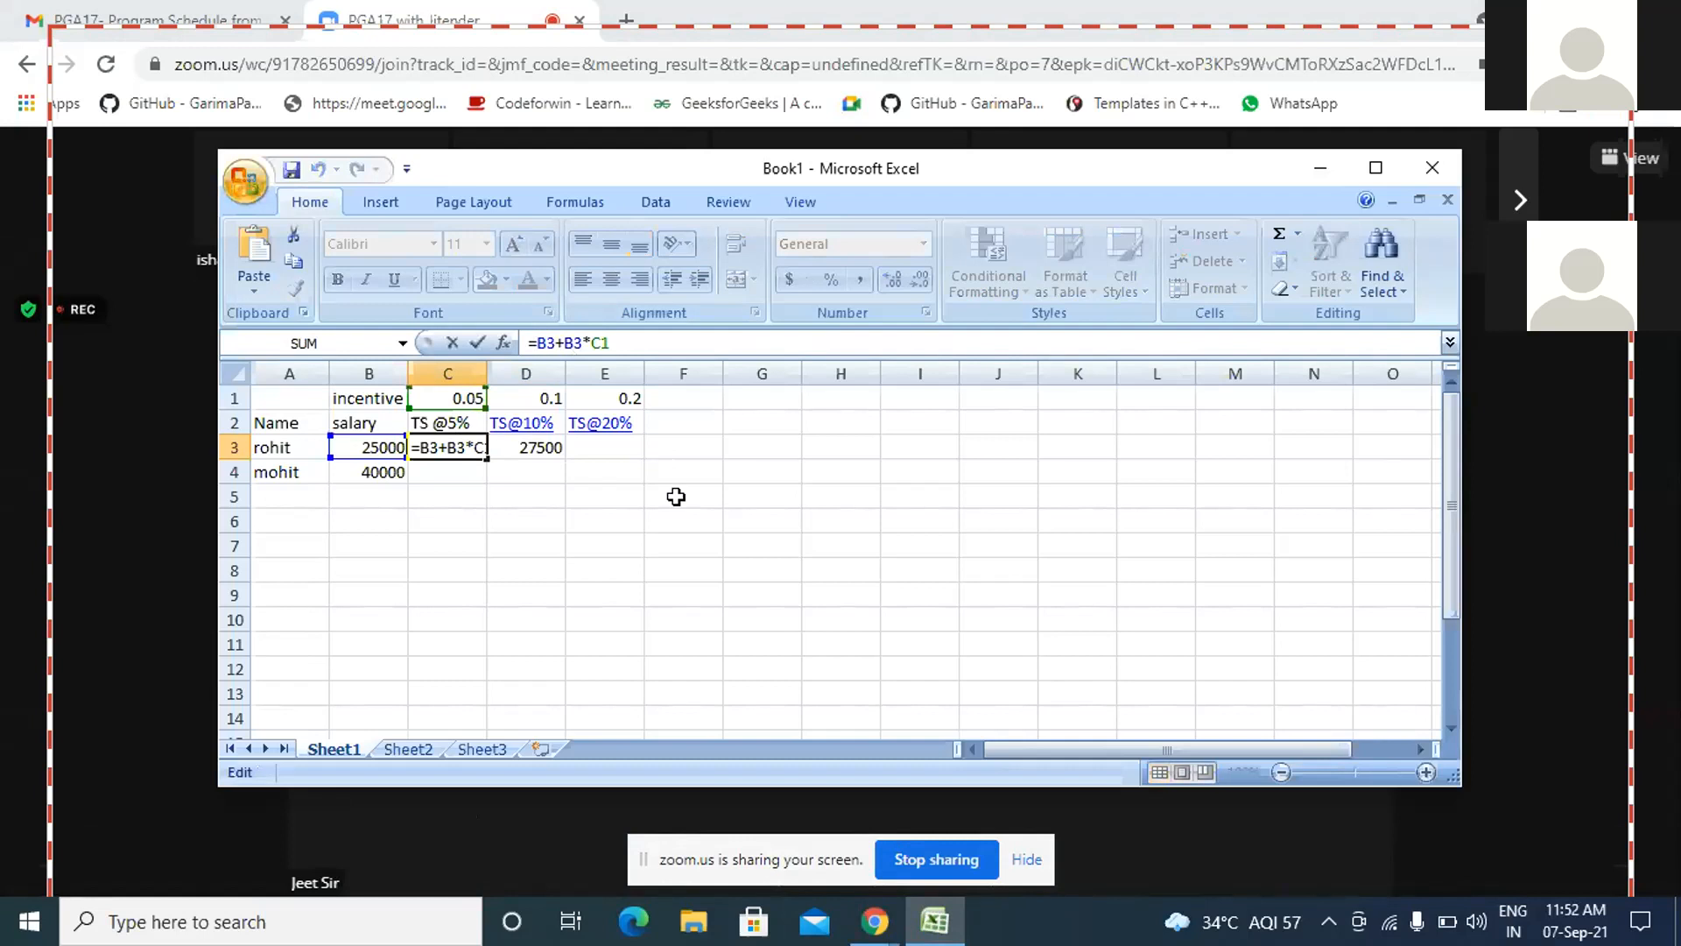
text($)
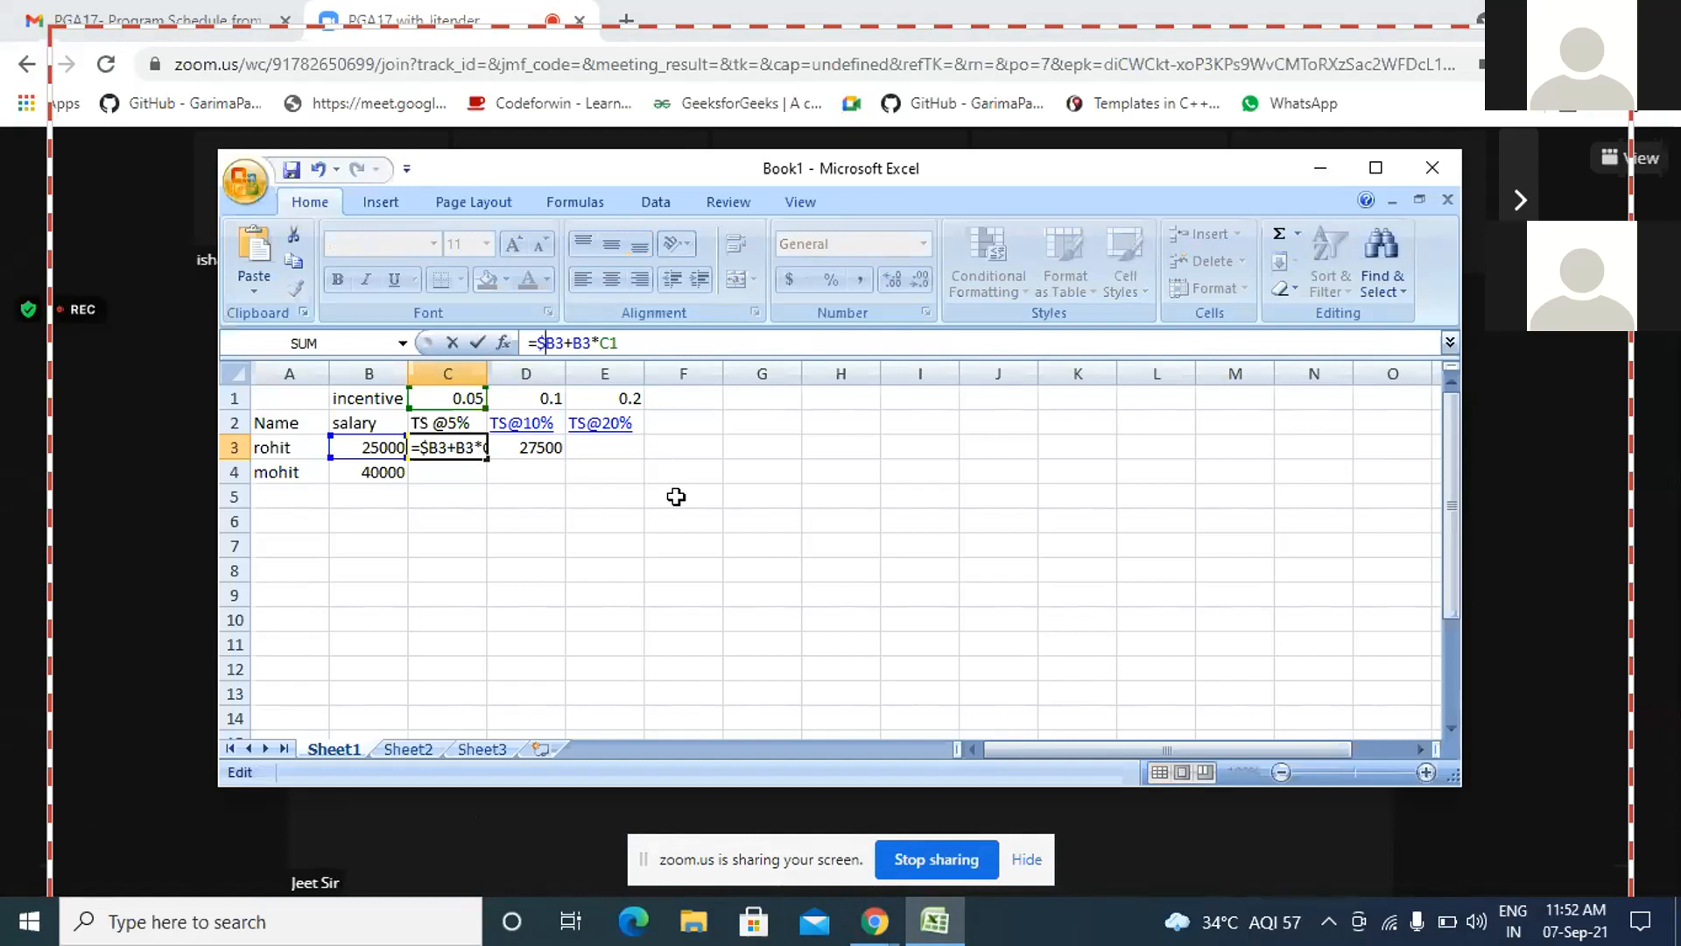
key(End)
key(Left)
key(Left)
key(Left)
key(Left)
key(Left)
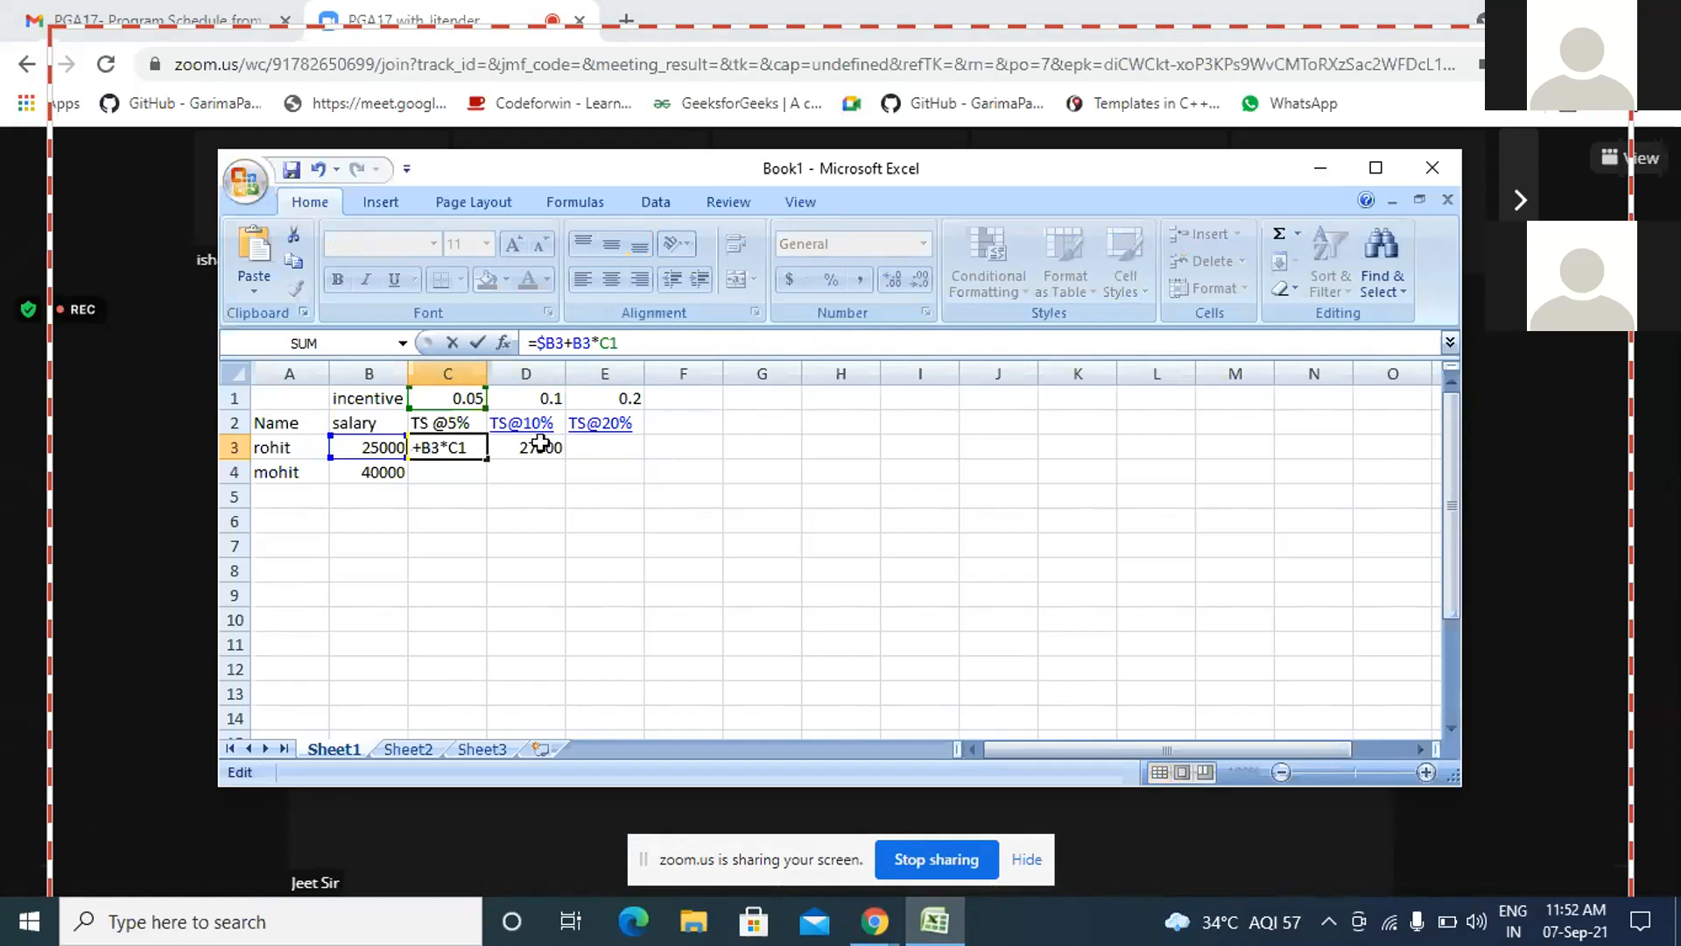
key(Return)
key(Up)
key(Down)
key(Left)
key(Up)
key(Right)
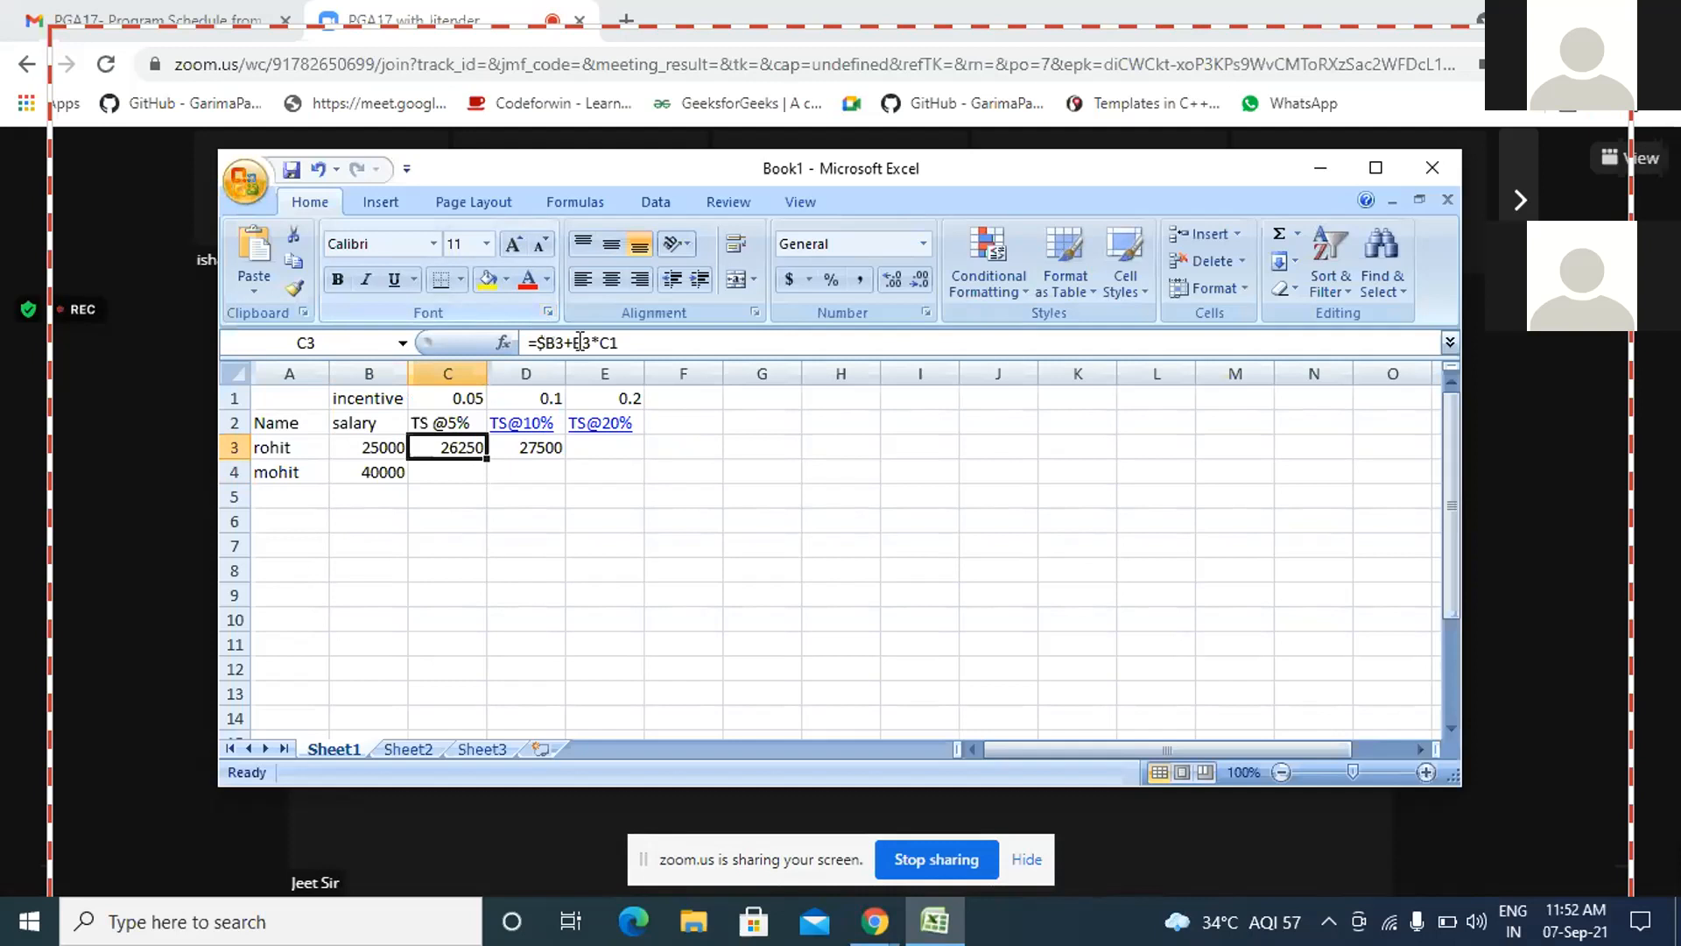
Make the columns of the second salary reference and the incentive reference in C3 absolute, giving =$B3+$B3*$C1
drag(573, 343, 619, 343)
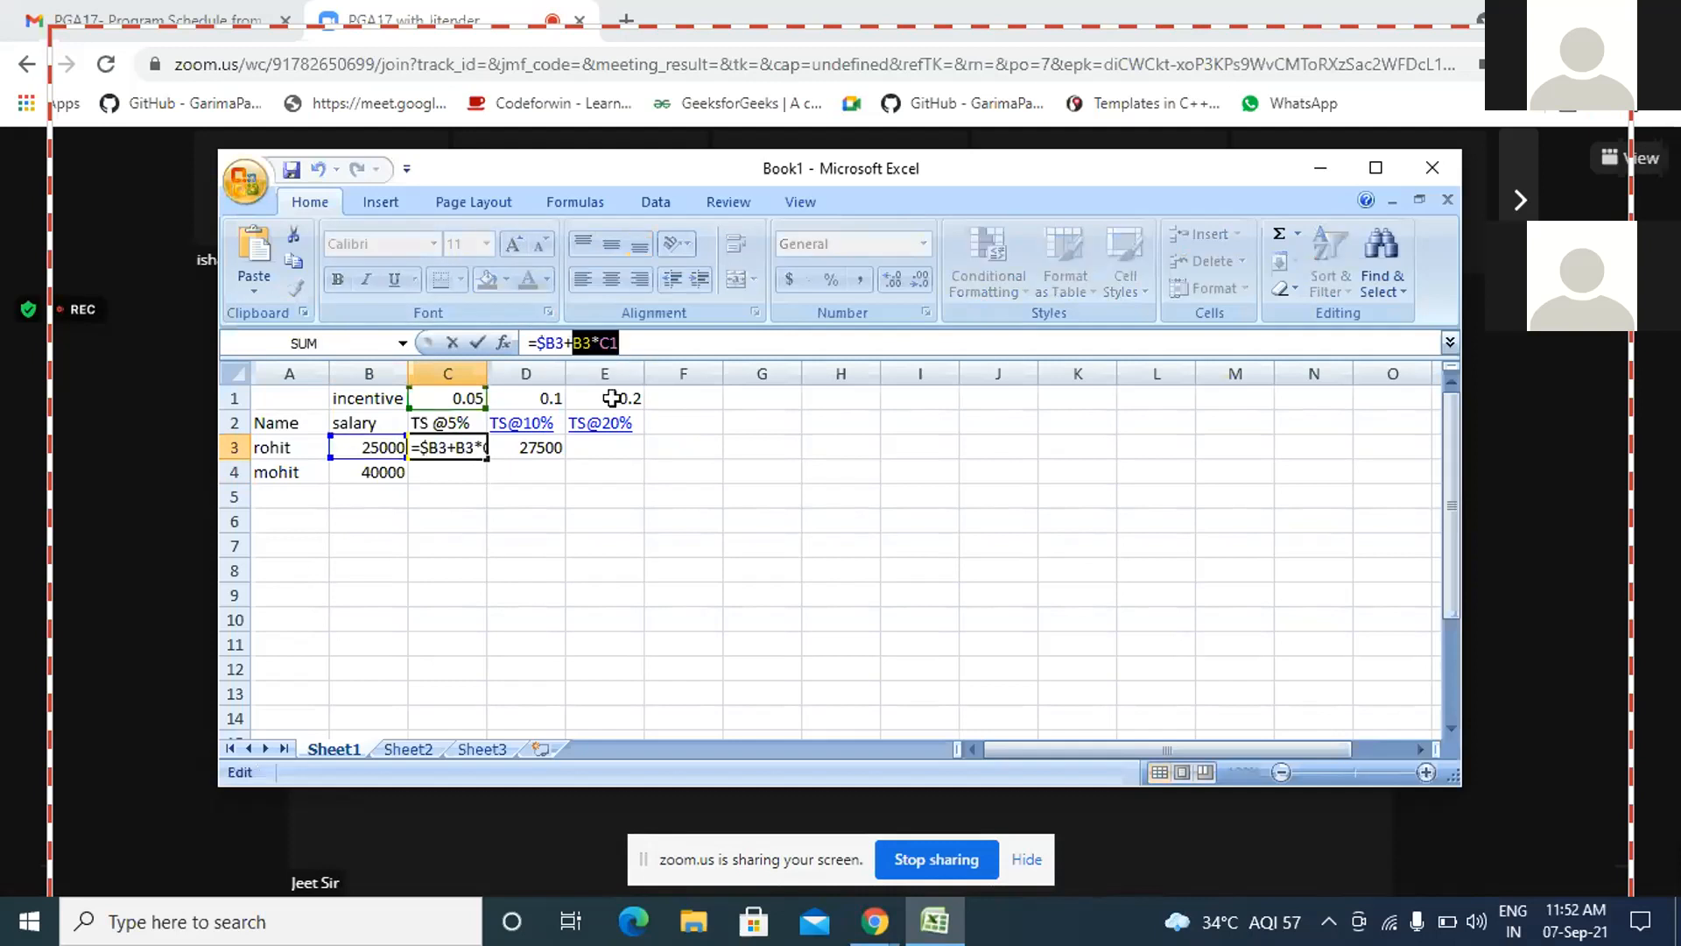
click(576, 343)
text($)
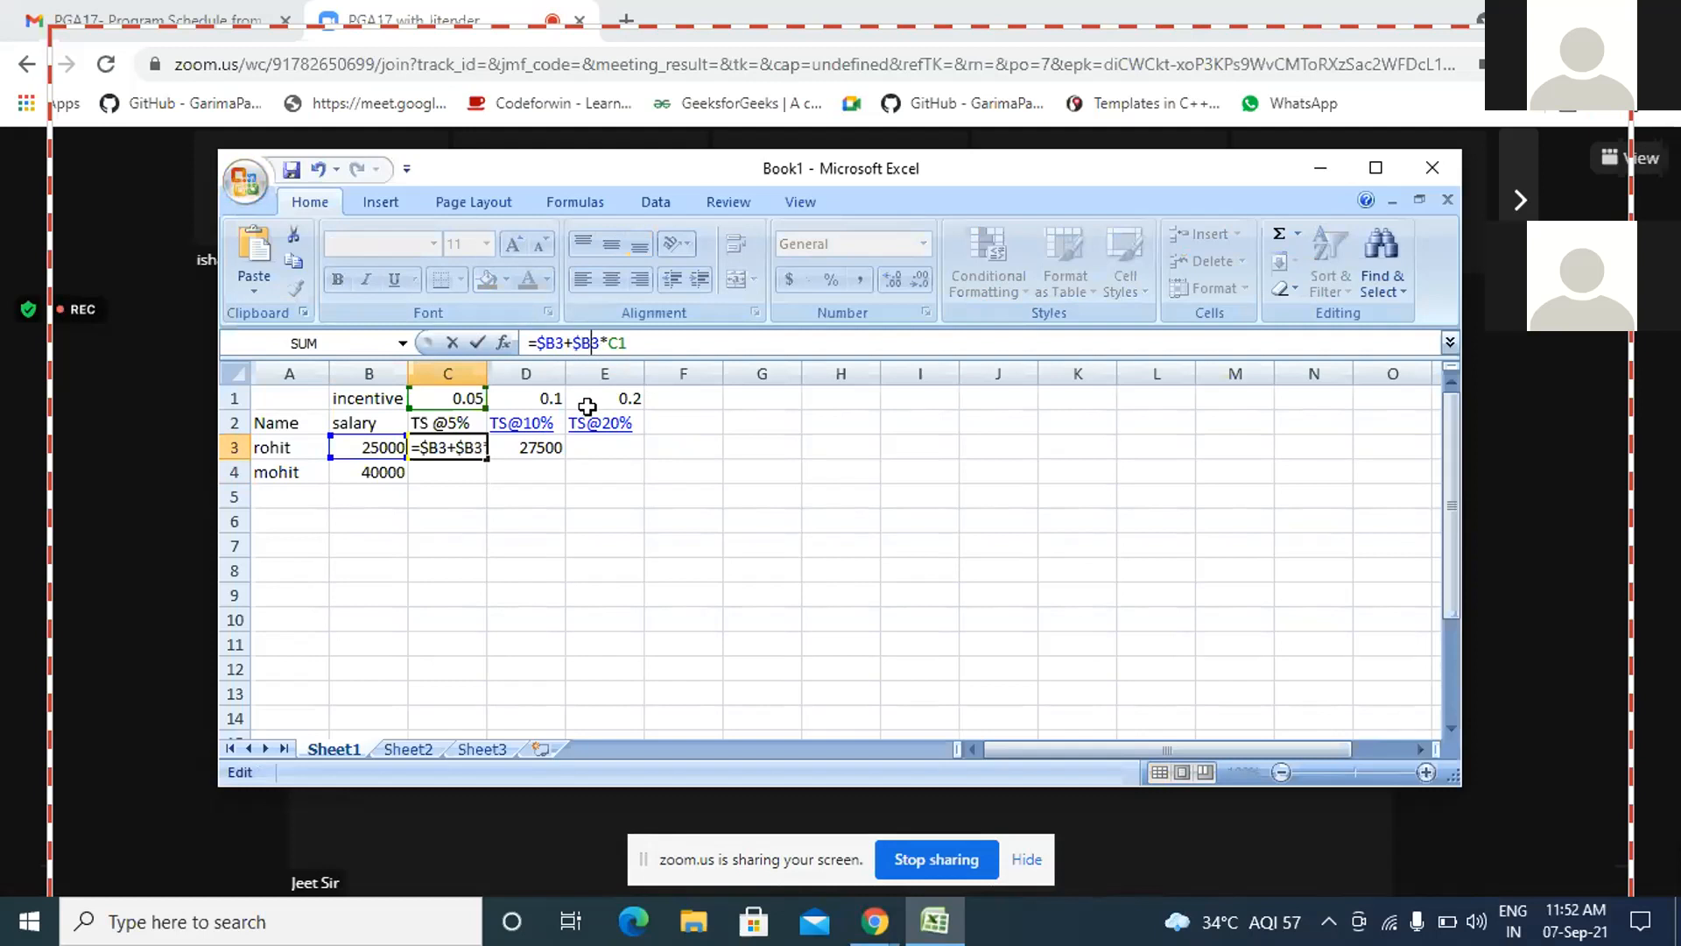
key(Right)
key(Right)
key(Right)
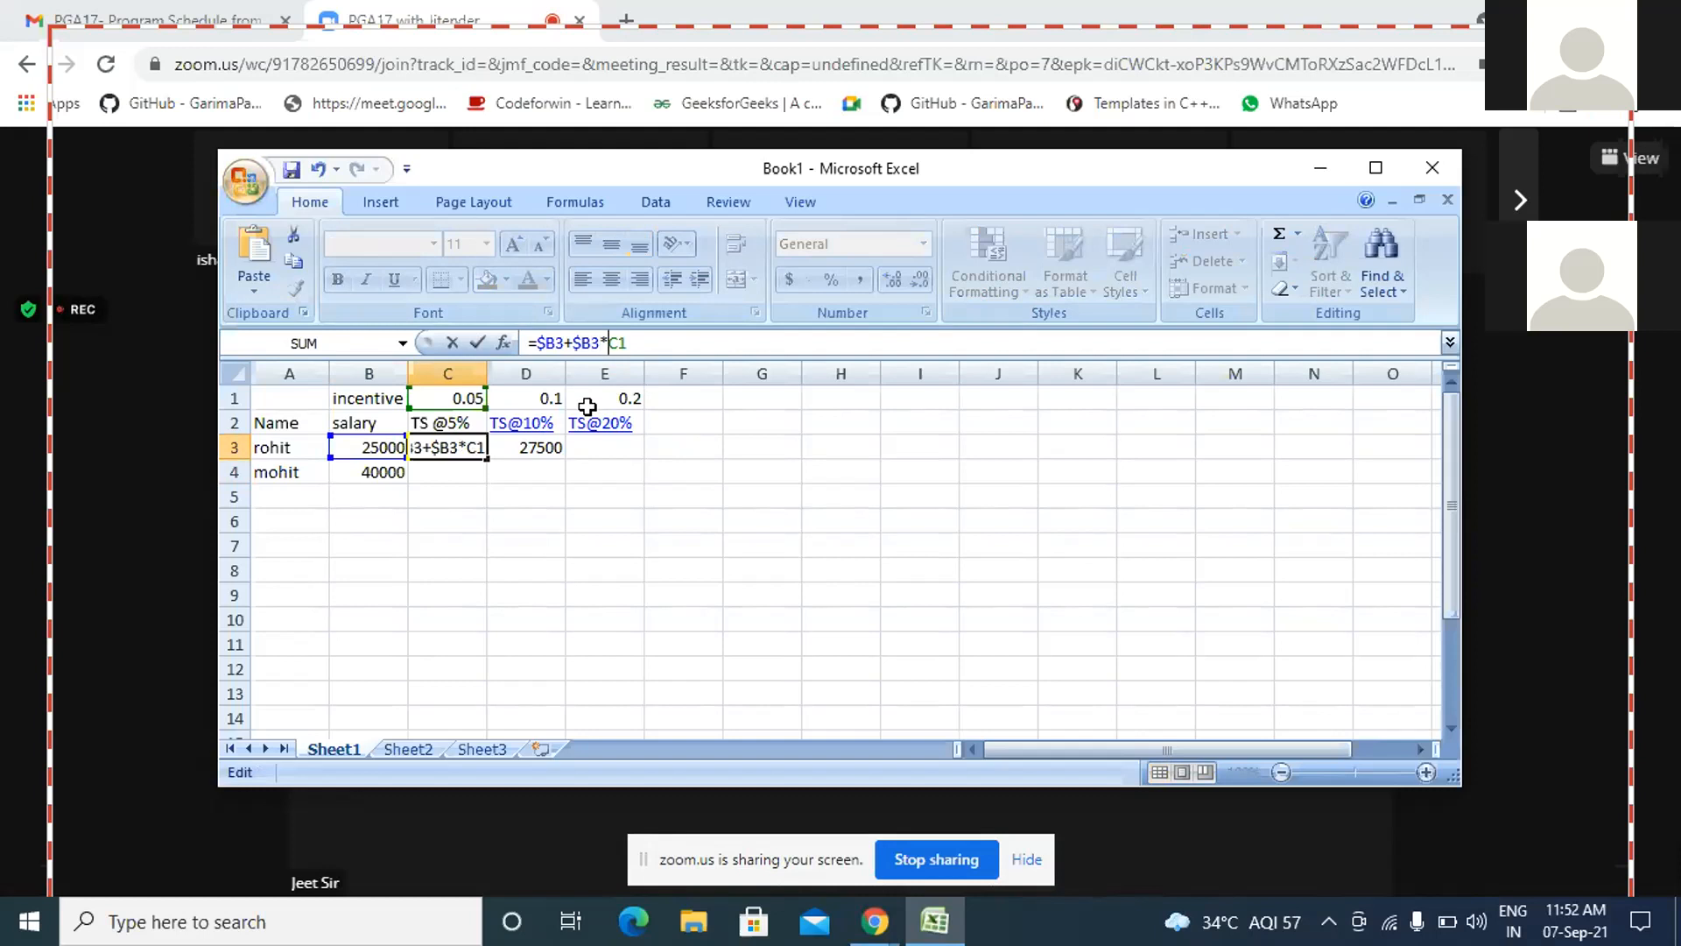
key(Return)
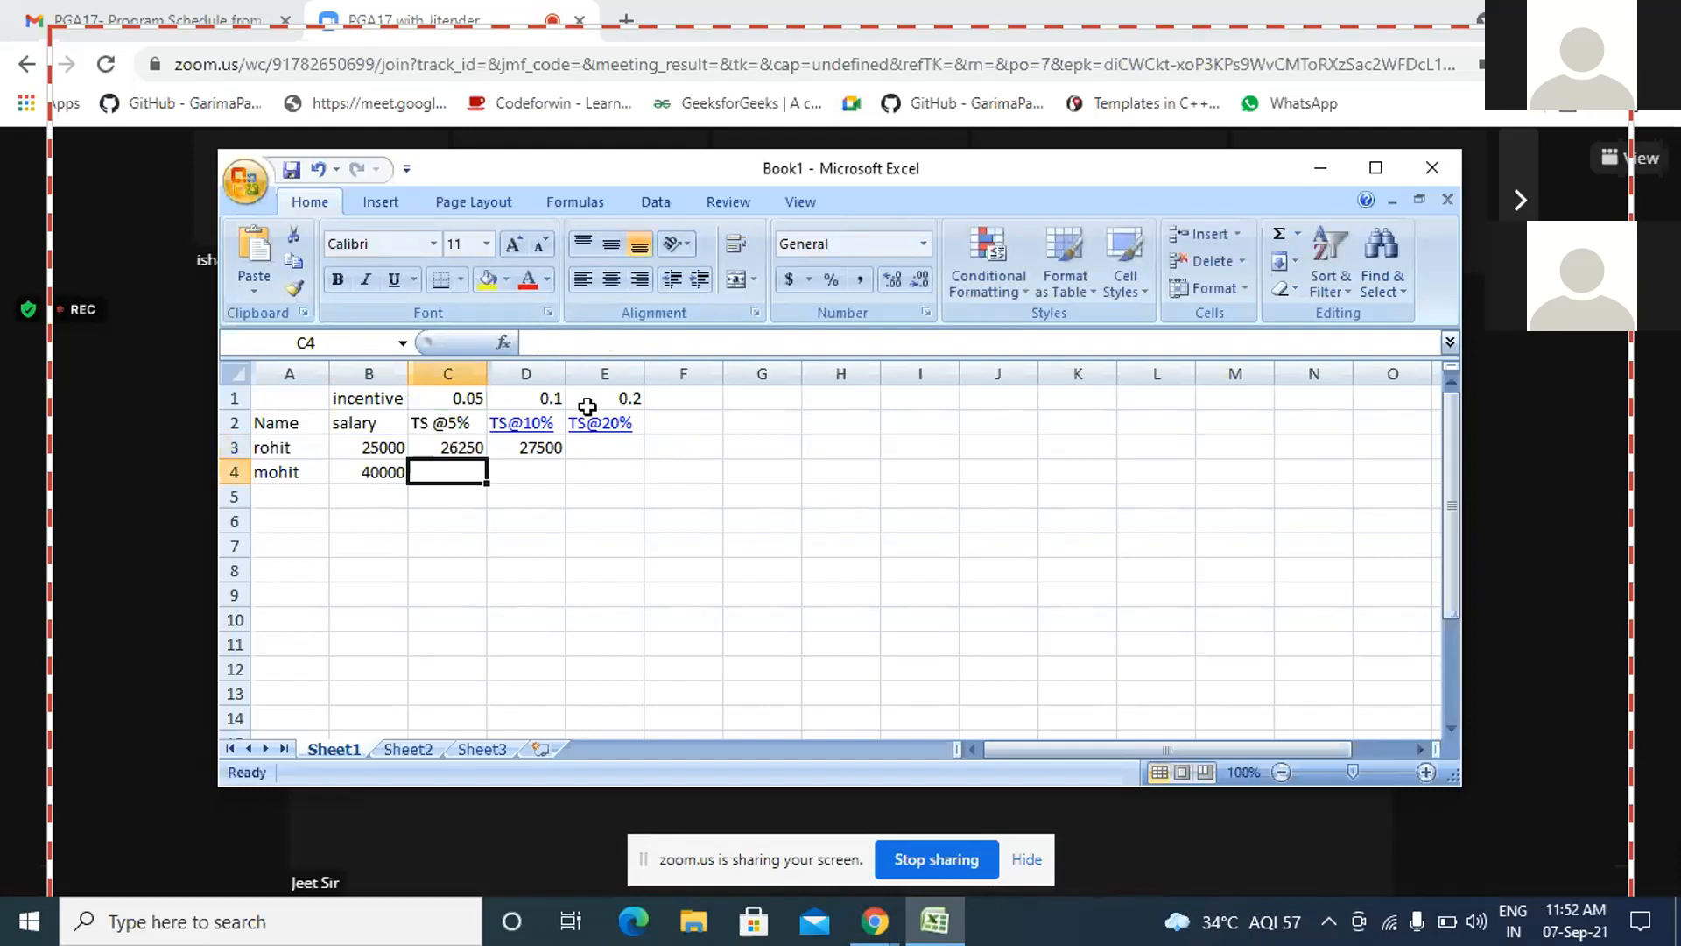
key(Up)
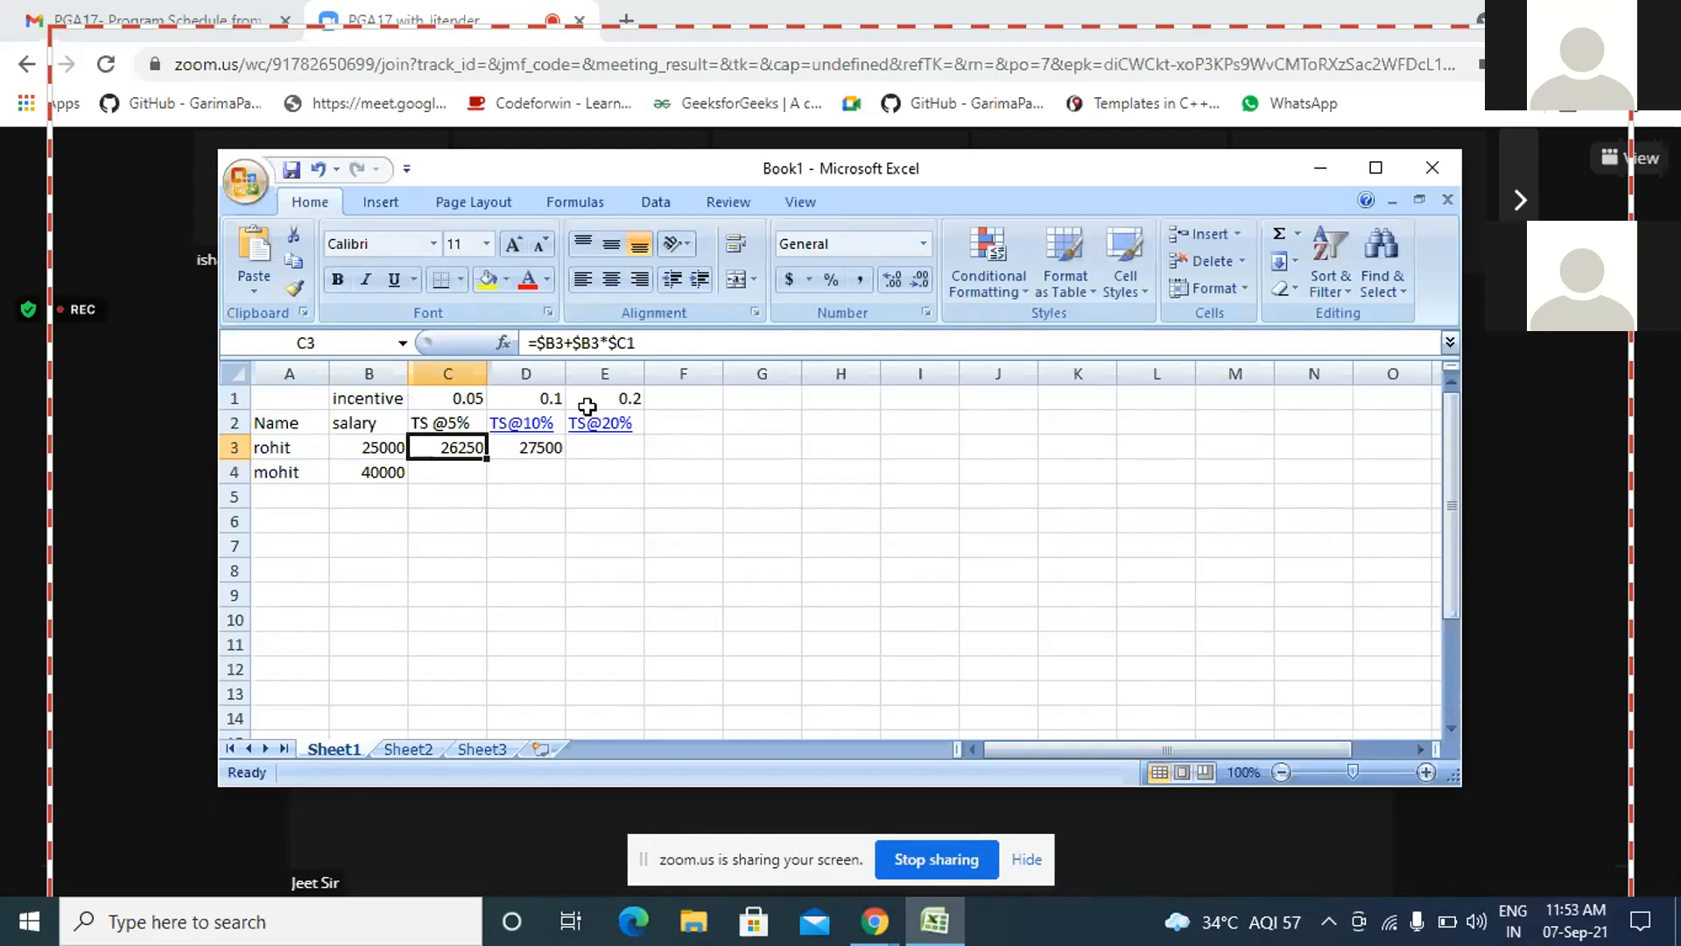
Lock the row instead of the column of the incentive reference in C3 so the formula reads =$B3+$B3*C$1
click(608, 343)
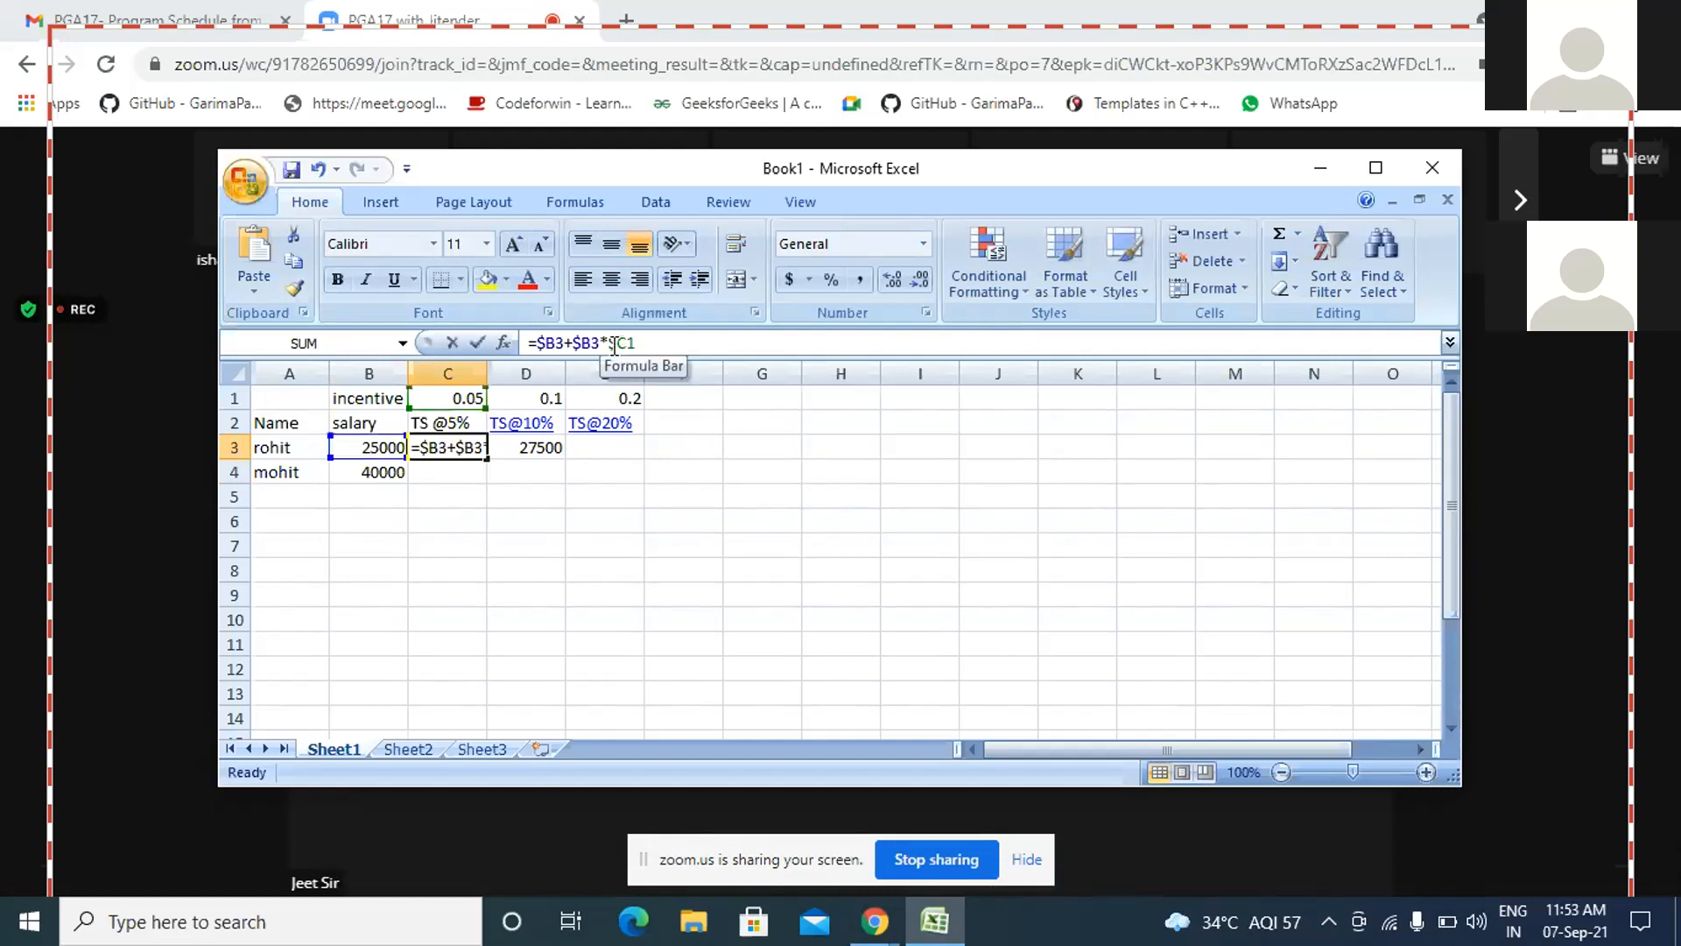
key(Delete)
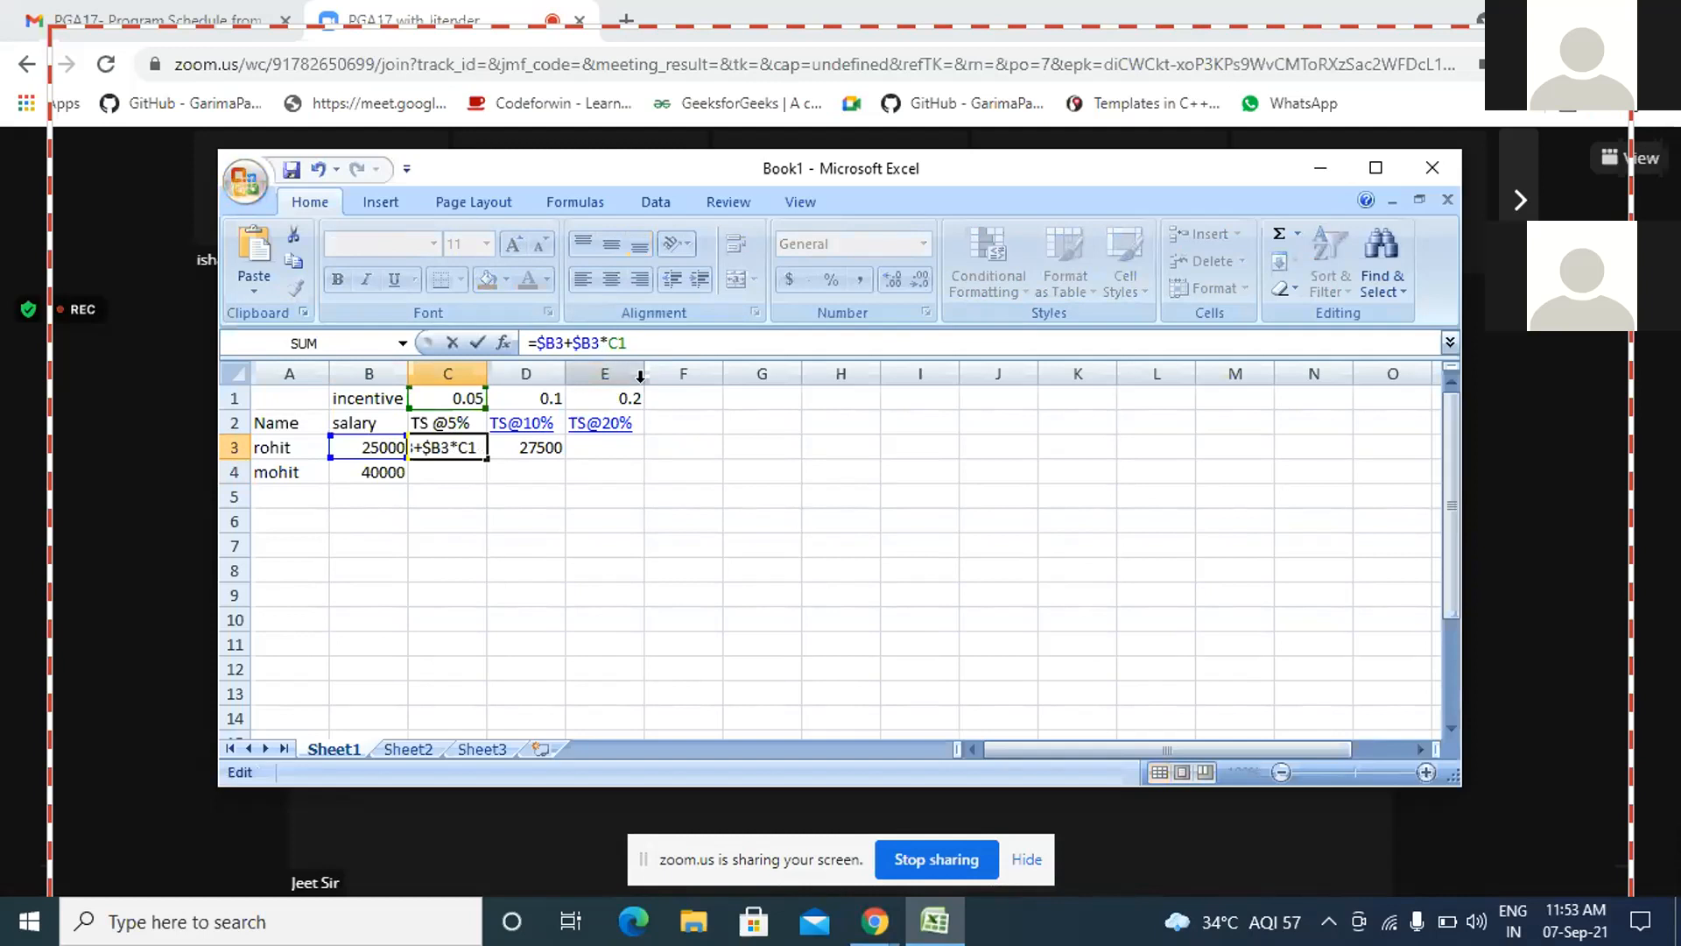
text($)
key(Return)
key(Up)
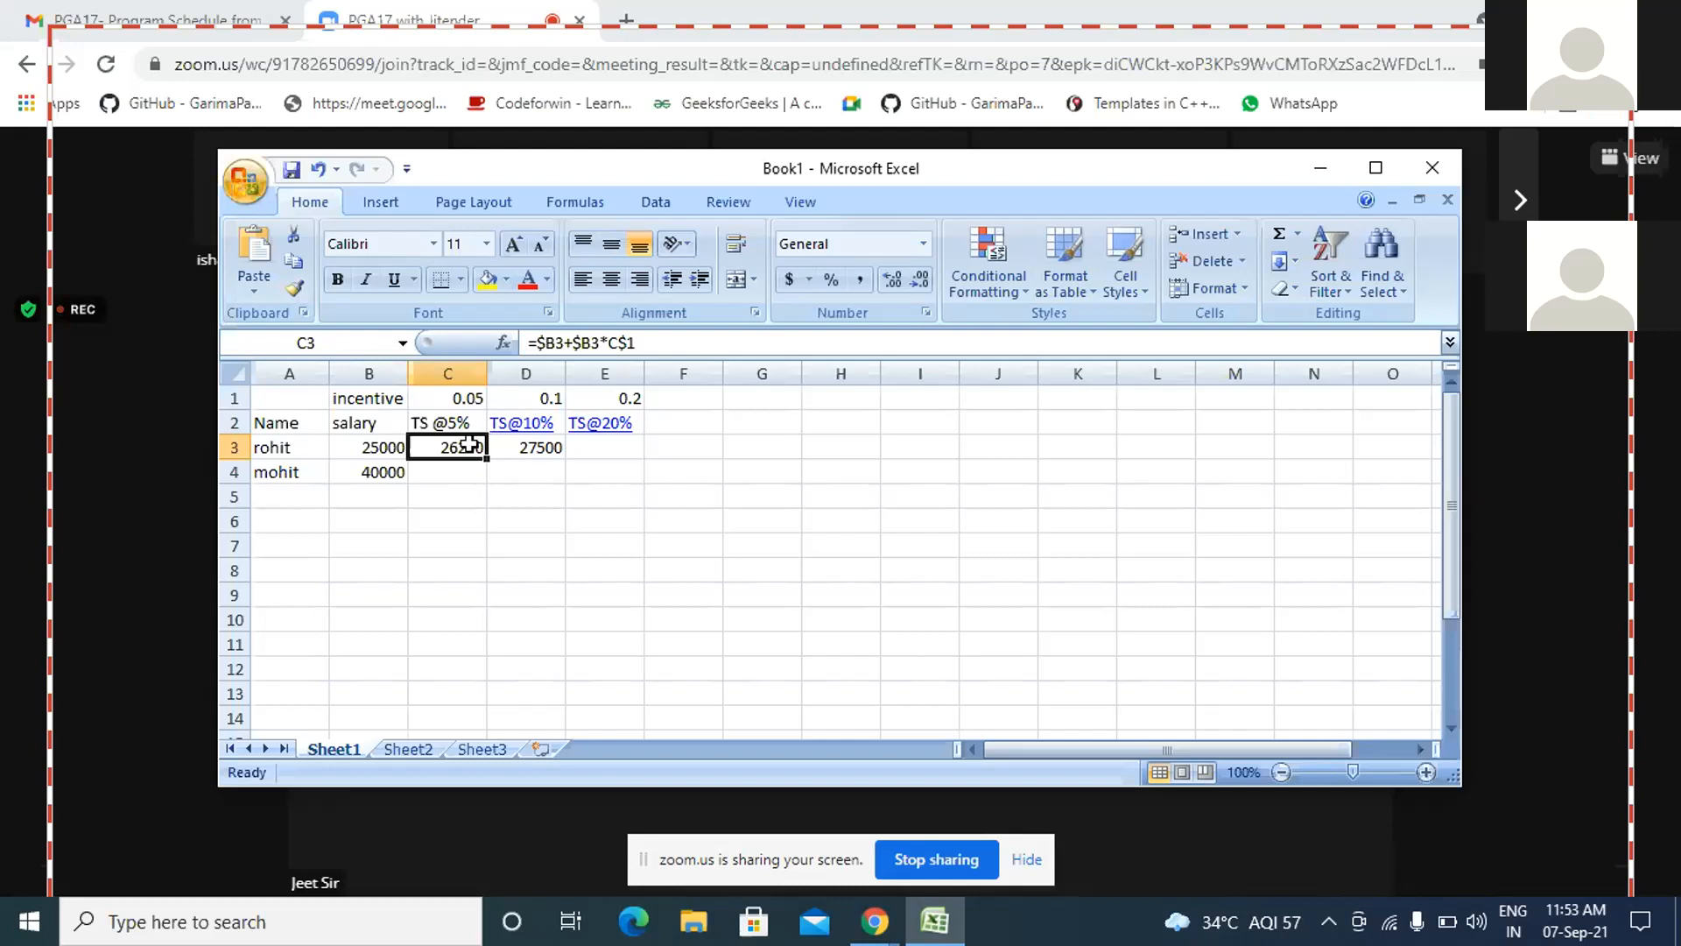
key(ctrl+d)
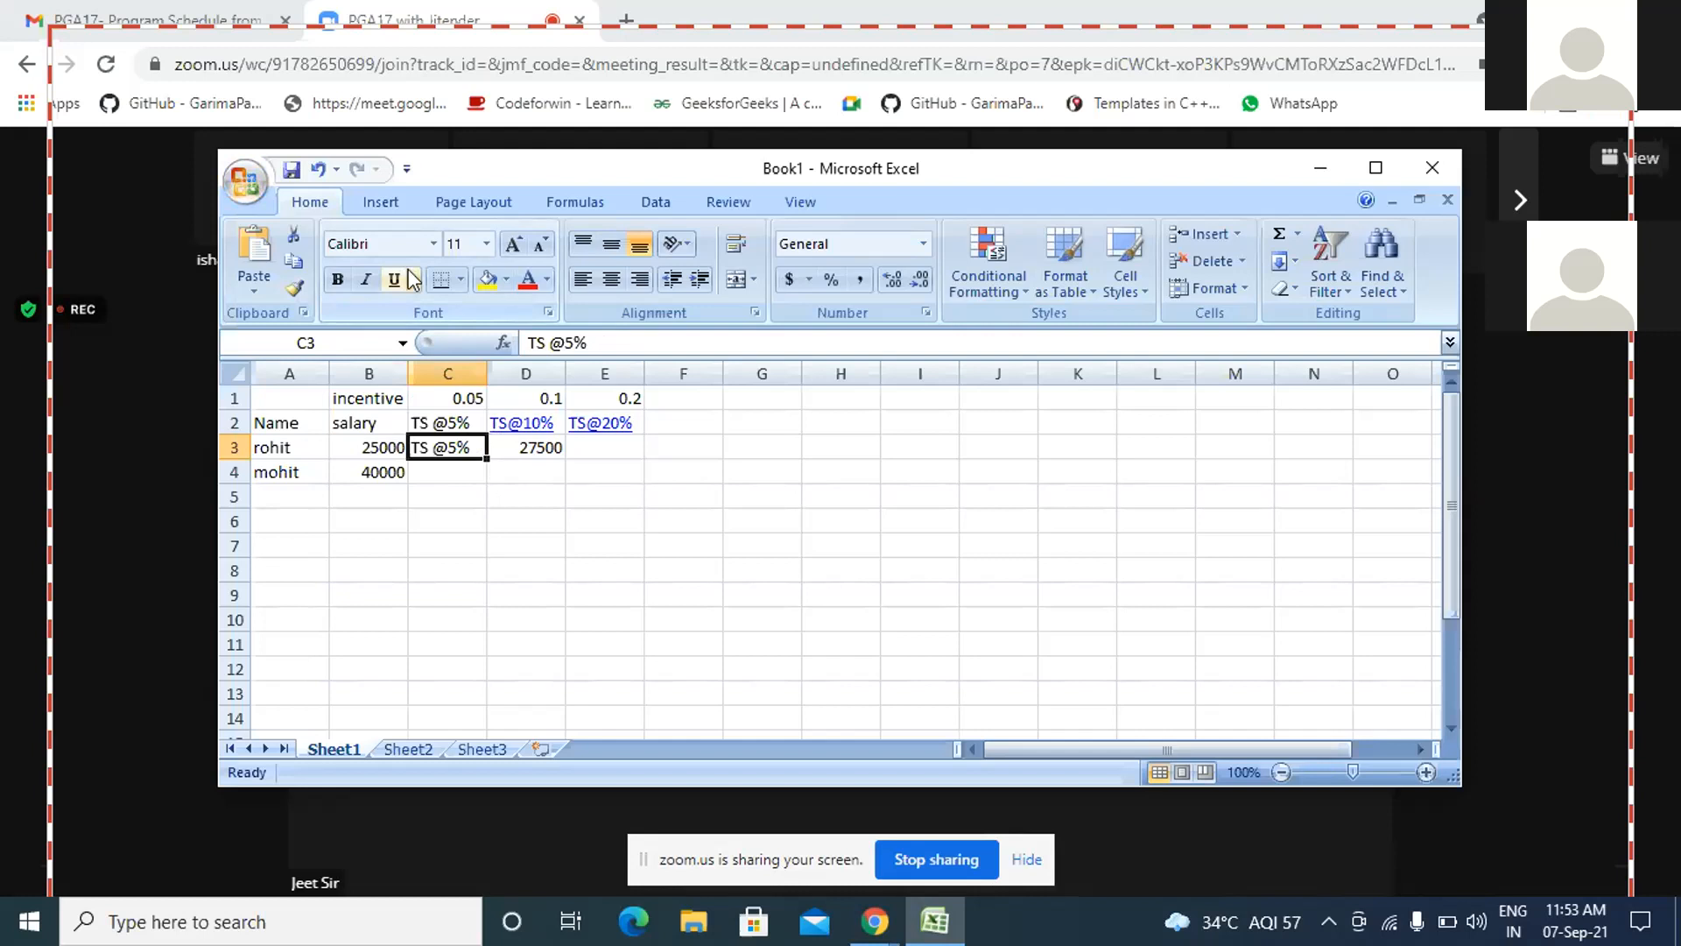
key(Left)
key(Right)
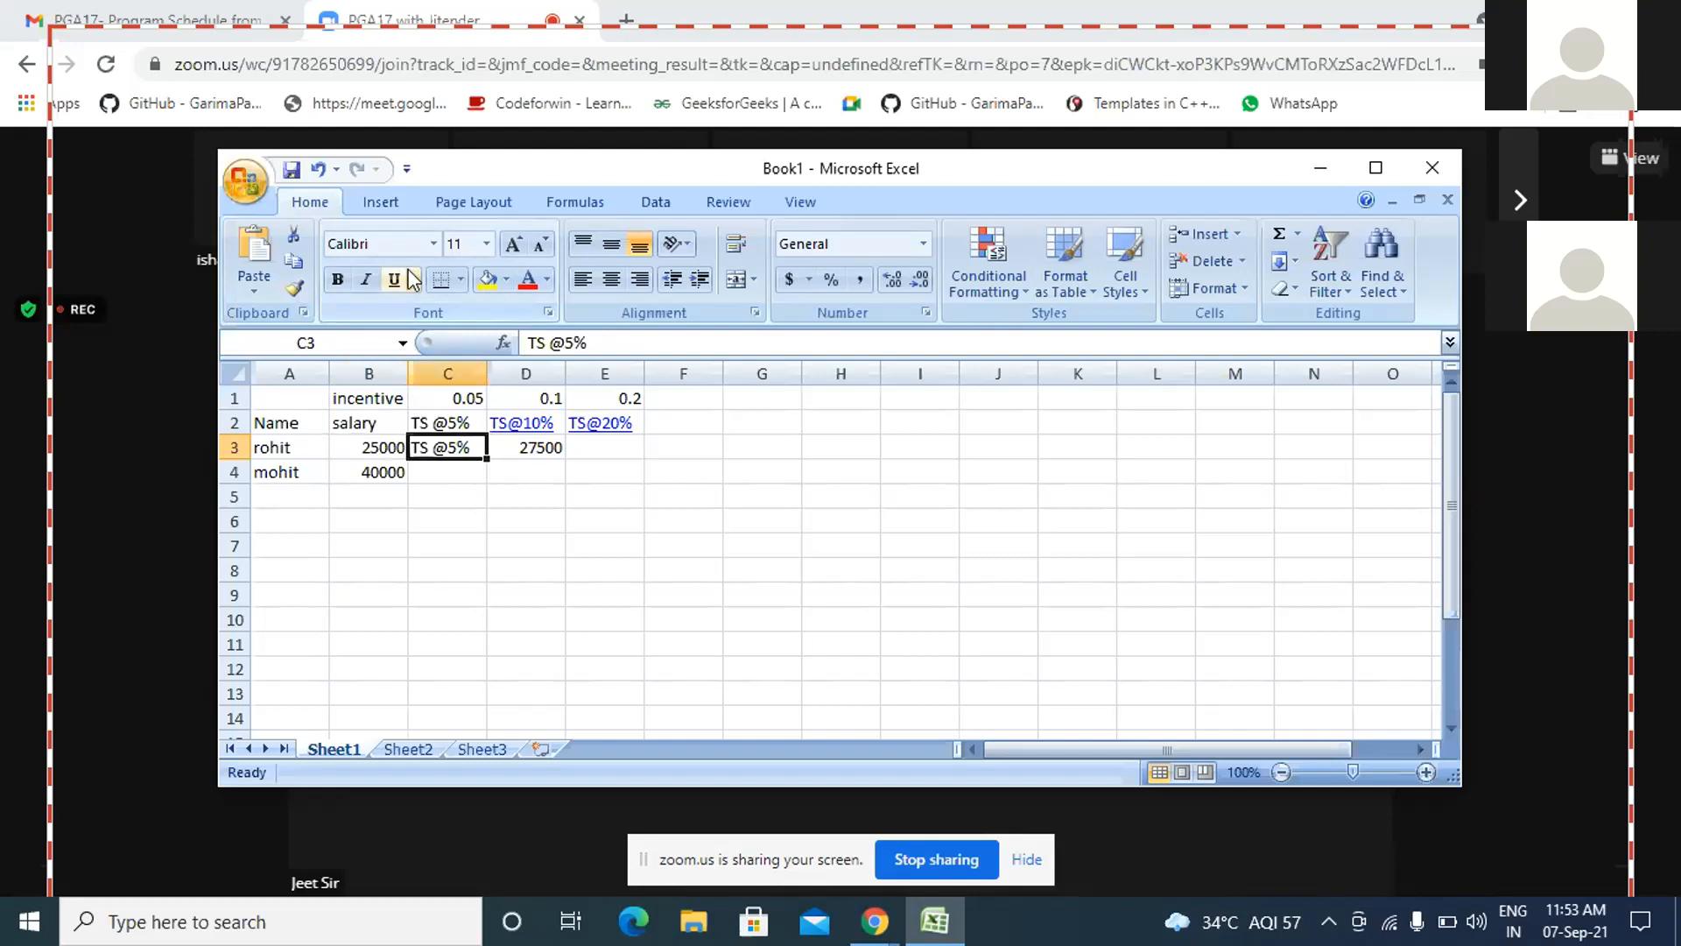
key(ctrl+z)
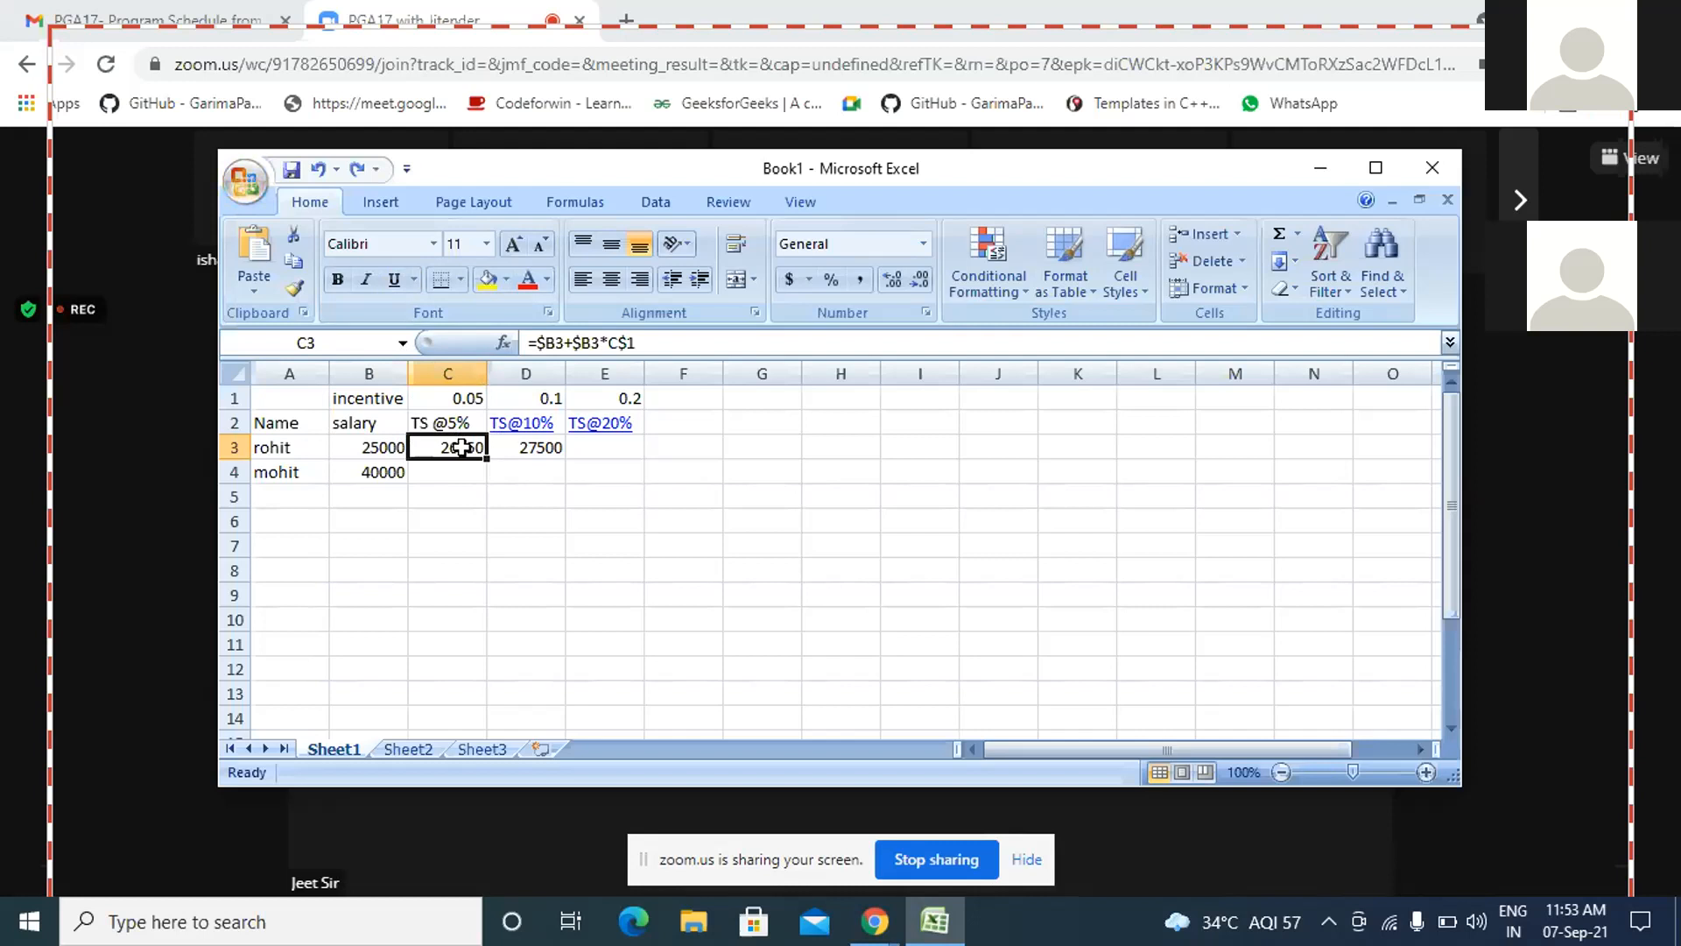
Fill the C3 total salary formula down through C5 and check the copied formula in C4
drag(487, 458, 491, 509)
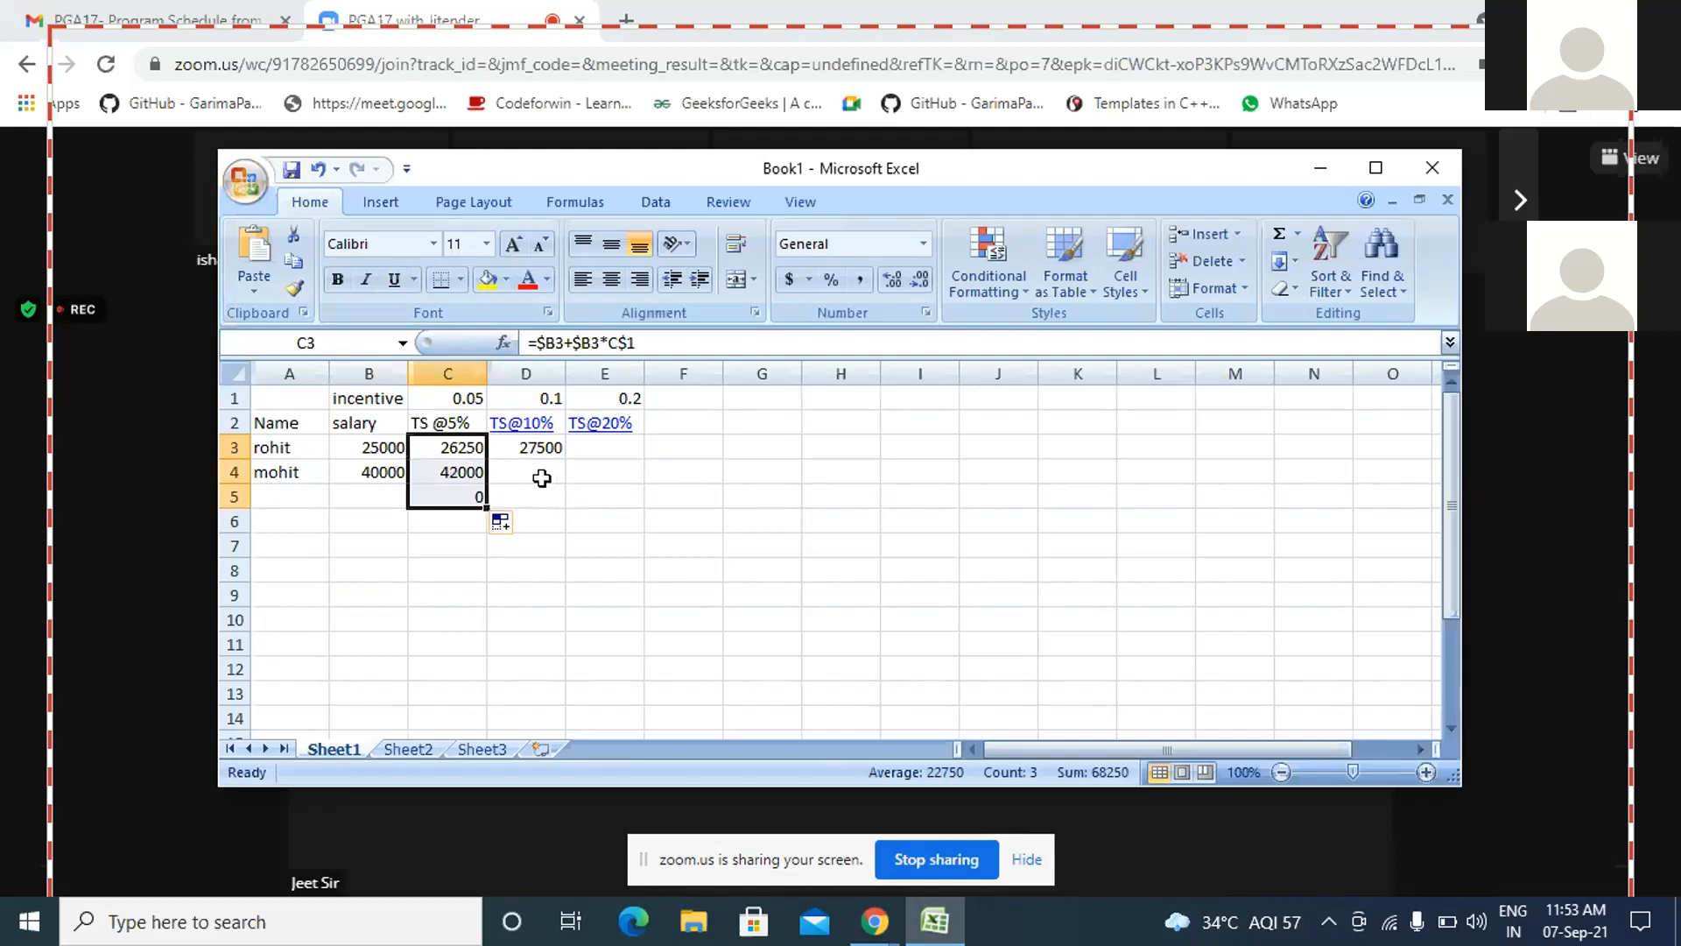
click(480, 477)
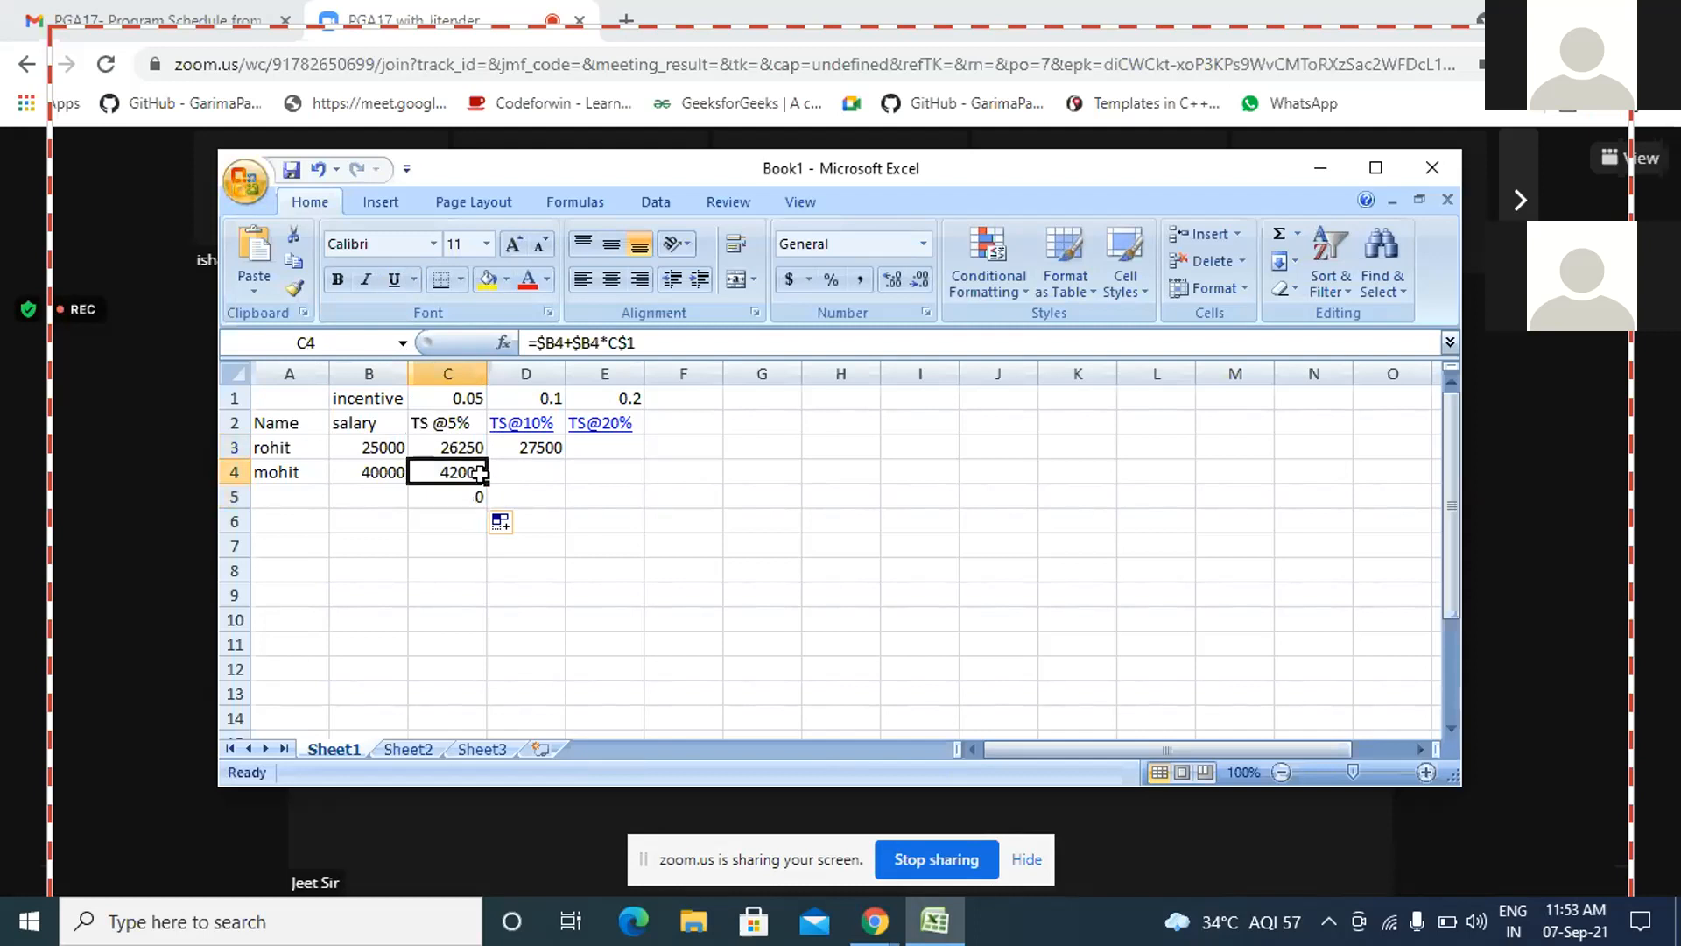
Fill the 5% total salary formulas in C3:C4 right across the 10% and 20% columns through E4
drag(482, 472, 613, 470)
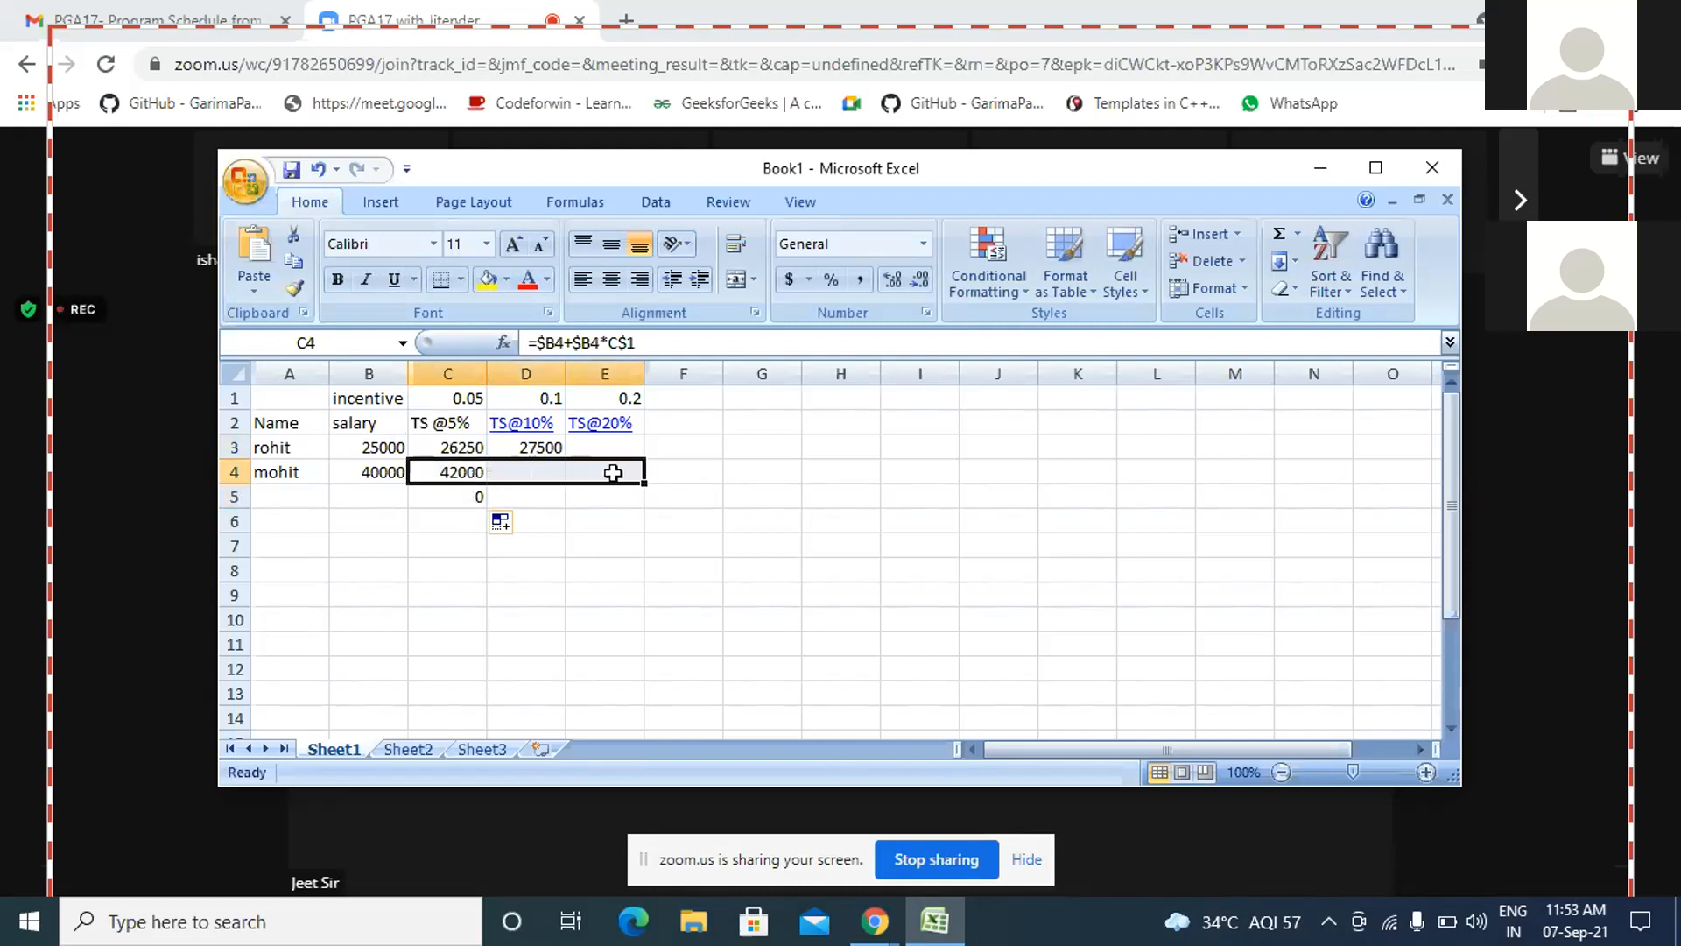
click(627, 575)
click(471, 447)
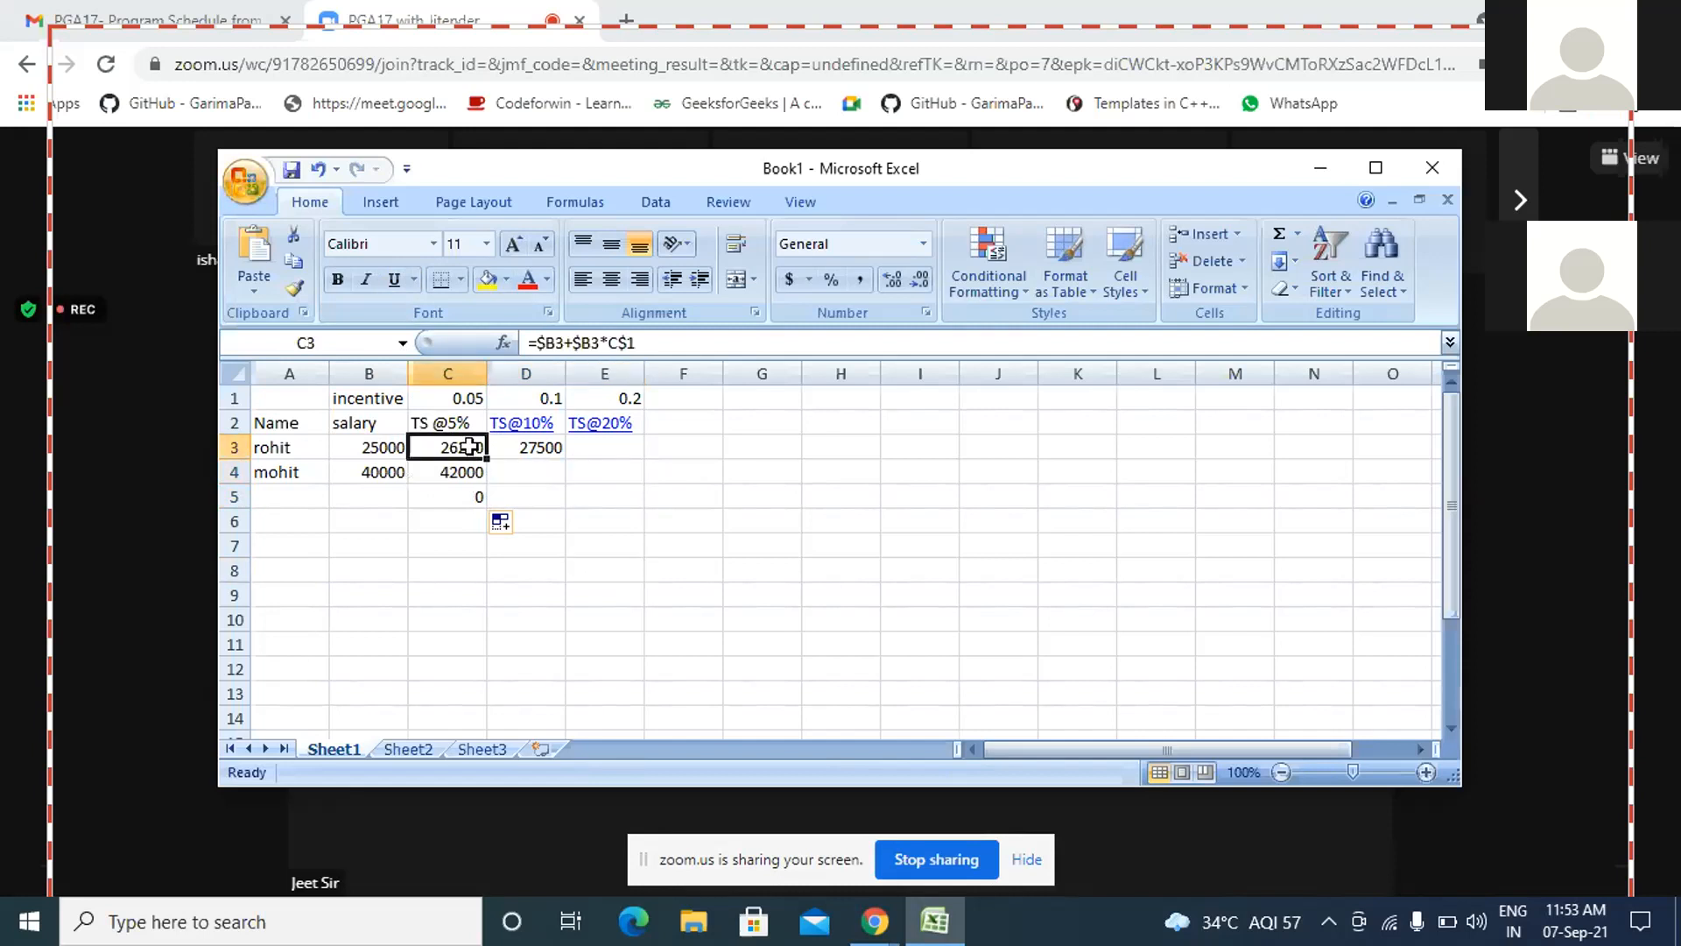
drag(470, 446, 473, 468)
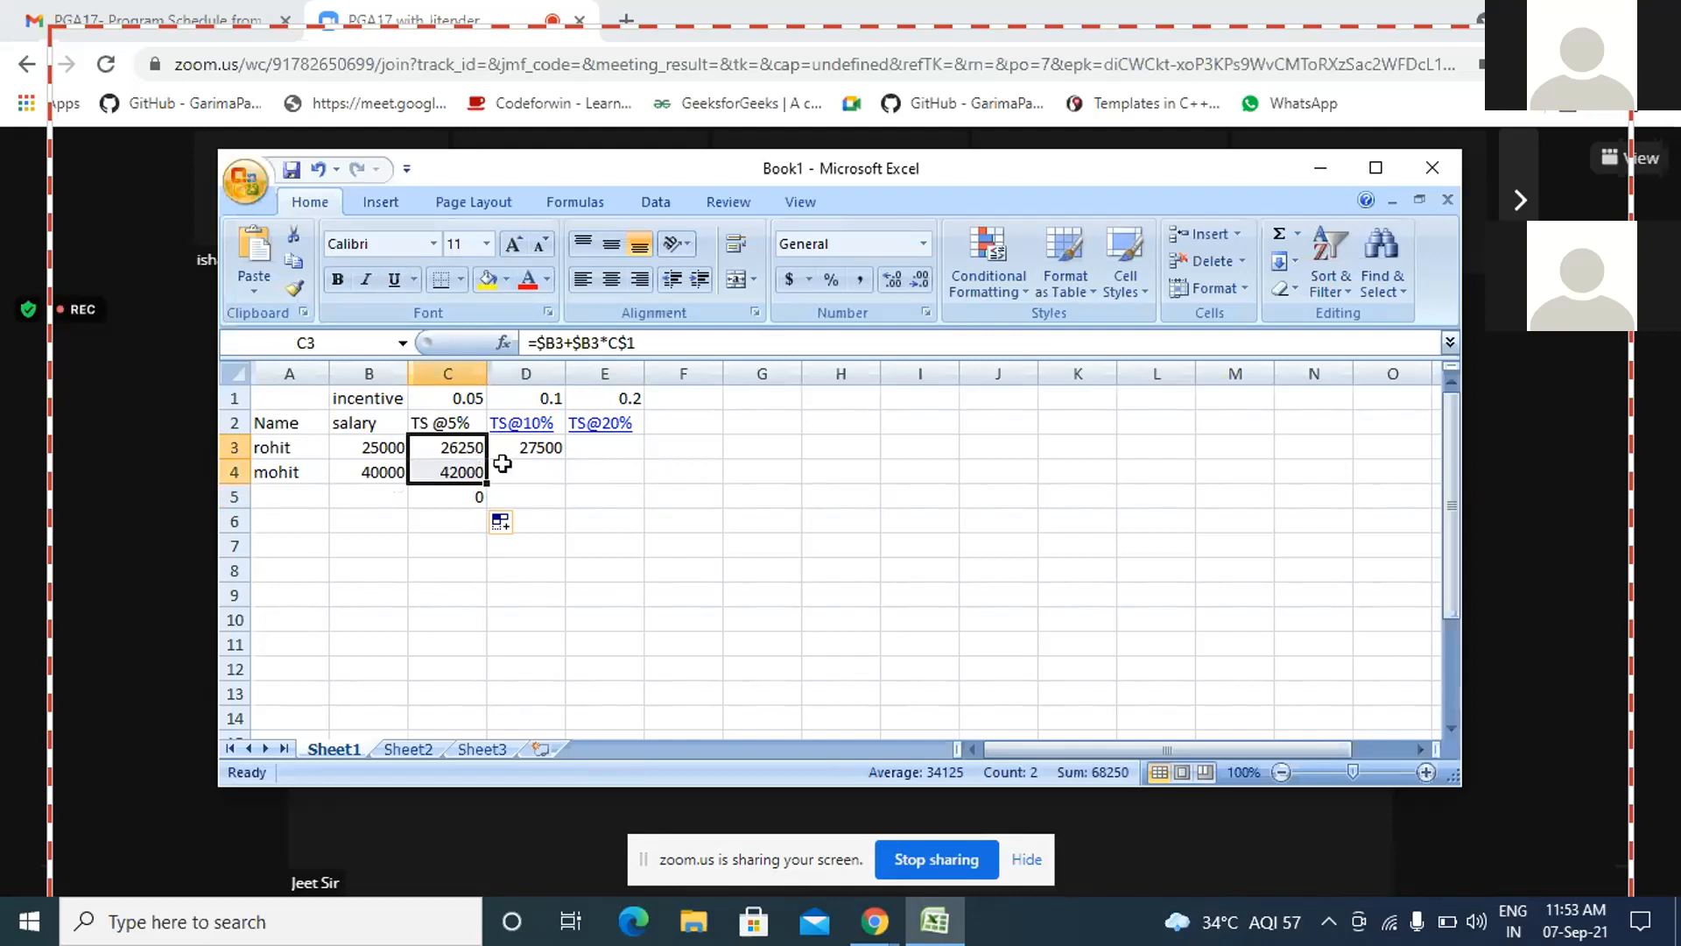
click(471, 448)
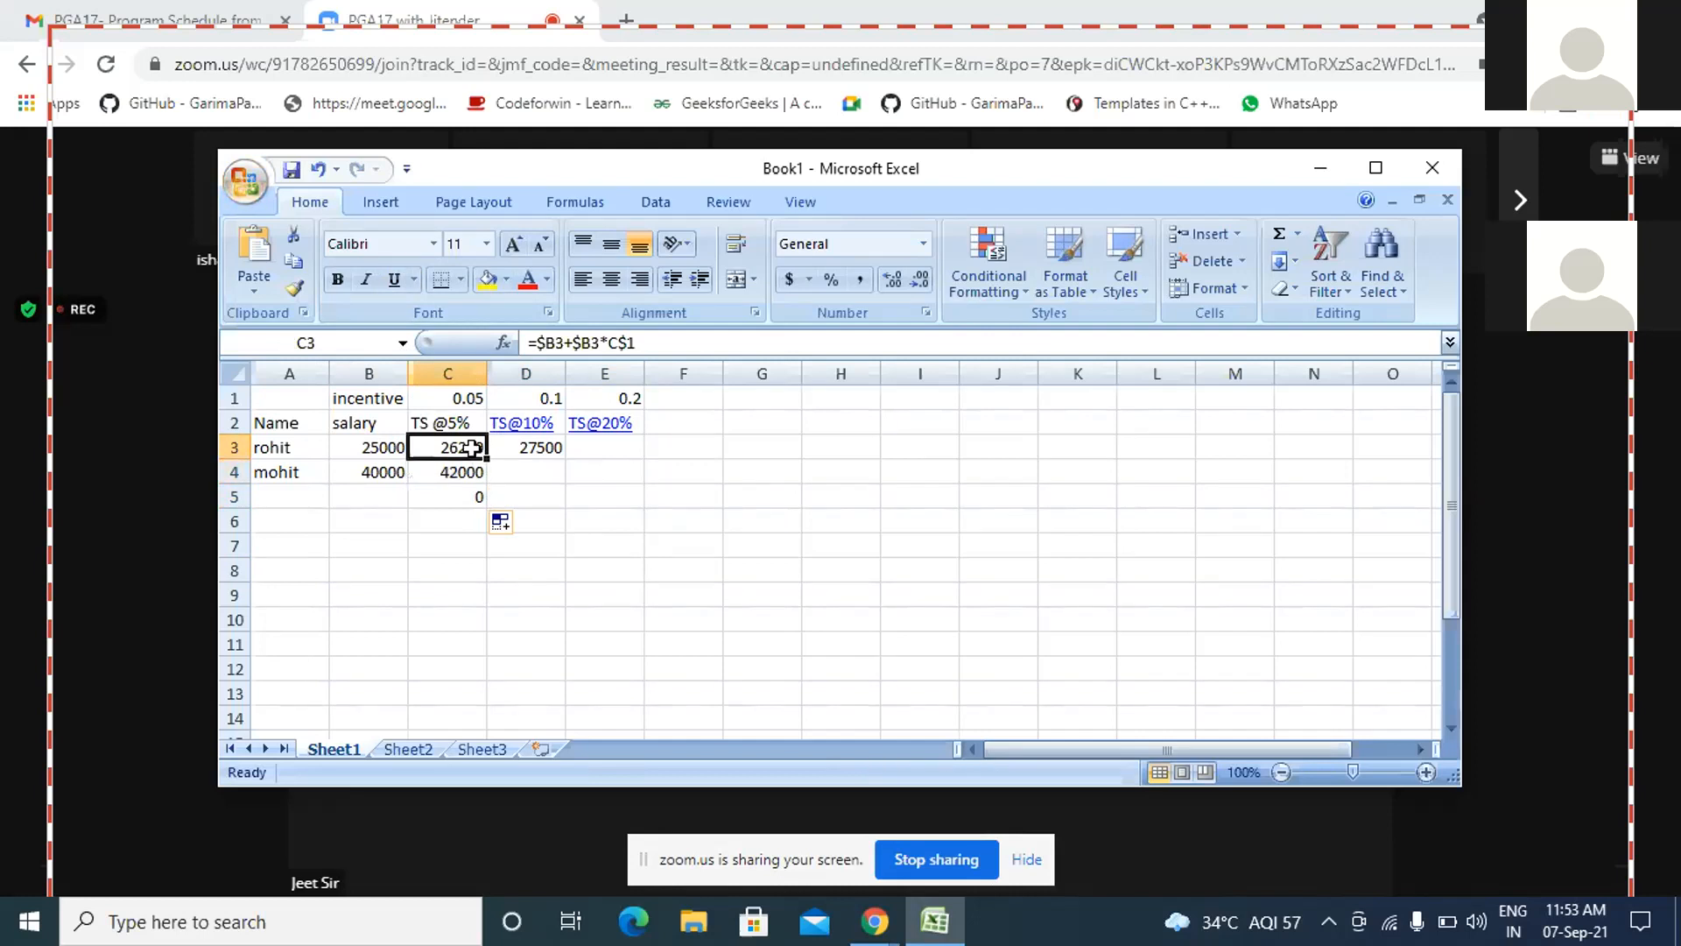
drag(472, 449, 577, 476)
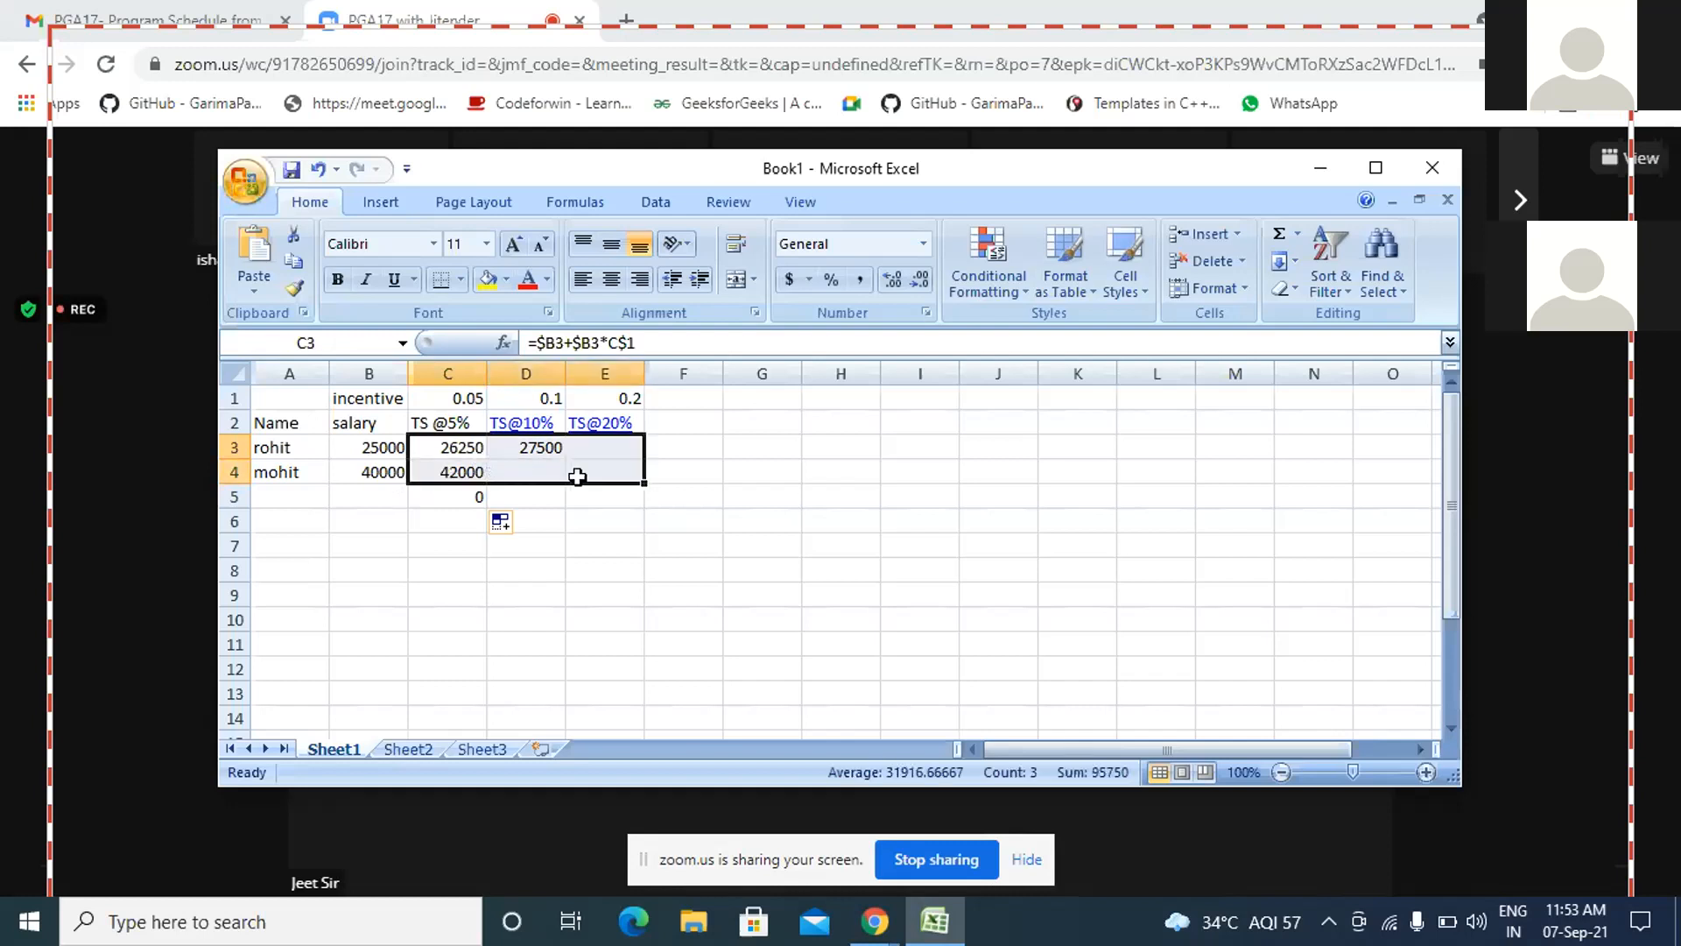
key(ctrl+r)
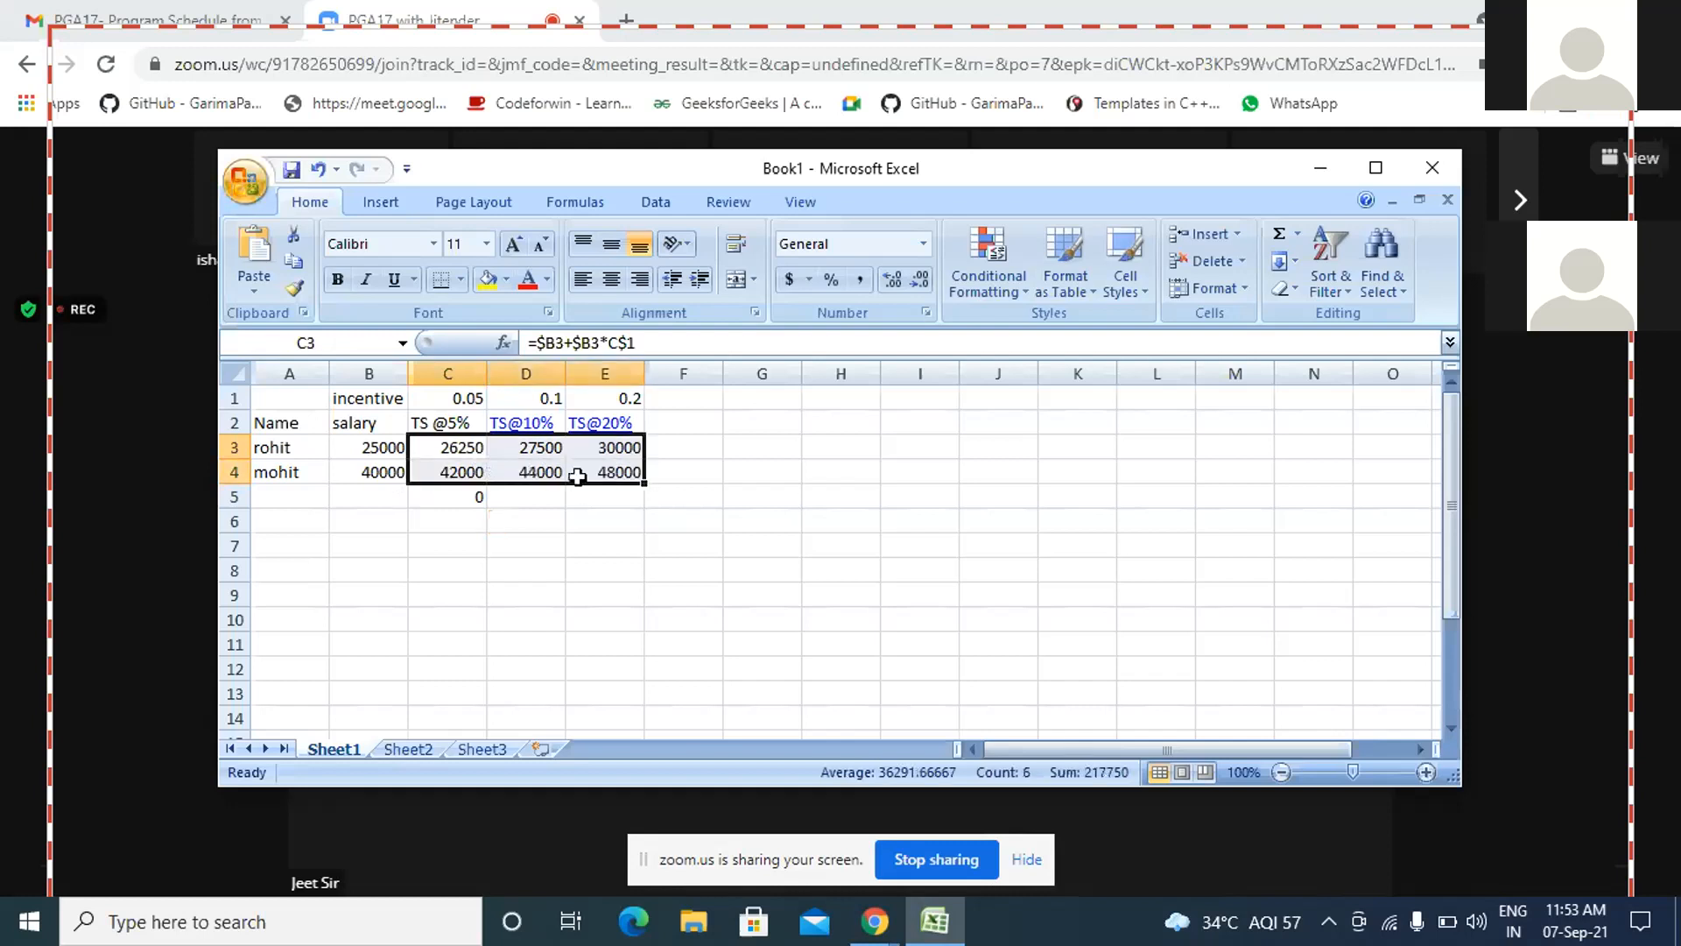
click(595, 525)
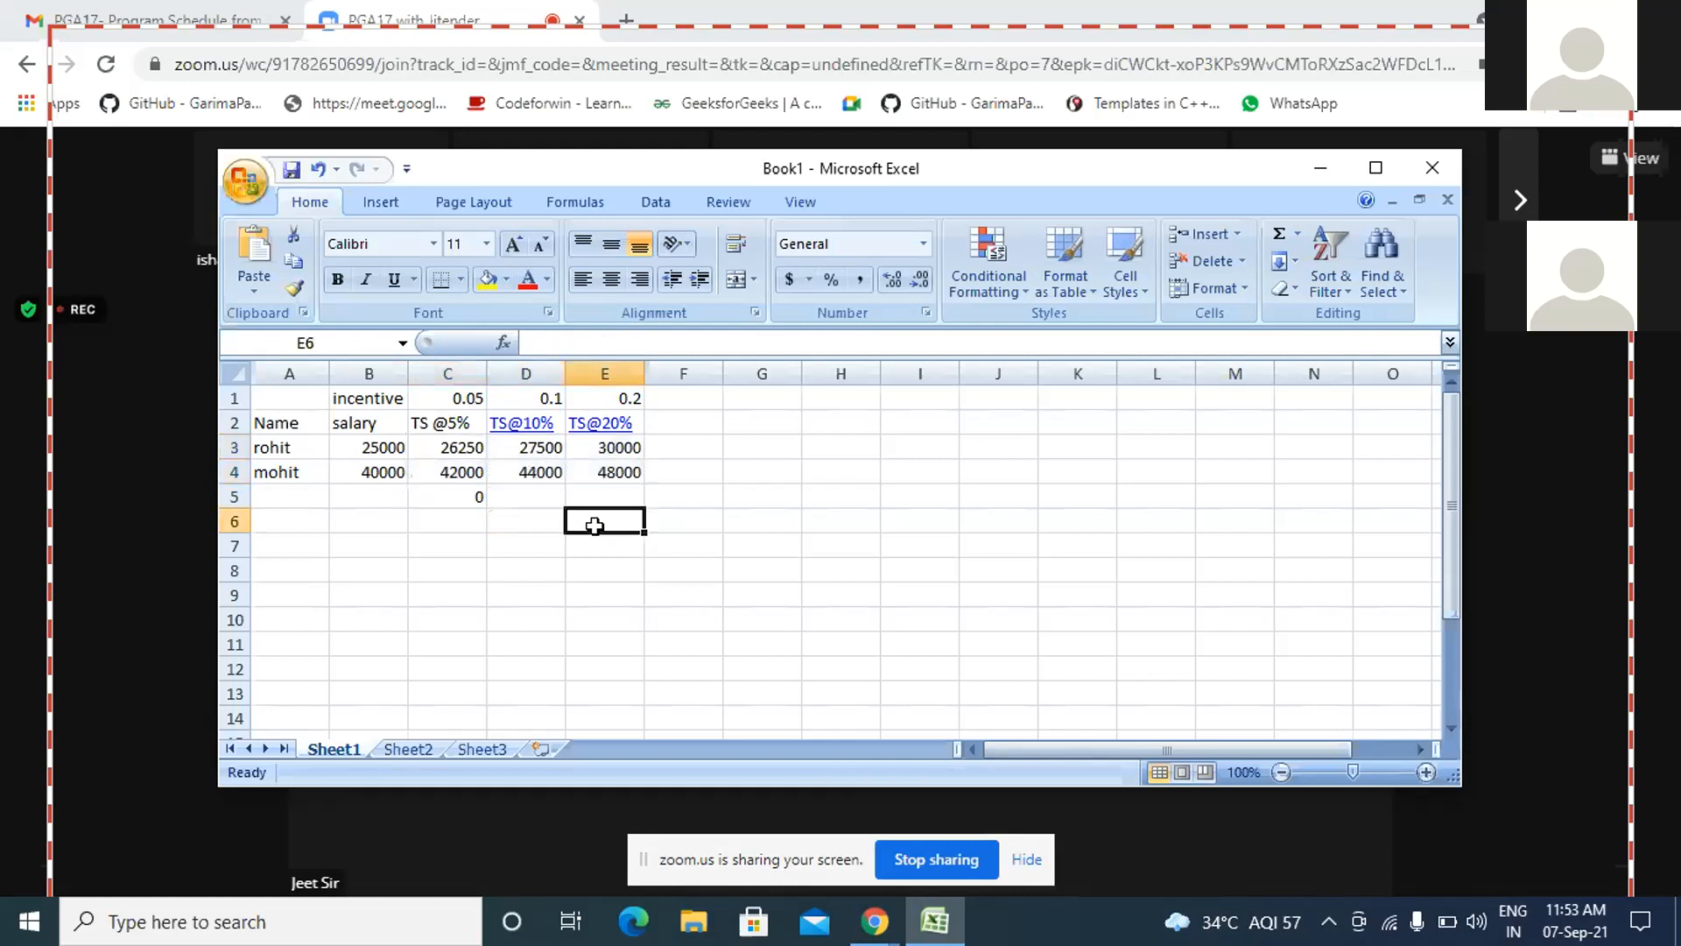
Stop sharing this screen, and on the next participant's shared desktop close the Zoom Cloud Meetings window
click(954, 858)
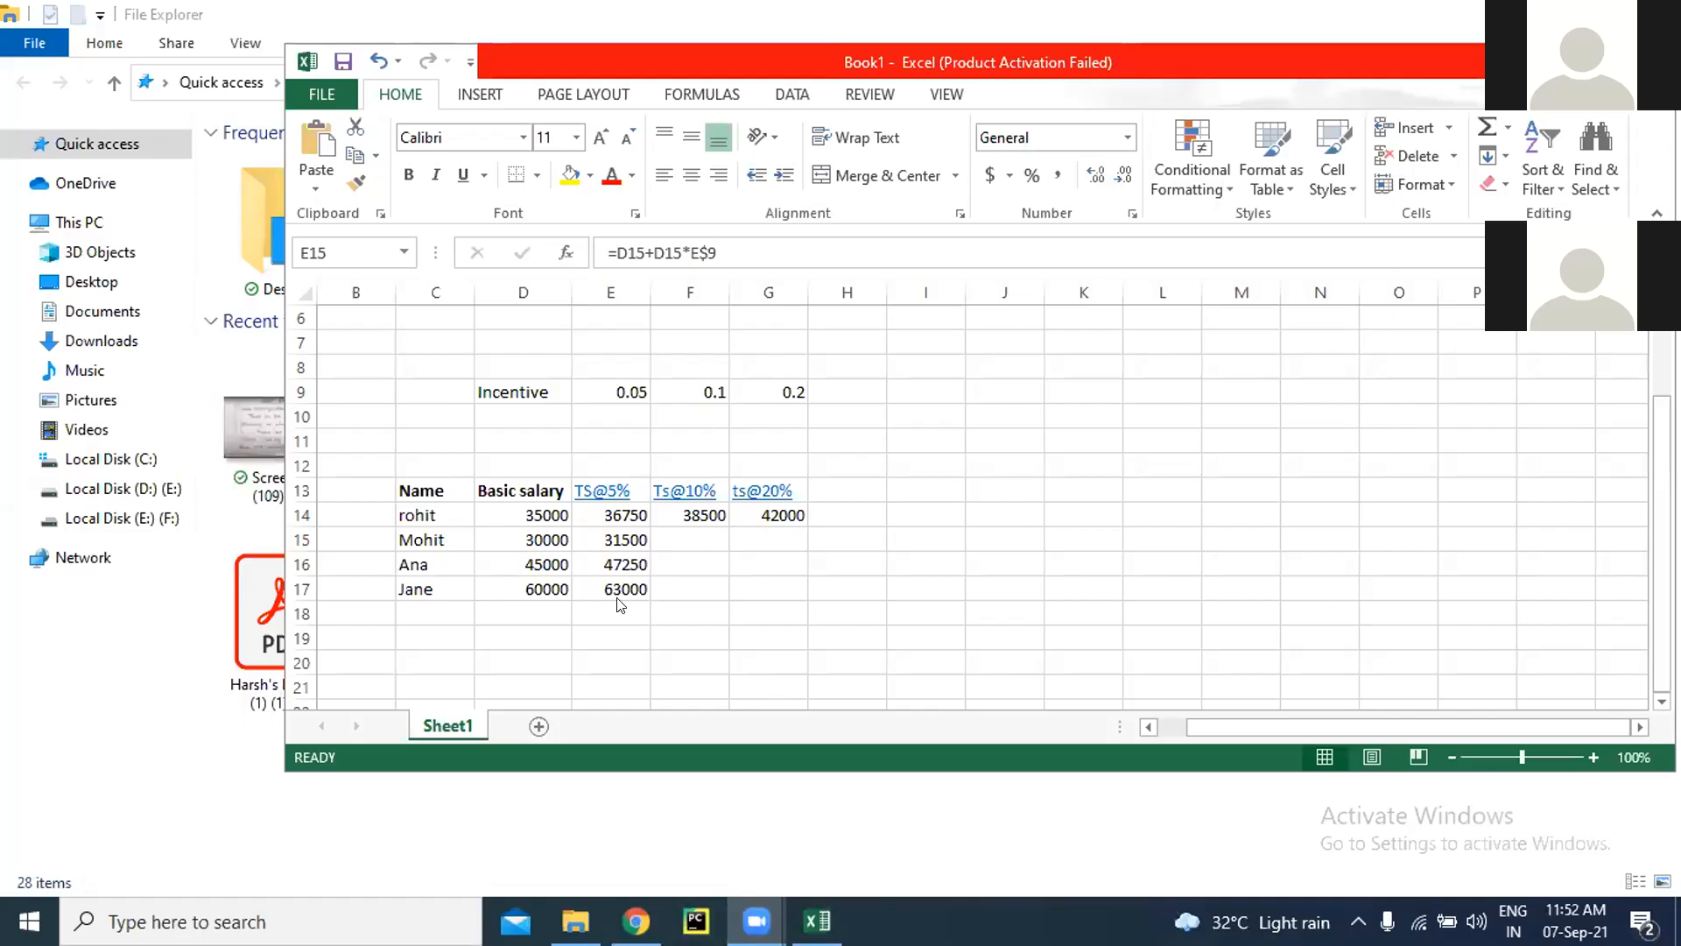
mouse_move(756, 920)
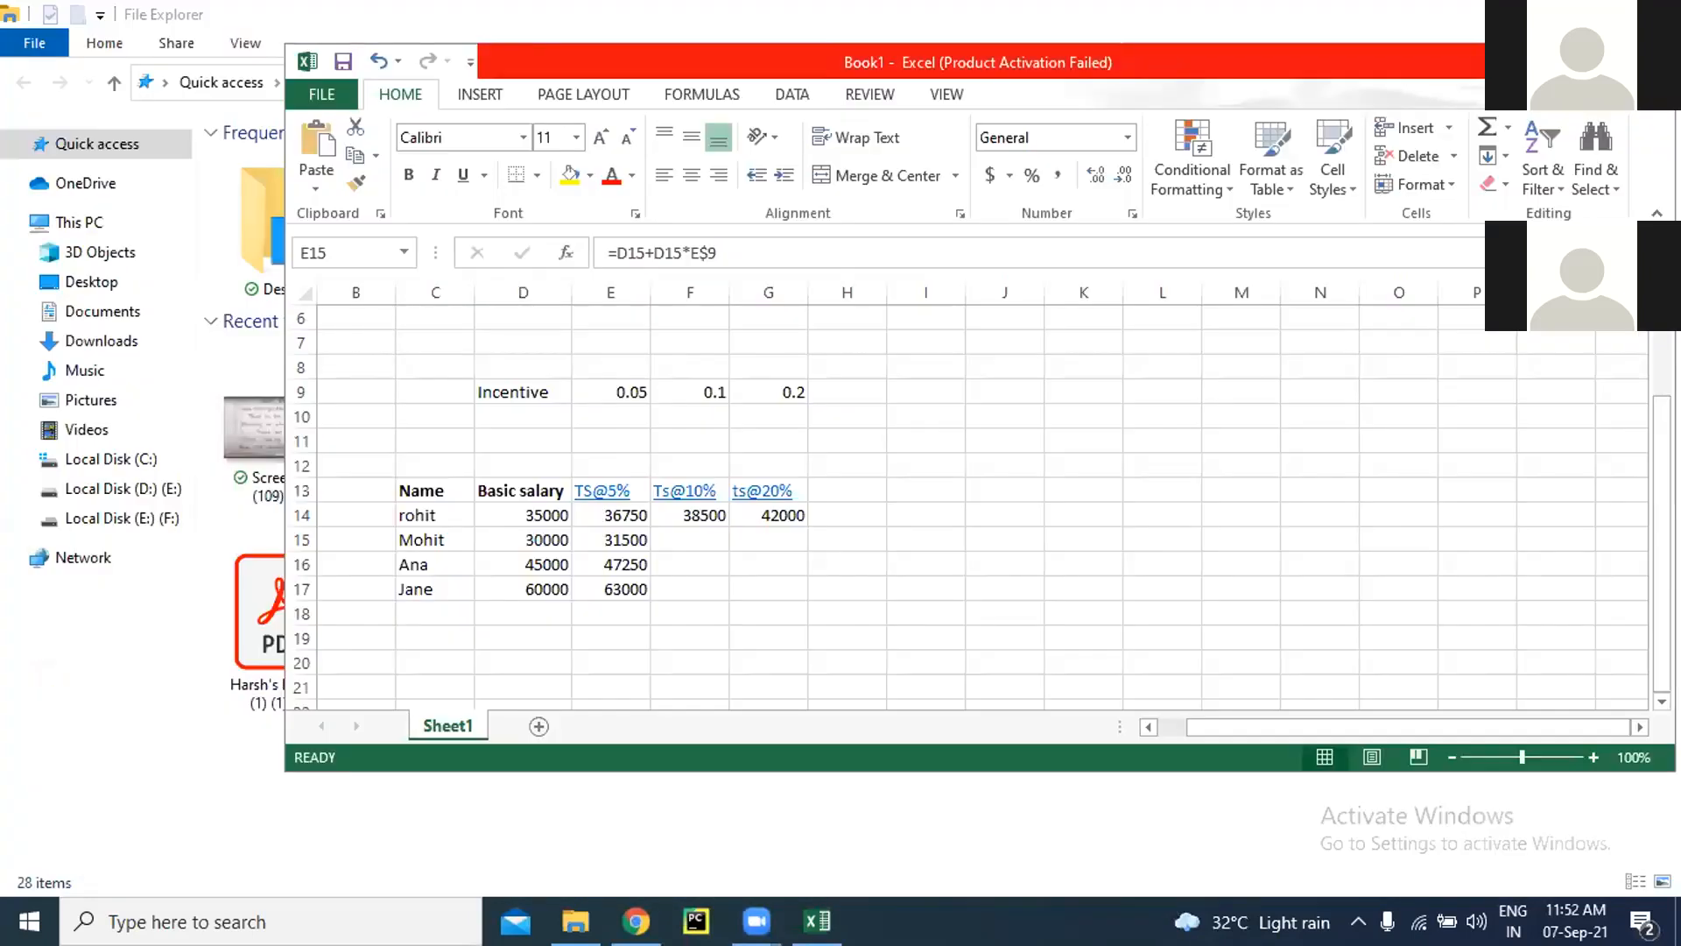
click(659, 823)
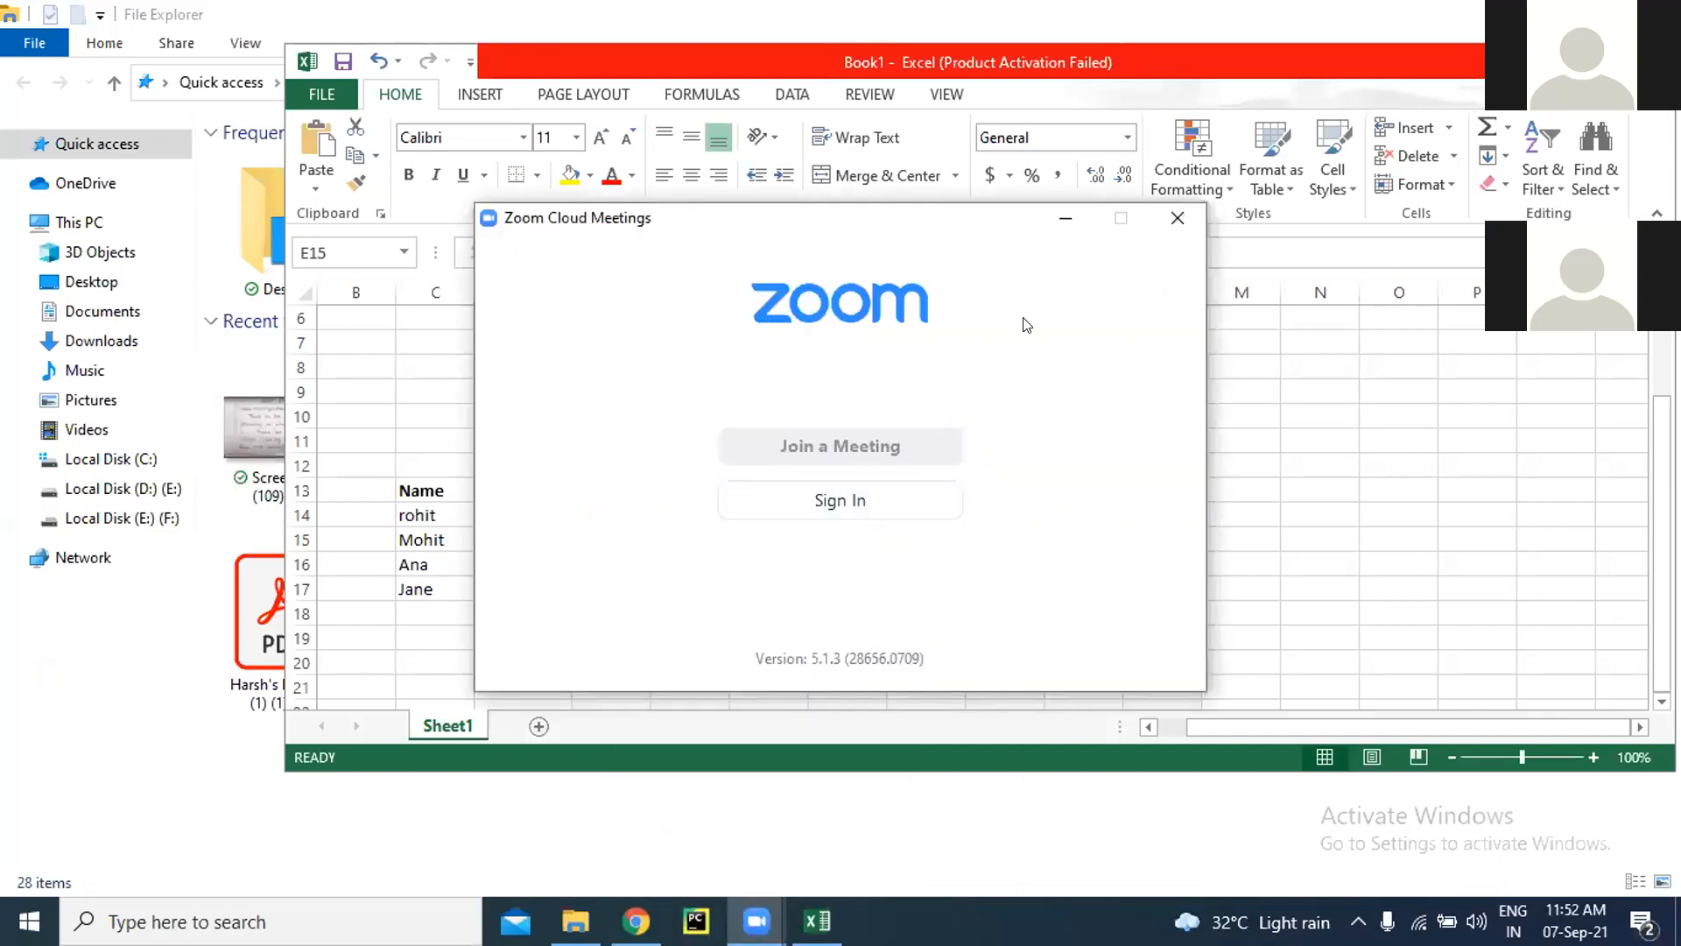
click(1164, 210)
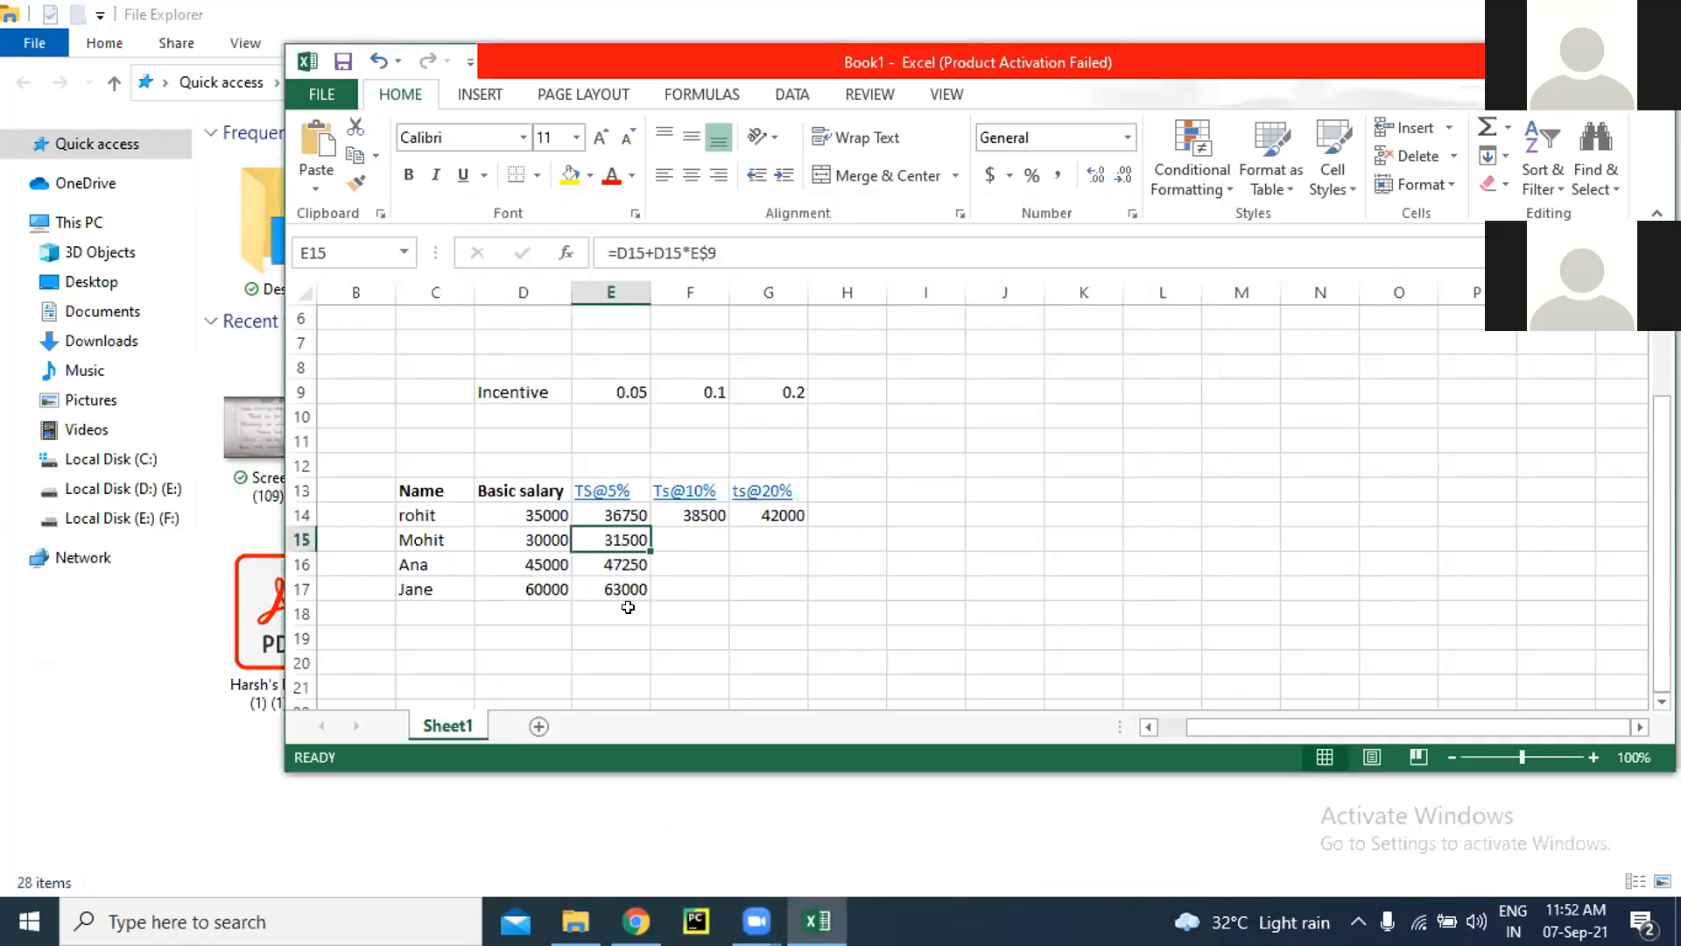
Fill the E14 total salary formula down and right through the block E14:G17
click(641, 514)
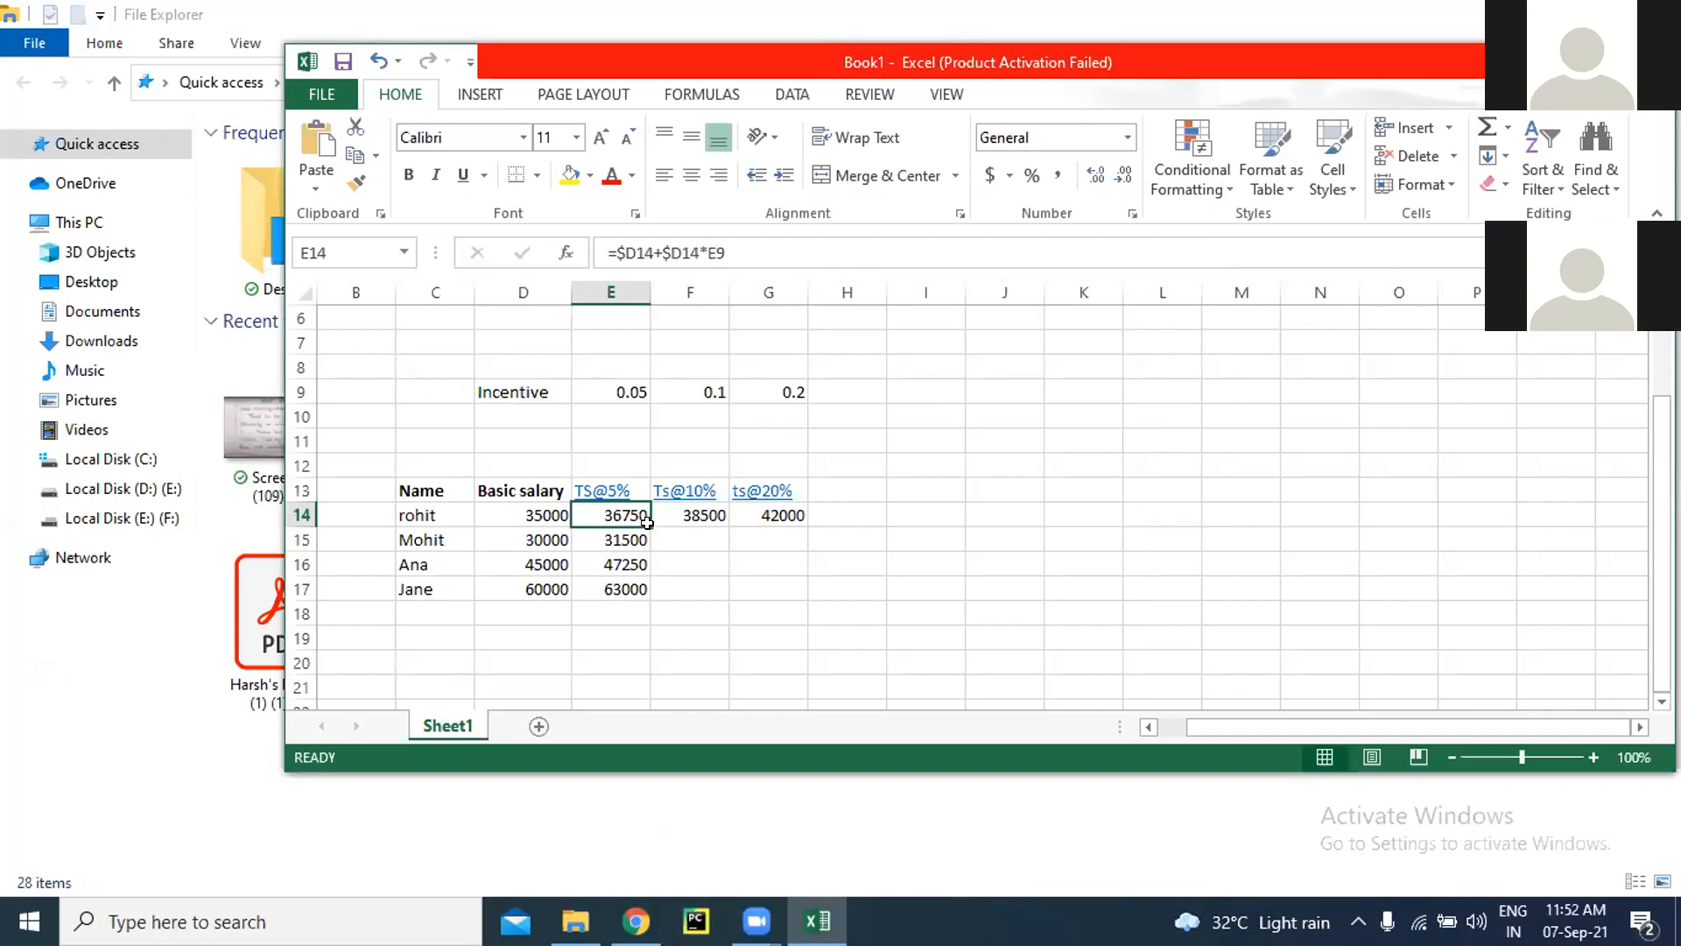
drag(645, 523, 819, 606)
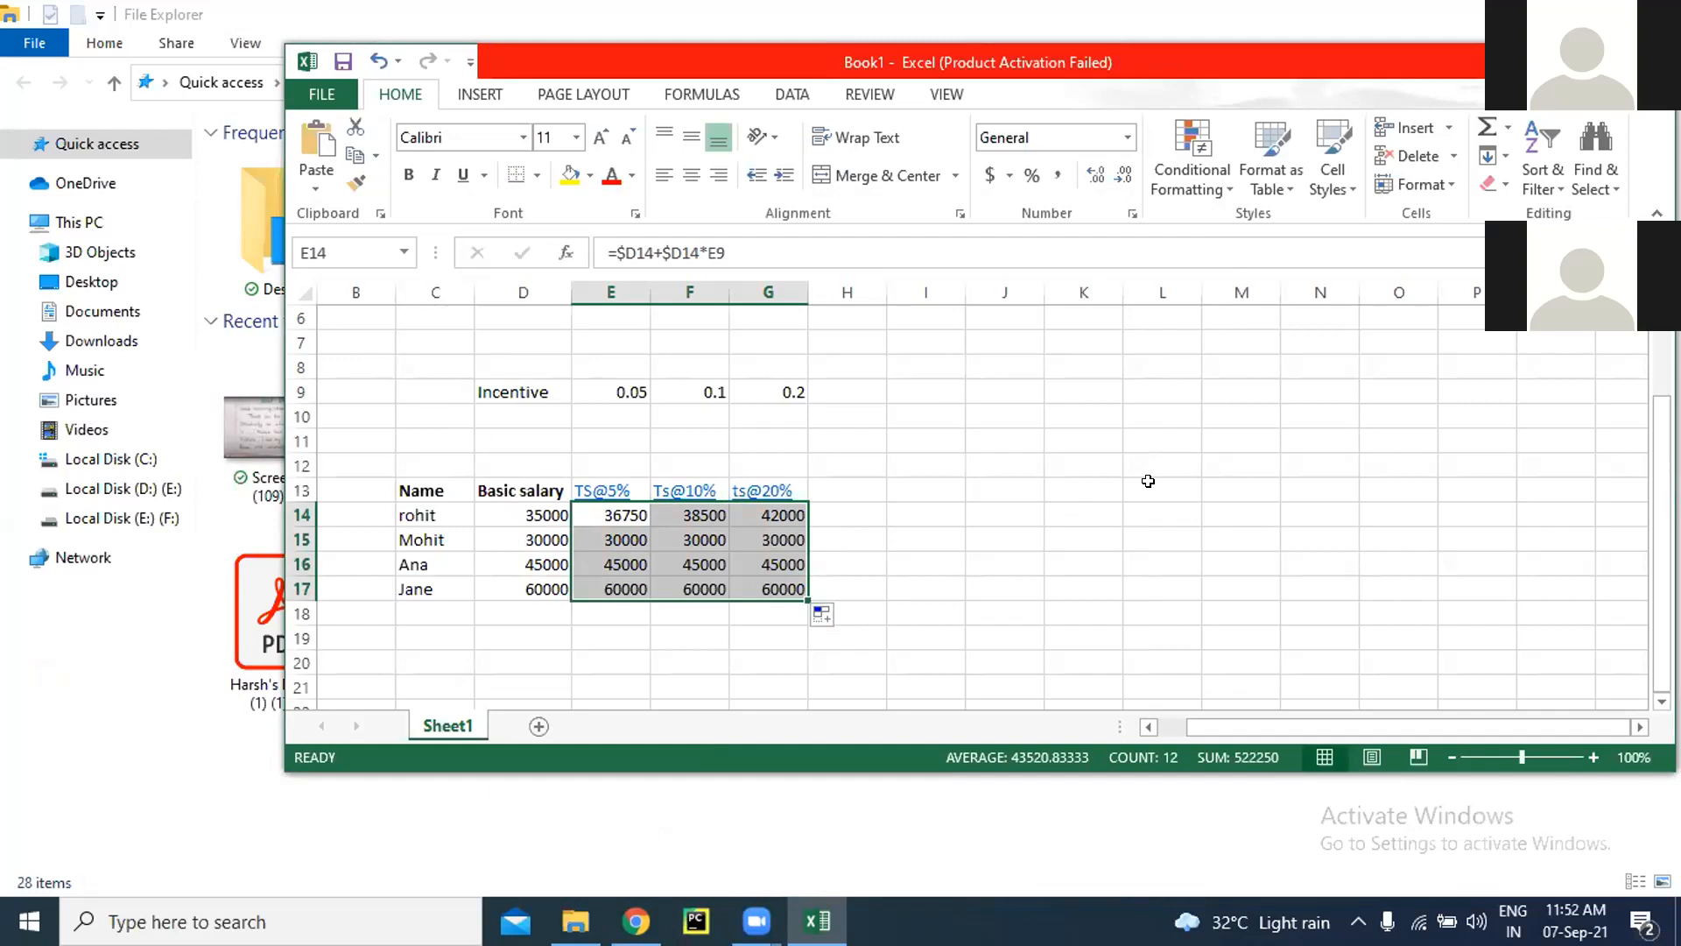
Lock the incentive row in the E14 total salary formula so it reads =$D14+$D14*E$9
click(710, 252)
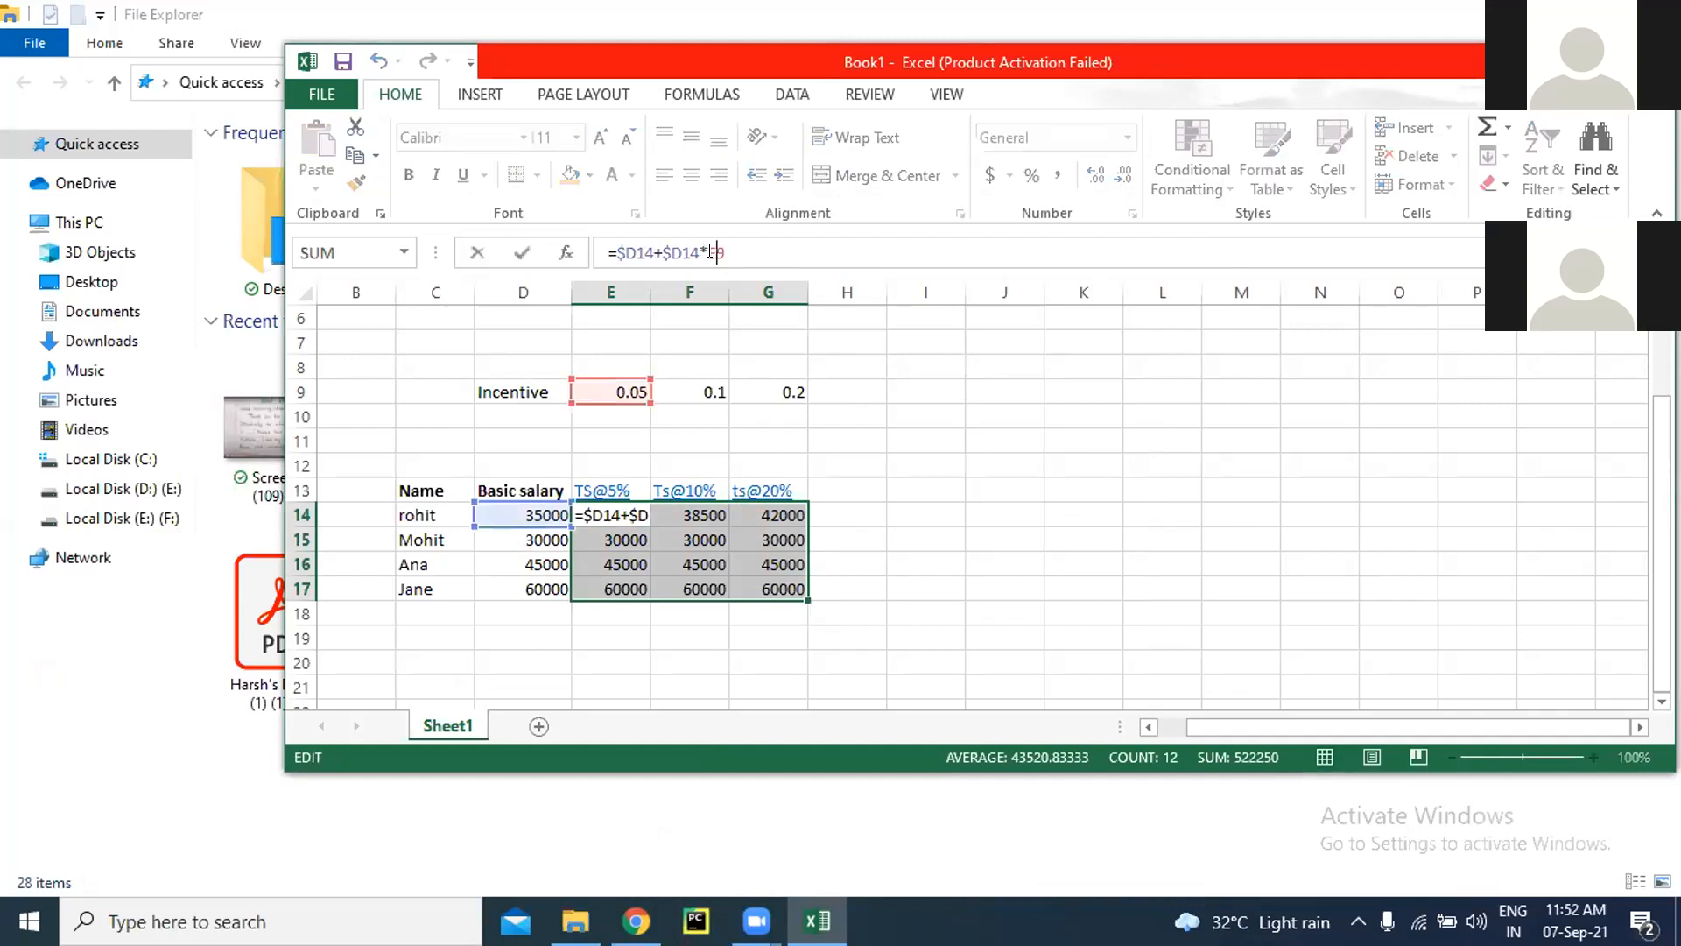
click(721, 253)
text($)
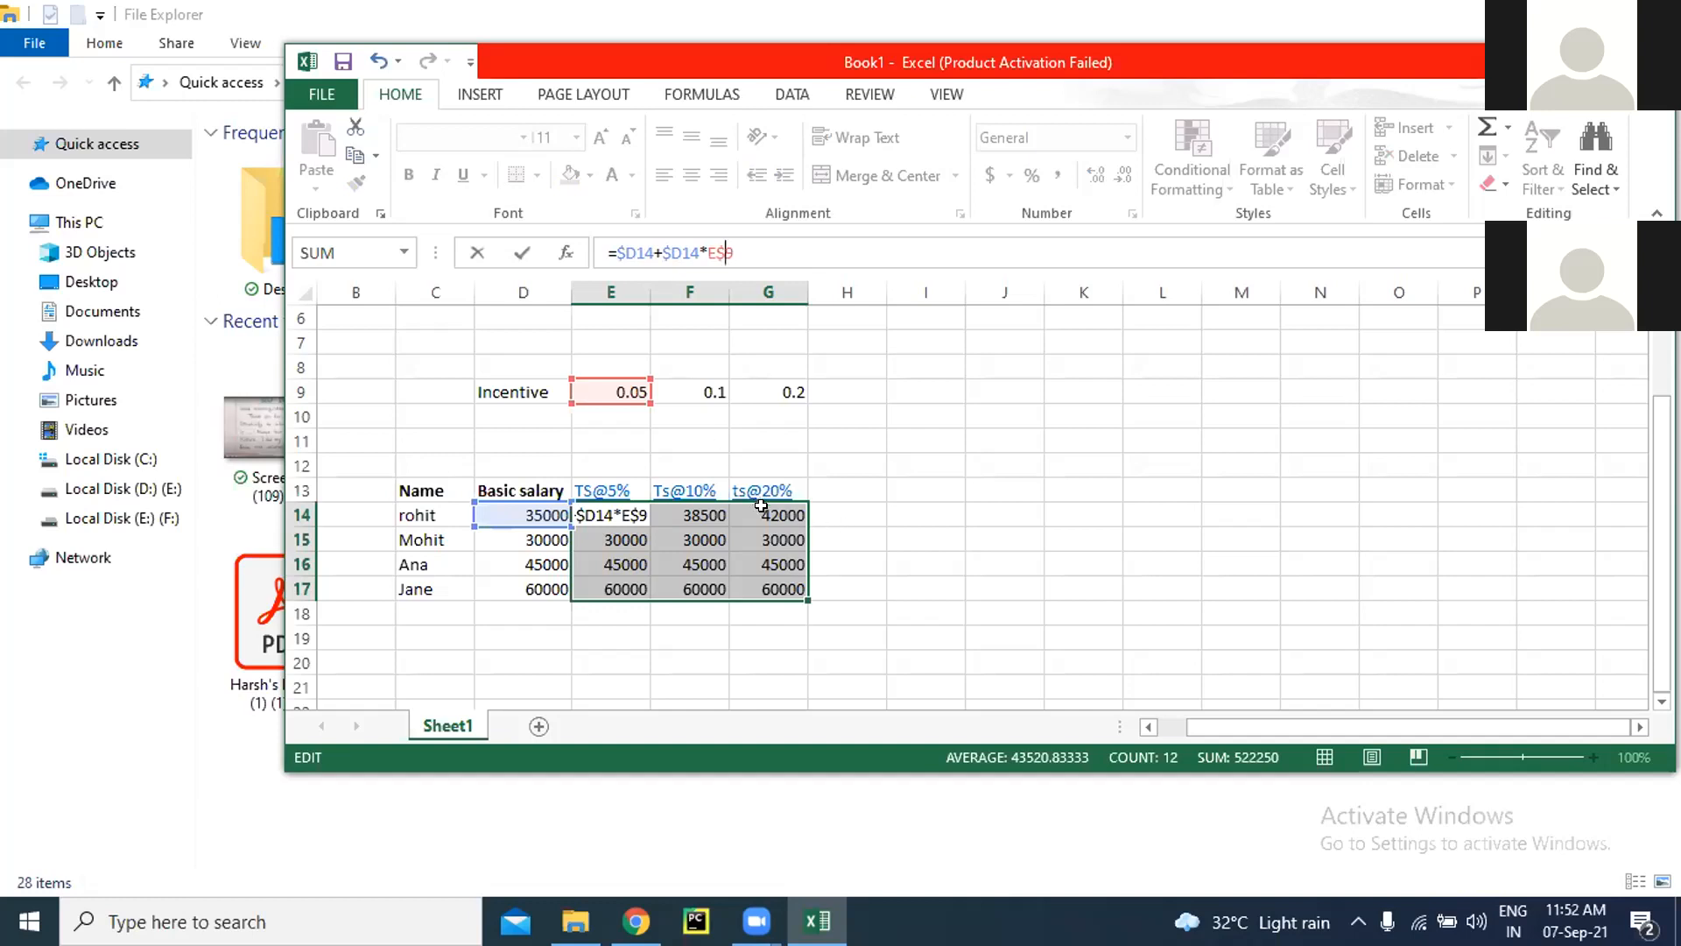
click(818, 510)
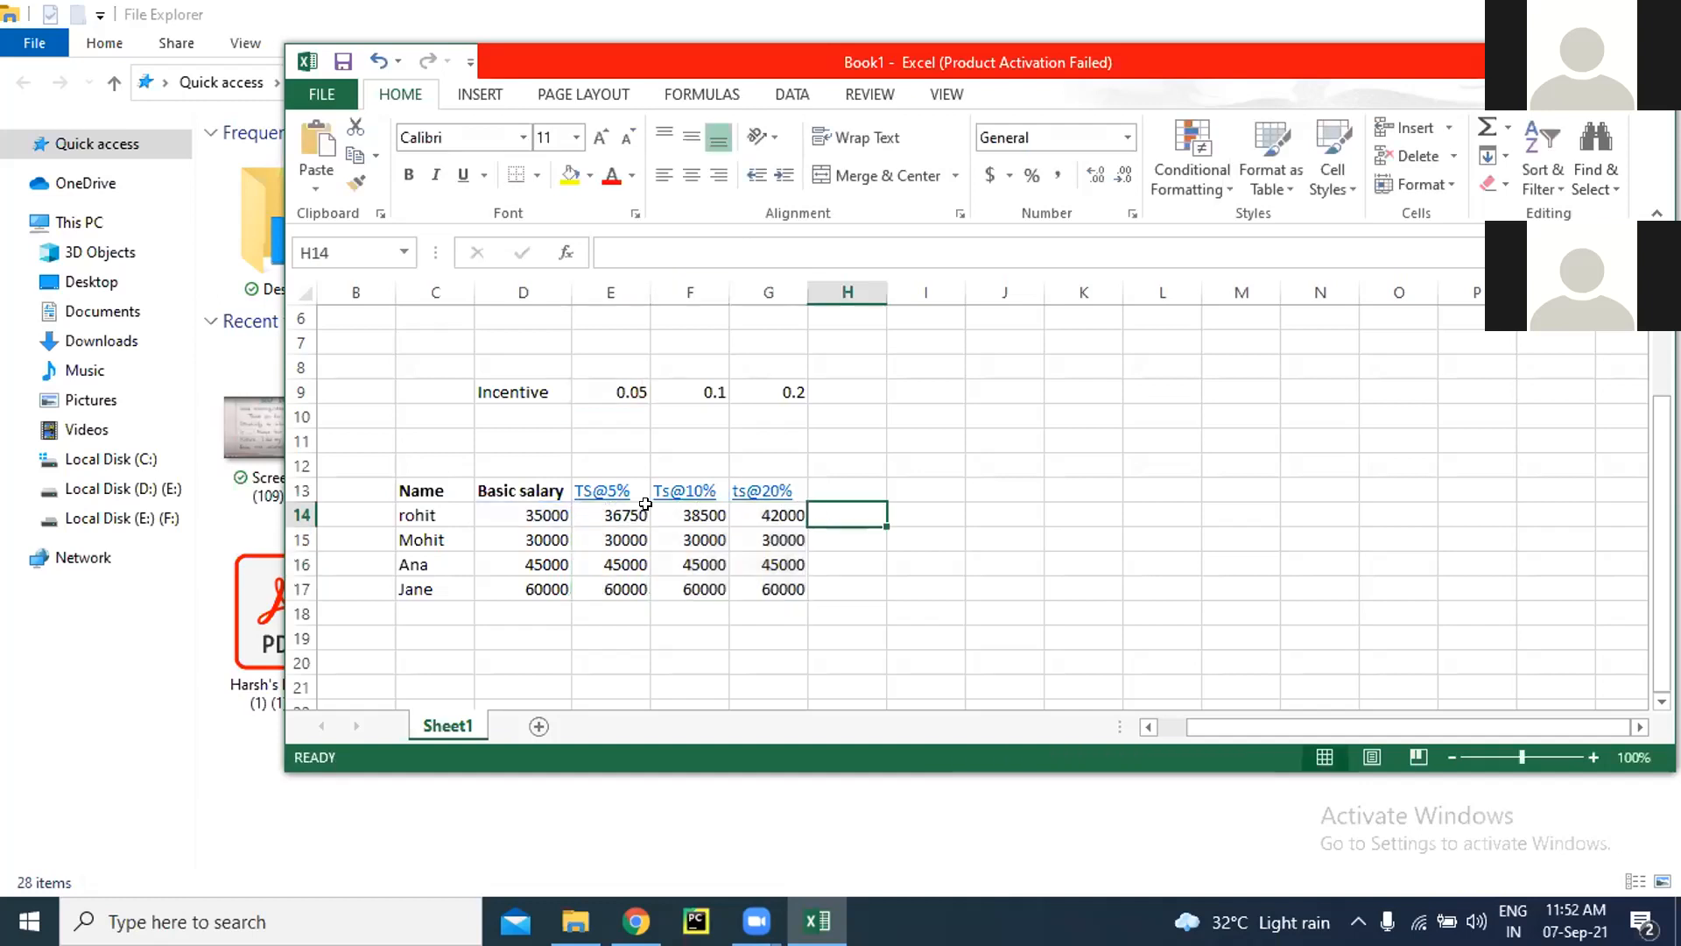
Refill the total salary block E14:G17 from the corrected E14 formula, down all four employees and across the three incentive columns
click(645, 505)
drag(650, 526, 738, 578)
click(756, 563)
click(646, 523)
drag(645, 520, 803, 588)
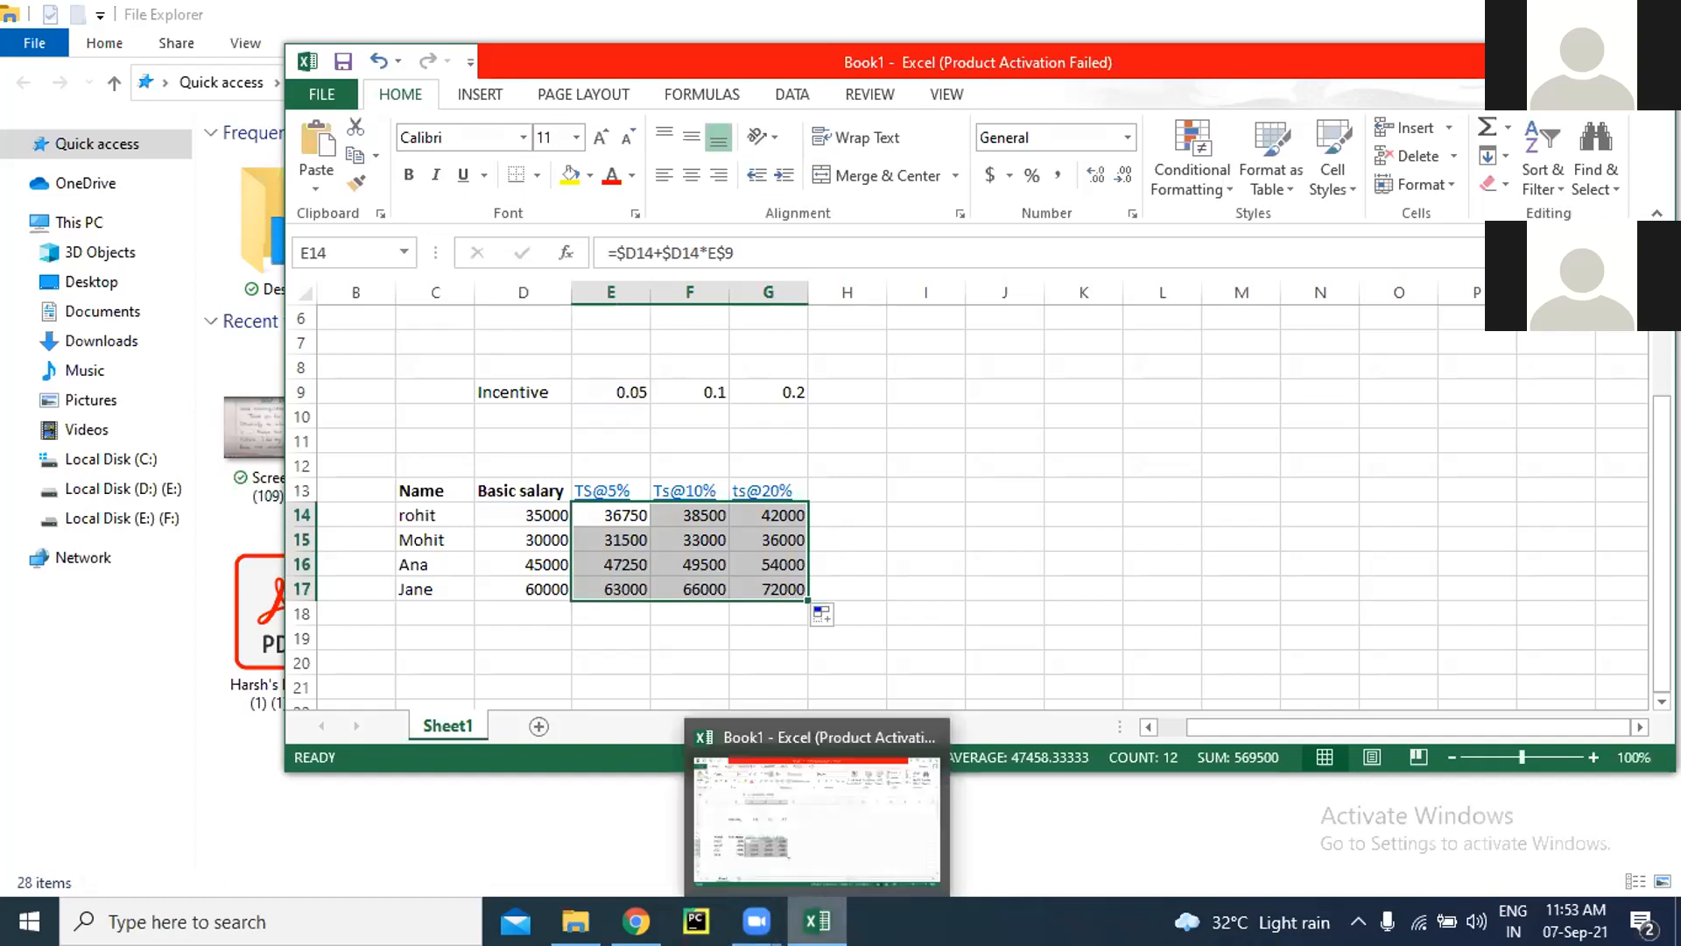
click(817, 921)
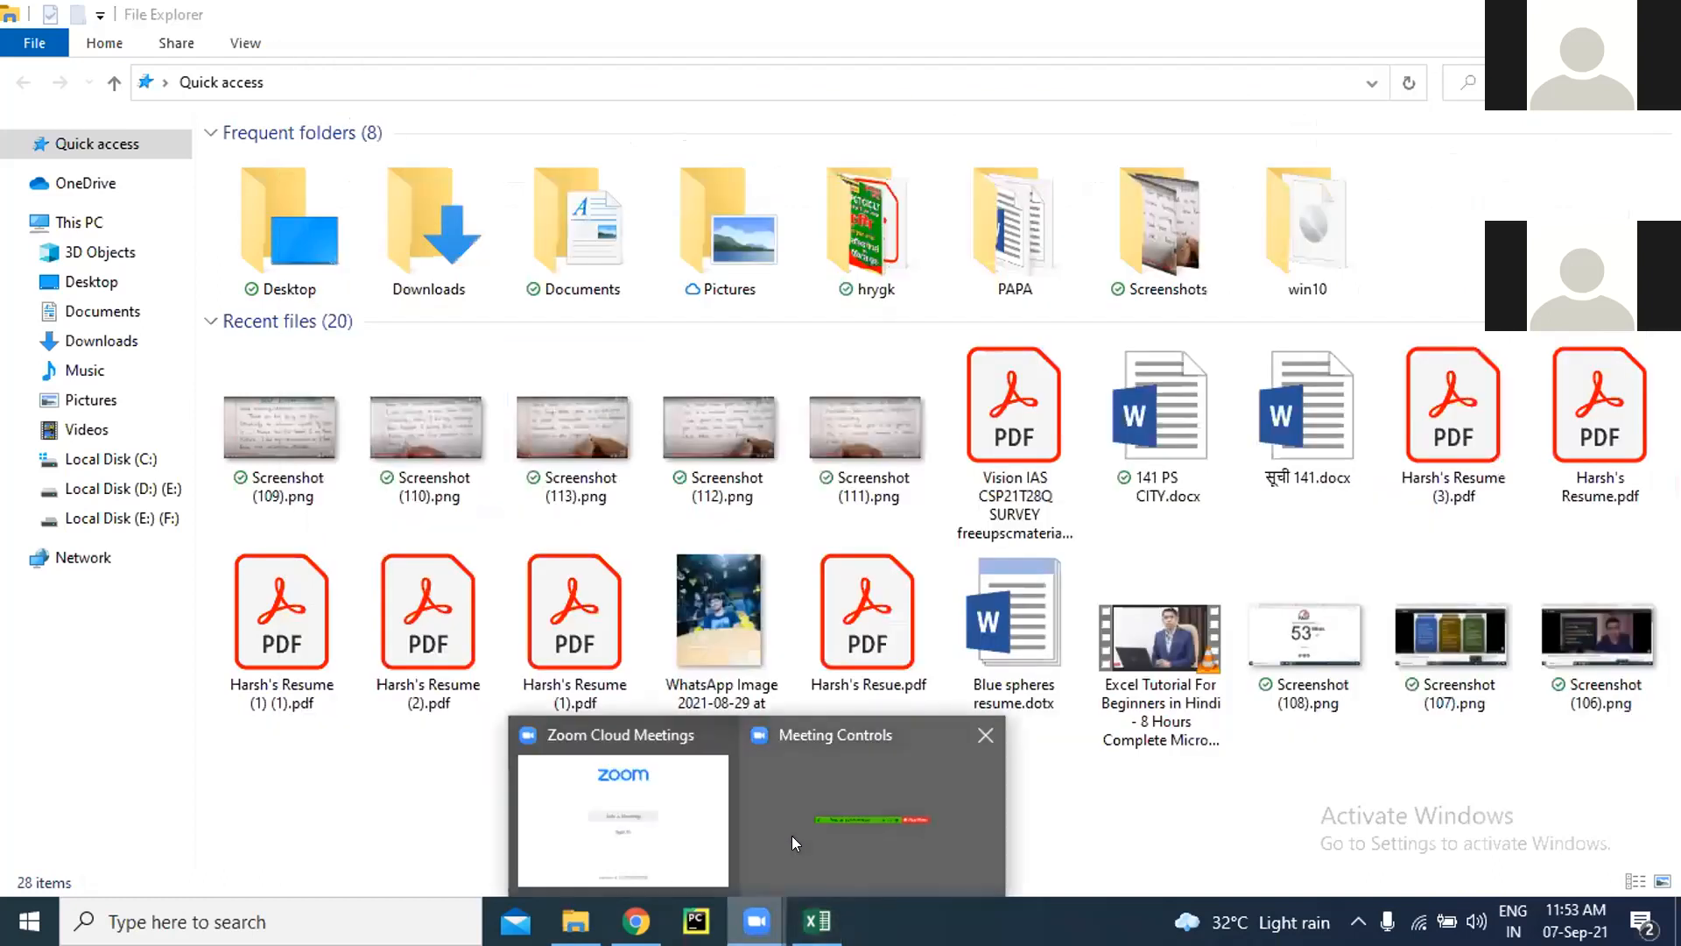
click(817, 921)
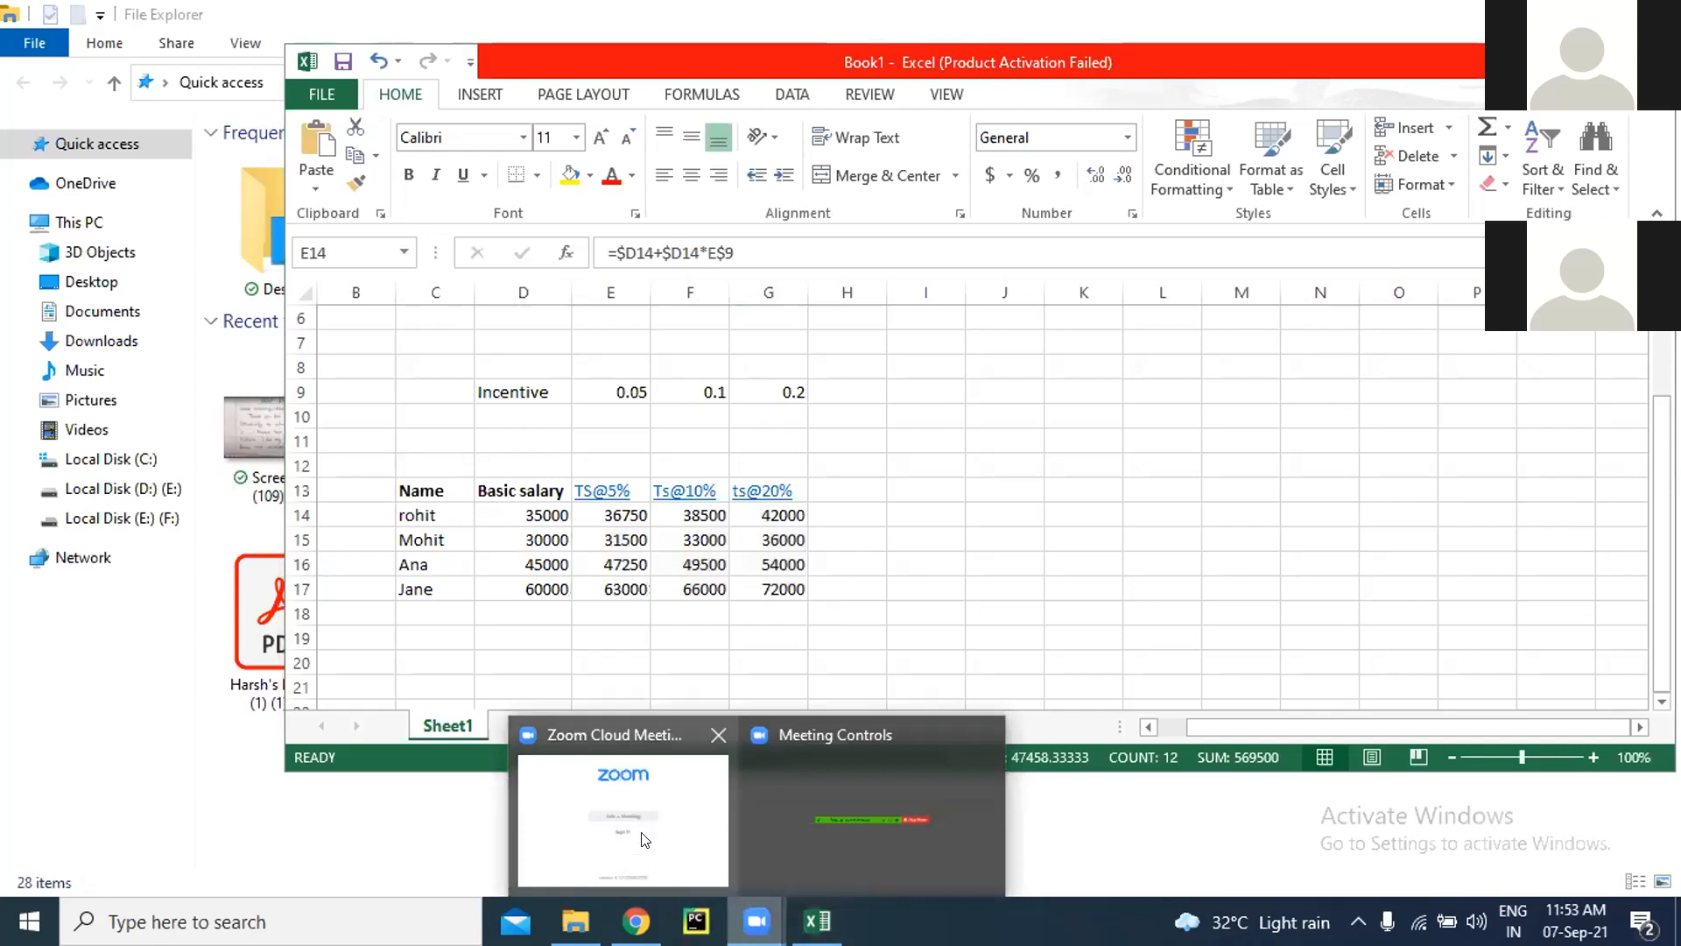
mouse_move(652, 832)
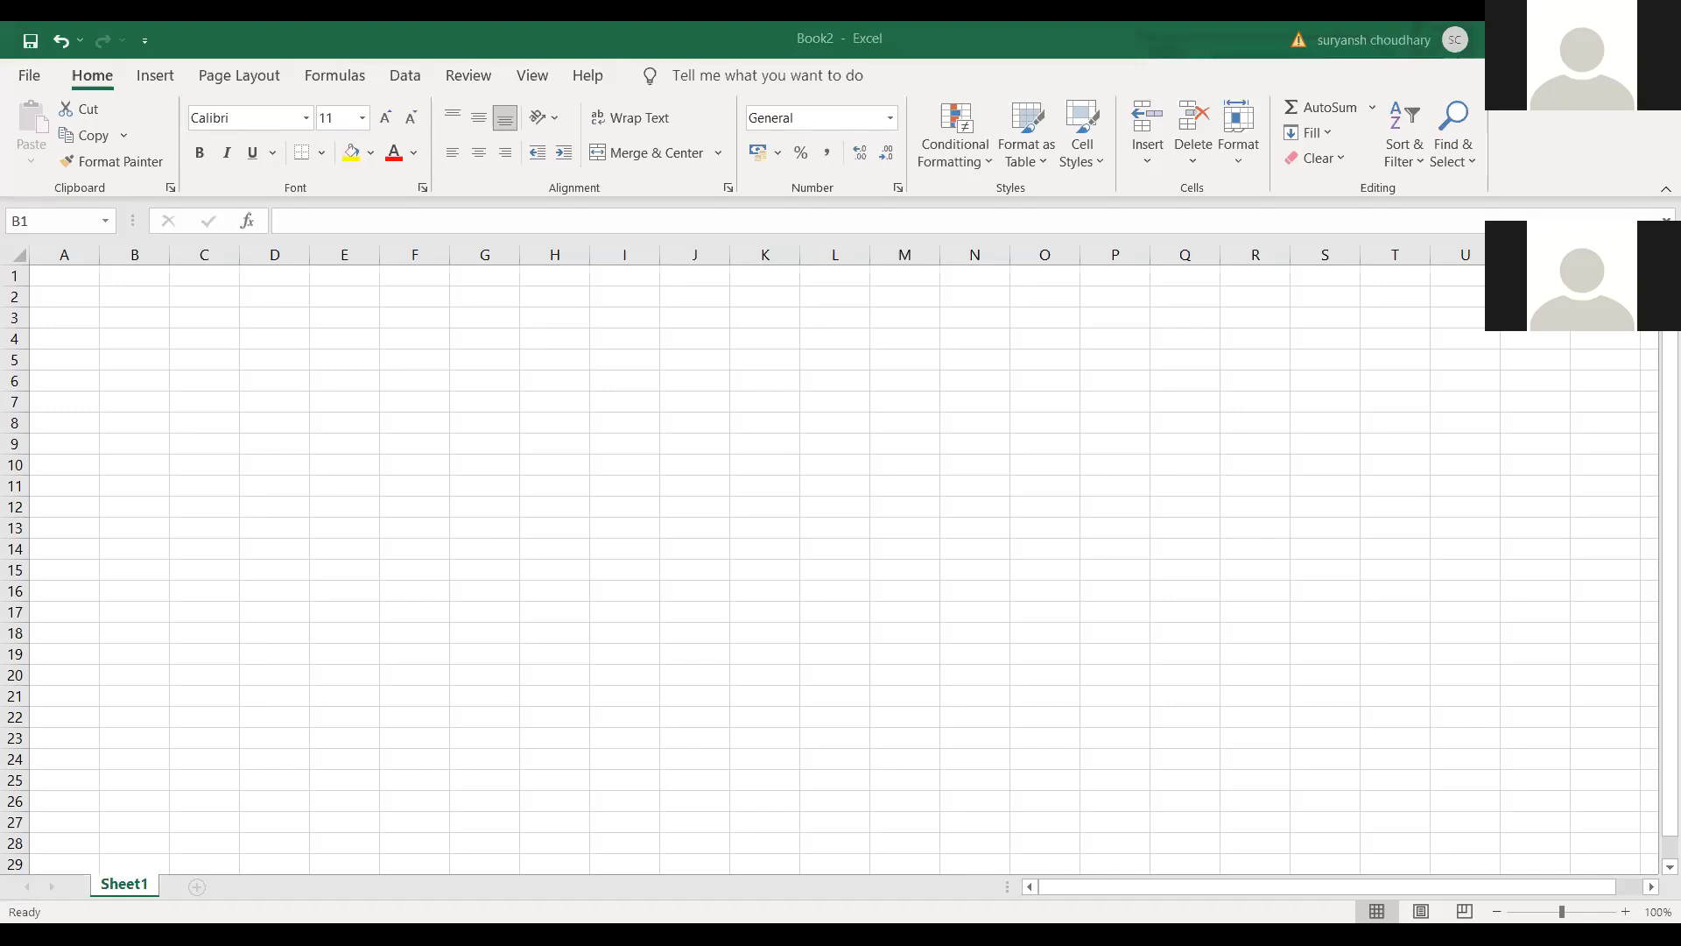
click(427, 282)
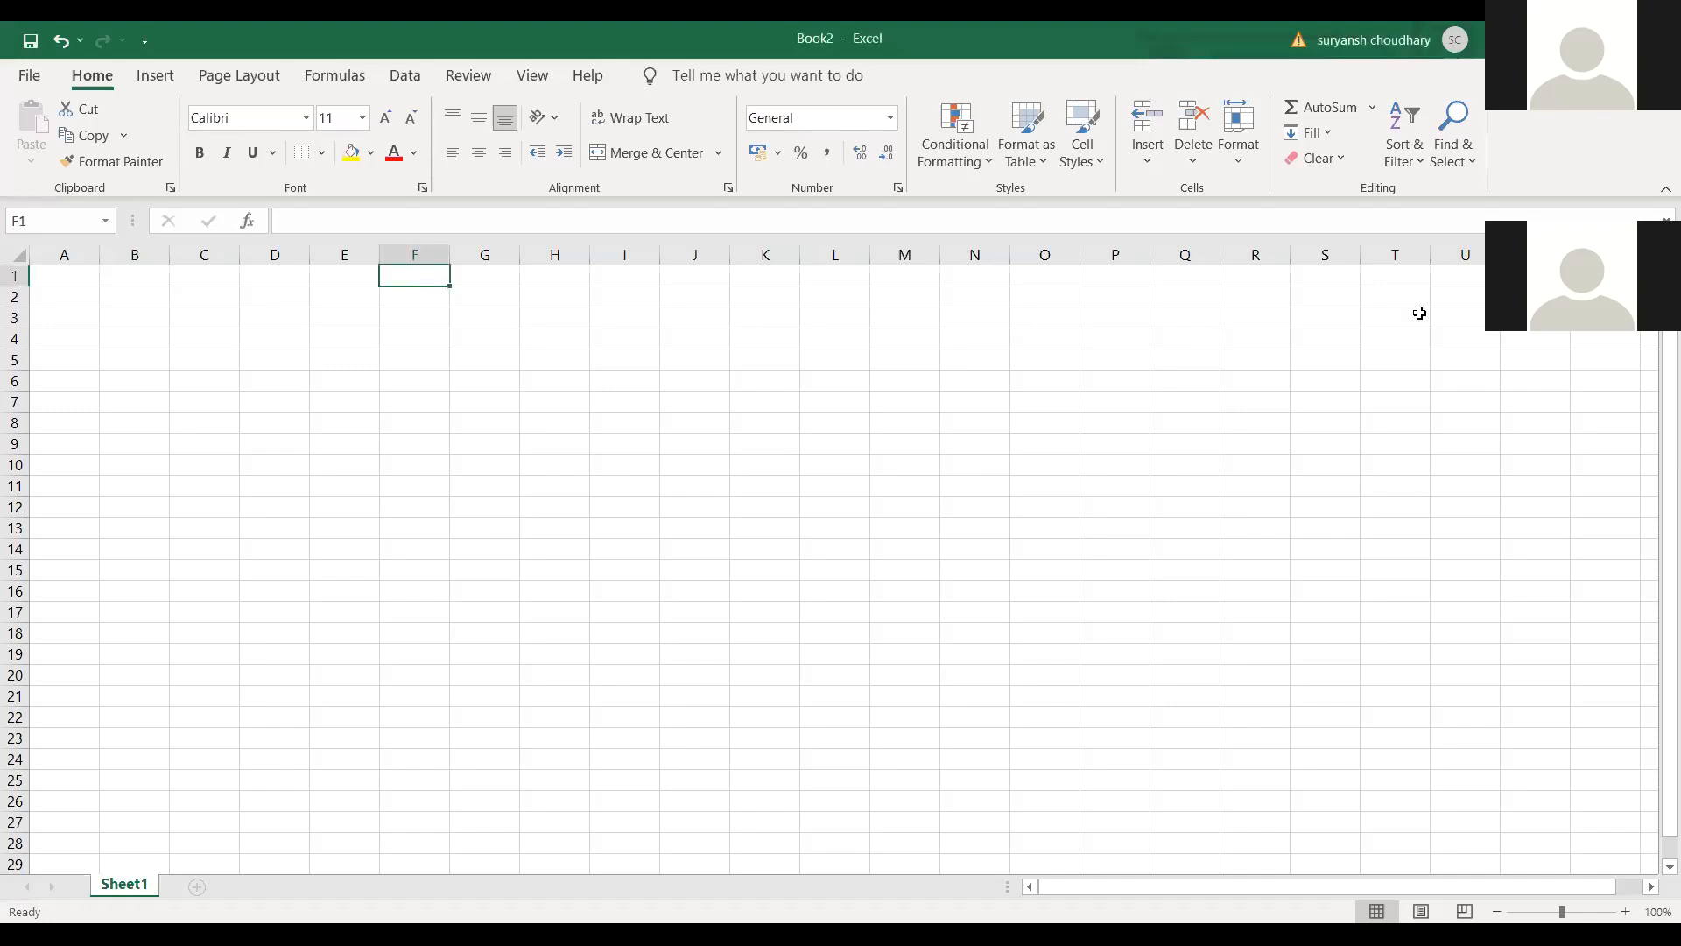
click(1657, 347)
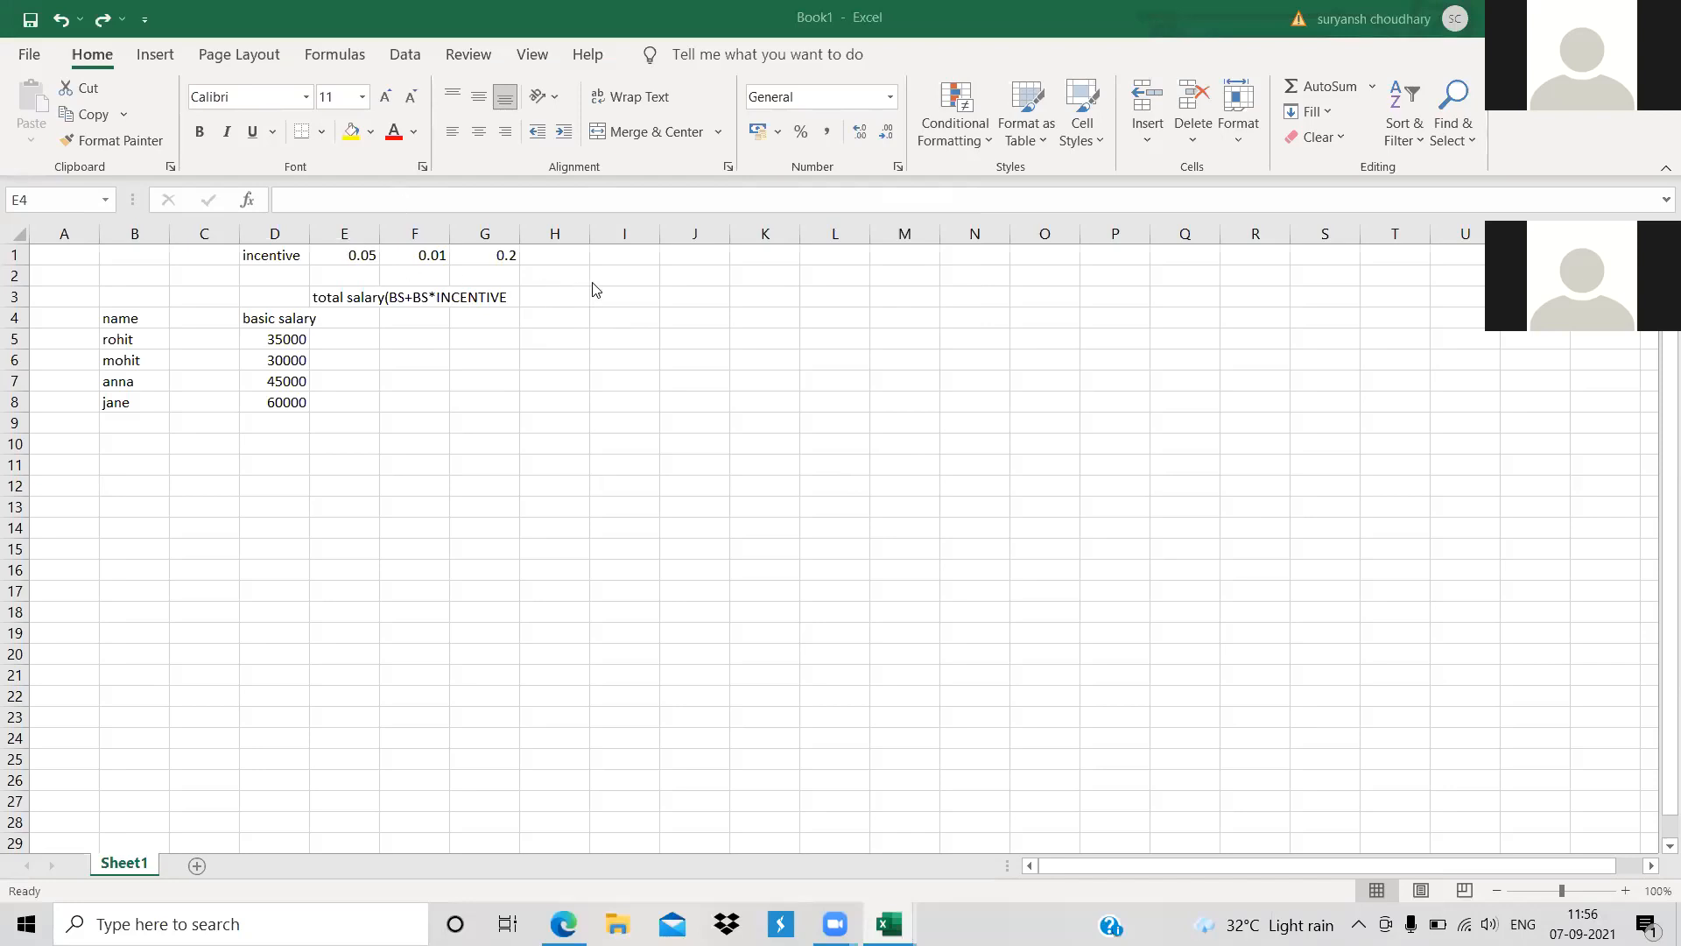
Open the empty cell E4 below the total salary heading for editing in the next participant's Book1
click(1658, 334)
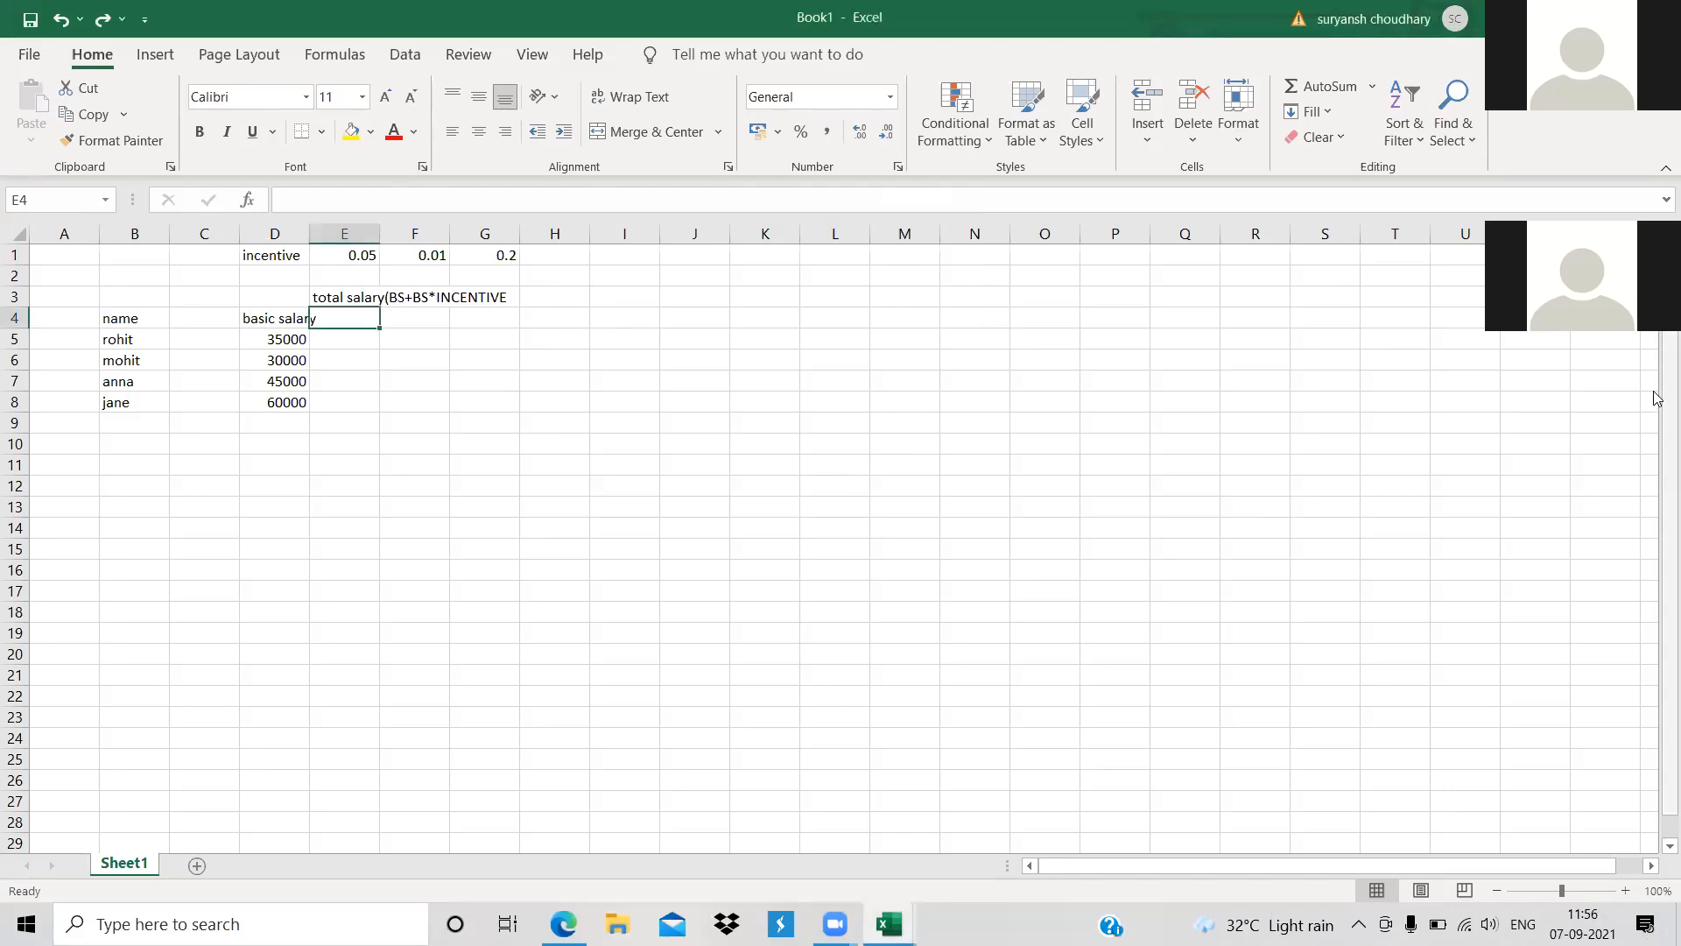
click(399, 206)
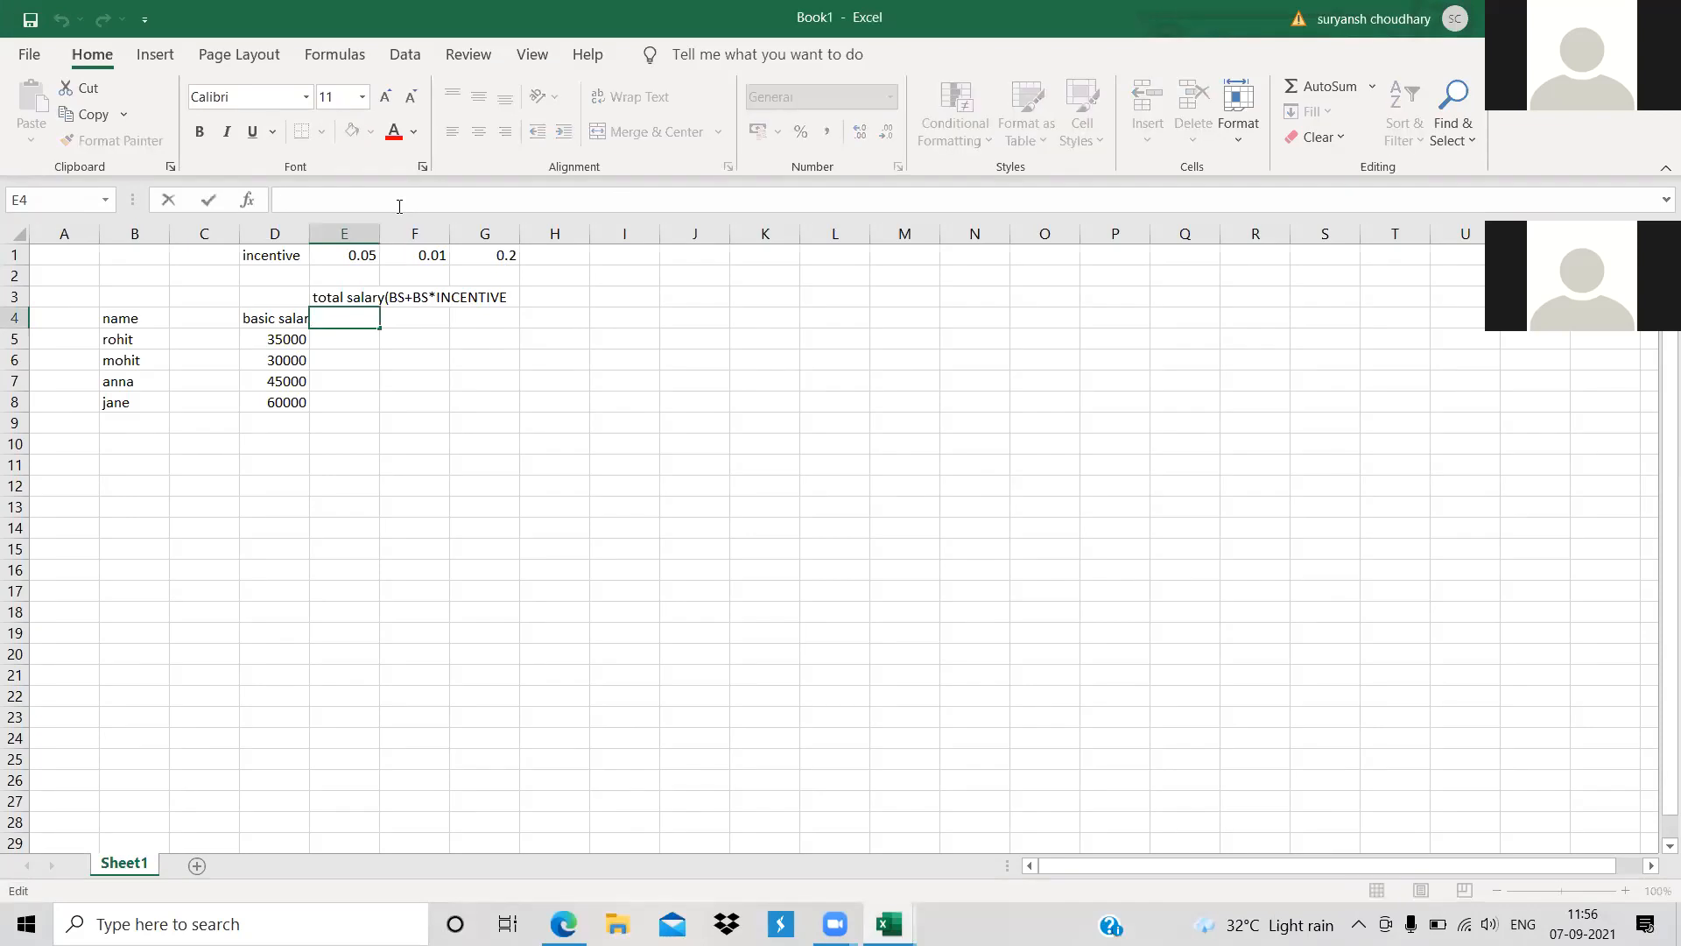